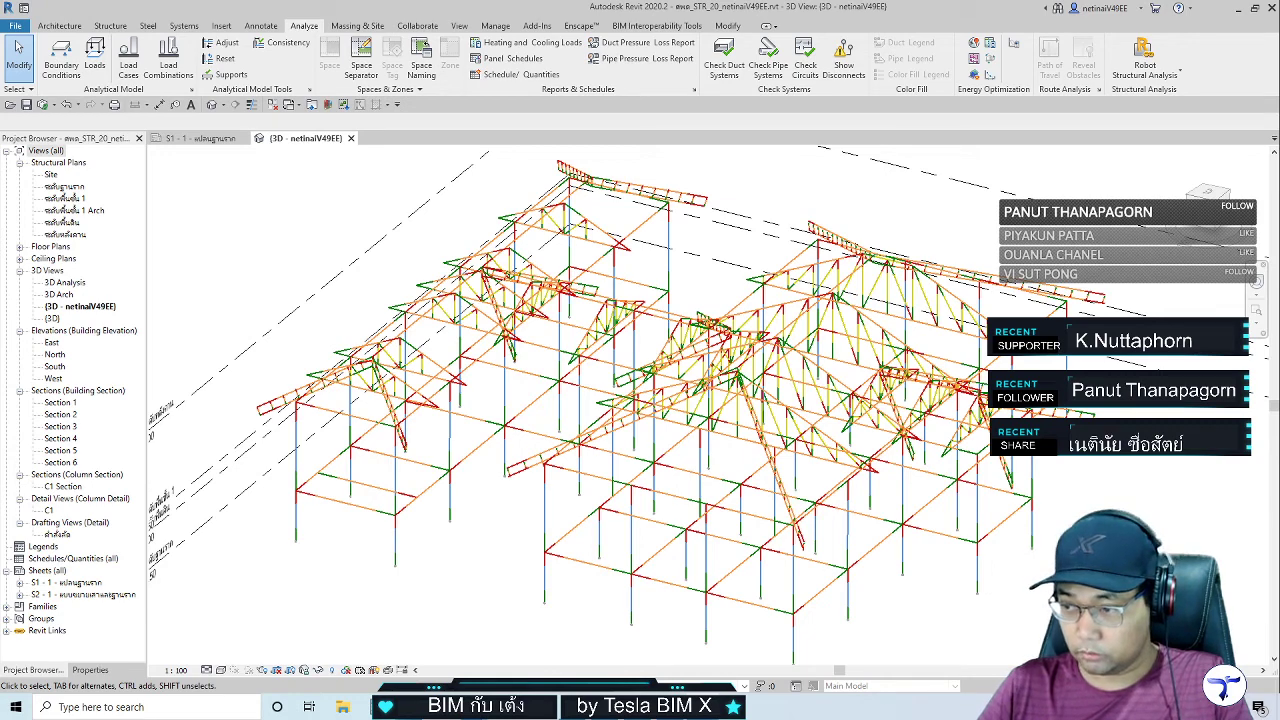
Browse the Robot Structure Knowledge Thailand Facebook page in the browser, then return to Revit
key("alt+Tab")
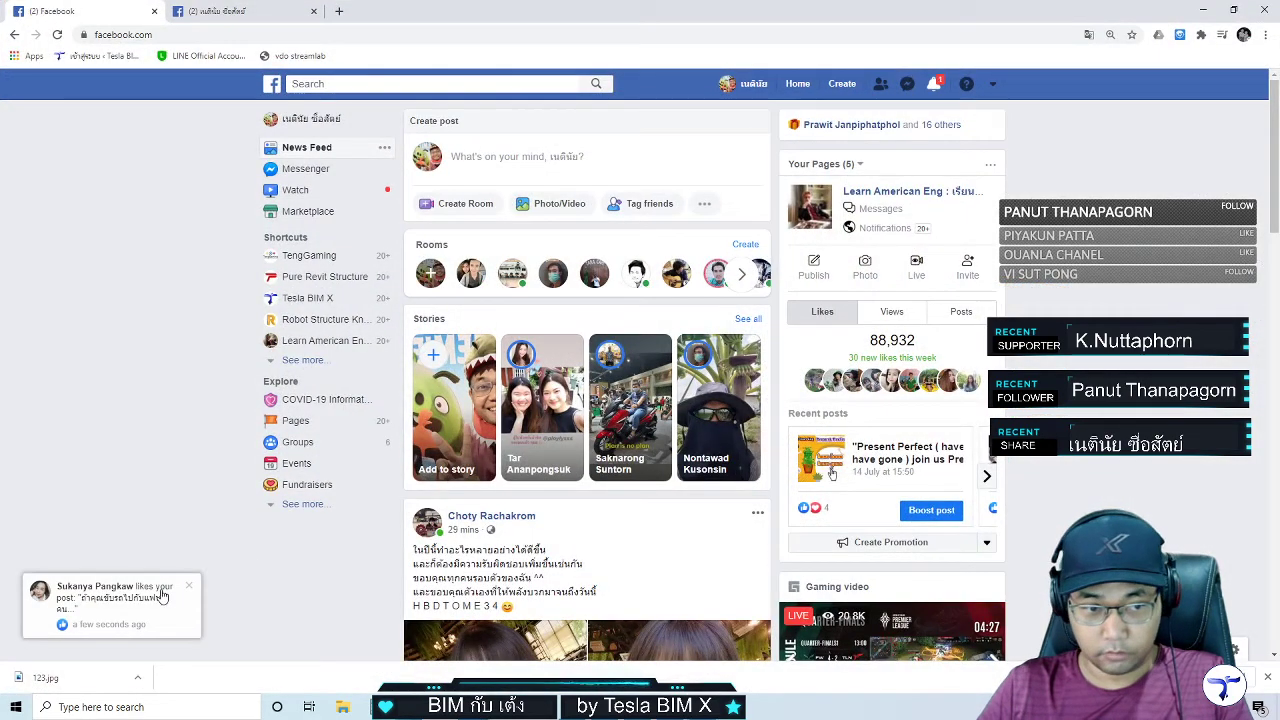
left_click(325, 319)
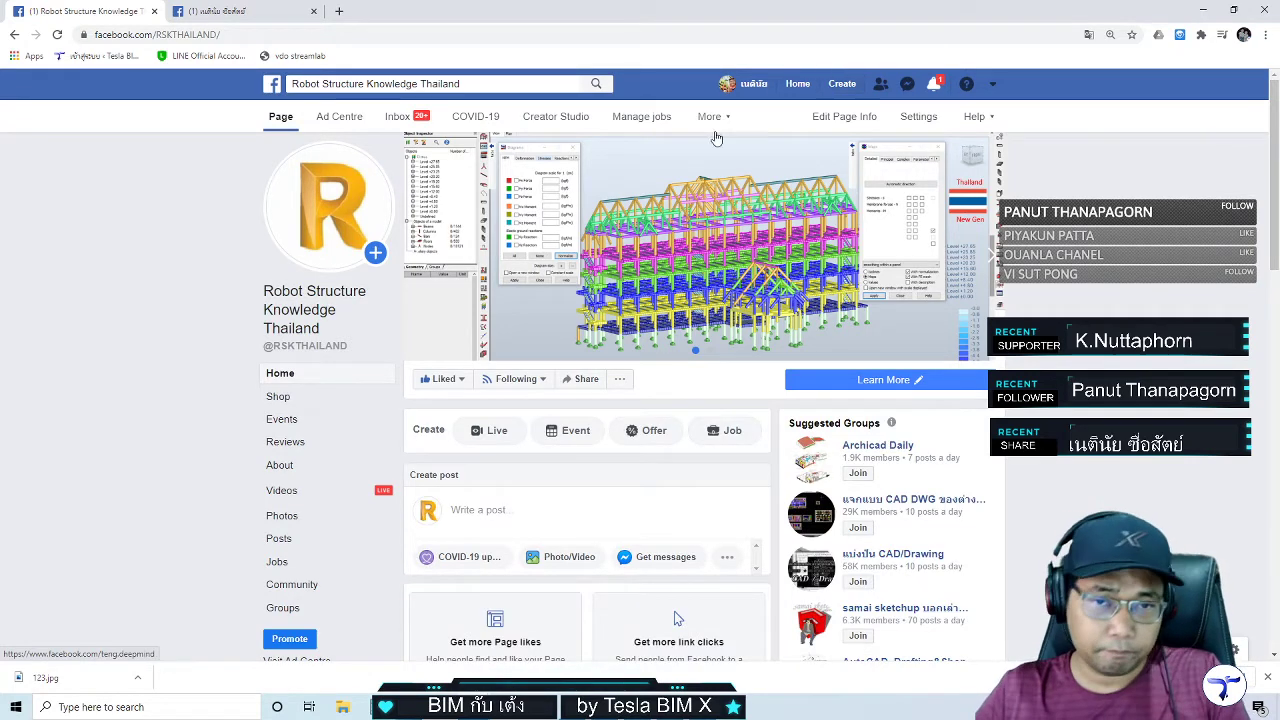
scroll(687, 292, "down", 3)
scroll(687, 292, "down", 2)
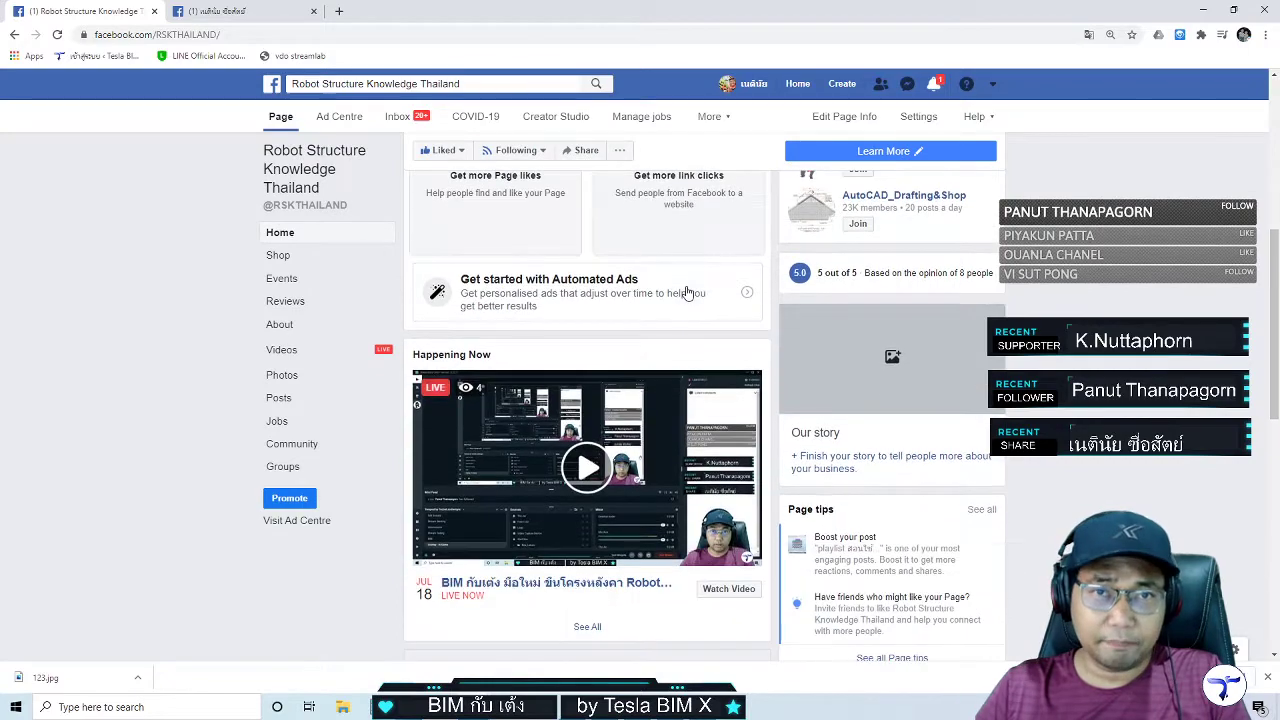
scroll(675, 310, "up", 2)
scroll(660, 343, "down", 3)
scroll(660, 343, "up", 1)
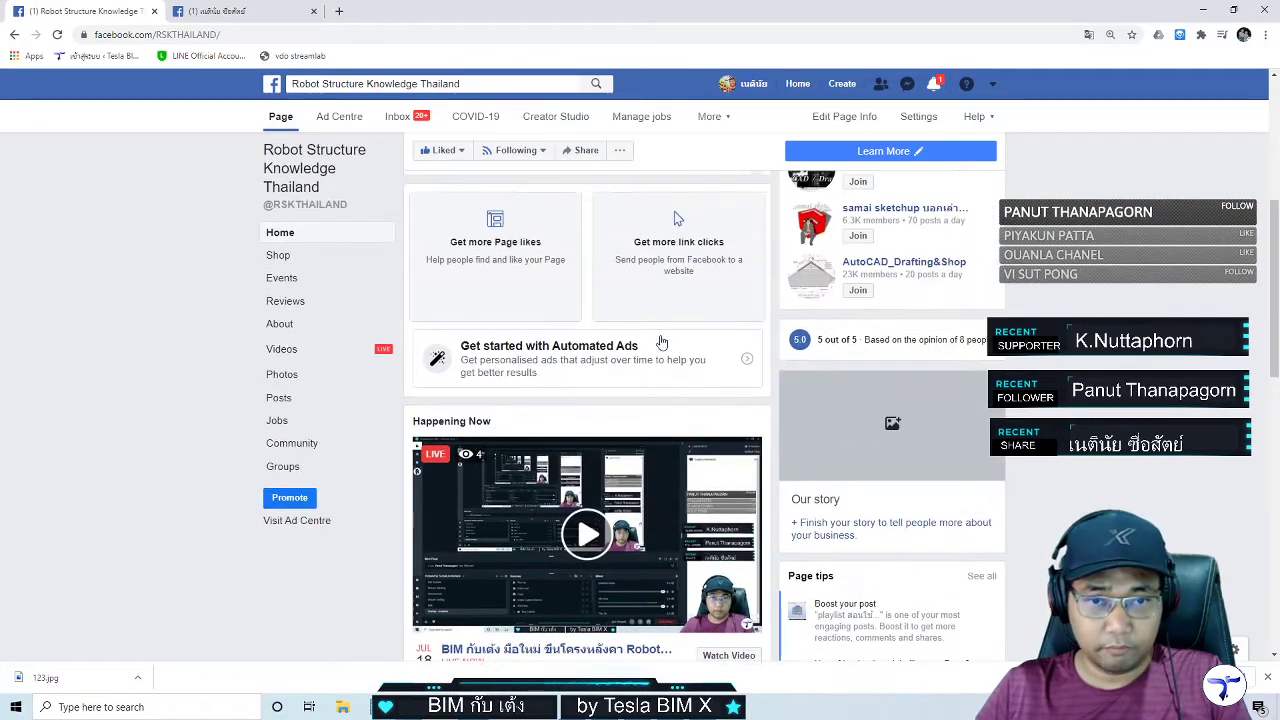
scroll(665, 350, "down", 2)
scroll(676, 362, "down", 1)
scroll(676, 362, "down", 1)
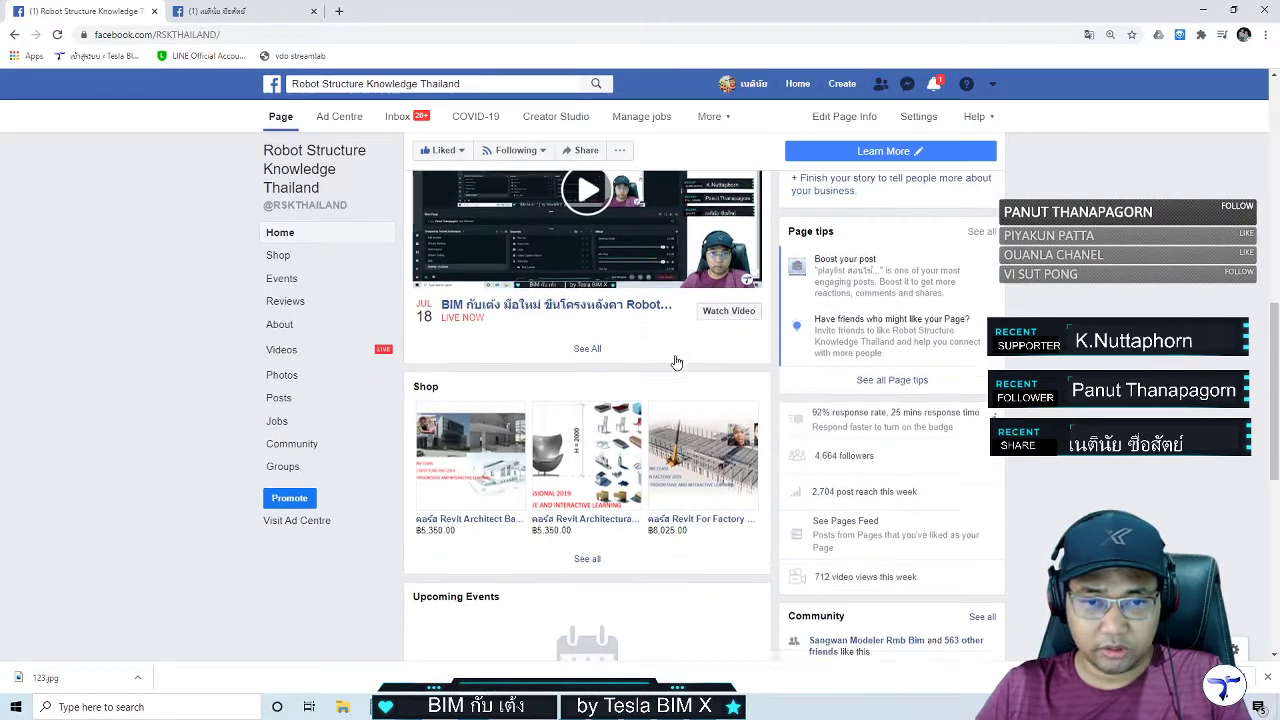
scroll(676, 362, "down", 4)
scroll(676, 363, "down", 1)
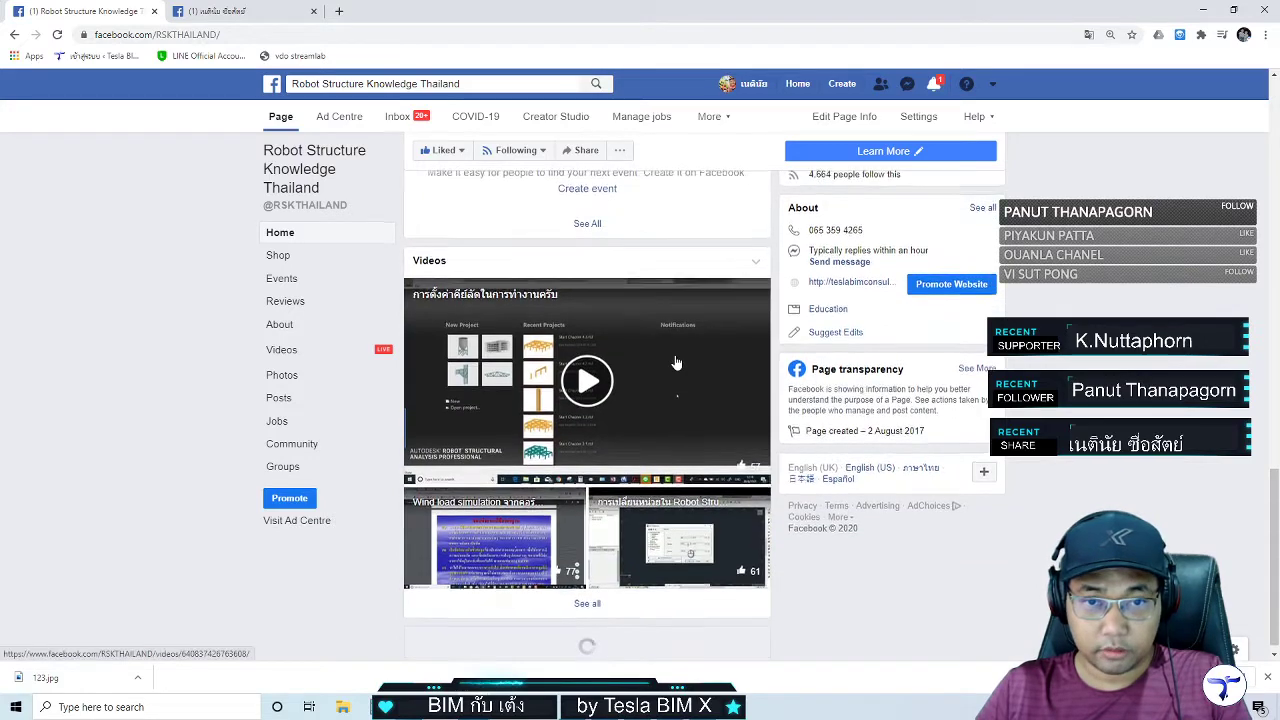
scroll(676, 362, "up", 3)
scroll(675, 360, "down", 1)
scroll(676, 362, "down", 2)
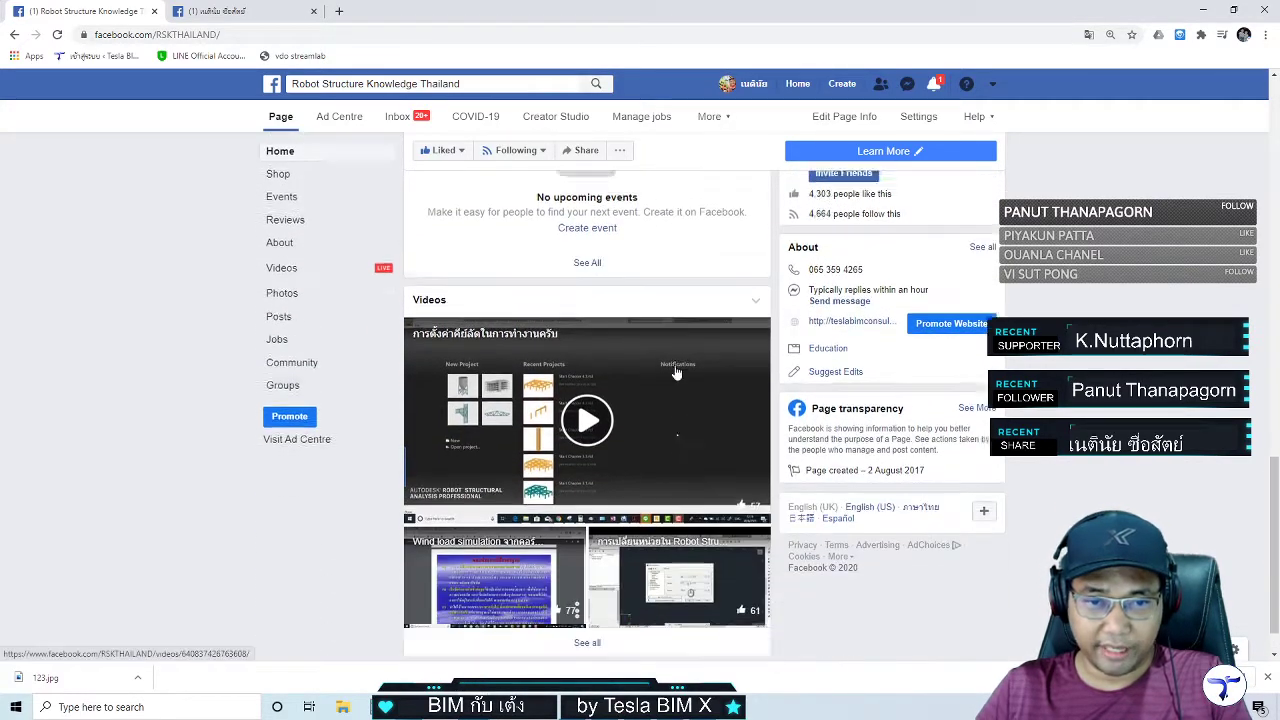
scroll(680, 380, "up", 2)
scroll(680, 383, "up", 2)
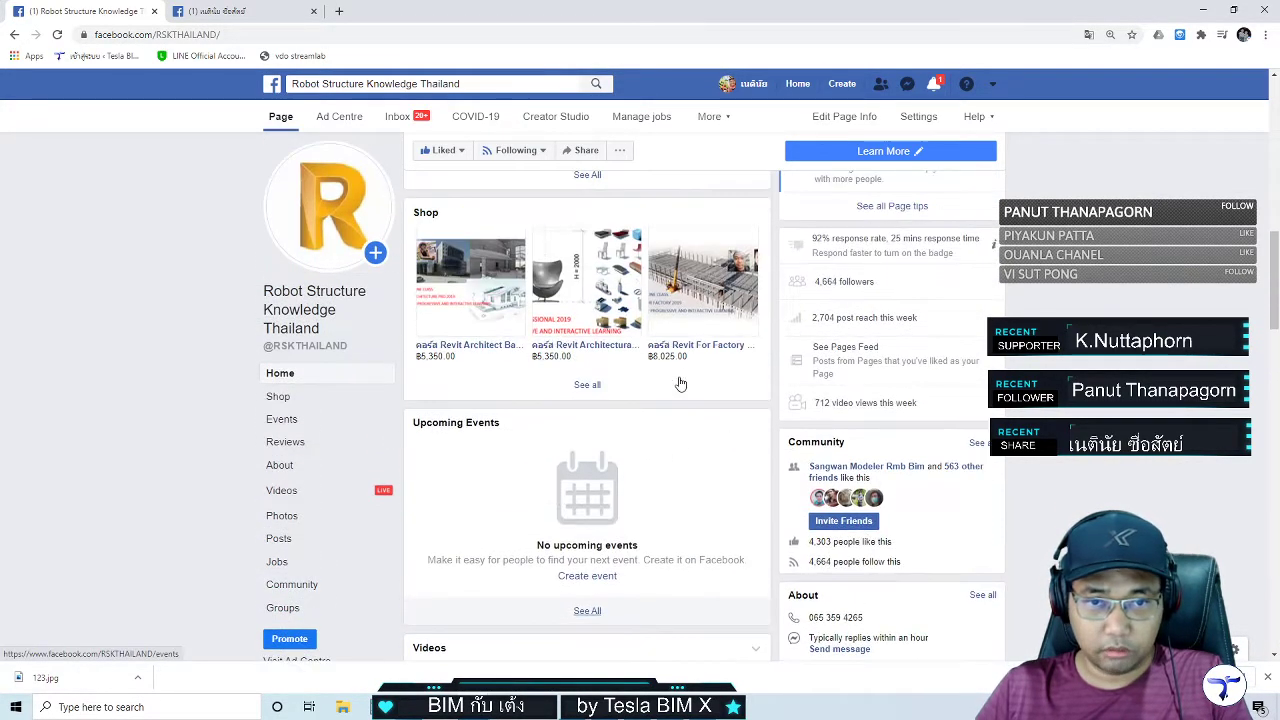
scroll(677, 380, "down", 4)
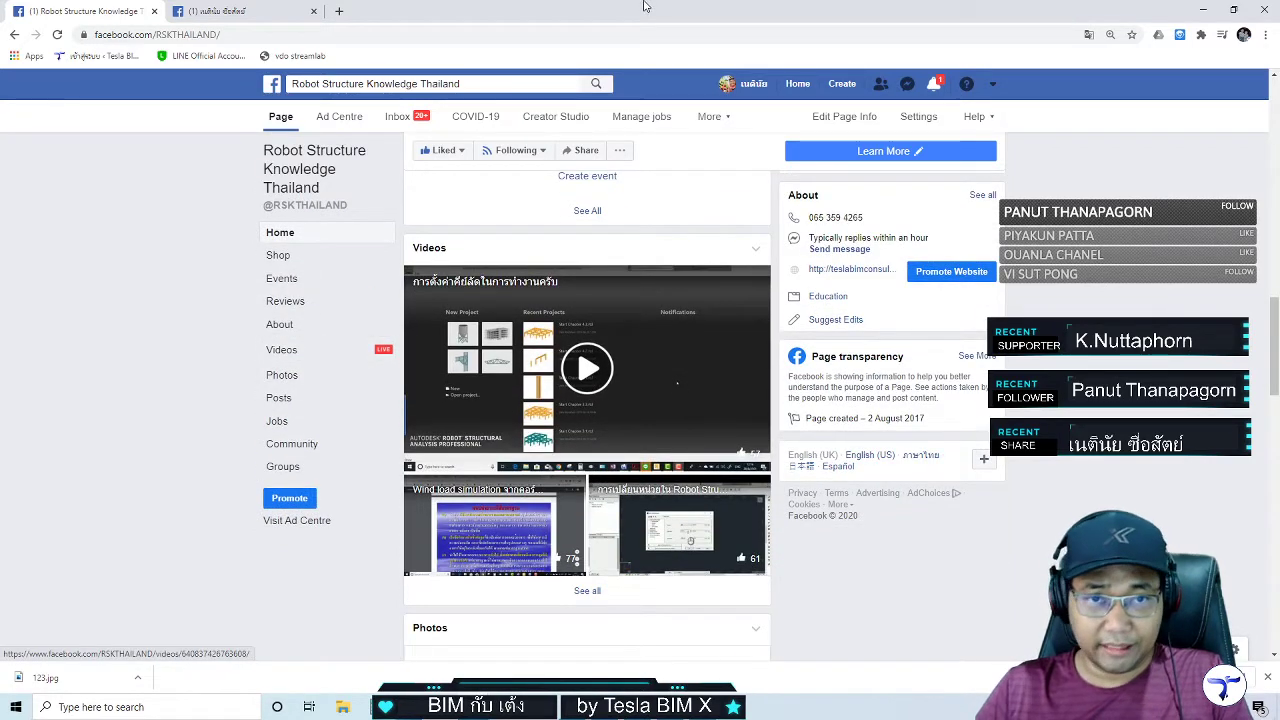
left_click(205, 11)
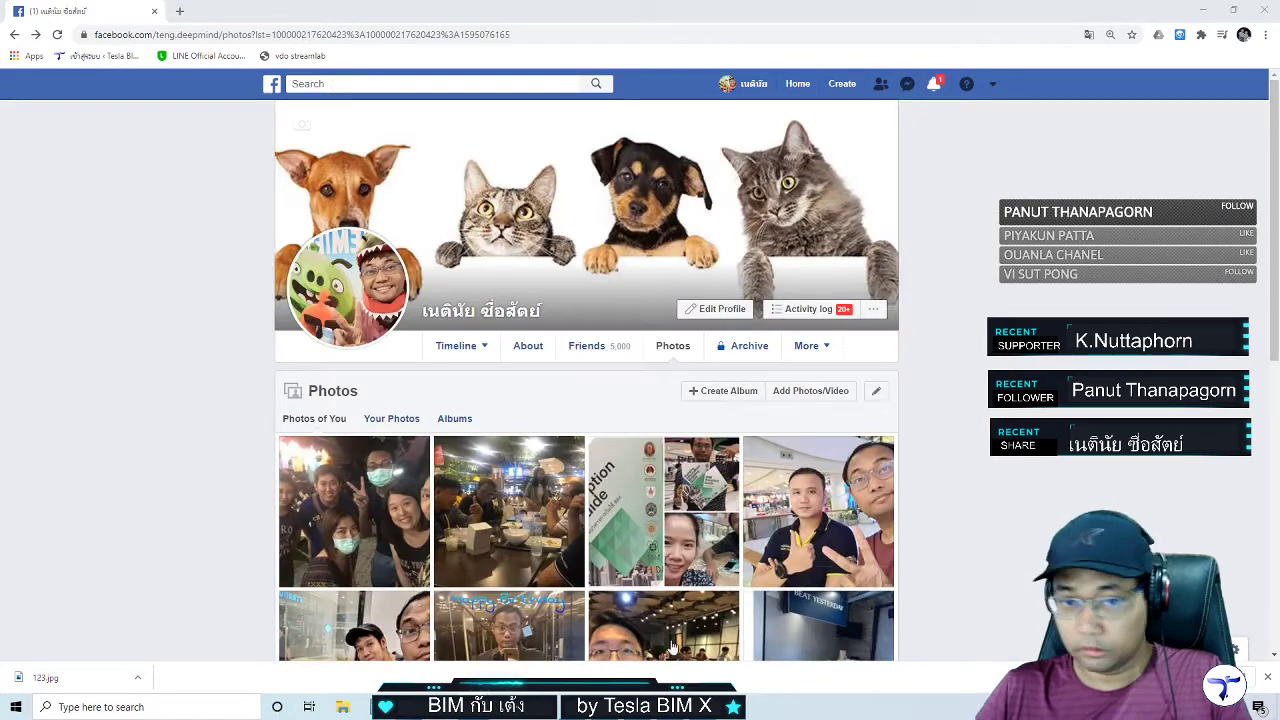
left_click(1203, 10)
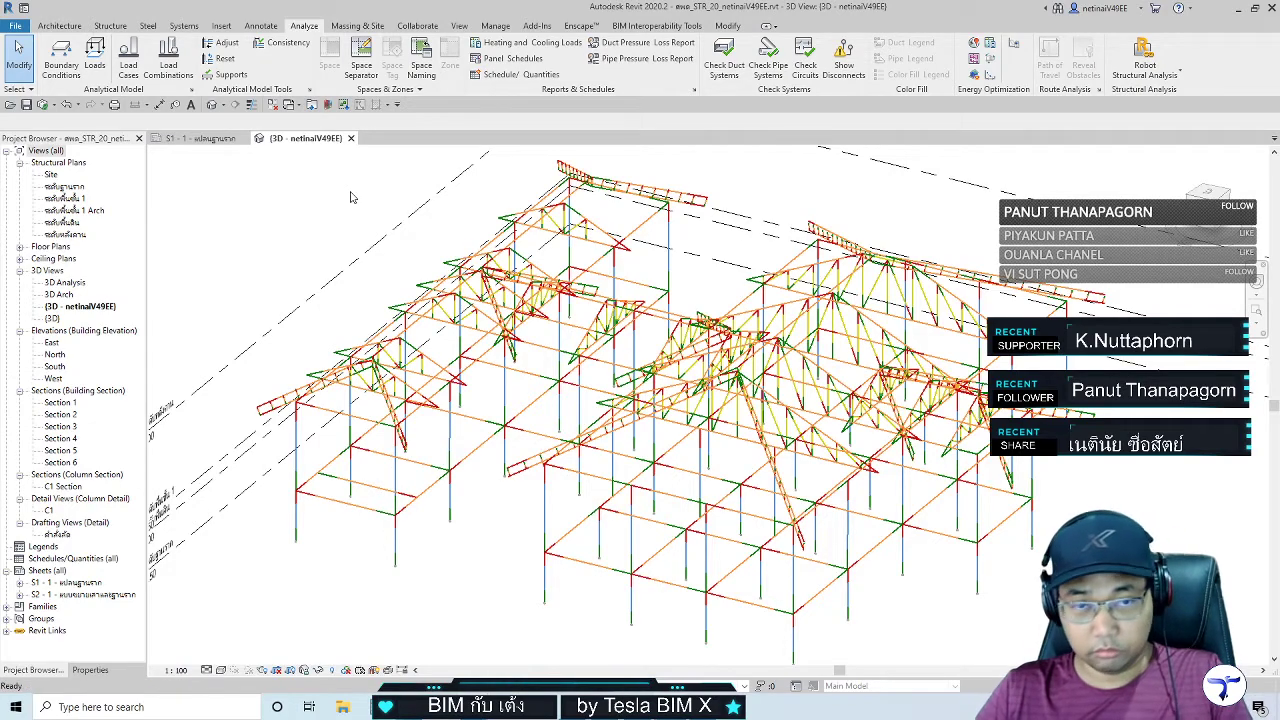
Turn on Show model categories in the 3D view's visibility settings
key("v")
key("g")
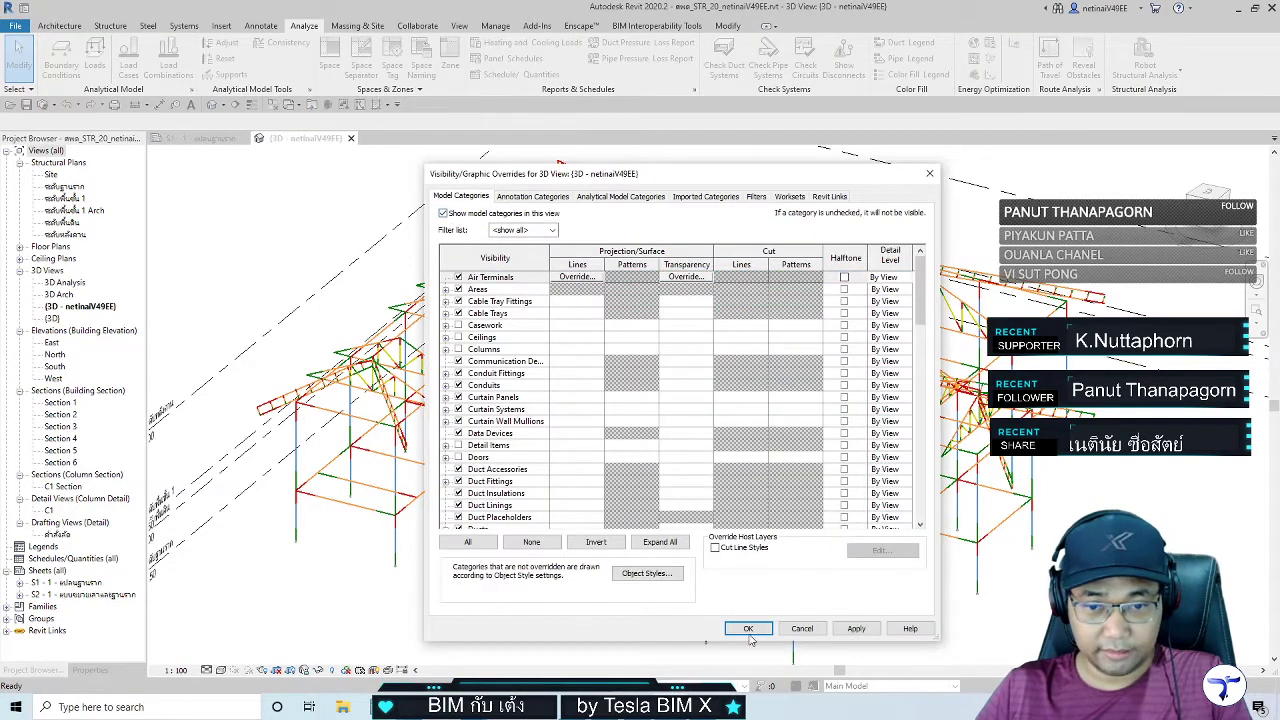
left_click(749, 632)
mouse_move(750, 637)
middle_mouse_down("shift")
mouse_move(1013, 562)
mouse_move(1005, 550)
middle_mouse_up("shift")
Switch the 3D view to Shaded visual style and orbit around the house frame
left_click(221, 669)
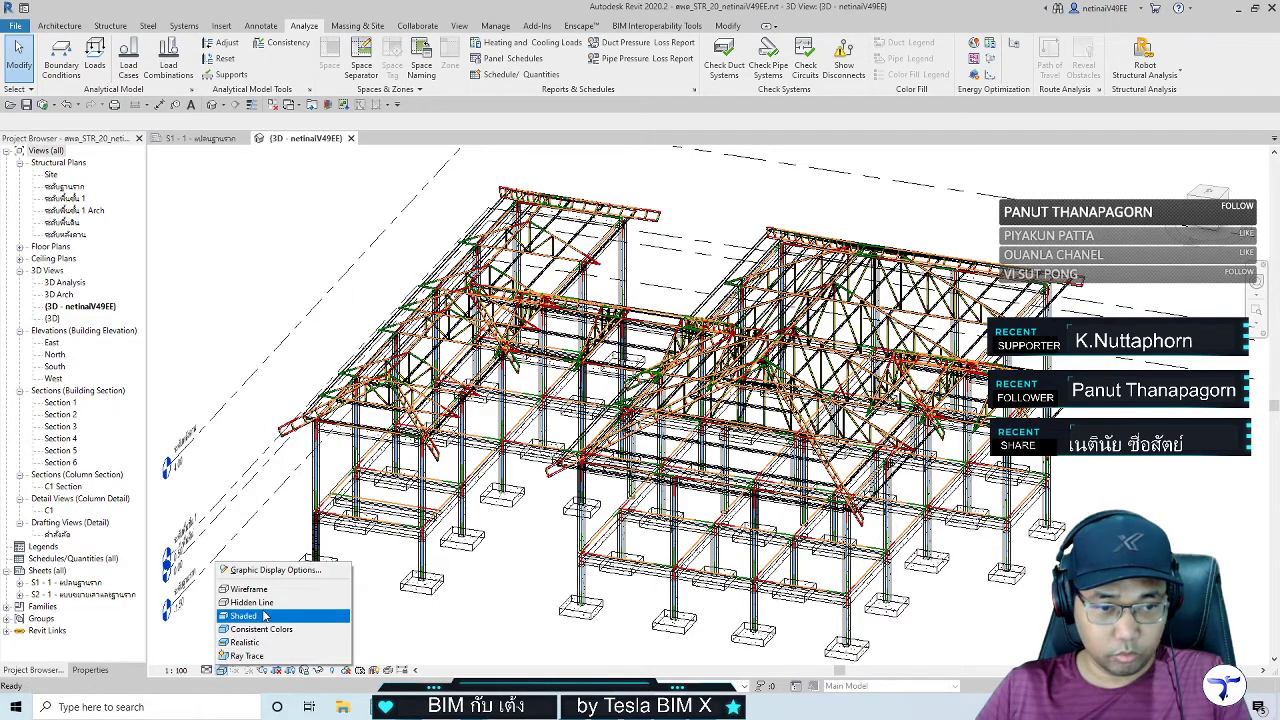
left_click(264, 616)
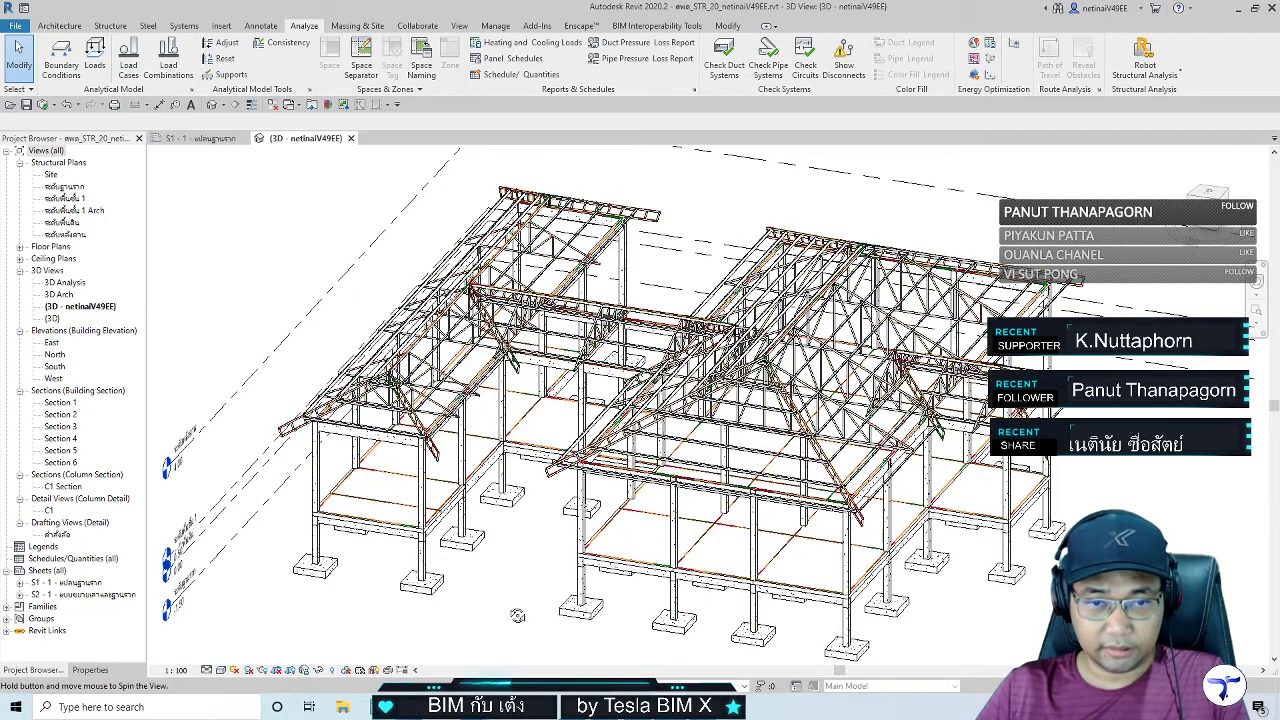
mouse_move(517, 615)
middle_mouse_down("shift")
mouse_move(501, 532)
mouse_move(285, 344)
middle_mouse_up("shift")
scroll(340, 322, "up", 2)
scroll(347, 317, "up", 3)
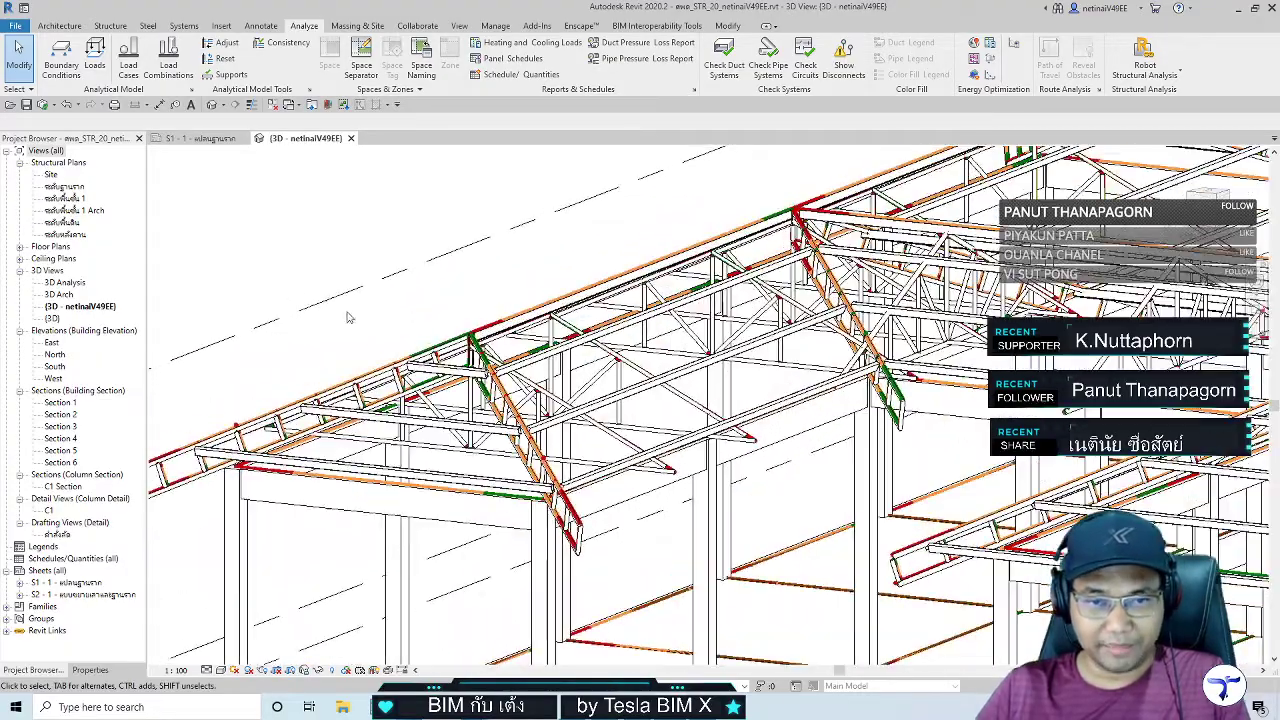
scroll(347, 317, "down", 2)
scroll(347, 317, "down", 2)
scroll(347, 317, "down", 2)
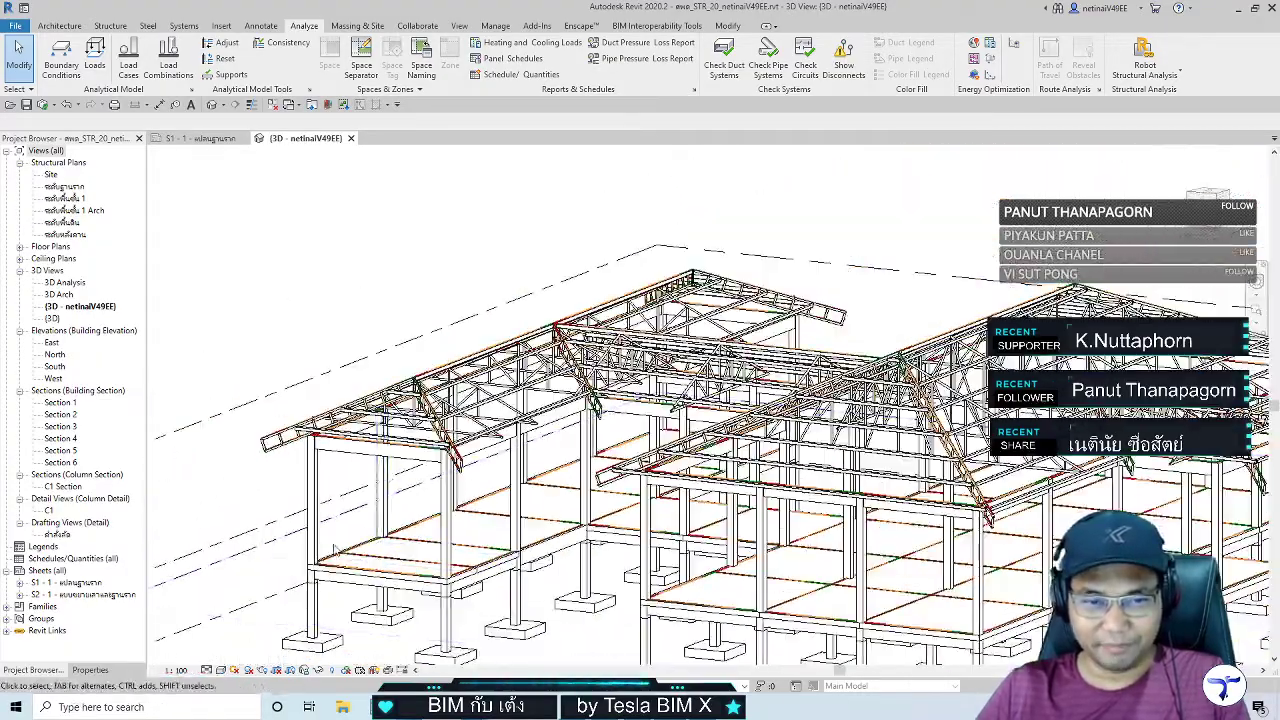
mouse_move(335, 548)
middle_mouse_down("shift")
mouse_move(391, 457)
mouse_move(601, 598)
mouse_move(661, 521)
mouse_move(593, 588)
mouse_move(547, 600)
middle_mouse_up("shift")
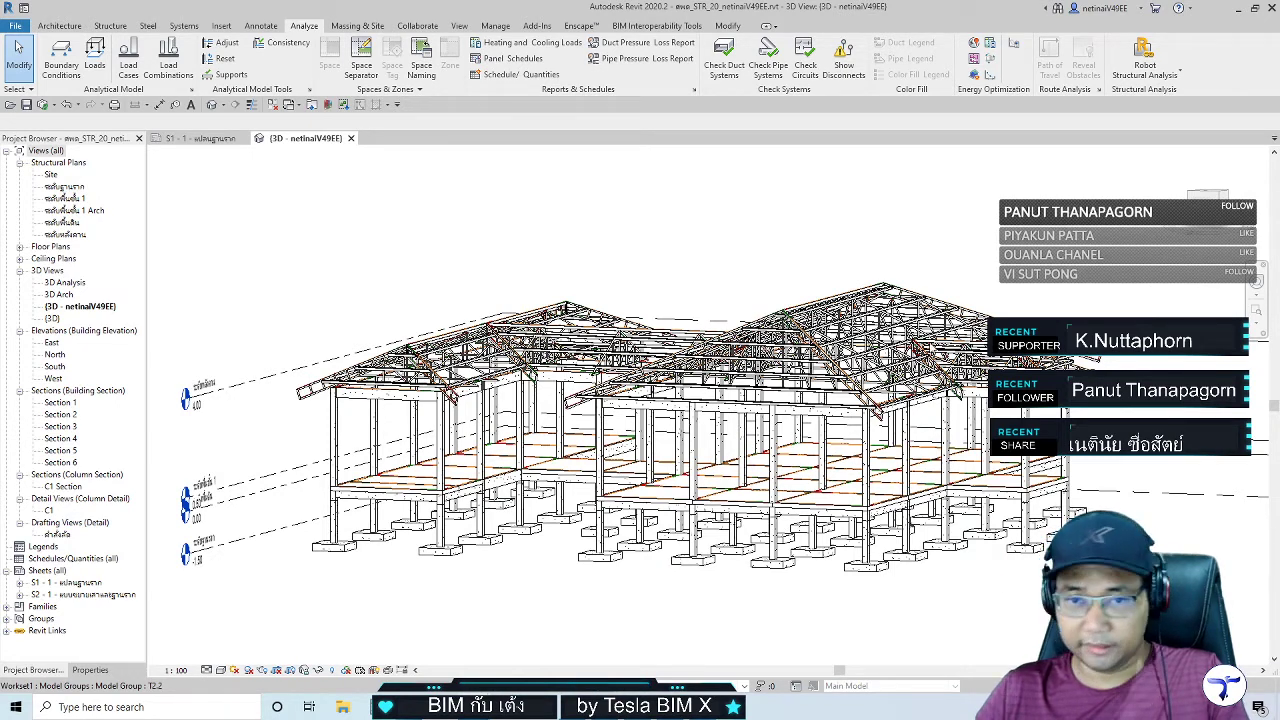
Reveal hidden elements and unhide the roofs
middle_click_drag(697, 236, 726, 230, "shift")
key("v")
key("v")
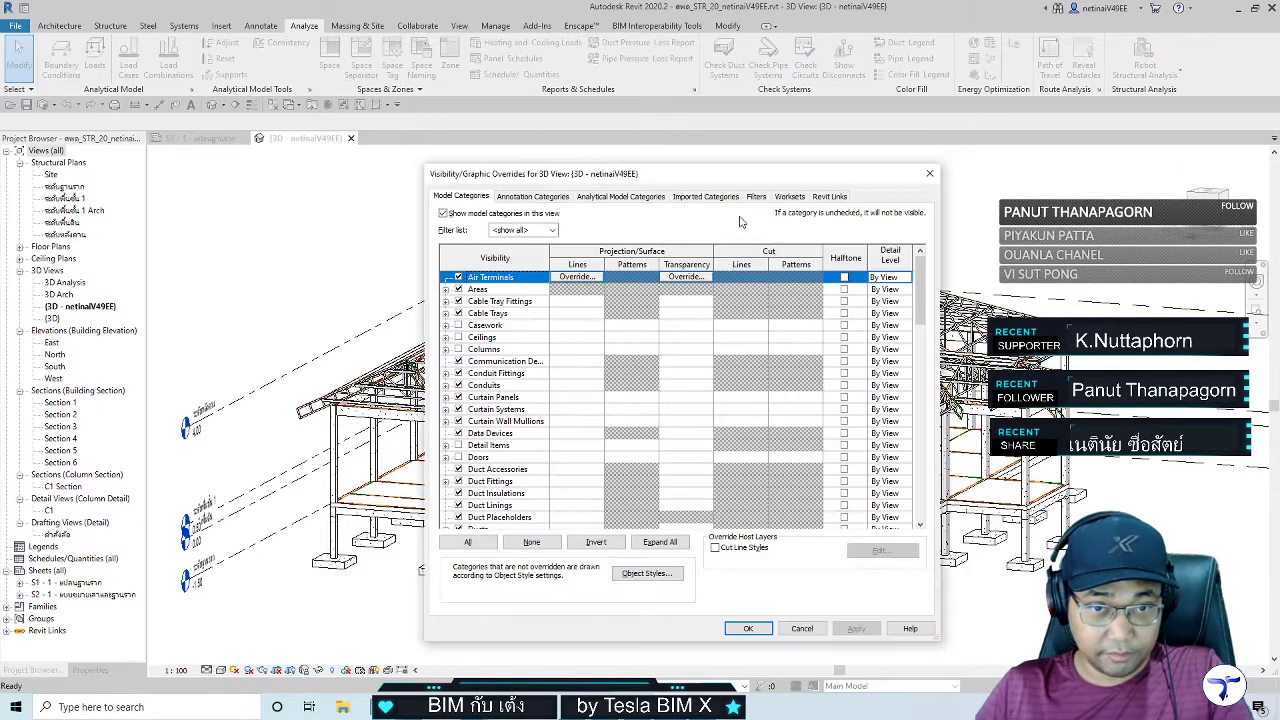
key("r")
key("Return")
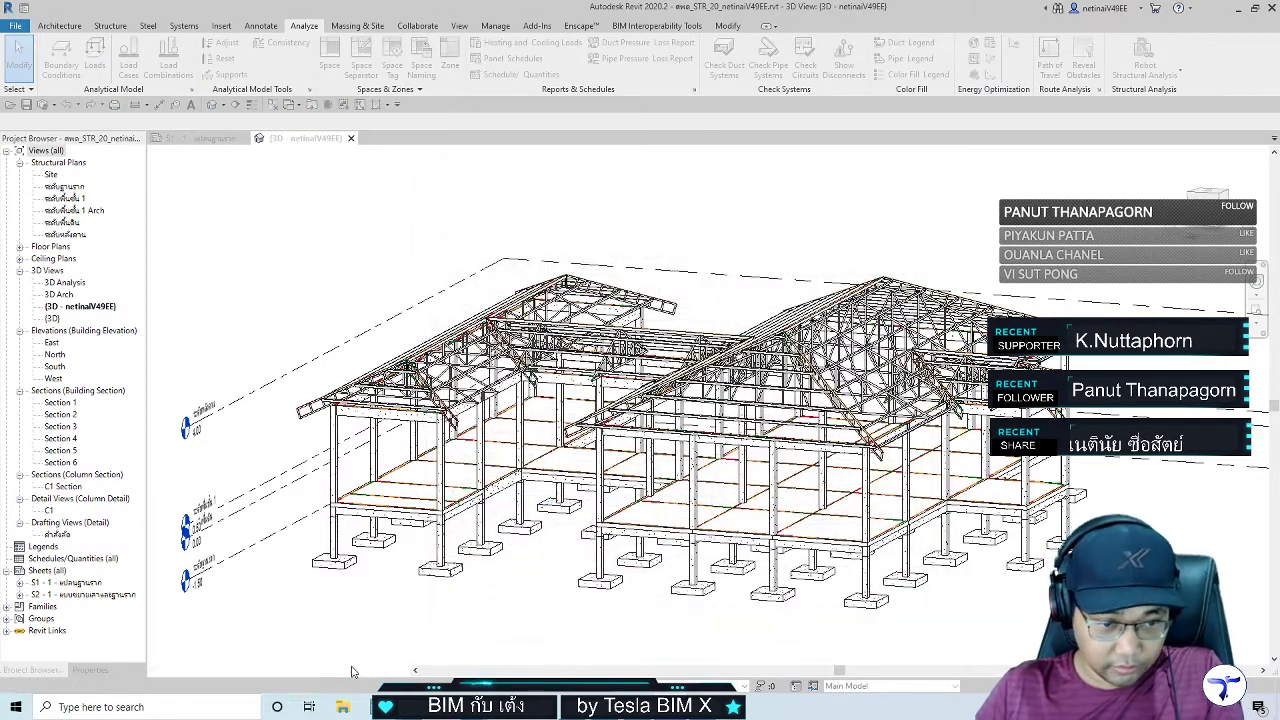
key("r")
key("h")
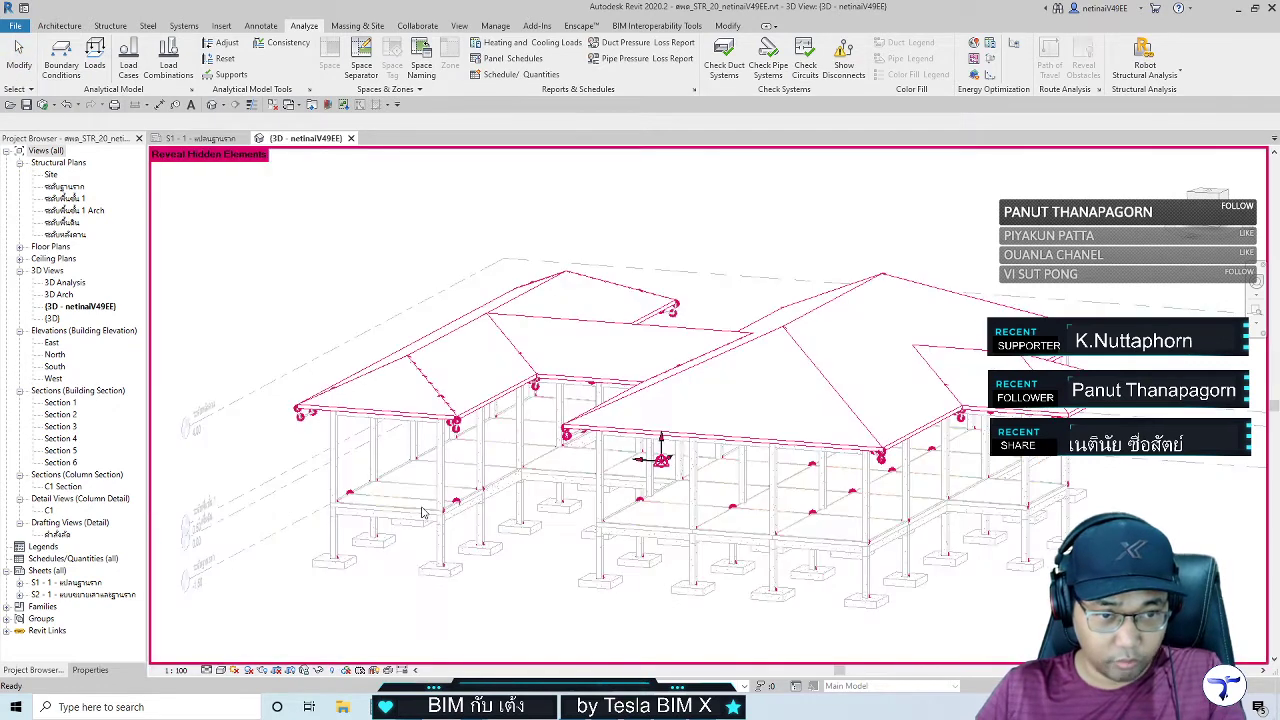
left_click(398, 413)
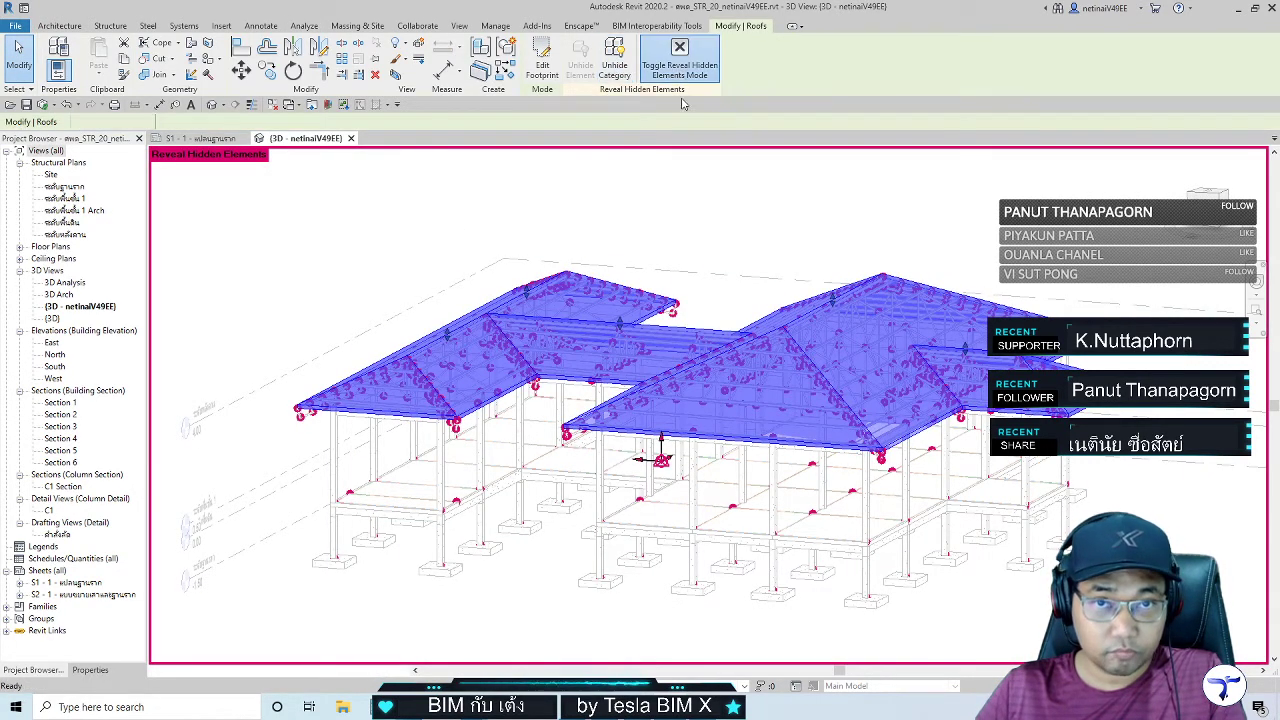
left_click(680, 60)
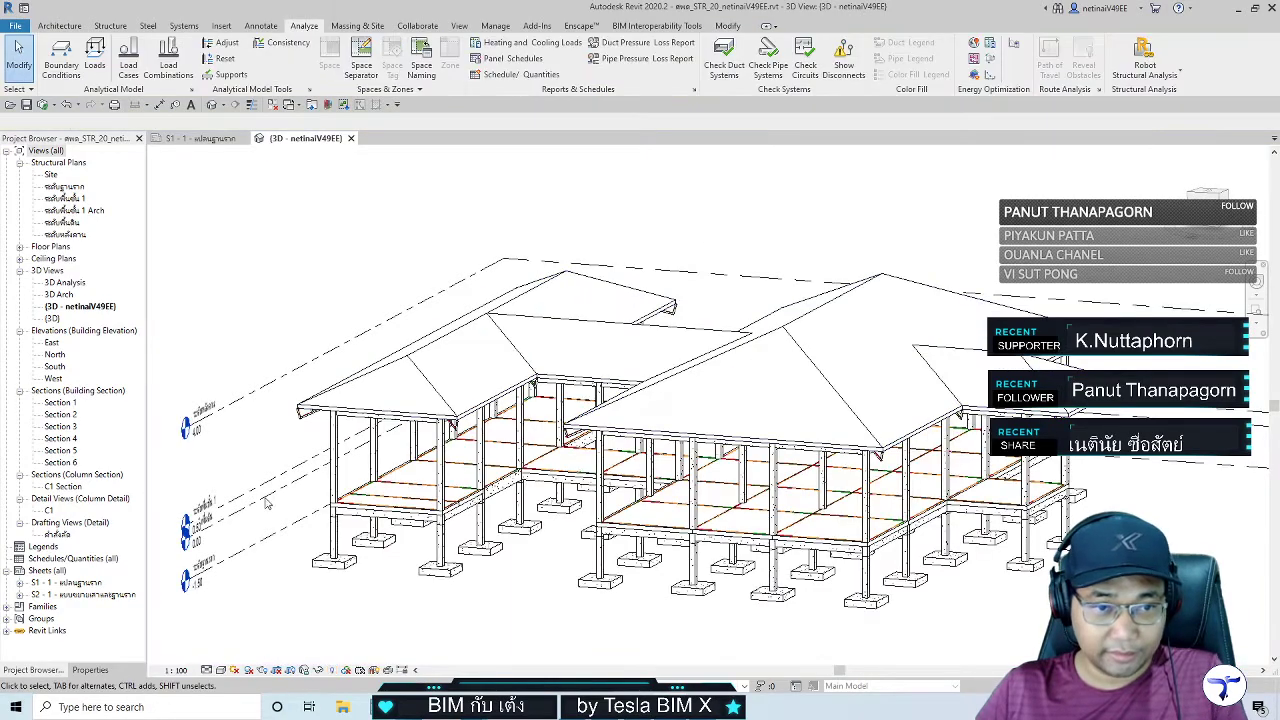
Uncheck Show model categories so only the analytical frame is displayed
mouse_move(344, 400)
middle_mouse_down("shift")
mouse_move(590, 610)
mouse_move(545, 574)
middle_mouse_up("shift")
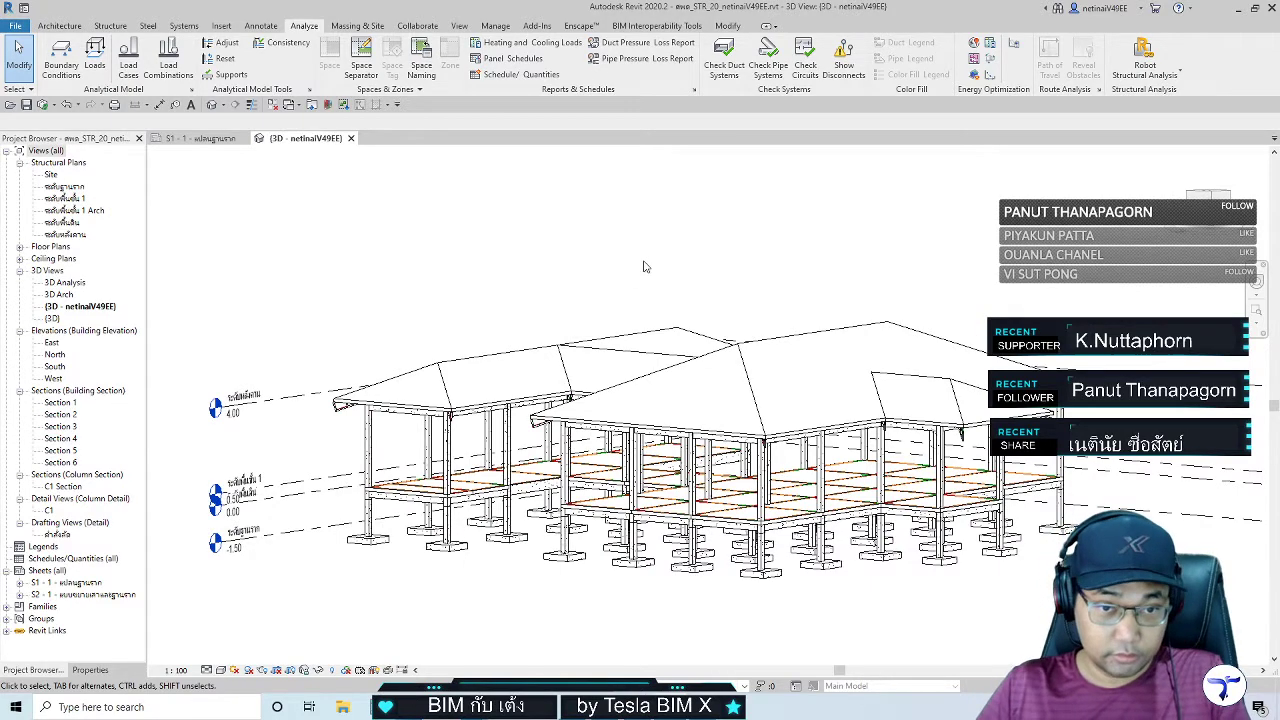
middle_click_drag(651, 257, 668, 263, "shift")
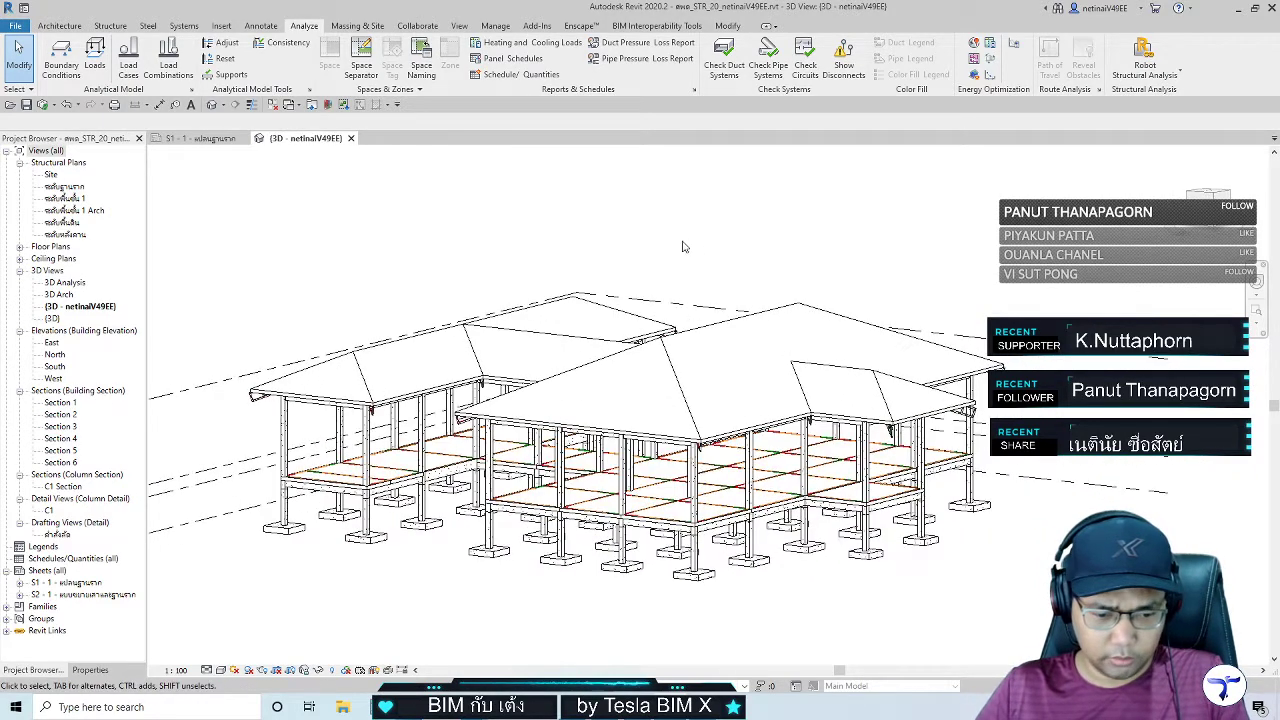
key("v")
key("v")
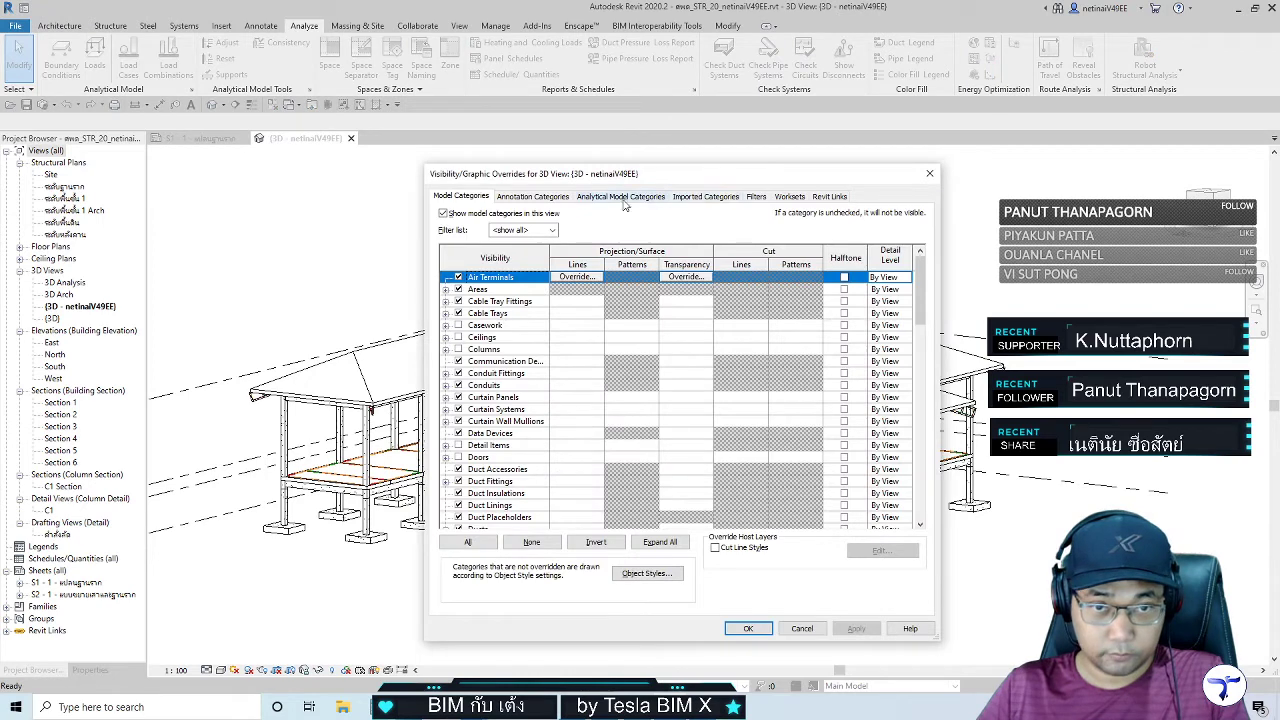
left_click(446, 215)
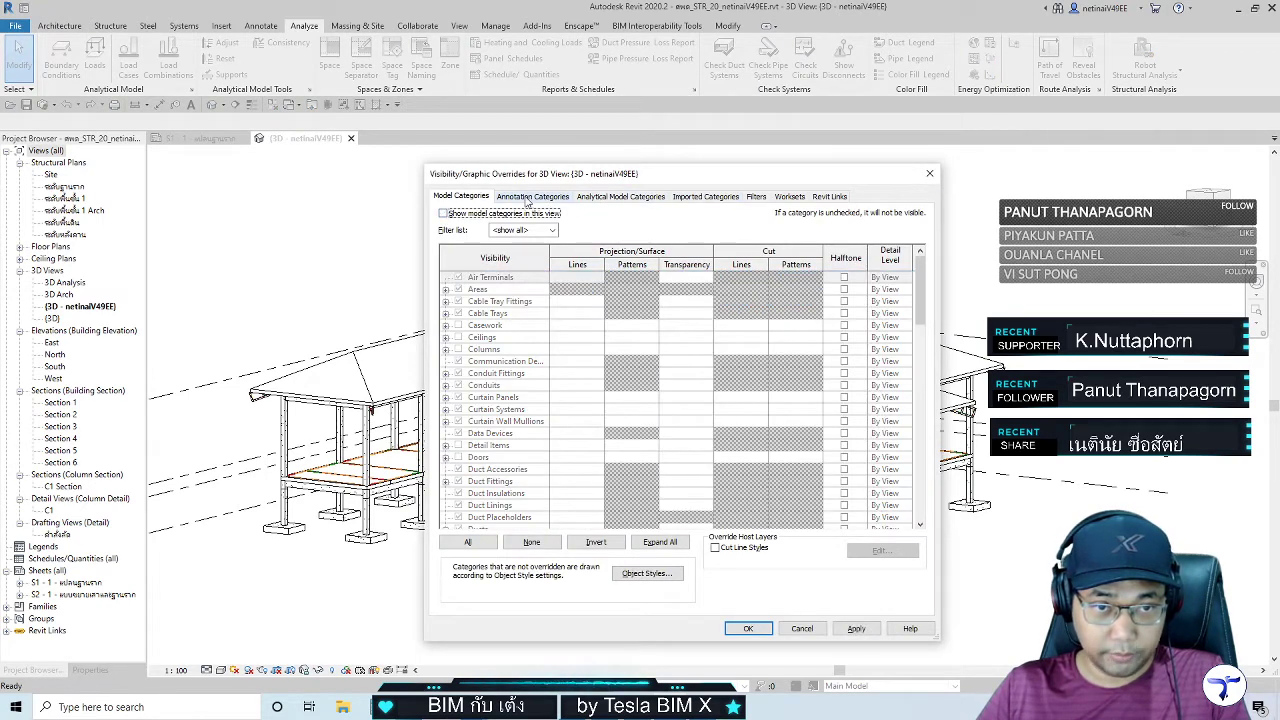
left_click(753, 630)
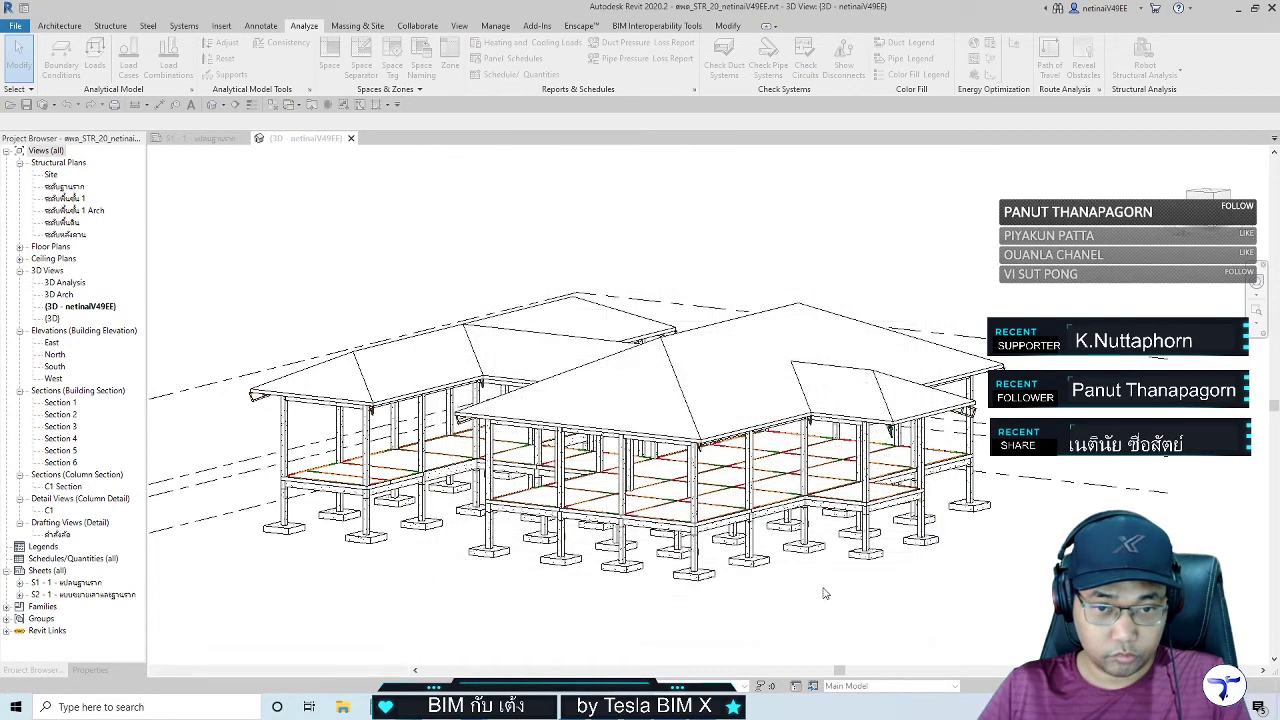
mouse_move(847, 605)
middle_mouse_down()
mouse_move(913, 595)
mouse_move(1023, 606)
mouse_move(971, 606)
mouse_move(1000, 600)
middle_mouse_up()
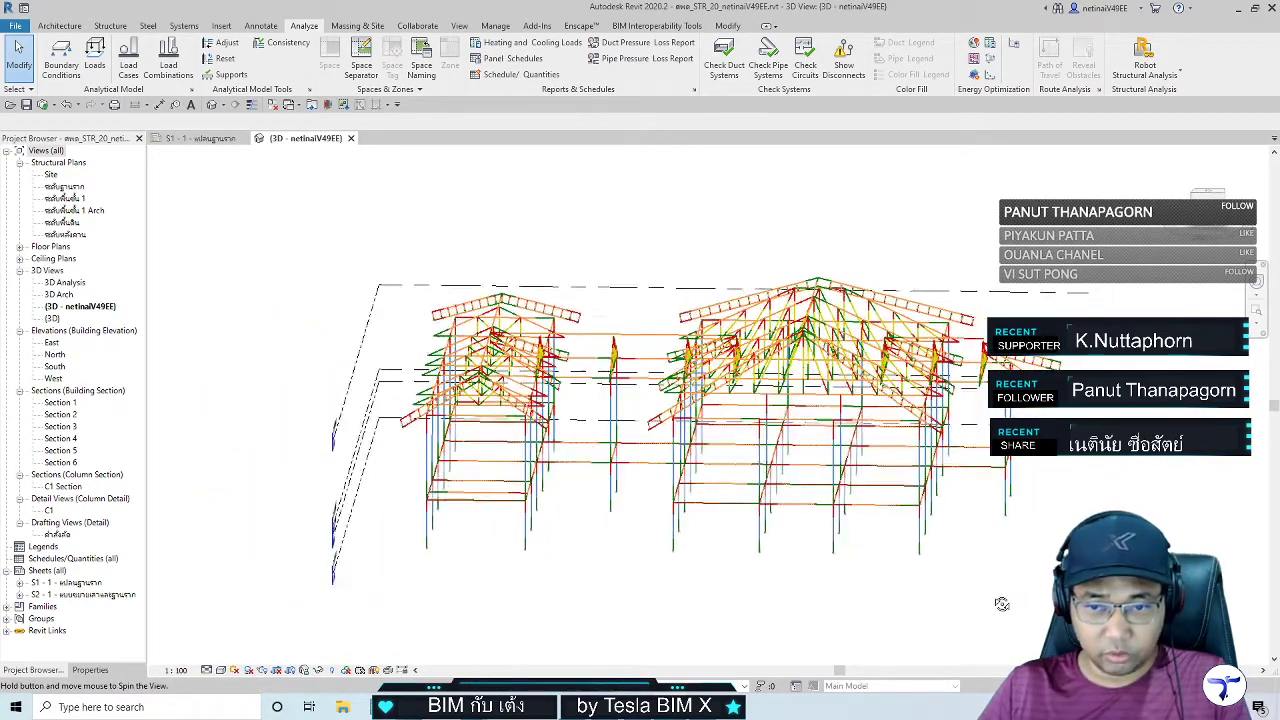
Review the Annotation and Analytical Model Categories tabs in Visibility/Graphic Overrides, then close it
scroll(437, 521, "up", 2)
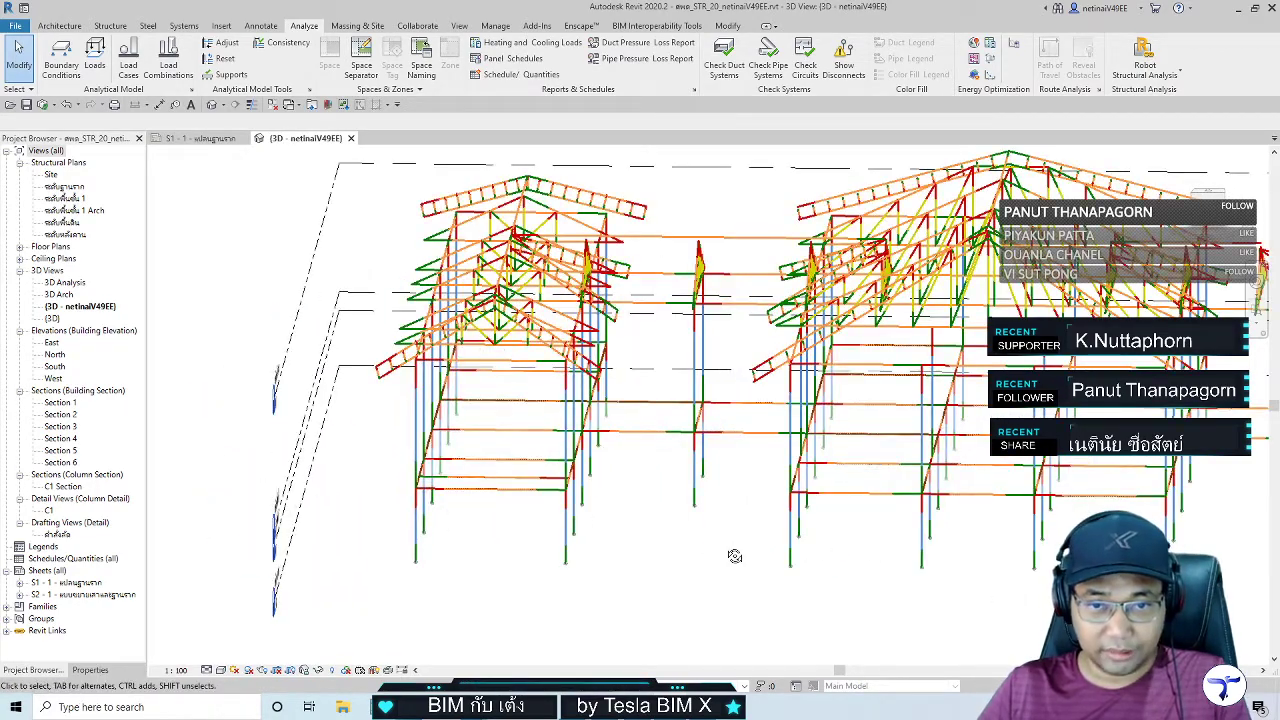
middle_click_drag(734, 557, 363, 488, "shift")
scroll(430, 470, "up", 2)
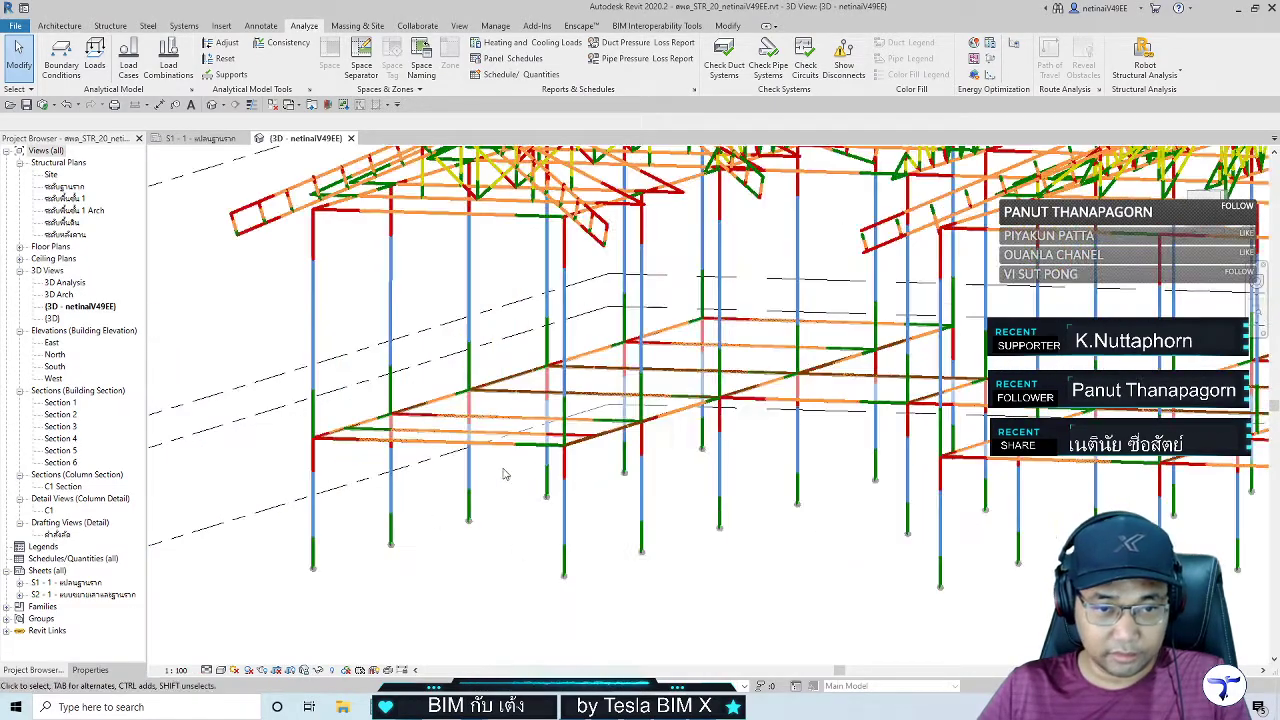
scroll(509, 457, "up", 2)
scroll(540, 550, "up", 2)
scroll(488, 567, "down", 5)
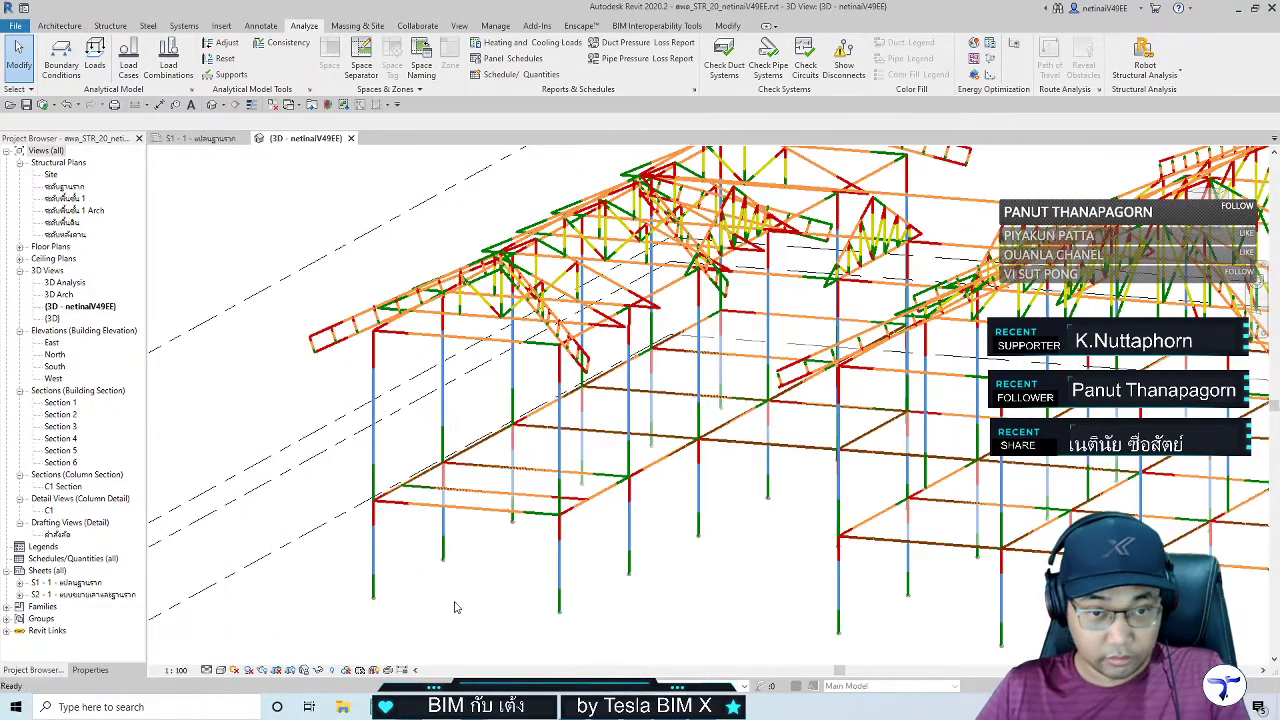
key("v")
key("g")
left_click(540, 197)
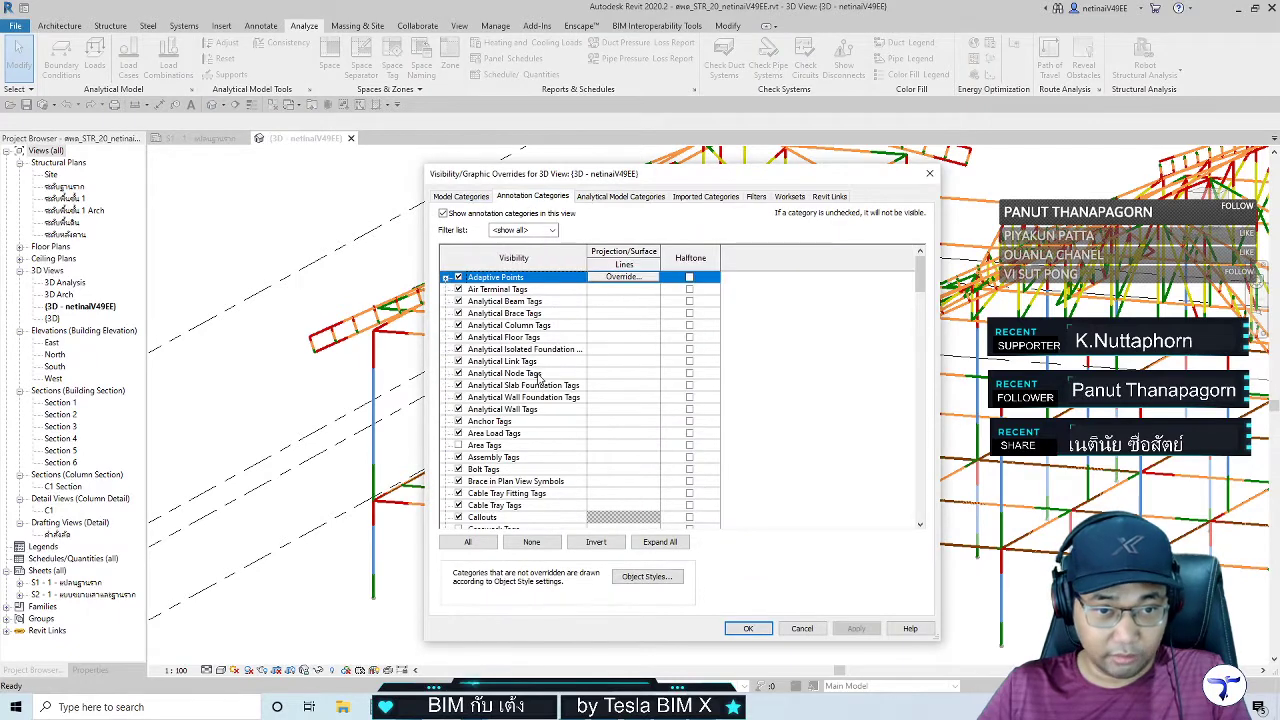
scroll(519, 420, "down", 3)
scroll(519, 435, "down", 3)
scroll(519, 442, "down", 3)
scroll(519, 438, "down", 2)
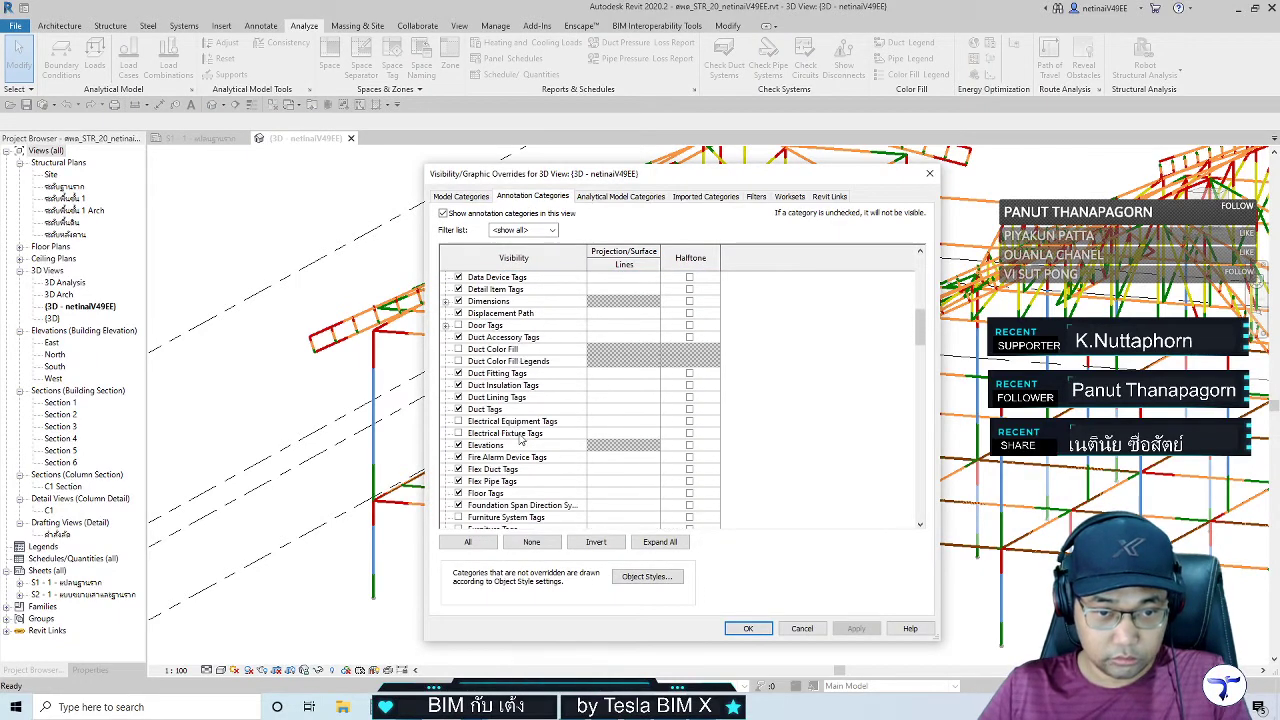
scroll(519, 440, "up", 1)
left_click(620, 196)
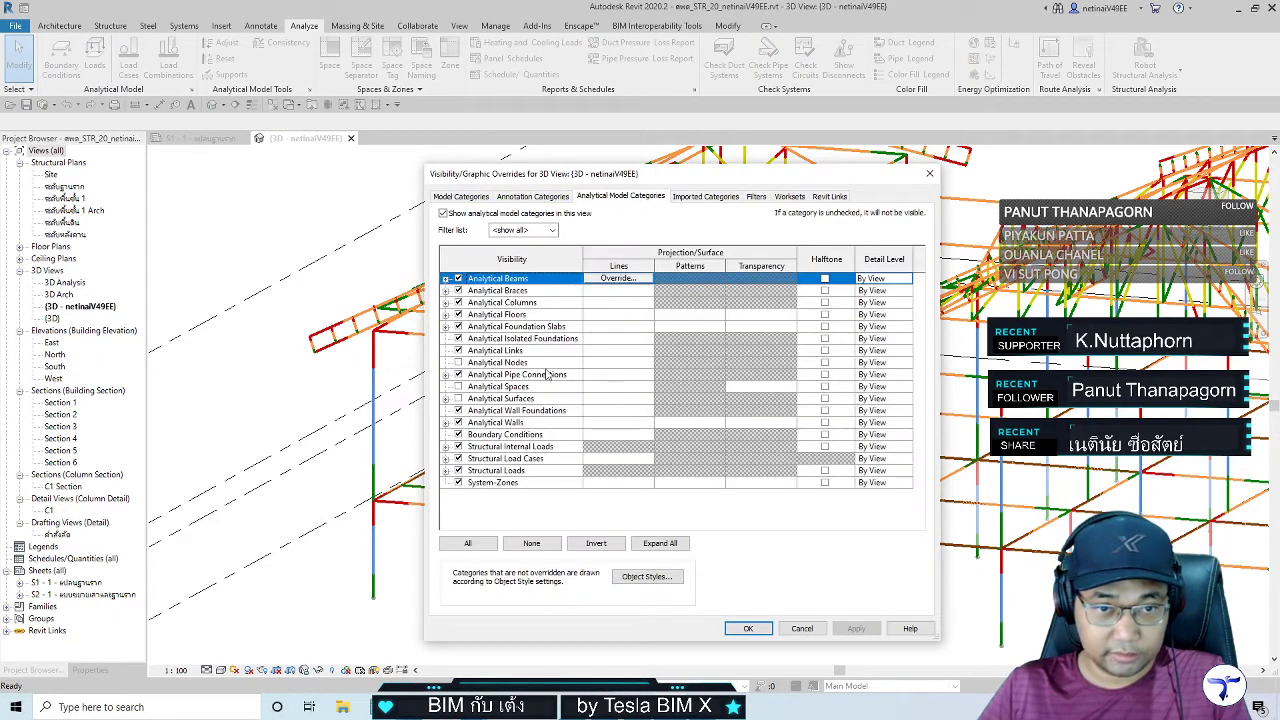
key("Return")
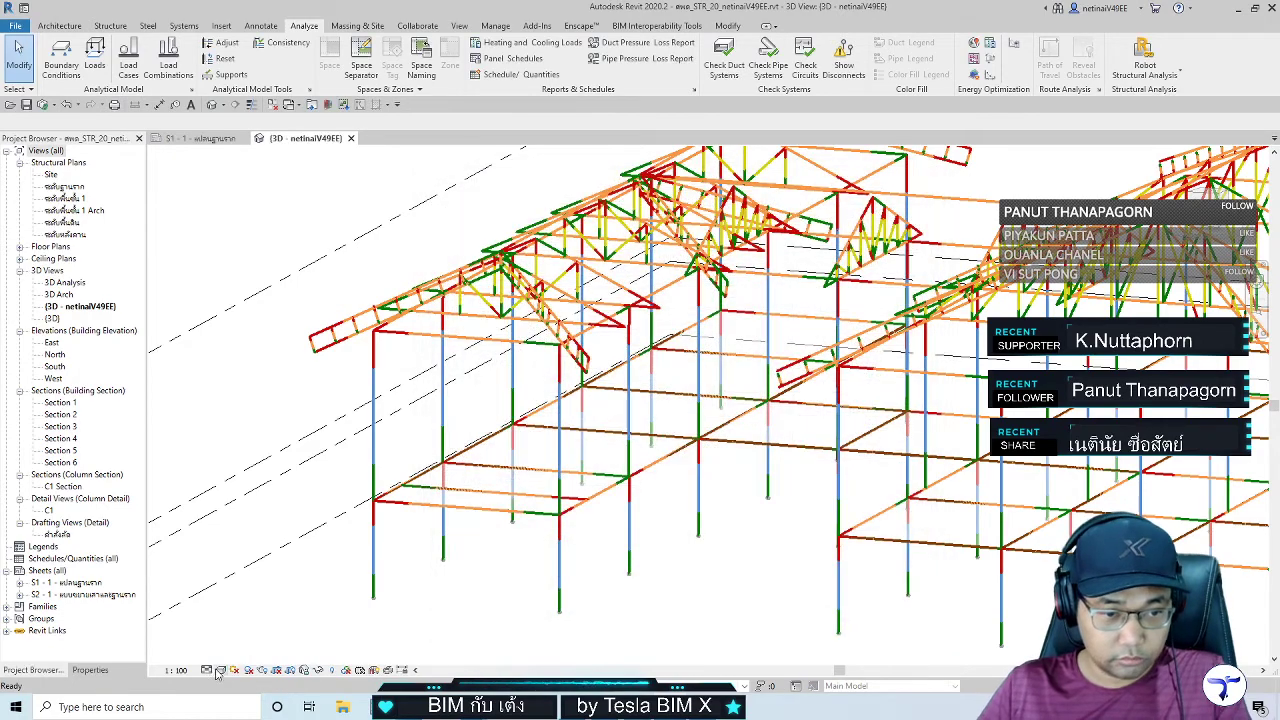
Set the visual style to Shaded and orbit to view the whole analytical house
left_click(221, 669)
left_click(283, 617)
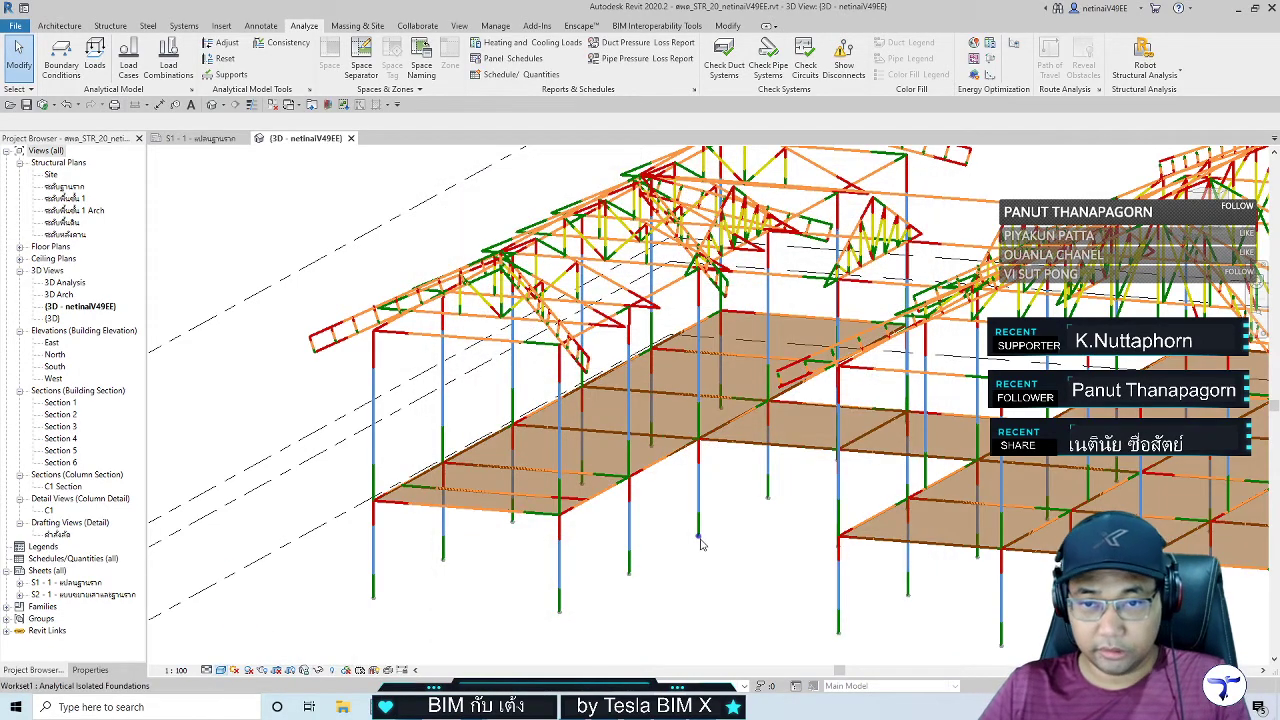
mouse_move(760, 560)
middle_mouse_down("shift")
mouse_move(645, 533)
mouse_move(619, 575)
mouse_move(1063, 527)
mouse_move(1003, 504)
middle_mouse_up("shift")
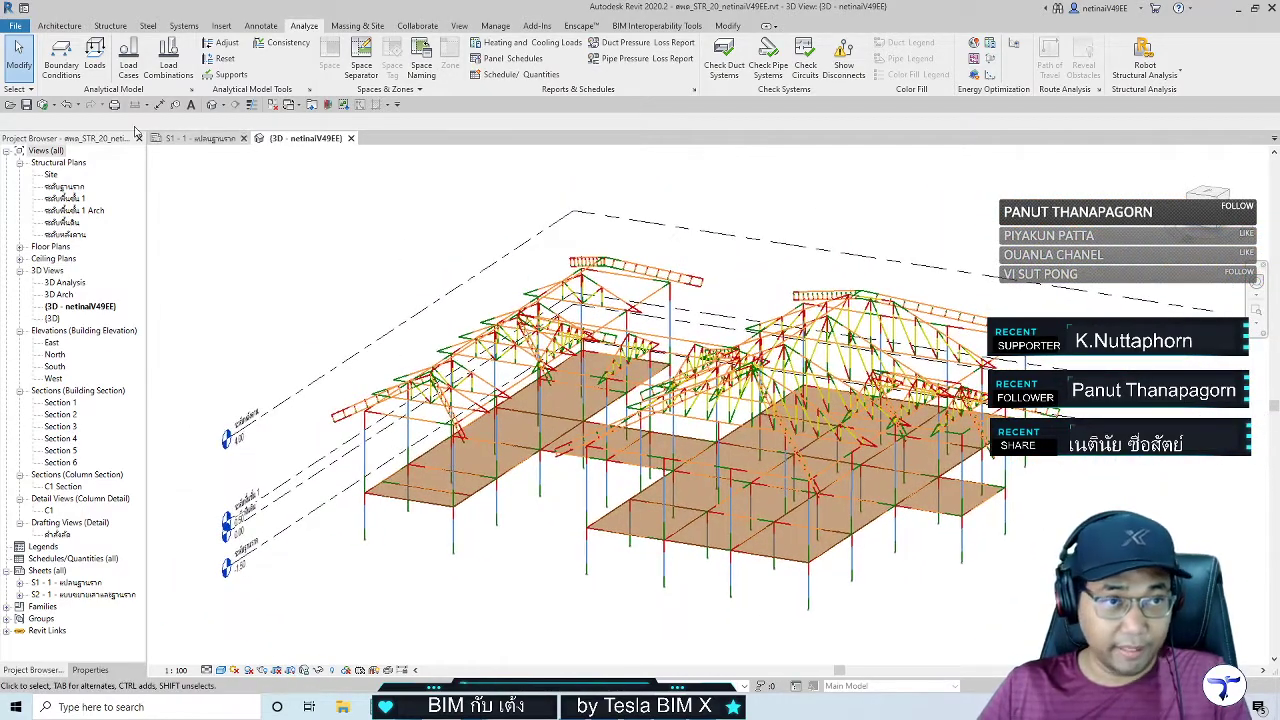
Open the Robot Structural Analysis Link from the Analyze tab's Robot Structural Analysis dropdown
left_click(14, 26)
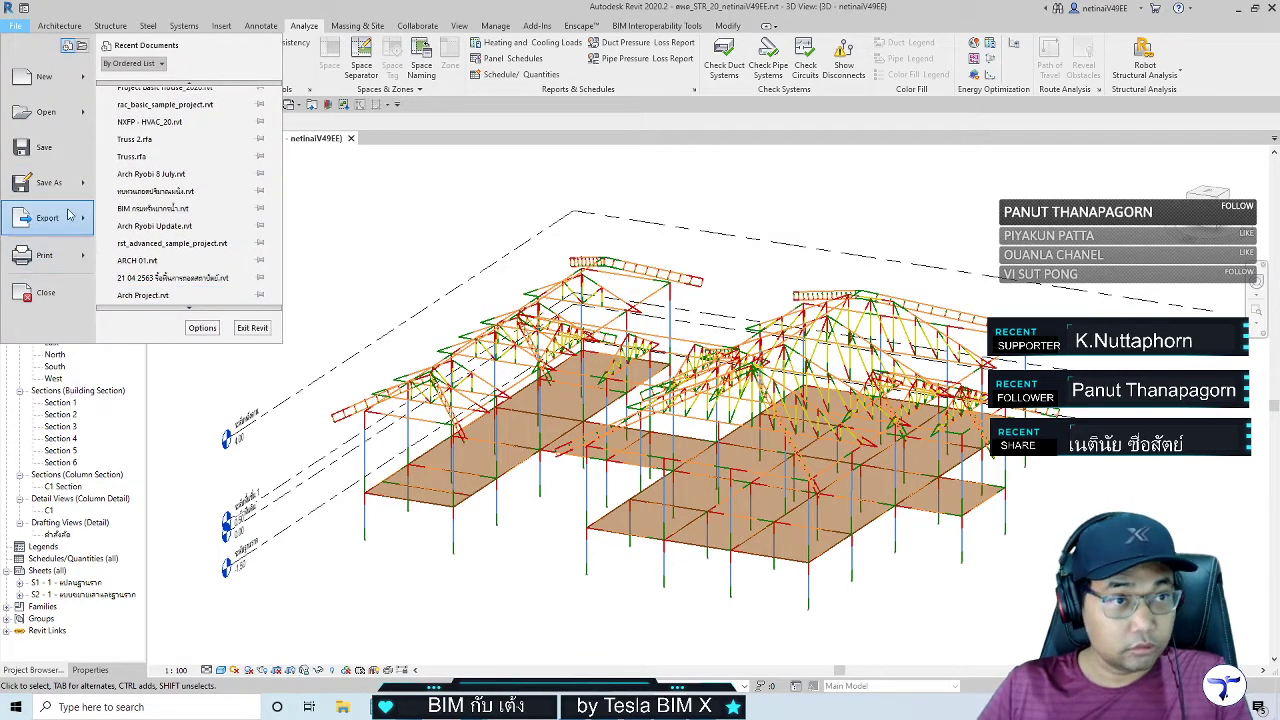
key("Escape")
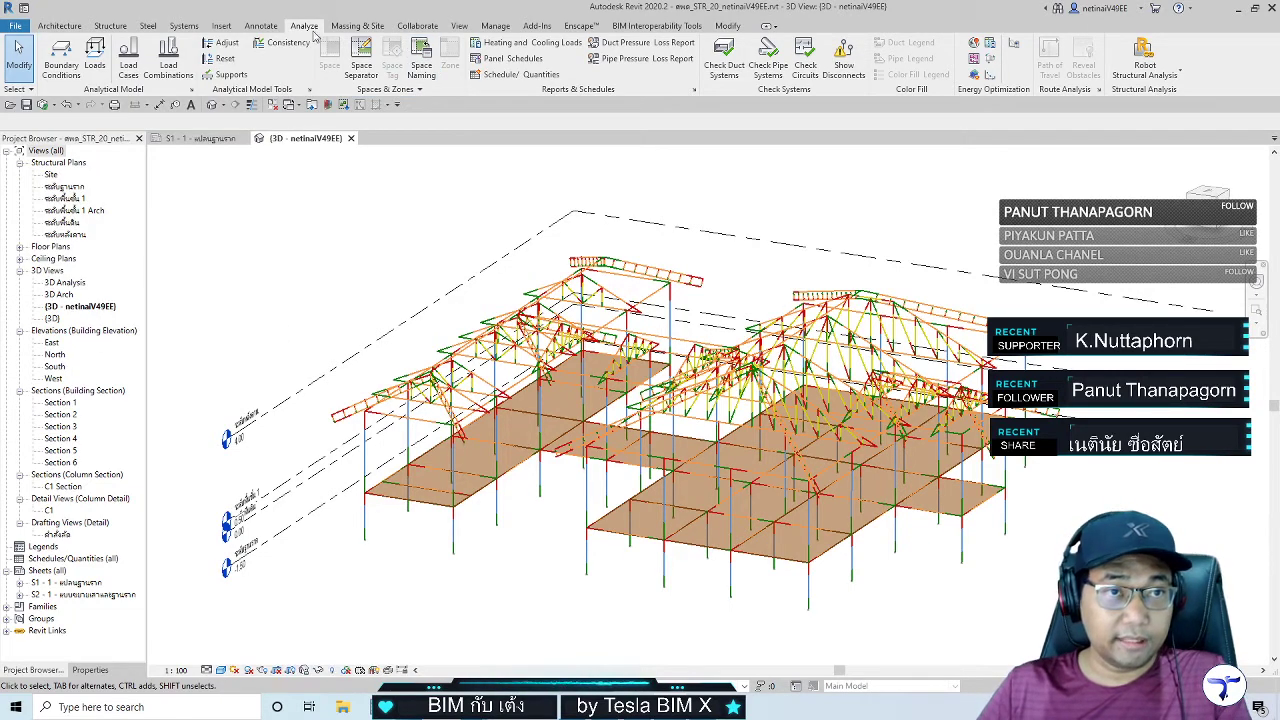
left_click(1142, 74)
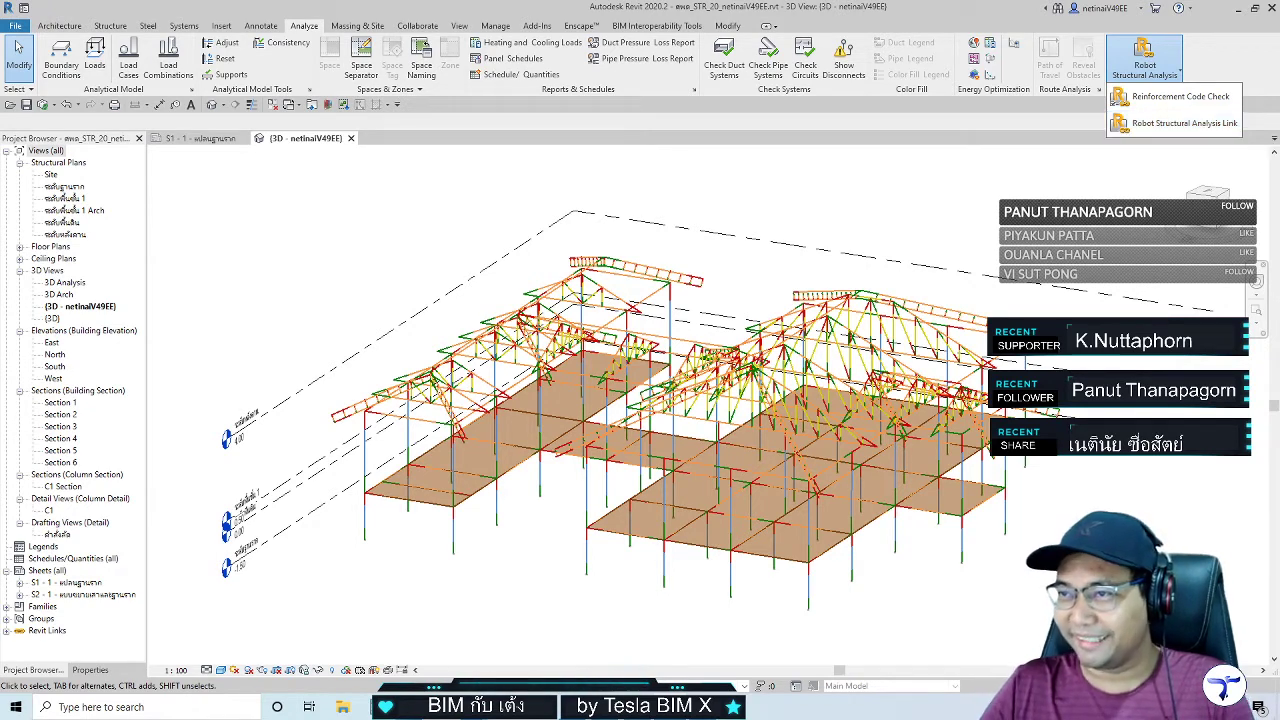
key("Escape")
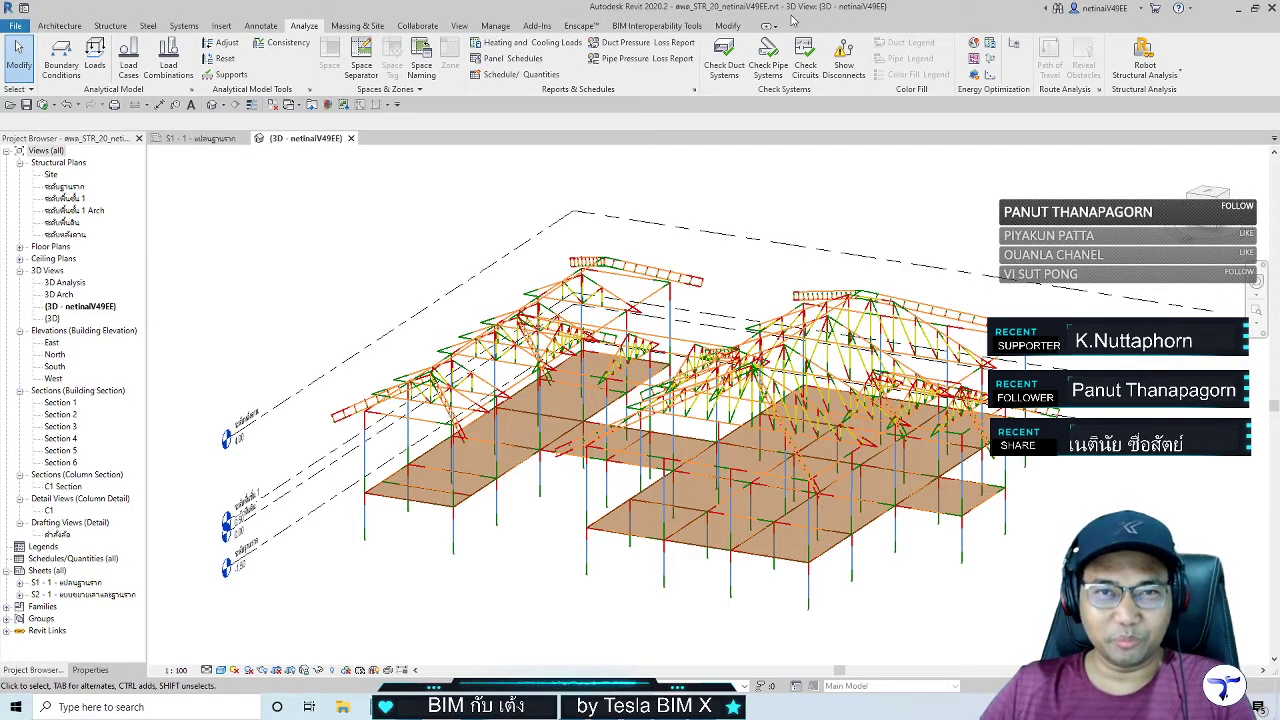
middle_click_drag(311, 292, 316, 288)
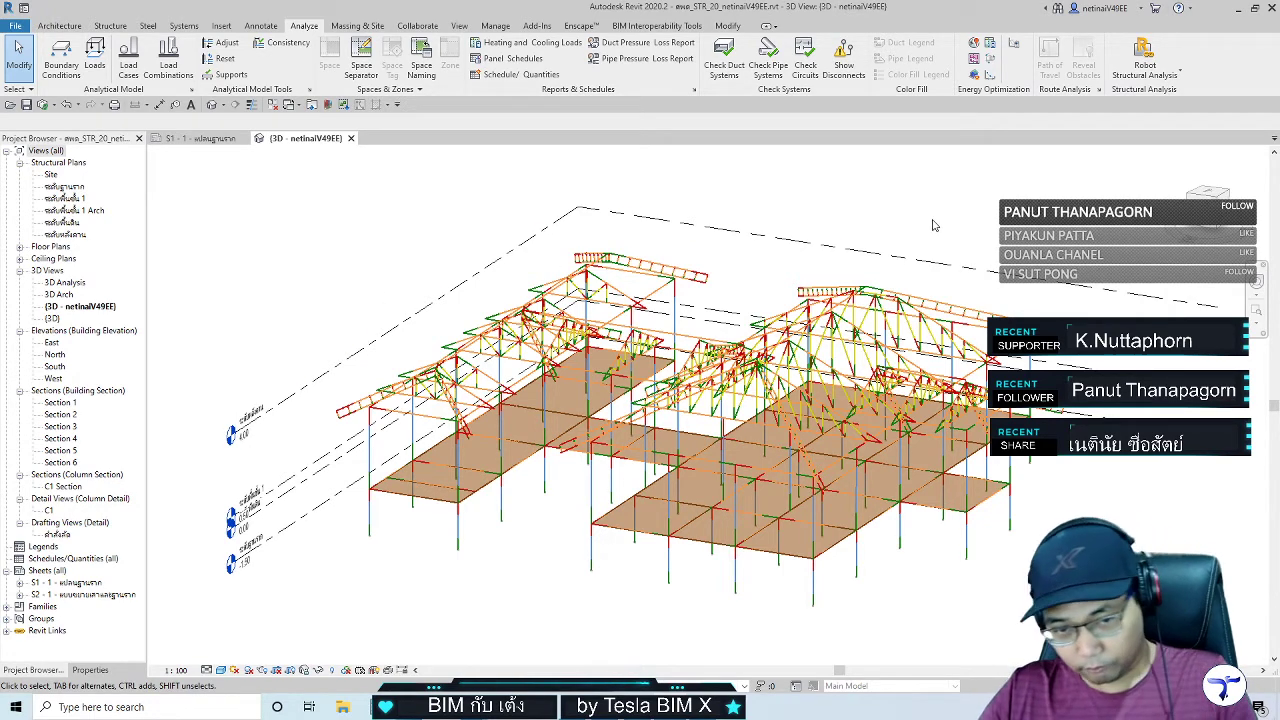
middle_click_drag(932, 229, 957, 223)
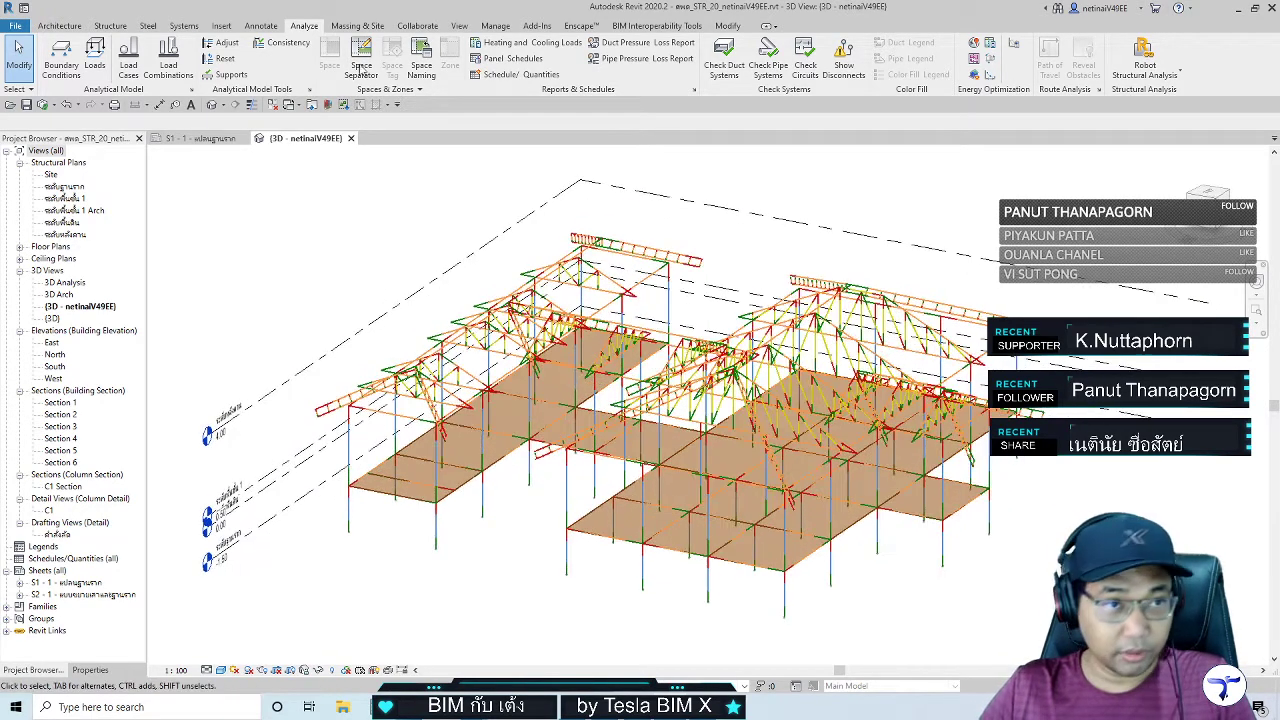
left_click(1145, 62)
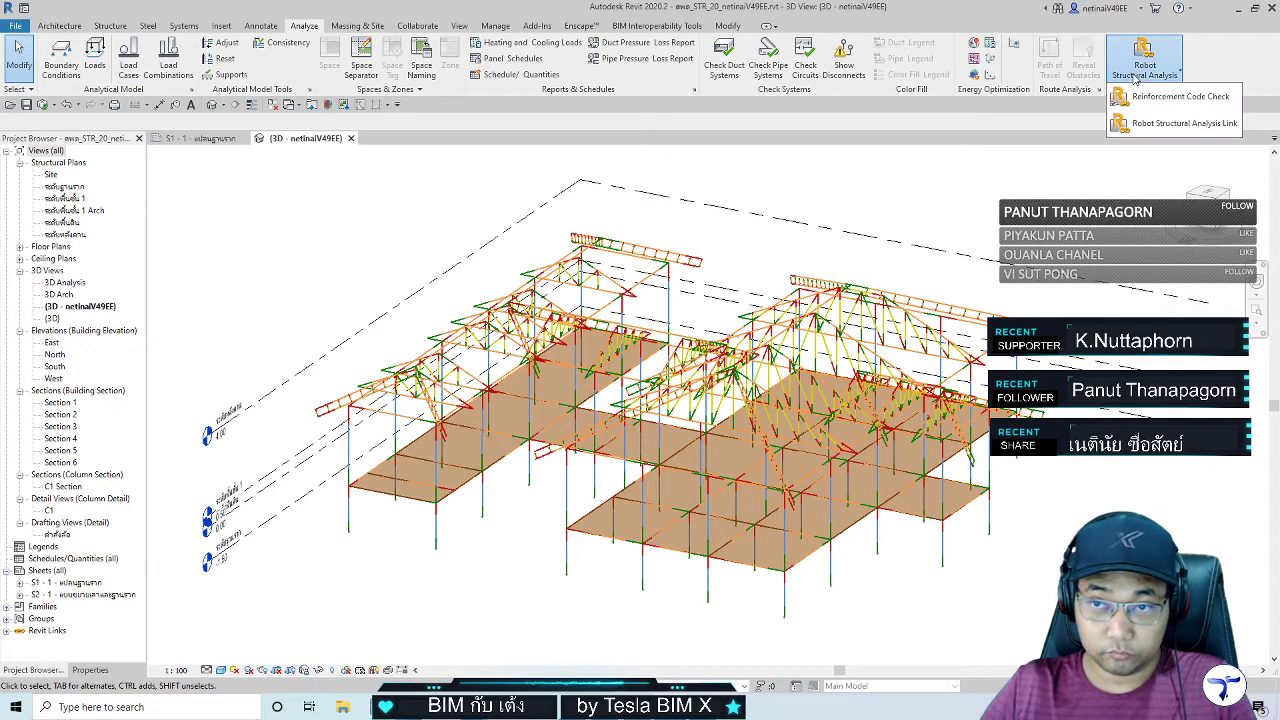
left_click(1160, 123)
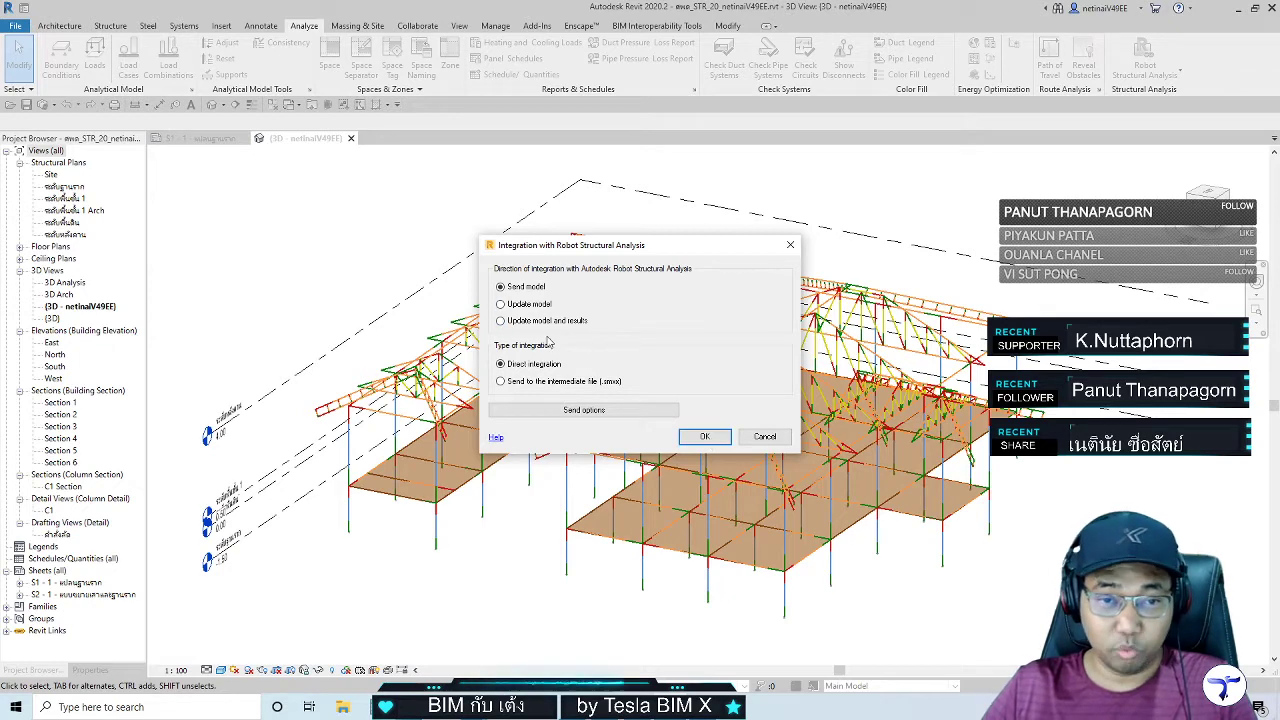
Send the model to Robot by direct integration and decline the warnings report
left_click(702, 437)
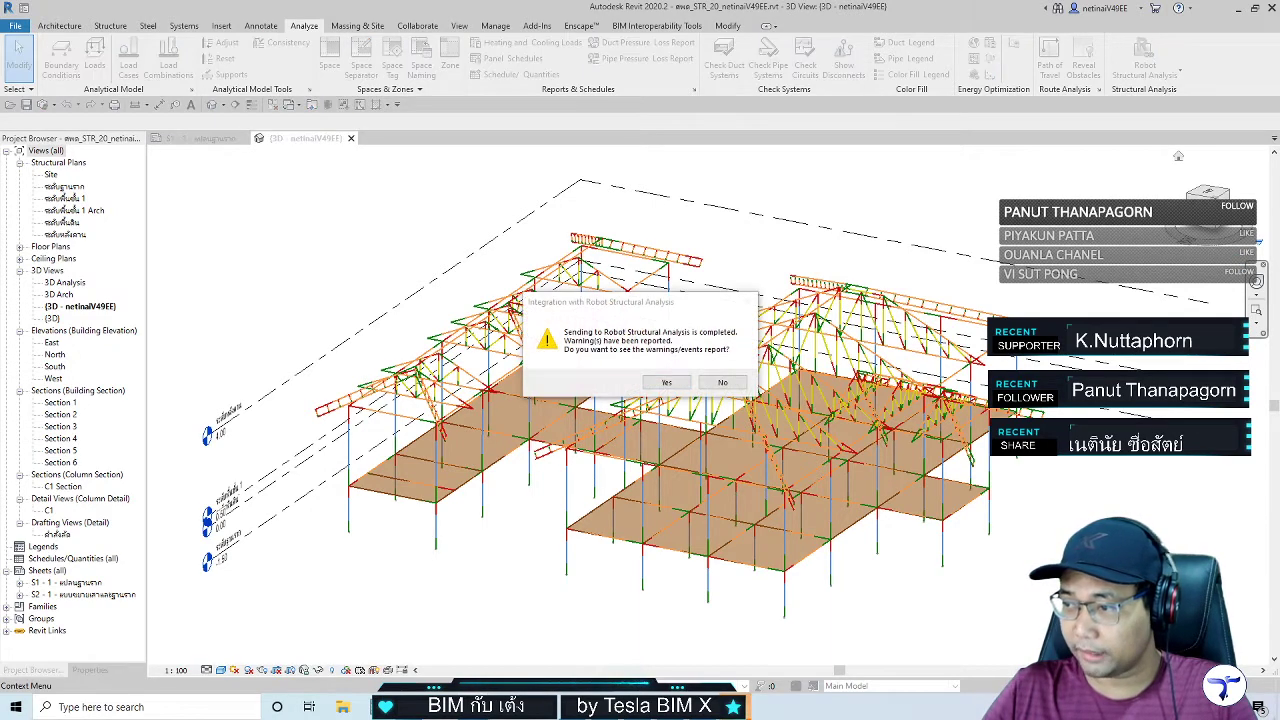
left_click(722, 382)
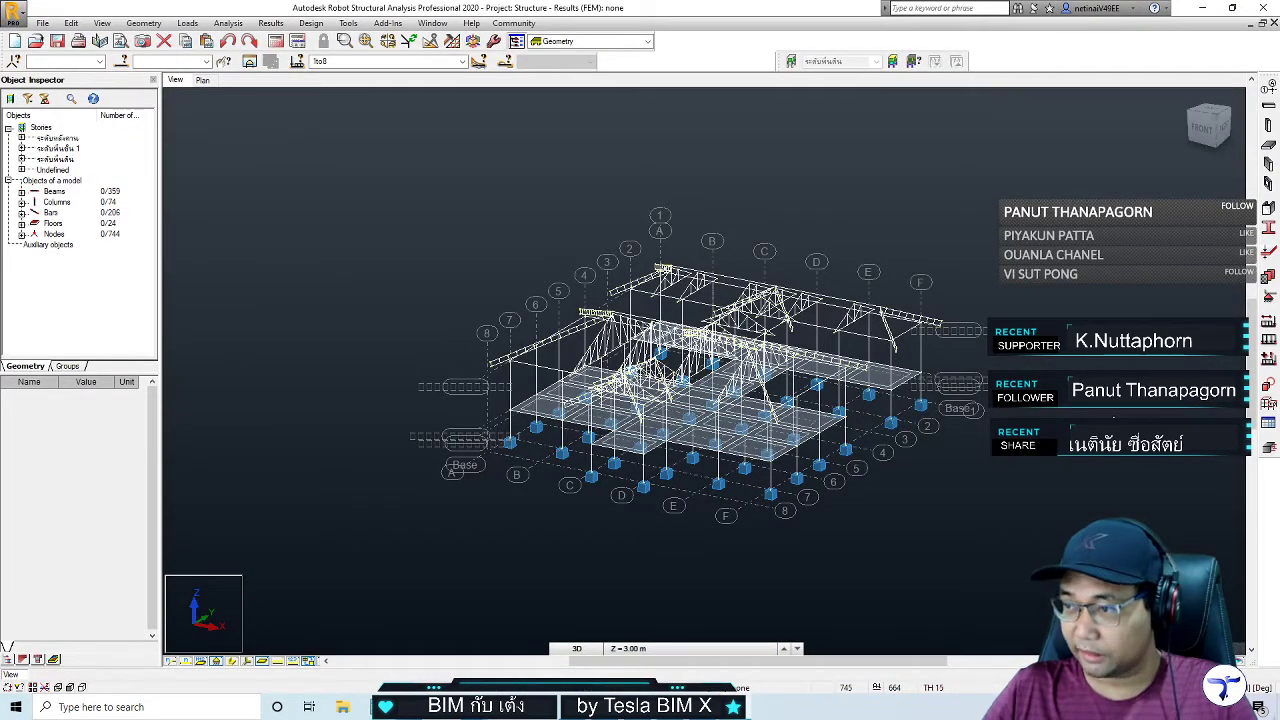
Pan and zoom around the imported house structure in Robot and toggle section display
middle_click_drag(750, 388, 899, 385)
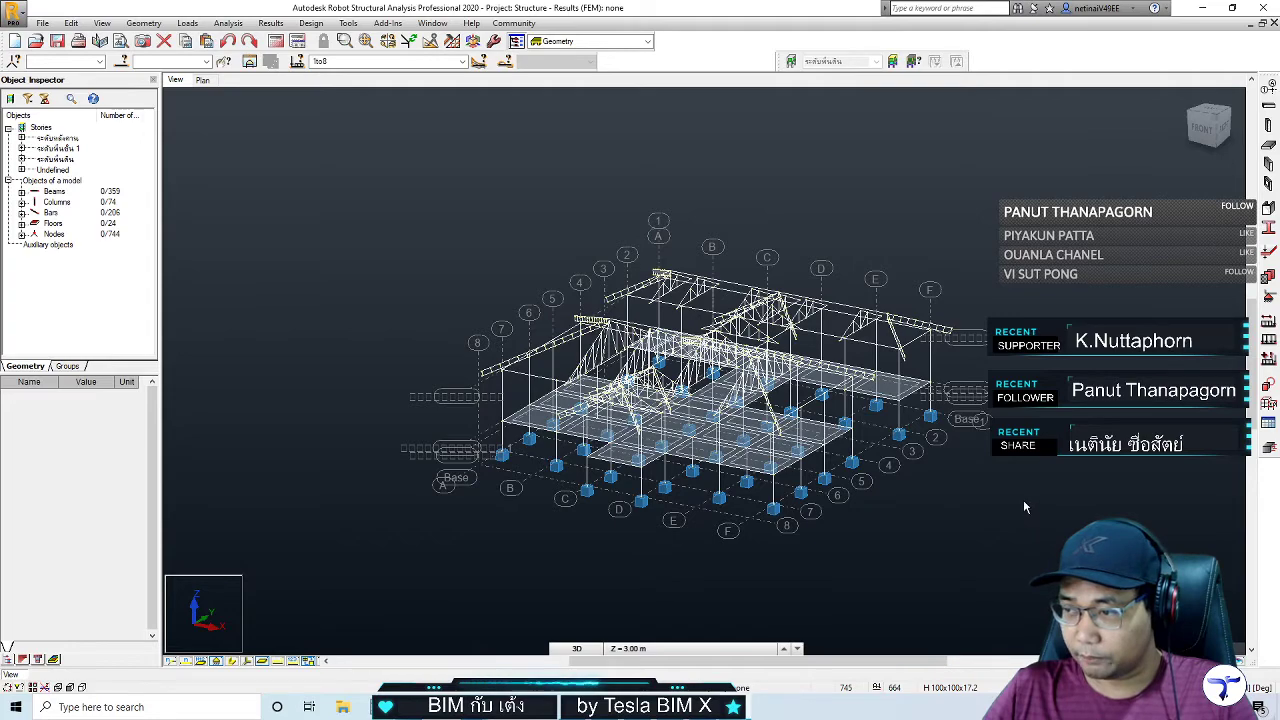
middle_click_drag(1023, 499, 1054, 483)
scroll(1054, 483, "up", 2)
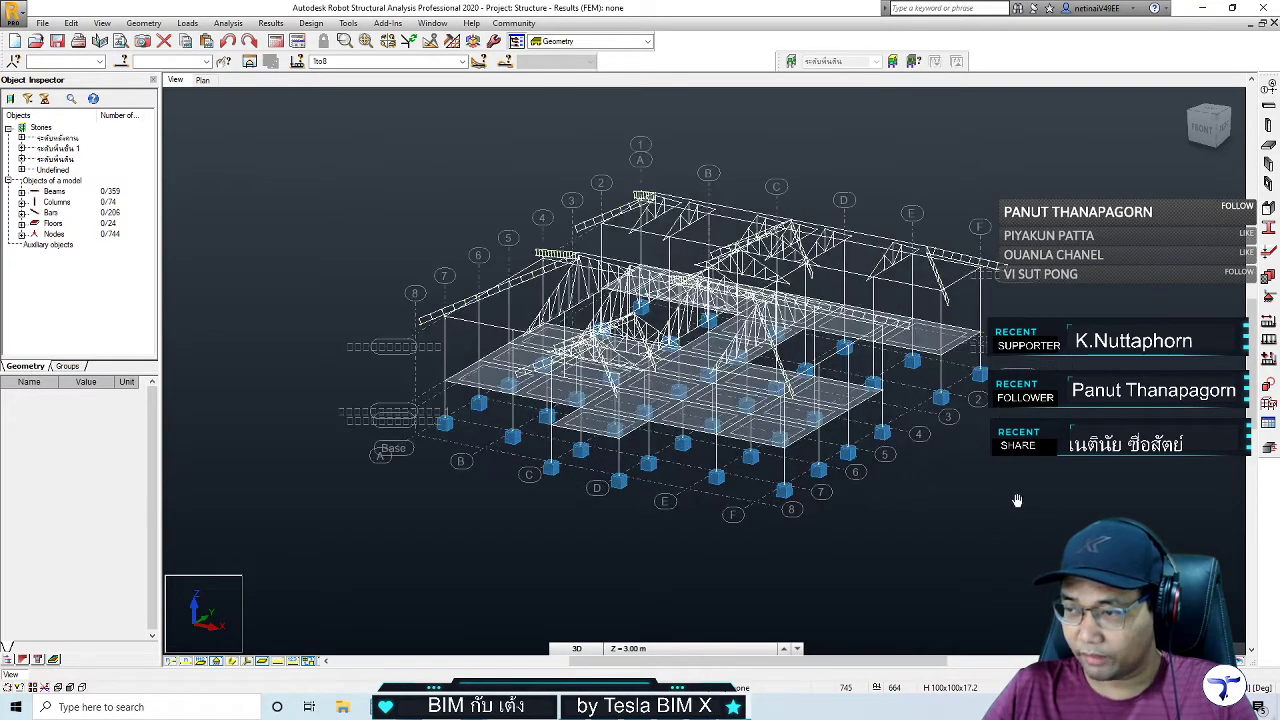
scroll(1054, 520, "down", 1)
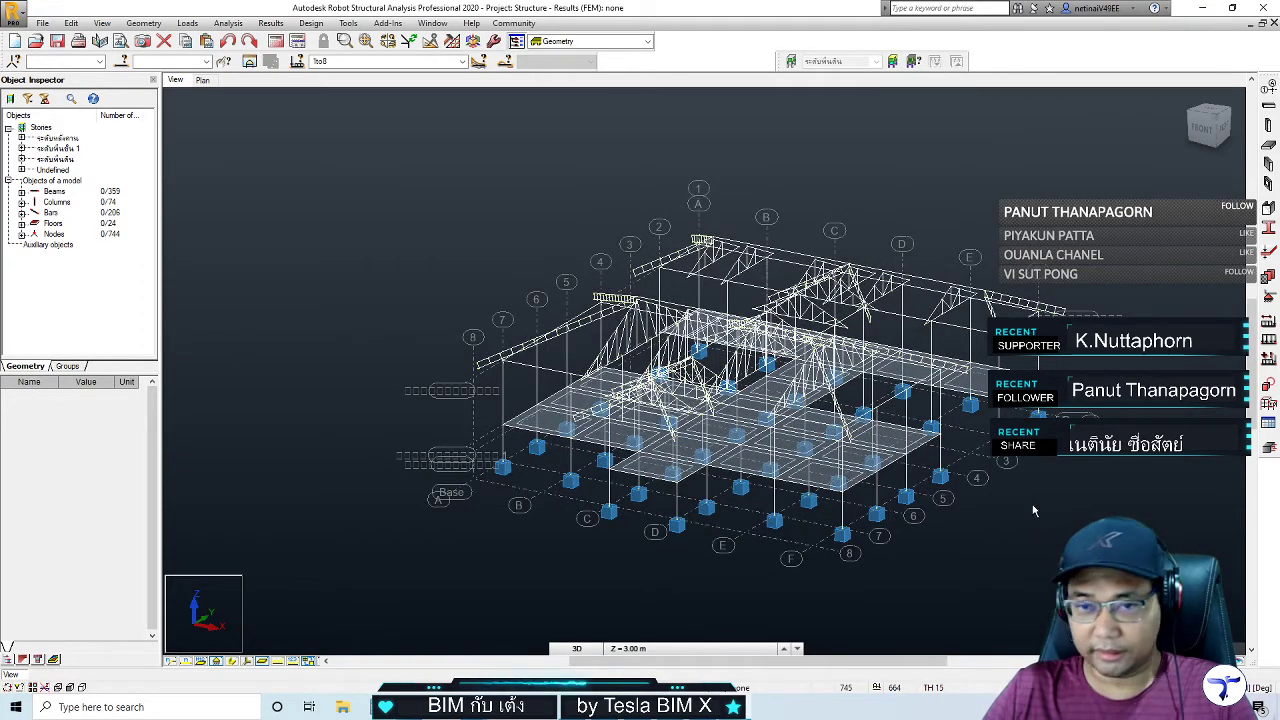
scroll(1005, 507, "up", 1)
scroll(976, 517, "up", 1)
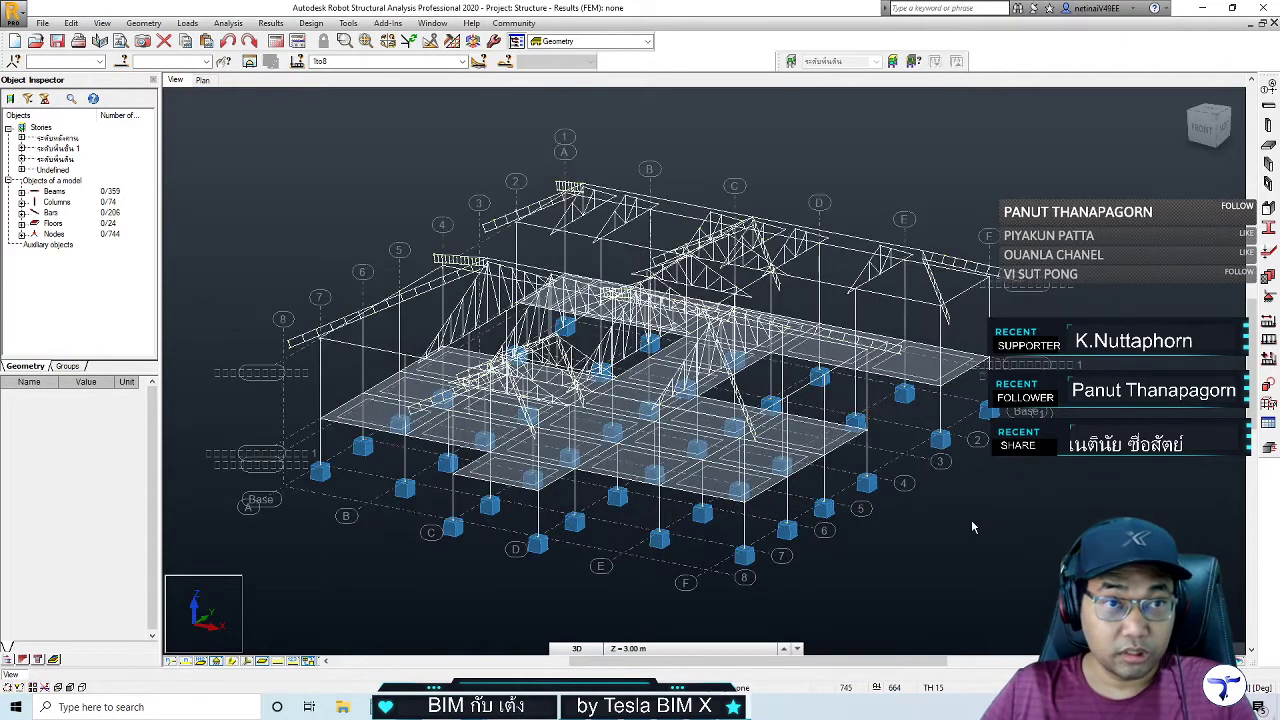
scroll(980, 530, "down", 1)
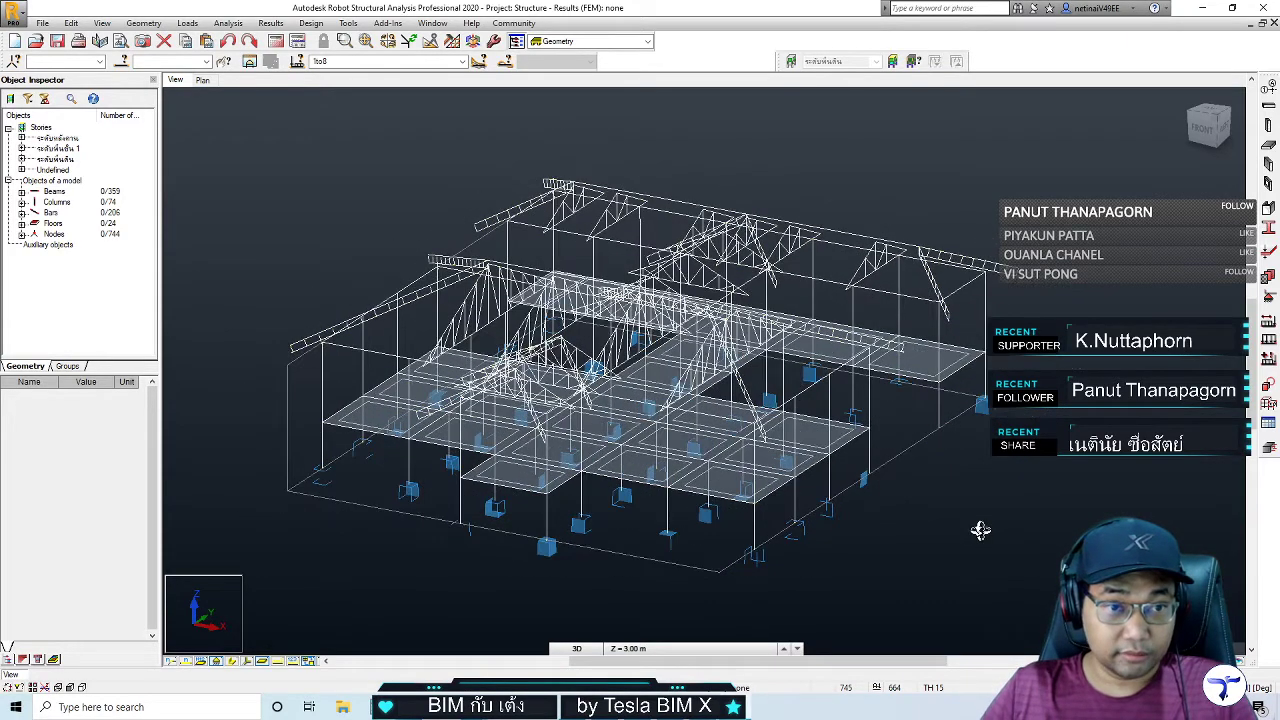
left_click(232, 662)
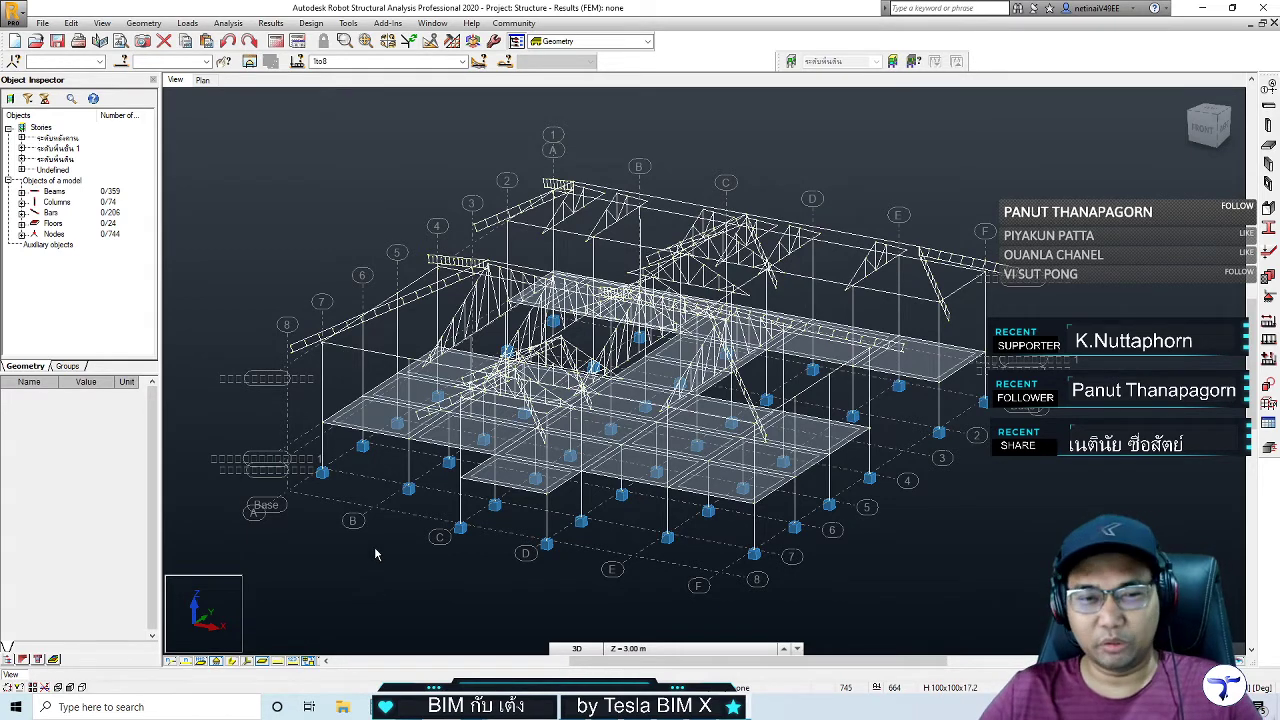
scroll(375, 548, "up", 1)
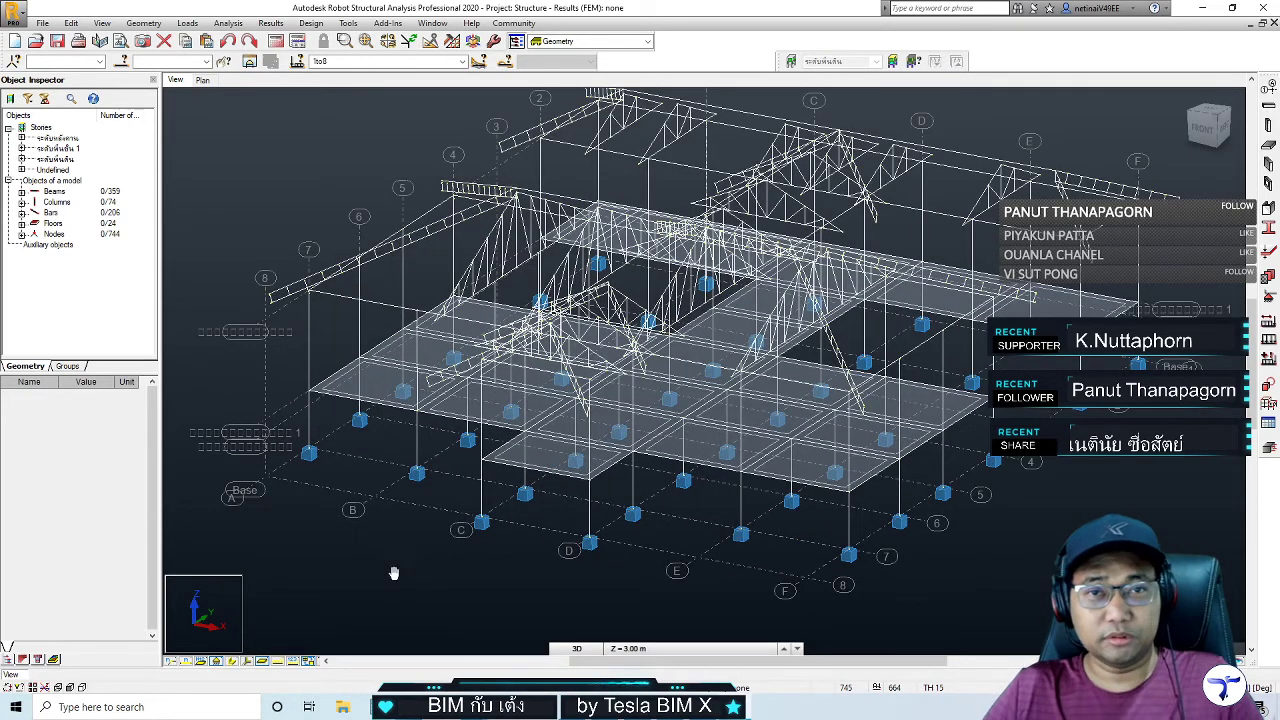
scroll(394, 573, "down", 1)
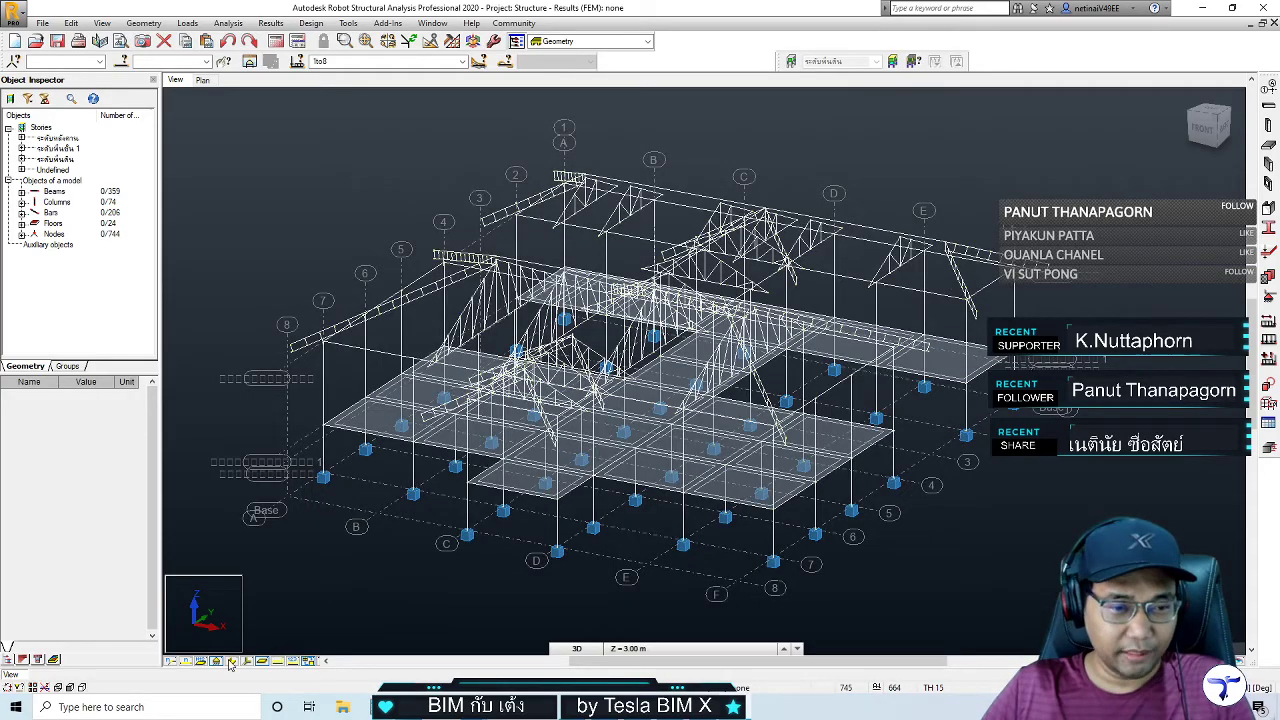
Show section shapes and set Display to mark members with Sections - legend by colors
left_click(242, 658)
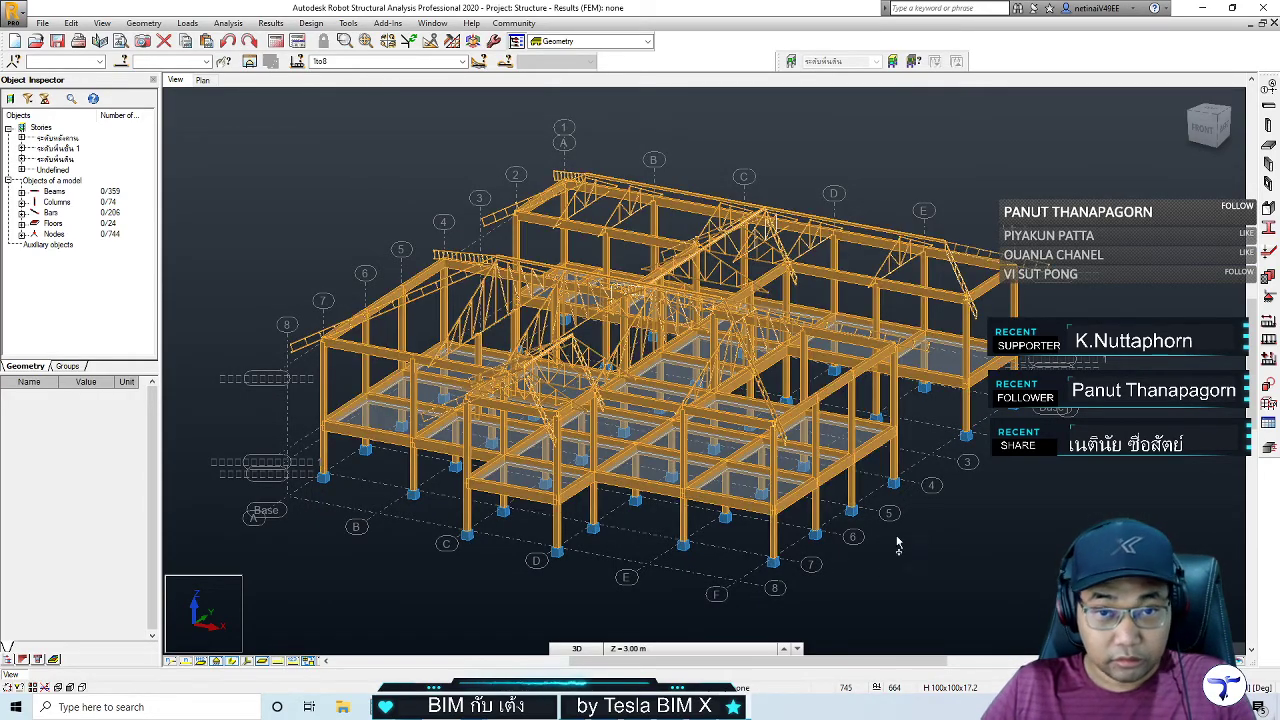
mouse_move(894, 543)
middle_mouse_down("shift")
mouse_move(828, 567)
mouse_move(310, 191)
middle_mouse_up("shift")
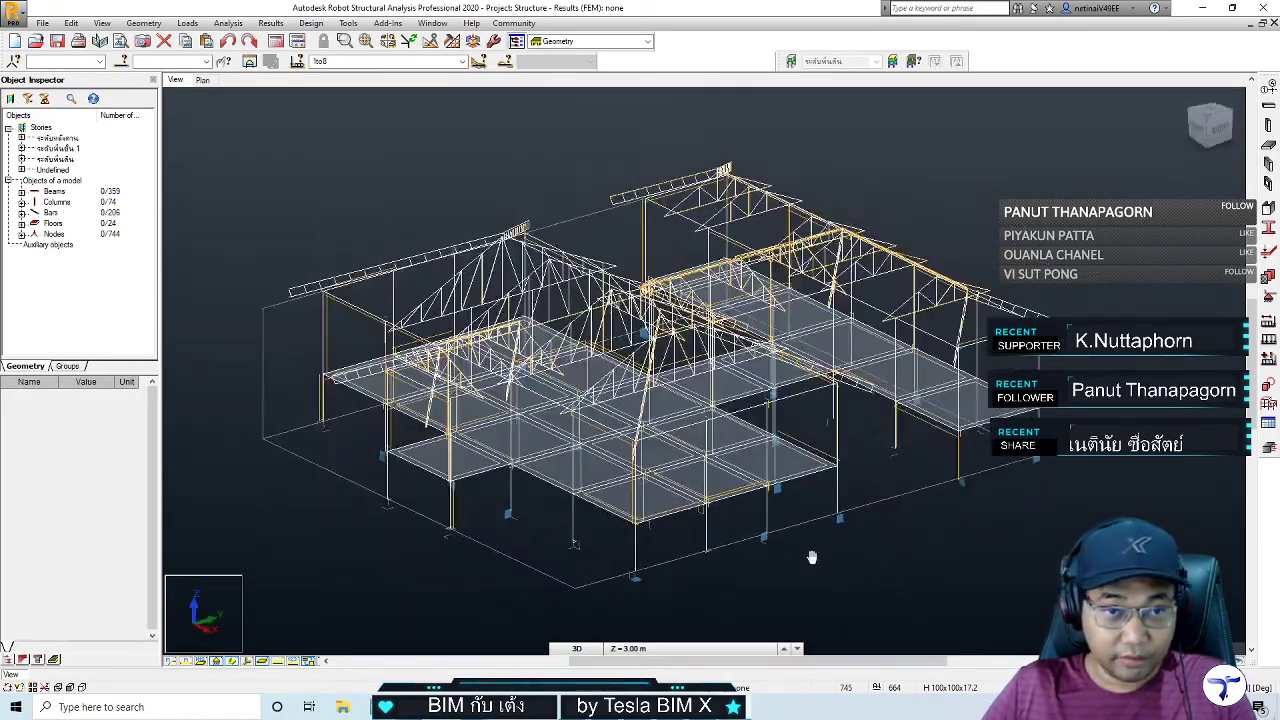
right_click(218, 191)
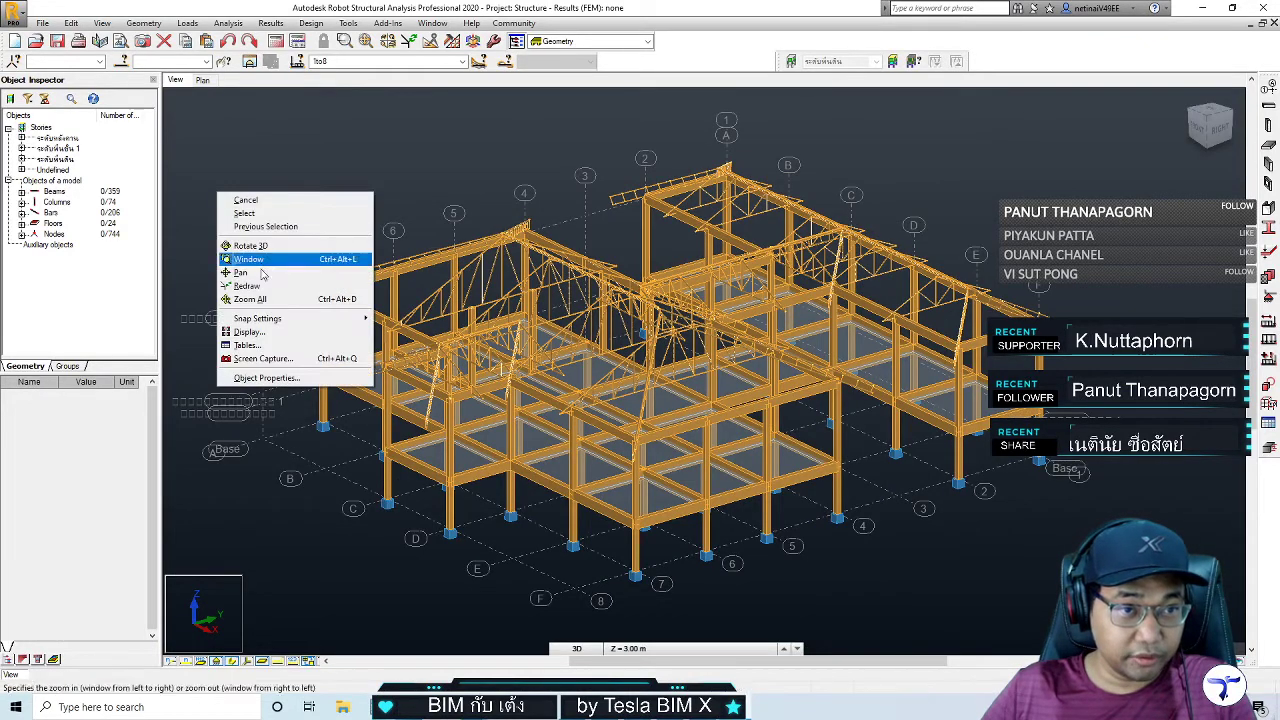
left_click(264, 335)
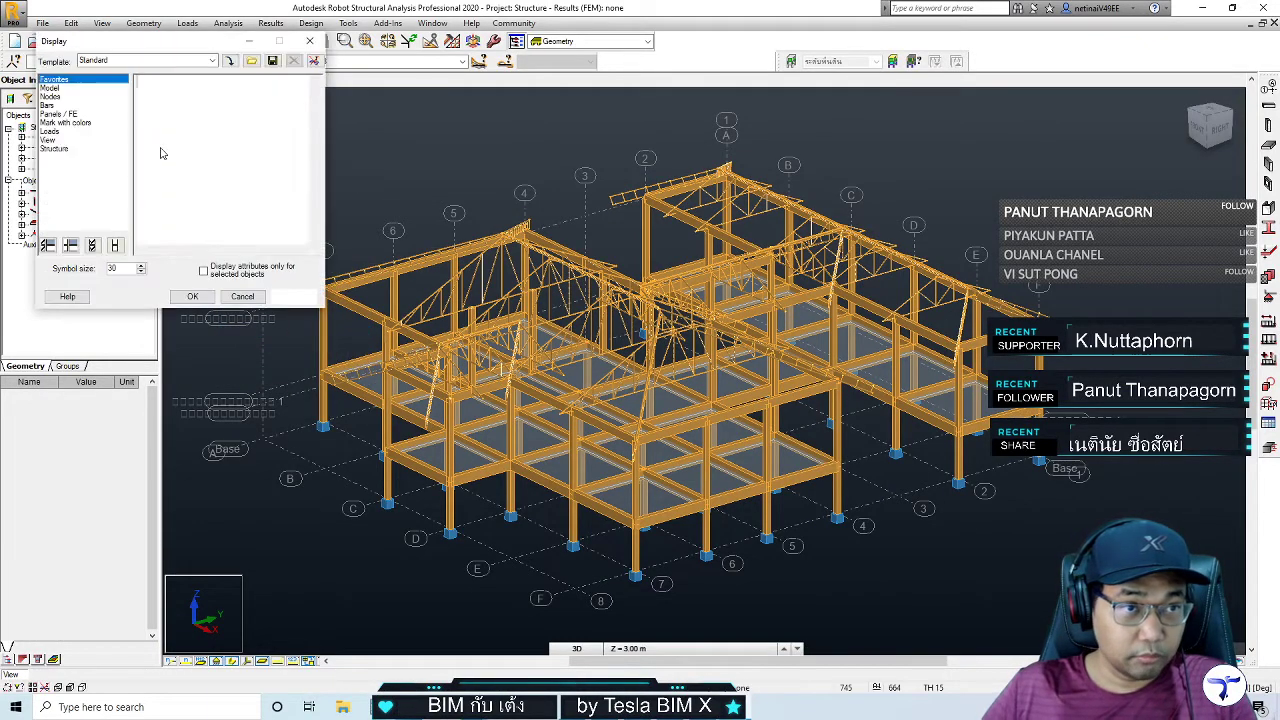
left_click(71, 123)
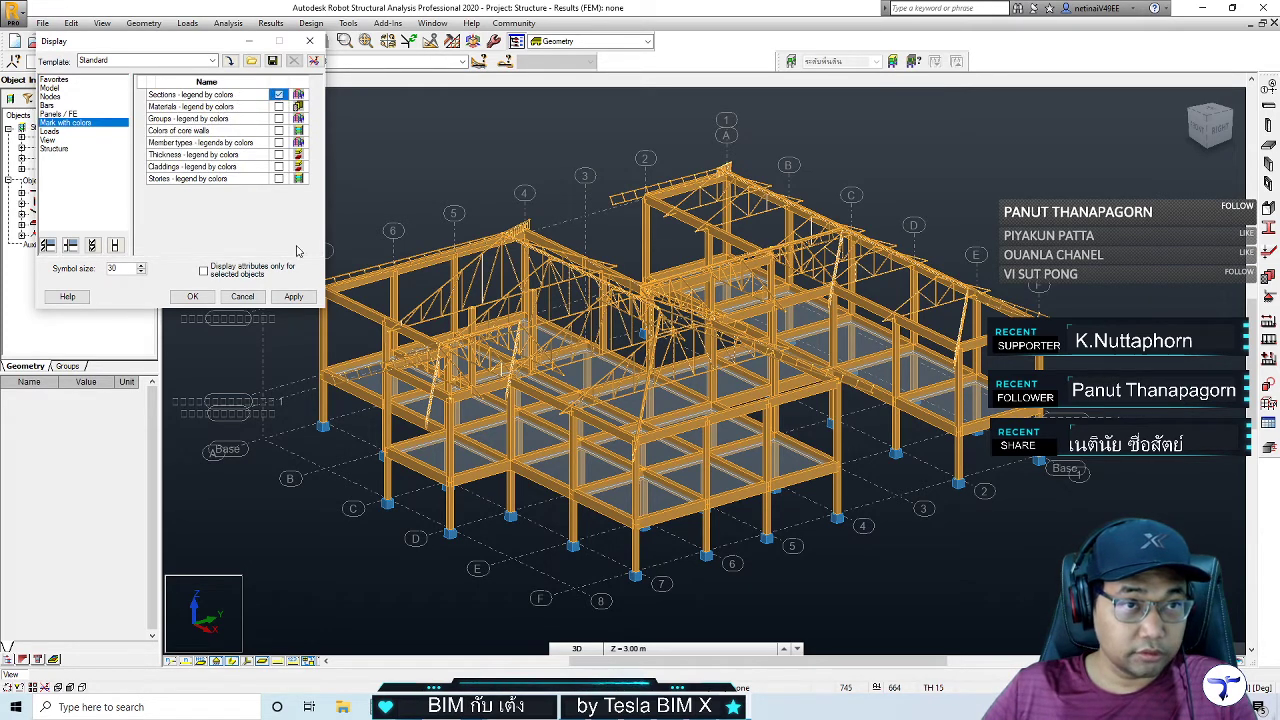
left_click(193, 297)
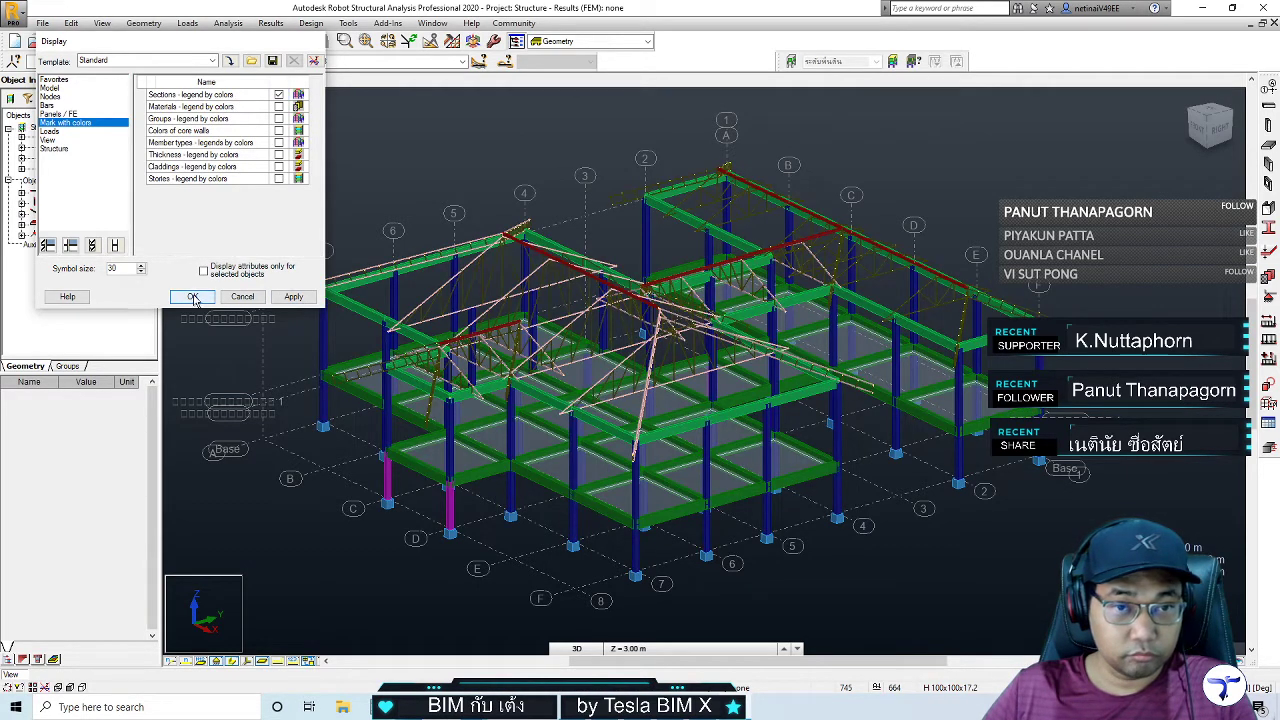
scroll(310, 467, "up", 2)
mouse_move(309, 513)
middle_mouse_down()
mouse_move(367, 537)
mouse_move(345, 330)
middle_mouse_up()
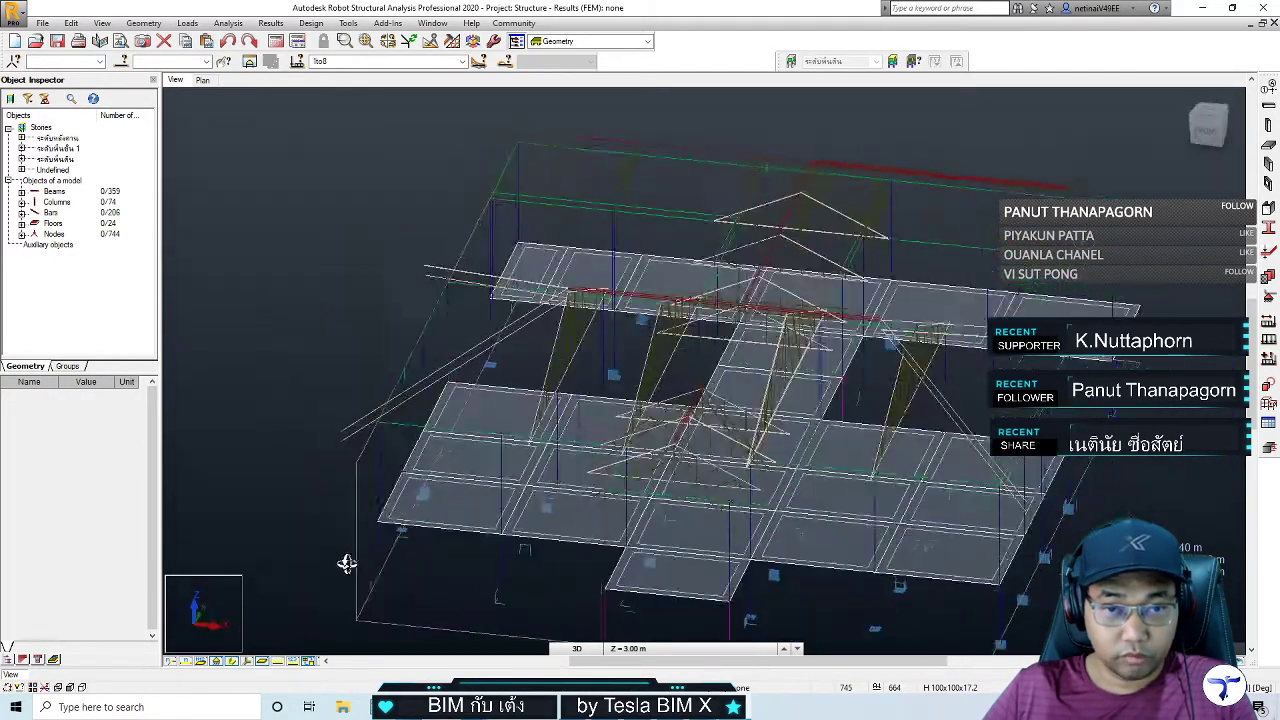
Set the Desktop Settings colour scheme to DEEP BLUE in Preferences and accept
left_click(346, 23)
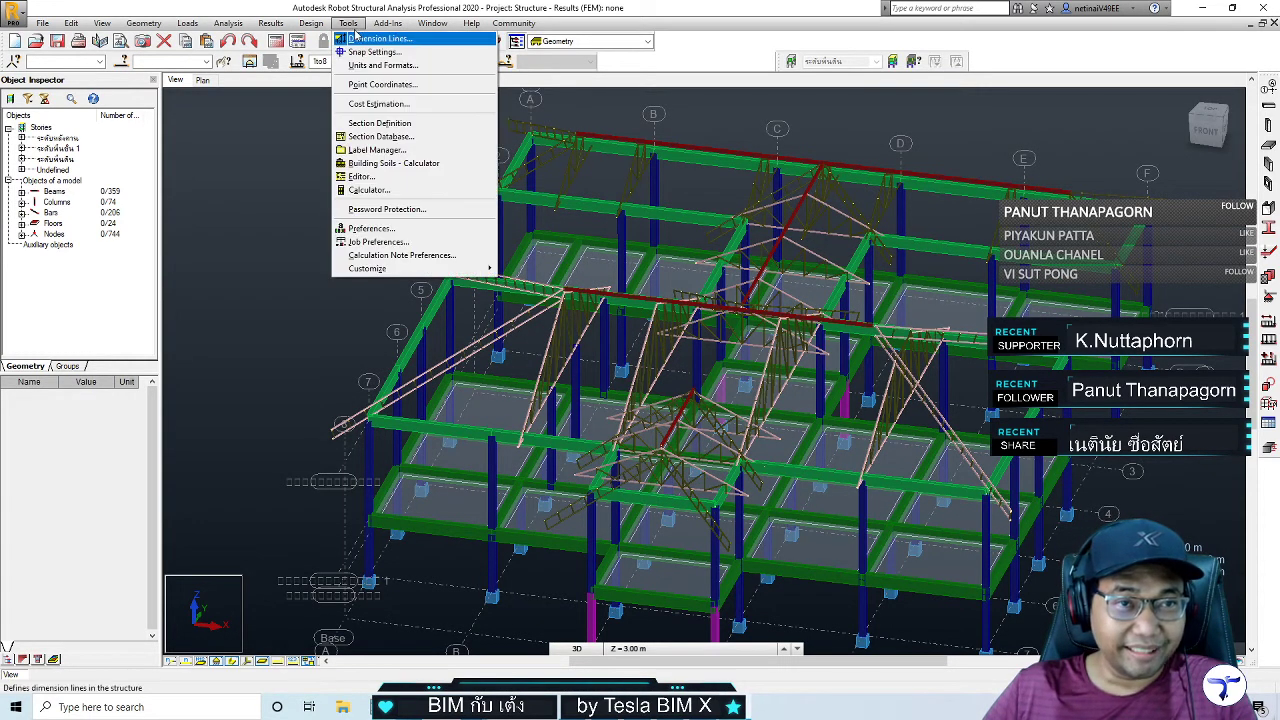
left_click(376, 243)
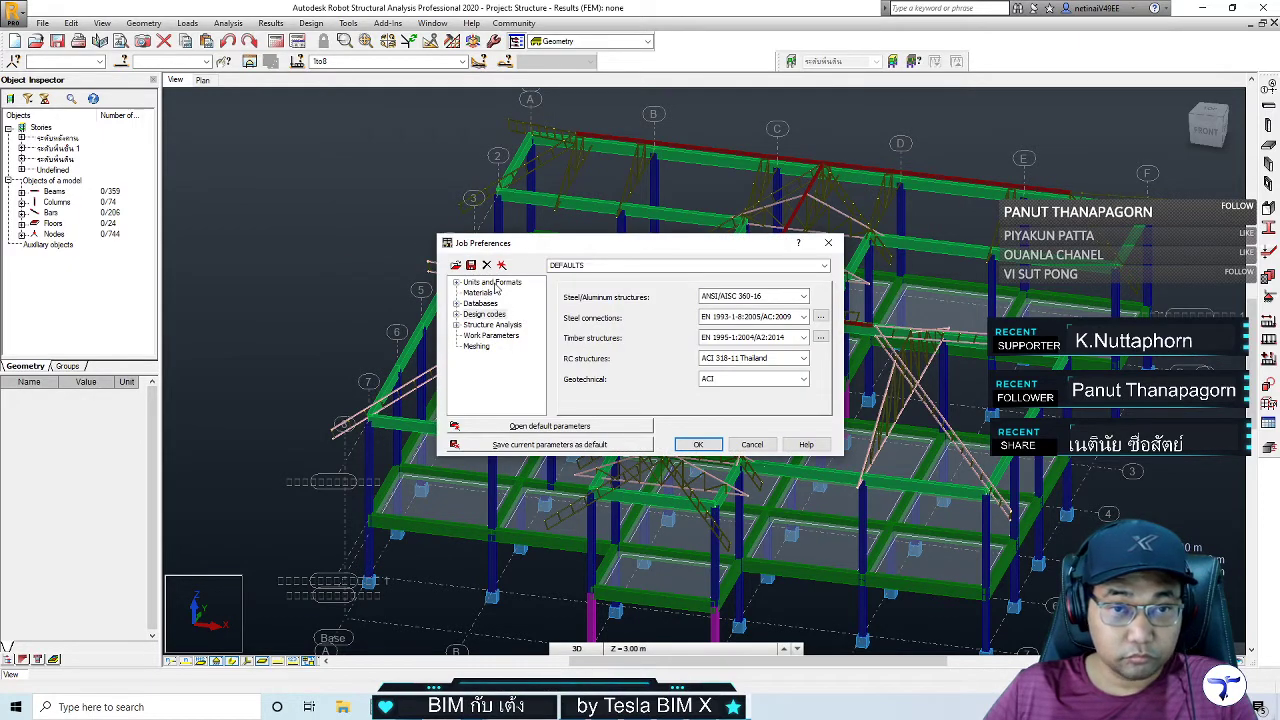
left_click(831, 242)
left_click(347, 23)
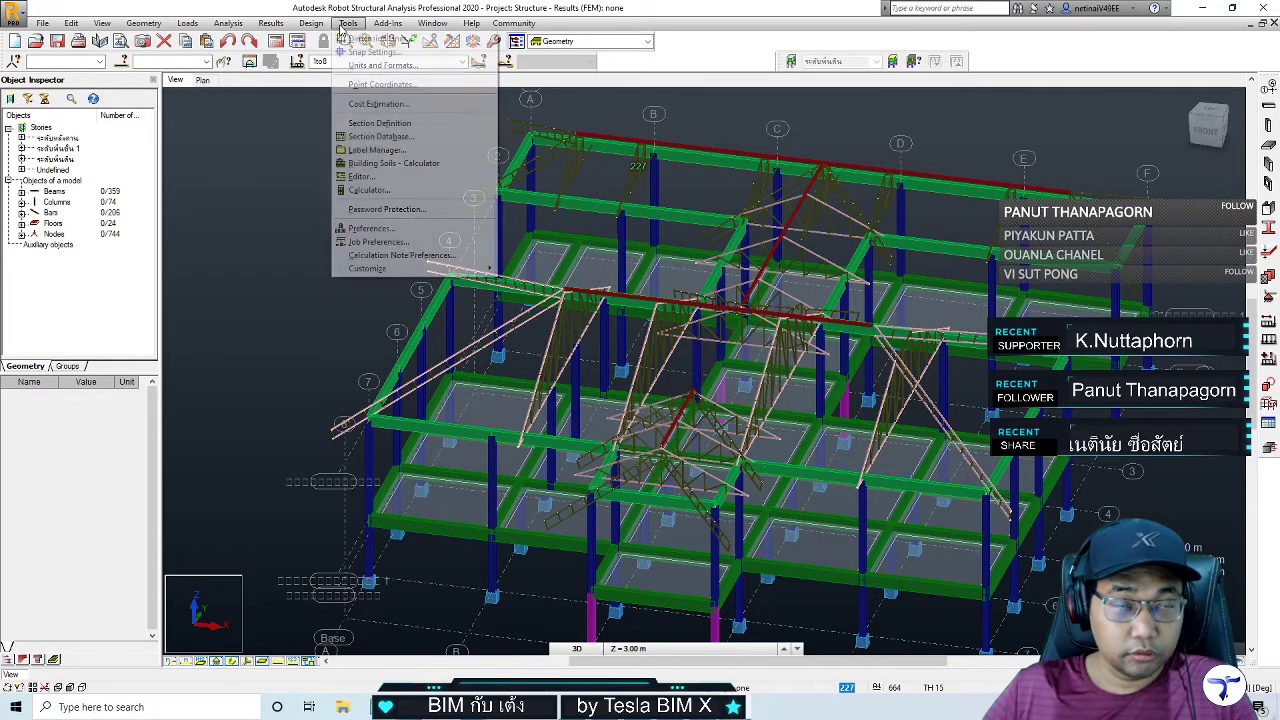
left_click(370, 228)
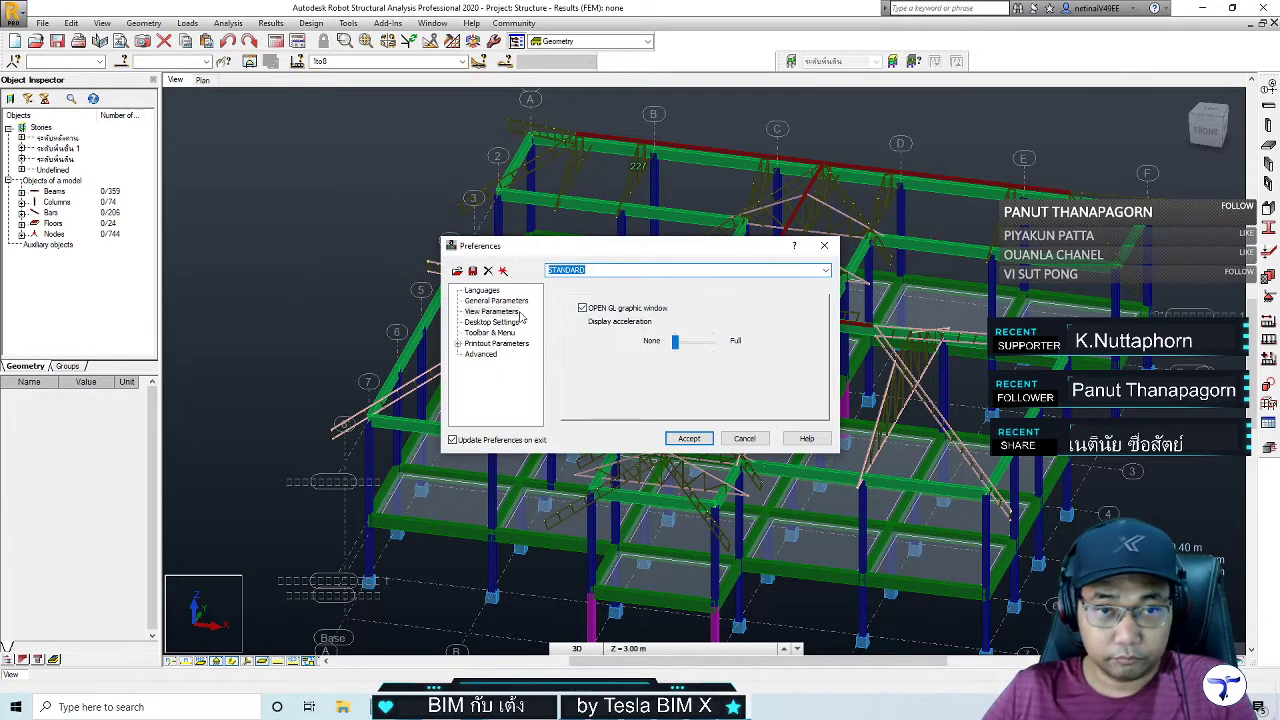
left_click(491, 322)
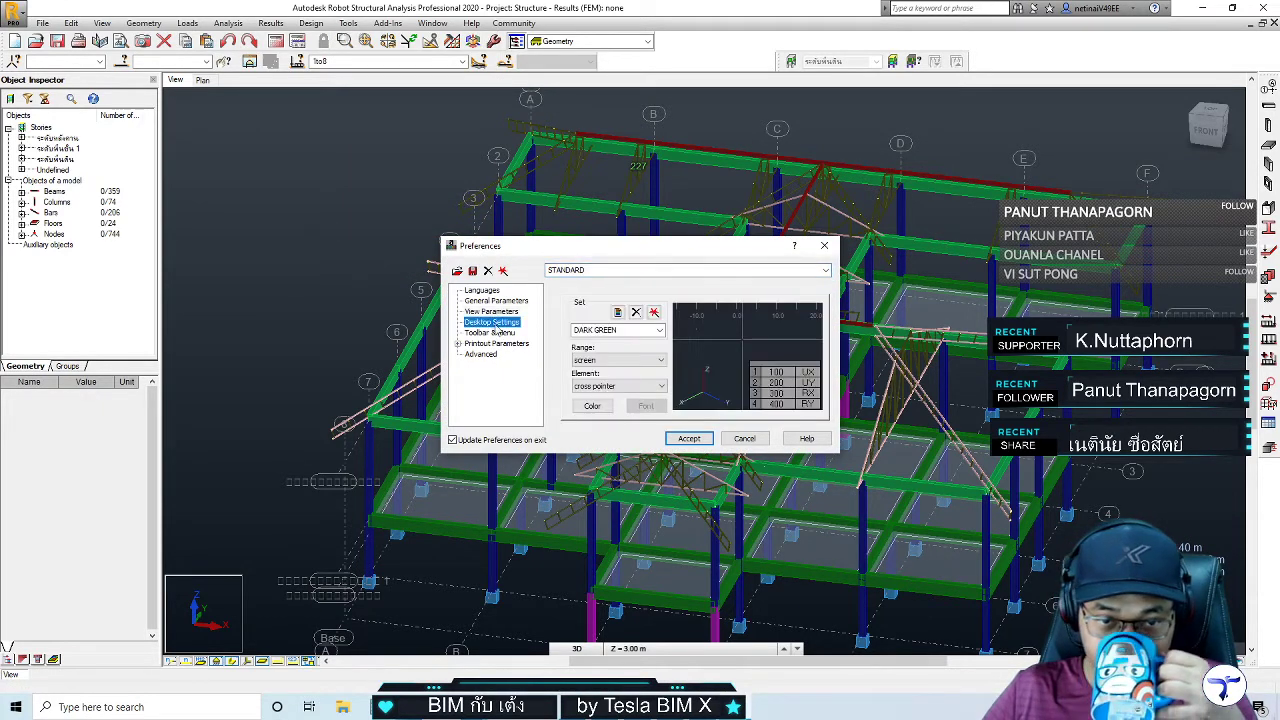
left_click(658, 331)
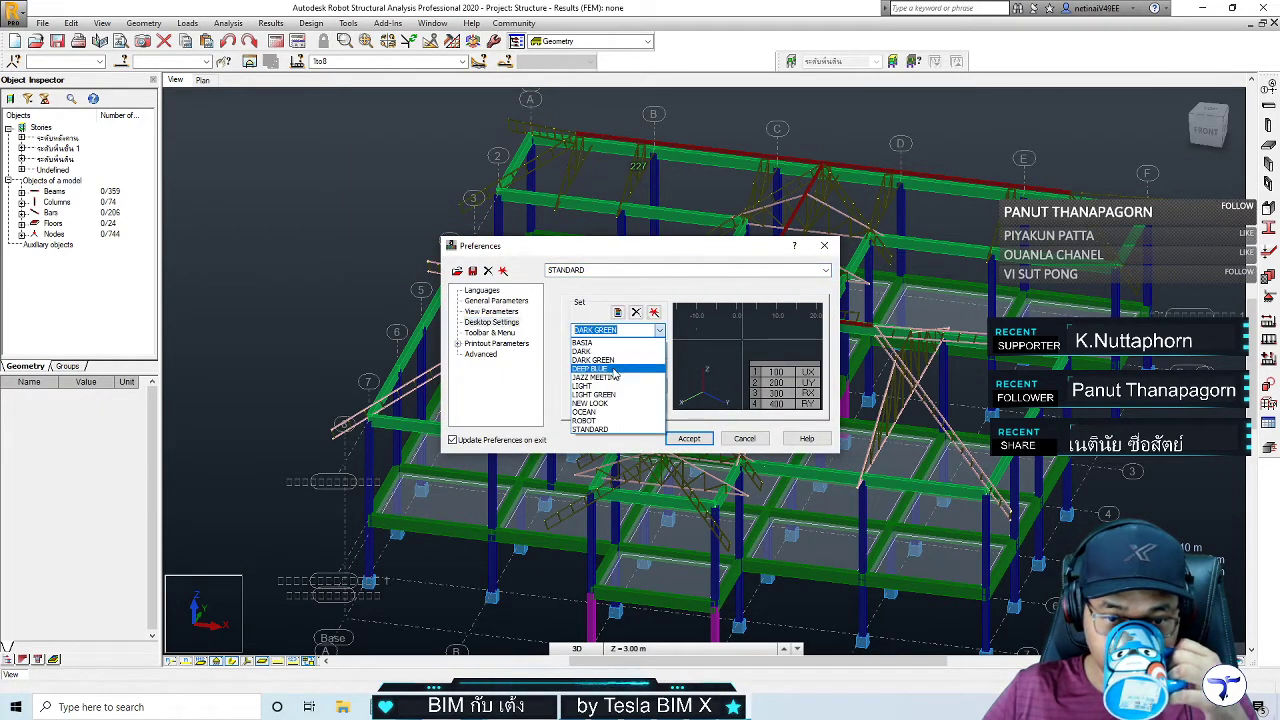
left_click(615, 373)
left_click(689, 438)
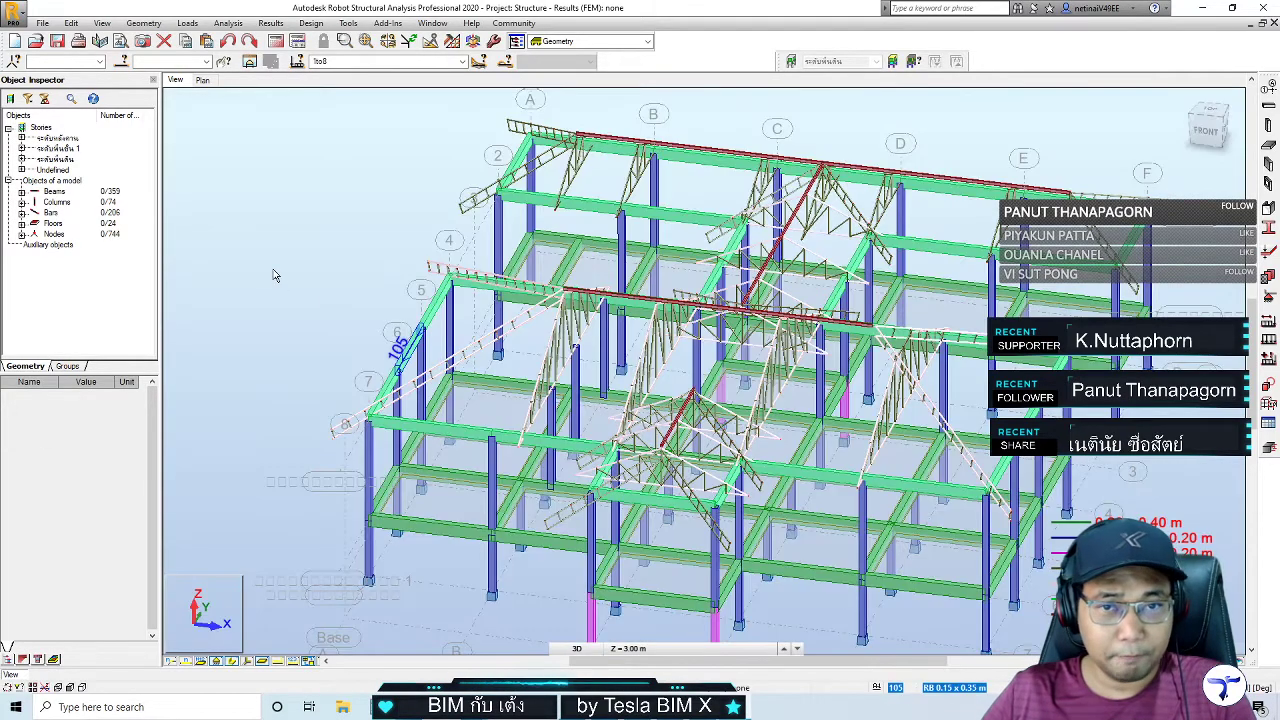
Select roof beams 514, 515, 516 and 517 together
middle_click_drag(265, 285, 238, 280)
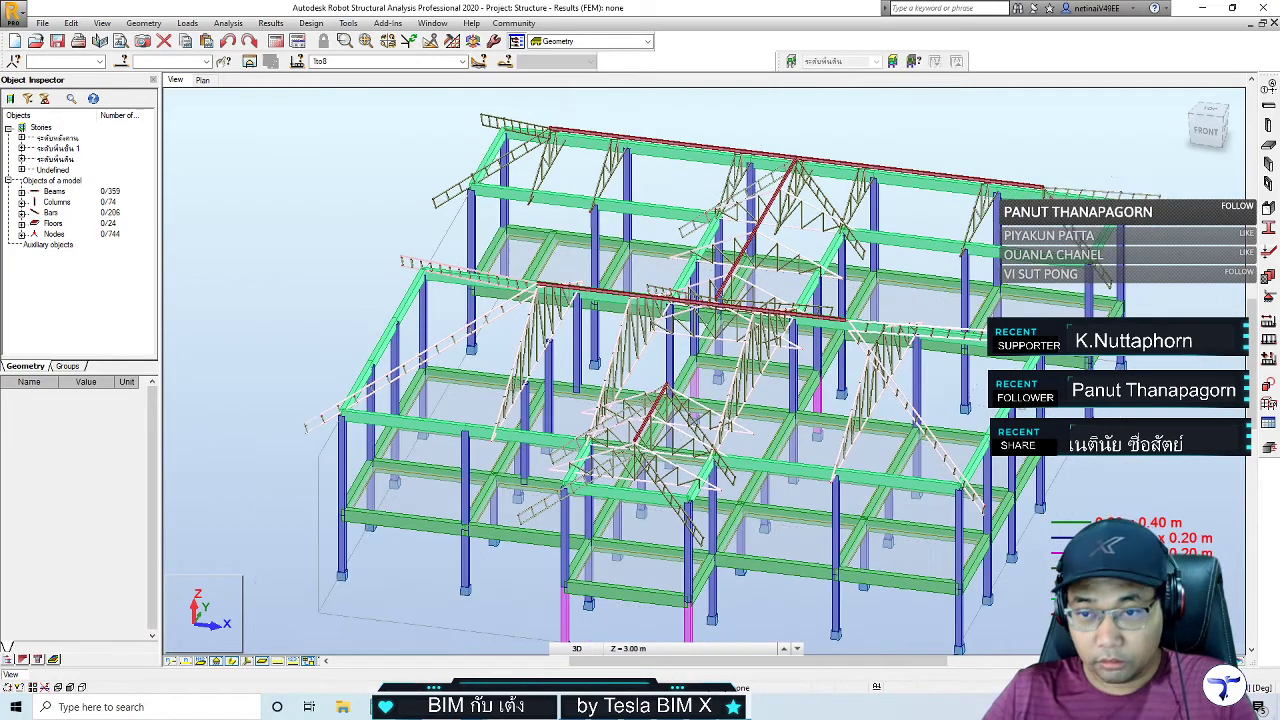
scroll(1090, 412, "down", 2)
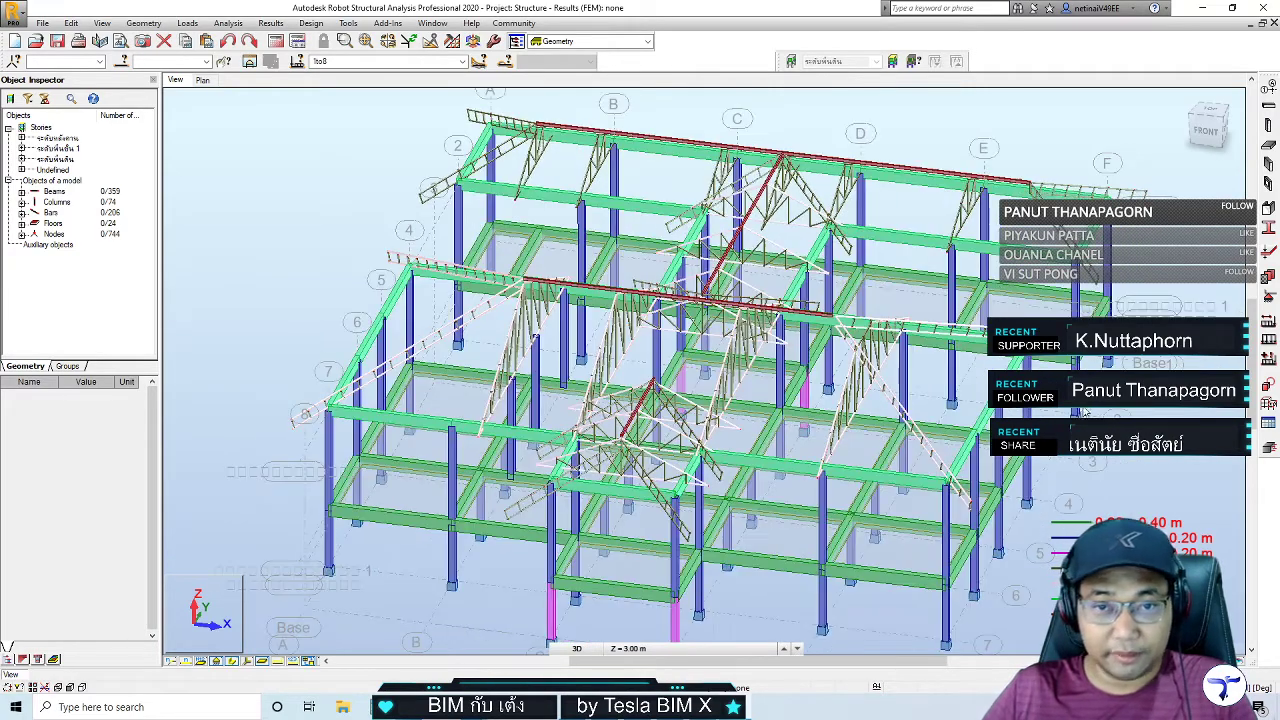
middle_click_drag(1077, 412, 523, 214, "shift")
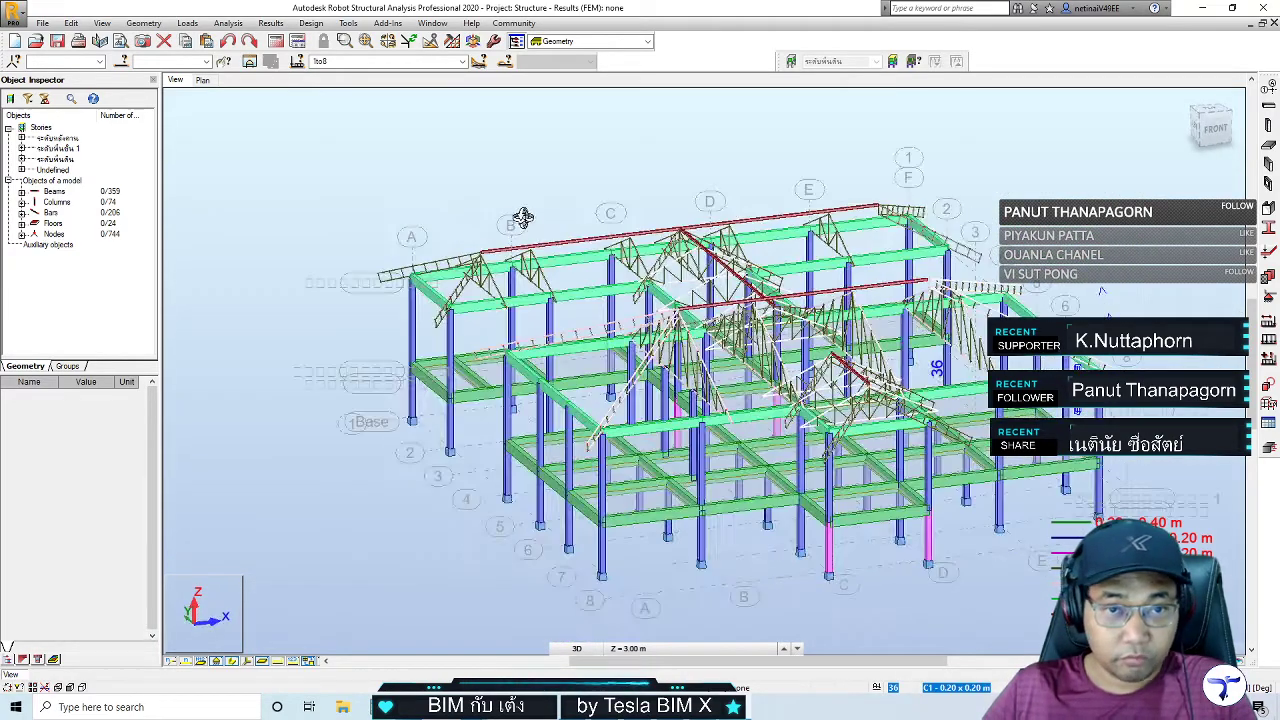
scroll(534, 230, "up", 2)
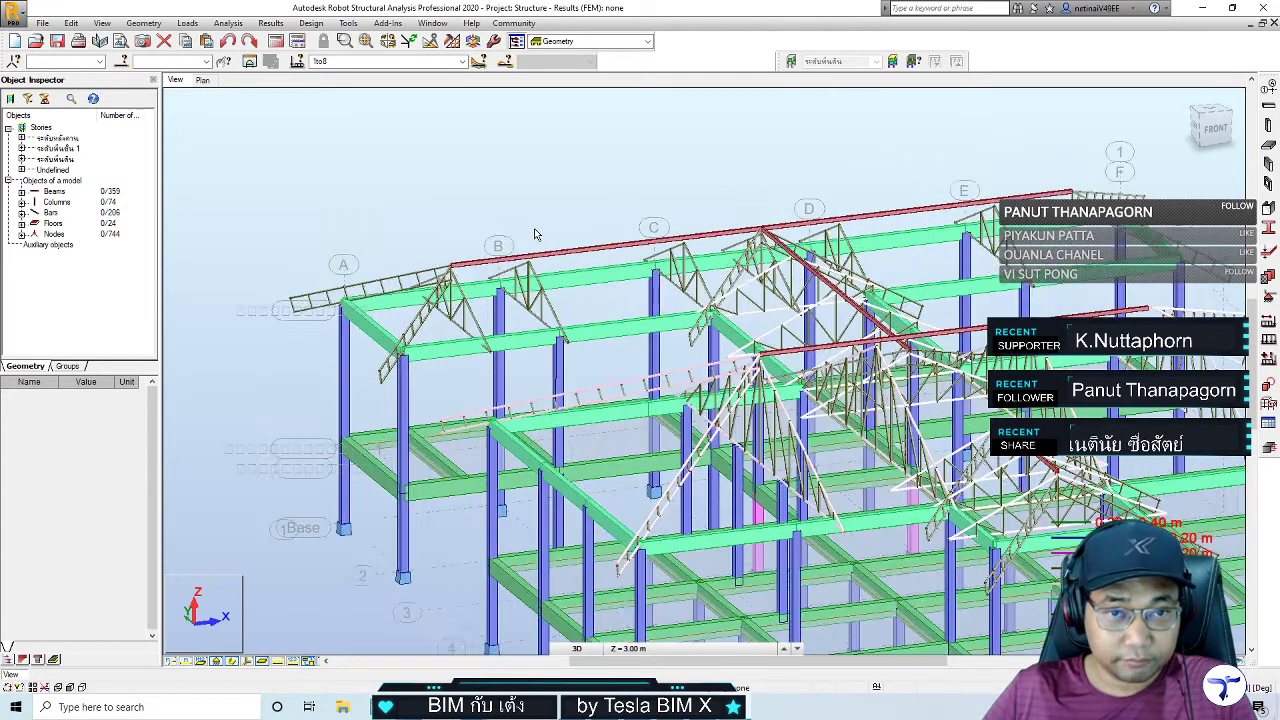
scroll(540, 240, "up", 2)
scroll(560, 265, "up", 2)
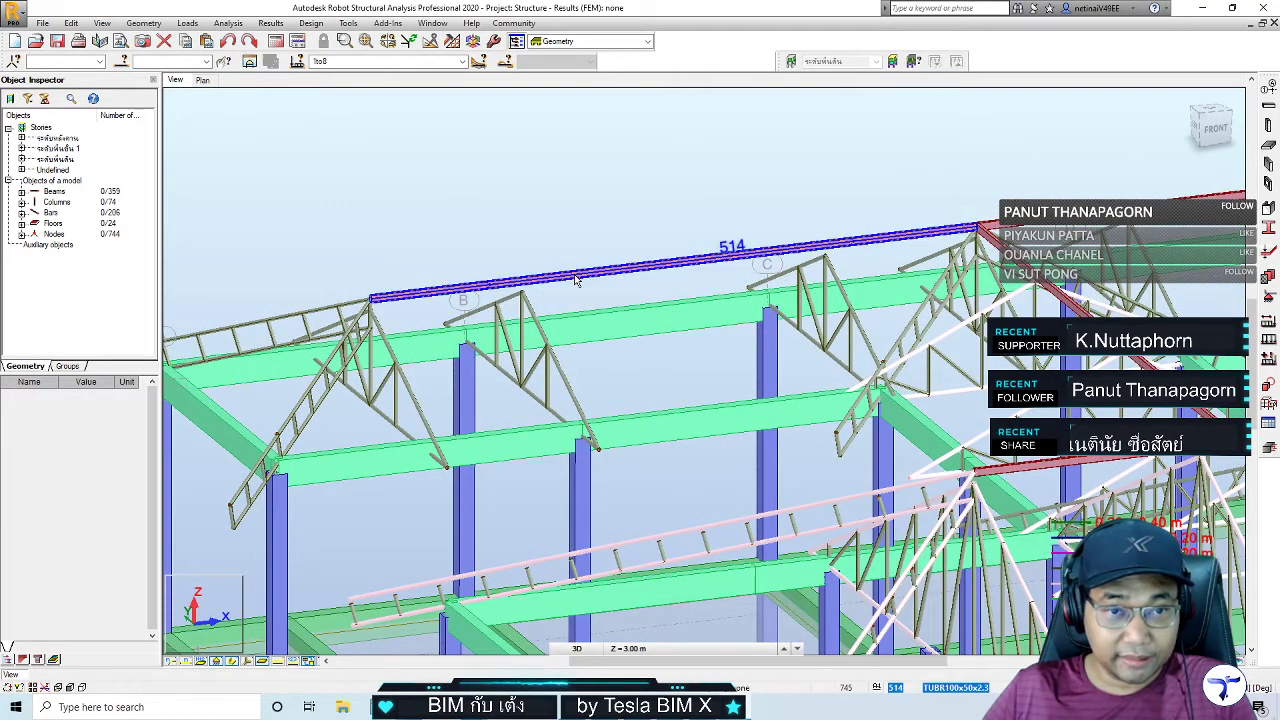
left_click(588, 272)
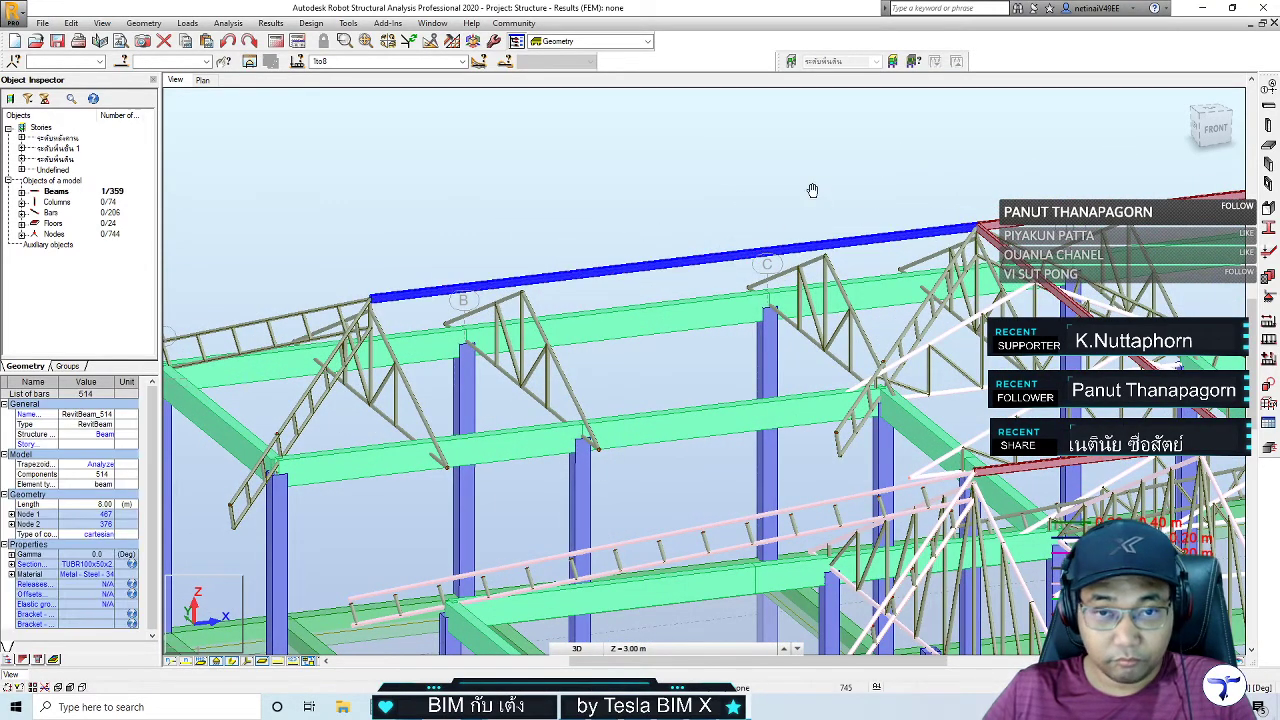
middle_click_drag(812, 190, 676, 205)
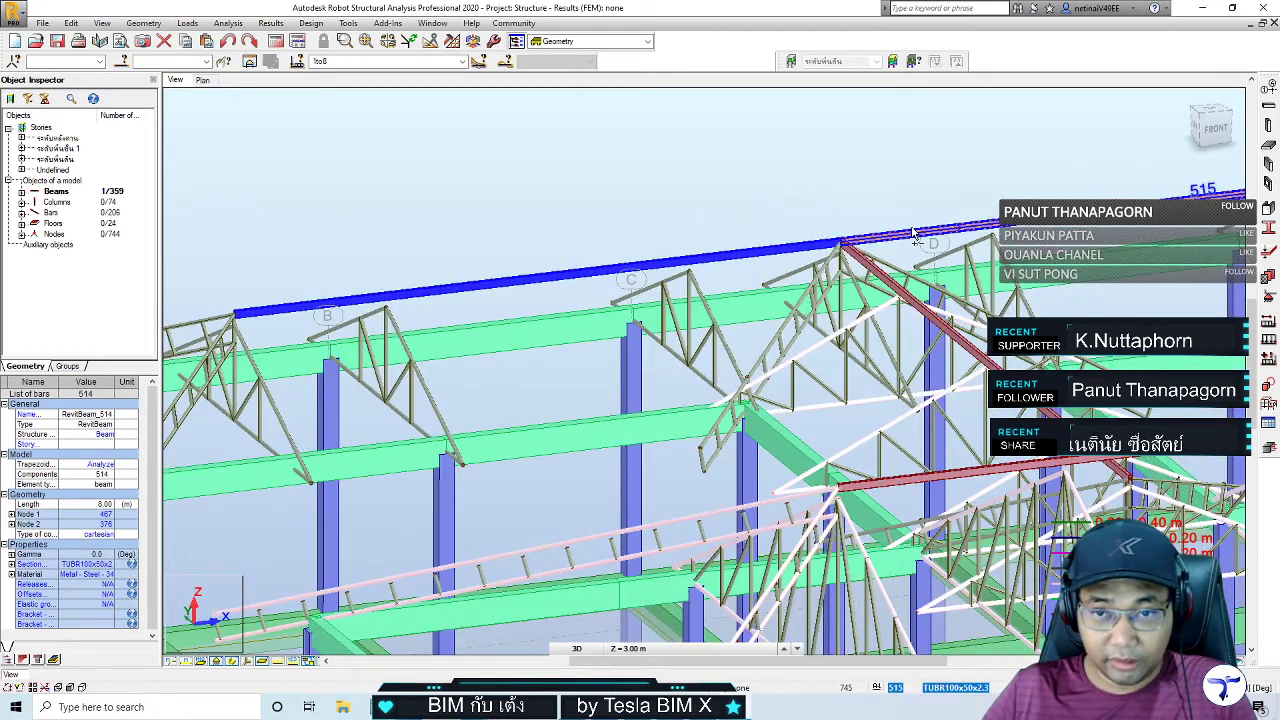
left_click(884, 214, "ctrl")
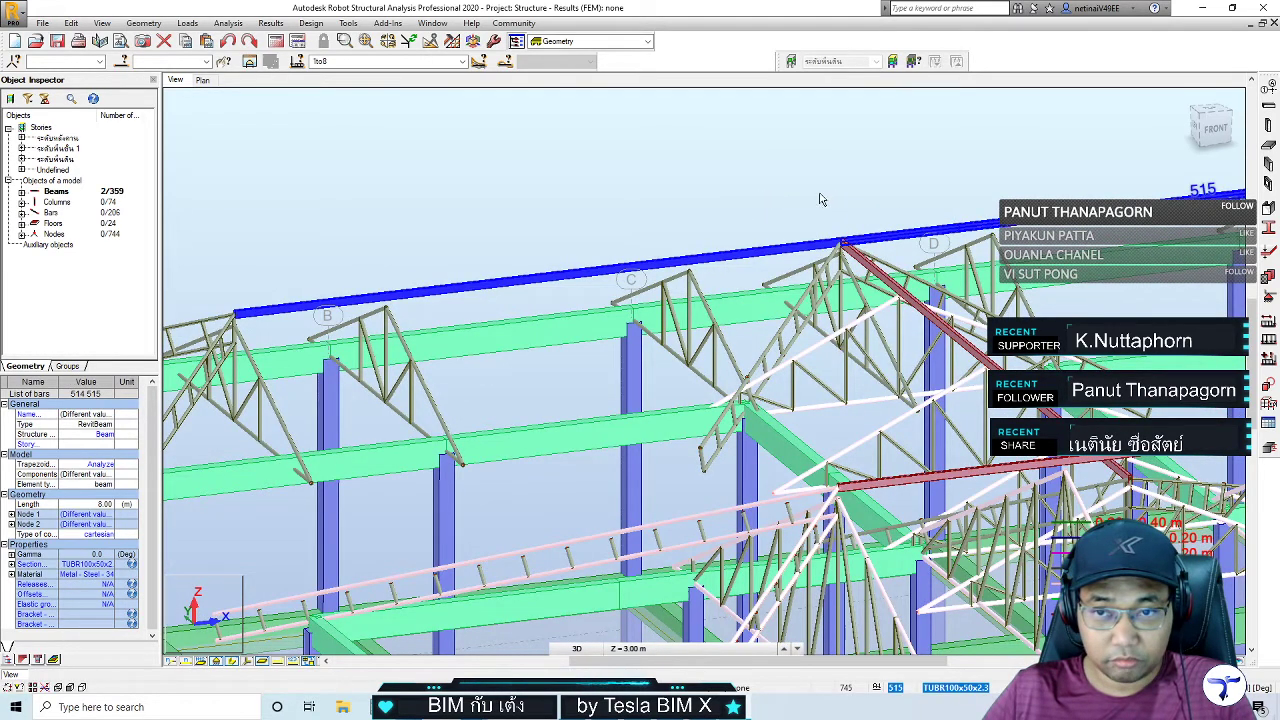
middle_click_drag(812, 199, 810, 193)
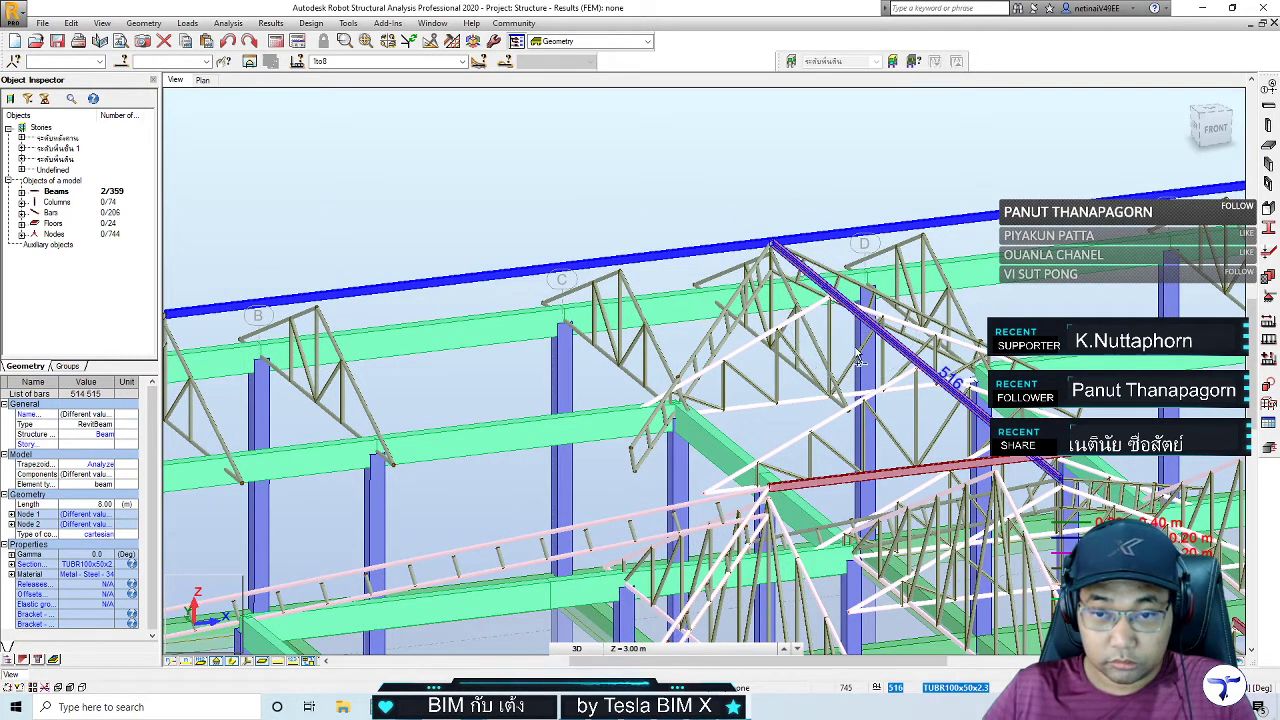
left_click(855, 488, "ctrl")
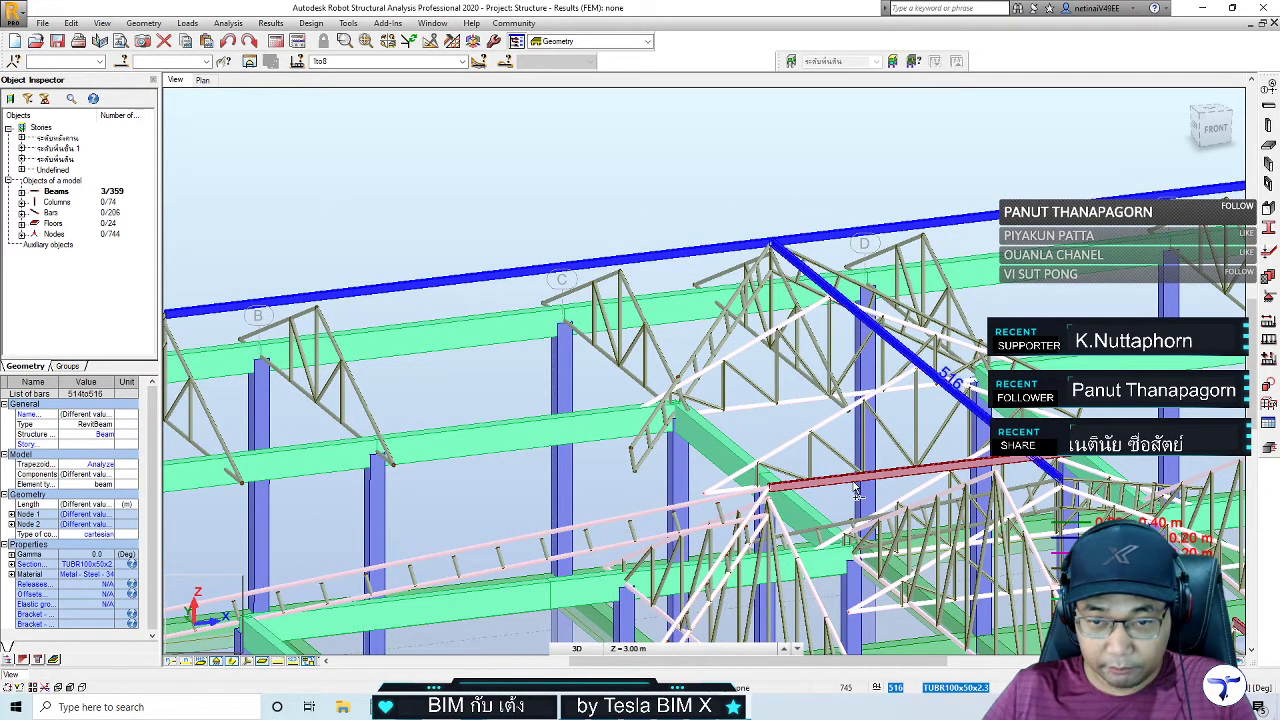
left_click(855, 488, "ctrl")
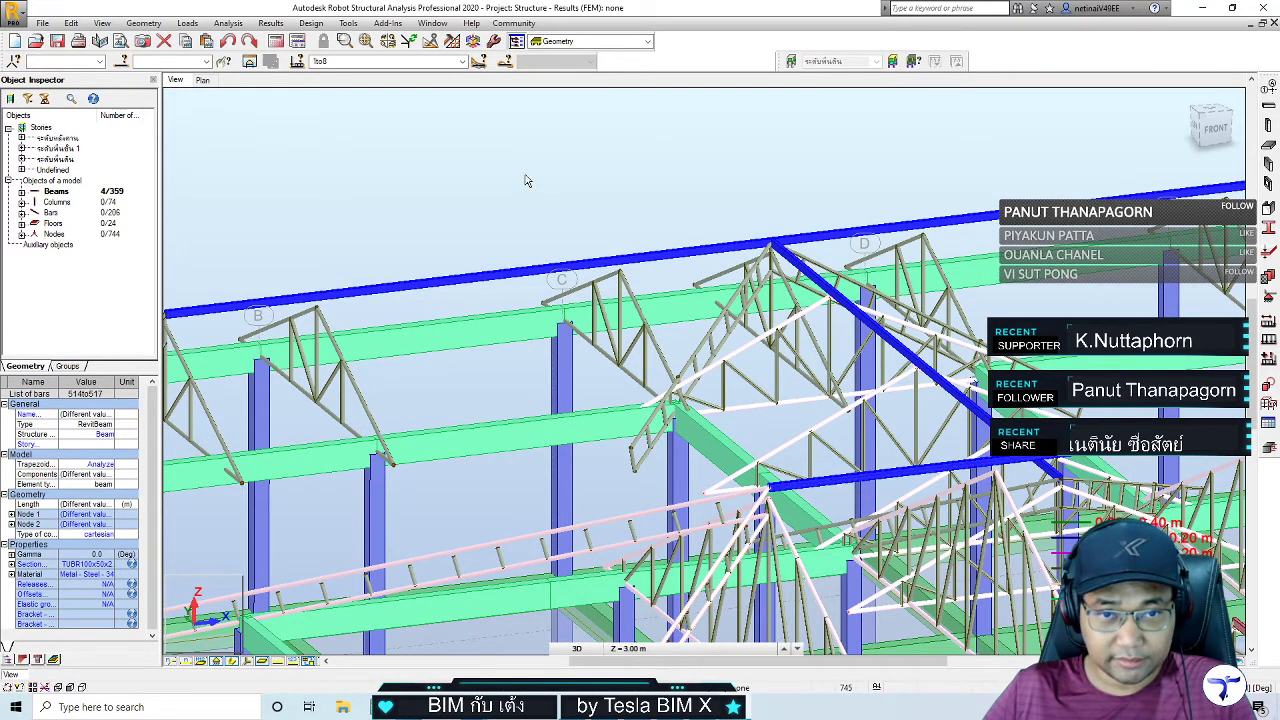
Switch the model to a thin wireframe display
left_click(231, 663)
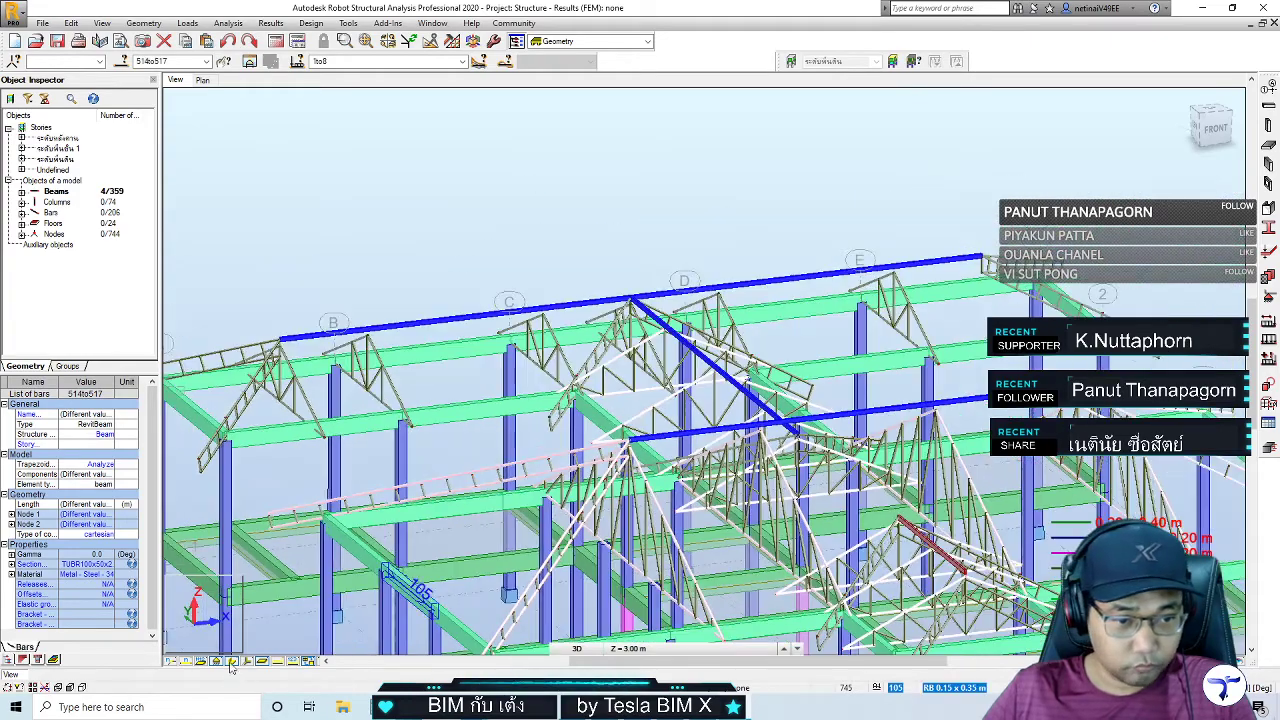
left_click(231, 663)
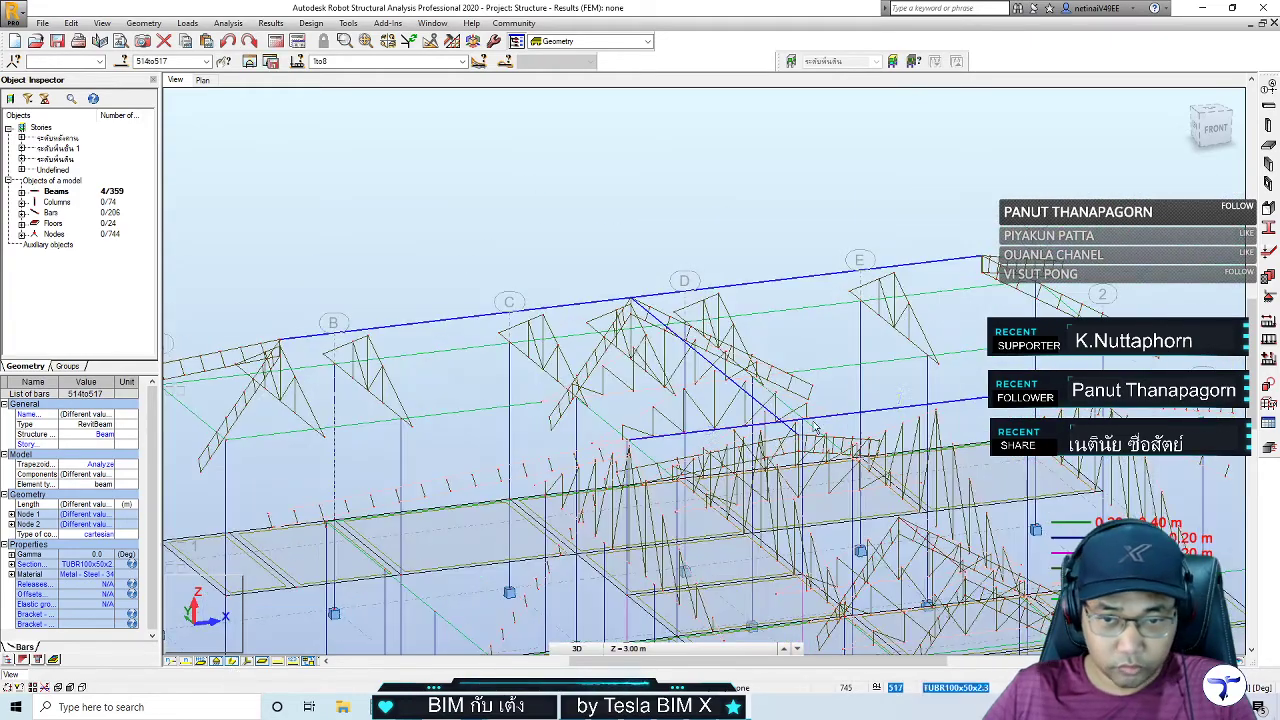
scroll(640, 215, "down", 2)
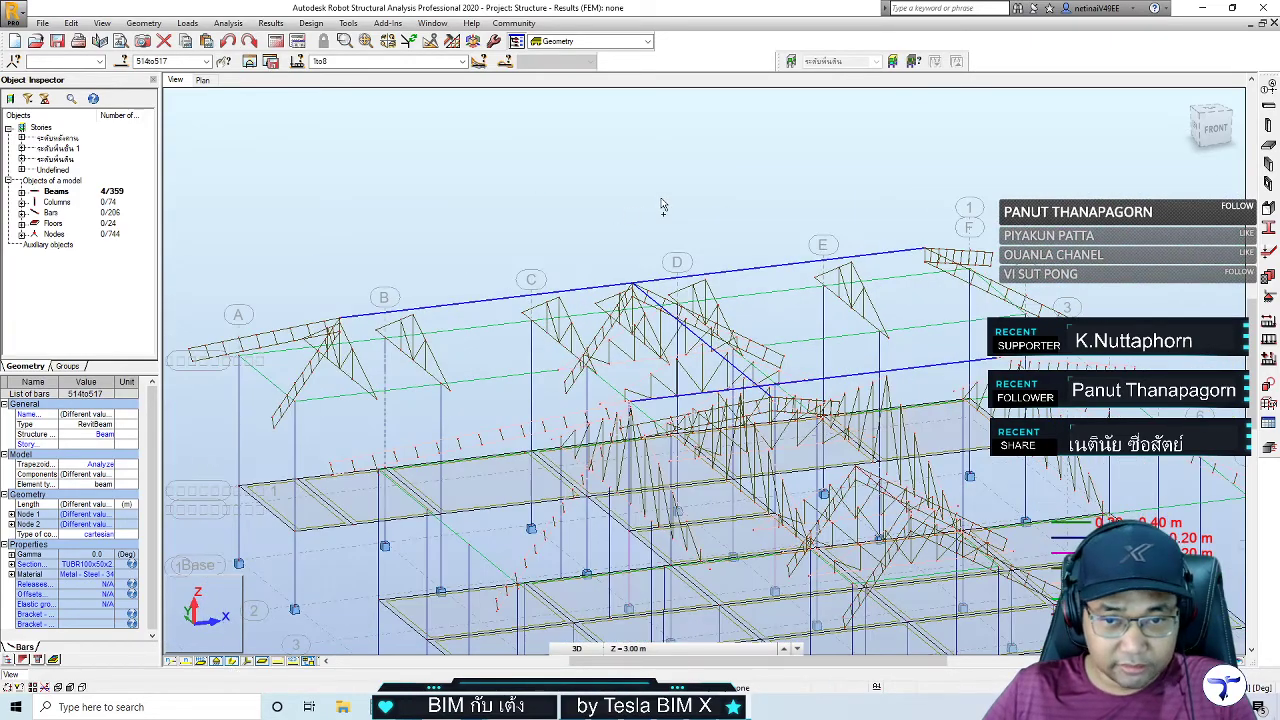
mouse_move(660, 206)
middle_mouse_down("shift")
mouse_move(686, 200)
mouse_move(640, 200)
mouse_move(689, 220)
mouse_move(727, 209)
mouse_move(694, 194)
mouse_move(654, 203)
mouse_move(734, 209)
mouse_move(592, 216)
middle_mouse_up("shift")
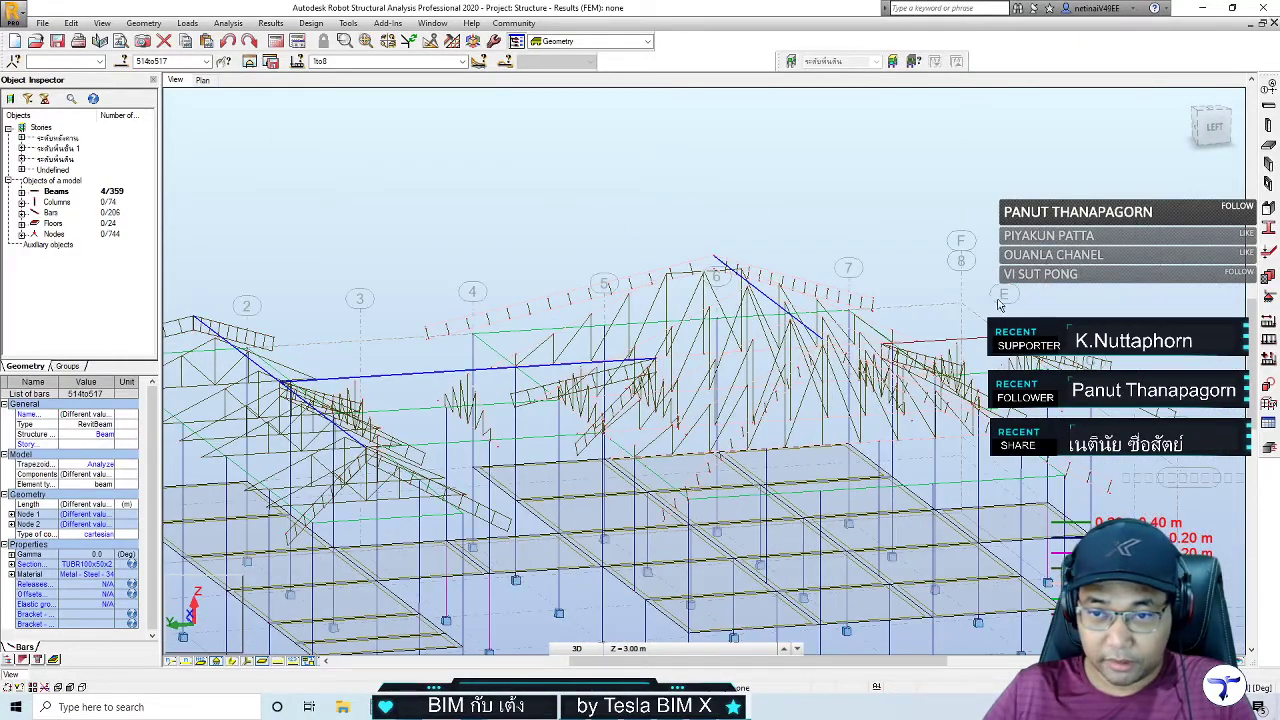
scroll(998, 304, "up", 1)
scroll(998, 304, "up", 1)
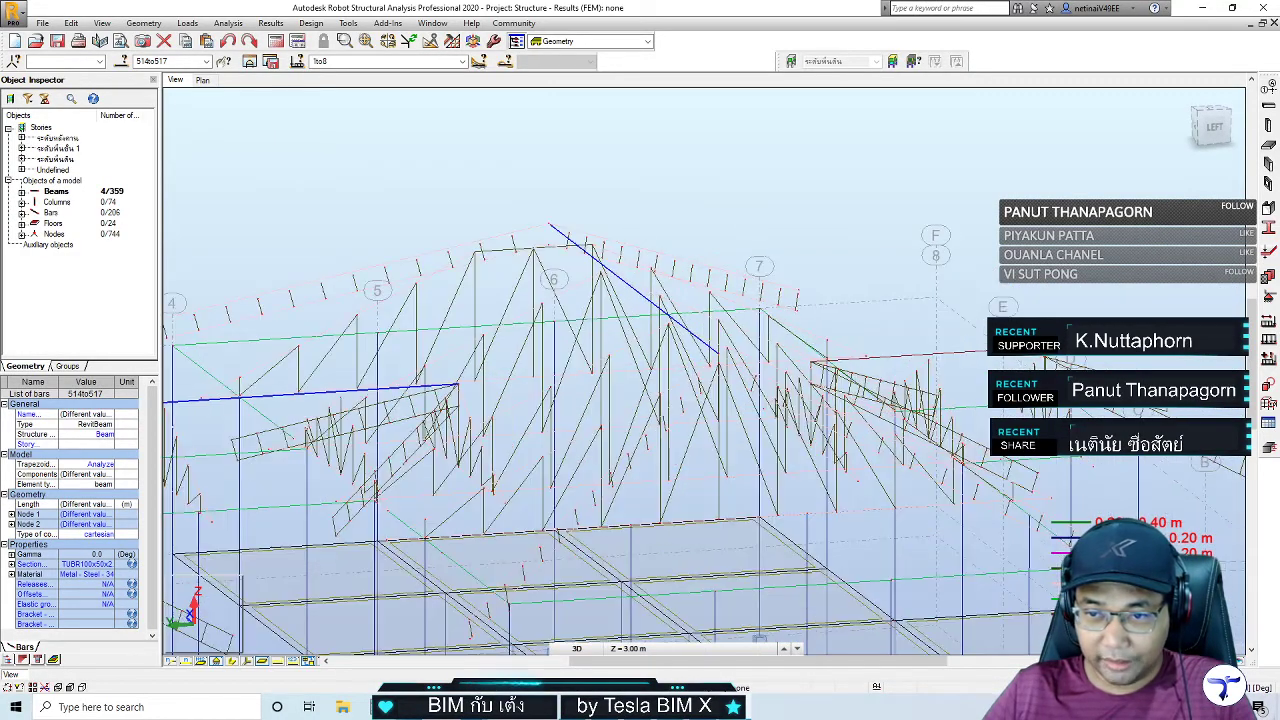
Add beam 518 to the selection and orbit the frame back to an isometric view
left_click(990, 352)
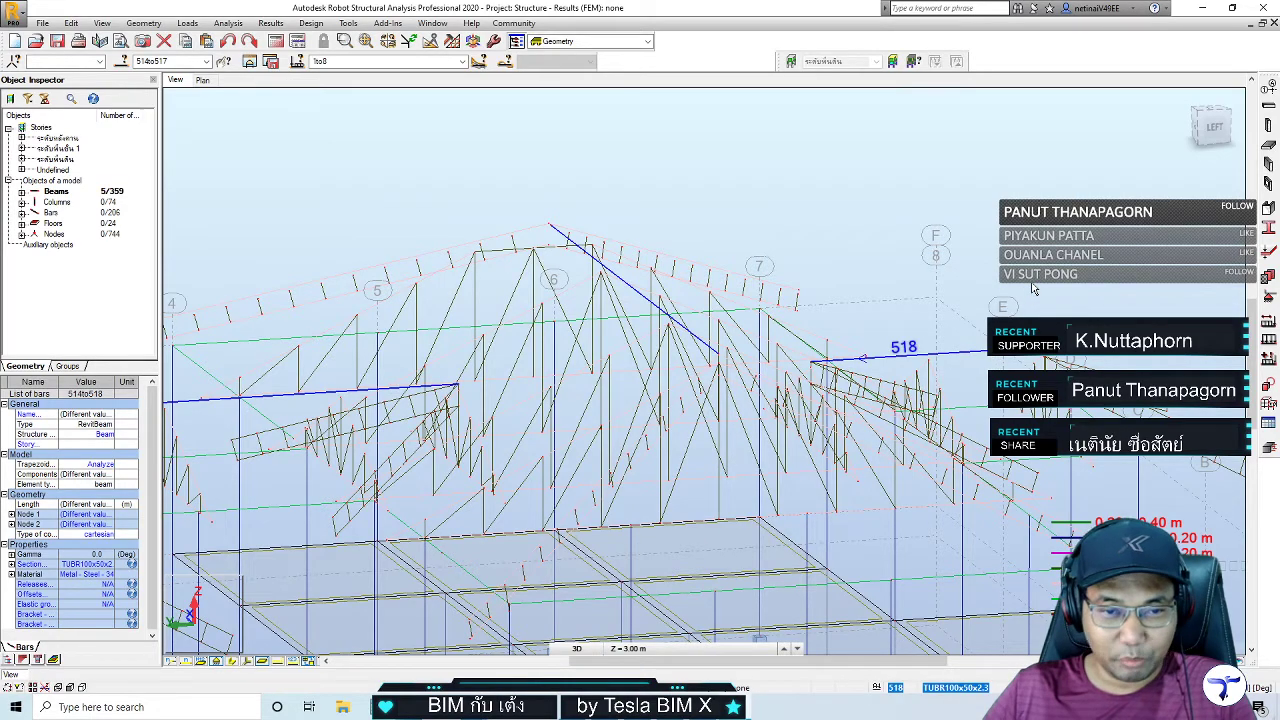
scroll(1034, 288, "down", 1)
scroll(1034, 288, "down", 1)
scroll(1030, 270, "down", 1)
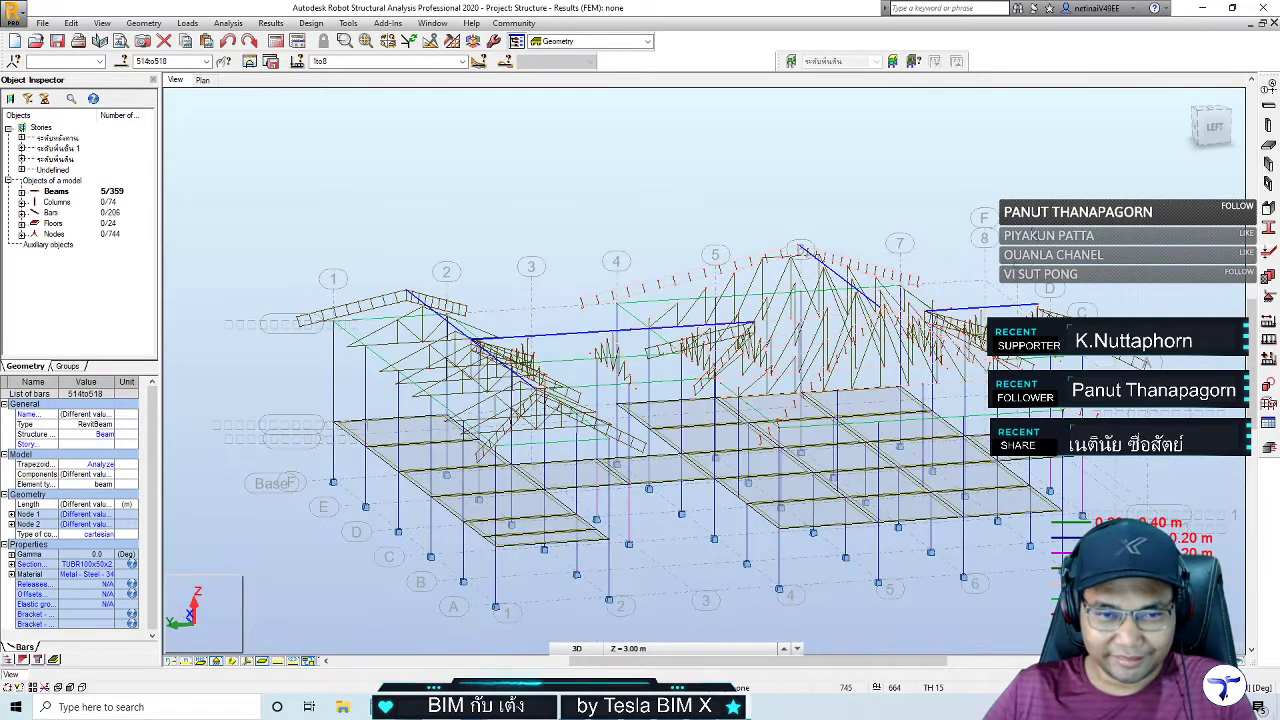
scroll(1012, 240, "down", 1)
middle_click_drag(1012, 240, 990, 244, "shift")
mouse_move(979, 237)
middle_mouse_down("shift")
mouse_move(1027, 230)
mouse_move(1057, 243)
middle_mouse_up("shift")
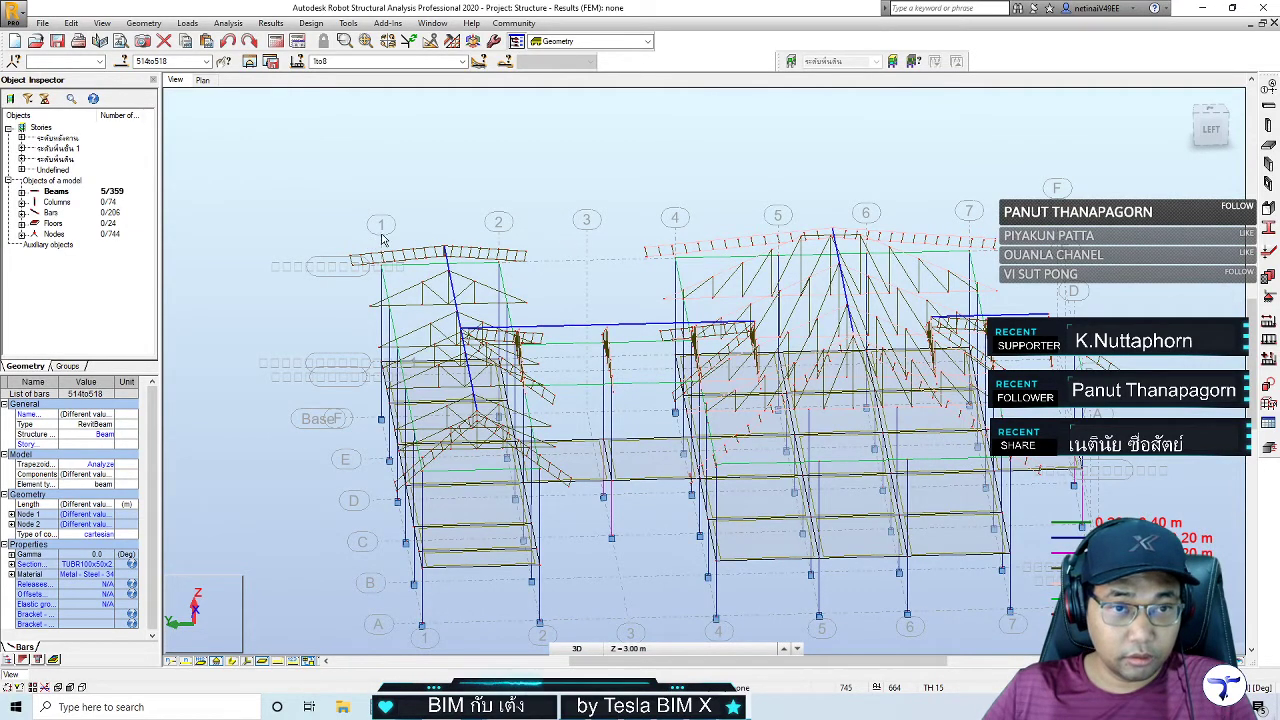
scroll(389, 238, "up", 2)
scroll(384, 248, "up", 1)
scroll(381, 257, "up", 1)
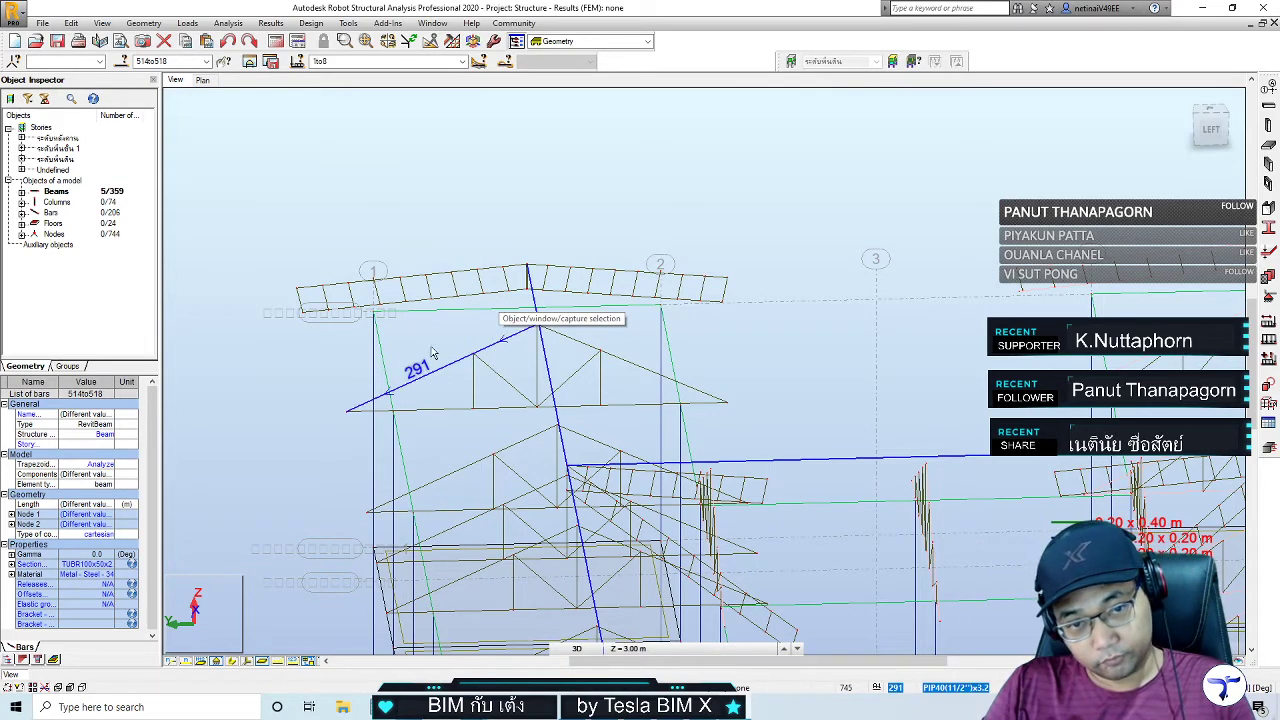
scroll(663, 222, "down", 1)
scroll(734, 214, "down", 1)
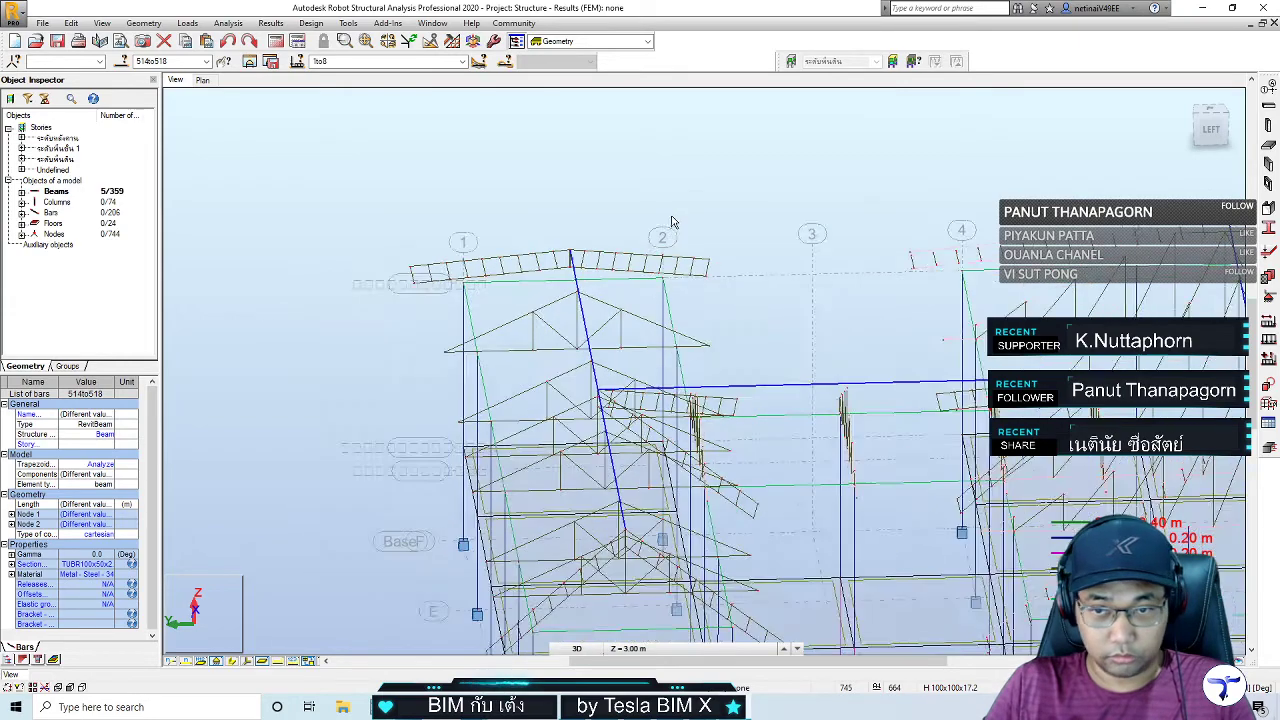
scroll(773, 190, "down", 2)
middle_click_drag(748, 188, 765, 175, "shift")
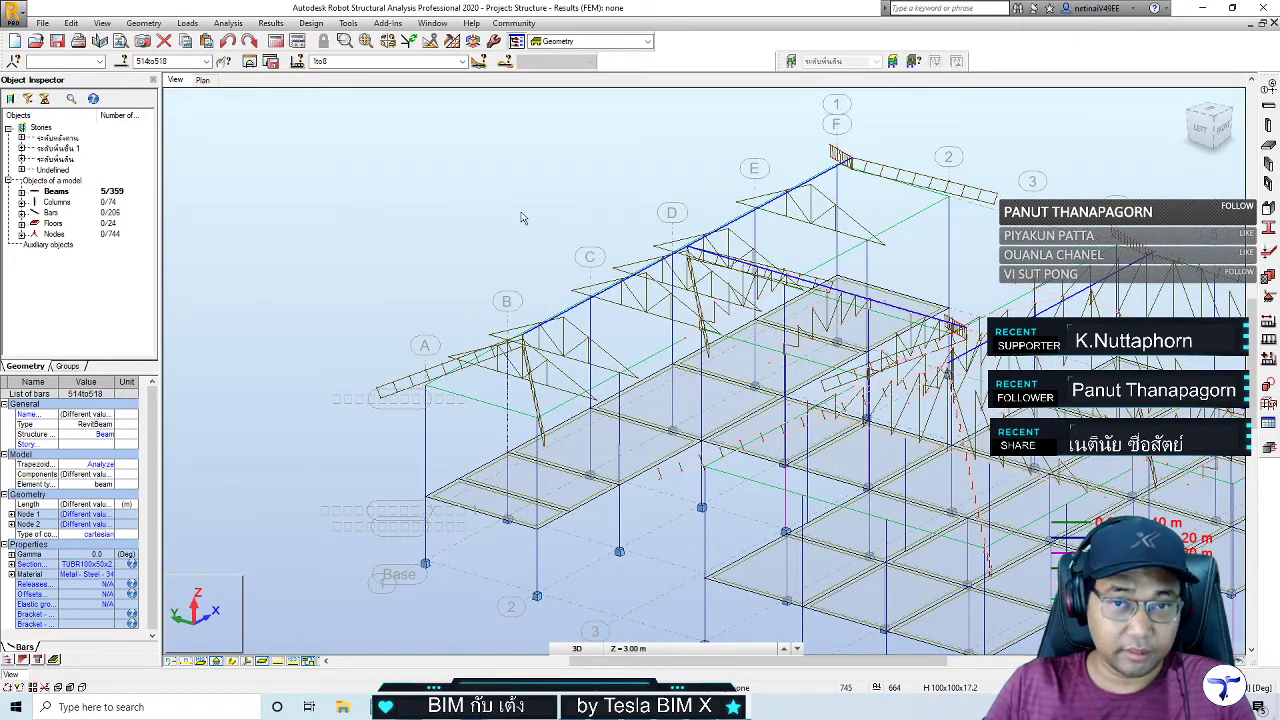
middle_click_drag(520, 218, 280, 266)
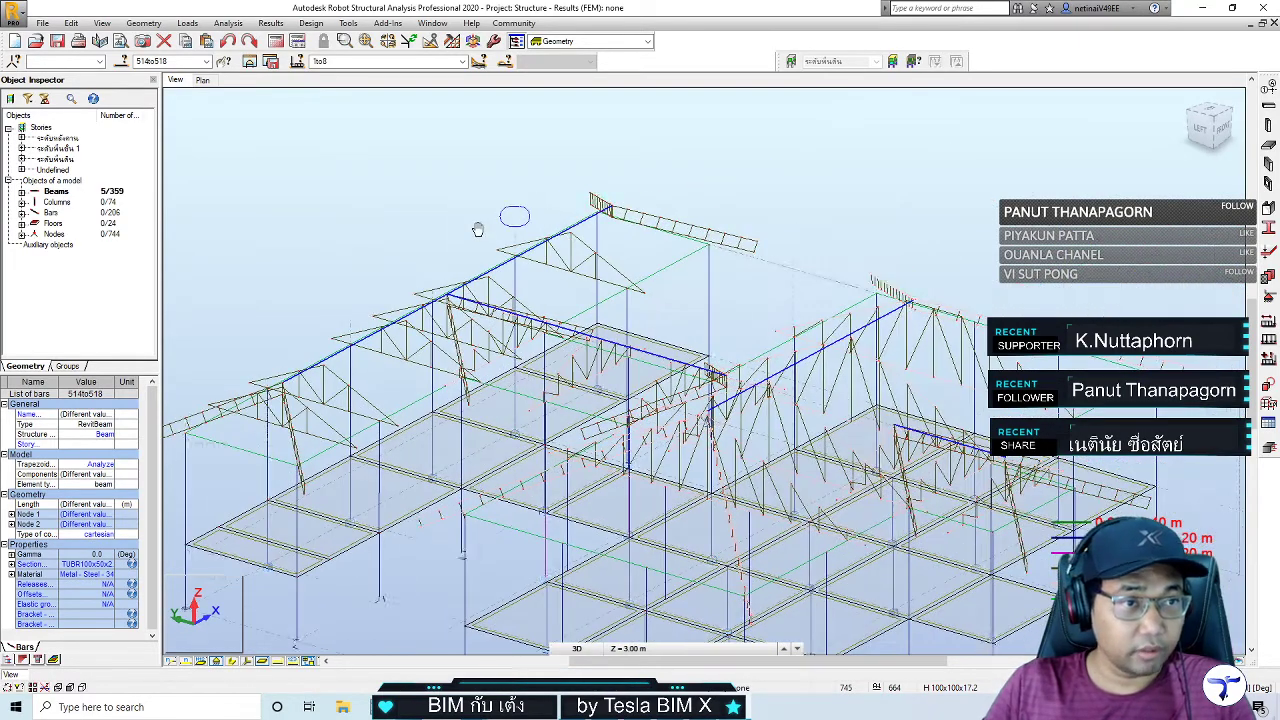
Create a bar group from the selected roof beams and give it a new name
left_click(68, 367)
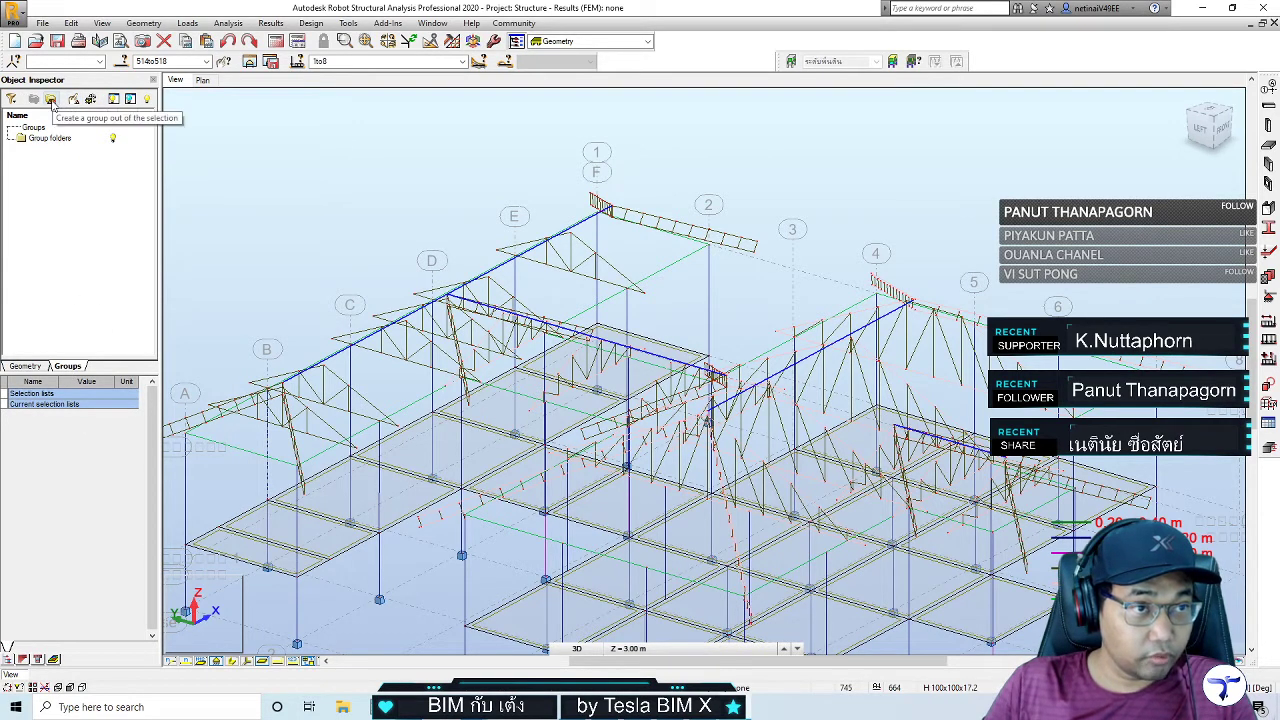
left_click(50, 100)
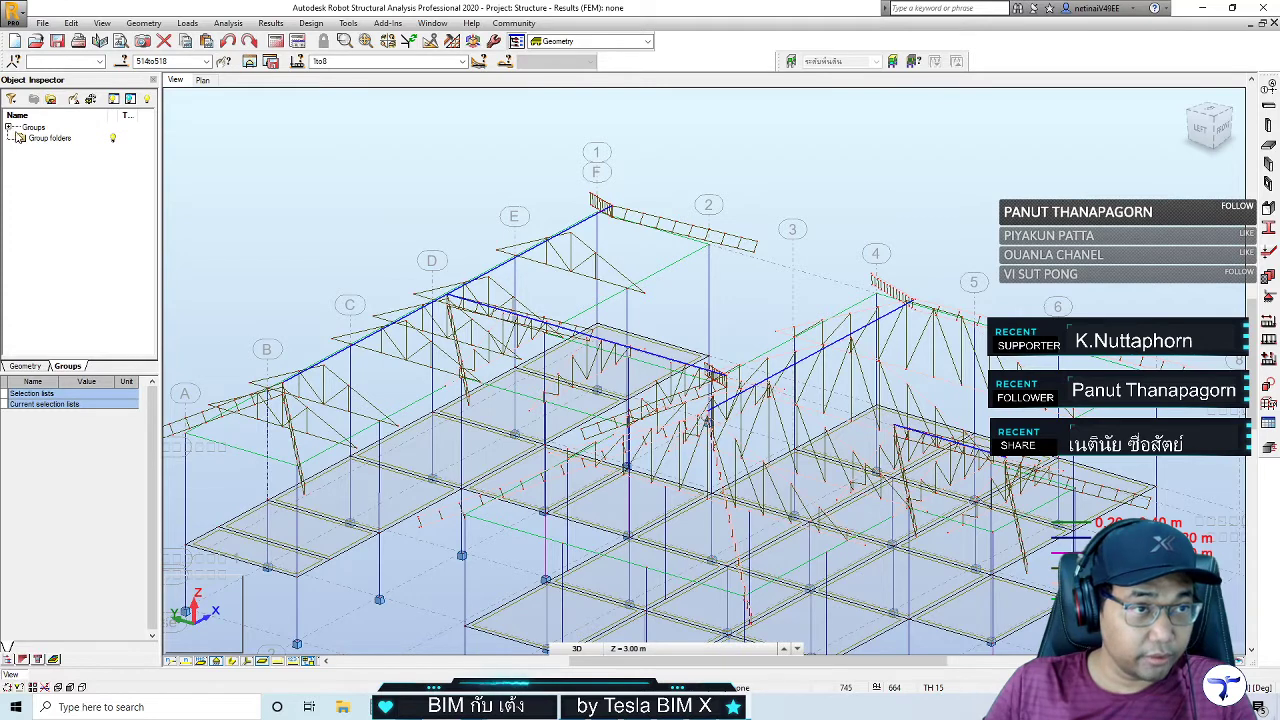
left_click(8, 128)
left_click(70, 138)
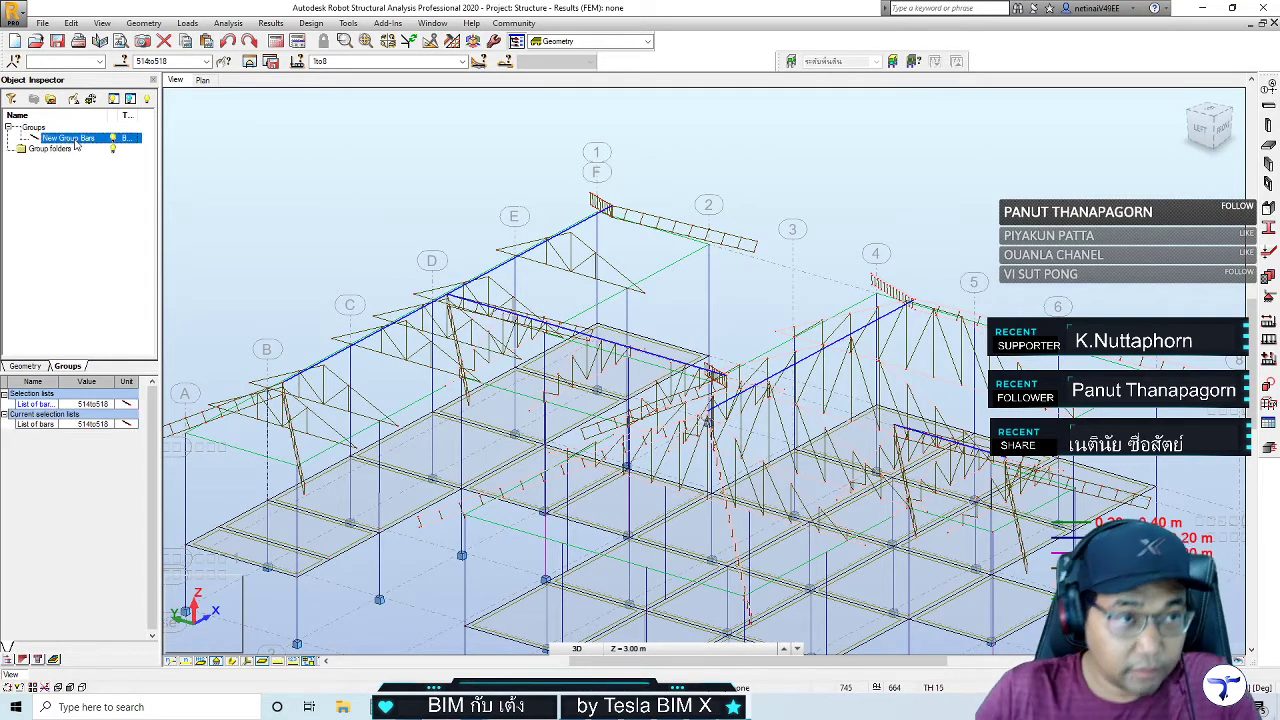
type("ลก")
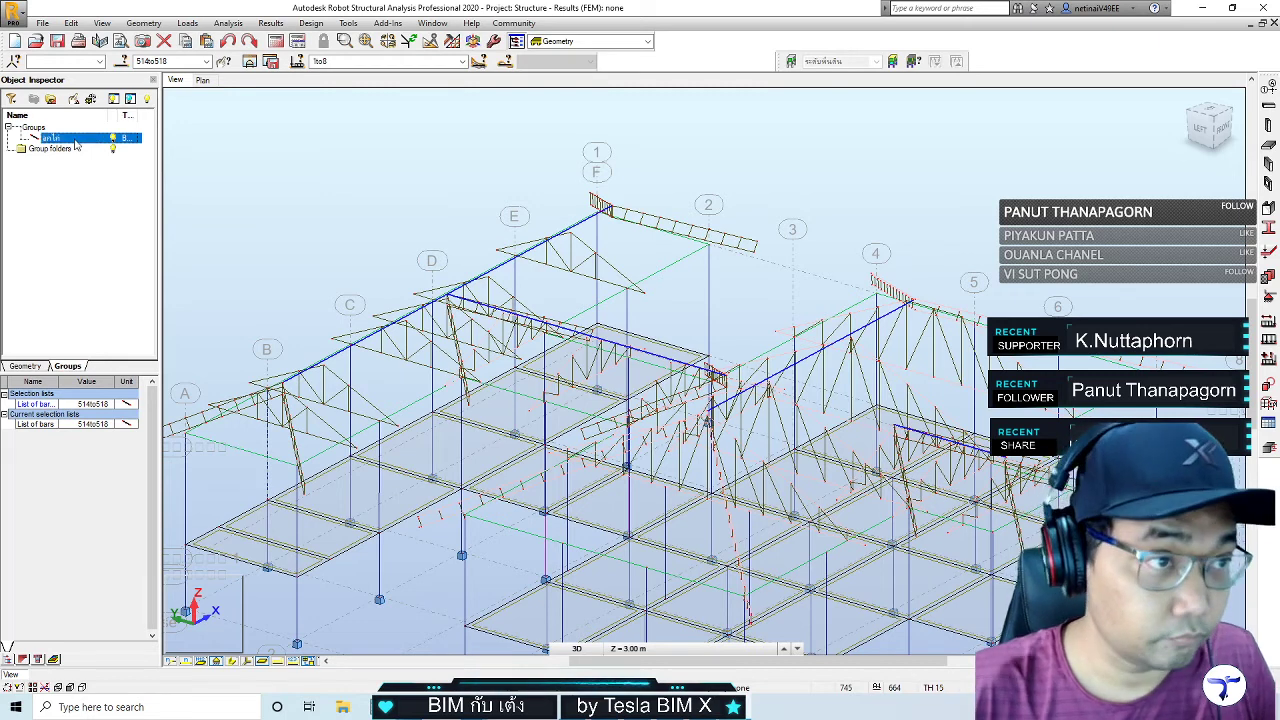
key("Return")
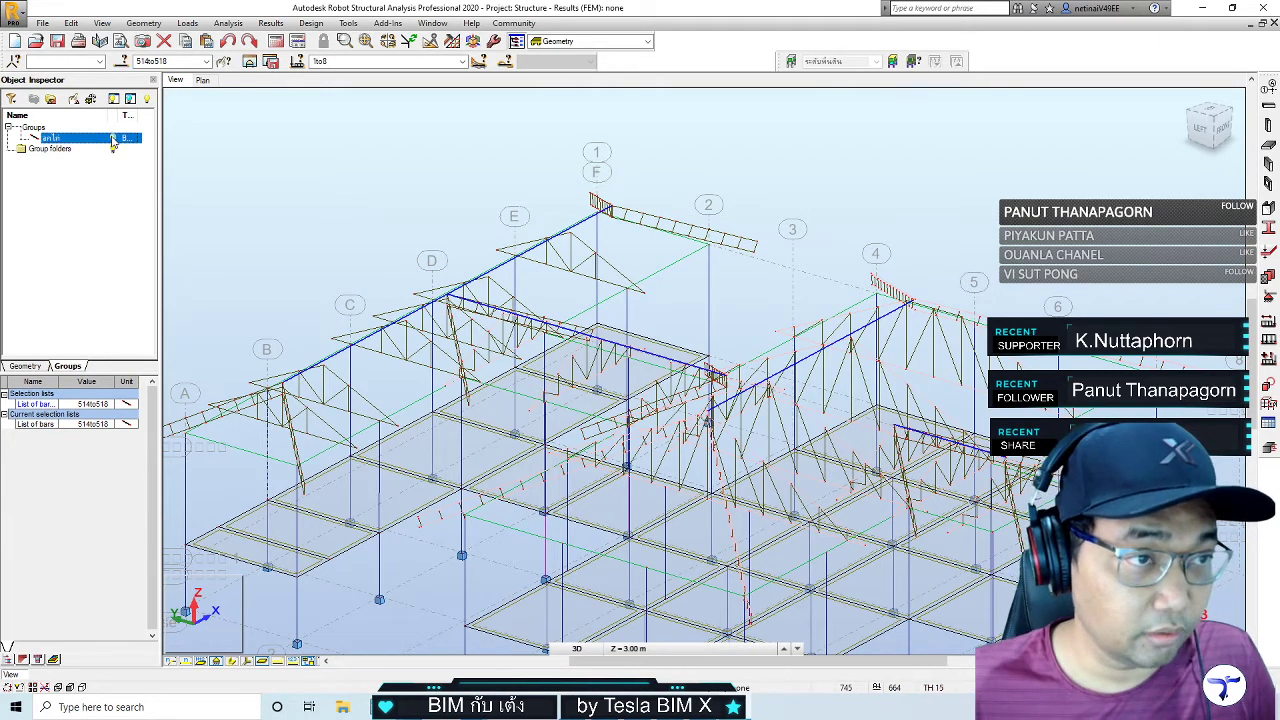
Pan, zoom and orbit the 3D view to look closely along the roof trusses
left_click(130, 99)
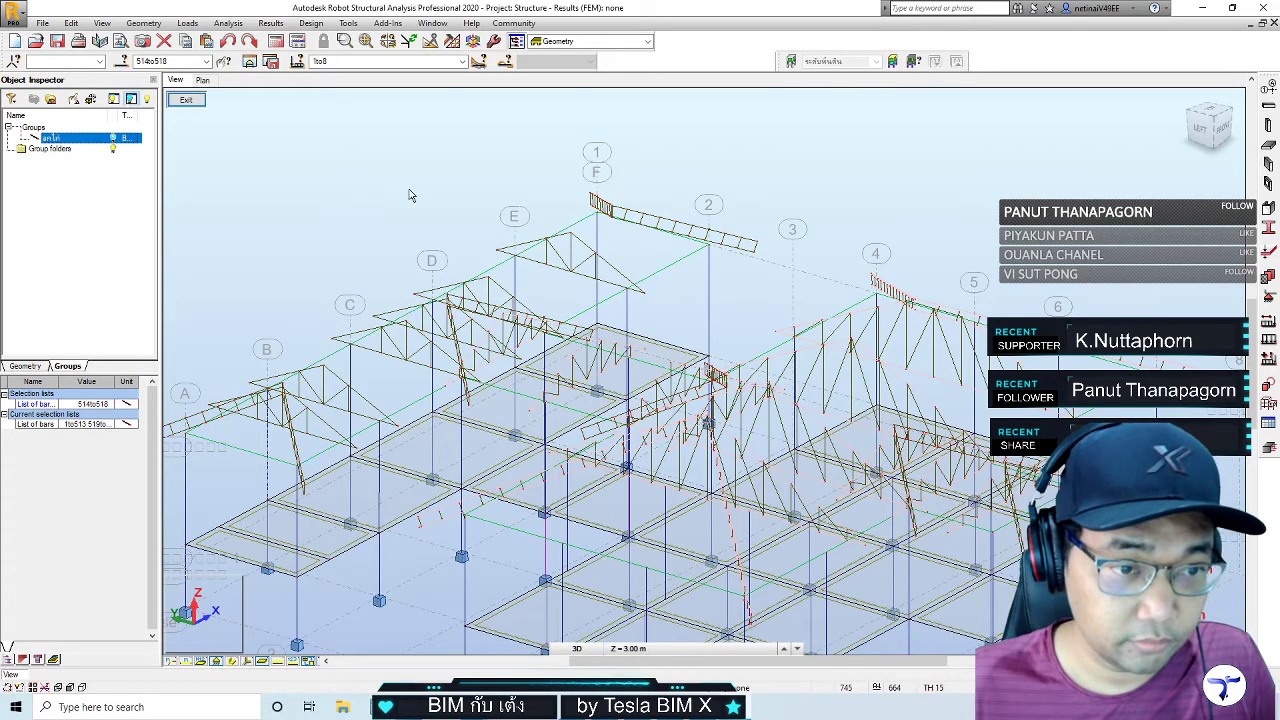
mouse_move(455, 196)
middle_mouse_down()
mouse_move(506, 177)
mouse_move(538, 184)
mouse_move(466, 183)
mouse_move(494, 171)
mouse_move(505, 179)
mouse_move(357, 223)
middle_mouse_up()
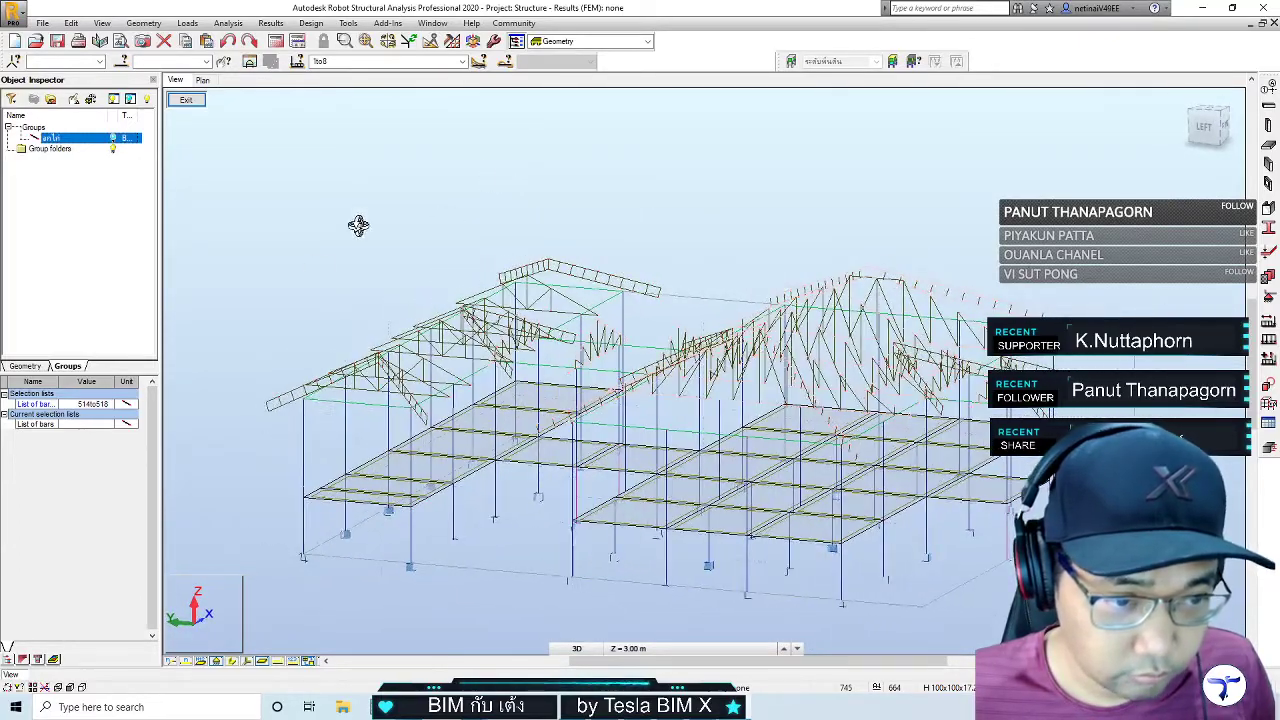
scroll(278, 418, "up", 2)
scroll(265, 425, "up", 2)
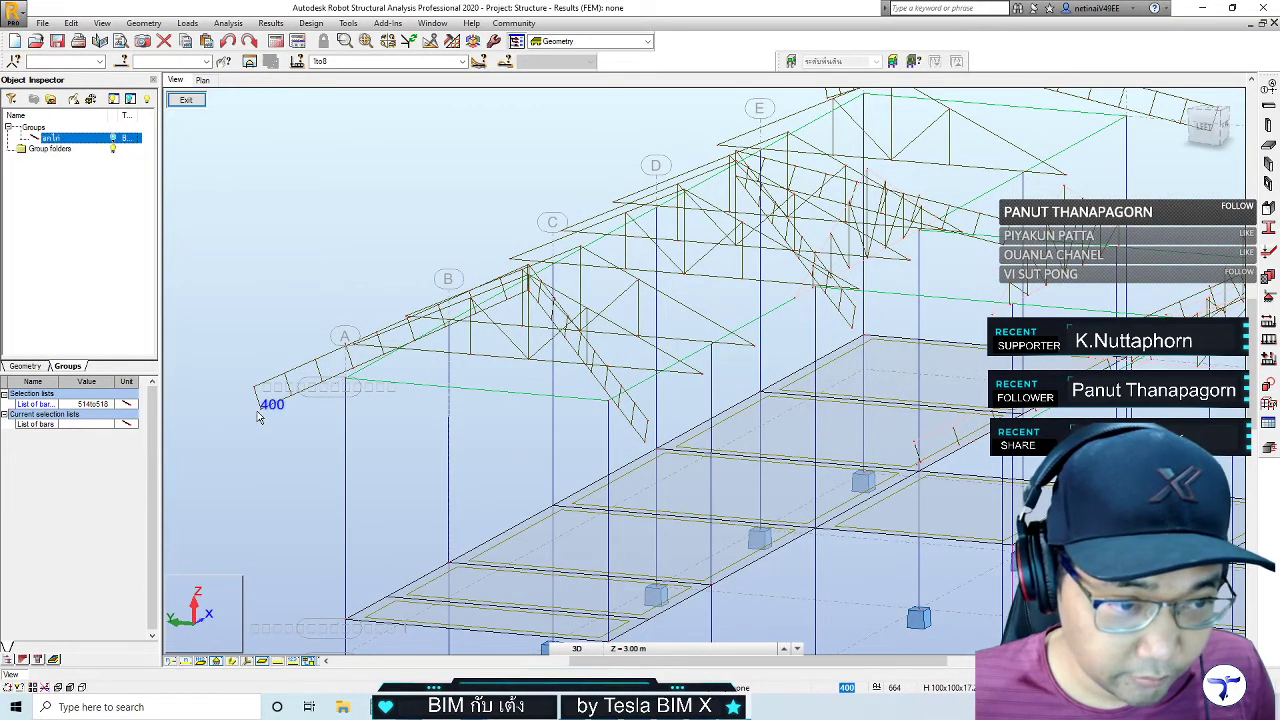
scroll(378, 438, "down", 1)
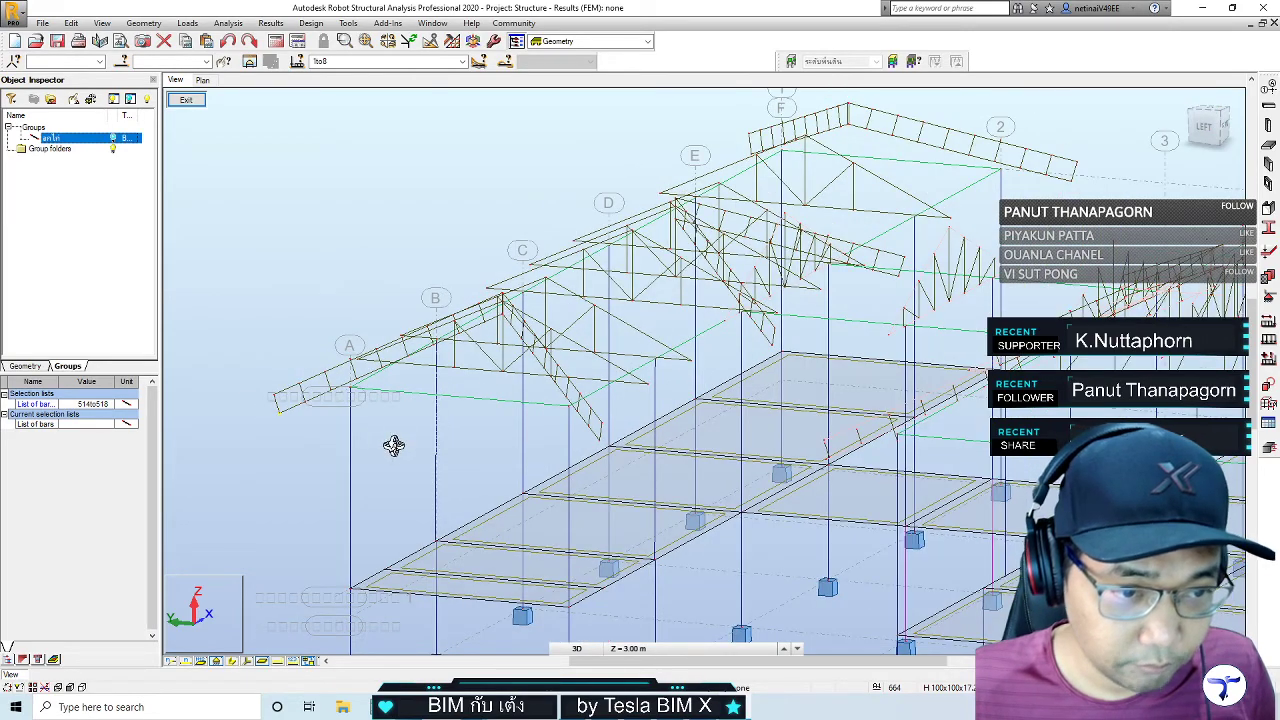
left_click_drag(393, 446, 408, 486)
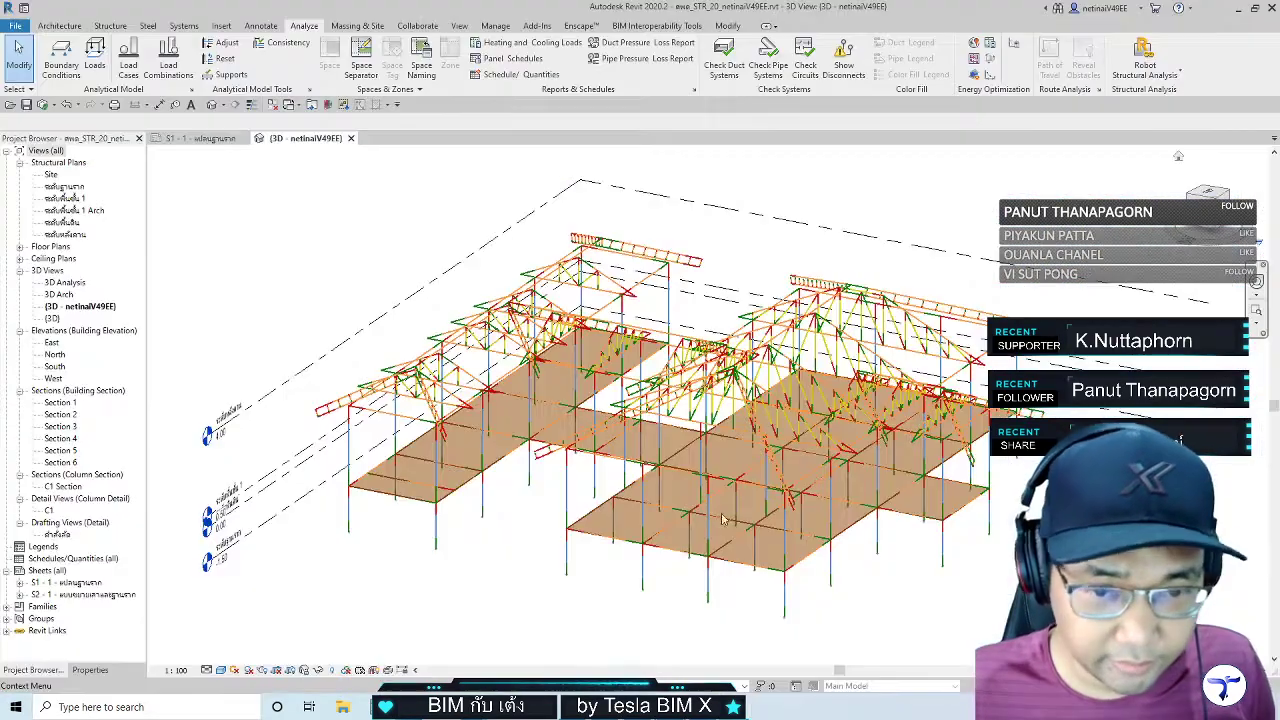
Open the roof-level structural plan and zoom to show grids A through D
double_click(68, 234)
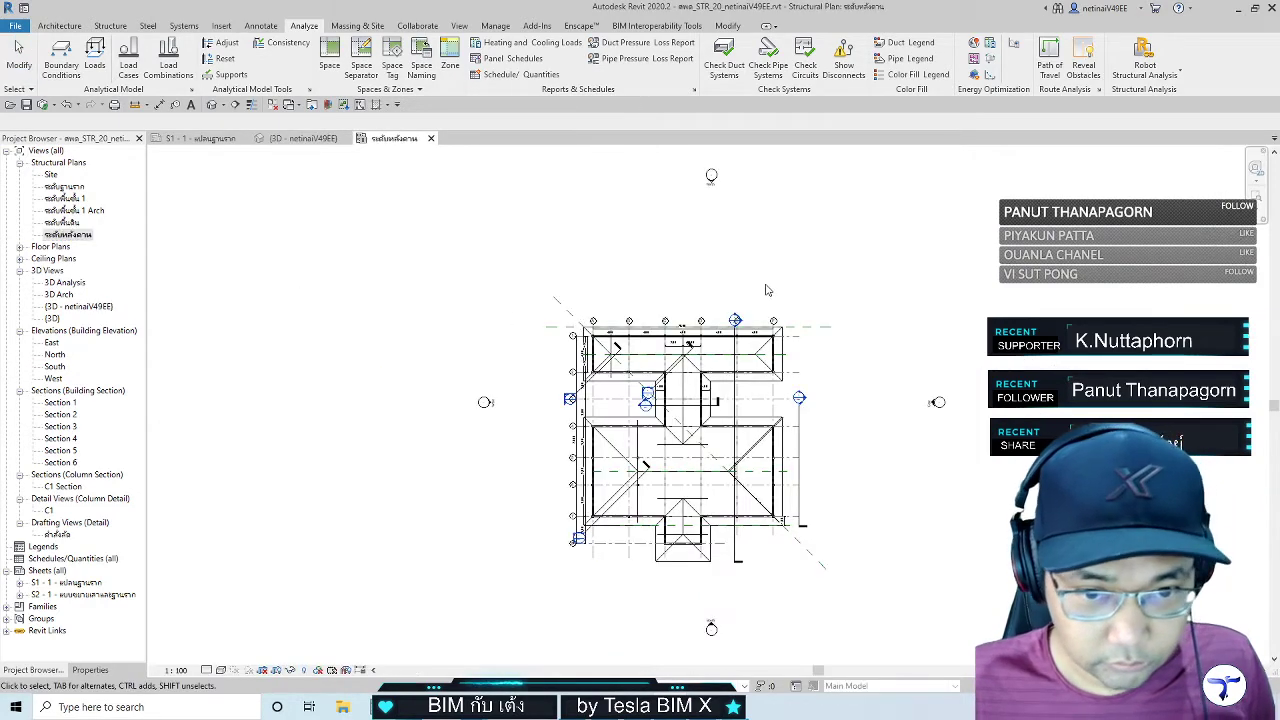
scroll(590, 345, "up", 2)
scroll(594, 345, "up", 3)
scroll(594, 345, "up", 1)
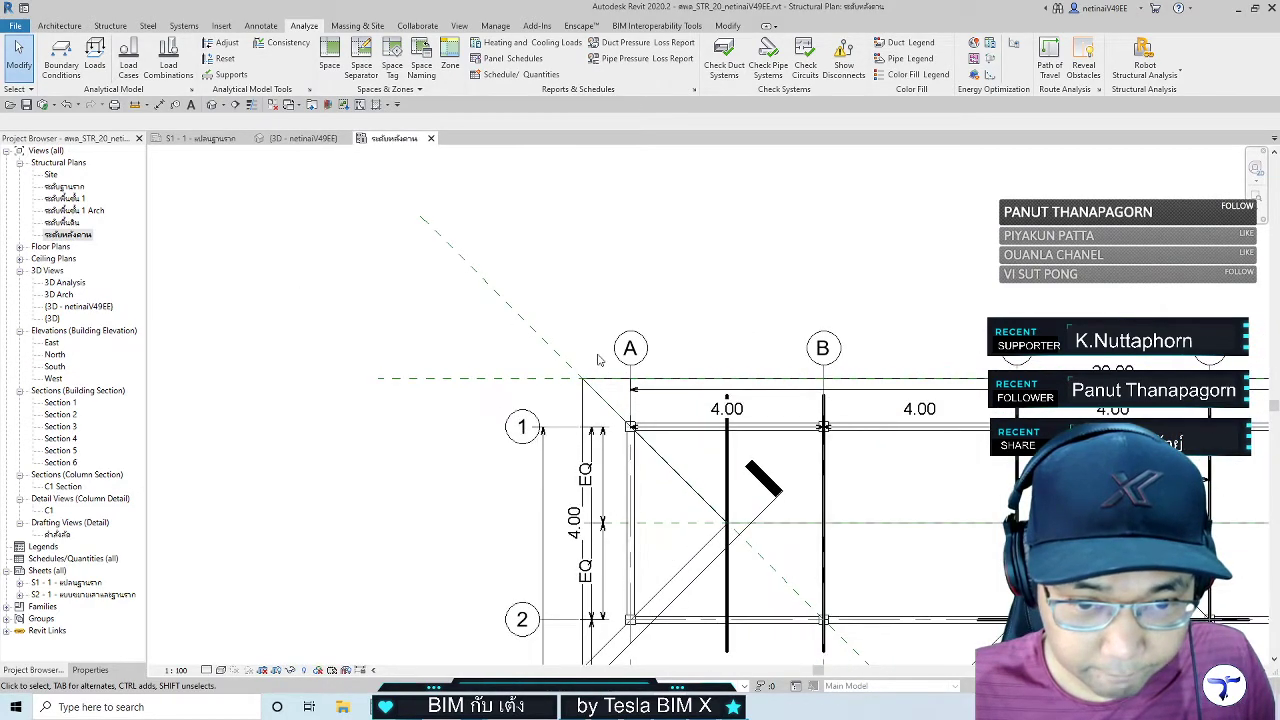
middle_click_drag(594, 345, 500, 338)
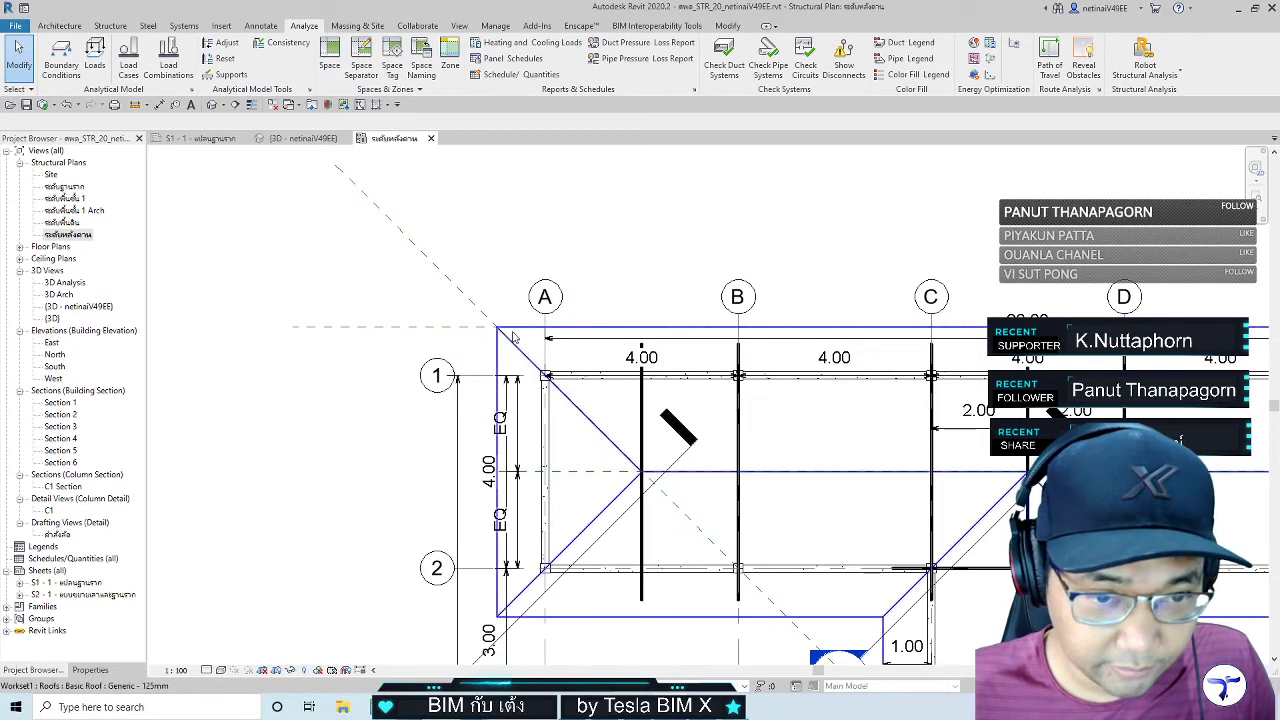
scroll(520, 340, "up", 1)
scroll(524, 341, "up", 1)
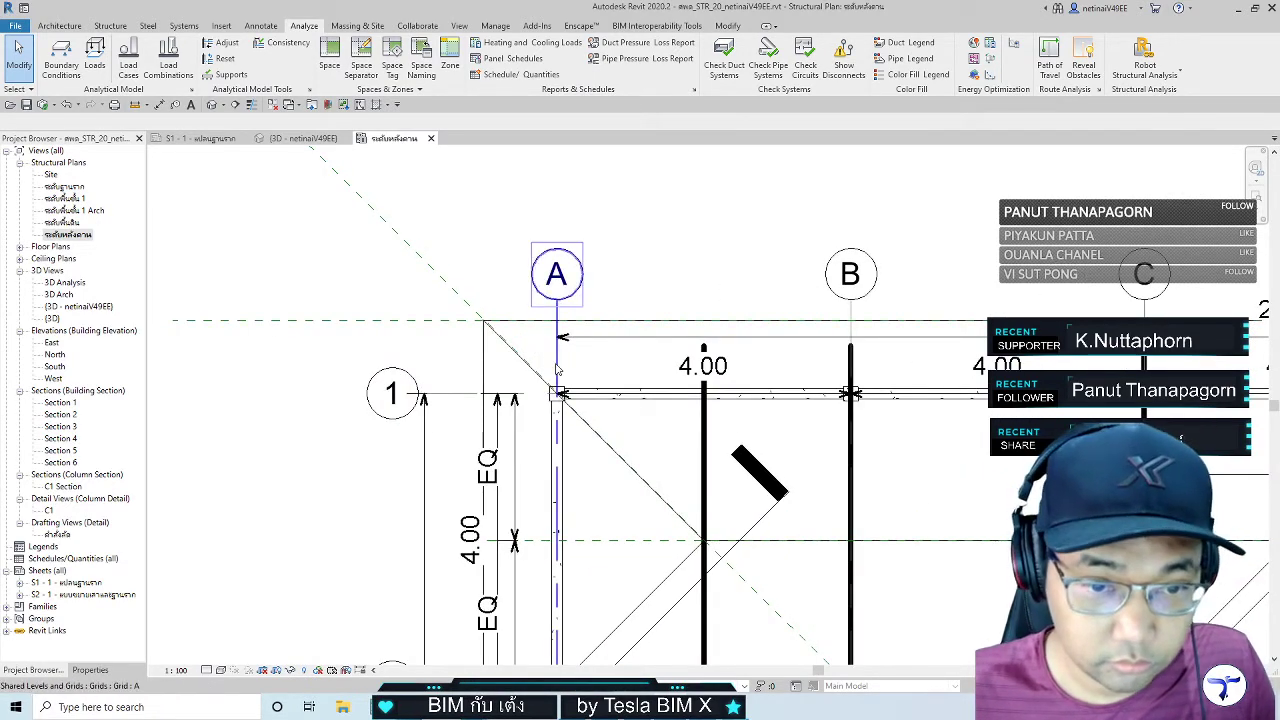
Add aligned 1.00 dimensions from the roof edges to grid A and grid 1
key("d")
key("i")
left_click(560, 375)
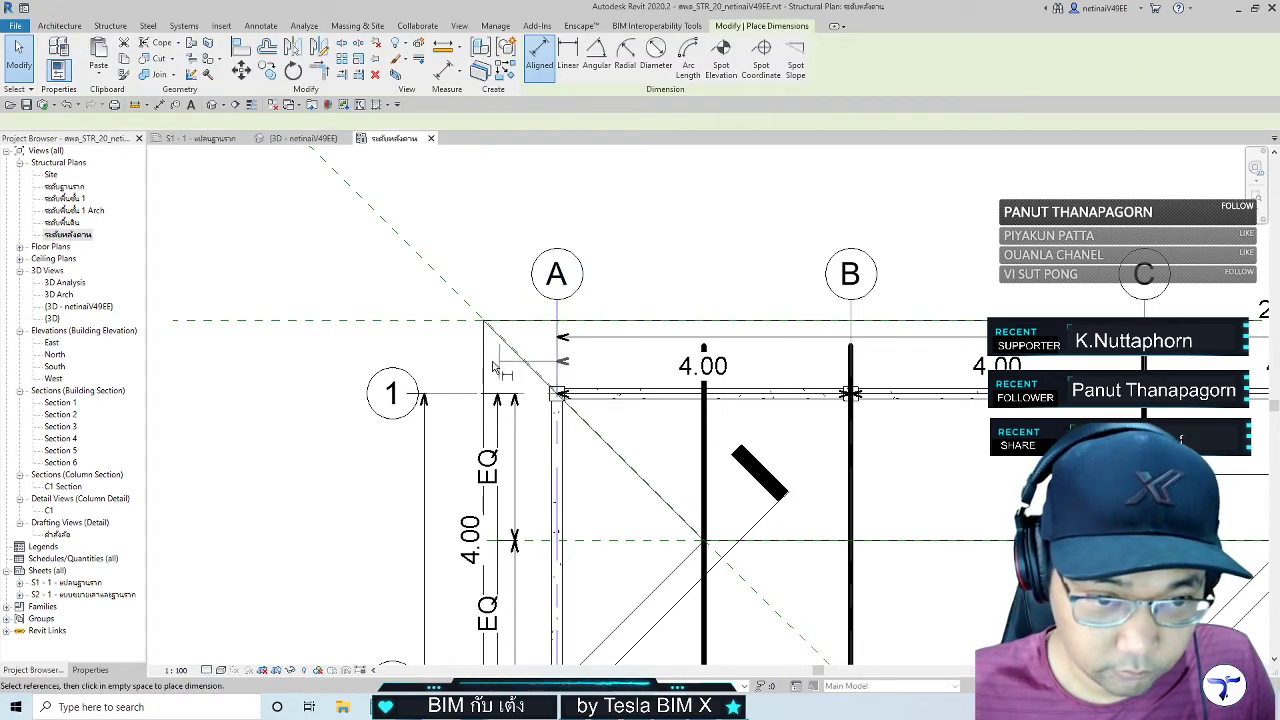
left_click(486, 365)
left_click(530, 228)
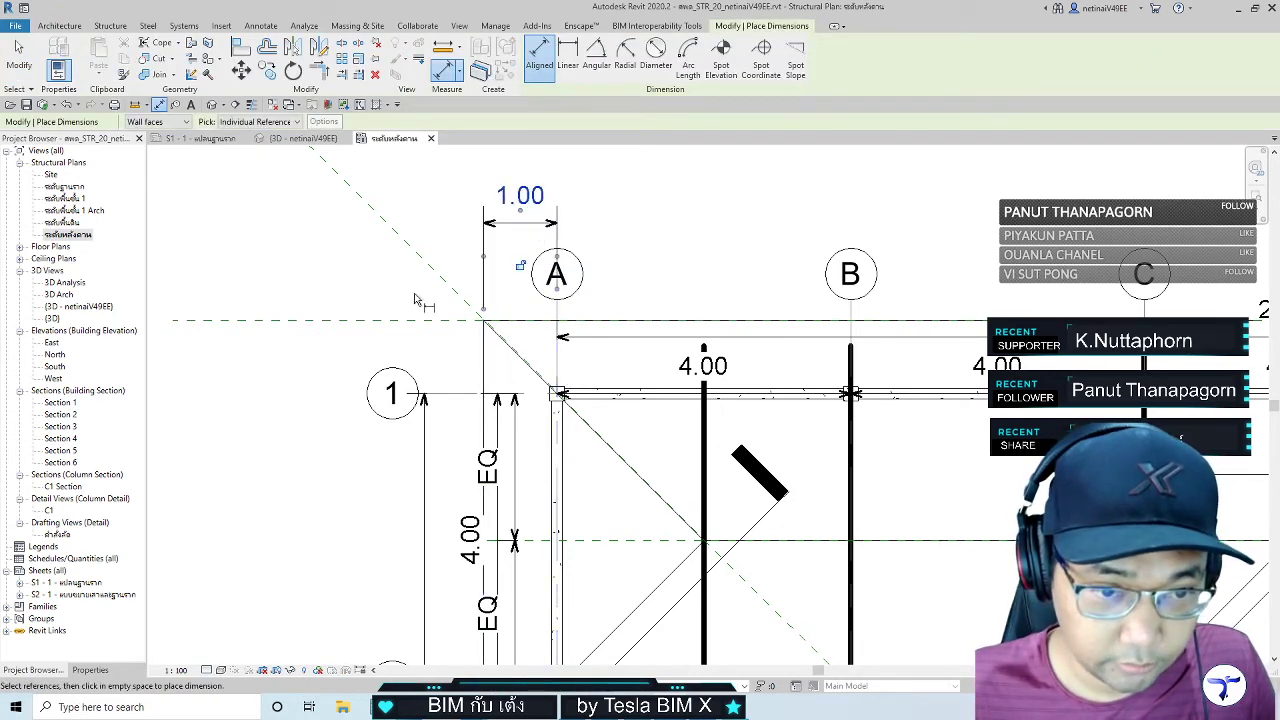
left_click(535, 336)
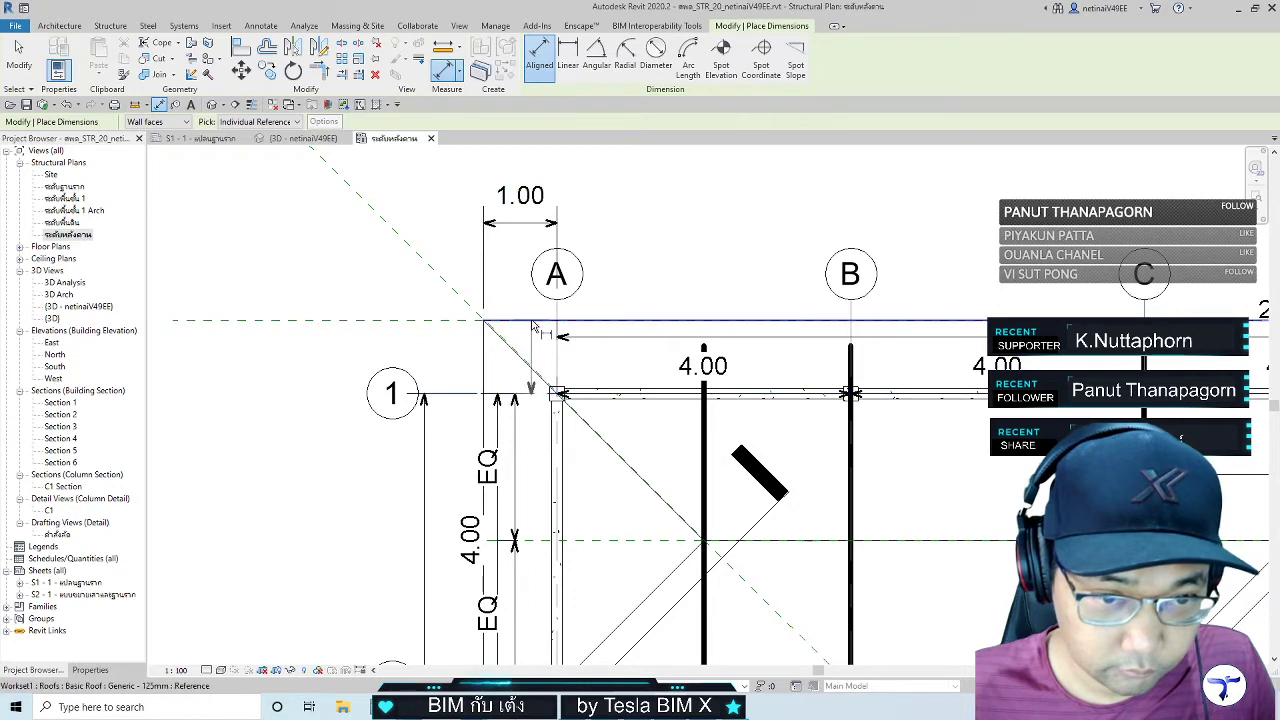
left_click(490, 322)
left_click(322, 350)
key("Escape")
key("Escape")
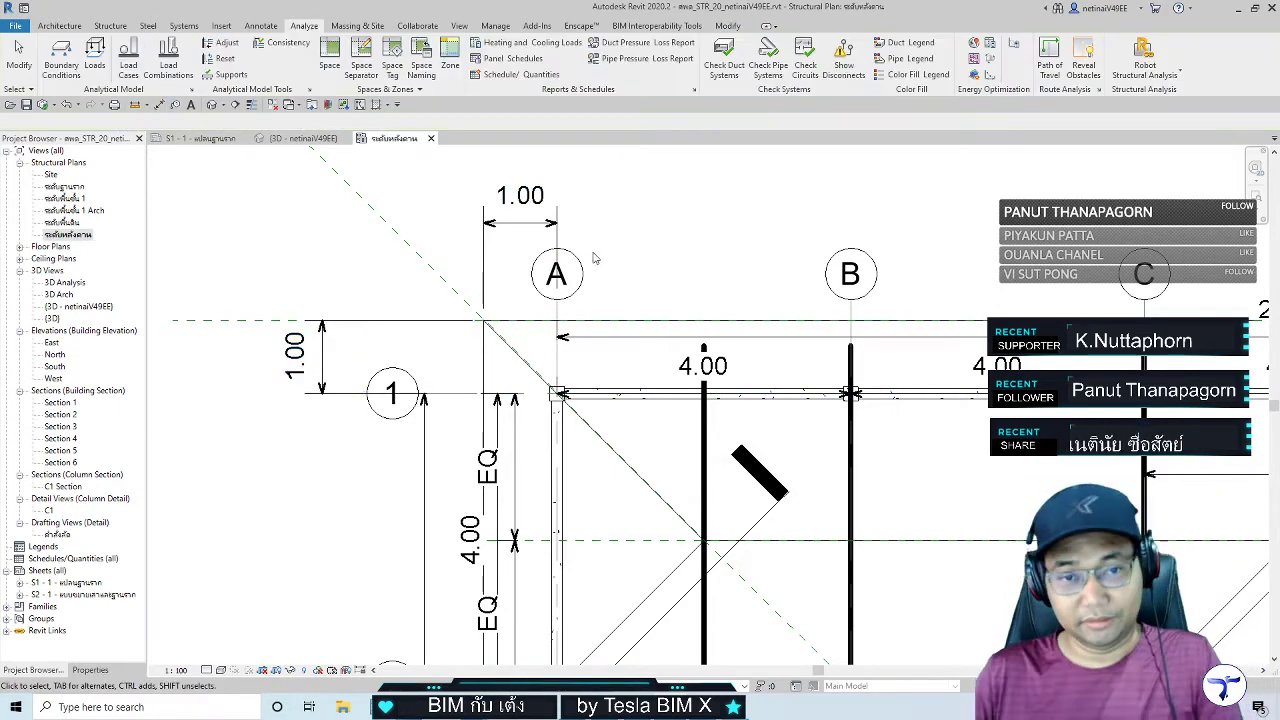
Move Section 1 left so it cuts through the roof overhang
scroll(625, 262, "down", 1)
scroll(628, 261, "down", 1)
scroll(630, 260, "down", 1)
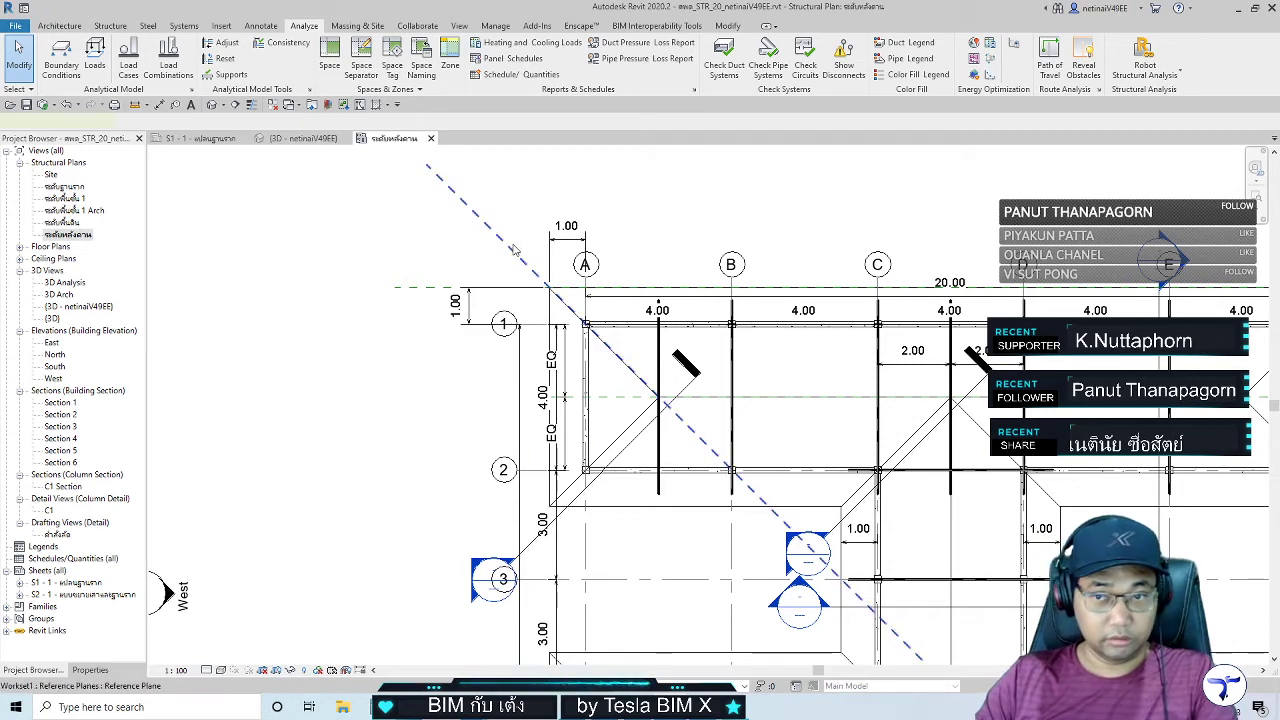
left_click(470, 208)
left_click_drag(660, 380, 533, 312)
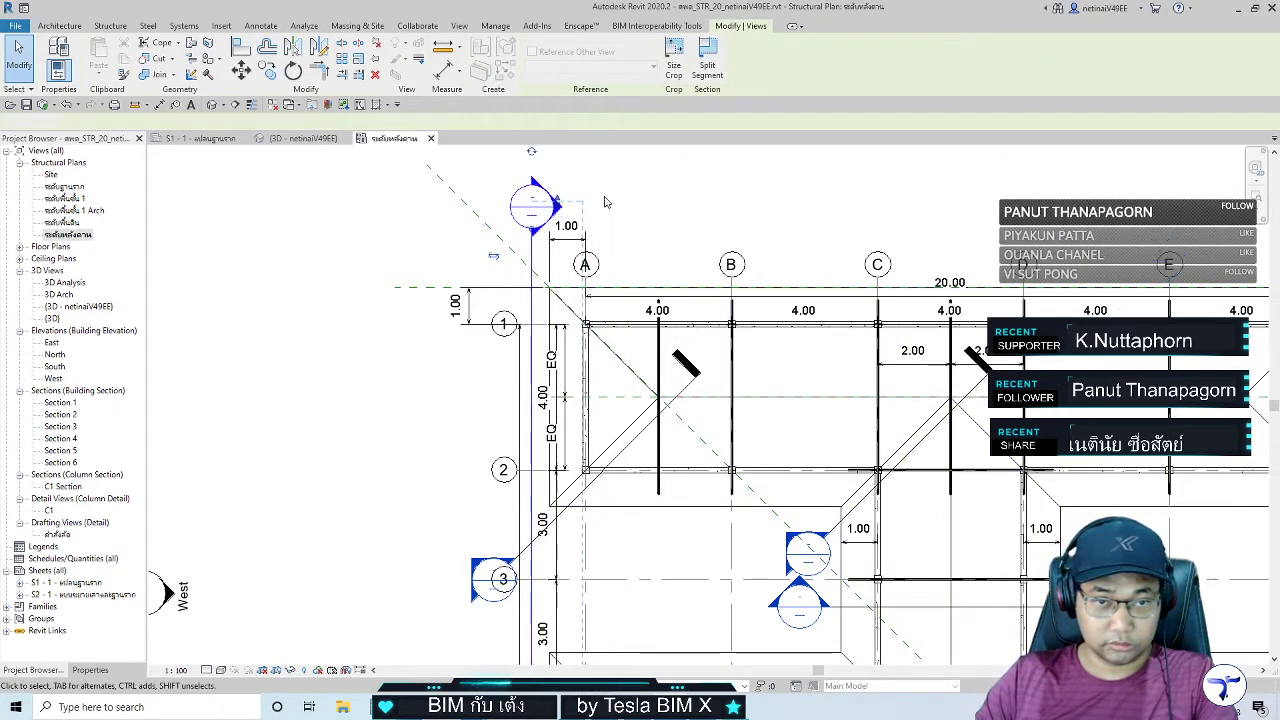
Open Section 1, zoom into the left eave's 1.00 overhang, then return to the roof plan
double_click(541, 286)
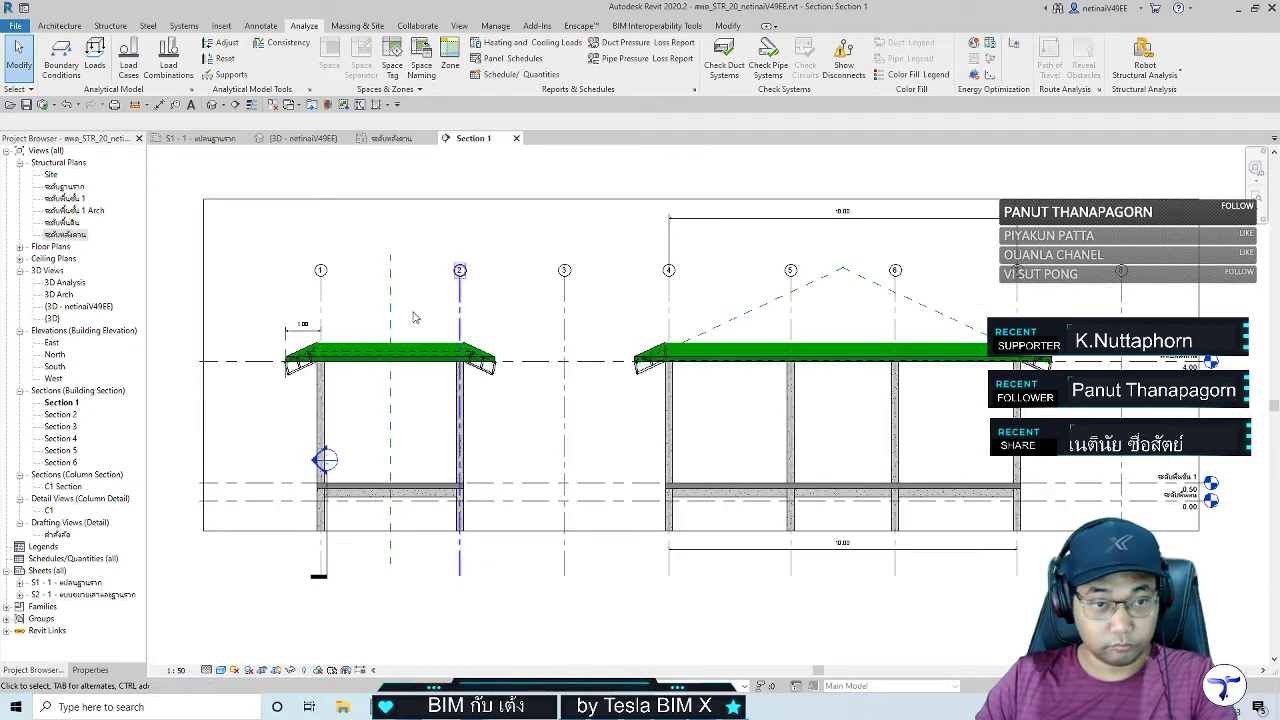
scroll(343, 429, "up", 1)
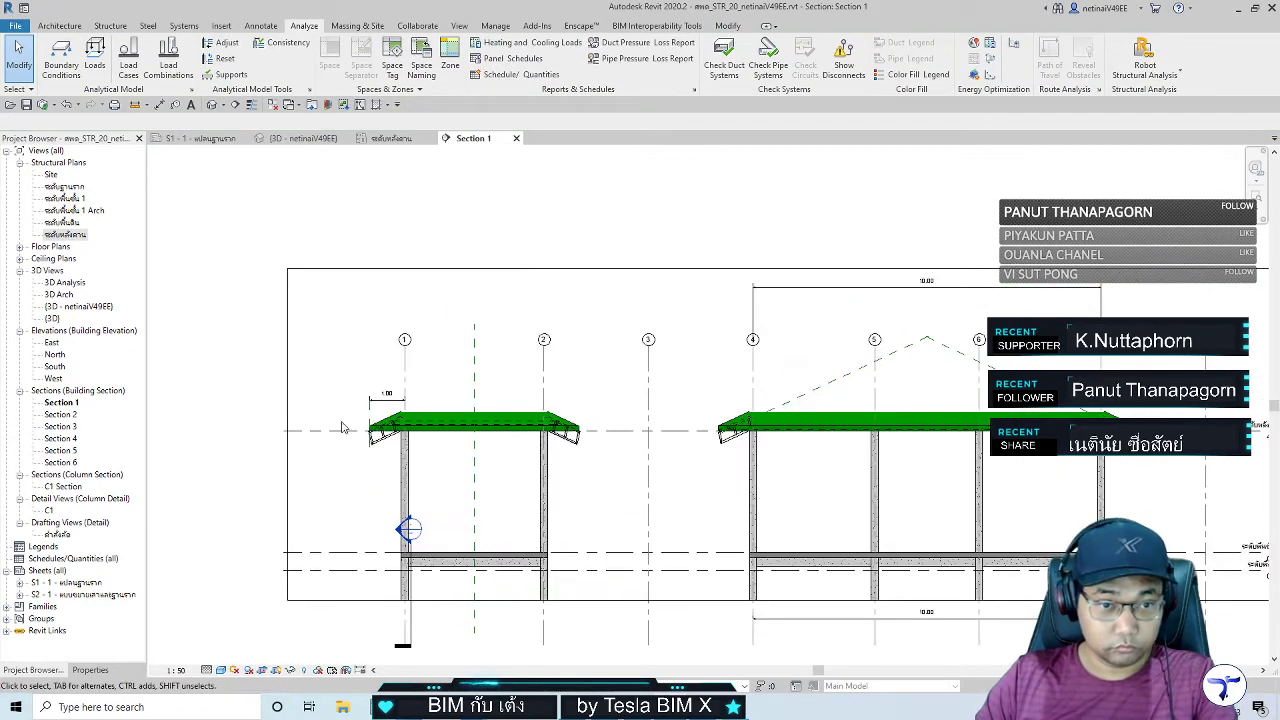
scroll(380, 434, "up", 3)
scroll(430, 440, "up", 2)
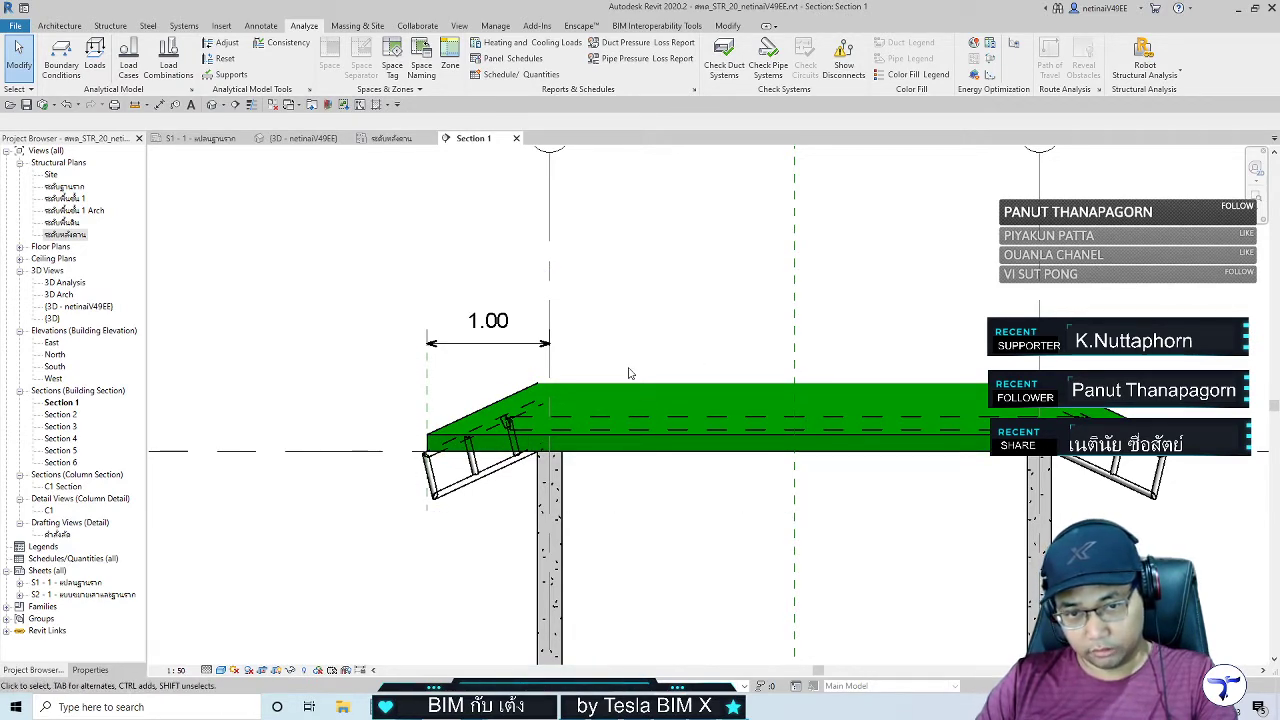
scroll(494, 372, "up", 2)
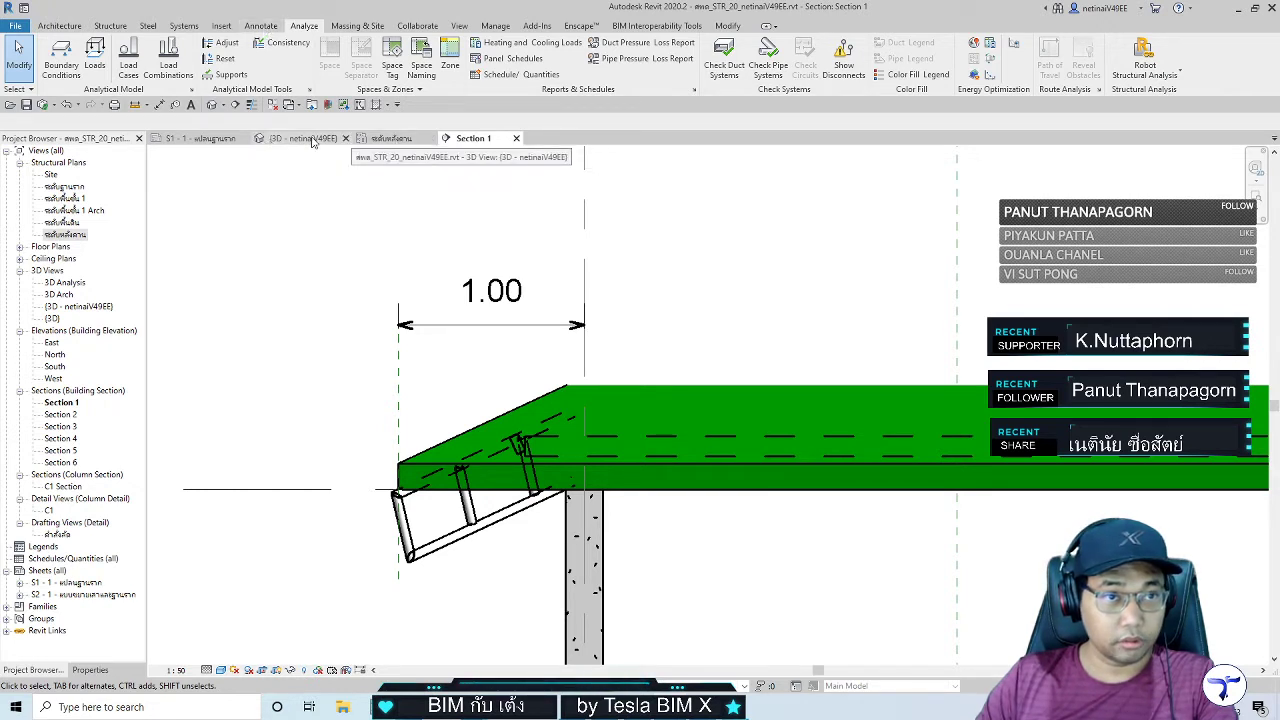
left_click(391, 139)
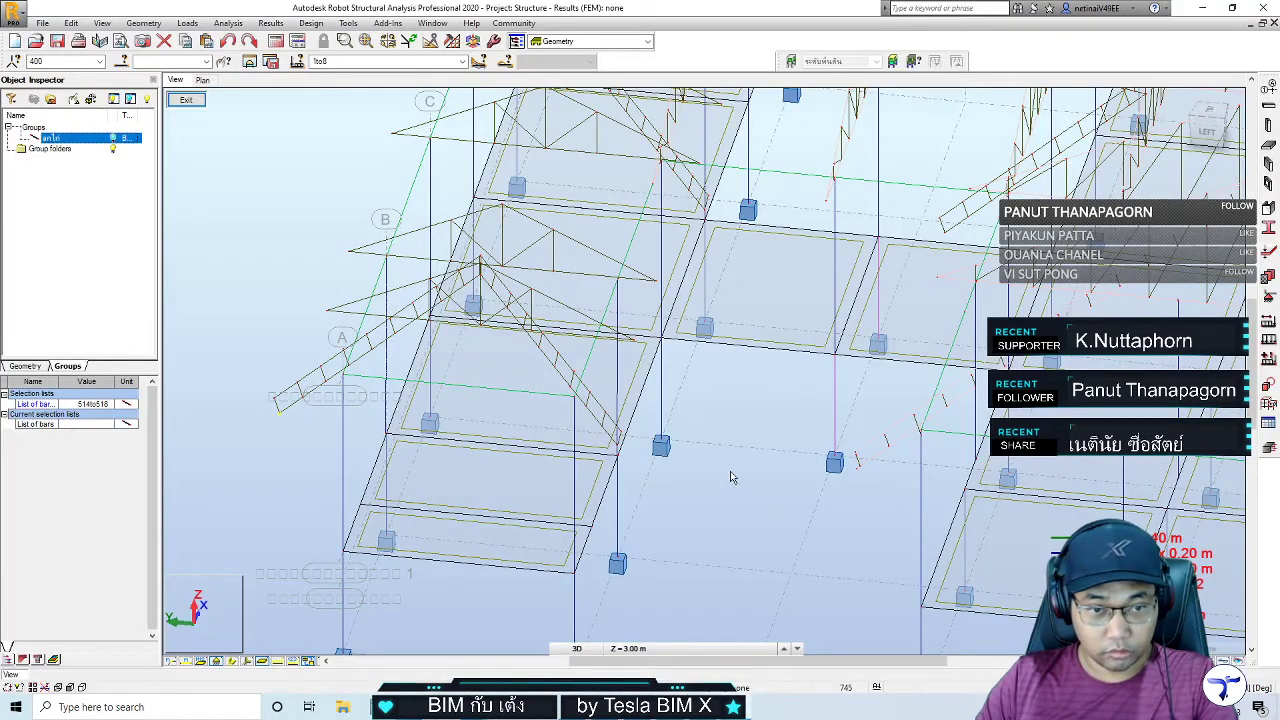
scroll(690, 421, "up", 3)
In the left elevation, window-select all the roof trusses and delete them
scroll(690, 421, "down", 2)
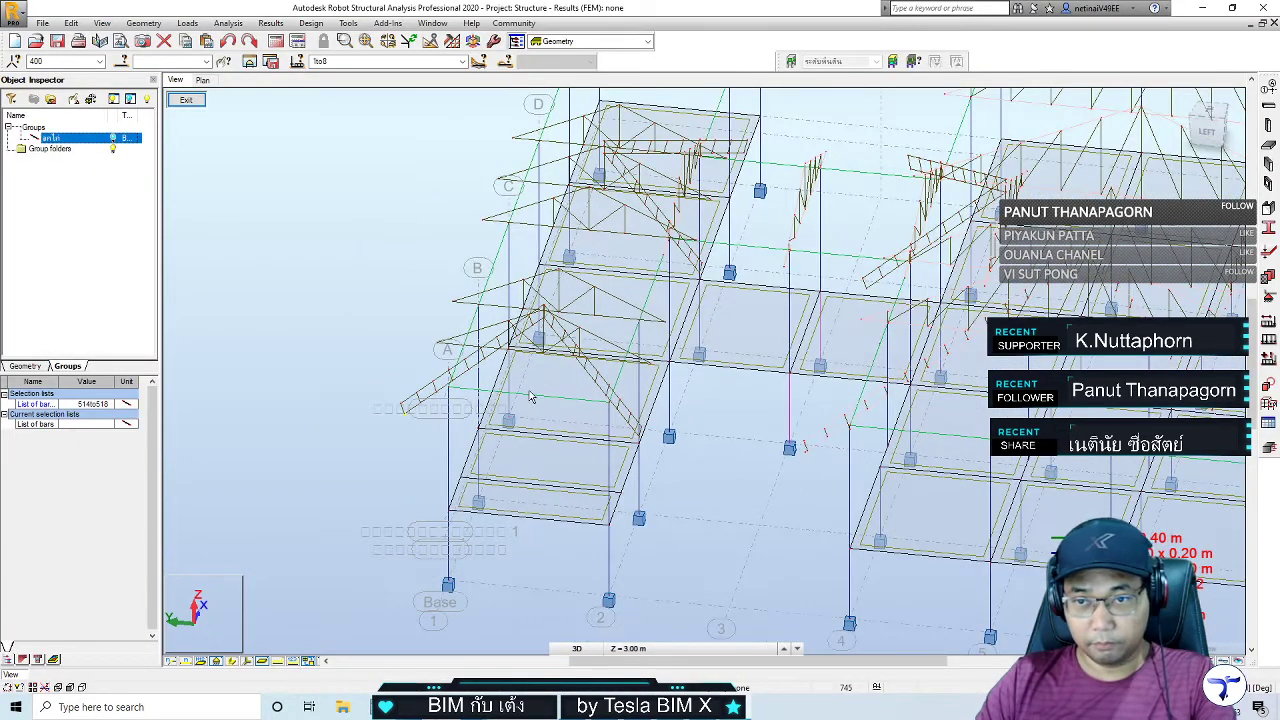
scroll(690, 421, "down", 2)
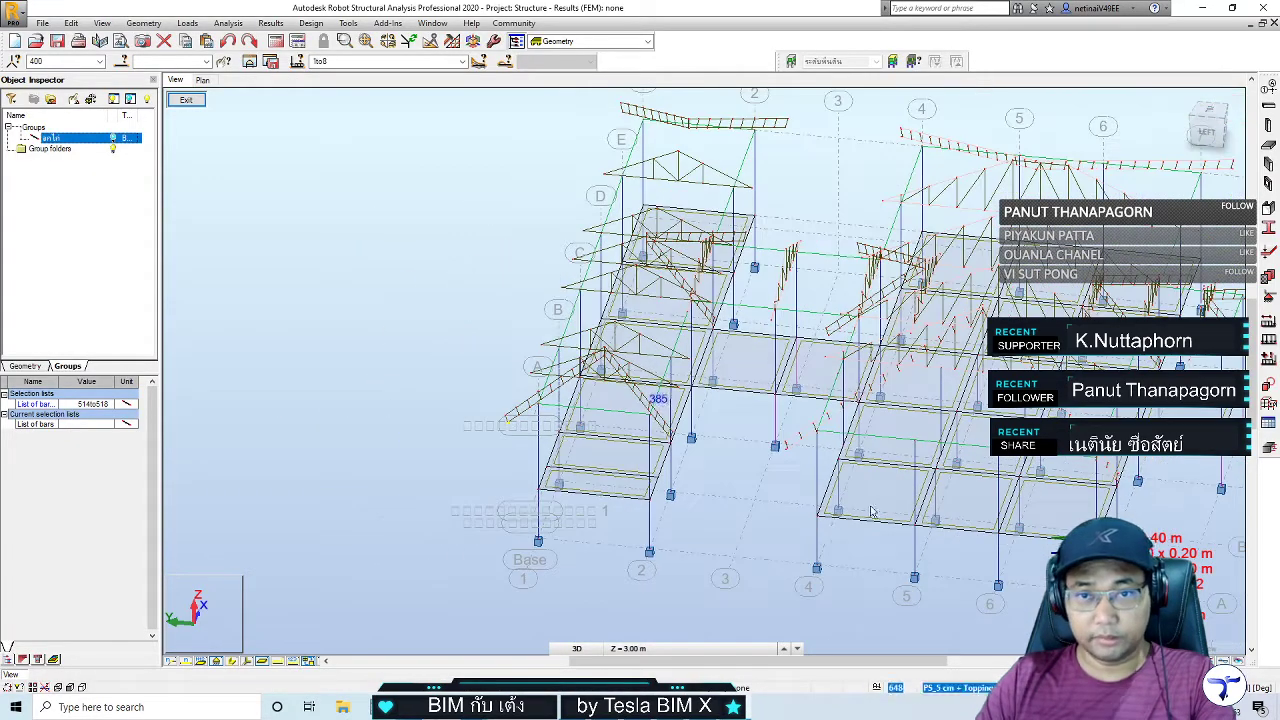
left_click(1207, 130)
middle_click_drag(930, 240, 826, 228)
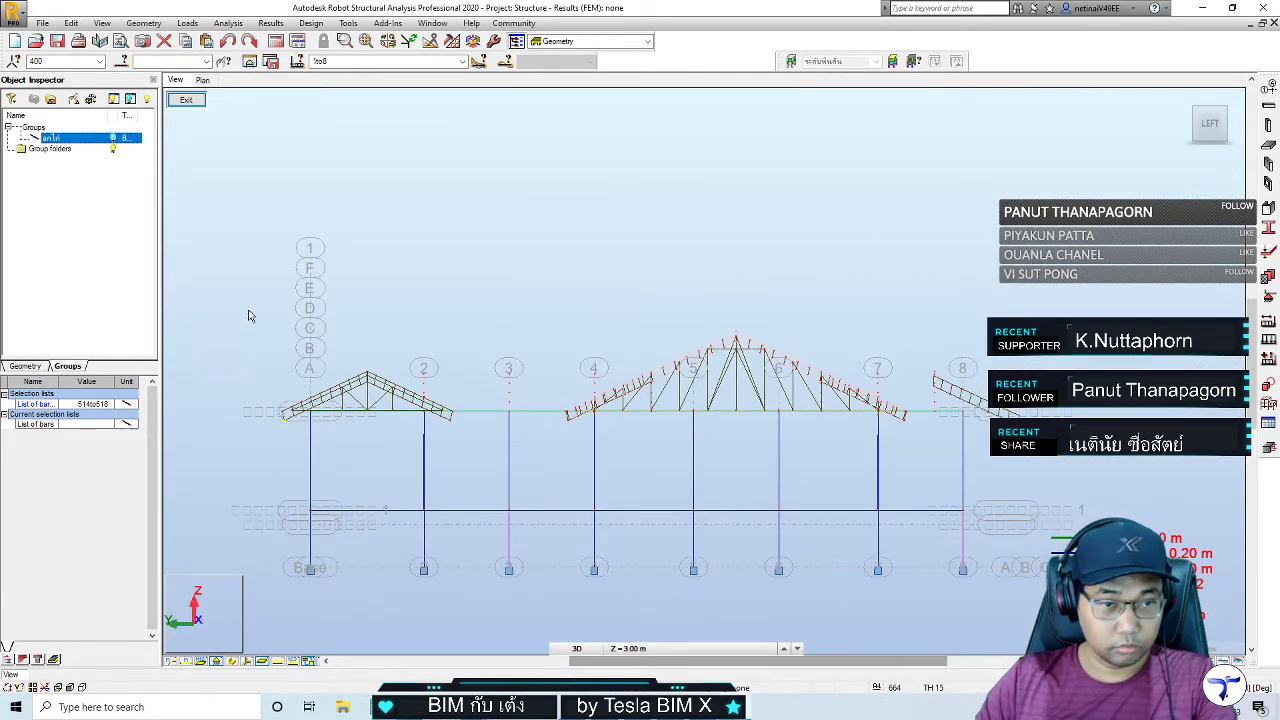
mouse_move(416, 405)
left_mouse_down()
mouse_move(1060, 432)
mouse_move(1066, 419)
mouse_move(1050, 428)
left_mouse_up()
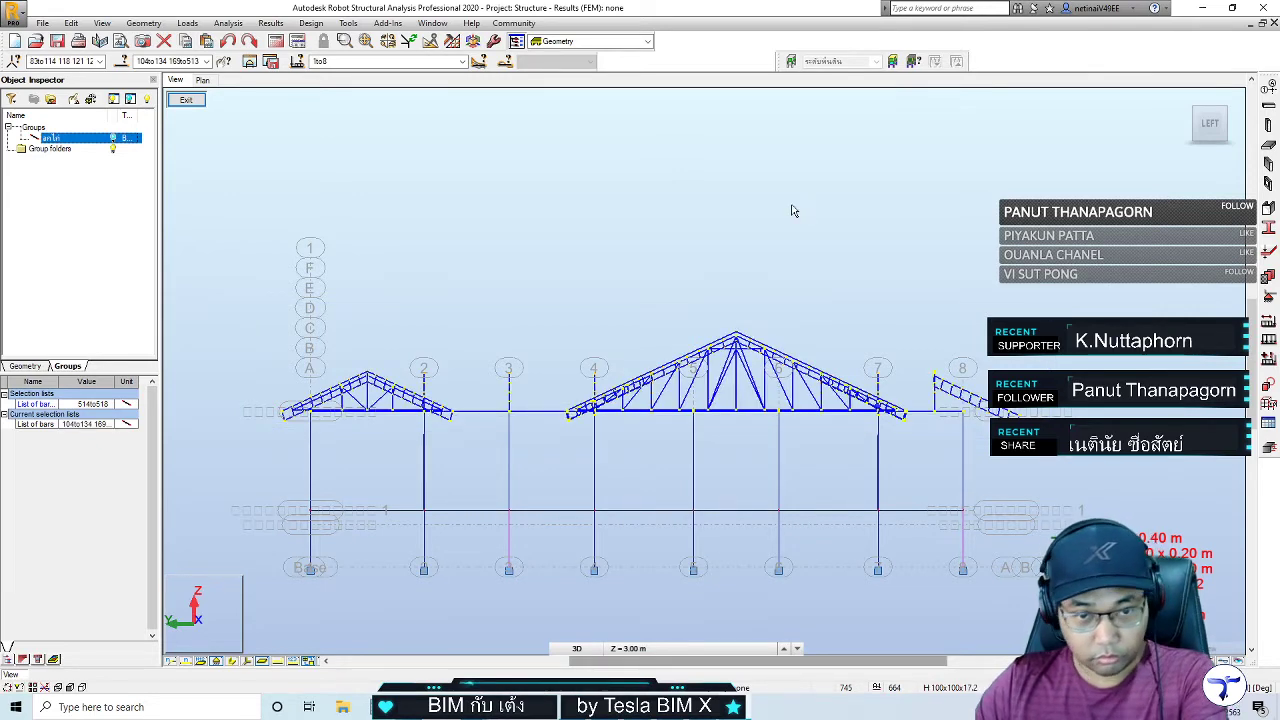
left_click(563, 392)
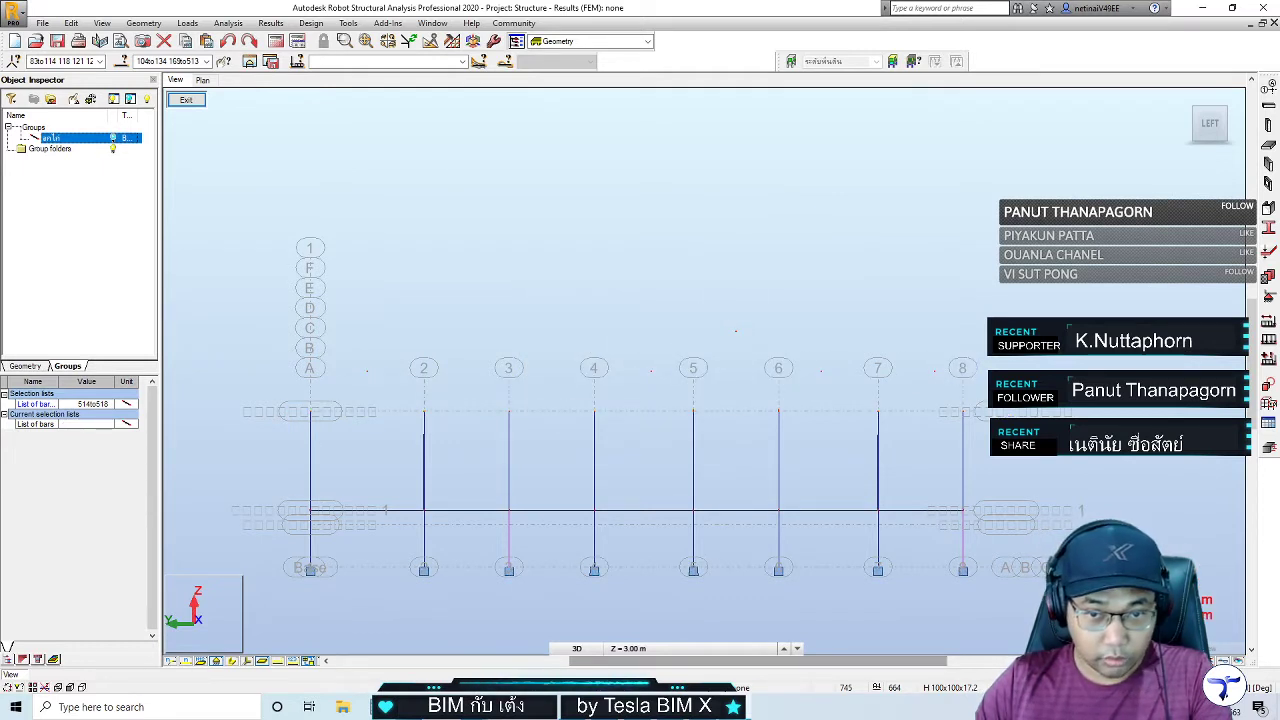
left_click(296, 234)
left_click(40, 362)
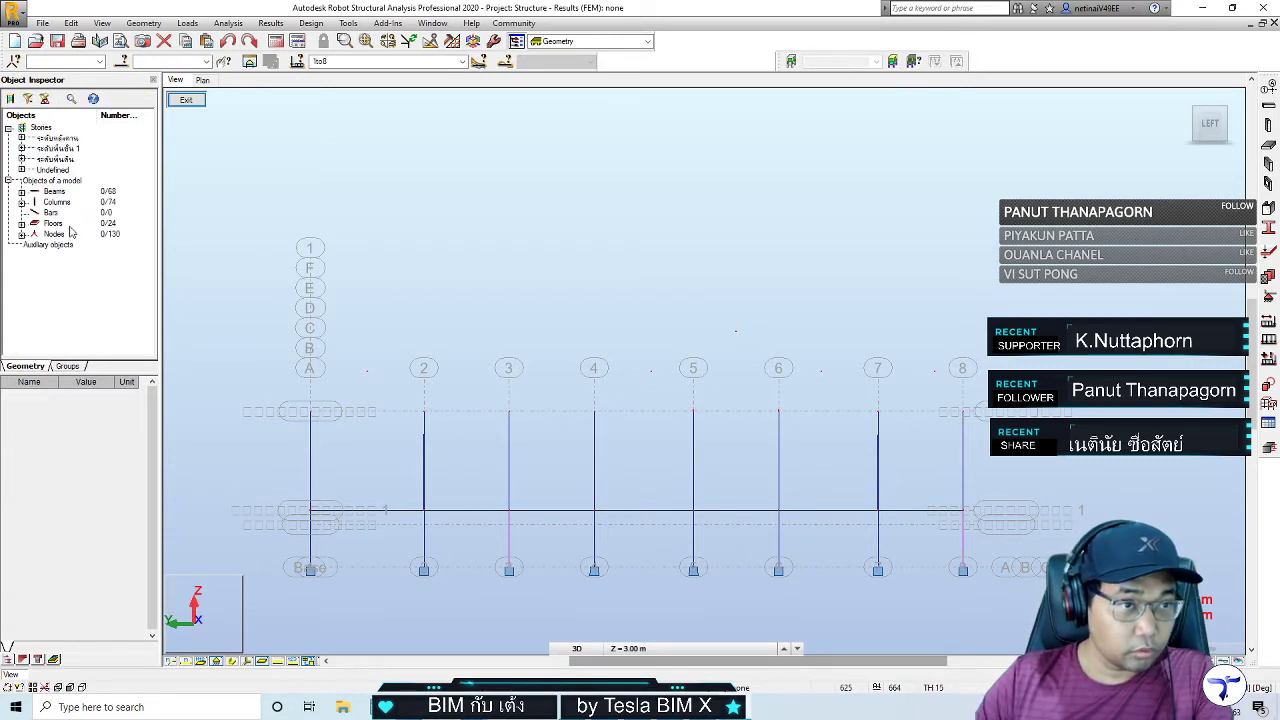
right_click(57, 233)
left_click(78, 241)
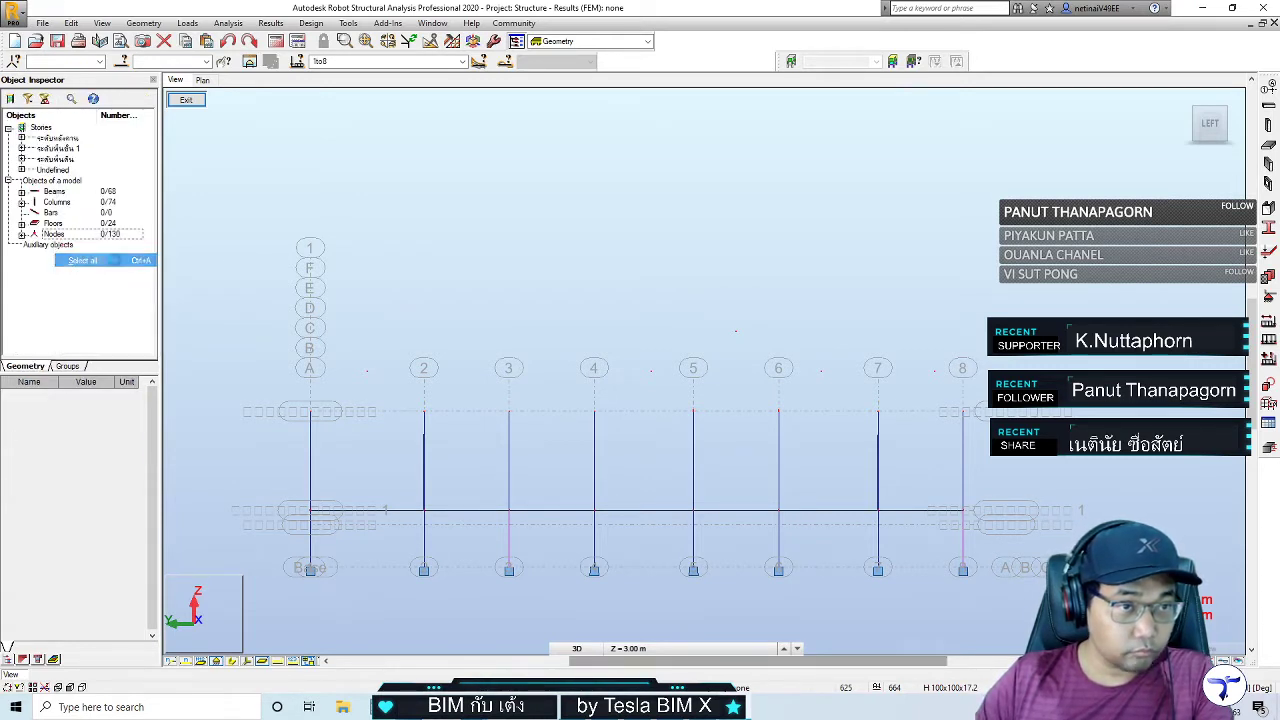
key("Delete")
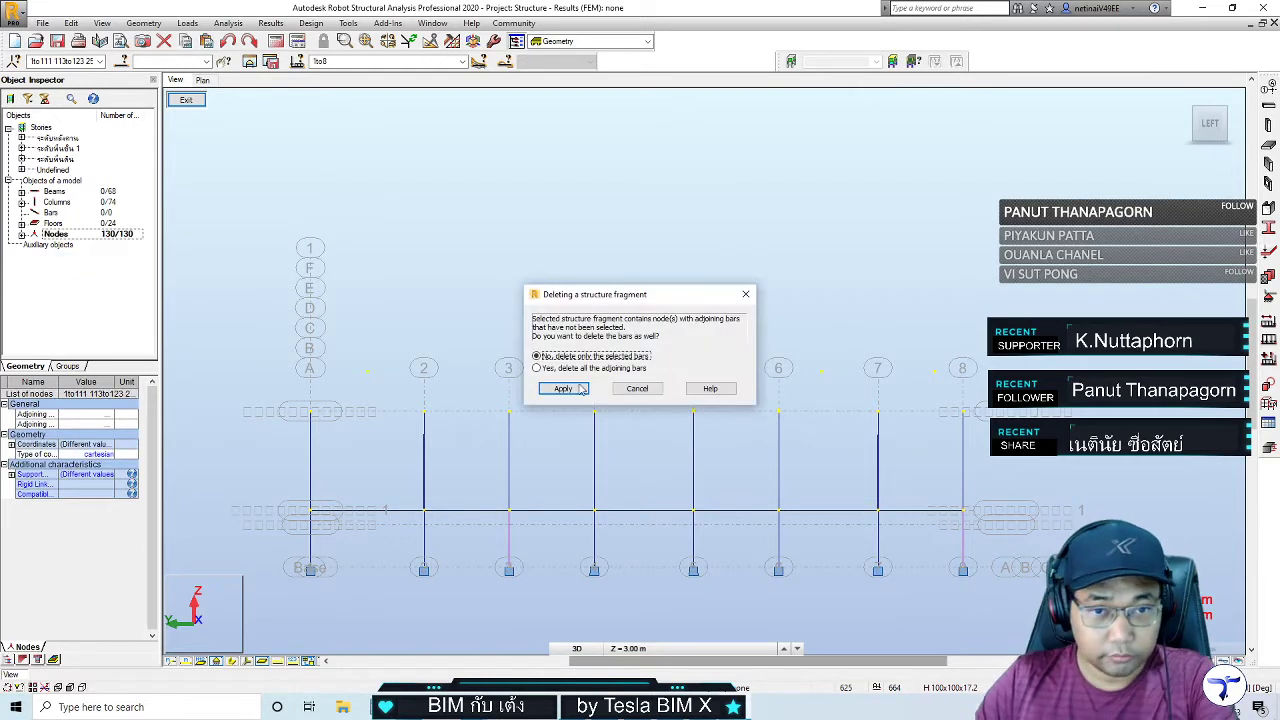
left_click(566, 388)
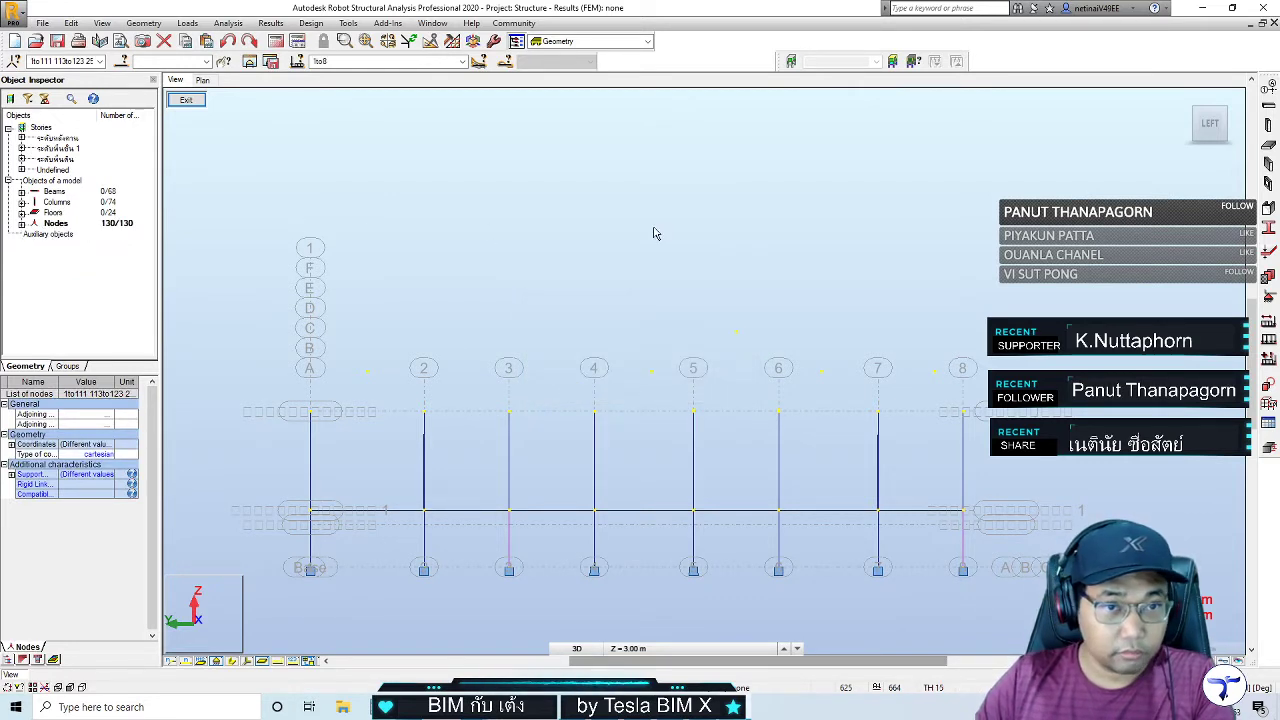
left_click(364, 372)
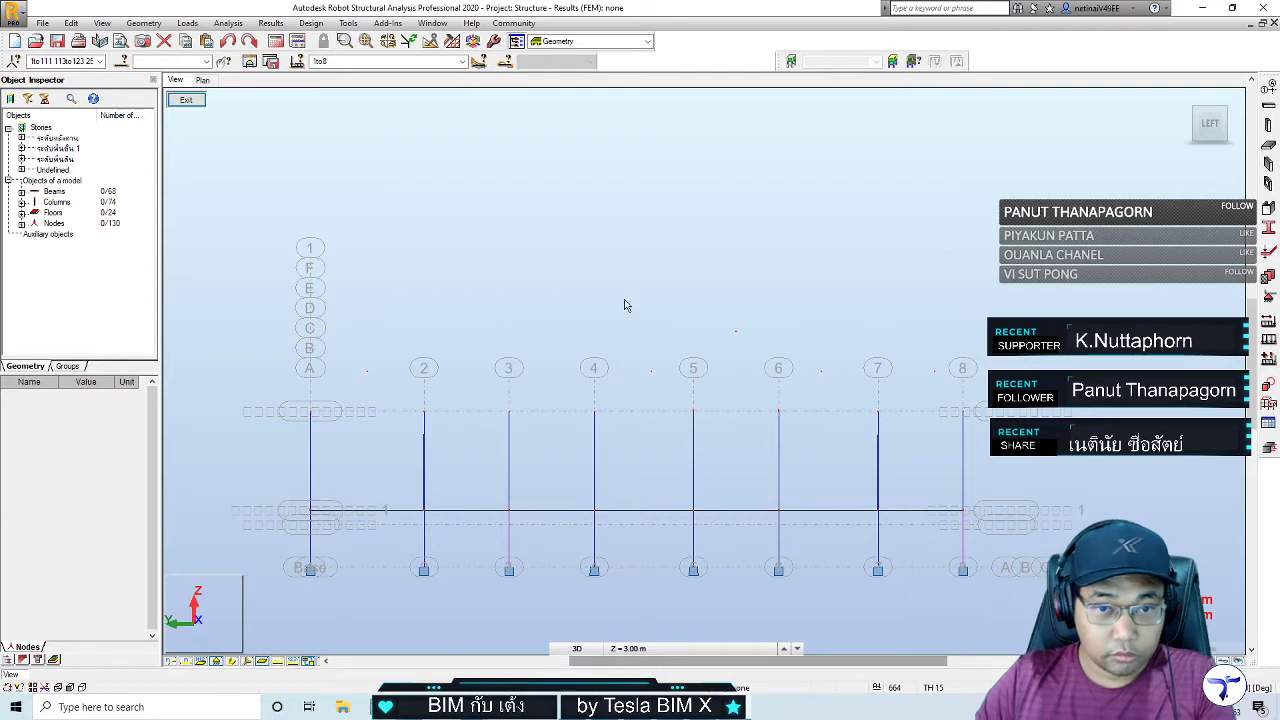
mouse_move(625, 305)
middle_mouse_down("shift")
mouse_move(720, 297)
mouse_move(686, 306)
mouse_move(646, 274)
mouse_move(686, 286)
mouse_move(574, 337)
middle_mouse_up("shift")
scroll(700, 370, "up", 3)
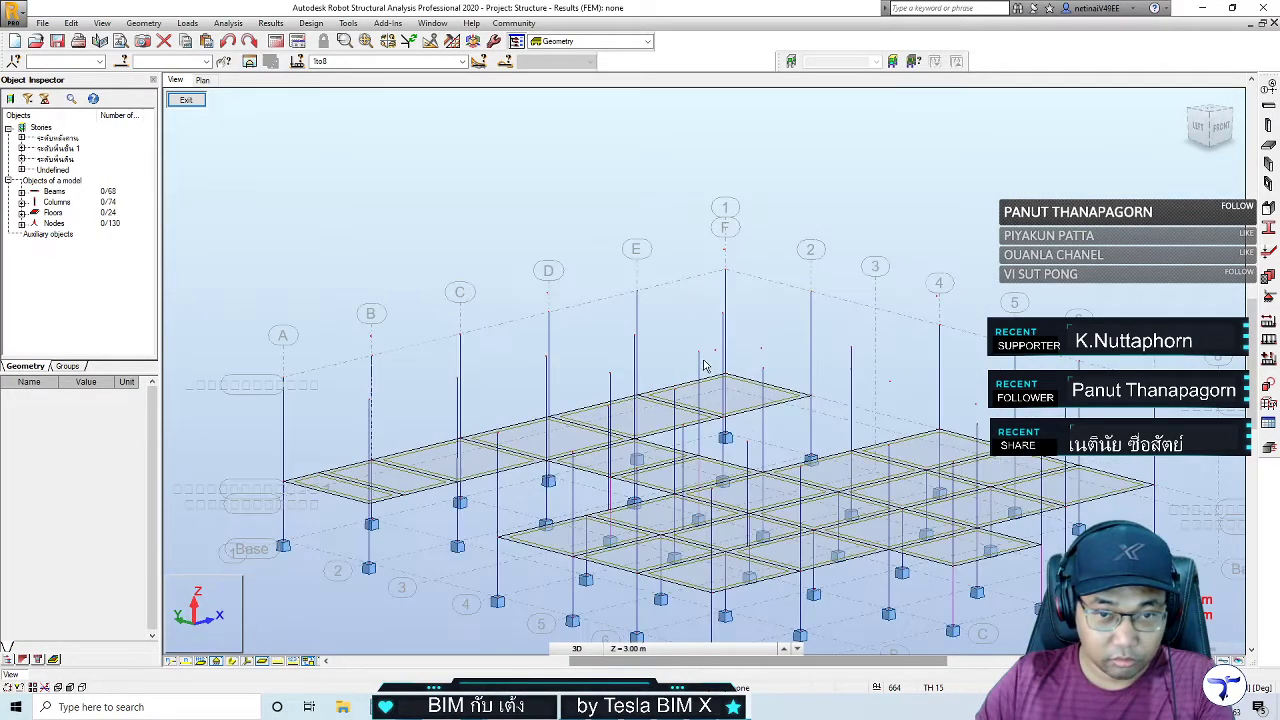
scroll(700, 370, "up", 2)
scroll(463, 392, "down", 1)
scroll(463, 392, "up", 1)
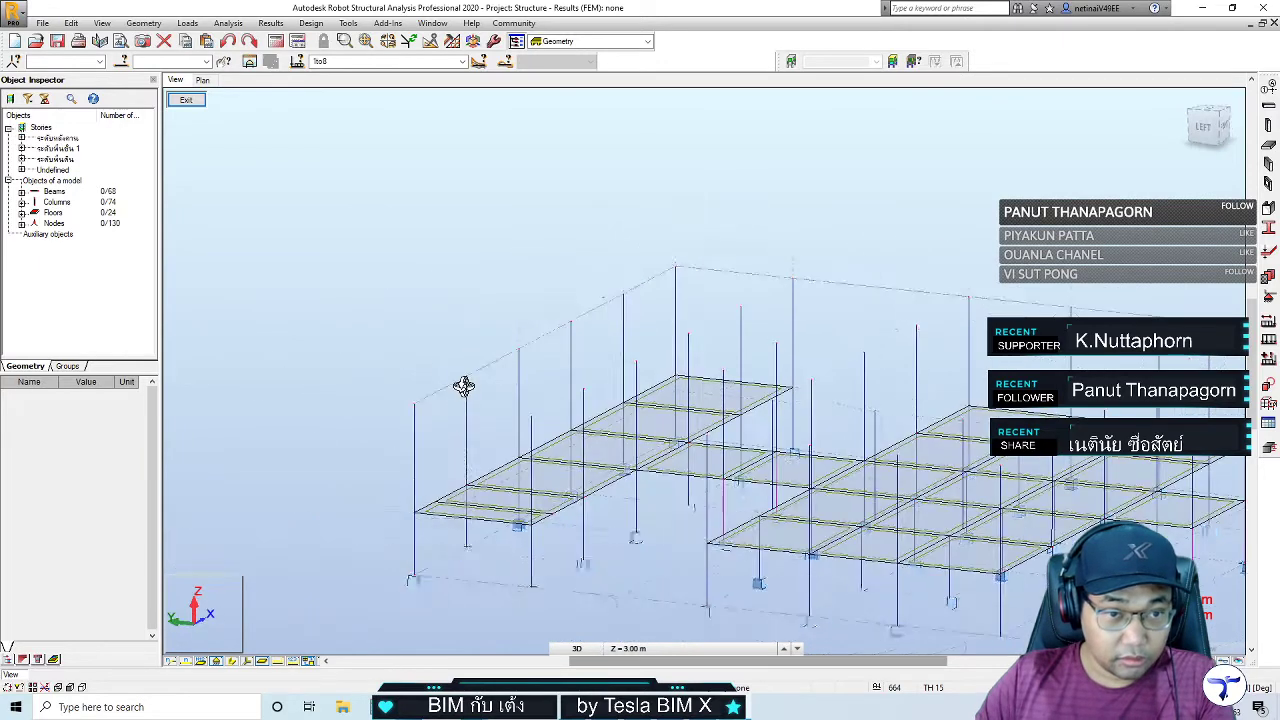
middle_click_drag(734, 366, 555, 315, "shift")
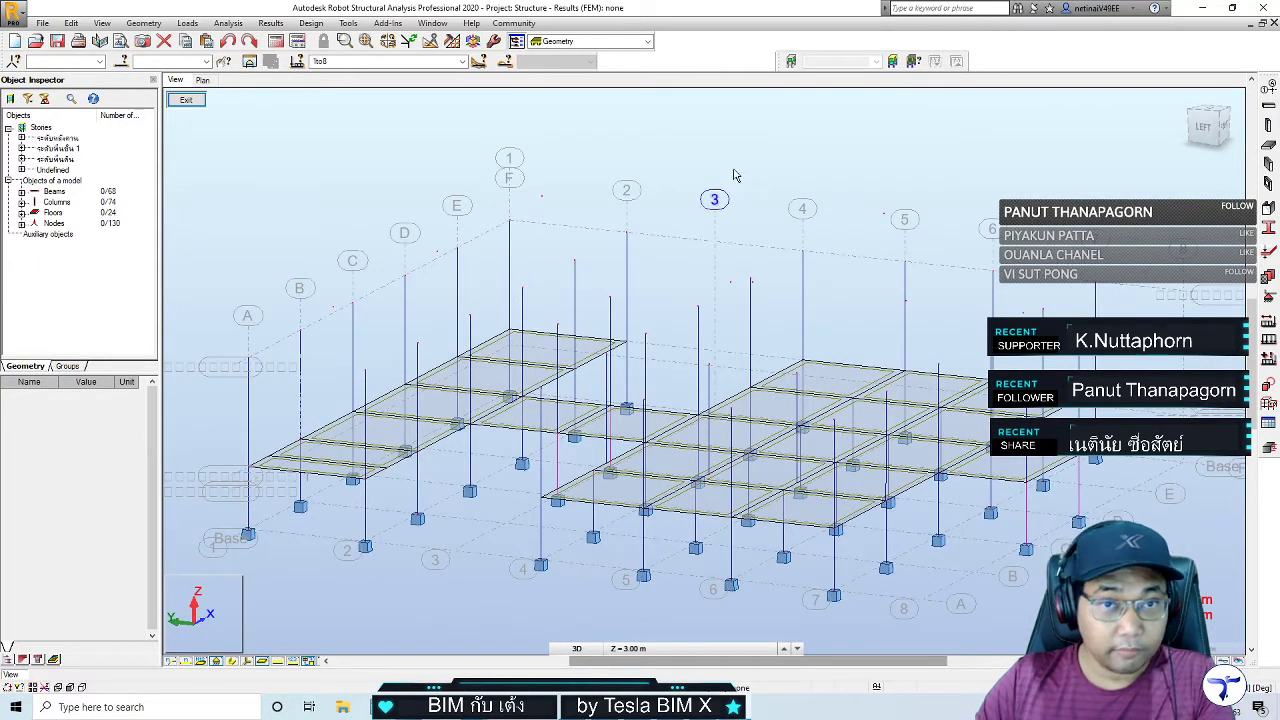
Save the project to the Desktop under the name 'Roof'
left_click(42, 22)
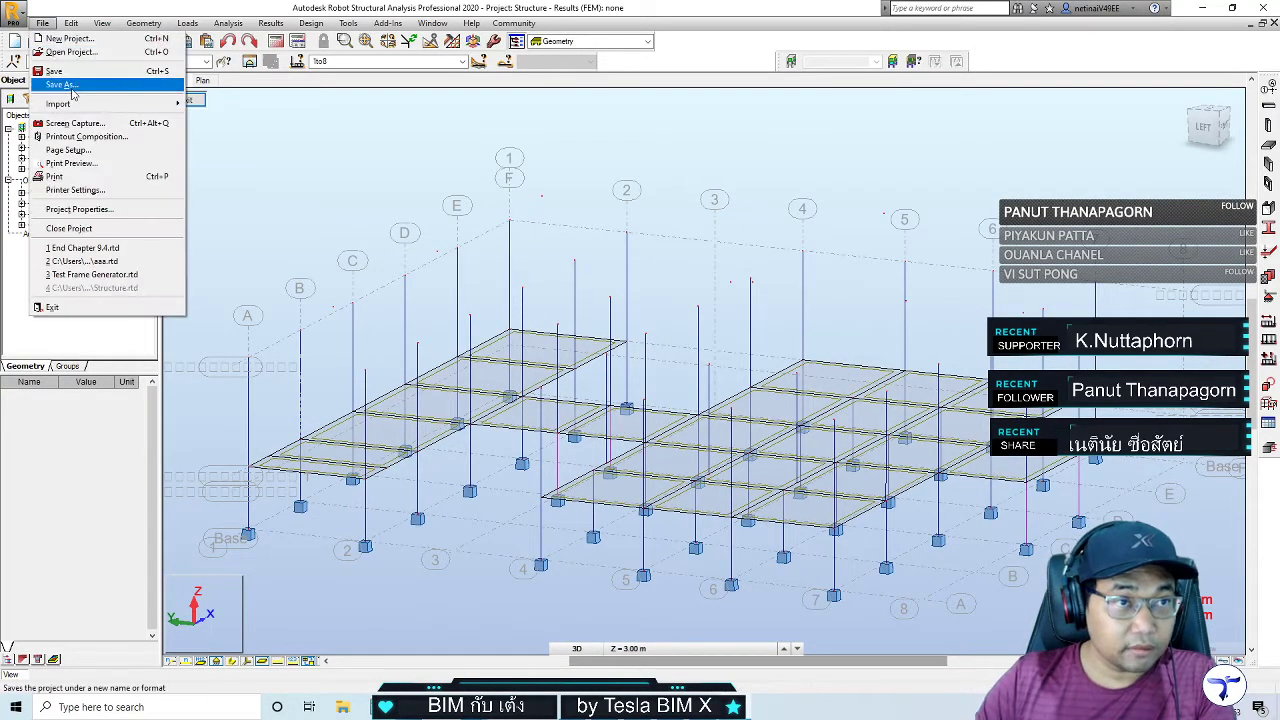
key("Escape")
key("ctrl+s")
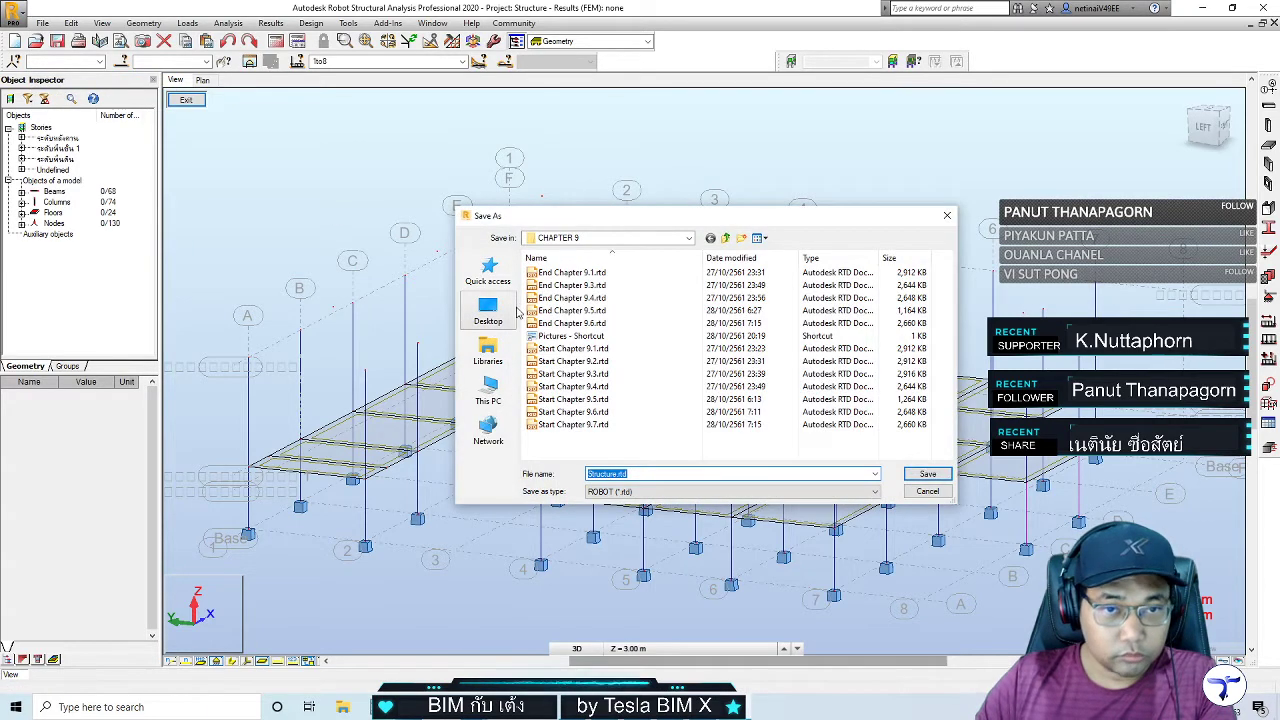
left_click(488, 310)
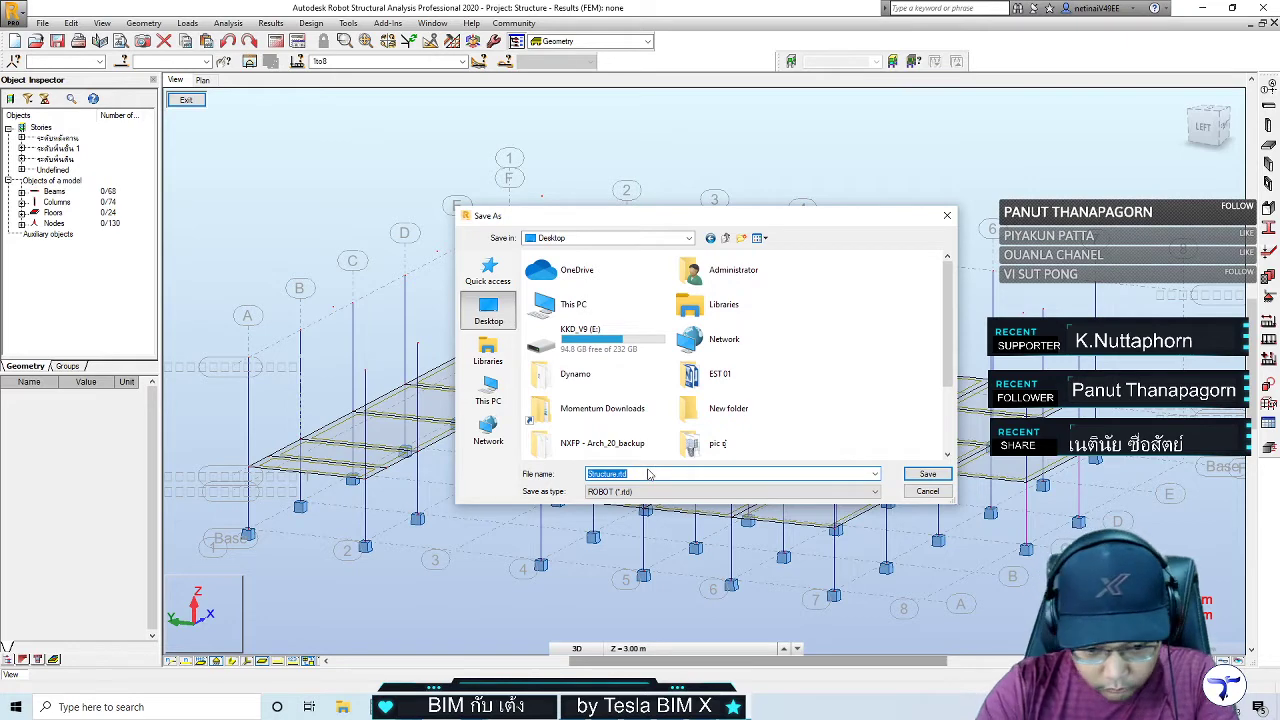
type("Roof")
key("Return")
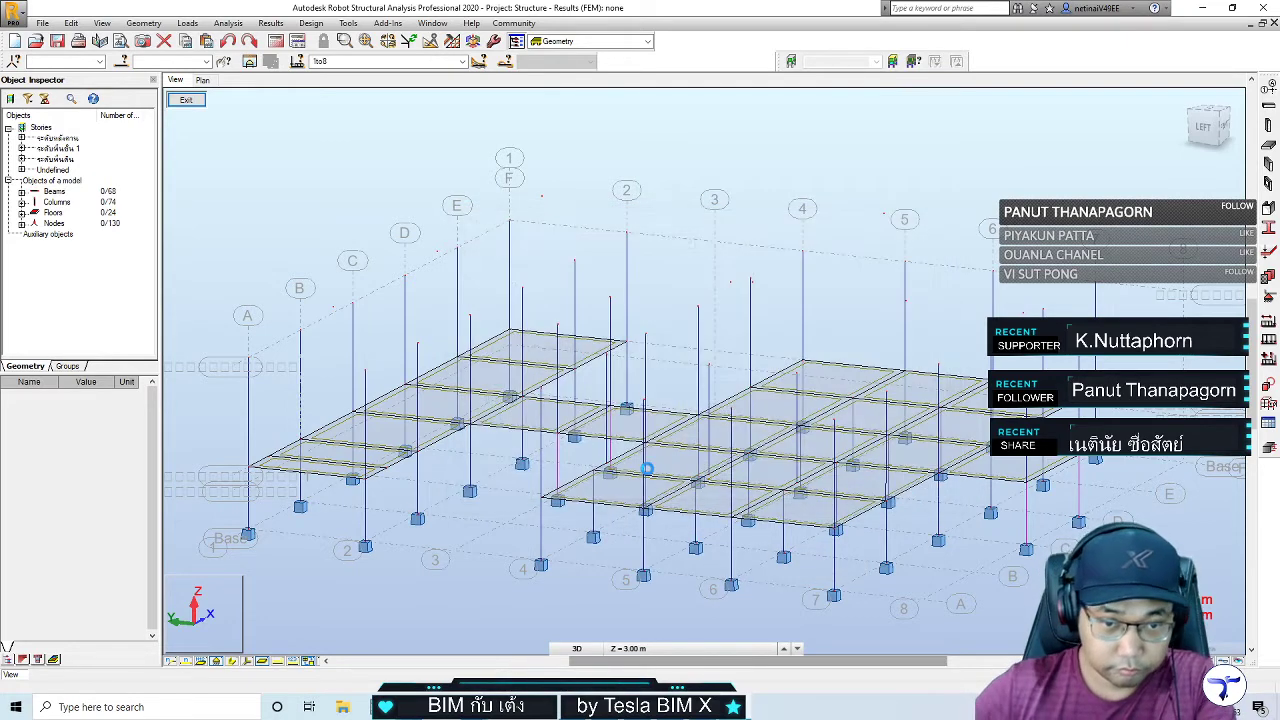
mouse_move(450, 539)
middle_mouse_down()
mouse_move(528, 523)
mouse_move(538, 541)
middle_mouse_up()
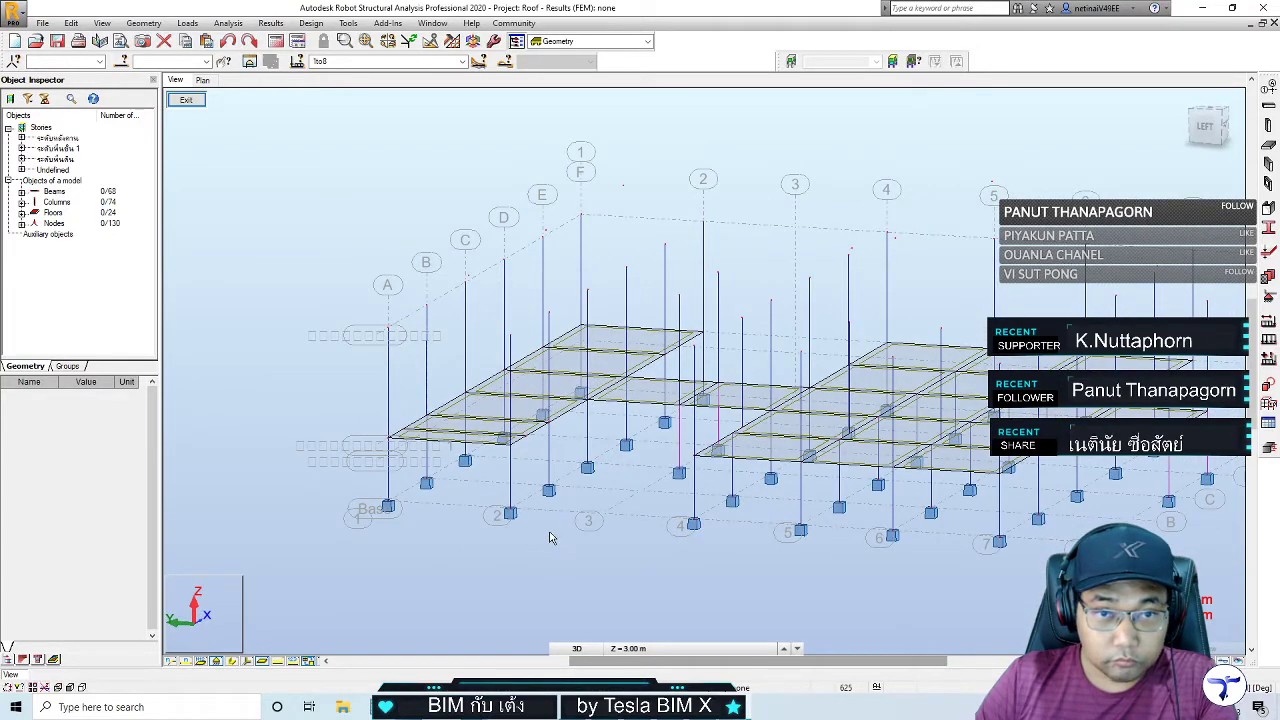
middle_click_drag(592, 533, 586, 528, "shift")
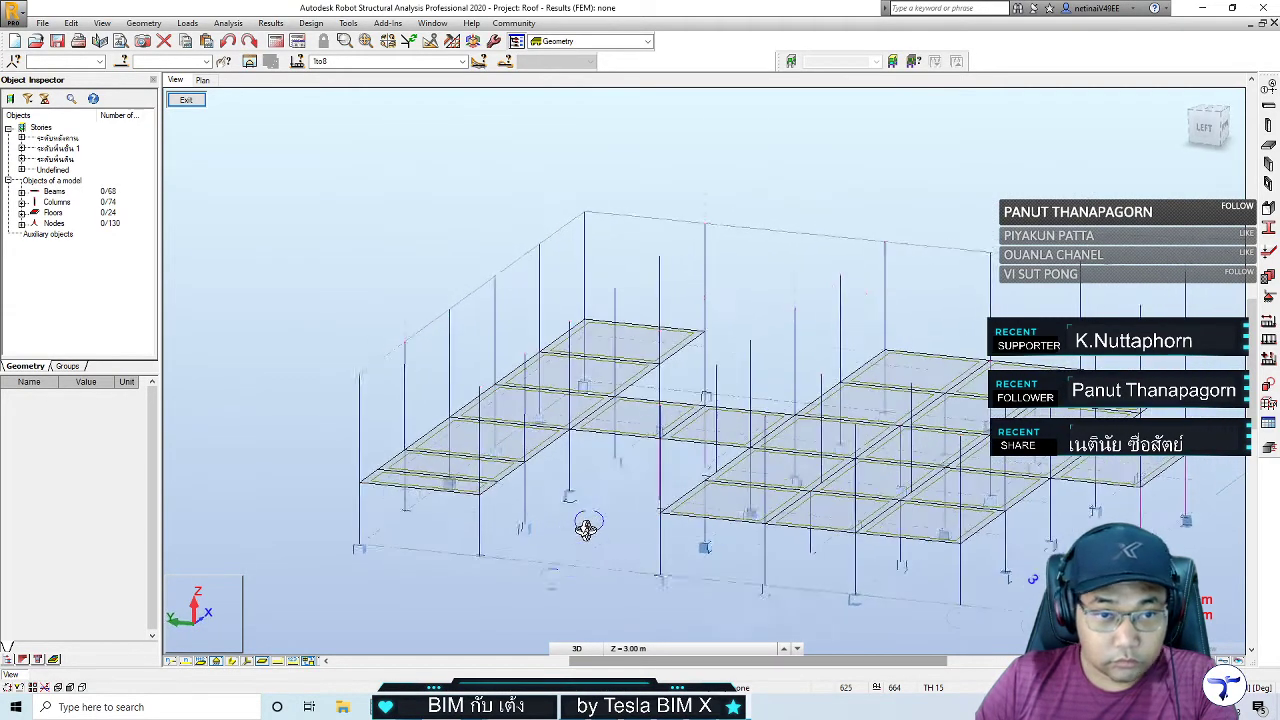
scroll(419, 432, "up", 2)
scroll(419, 432, "up", 2)
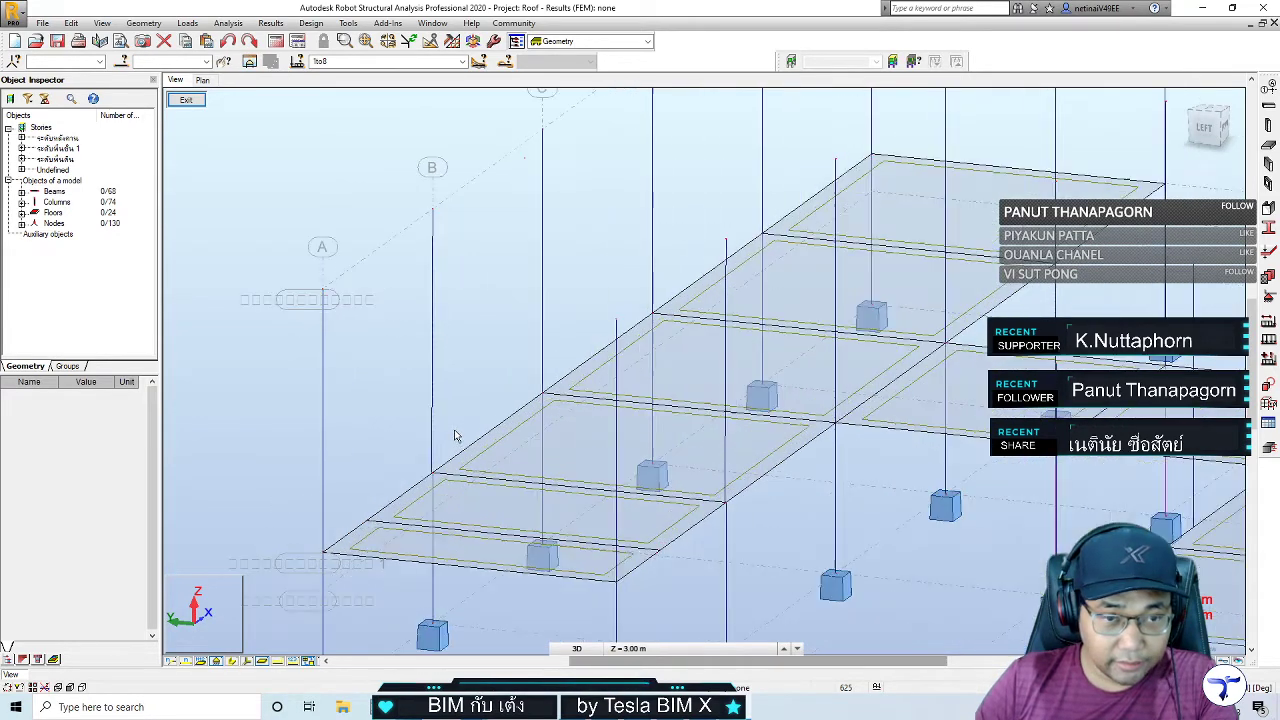
scroll(419, 432, "up", 2)
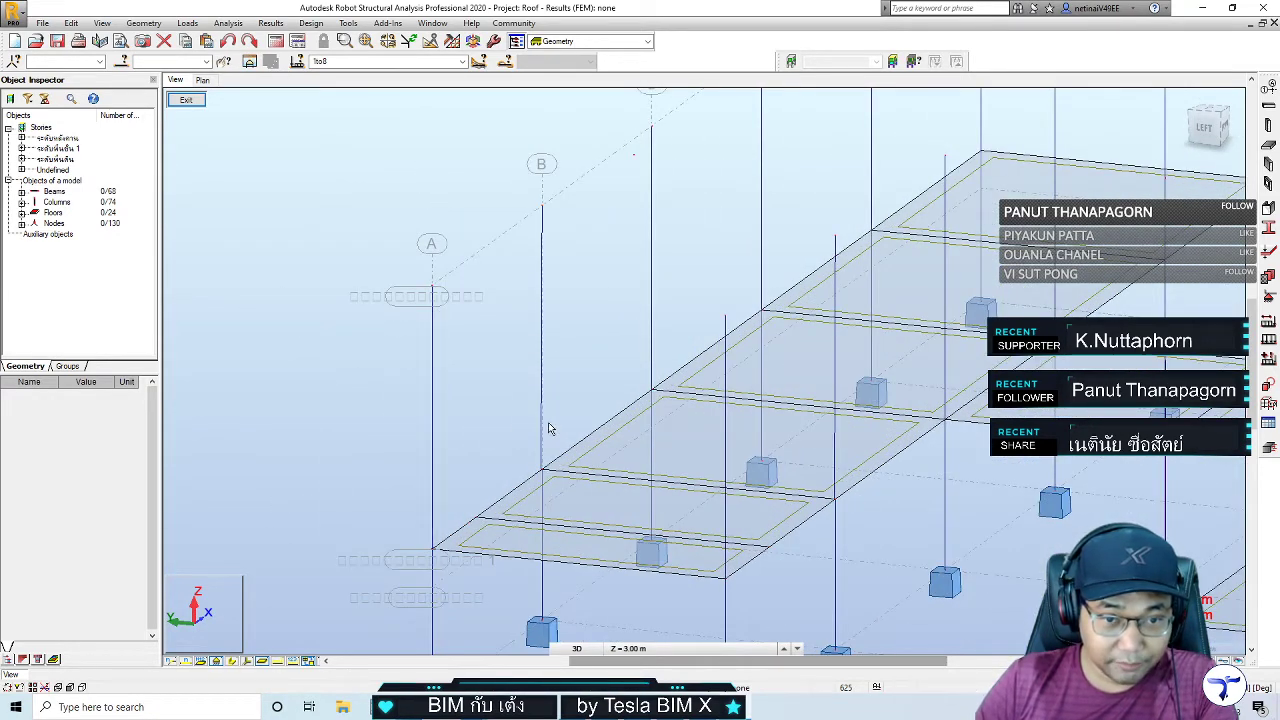
scroll(531, 416, "up", 1)
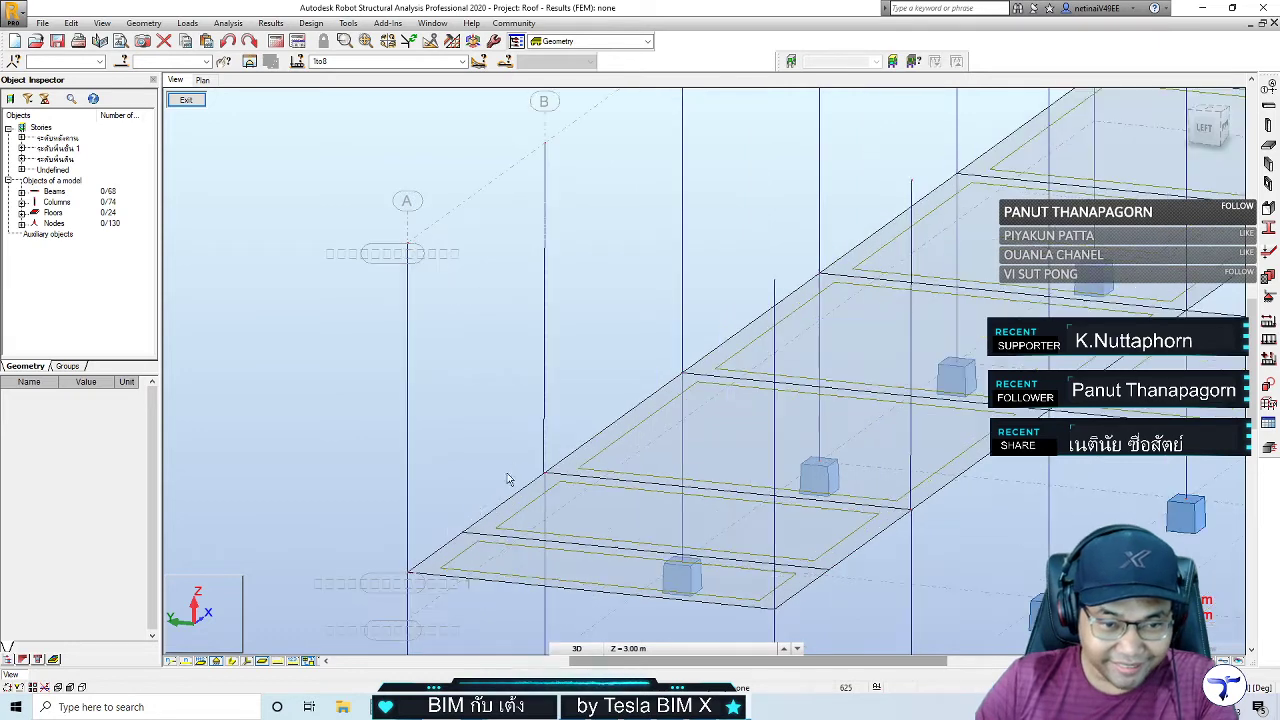
scroll(400, 575, "up", 1)
scroll(416, 578, "up", 1)
scroll(422, 580, "up", 1)
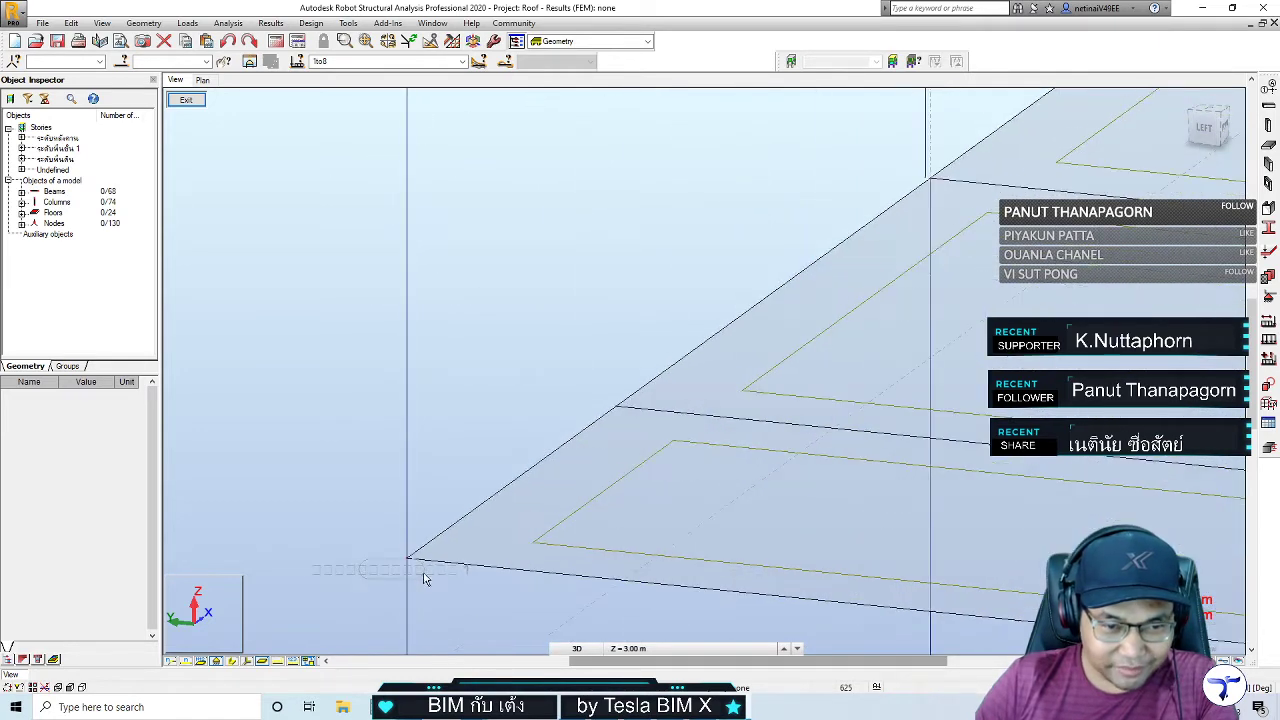
scroll(450, 530, "up", 1)
scroll(463, 510, "down", 2)
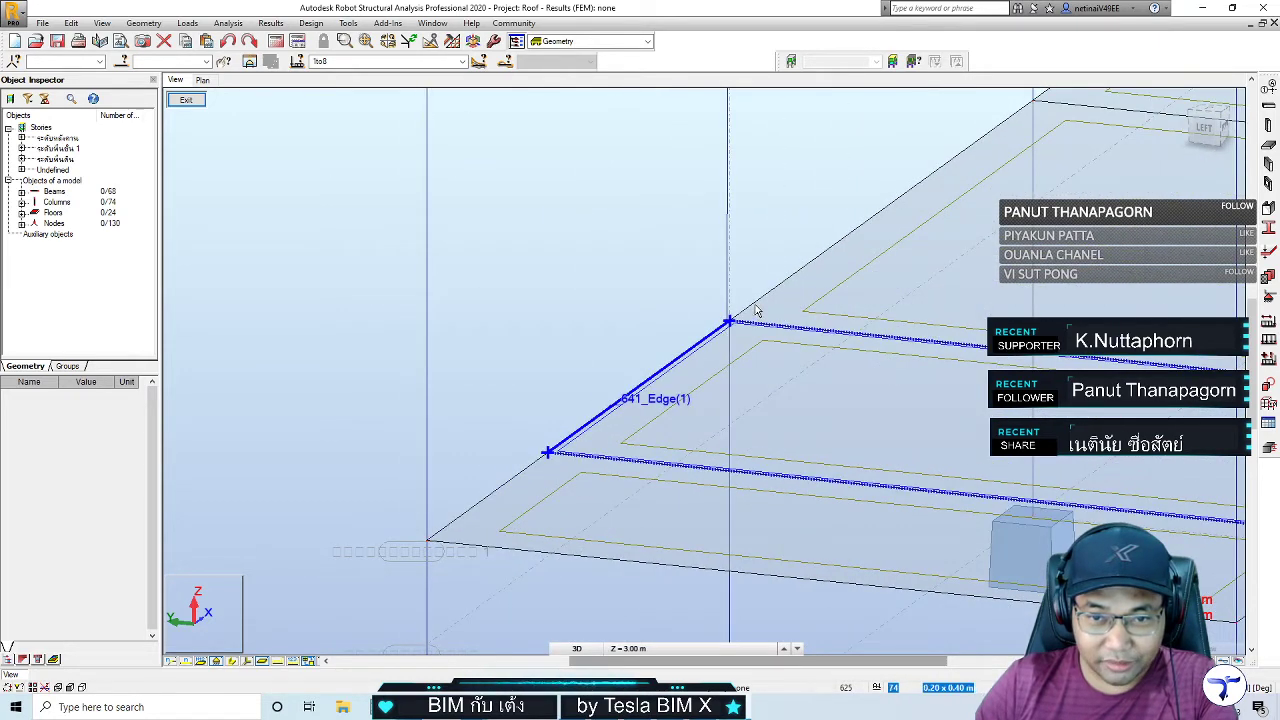
scroll(757, 311, "up", 2)
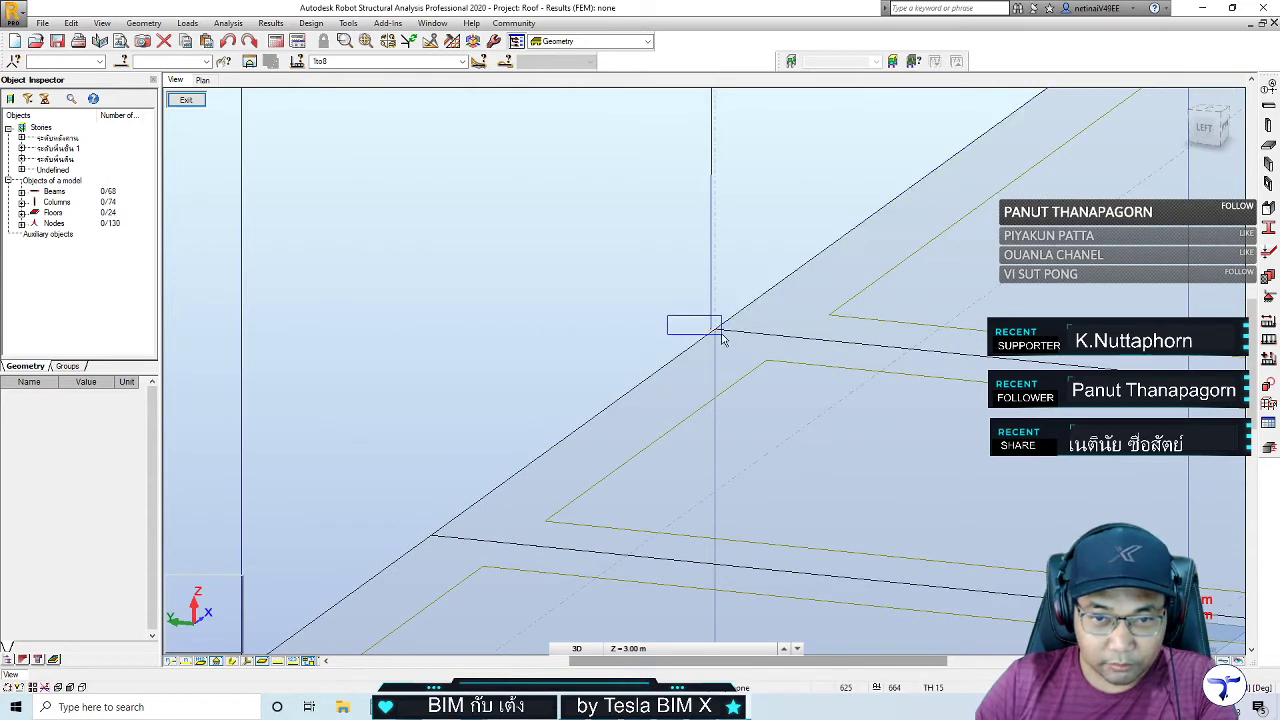
scroll(719, 327, "up", 3)
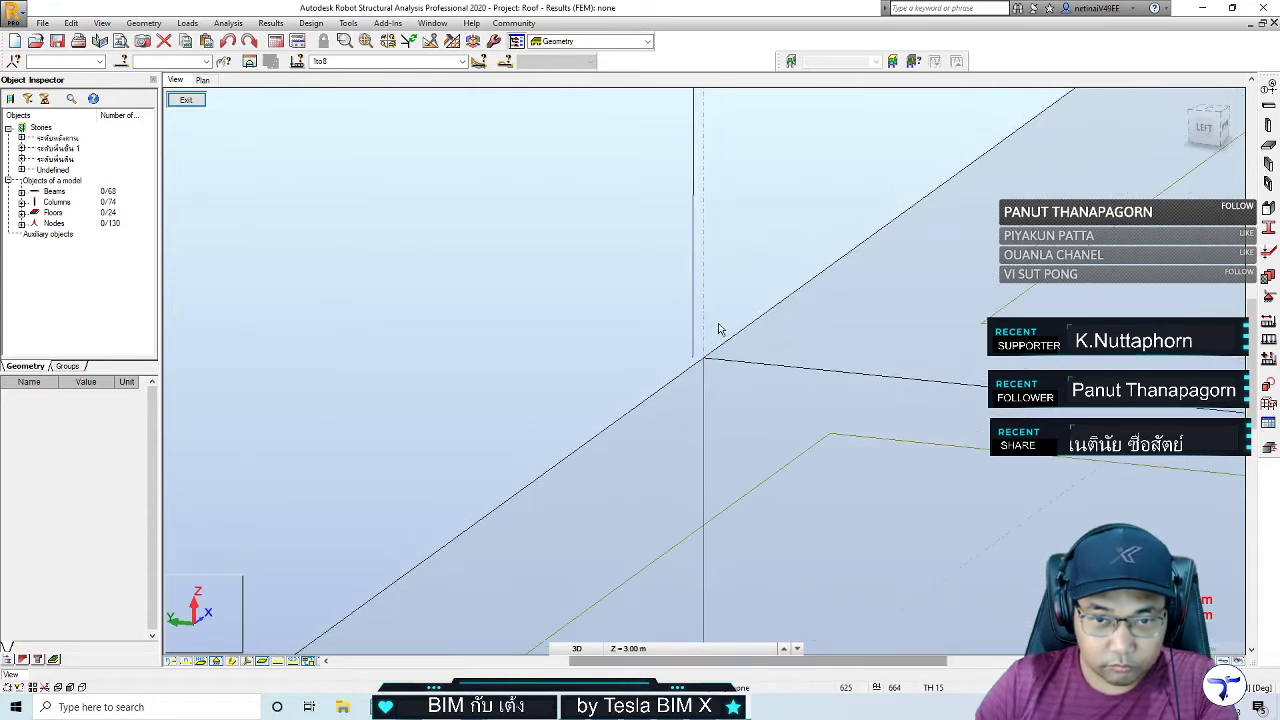
left_click(714, 415)
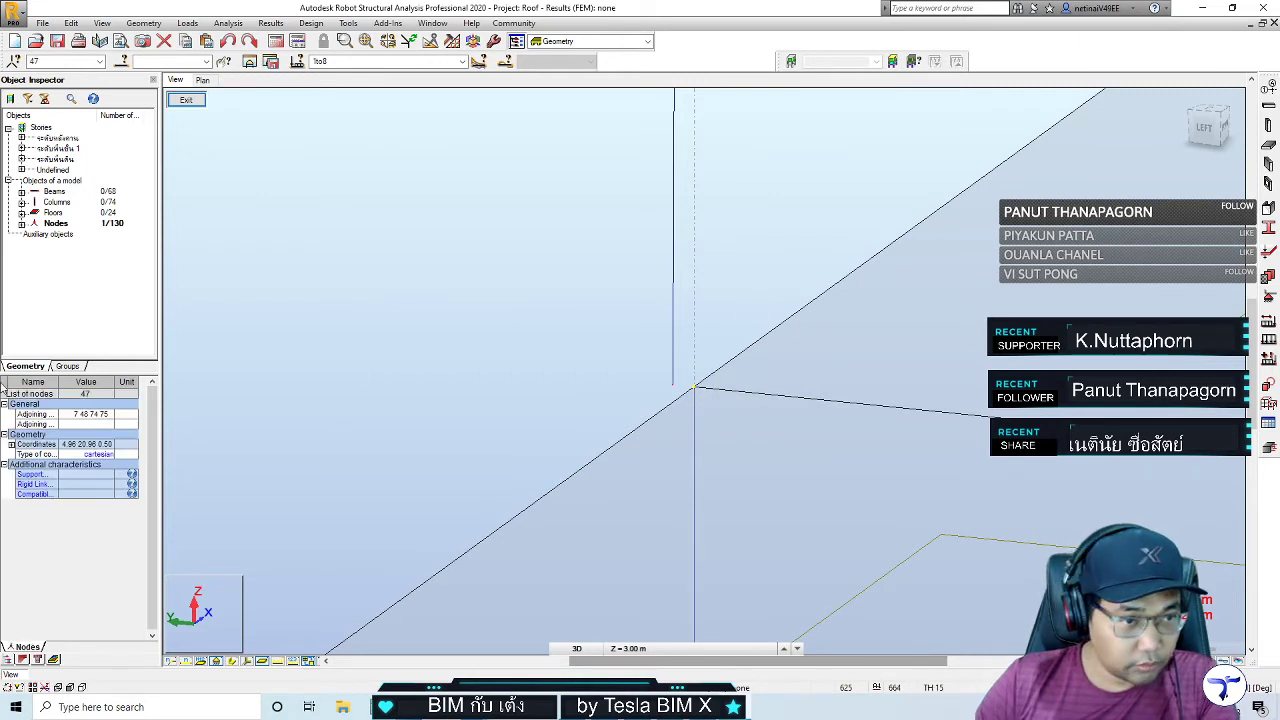
left_click(11, 444)
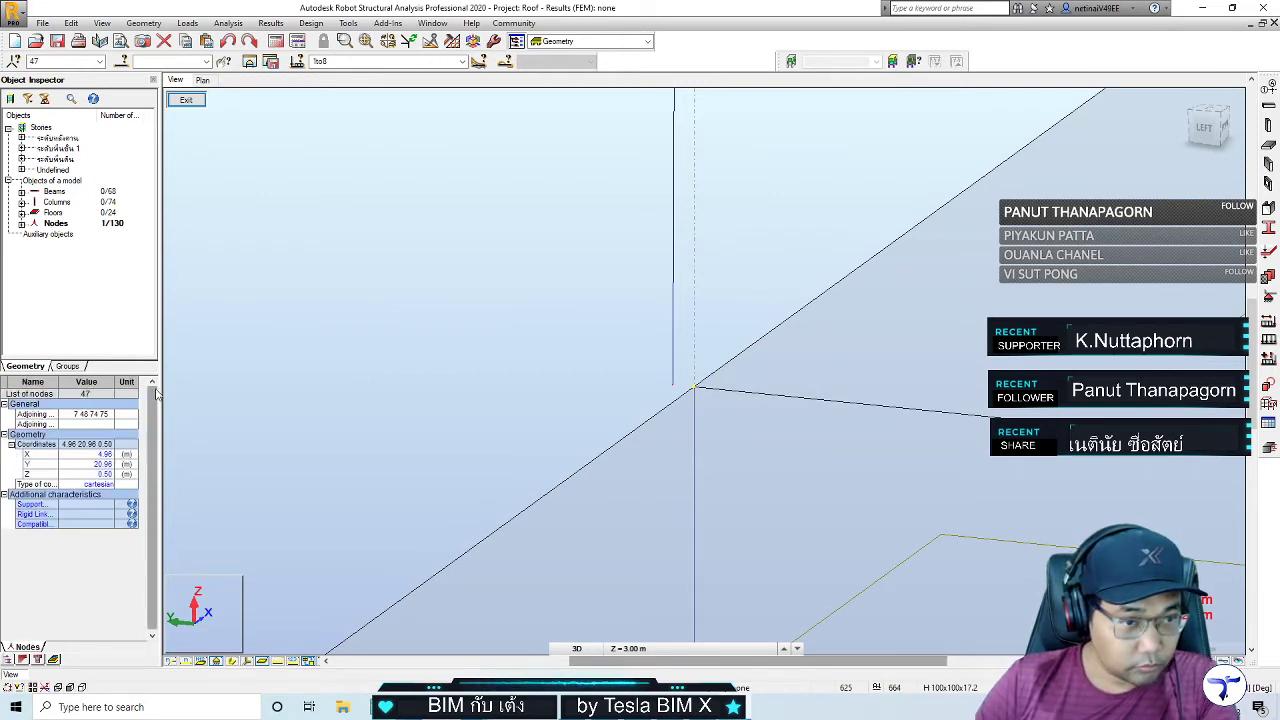
left_click(88, 455)
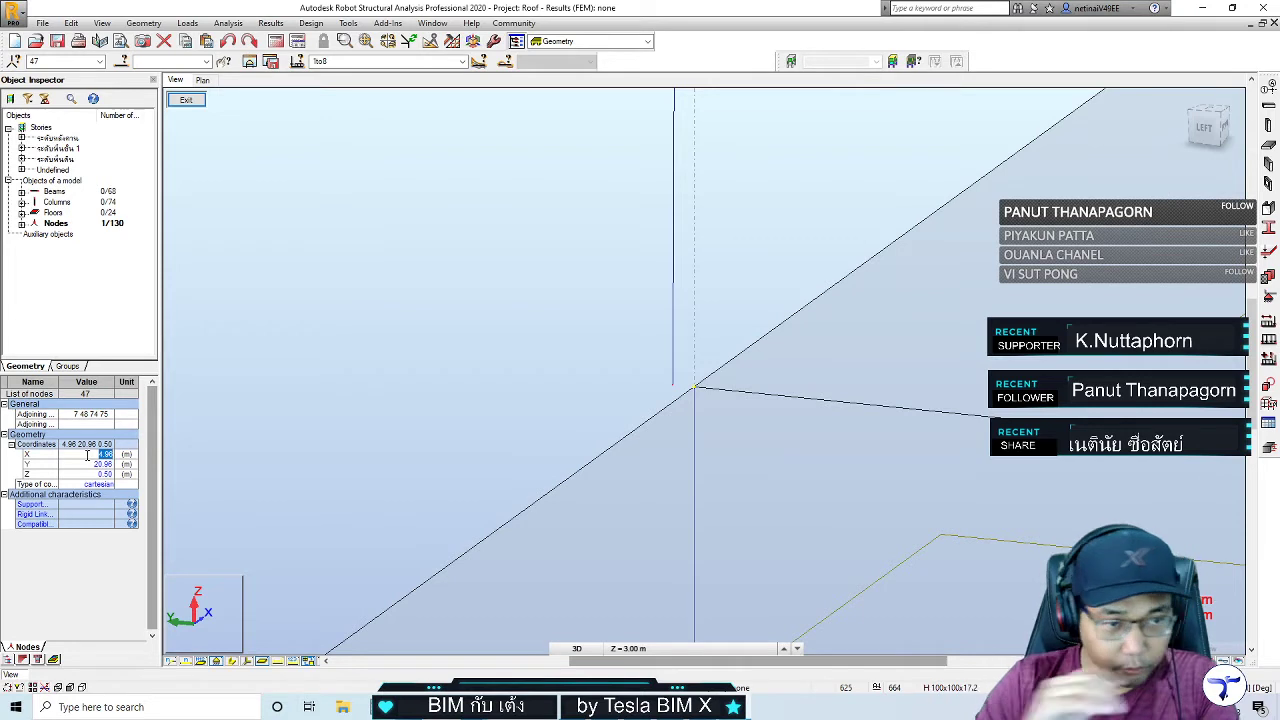
type("5")
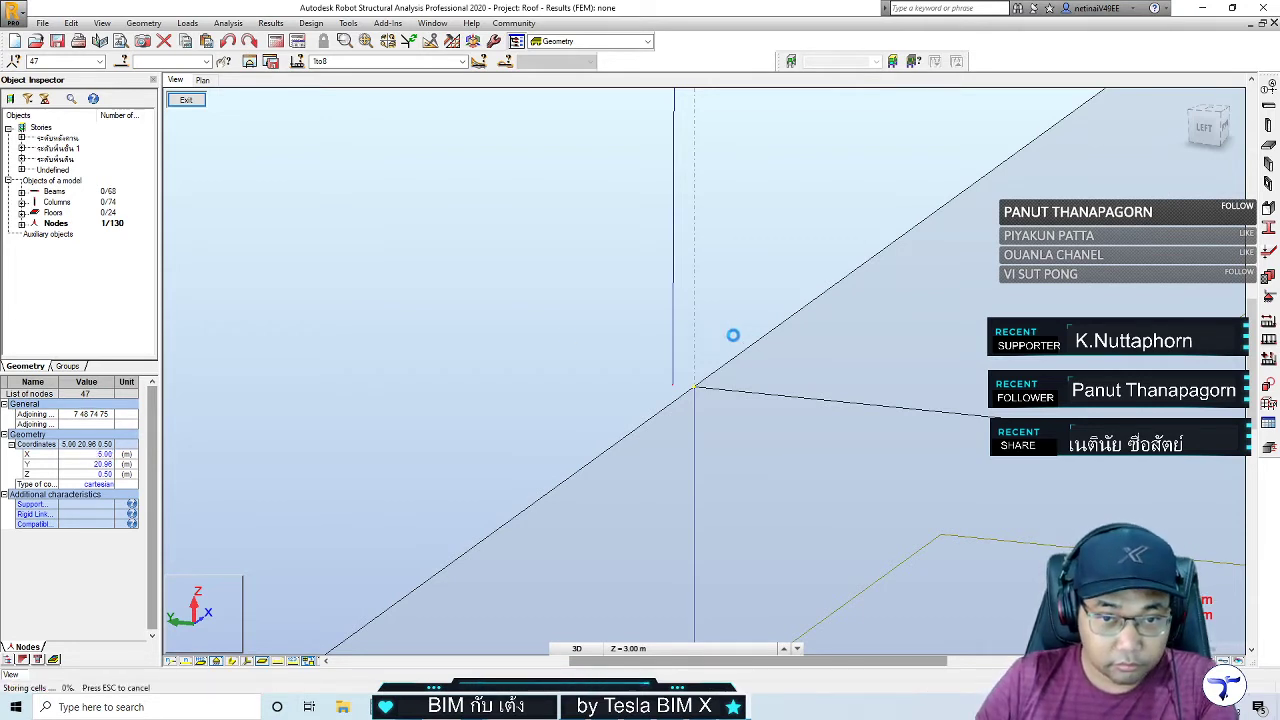
key("Return")
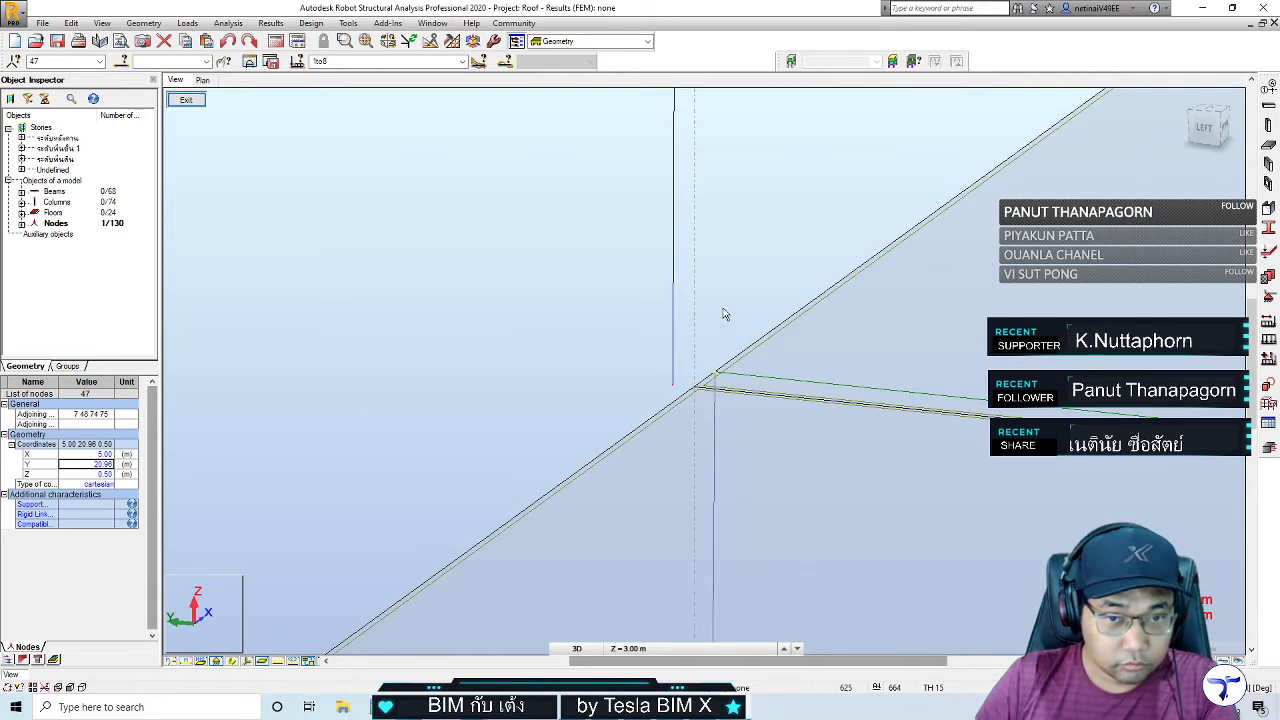
left_click(725, 314)
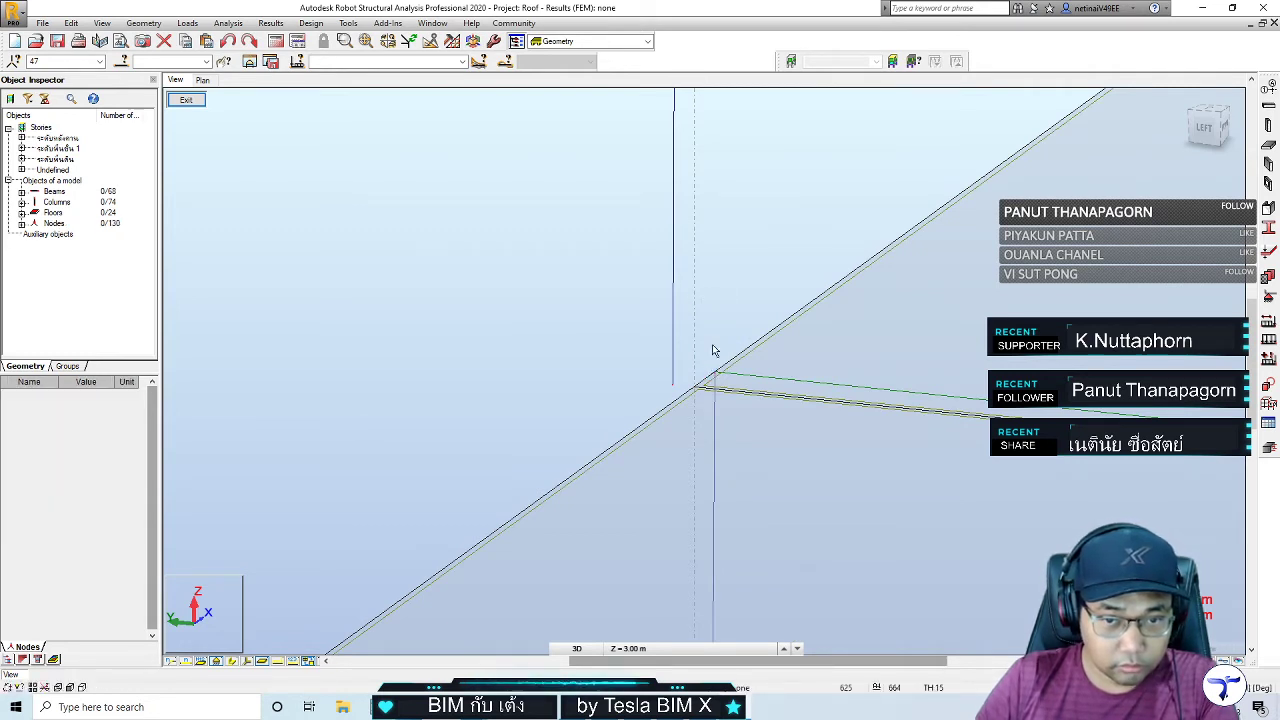
key("ctrl+z")
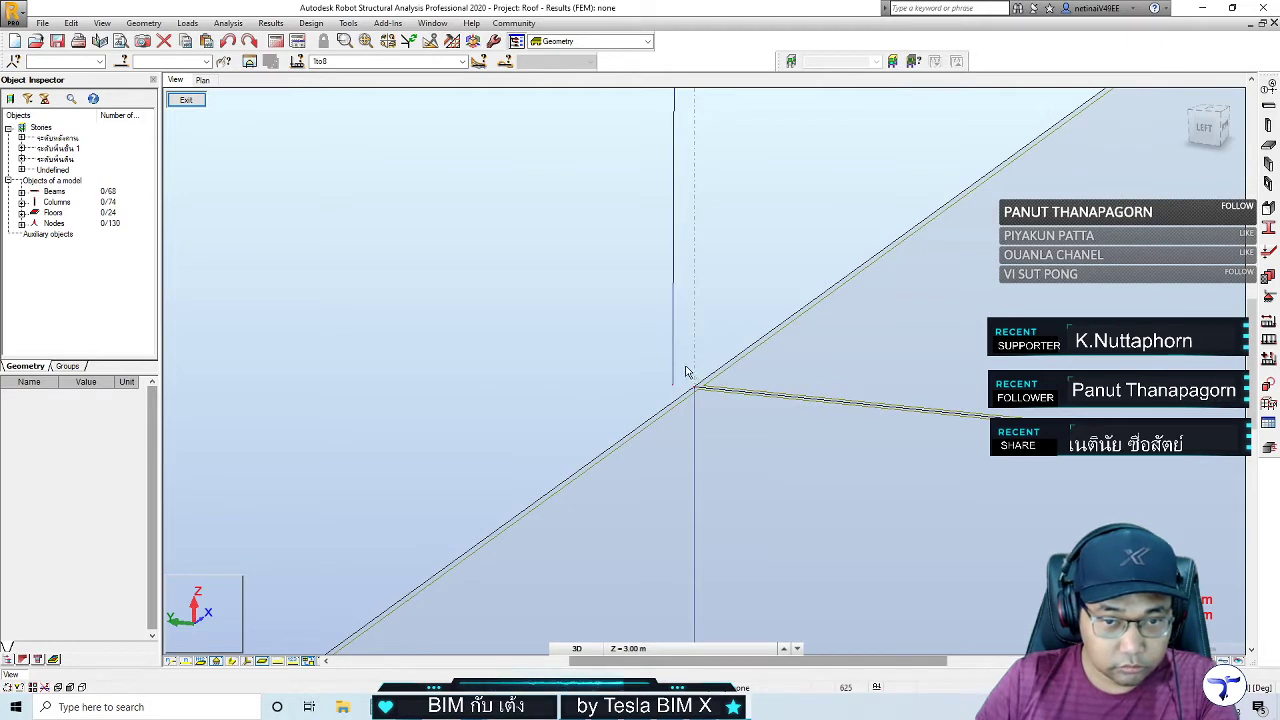
left_click(692, 384)
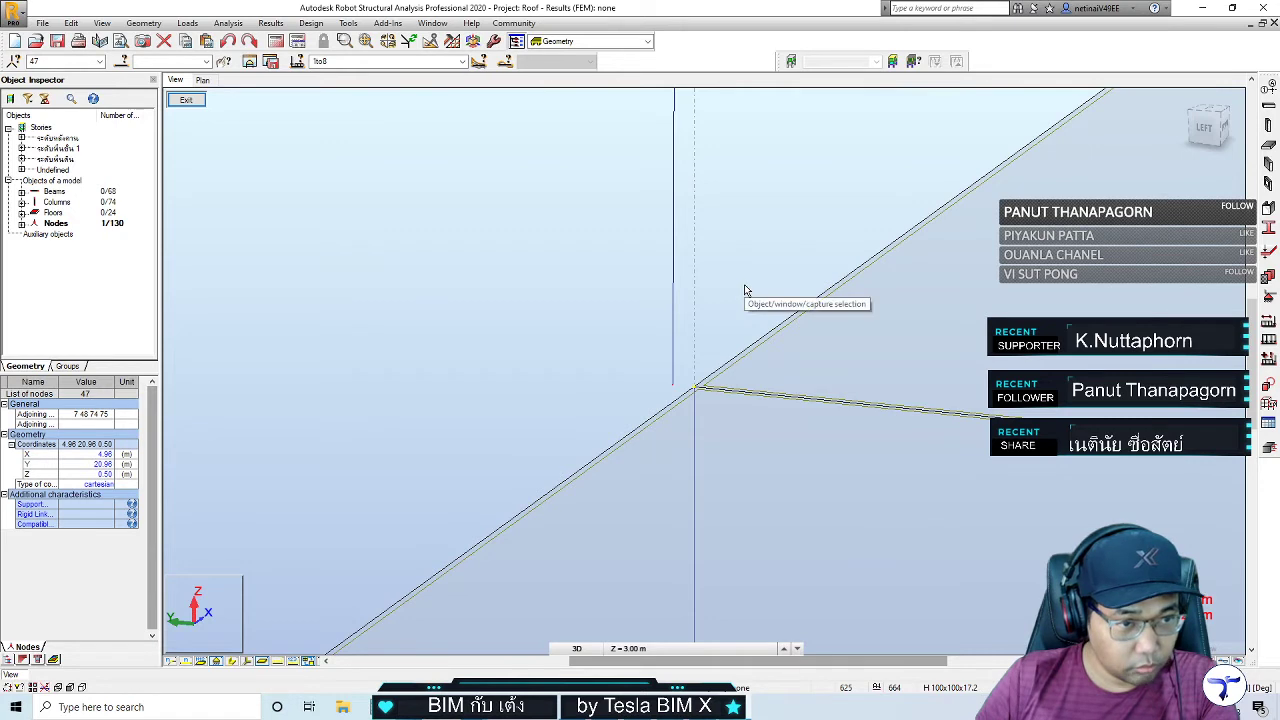
Select node 115, then select column 136 (nodes 115 to 105) to show its properties
key("Escape")
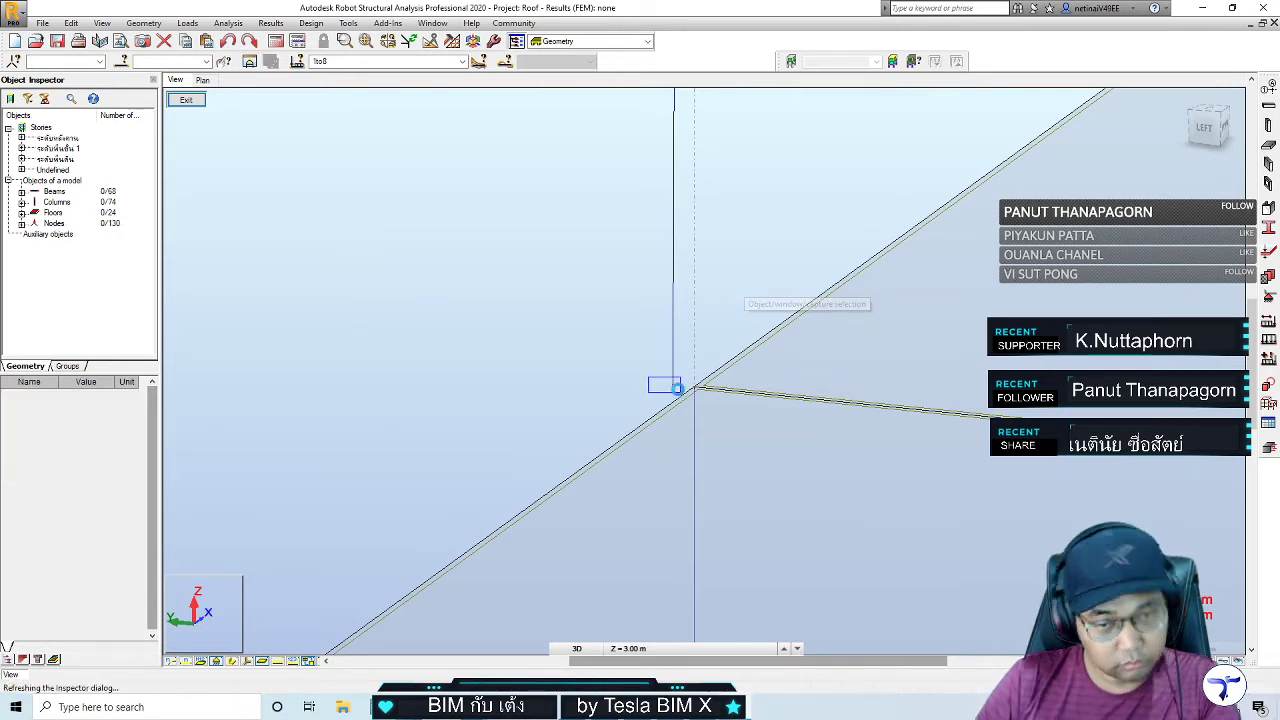
left_click_drag(683, 398, 679, 391)
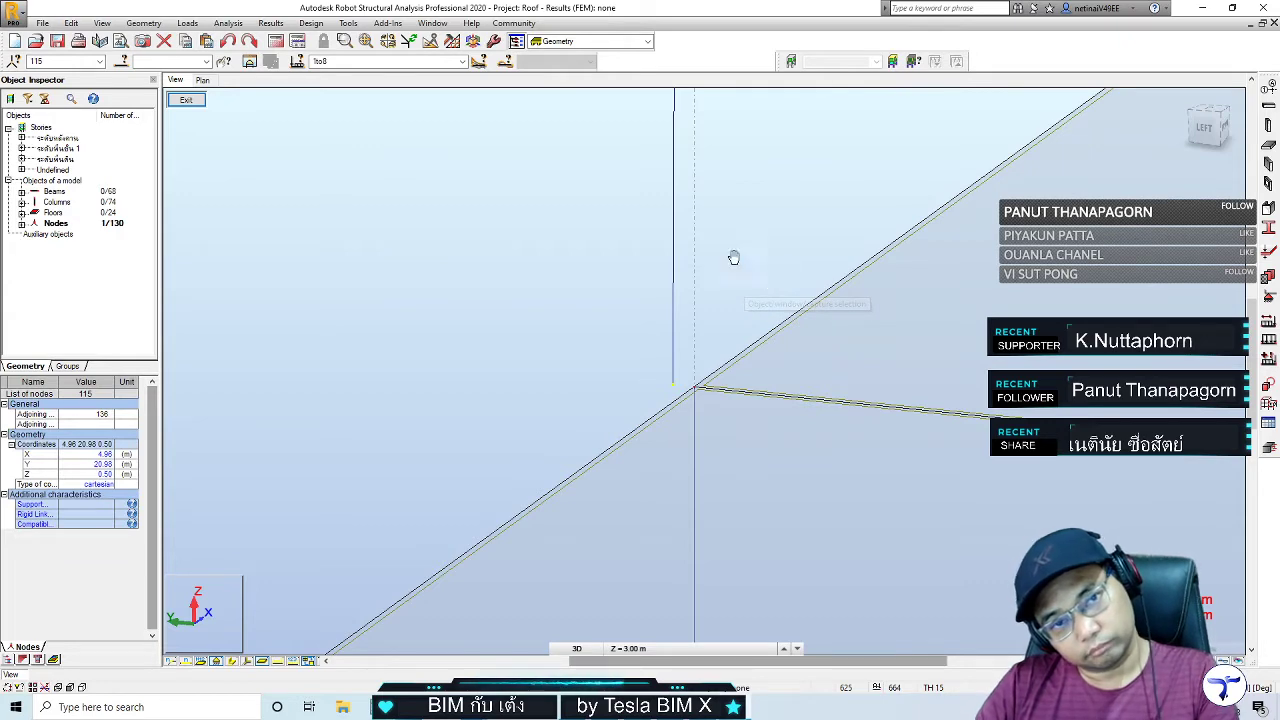
middle_click_drag(731, 257, 663, 294)
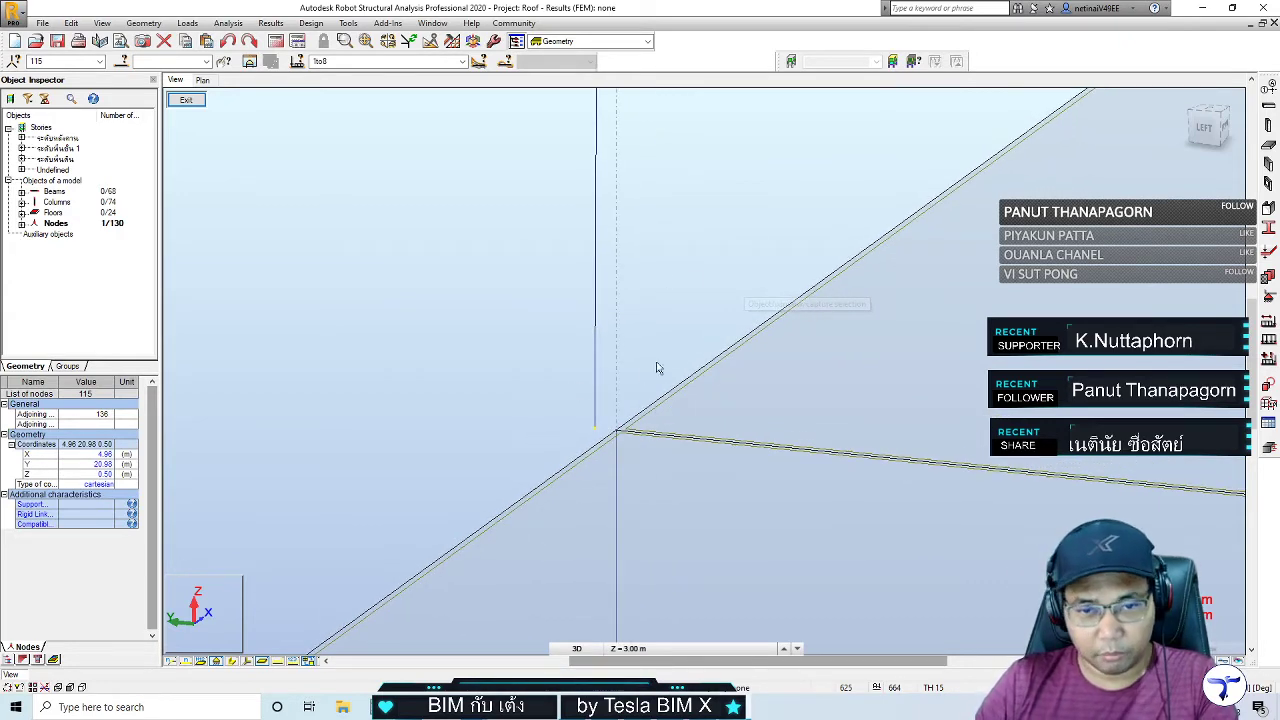
middle_click_drag(707, 247, 634, 243)
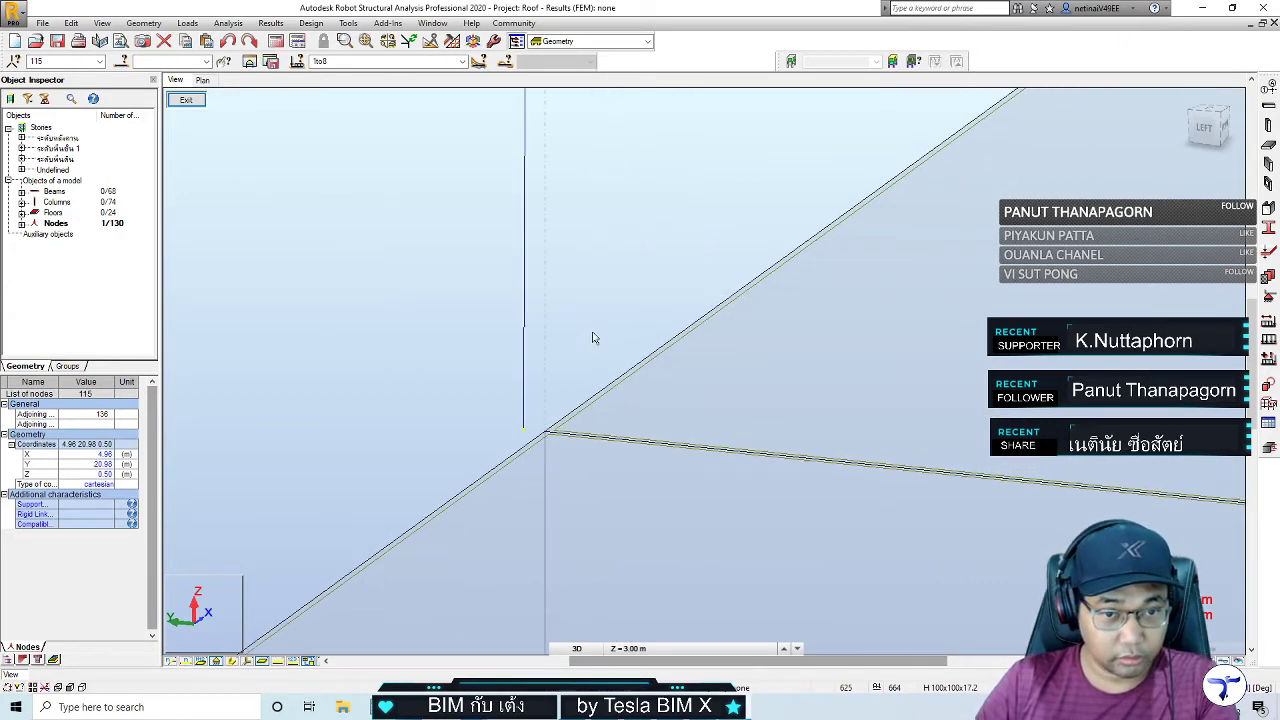
left_click(546, 433)
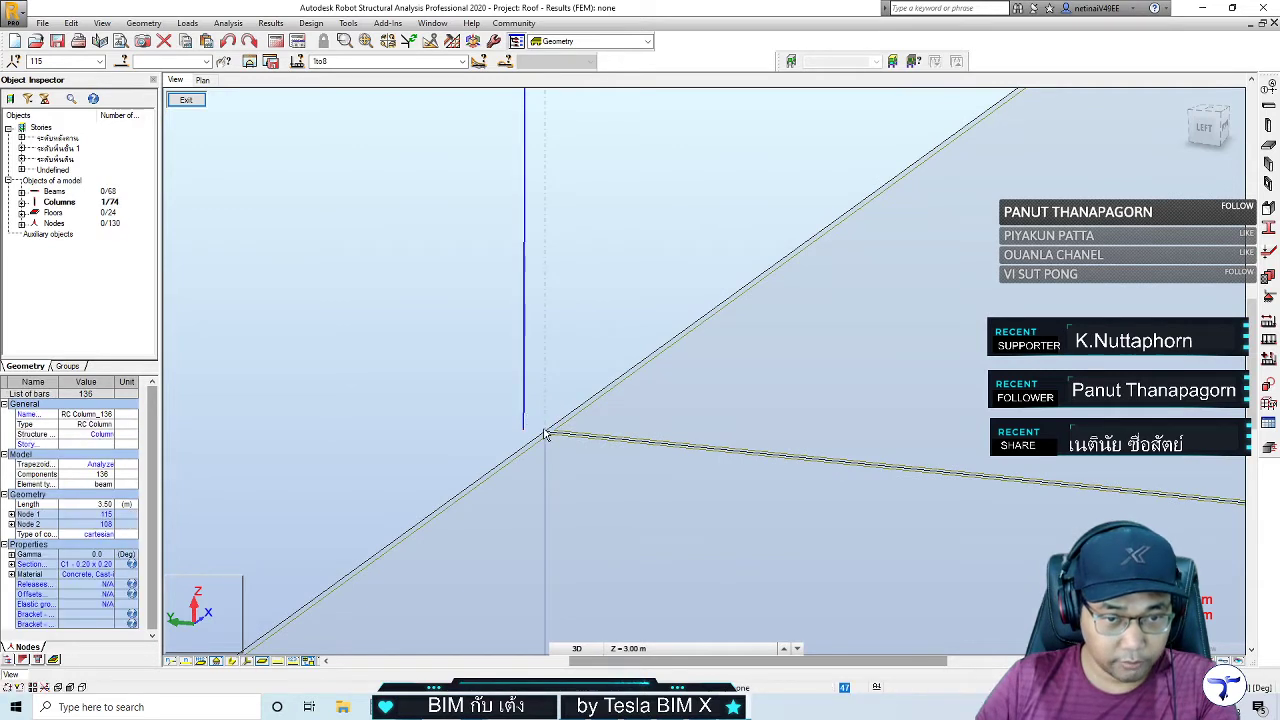
key("Escape")
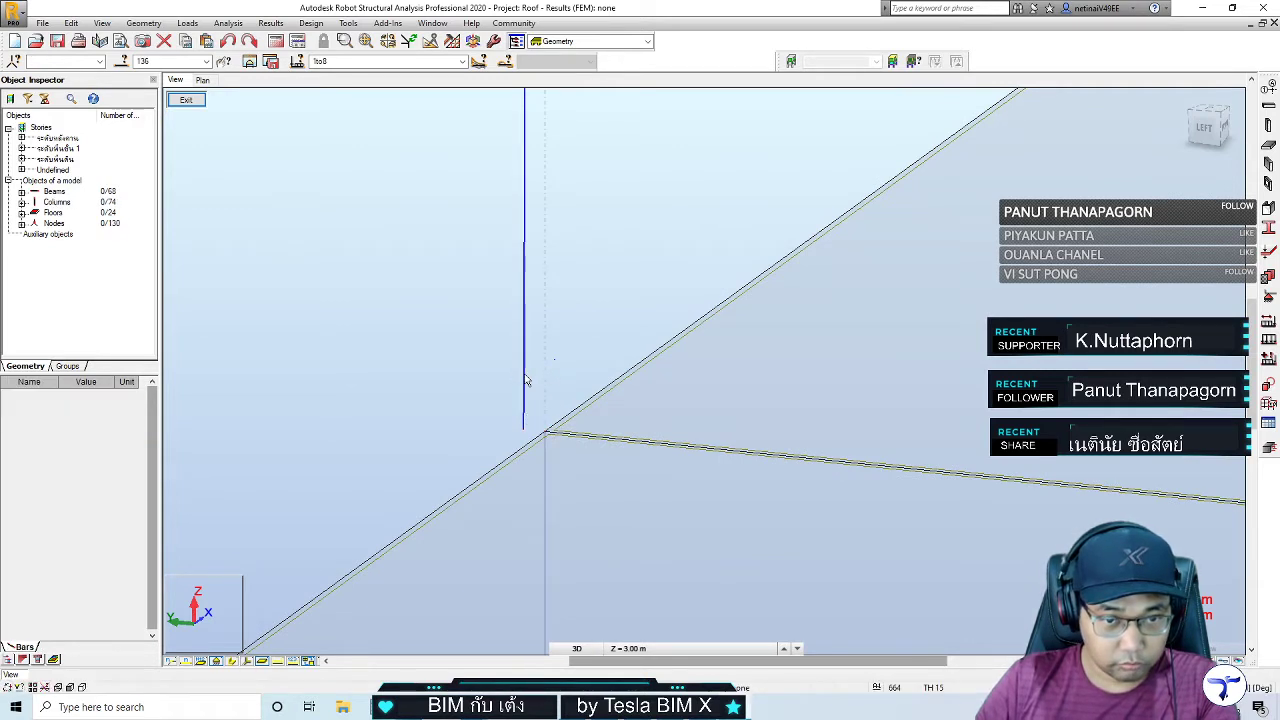
left_click(545, 399)
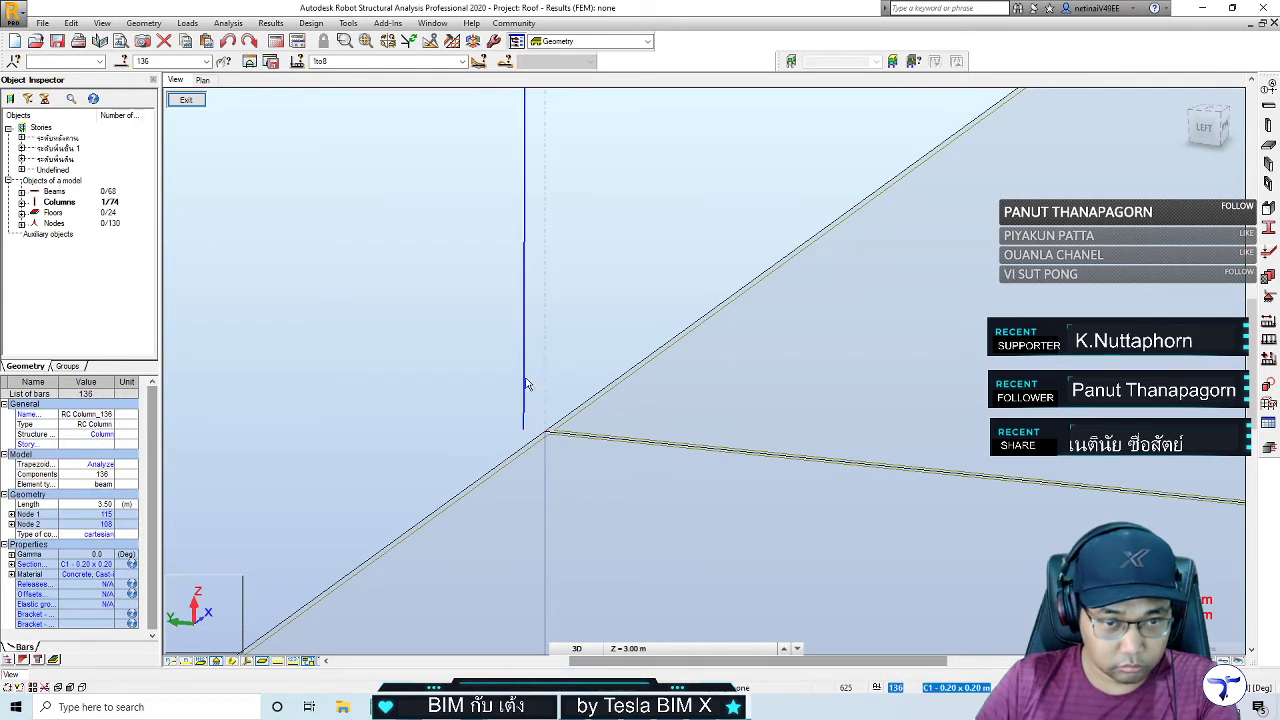
scroll(601, 354, "down", 1)
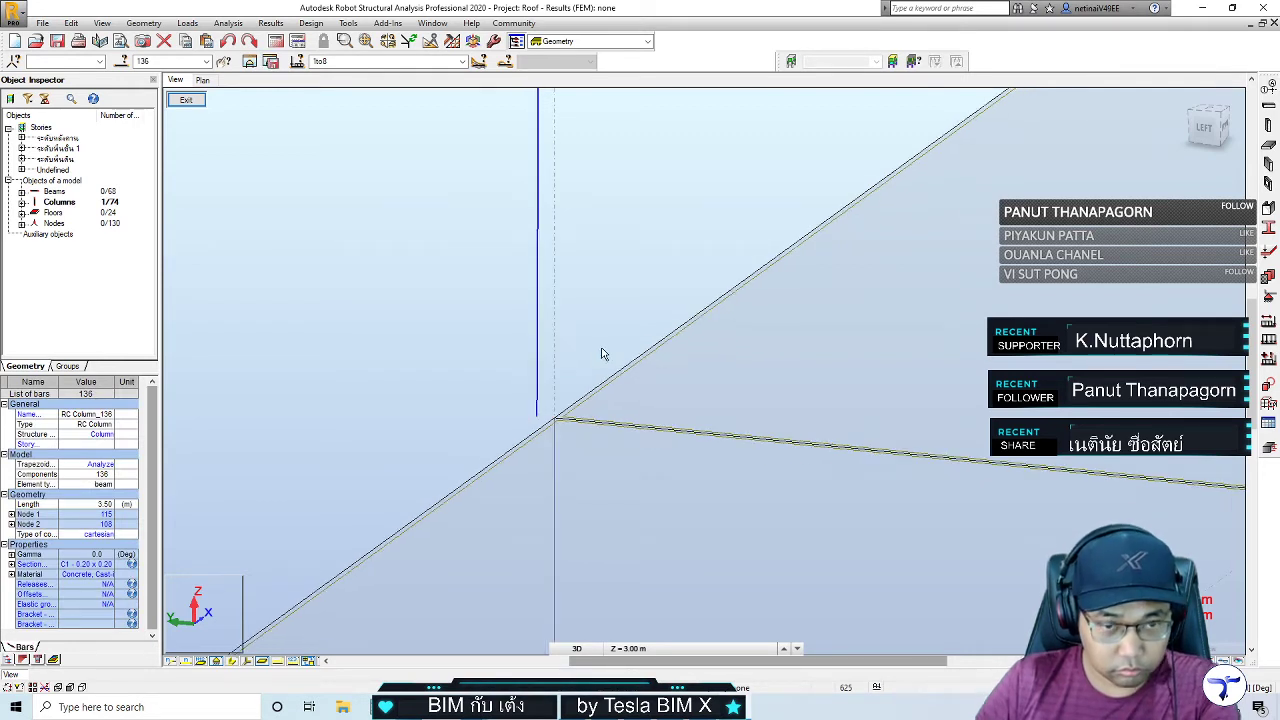
key("Escape")
middle_click_drag(572, 380, 527, 378, "shift")
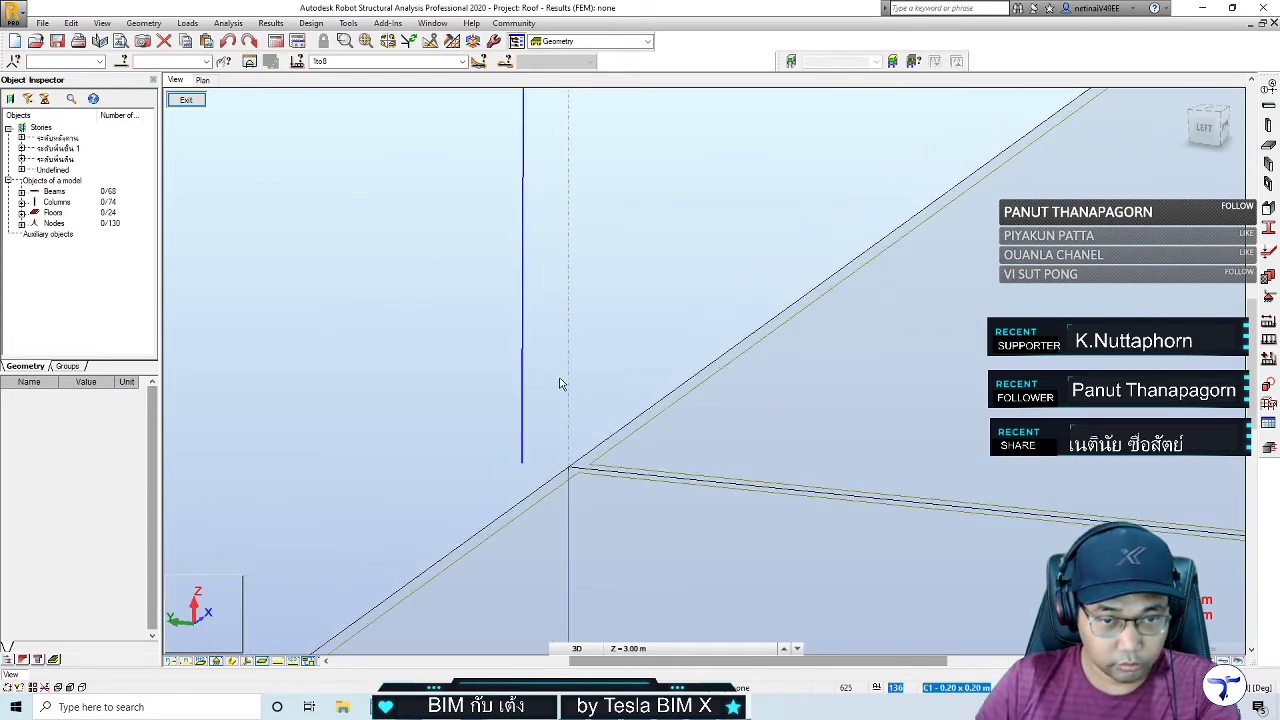
left_click(561, 384)
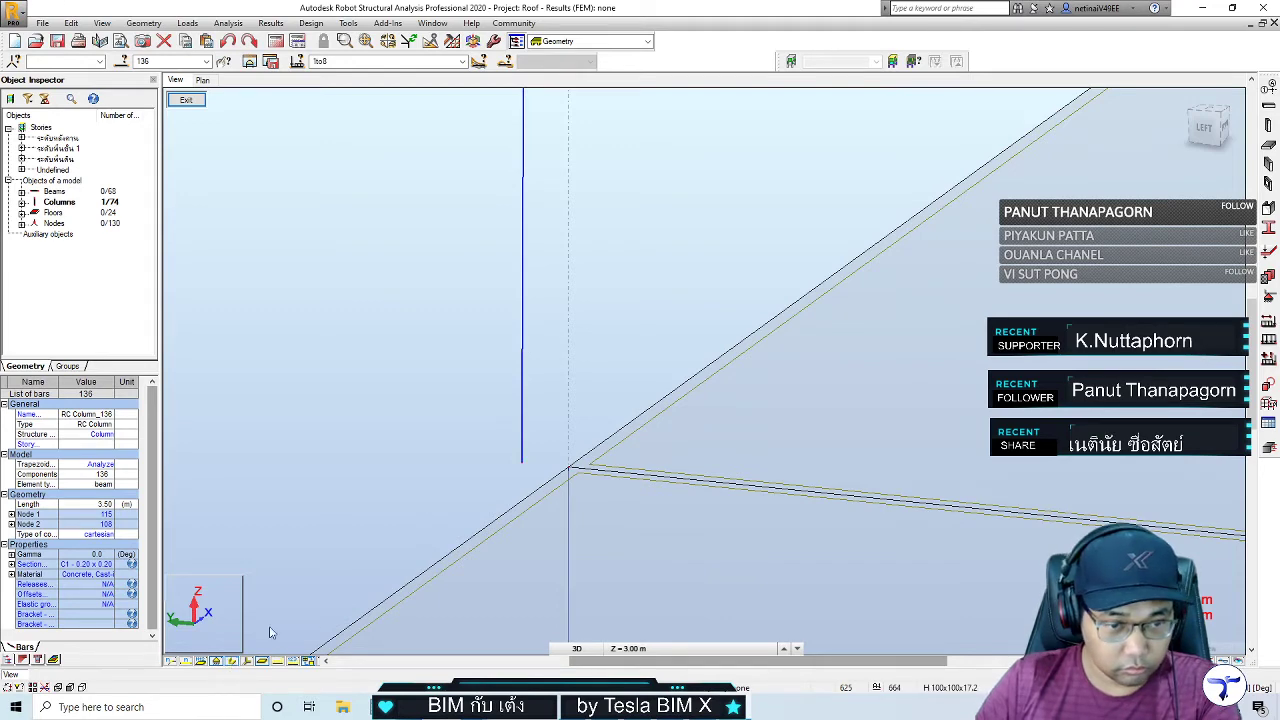
Deselect column 136 and switch the bars from section shapes to plain axis lines
scroll(435, 455, "up", 2)
key("Escape")
scroll(592, 430, "down", 1)
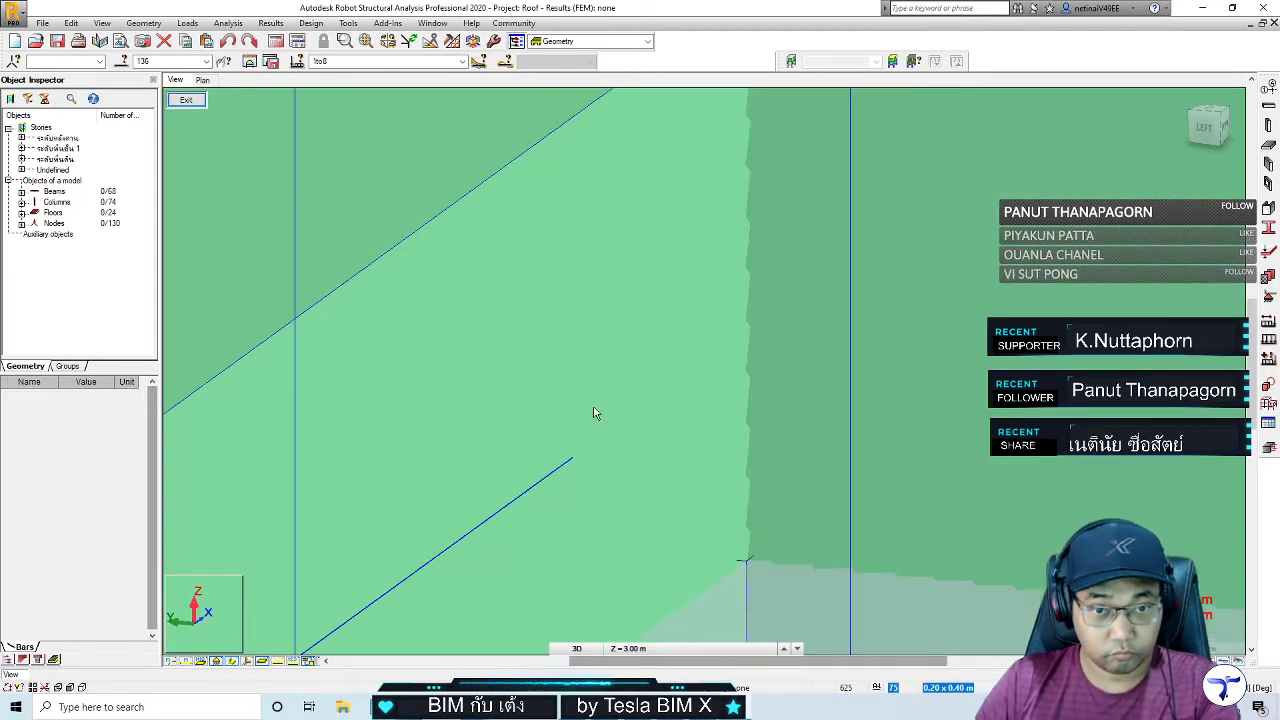
scroll(592, 415, "down", 1)
scroll(592, 405, "down", 1)
scroll(592, 405, "down", 1)
scroll(593, 403, "down", 1)
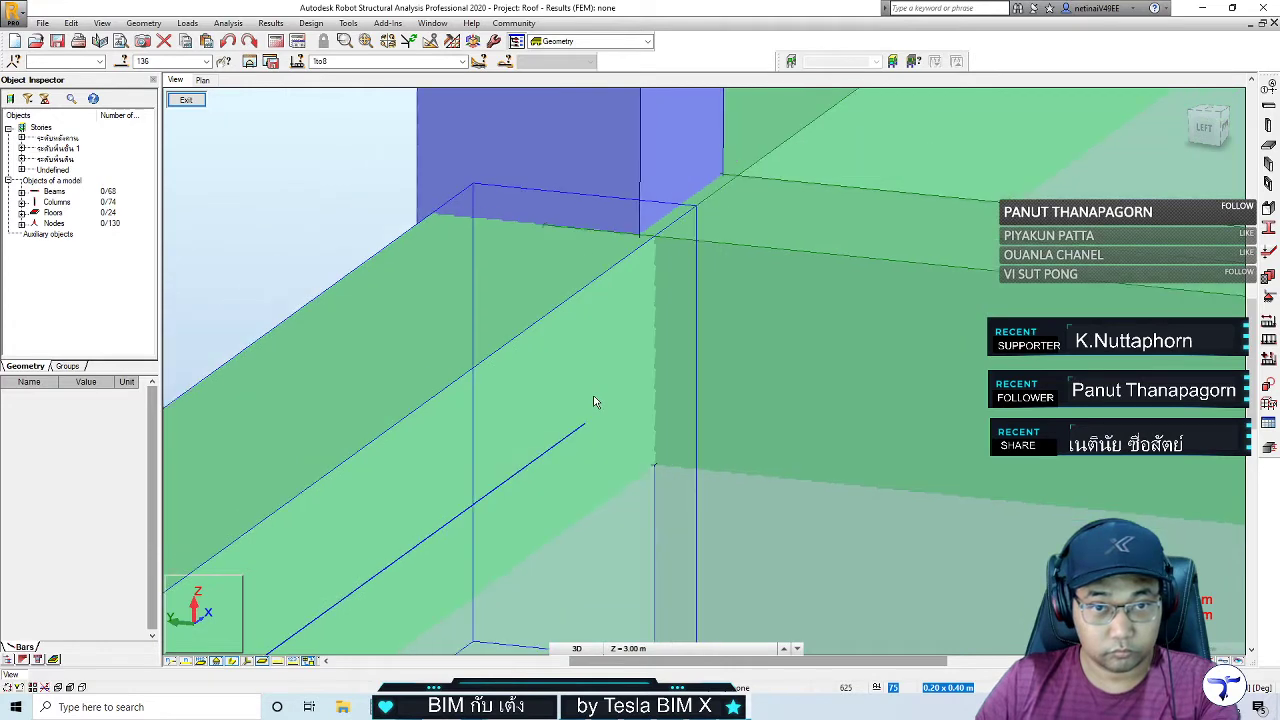
scroll(593, 403, "down", 1)
scroll(595, 402, "down", 1)
scroll(595, 402, "down", 2)
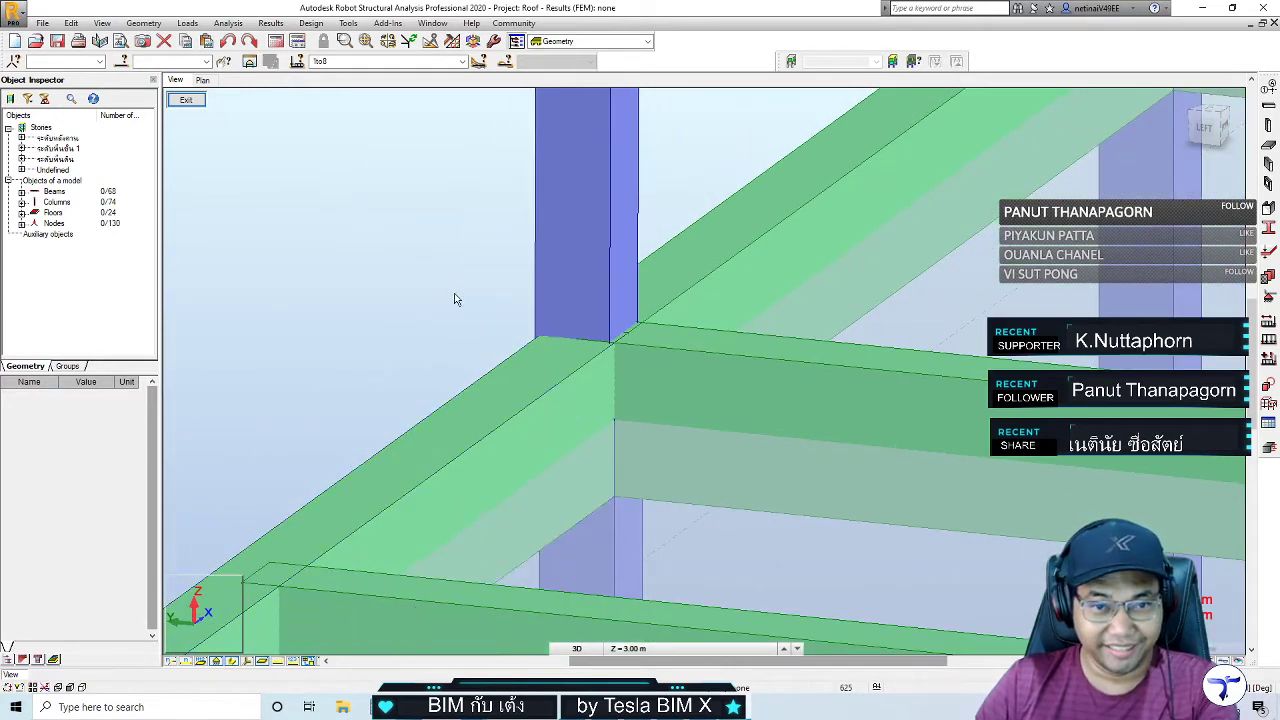
key("ctrl+alt+q")
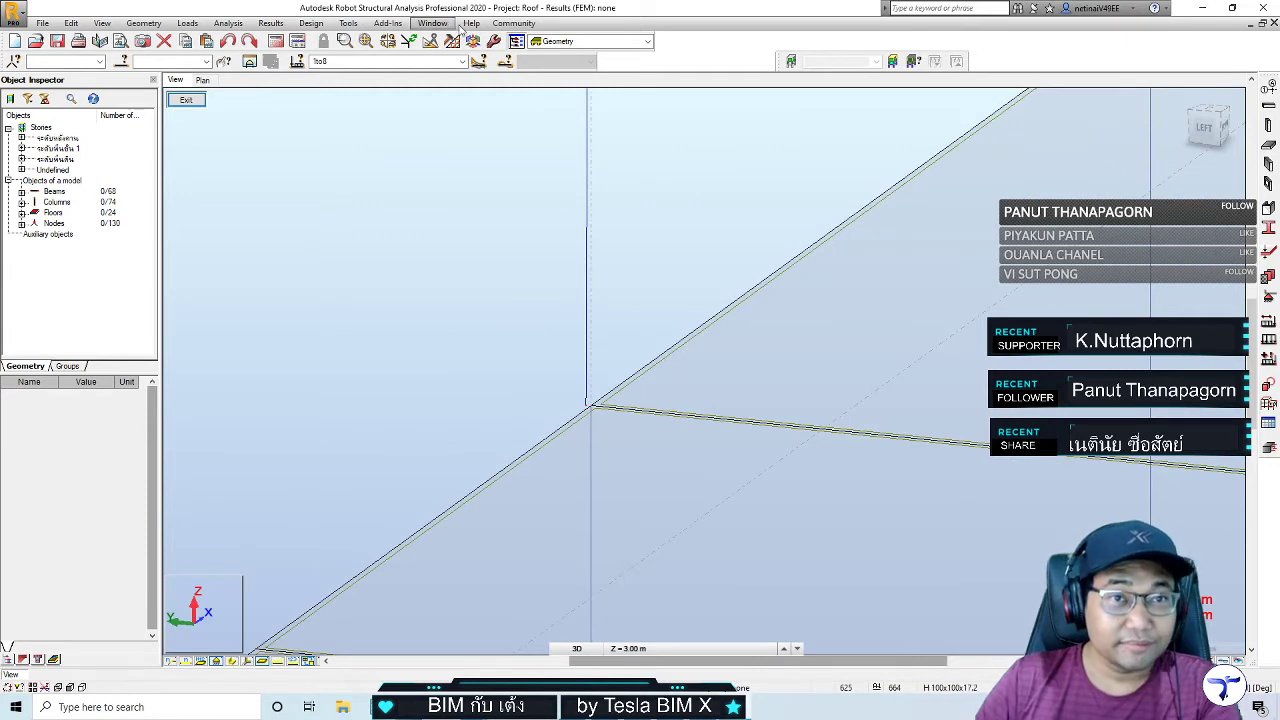
Run a structure correction at 0.02 m precision, merging nodes from 130 down to 127
left_click(436, 45)
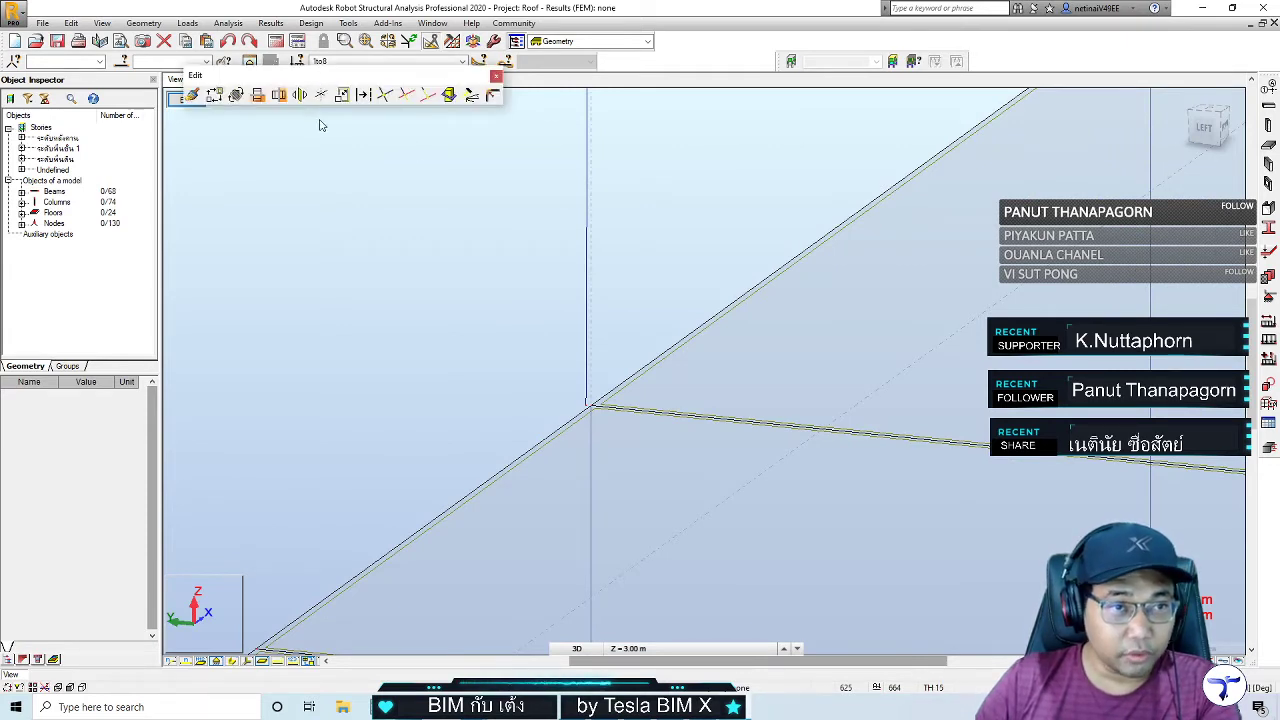
left_click_drag(315, 80, 324, 130)
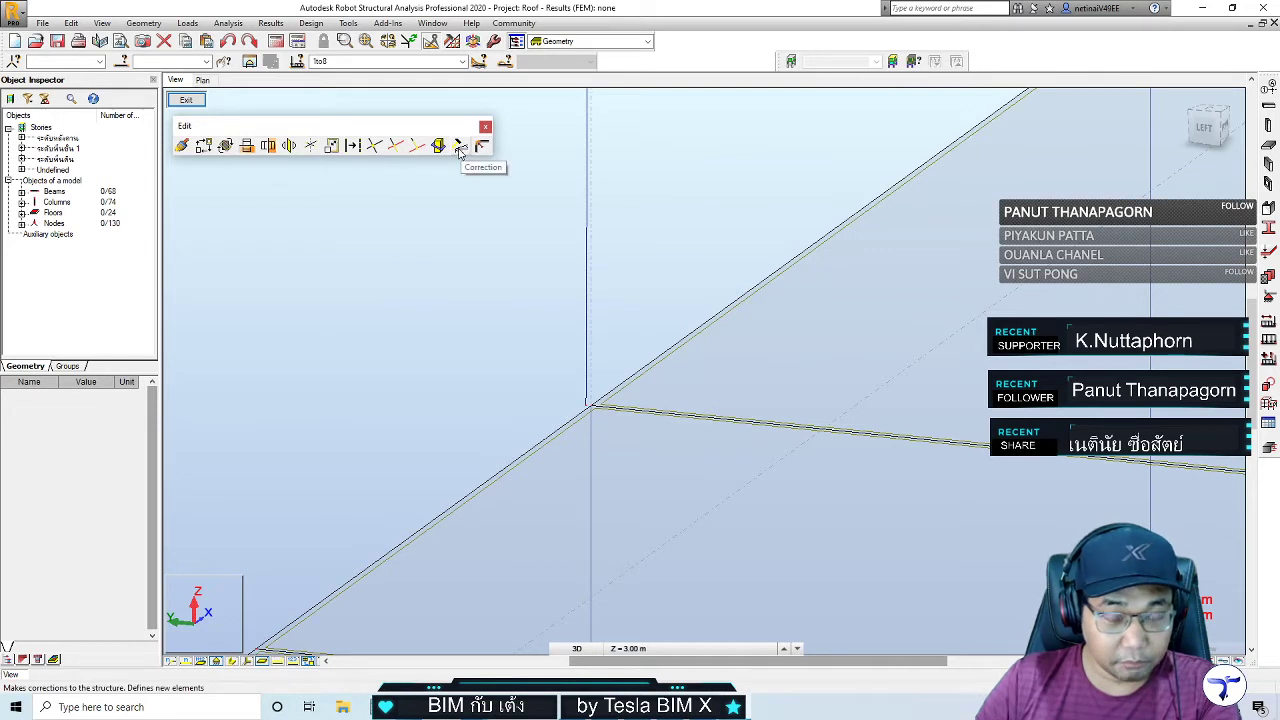
left_click(459, 148)
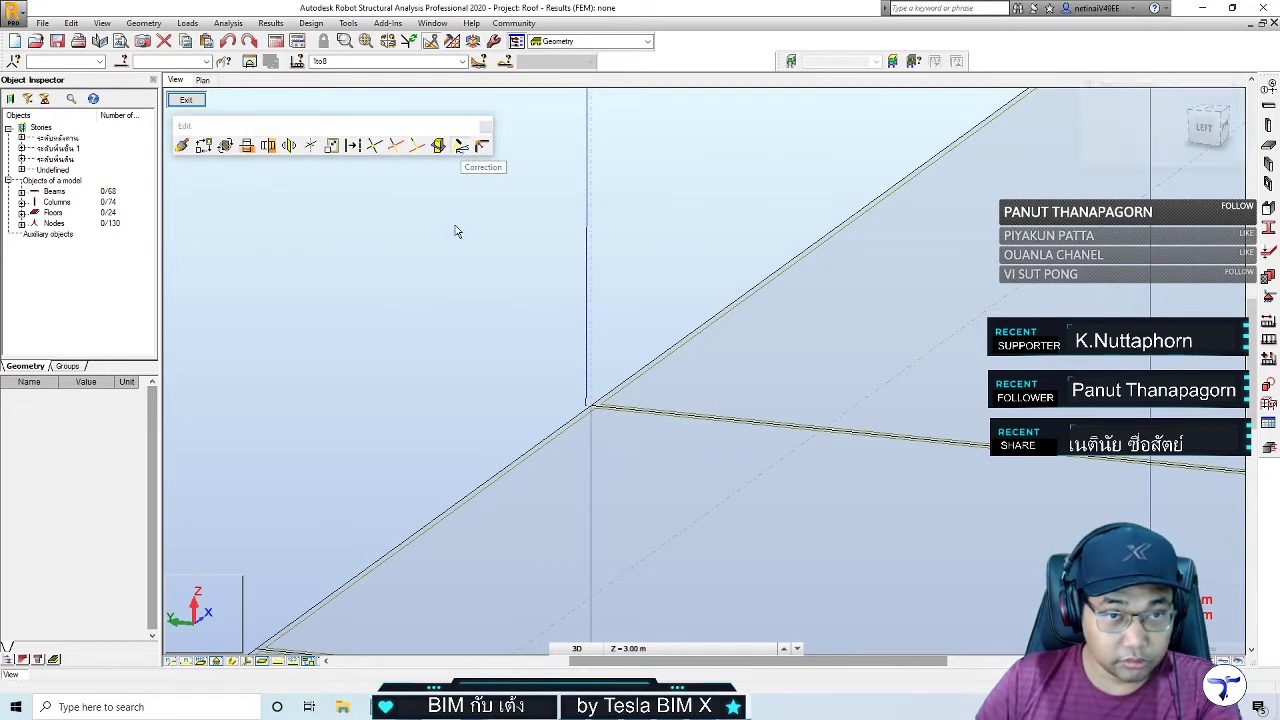
mouse_move(1089, 105)
left_mouse_down()
mouse_move(255, 195)
mouse_move(214, 184)
left_mouse_up()
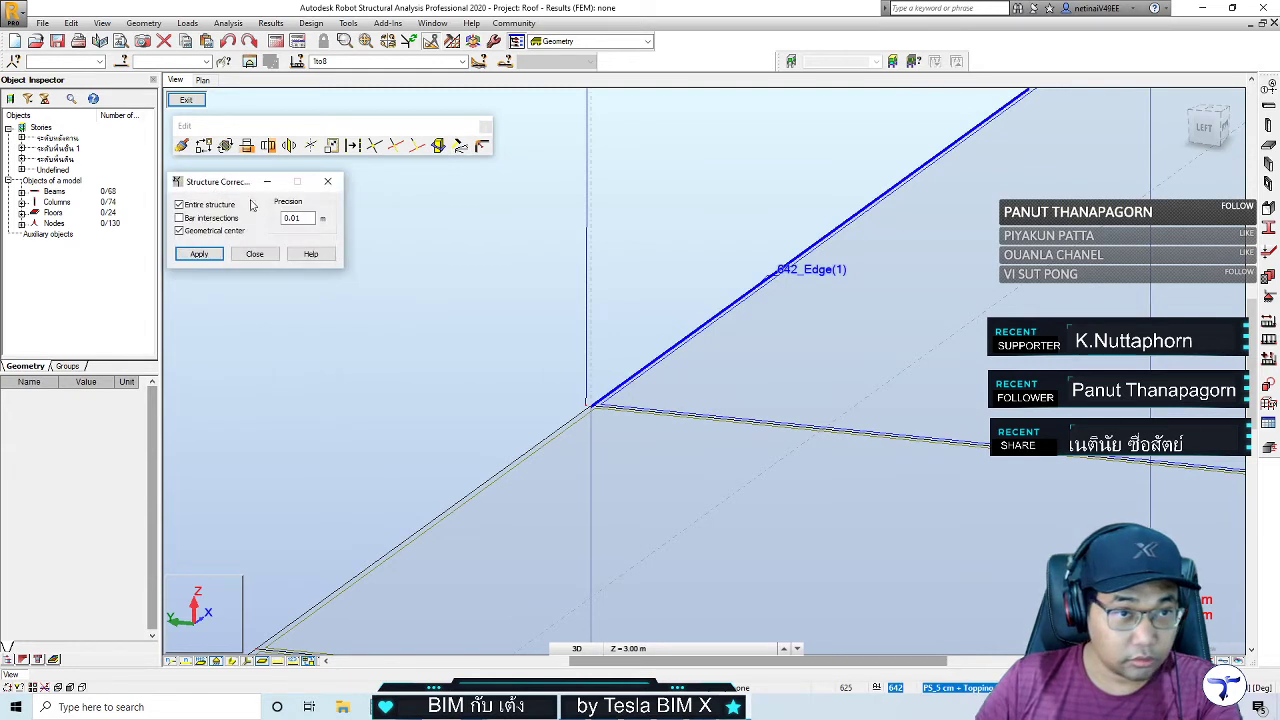
double_click(306, 218)
type("0.02")
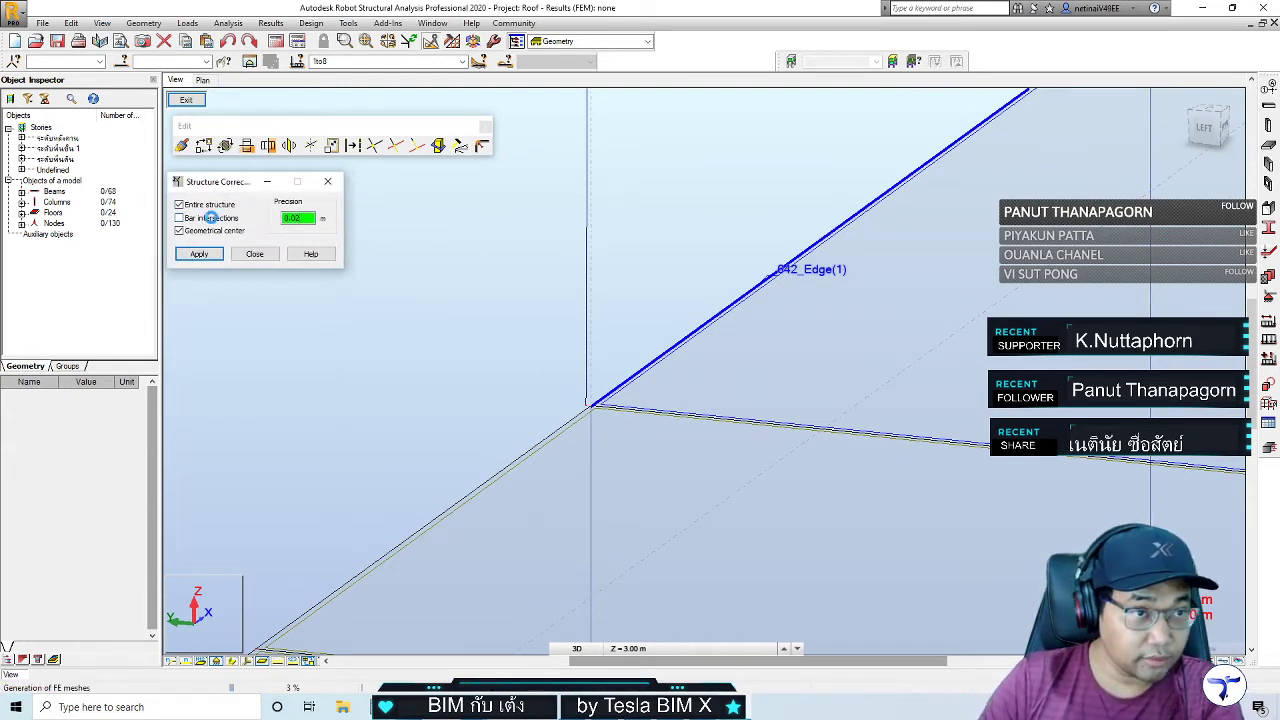
key("Return")
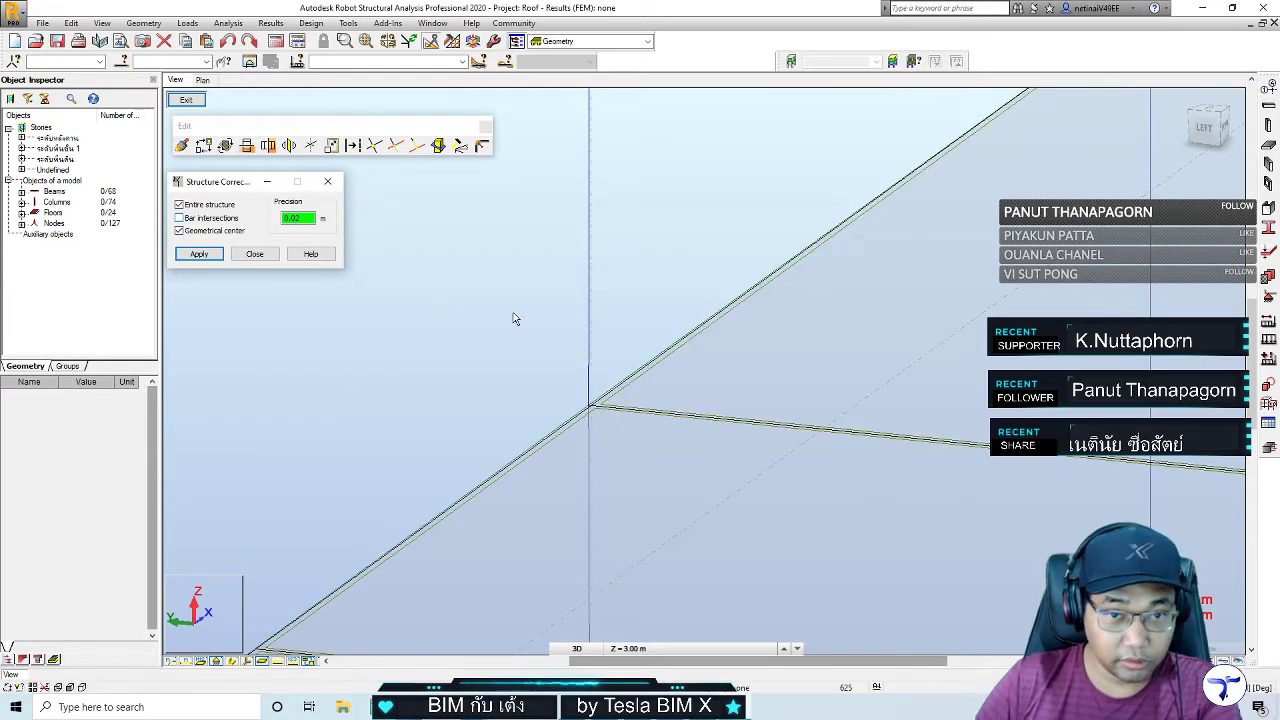
left_click(255, 254)
Zoom out and orbit around the corrected structure, then list the saved groups
scroll(458, 382, "down", 2)
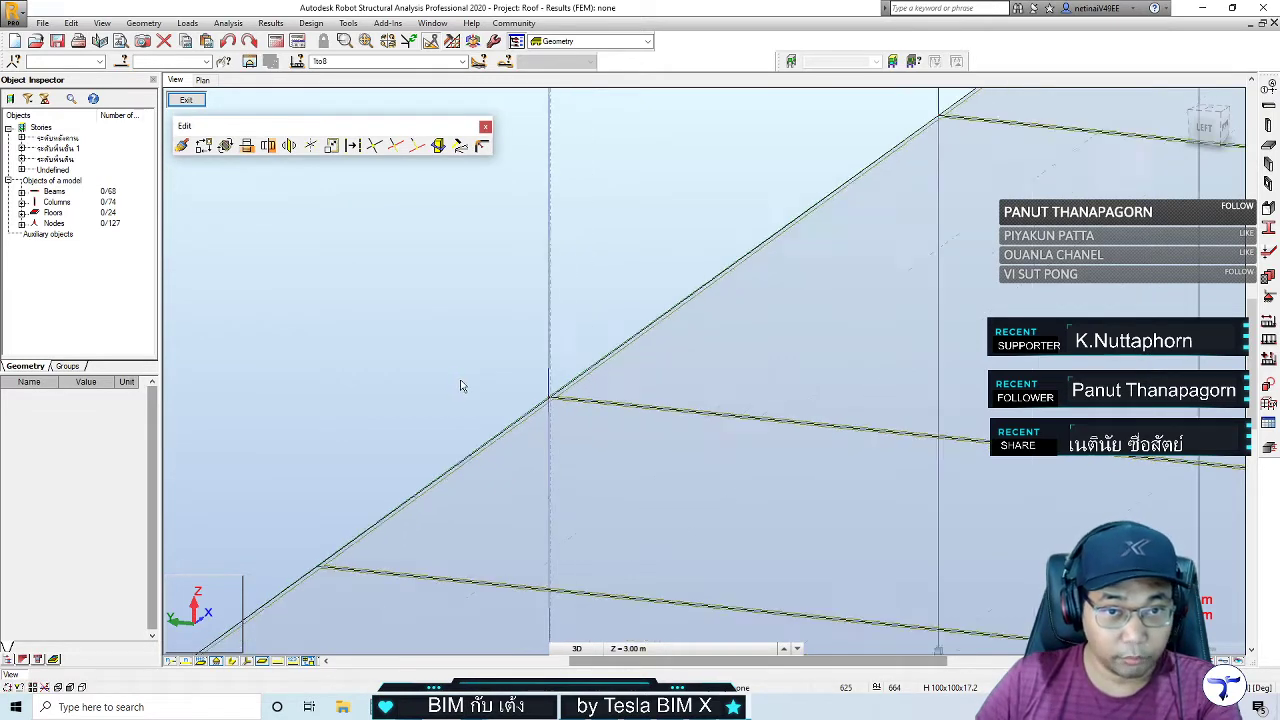
scroll(458, 382, "down", 2)
scroll(458, 382, "down", 2)
scroll(450, 400, "down", 2)
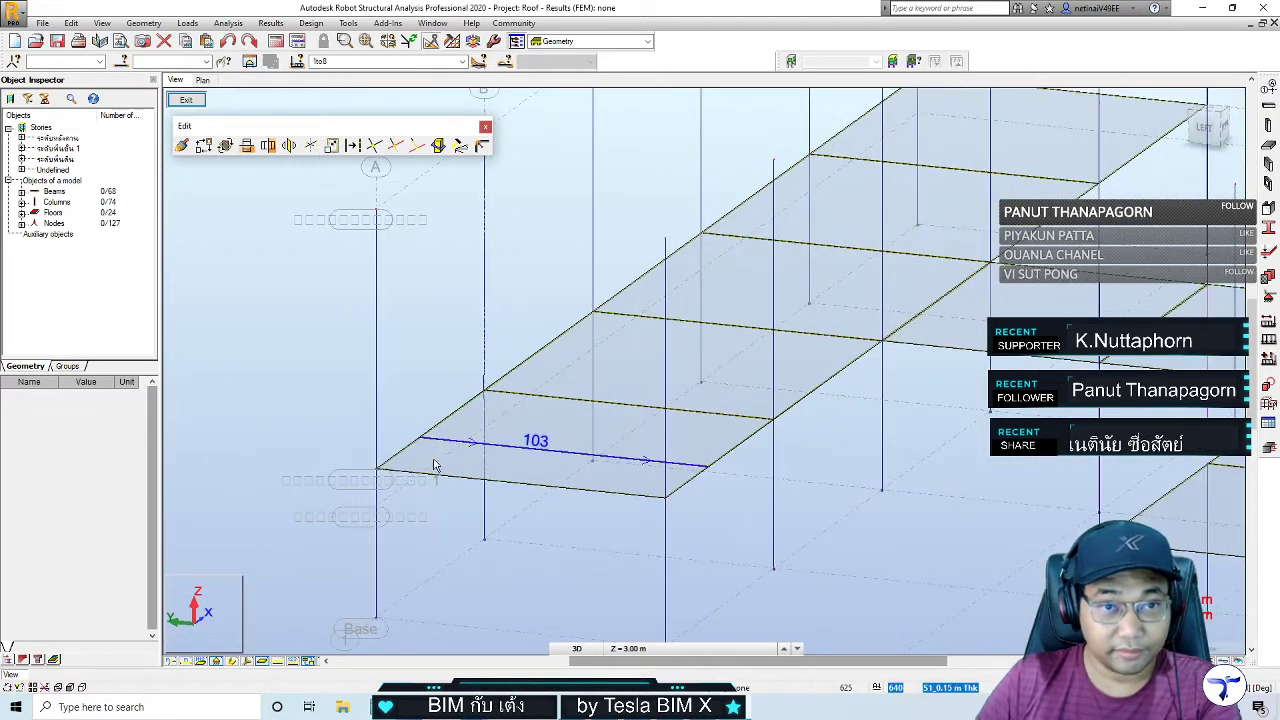
scroll(428, 455, "down", 2)
scroll(428, 440, "down", 2)
scroll(676, 546, "down", 2)
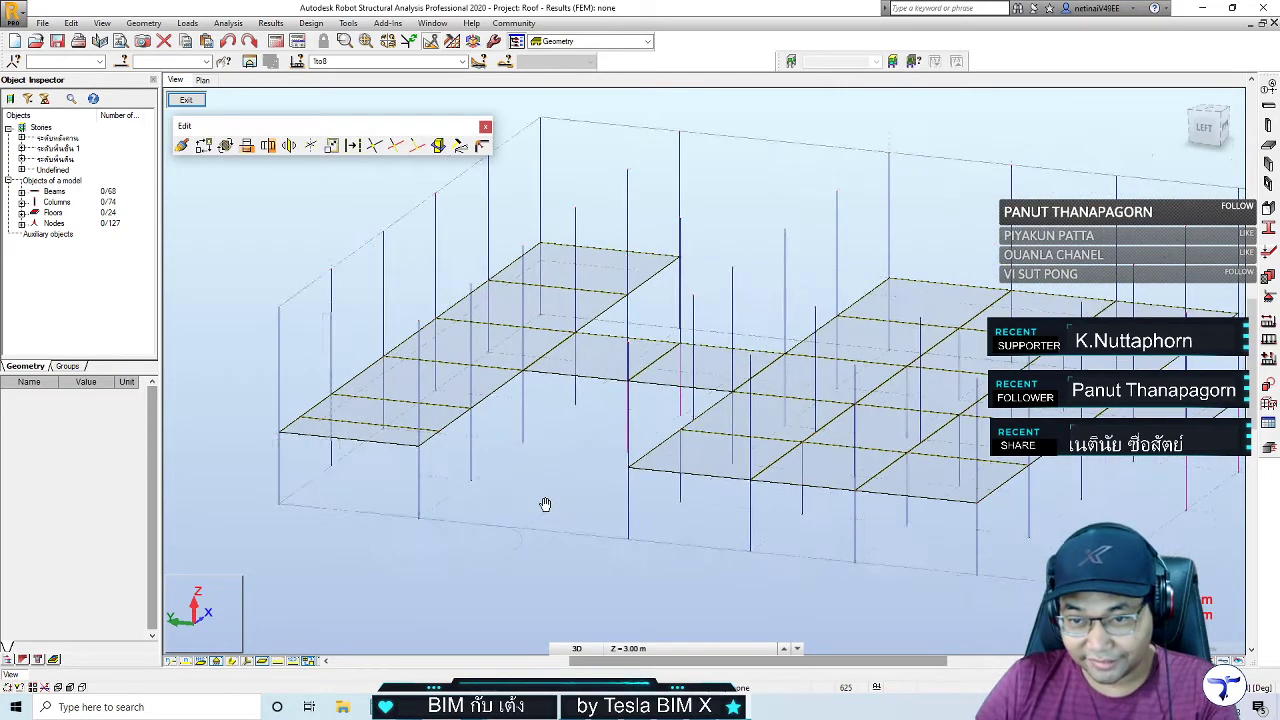
scroll(577, 558, "down", 2)
mouse_move(587, 546)
middle_mouse_down("shift")
mouse_move(589, 529)
mouse_move(580, 545)
mouse_move(366, 277)
middle_mouse_up("shift")
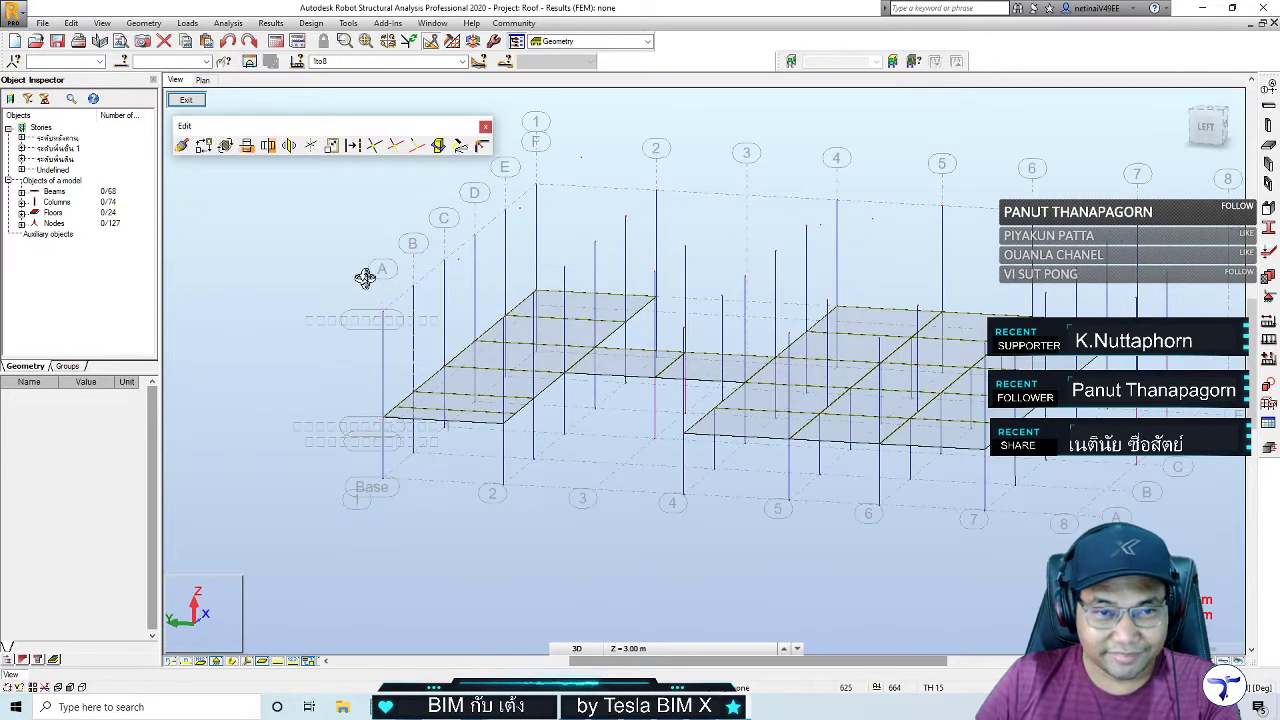
scroll(430, 320, "up", 2)
scroll(474, 378, "up", 1)
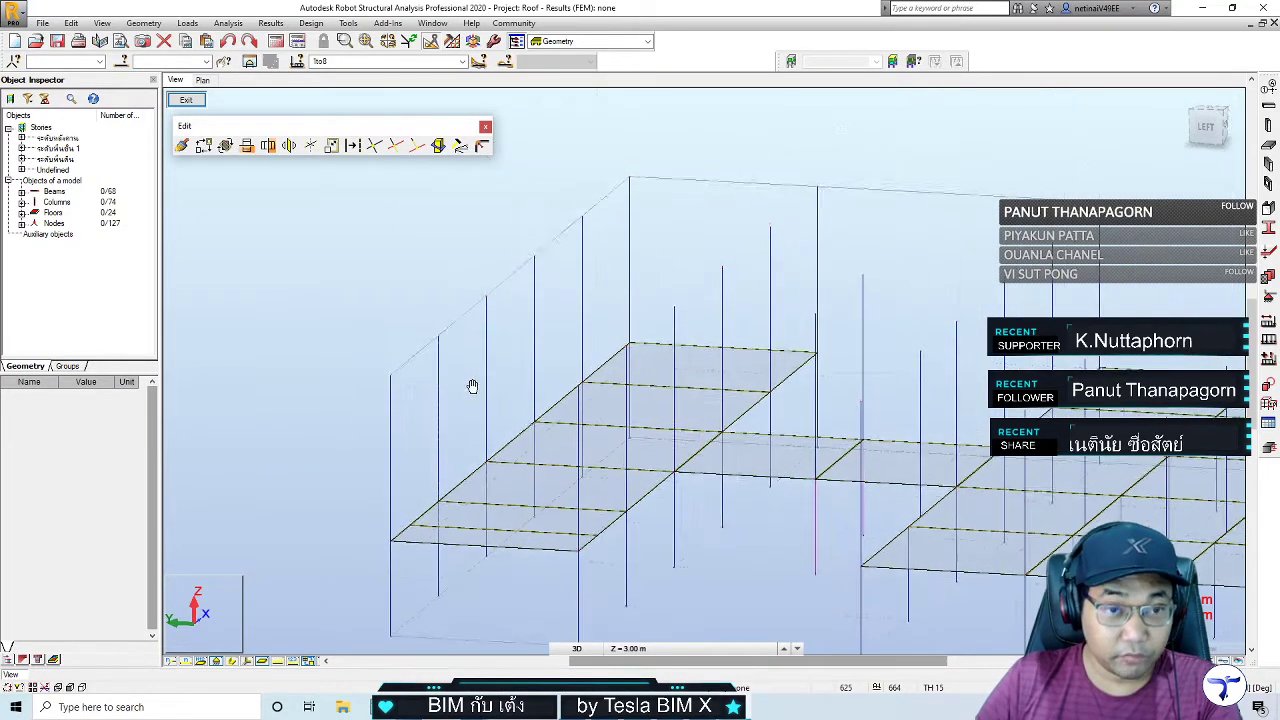
scroll(685, 553, "up", 2)
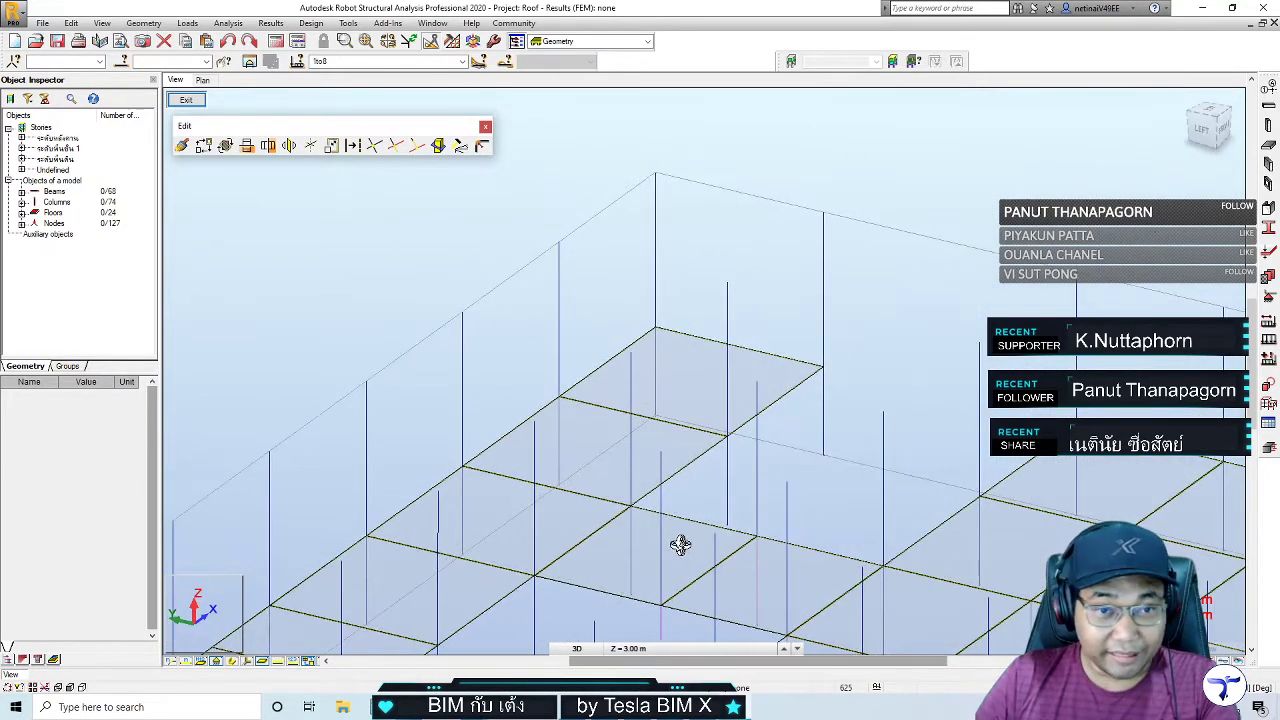
scroll(808, 434, "up", 1)
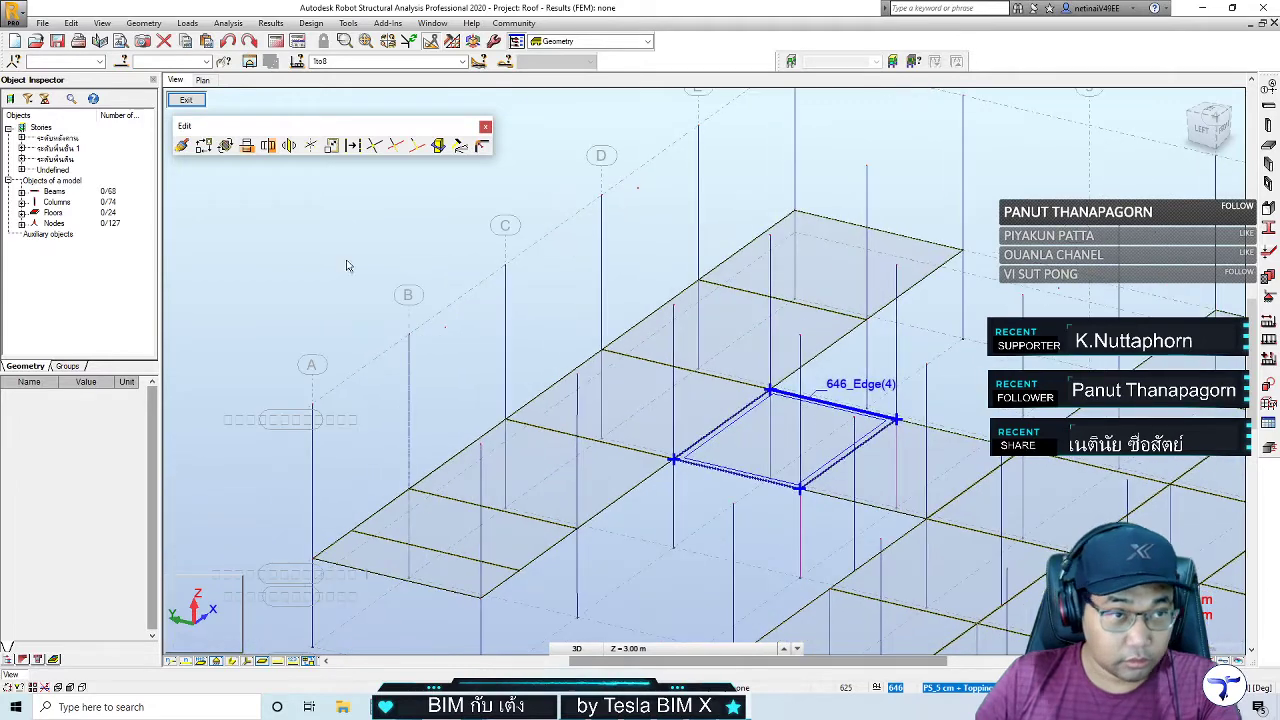
left_click(68, 369)
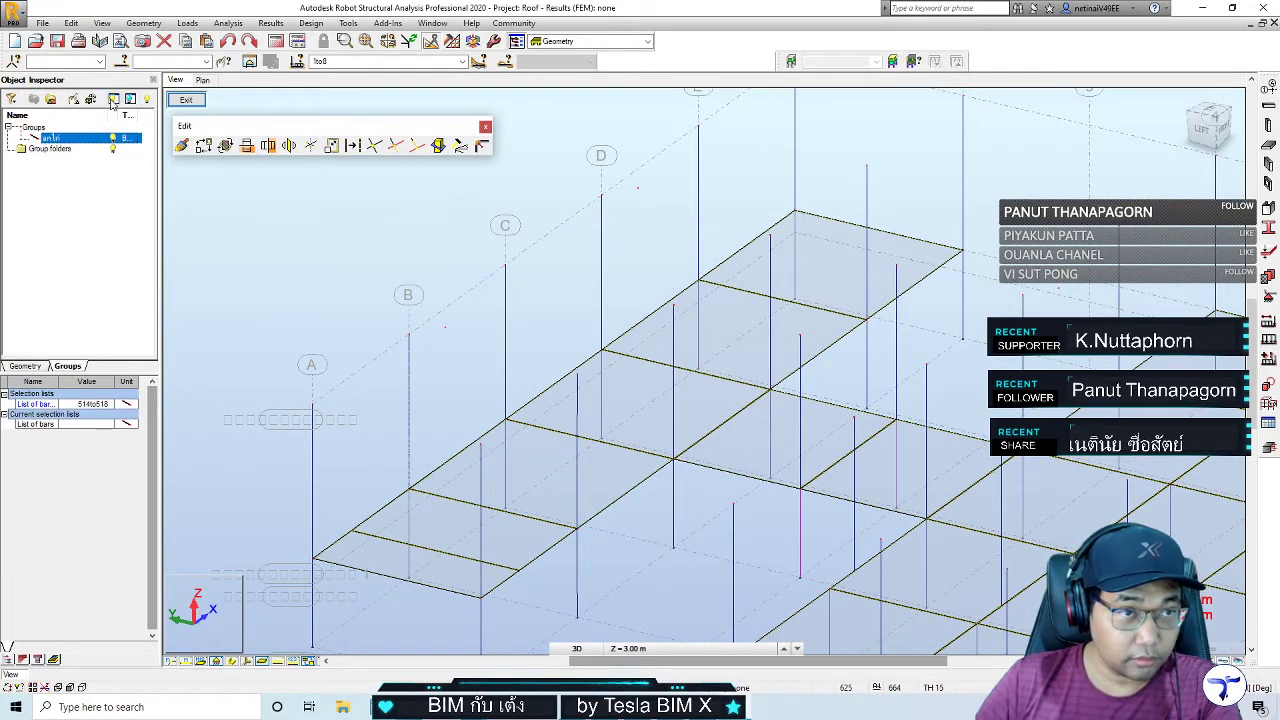
Isolate the 514to518 roof-bar group, then return to the full model around grid A
left_click(116, 100)
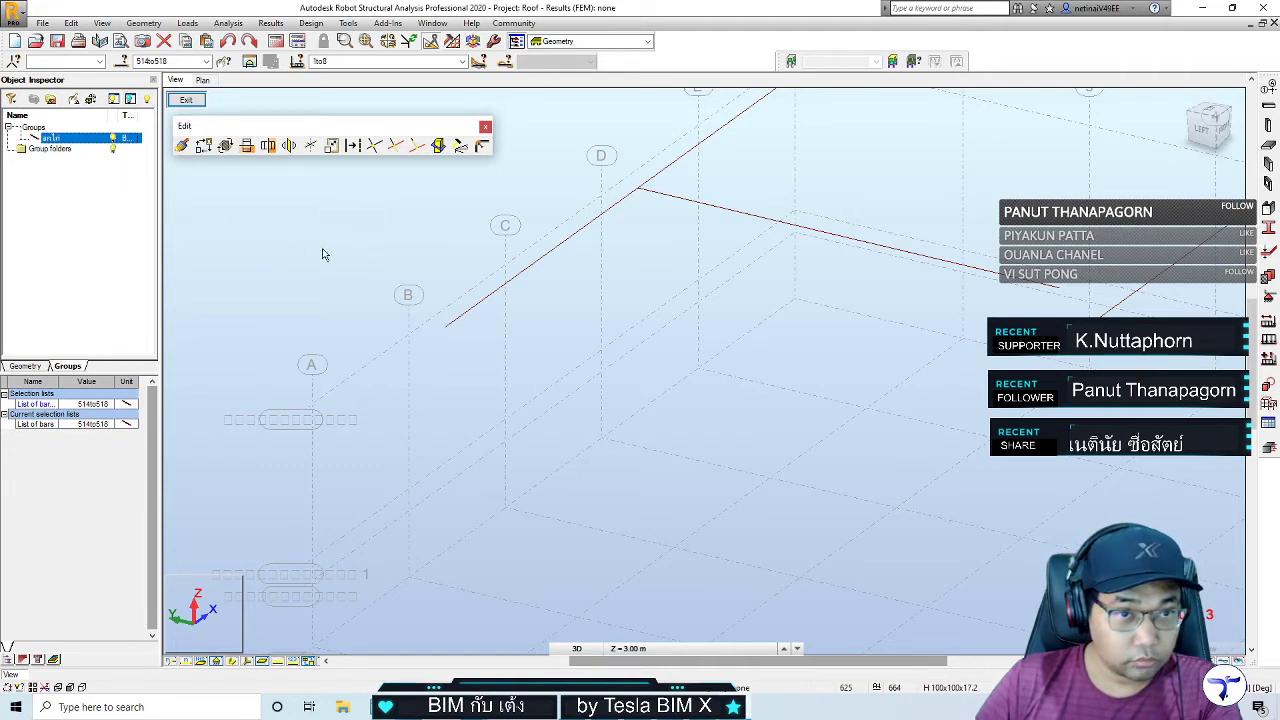
scroll(466, 237, "down", 3)
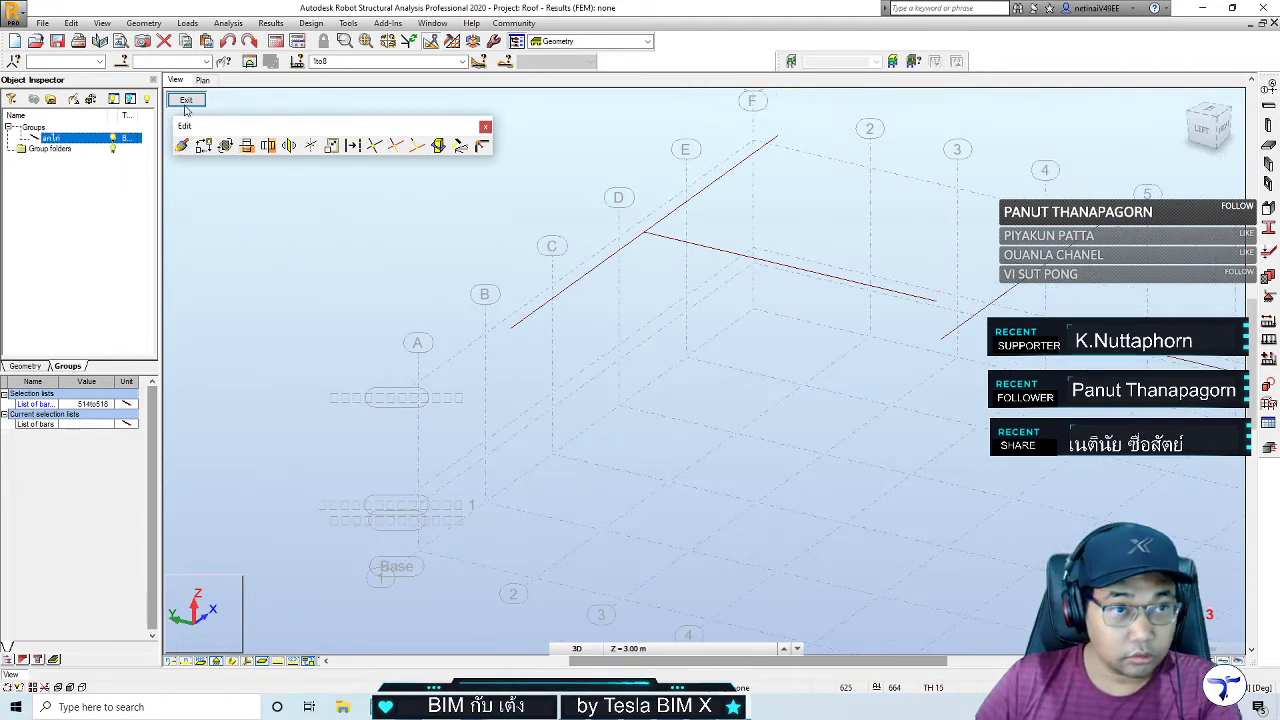
key("Escape")
scroll(404, 305, "down", 1)
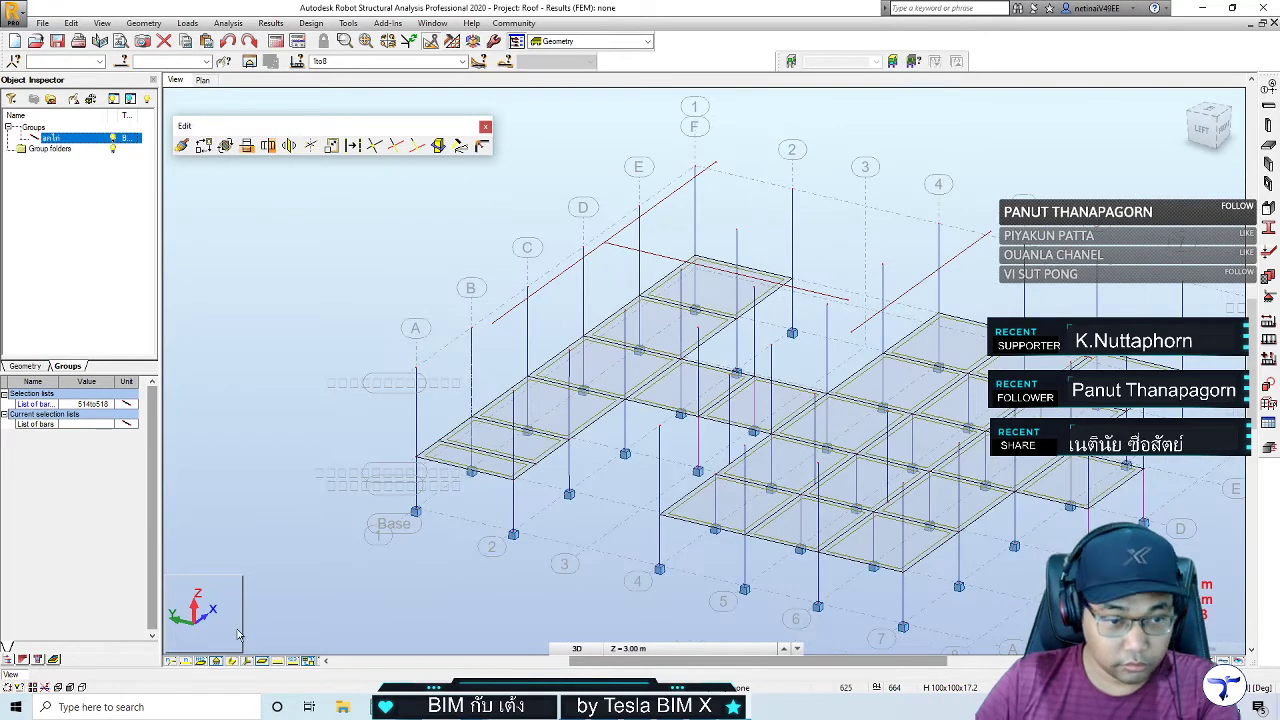
left_click(233, 665)
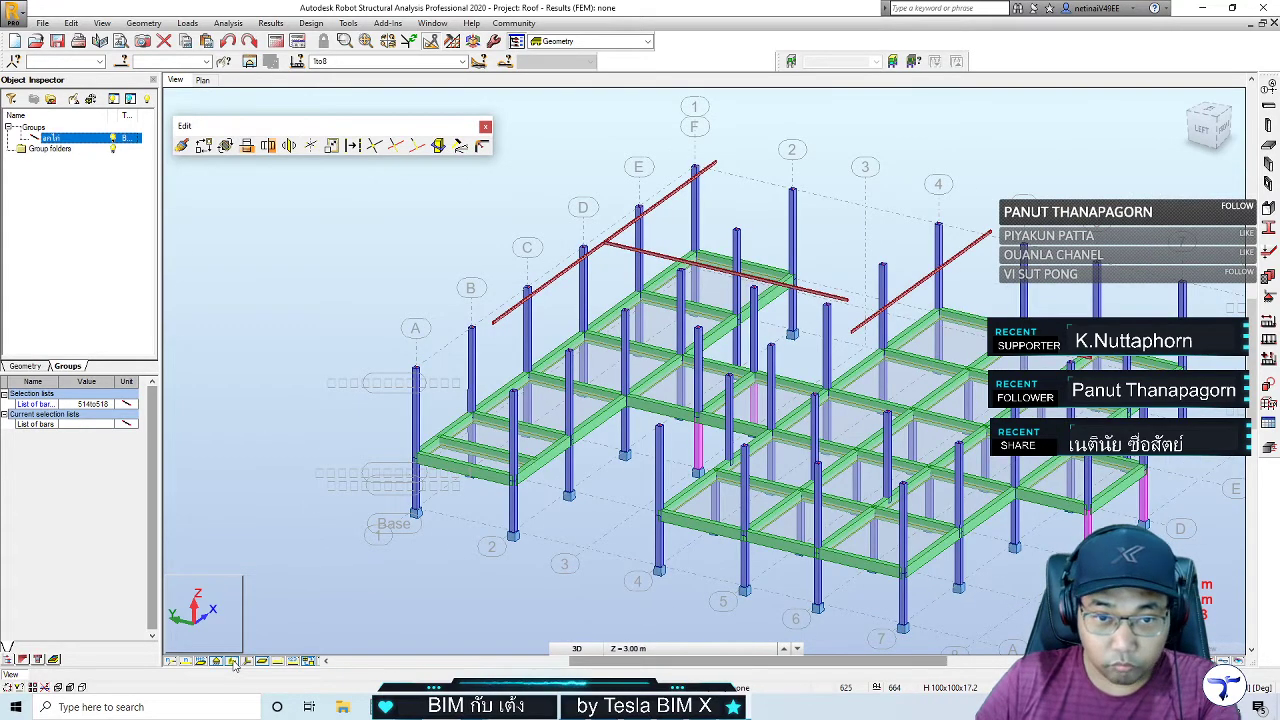
scroll(430, 408, "up", 1)
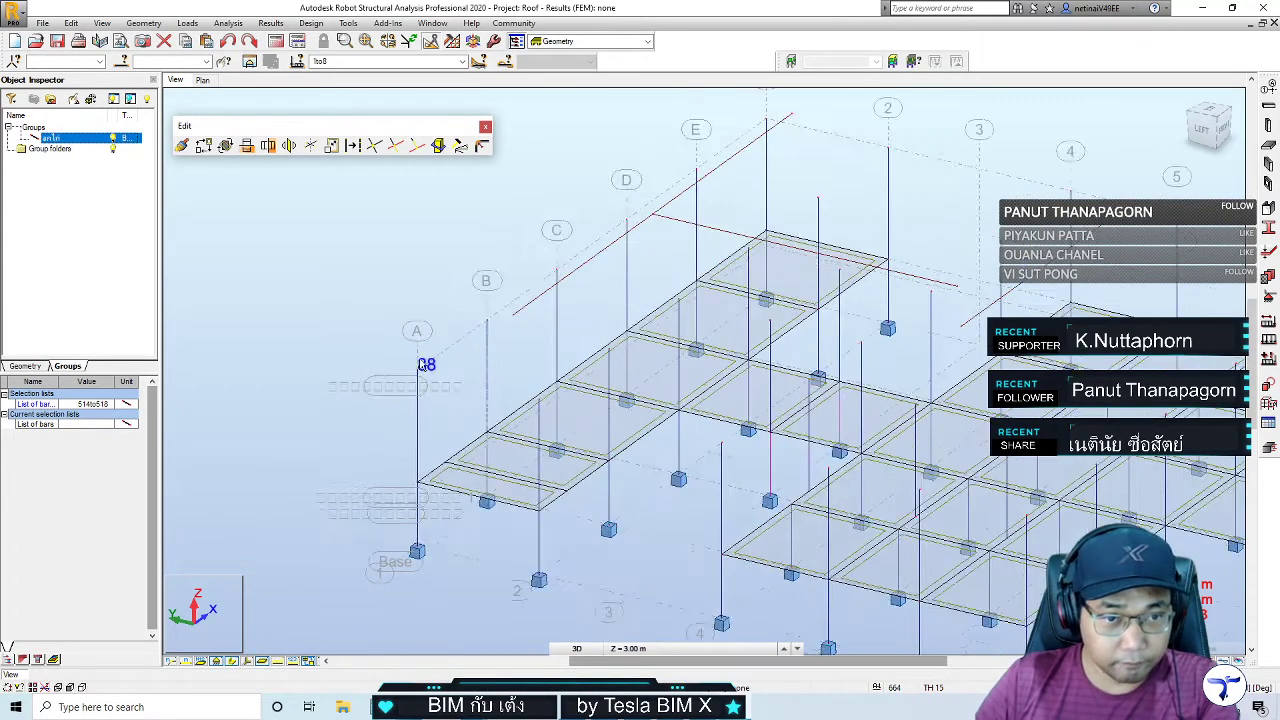
scroll(448, 392, "up", 1)
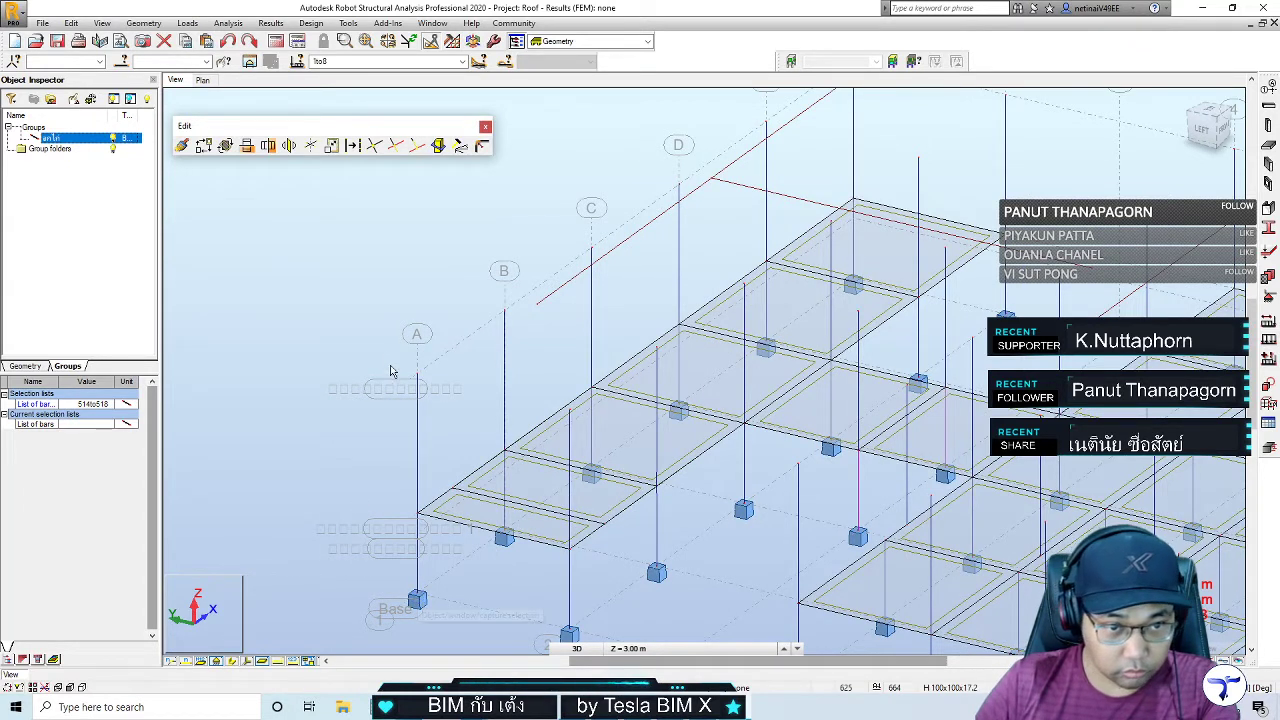
Select the node atop column A and enter X 1 and Y 21 in the Object Inspector
left_click_drag(385, 355, 437, 395)
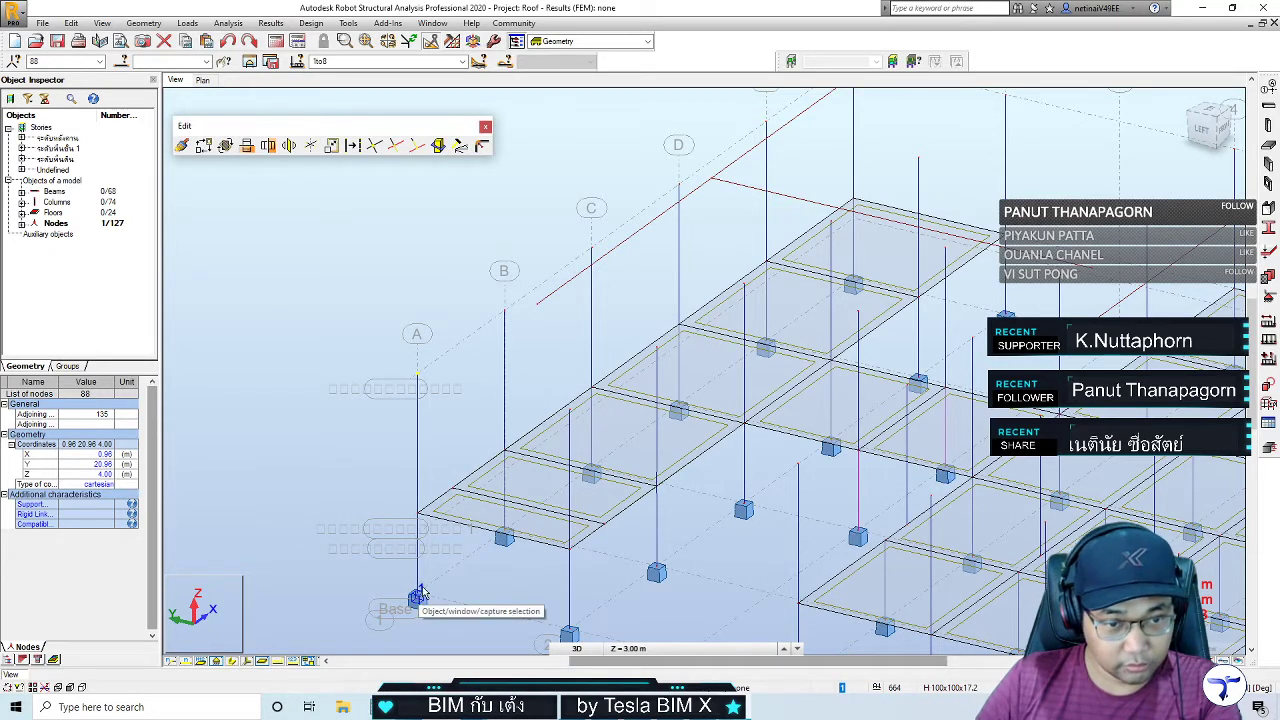
middle_click_drag(431, 534, 431, 509)
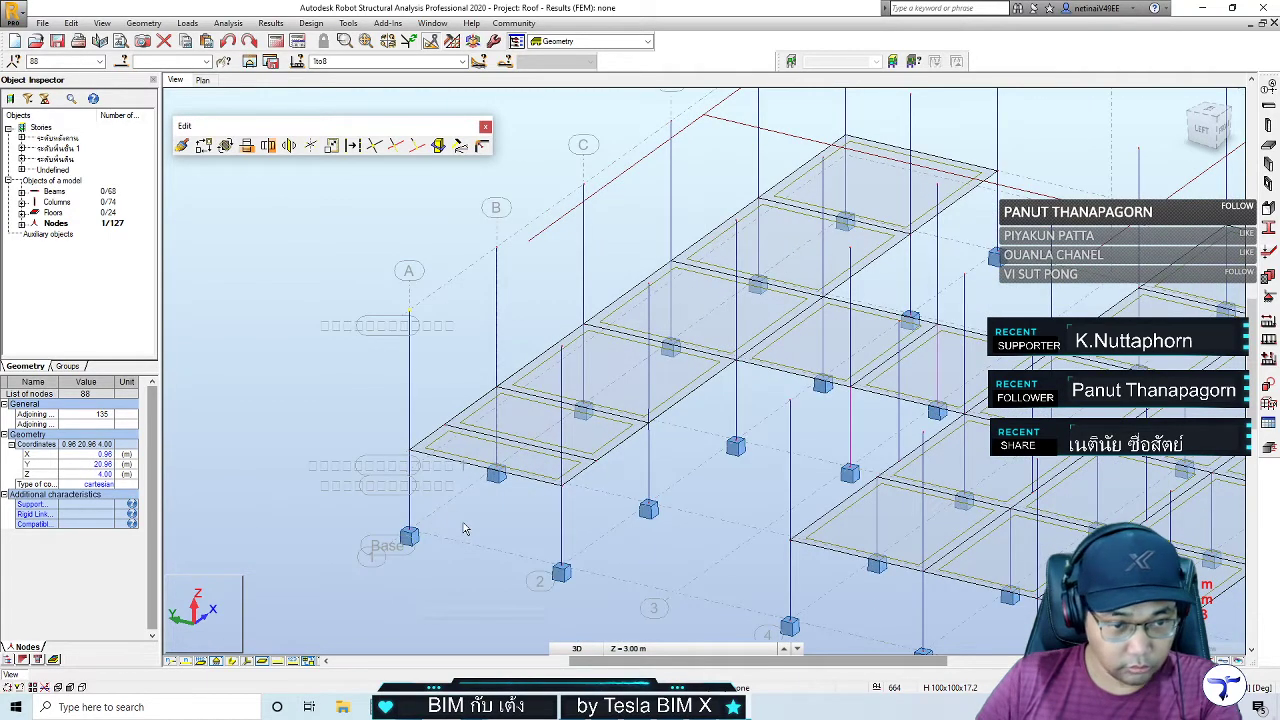
left_click(459, 508)
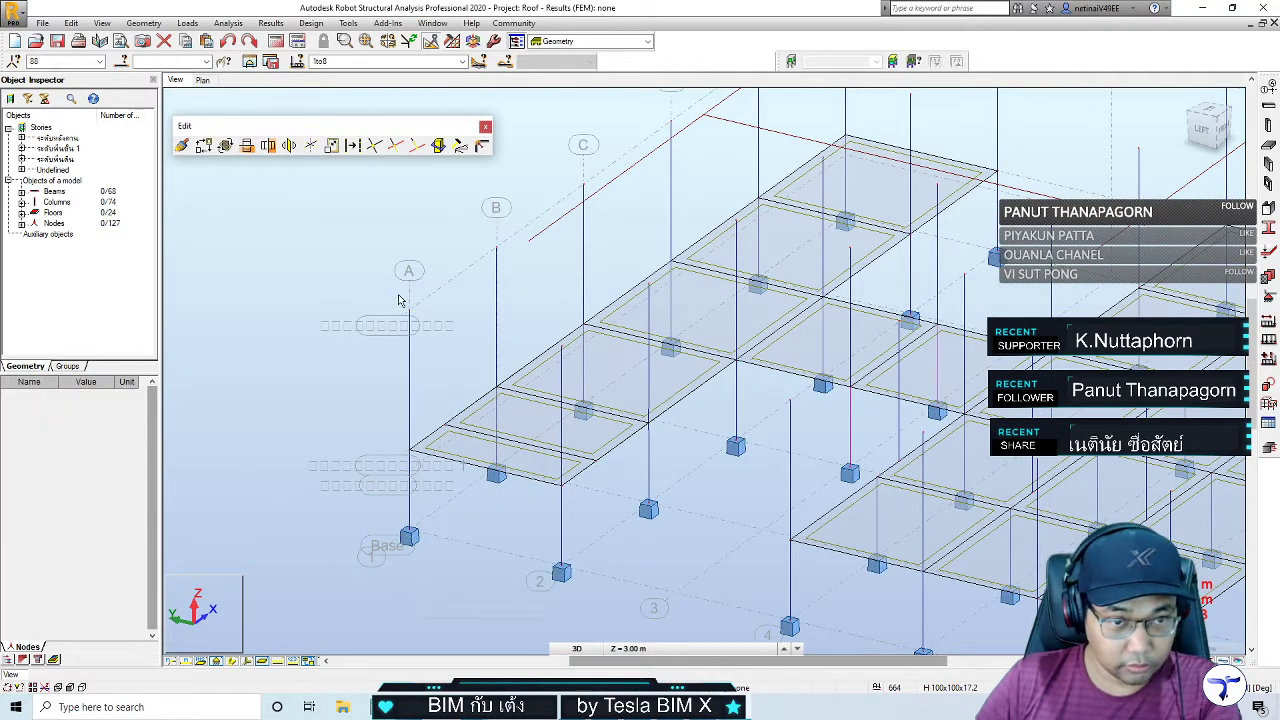
left_click(424, 338)
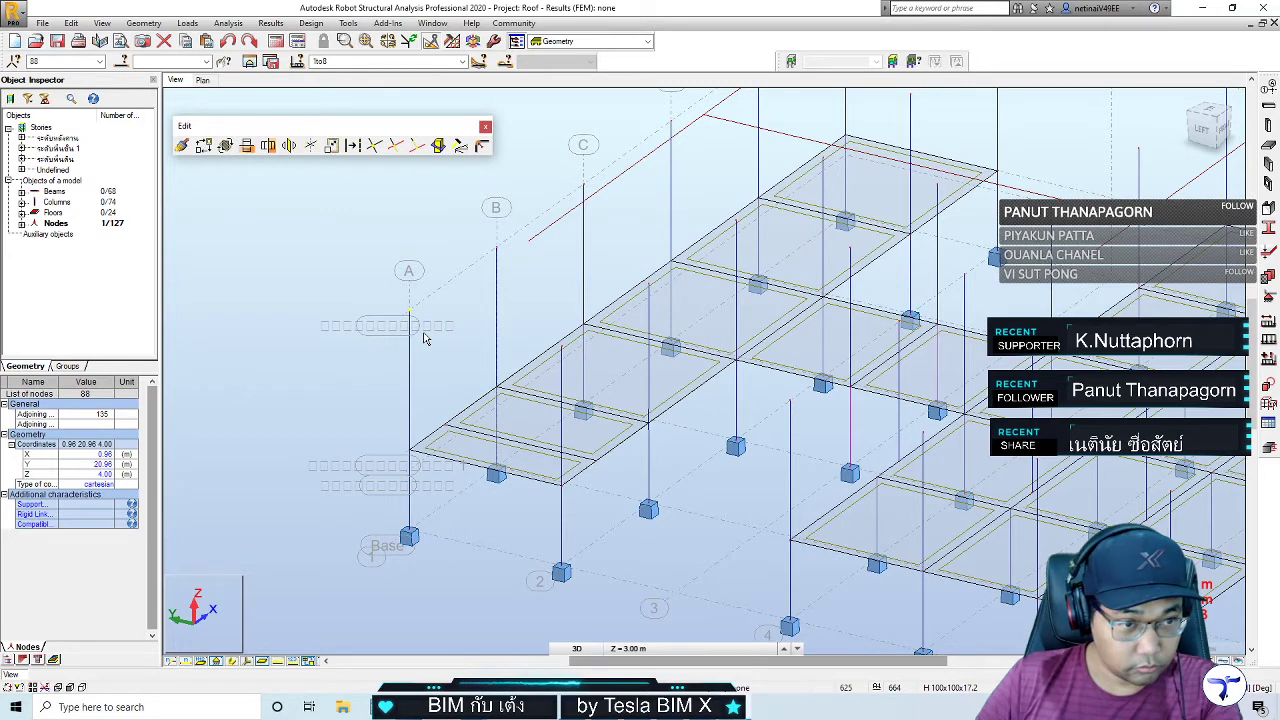
left_click(80, 455)
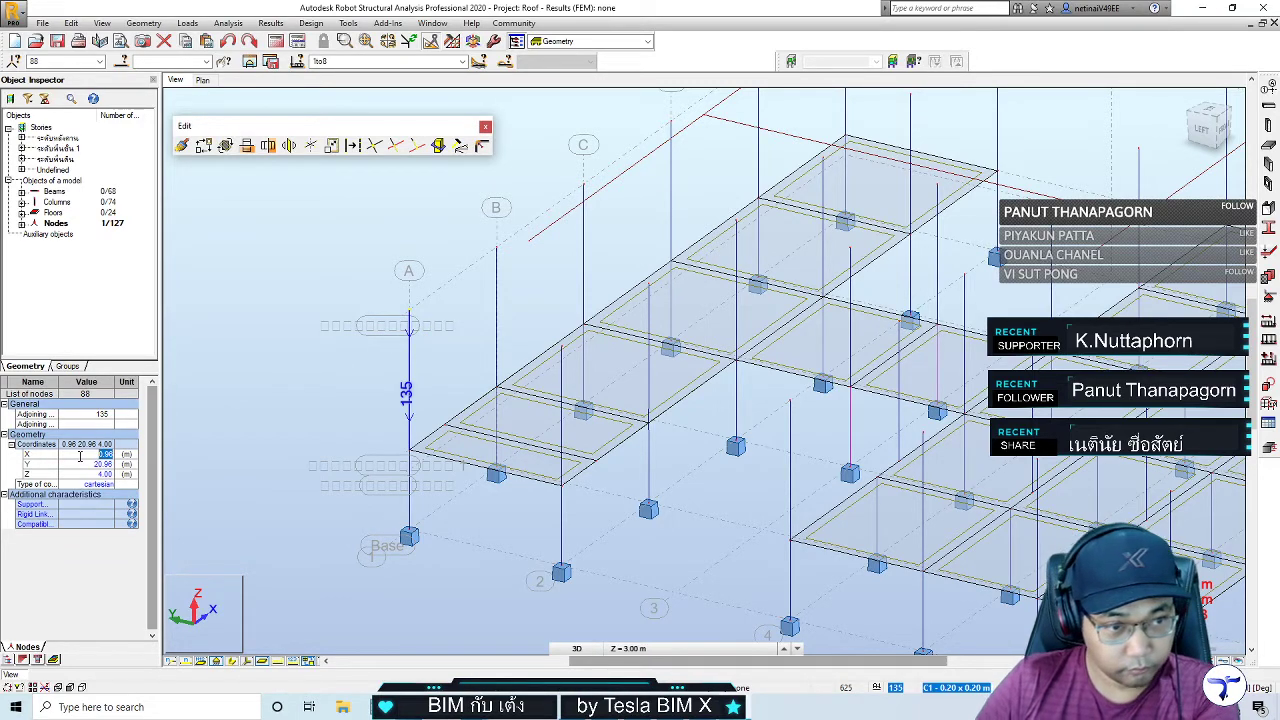
type("1")
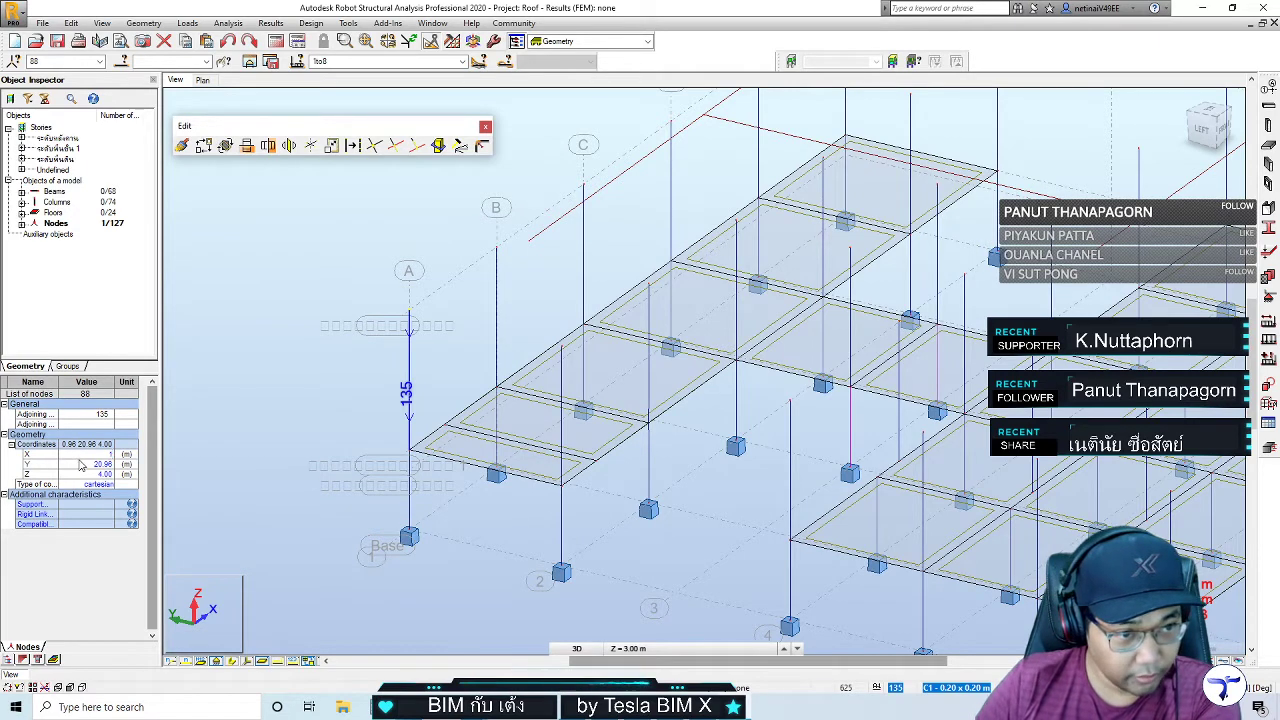
left_click(80, 465)
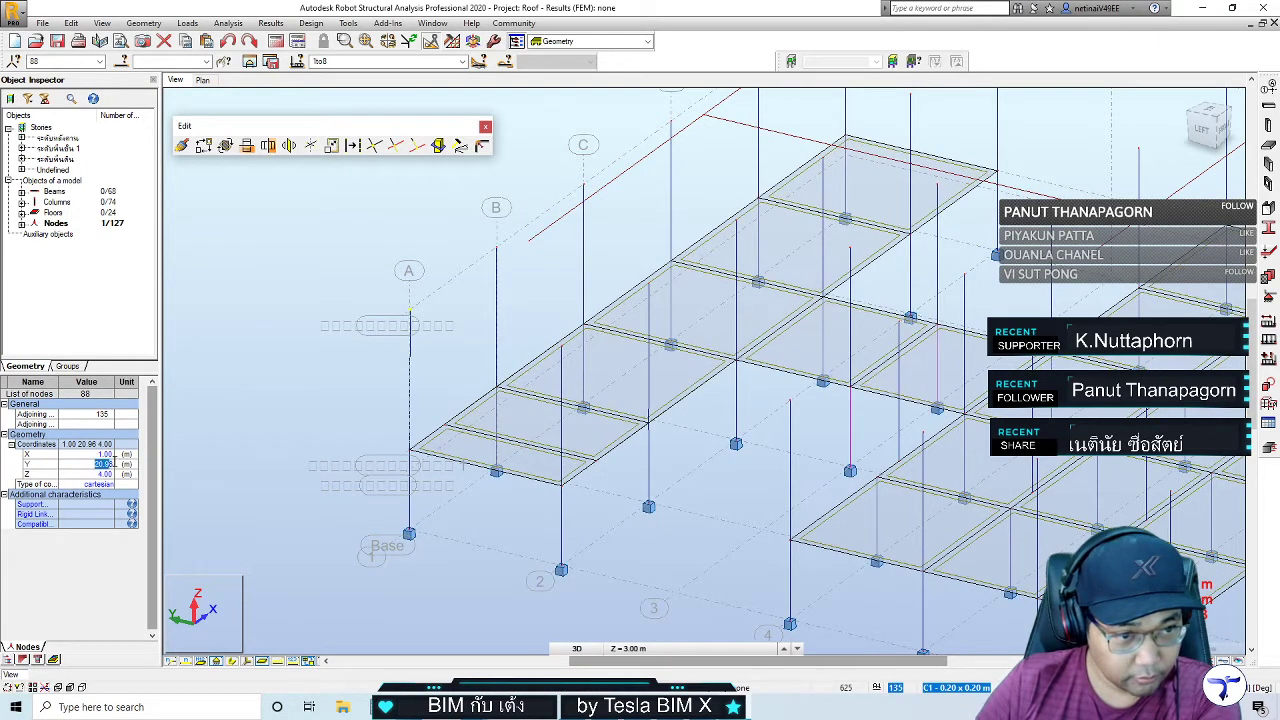
type("21")
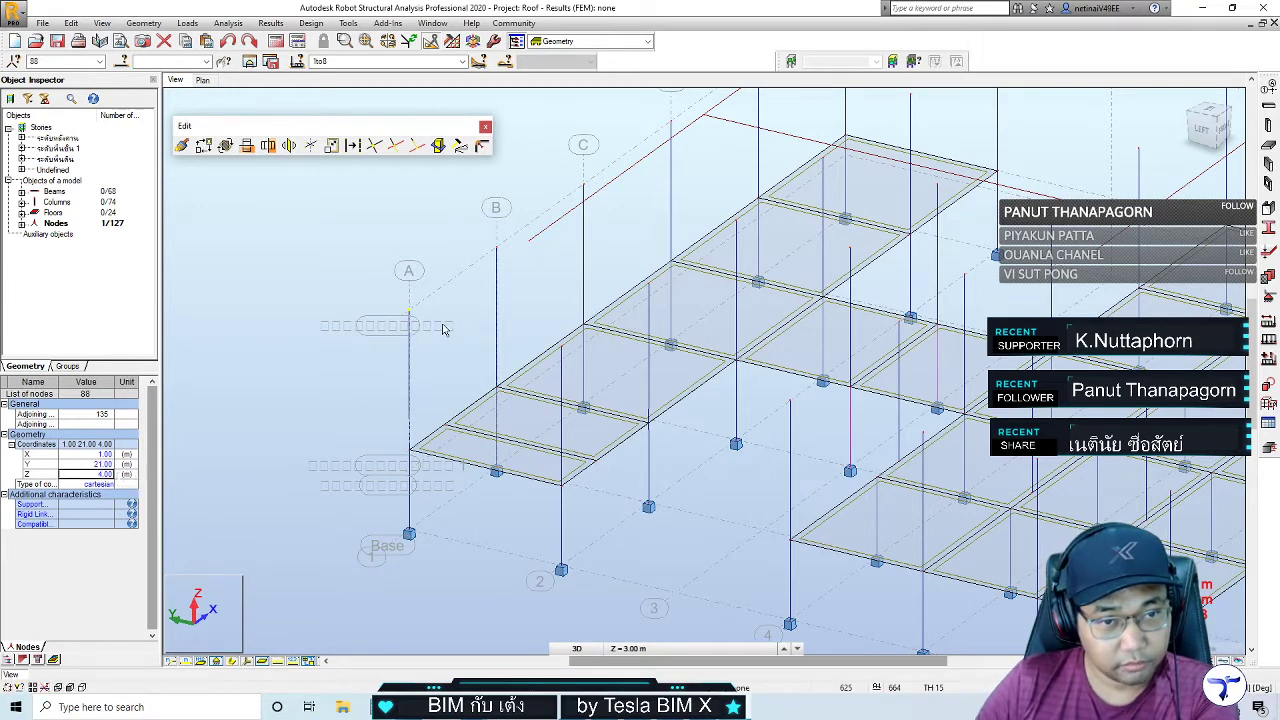
Reselect node 88 and set its Y coordinate to 21, then deselect
left_click(404, 371)
scroll(410, 315, "up", 2)
scroll(406, 300, "up", 1)
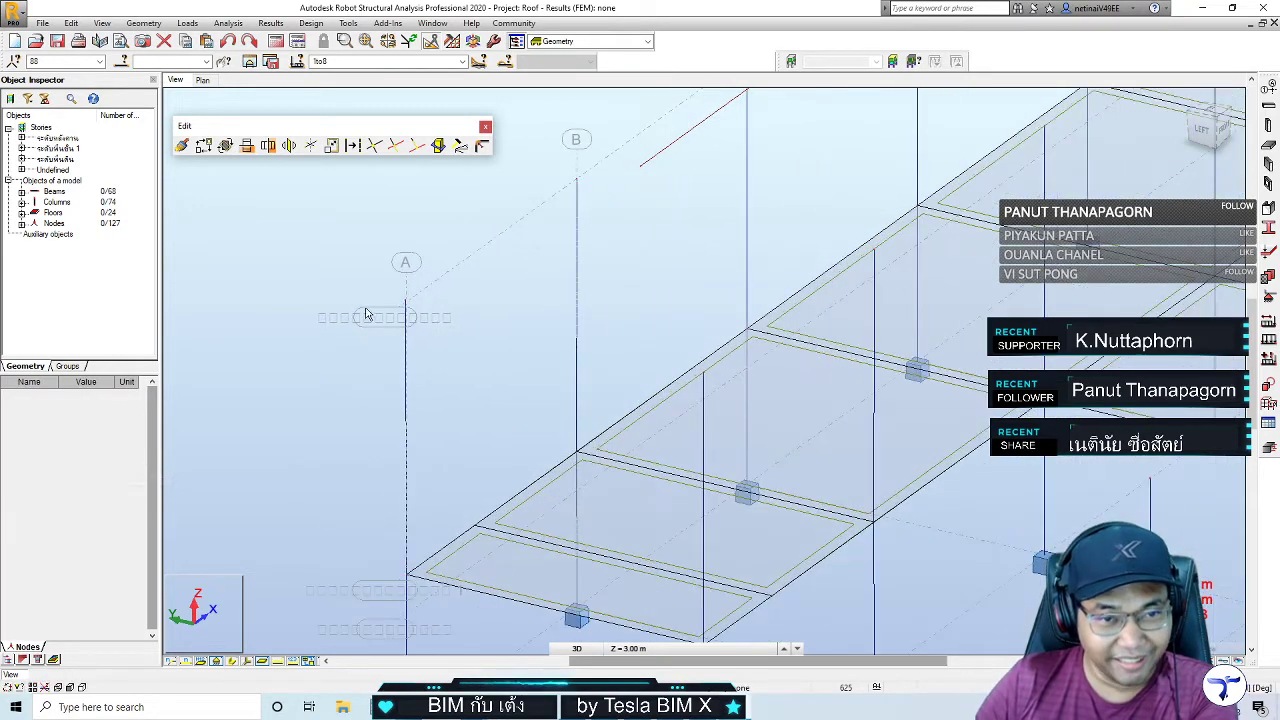
scroll(406, 295, "up", 1)
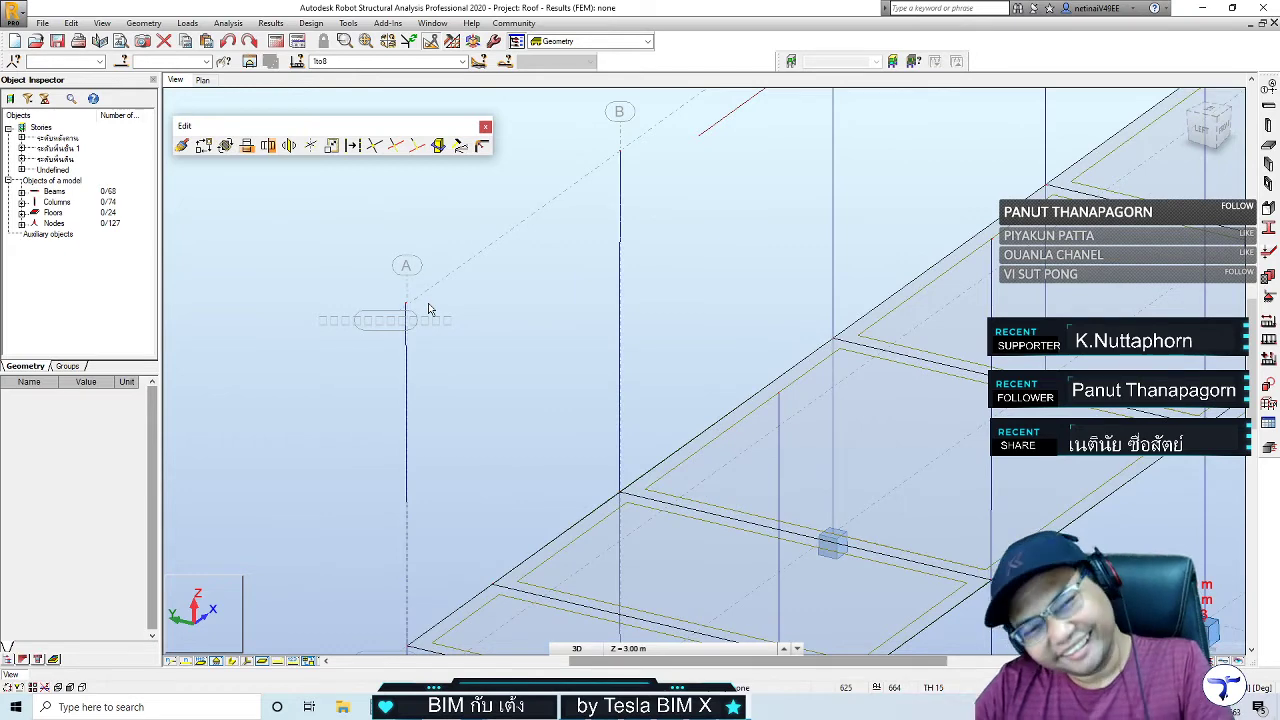
left_click(407, 302)
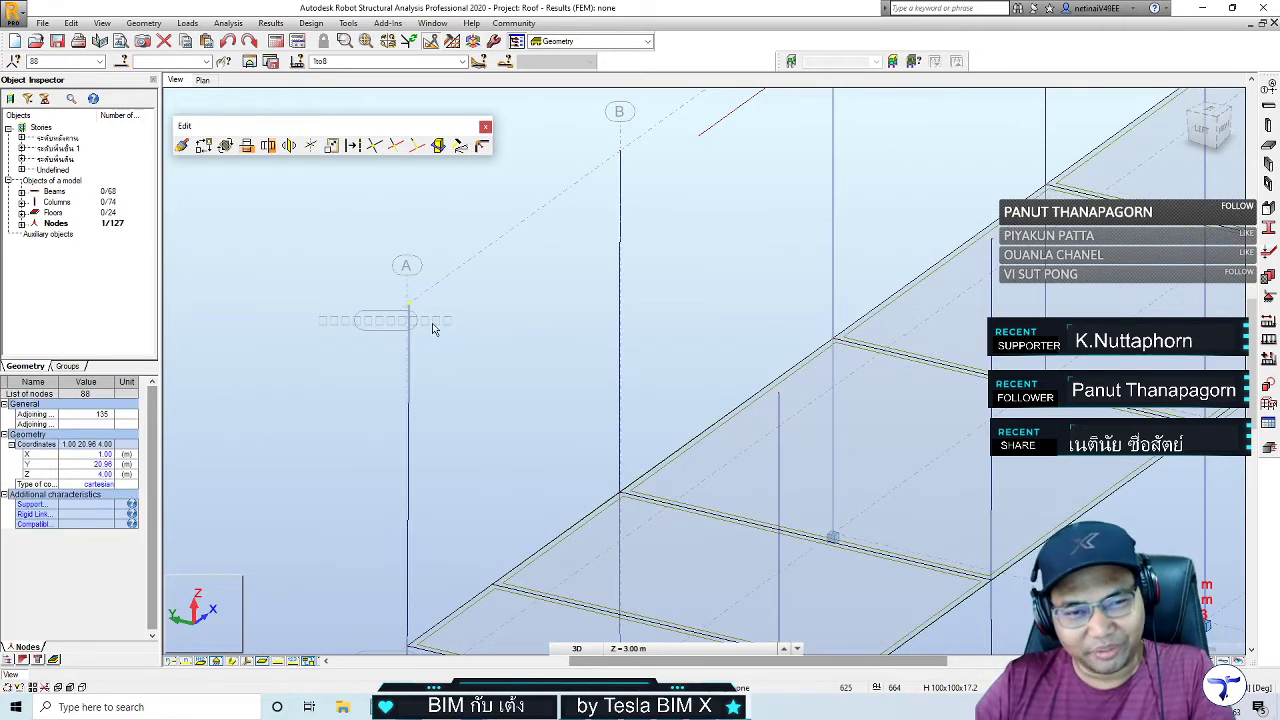
scroll(417, 314, "down", 1)
scroll(417, 314, "down", 1)
scroll(416, 314, "up", 1)
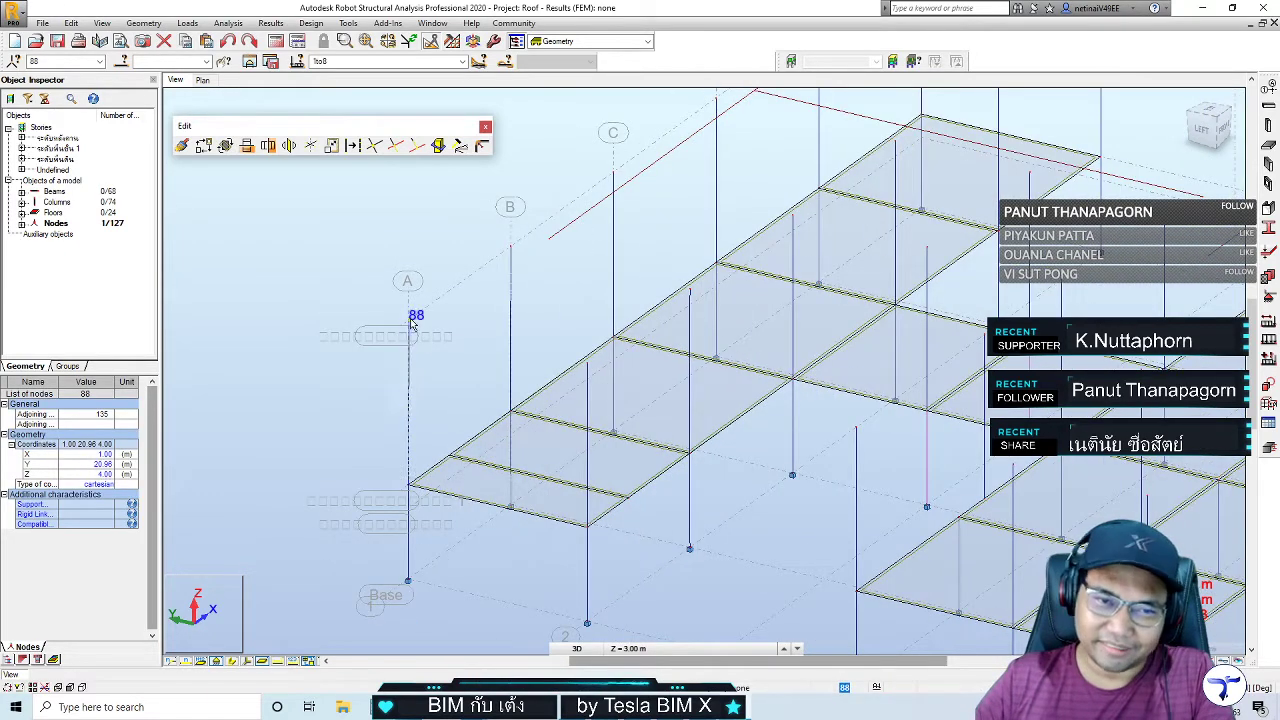
scroll(380, 315, "down", 1)
scroll(390, 318, "up", 2)
scroll(430, 333, "up", 1)
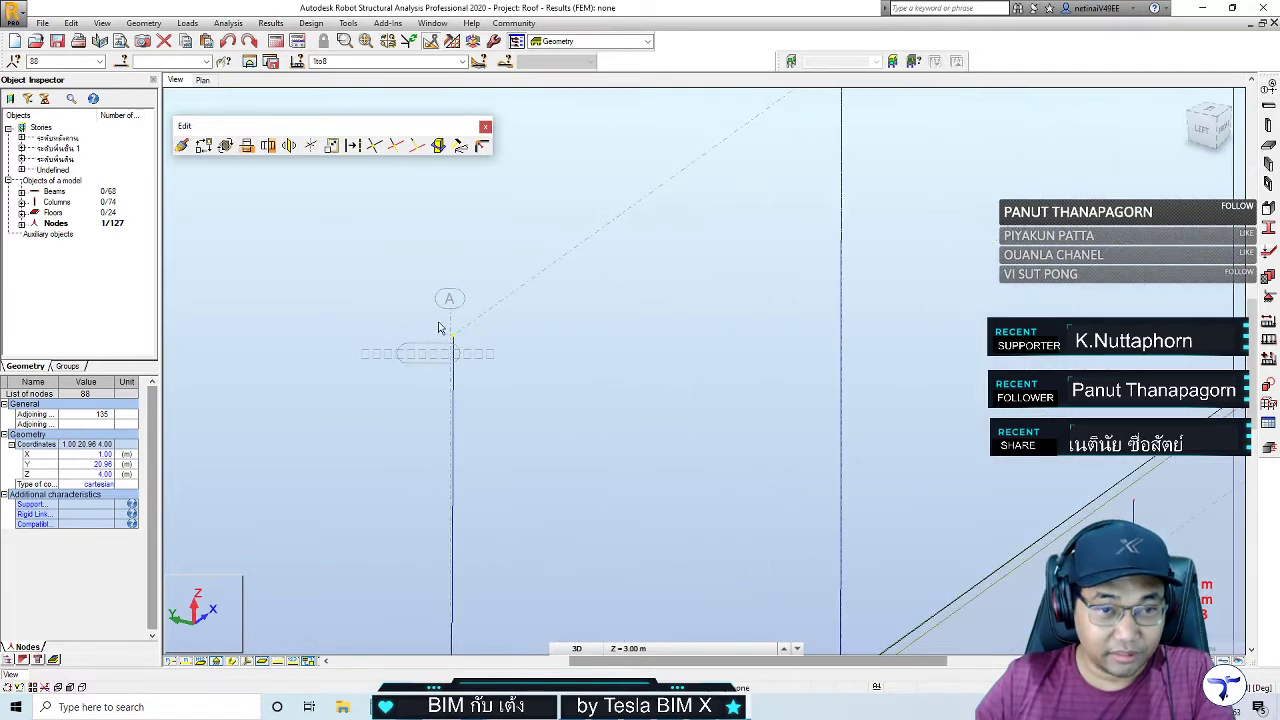
double_click(100, 464)
type("21")
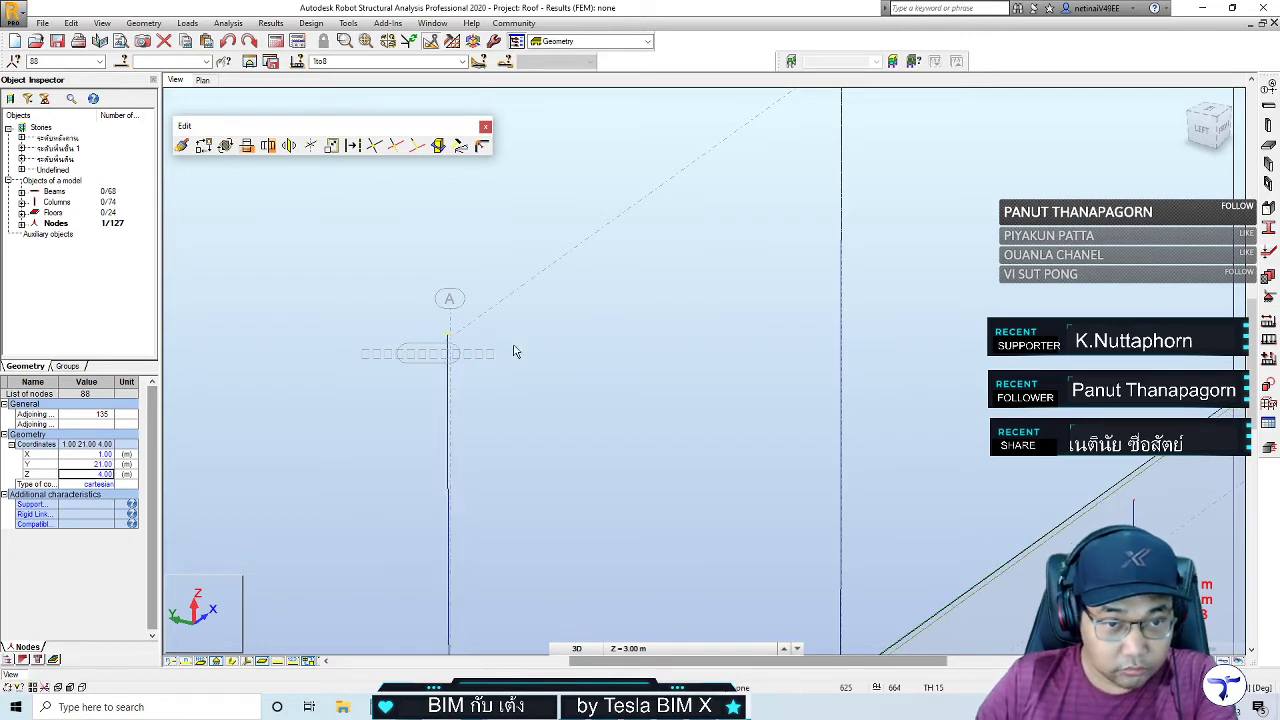
left_click(404, 360)
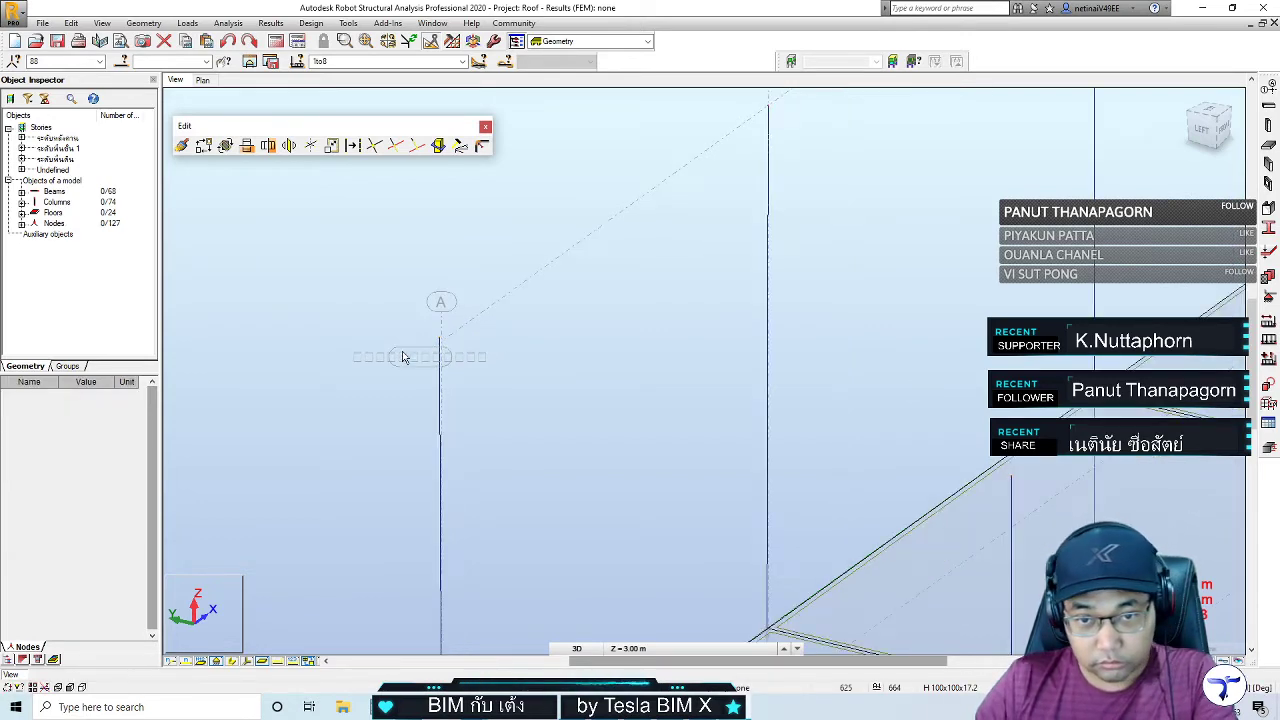
Zoom and orbit the frame through side, isometric and top-front views
scroll(404, 352, "down", 2)
scroll(404, 352, "down", 1)
scroll(404, 352, "down", 2)
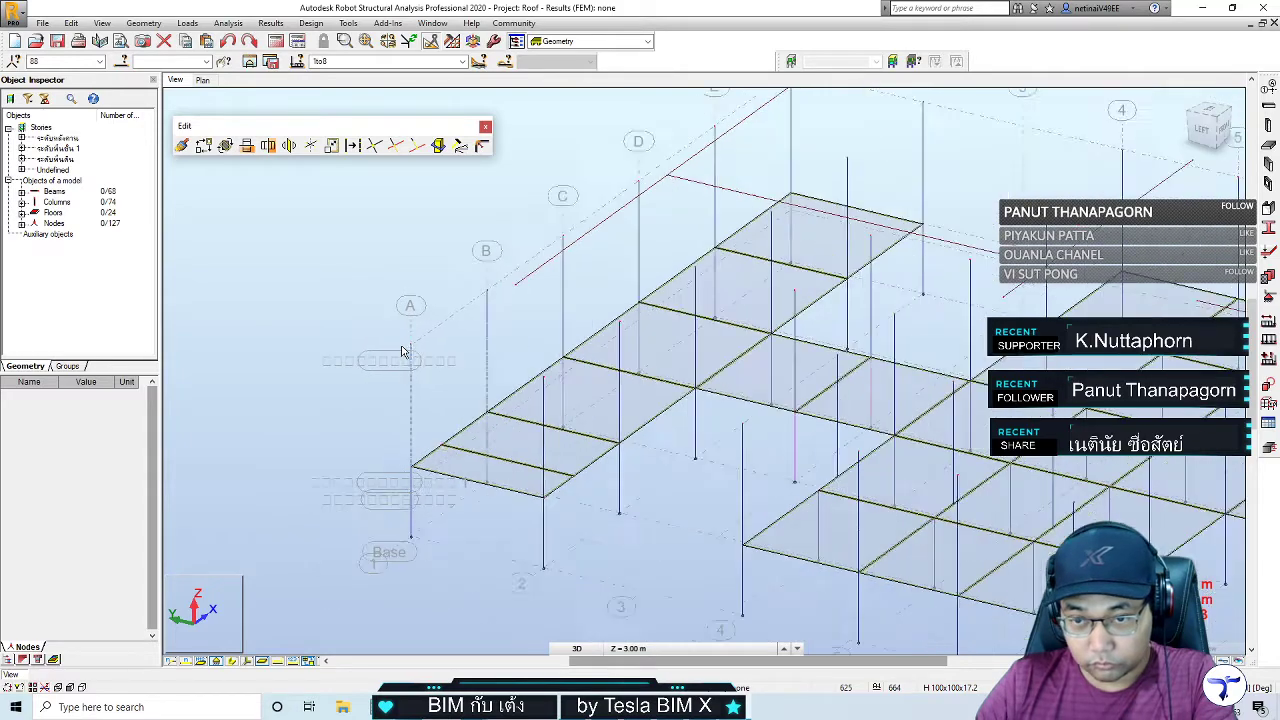
scroll(420, 360, "down", 2)
scroll(935, 545, "up", 1)
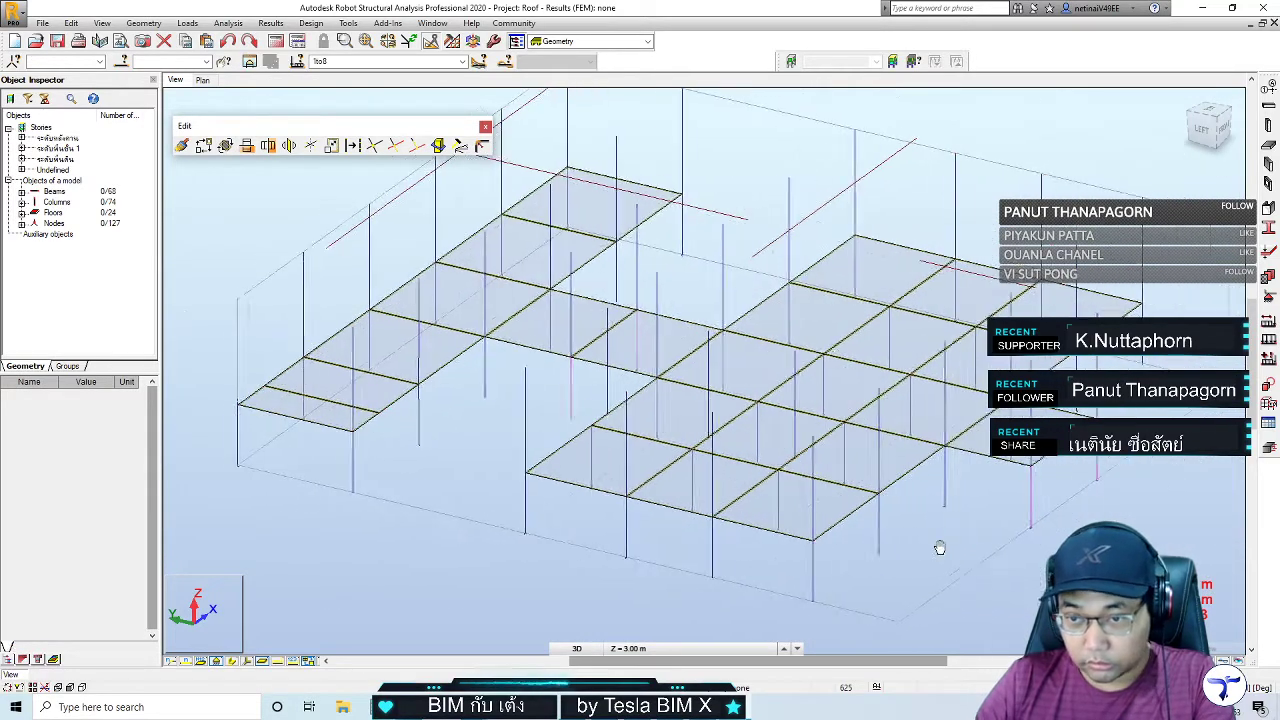
scroll(930, 550, "up", 1)
middle_click_drag(920, 560, 931, 506, "shift")
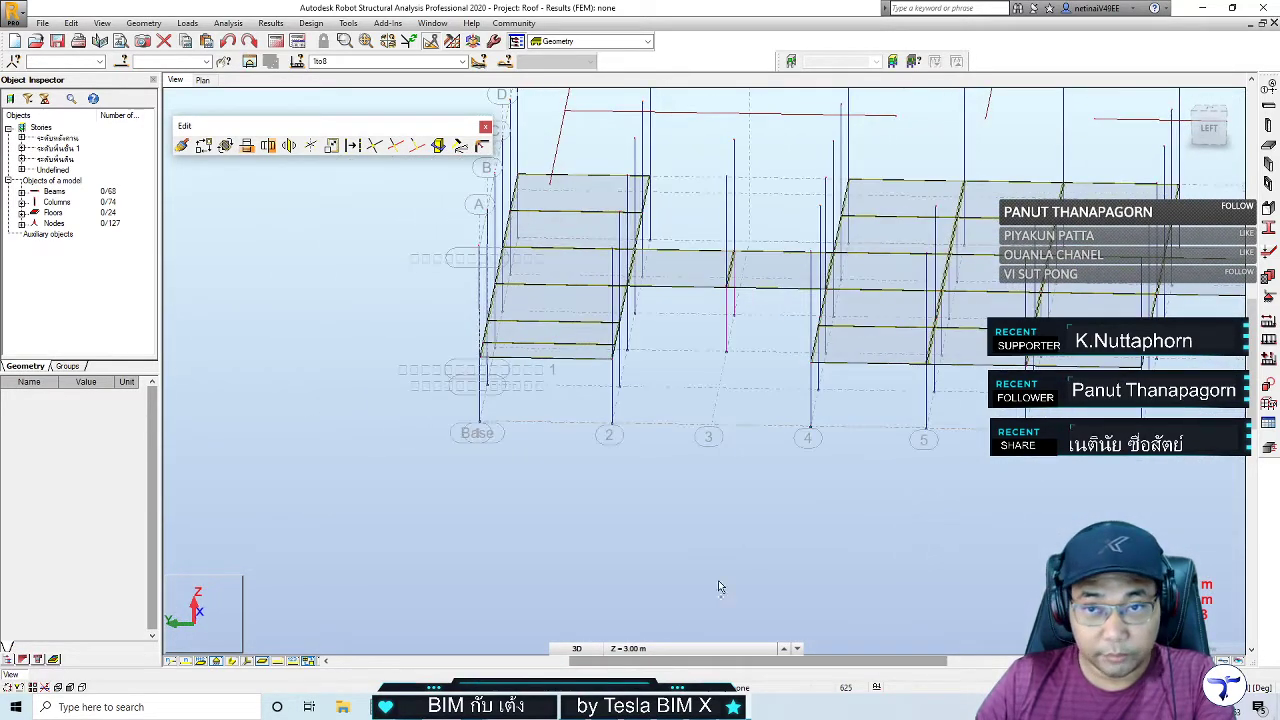
mouse_move(752, 532)
middle_mouse_down("shift")
mouse_move(720, 528)
mouse_move(714, 543)
mouse_move(766, 540)
mouse_move(651, 512)
middle_mouse_up("shift")
middle_click_drag(788, 519, 729, 533, "shift")
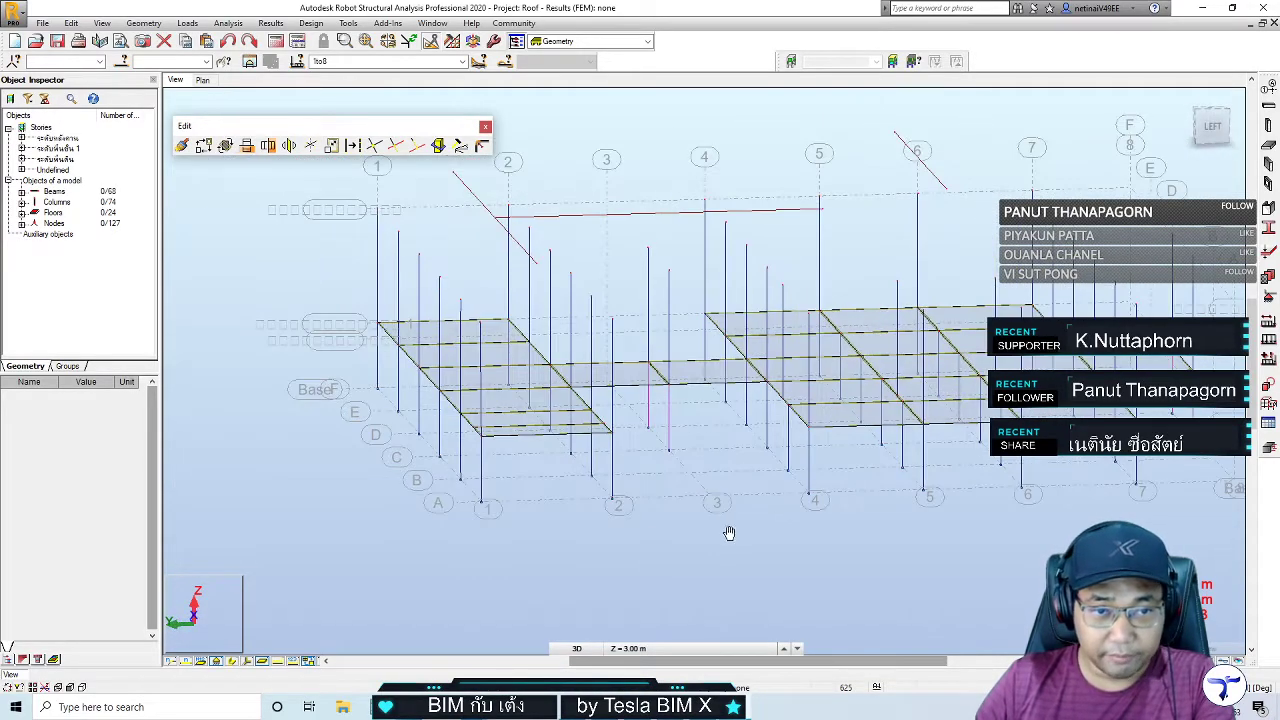
scroll(590, 550, "up", 3)
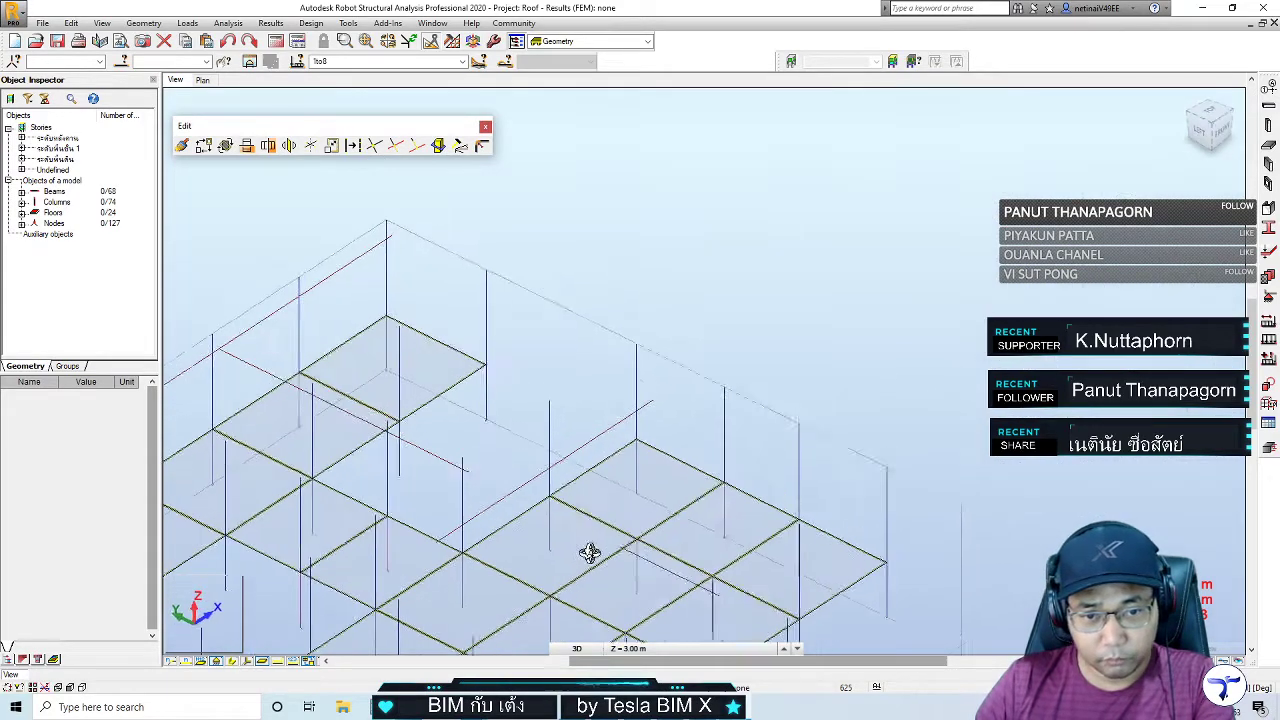
middle_click_drag(590, 550, 693, 451, "shift")
Zoom in and select node 88 at the top of column A
scroll(461, 478, "down", 3)
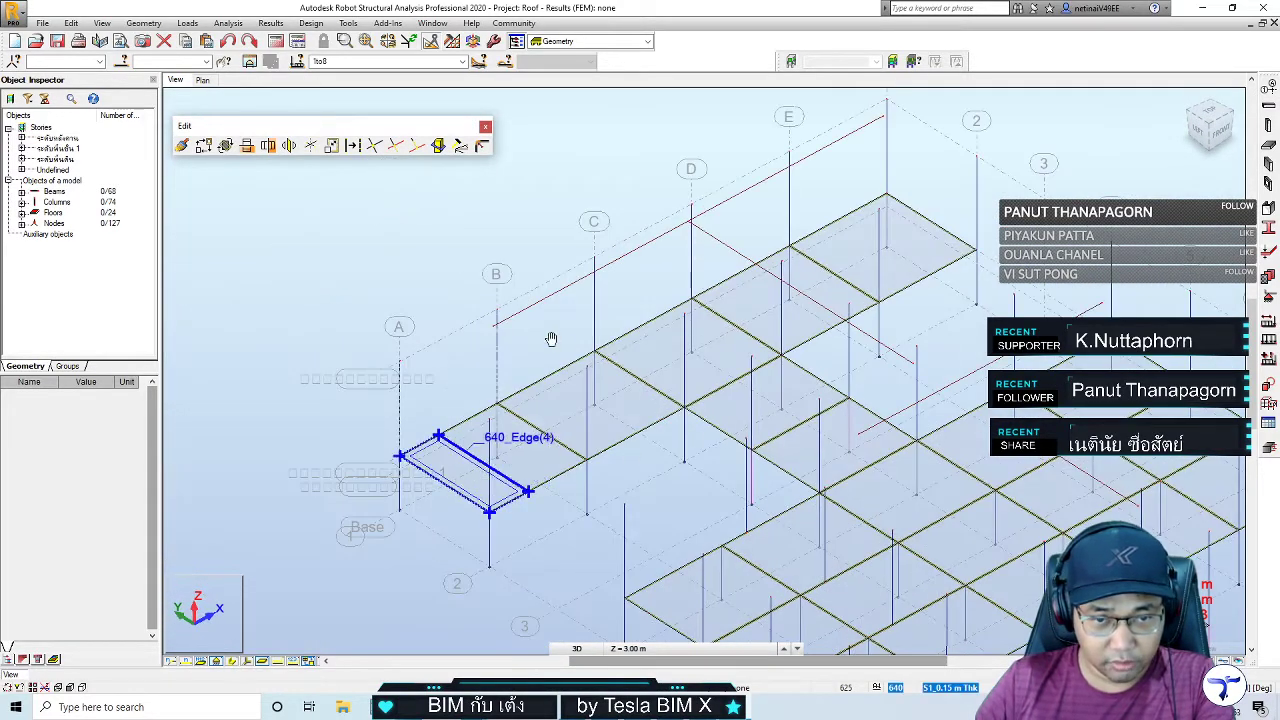
scroll(763, 337, "up", 3)
scroll(817, 307, "up", 2)
scroll(817, 307, "up", 1)
scroll(777, 337, "up", 1)
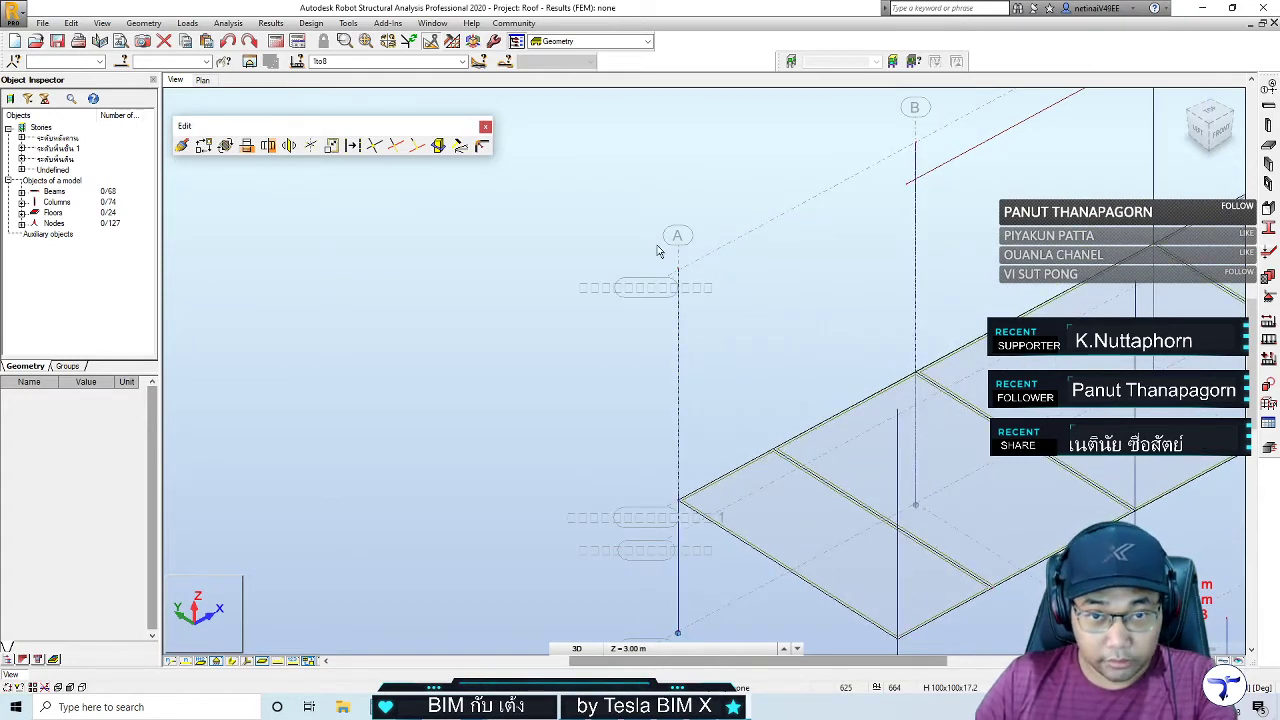
left_click_drag(711, 297, 712, 297)
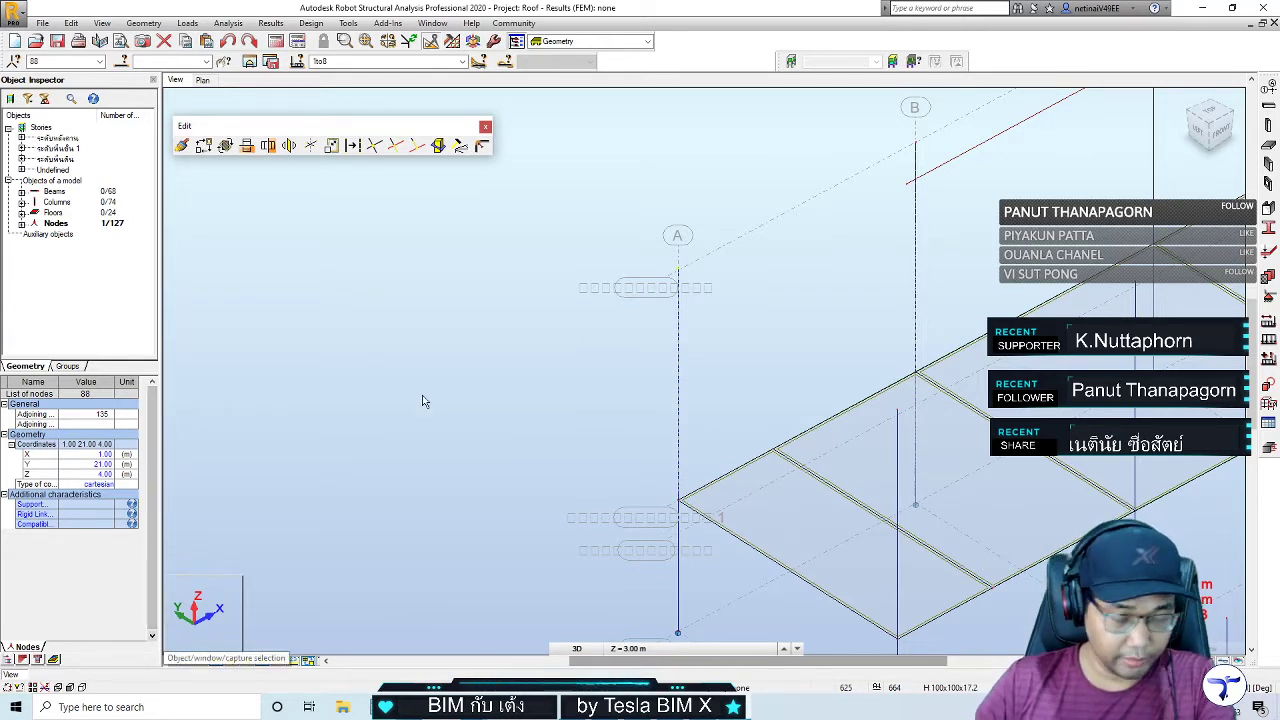
Copy node 88 by translation to create new node 625 at X 0, Y 22, Z 4
key("ctrl+t")
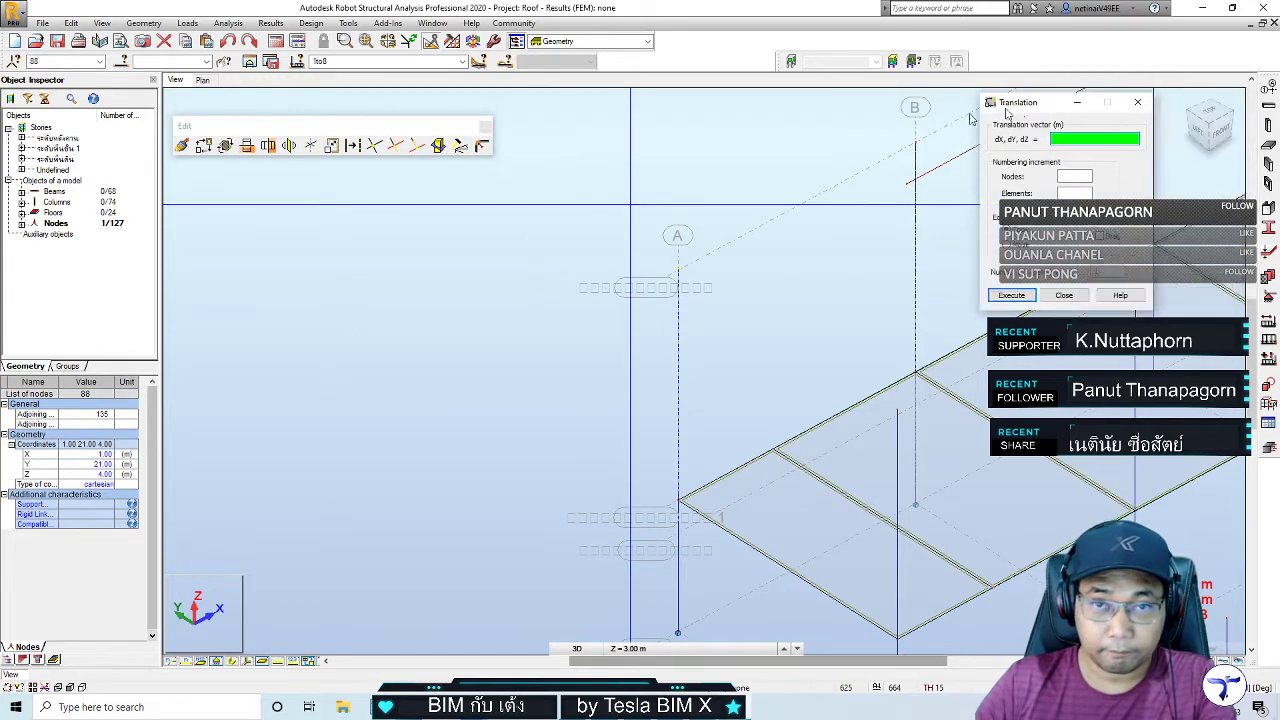
left_click_drag(1030, 92, 283, 213)
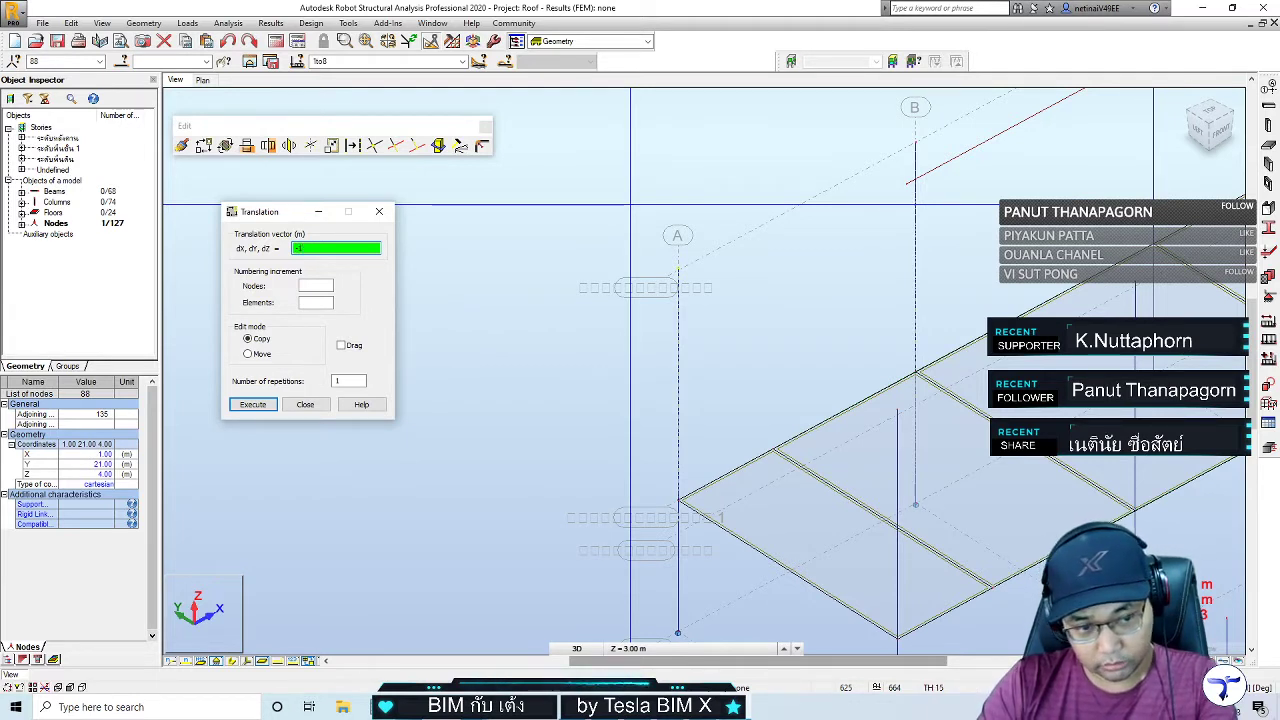
key("Return")
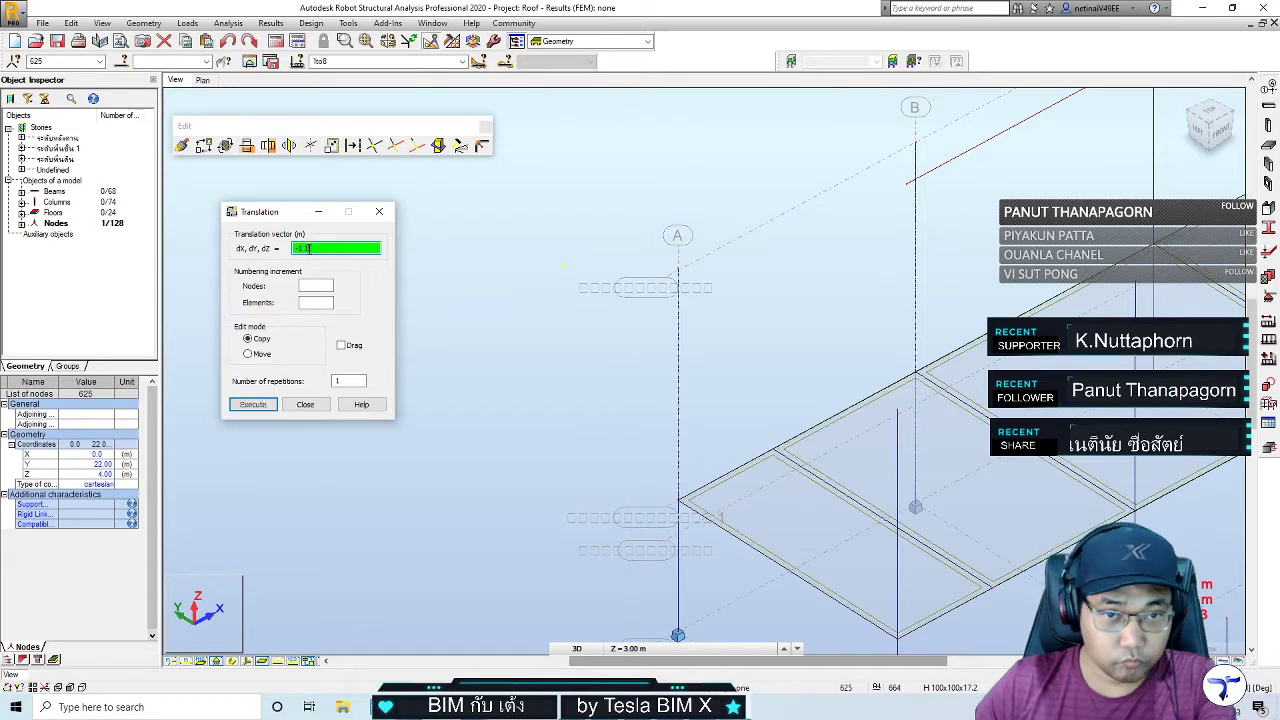
left_click(379, 211)
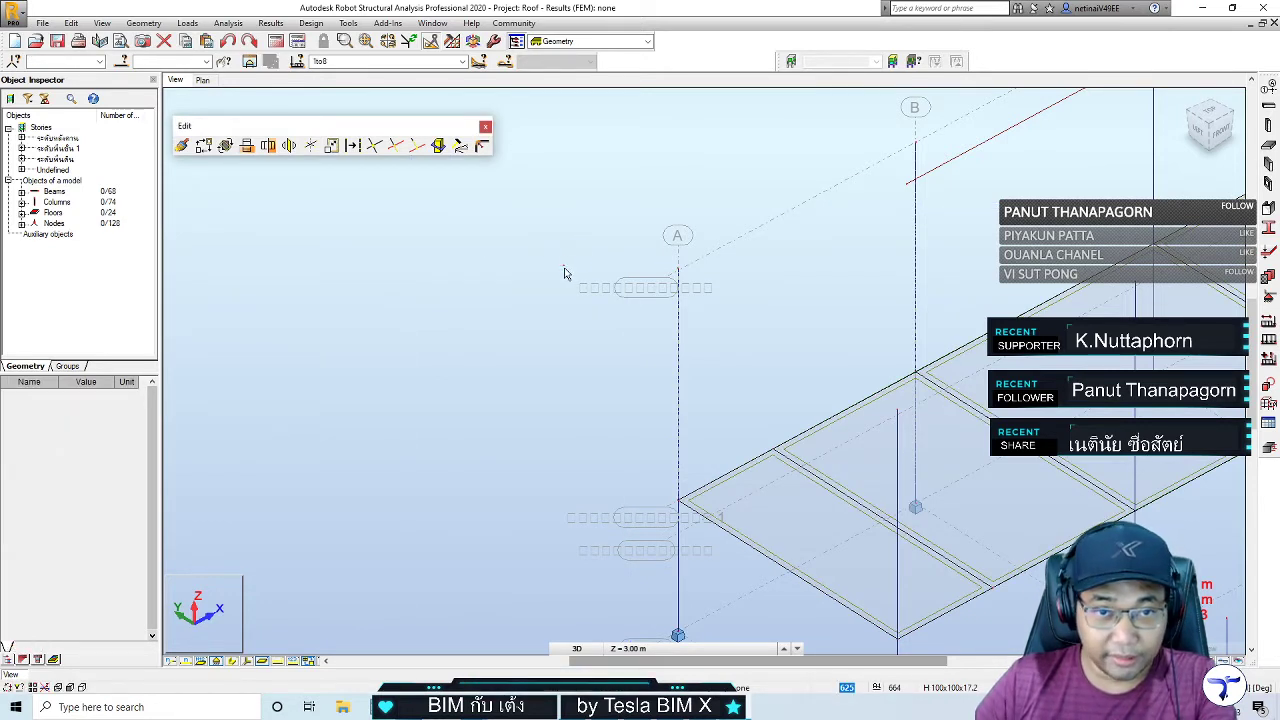
Show node numbers on the model and review the Structural Axis settings
left_click(170, 661)
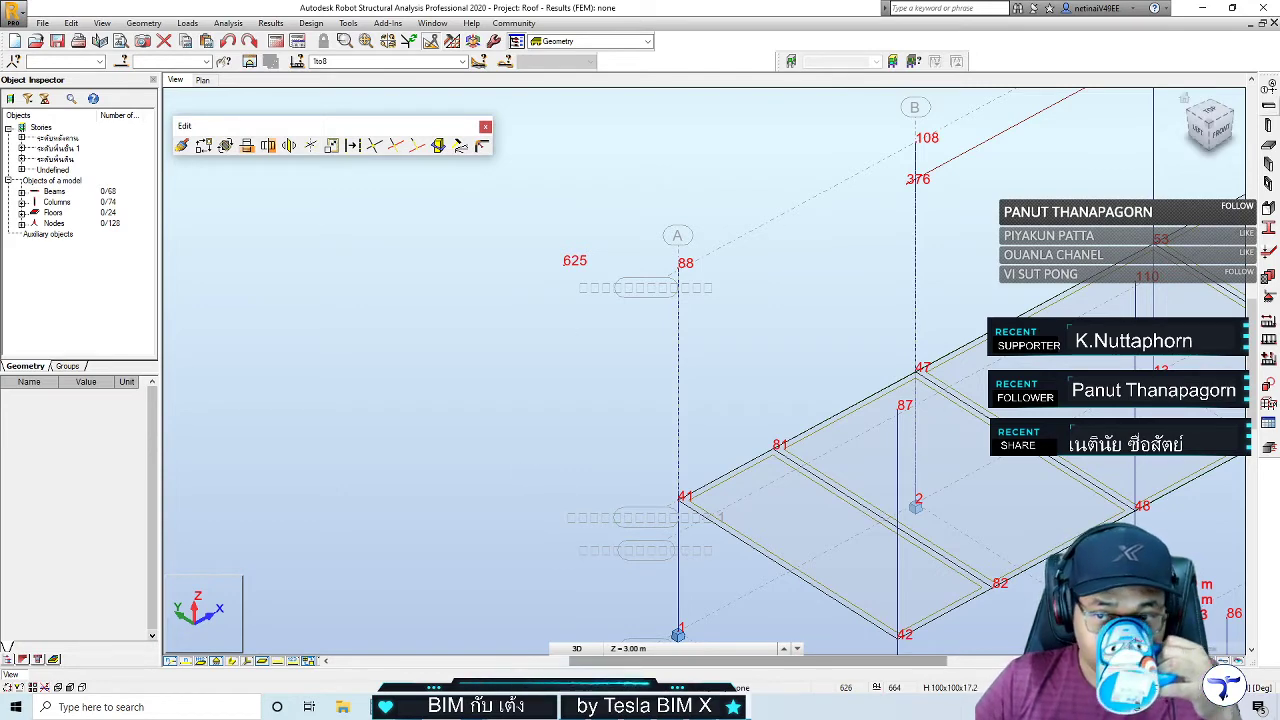
left_click(459, 147)
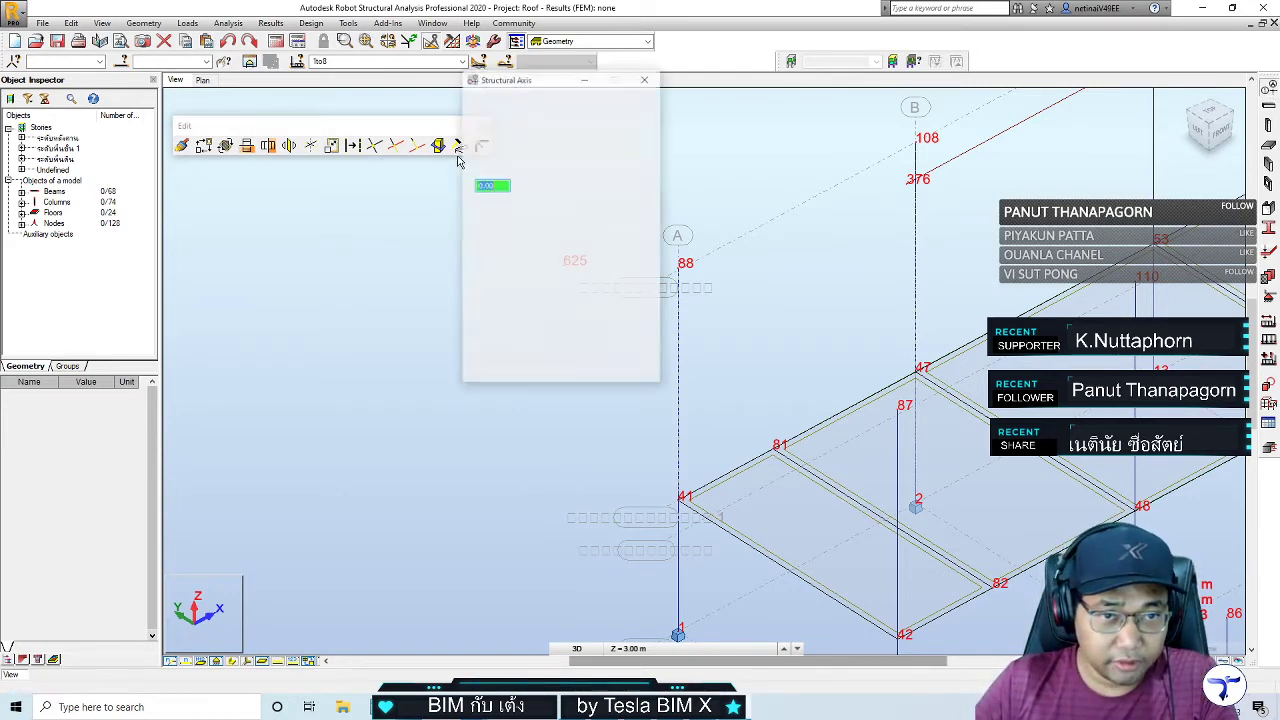
left_click_drag(511, 82, 222, 249)
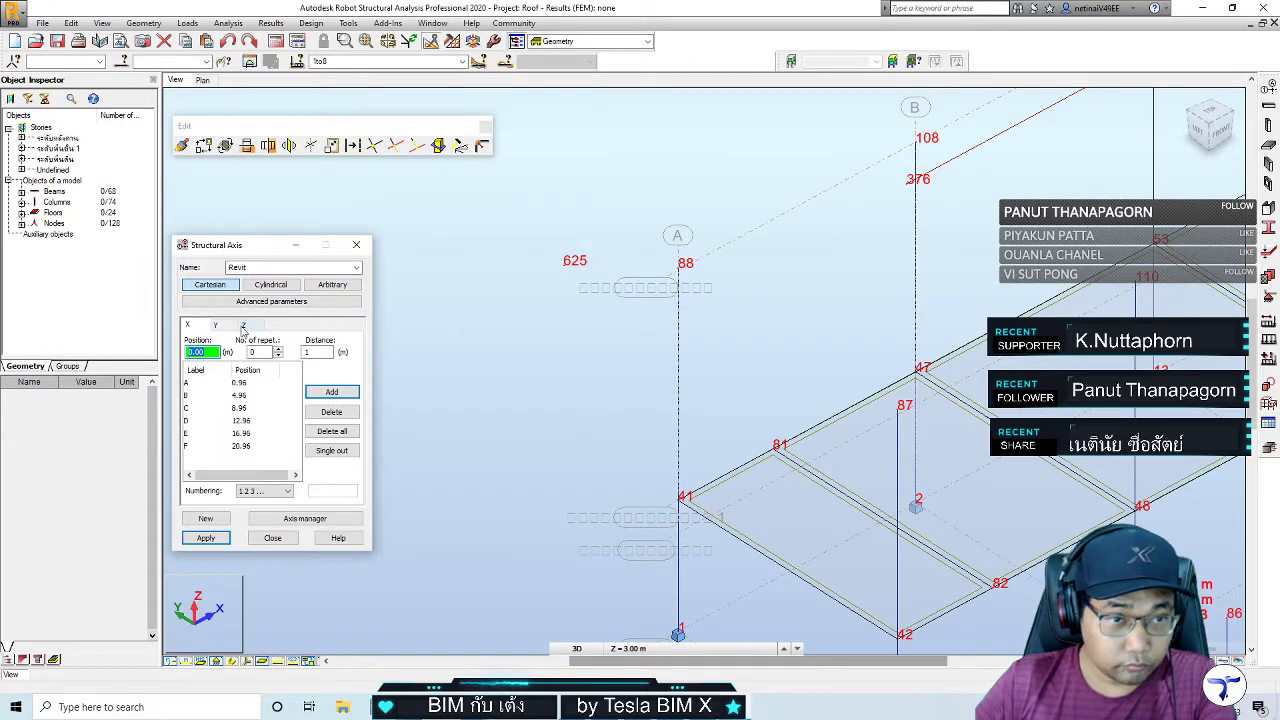
left_click(356, 245)
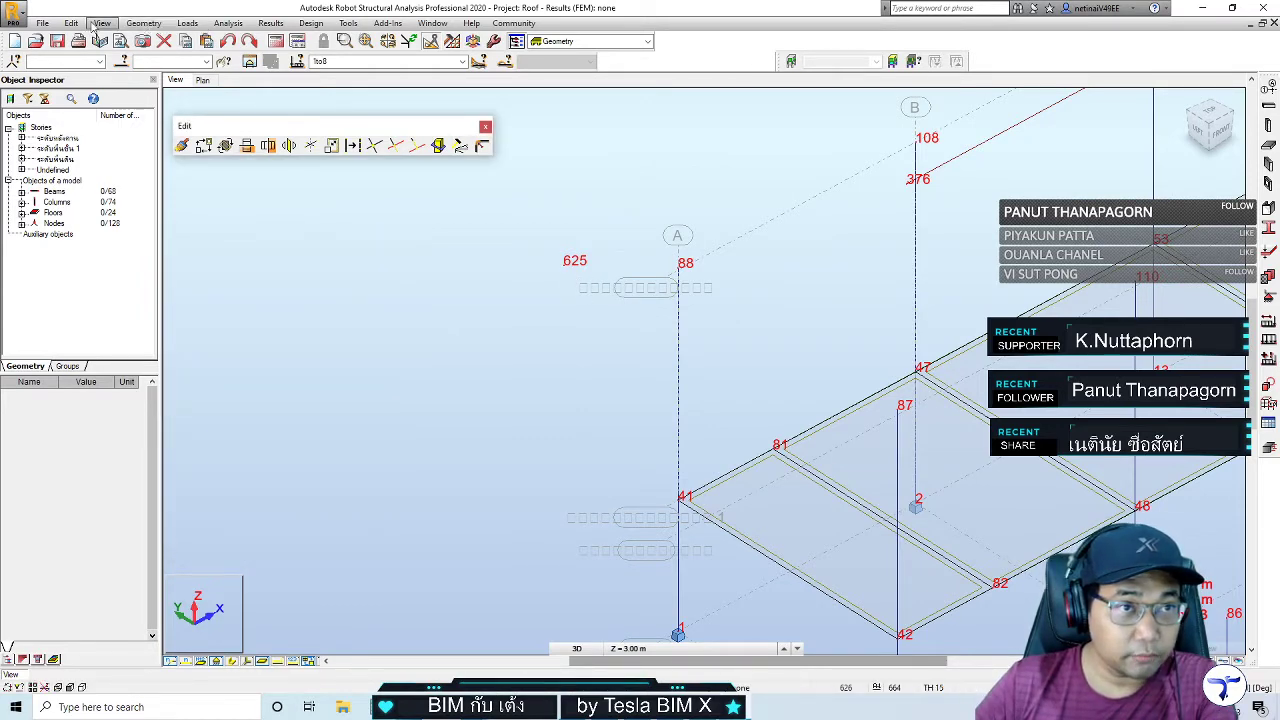
left_click(143, 23)
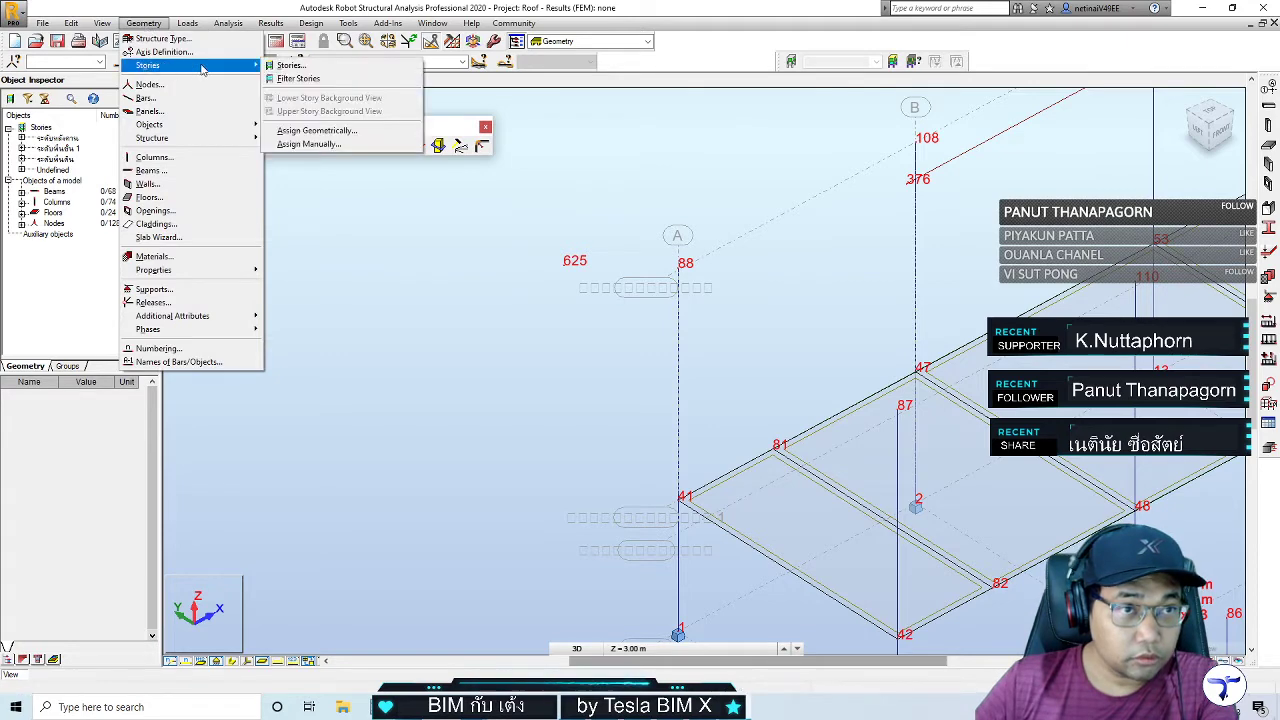
Rename the first story to Roof Beam and accept its story label prompt
left_click(410, 400)
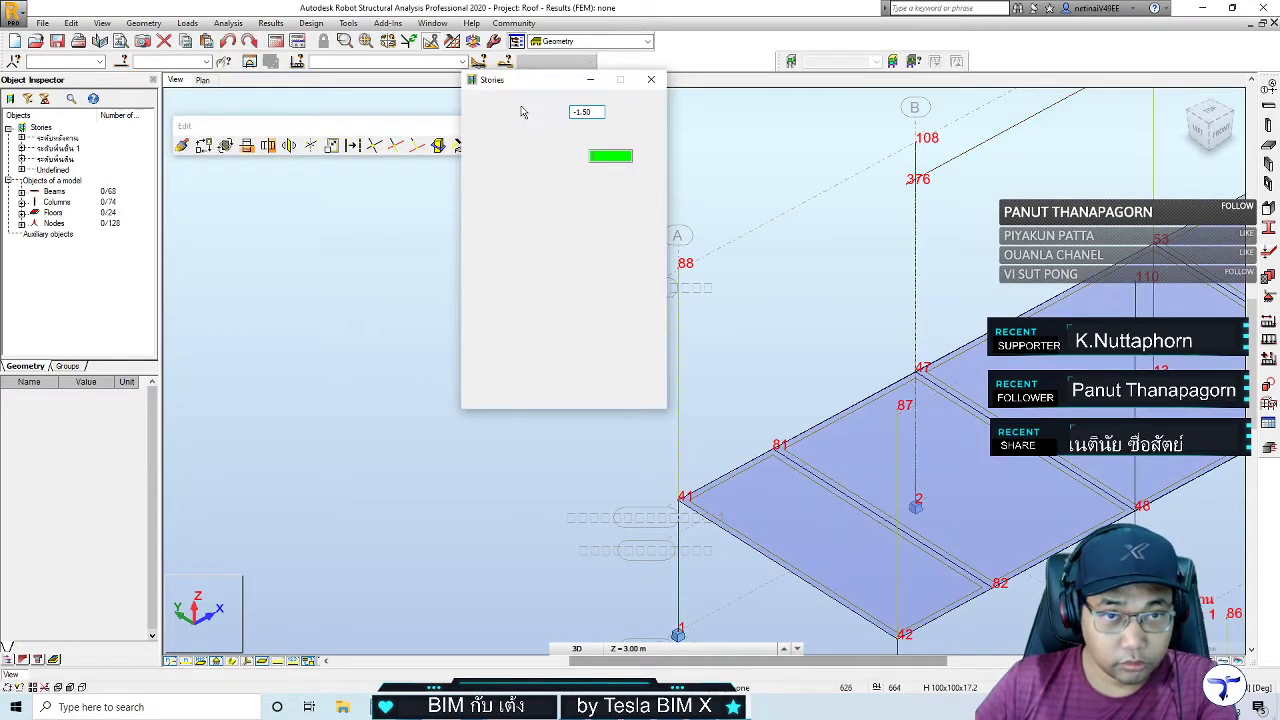
left_click_drag(520, 86, 347, 220)
left_click(318, 396)
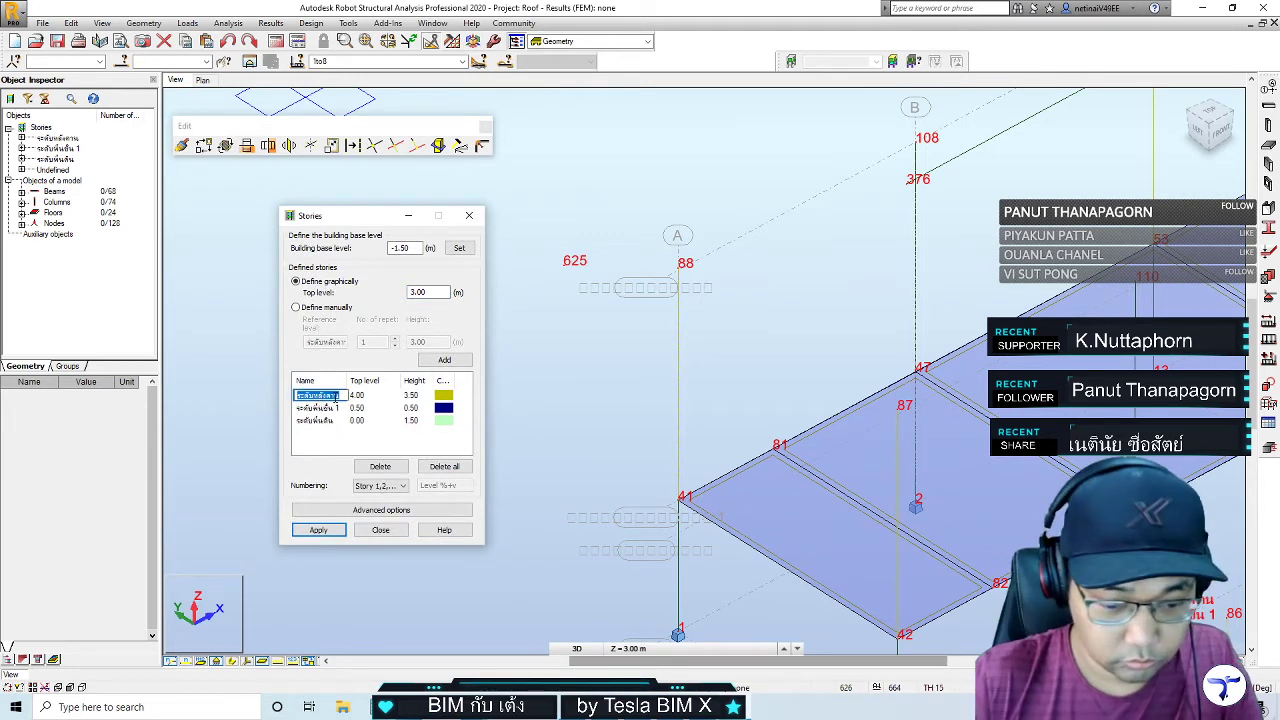
type("Roof")
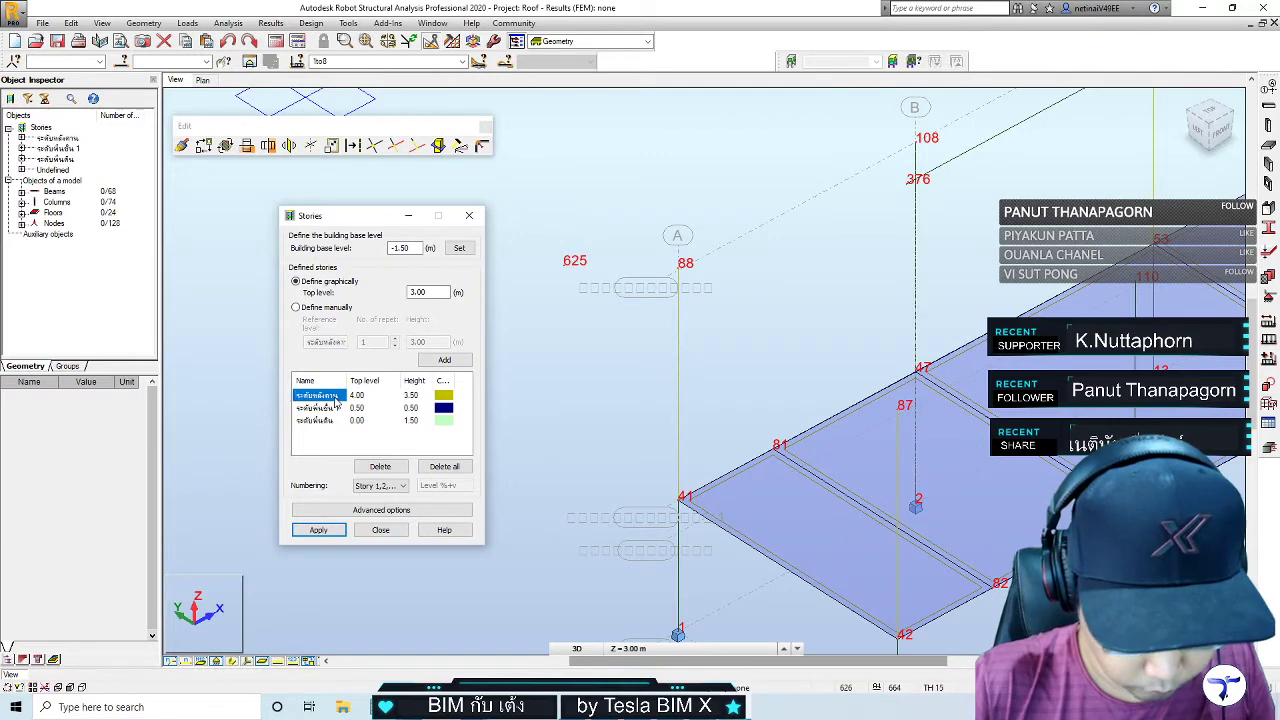
type(" Beam")
key("Return")
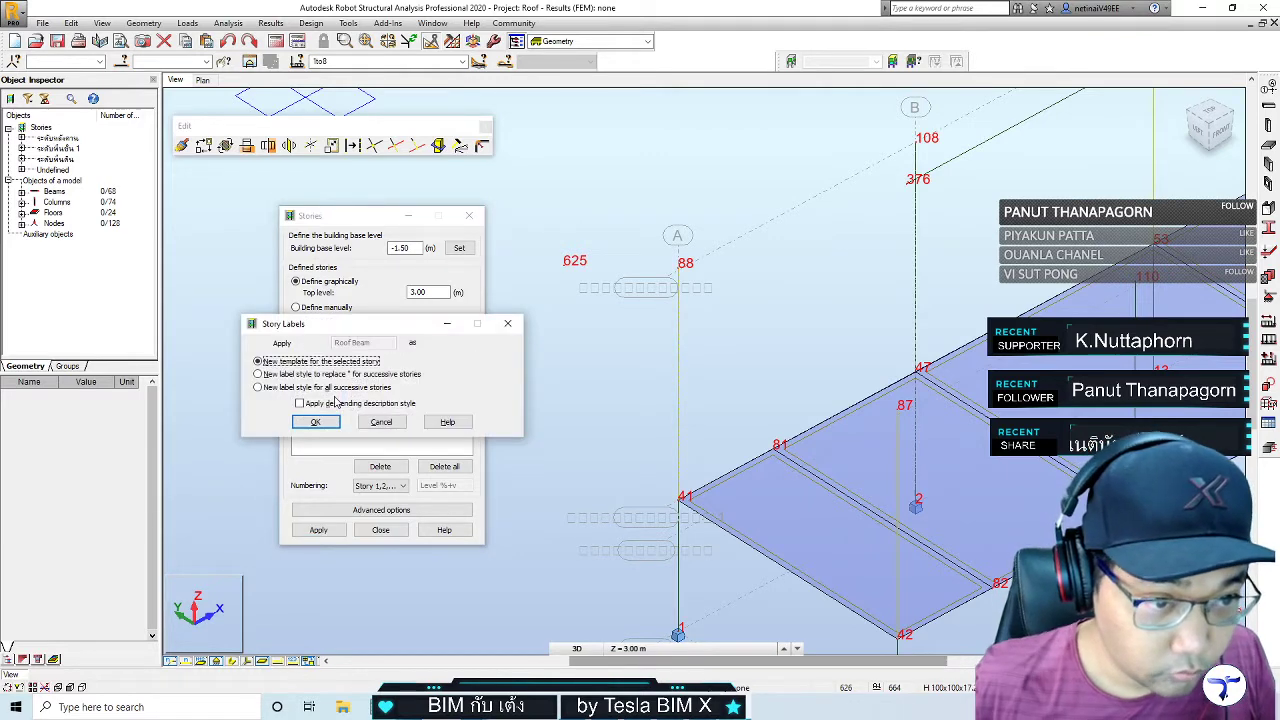
left_click(315, 421)
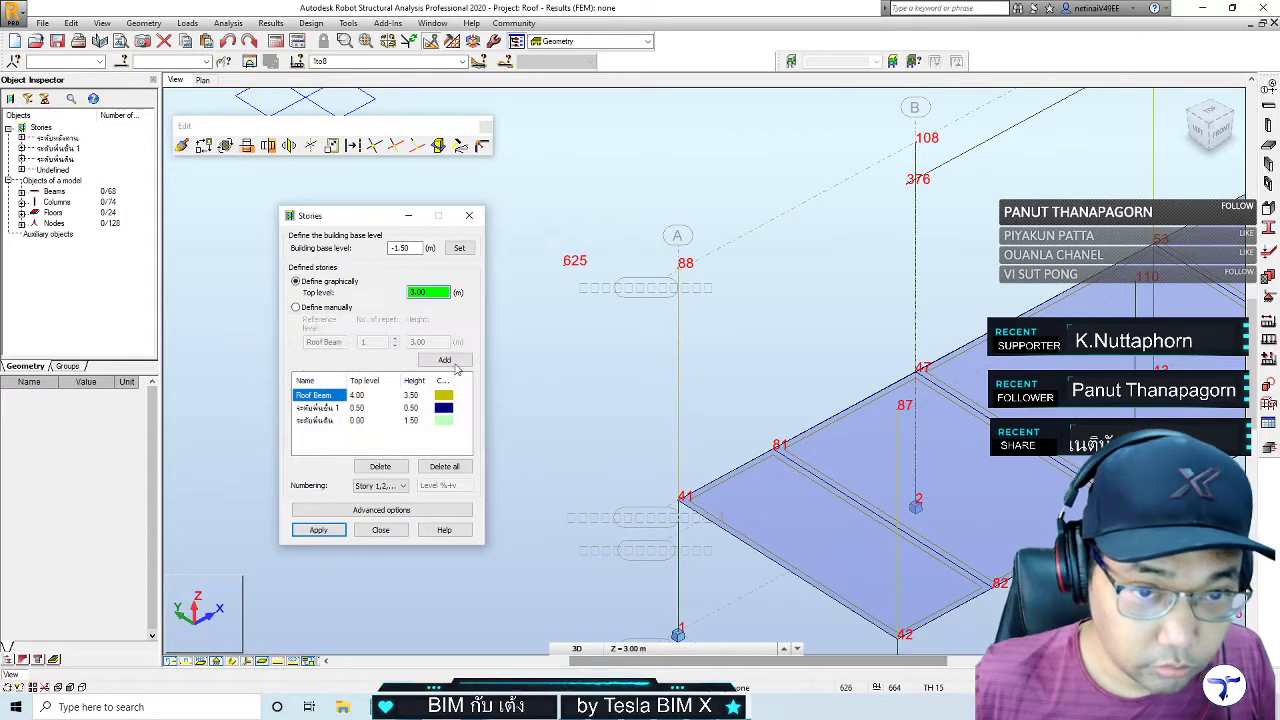
Rename the other stories to Level 1 and Ground, then apply them to the model
left_click(319, 409)
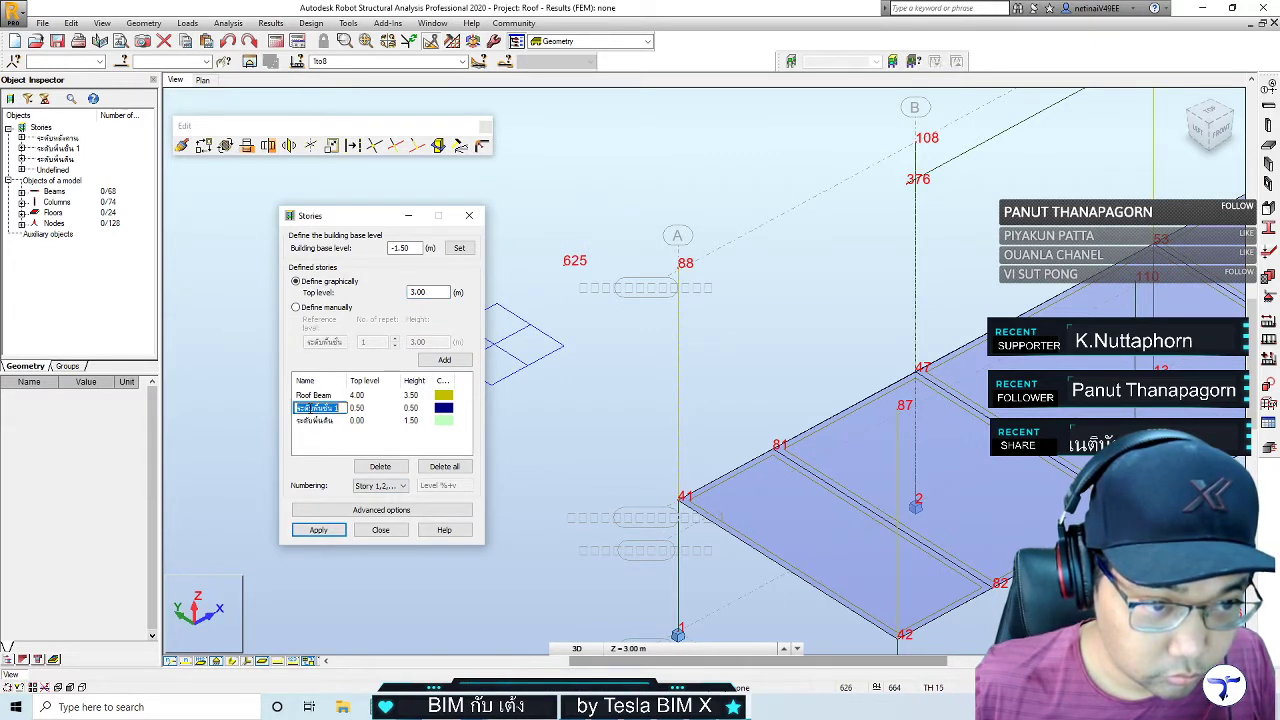
type("Level ")
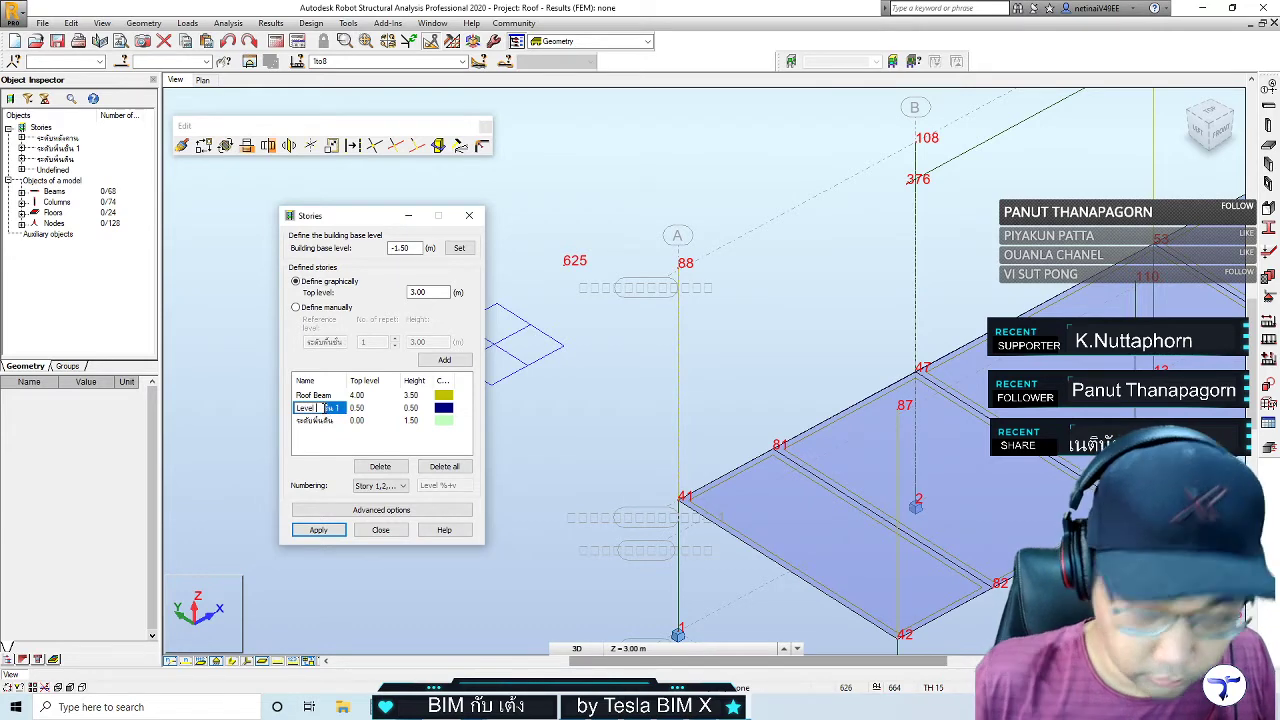
type("1")
key("Return")
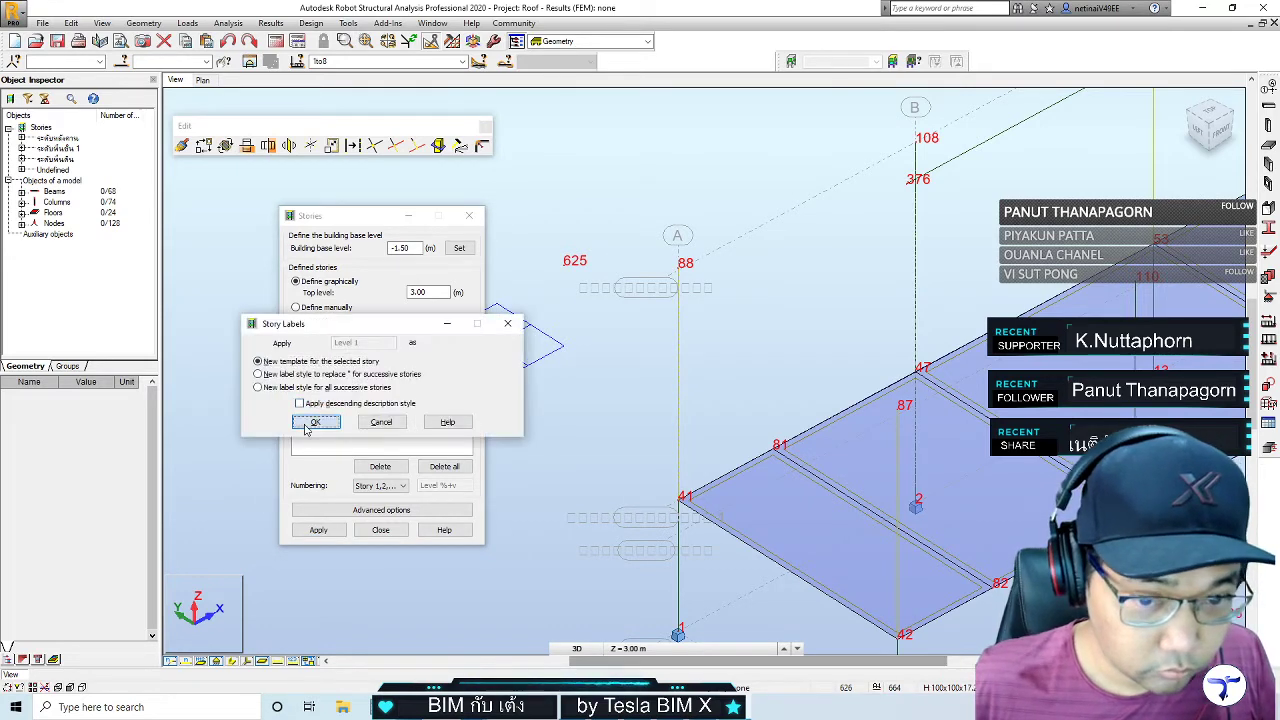
left_click(307, 425)
left_click(317, 423)
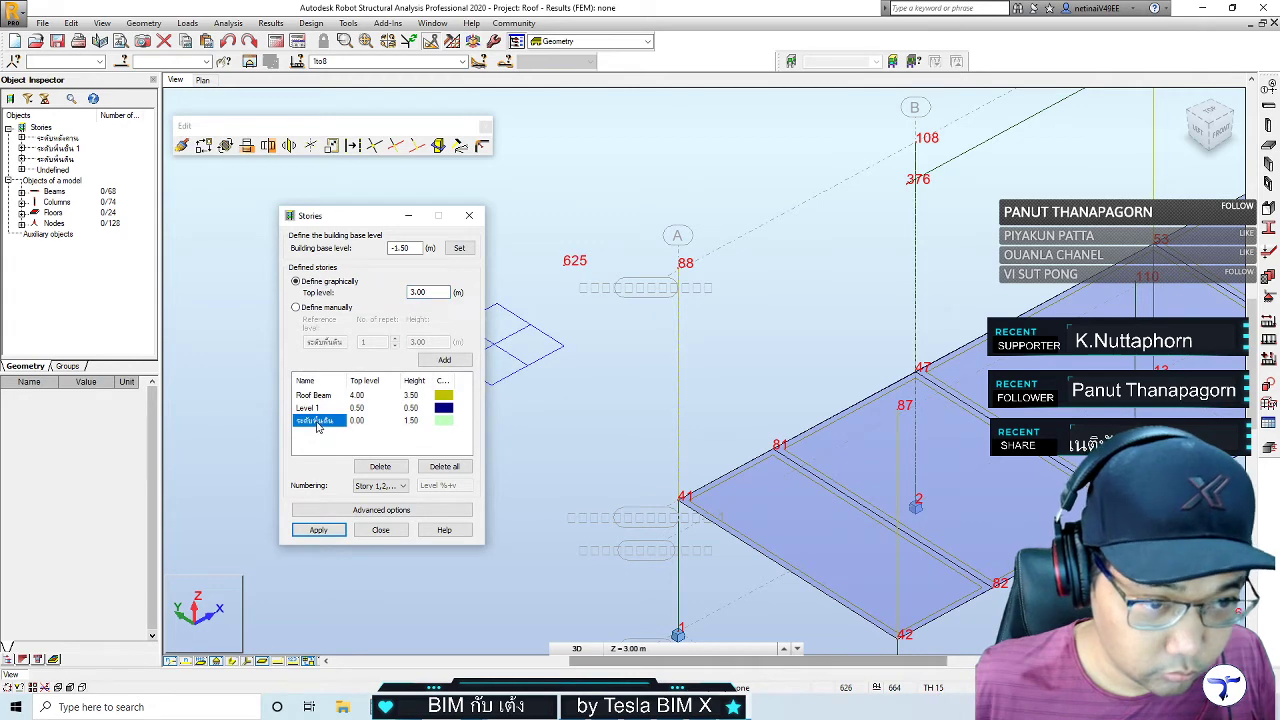
left_click(317, 423)
type("Grou")
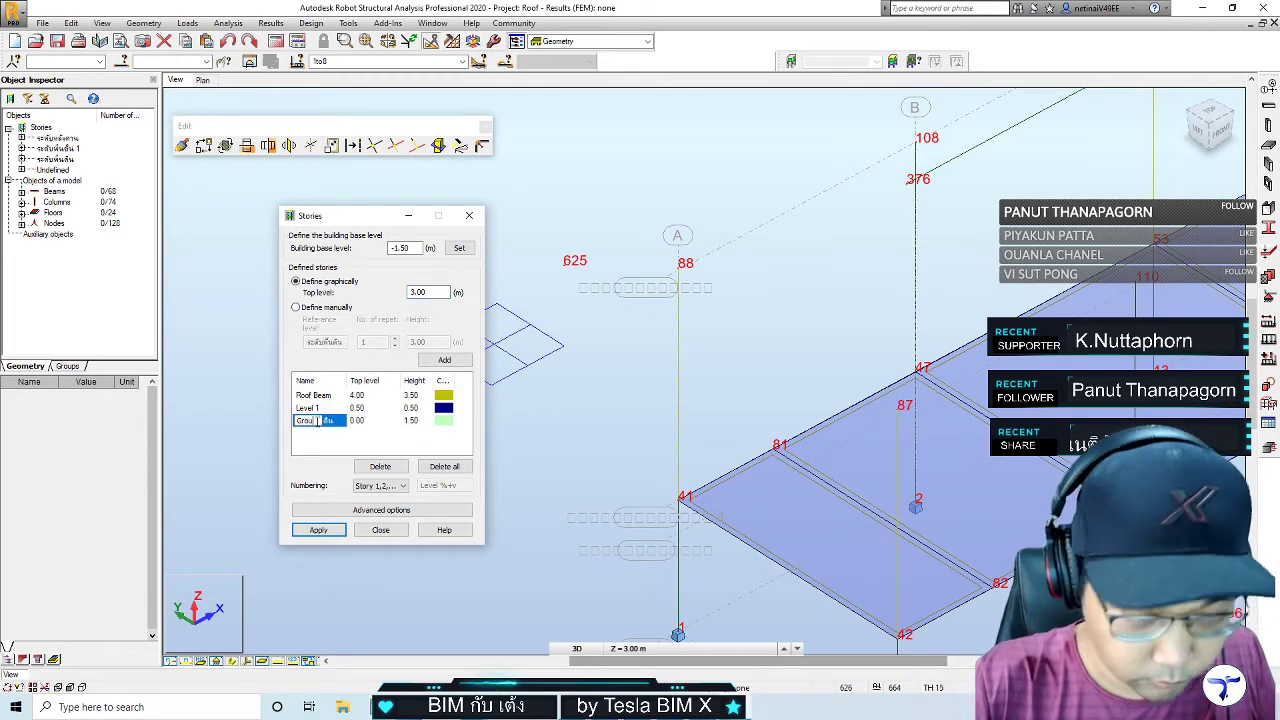
type("nd")
key("Return")
key("Return")
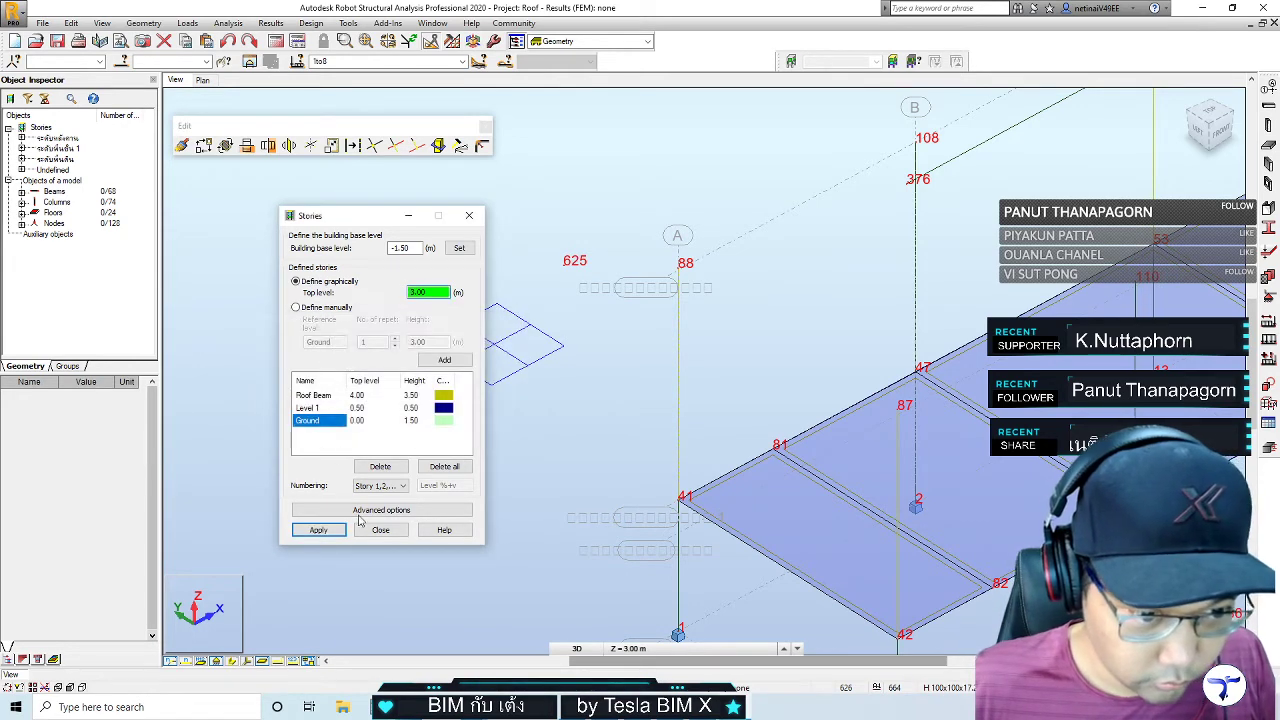
left_click(318, 529)
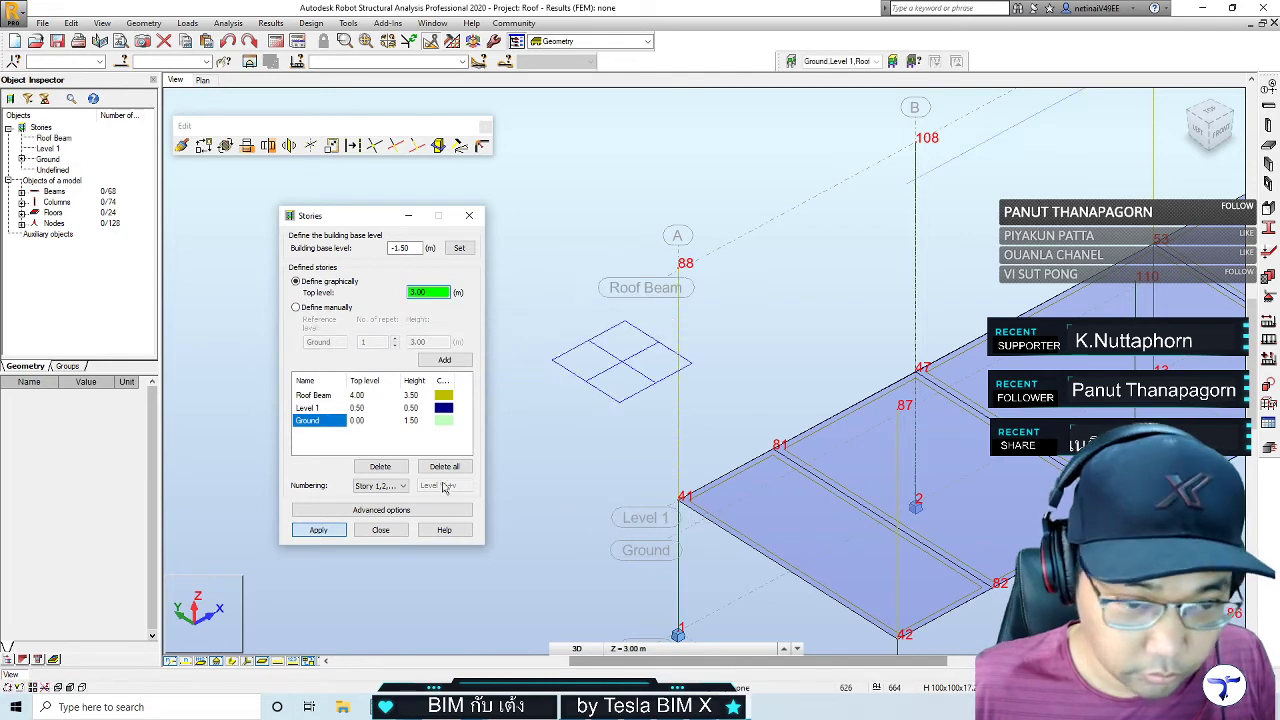
left_click(378, 528)
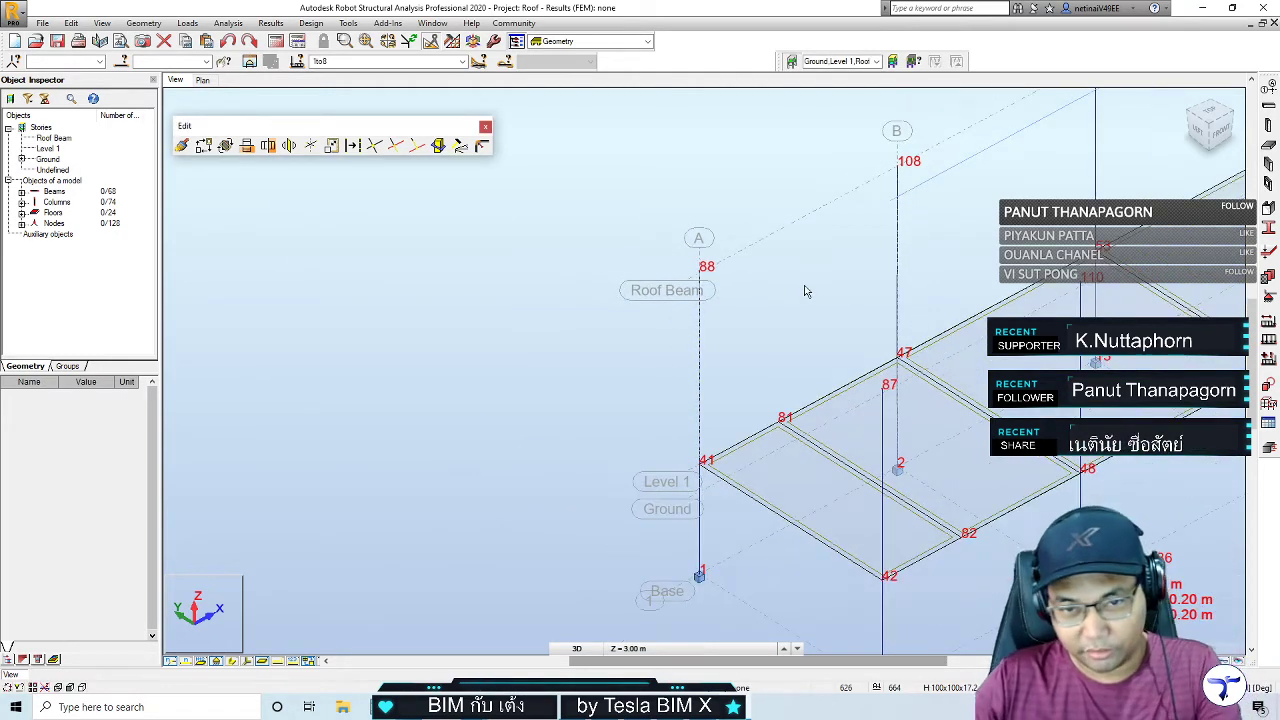
Pan and orbit the frame view and turn on support symbols
middle_click_drag(805, 291, 585, 303)
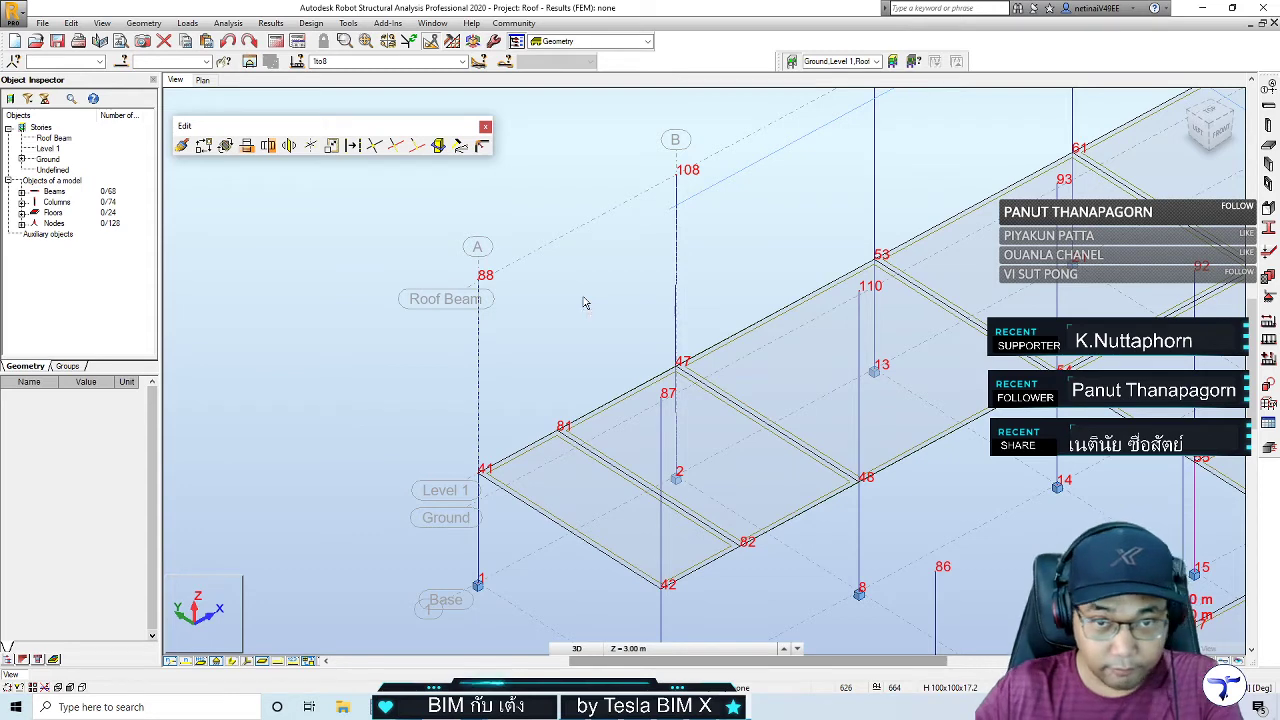
scroll(585, 300, "down", 2)
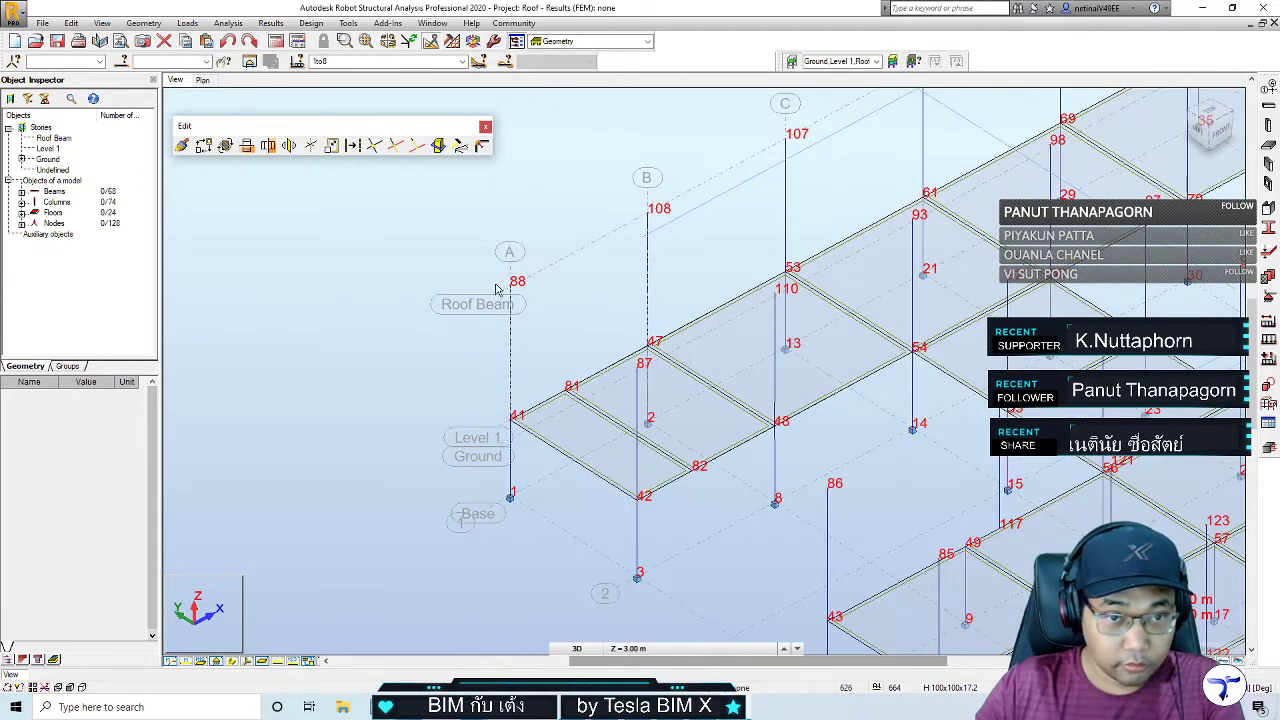
middle_click_drag(679, 540, 691, 523, "shift")
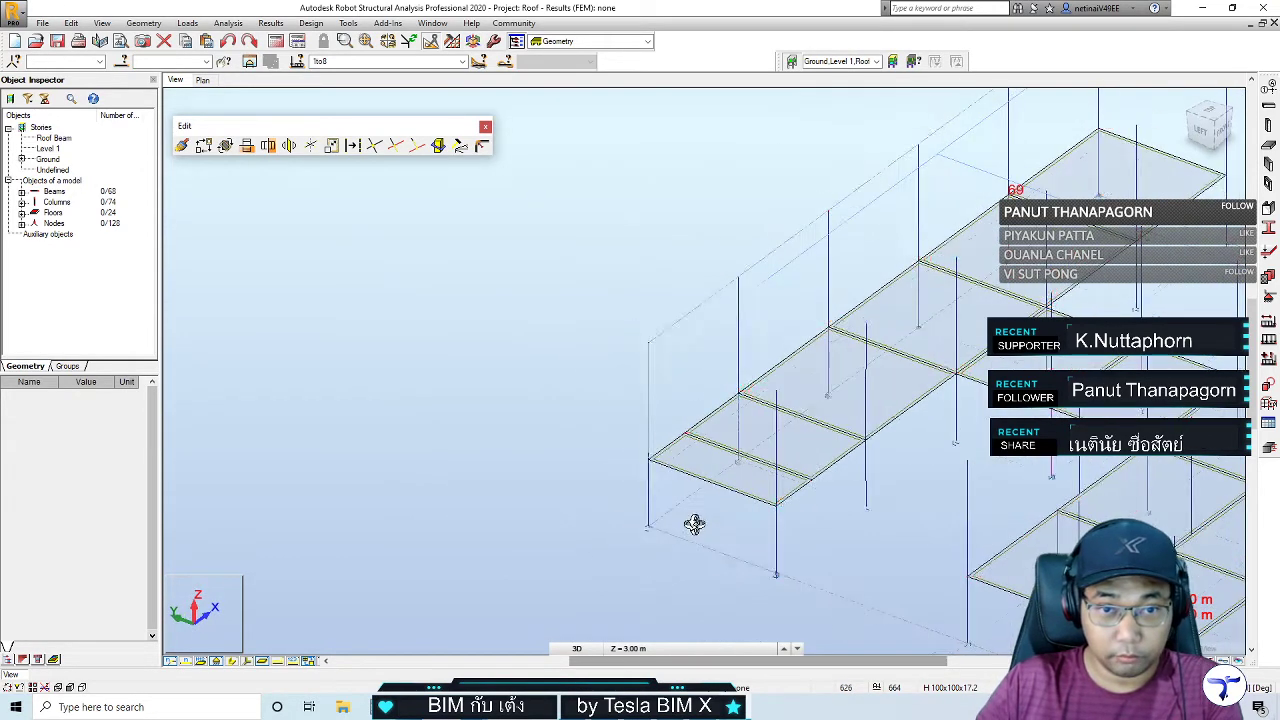
left_click(171, 666)
scroll(663, 370, "up", 2)
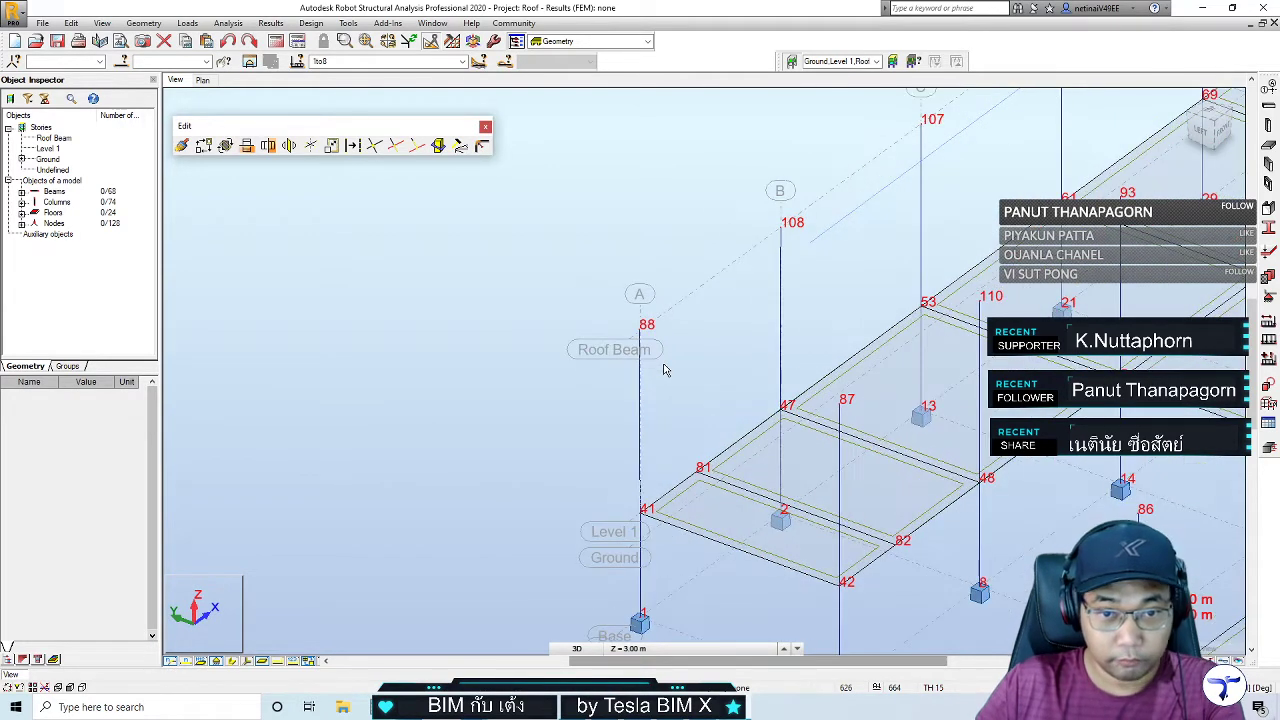
middle_click_drag(645, 370, 528, 337)
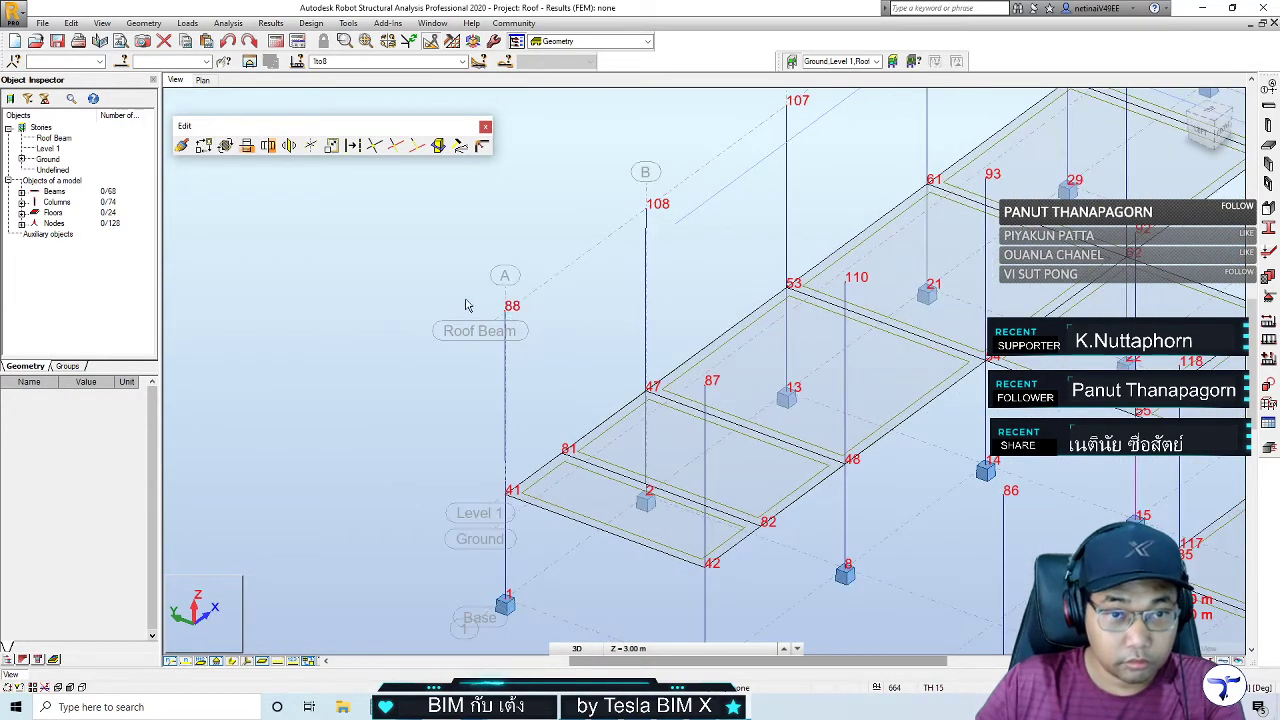
Select node 88 and start a copy translation with a -1;1 vector
left_click_drag(459, 281, 550, 356)
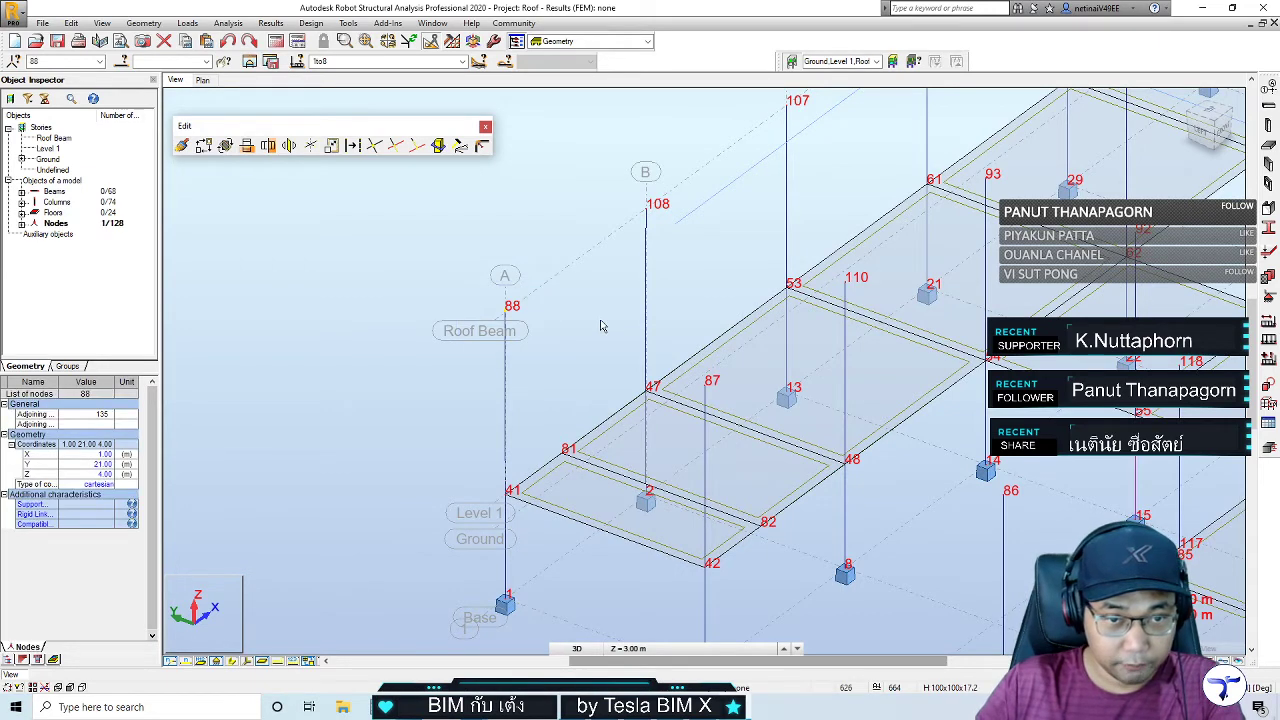
key("ctrl+alt+t")
left_click(296, 248)
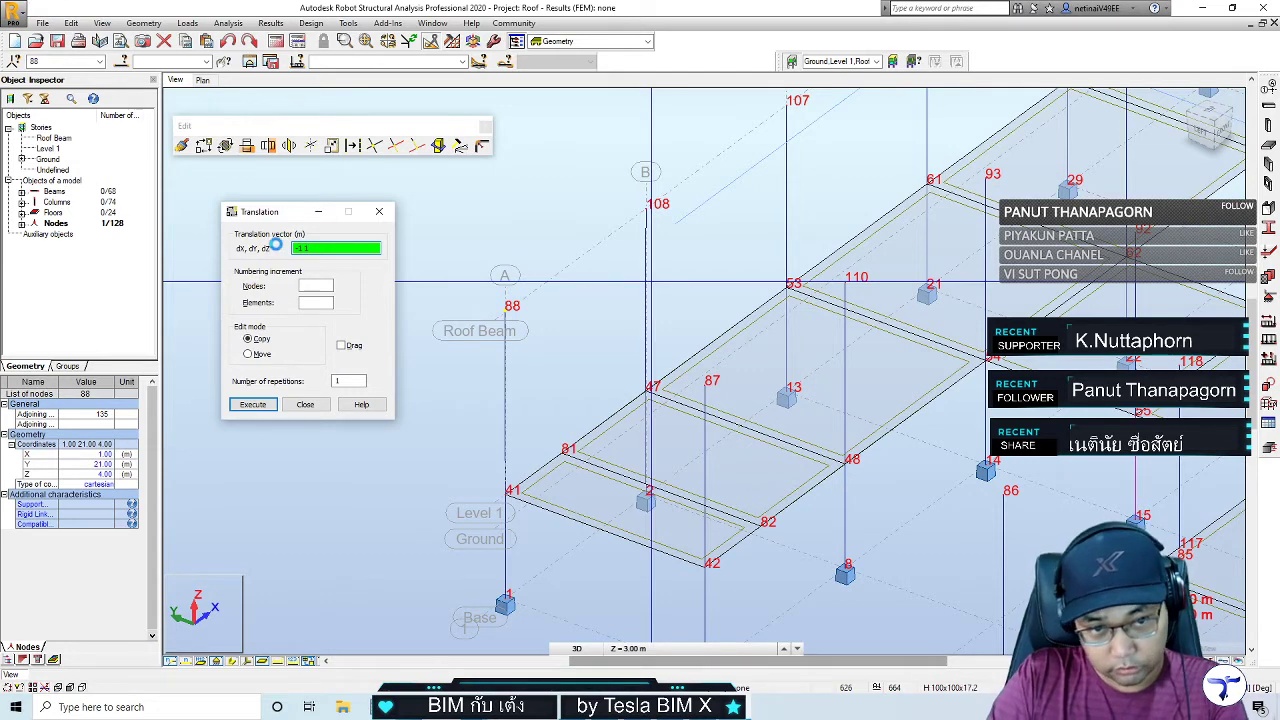
Execute the copy to create node 625 at X 0, Y 22, Z 4, and close the Edit tools
left_click(252, 404)
left_click(379, 211)
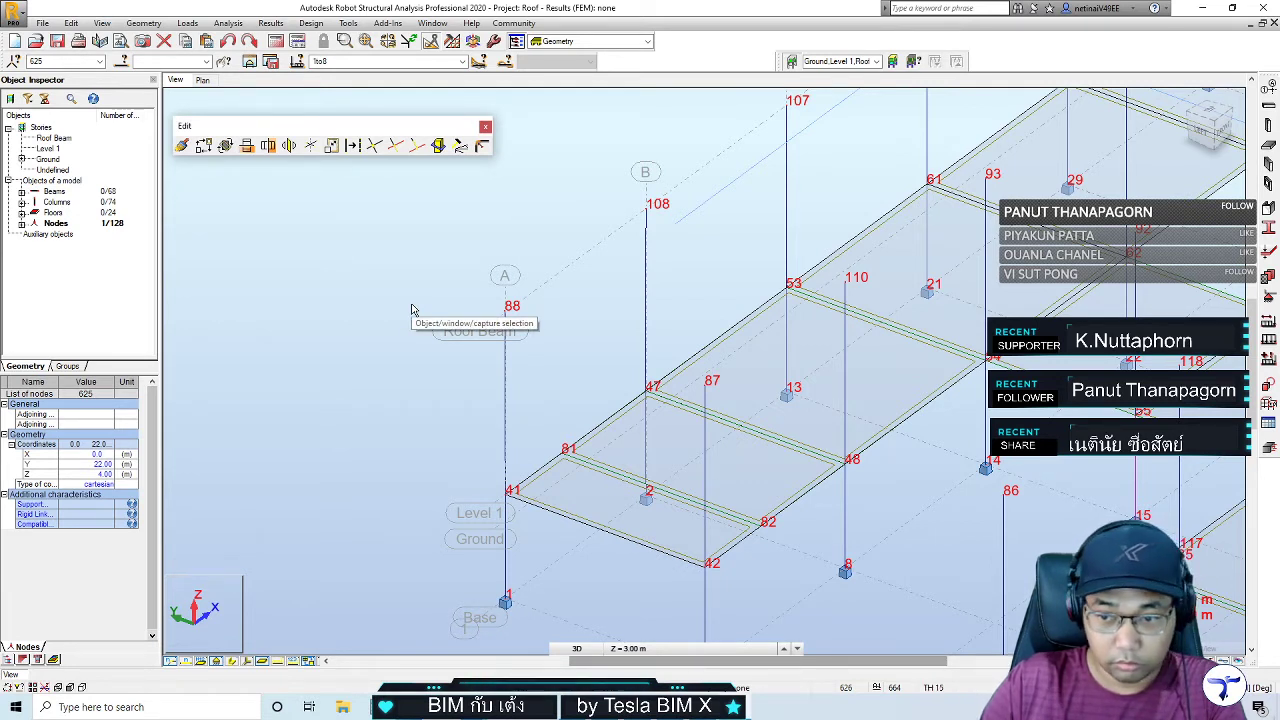
left_click(485, 126)
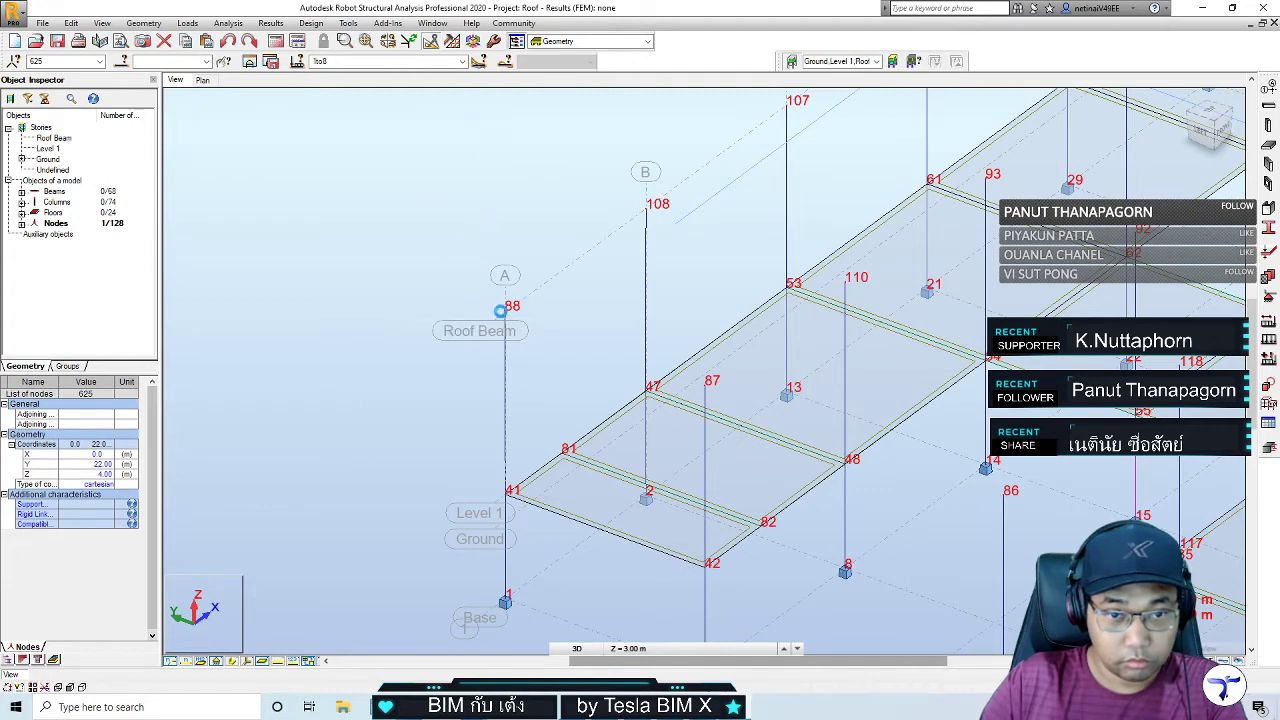
left_click(381, 364)
Zoom out and switch to the XY plan view at Z = 3.00 m
scroll(381, 364, "down", 2)
scroll(381, 364, "down", 2)
scroll(381, 364, "down", 2)
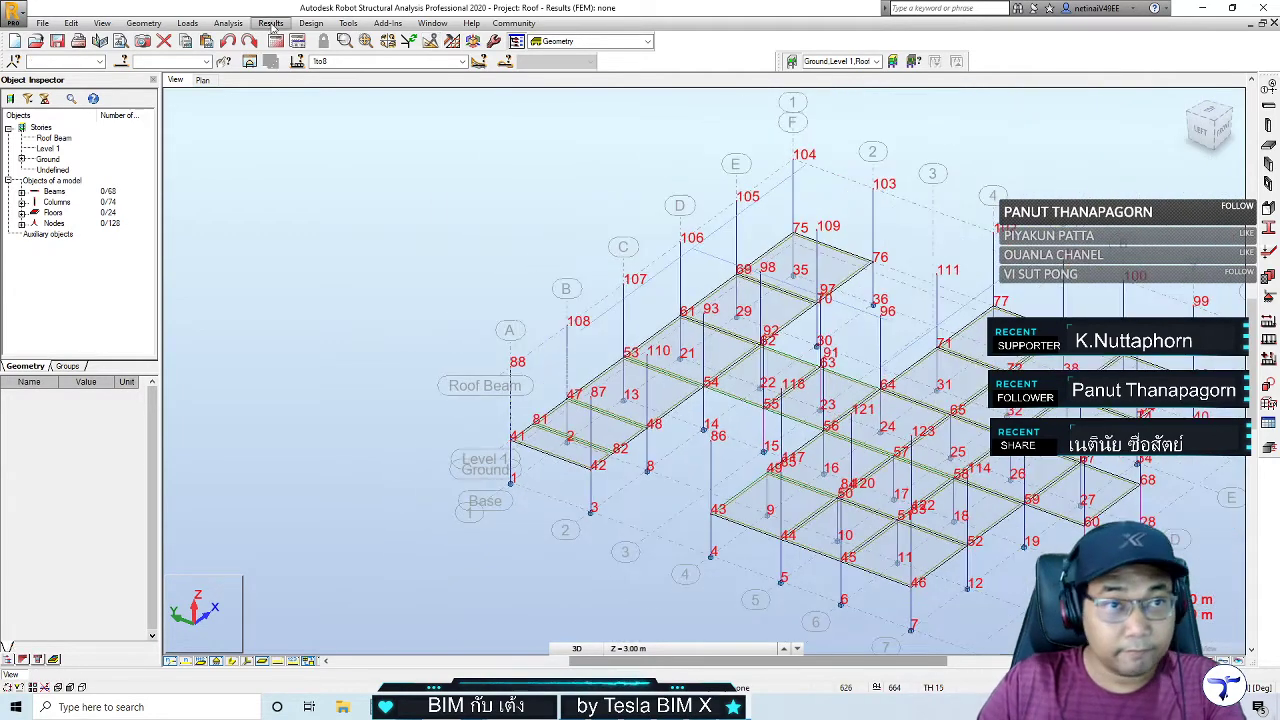
left_click(388, 42)
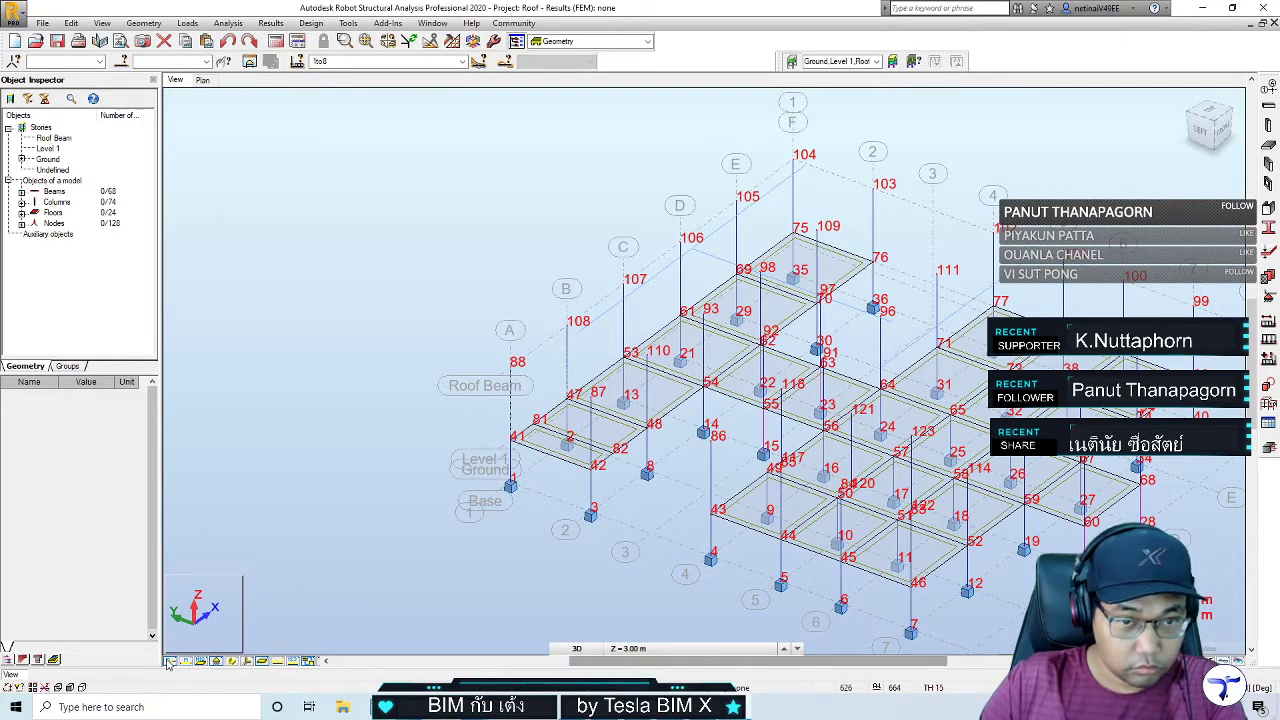
left_click(170, 663)
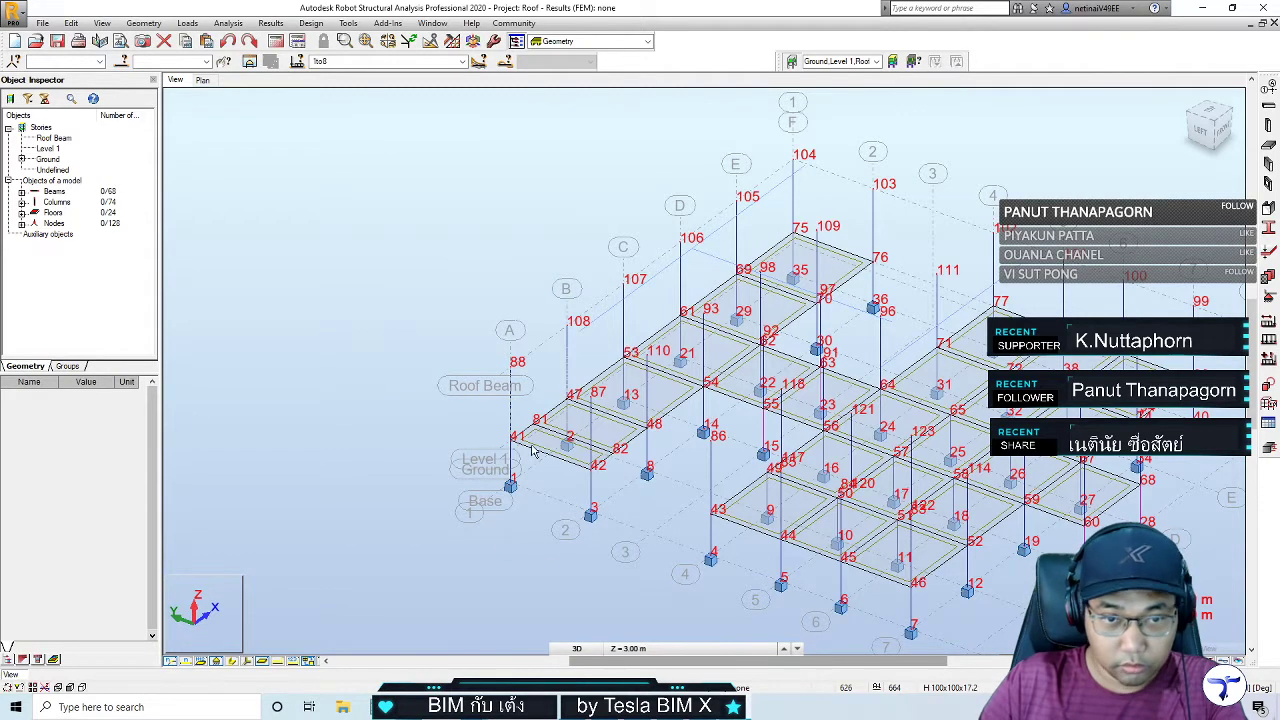
scroll(533, 452, "up", 1)
scroll(505, 400, "up", 2)
scroll(486, 353, "up", 2)
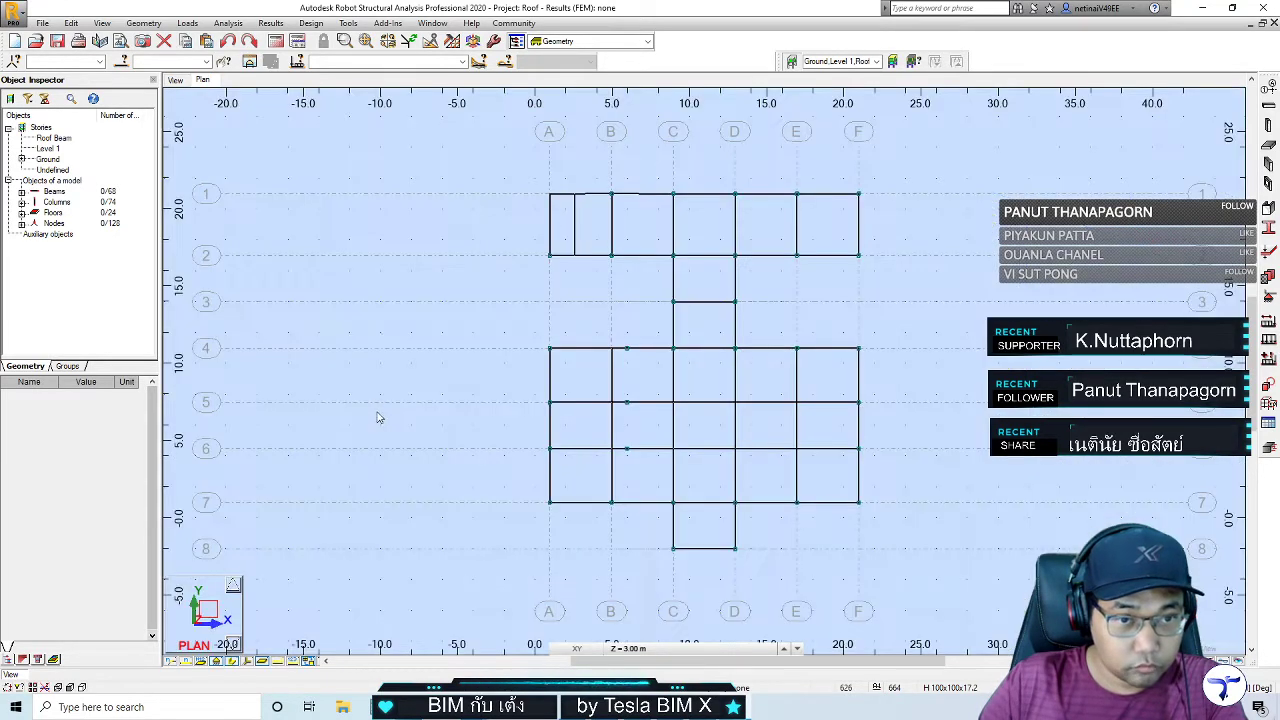
Check the story list, zoom into the top-left plan bays, and bring up the Geometry menu
left_click(650, 648)
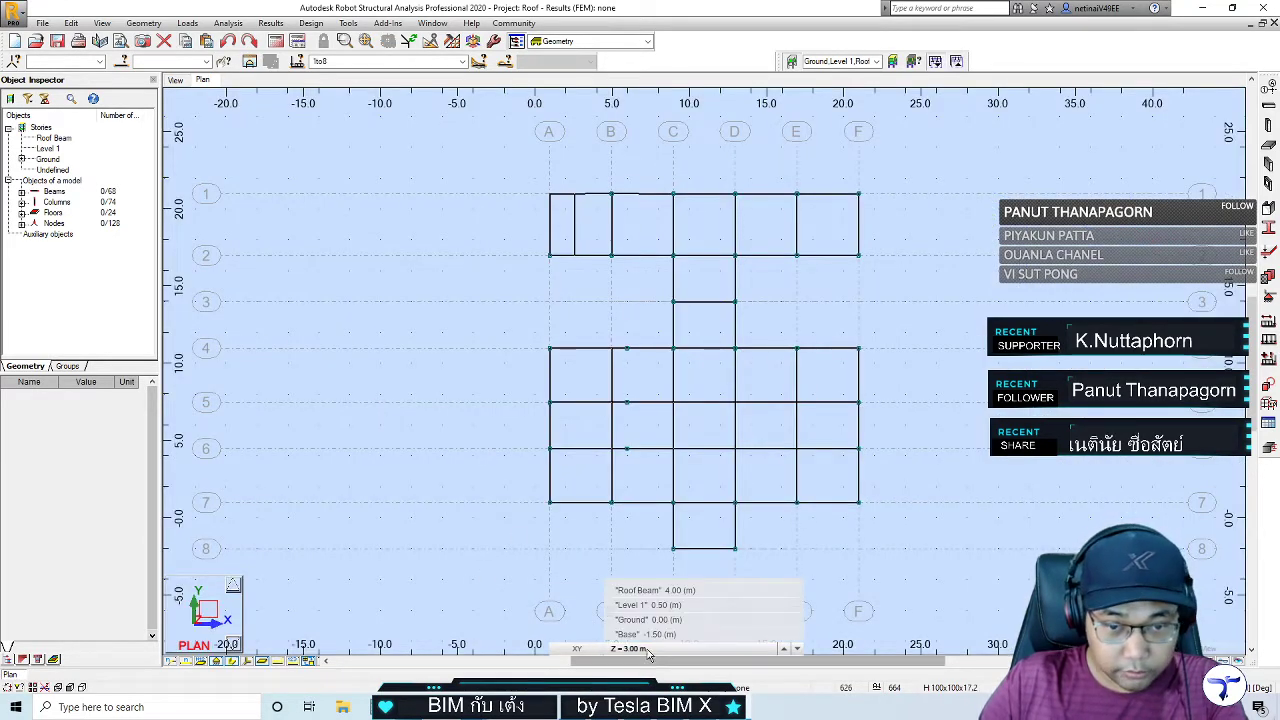
left_click(676, 572)
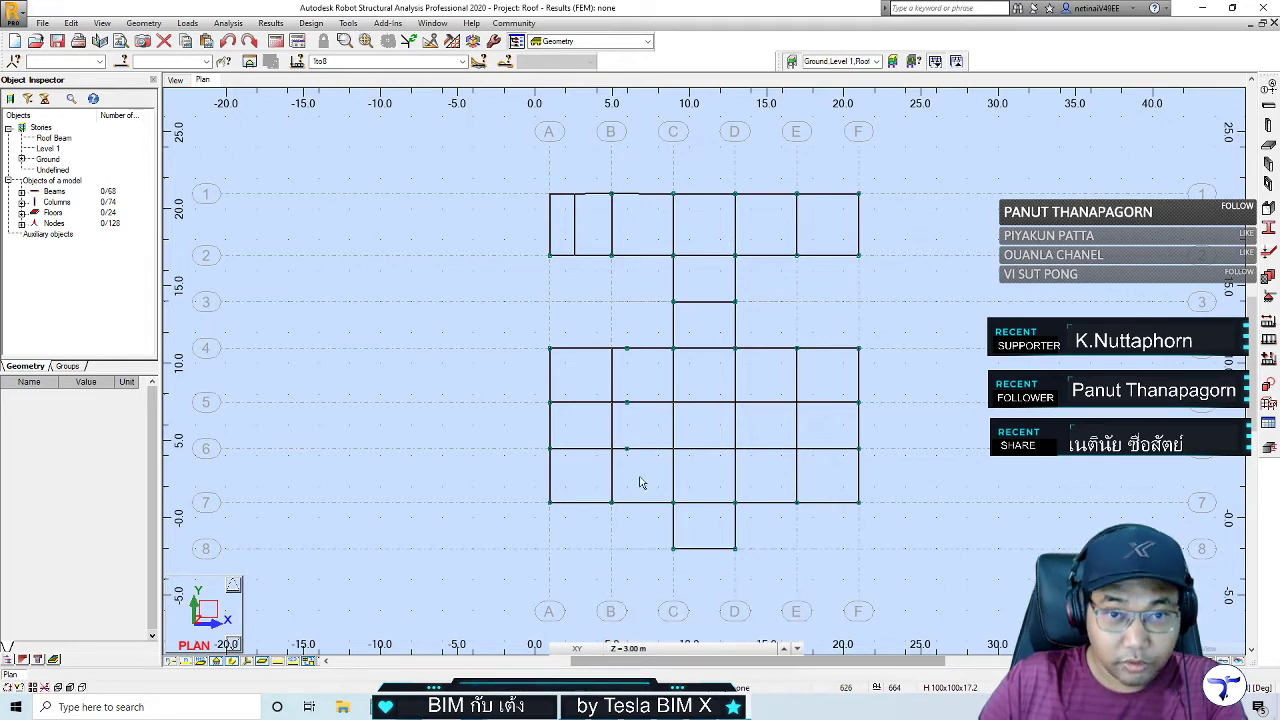
scroll(588, 190, "up", 1)
scroll(590, 210, "up", 1)
scroll(591, 223, "up", 1)
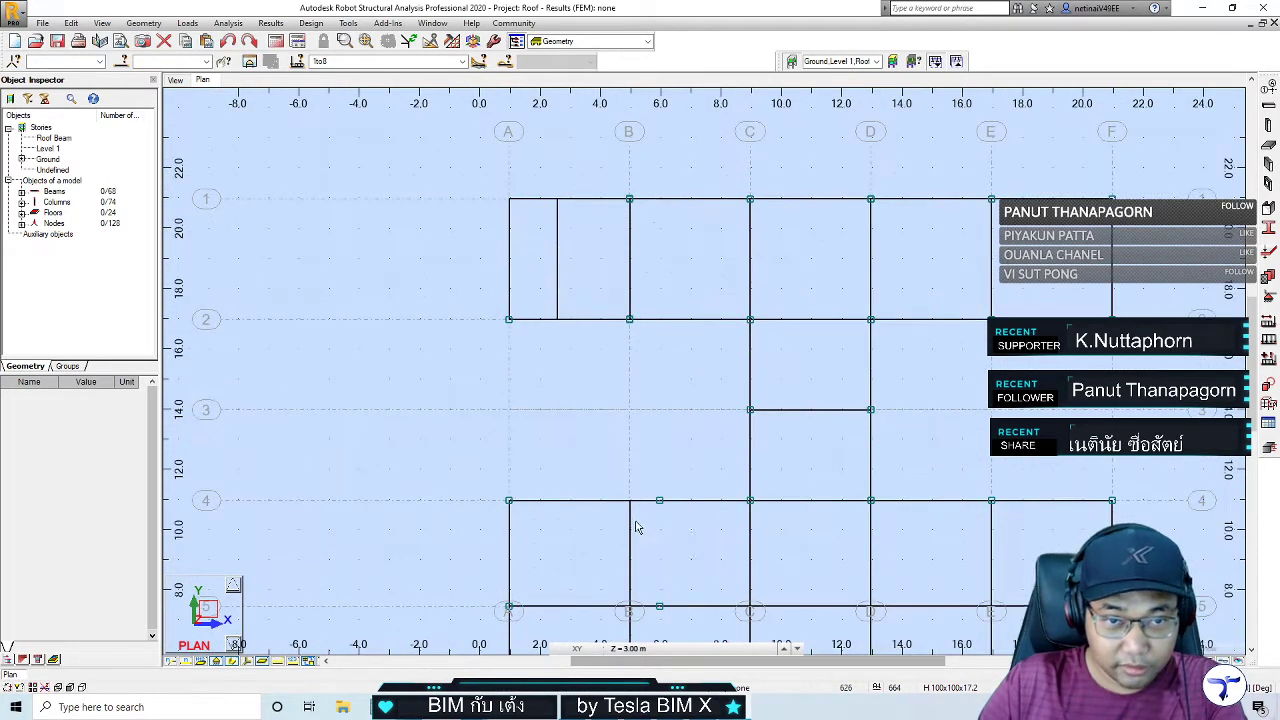
scroll(620, 480, "up", 1)
scroll(600, 520, "up", 1)
scroll(586, 369, "down", 1)
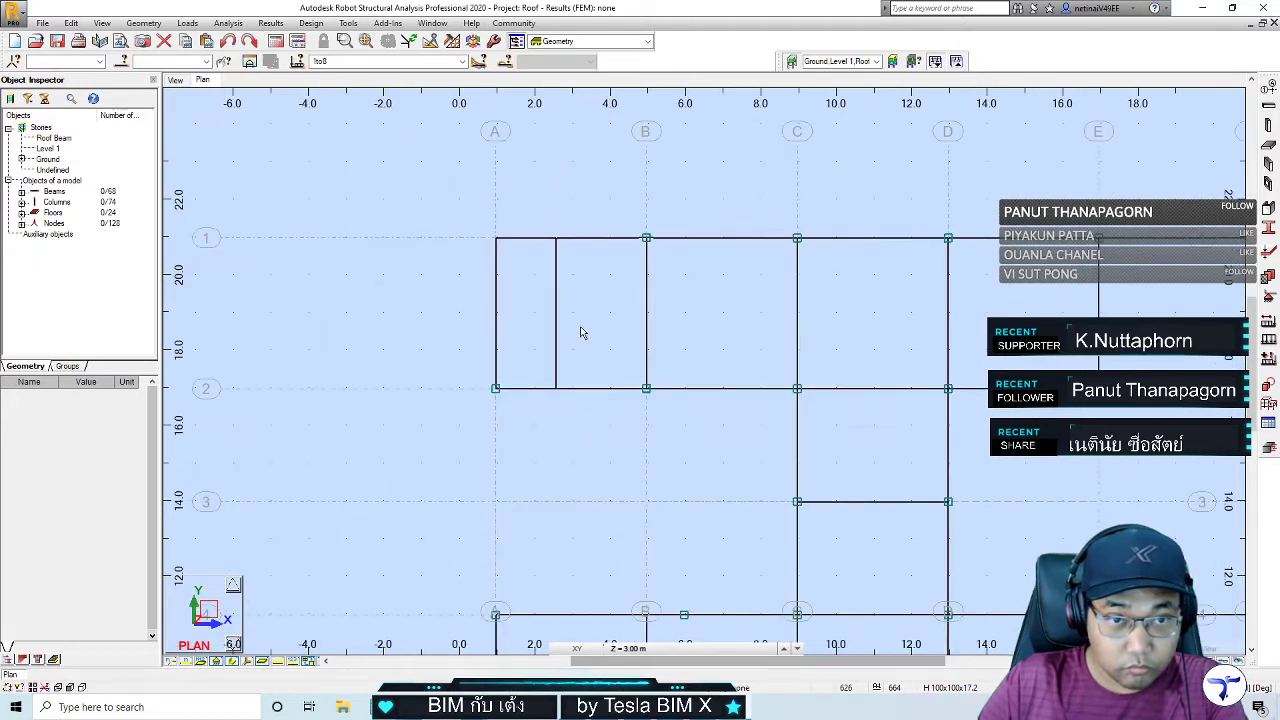
scroll(582, 333, "up", 1)
scroll(571, 434, "down", 1)
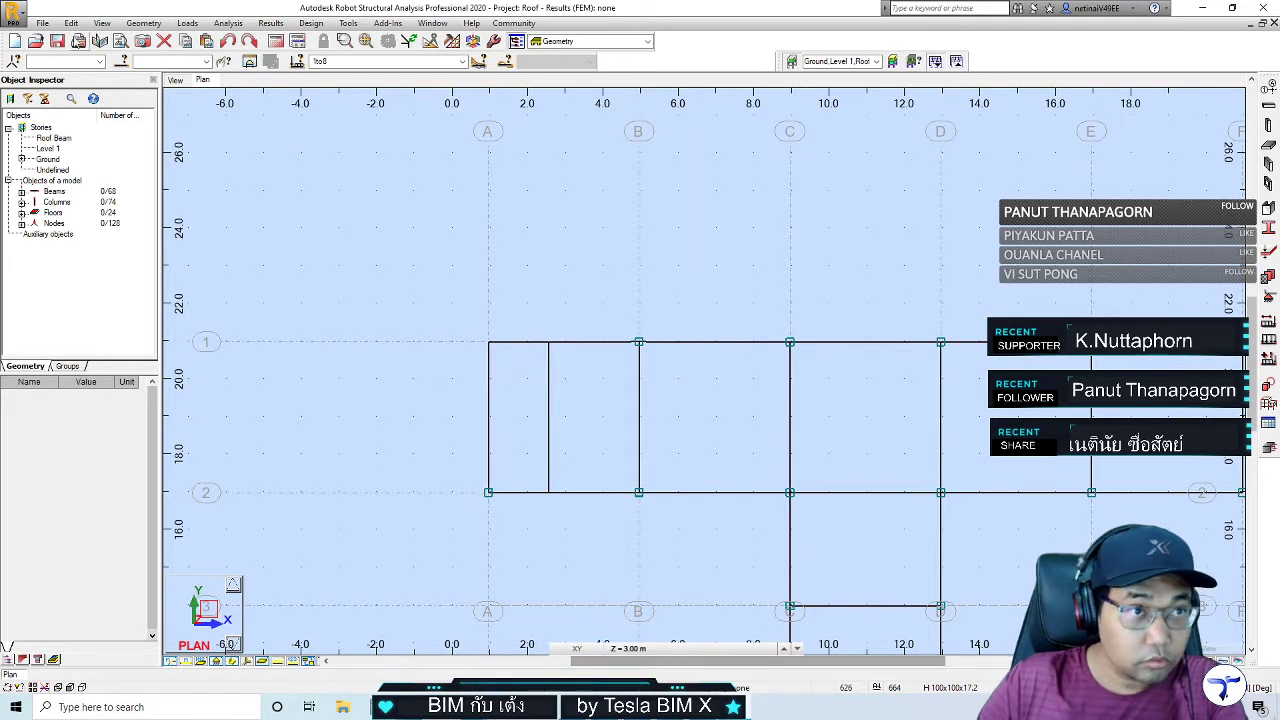
left_click(145, 23)
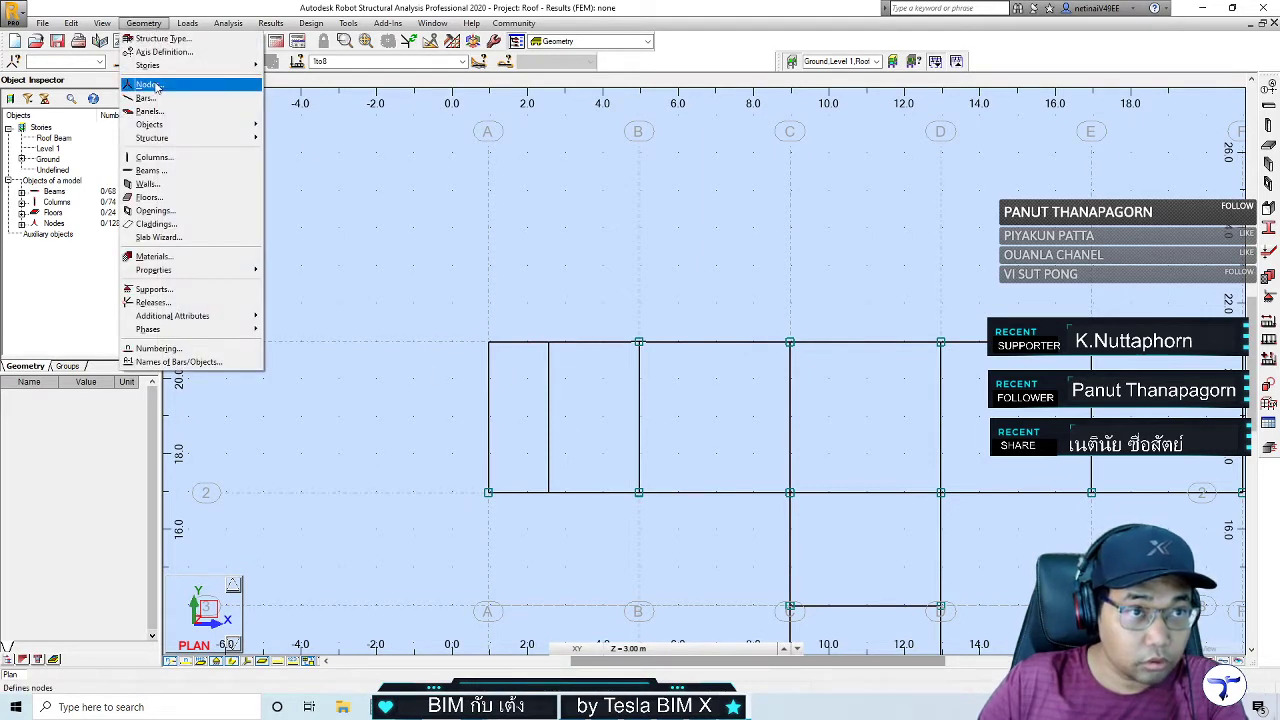
Open Geometry > Nodes and move the Nodes dialog to the left-middle of the plan
left_click(160, 87)
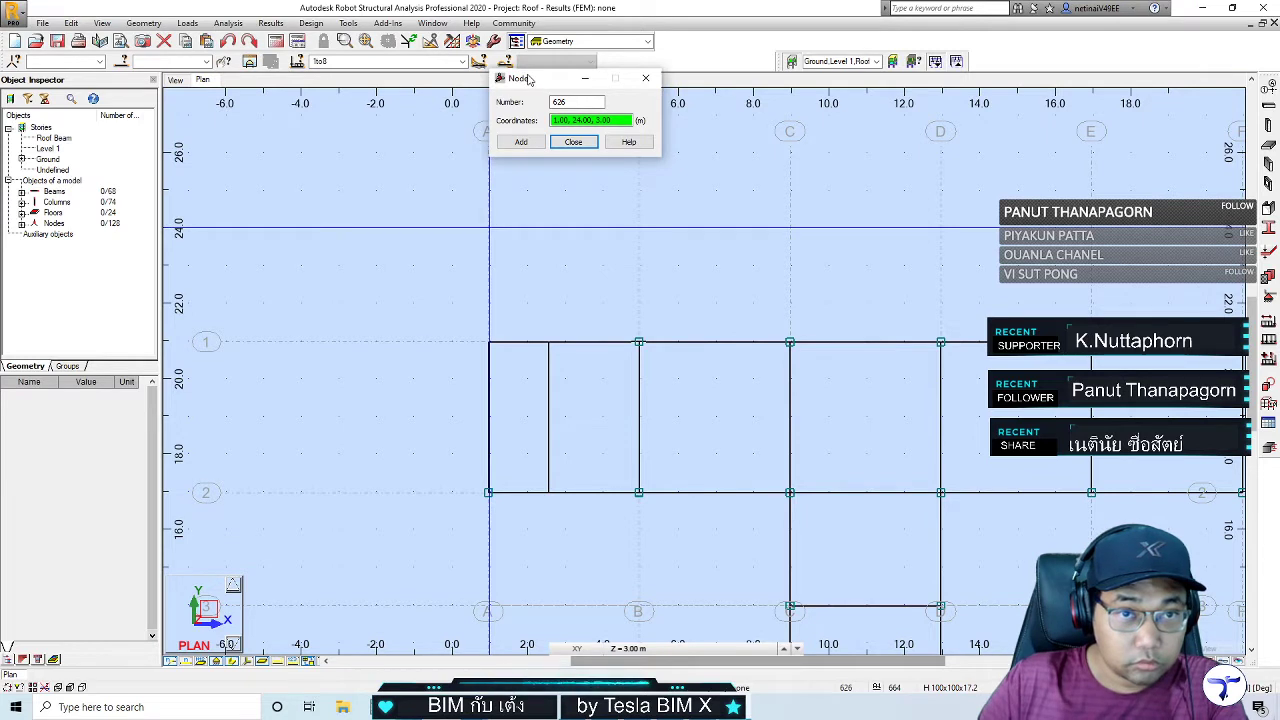
left_click_drag(529, 79, 408, 186)
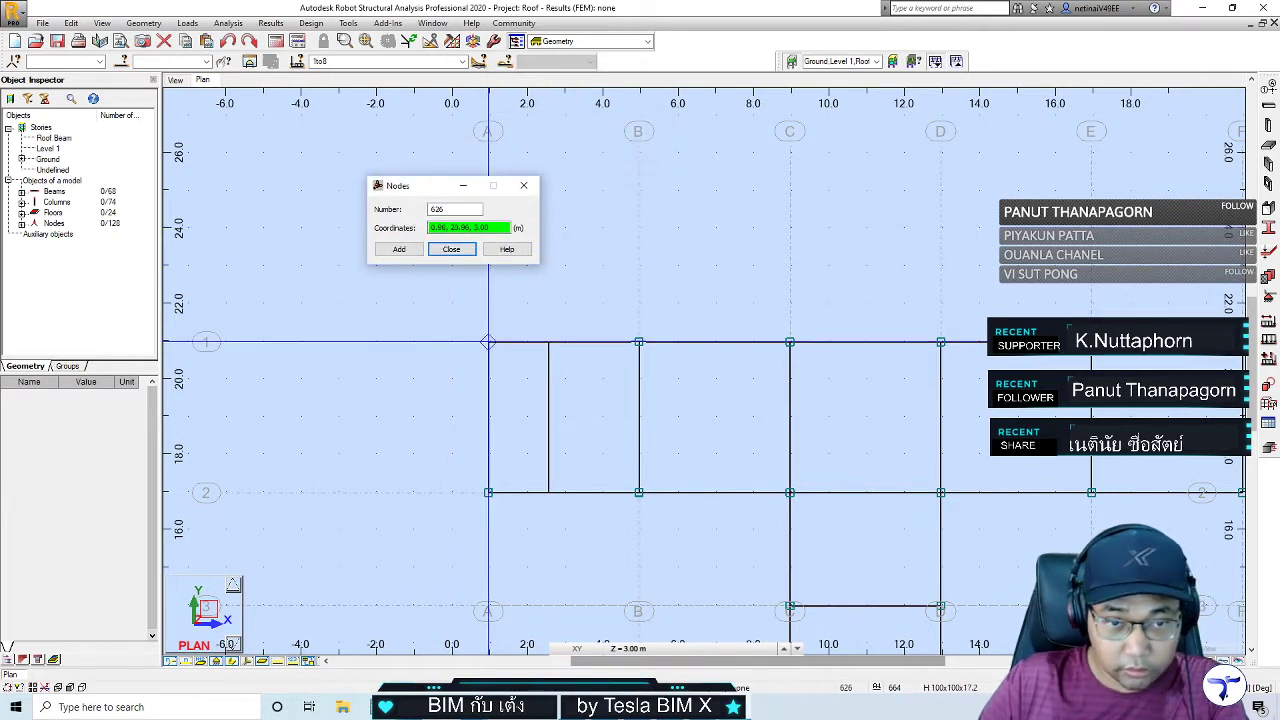
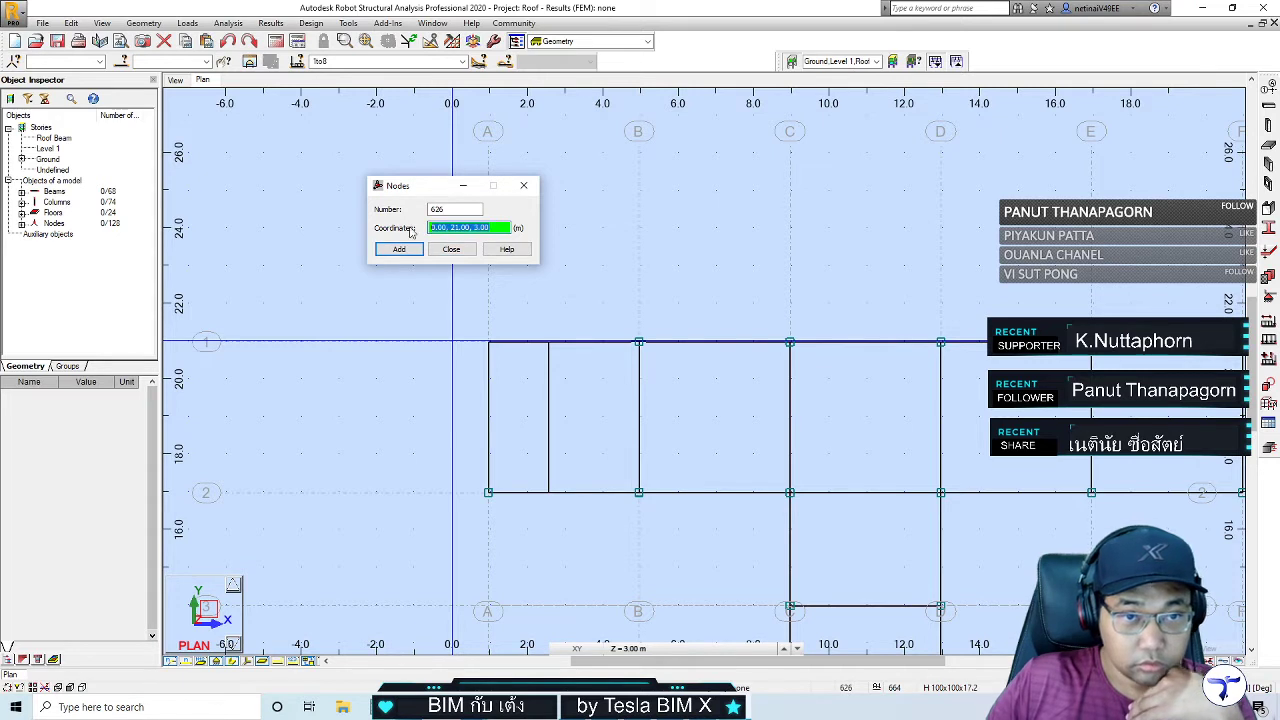
Add node 626 at coordinates 0;22 and close the Nodes dialog
key("Return")
type("0;22")
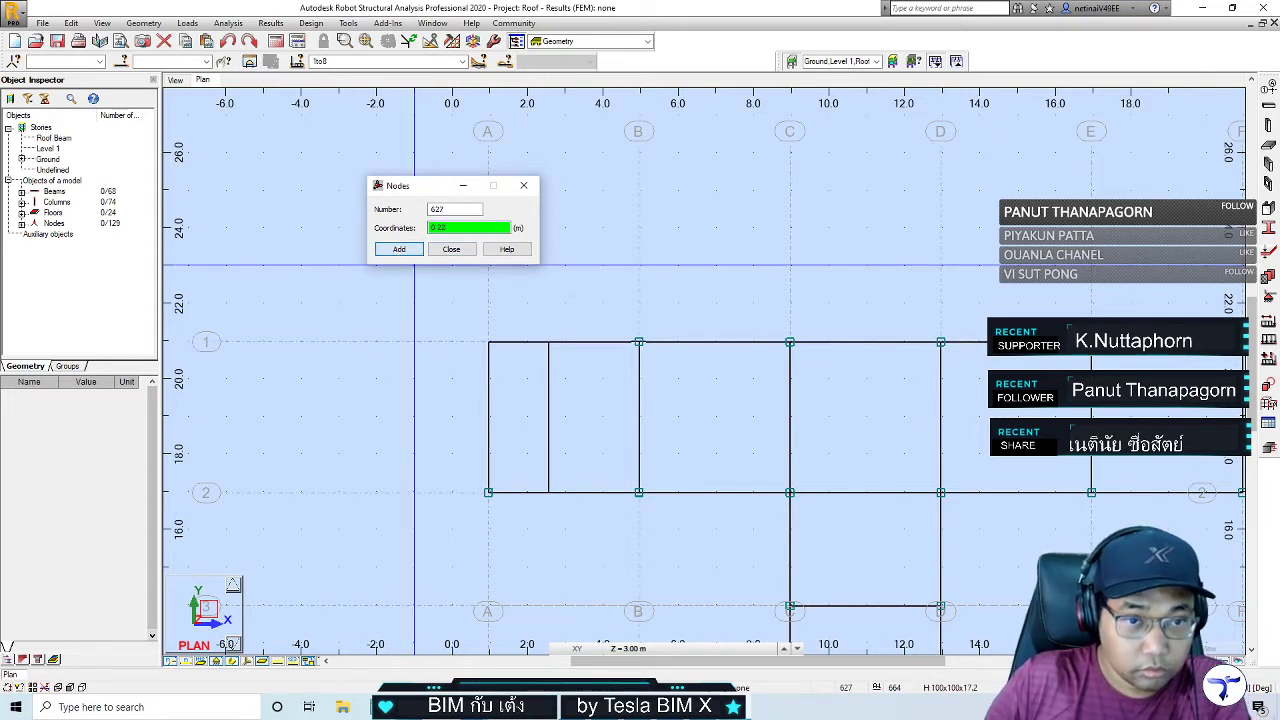
left_click(451, 249)
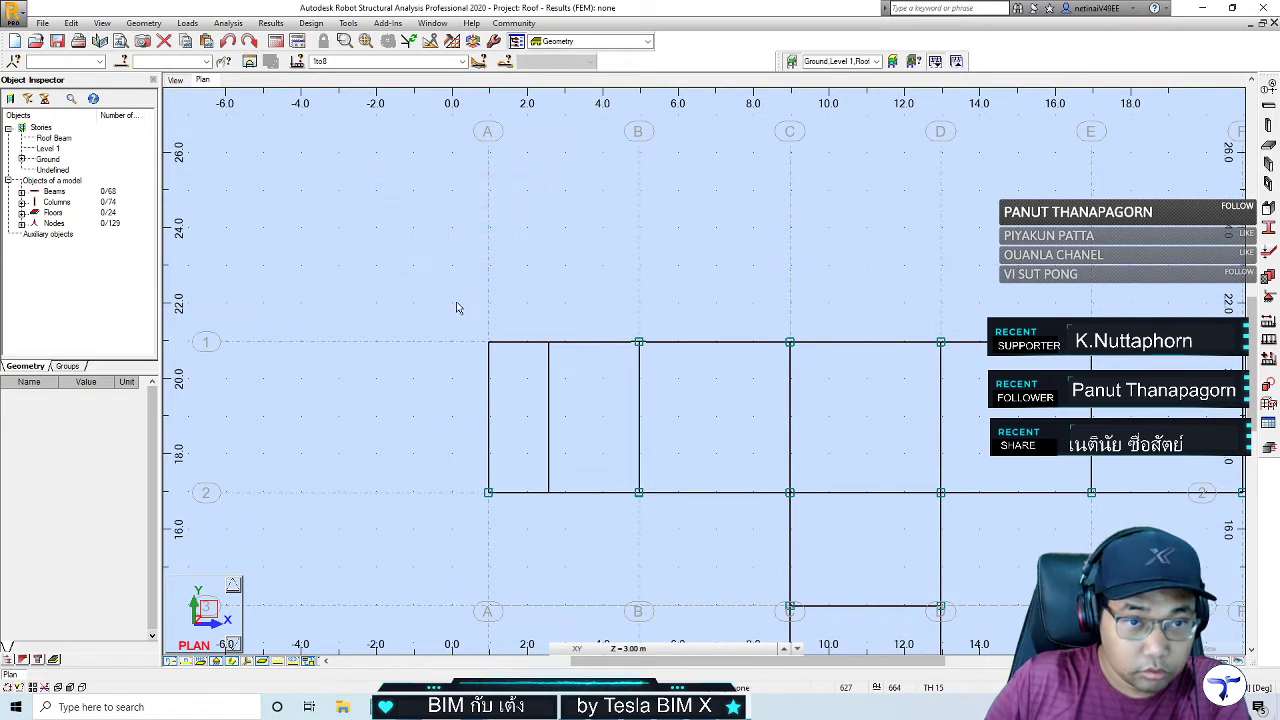
Show the frame in 3D and select column 135 rising to node 88 at grid A
left_click(170, 661)
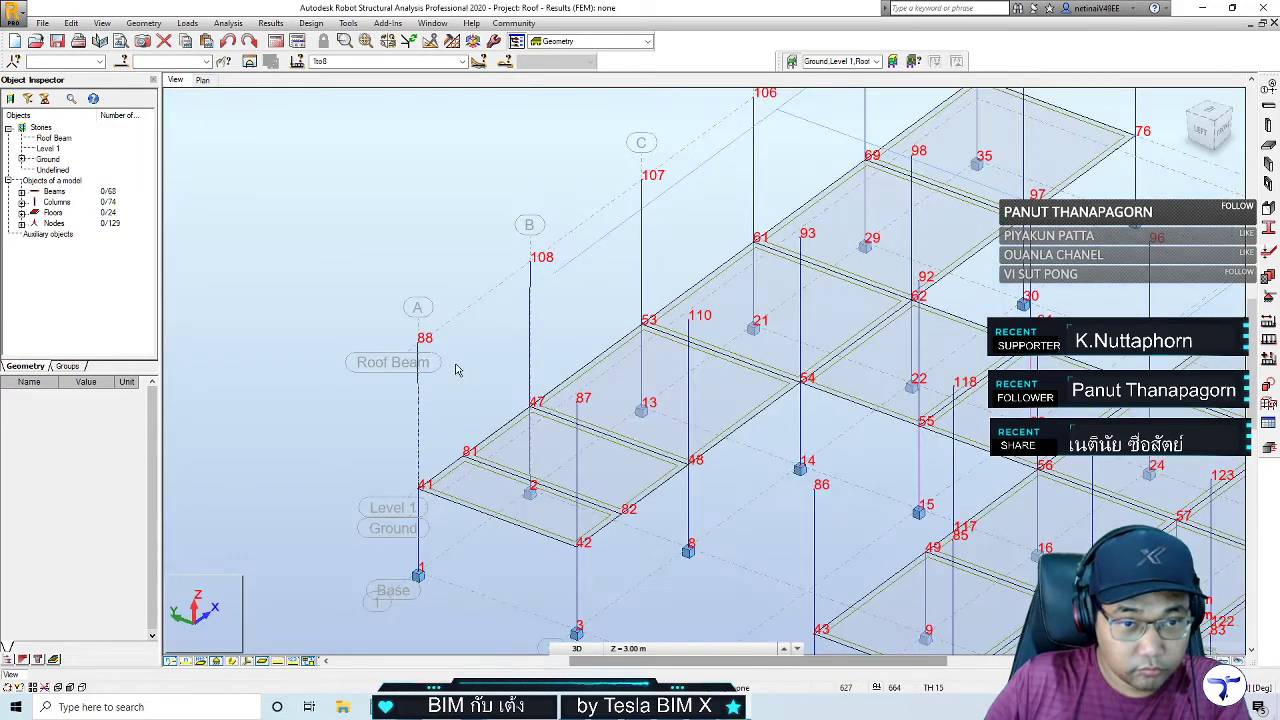
middle_click_drag(640, 520, 743, 549, "shift")
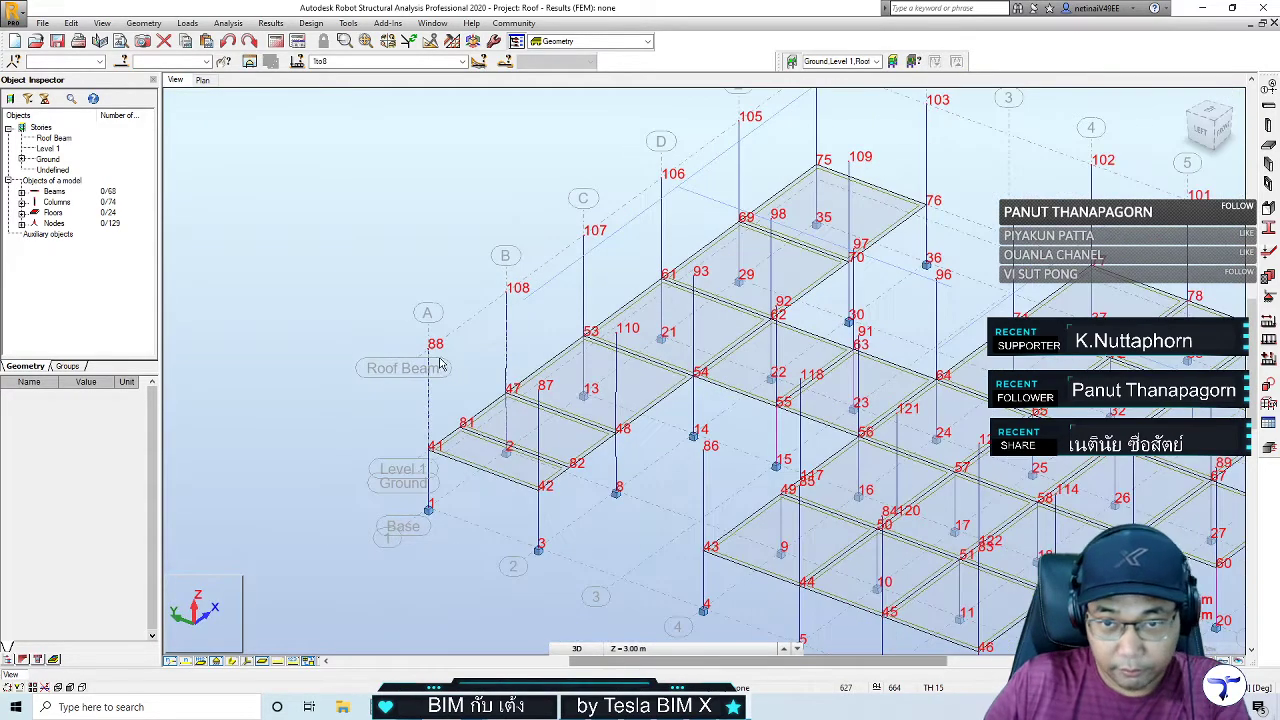
mouse_move(1046, 530)
middle_mouse_down("shift")
mouse_move(971, 509)
mouse_move(941, 524)
mouse_move(974, 506)
mouse_move(687, 465)
mouse_move(643, 509)
mouse_move(491, 414)
middle_mouse_up("shift")
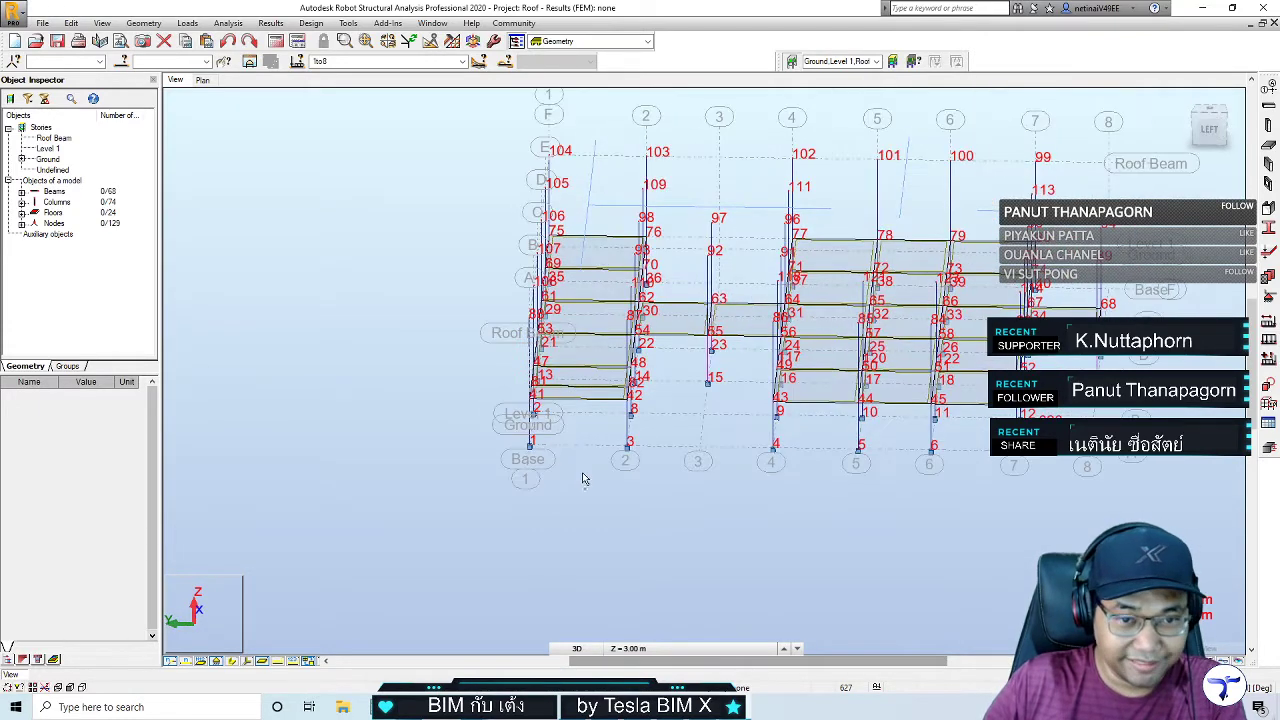
mouse_move(543, 498)
middle_mouse_down("shift")
mouse_move(563, 473)
mouse_move(529, 497)
mouse_move(636, 467)
mouse_move(279, 397)
middle_mouse_up("shift")
scroll(458, 381, "up", 1)
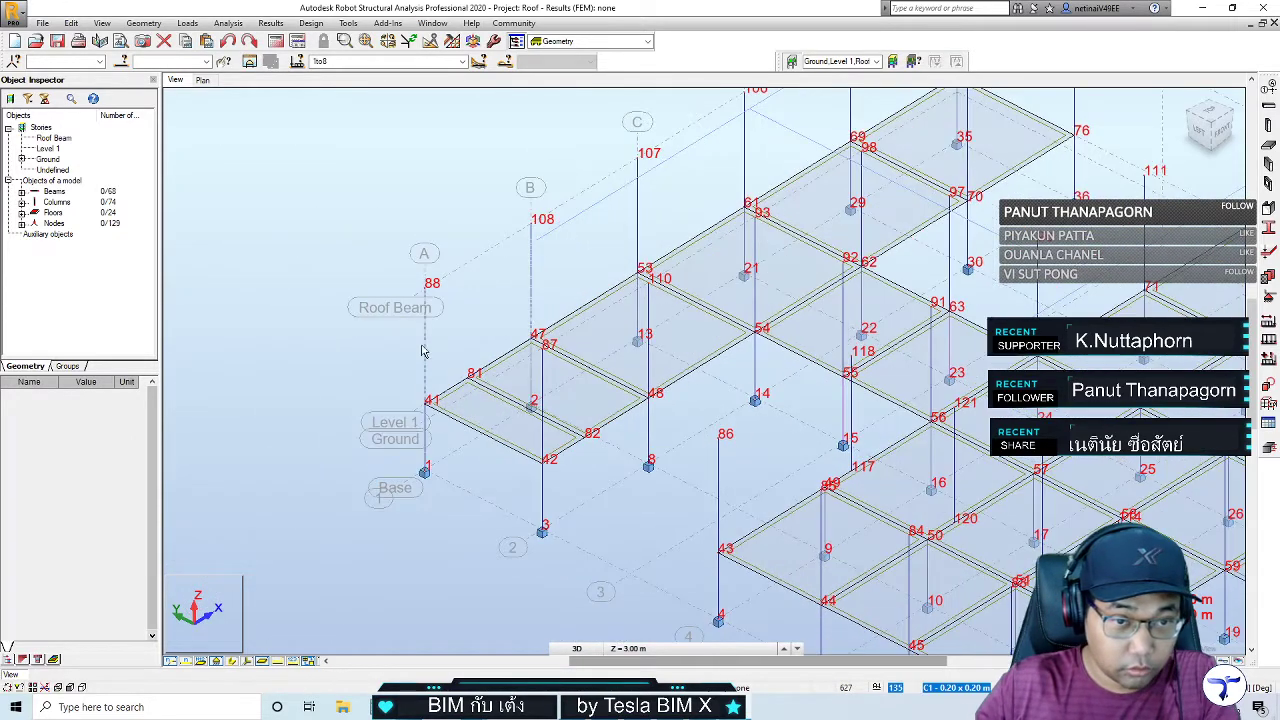
left_click(425, 345)
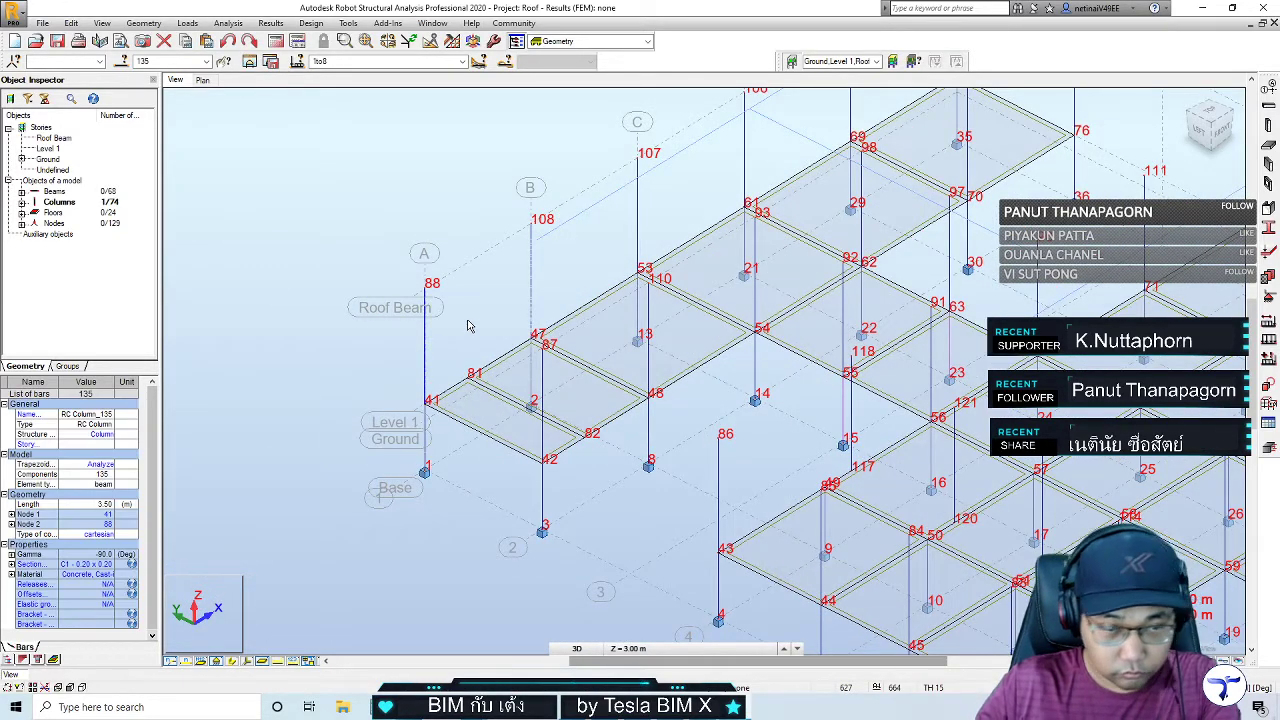
key("ctrl+t")
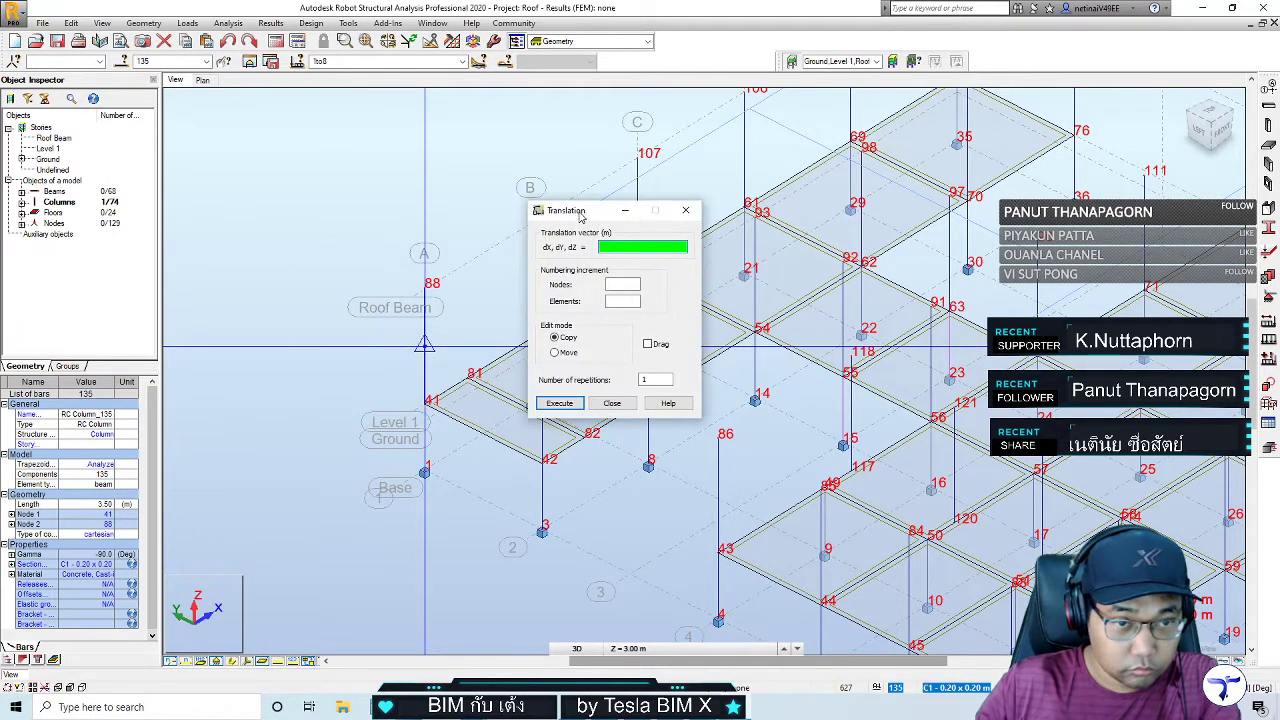
left_click(428, 288)
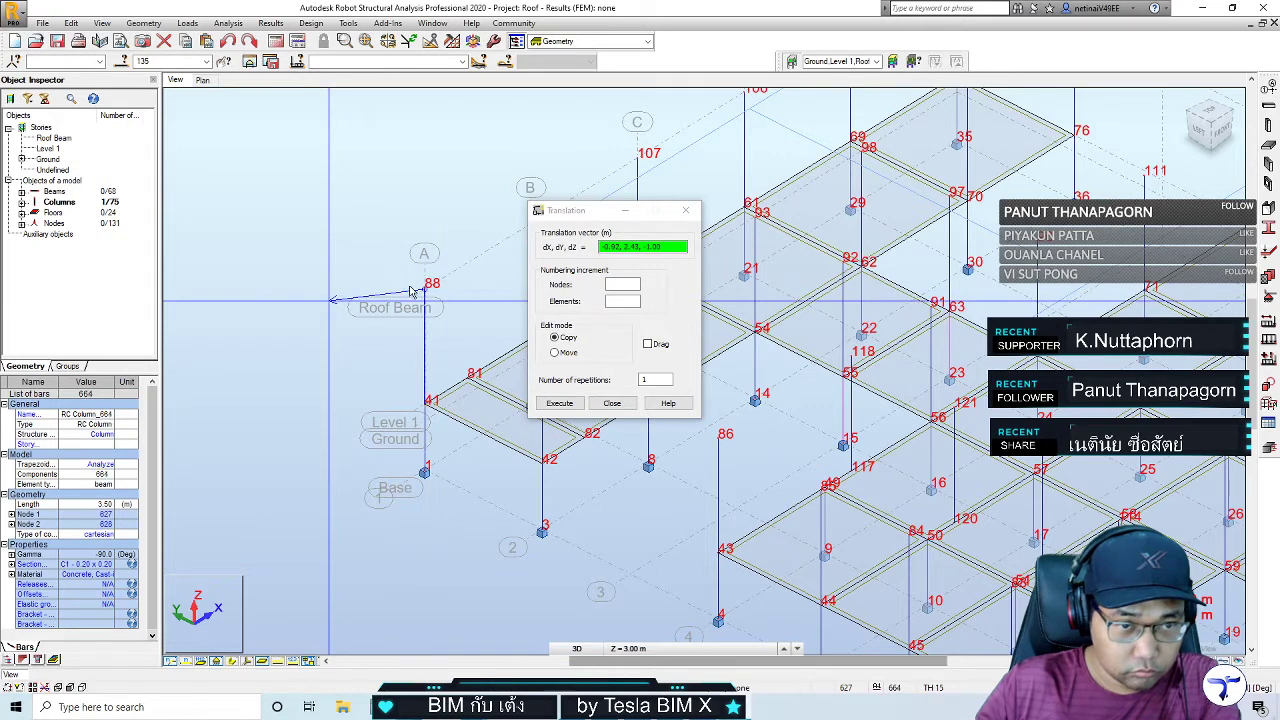
left_click(410, 291)
key("Escape")
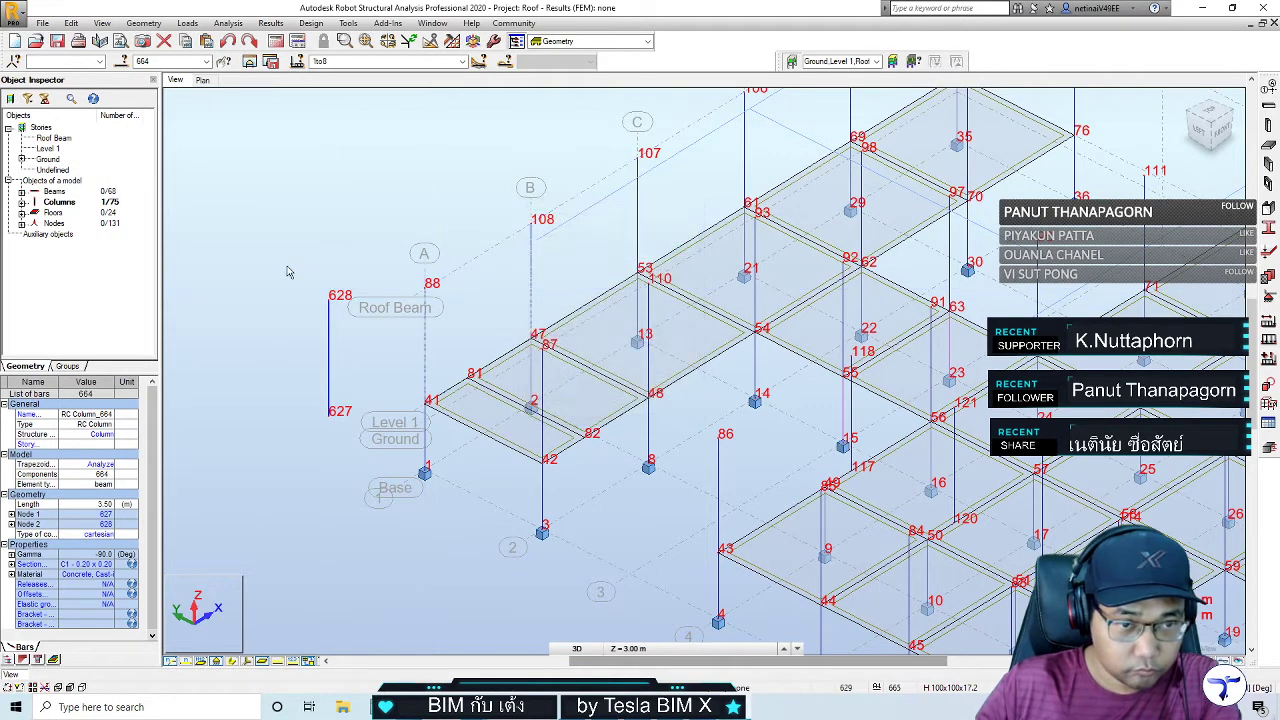
left_click_drag(278, 246, 356, 464)
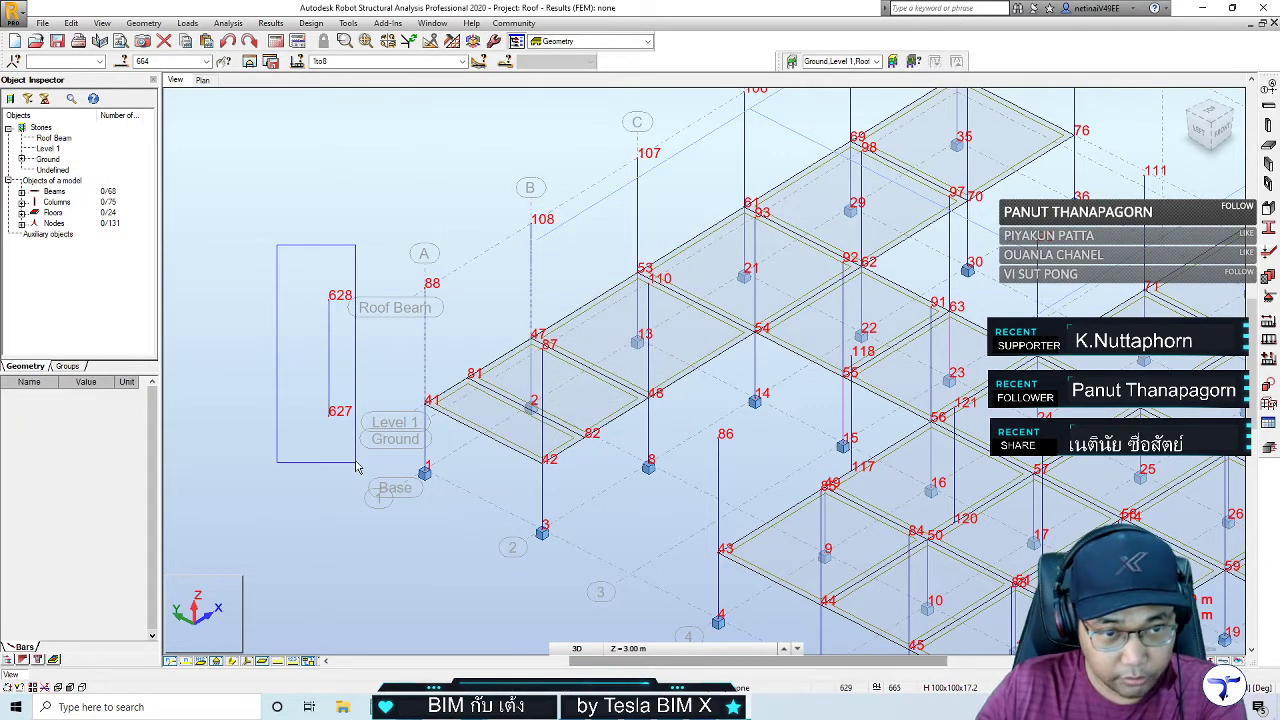
key("Delete")
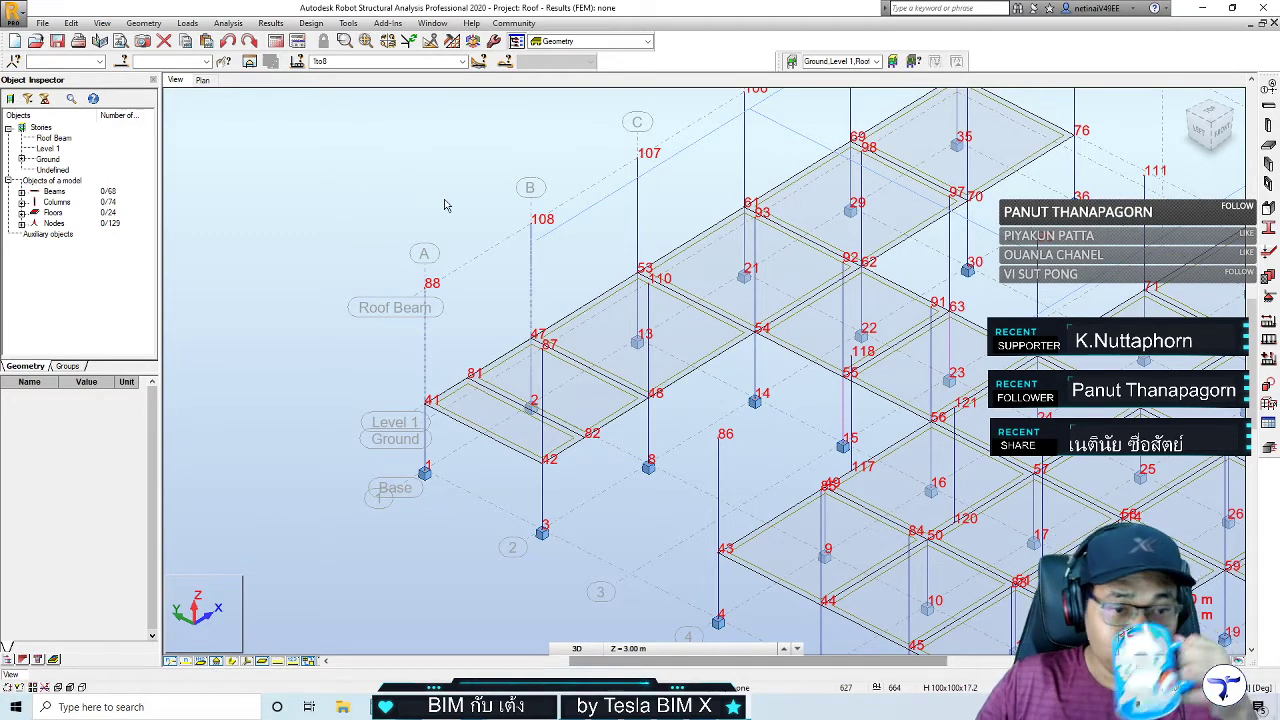
Reframe the 3D view and list the model's groups, including the 514to518 bar selection
middle_click_drag(665, 405, 495, 426)
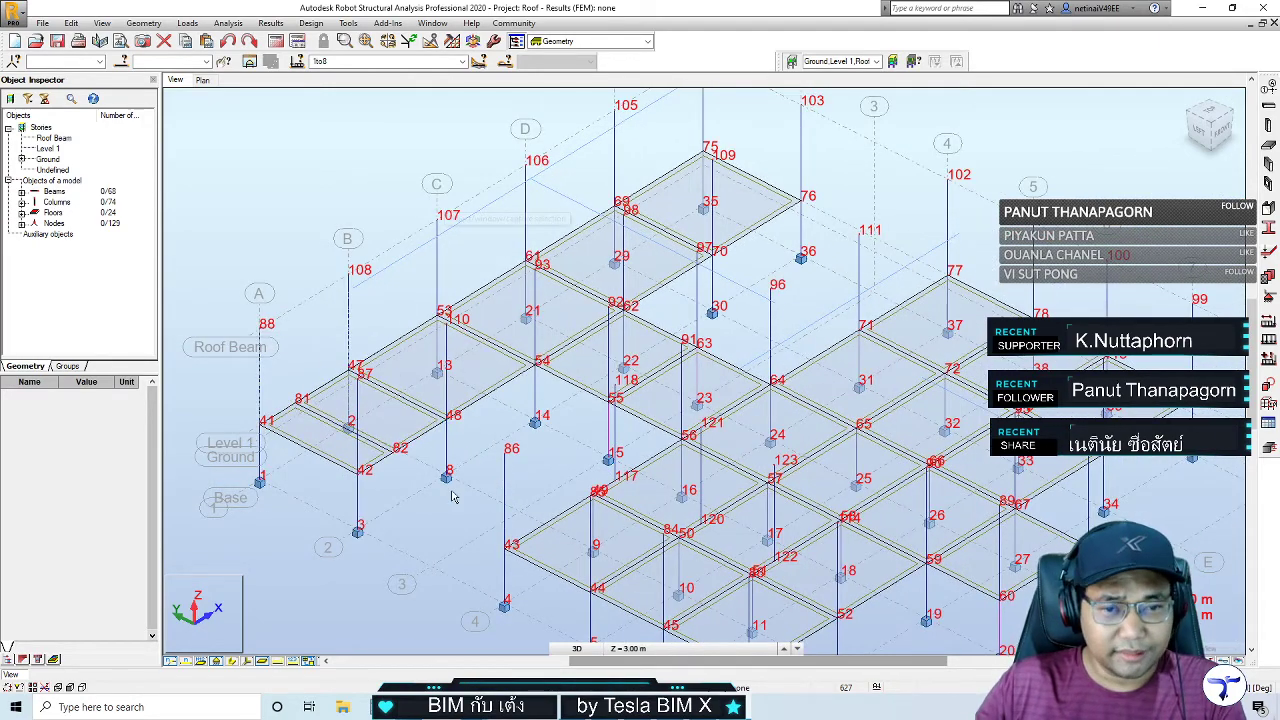
scroll(452, 497, "up", 2)
scroll(452, 497, "down", 2)
middle_click_drag(469, 491, 545, 467)
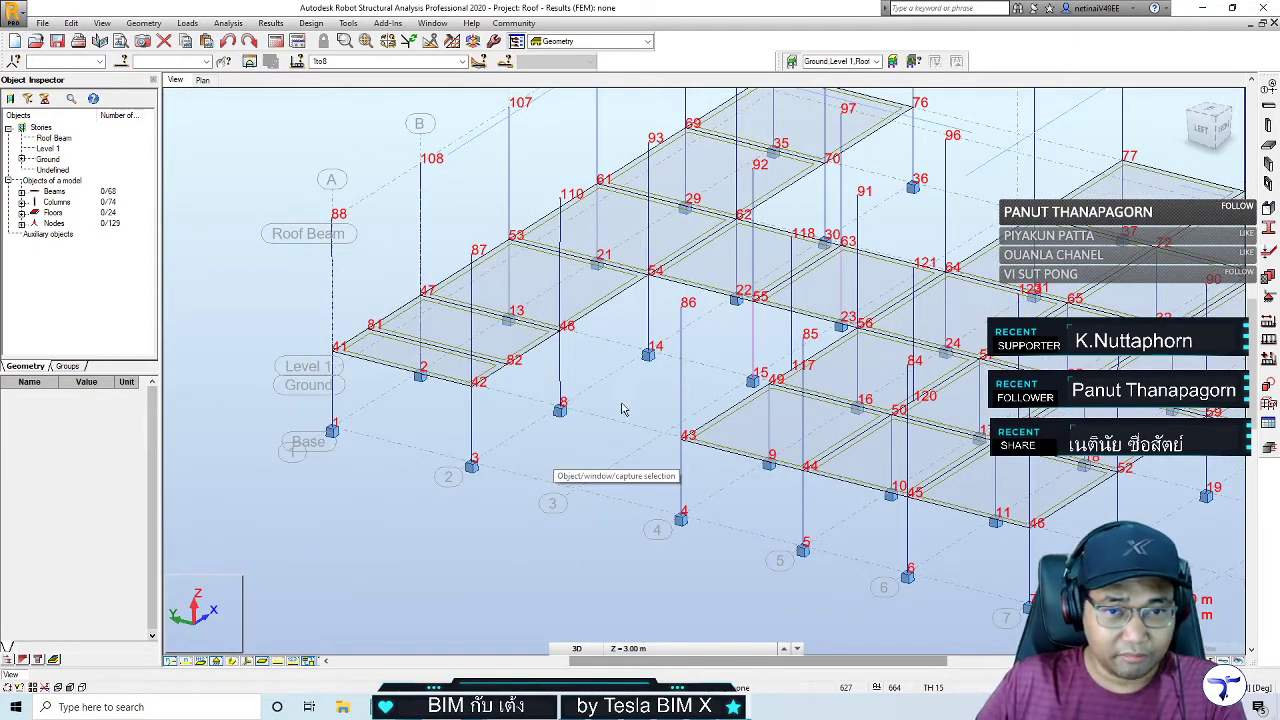
middle_click_drag(621, 409, 564, 486)
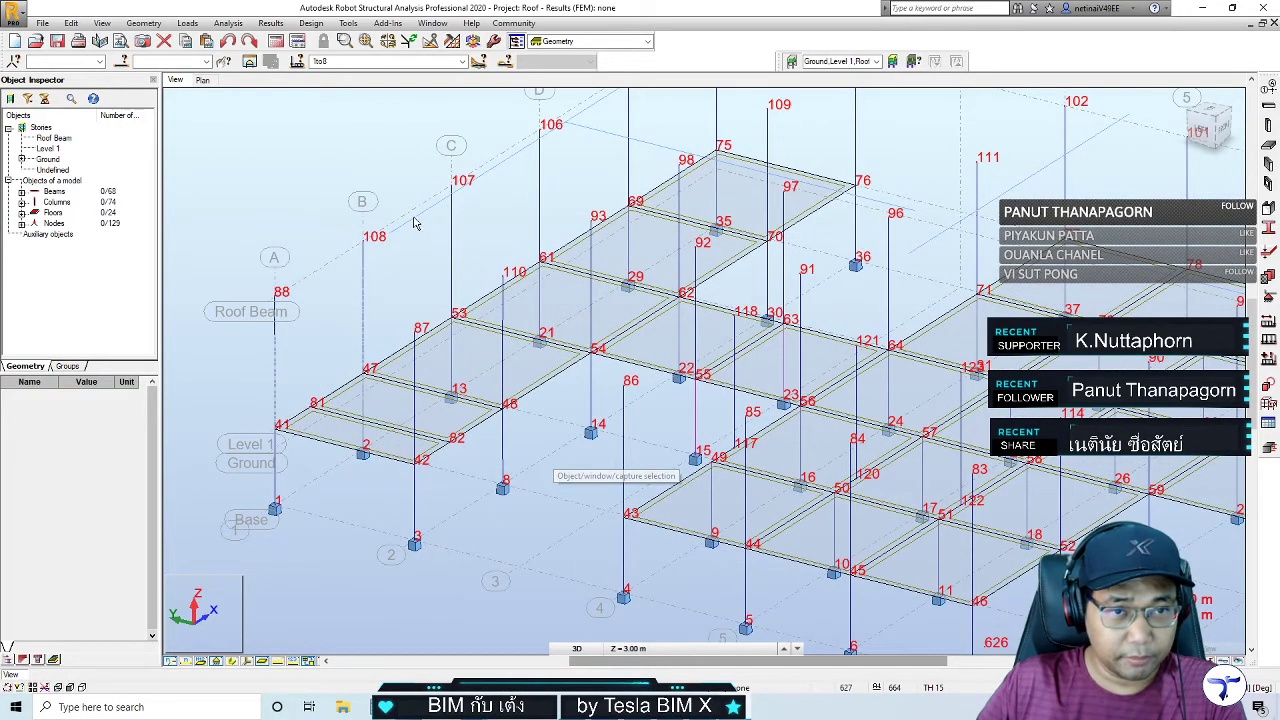
mouse_move(415, 223)
middle_mouse_down("shift")
mouse_move(505, 463)
mouse_move(513, 440)
middle_mouse_up("shift")
middle_click_drag(510, 486, 499, 546)
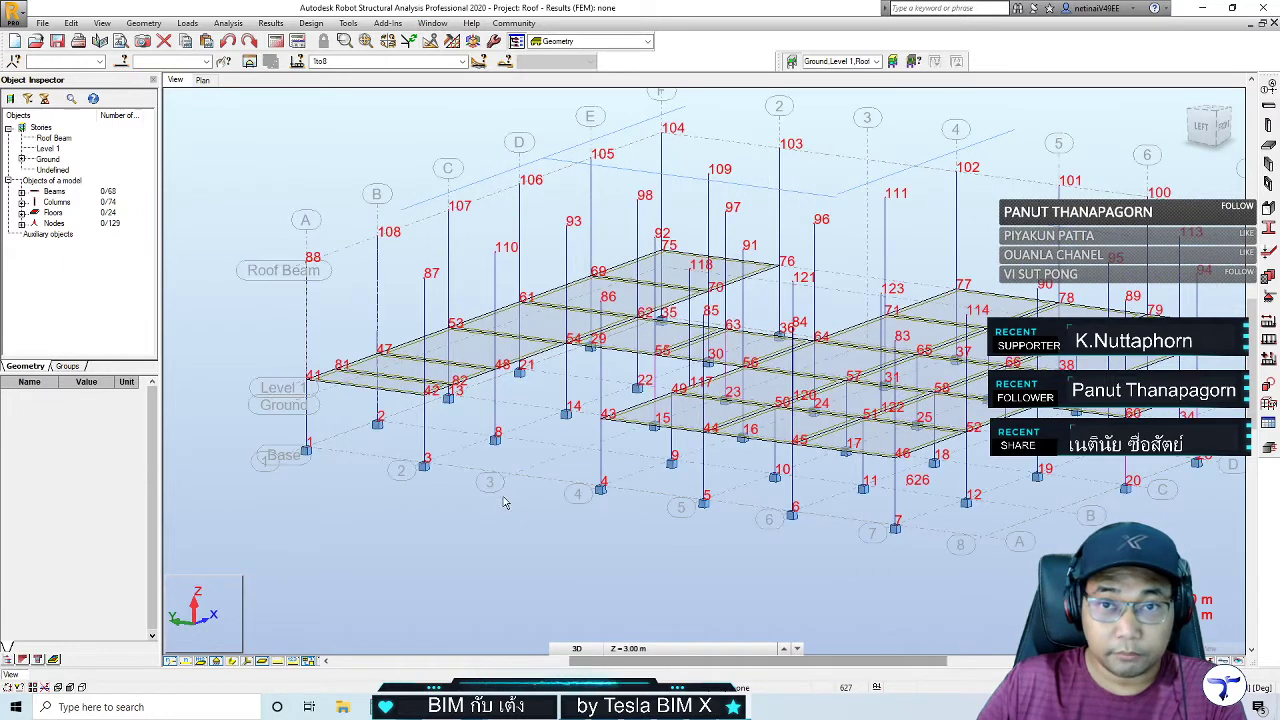
left_click(68, 366)
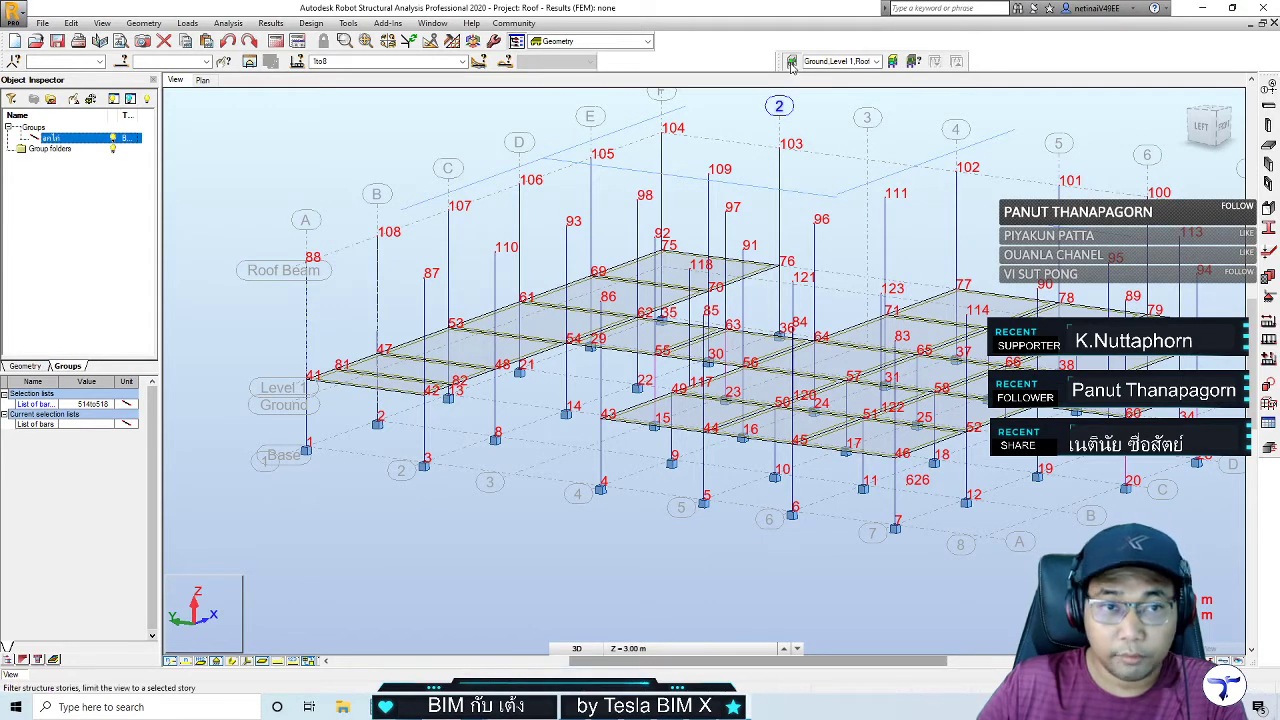
Fit the whole structure in view, zoom in, and switch to the Revit model
key("ctrl+alt+d")
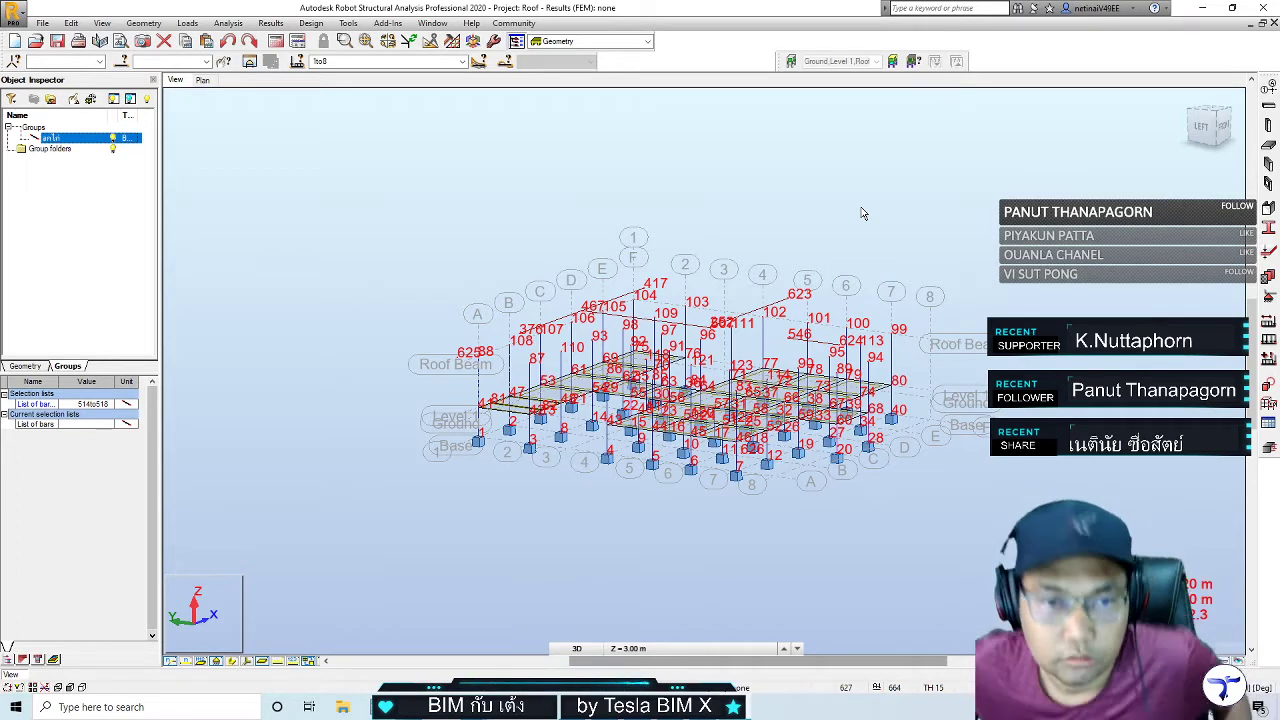
scroll(465, 347, "up", 2)
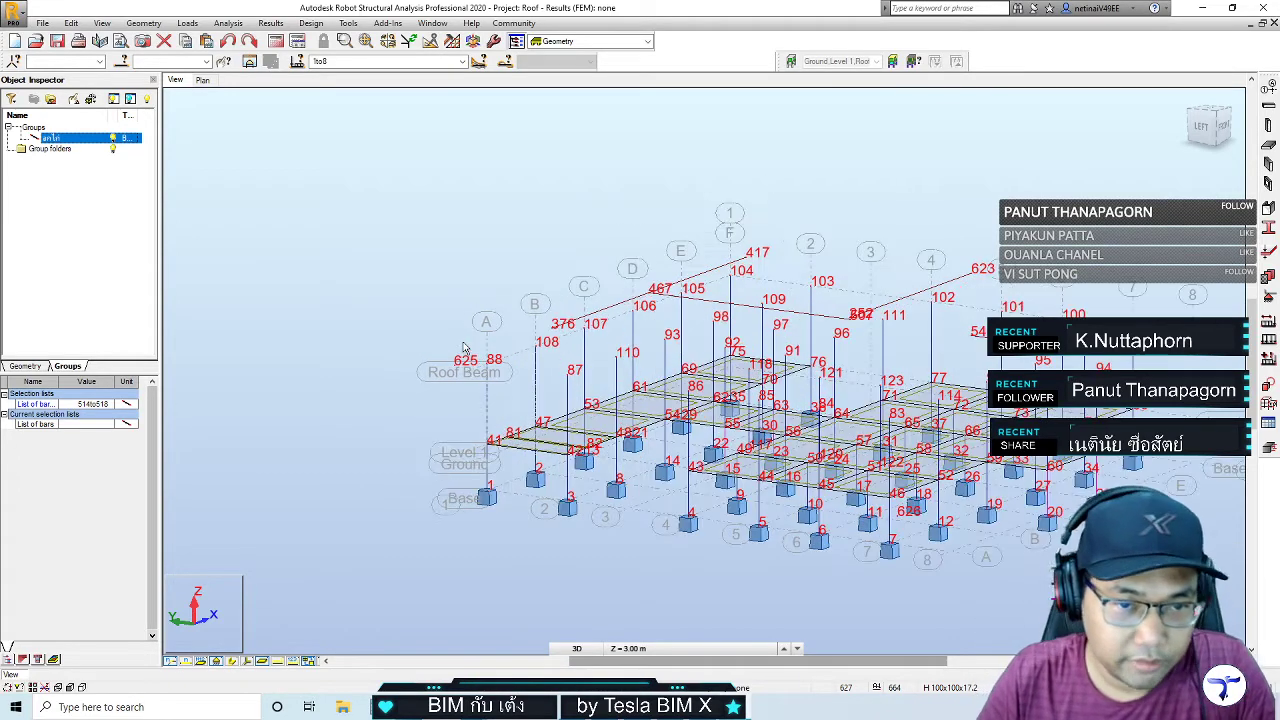
scroll(473, 393, "up", 2)
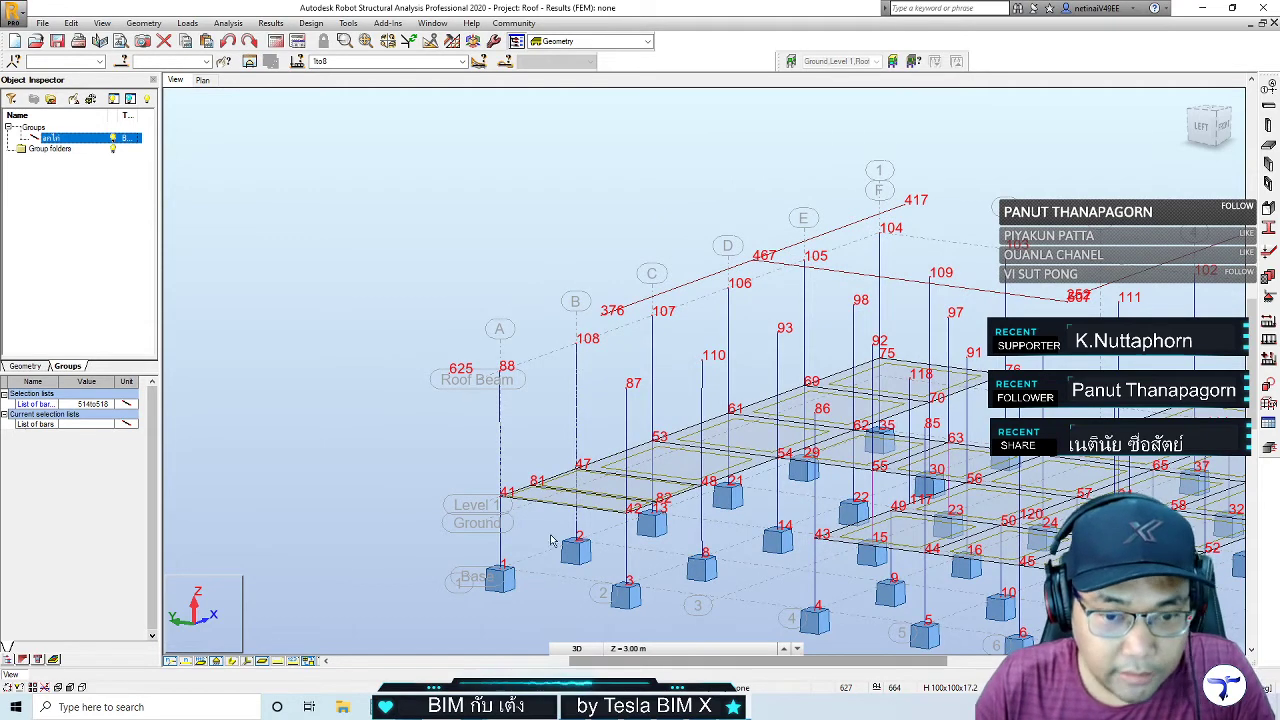
key("alt+Tab")
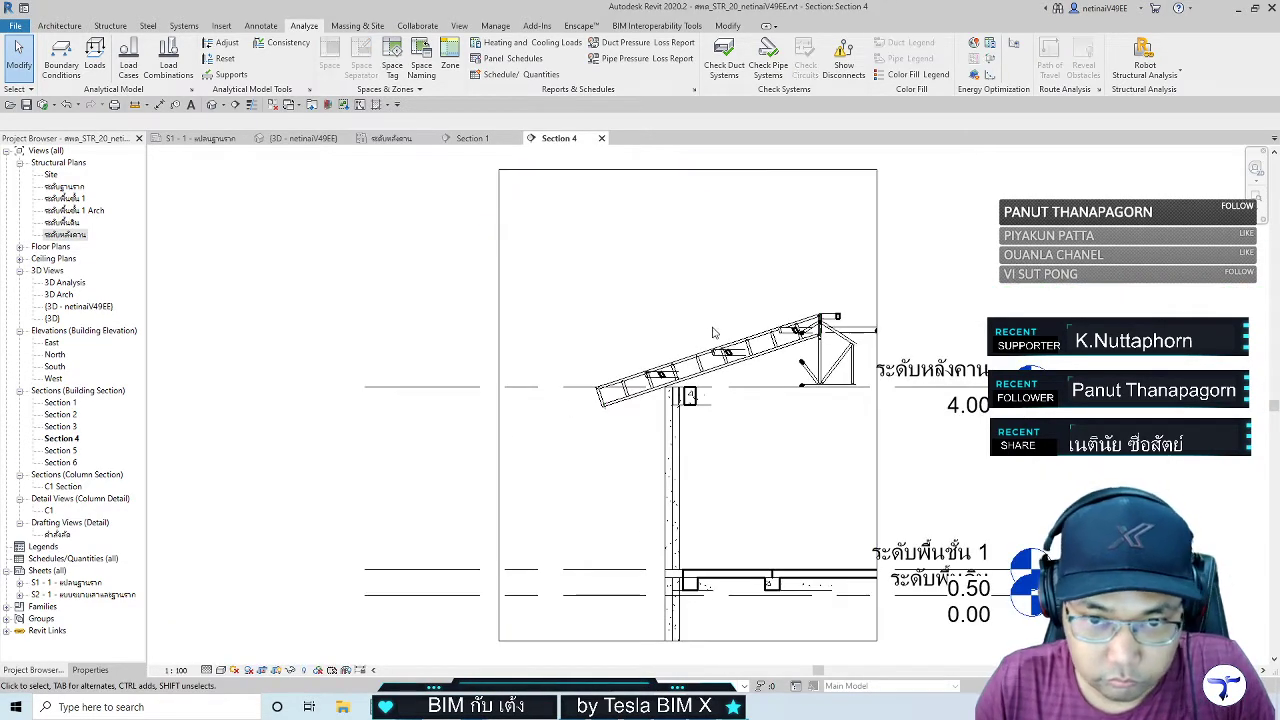
Select and deselect the roof truss group, dismissing the unsaved-project reminder
scroll(783, 314, "up", 3)
scroll(845, 316, "up", 2)
left_click(487, 450)
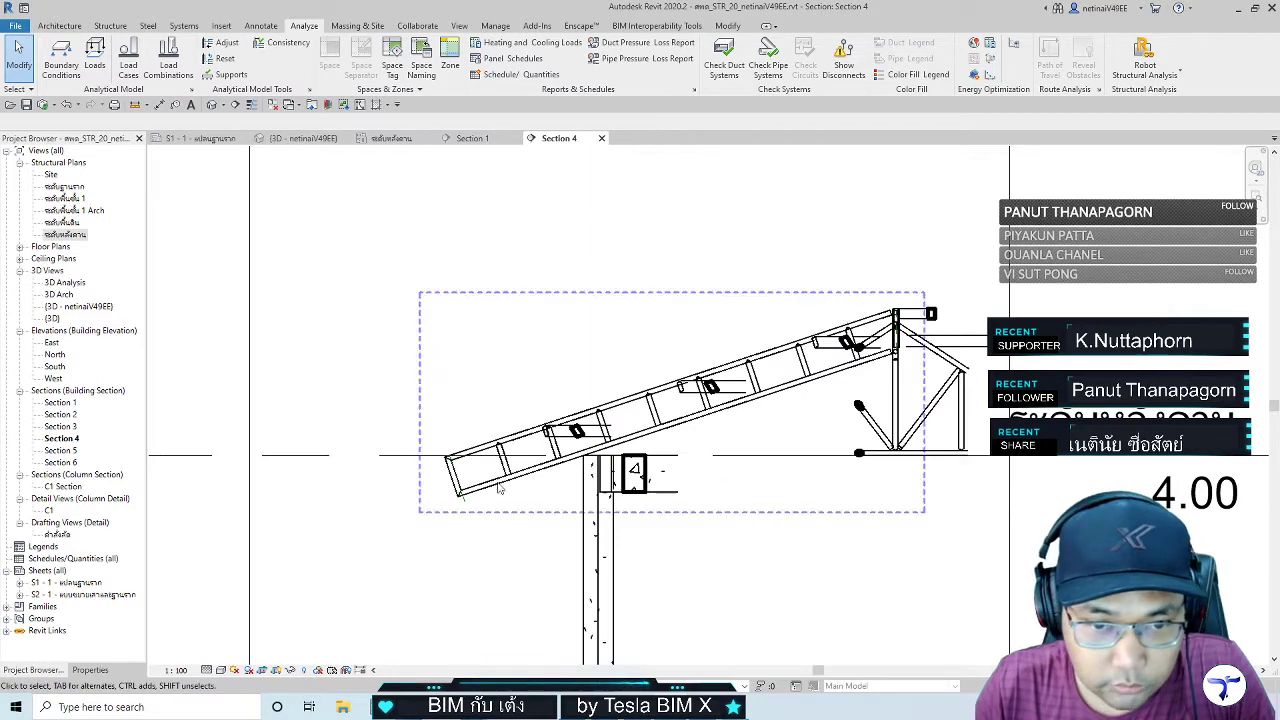
key("Escape")
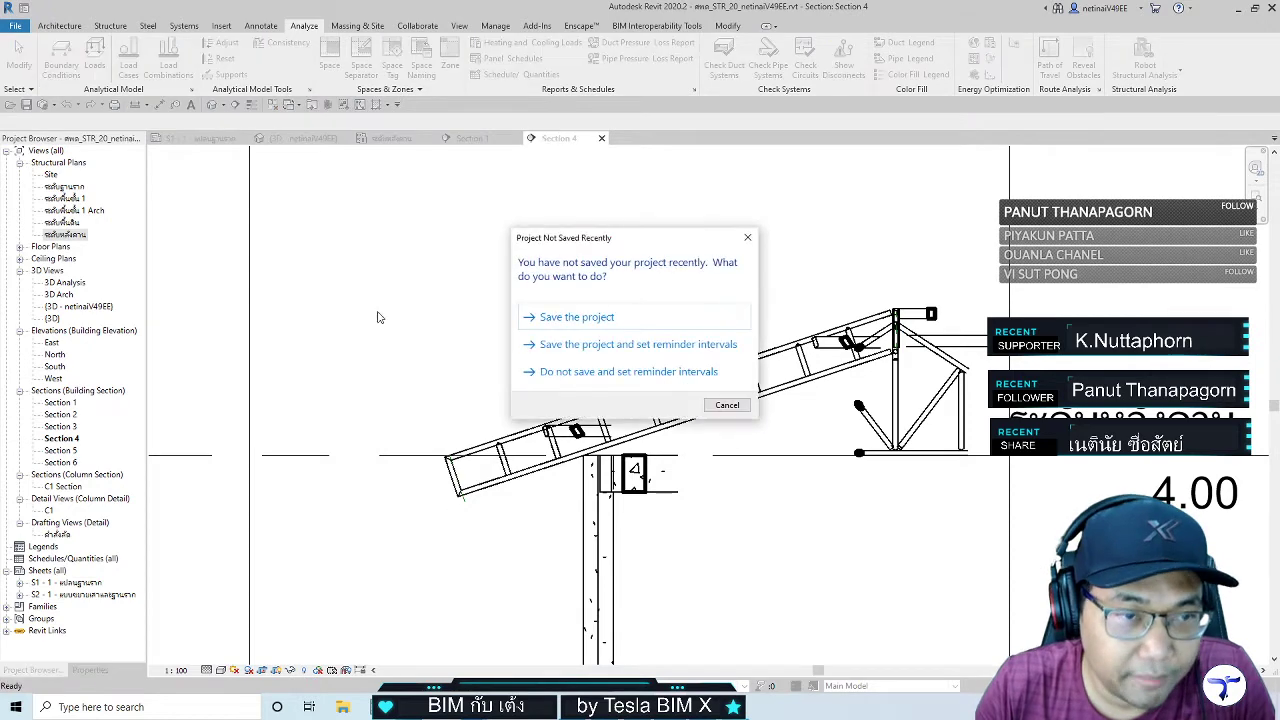
key("Escape")
left_click(135, 104)
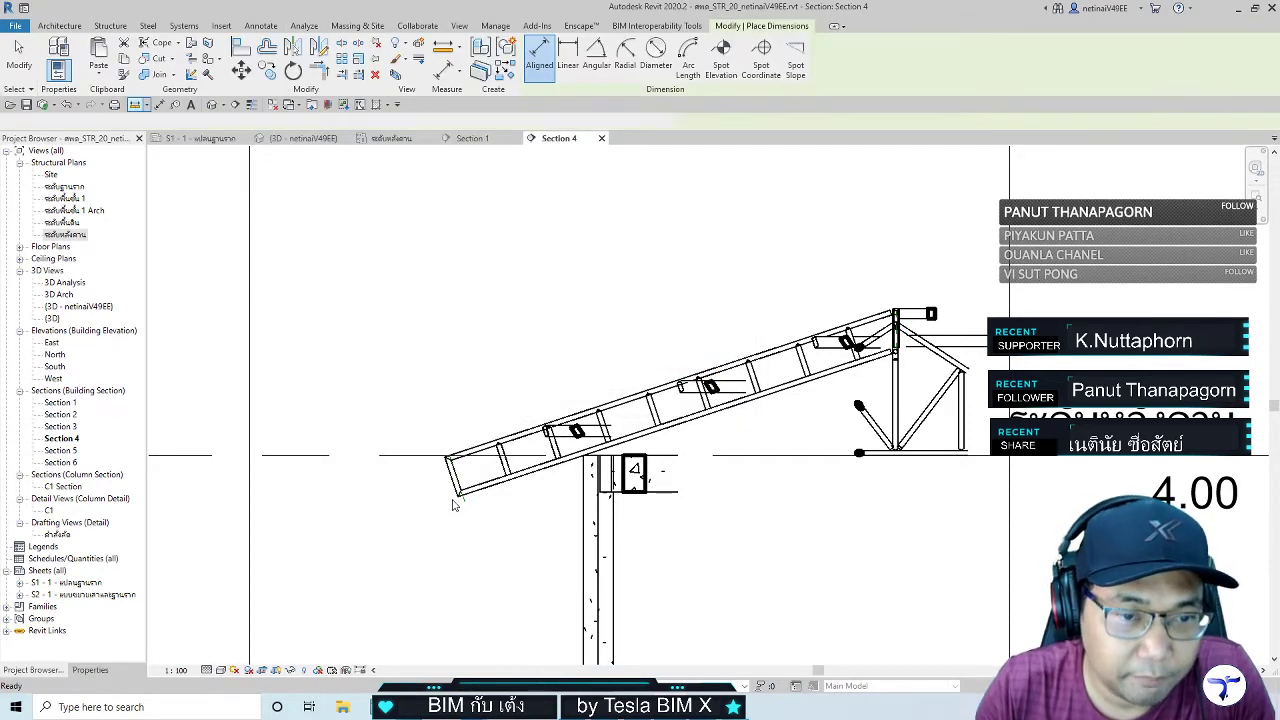
Try a measurement from the truss end and an aligned dimension, cancelling both
key("m")
key("e")
left_click(455, 457)
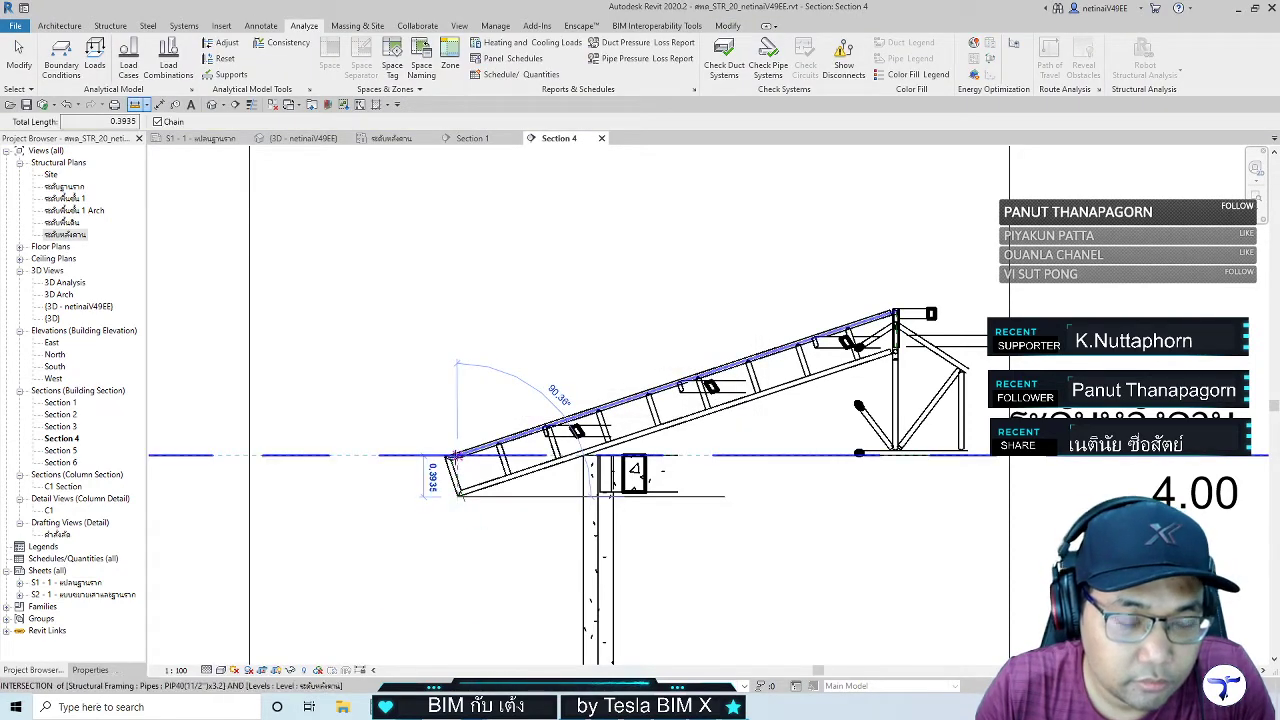
scroll(452, 462, "up", 5)
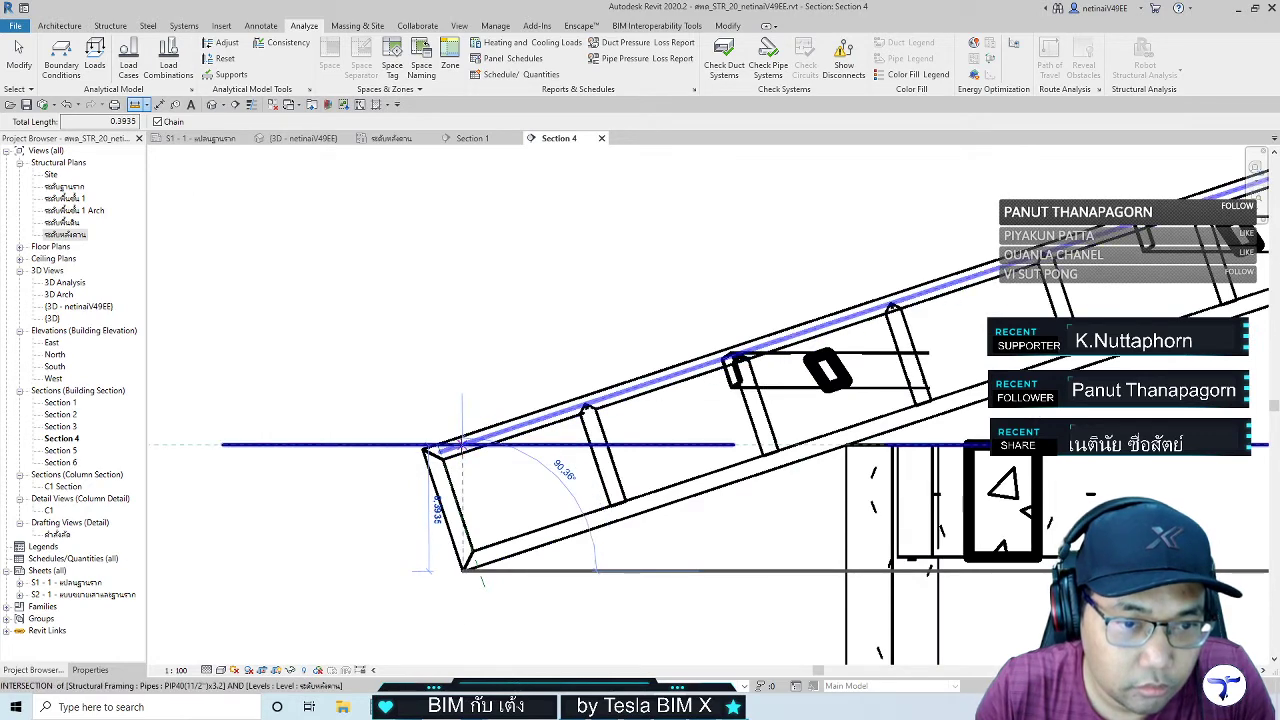
key("Escape")
key("Escape")
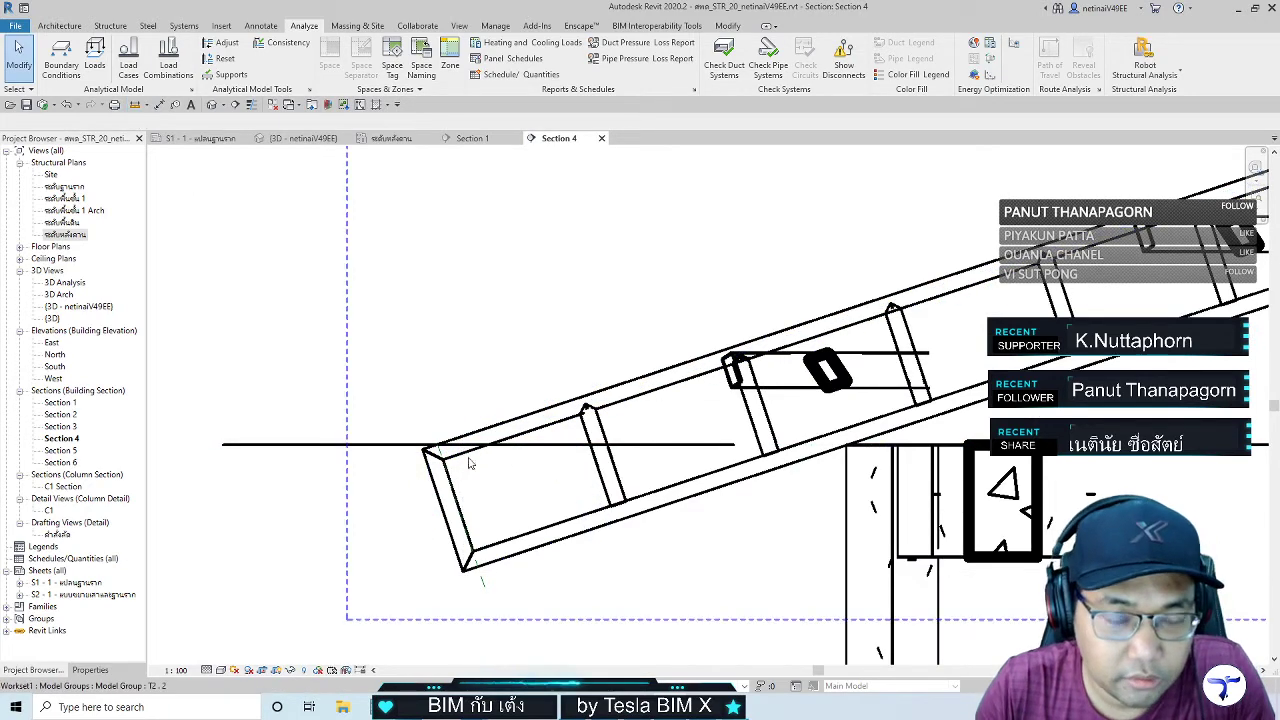
key("d")
key("i")
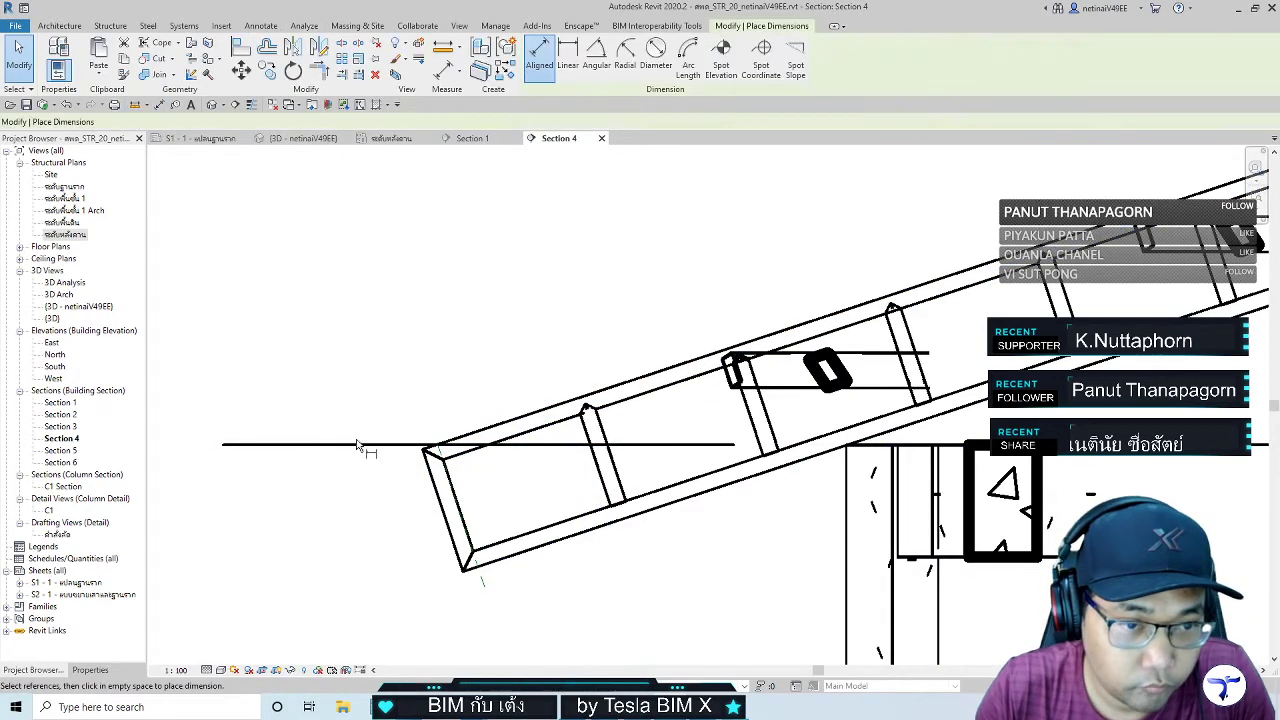
left_click(360, 445)
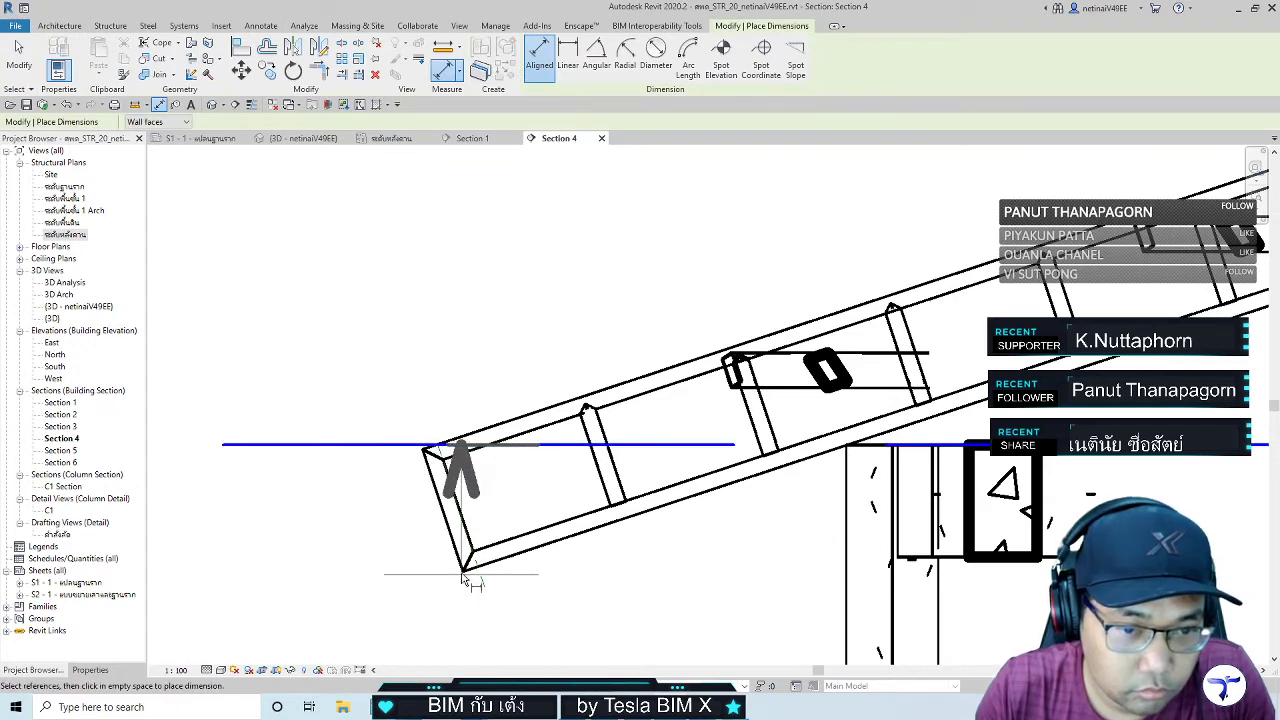
key("Escape")
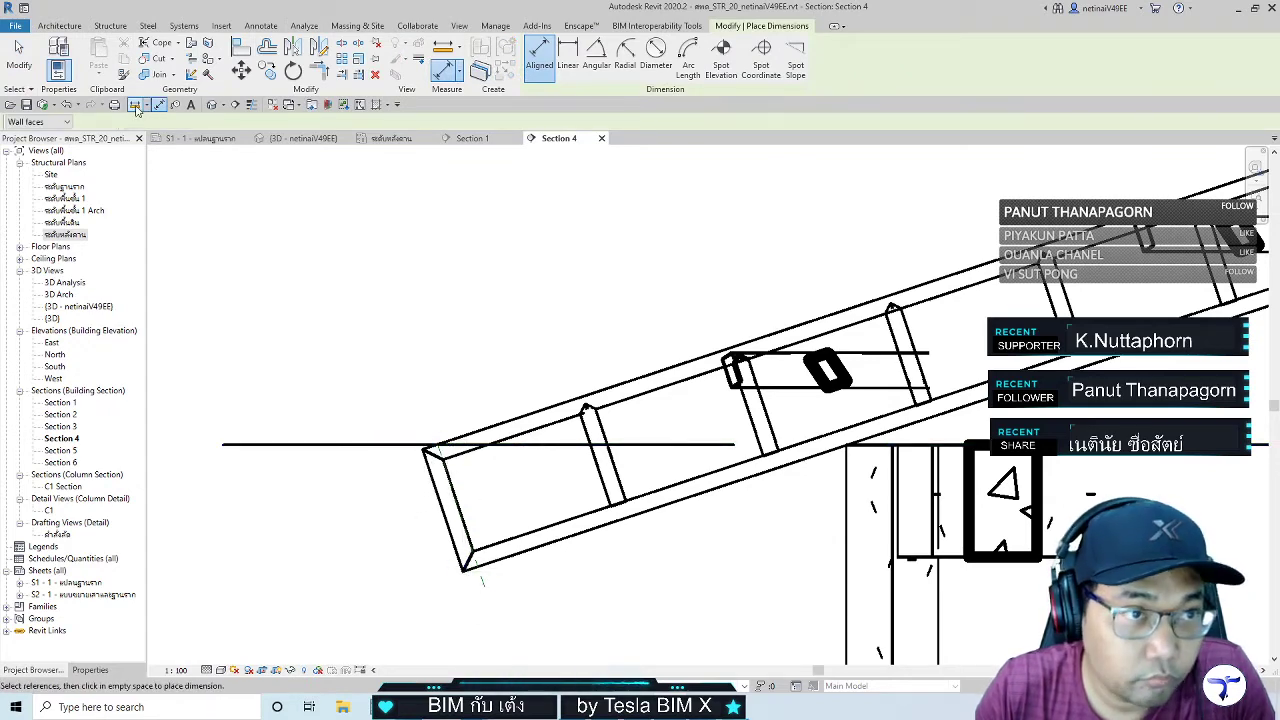
Measure the rafter's short end length at the support and return to Robot
key("m")
key("e")
left_click(463, 569)
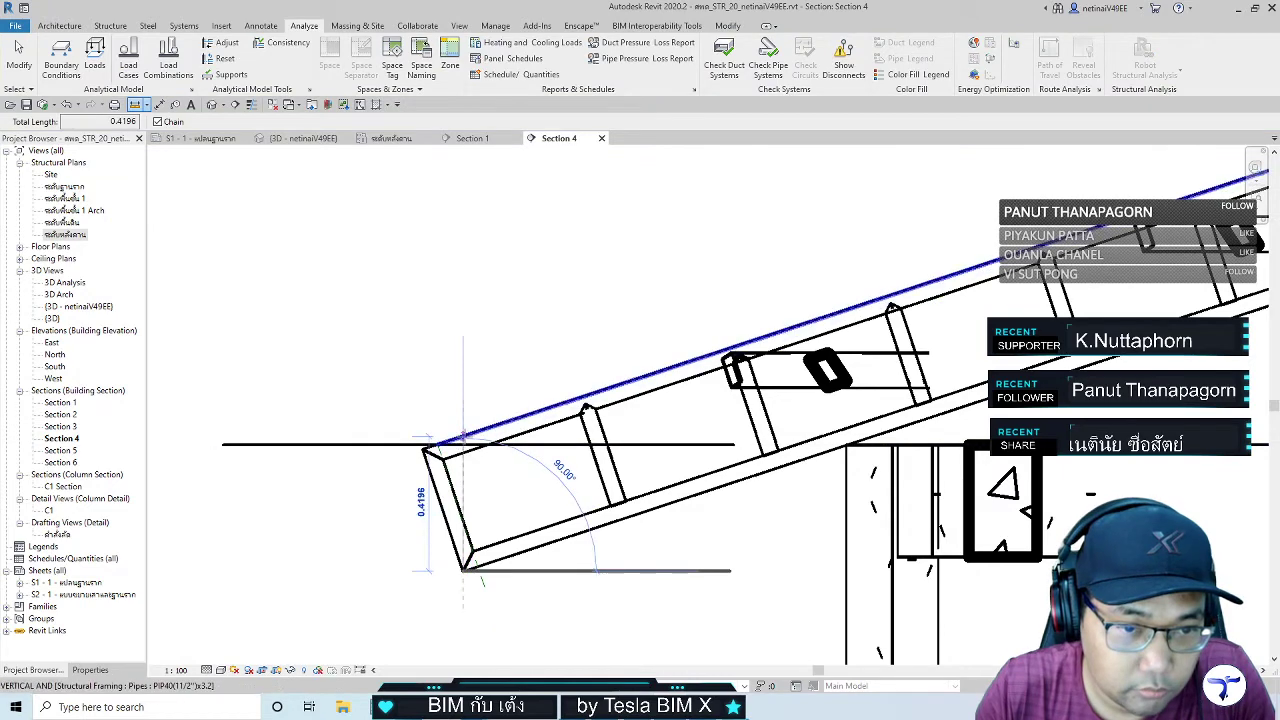
left_click(466, 456)
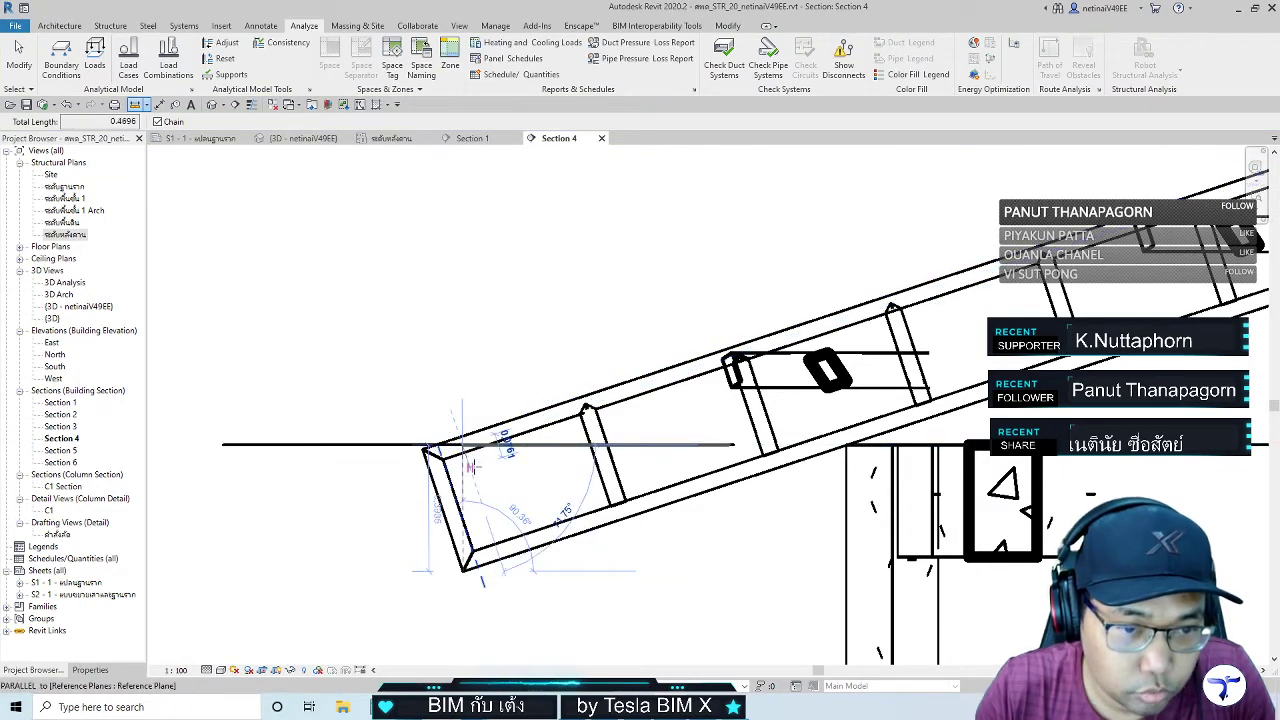
key("Escape")
key("alt+Tab")
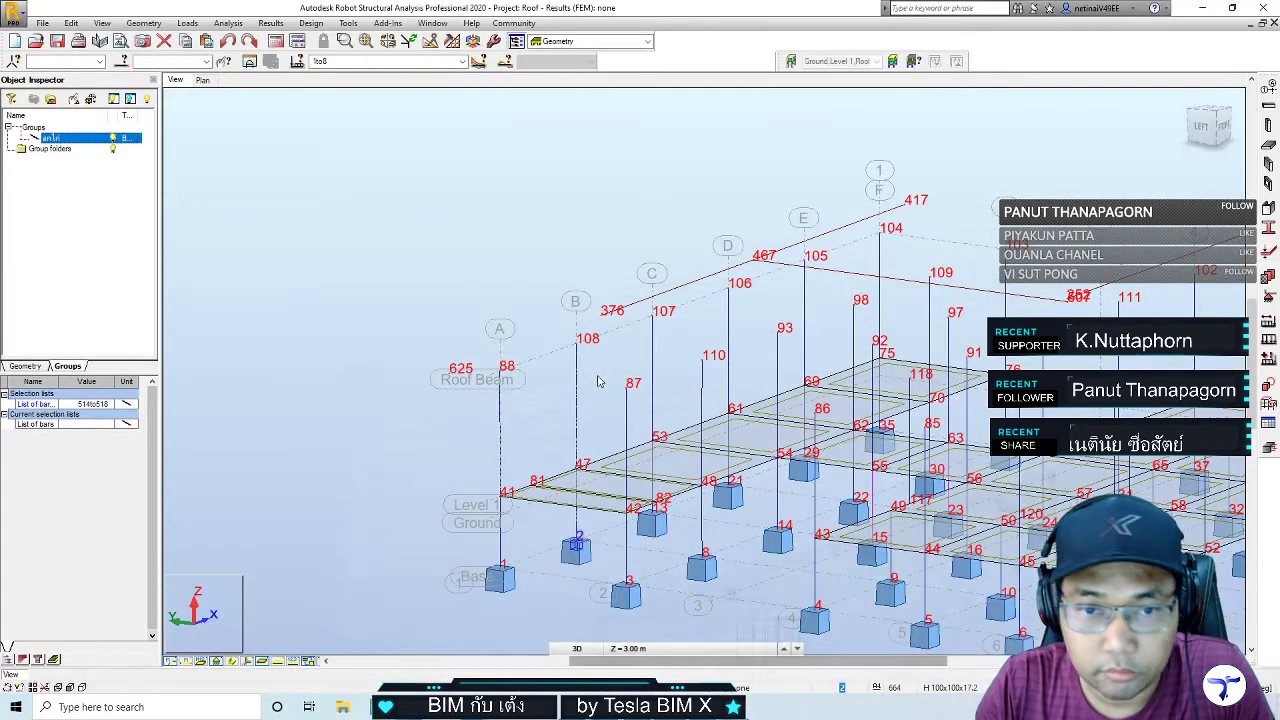
Move bar 625 to its new position using Translate in Move mode
left_click(440, 352)
scroll(432, 331, "up", 5)
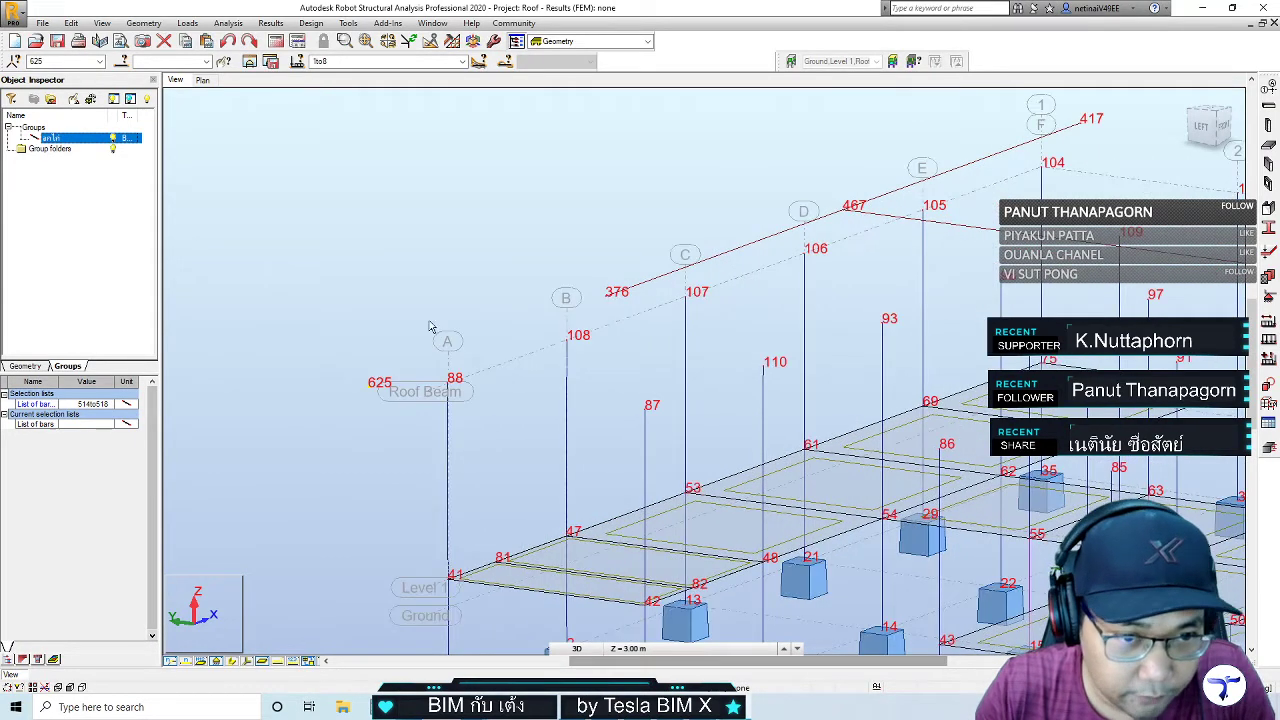
key("ctrl+t")
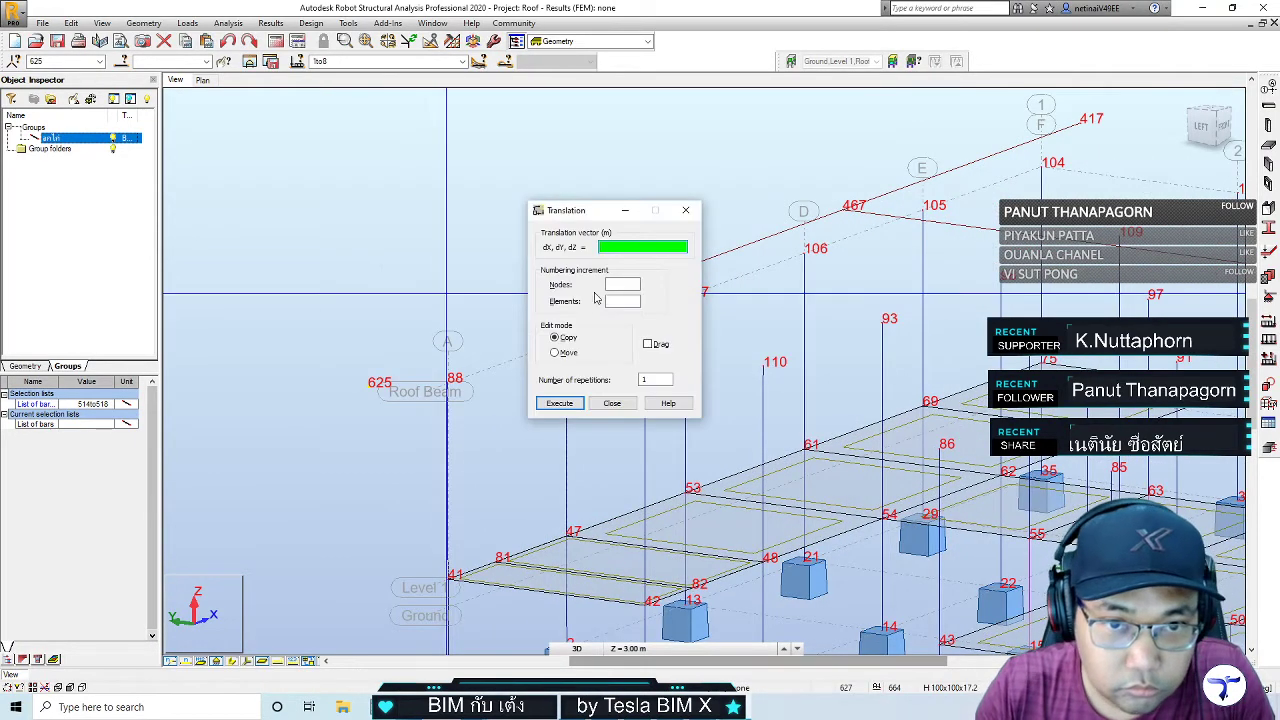
left_click(555, 352)
type("0 0 -0.4")
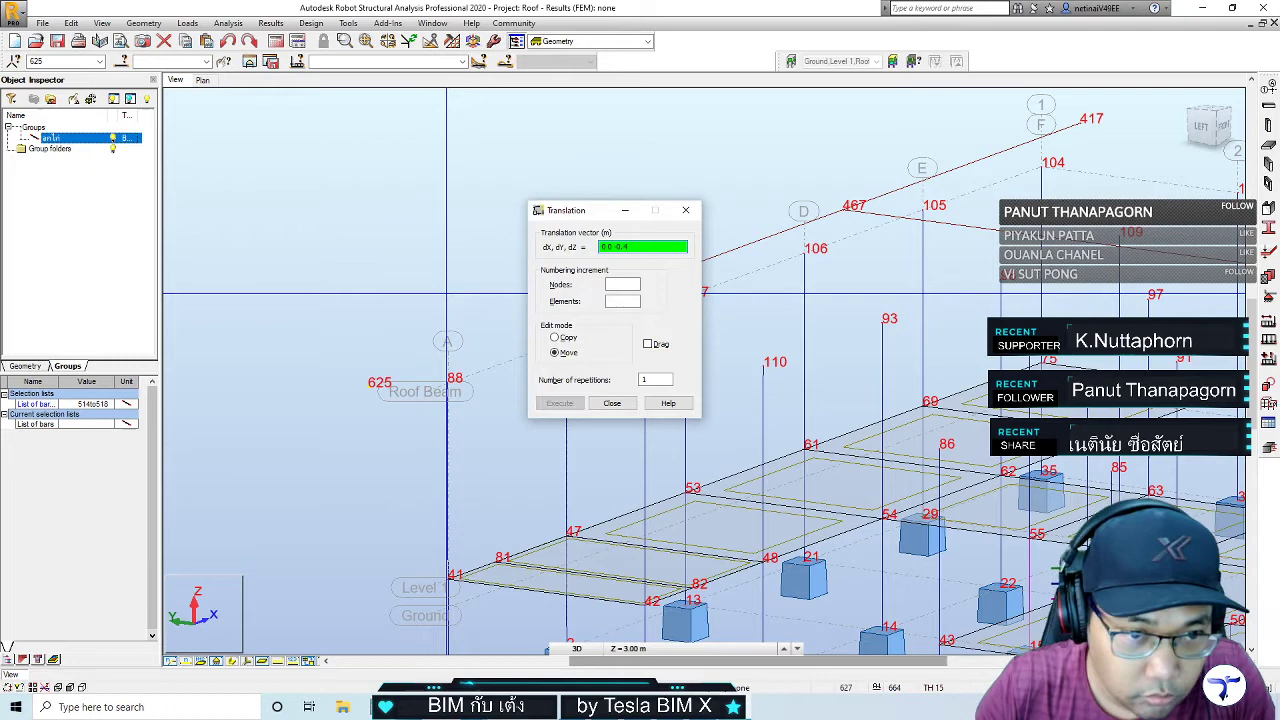
left_click(559, 403)
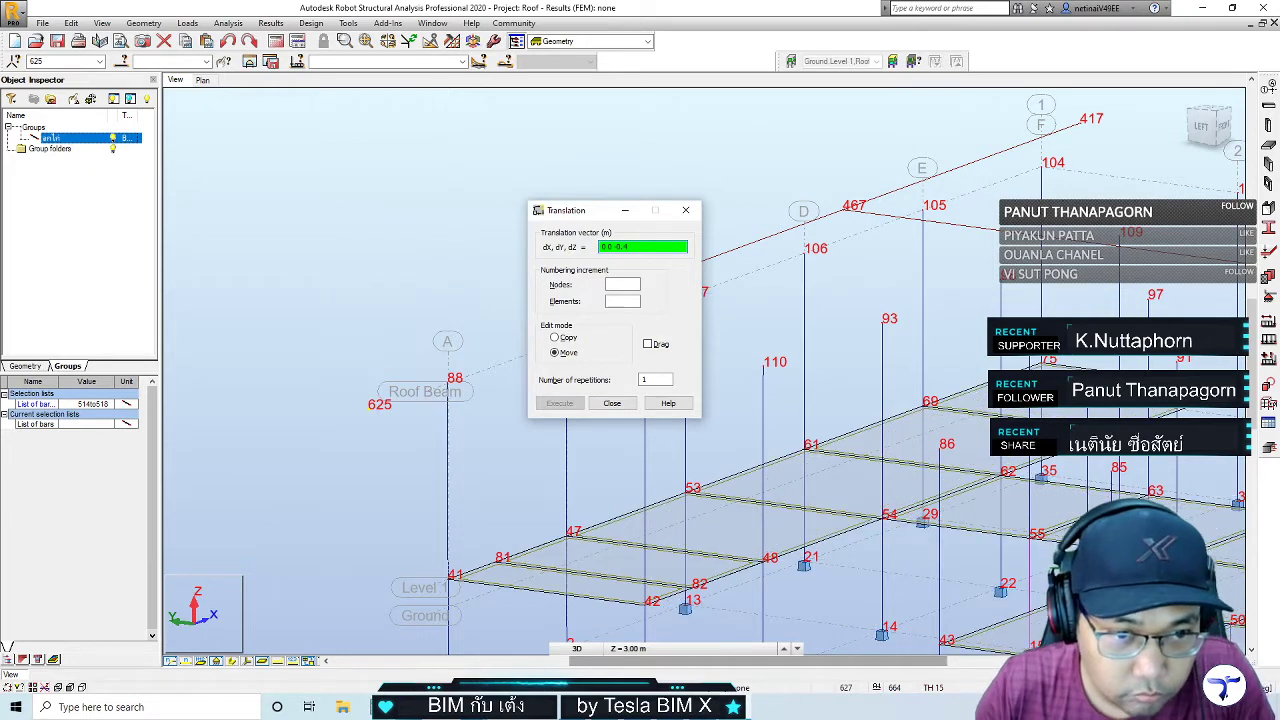
Inspect the model with only the Roof Beam level shown, then show all levels again
scroll(505, 385, "down", 2)
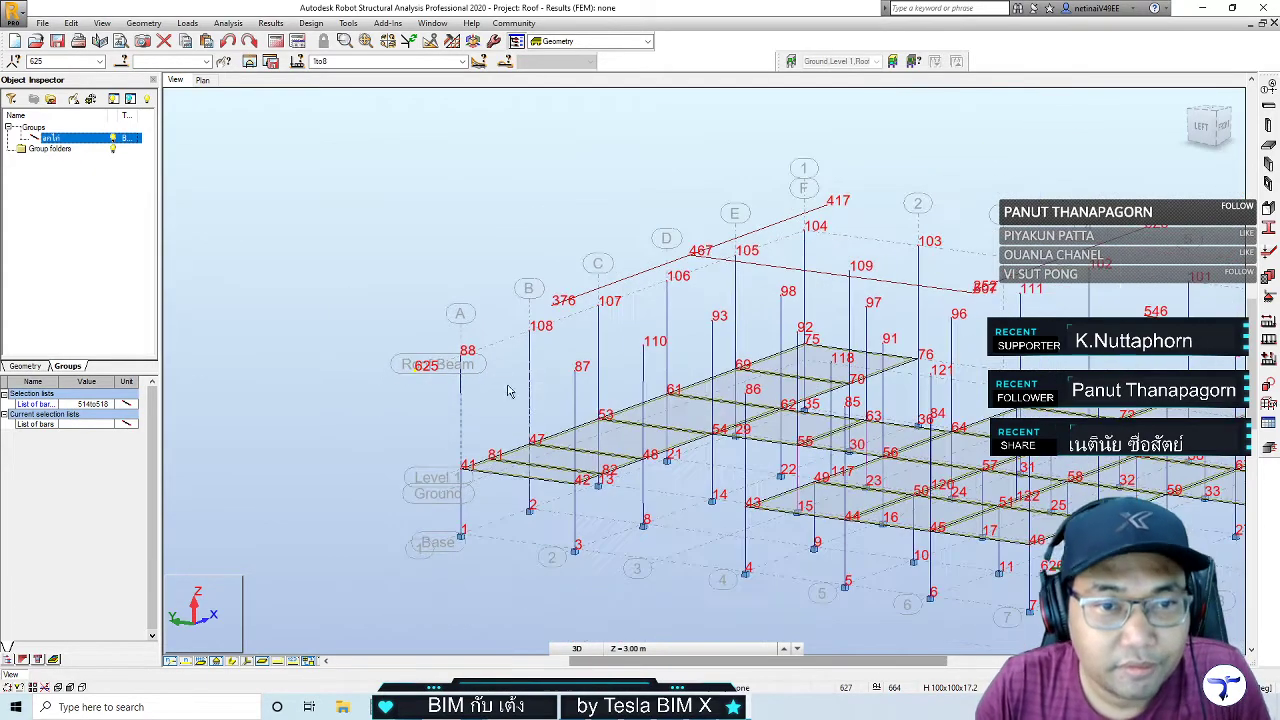
scroll(530, 500, "down", 1)
mouse_move(545, 515)
middle_mouse_down("shift")
mouse_move(574, 517)
mouse_move(601, 547)
mouse_move(632, 555)
mouse_move(482, 515)
middle_mouse_up("shift")
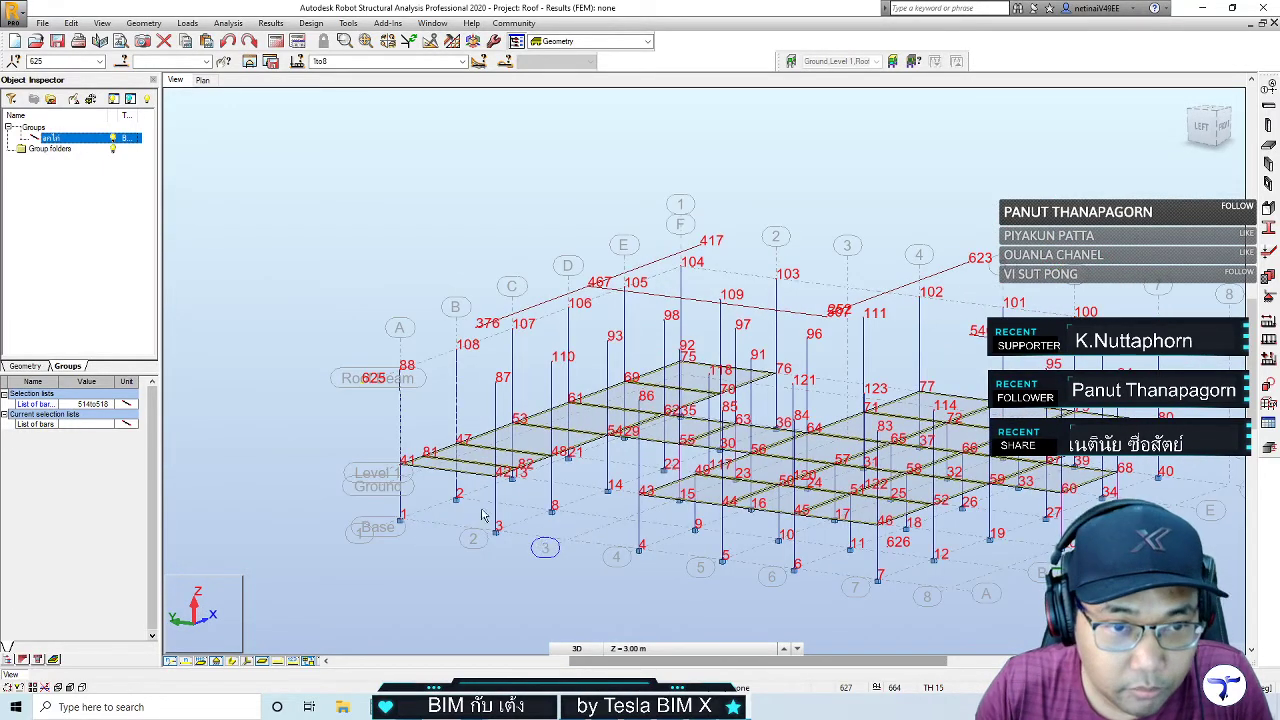
left_click(793, 62)
left_click(876, 61)
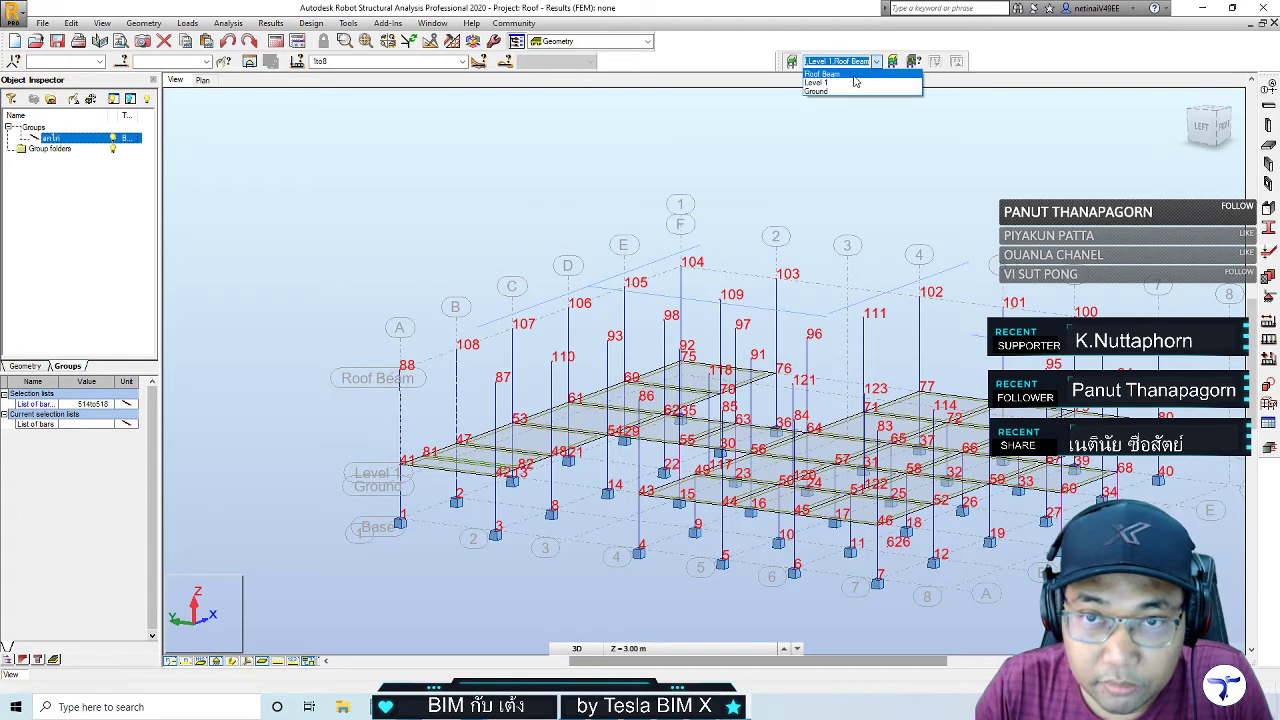
left_click(855, 75)
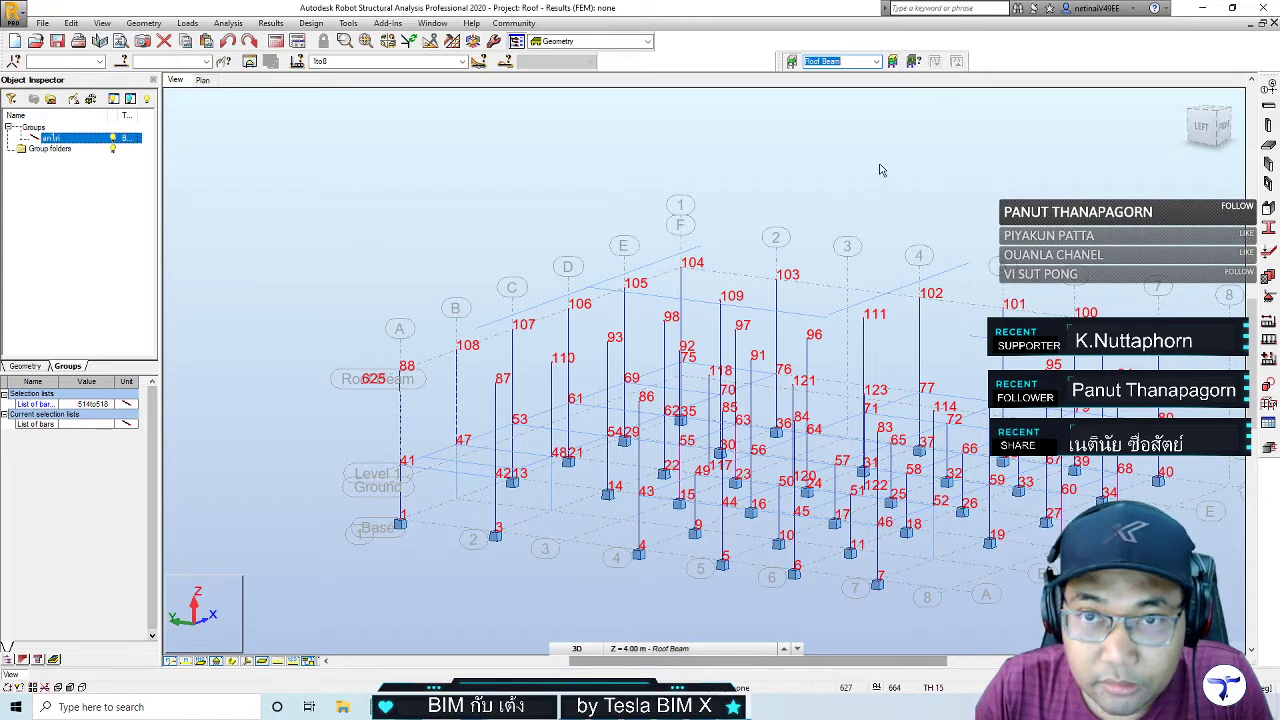
left_click(950, 205)
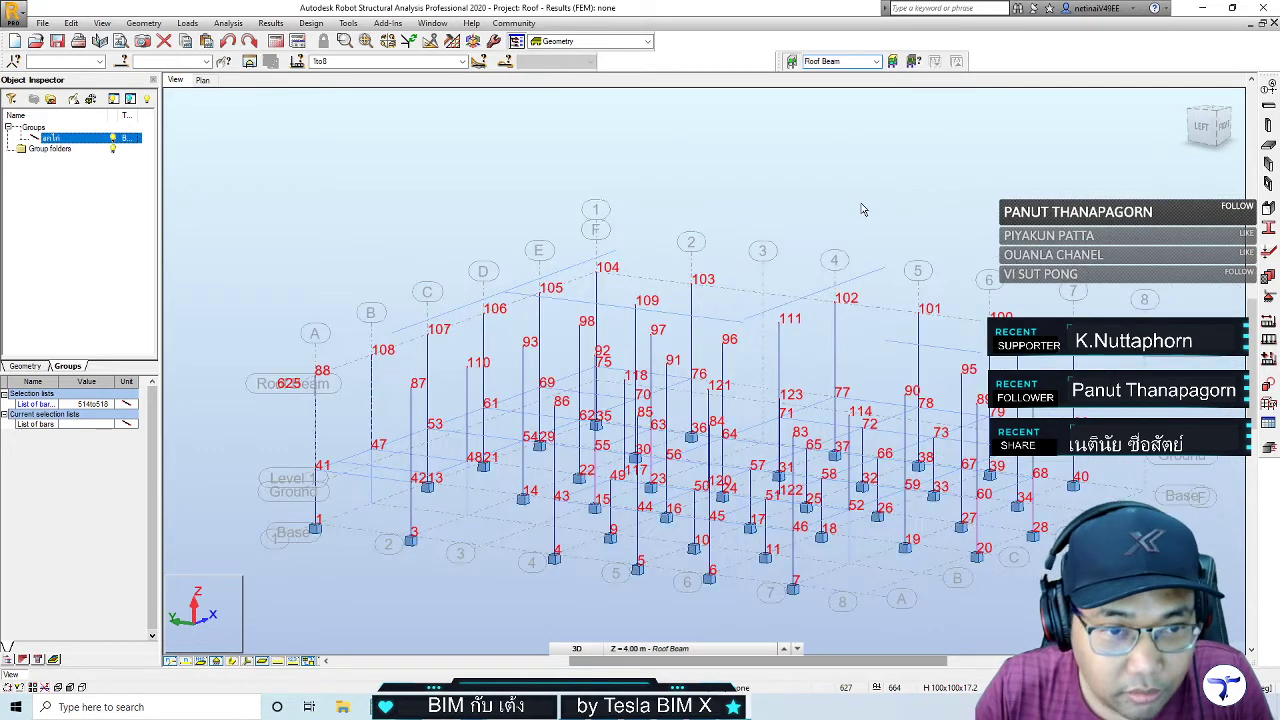
middle_click_drag(860, 203, 877, 197, "shift")
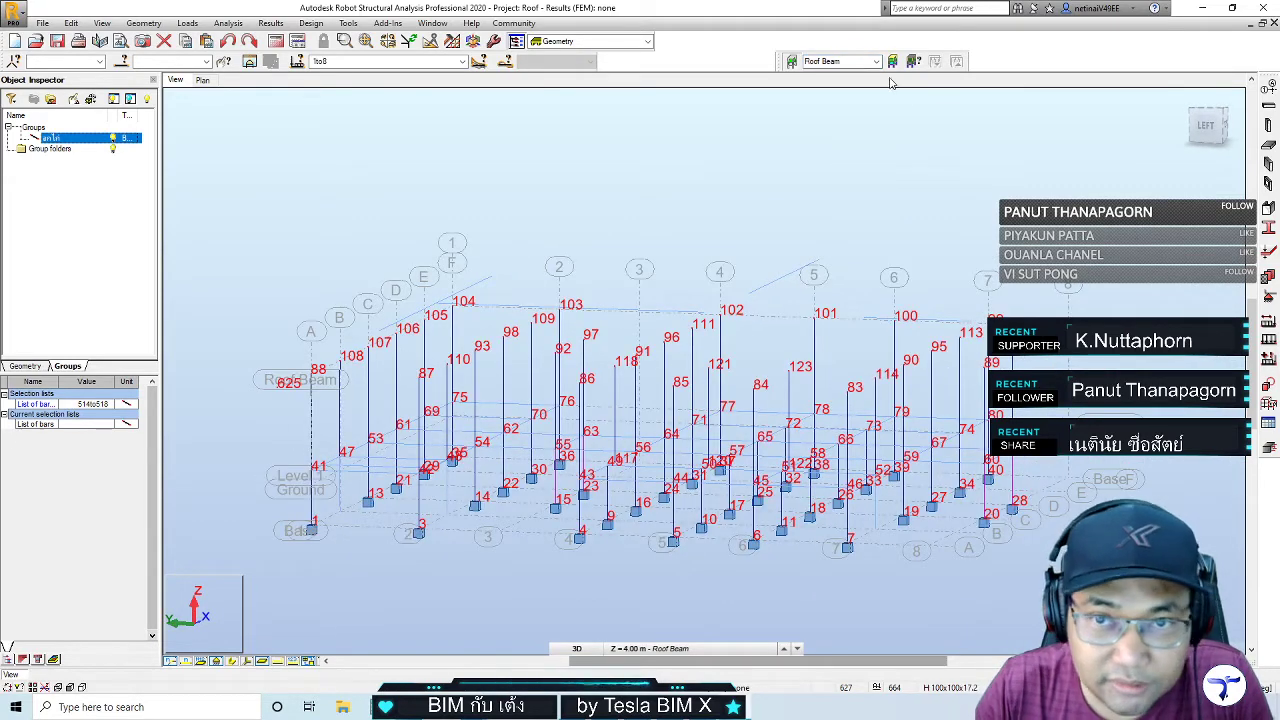
left_click(890, 62)
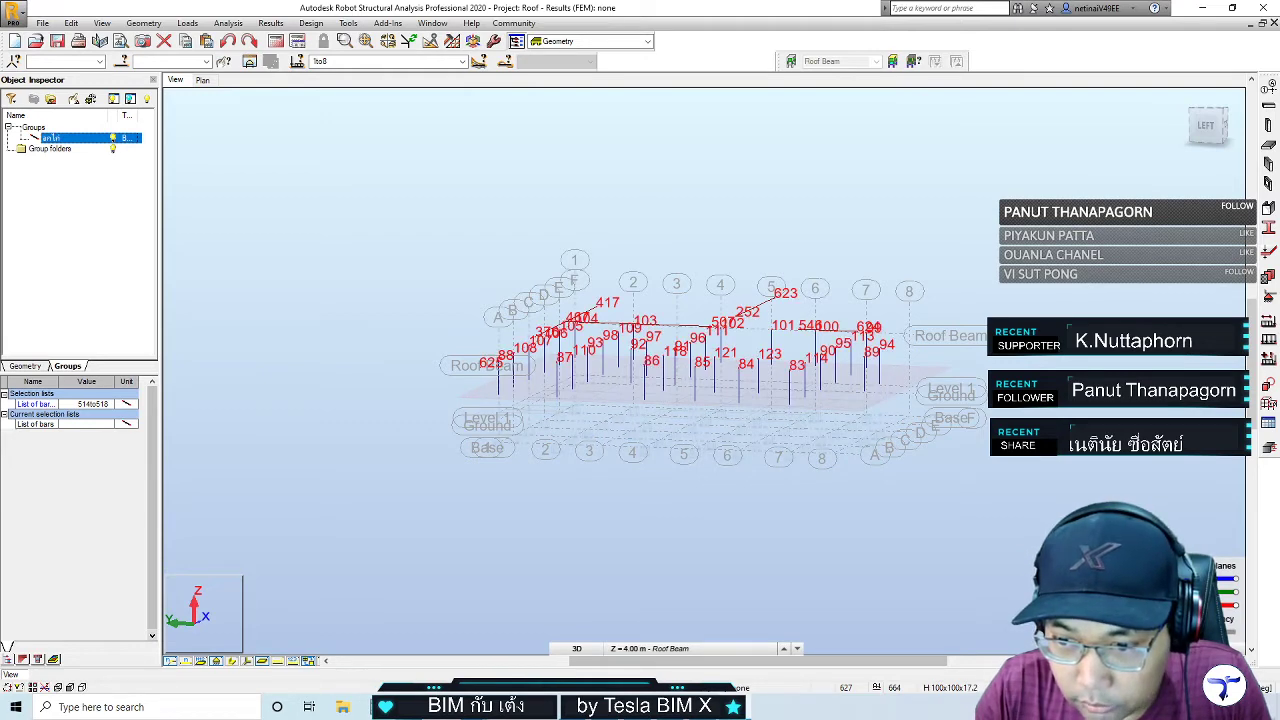
scroll(580, 447, "up", 1)
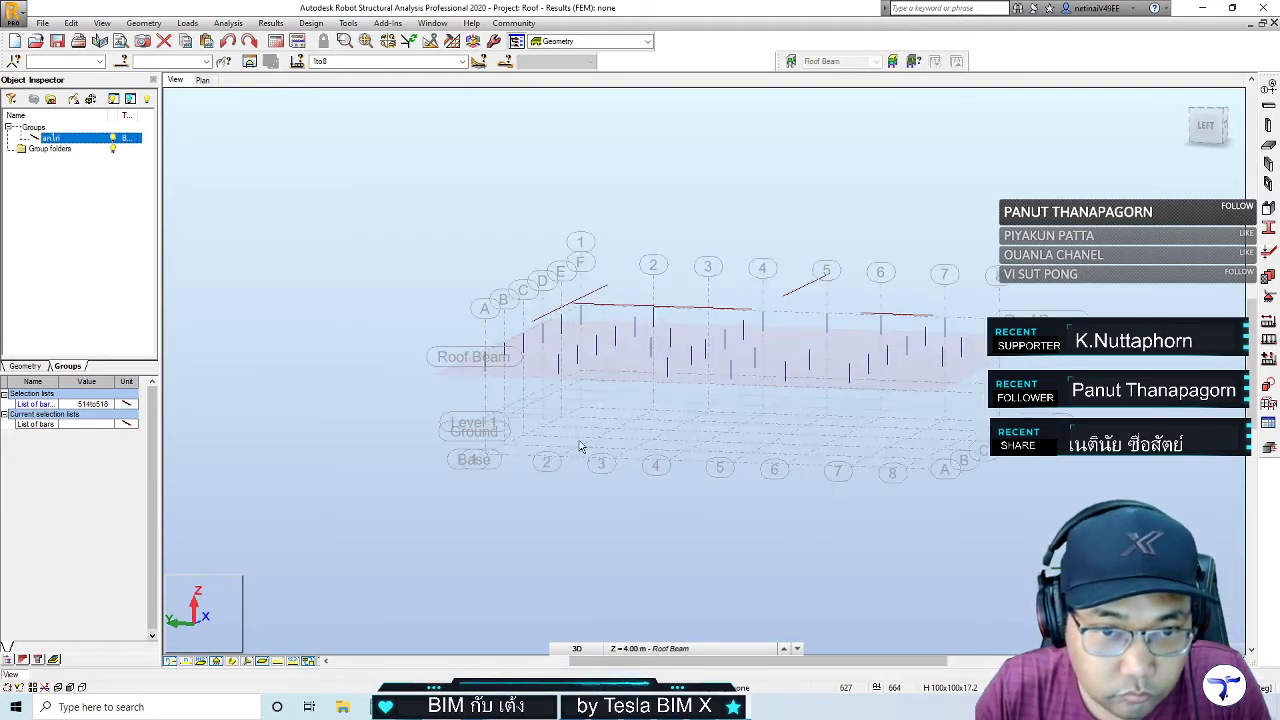
middle_click_drag(580, 447, 730, 498, "shift")
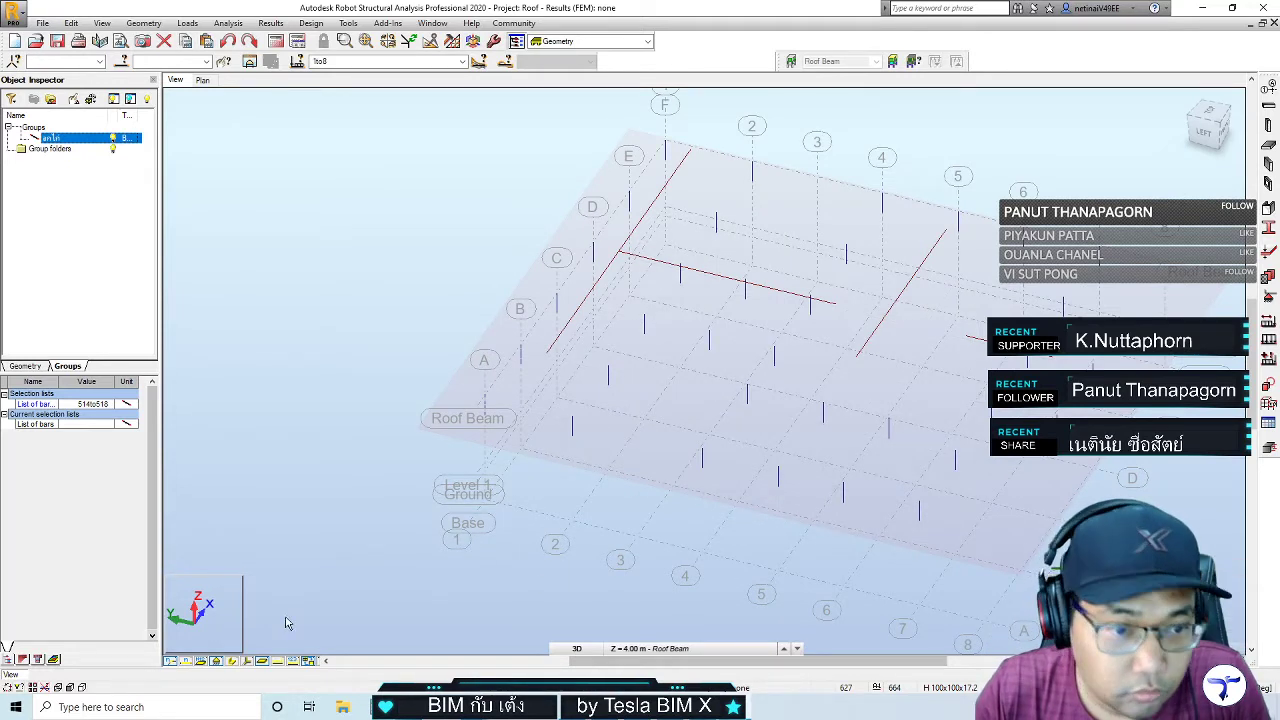
Display bar numbers, zoom to grid A, and pick bar 625
left_click(232, 661)
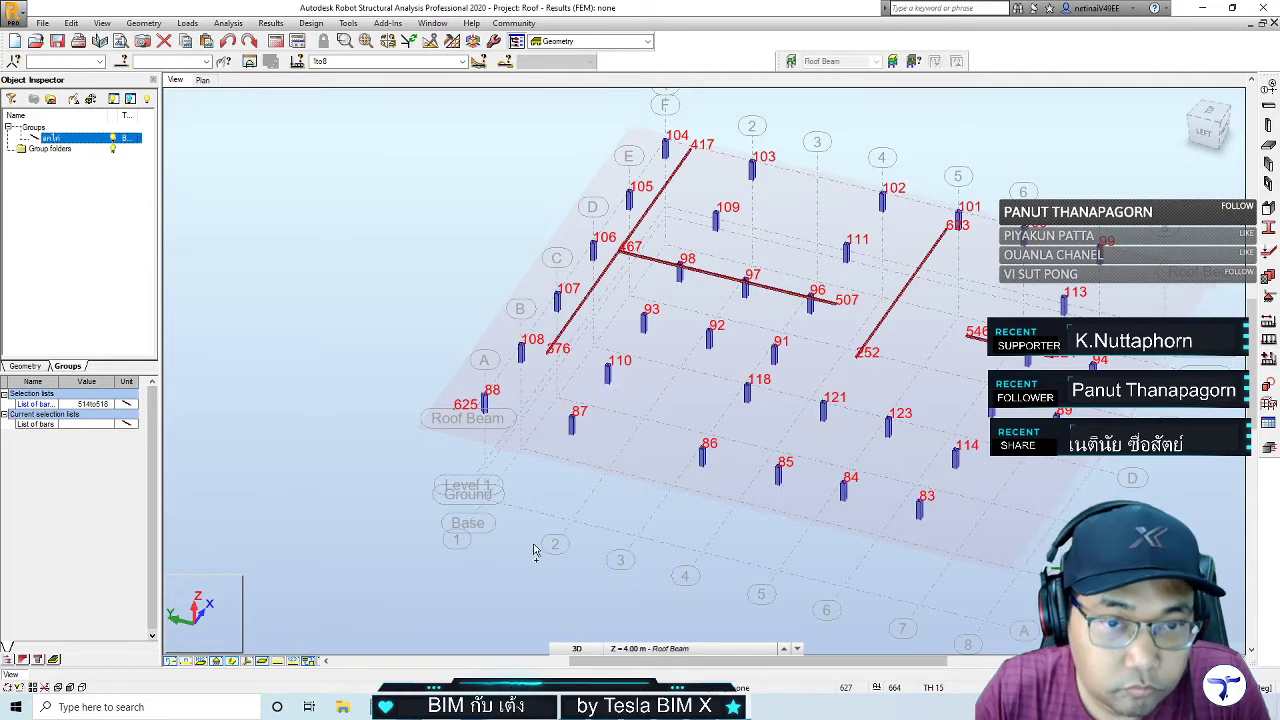
middle_click_drag(523, 534, 445, 337, "shift")
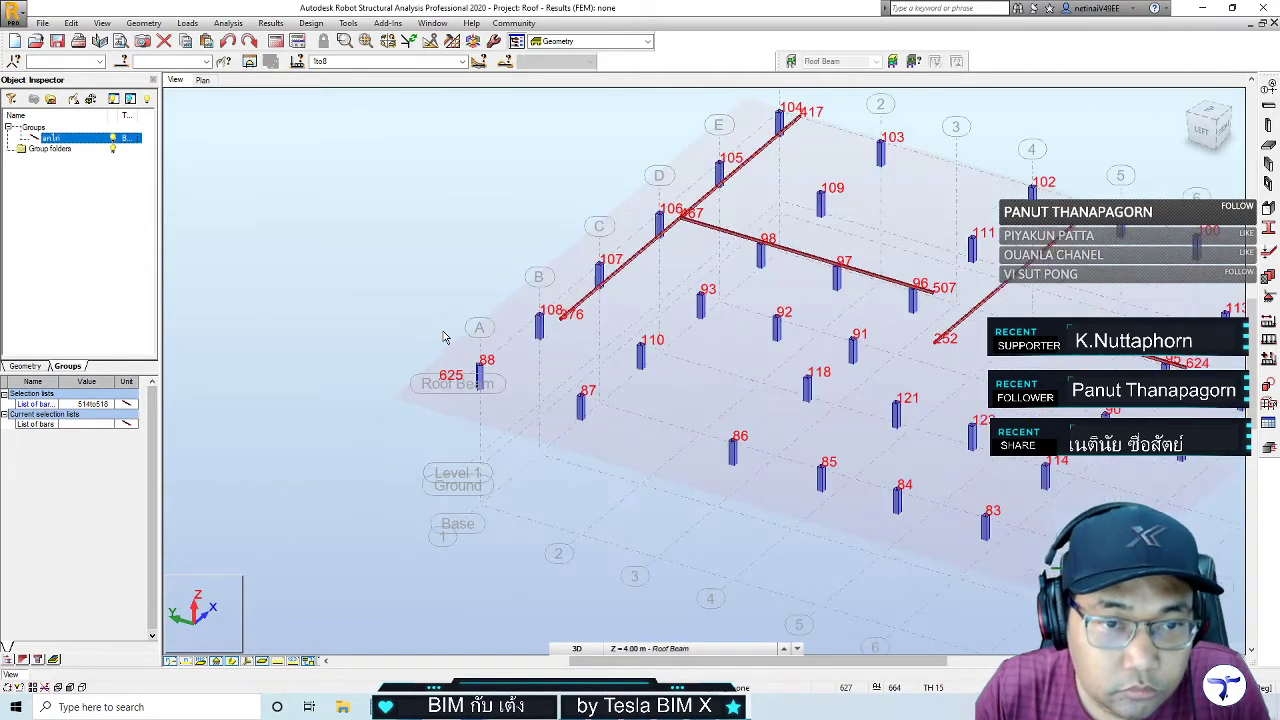
scroll(445, 337, "up", 2)
scroll(445, 337, "up", 2)
scroll(445, 337, "up", 2)
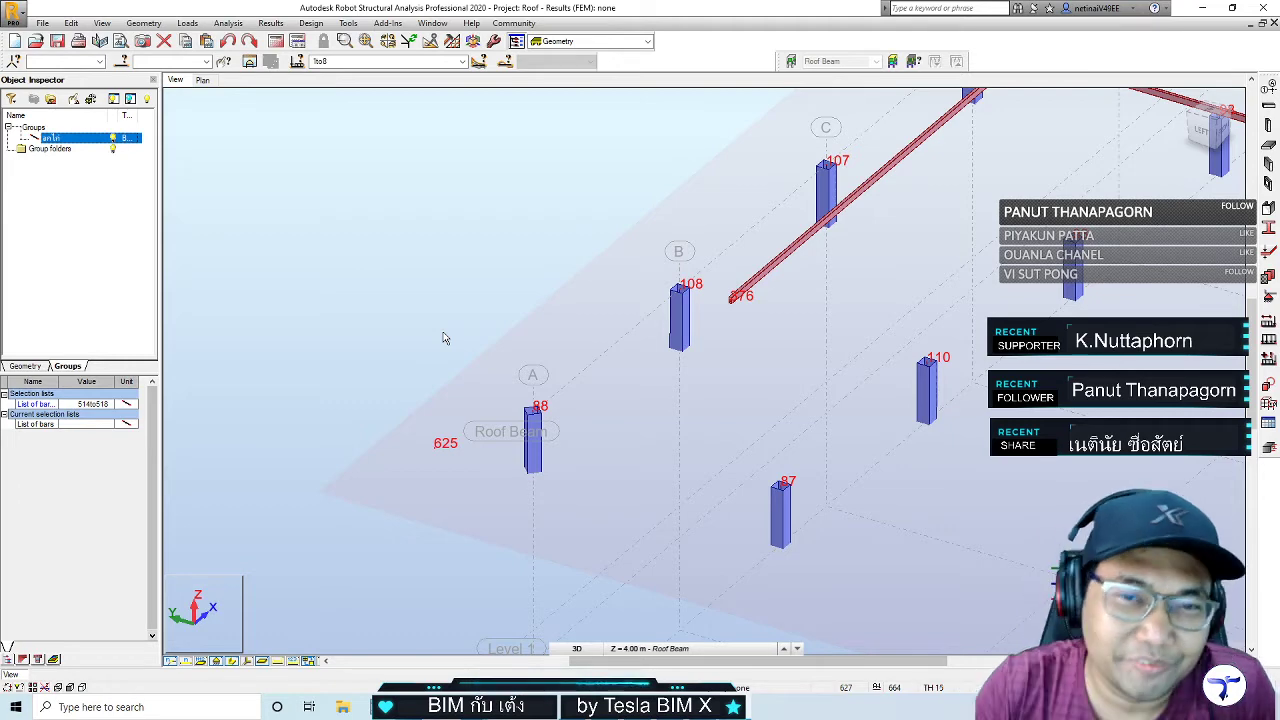
mouse_move(470, 253)
middle_mouse_down()
mouse_move(389, 234)
mouse_move(319, 187)
middle_mouse_up()
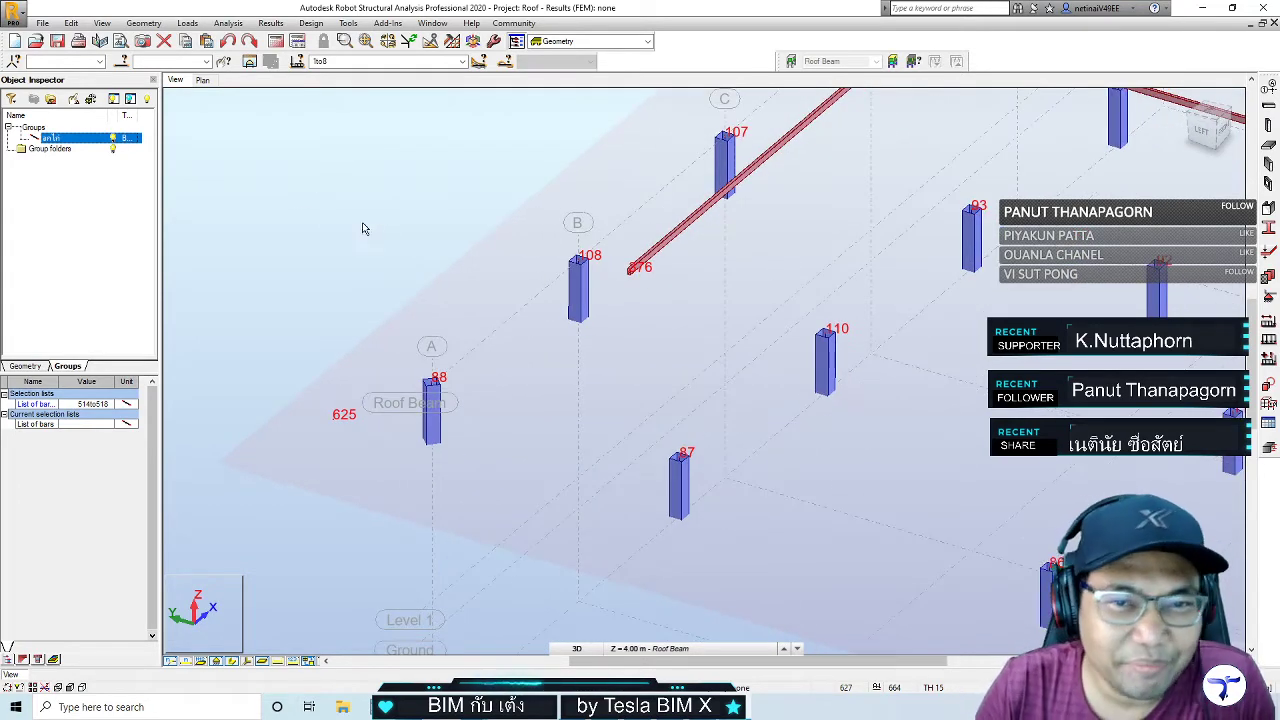
left_click(337, 422)
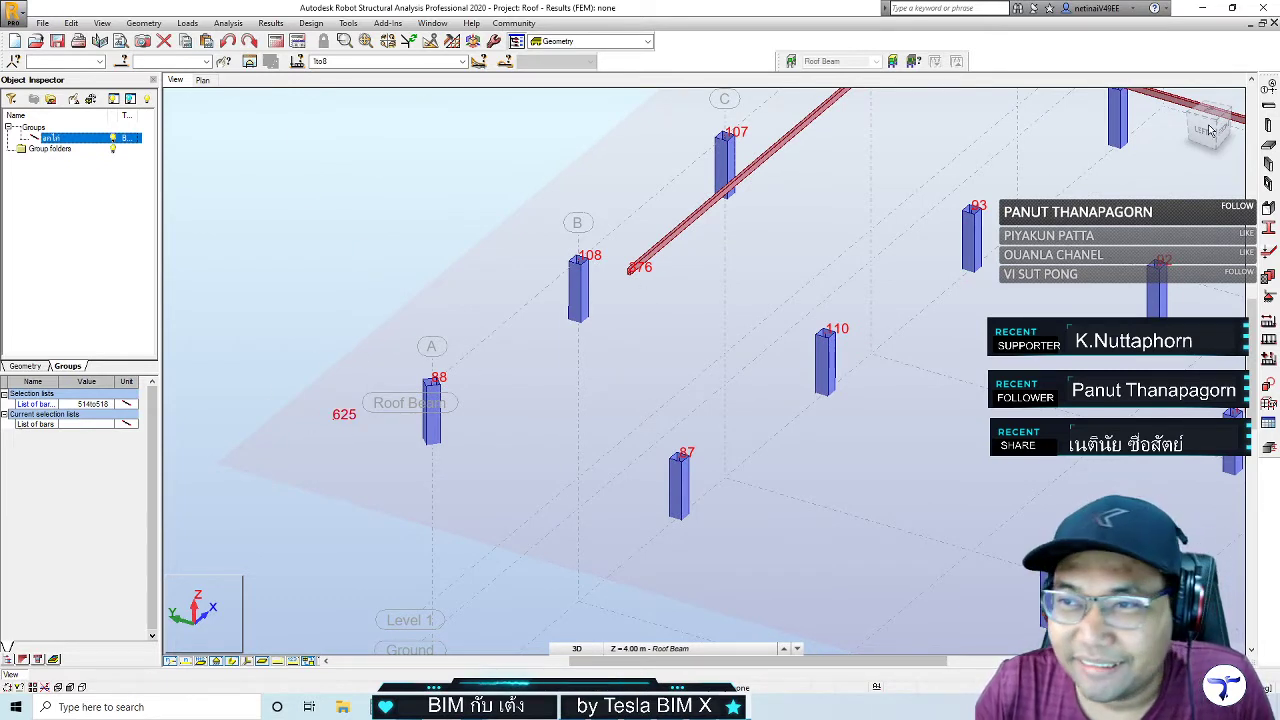
Open the Bars dialog and set the new bar type to Beam
left_click(143, 22)
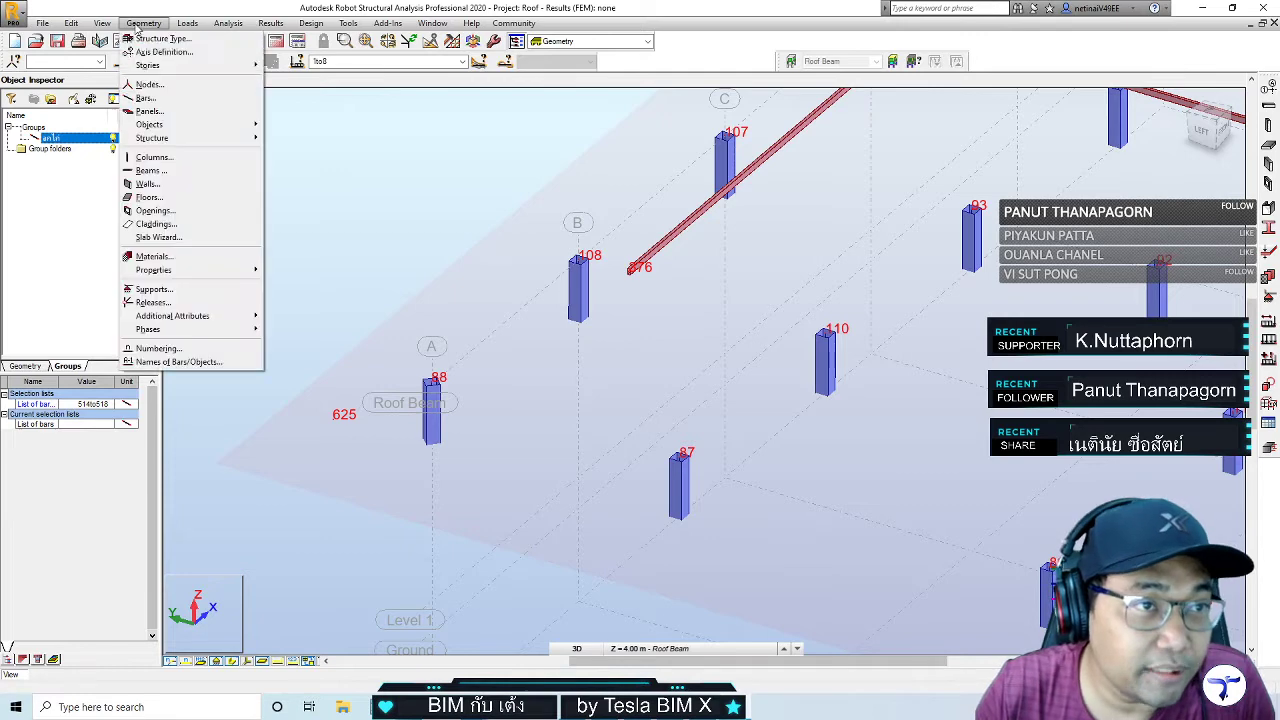
left_click(150, 83)
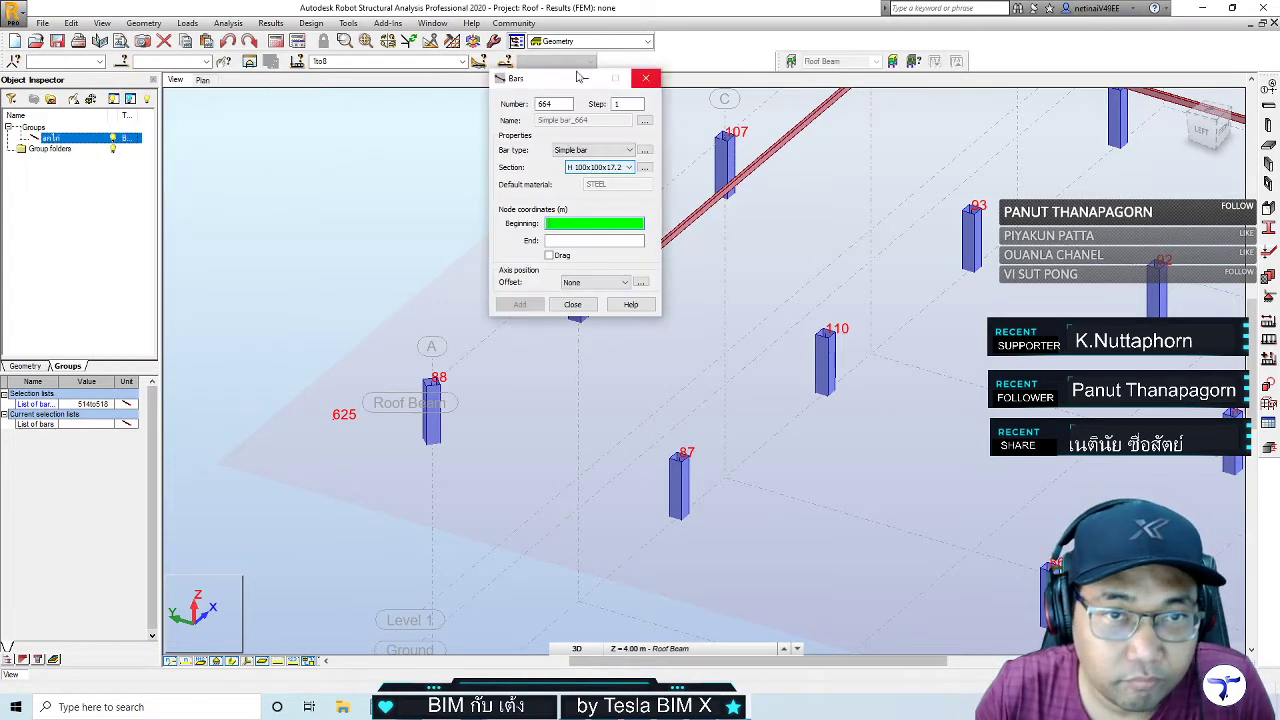
left_click_drag(580, 78, 195, 78)
left_click(208, 149)
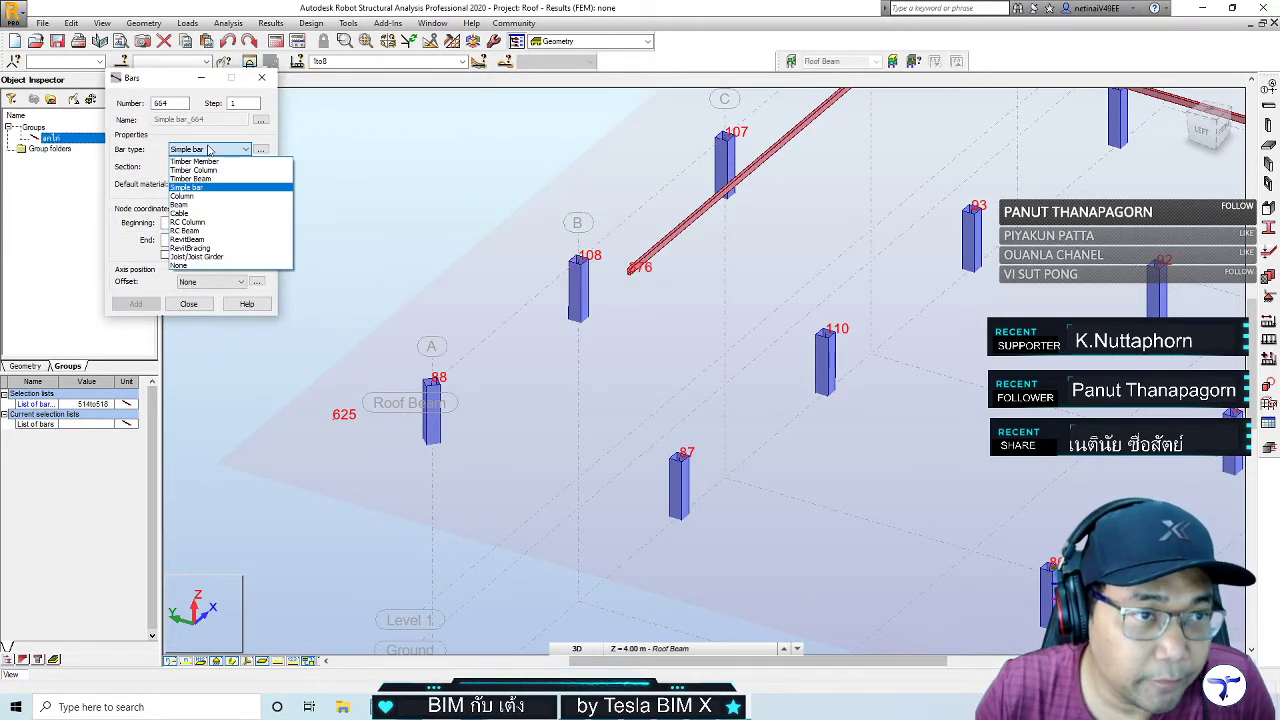
left_click(205, 204)
left_click(227, 167)
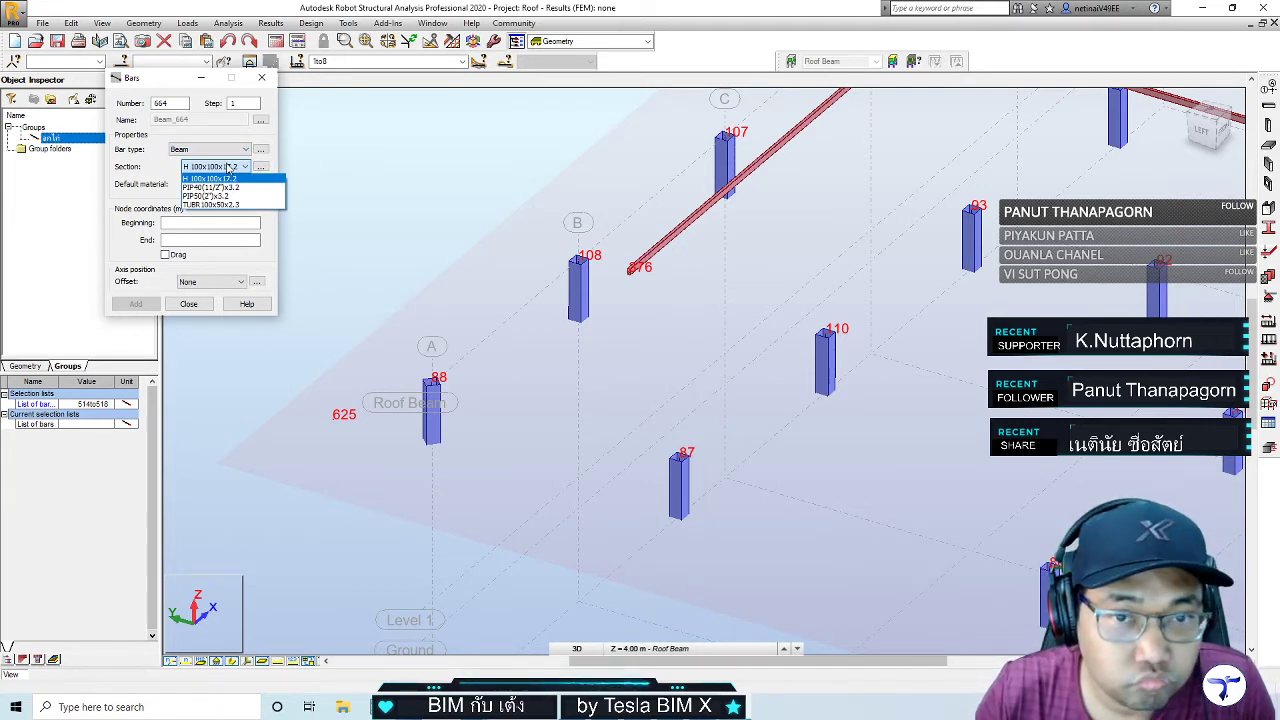
left_click(231, 168)
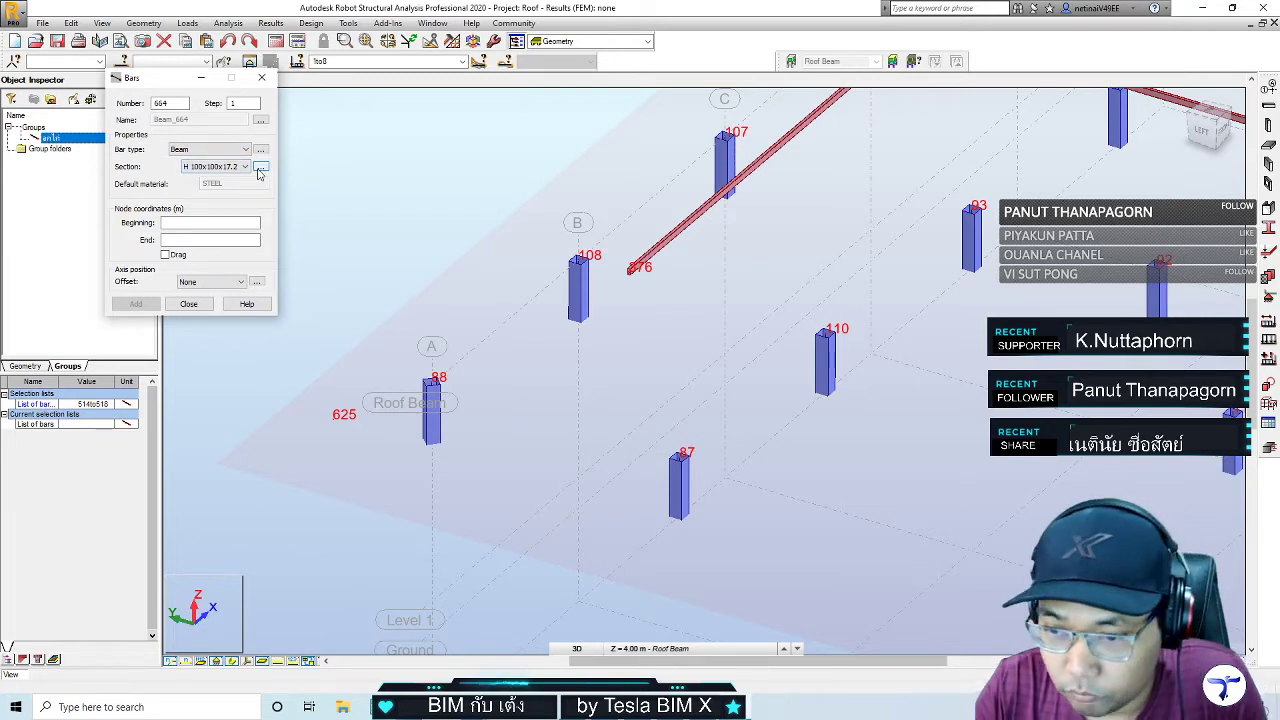
Define a TUBS 100x100x3.2 square hollow tube section and return to Bars
left_click(259, 168)
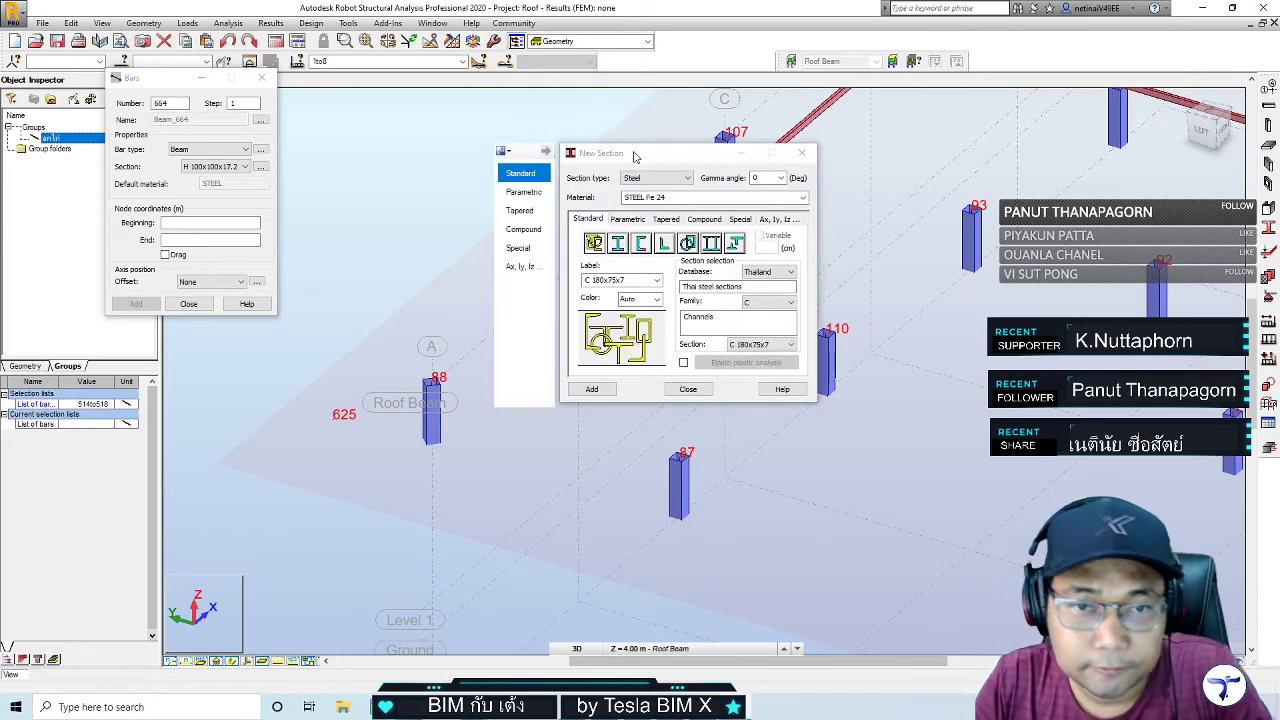
mouse_move(628, 150)
left_mouse_down()
mouse_move(420, 93)
mouse_move(427, 84)
left_mouse_up()
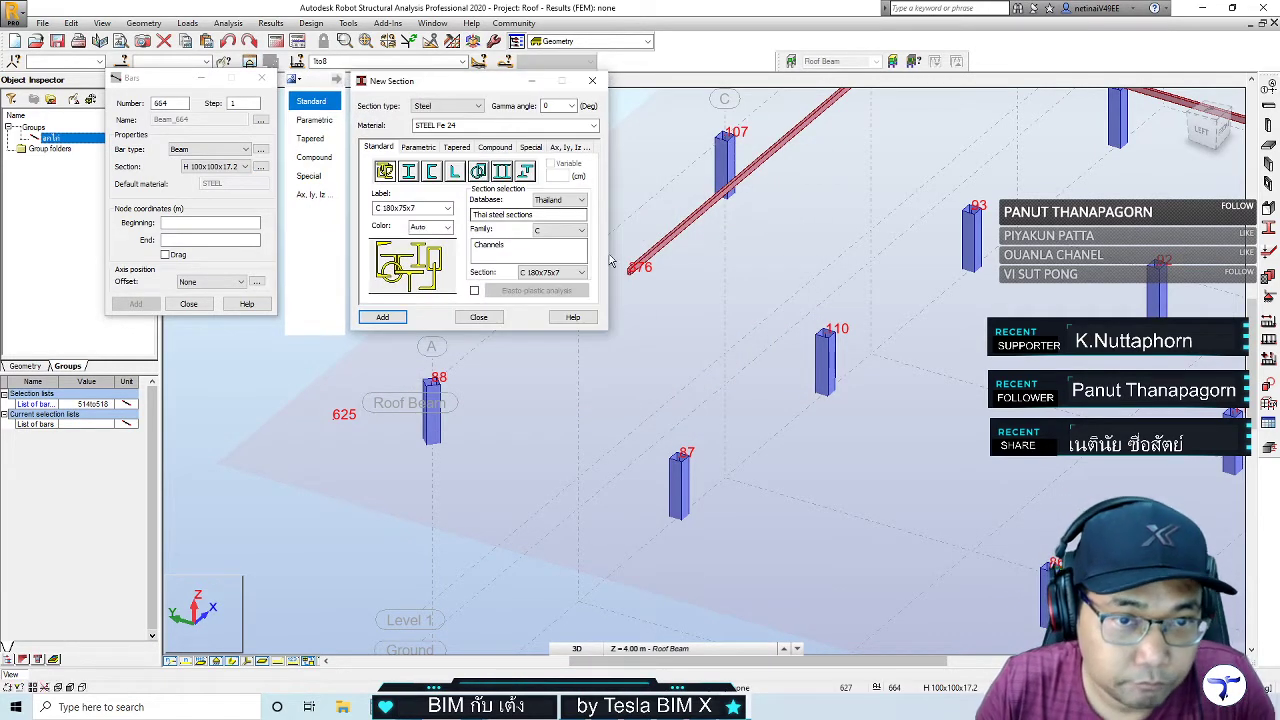
left_click(478, 171)
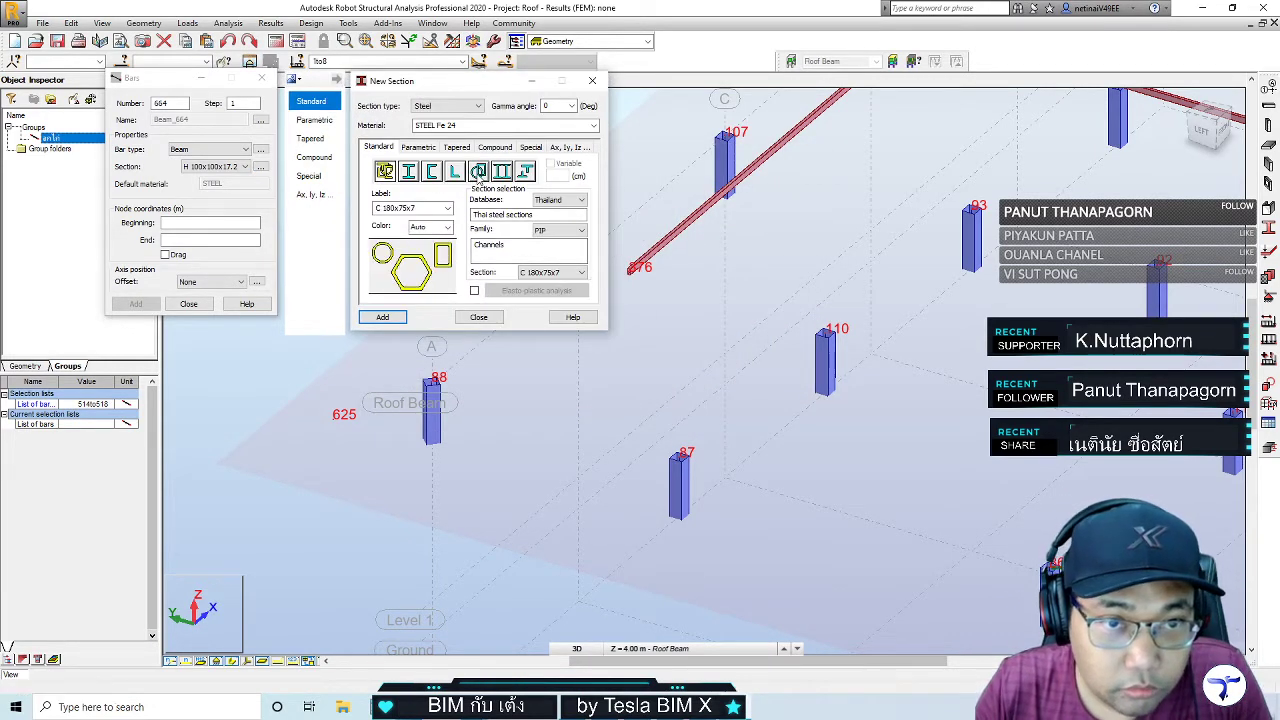
left_click(567, 232)
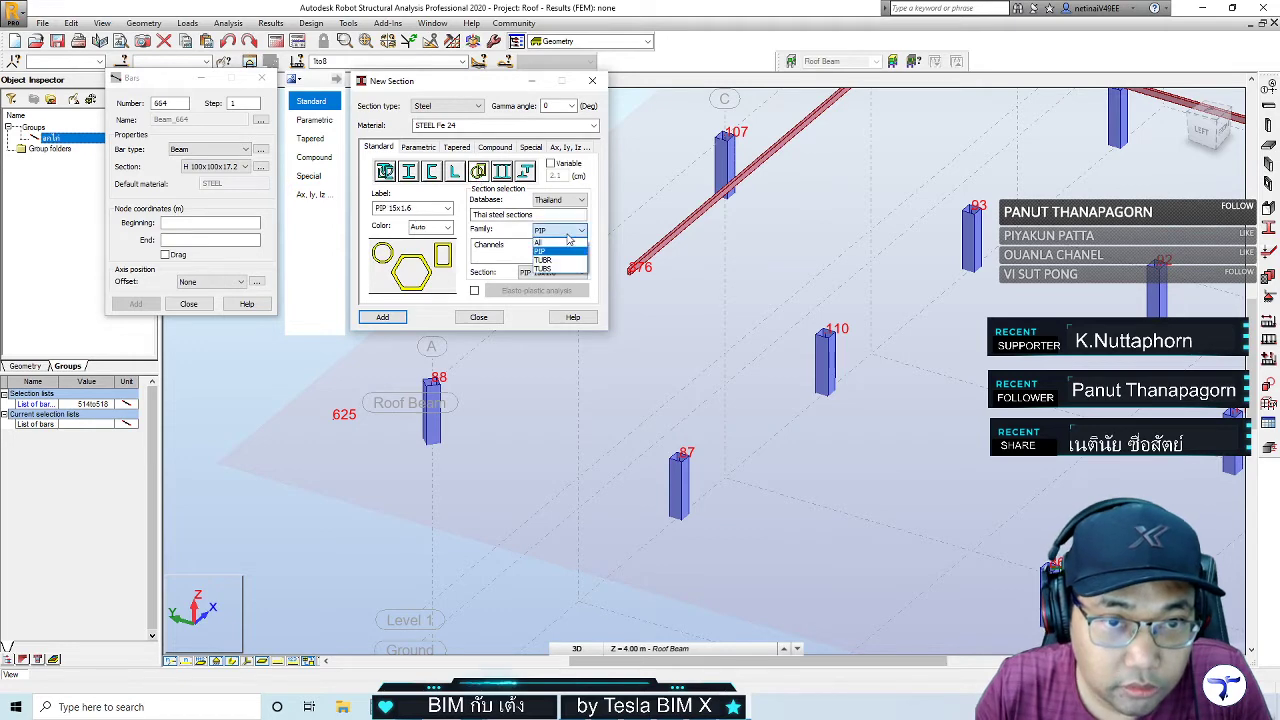
left_click(560, 268)
left_click(555, 273)
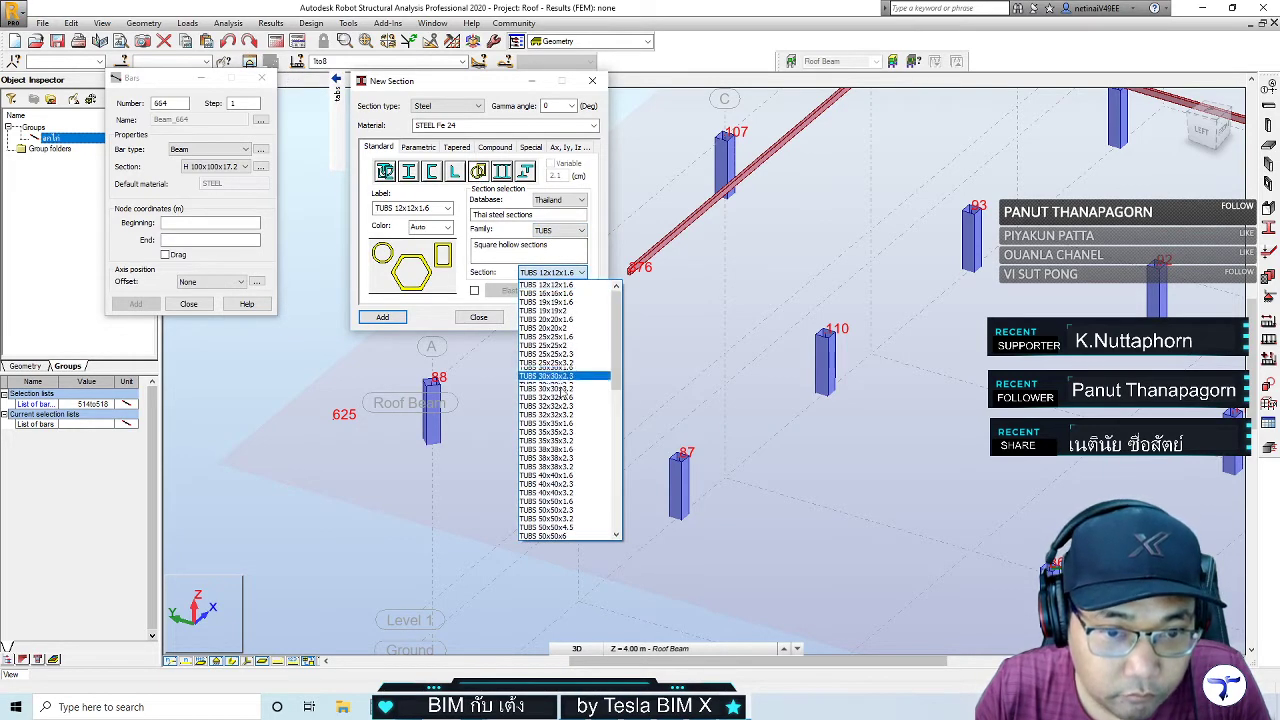
scroll(558, 320, "down", 5)
scroll(560, 360, "down", 5)
scroll(565, 400, "down", 5)
scroll(566, 424, "down", 1)
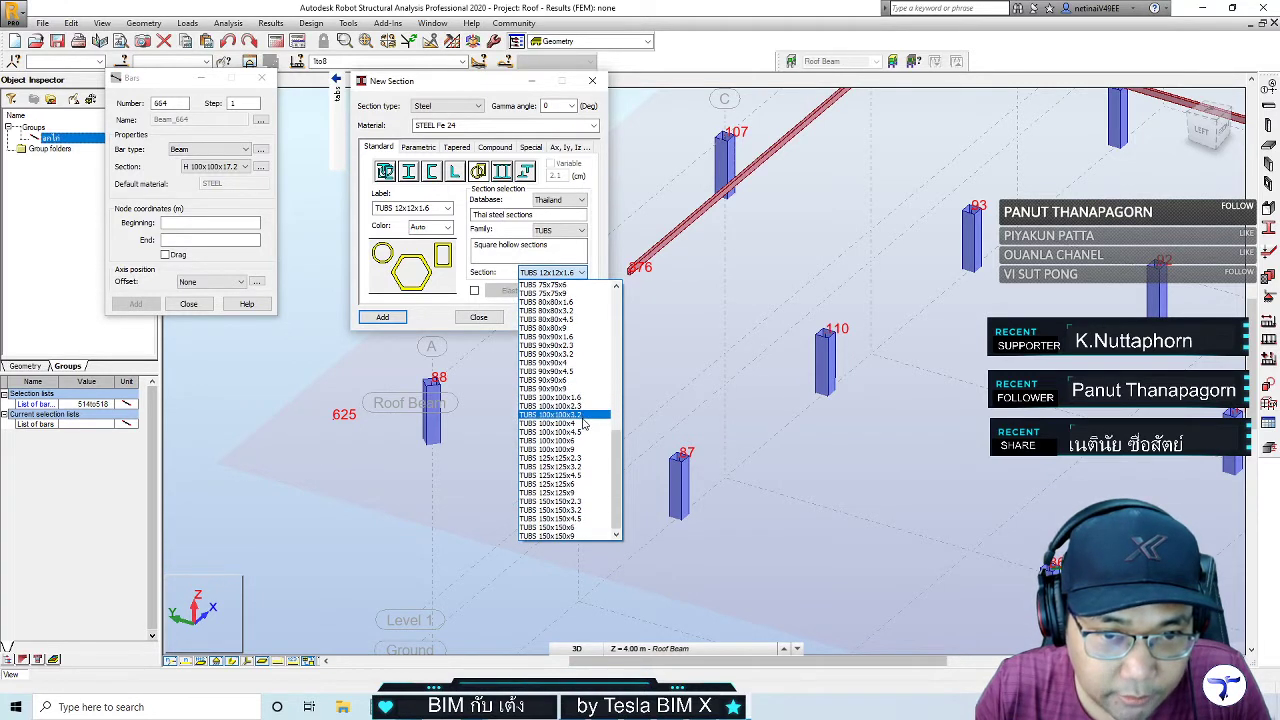
left_click(588, 414)
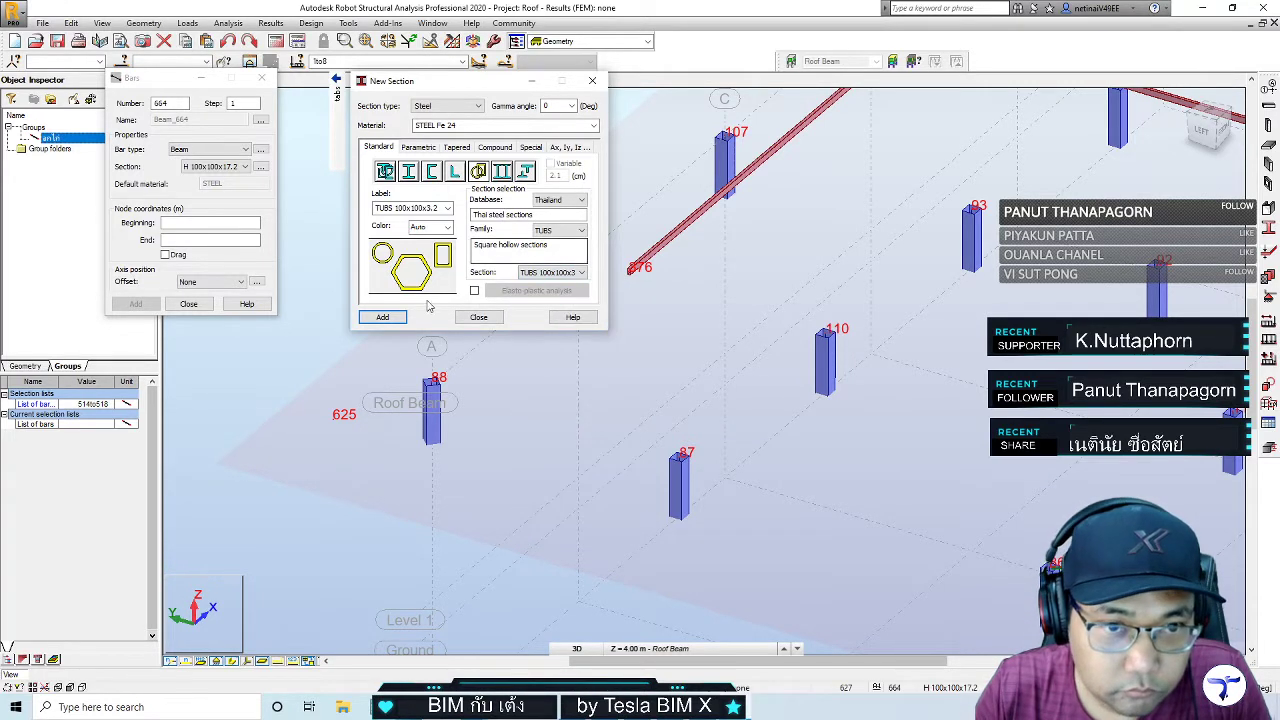
left_click(479, 317)
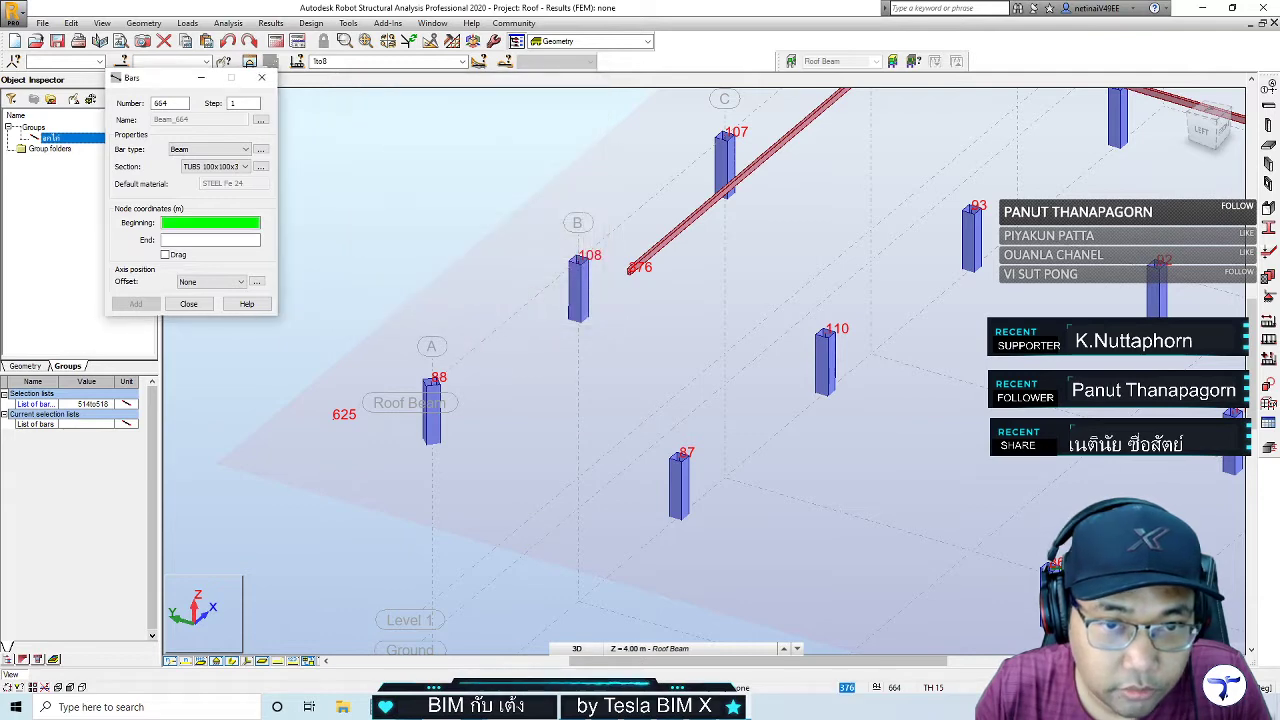
Add a TUBS bar from node 276 to node 88, then check the area around node 625
left_click(630, 272)
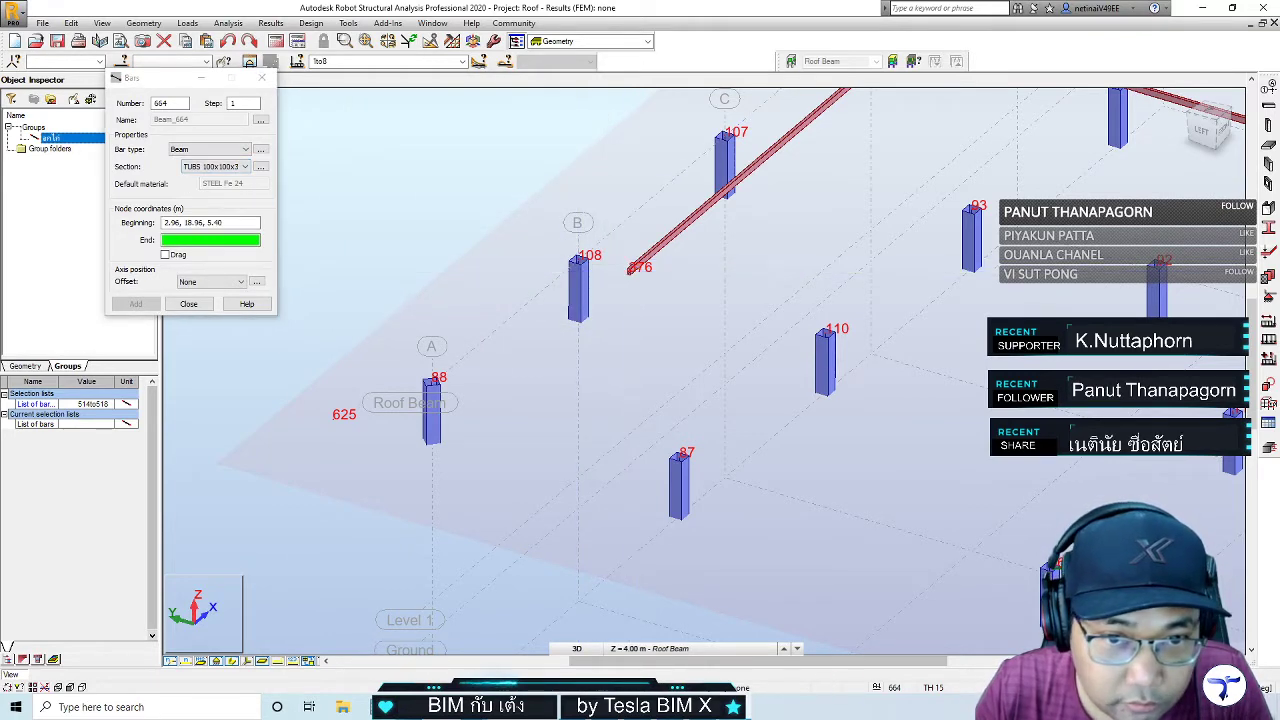
left_click(437, 384)
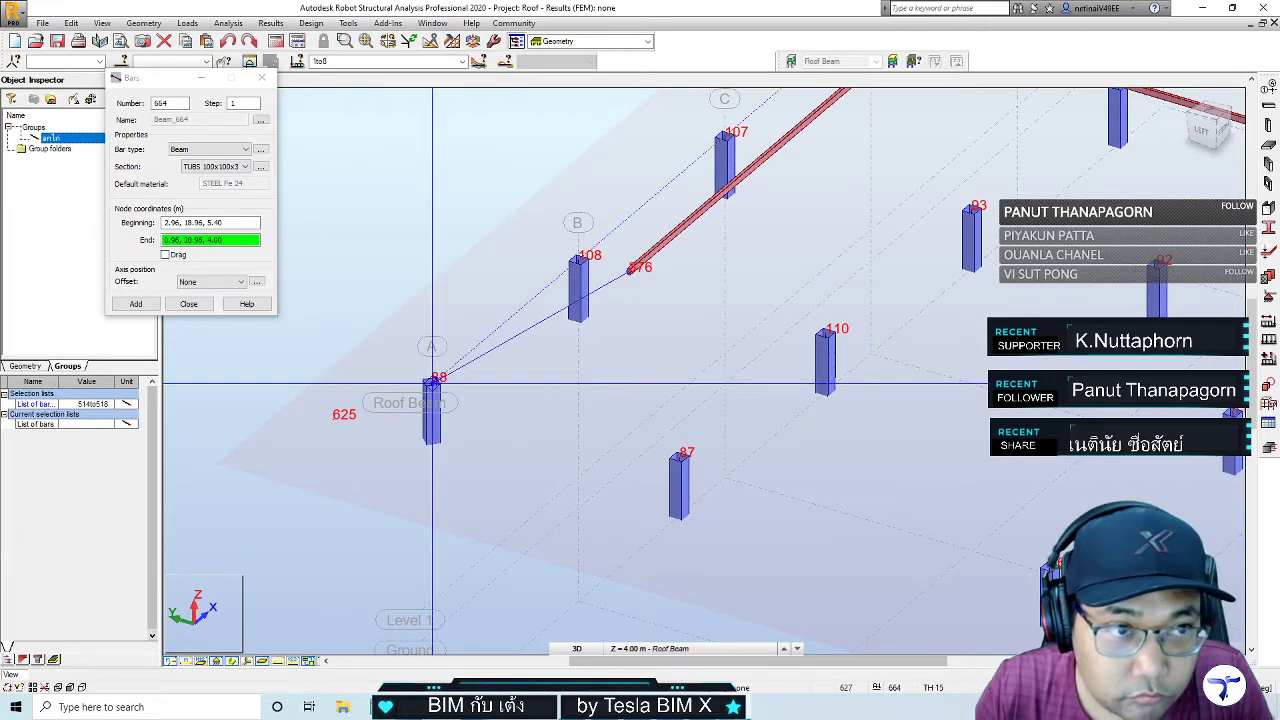
left_click(437, 379)
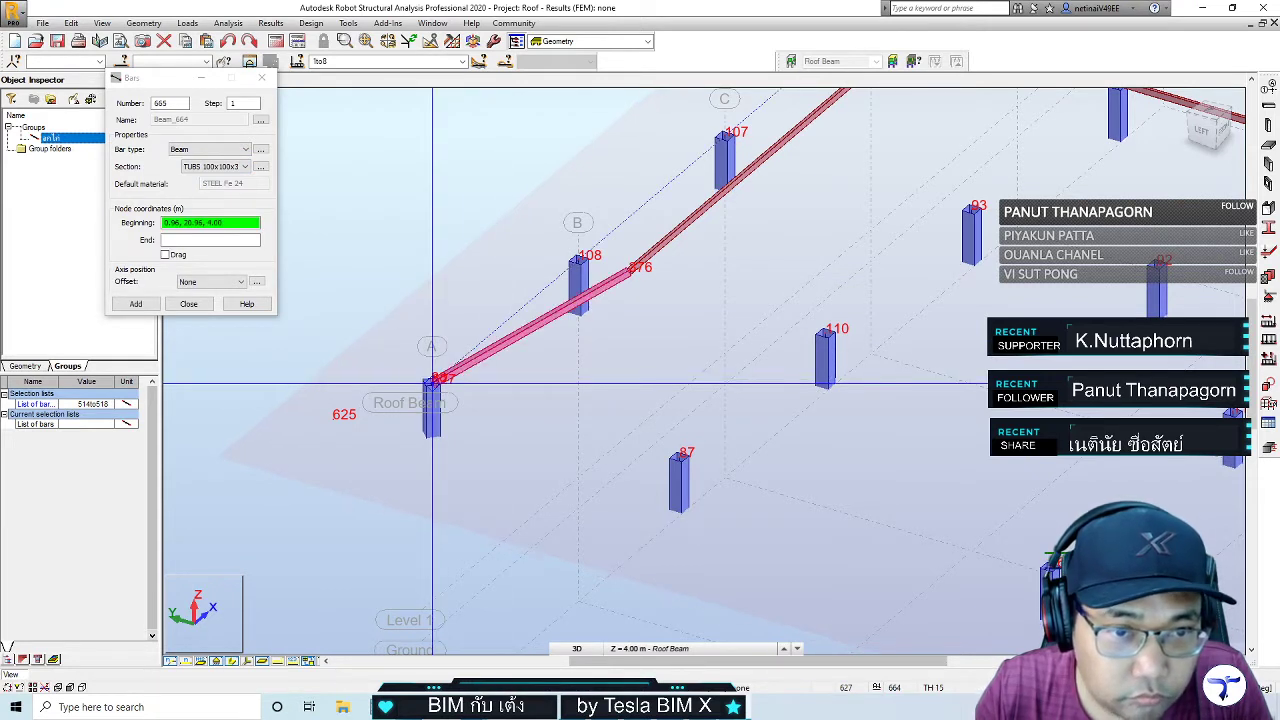
key("Escape")
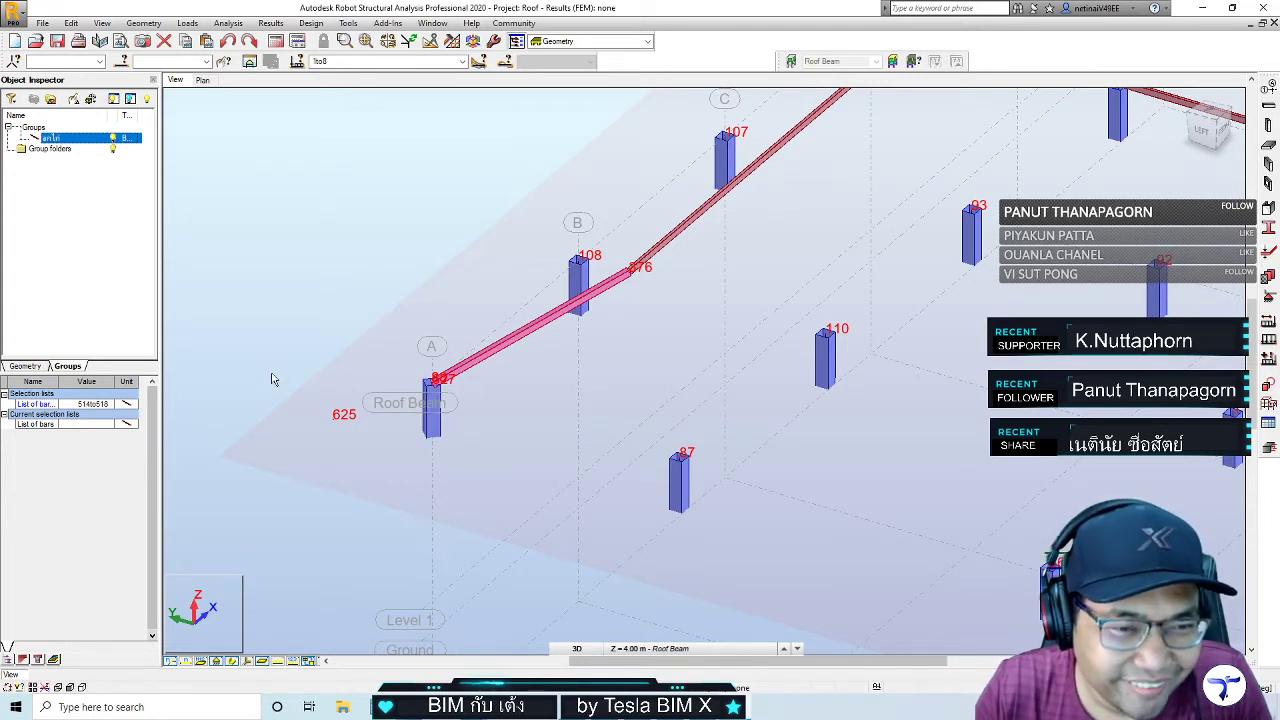
left_click_drag(266, 358, 374, 450)
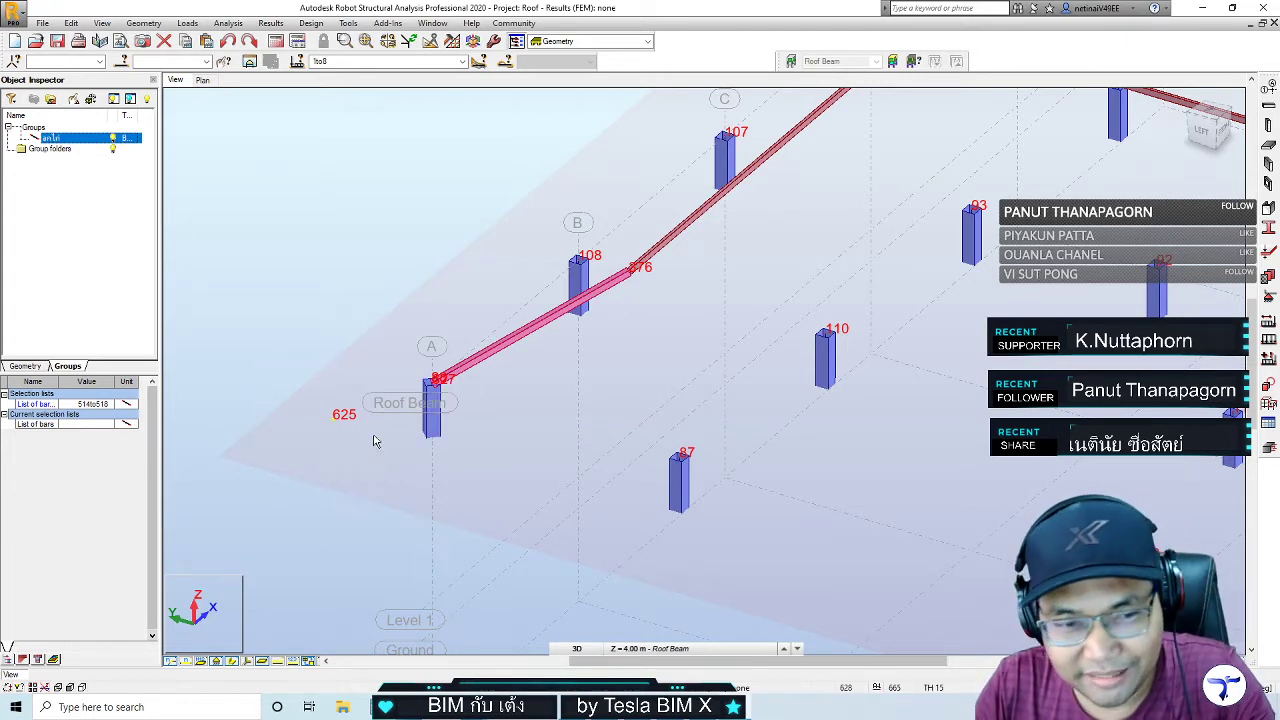
left_click(359, 297)
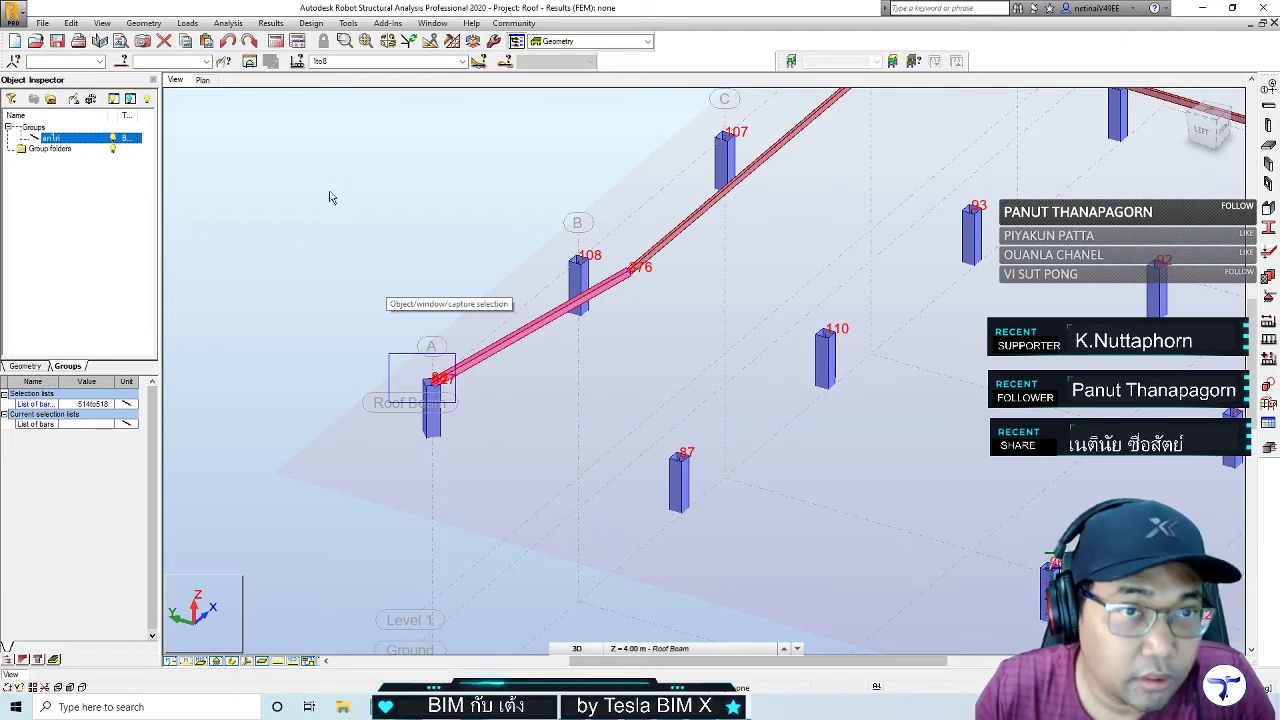
Run a structure correction on nodes 88 and 627 at 0.01 m precision, then set 0.02
left_click_drag(487, 423, 340, 316)
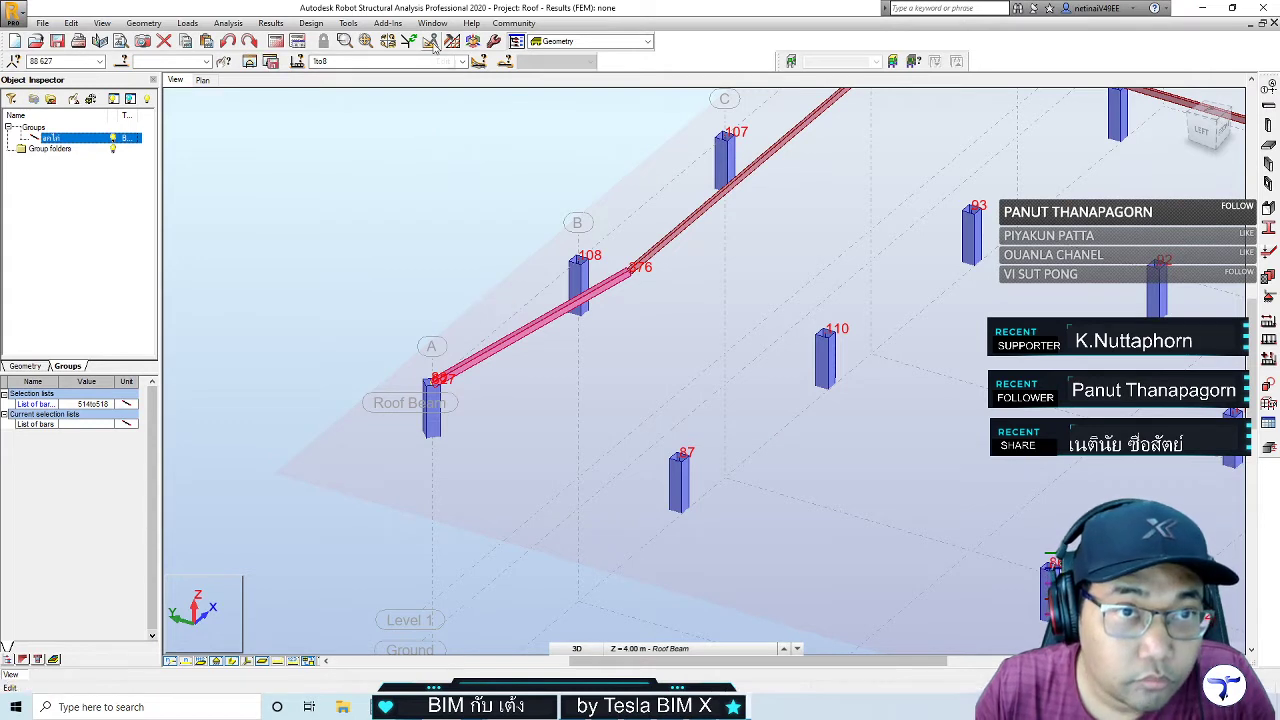
left_click(431, 41)
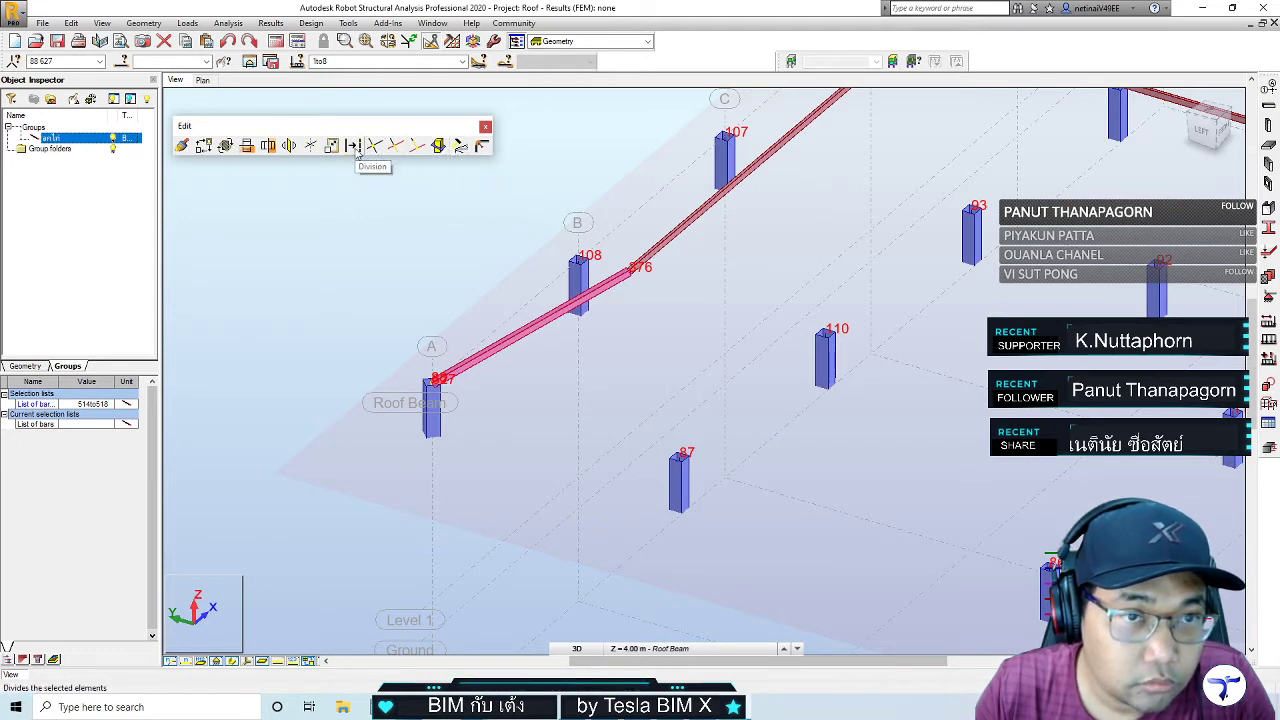
left_click(460, 146)
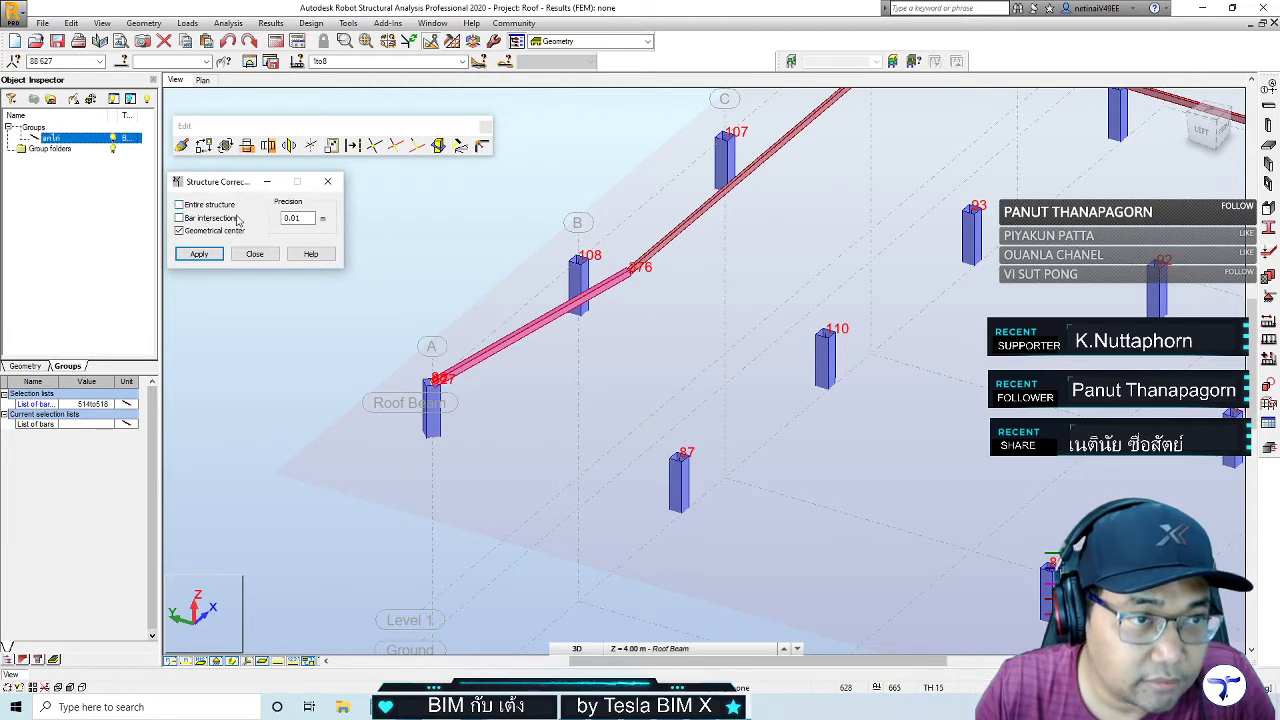
left_click(199, 254)
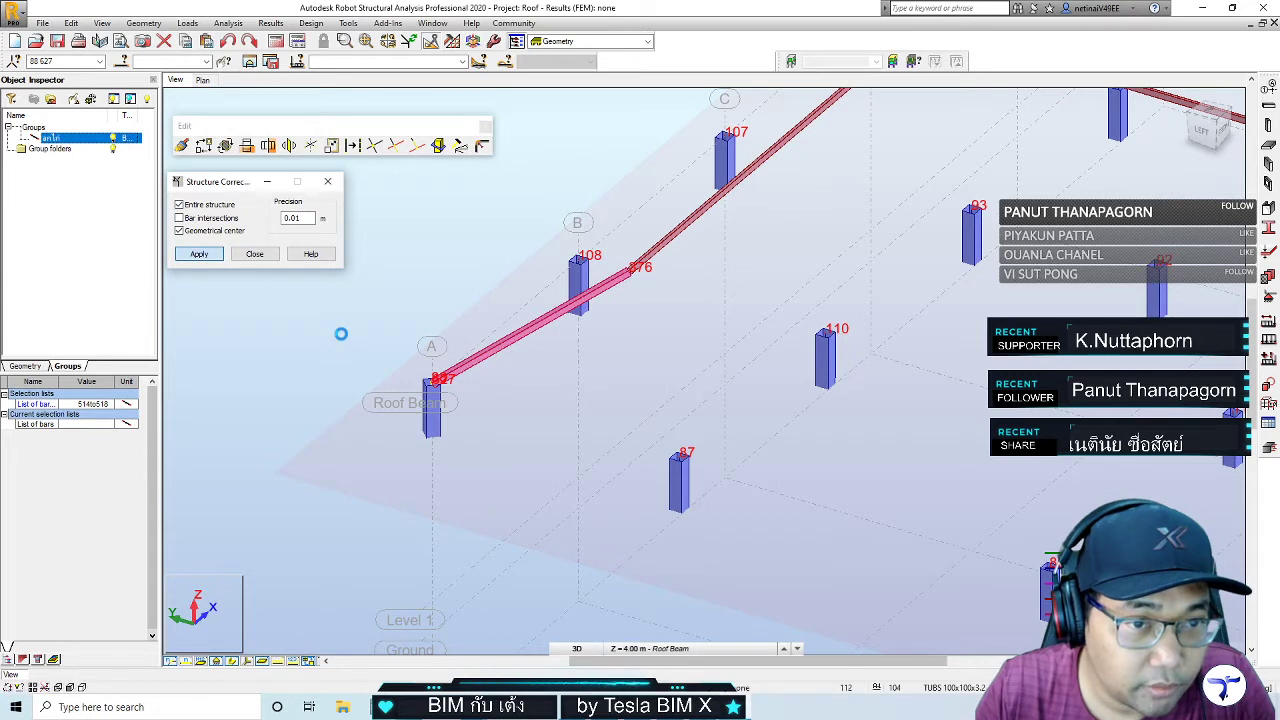
left_click(322, 219)
type("0.02")
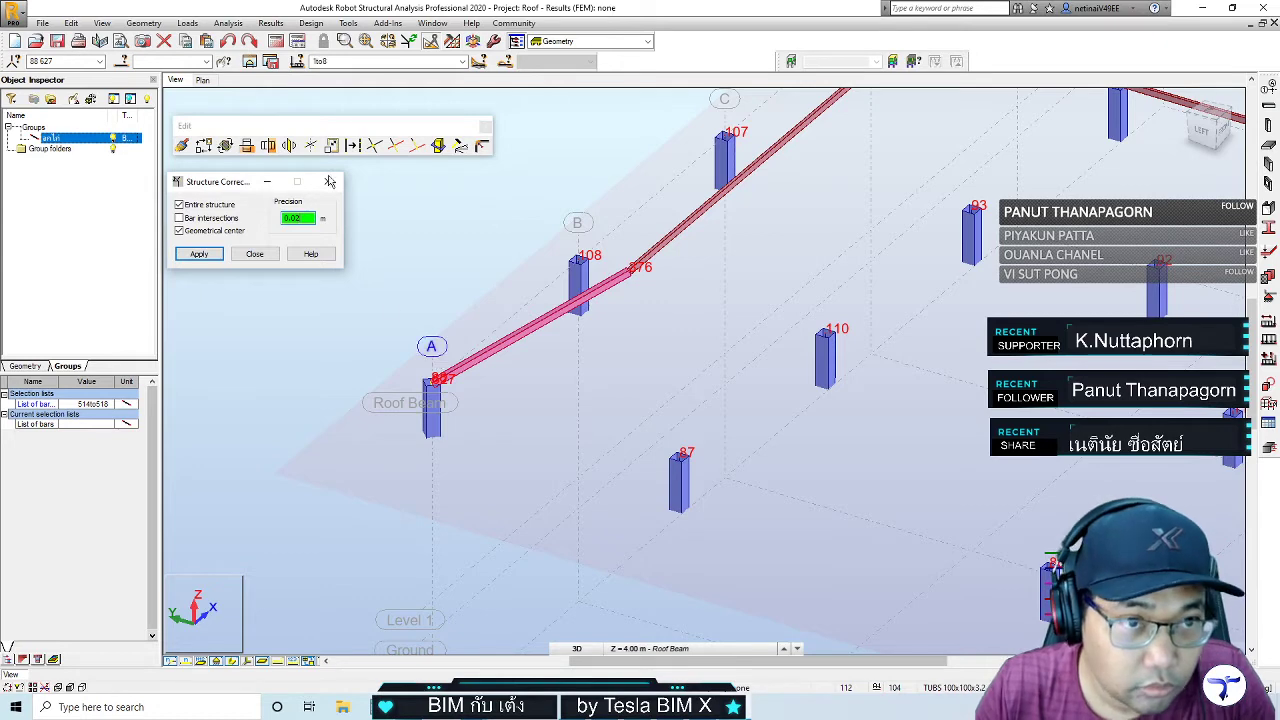
left_click(330, 181)
scroll(435, 370, "up", 1)
scroll(440, 360, "up", 1)
Hide section shapes and centre the view on nodes 88 and 627 with geometry properties shown
scroll(460, 360, "up", 1)
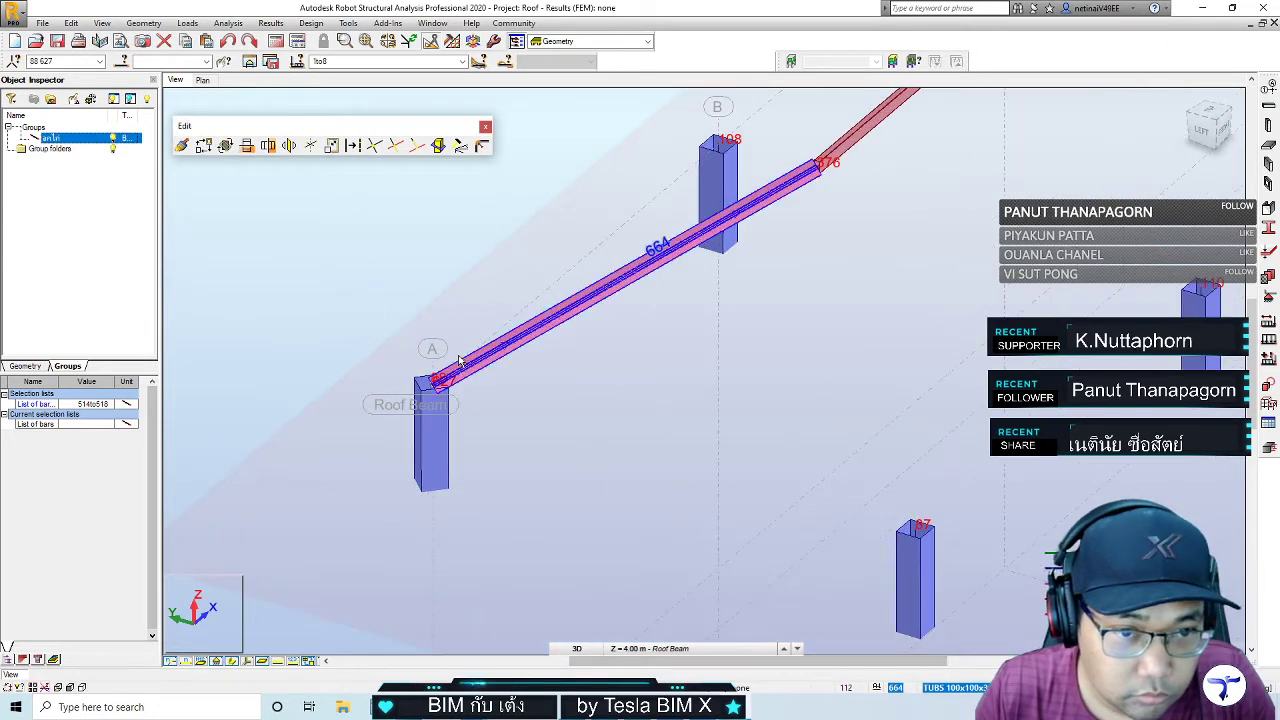
scroll(460, 360, "up", 2)
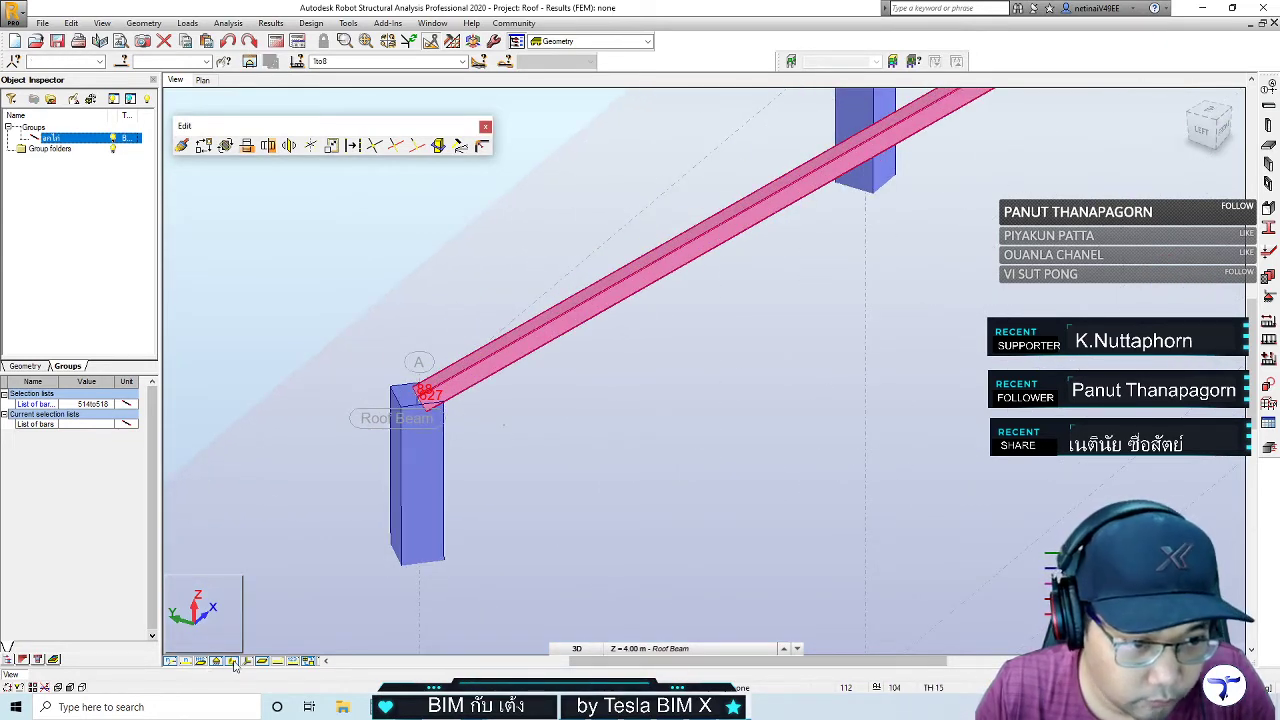
left_click(231, 662)
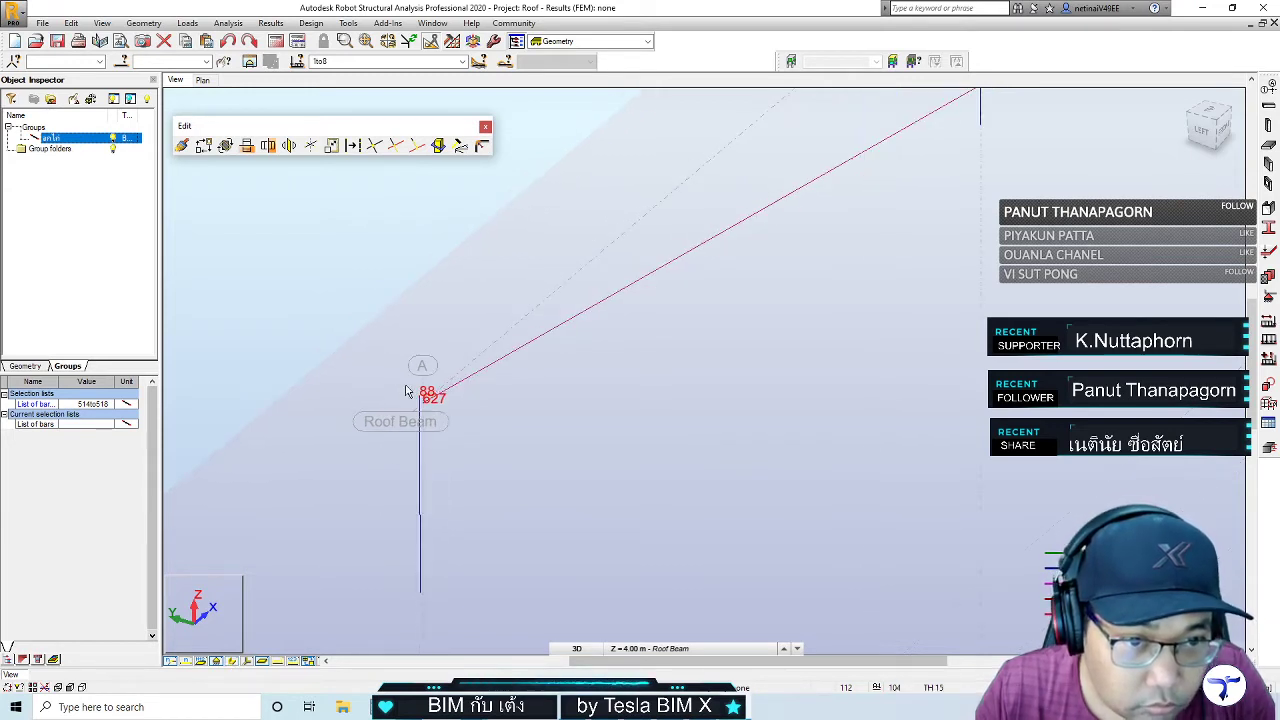
middle_click_drag(411, 387, 437, 418)
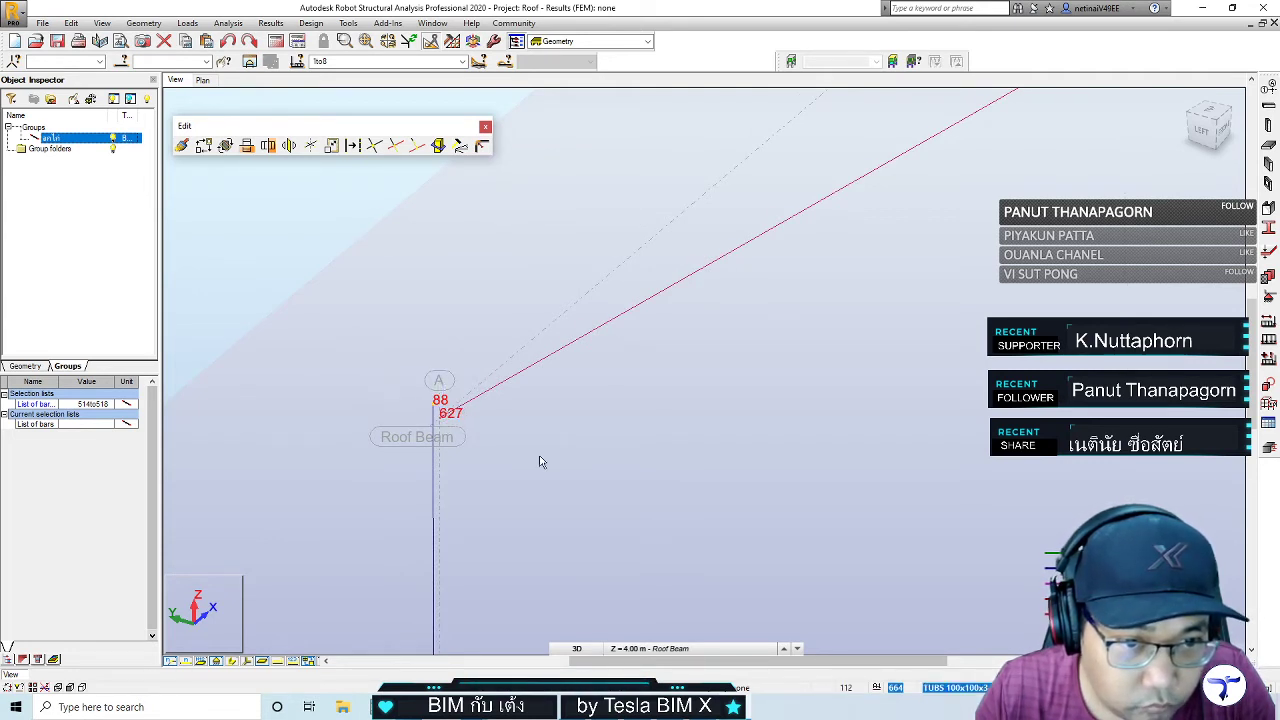
middle_click_drag(634, 486, 480, 451)
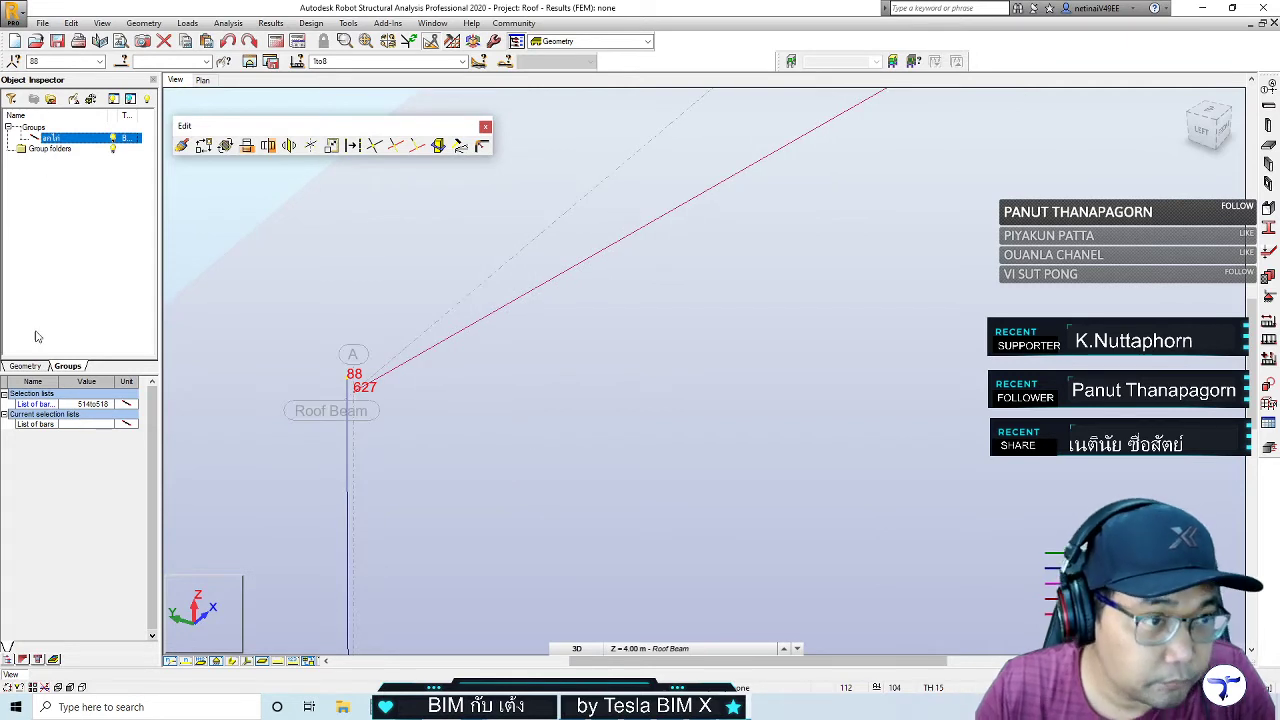
left_click(25, 366)
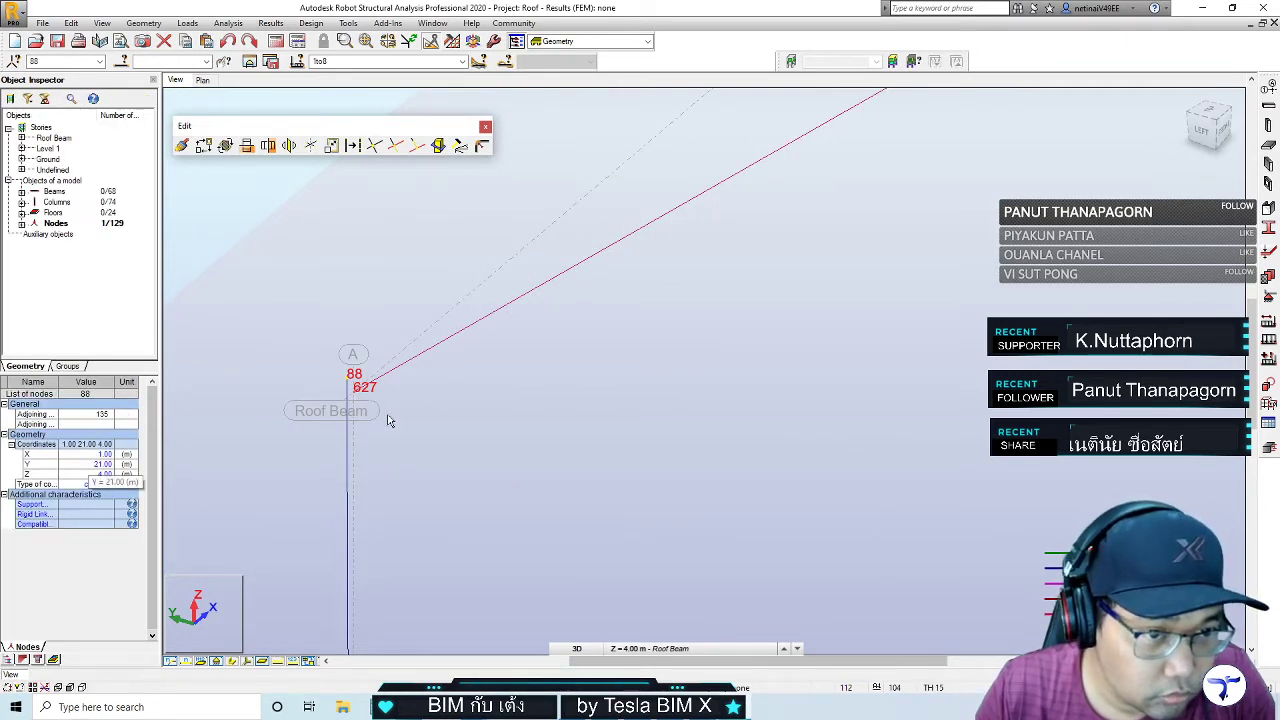
left_click_drag(403, 433, 331, 395)
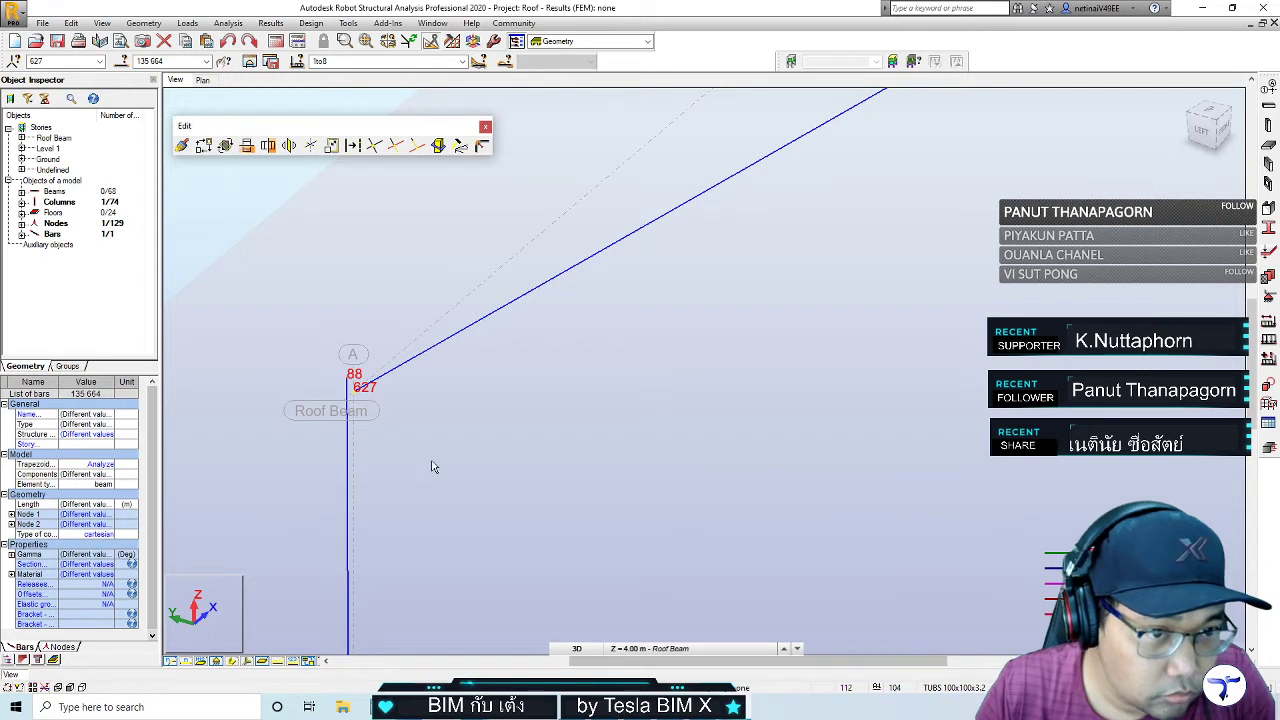
left_click(414, 431)
Select node 627 by number to read its coordinates
left_click(68, 62)
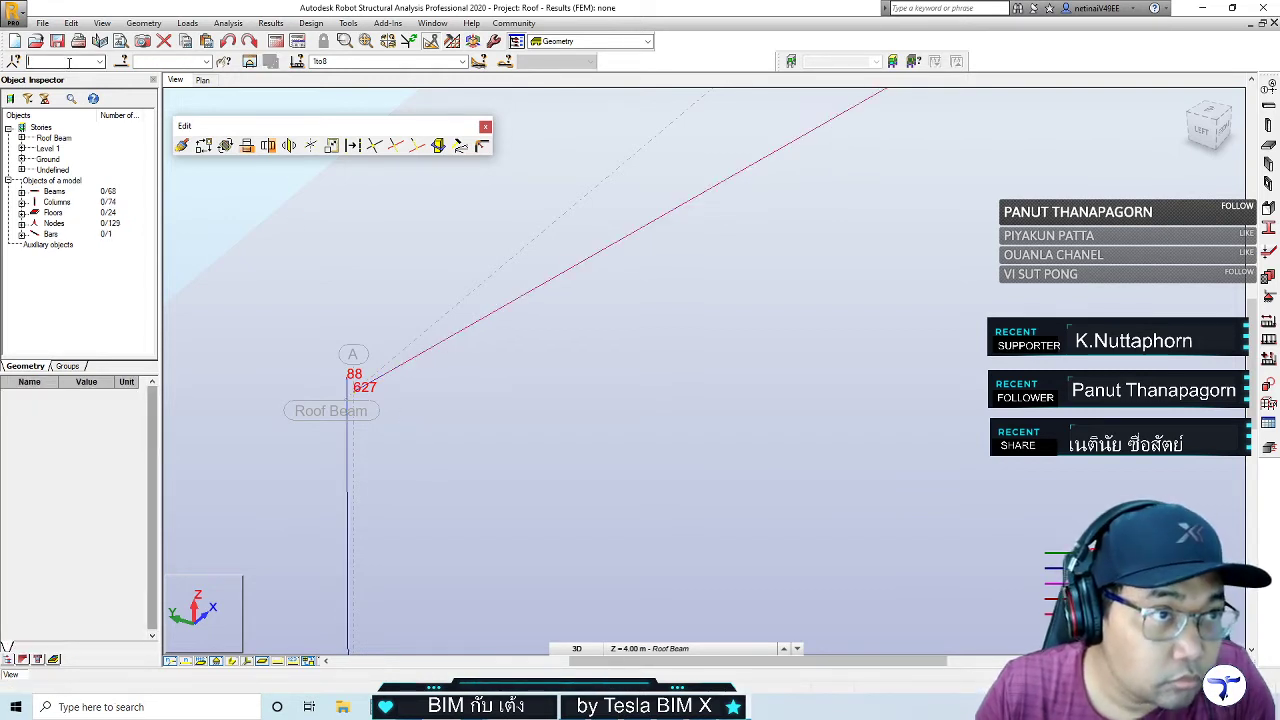
type("627")
key("Return")
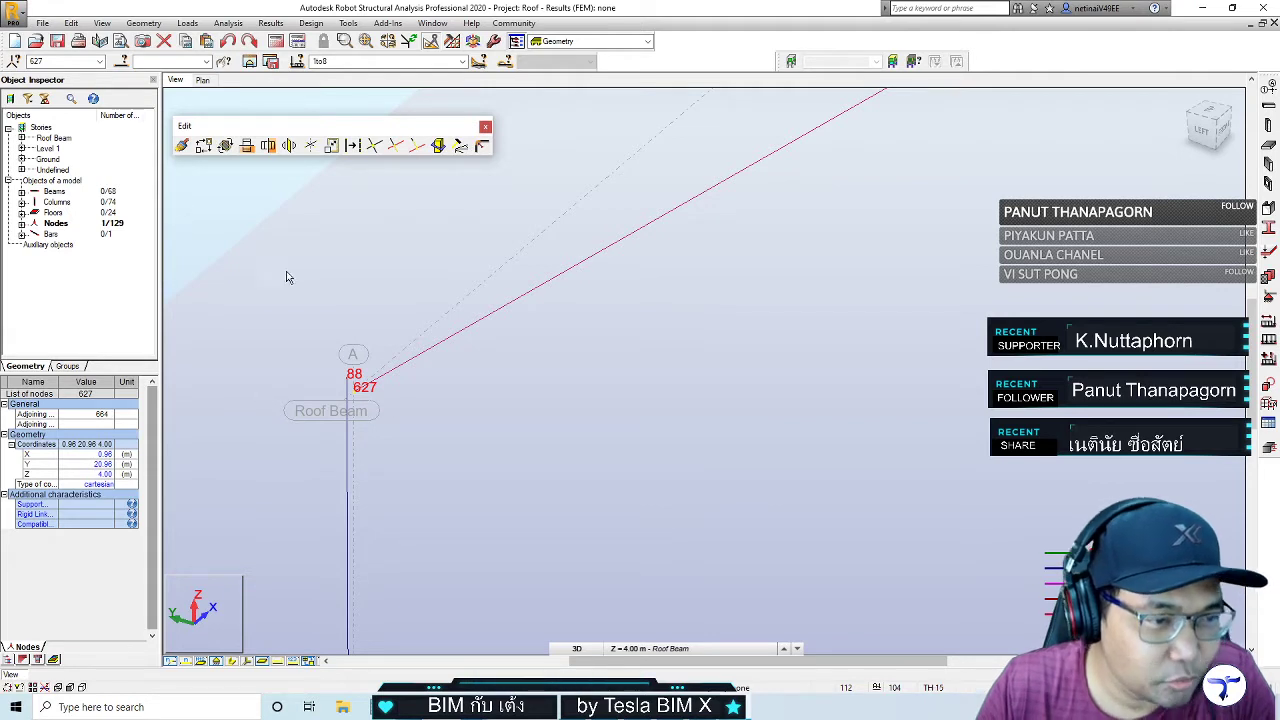
left_click(357, 344)
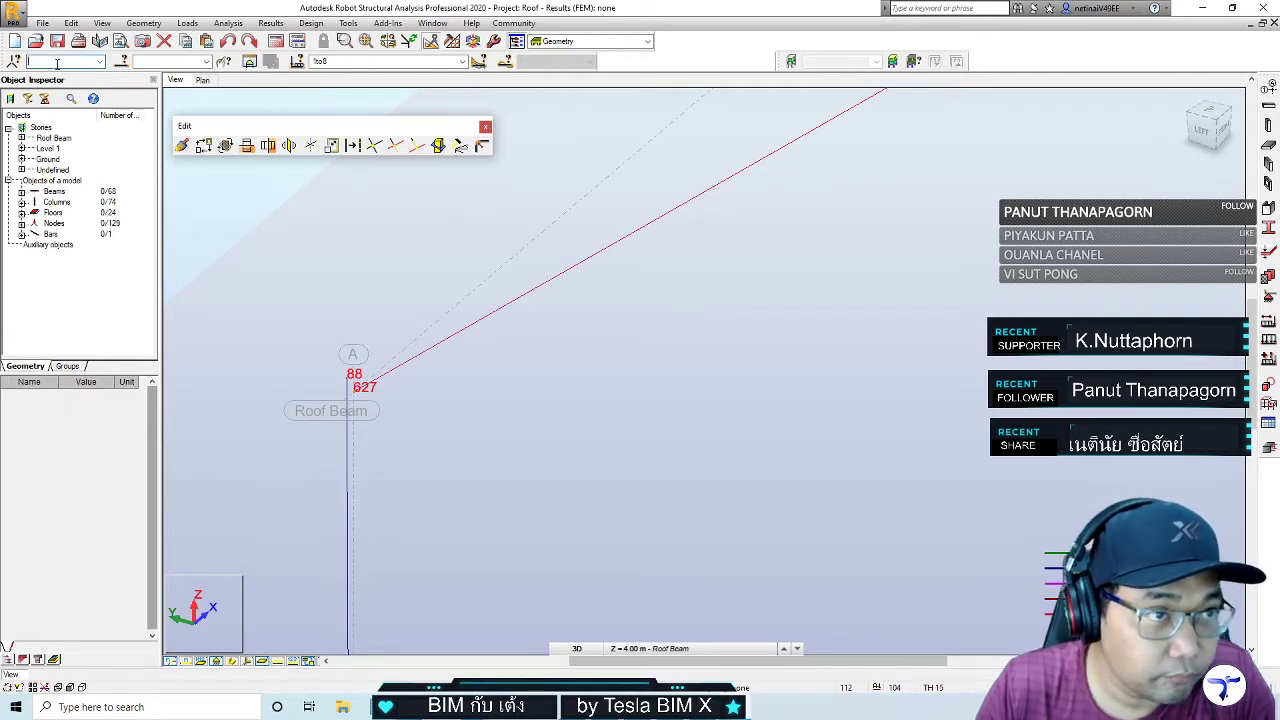
Select node 88 and set its coordinates to X 0.96, Y 20.96
type("88")
key("Return")
type("0.98")
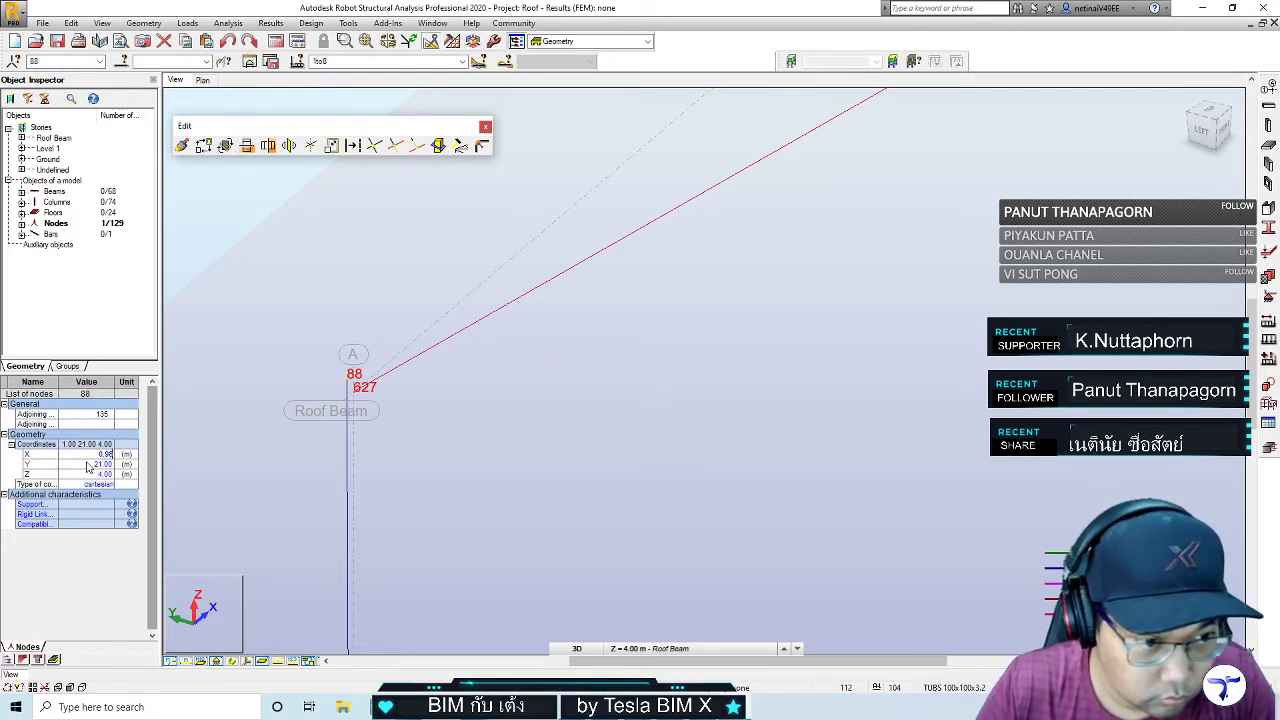
left_click(93, 463)
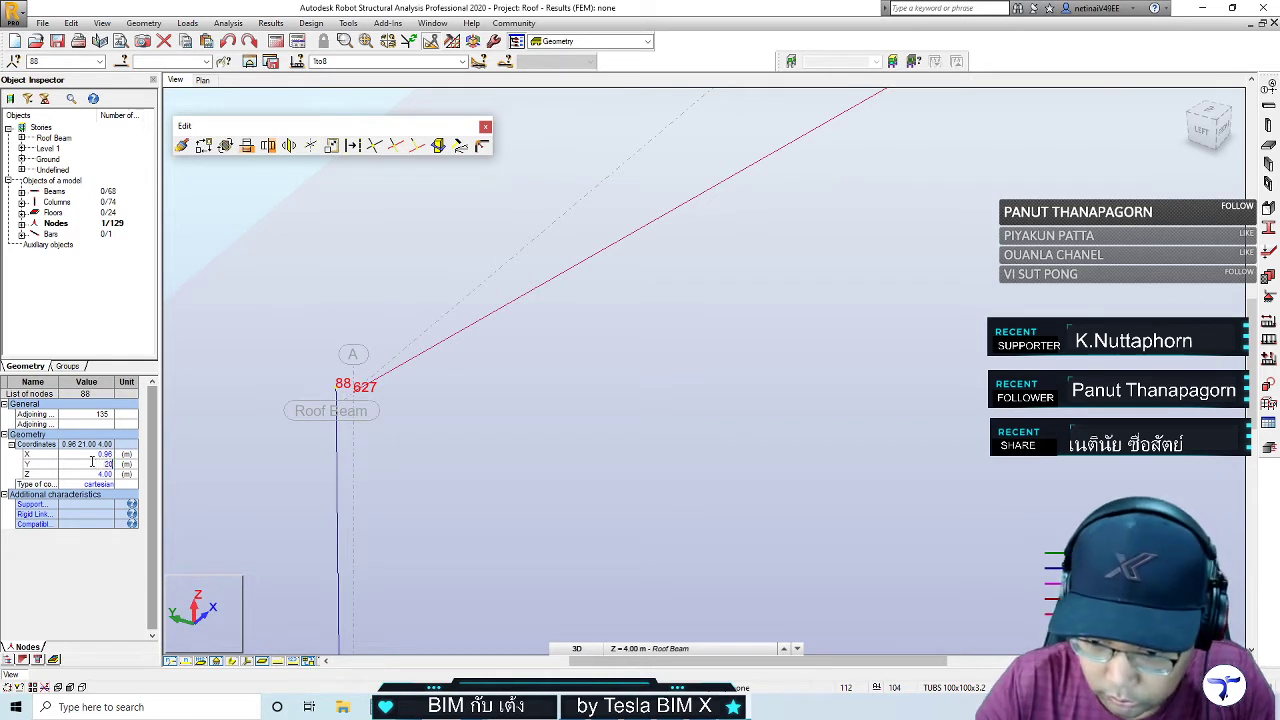
type(".98")
key("Return")
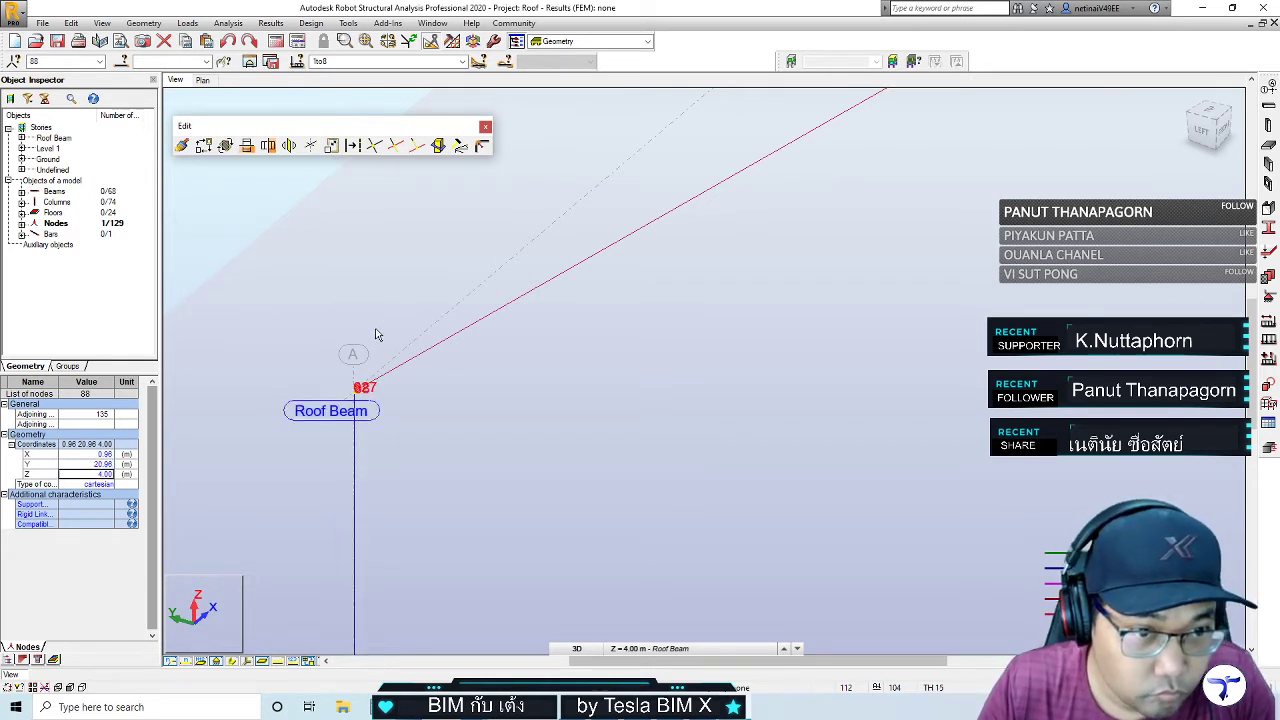
left_click(397, 284)
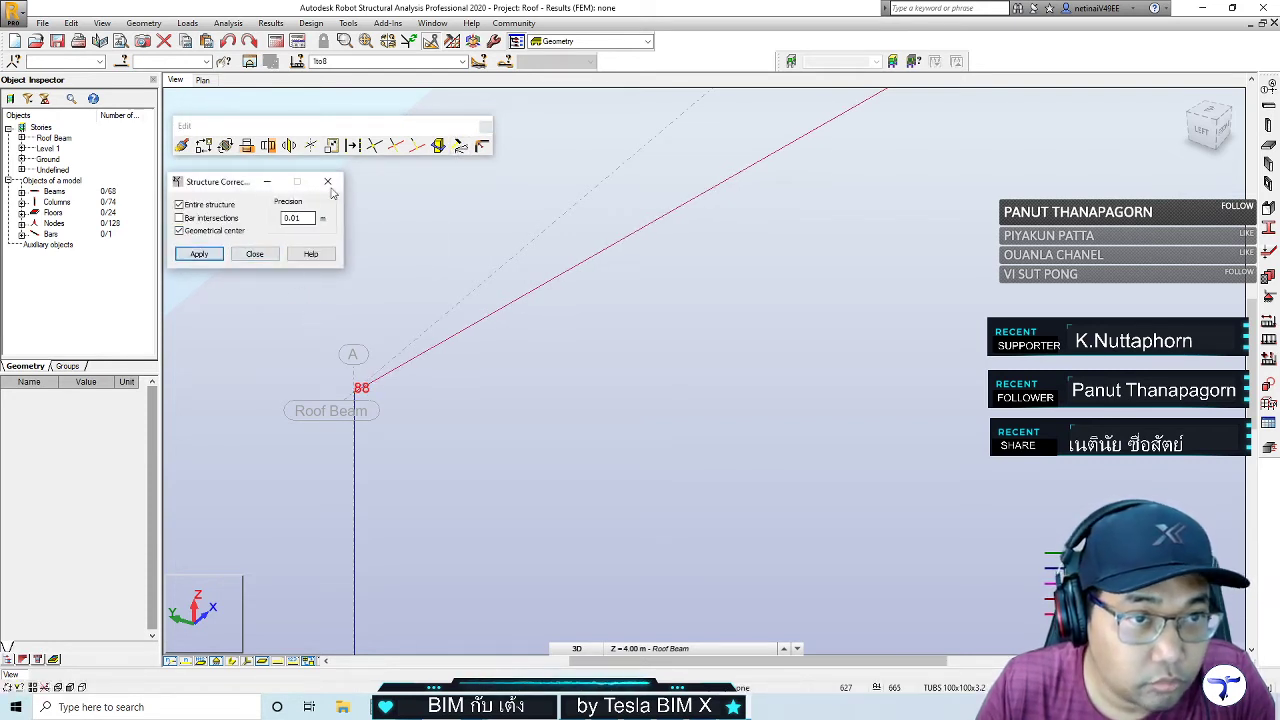
Copy the 3.50 m RC column below node 88 to node 628, creating bar 665
left_click(254, 253)
middle_click_drag(428, 416, 572, 413)
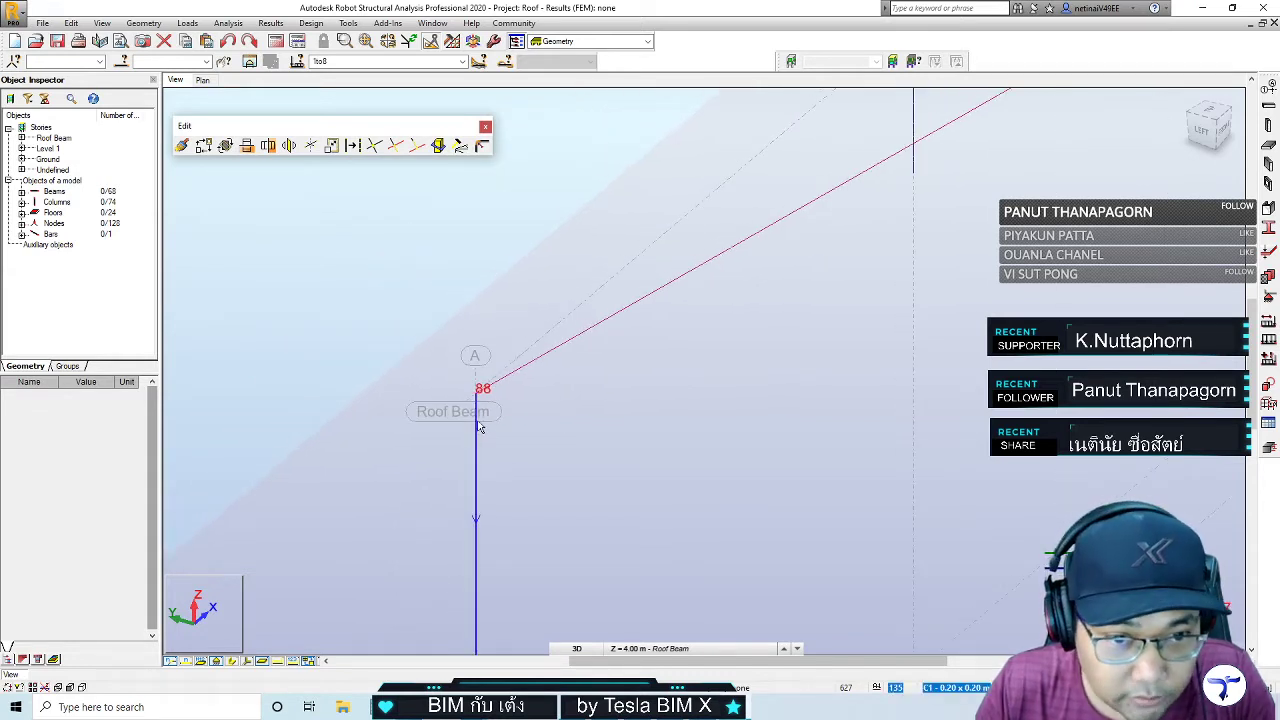
left_click(478, 430)
scroll(507, 417, "down", 2)
scroll(520, 423, "down", 3)
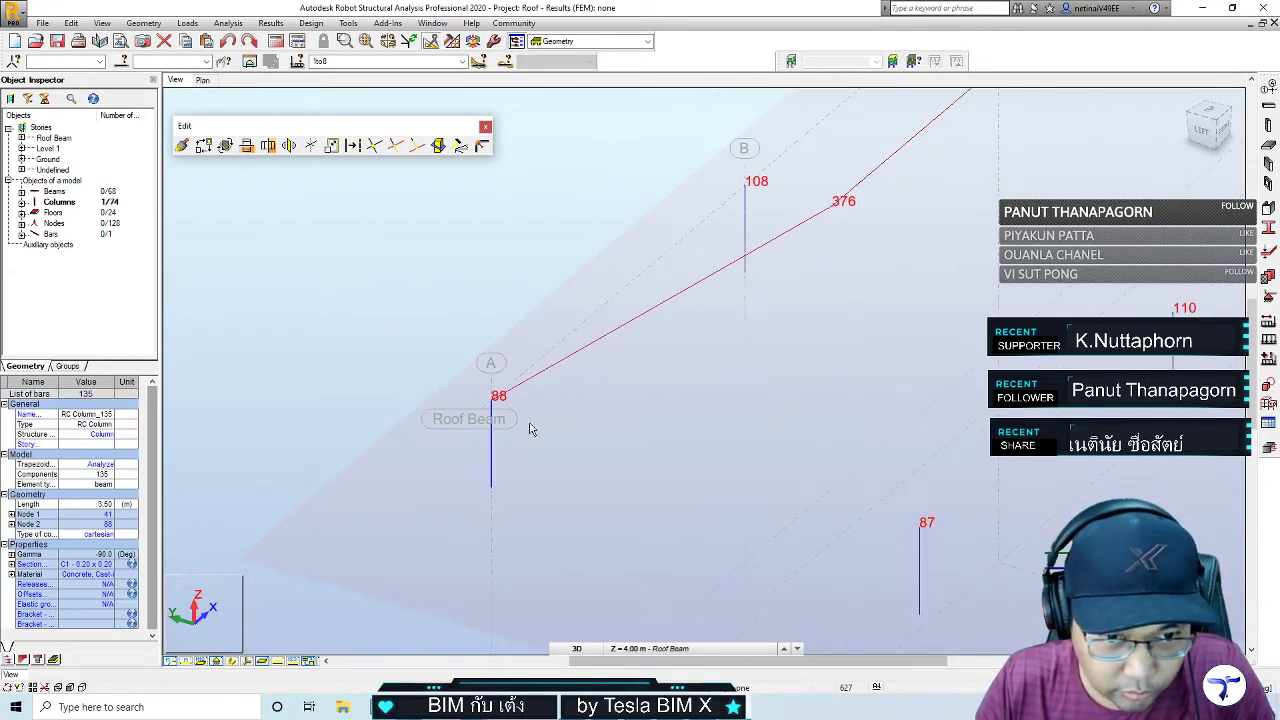
key("ctrl+t")
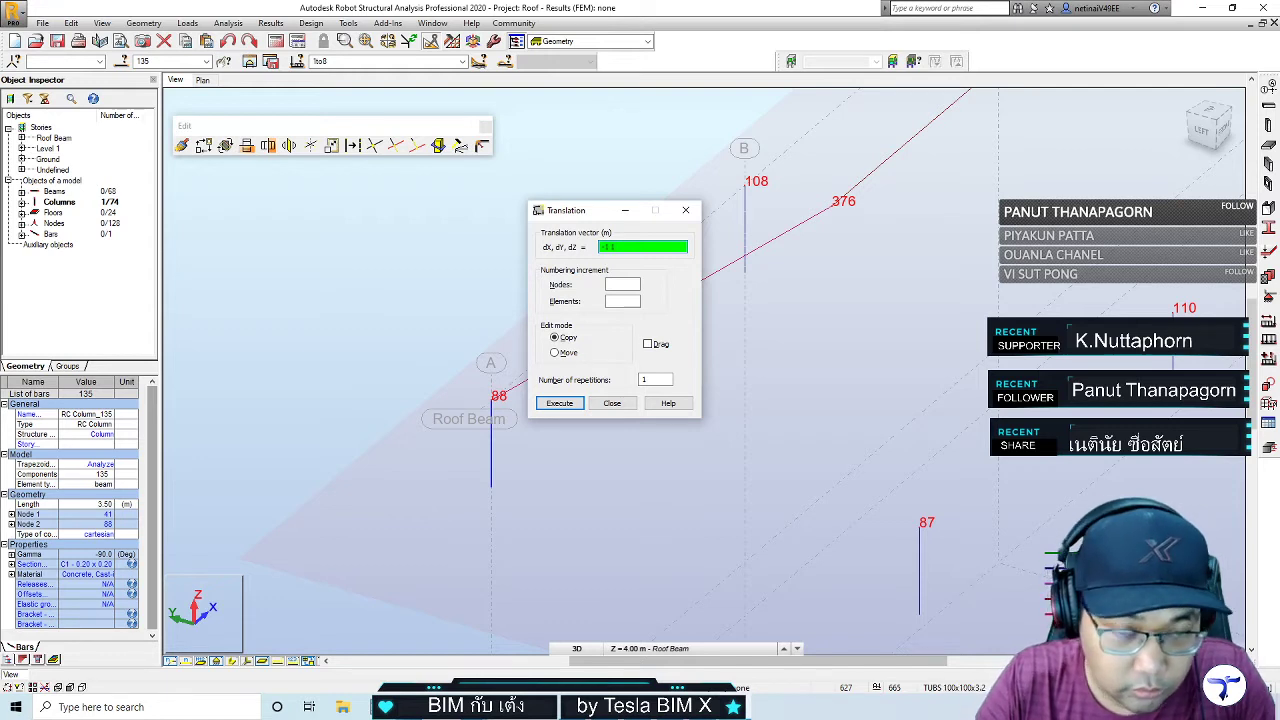
key("Return")
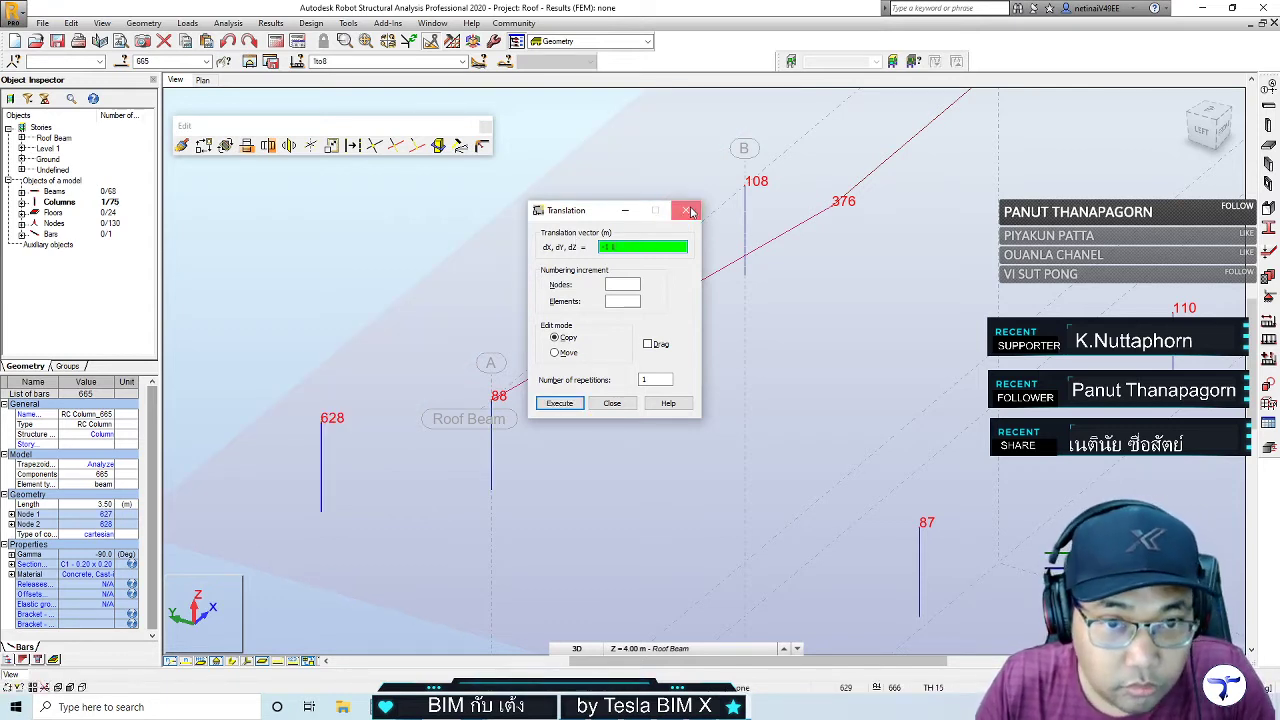
left_click(691, 211)
left_click(561, 219)
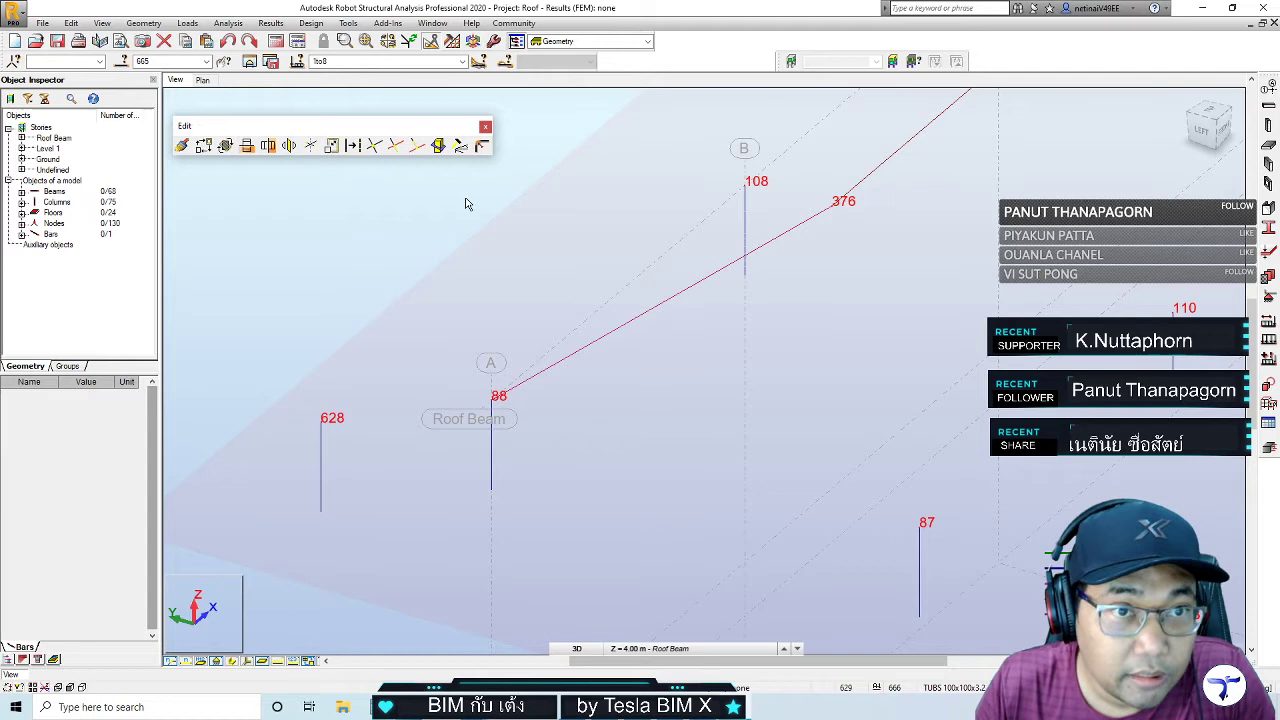
Try extending beam 664 to the column at 628, which returns a no-modification warning
left_click(416, 146)
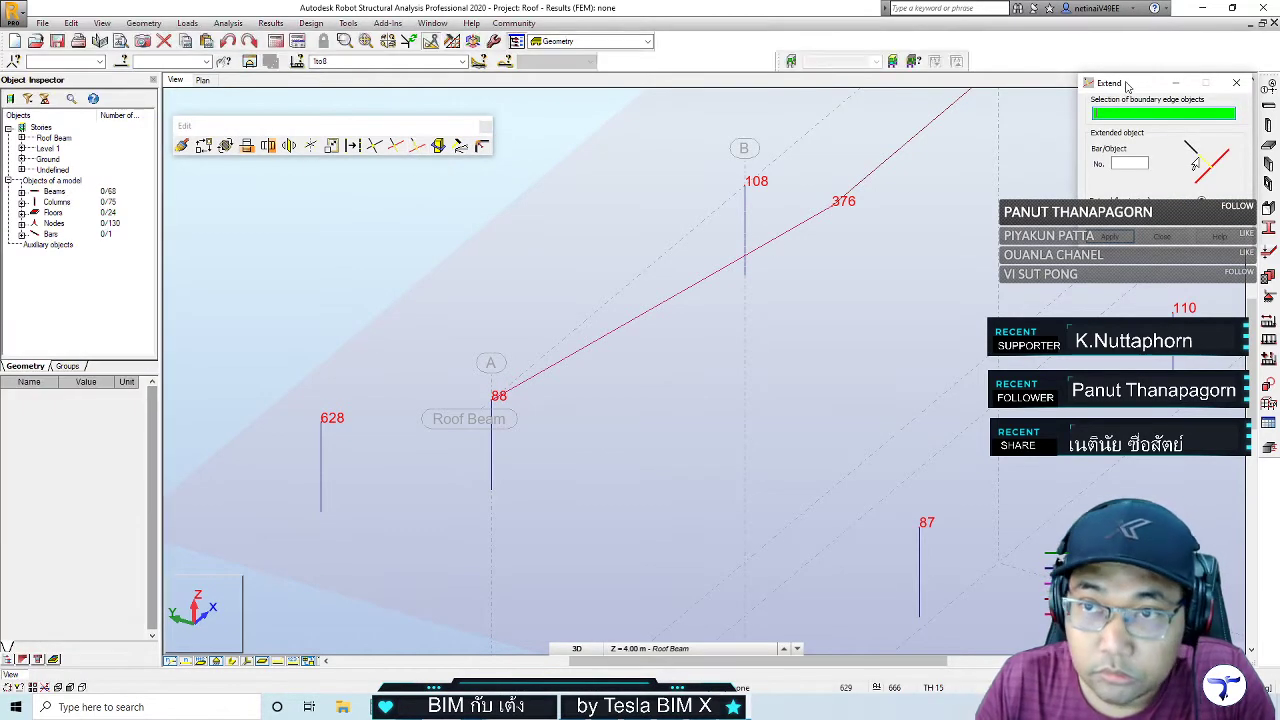
mouse_move(1127, 86)
left_mouse_down()
mouse_move(298, 183)
mouse_move(235, 177)
left_mouse_up()
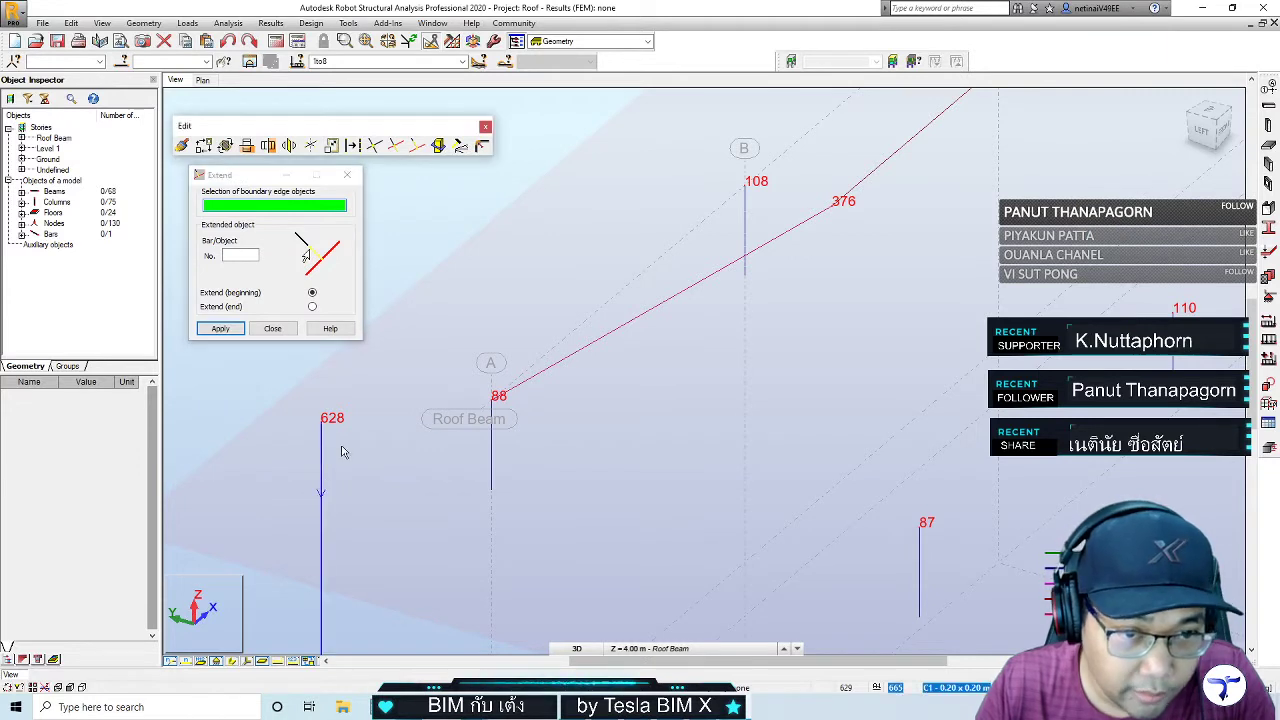
left_click(325, 455)
left_click(492, 340)
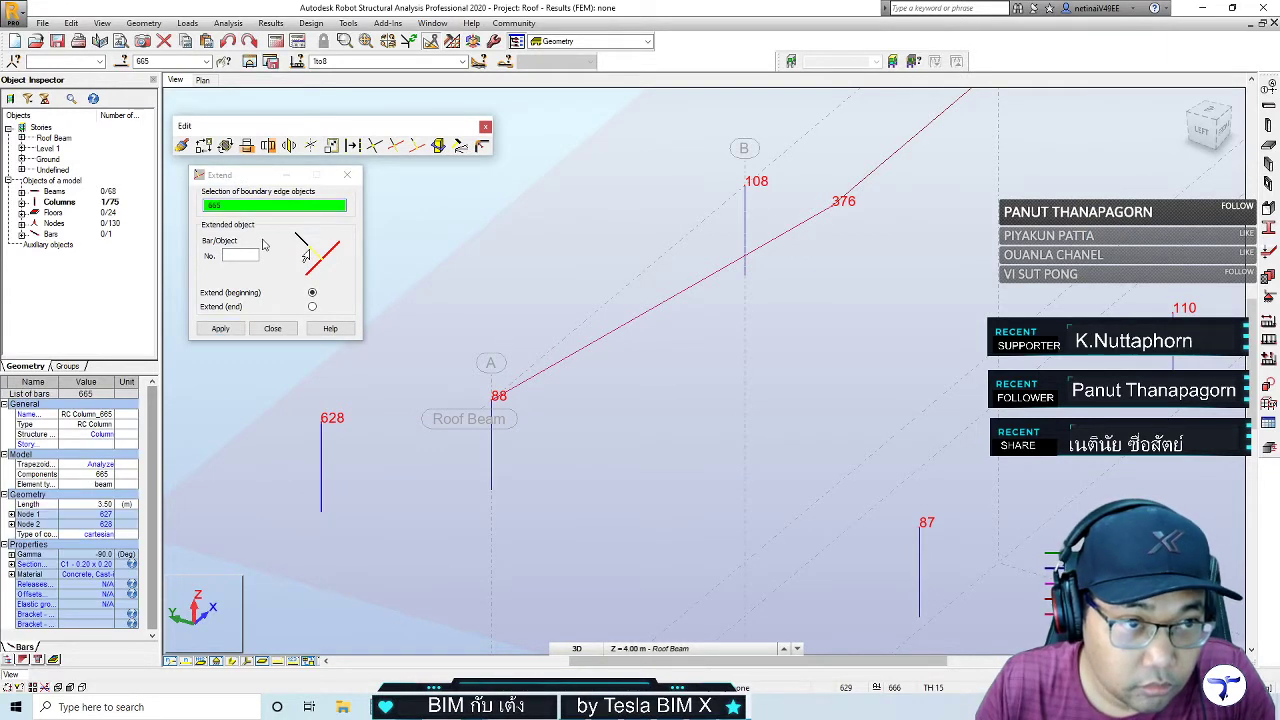
left_click(519, 391)
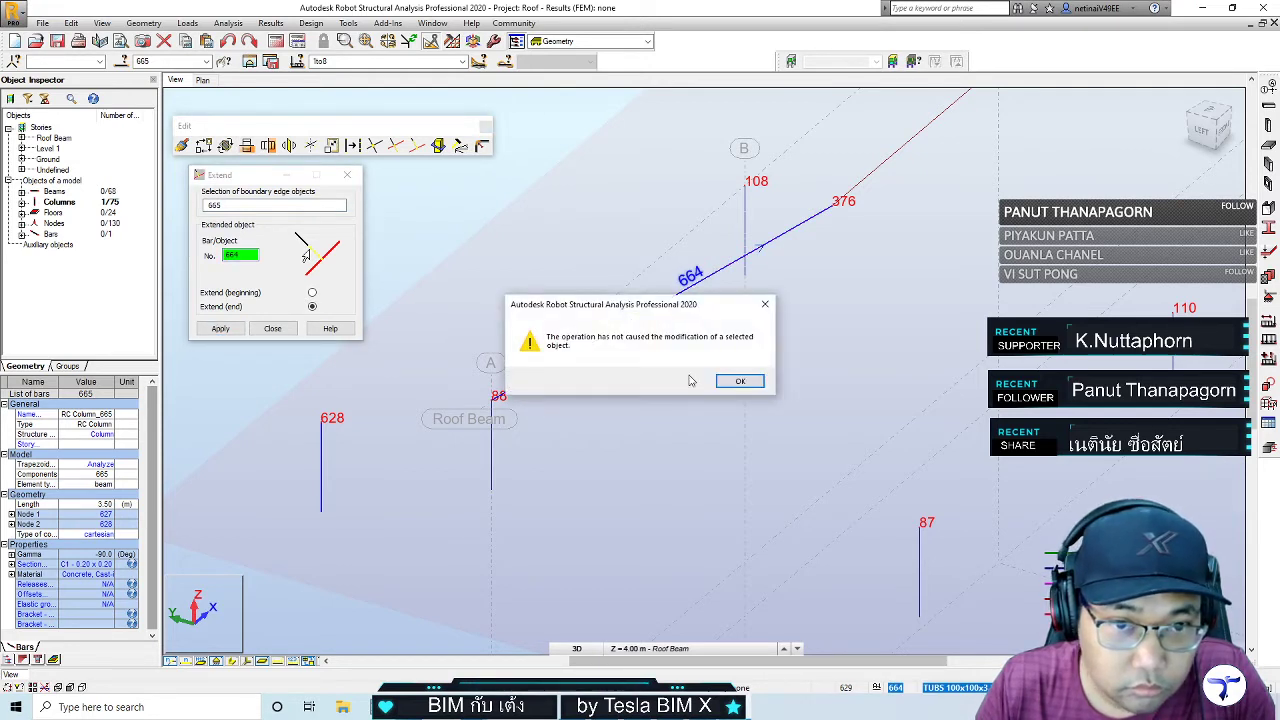
left_click(741, 383)
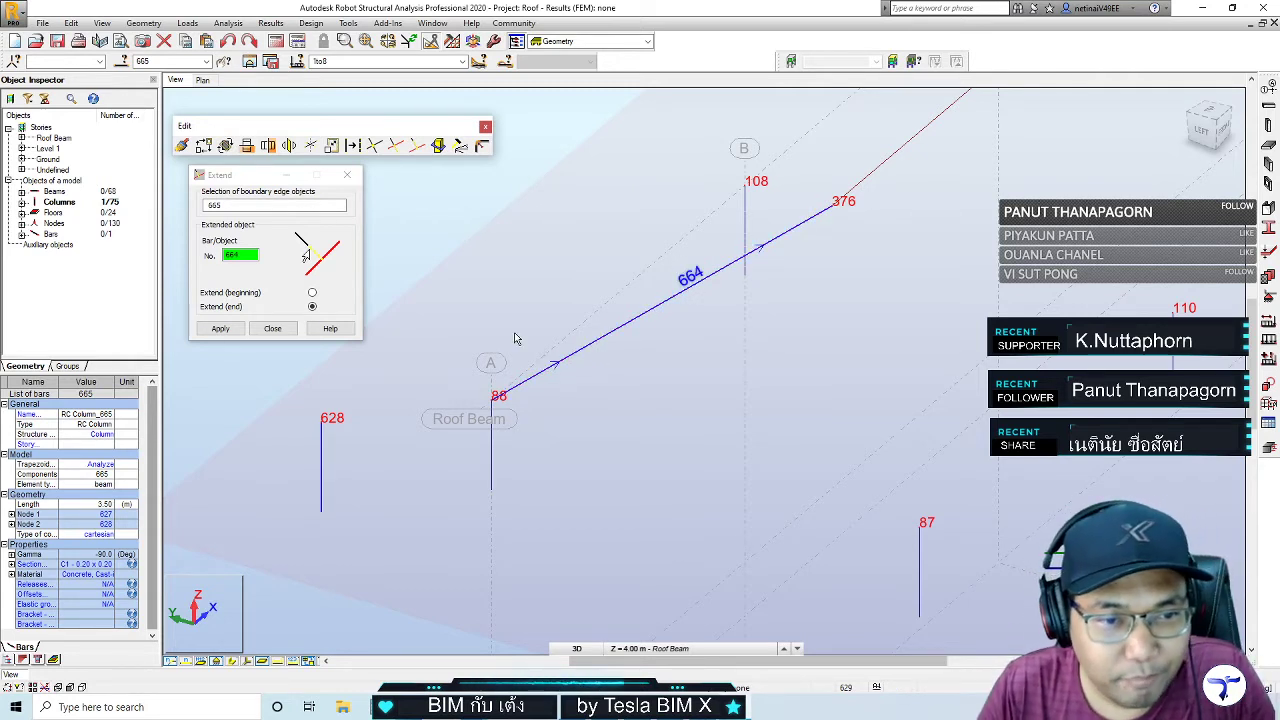
Redefine the column at 628 as the boundary and extend beam 664's end to it
left_click(259, 206)
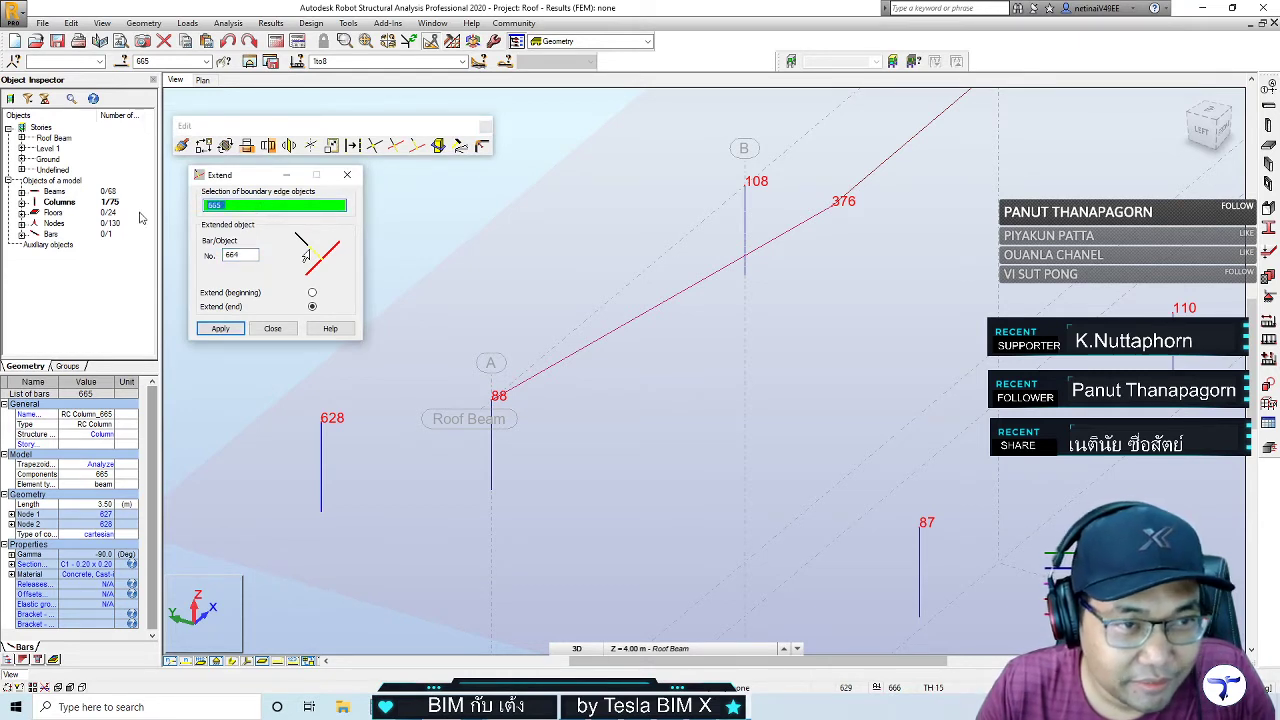
left_click(253, 207)
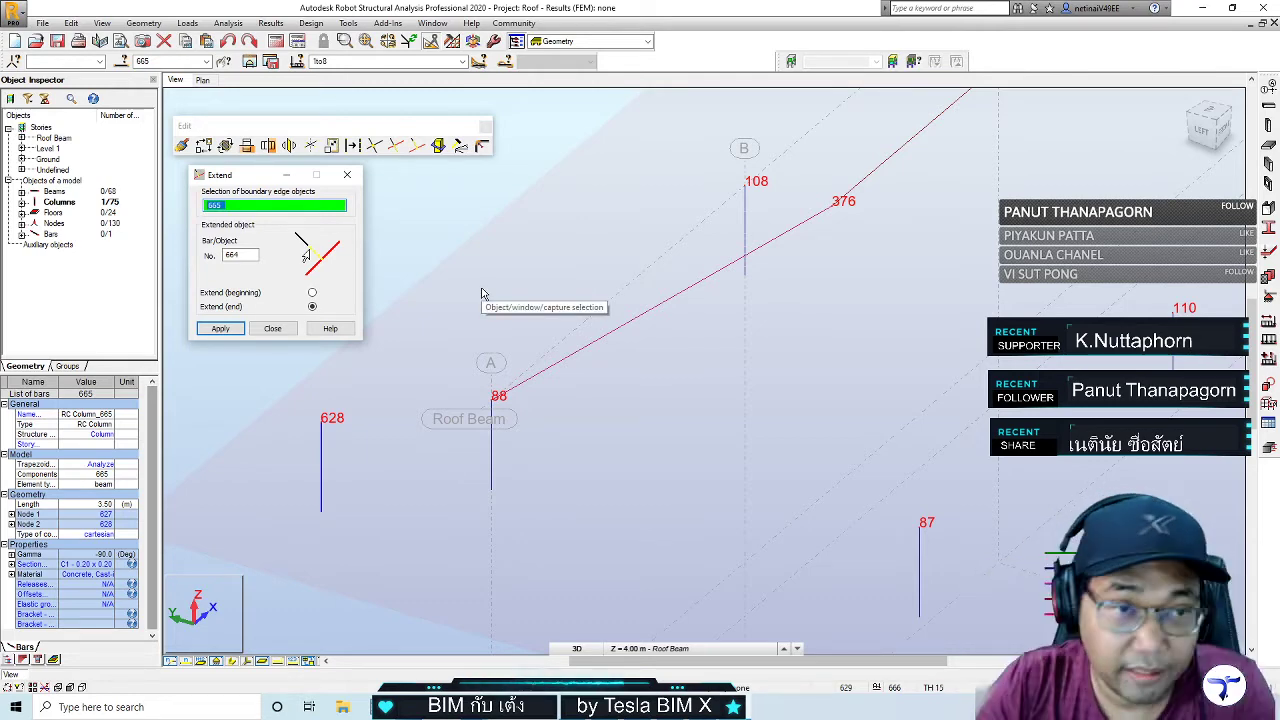
left_click(238, 205)
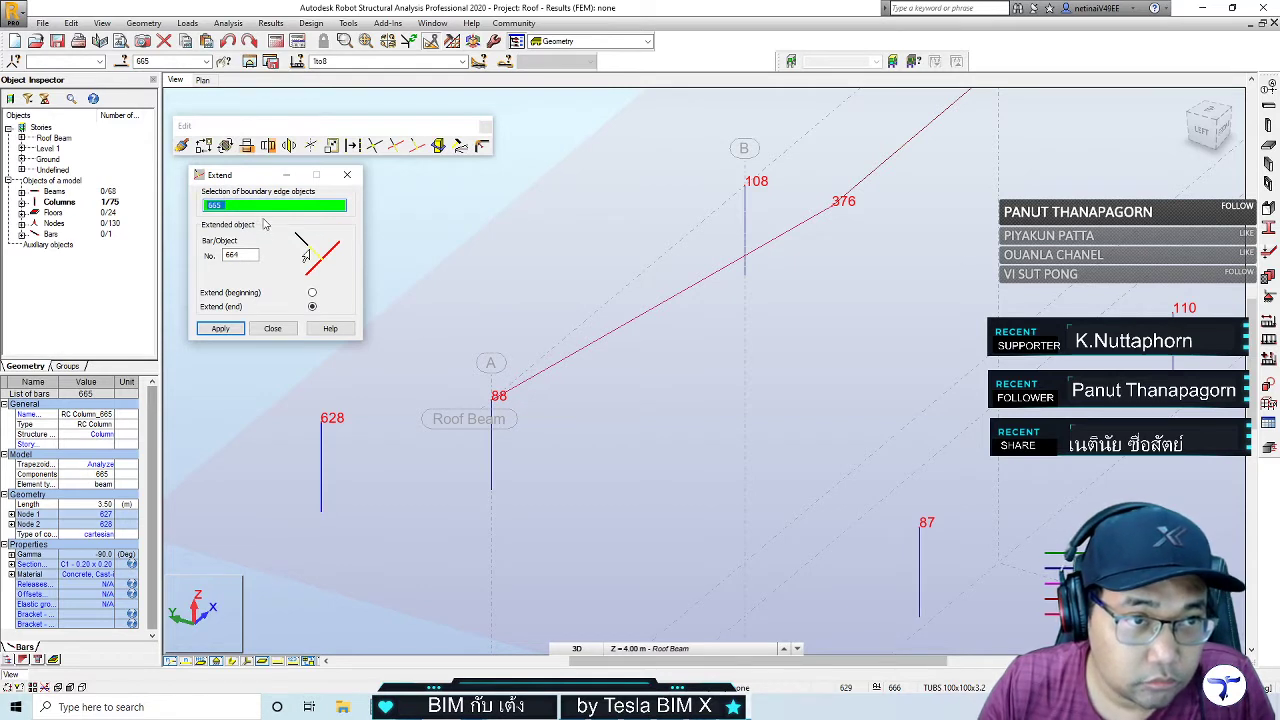
left_click(321, 490)
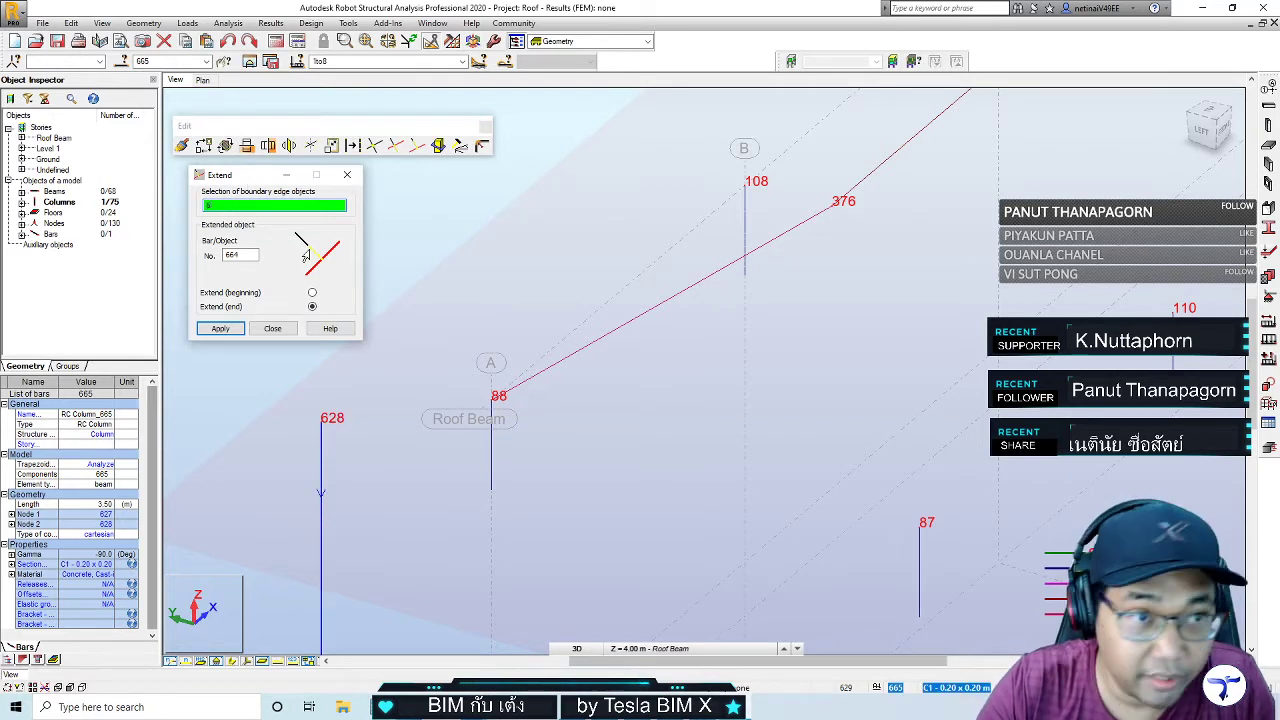
left_click(243, 255)
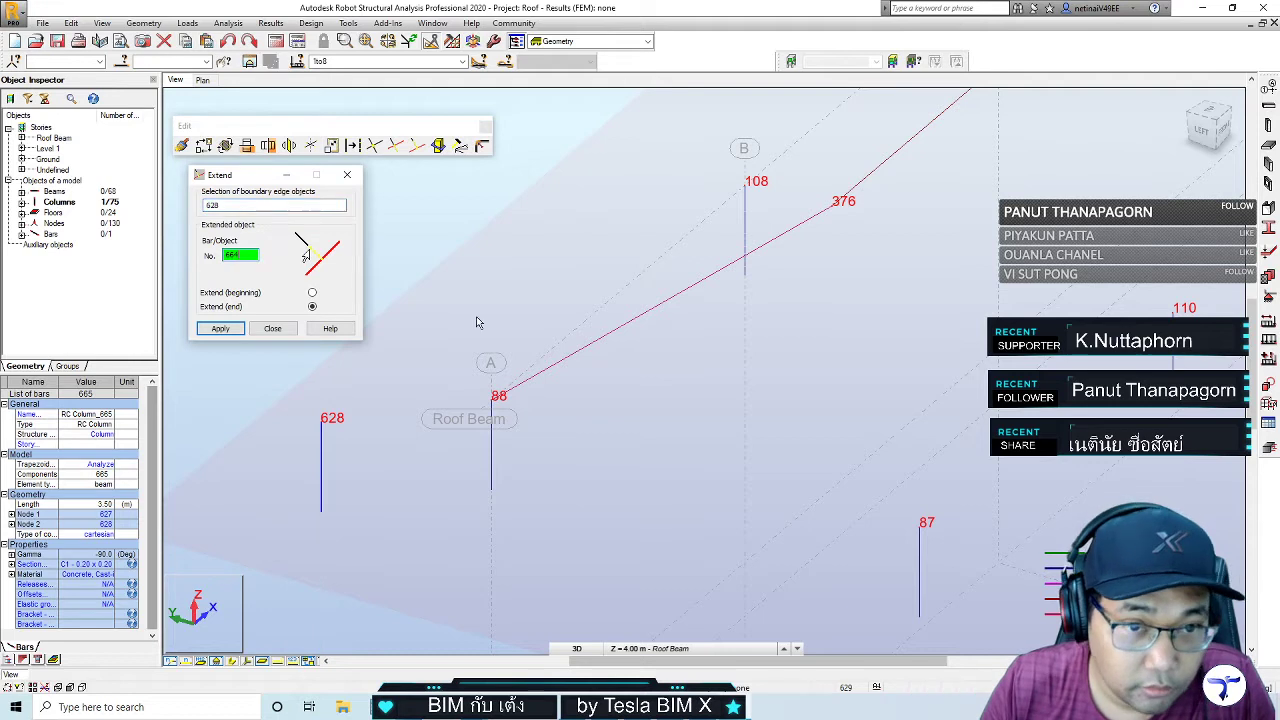
left_click(516, 386)
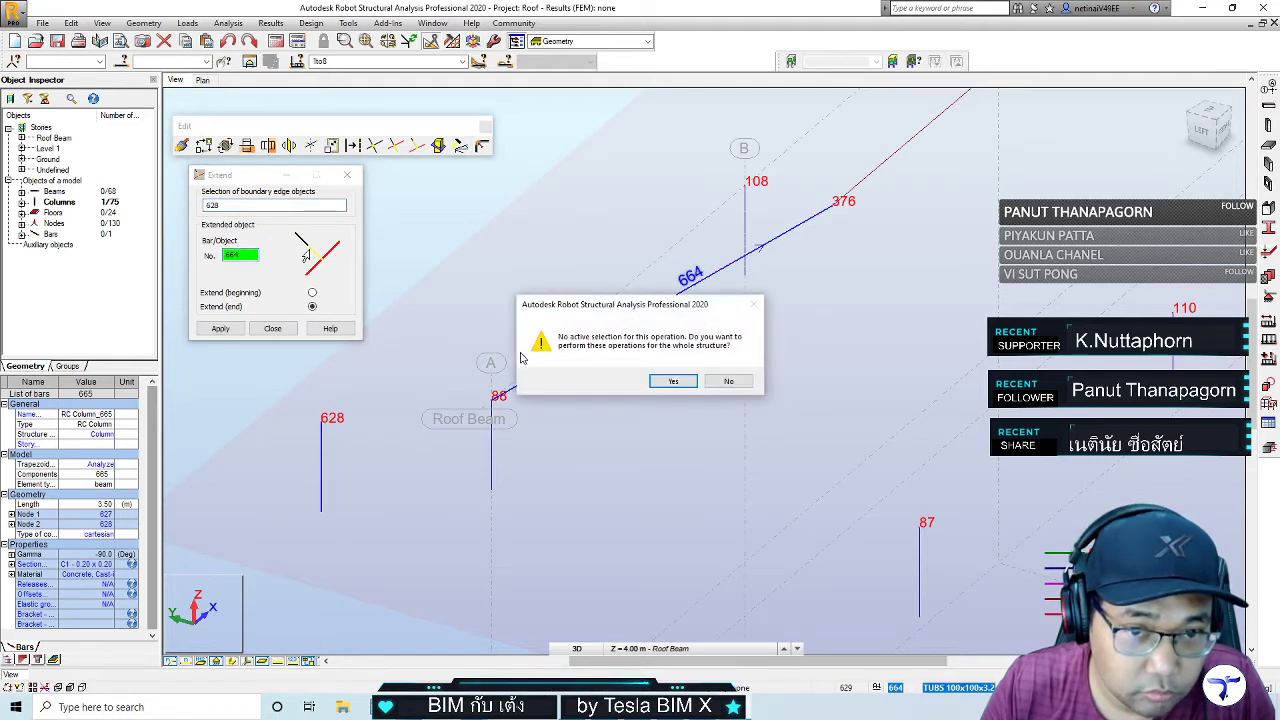
left_click(662, 382)
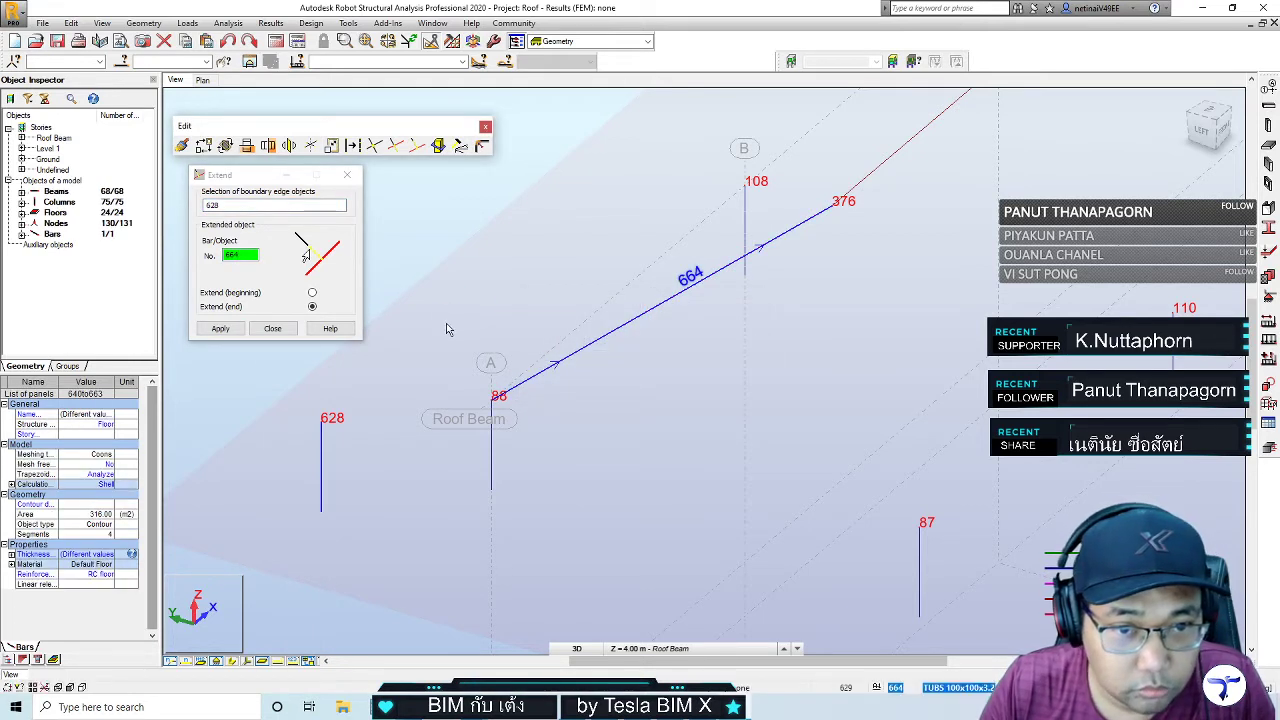
left_click(347, 175)
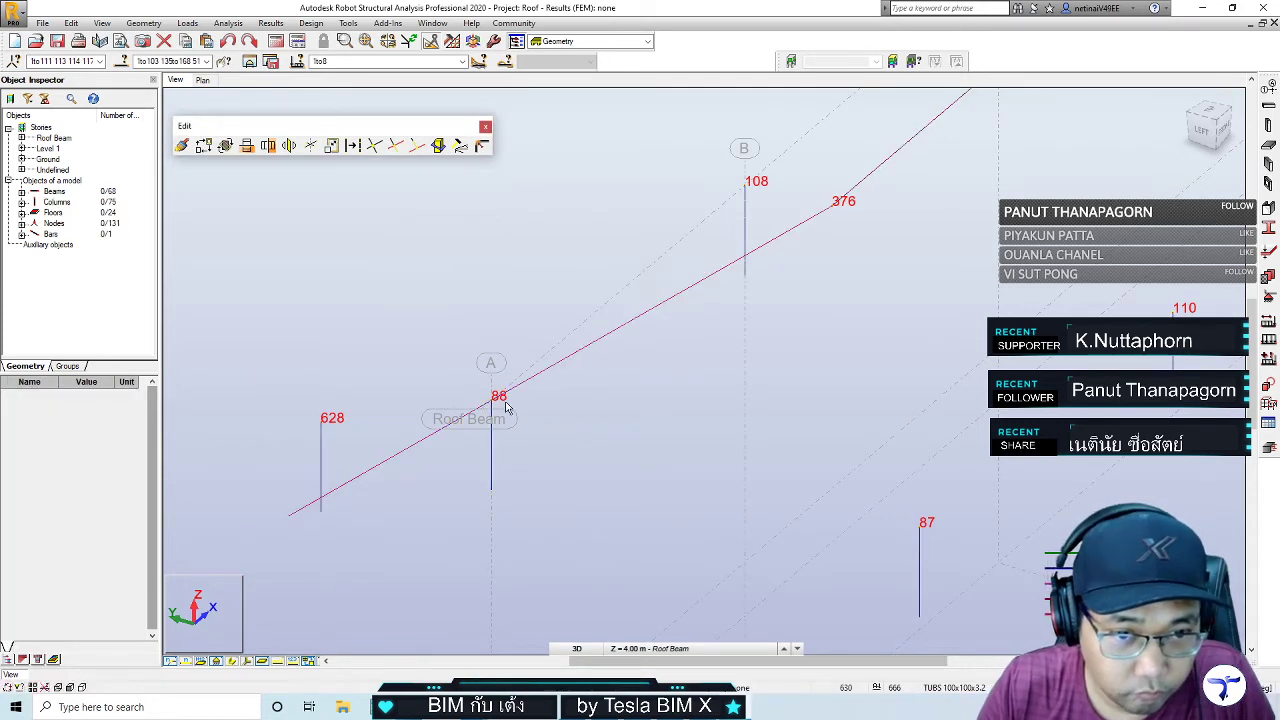
Undo the extension of beam 664 and delete the copied column at node 628
left_click(410, 458)
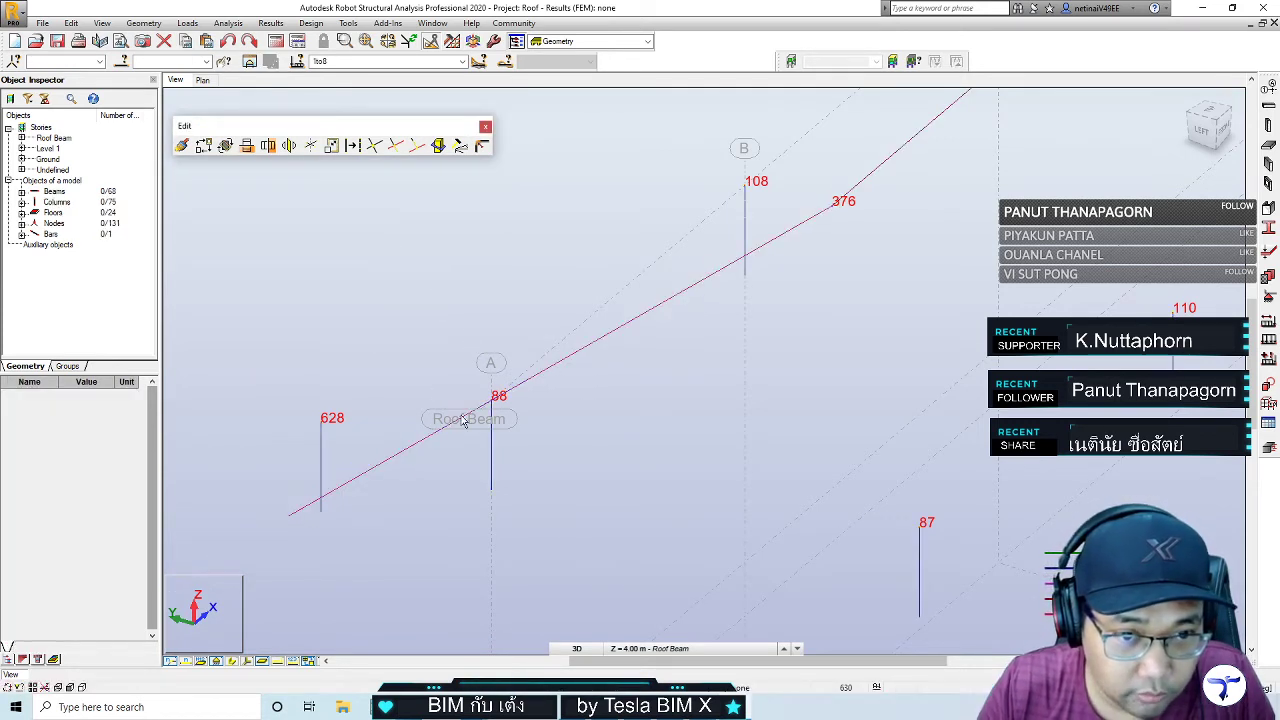
left_click(396, 460)
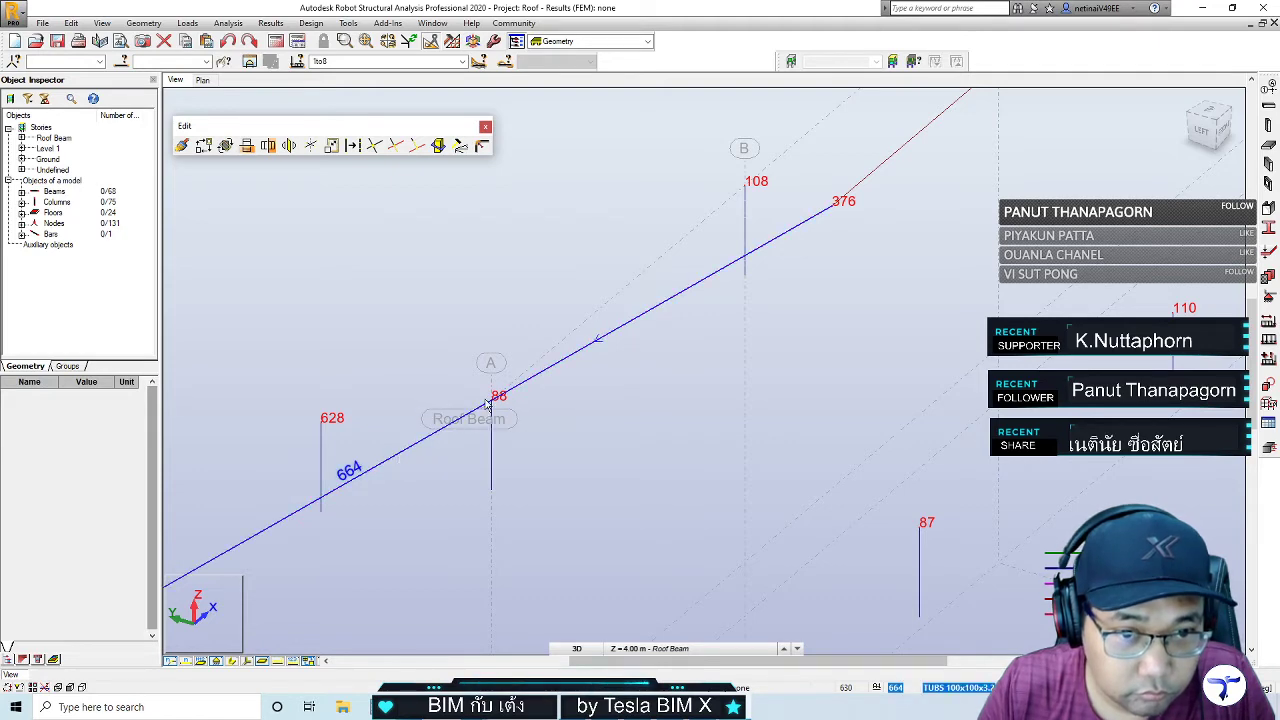
scroll(487, 405, "down", 2)
scroll(487, 405, "down", 2)
left_click(228, 41)
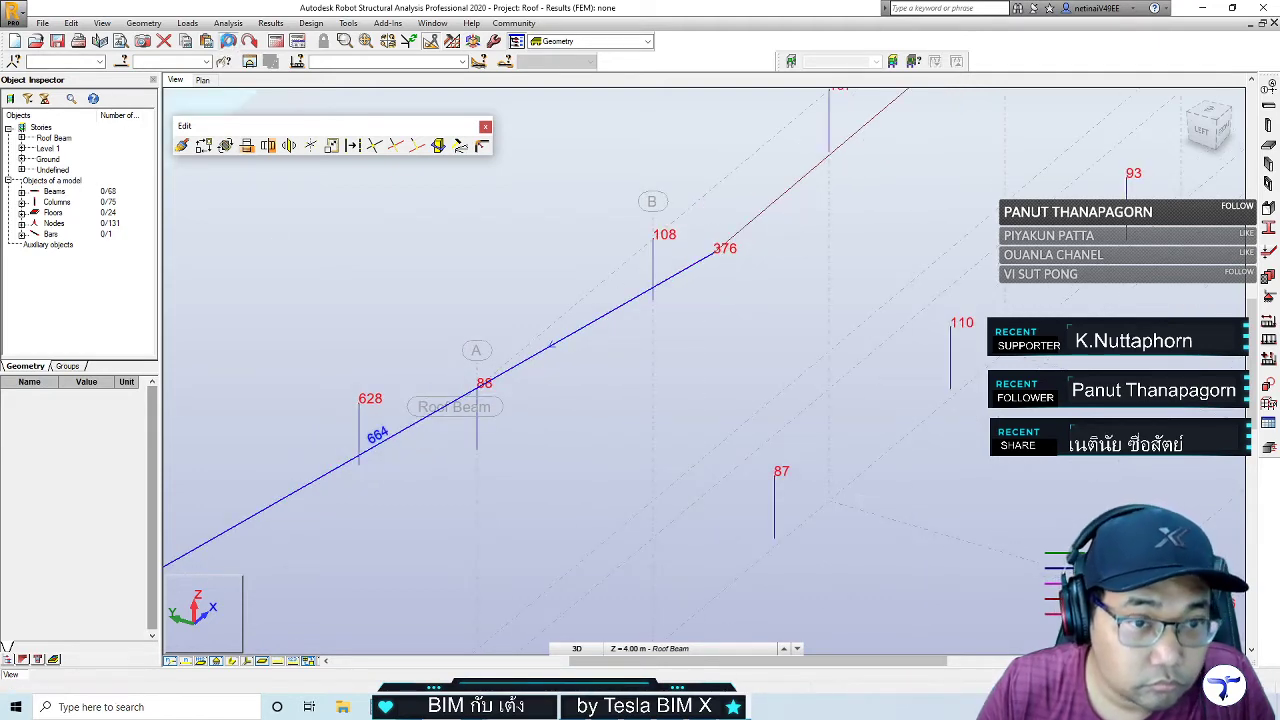
left_click(428, 314)
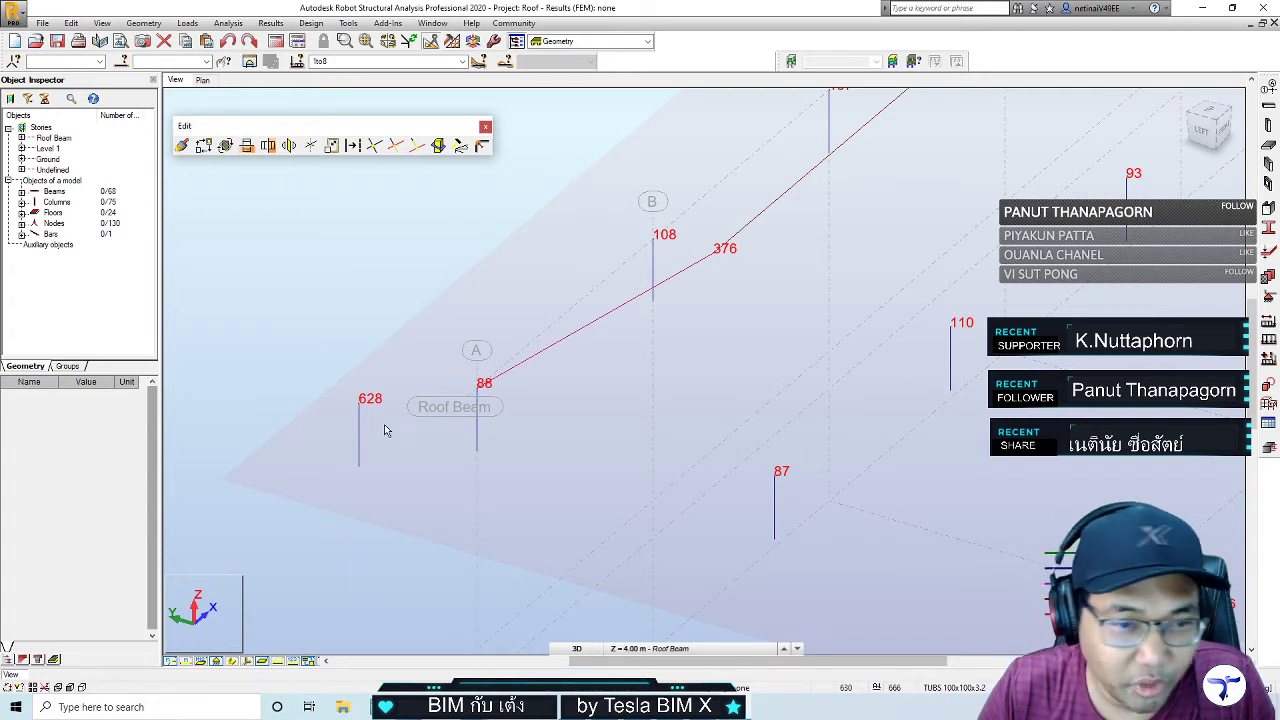
left_click(327, 377)
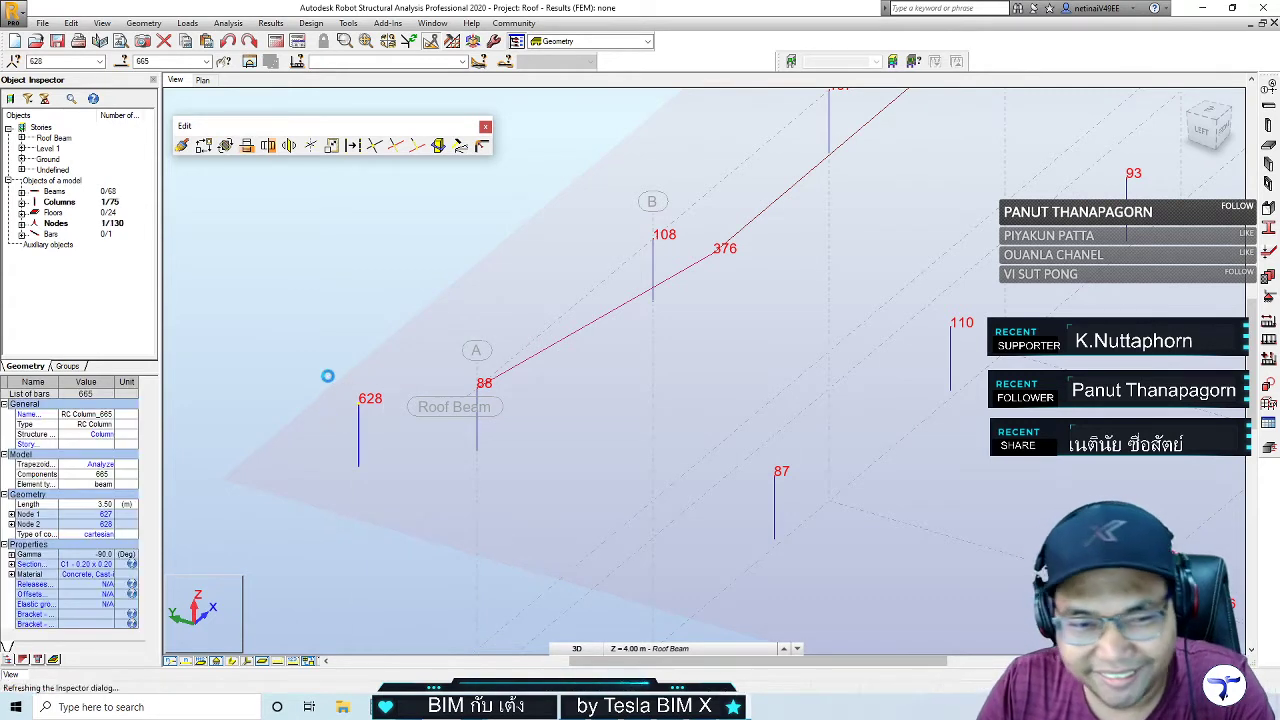
key("Delete")
Pan toward node 107 and check beam 664 between nodes 88 and 376, and node 376
middle_click_drag(651, 414, 475, 474)
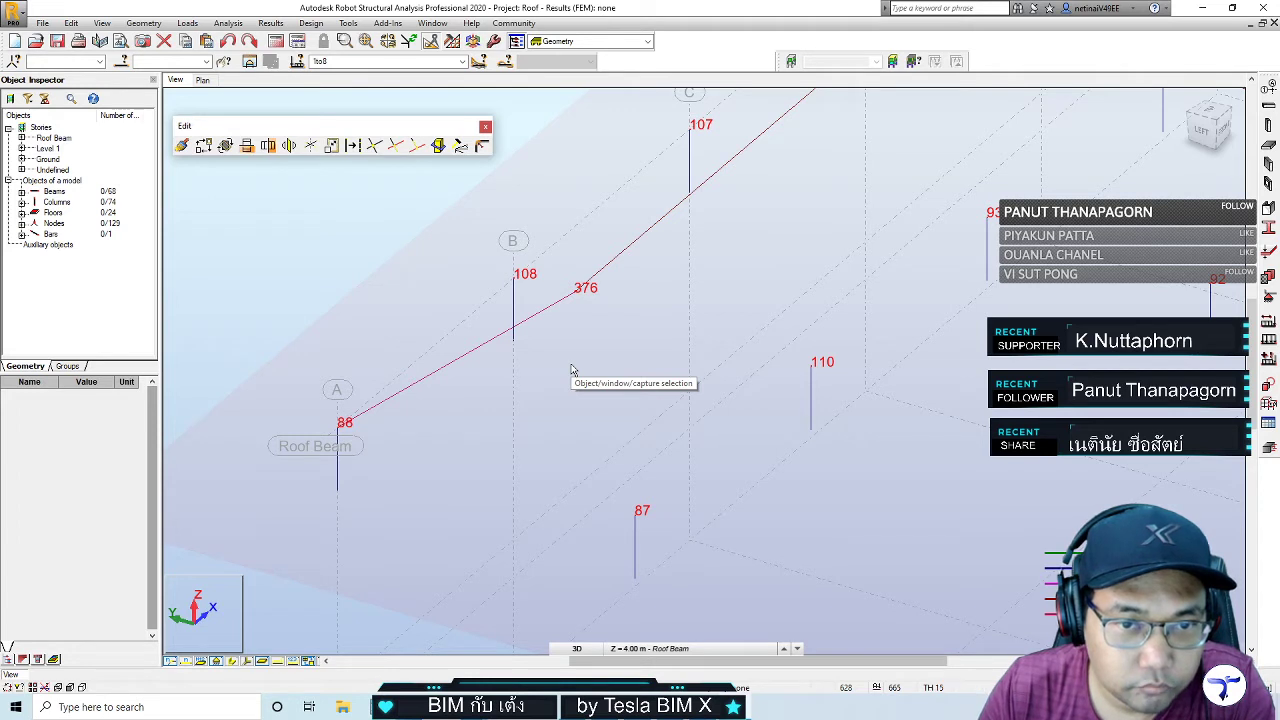
middle_click_drag(552, 437, 484, 426)
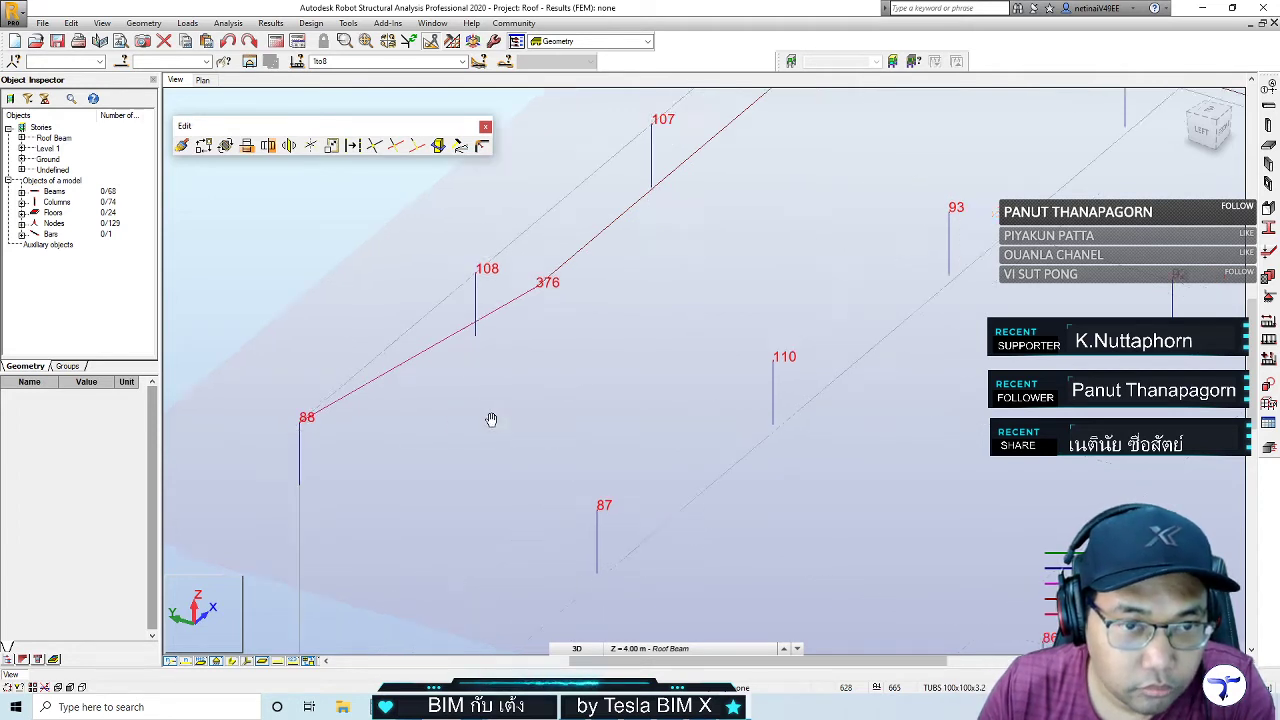
left_click(497, 292)
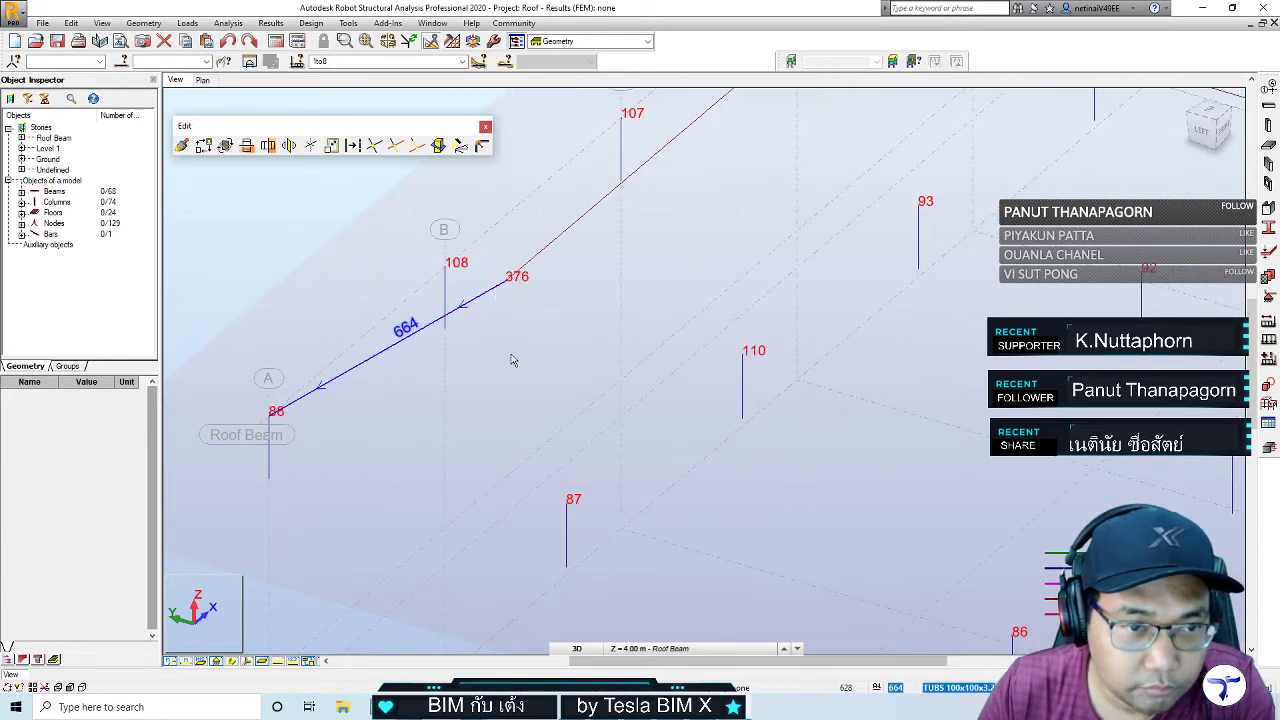
left_click(500, 252)
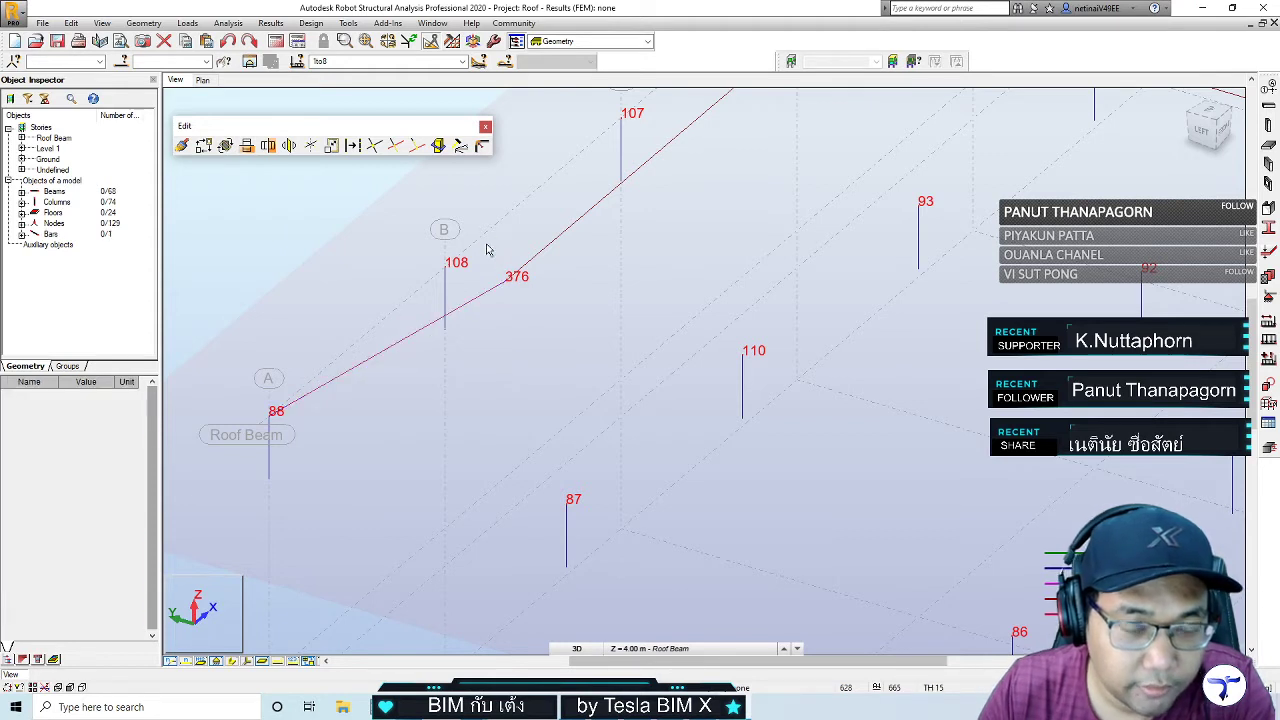
left_click_drag(497, 280, 527, 302)
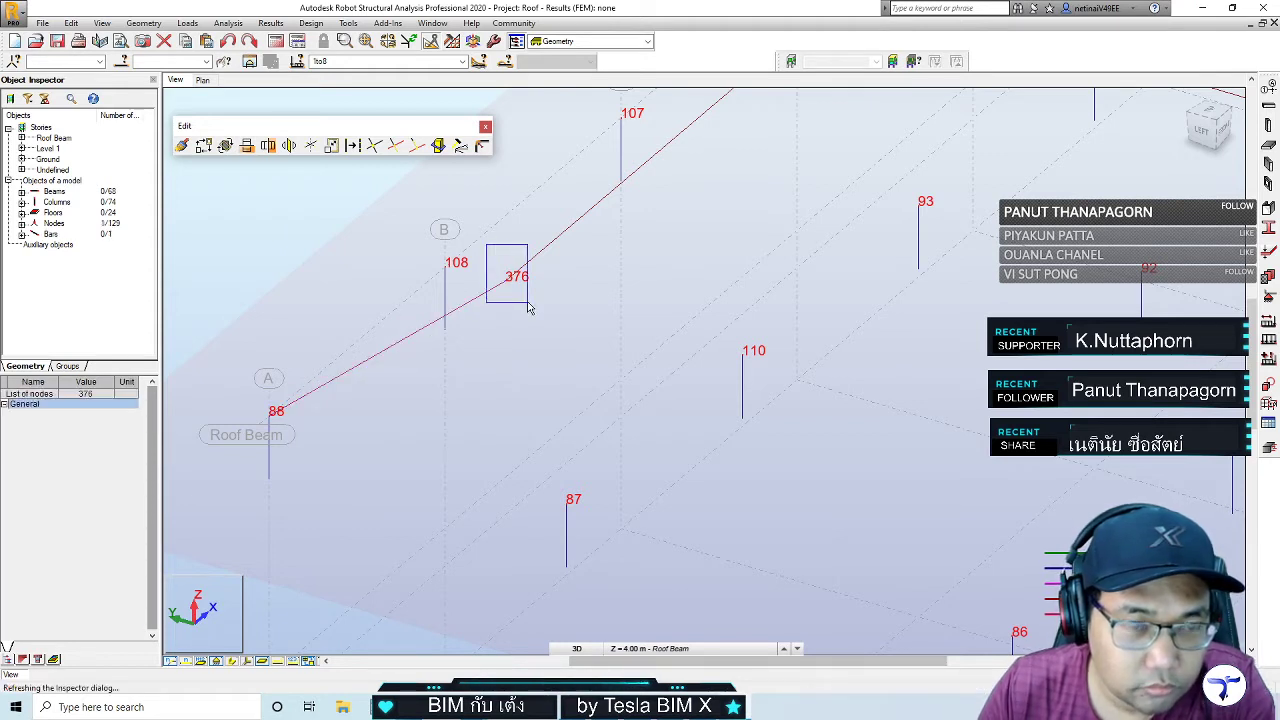
left_click(466, 405)
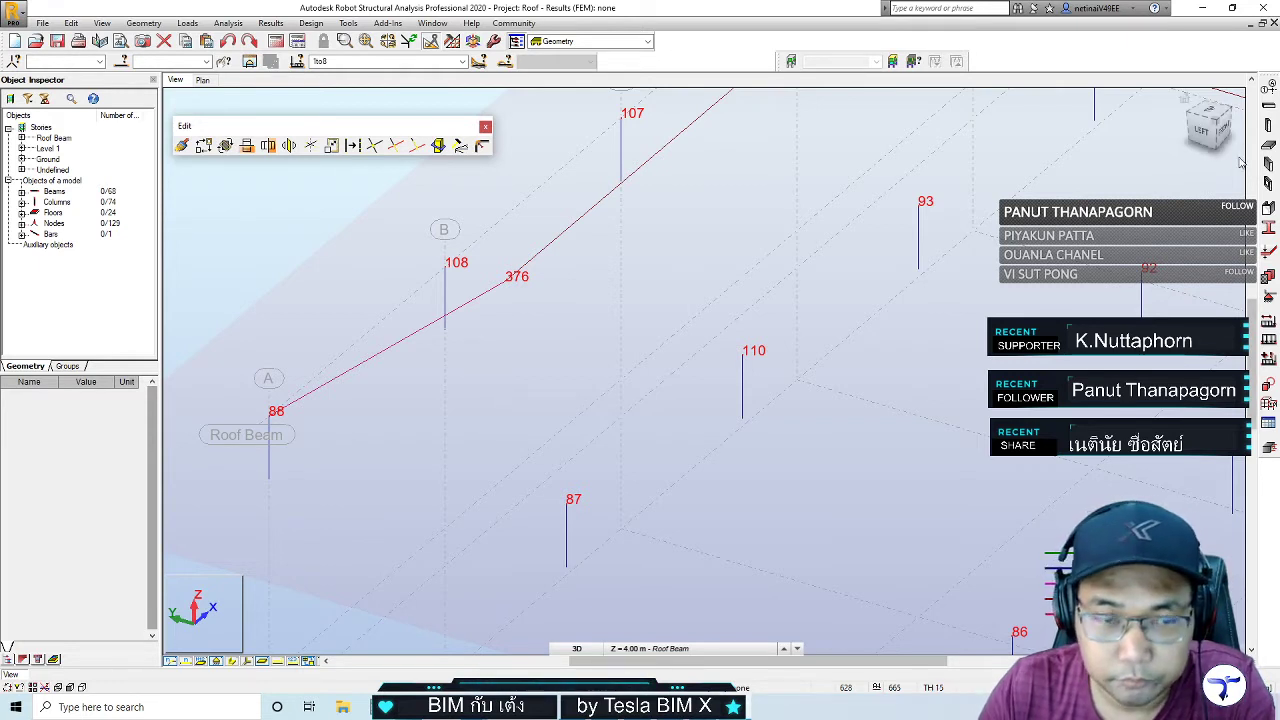
Check the coordinates of nodes 376 and 88 before defining the column
left_click(1268, 125)
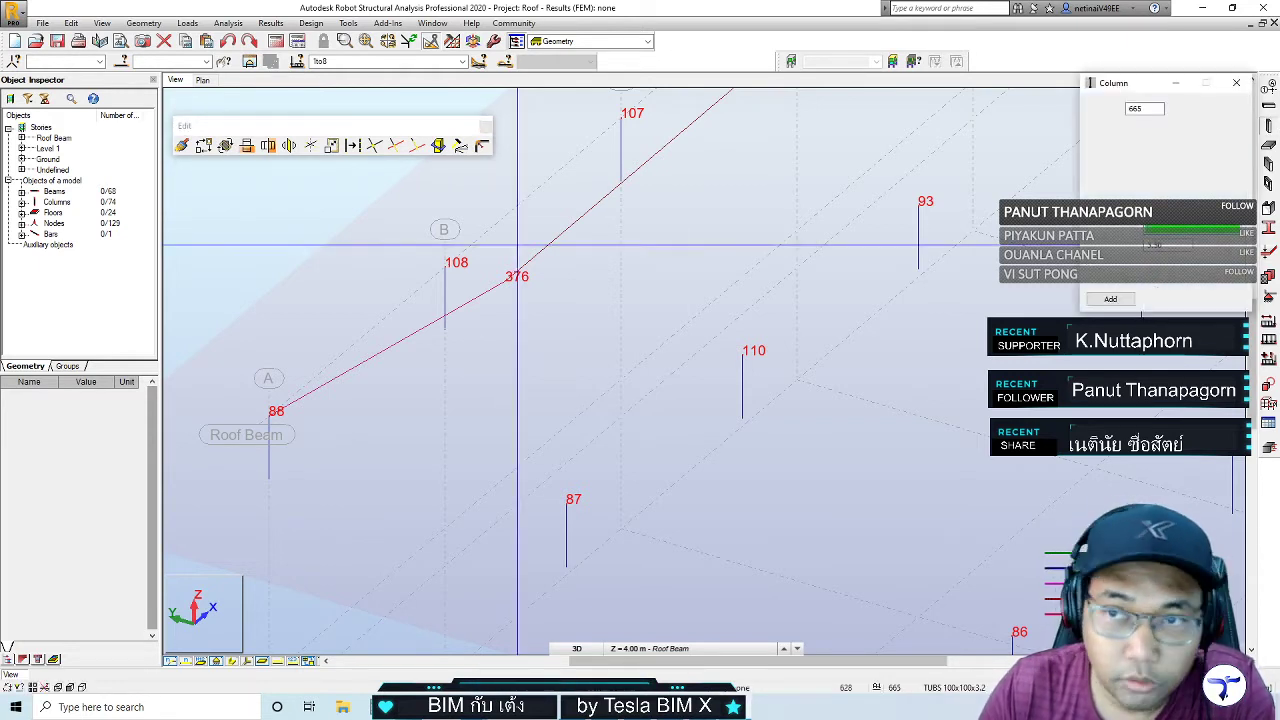
left_click_drag(1113, 83, 562, 236)
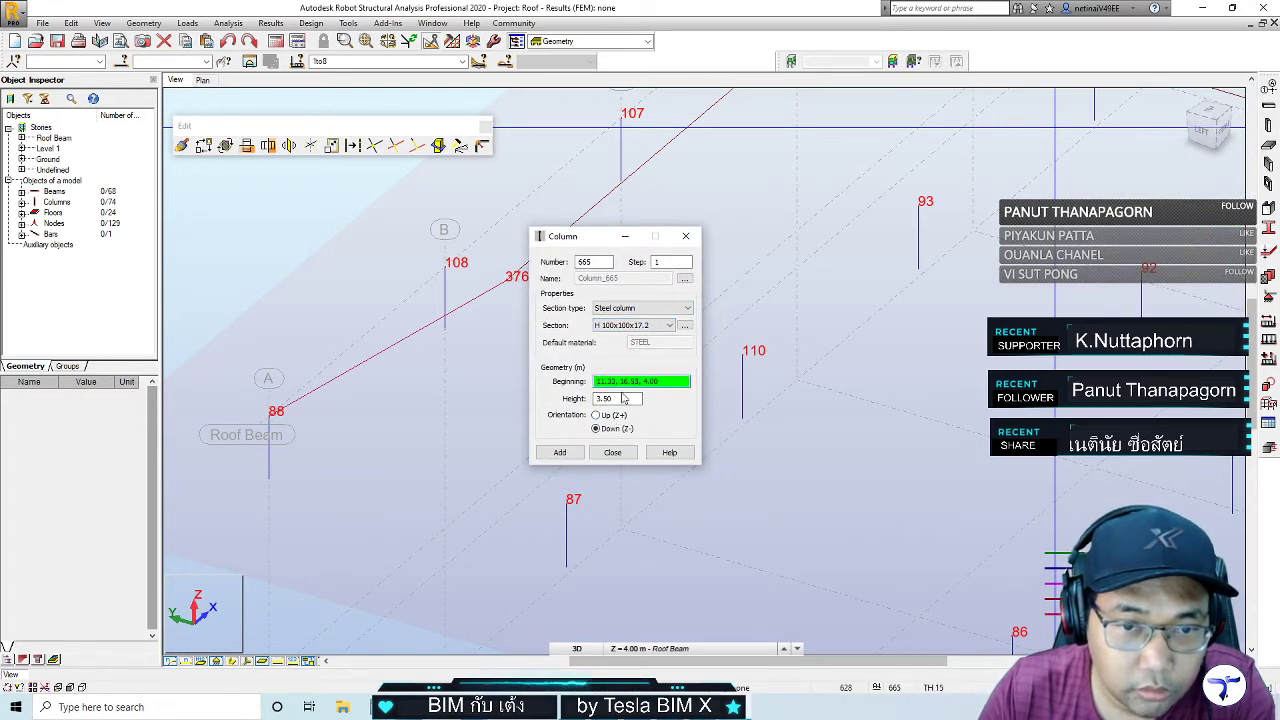
key("Tab")
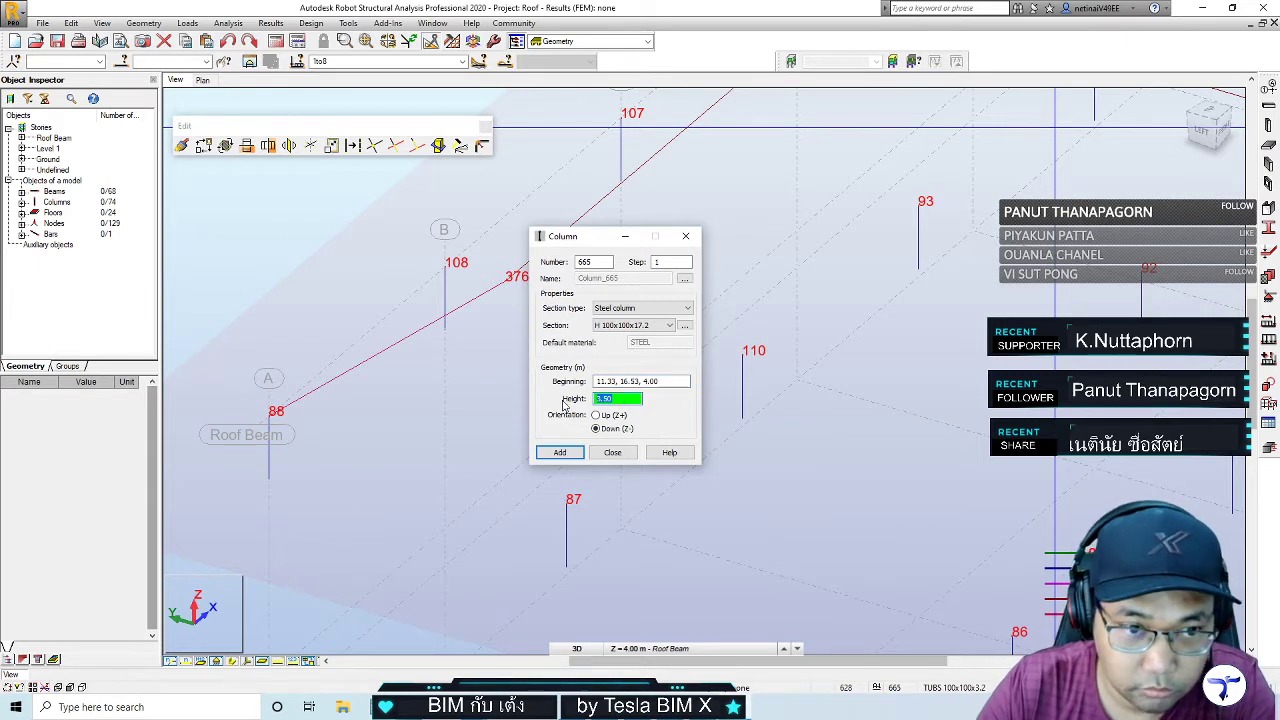
left_click(685, 236)
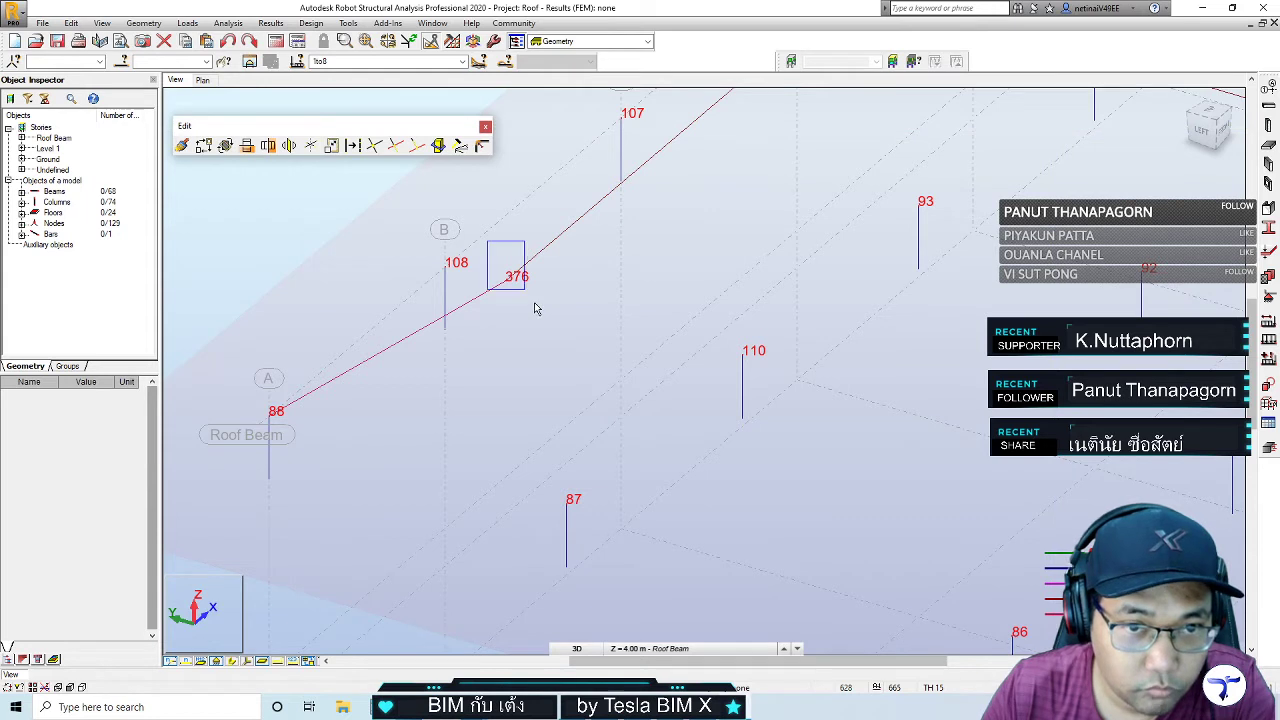
left_click(535, 309)
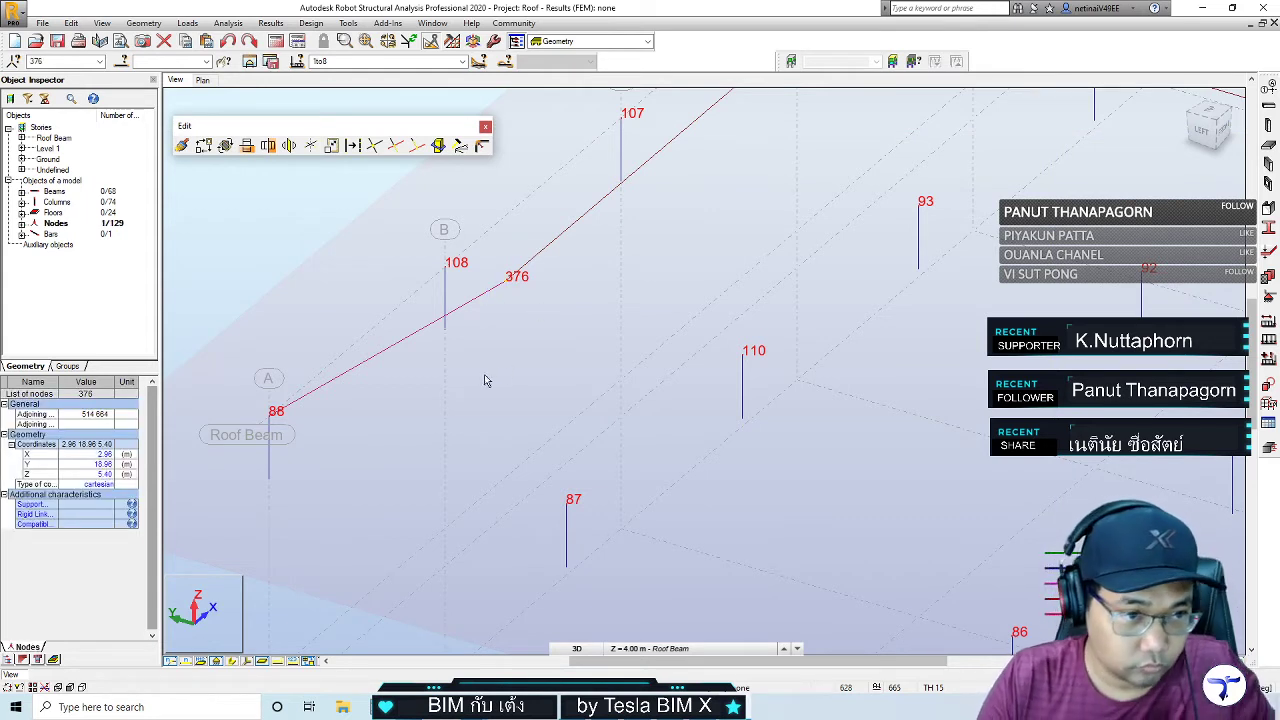
left_click(296, 434)
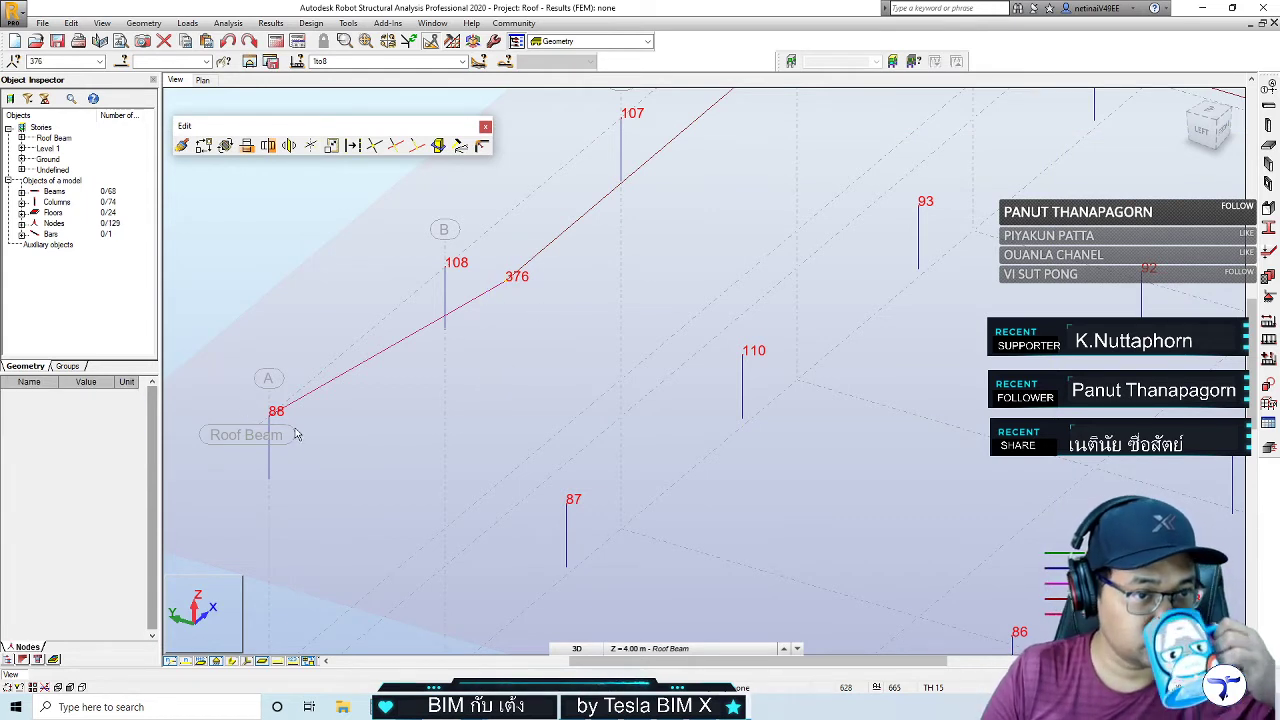
left_click(298, 434)
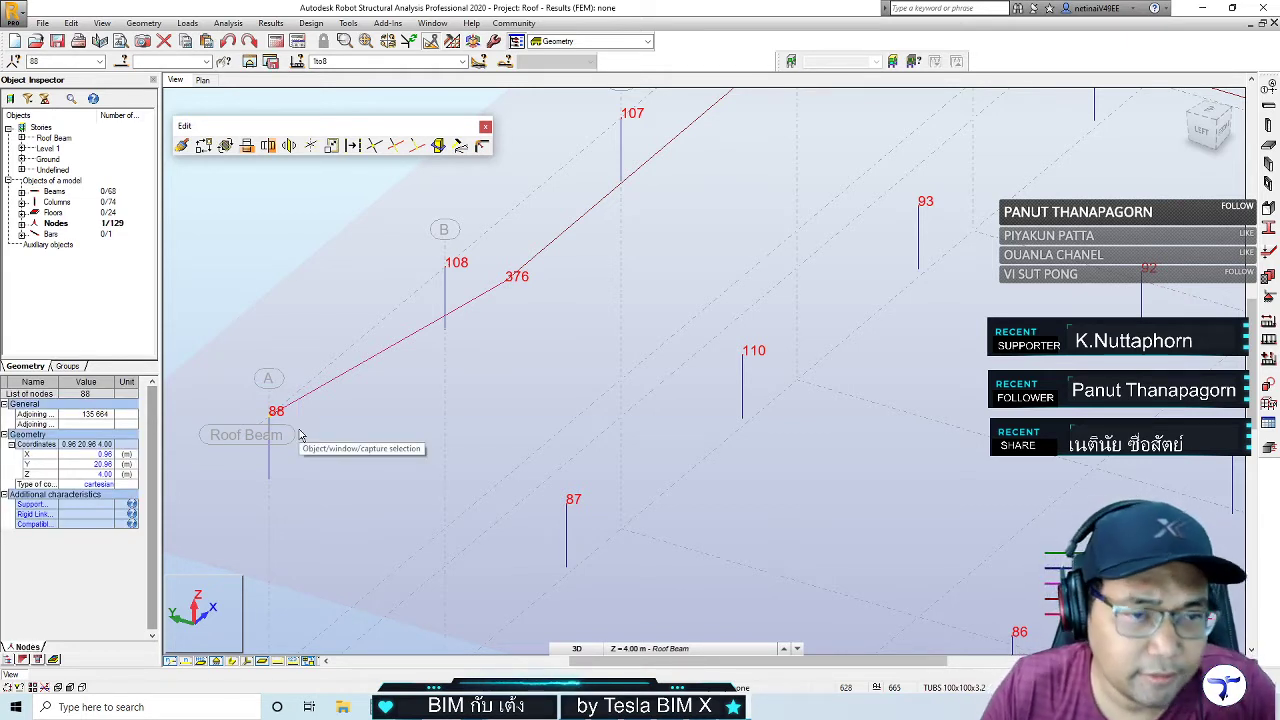
Add a 1.4 m column hanging down from node 376, creating node 628
left_click(500, 382)
left_click(1268, 126)
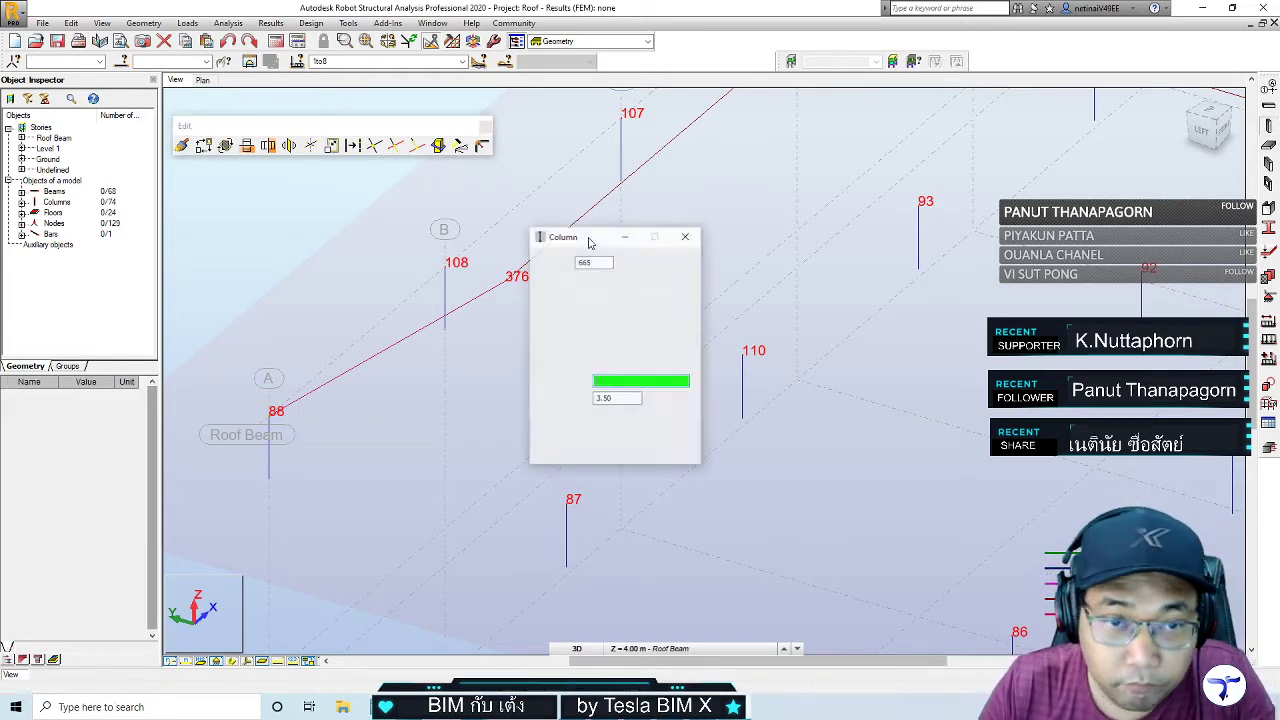
left_click_drag(586, 241, 622, 191)
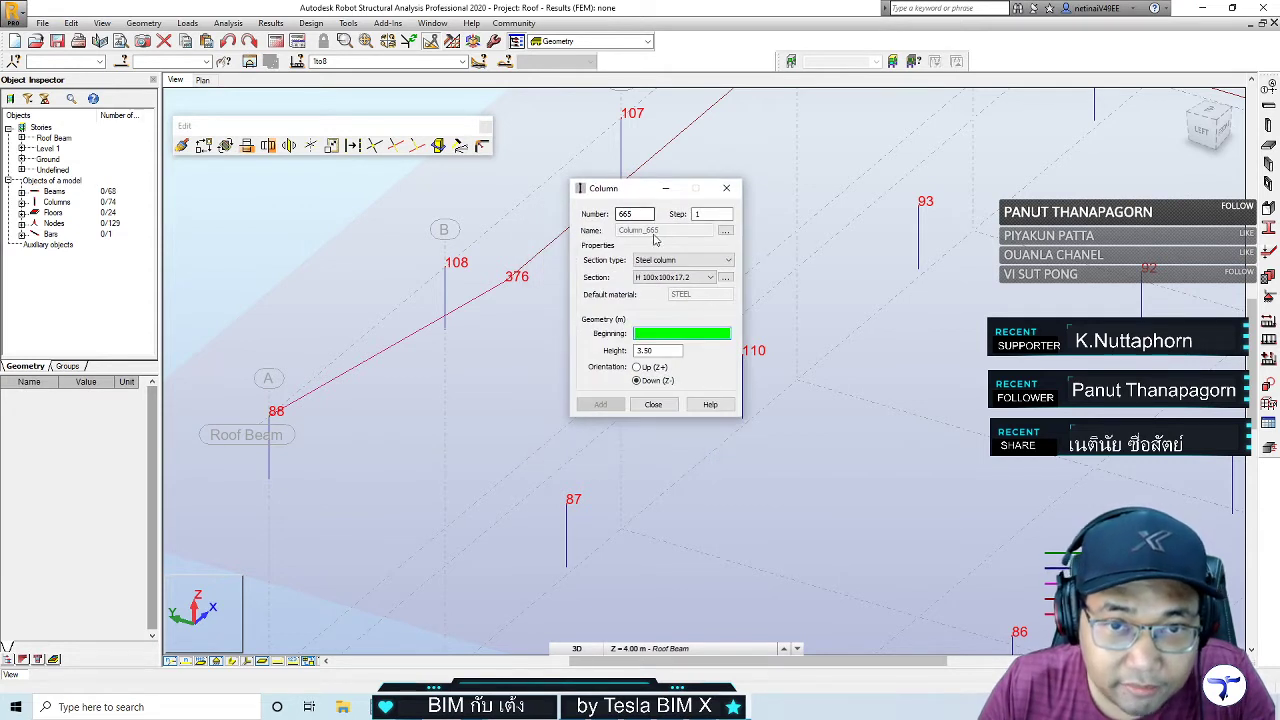
left_click(664, 350)
key("BackSpace")
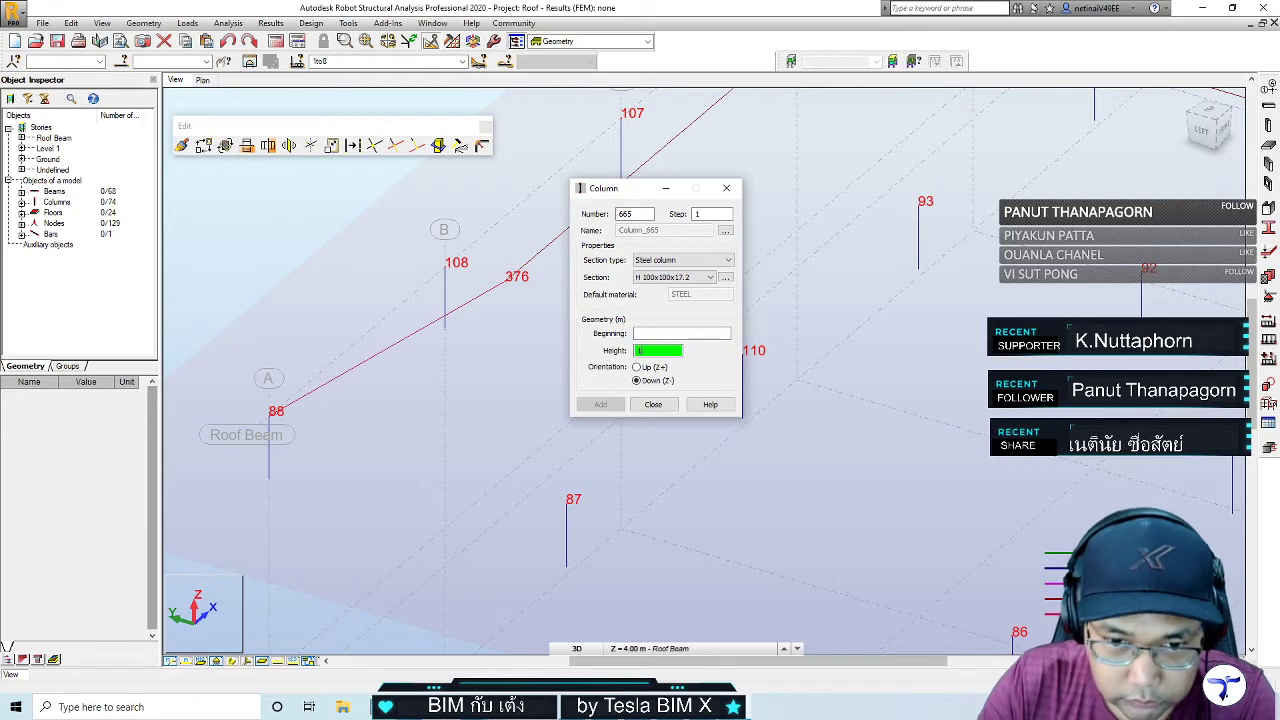
left_click(680, 333)
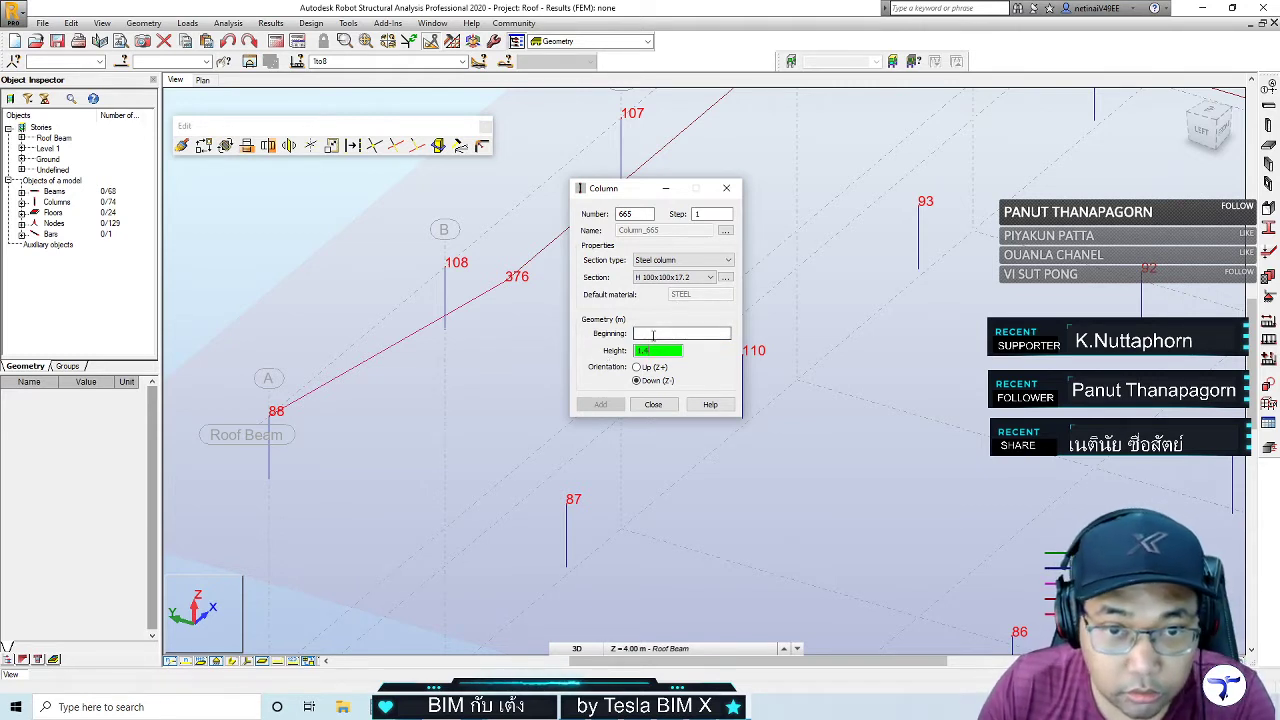
left_click(505, 285)
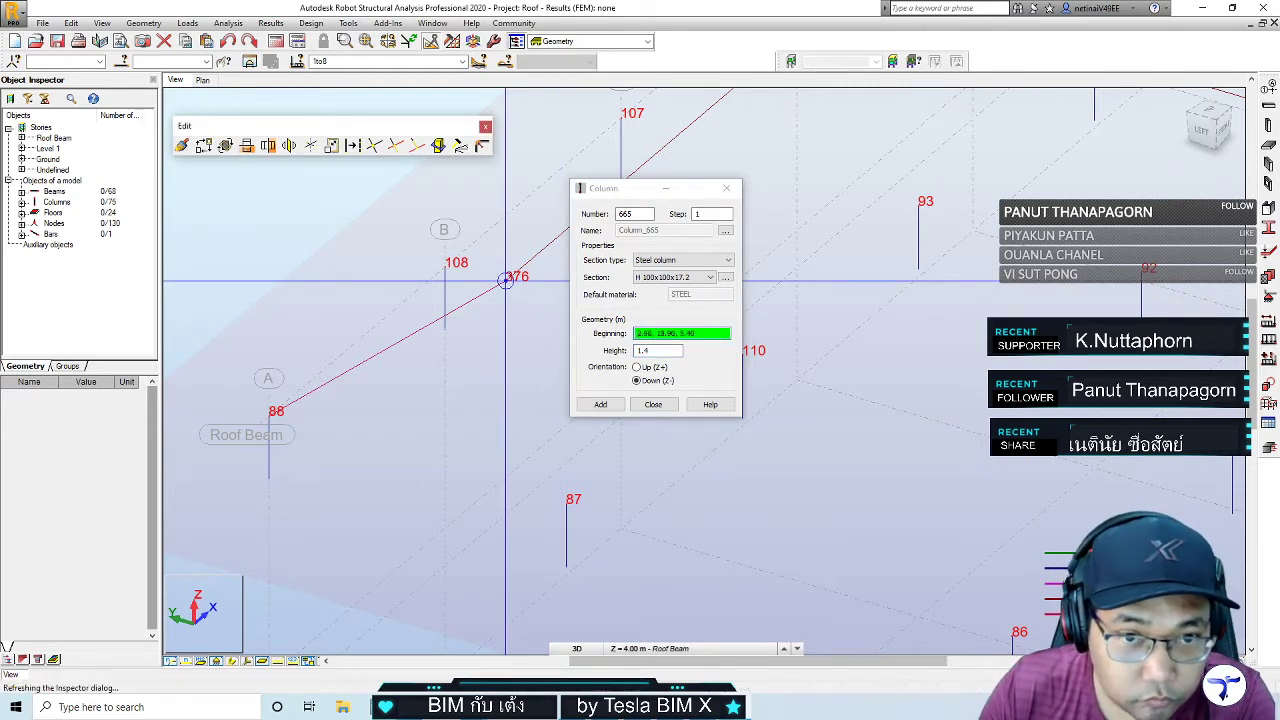
left_click(727, 189)
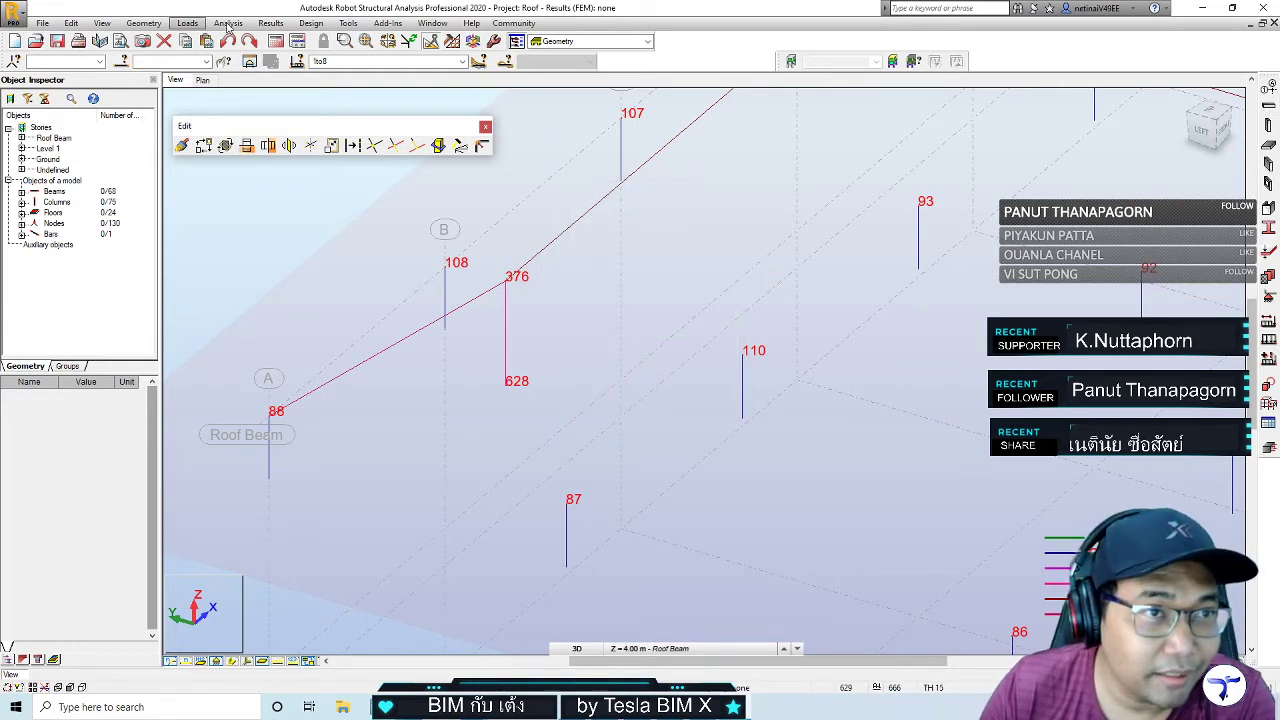
Set the bar definition to type Beam with the H 100x100x17.2 section
left_click(143, 23)
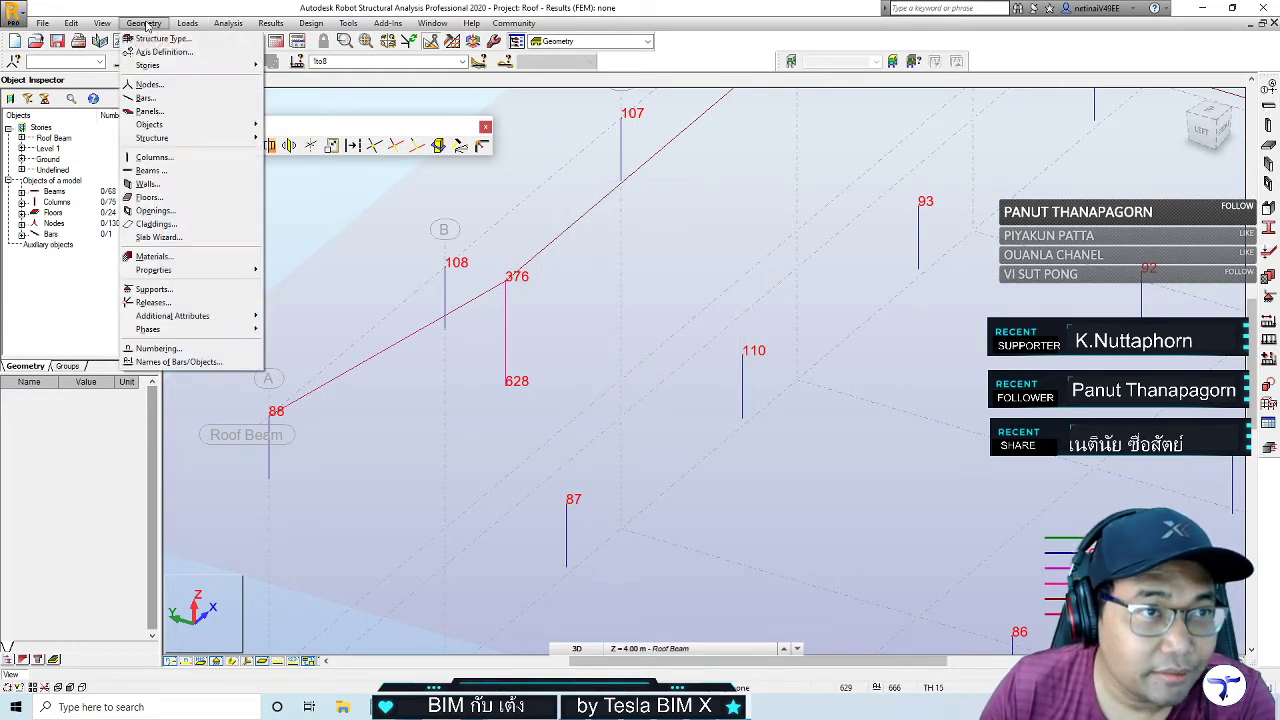
left_click(146, 98)
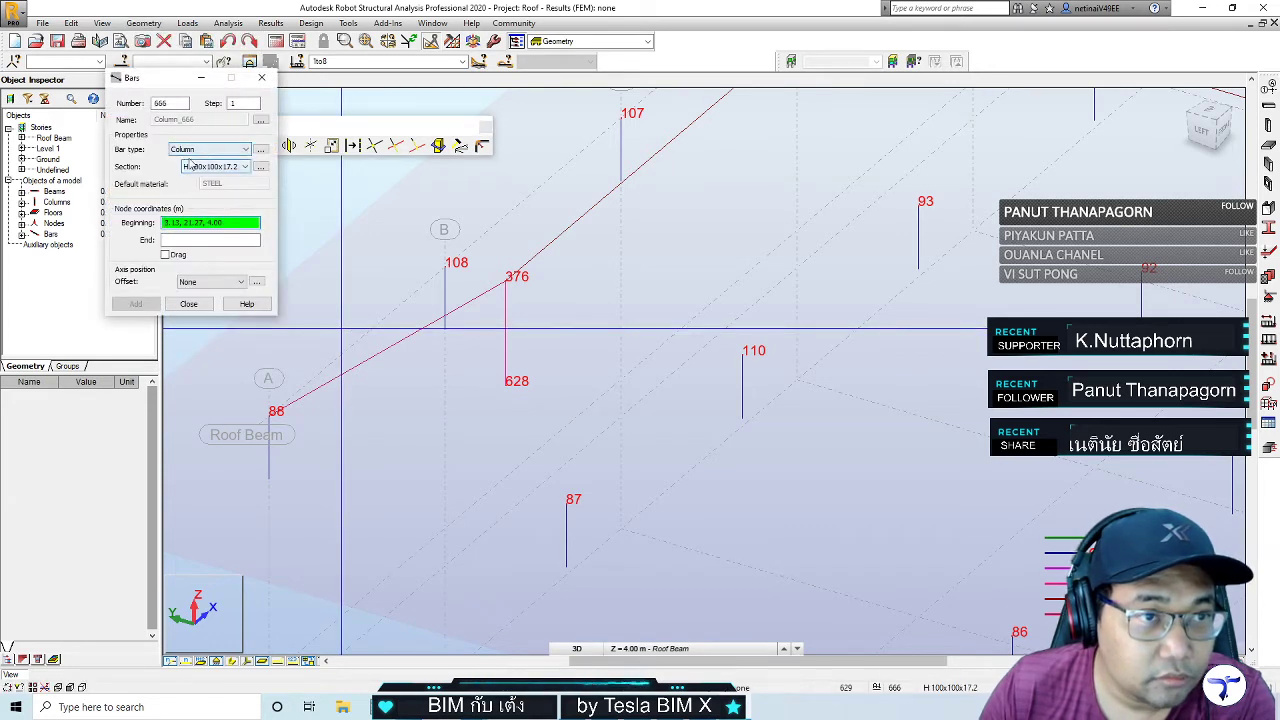
left_click(208, 149)
left_click(195, 206)
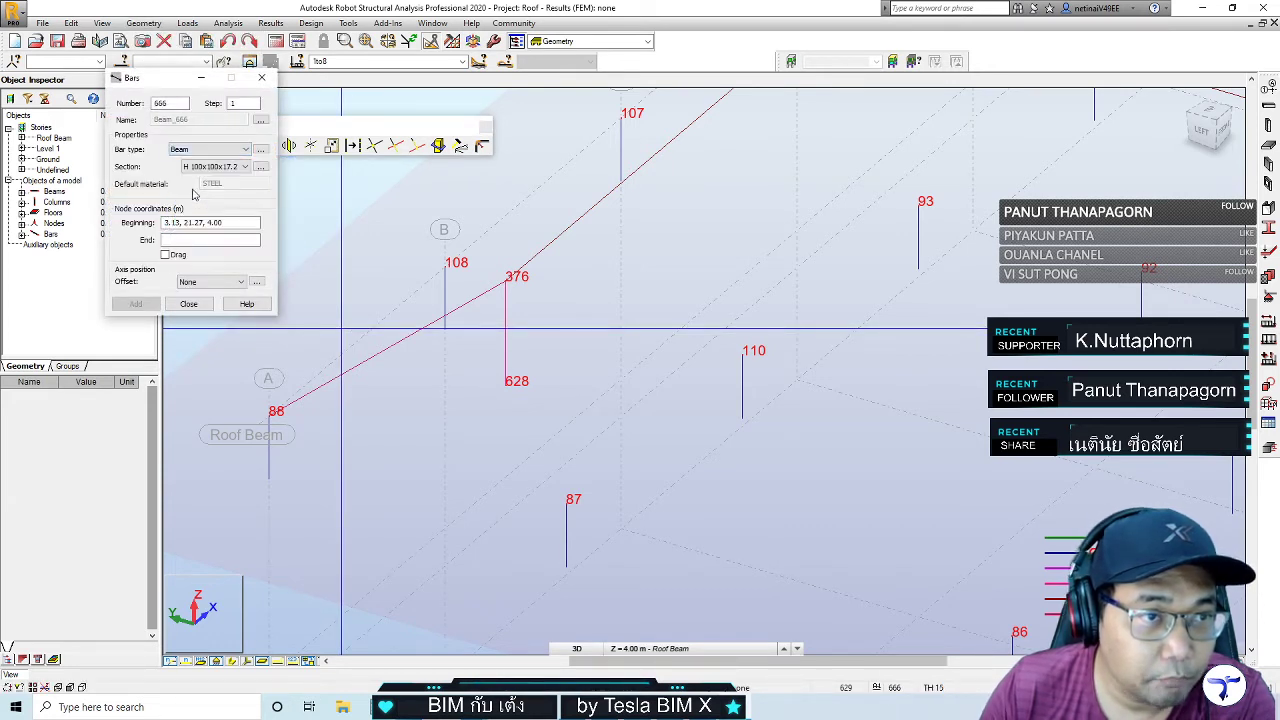
left_click(244, 166)
left_click(212, 176)
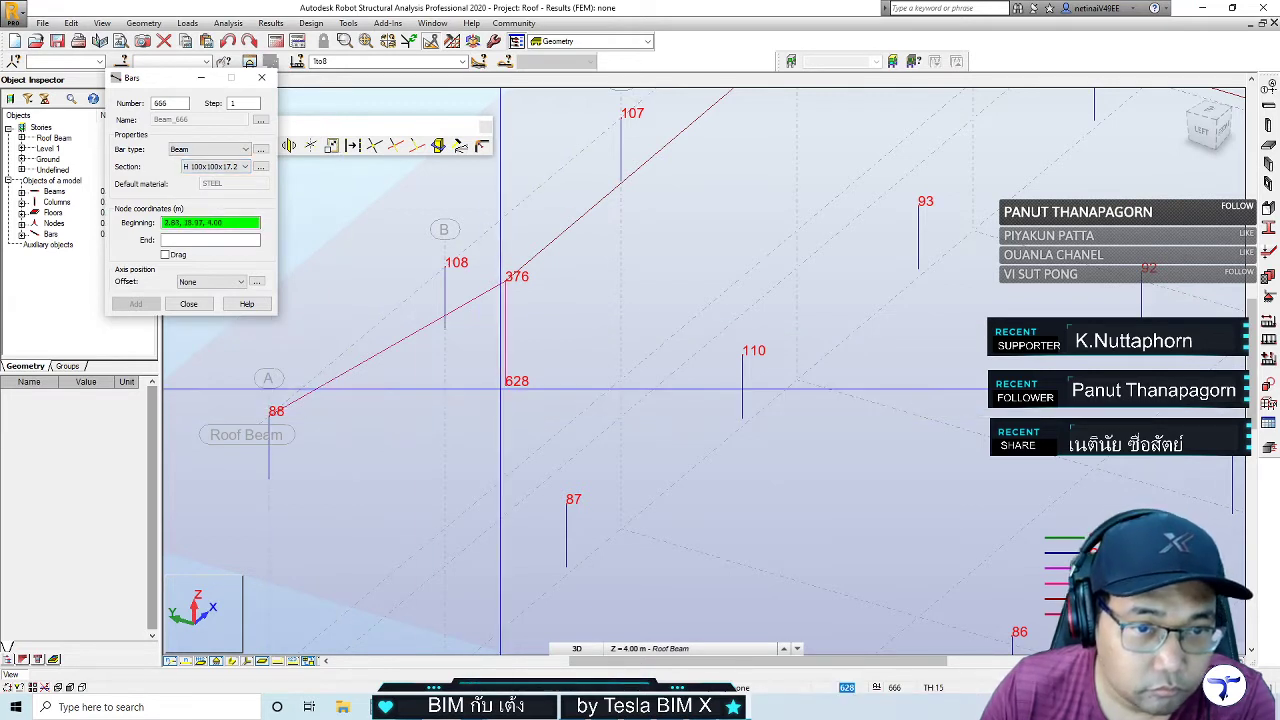
left_click(262, 77)
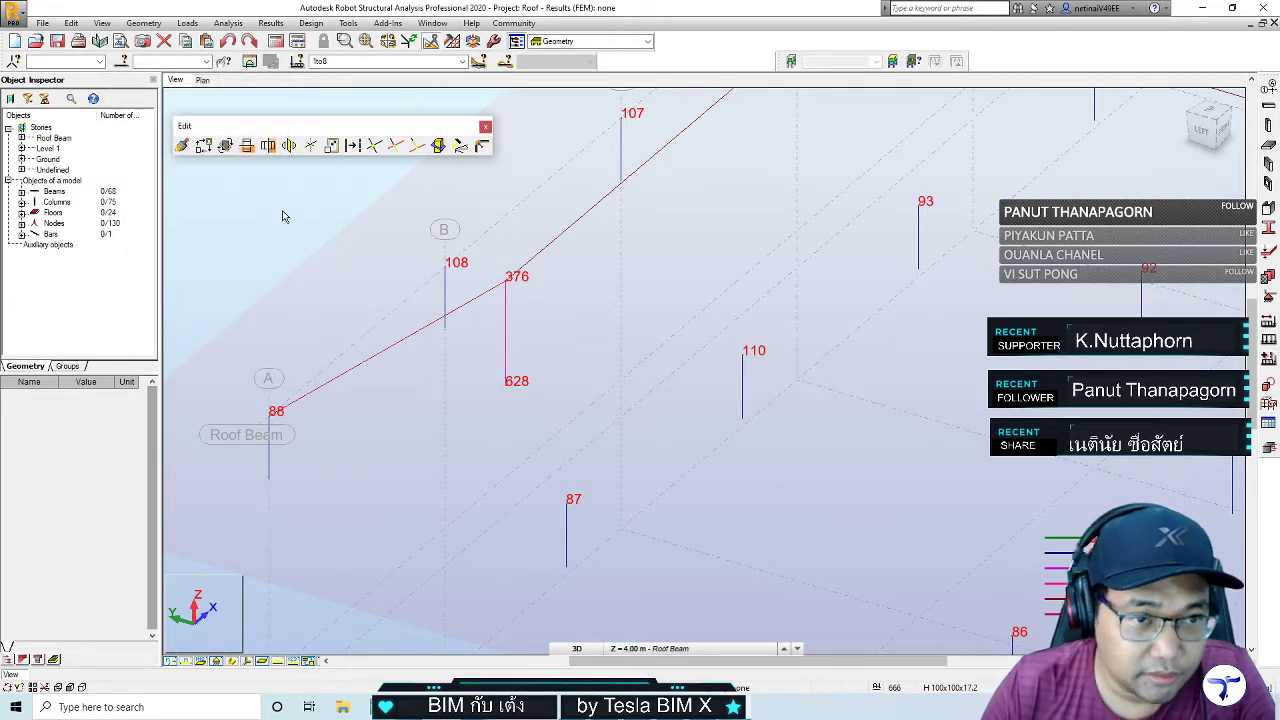
Turn off Structural axes under the Structure display attributes
right_click(205, 213)
left_click(237, 351)
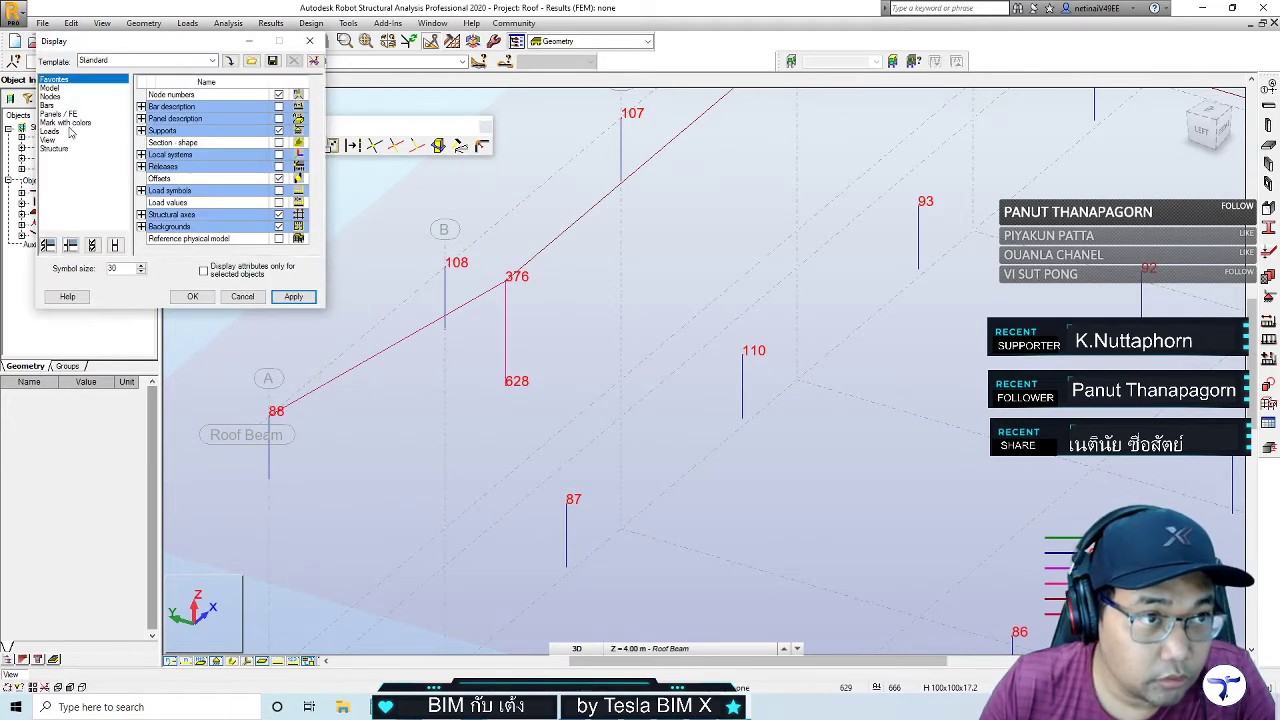
left_click(55, 148)
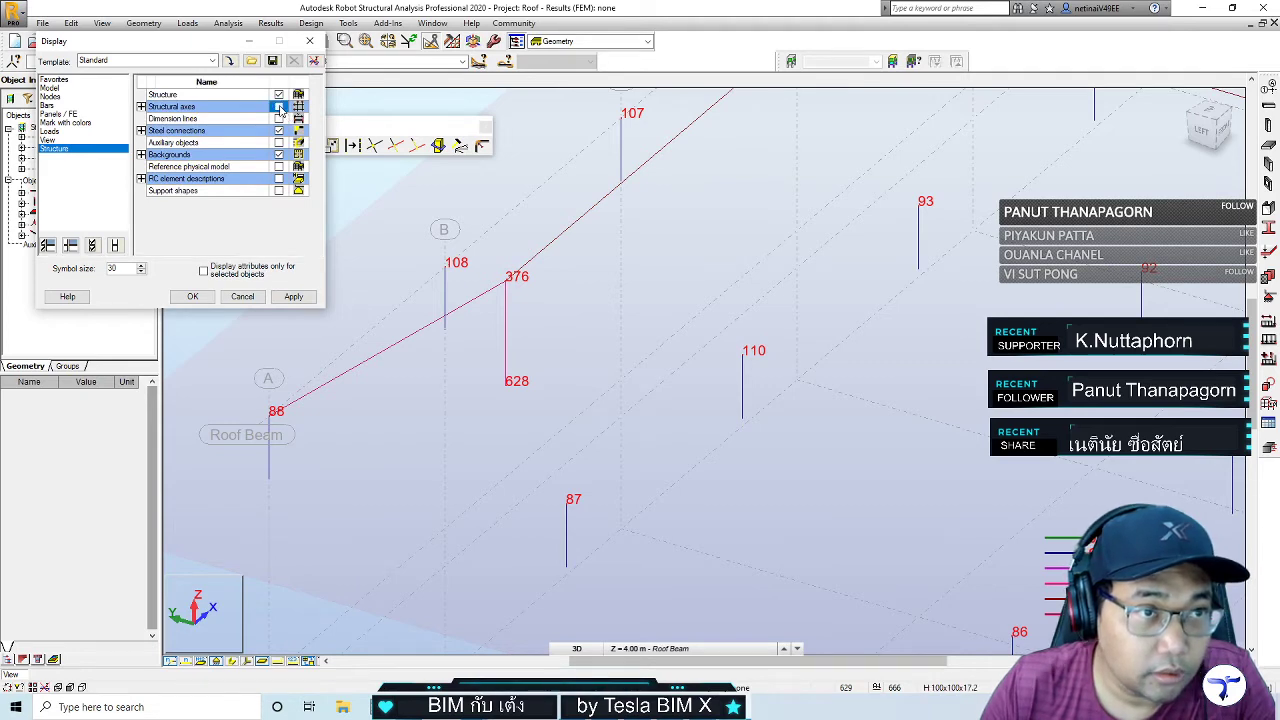
left_click(192, 297)
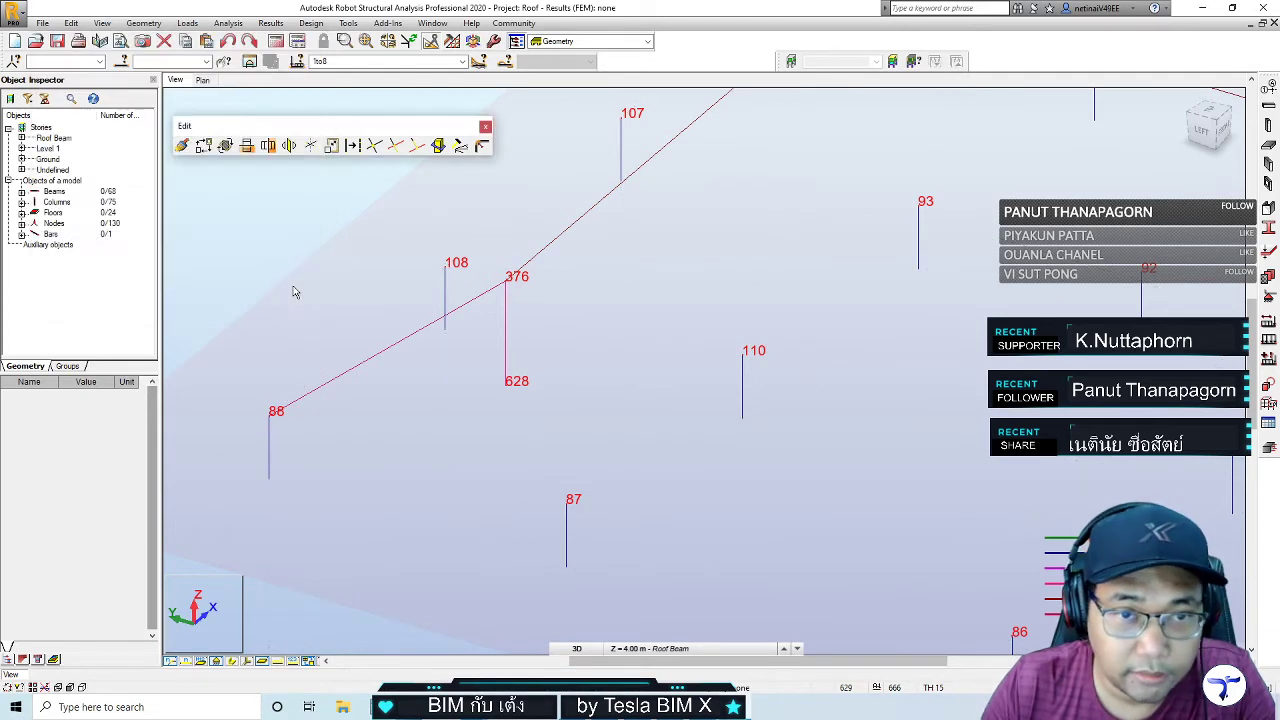
middle_click_drag(277, 286, 316, 308)
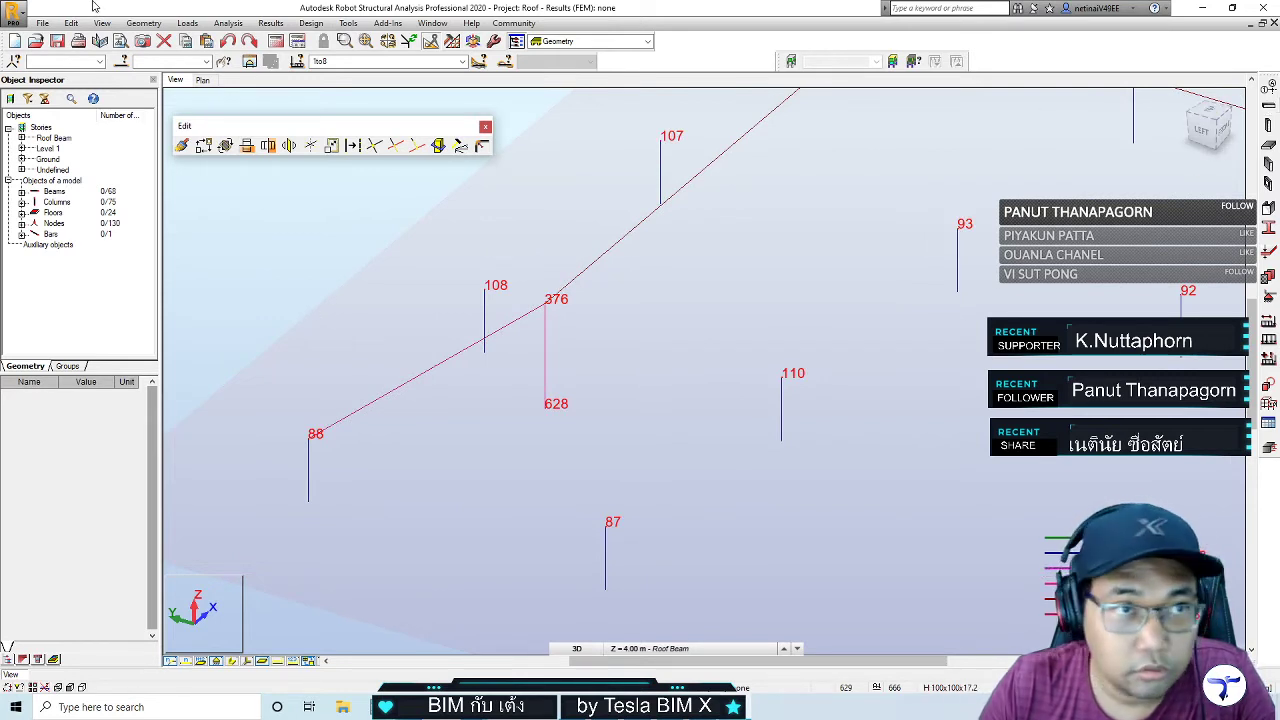
Draw H 100x100x17.2 beam 666 from node 88 to node 628
left_click(143, 22)
left_click(226, 208)
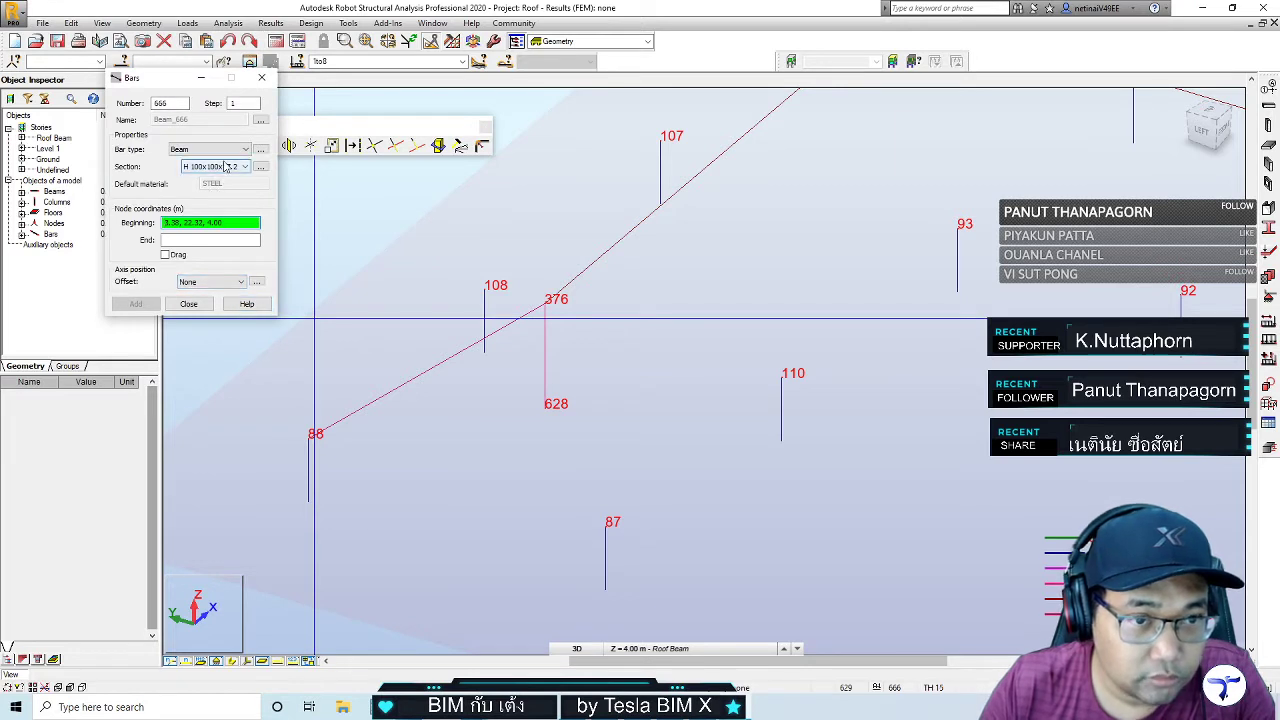
left_click(215, 150)
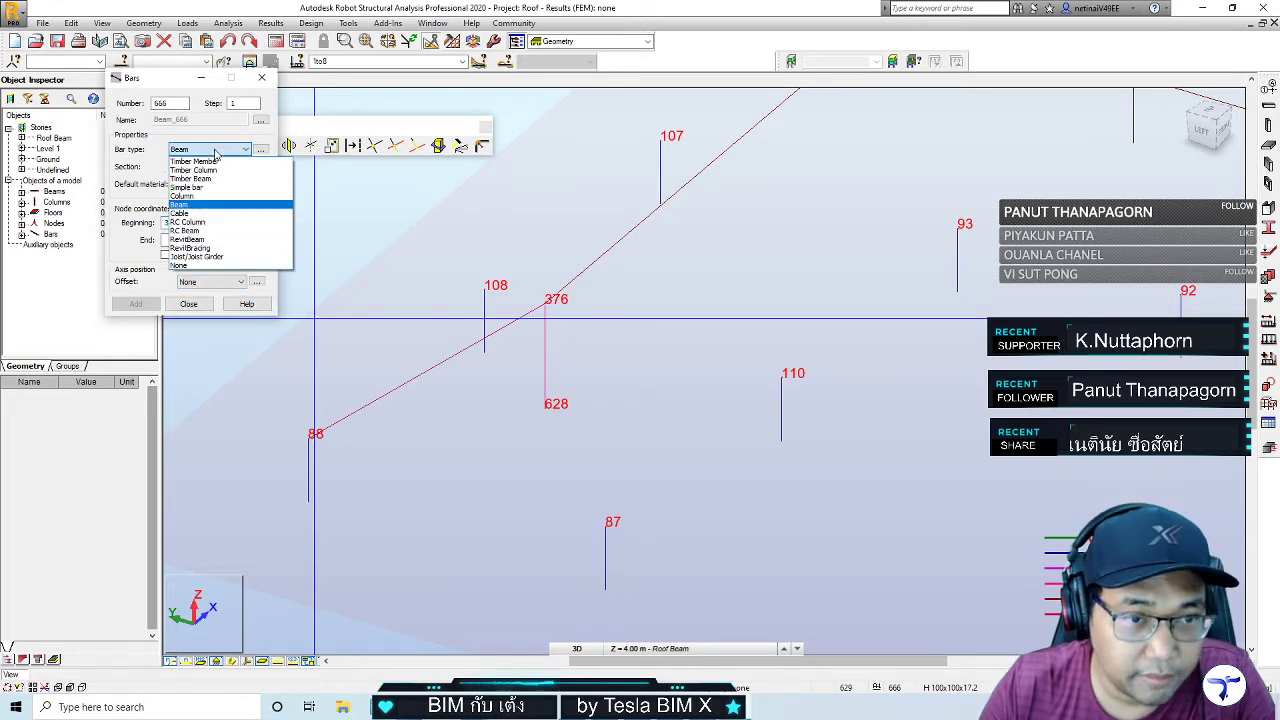
left_click(215, 150)
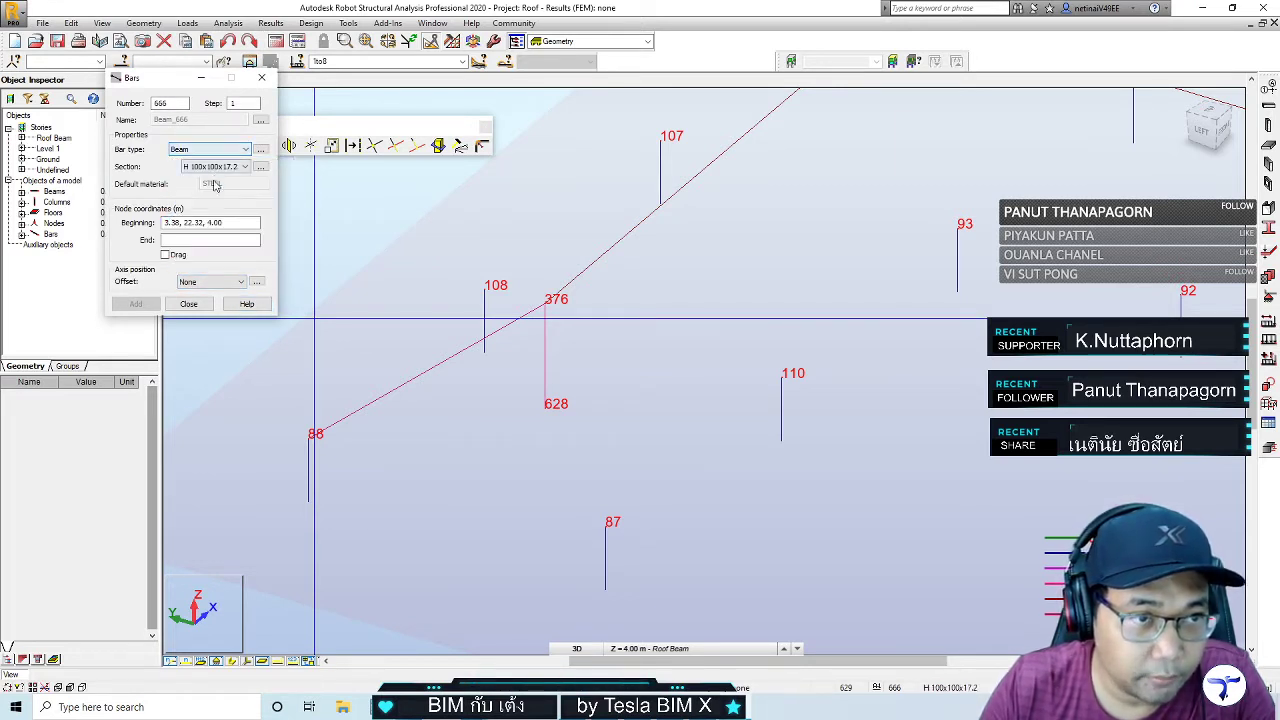
left_click(310, 434)
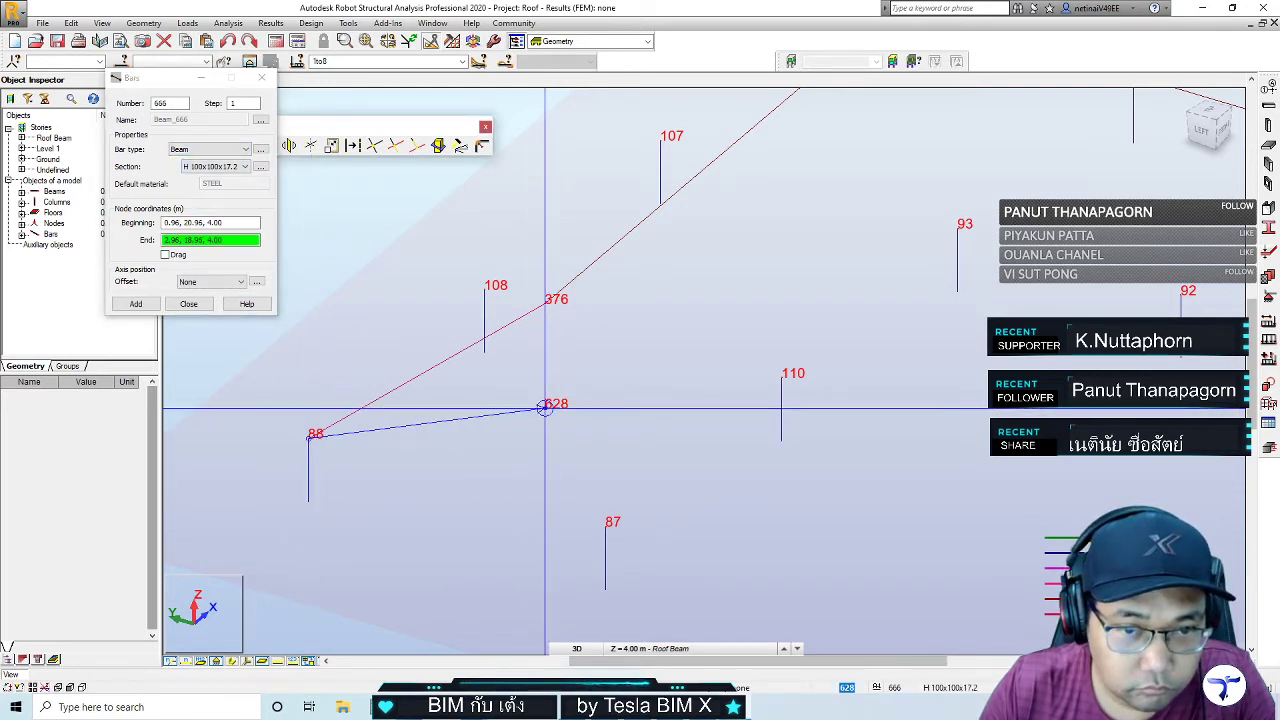
left_click(544, 407)
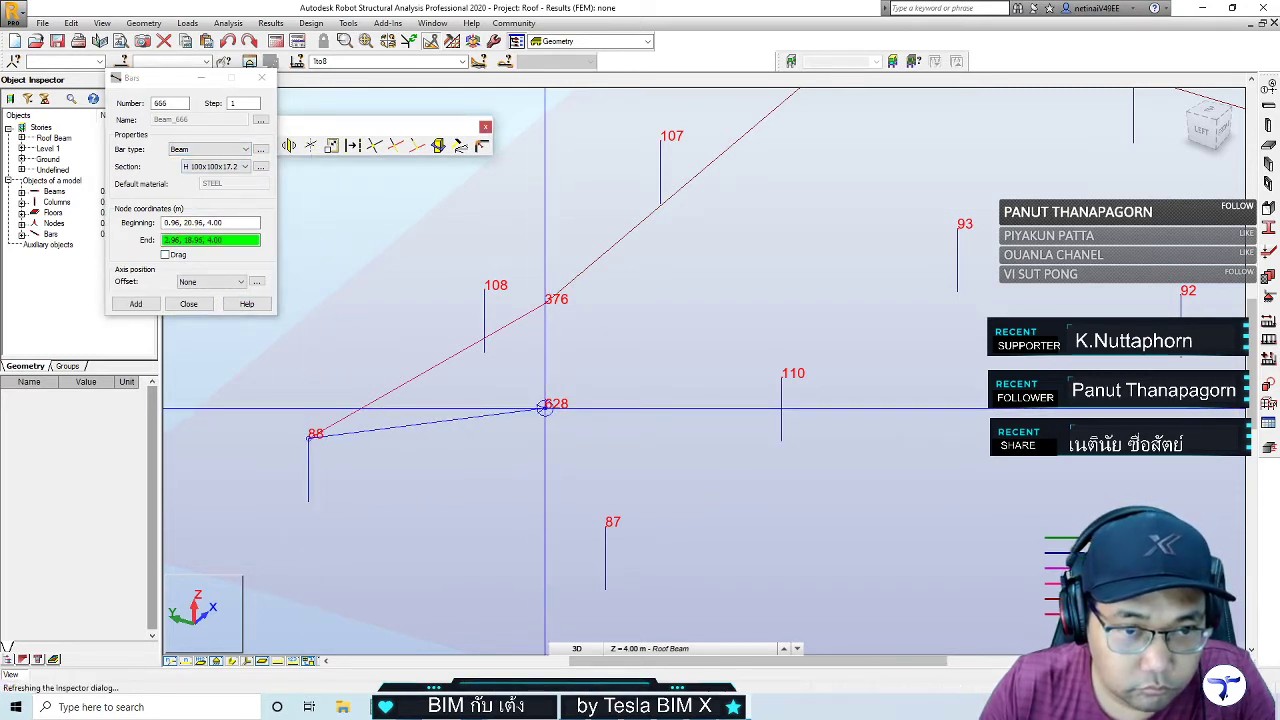
left_click(261, 78)
scroll(641, 458, "up", 2)
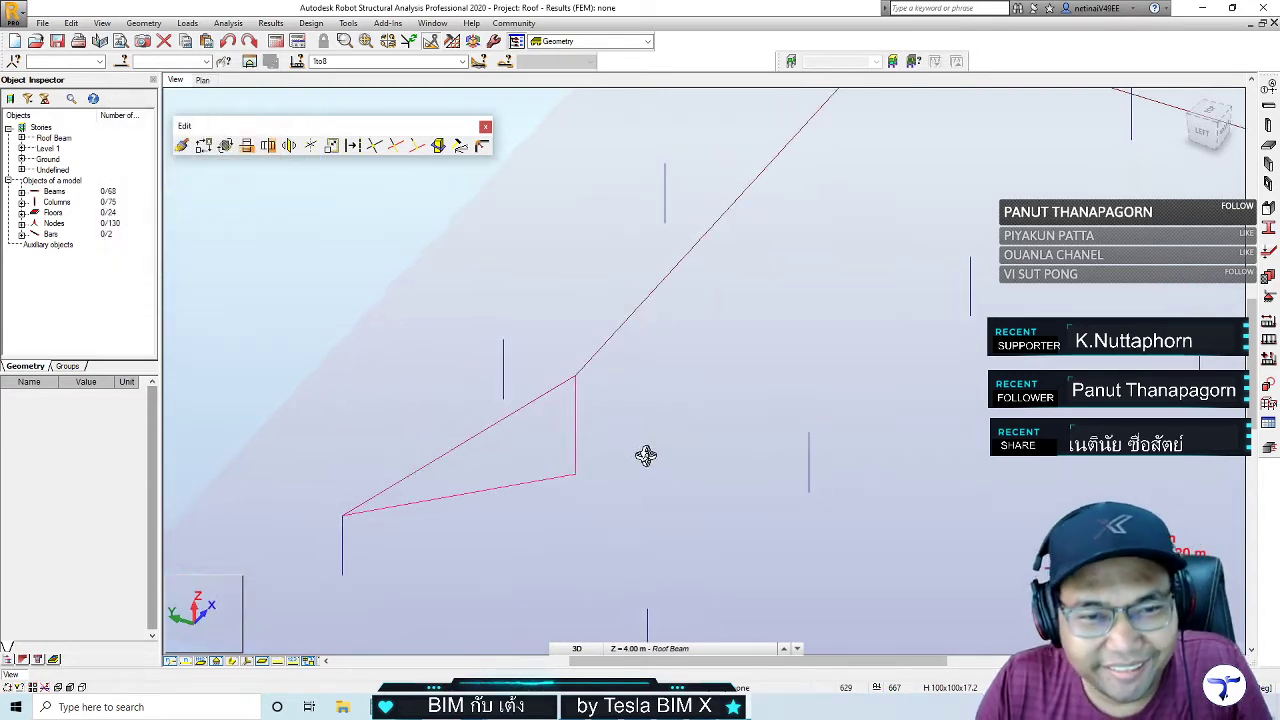
Zoom in on the 88–376–628 truss triangle and switch to Snipping Tool
middle_click_drag(677, 496, 694, 394)
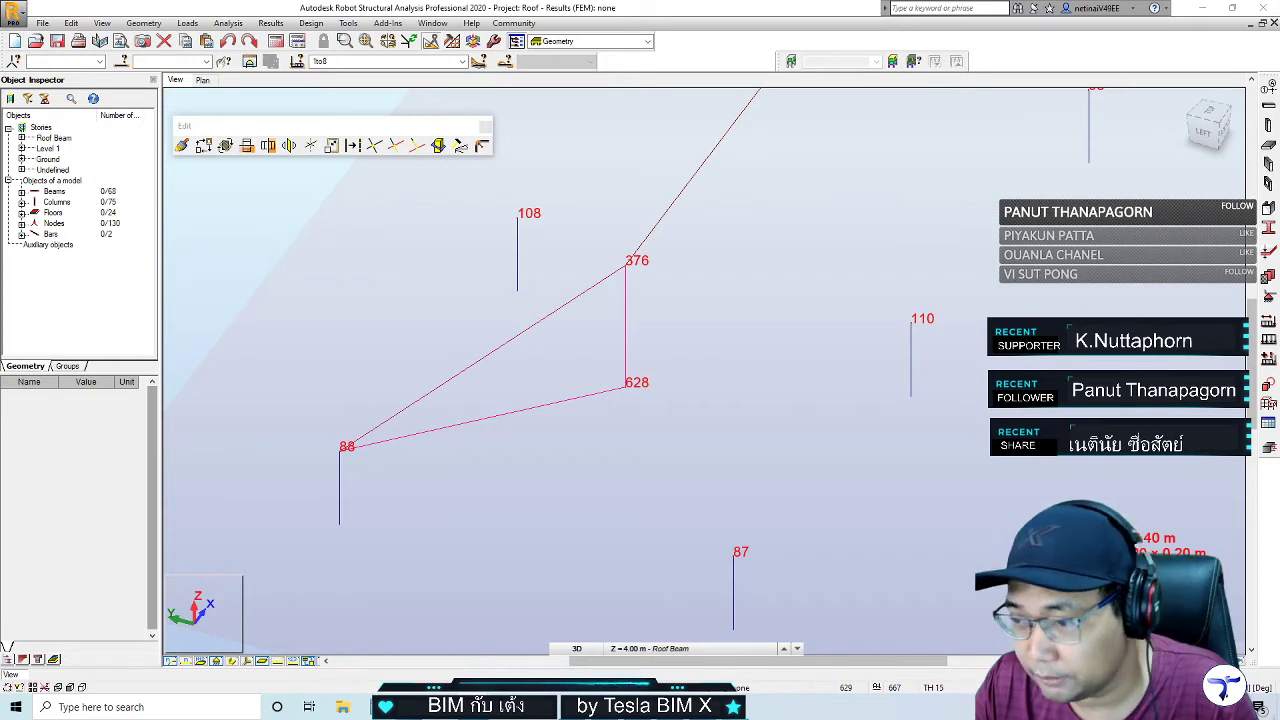
left_click(552, 544)
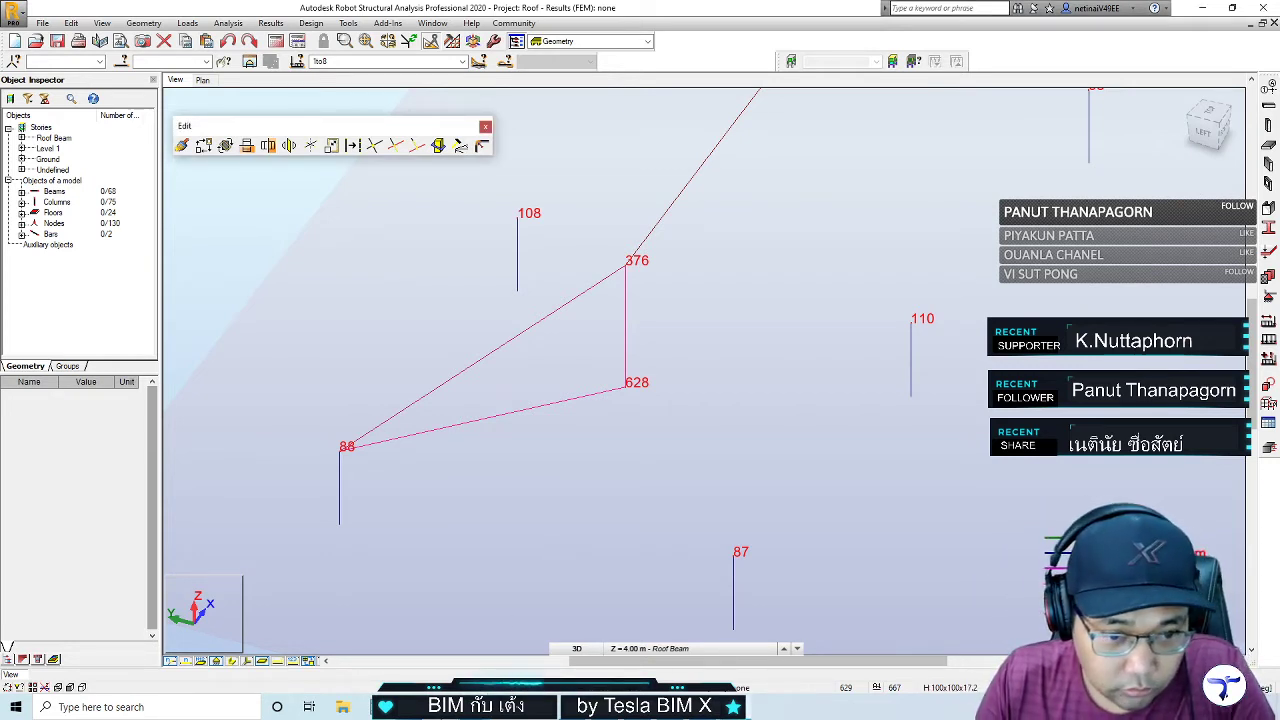
key("alt+Tab")
Capture a new snip of the area around nodes 88, 376 and 628
key("alt+m")
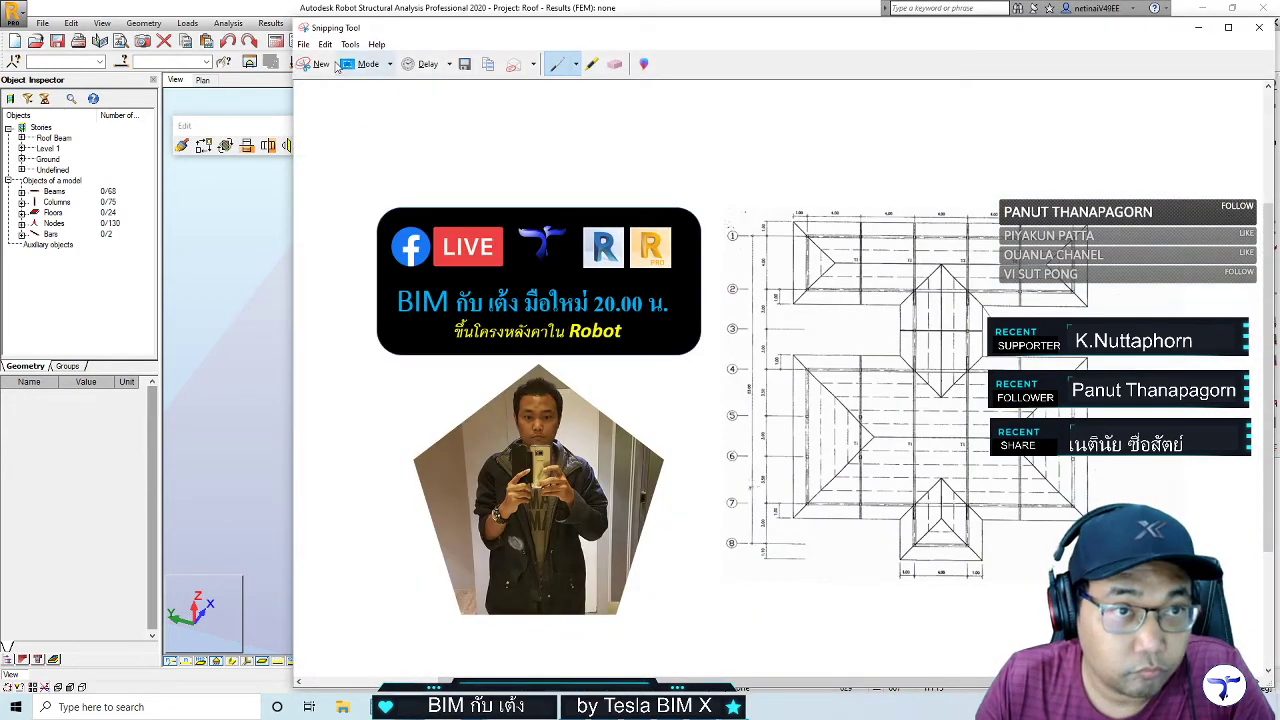
left_click(313, 63)
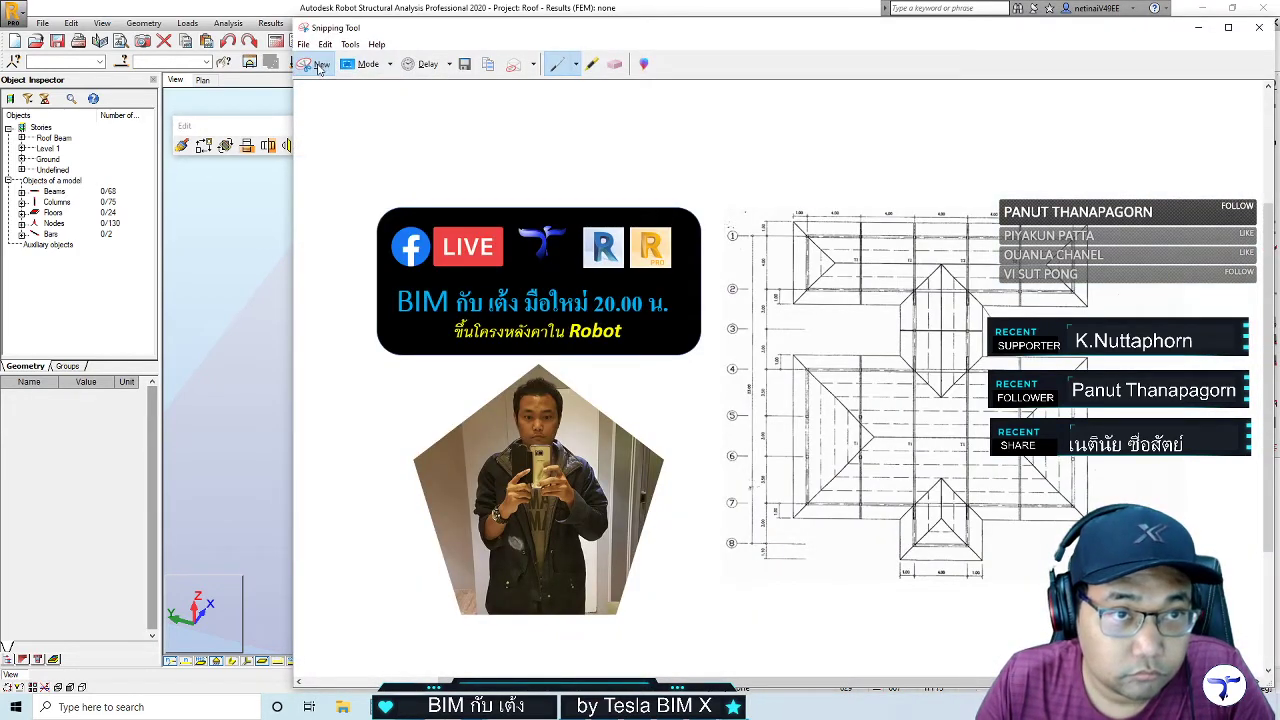
left_click(313, 63)
left_click_drag(266, 199, 774, 540)
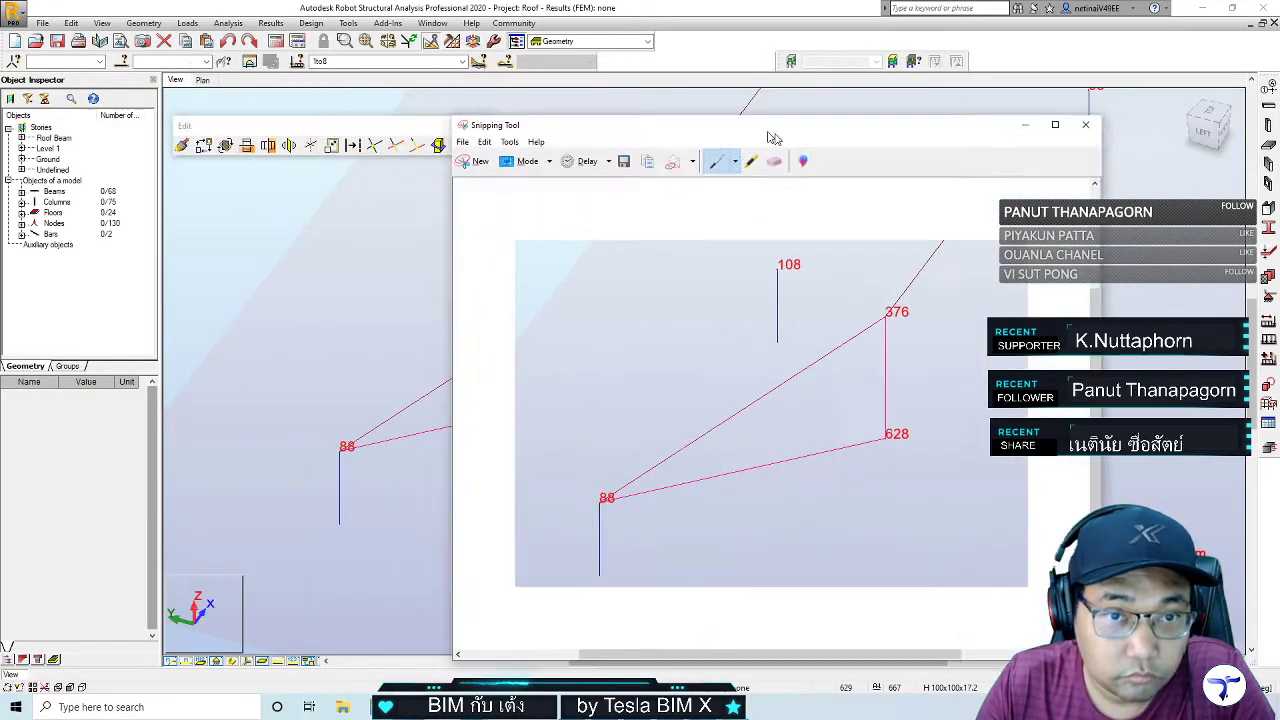
left_click_drag(501, 78, 1104, 153)
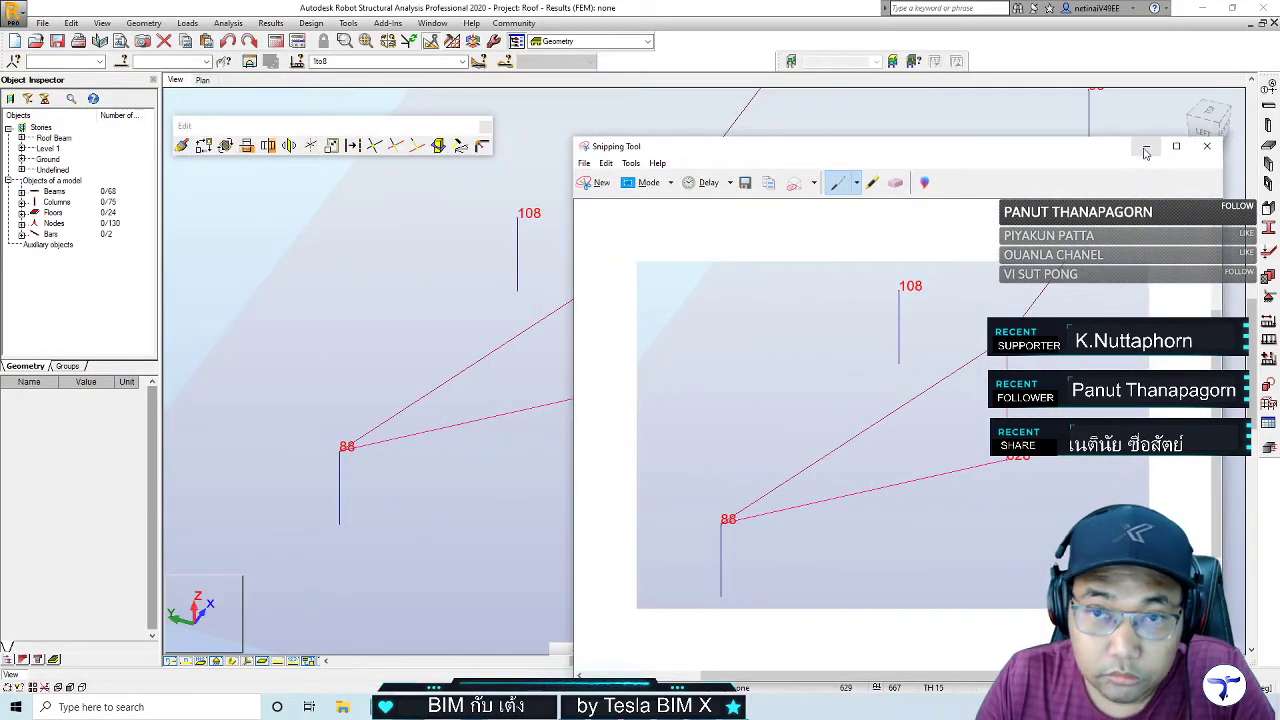
left_click(1146, 146)
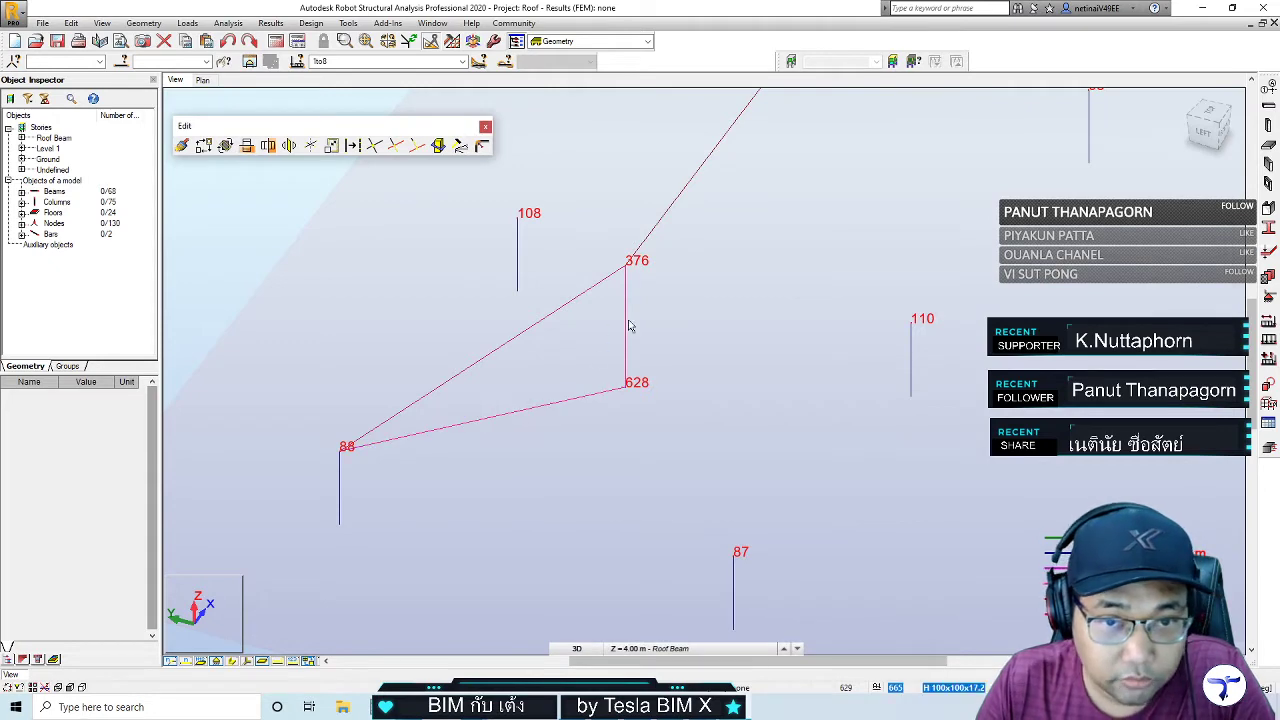
key("alt+Tab")
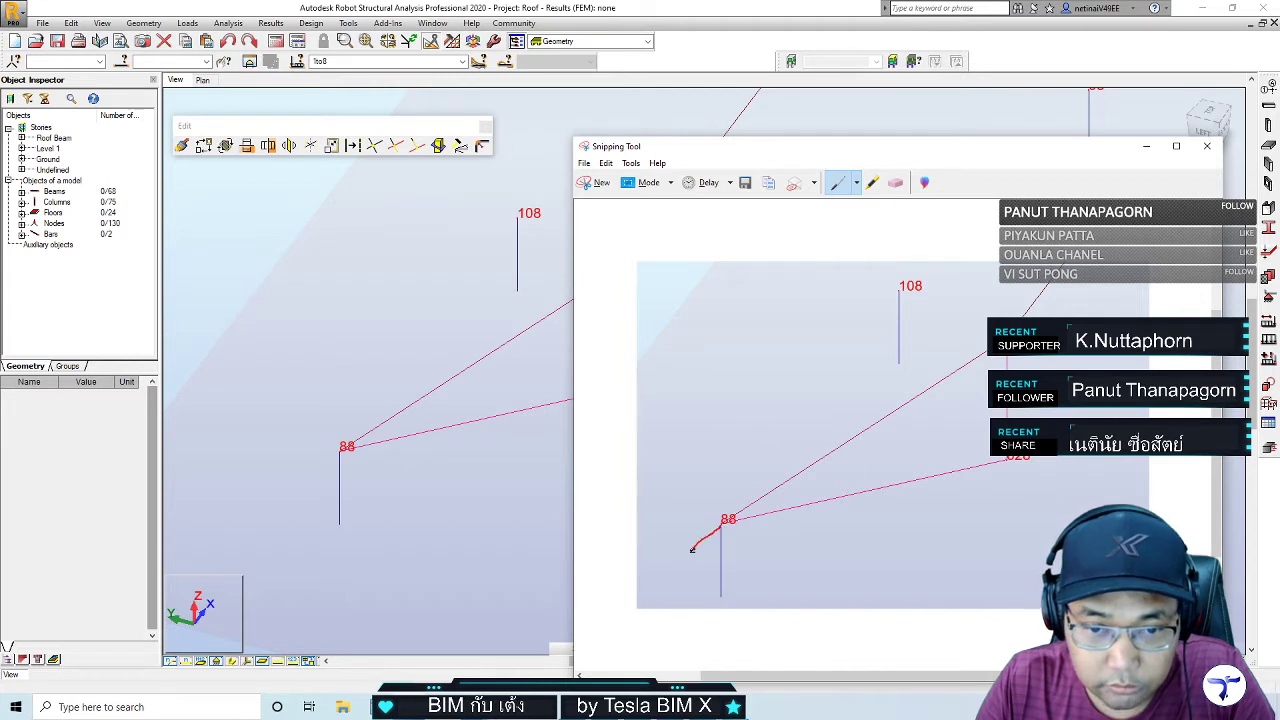
Sketch the triangle, the height h arrows and an 'L=' label in red pen
left_click_drag(643, 582, 718, 579)
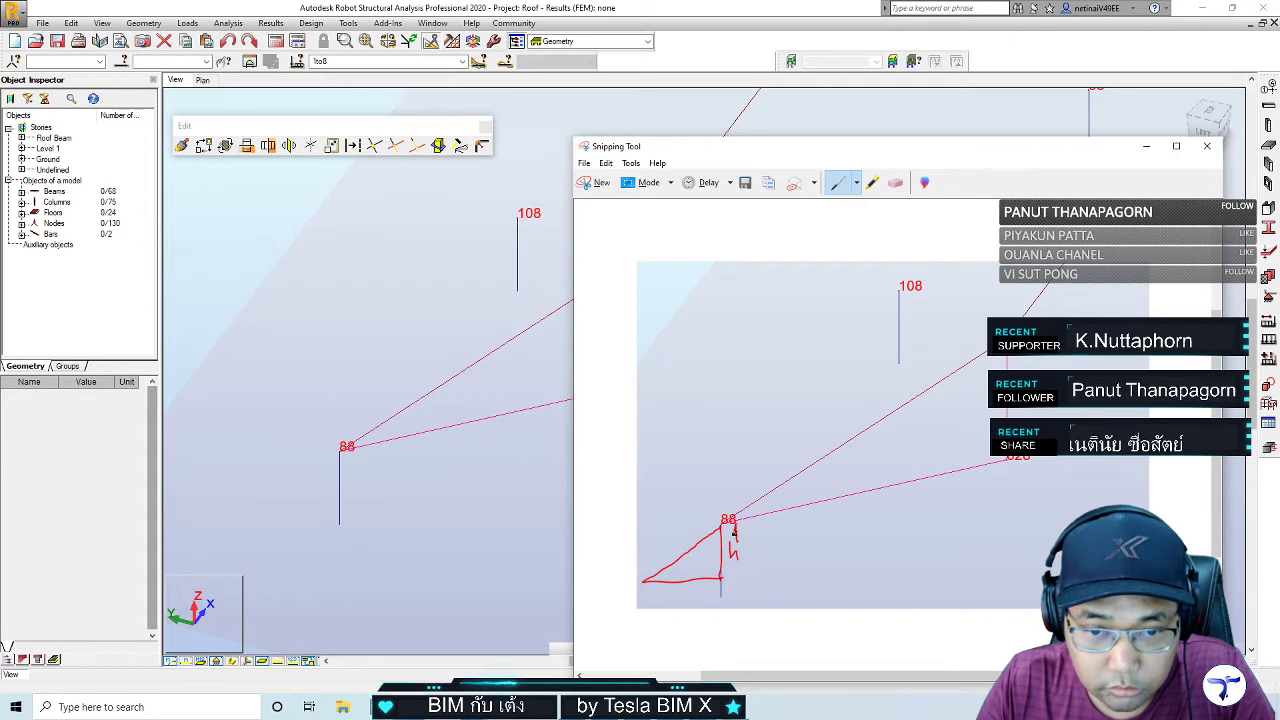
left_click_drag(731, 531, 741, 531)
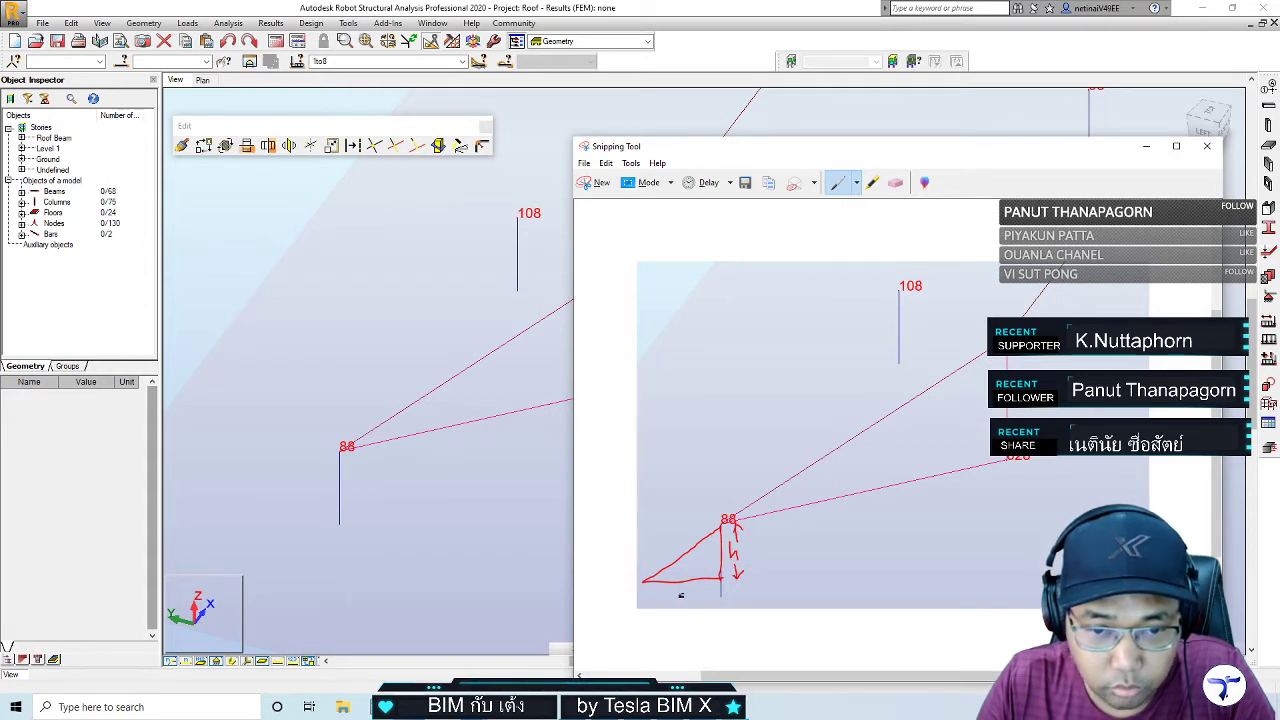
left_click_drag(679, 588, 697, 594)
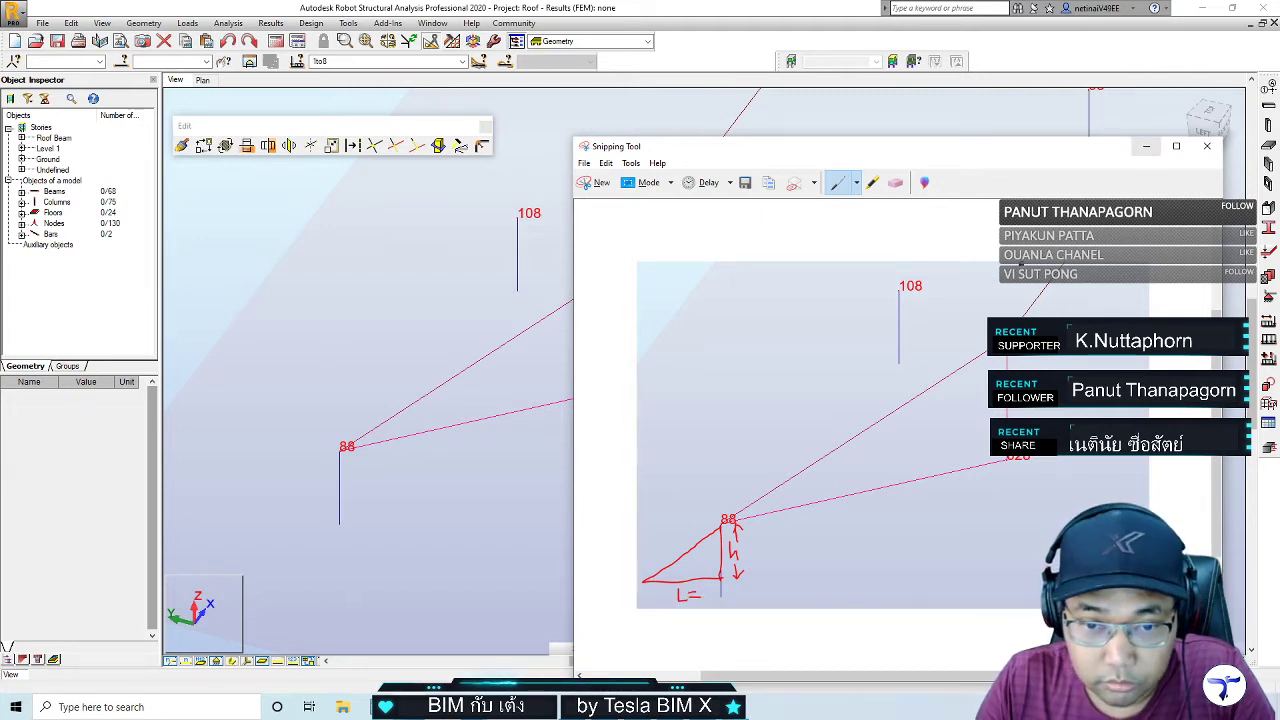
Measure the diagonal offset near grid A on the Revit roof plan (about 1.42)
left_click(671, 680)
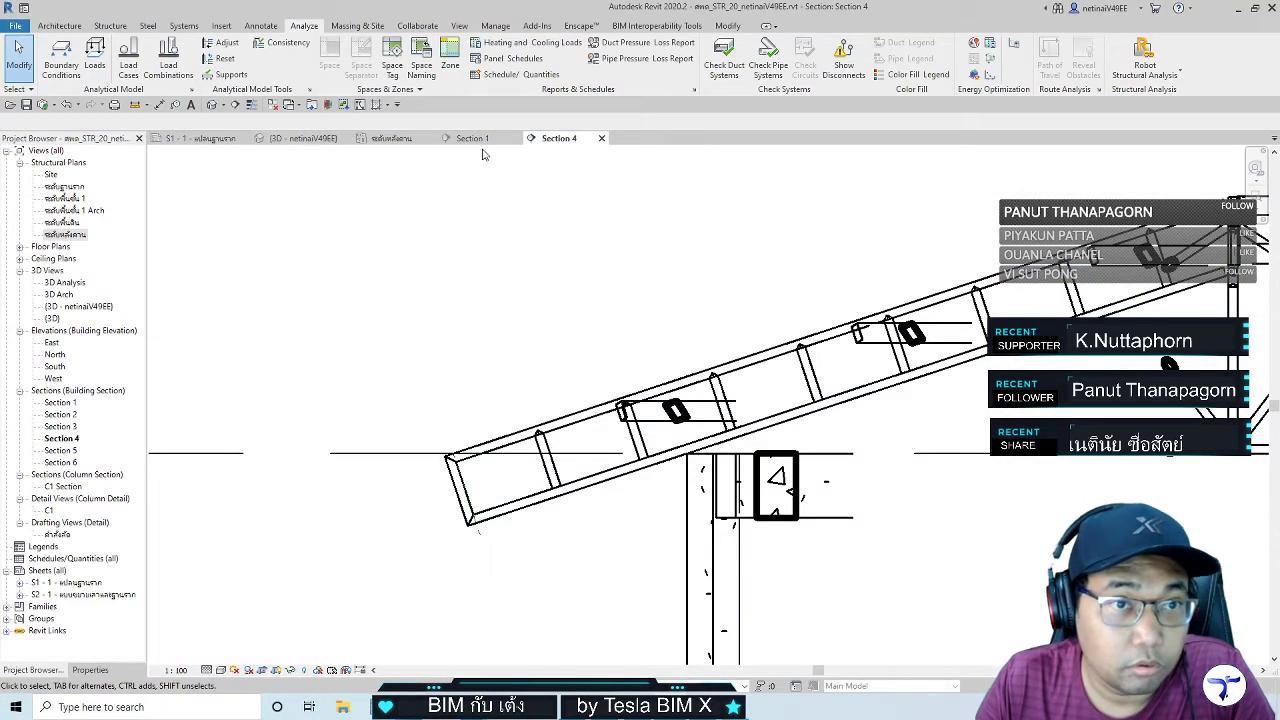
left_click(390, 138)
scroll(560, 270, "up", 2)
scroll(560, 270, "up", 2)
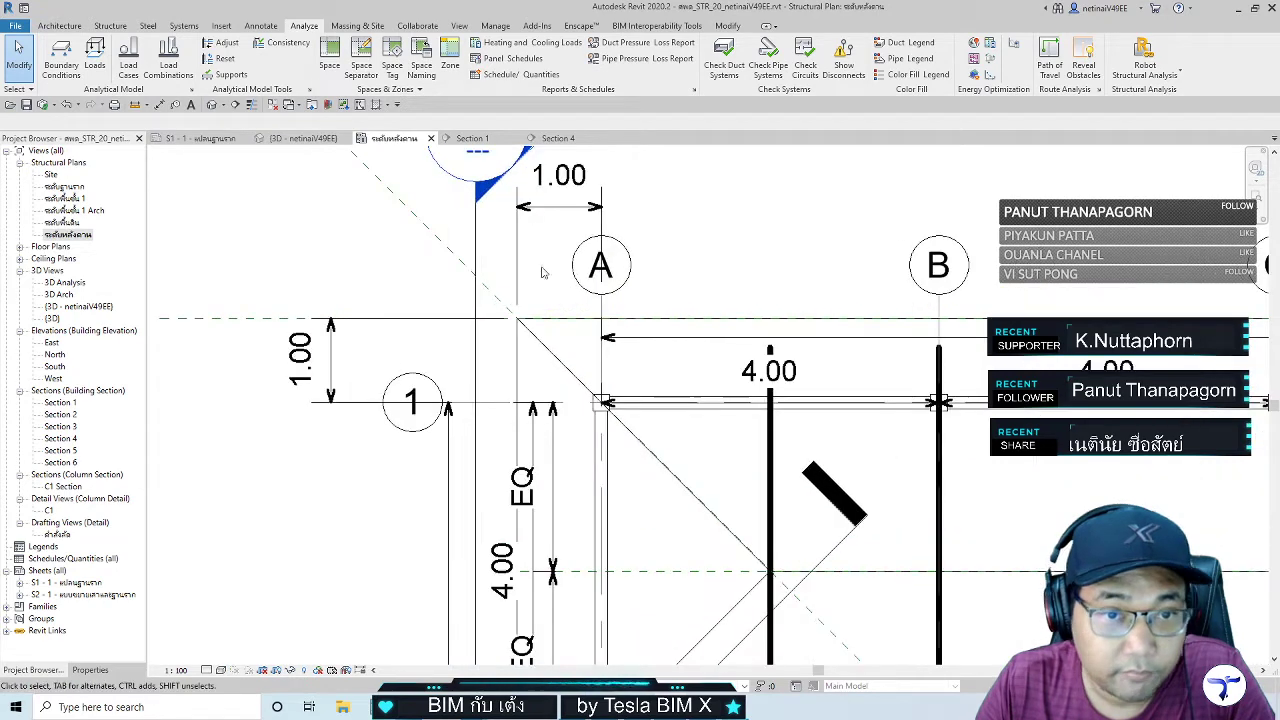
left_click(146, 104)
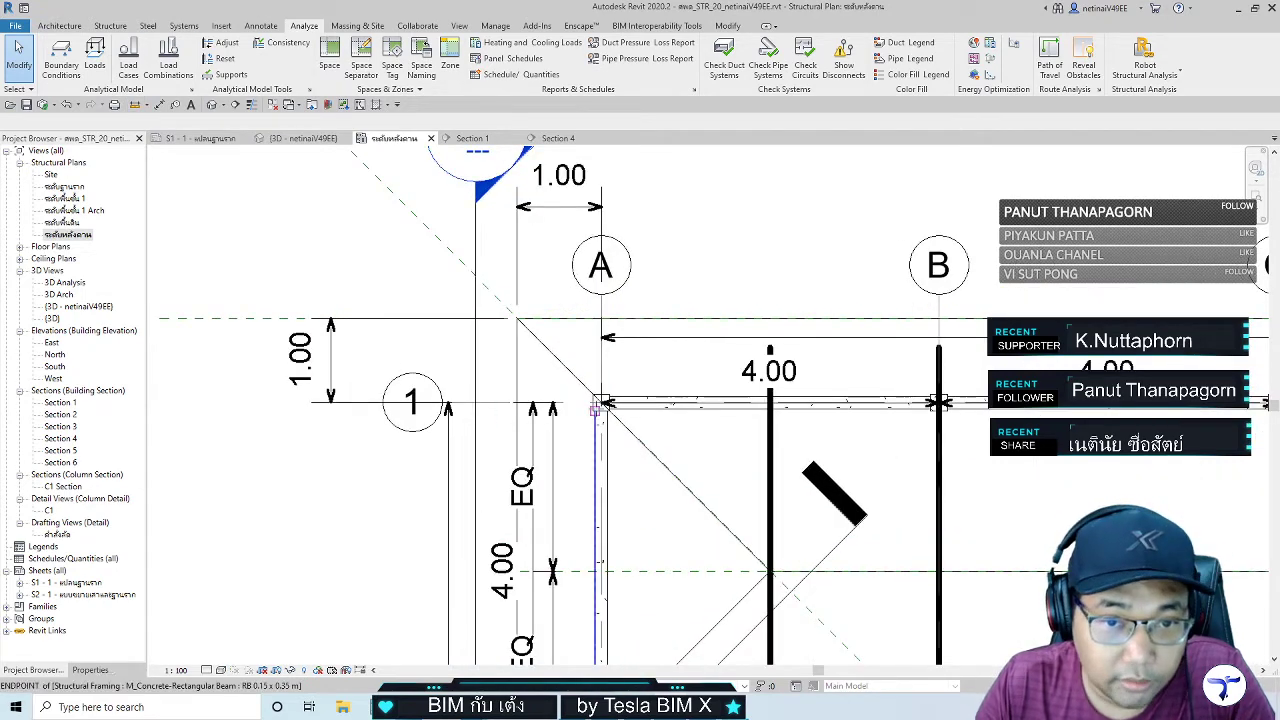
left_click(603, 402)
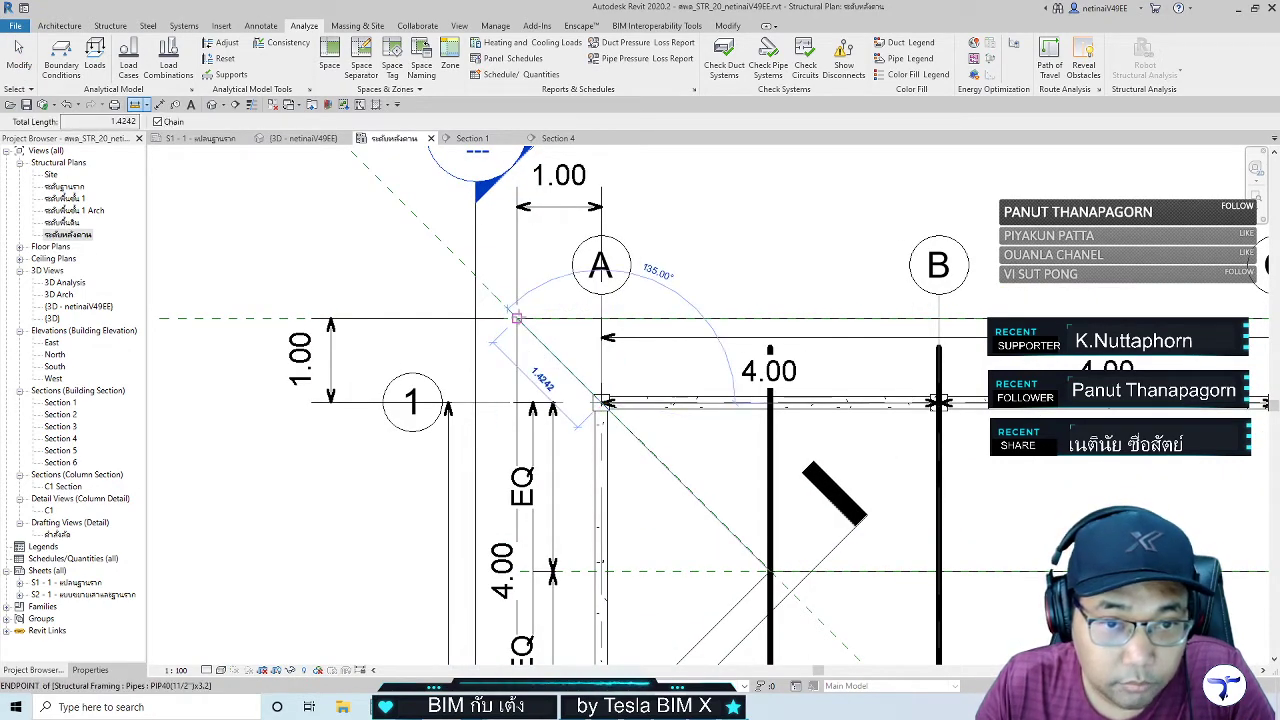
key("Escape")
key("Escape")
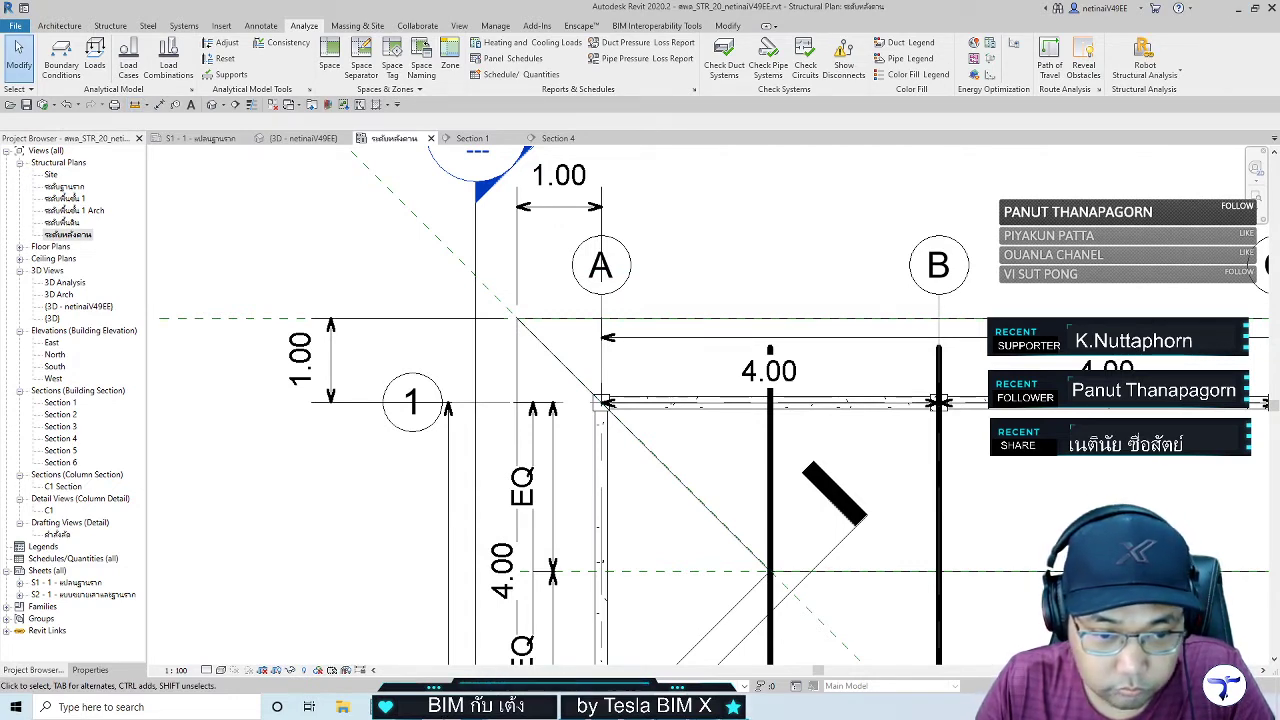
Write 1.4 after 'L=' on the Snipping Tool sketch
key("alt+Tab")
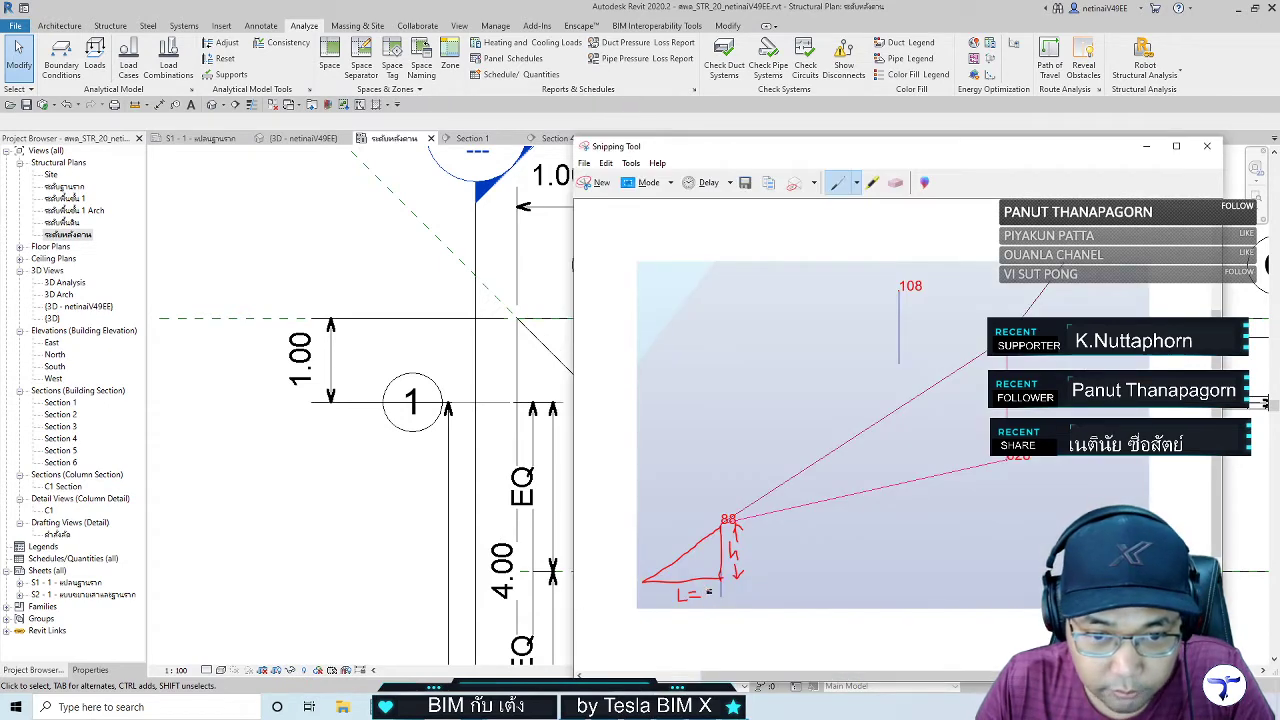
left_click(713, 600)
left_click_drag(708, 589, 719, 601)
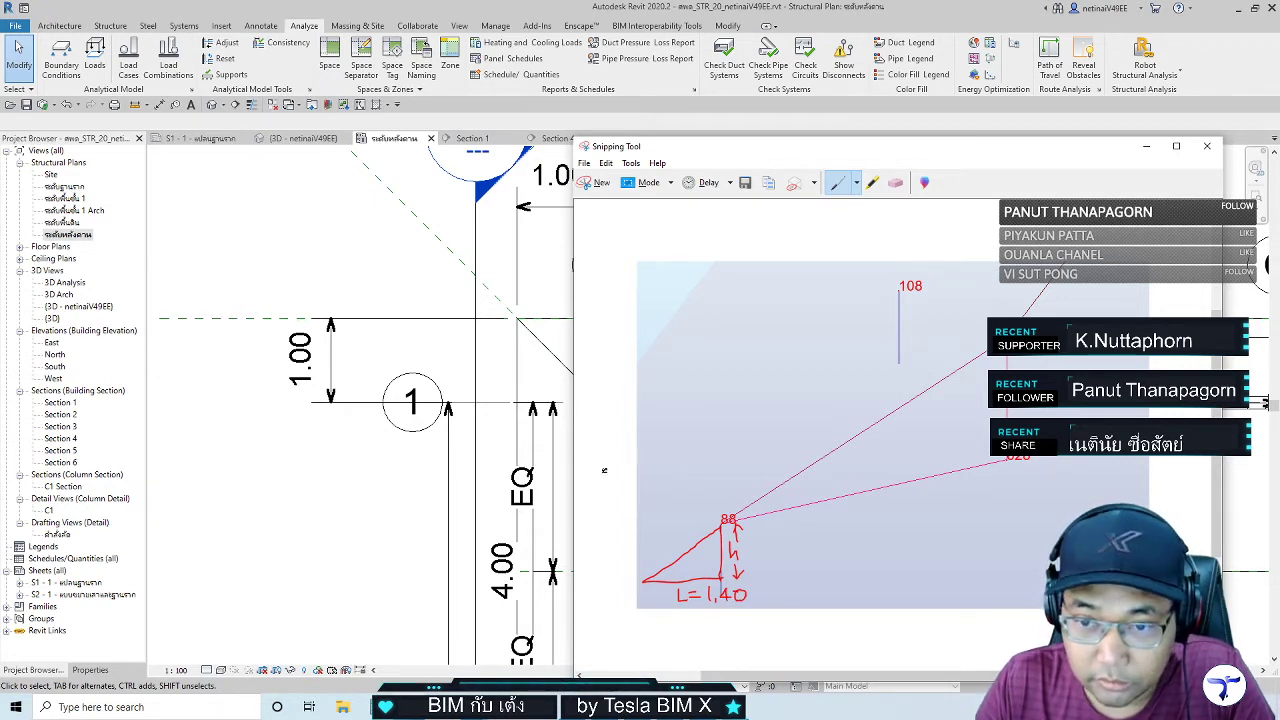
Read bar 88–628's 2.83 m length in Robot, then bring the sketch back up-left
left_click(1146, 146)
key("alt+Tab")
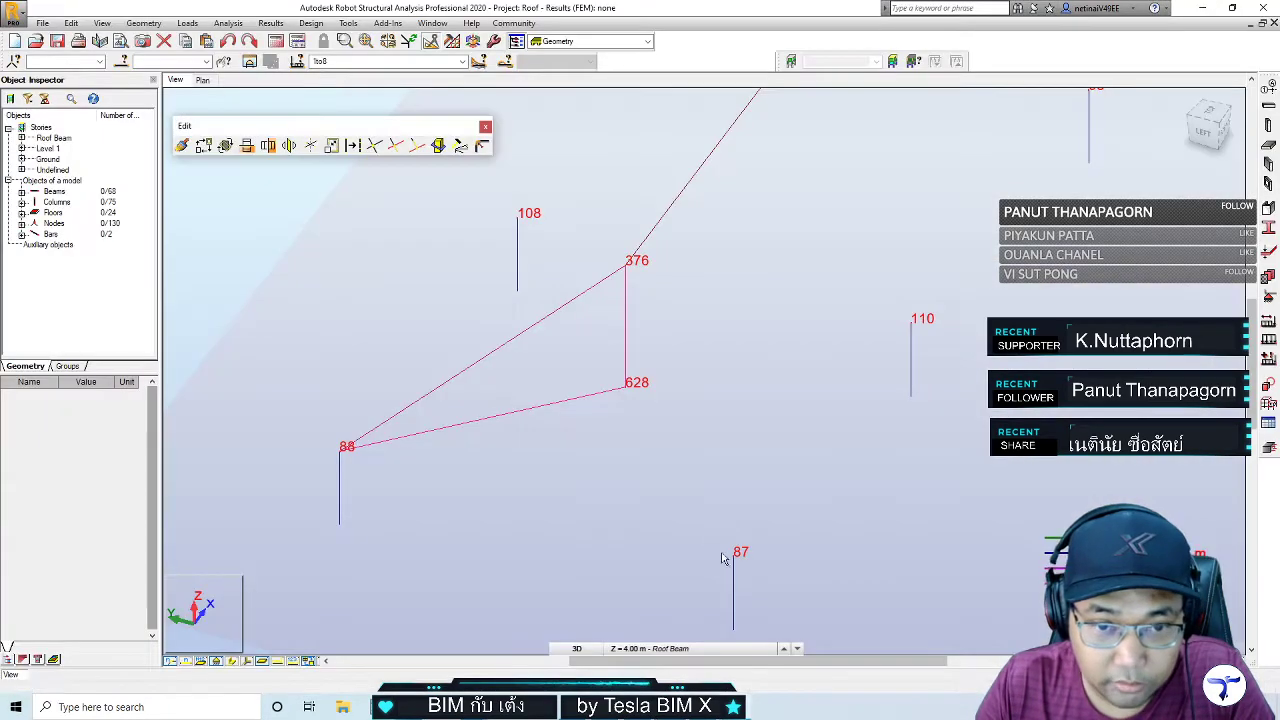
left_click(510, 418)
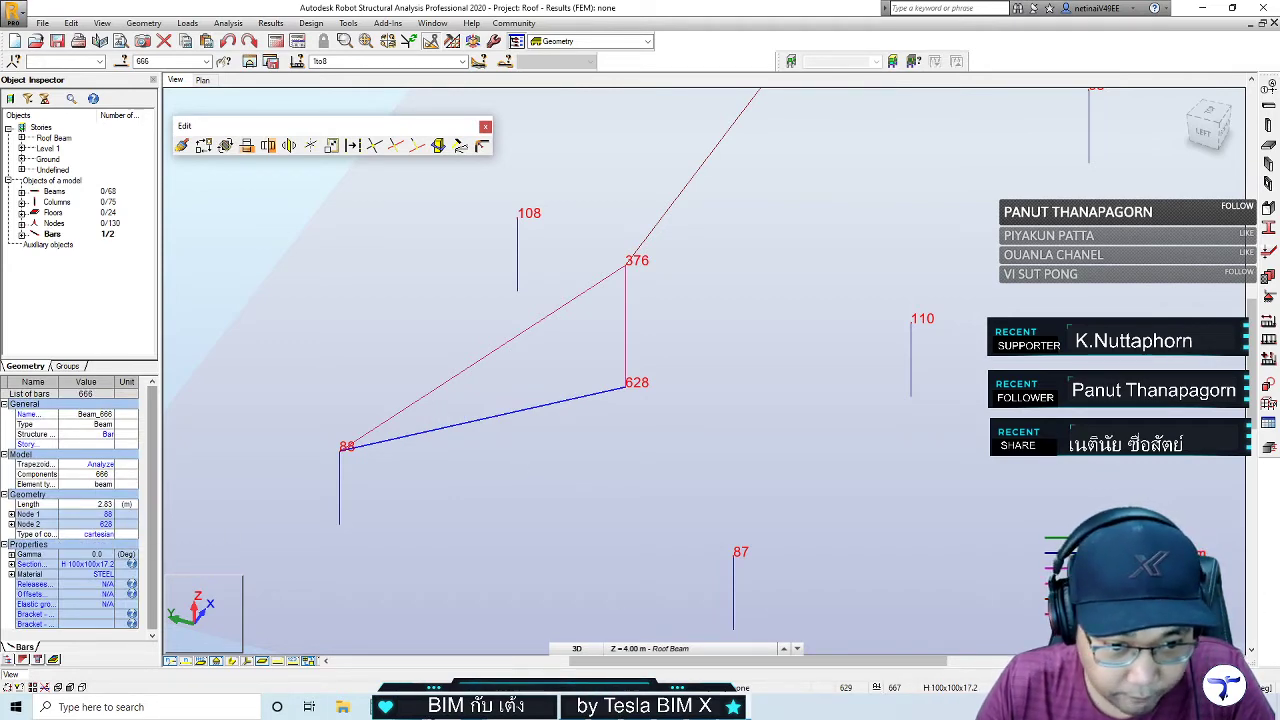
key("alt+Tab")
left_click_drag(855, 155, 558, 80)
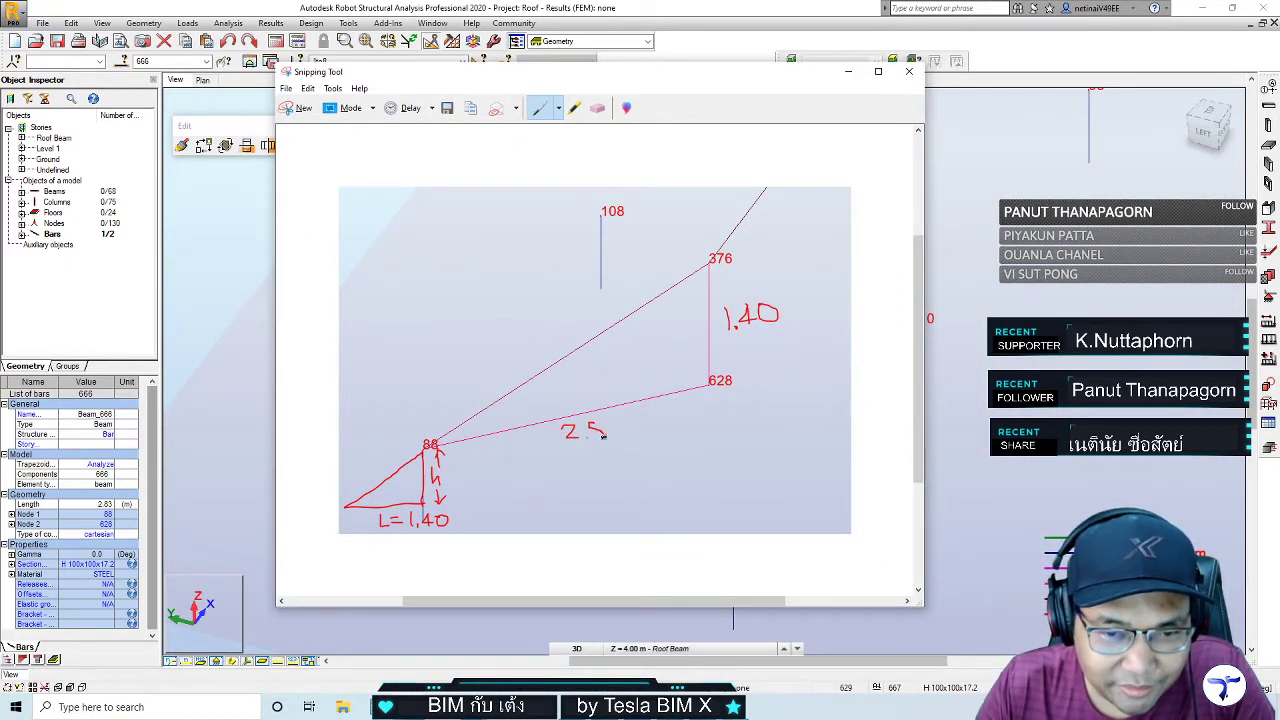
Finish labelling bar 88–628 as 2.83 and write the proportion 2.83/1.40 = 1.40/… beside it
left_click_drag(605, 419, 612, 432)
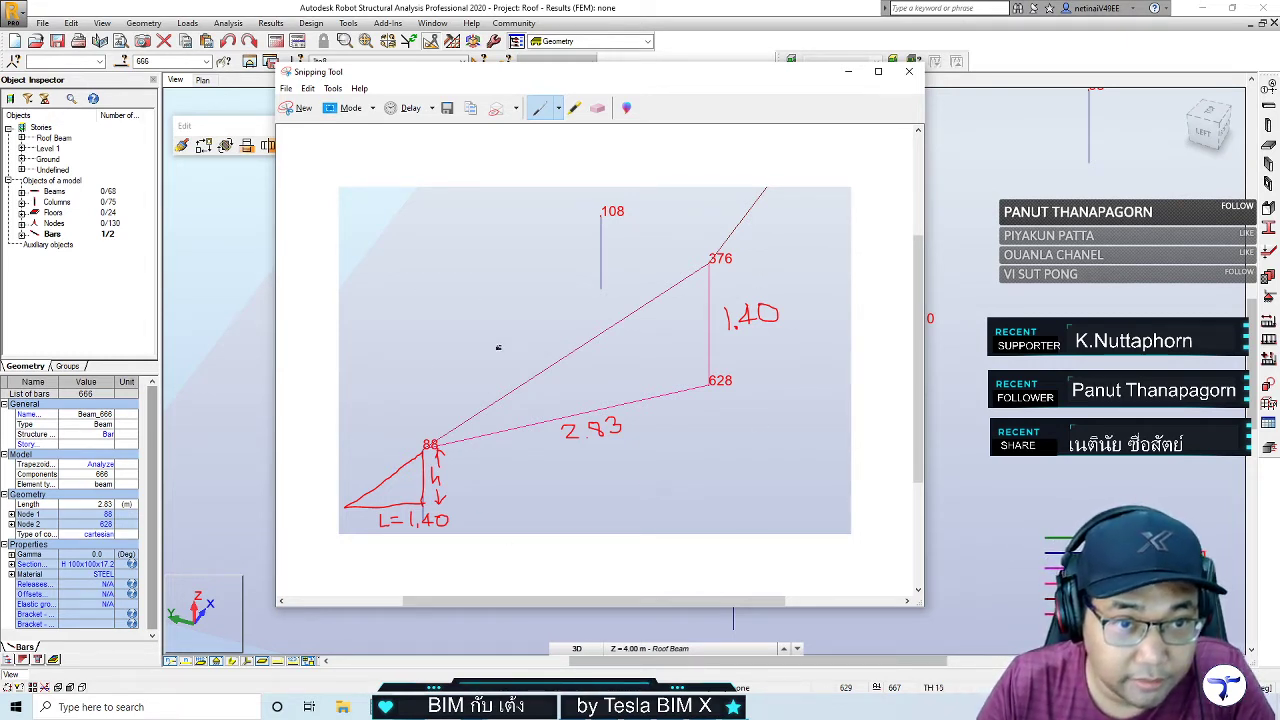
left_click_drag(377, 244, 391, 257)
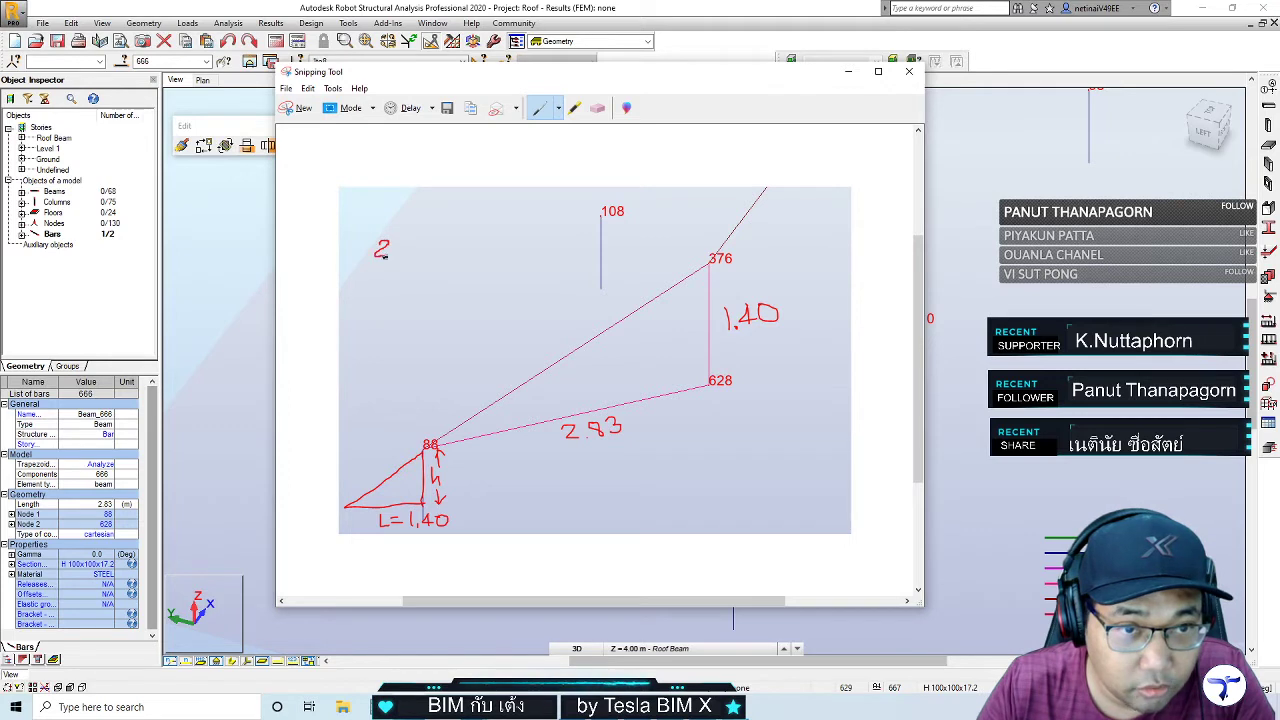
left_click(391, 256)
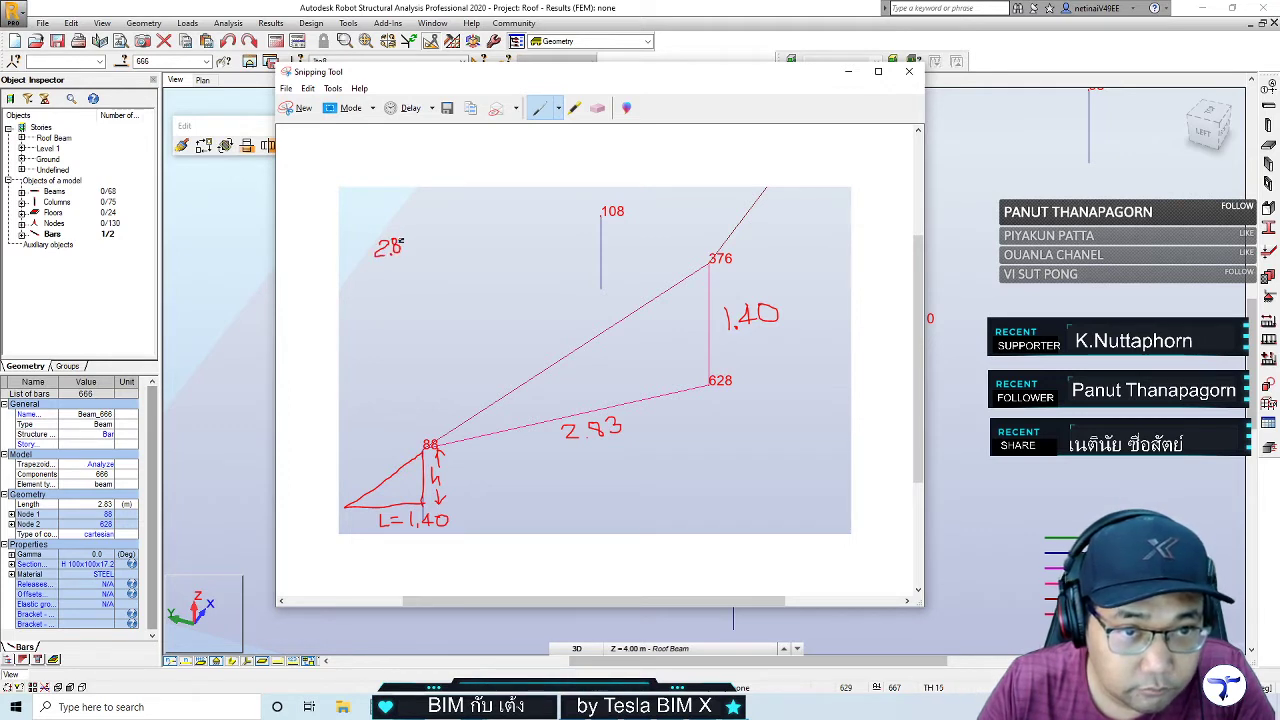
left_click_drag(382, 279, 383, 307)
left_click(388, 306)
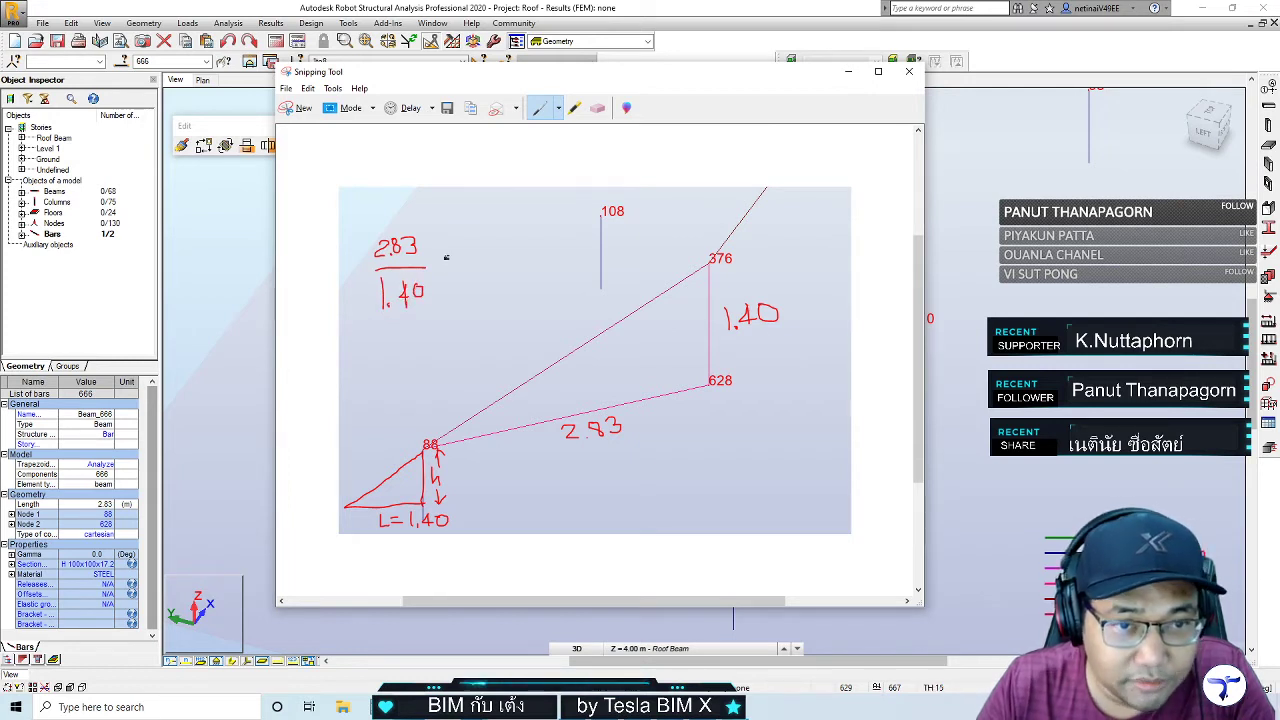
left_click_drag(438, 259, 458, 266)
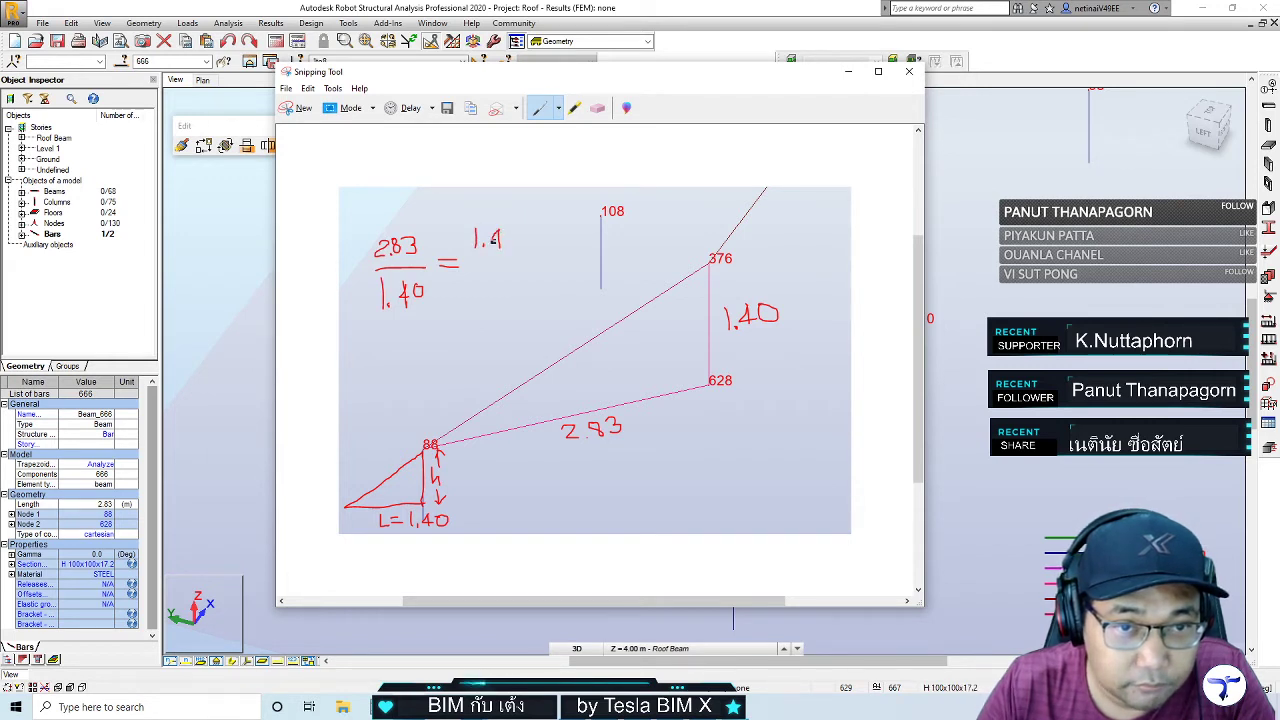
mouse_move(496, 236)
left_mouse_down()
mouse_move(497, 248)
mouse_move(507, 234)
left_mouse_up()
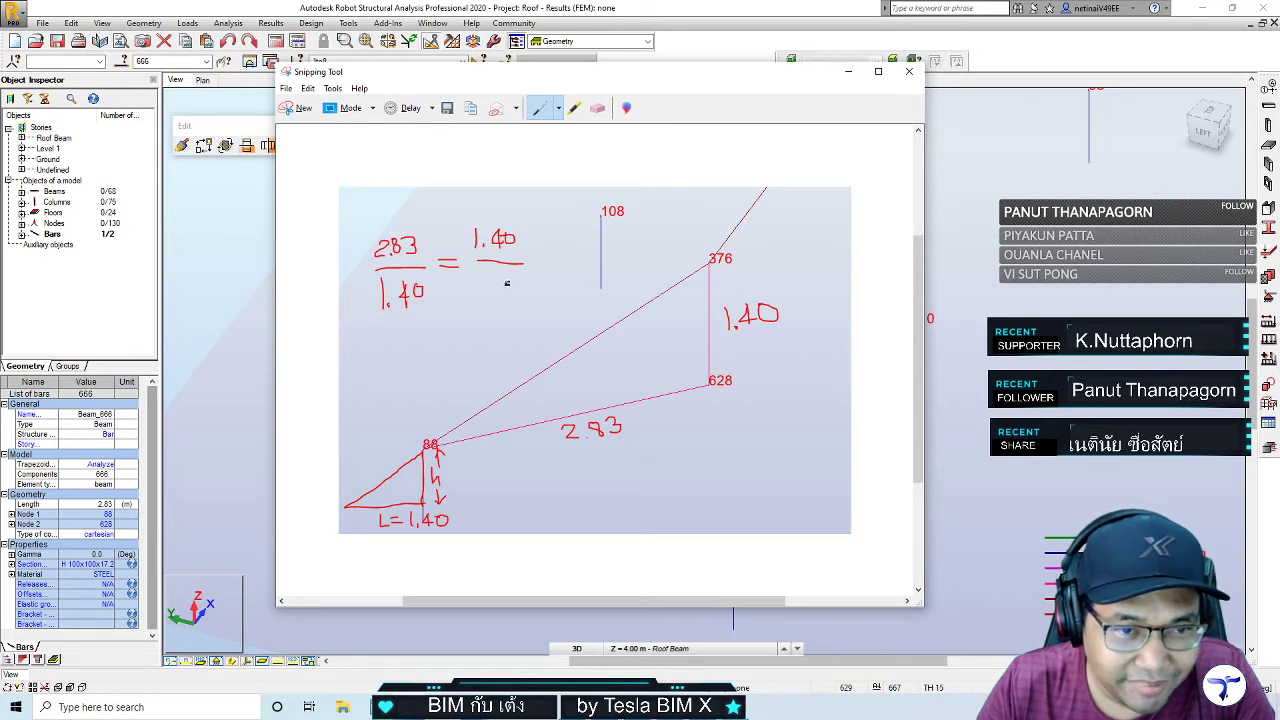
Write h under the second 1.40, then add the line 2.83h = 1.40² / 2.83
left_click_drag(493, 269, 499, 284)
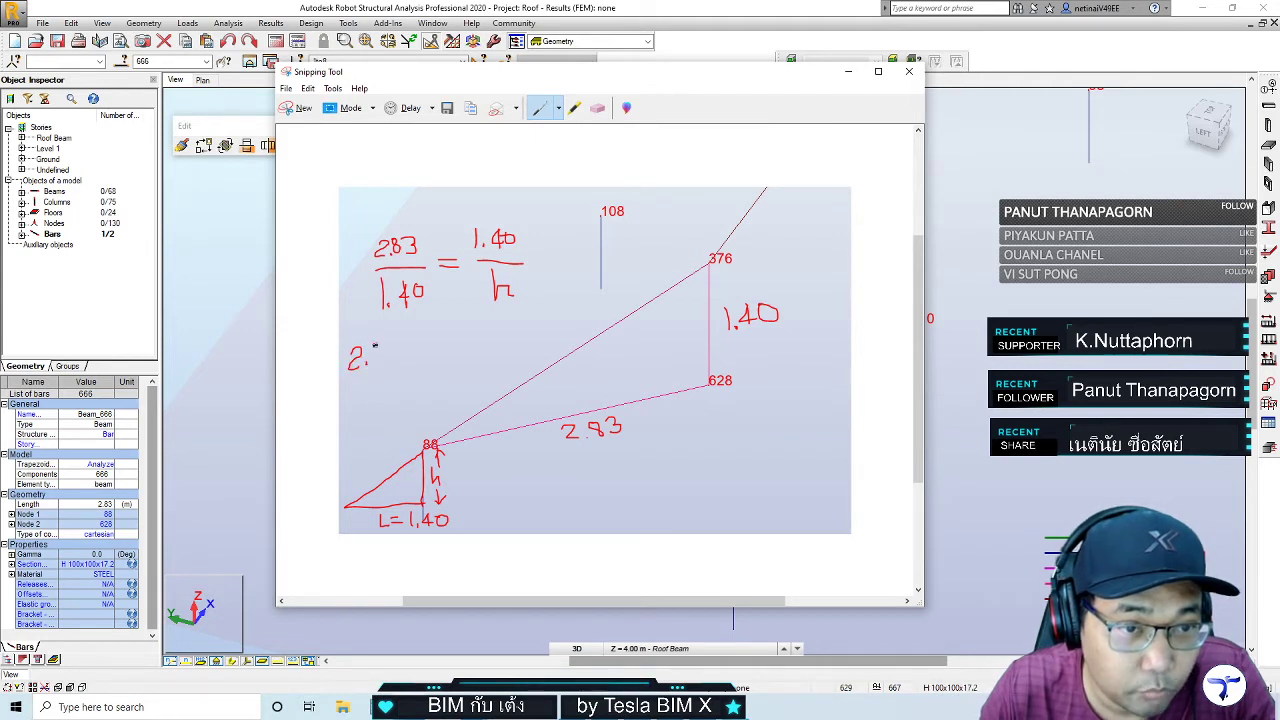
mouse_move(392, 344)
left_mouse_down()
mouse_move(393, 360)
mouse_move(418, 356)
left_mouse_up()
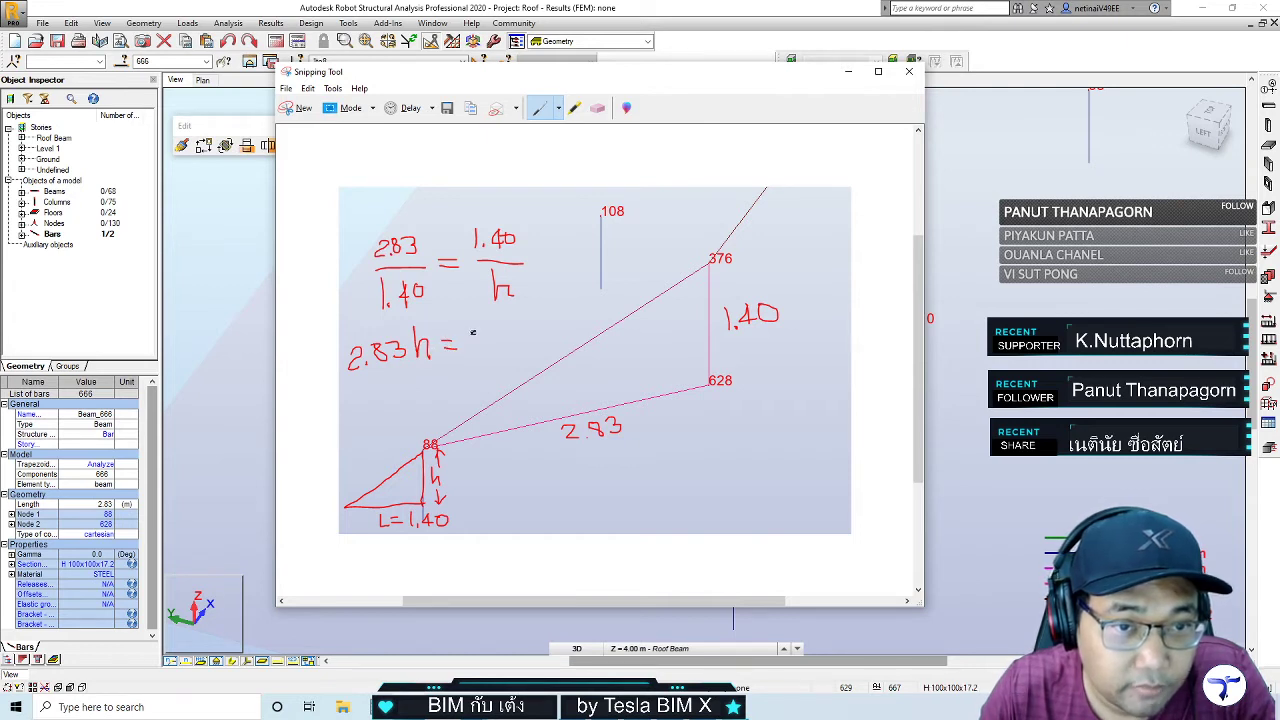
mouse_move(473, 333)
left_mouse_down()
mouse_move(473, 353)
mouse_move(495, 343)
left_mouse_up()
left_click(484, 348)
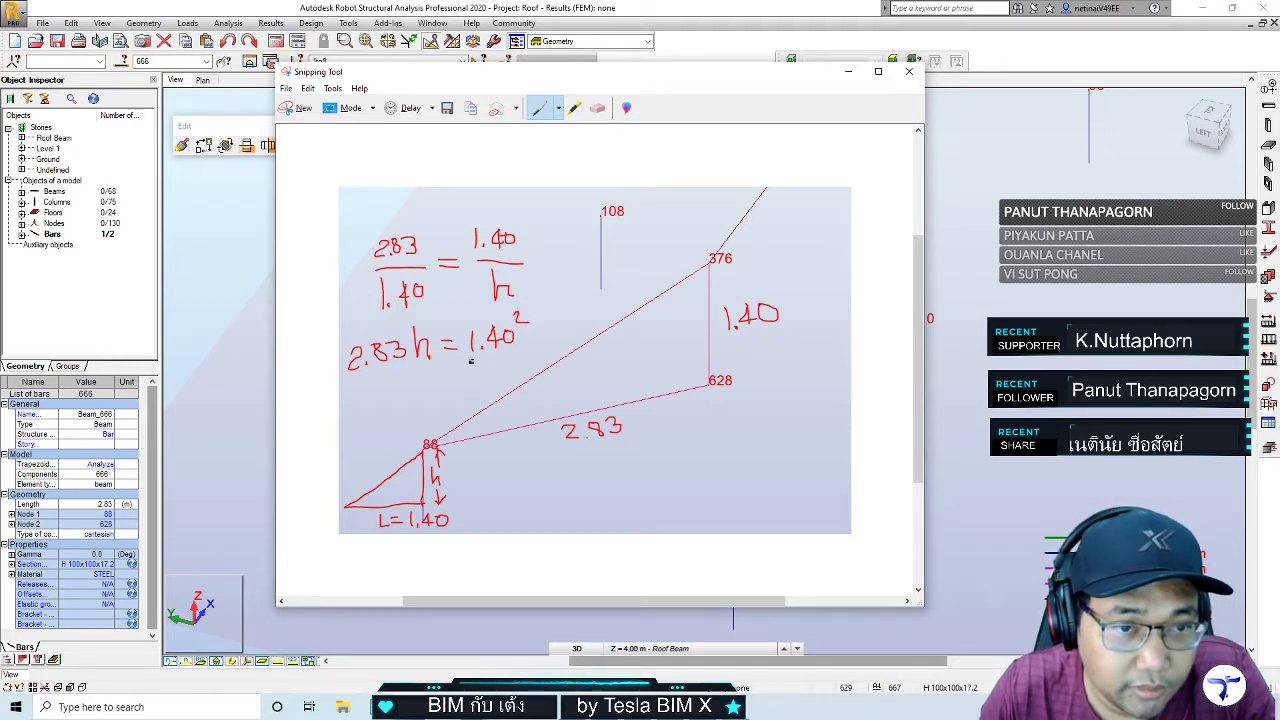
left_click_drag(469, 361, 515, 359)
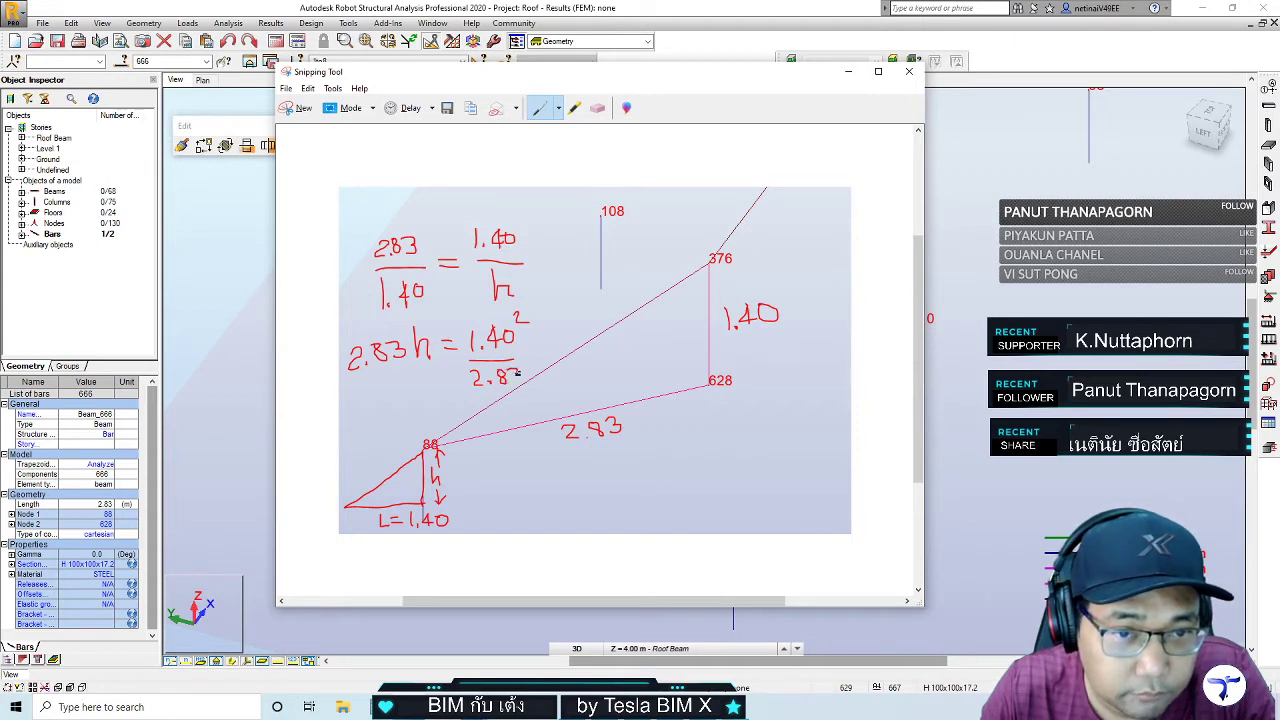
left_click_drag(512, 368, 514, 381)
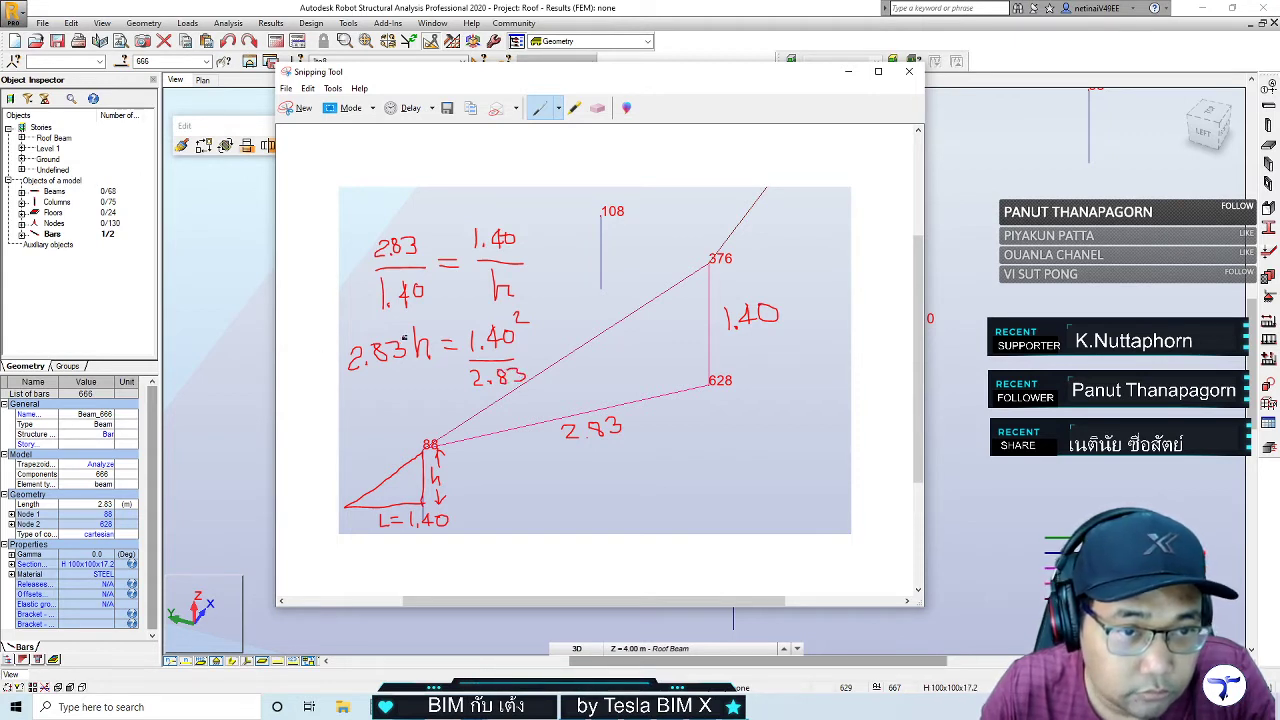
Compute 1.40 × 1.40 ÷ 2.83 in Calculator and write h = 0.70 on the sketch
left_click(370, 707)
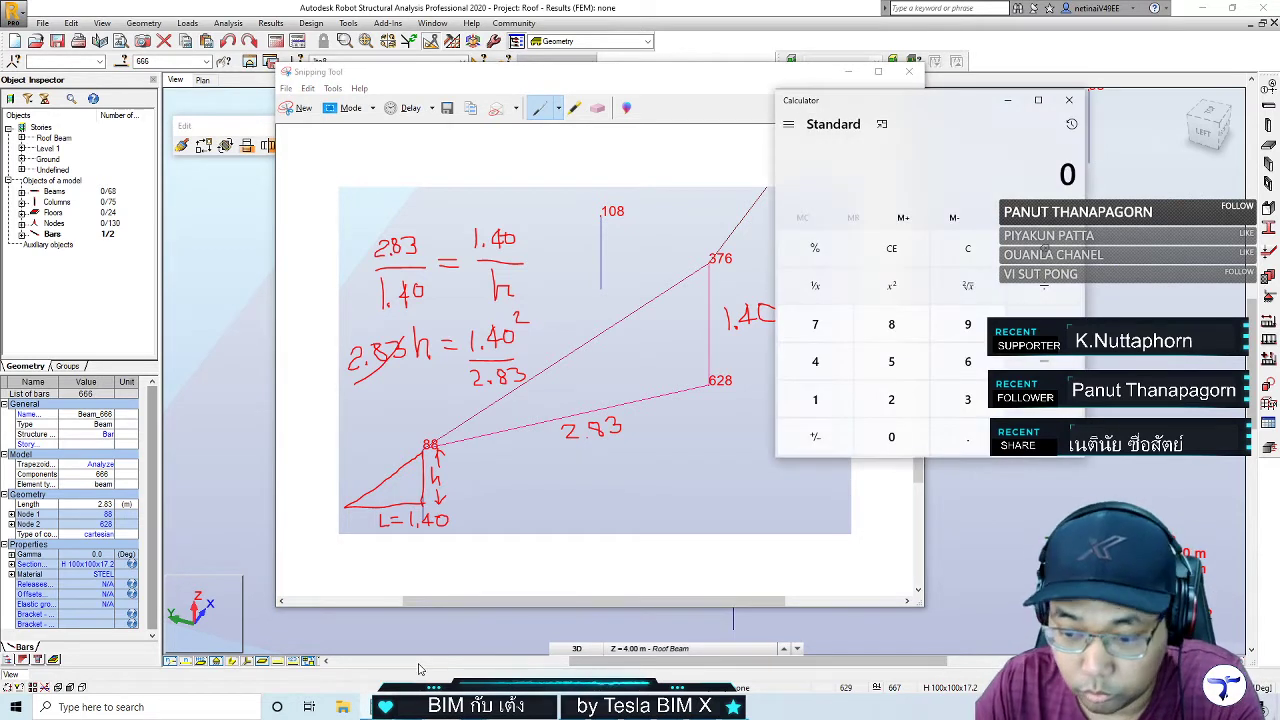
type("1.40*")
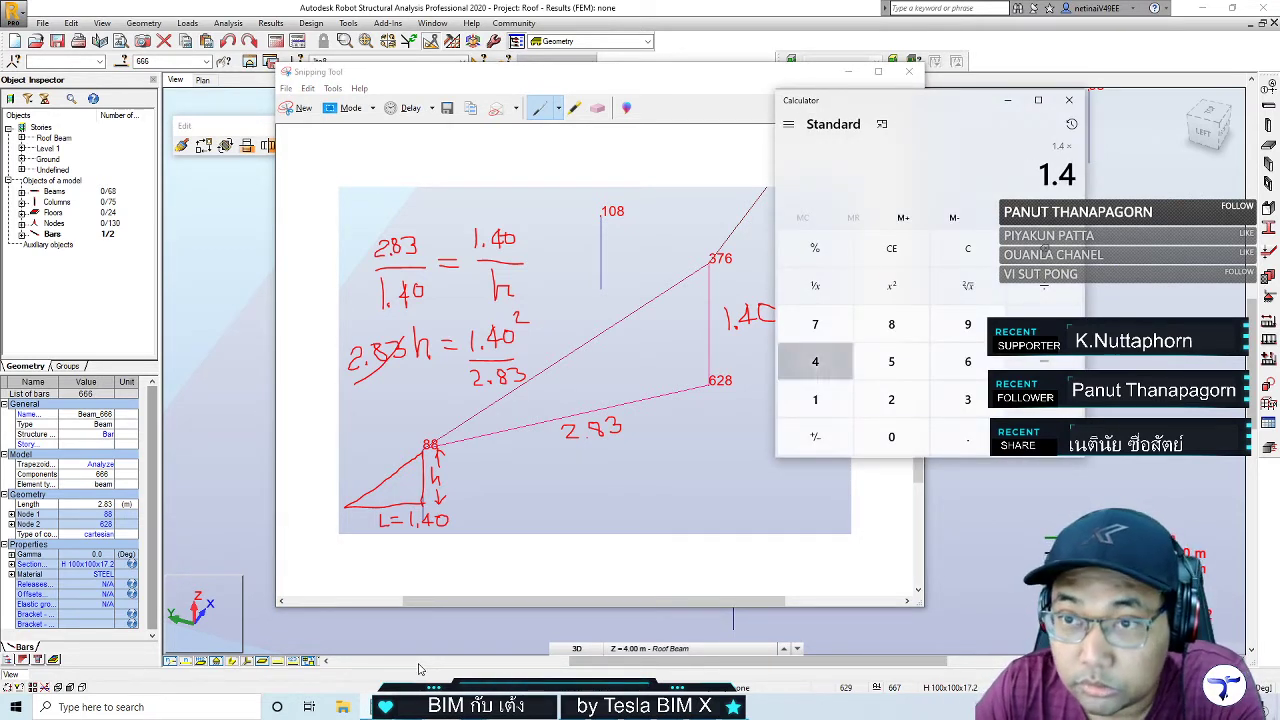
key("Return")
type("/2.")
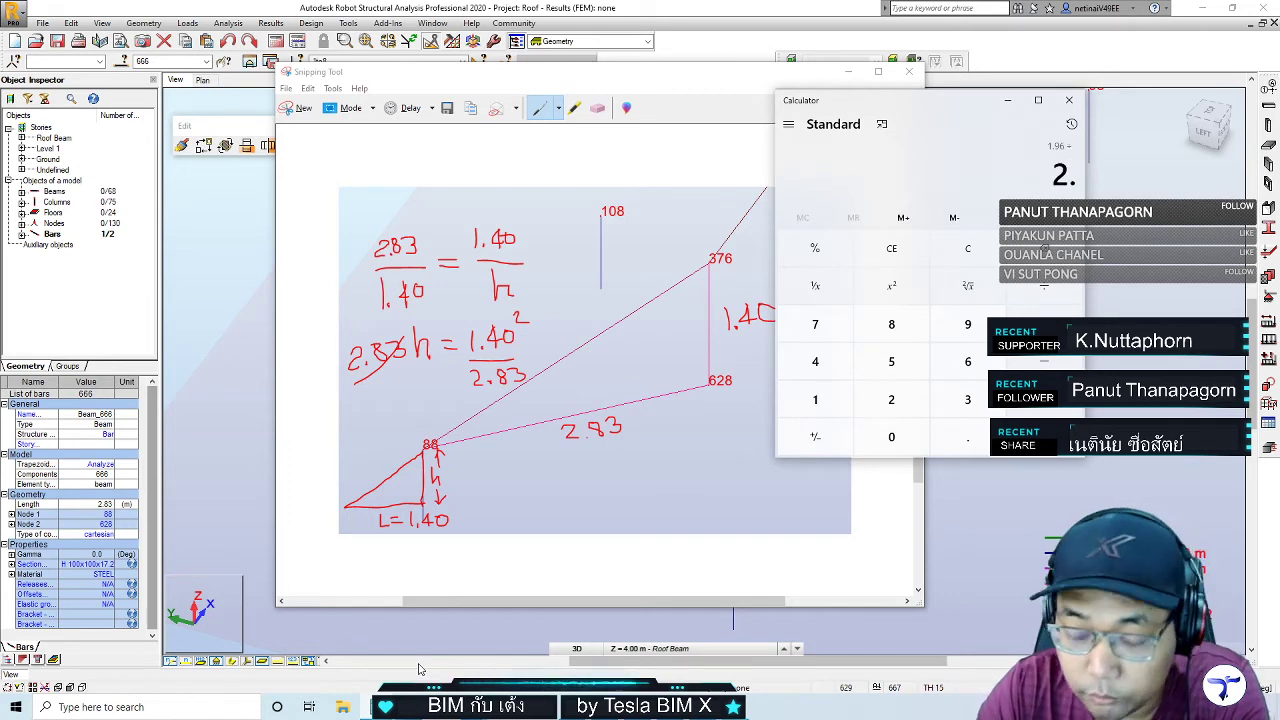
type("83")
key("Return")
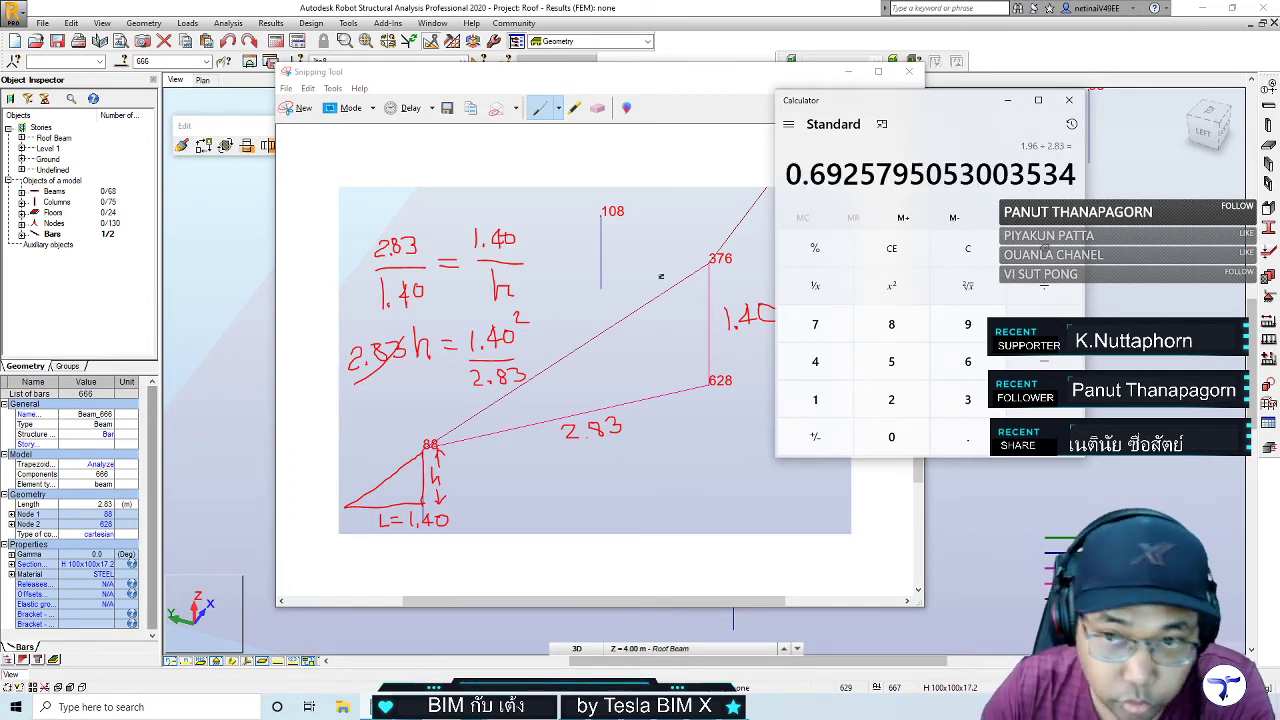
left_click(1007, 100)
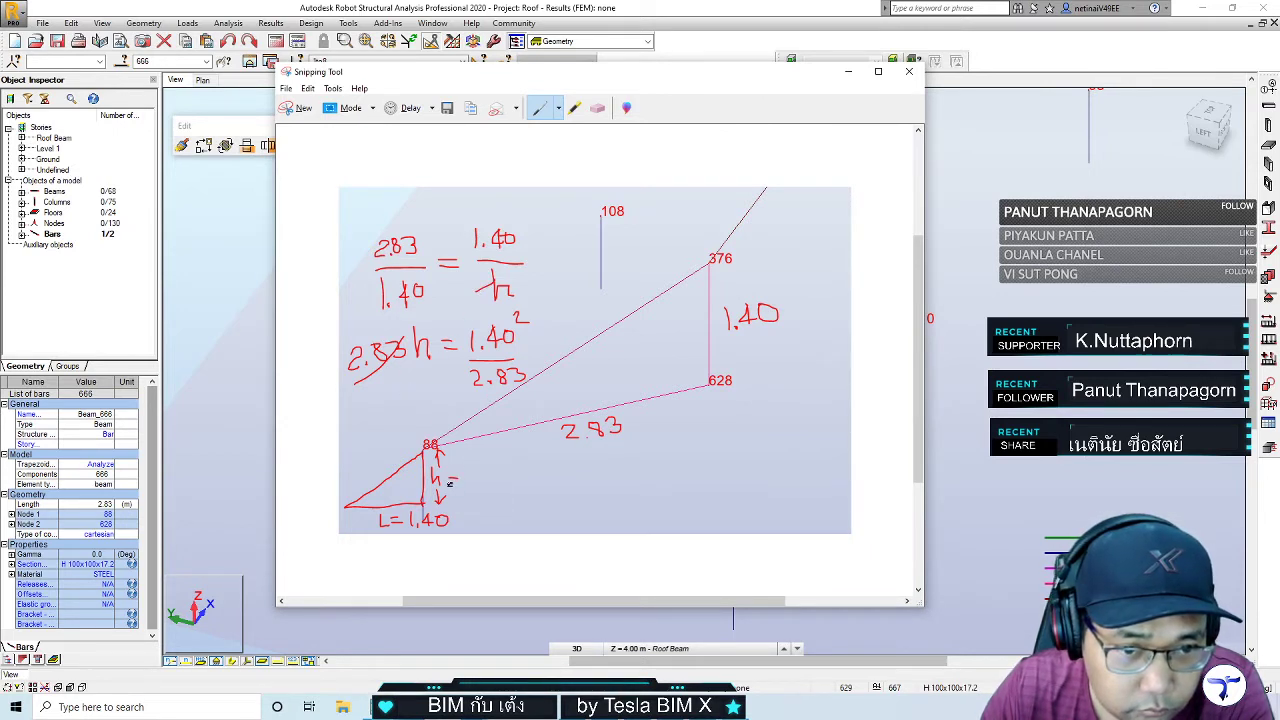
left_click_drag(481, 490, 477, 476)
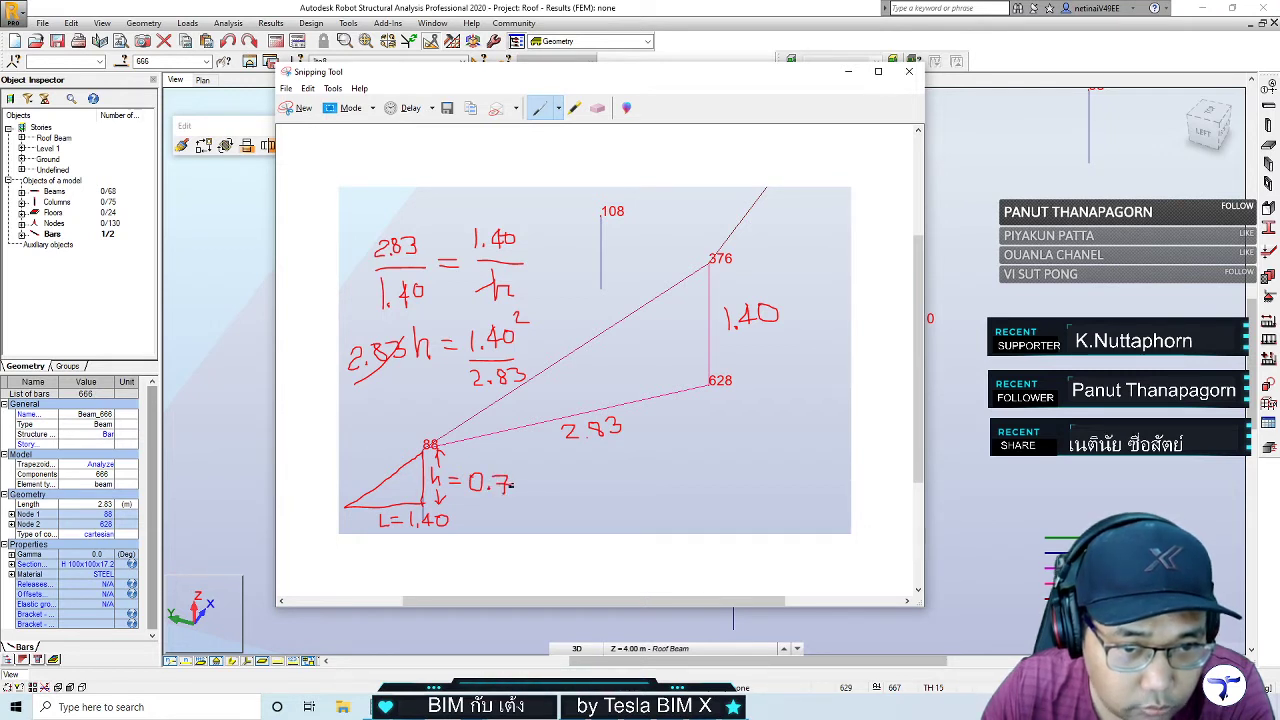
Copy node 88 by translation to create node 629 at -0.04, 21.96, 3.30 m
left_click(846, 72)
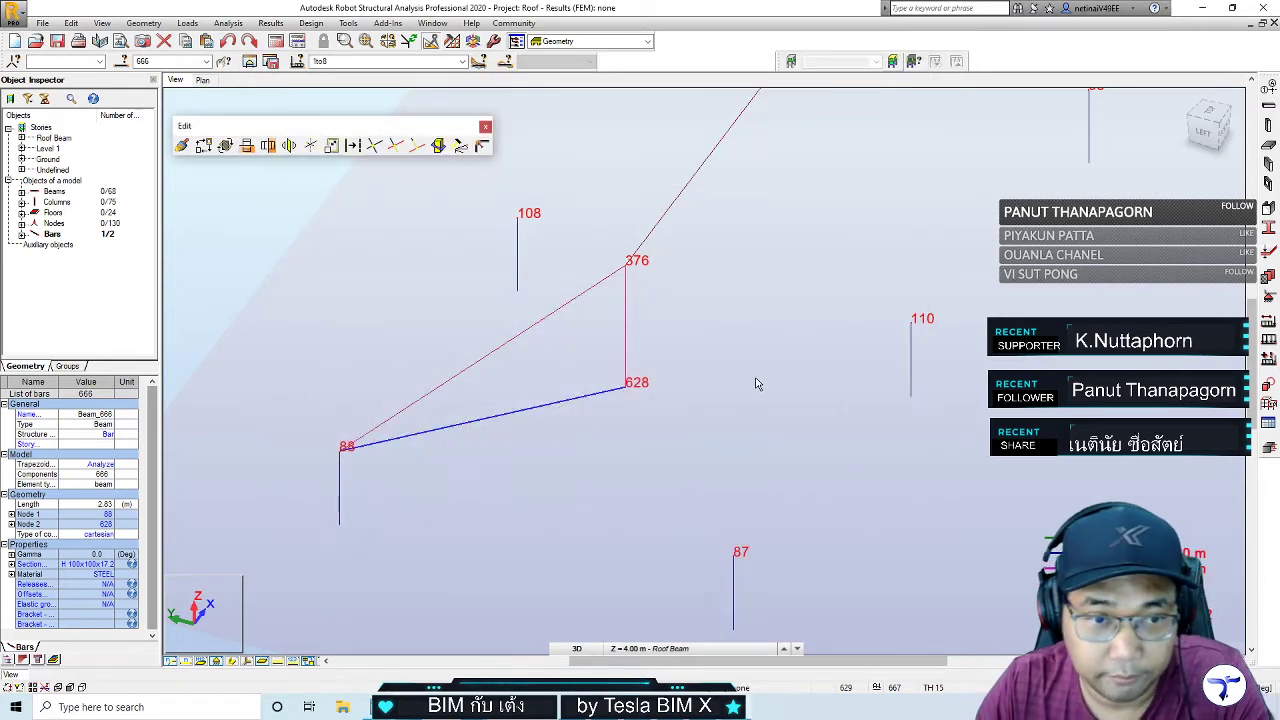
scroll(757, 380, "down", 2)
middle_click_drag(376, 421, 467, 386)
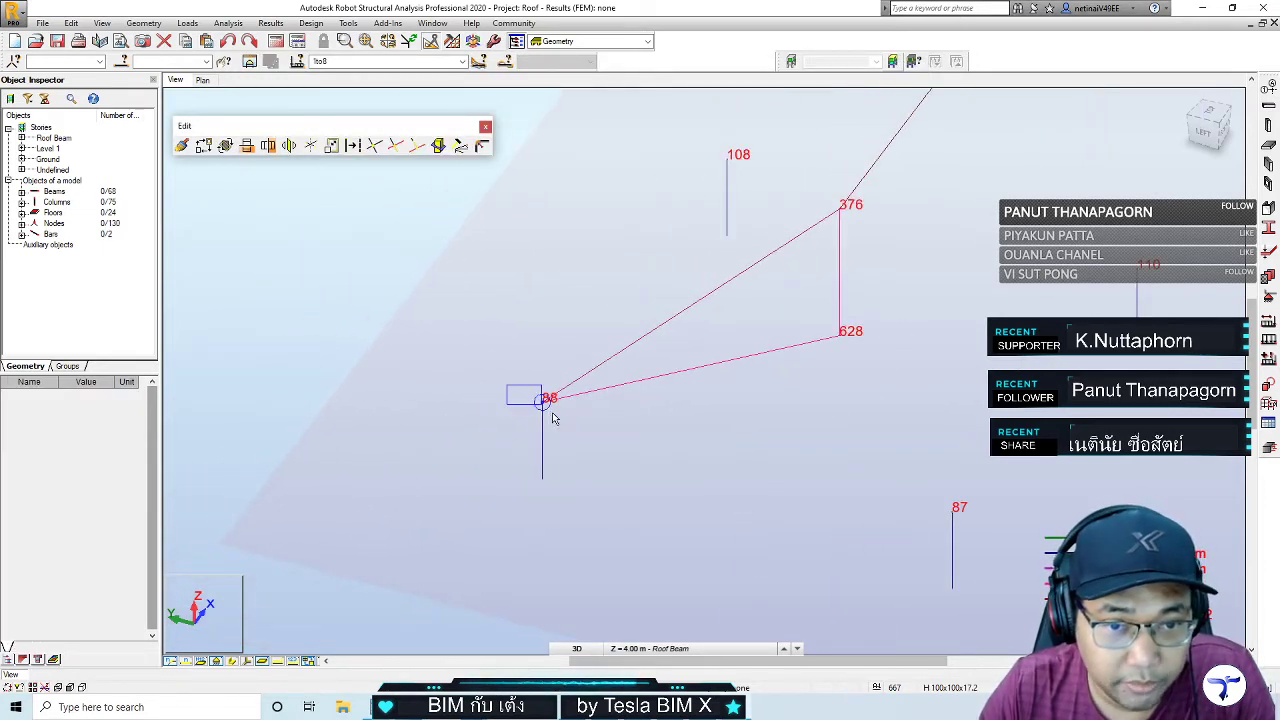
left_click(672, 420)
middle_click_drag(686, 443, 560, 414)
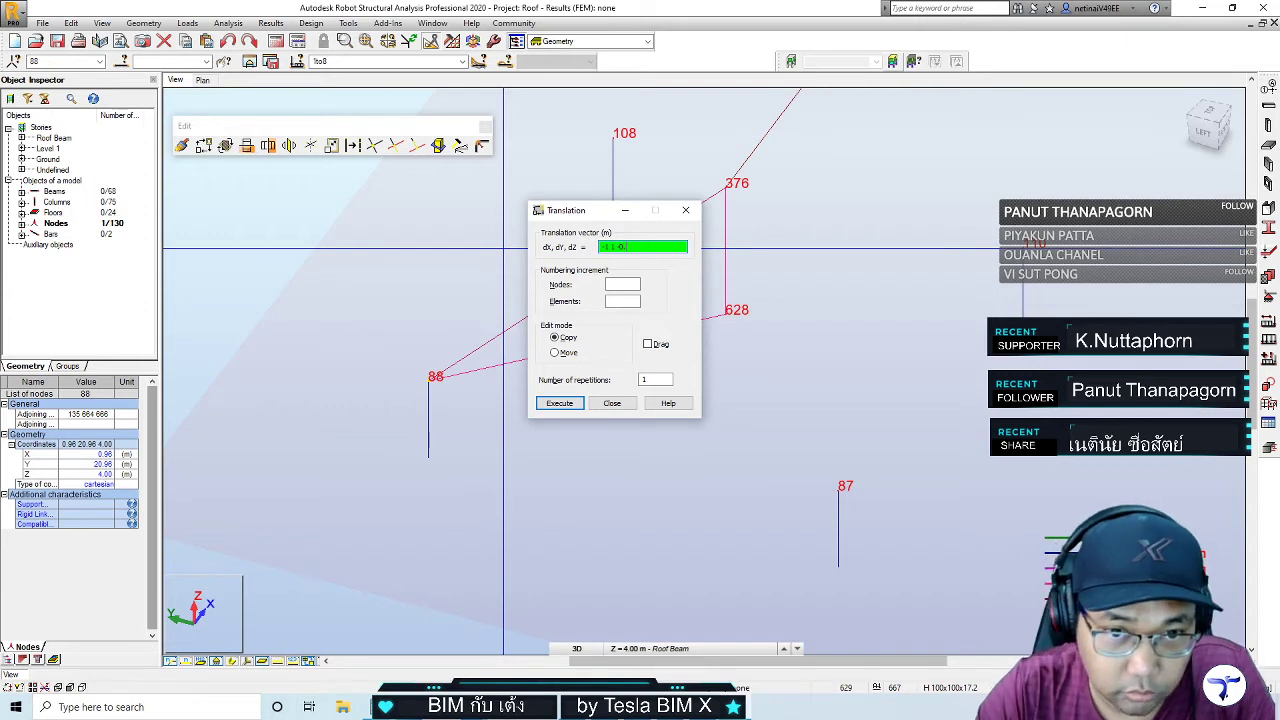
key("Return")
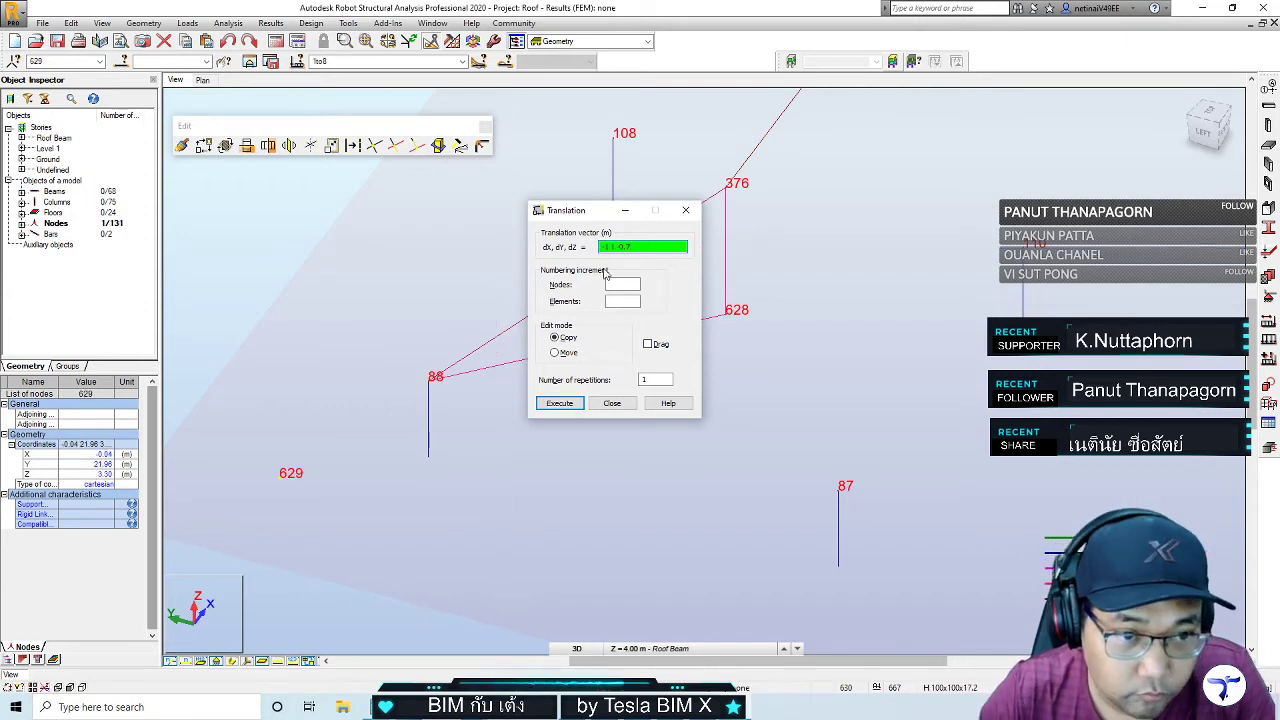
left_click(685, 211)
left_click(629, 418)
scroll(625, 420, "down", 1)
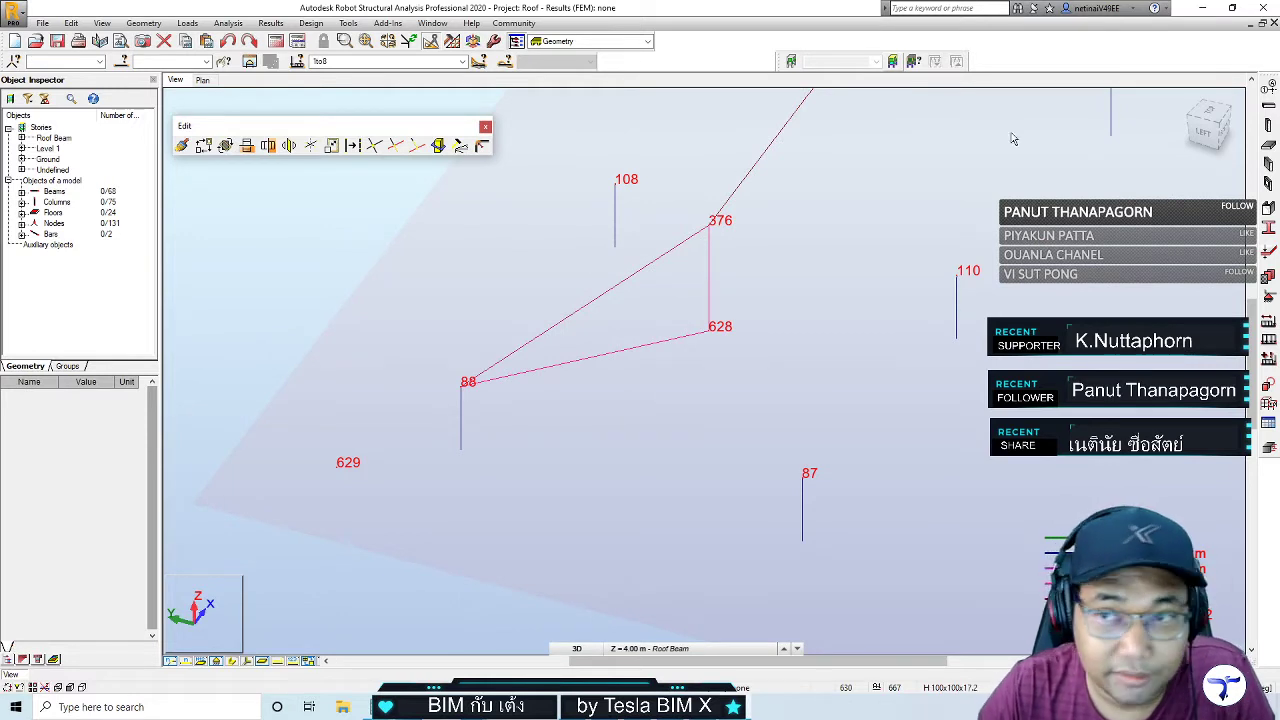
left_click(143, 22)
Draw a TUBS 100x100x3.2 bar from node 88 down to node 629
left_click(160, 97)
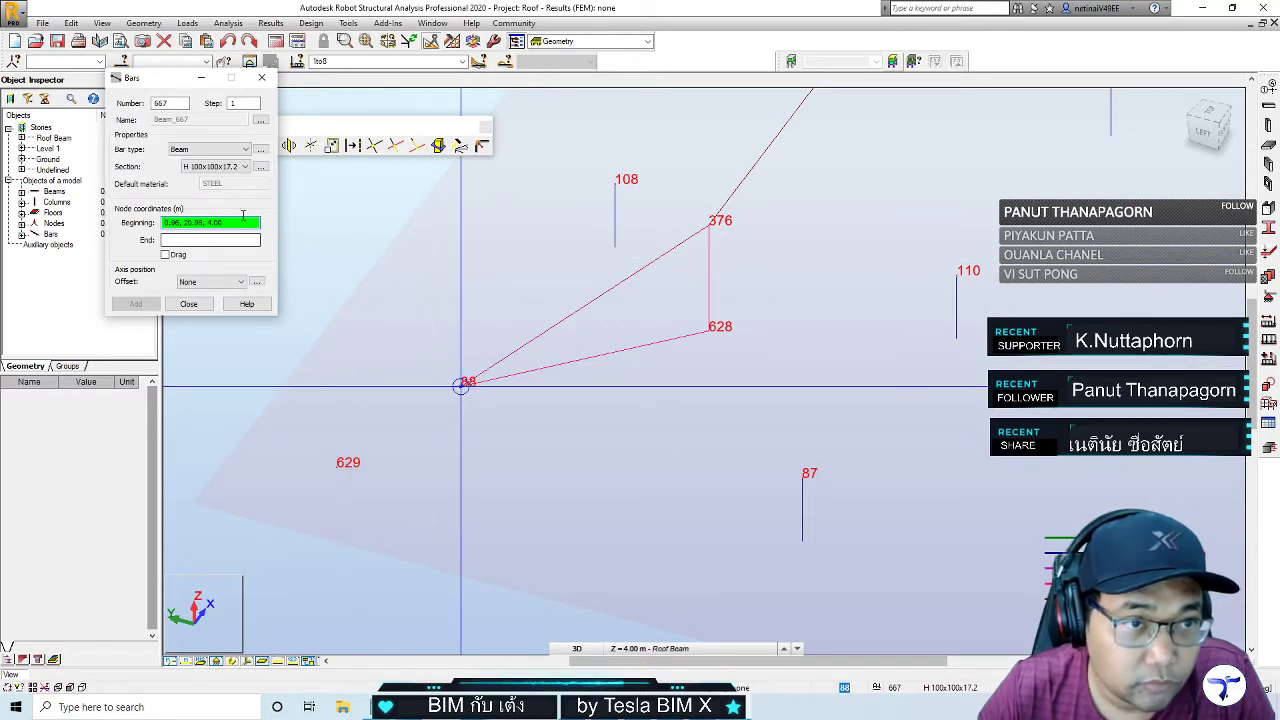
left_click(244, 166)
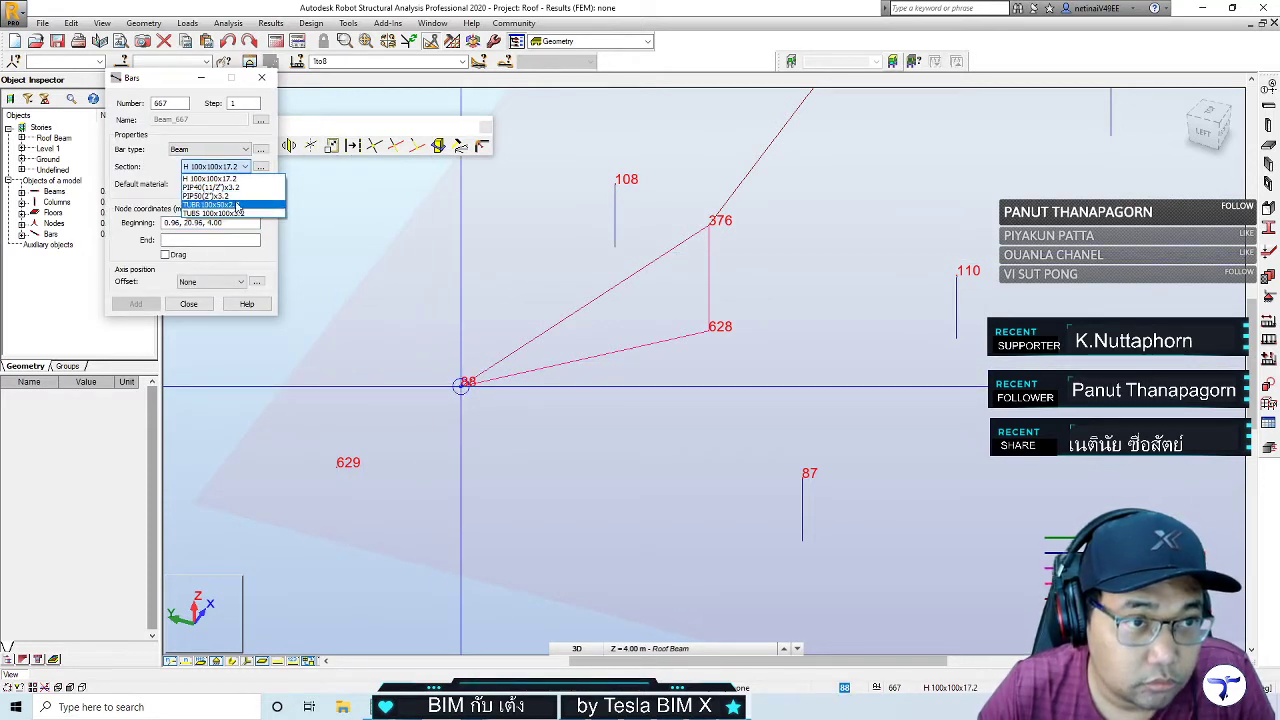
left_click(243, 213)
left_click(460, 382)
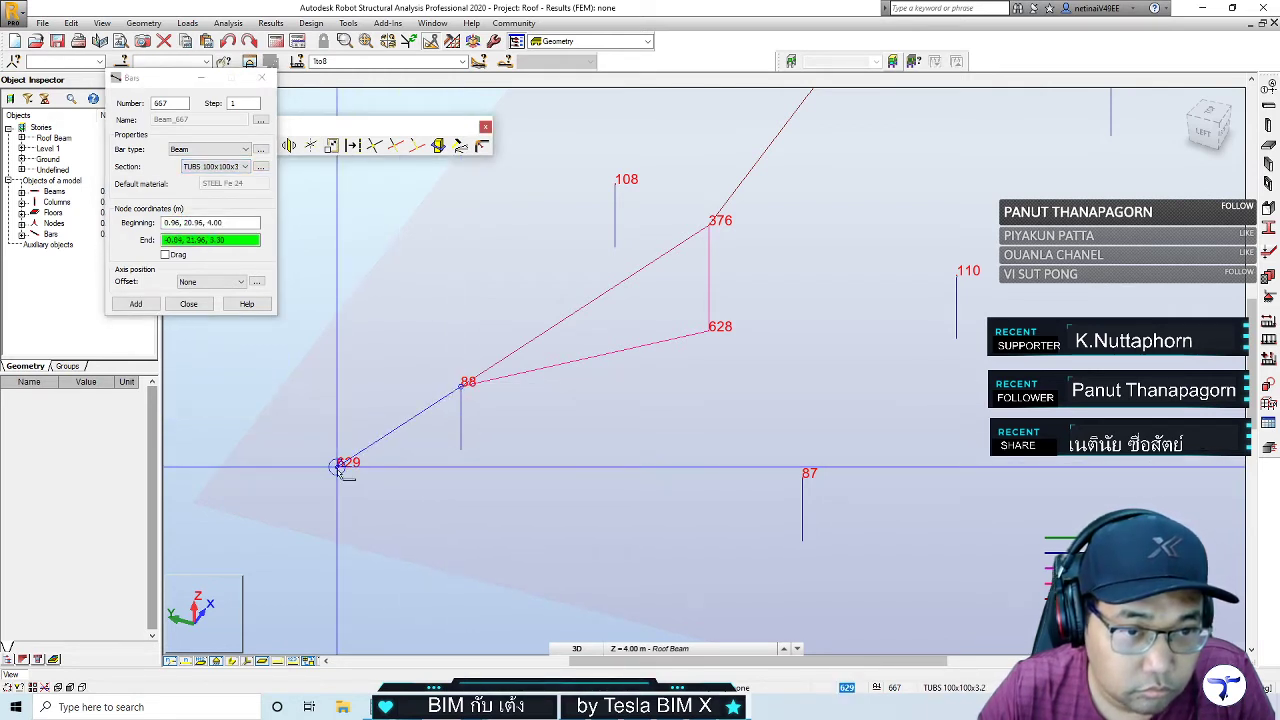
left_click(340, 466)
left_click(261, 77)
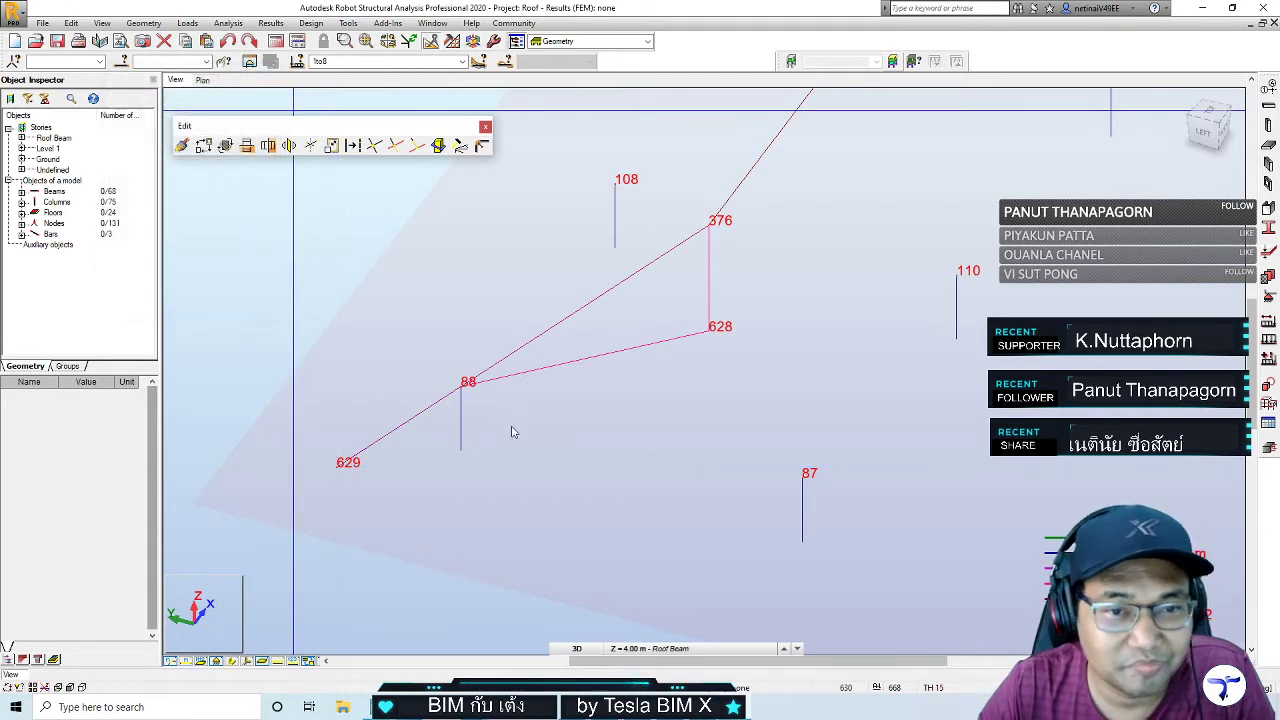
scroll(511, 432, "down", 1)
left_click(231, 662)
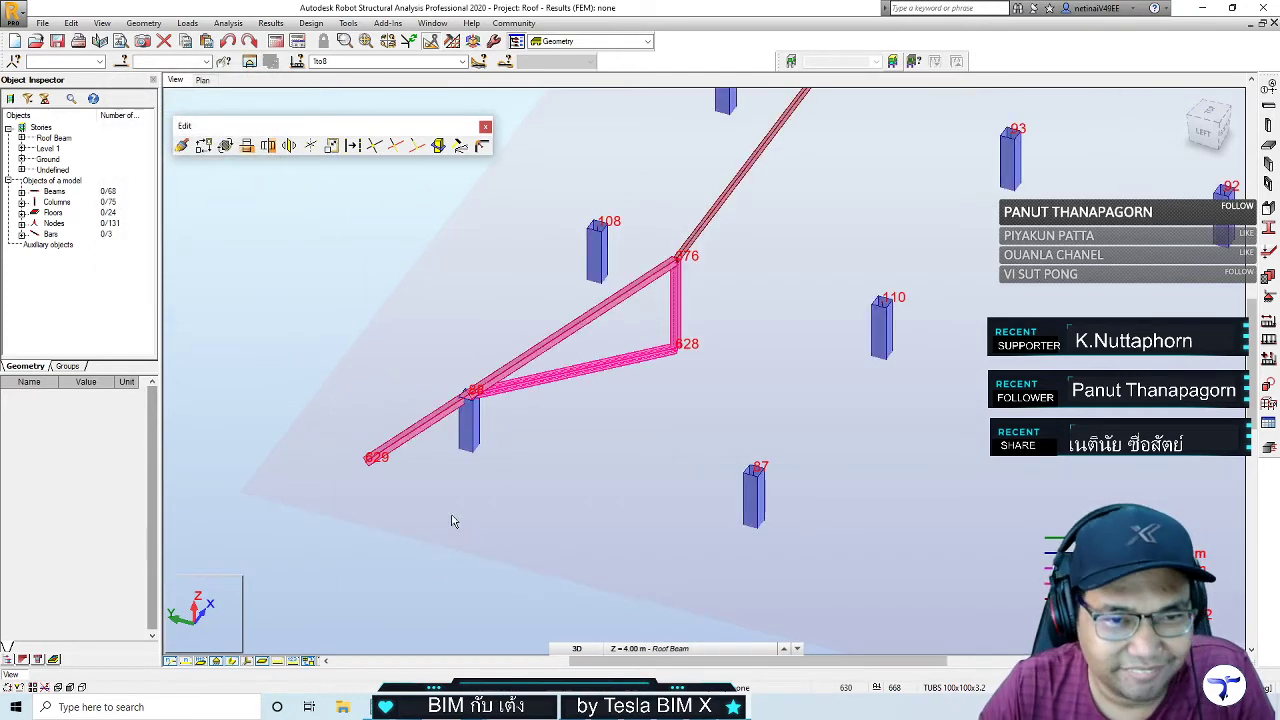
mouse_move(574, 504)
middle_mouse_down("shift")
mouse_move(611, 514)
mouse_move(843, 471)
middle_mouse_up("shift")
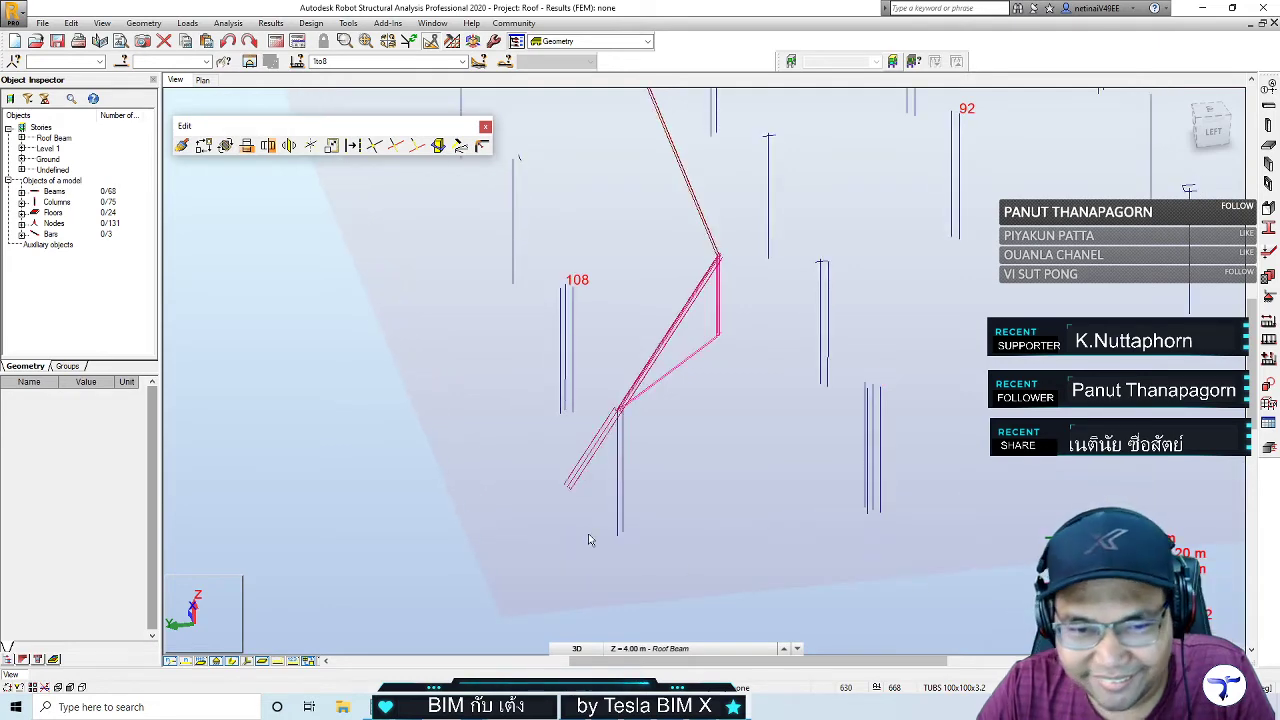
scroll(586, 531, "down", 3)
middle_click_drag(677, 587, 517, 534, "shift")
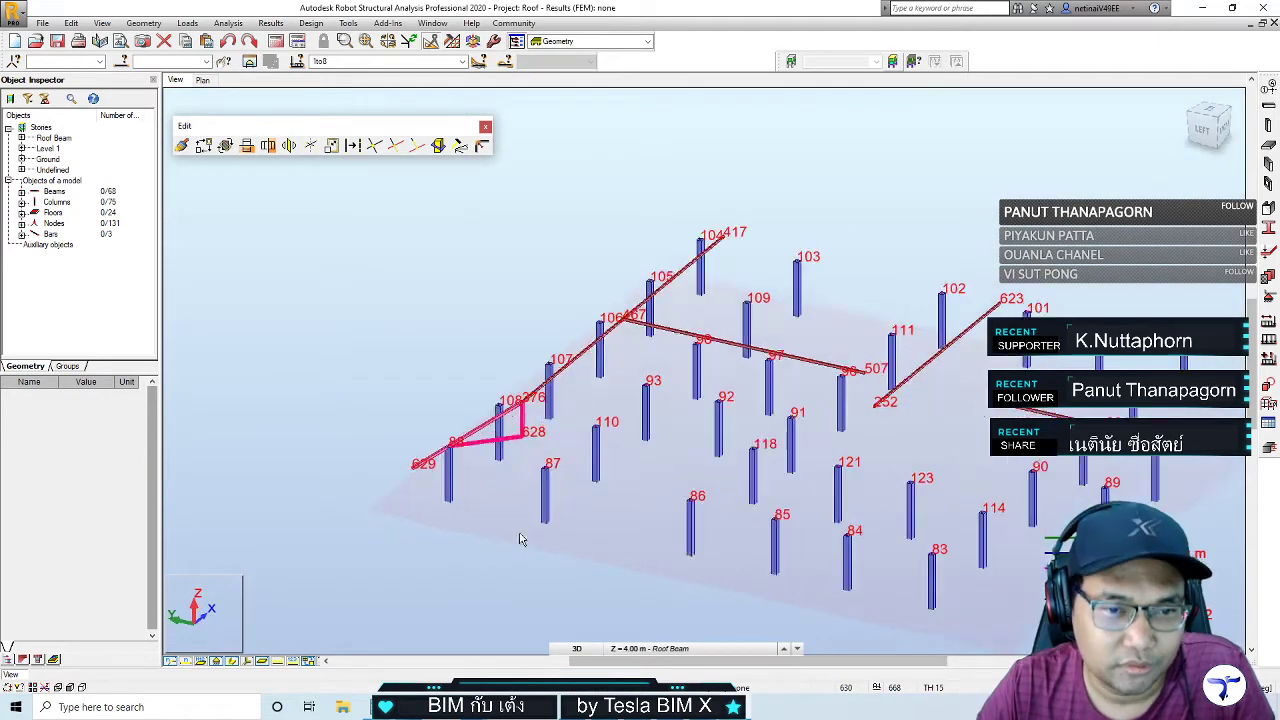
scroll(495, 498, "up", 3)
mouse_move(402, 518)
middle_mouse_down("shift")
mouse_move(414, 509)
mouse_move(406, 531)
mouse_move(606, 534)
mouse_move(534, 543)
mouse_move(531, 559)
middle_mouse_up("shift")
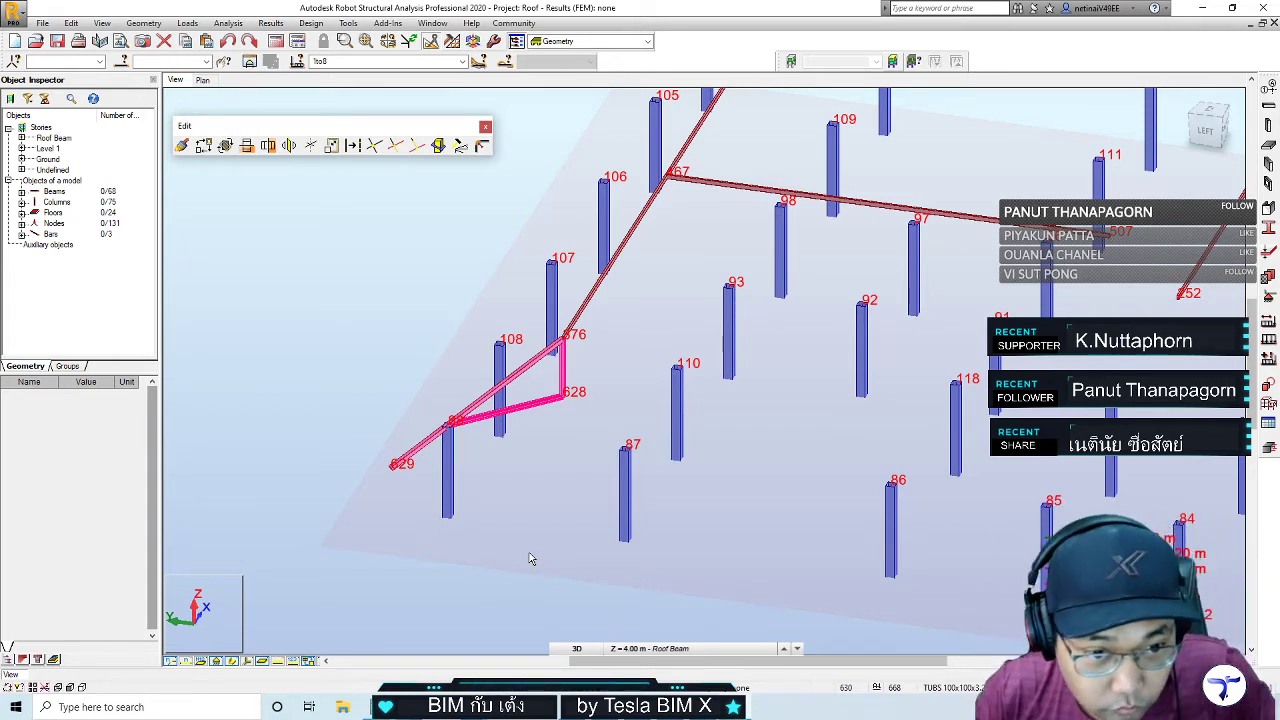
scroll(560, 423, "up", 1)
scroll(563, 432, "up", 1)
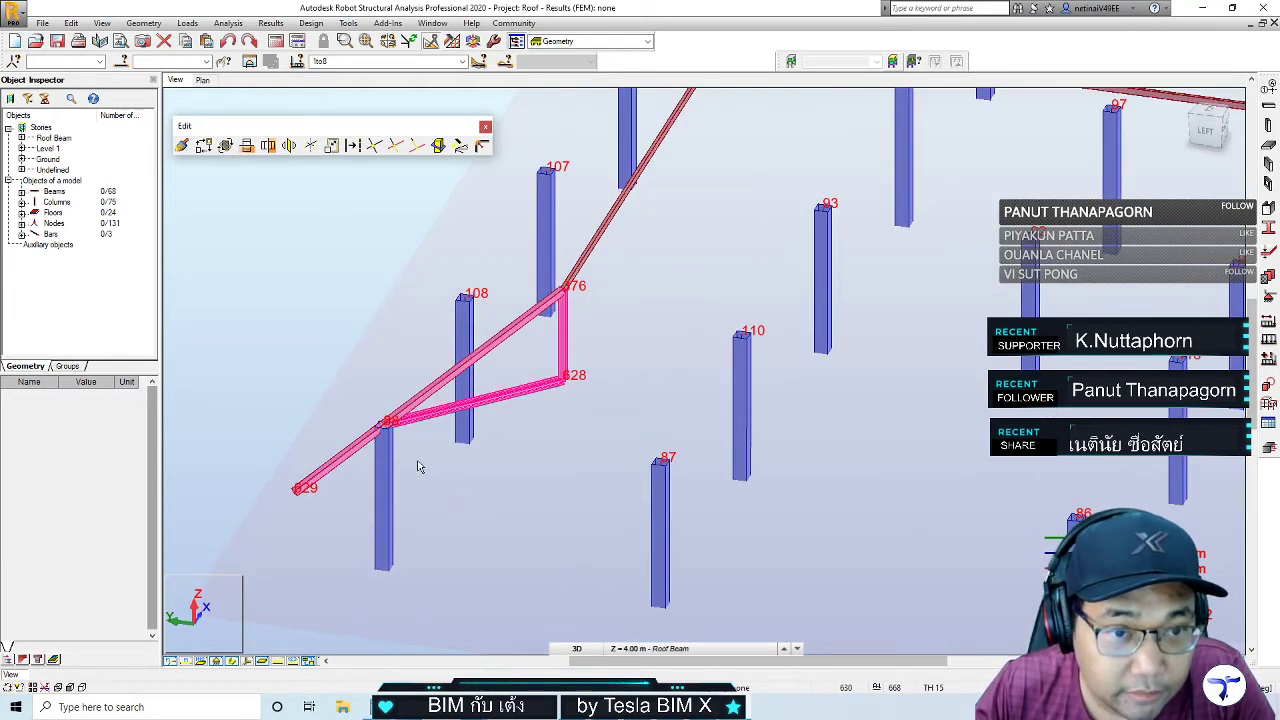
Delete the bar between nodes 88 and 628
left_click(347, 458)
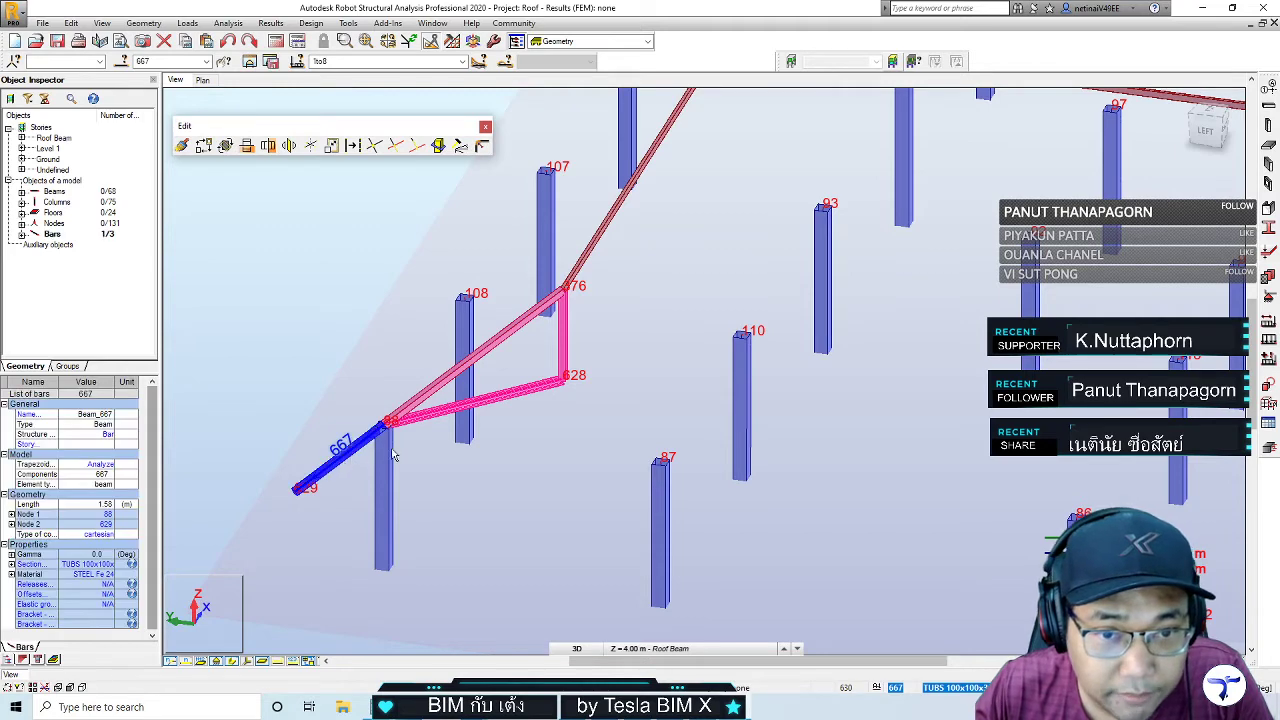
left_click(562, 453)
left_click(531, 391)
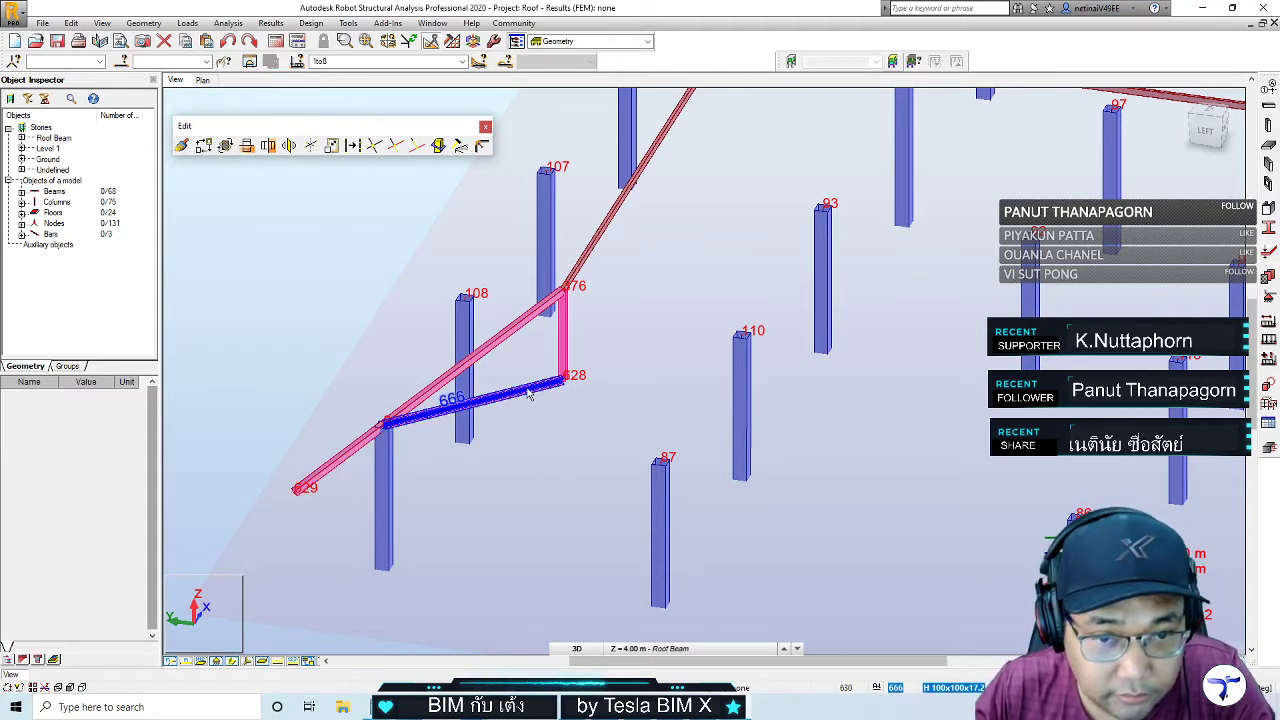
key("Delete")
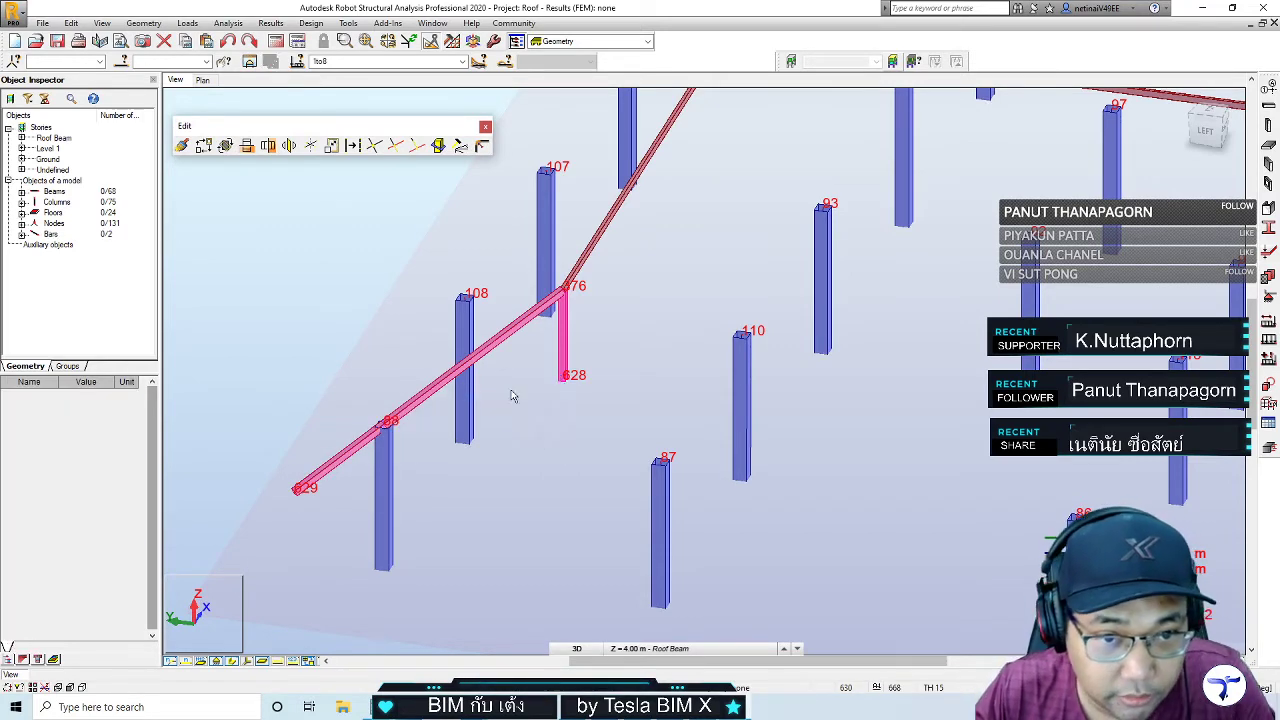
Select the rafter from node 376 to 88 plus bar 667 for vertical mirroring
left_click(470, 361)
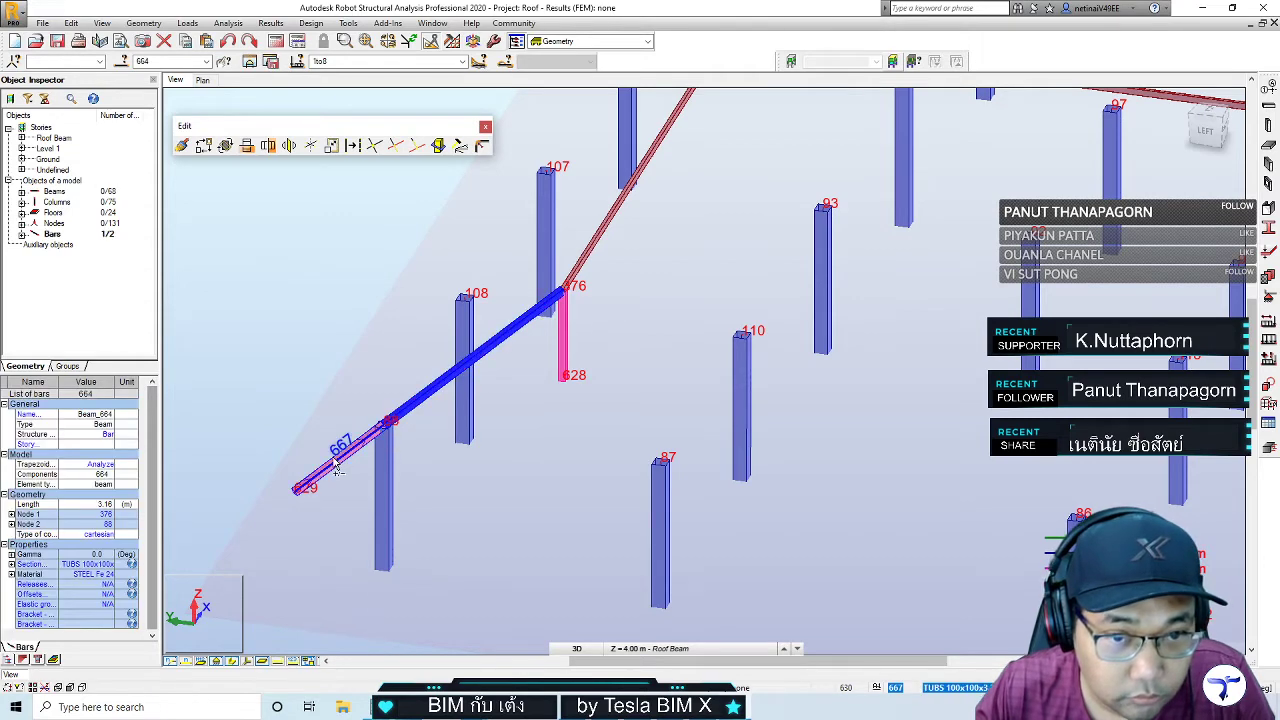
left_click(338, 468, "ctrl")
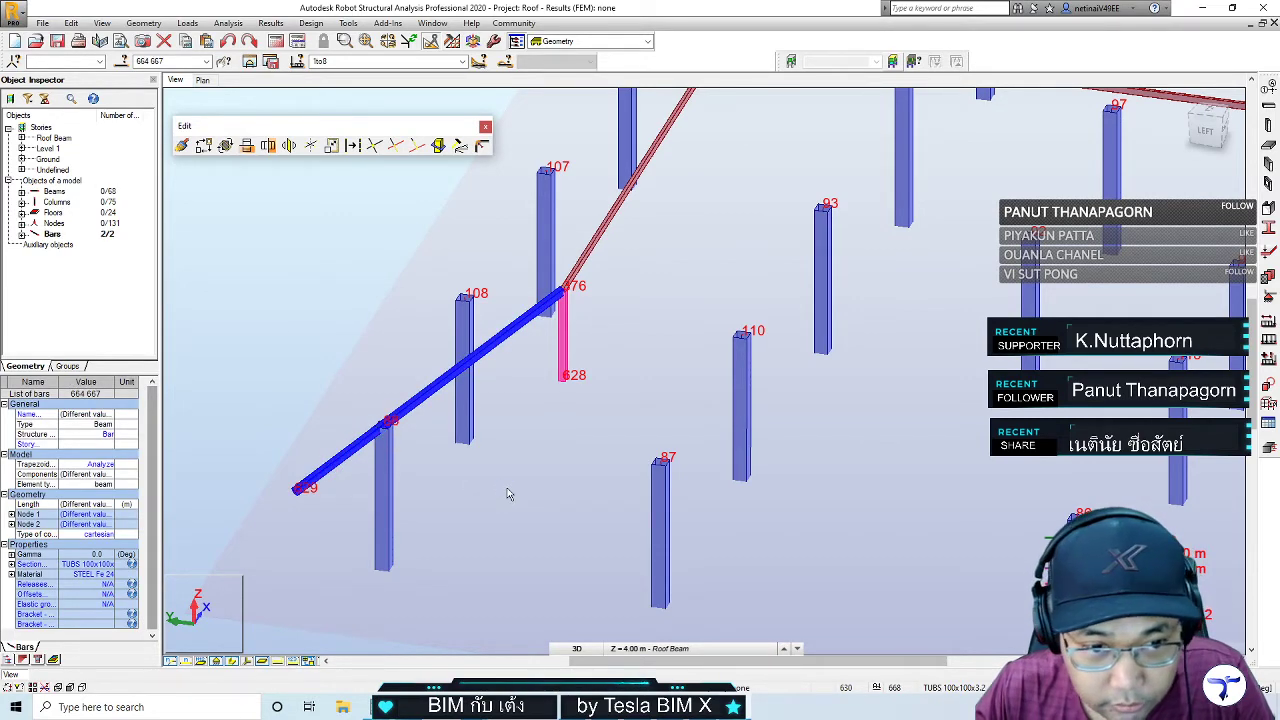
scroll(566, 468, "down", 1)
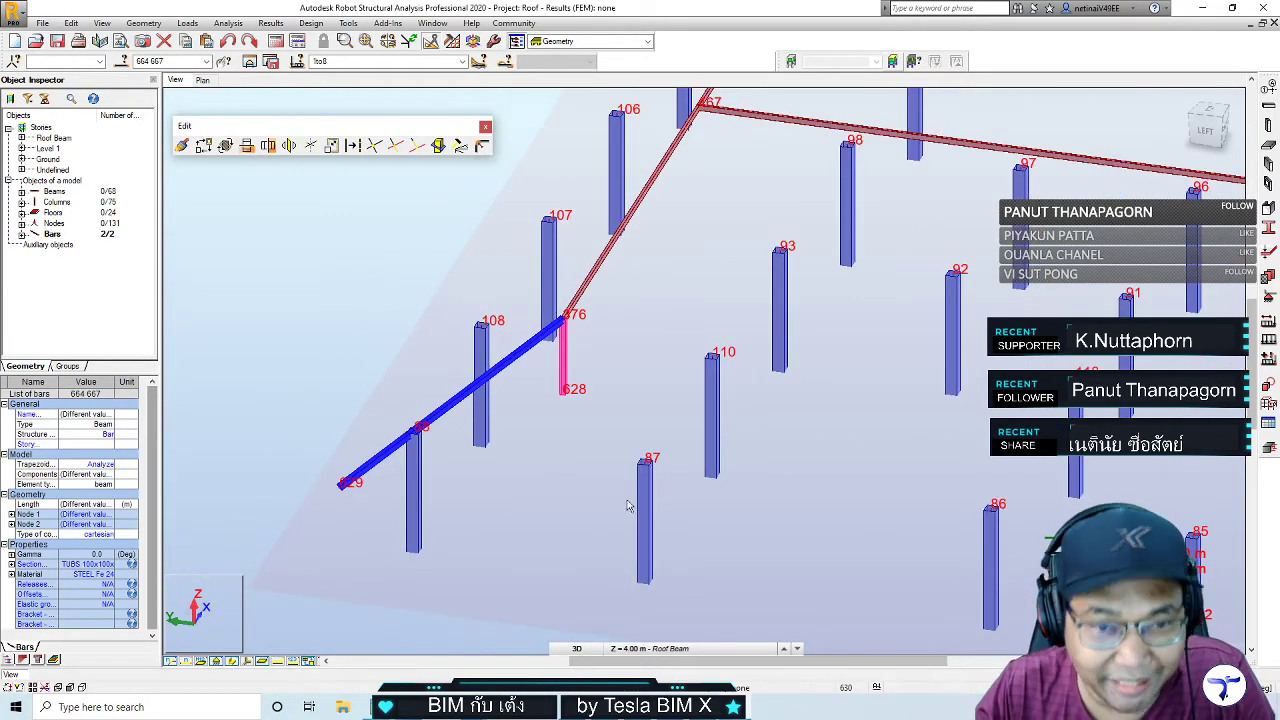
left_click(268, 146)
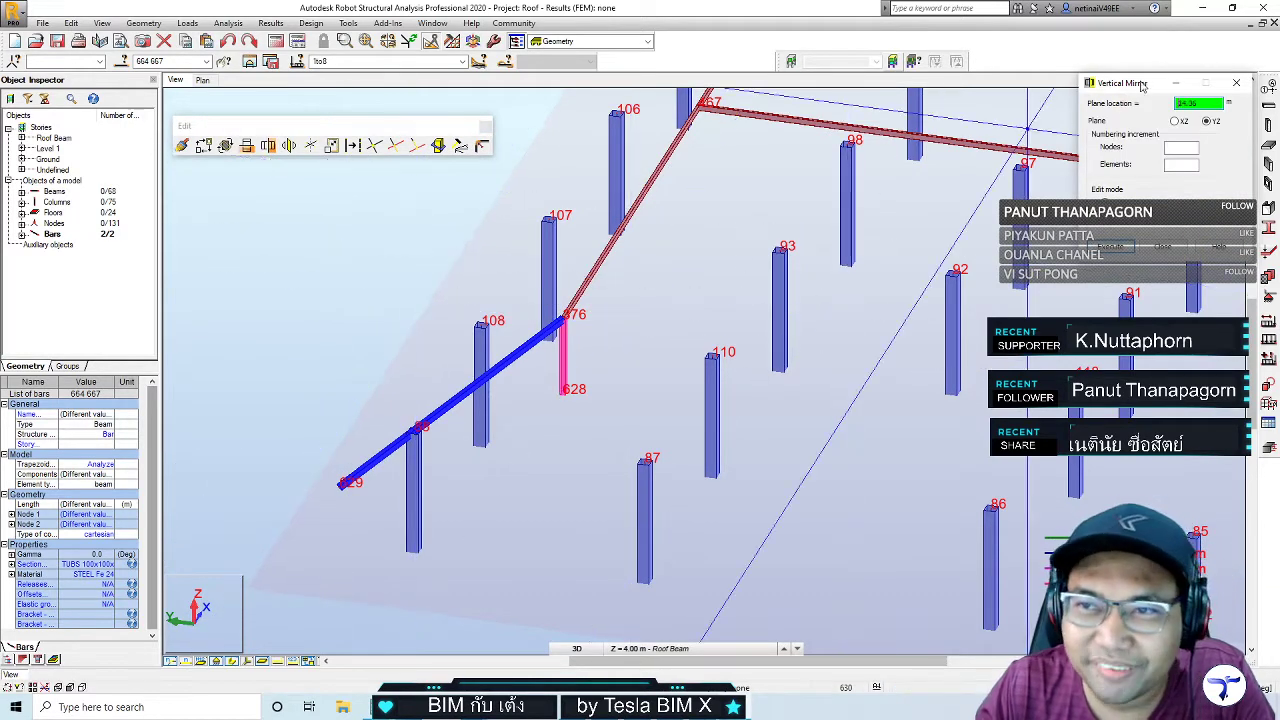
Mirror the selected bars across the XZ plane through node 376, creating nodes 630 and 631
left_click_drag(1140, 86, 265, 178)
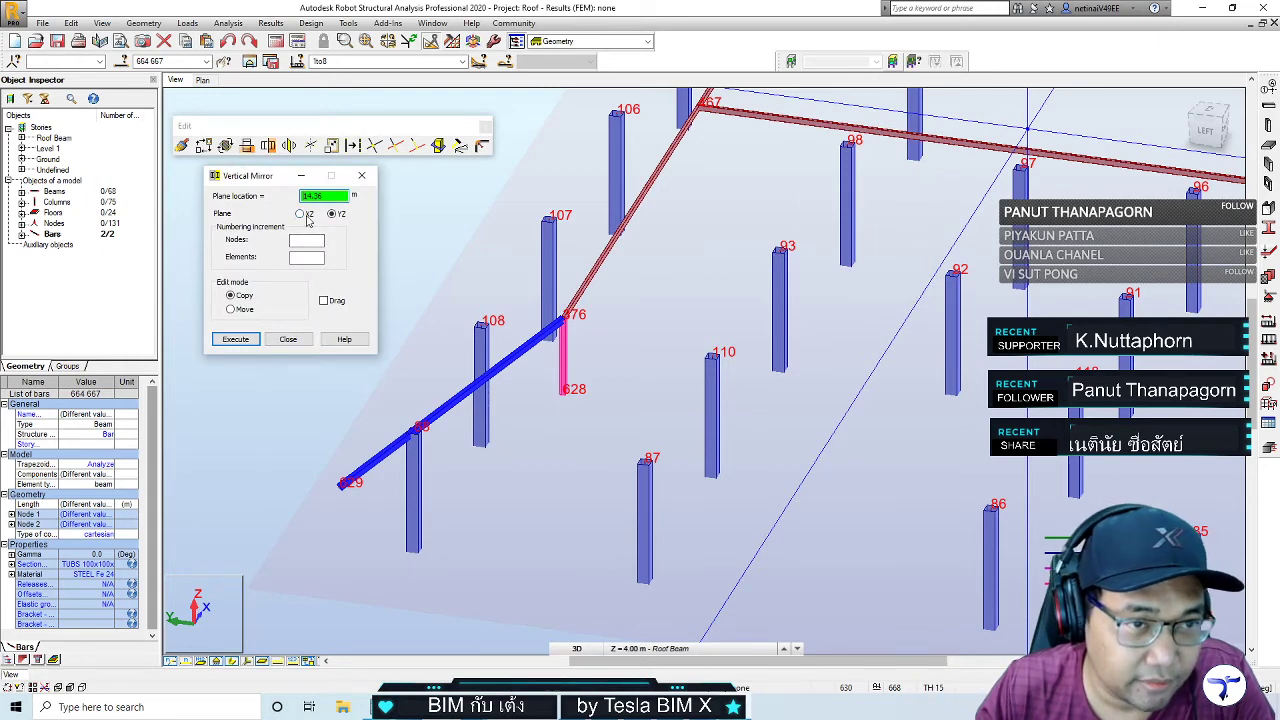
left_click(567, 320)
left_click(362, 175)
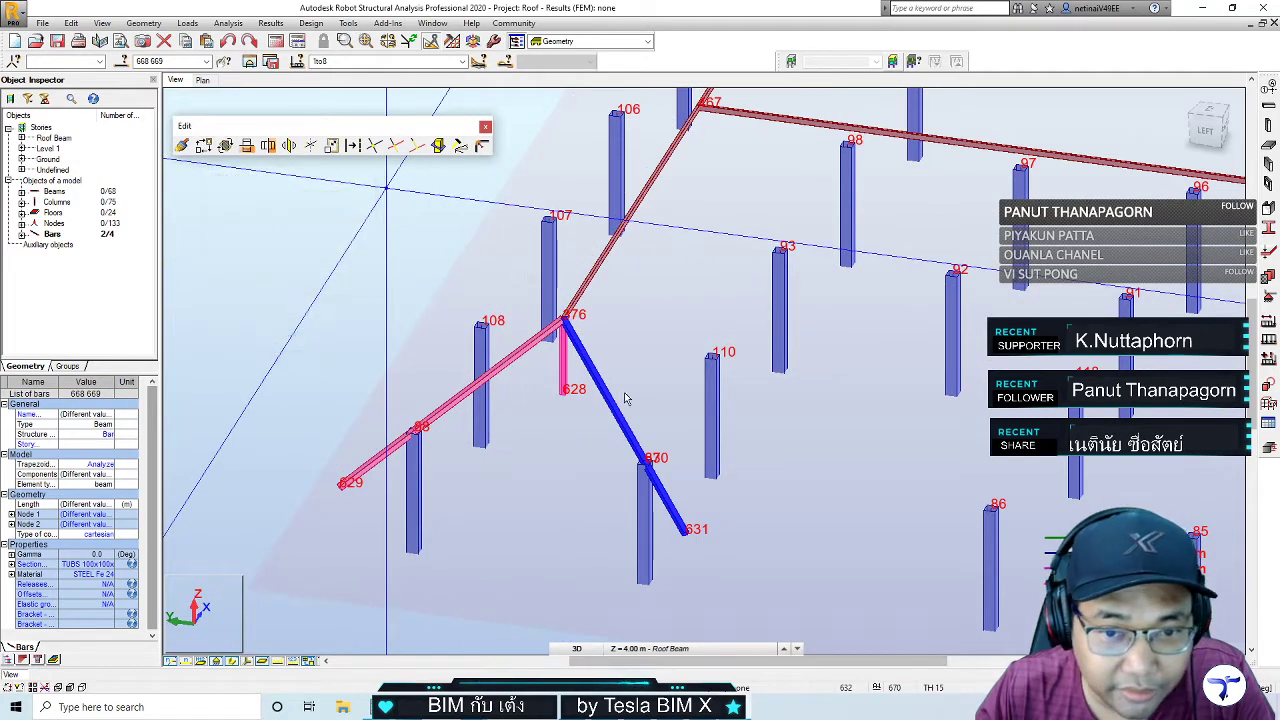
left_click(672, 422)
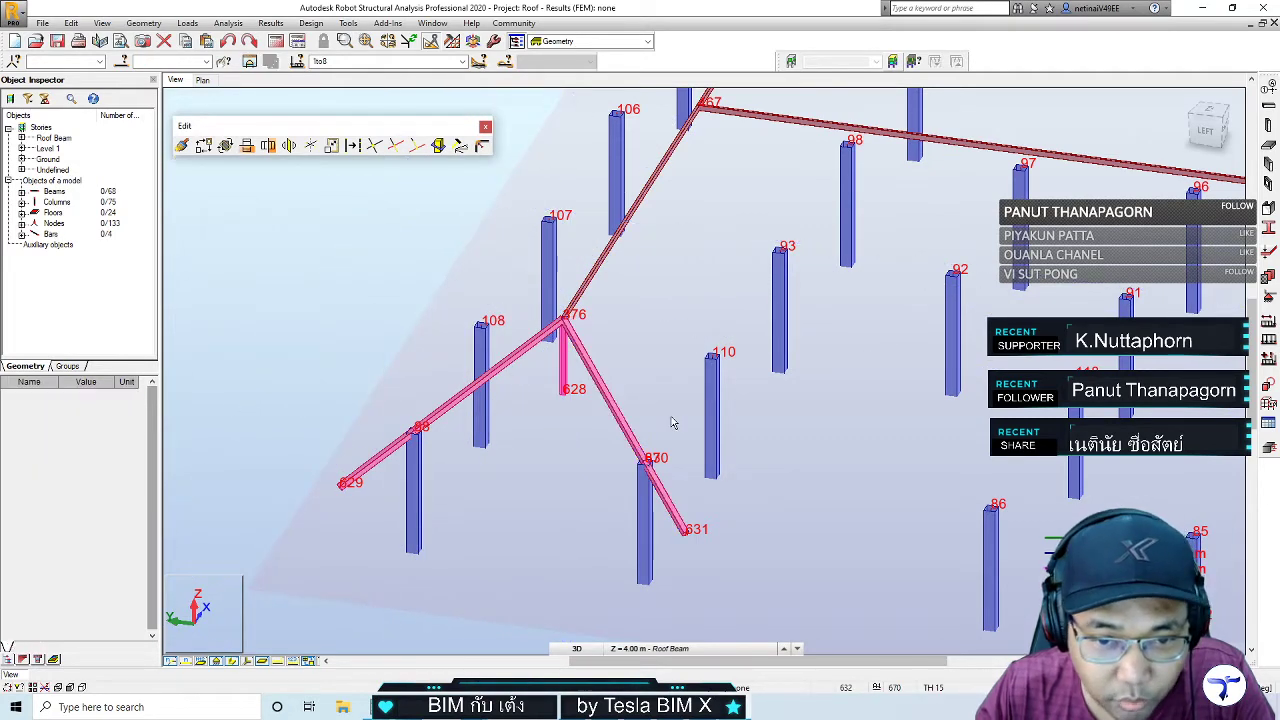
Merge coincident nodes across the entire structure at 0.01 m precision, leaving 132 nodes
left_click(460, 148)
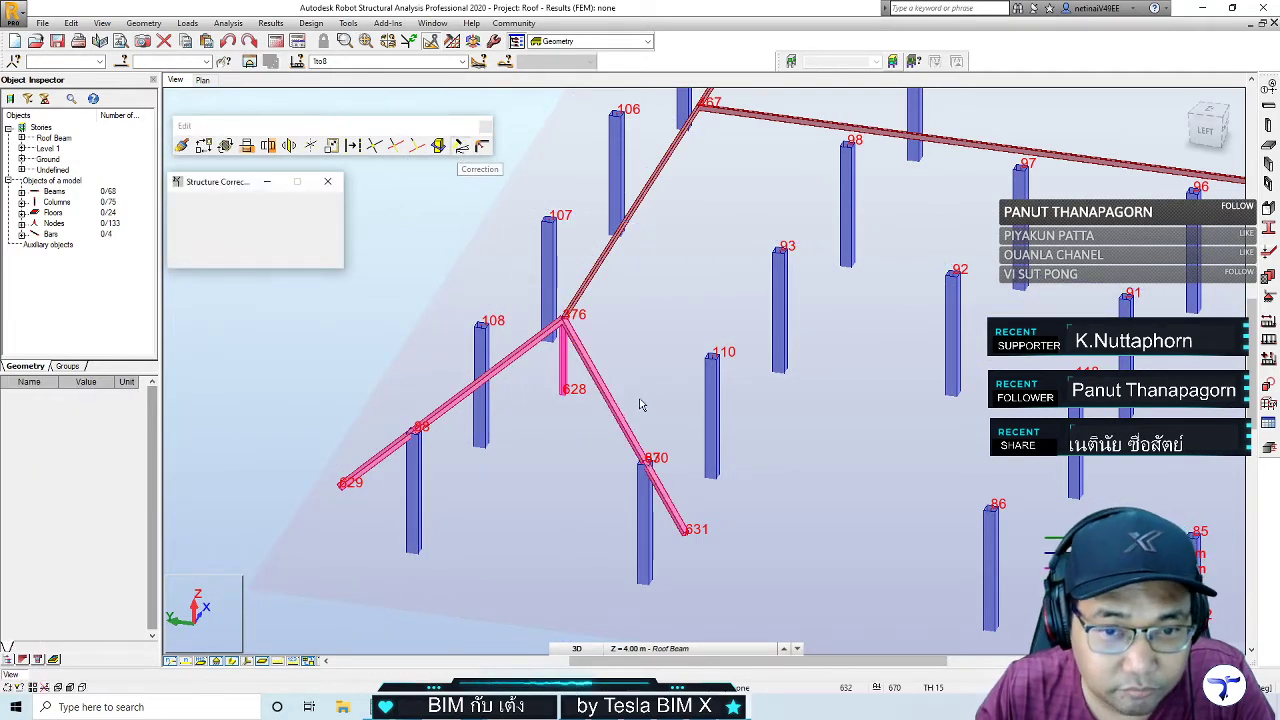
left_click(190, 256)
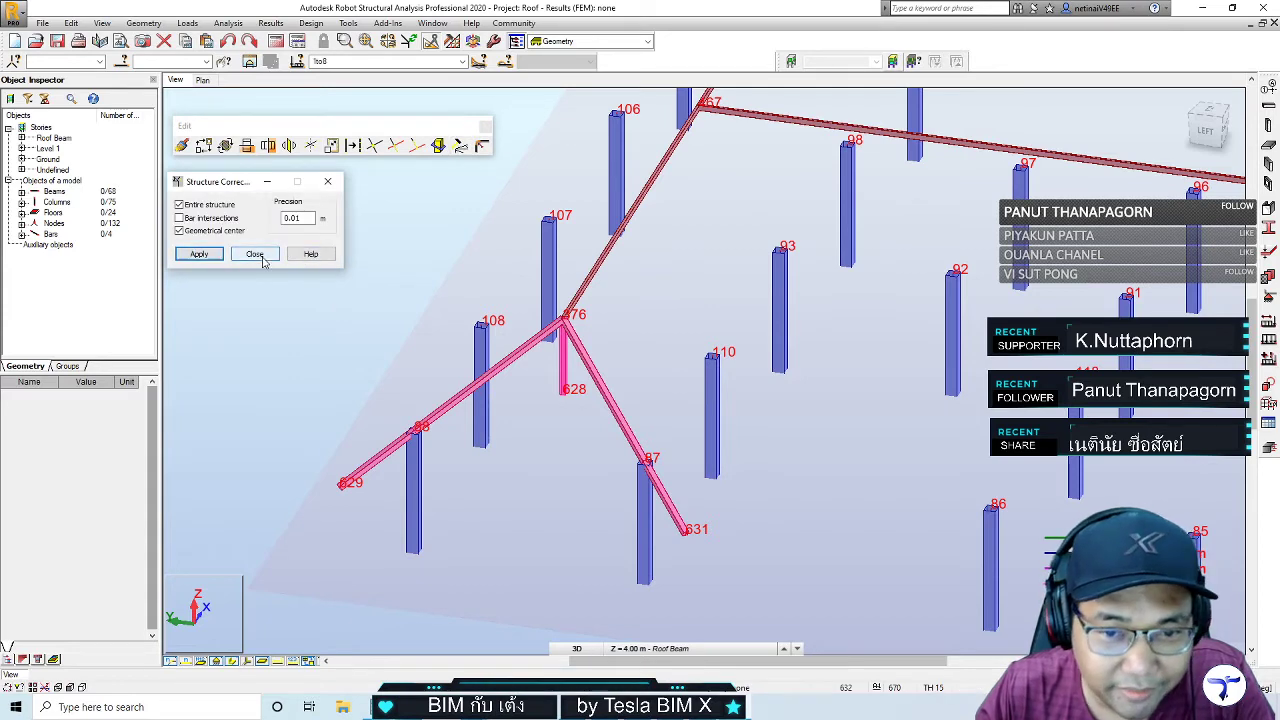
left_click(255, 255)
mouse_move(532, 536)
middle_mouse_down("shift")
mouse_move(517, 526)
mouse_move(557, 563)
mouse_move(480, 428)
mouse_move(486, 489)
mouse_move(588, 546)
mouse_move(530, 550)
mouse_move(491, 583)
mouse_move(540, 575)
mouse_move(517, 577)
mouse_move(580, 566)
mouse_move(520, 560)
mouse_move(505, 545)
mouse_move(563, 543)
mouse_move(518, 569)
mouse_move(460, 569)
middle_mouse_up("shift")
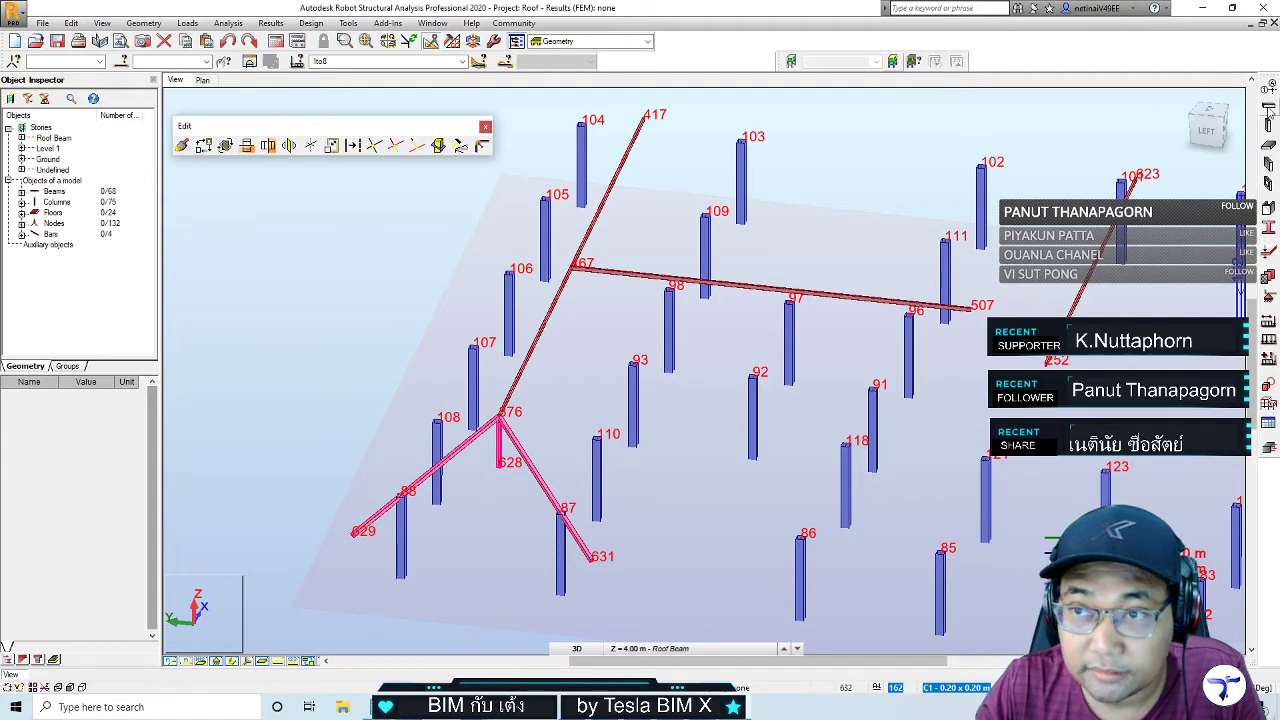
Start a new bar and bring up the New Section definition dialog
left_click(143, 22)
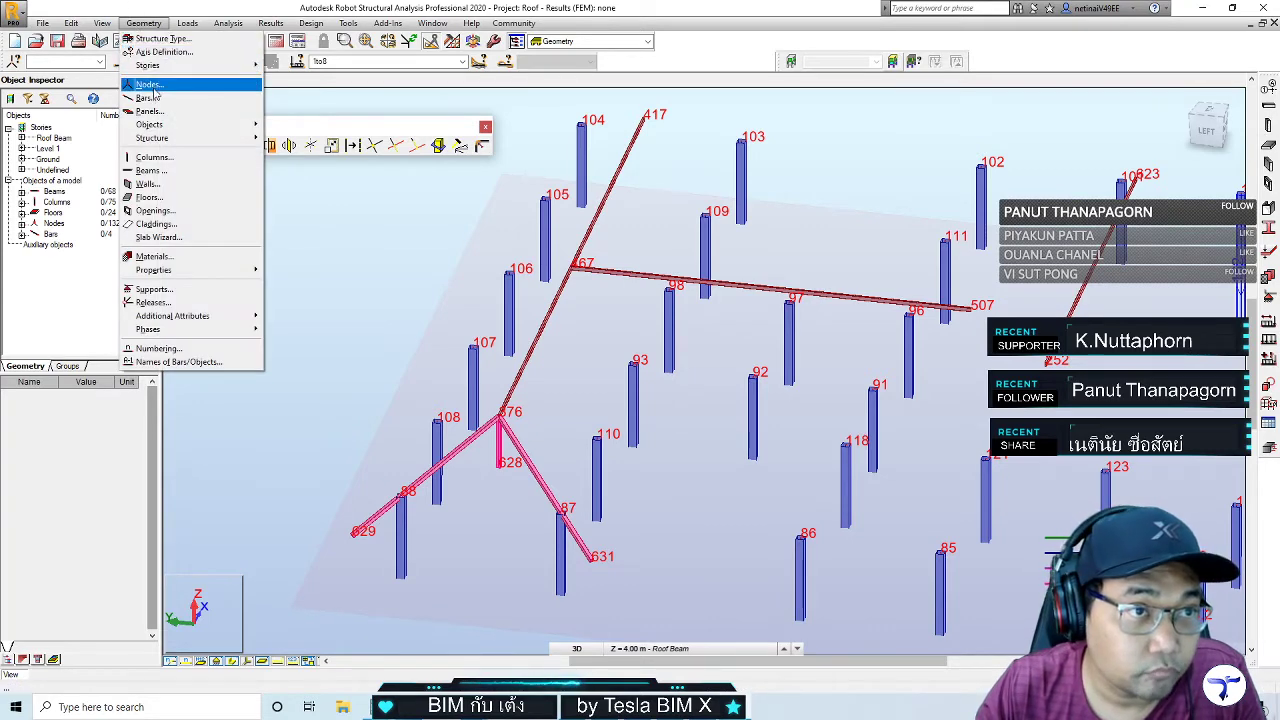
left_click(148, 97)
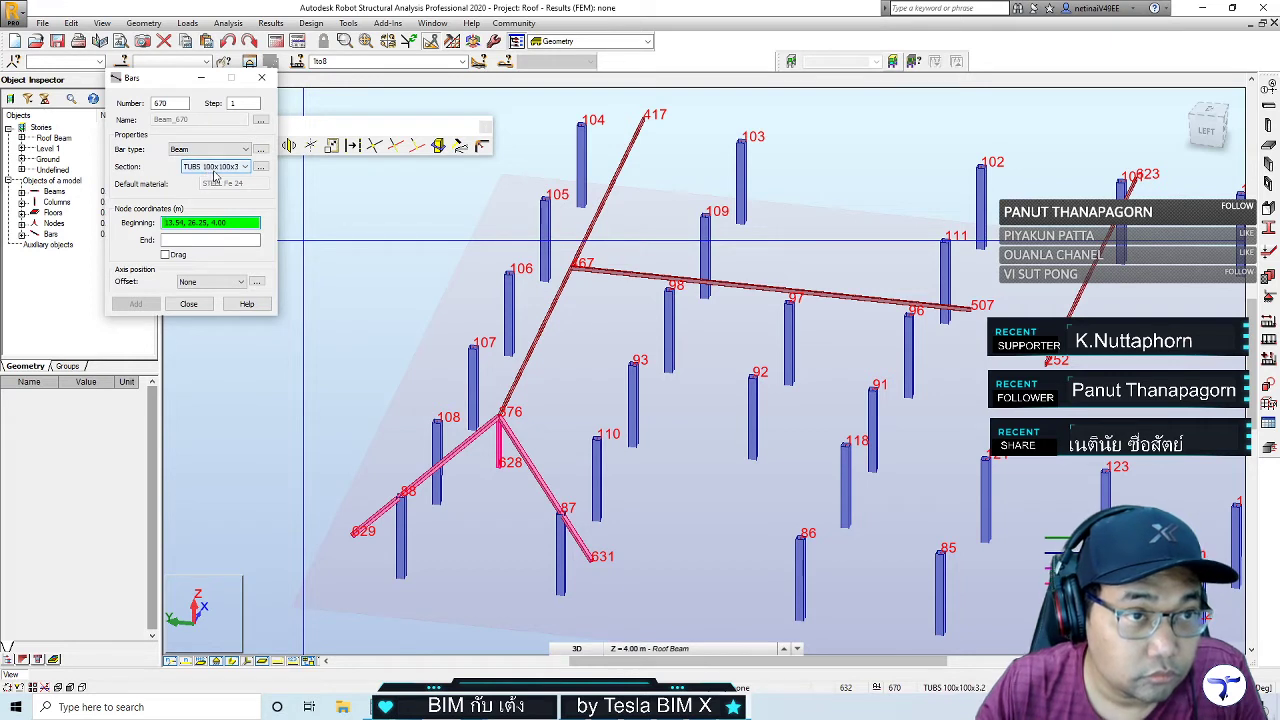
left_click(213, 171)
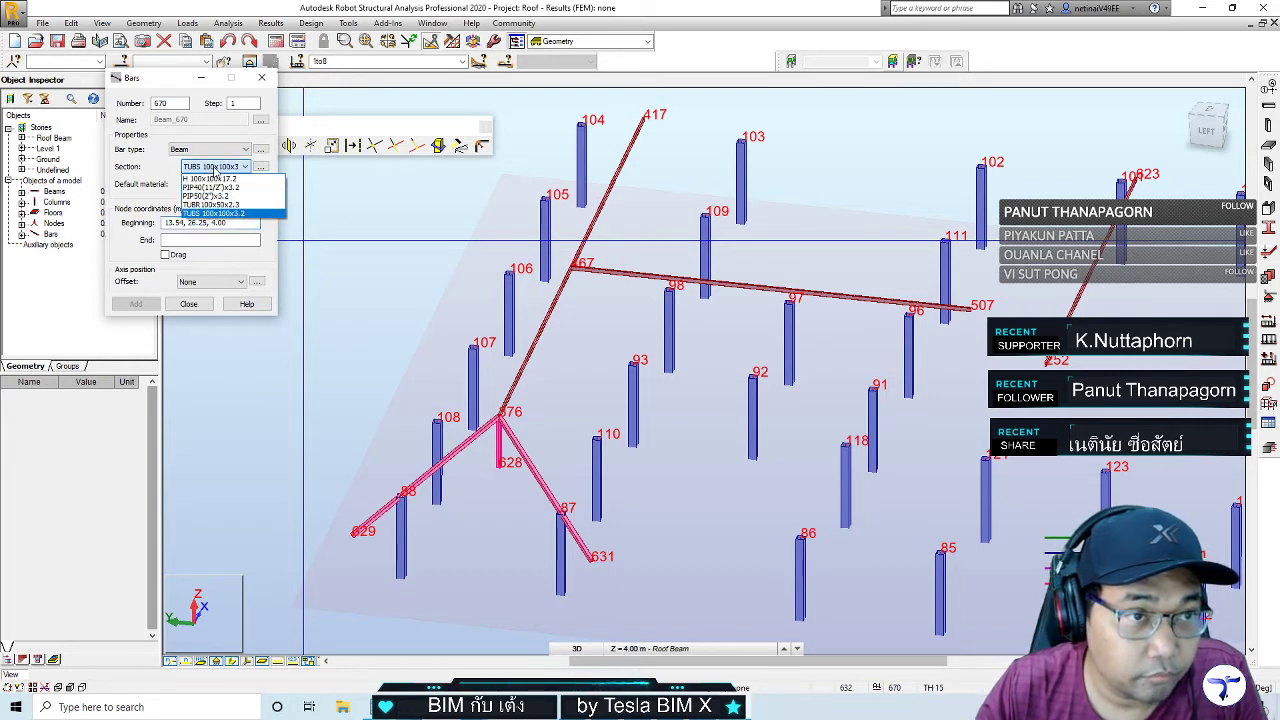
left_click(213, 171)
left_click(239, 170)
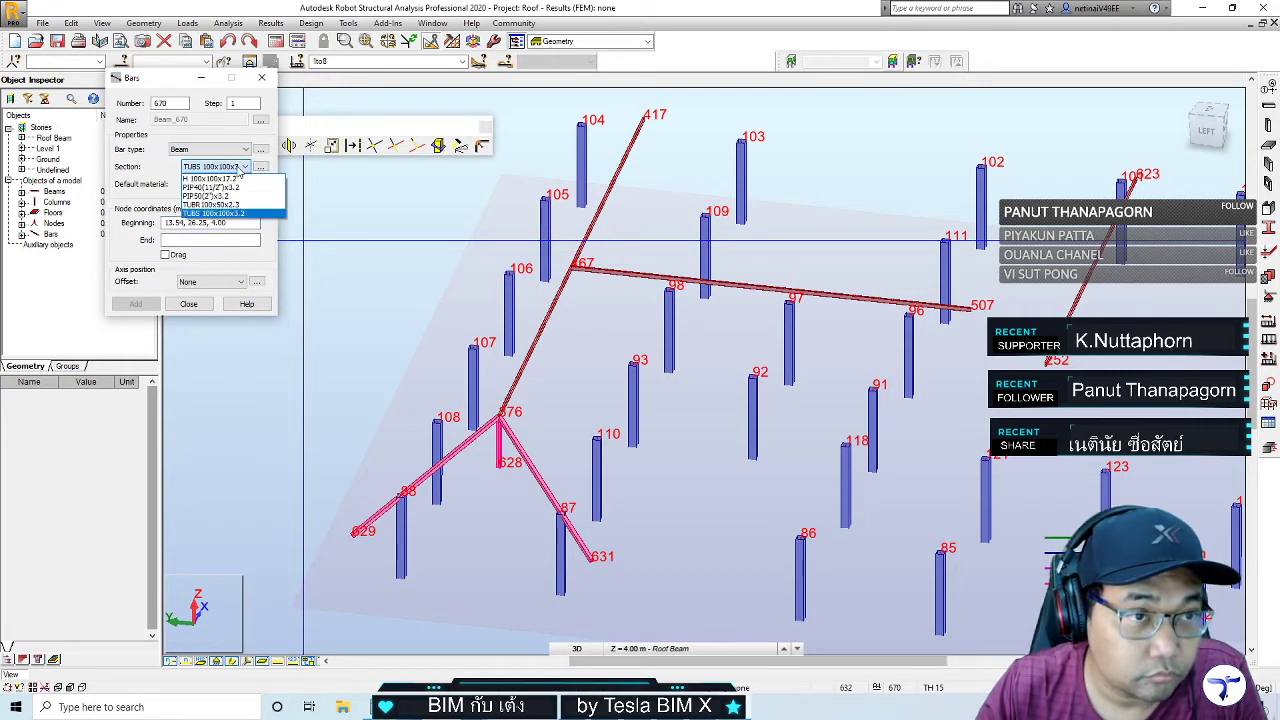
left_click(240, 170)
left_click(260, 166)
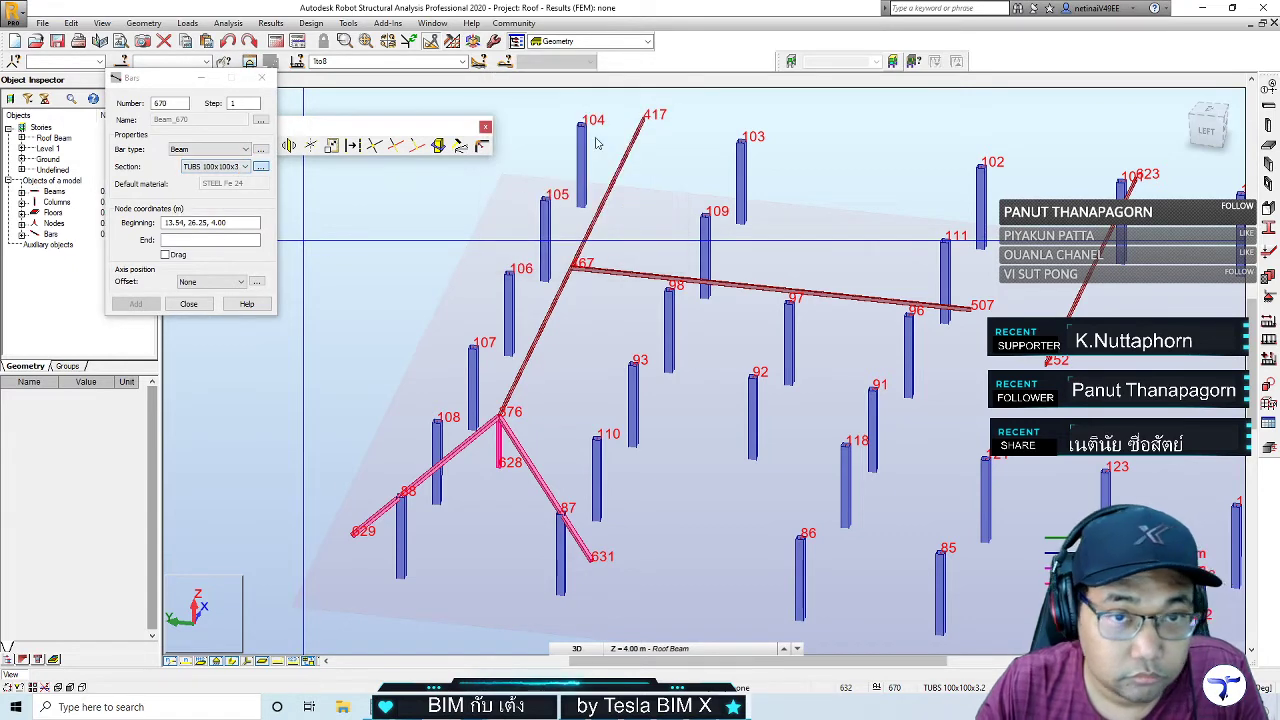
left_click_drag(618, 157, 407, 181)
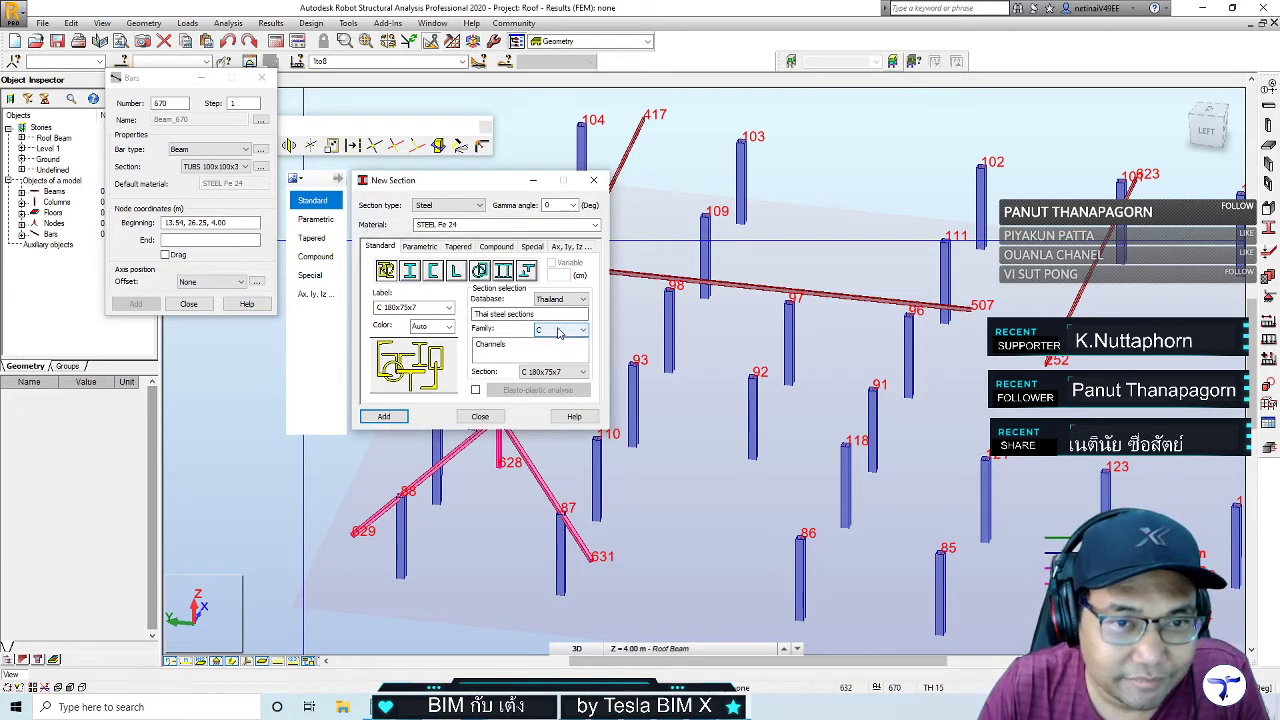
Add the TUBR 150x75x3.2 rectangular hollow section and keep it selected for new bars
left_click(480, 272)
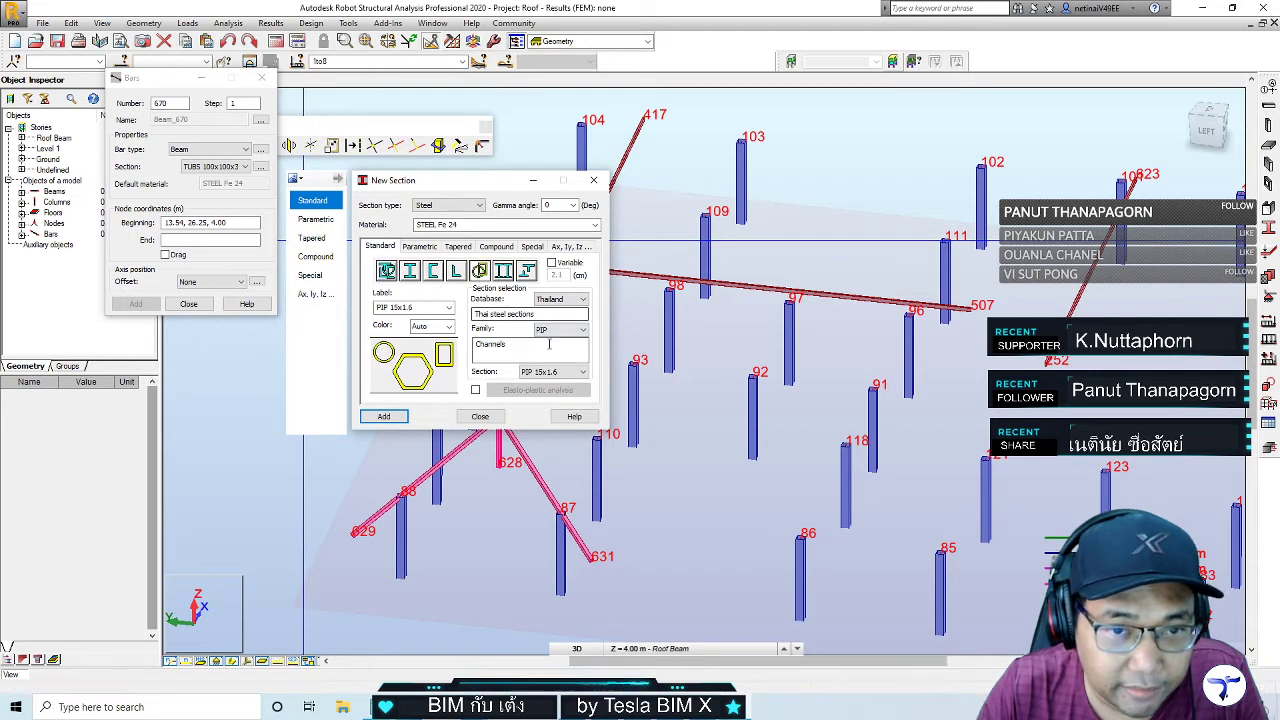
left_click(560, 330)
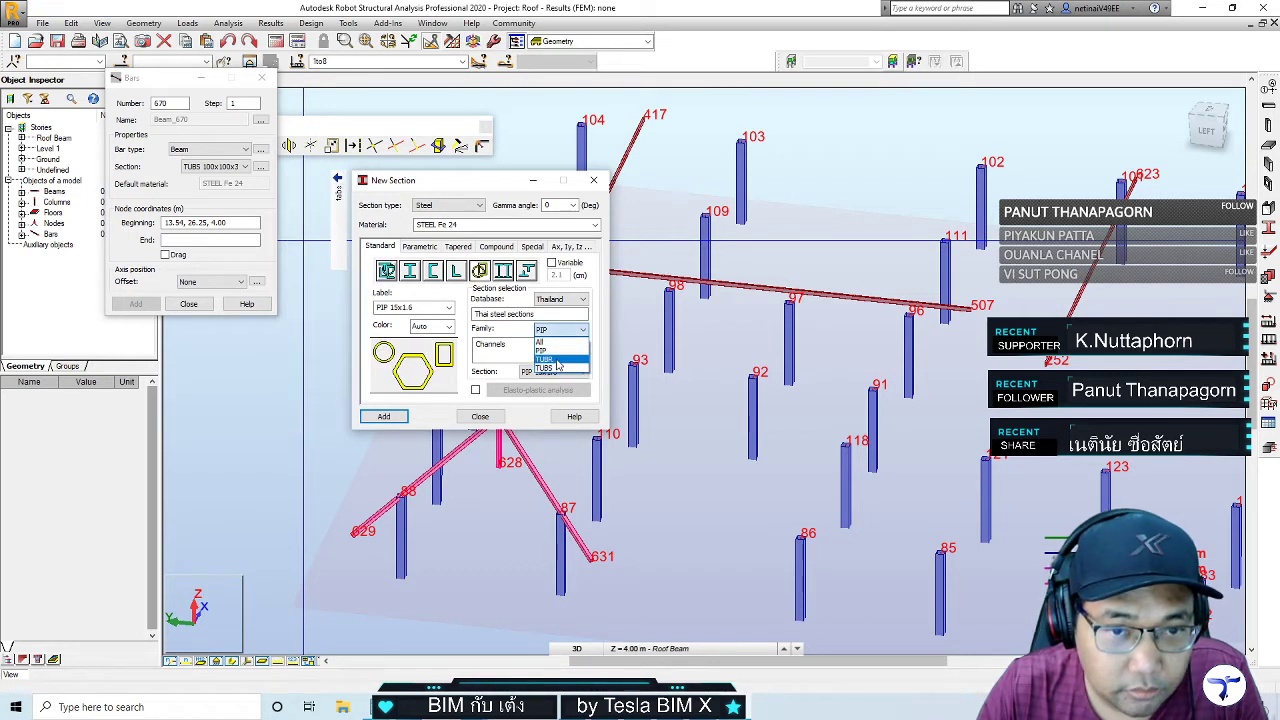
left_click(555, 358)
left_click(548, 373)
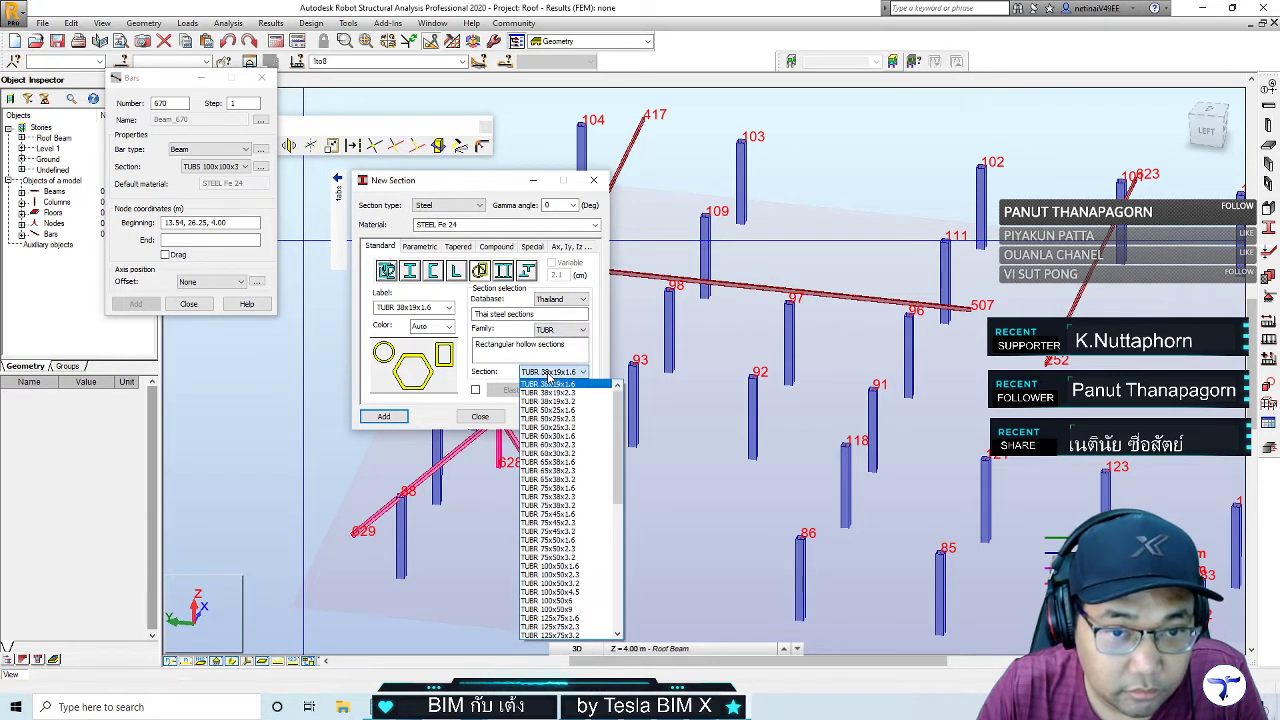
scroll(555, 420, "down", 3)
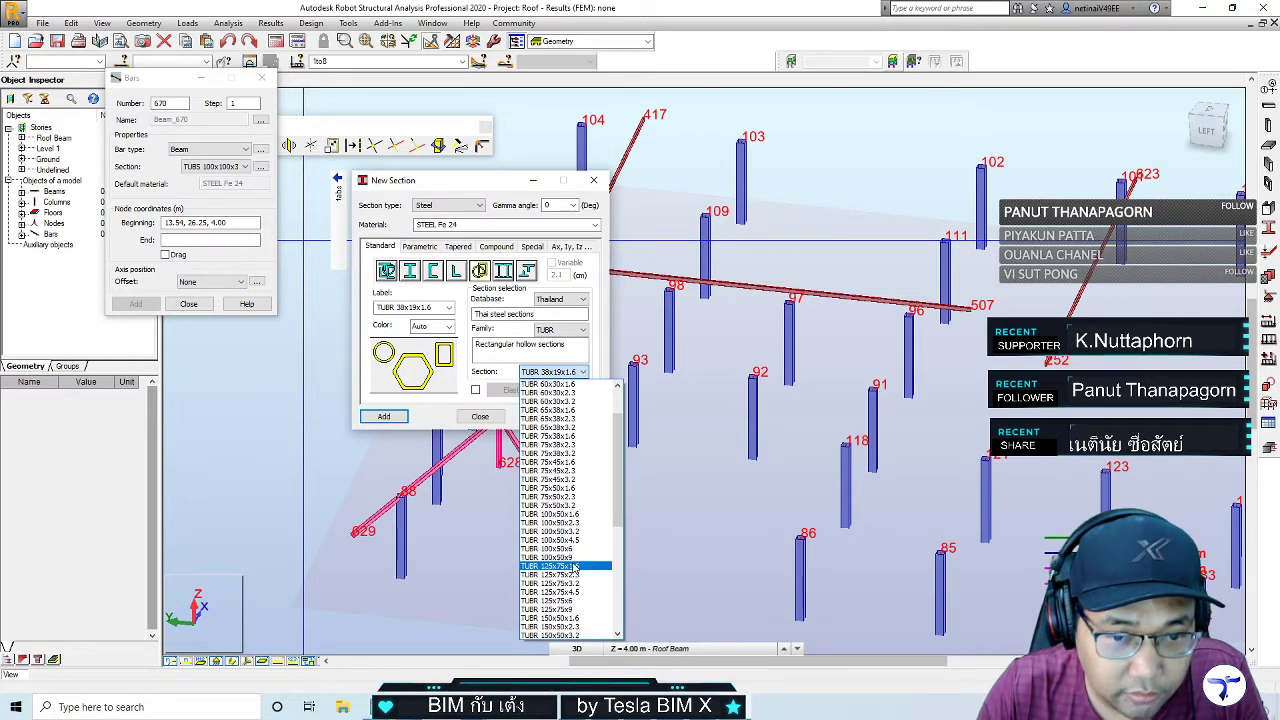
scroll(576, 578, "down", 1)
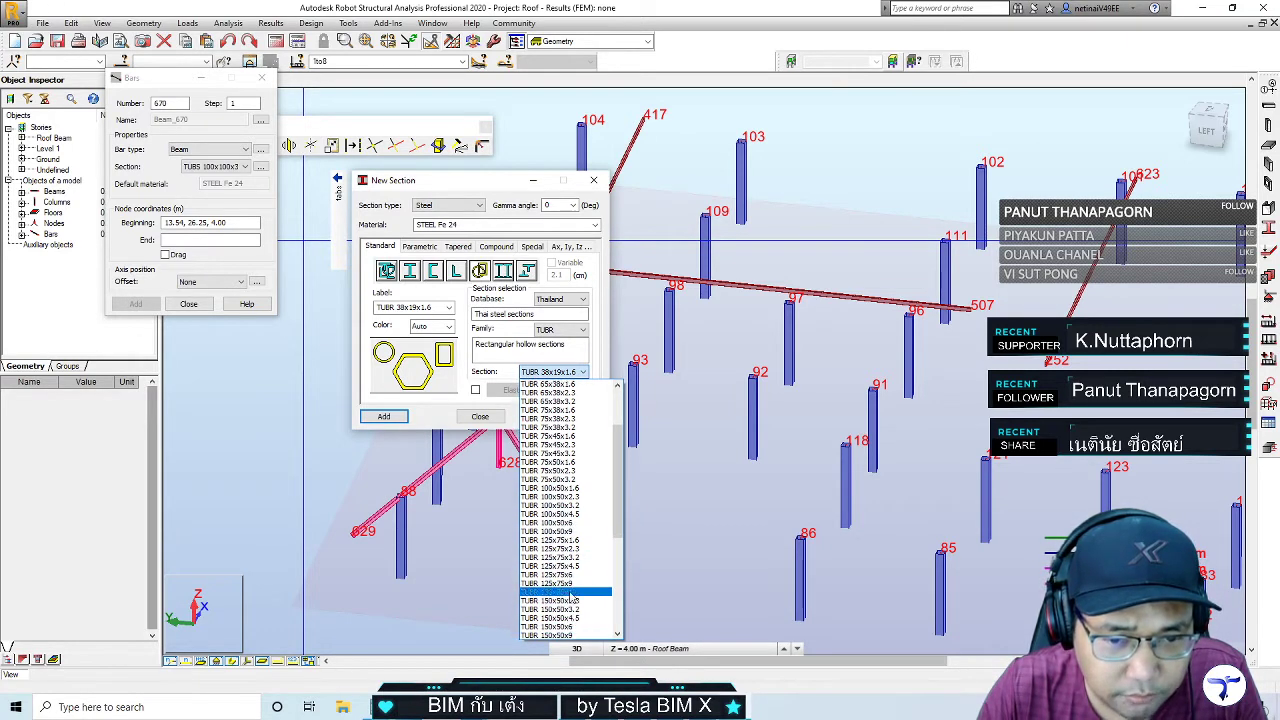
scroll(580, 585, "down", 1)
scroll(585, 592, "down", 1)
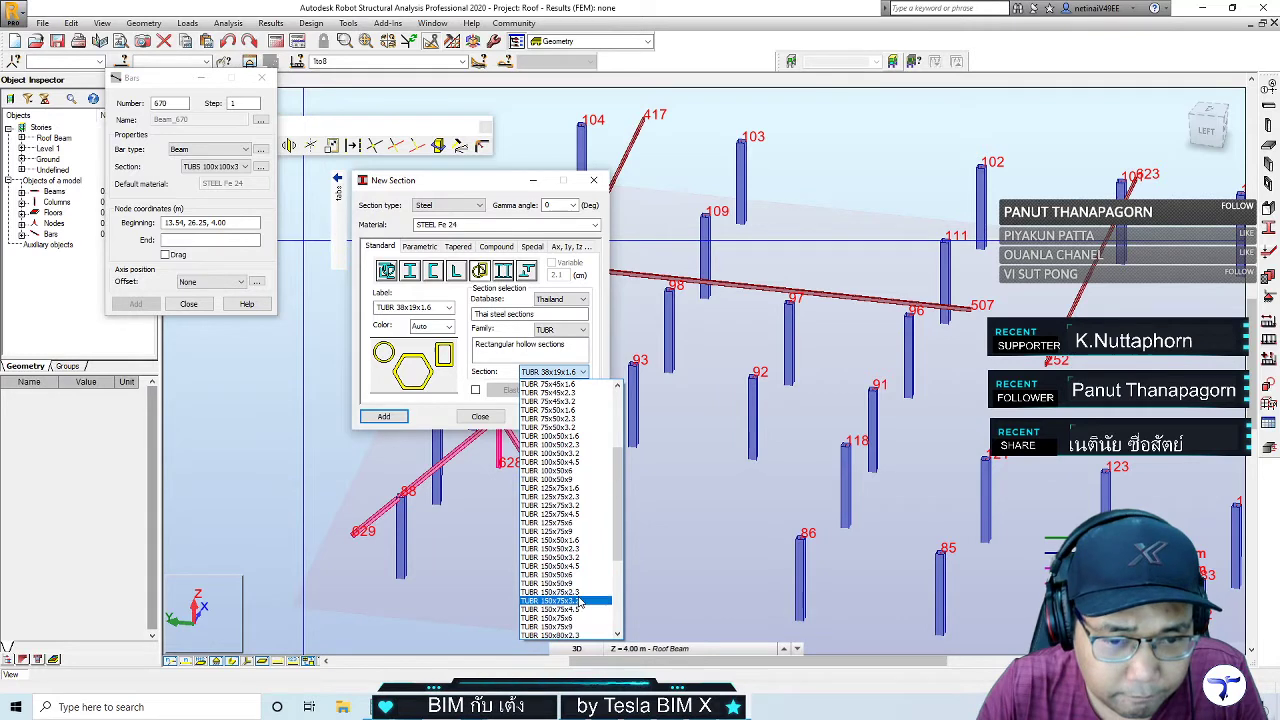
left_click(588, 601)
left_click(384, 418)
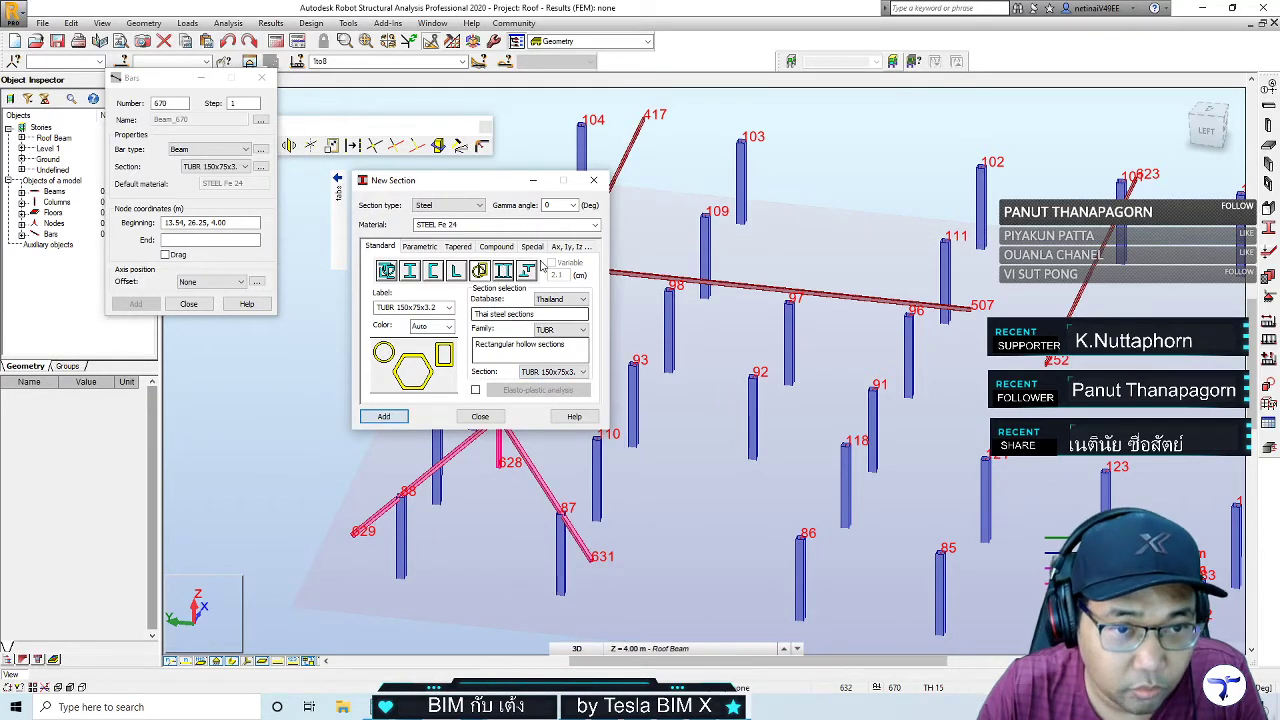
left_click(225, 170)
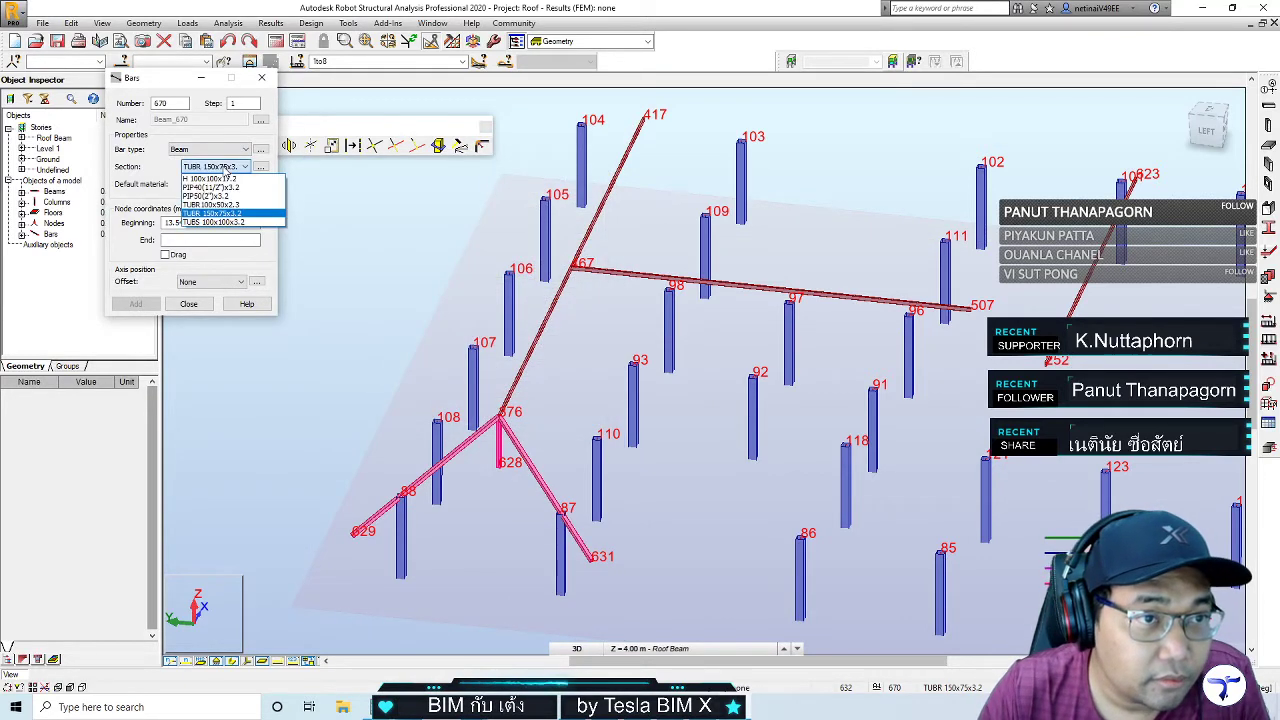
left_click(232, 222)
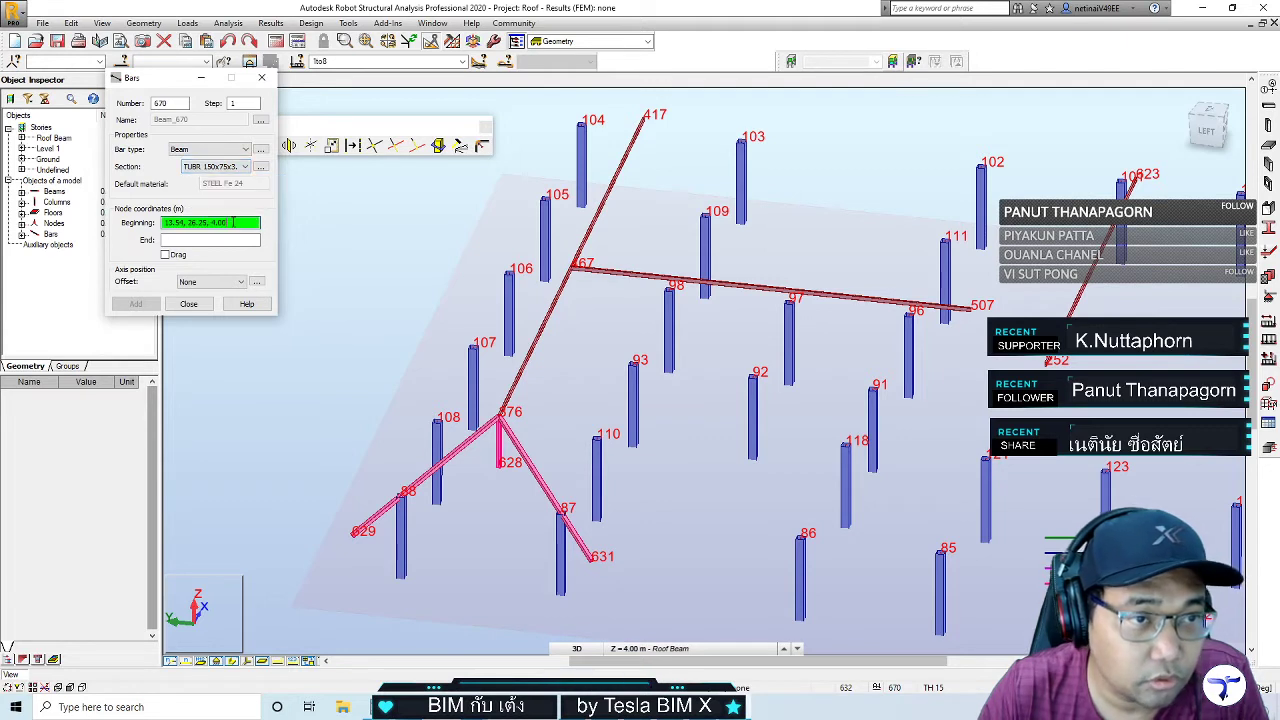
Create a TUBR 150x75x3.2 tie beam linking node 88 to node 87
left_click(405, 493)
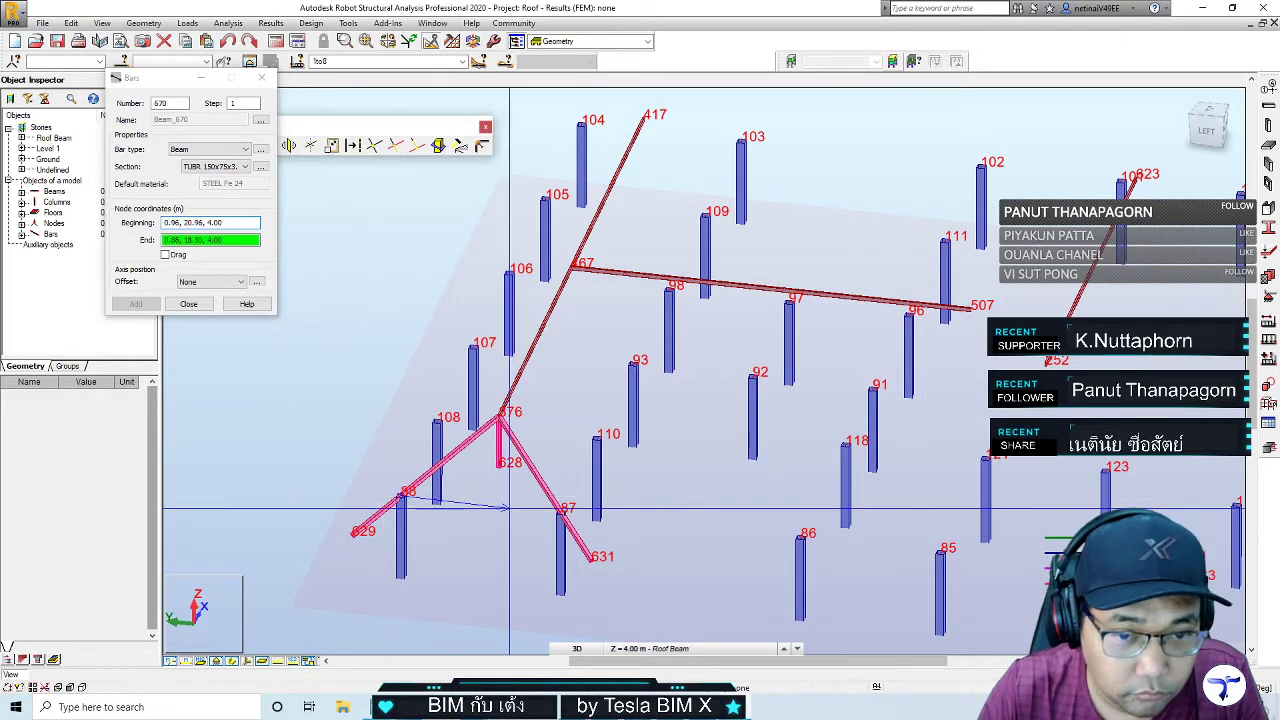
left_click(560, 511)
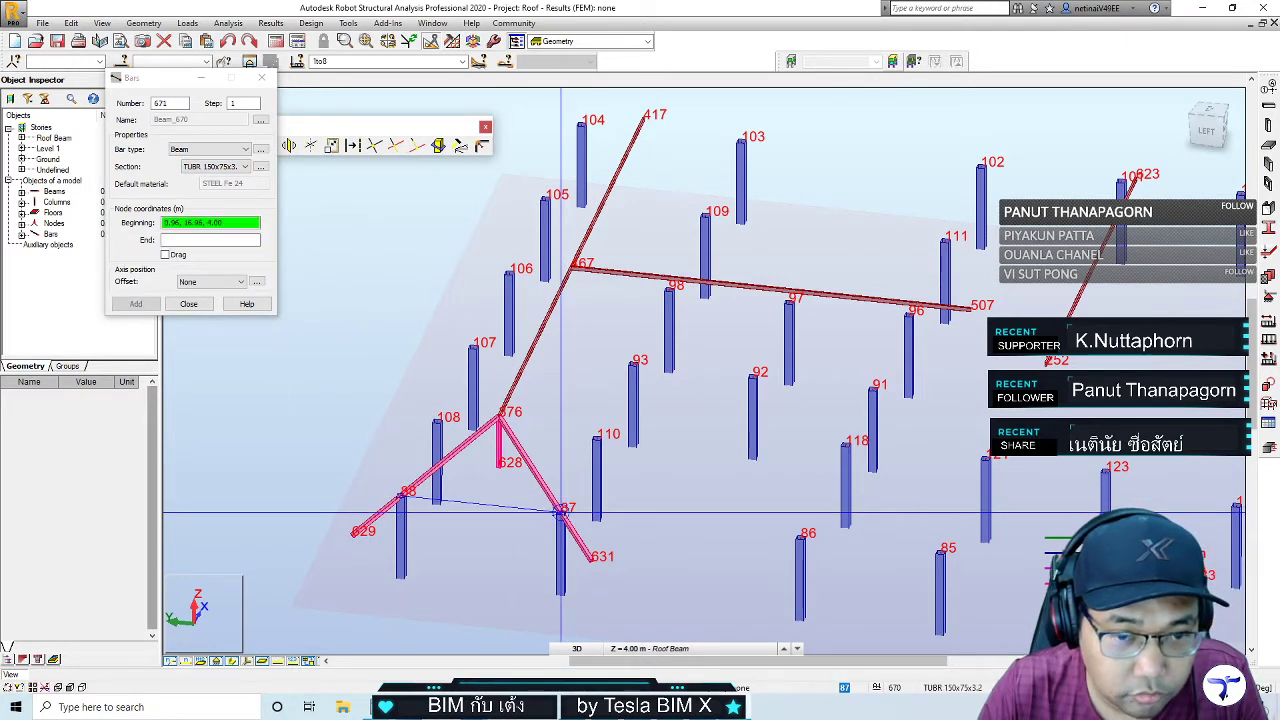
scroll(540, 520, "up", 3)
scroll(480, 540, "down", 2)
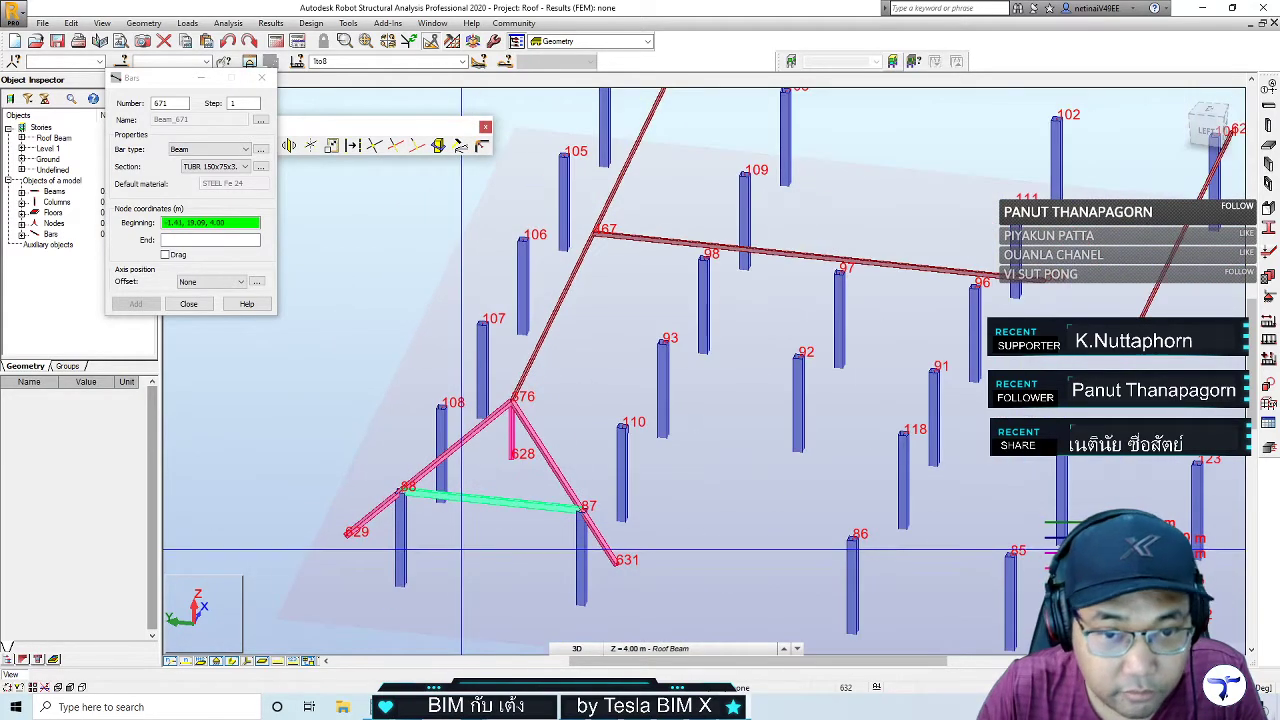
mouse_move(462, 549)
middle_mouse_down("shift")
mouse_move(520, 551)
mouse_move(466, 565)
mouse_move(470, 500)
middle_mouse_up("shift")
left_click(218, 167)
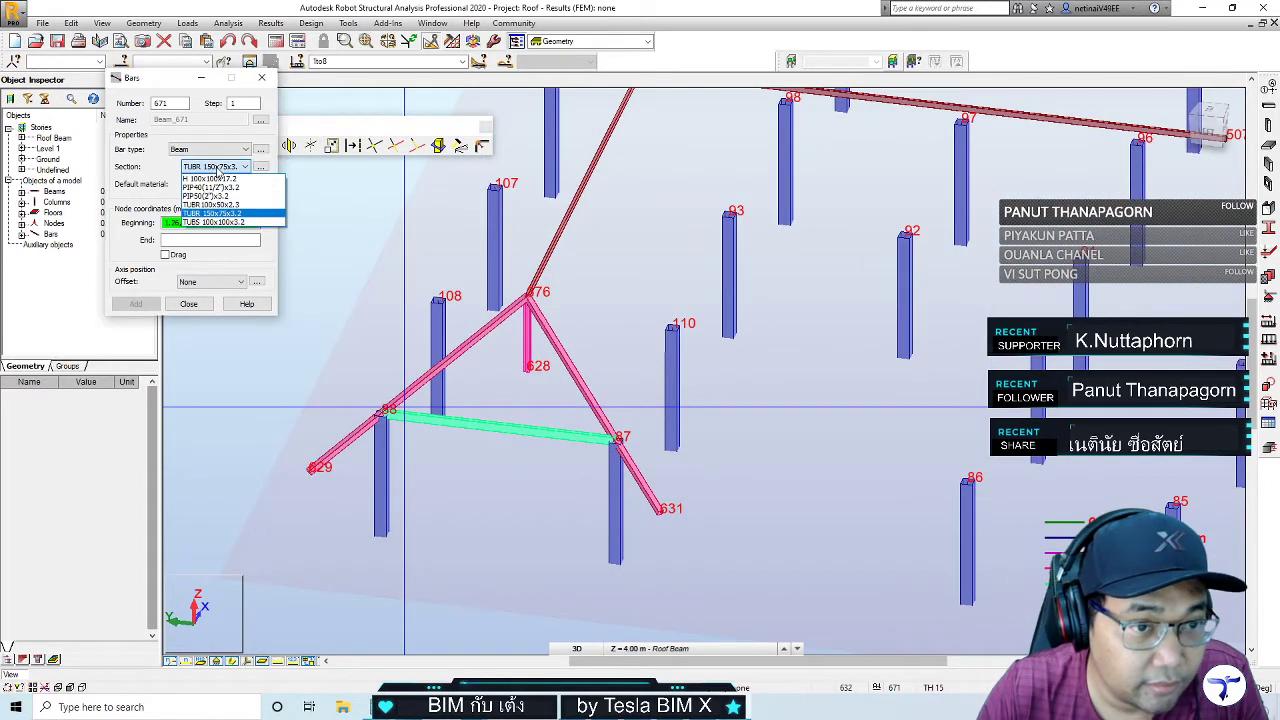
Add the TUBS 12x12x1.6 square hollow tube section as the section for new bars
left_click(218, 170)
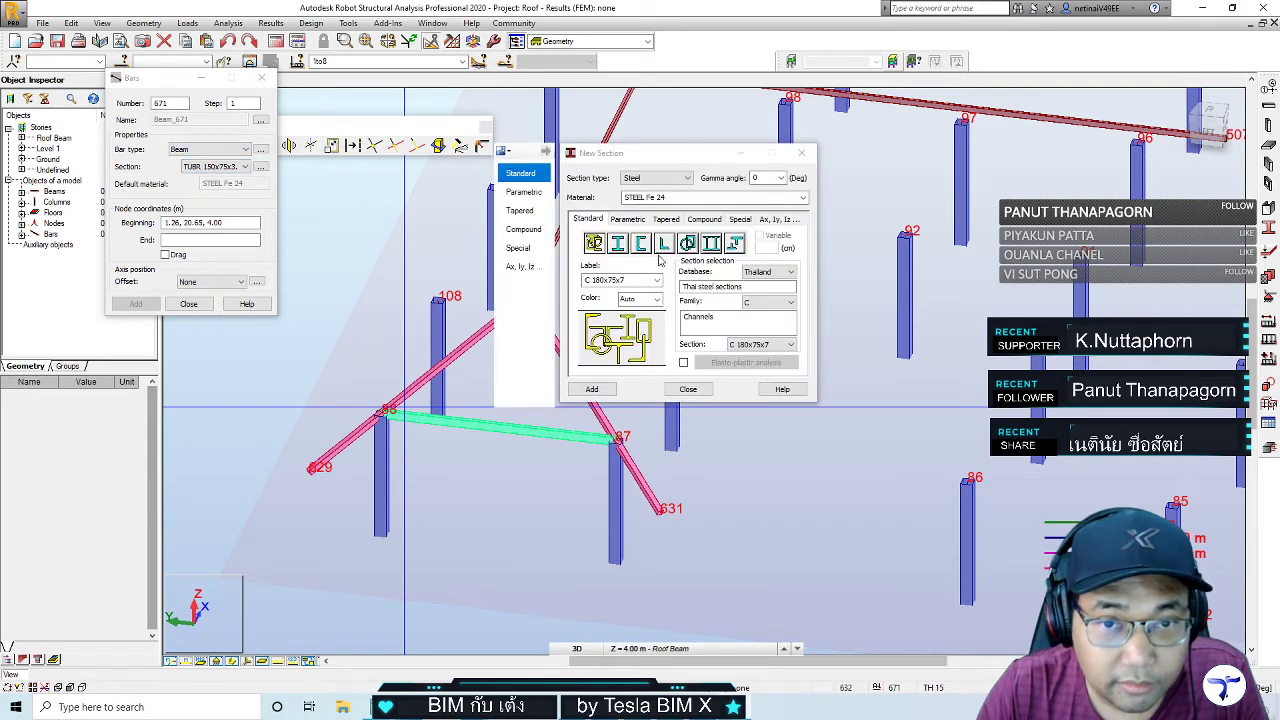
left_click(688, 243)
left_click(777, 302)
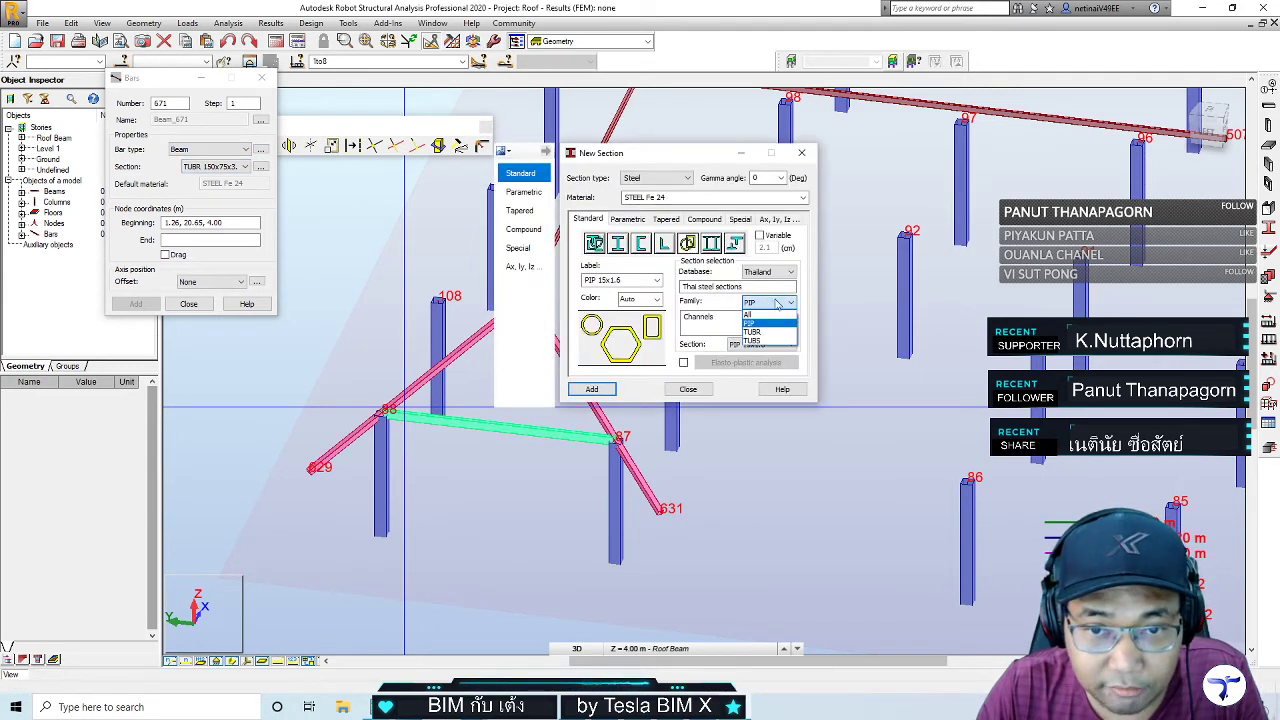
left_click(776, 332)
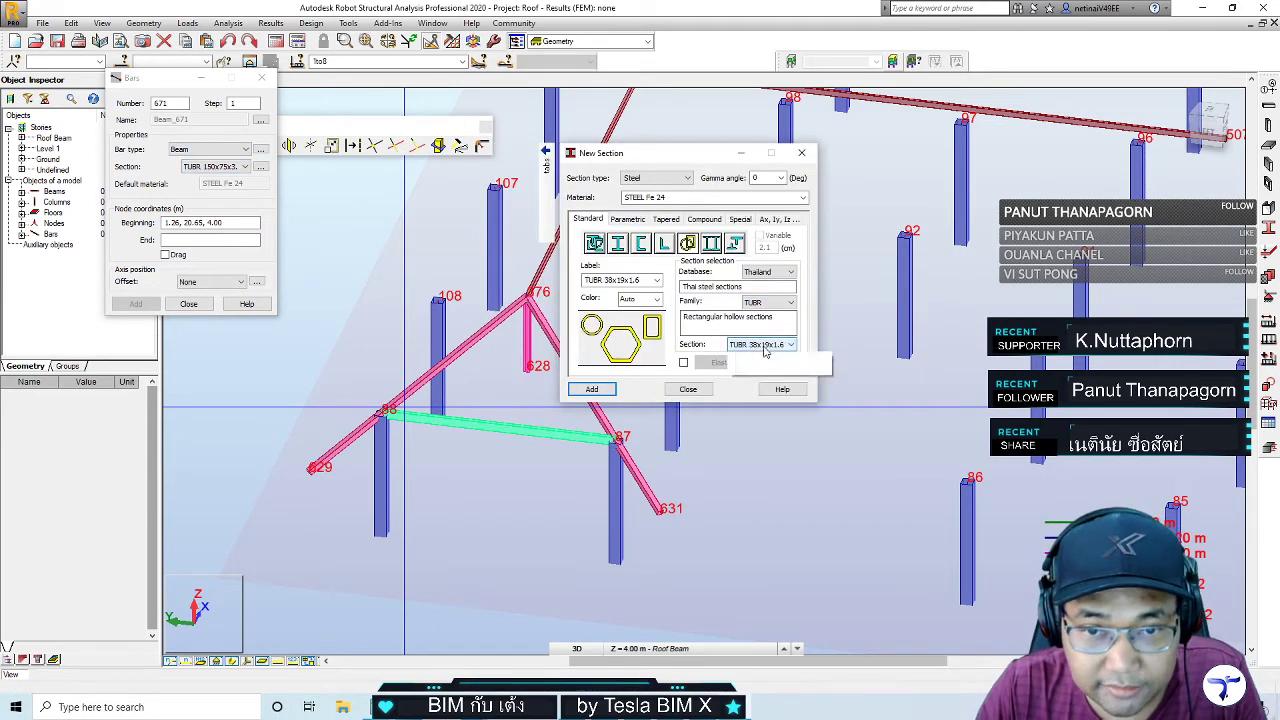
left_click(776, 344)
left_click(777, 302)
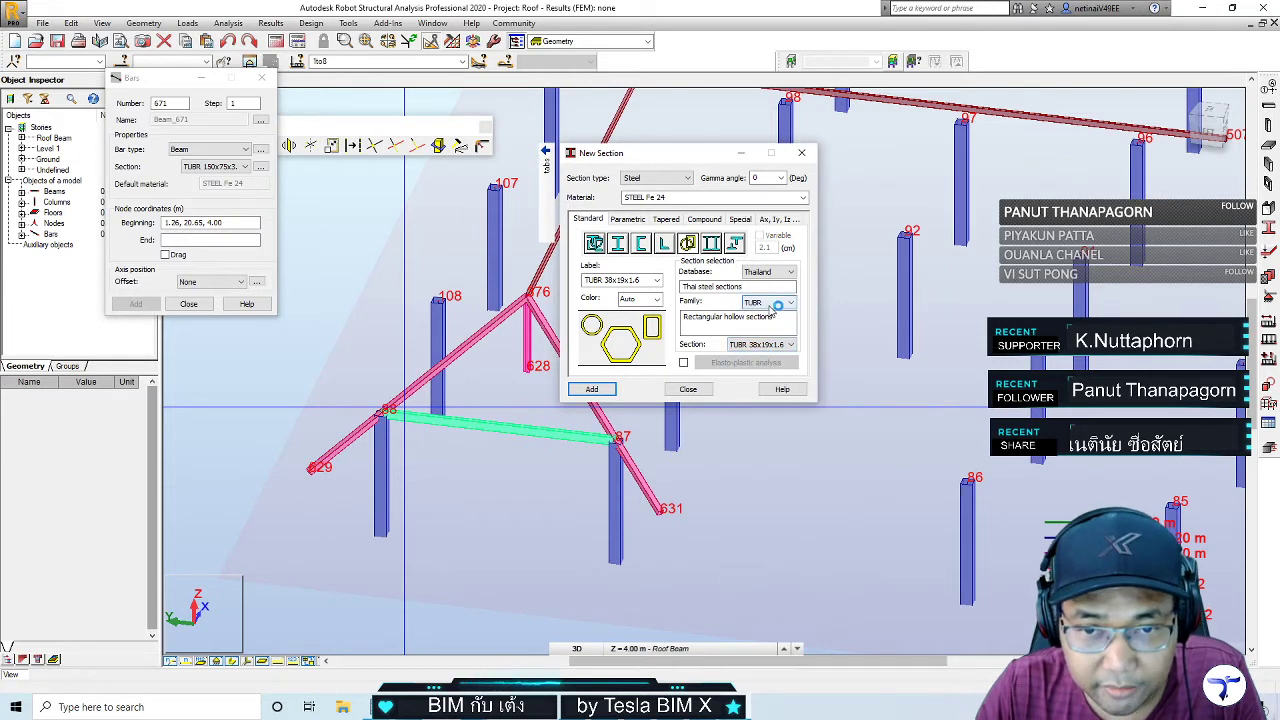
left_click(777, 302)
left_click(760, 322)
left_click(776, 344)
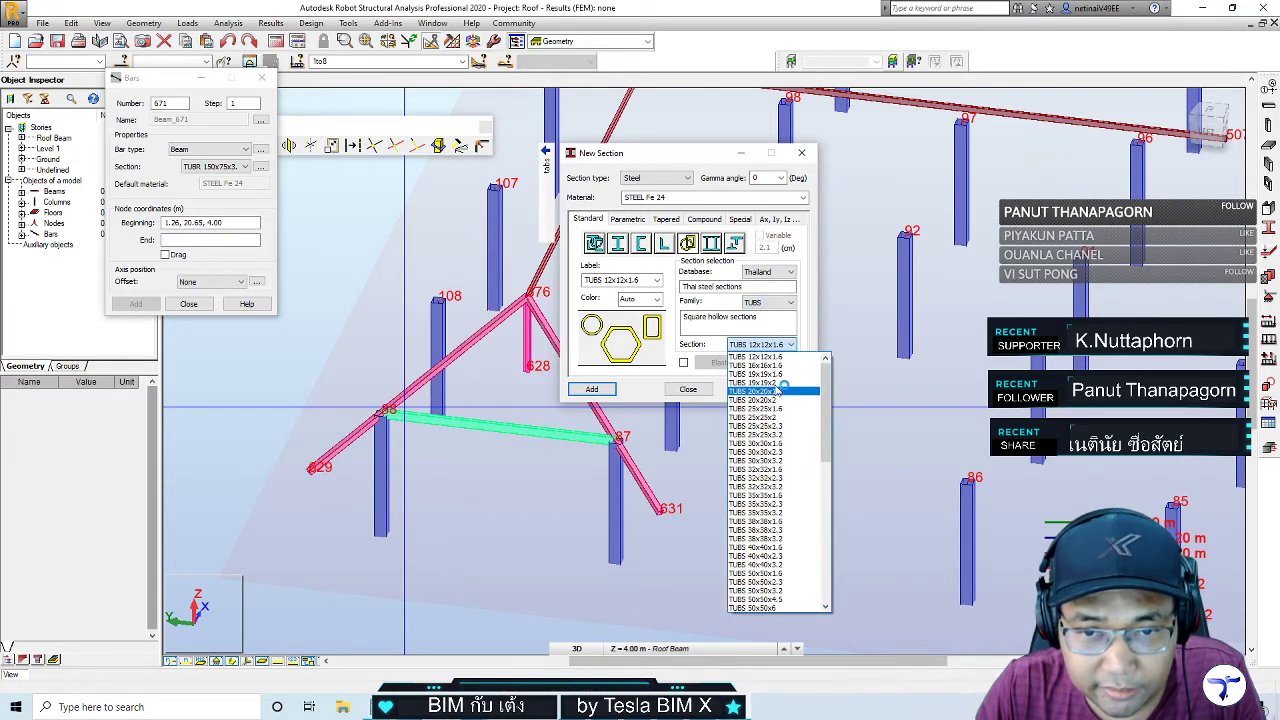
left_click(776, 358)
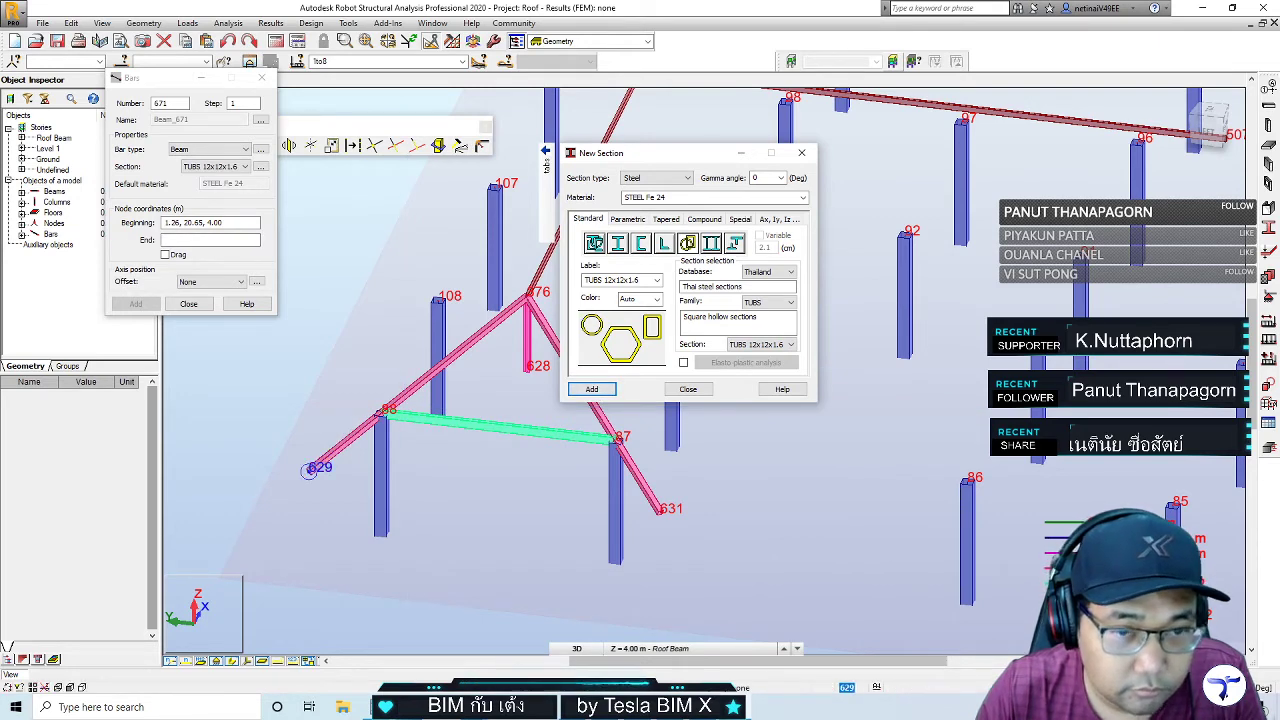
left_click(802, 153)
left_click(215, 223)
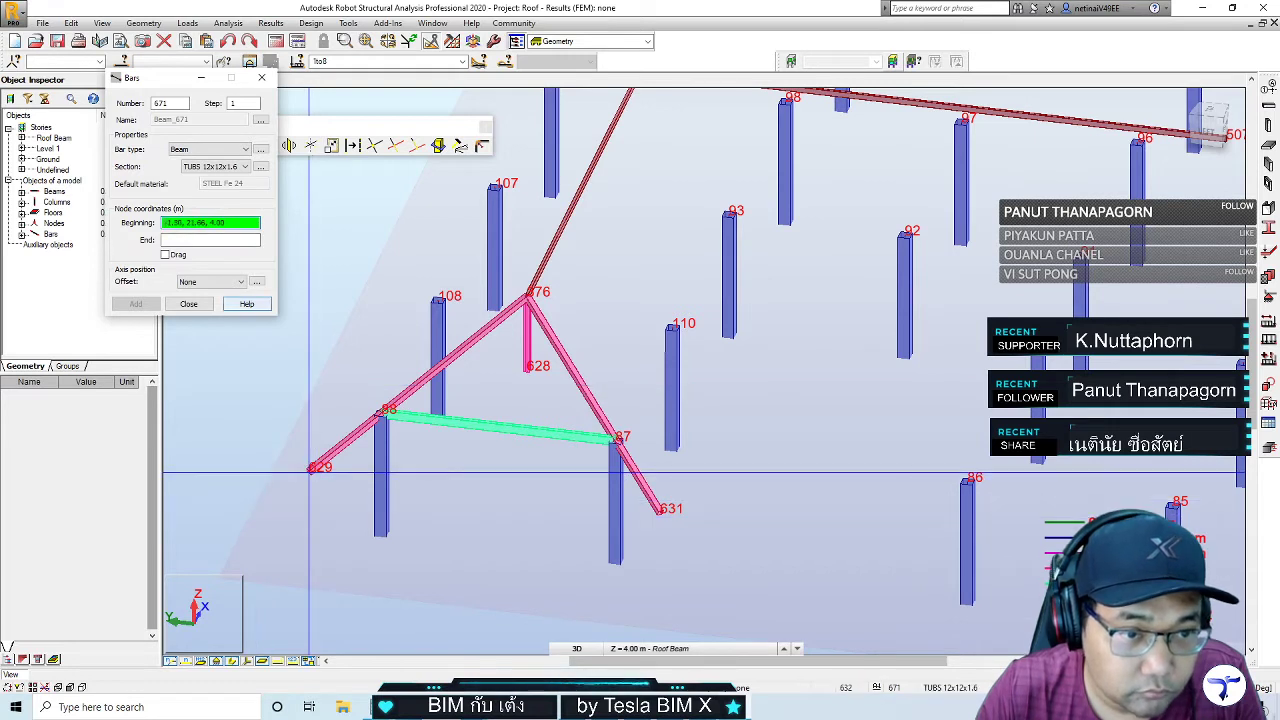
Draw TUBS 12x12x1.6 bar 671 from node 629 to node 631 and stop placing bars
left_click(311, 470)
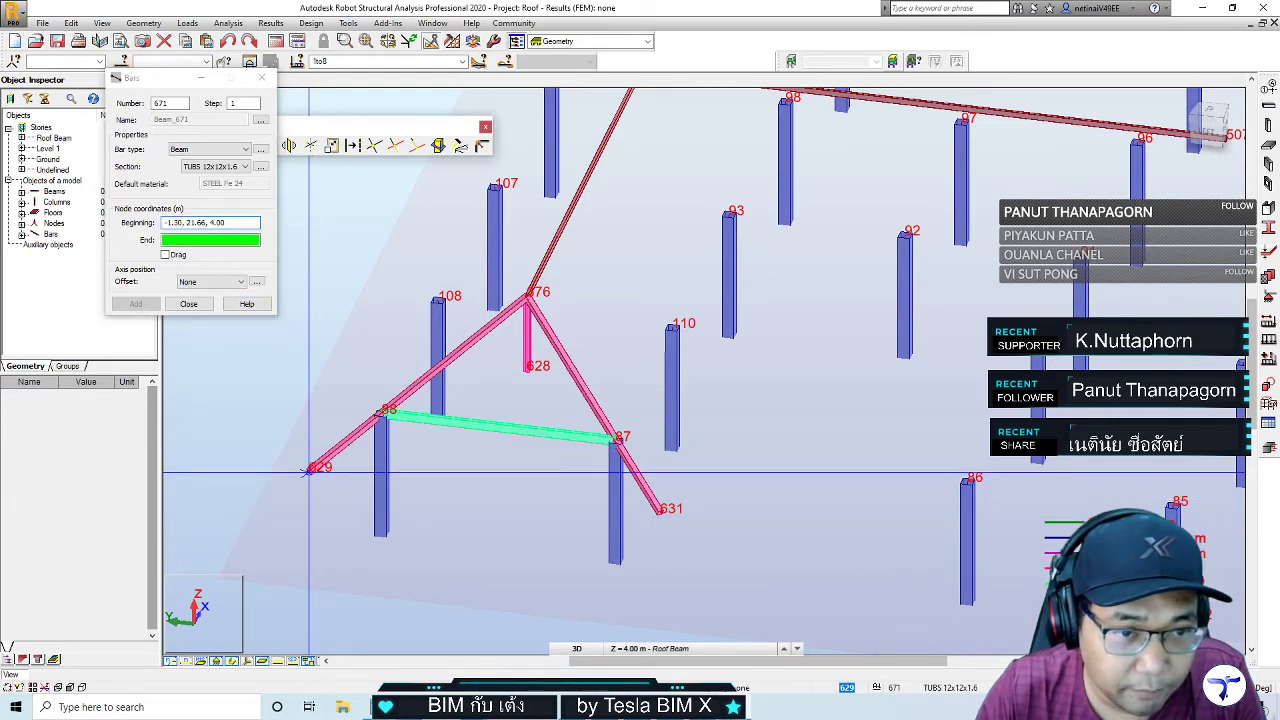
left_click(337, 427)
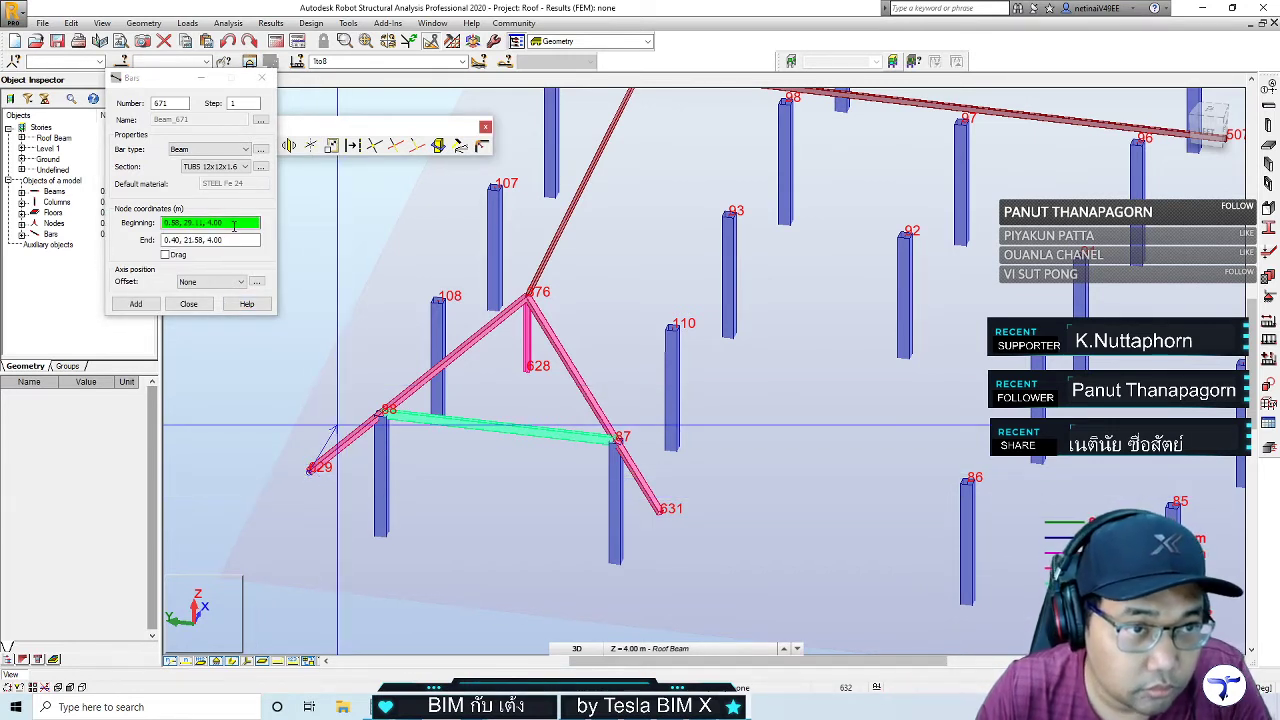
left_click(311, 470)
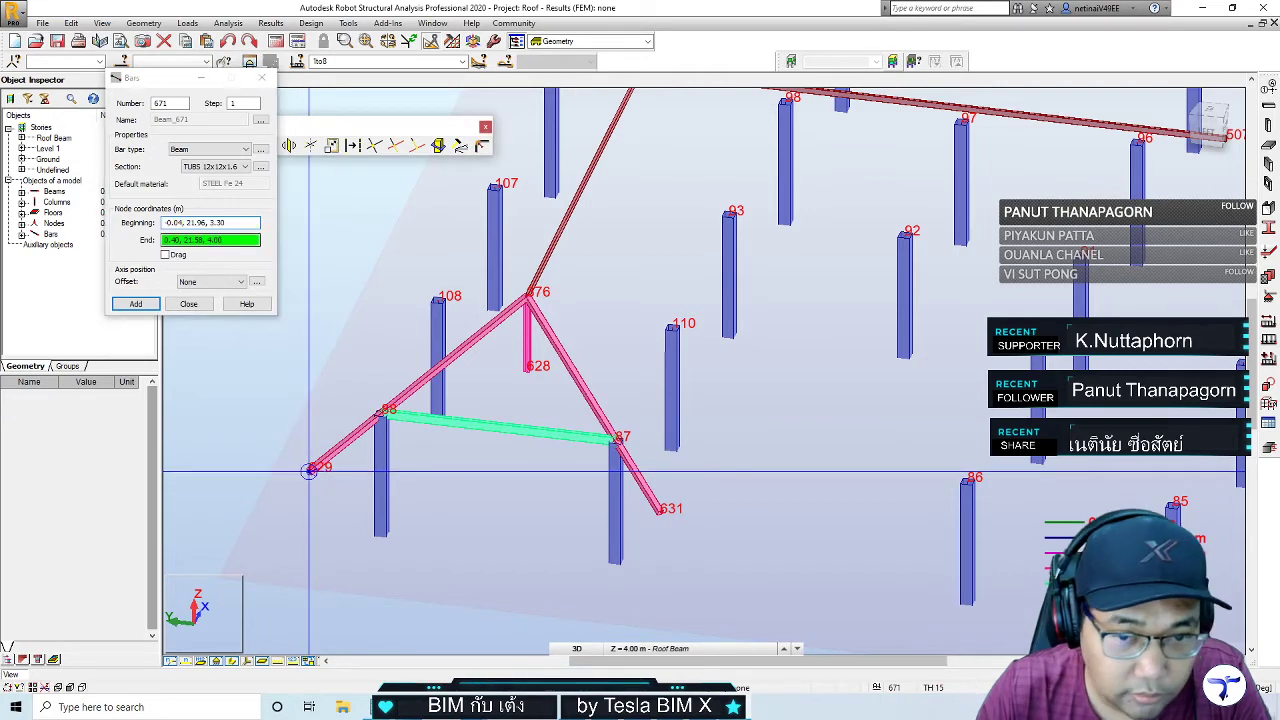
left_click(660, 512)
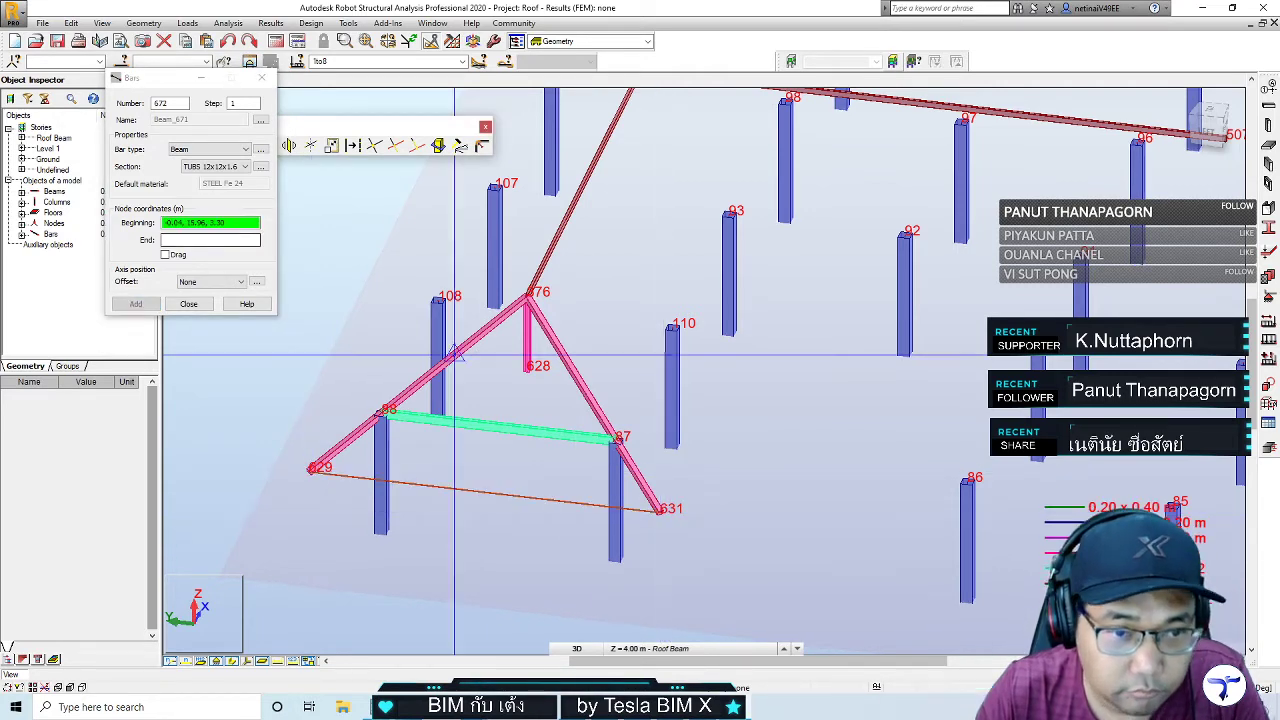
left_click(262, 77)
Orbit, zoom and pan the 3D view to inspect the new bar in the truss
mouse_move(456, 571)
middle_mouse_down("shift")
mouse_move(434, 563)
mouse_move(457, 543)
mouse_move(614, 580)
mouse_move(418, 410)
middle_mouse_up("shift")
scroll(418, 410, "up", 3)
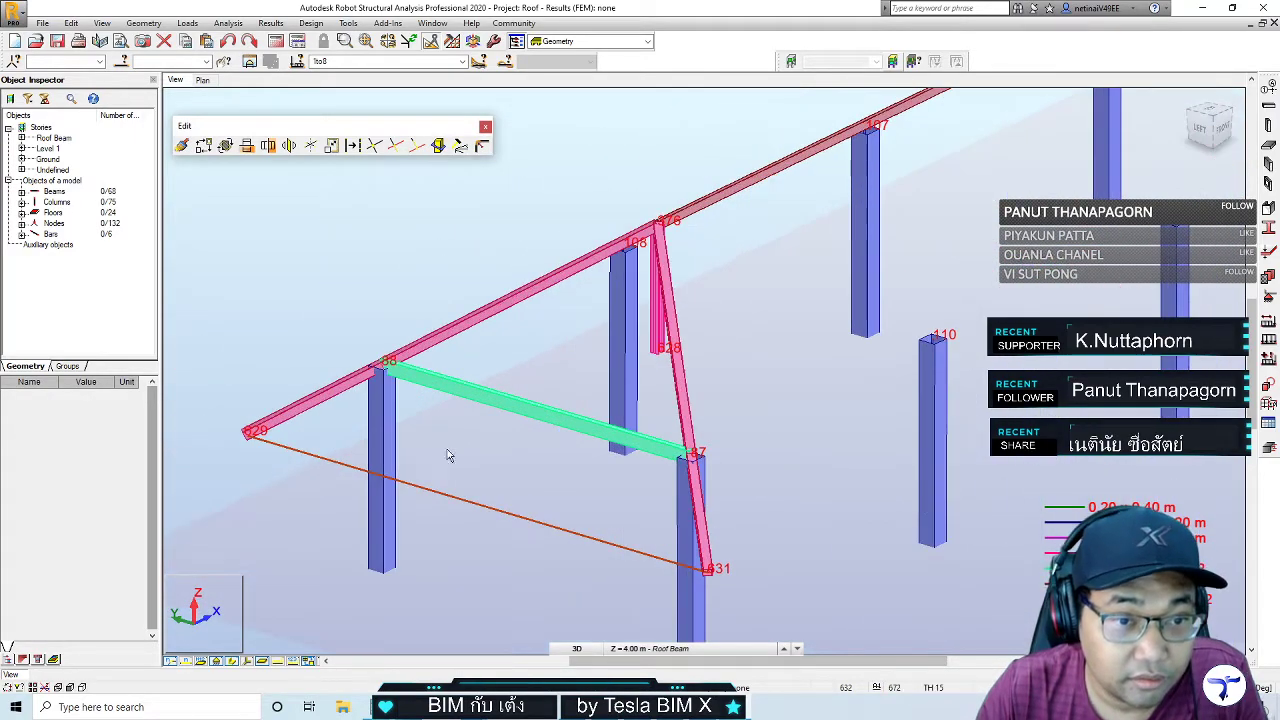
mouse_move(446, 451)
middle_mouse_down()
mouse_move(551, 517)
mouse_move(529, 460)
mouse_move(481, 414)
middle_mouse_up()
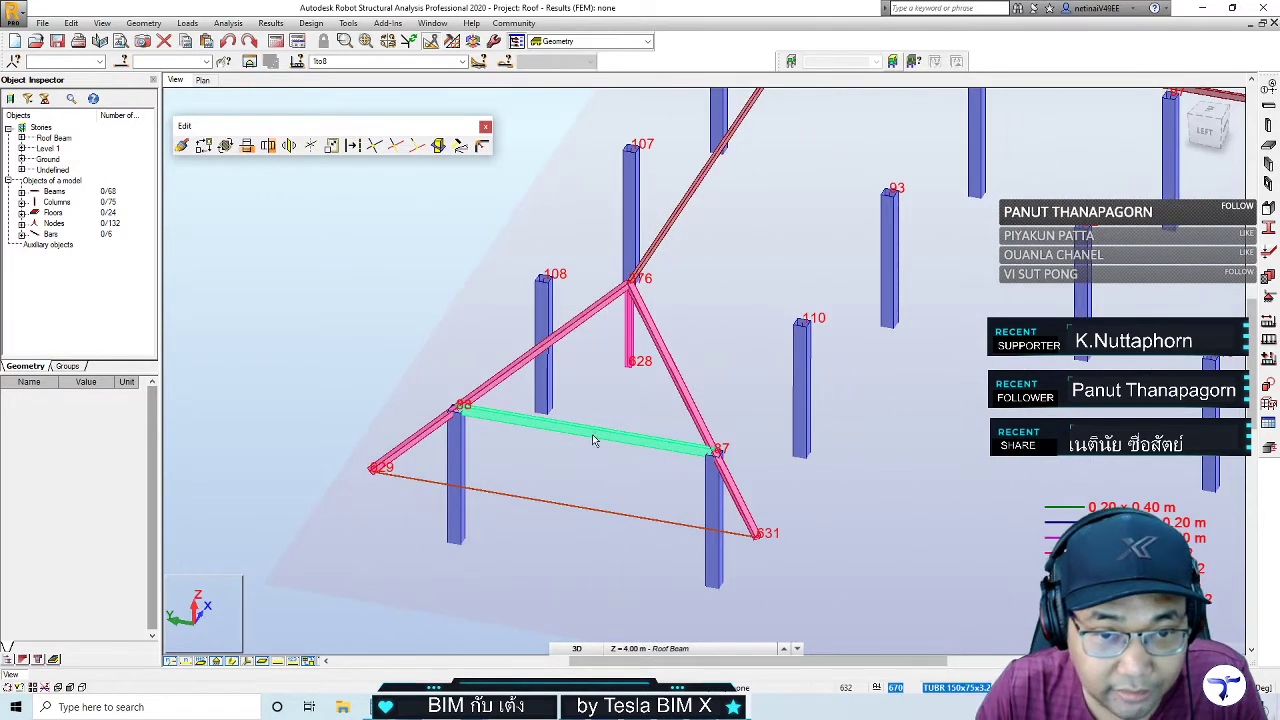
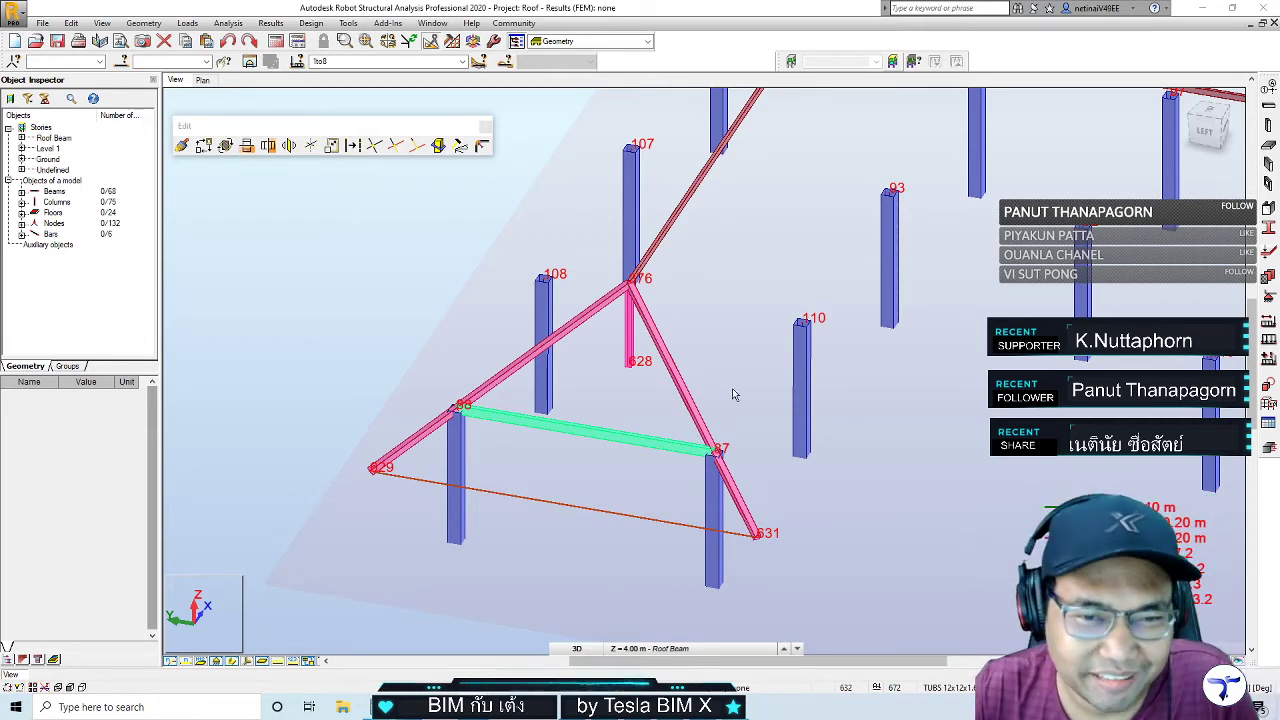
Start defining new bars from Geometry > Bars and check the available bar sections
scroll(732, 395, "down", 1)
middle_click_drag(790, 463, 780, 469, "shift")
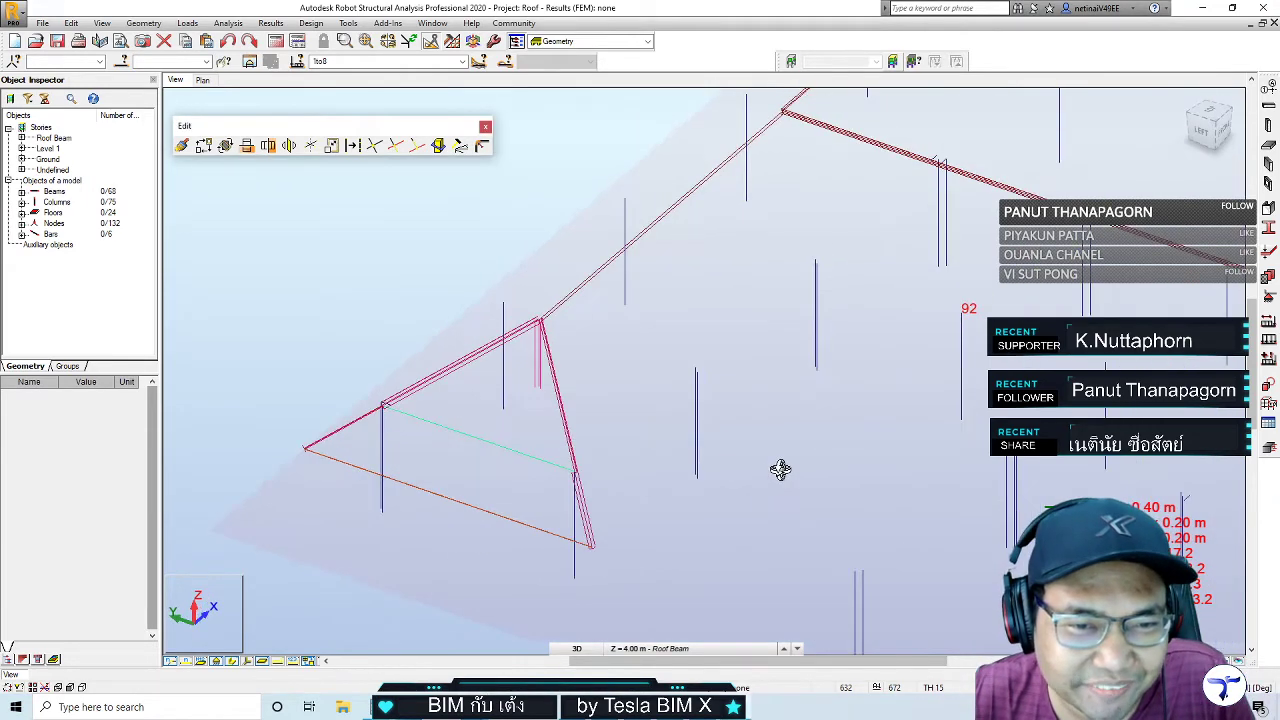
scroll(506, 394, "up", 1)
scroll(506, 394, "up", 1)
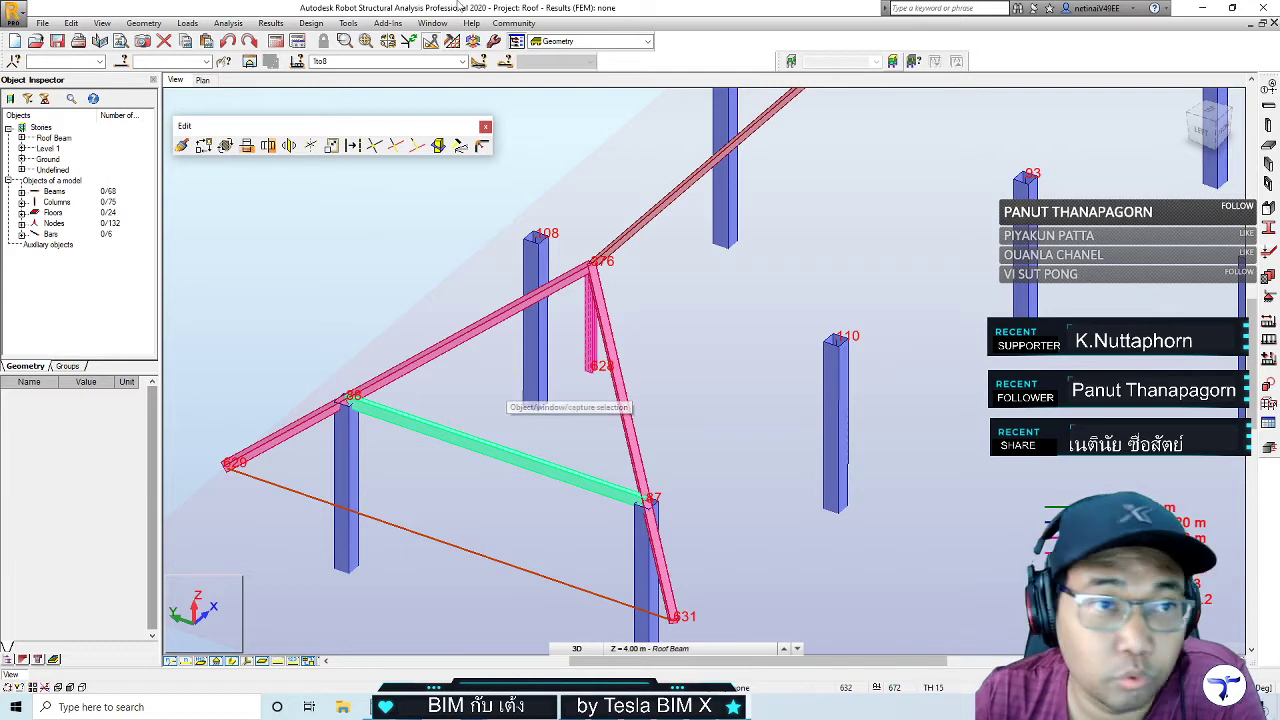
left_click(148, 24)
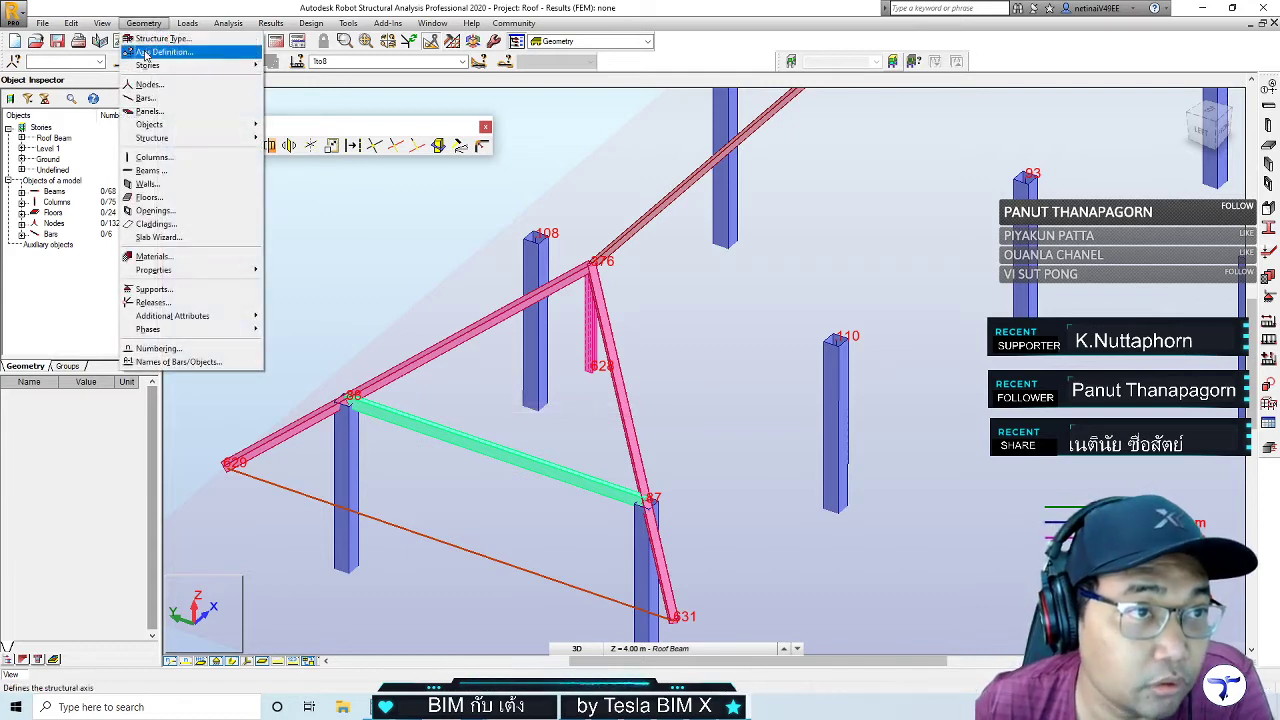
left_click(145, 98)
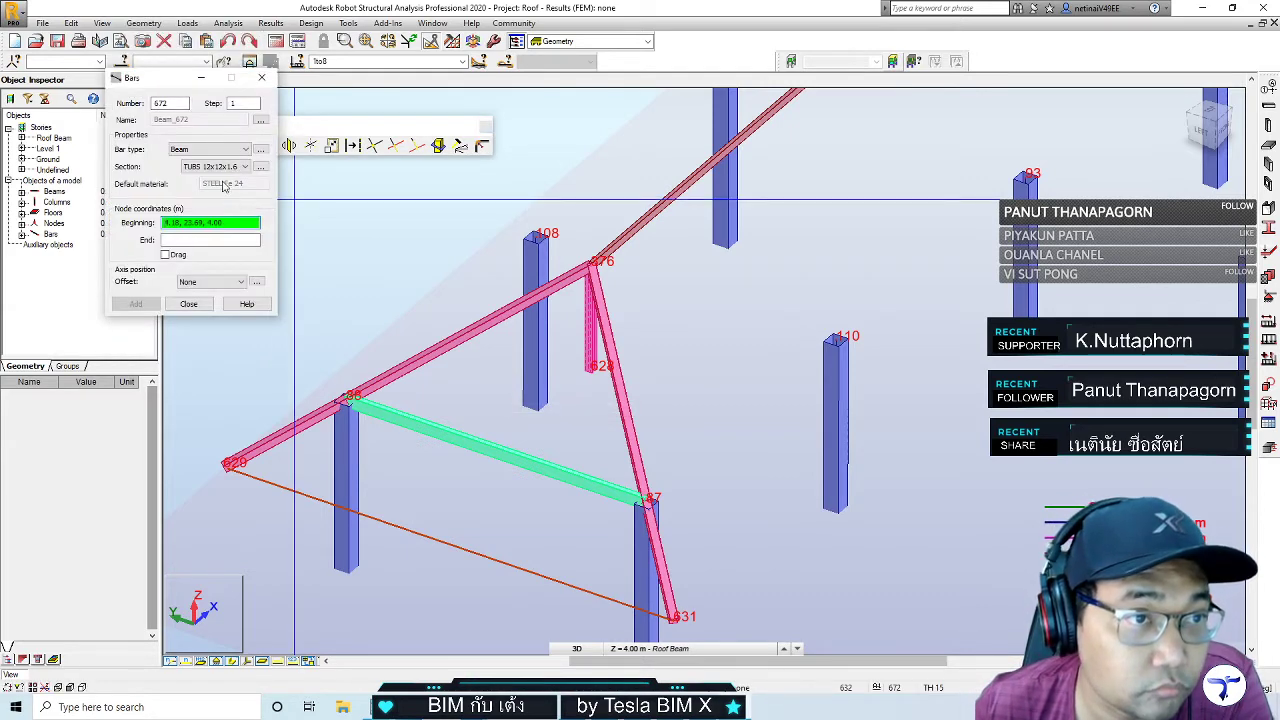
left_click(218, 170)
left_click(219, 170)
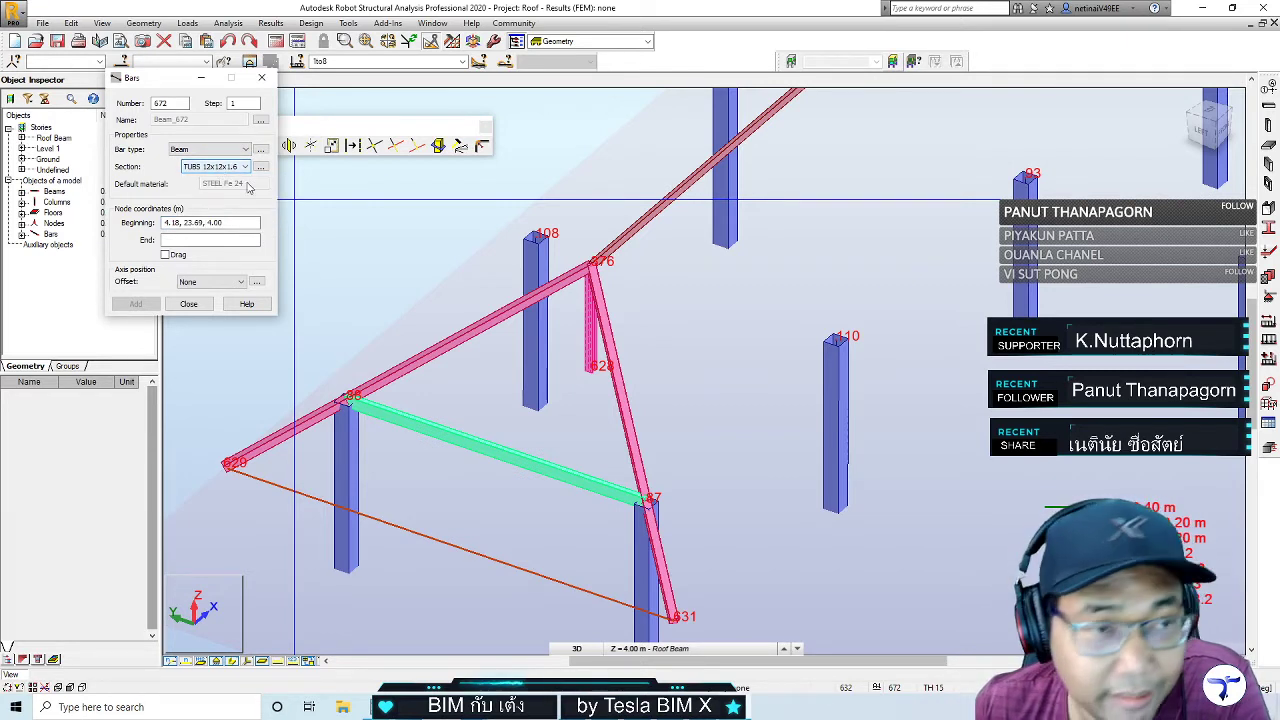
Add the TUBR 75x45x2.3 section from the TUBR rectangular hollow family
left_click(260, 167)
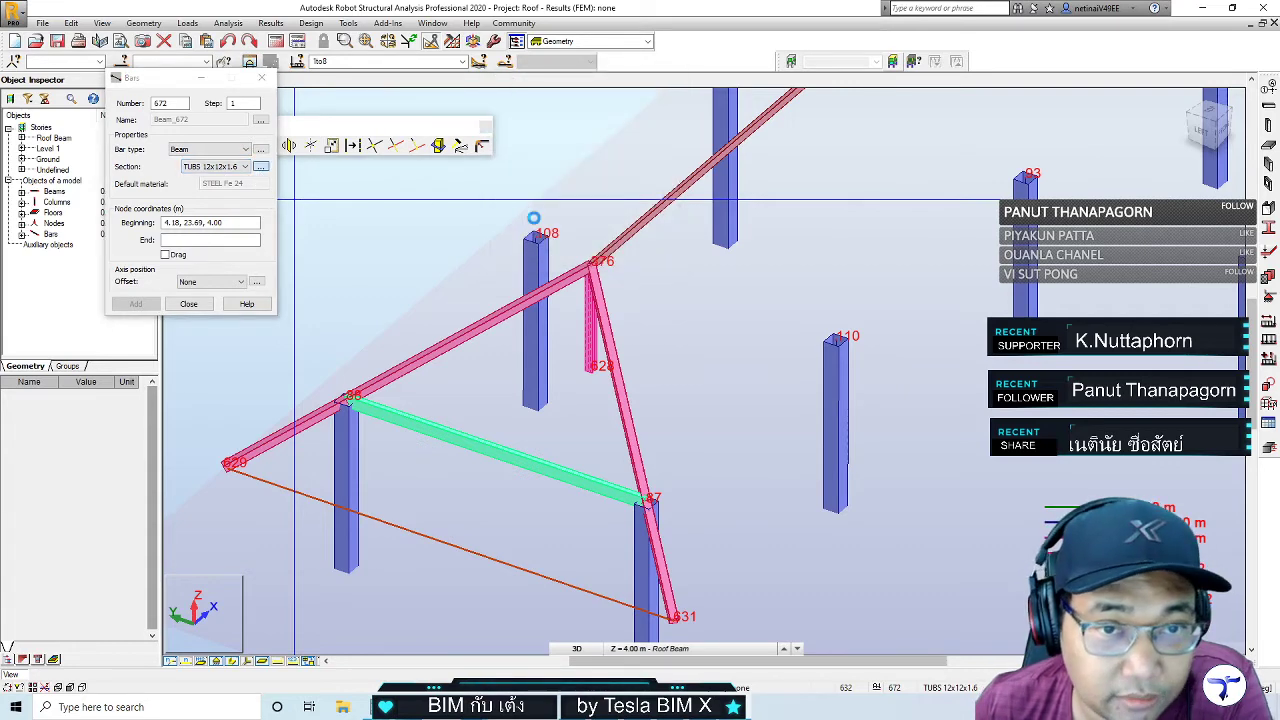
left_click(529, 215)
left_click_drag(615, 161, 438, 173)
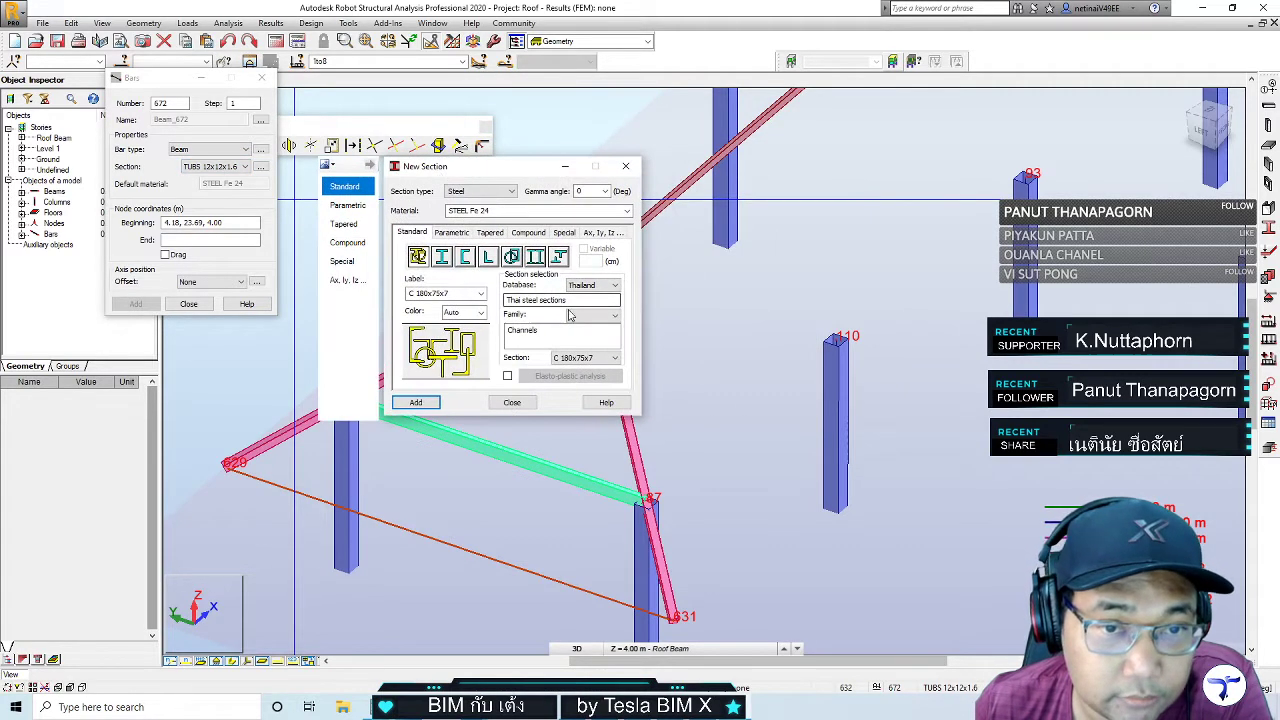
left_click(587, 316)
left_click(589, 317)
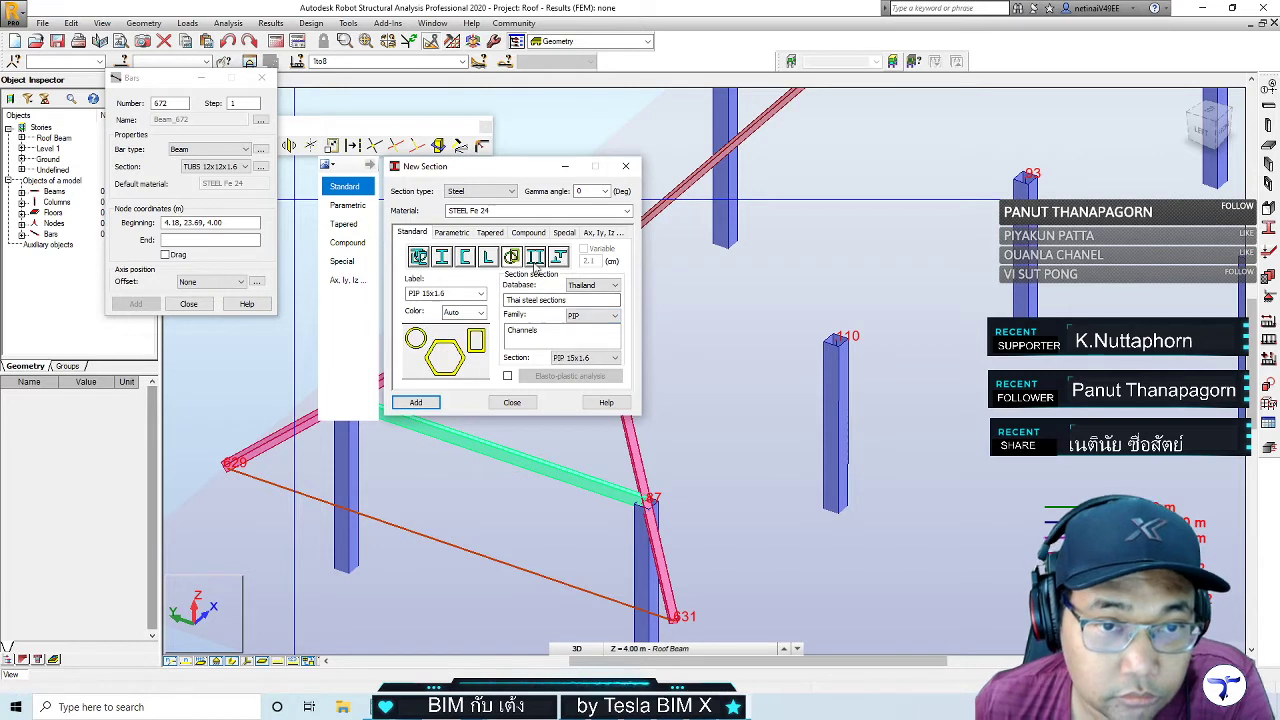
left_click(591, 317)
left_click(585, 332)
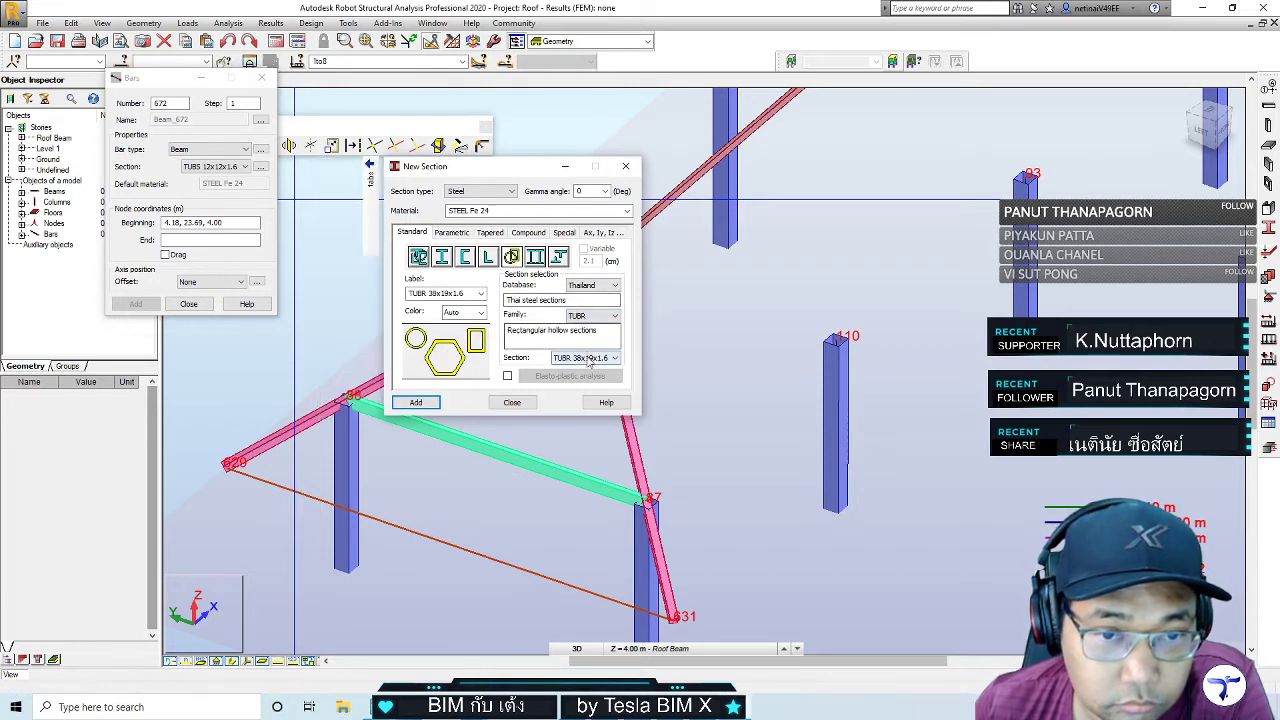
left_click(591, 357)
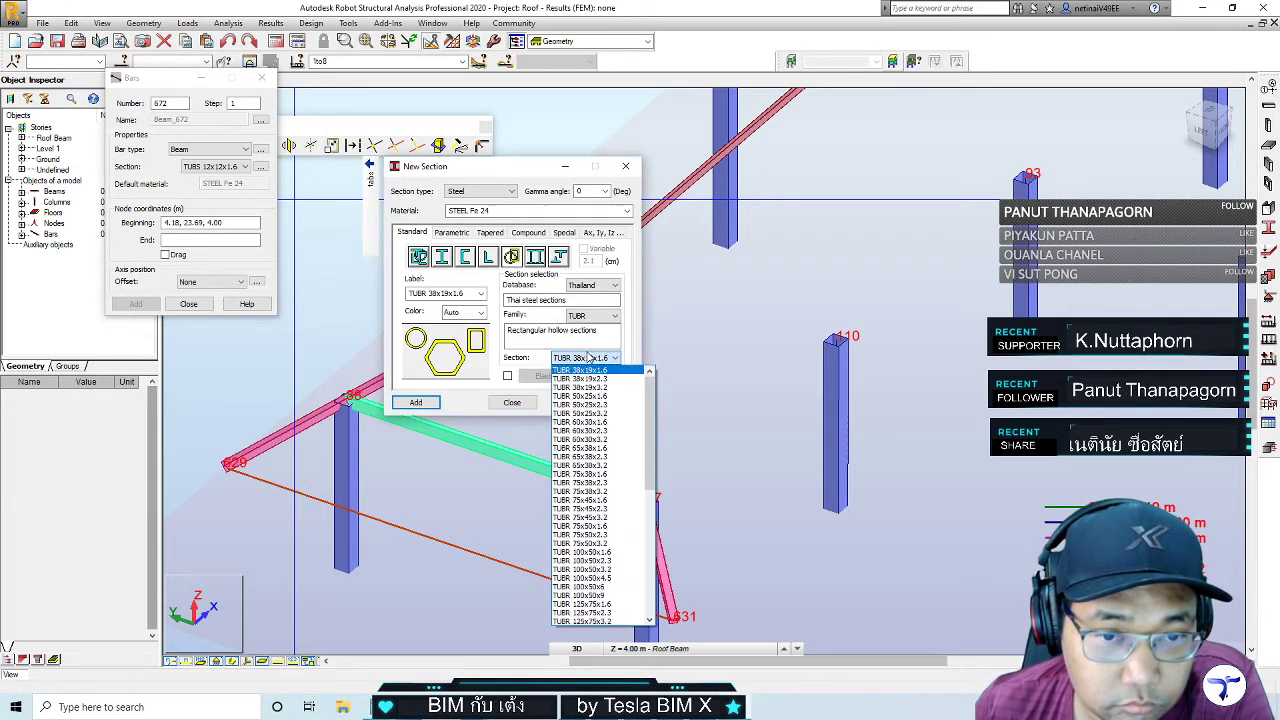
left_click(605, 508)
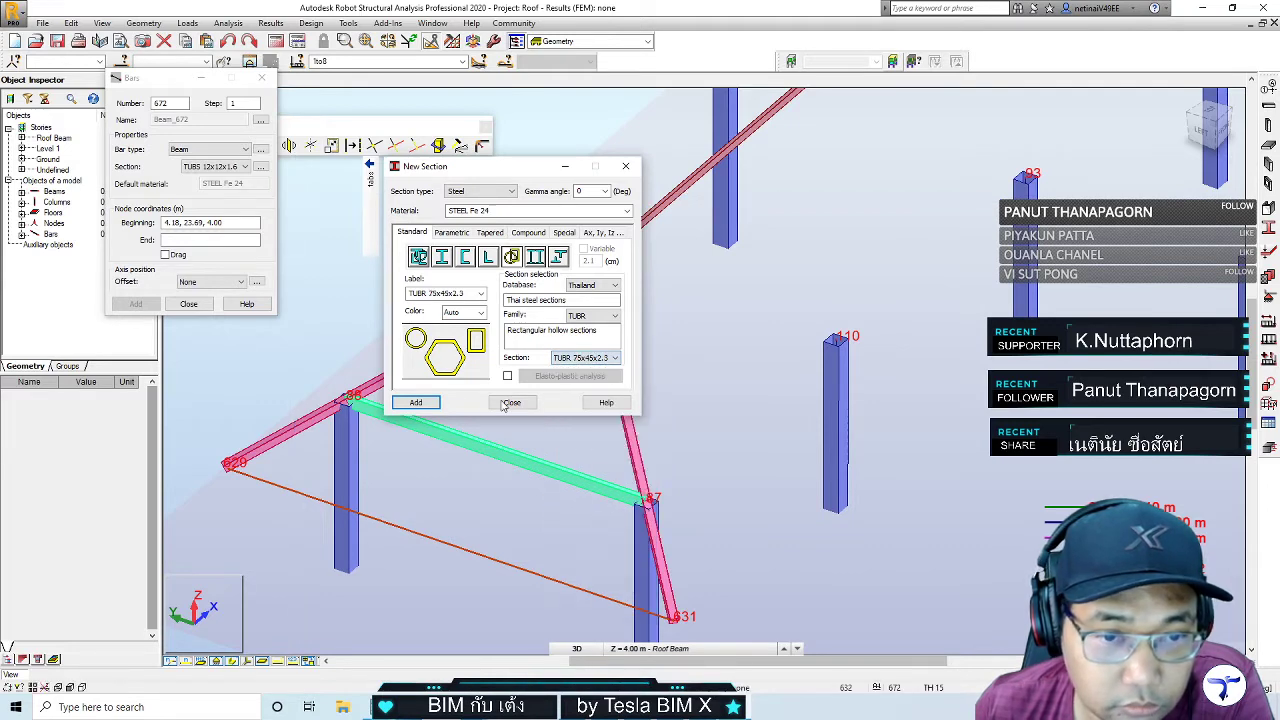
left_click(513, 403)
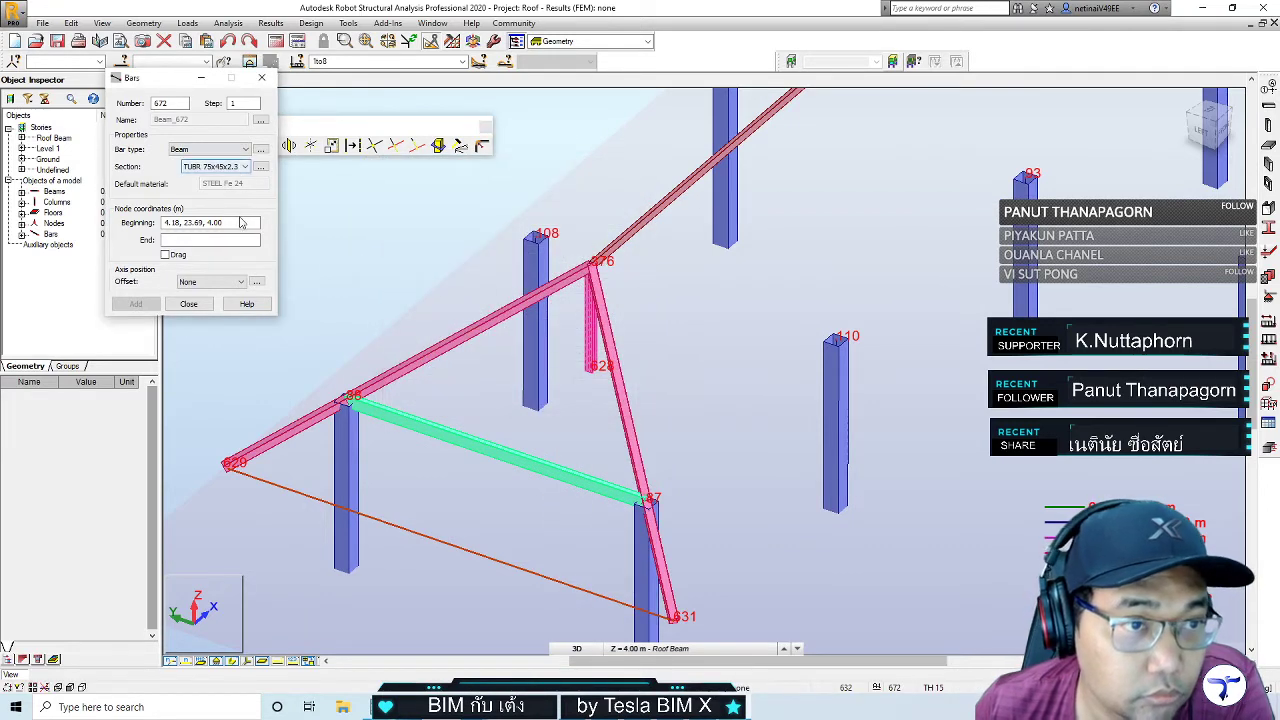
Draw two bars: node 576 to the green beam, then node 632 to the red edge line
left_click(591, 263)
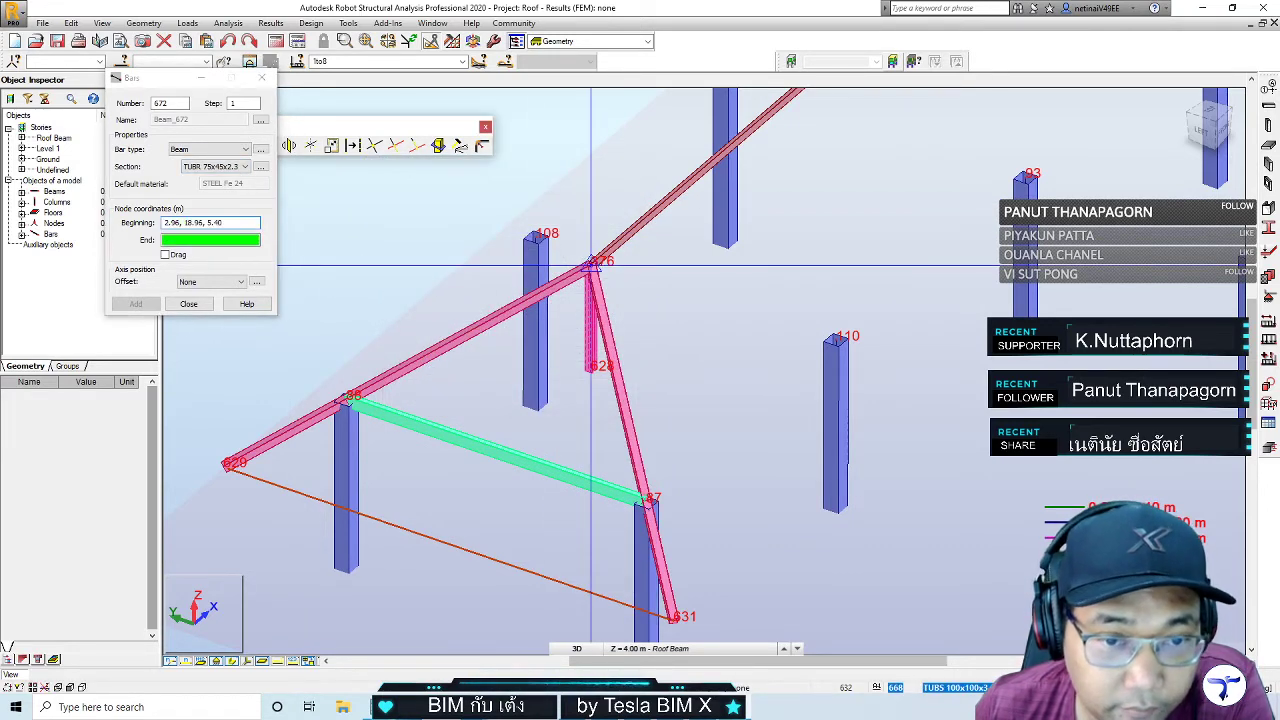
left_click(497, 451)
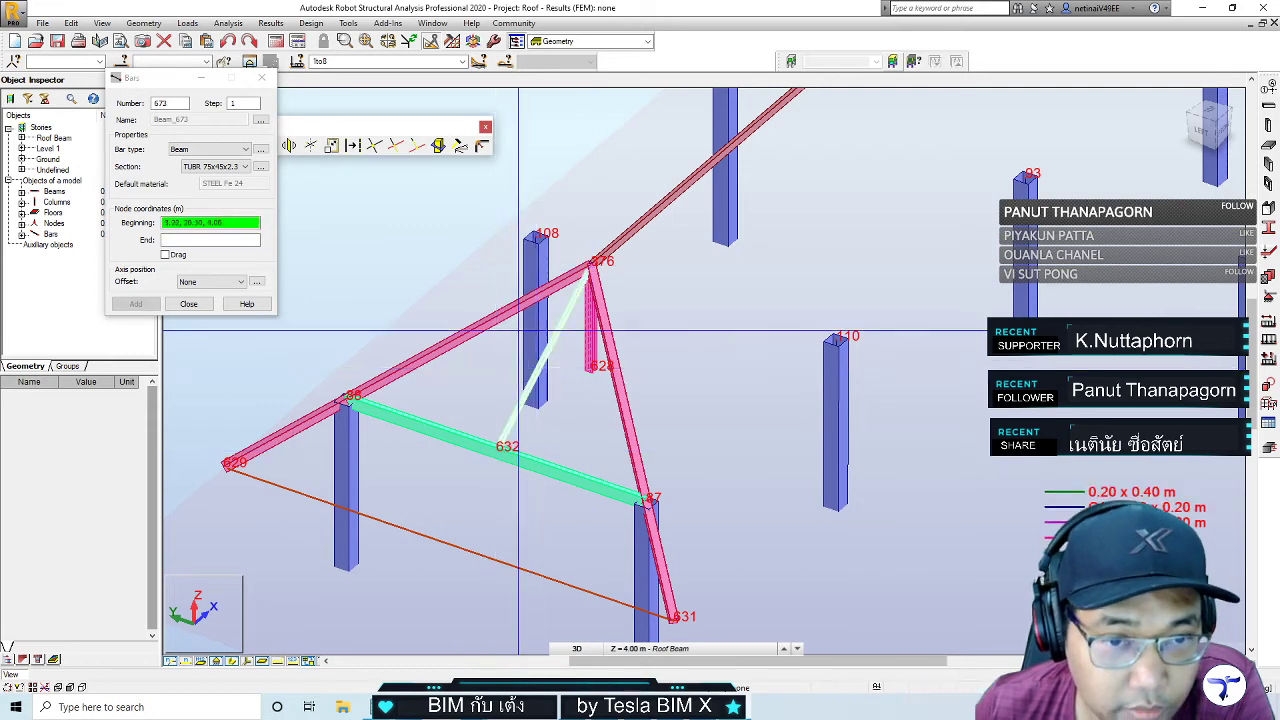
left_click(497, 451)
left_click(453, 533)
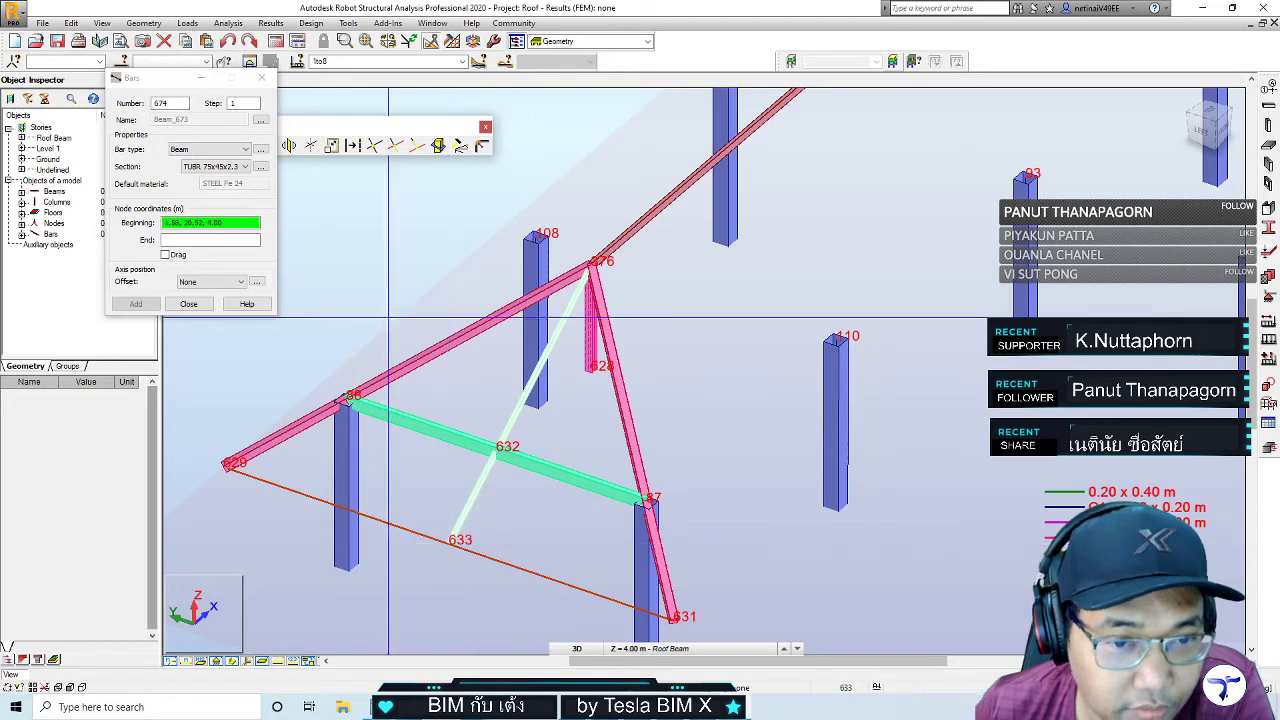
left_click(262, 77)
Select the new bars 673 and 672
scroll(684, 383, "down", 2)
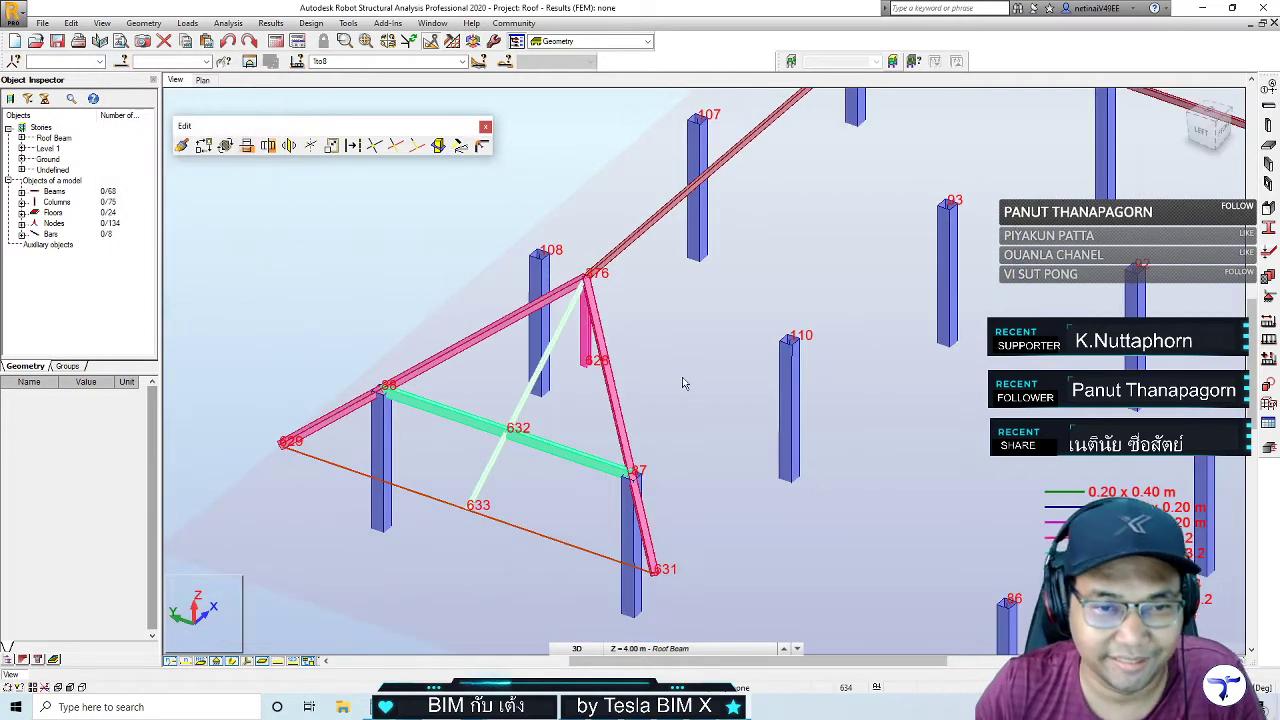
mouse_move(684, 383)
middle_mouse_down("shift")
mouse_move(788, 488)
mouse_move(754, 484)
middle_mouse_up("shift")
scroll(622, 464, "up", 2)
middle_click_drag(622, 464, 740, 456)
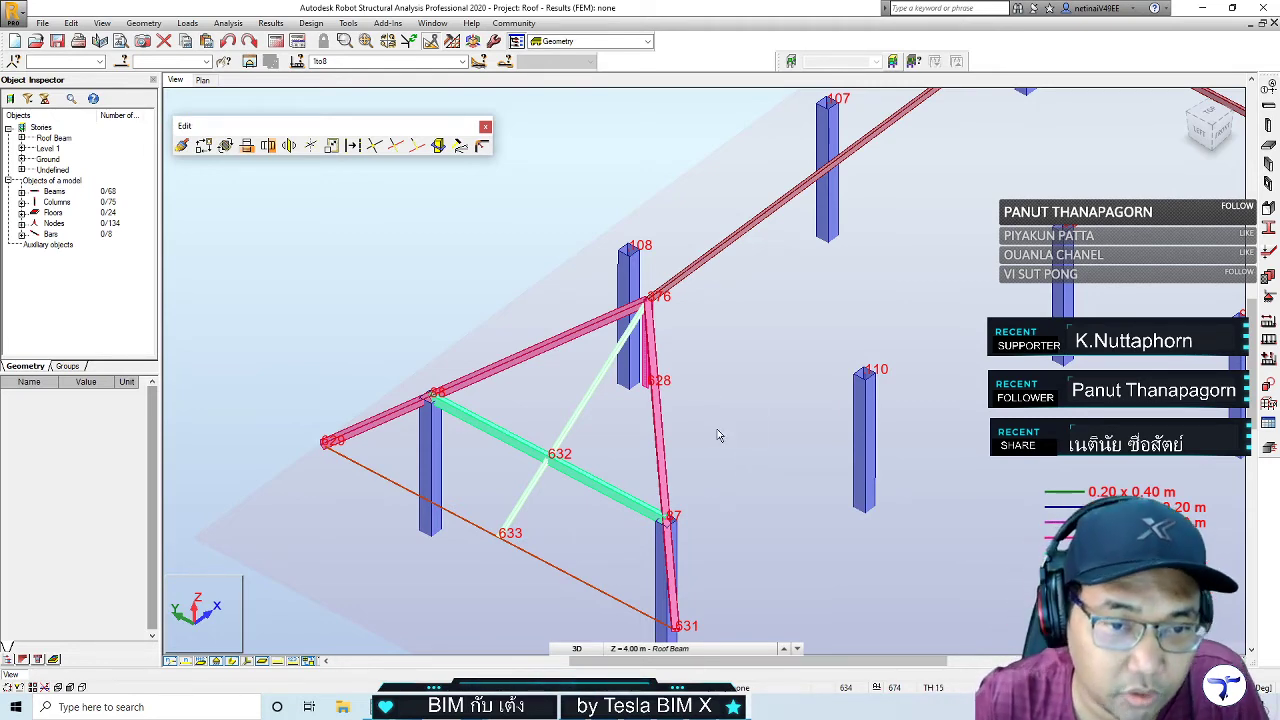
scroll(712, 432, "up", 2)
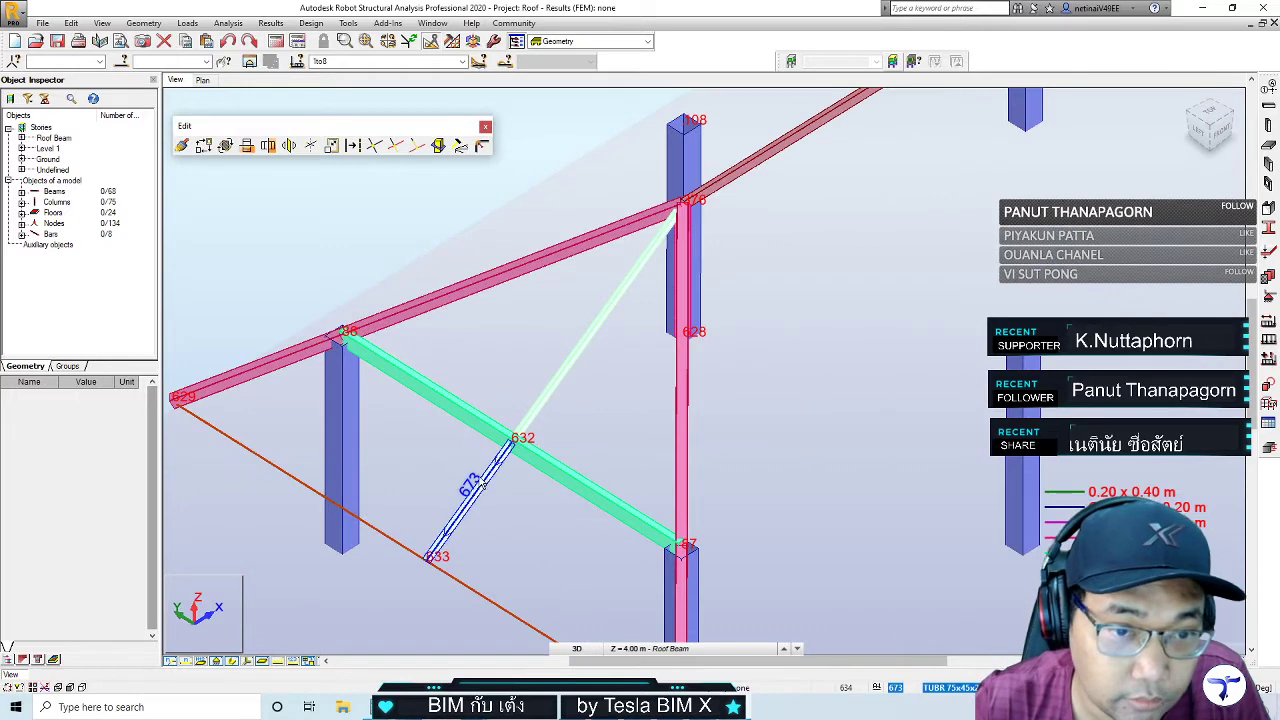
left_click(481, 482)
left_click(583, 345, "ctrl")
mouse_move(618, 395)
middle_mouse_down()
mouse_move(668, 423)
mouse_move(656, 442)
mouse_move(575, 381)
mouse_move(546, 388)
middle_mouse_up()
key("ctrl+alt+t")
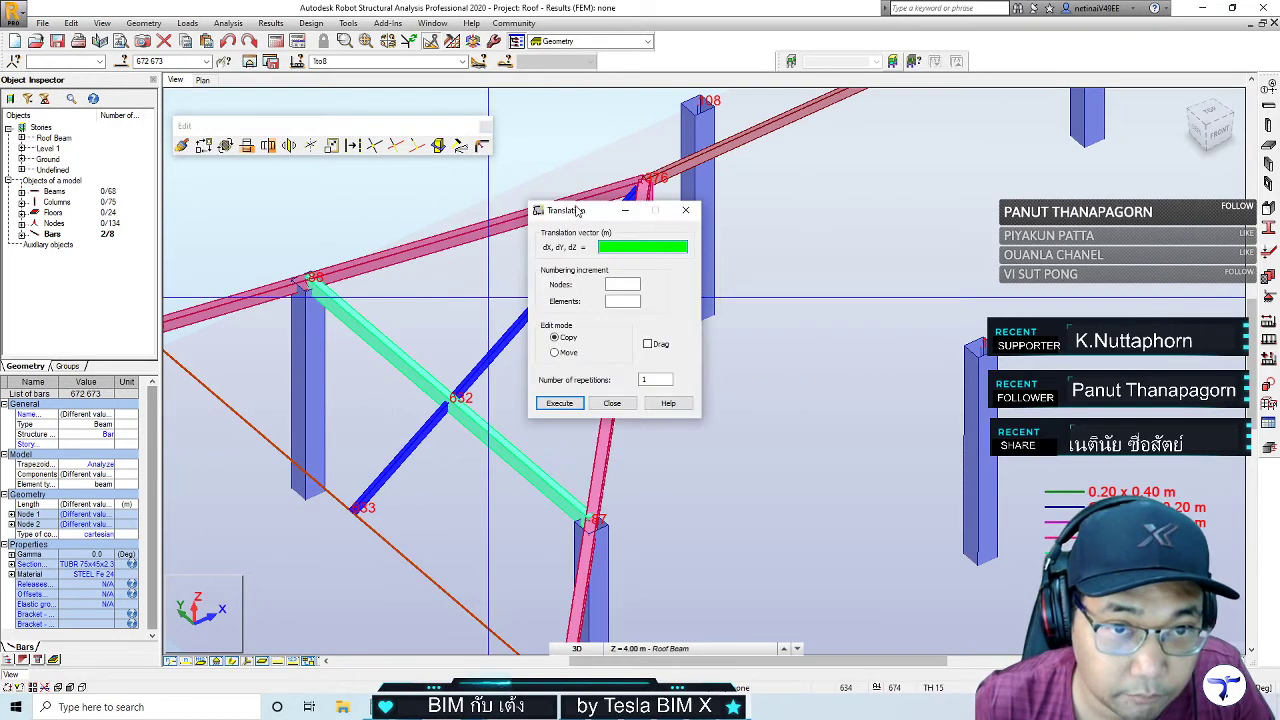
left_click_drag(575, 213, 625, 275)
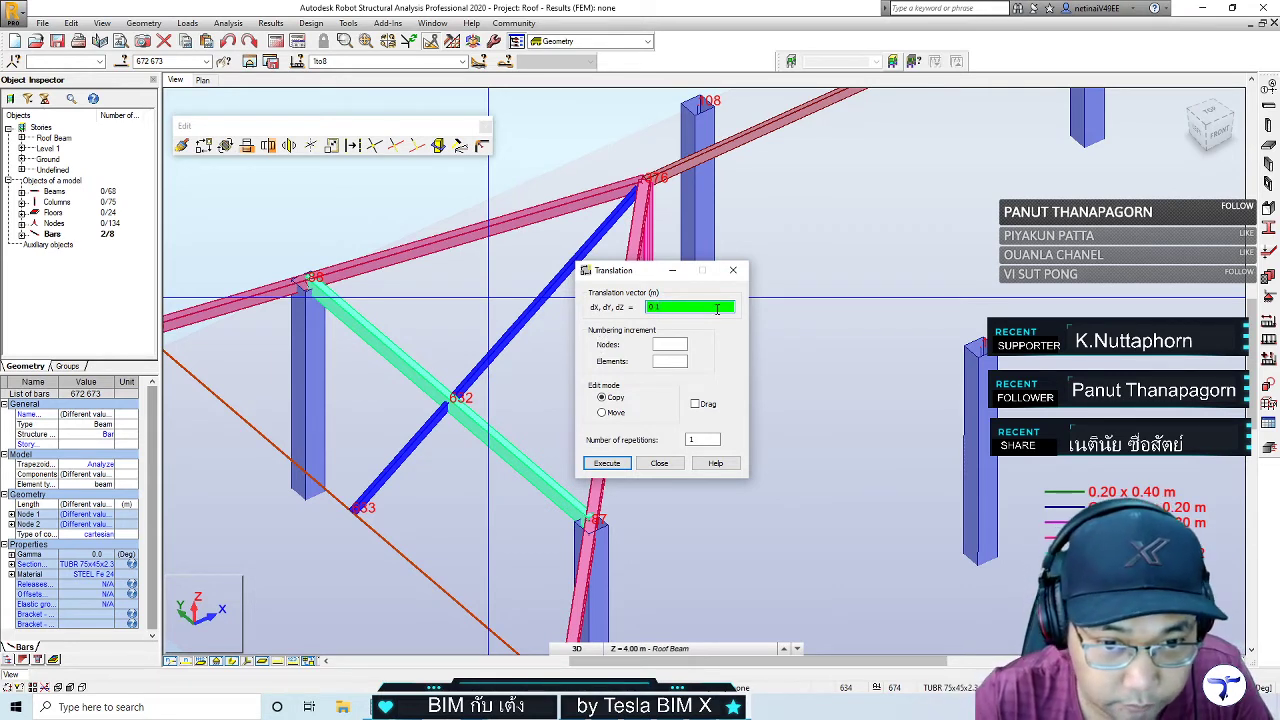
double_click(692, 437)
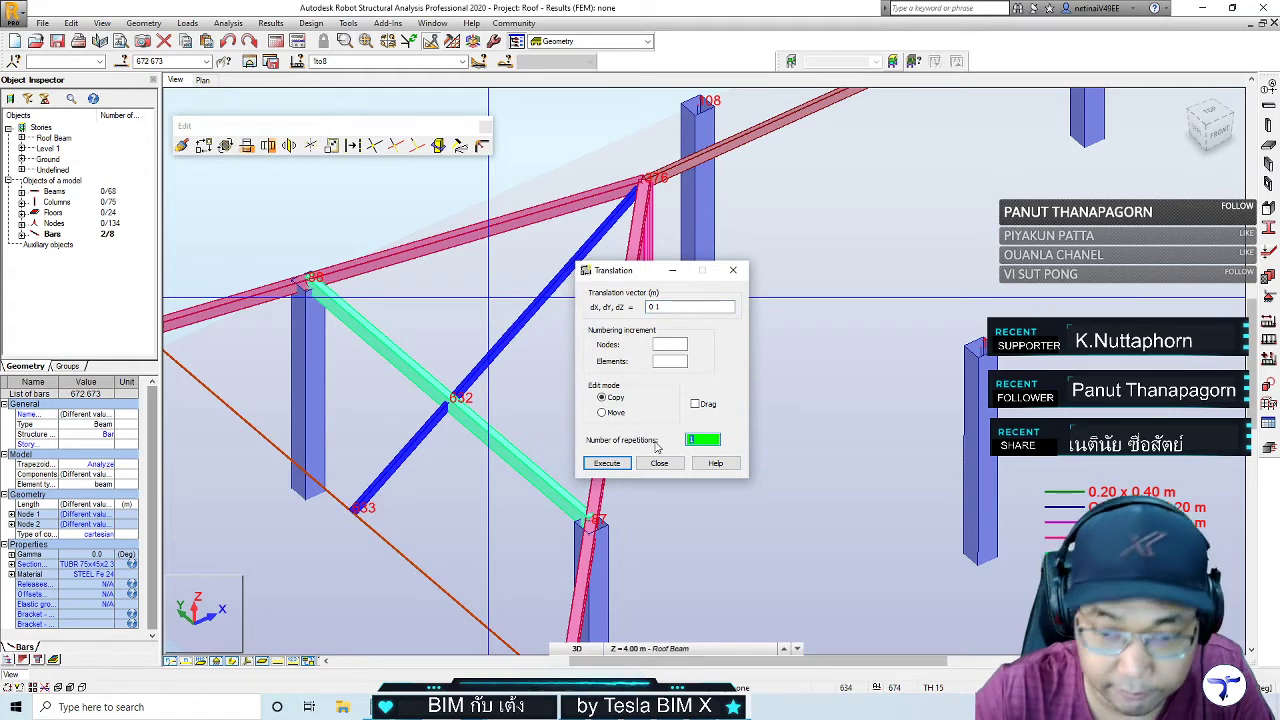
type("5")
key("Return")
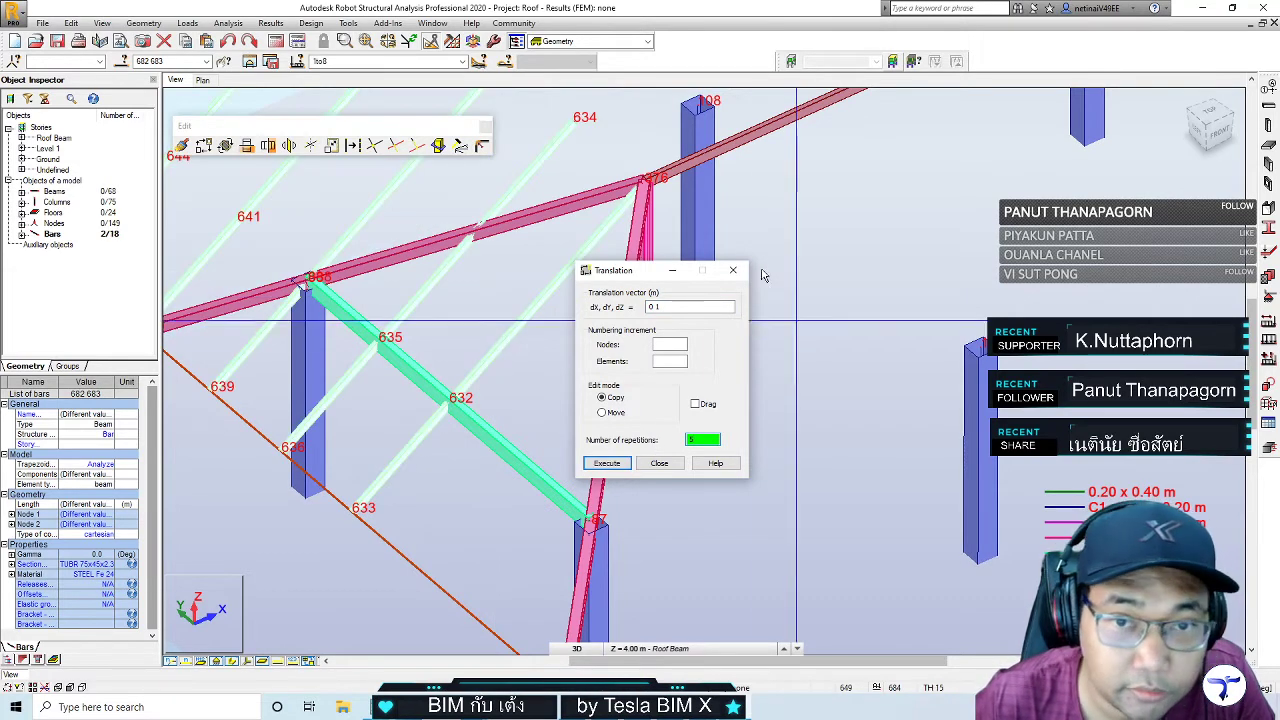
key("Escape")
mouse_move(746, 302)
middle_mouse_down("shift")
mouse_move(740, 396)
mouse_move(756, 500)
middle_mouse_up("shift")
left_click(549, 363)
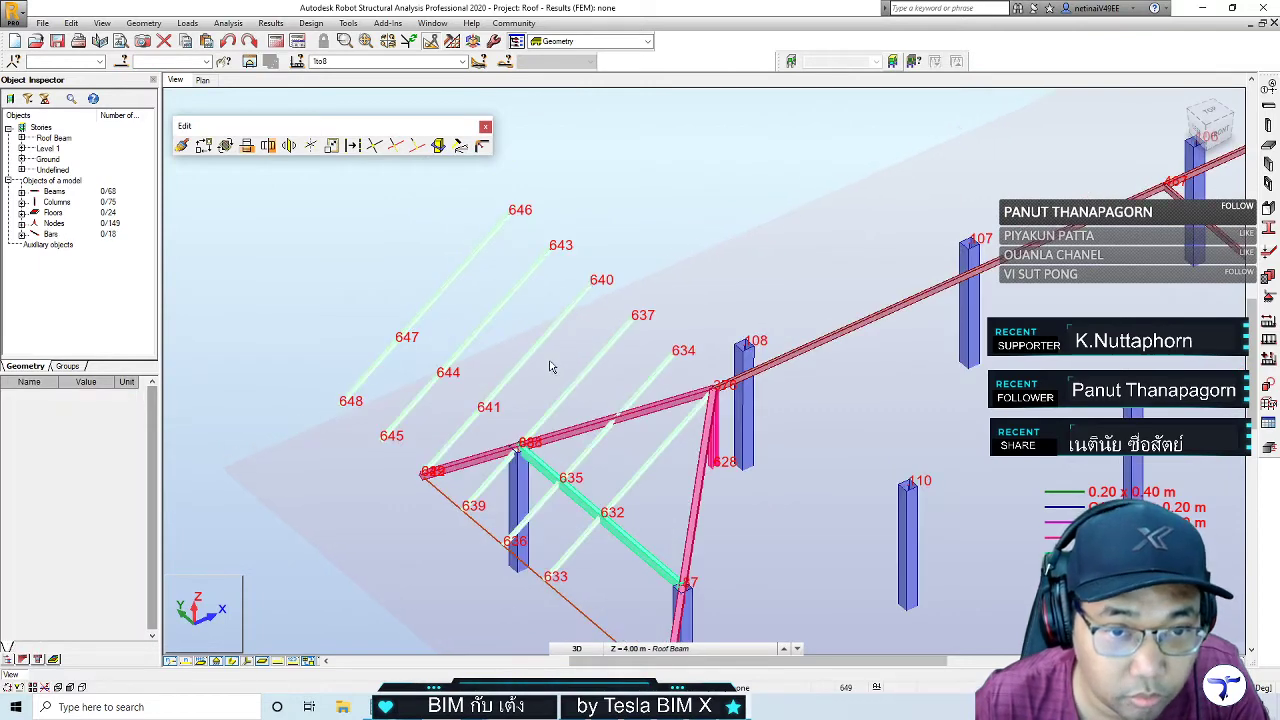
left_click_drag(554, 365, 448, 237)
key("Delete")
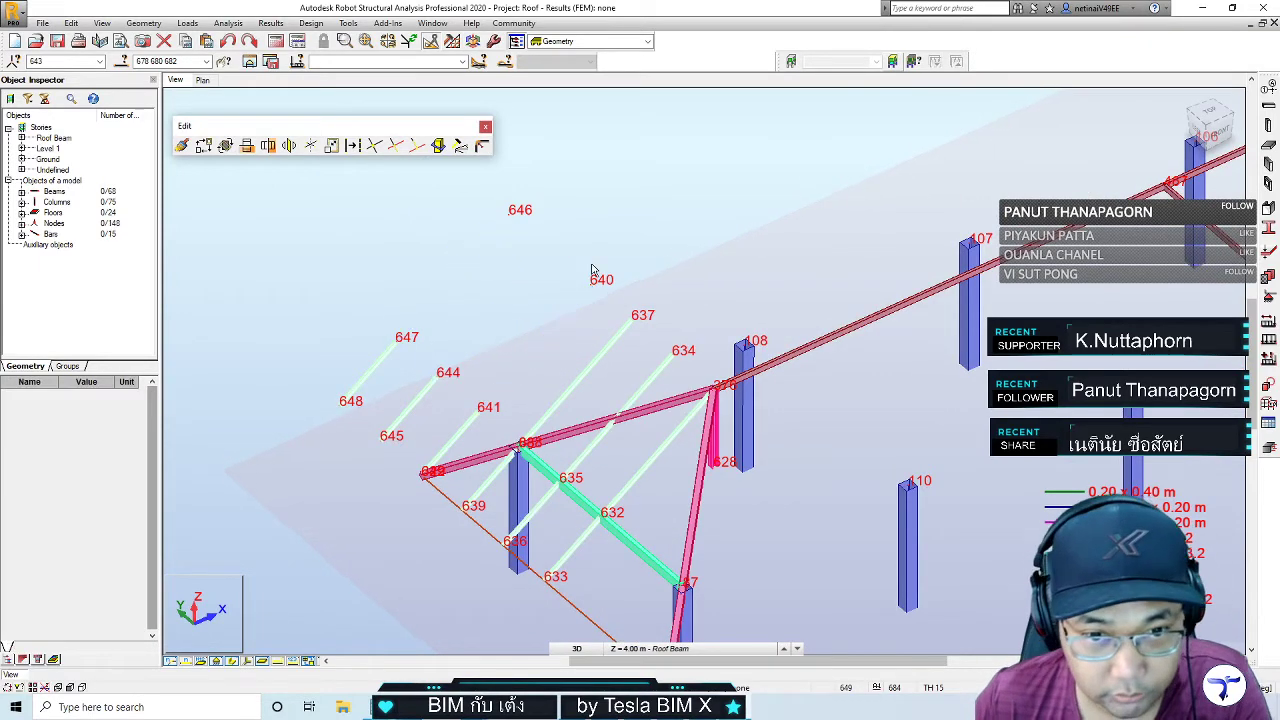
key("Delete")
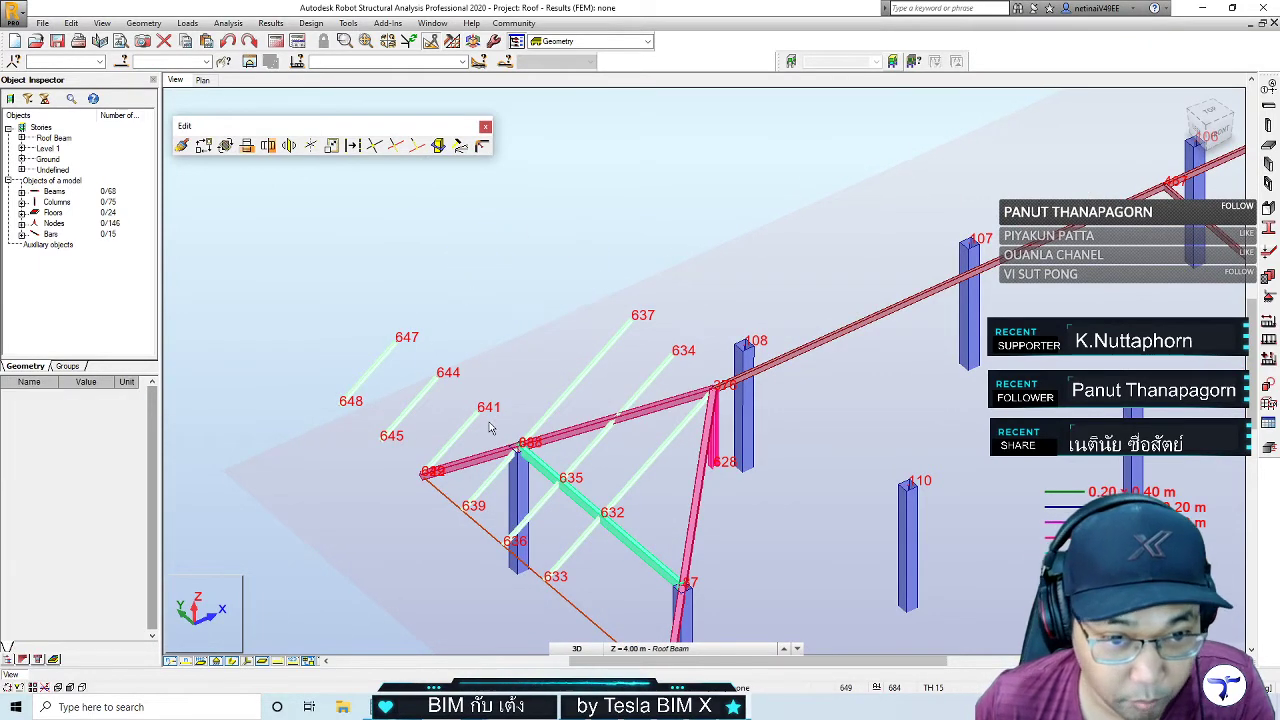
left_click_drag(490, 425, 374, 302)
key("Delete")
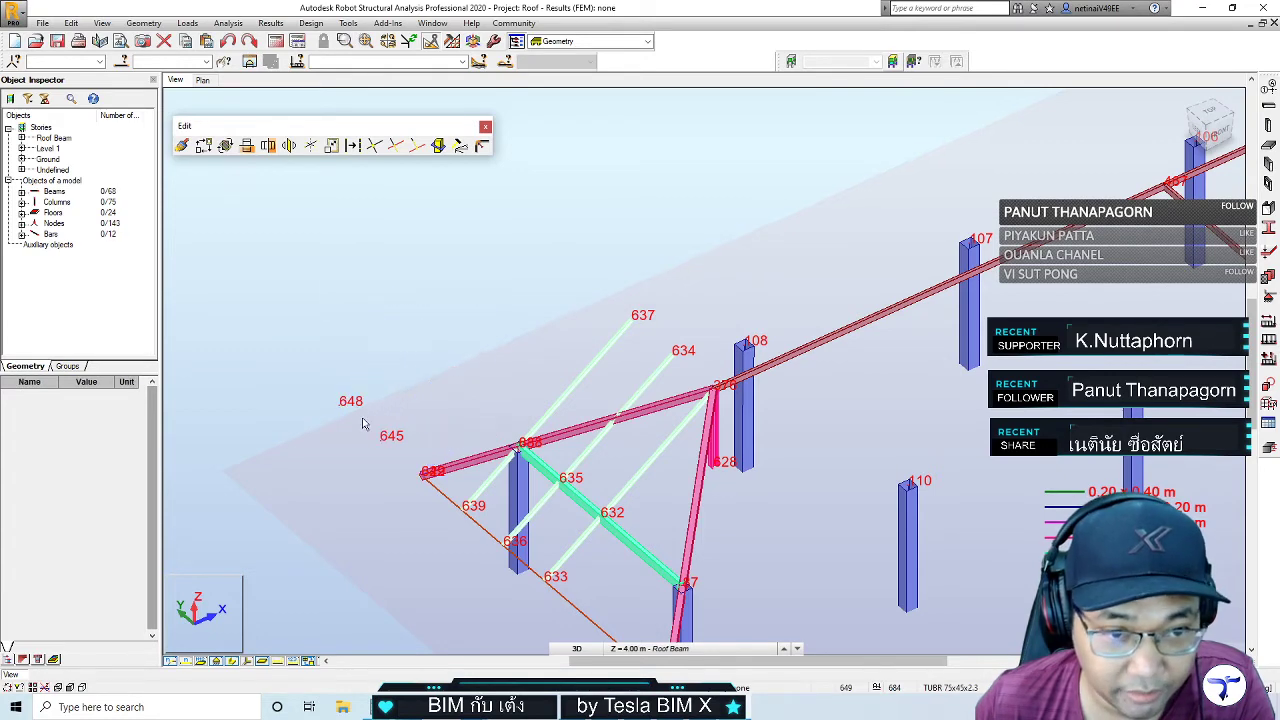
left_click_drag(306, 368, 306, 368)
key("Delete")
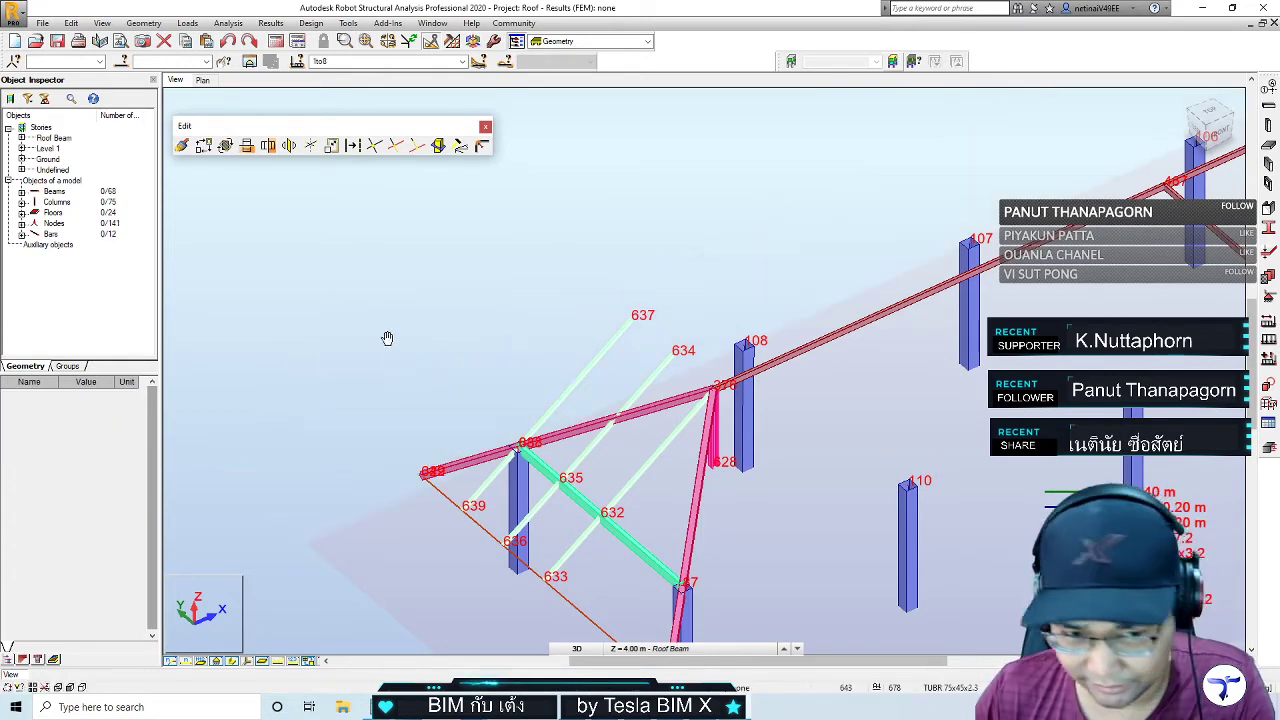
middle_click_drag(389, 337, 314, 346)
scroll(336, 370, "up", 2)
scroll(336, 370, "up", 2)
scroll(298, 306, "up", 1)
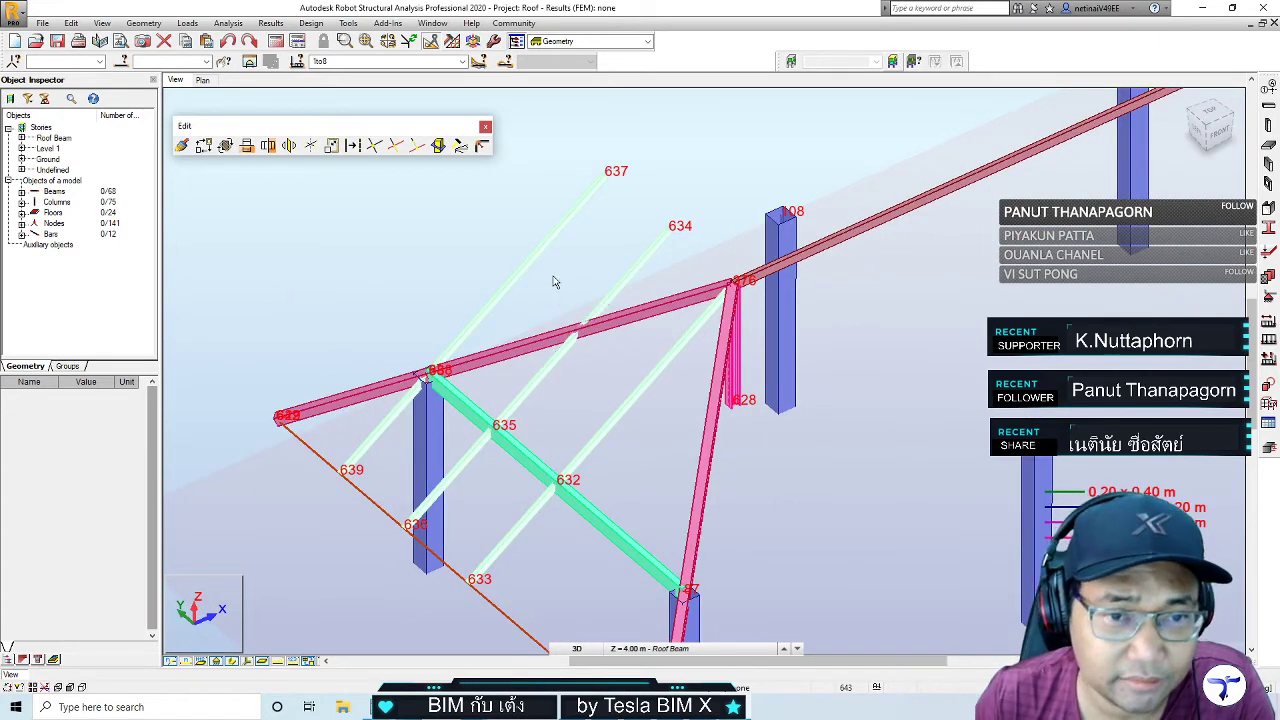
left_click(527, 262)
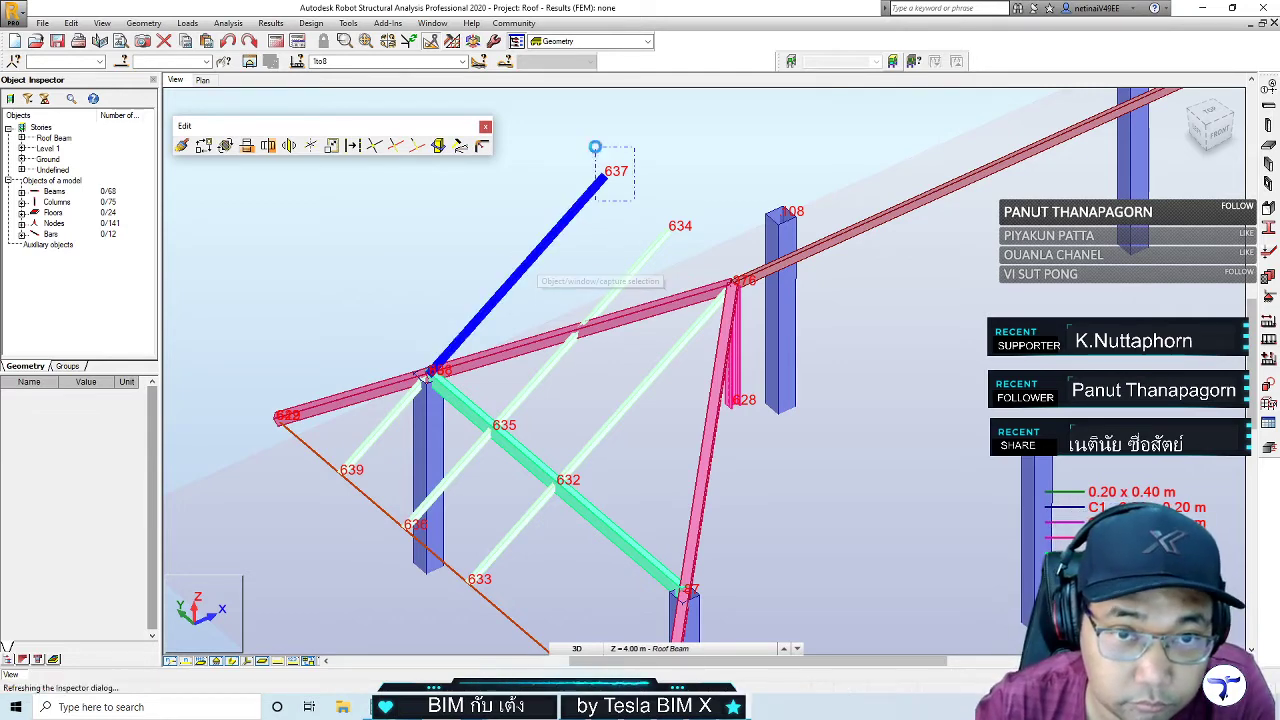
key("Delete")
middle_click_drag(591, 200, 614, 186)
left_click(698, 235)
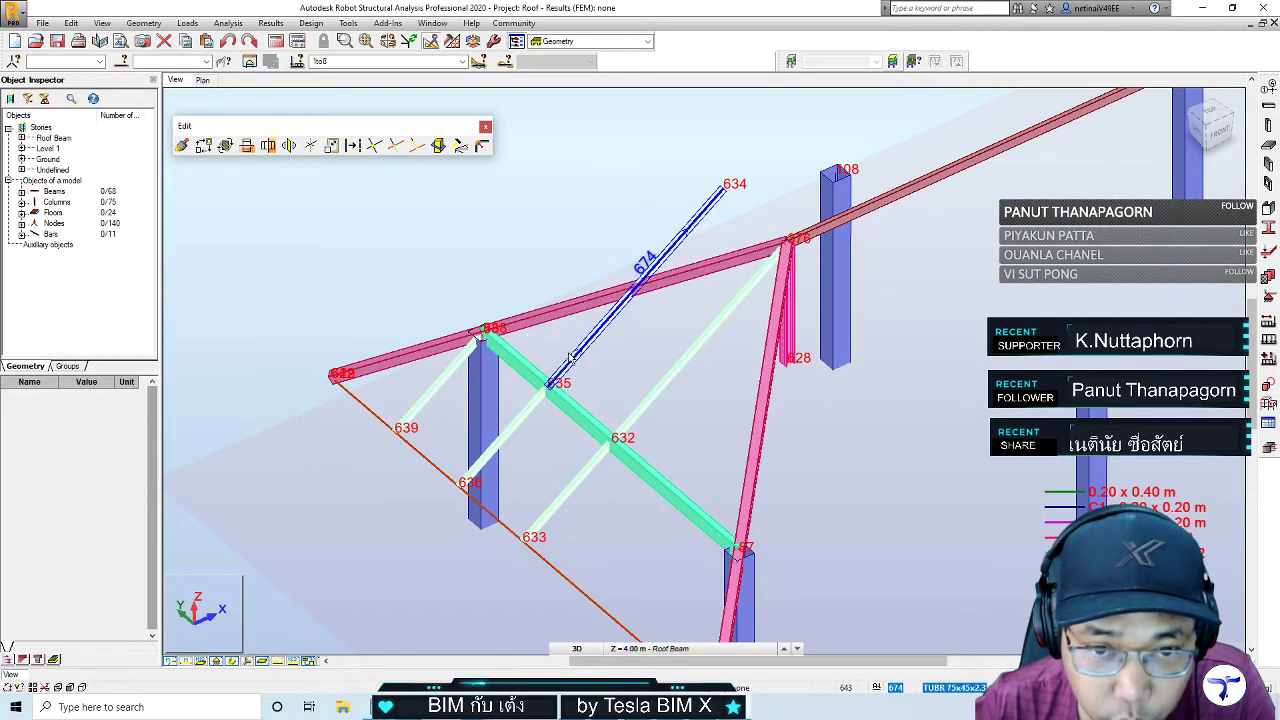
middle_click_drag(537, 189, 413, 206)
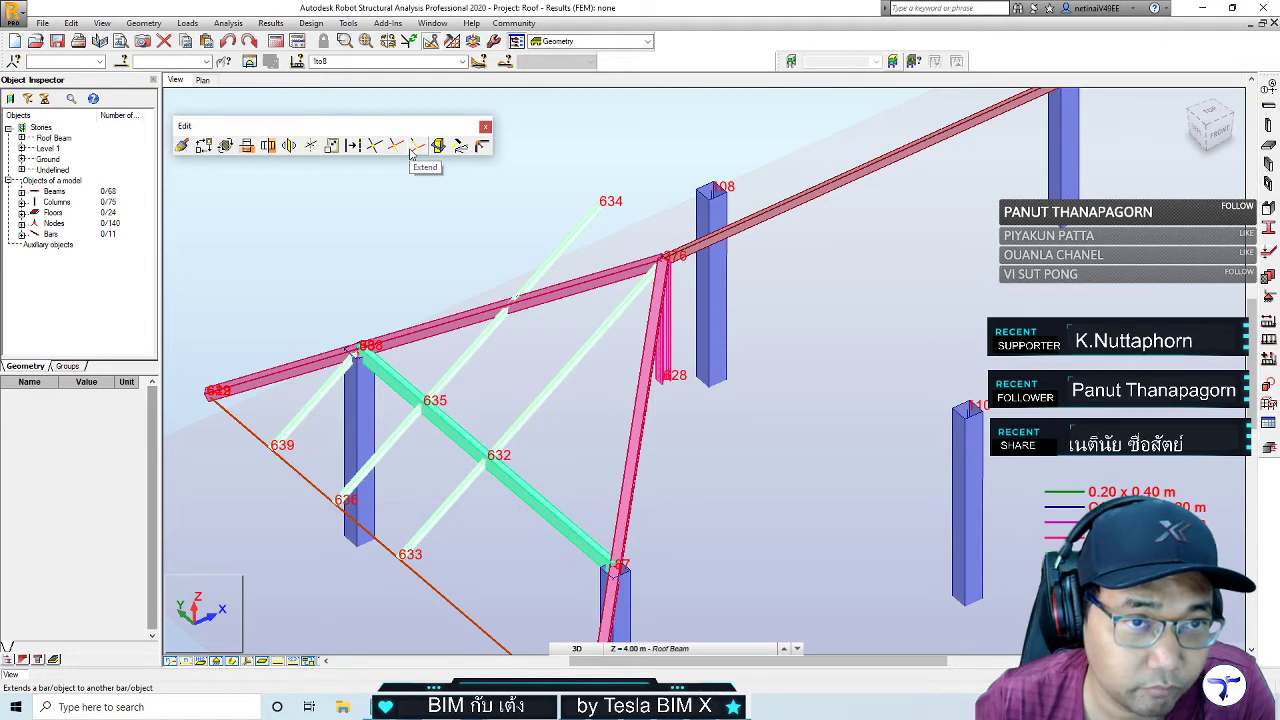
Trim bar 674 back to roof beam 664, using the beam as the cutting edge
left_click(396, 146)
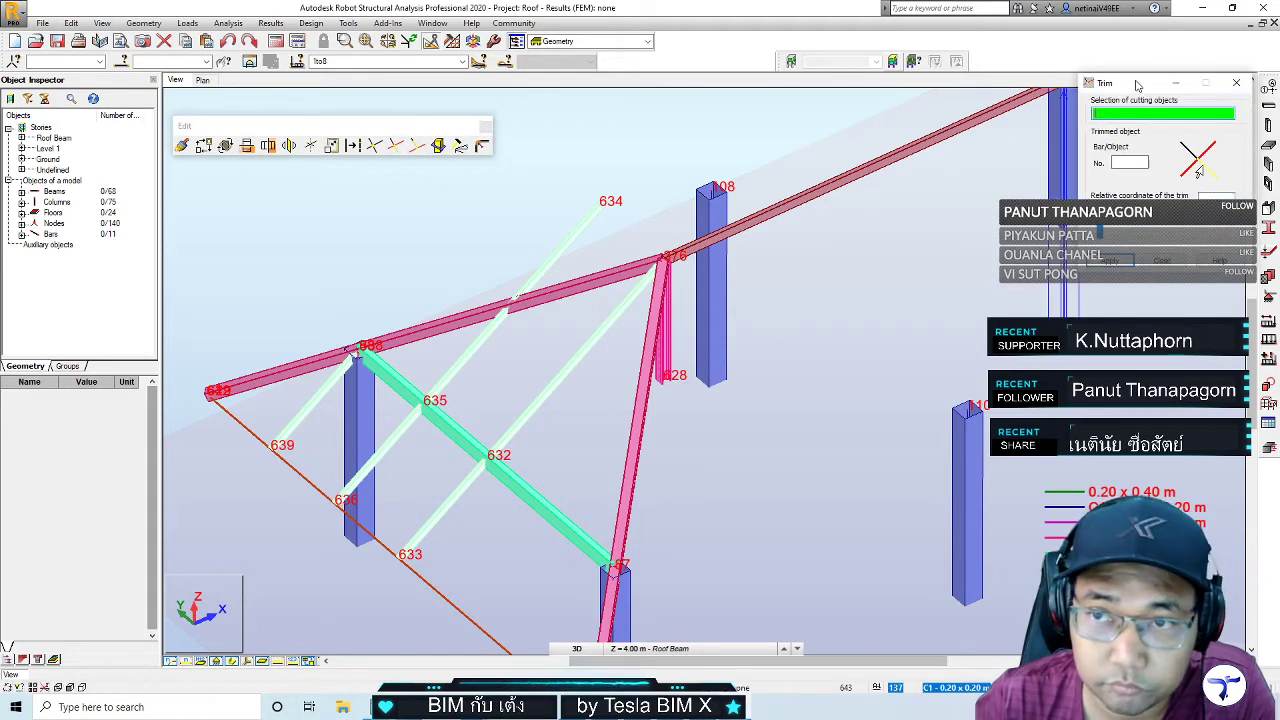
left_click_drag(1137, 85, 230, 175)
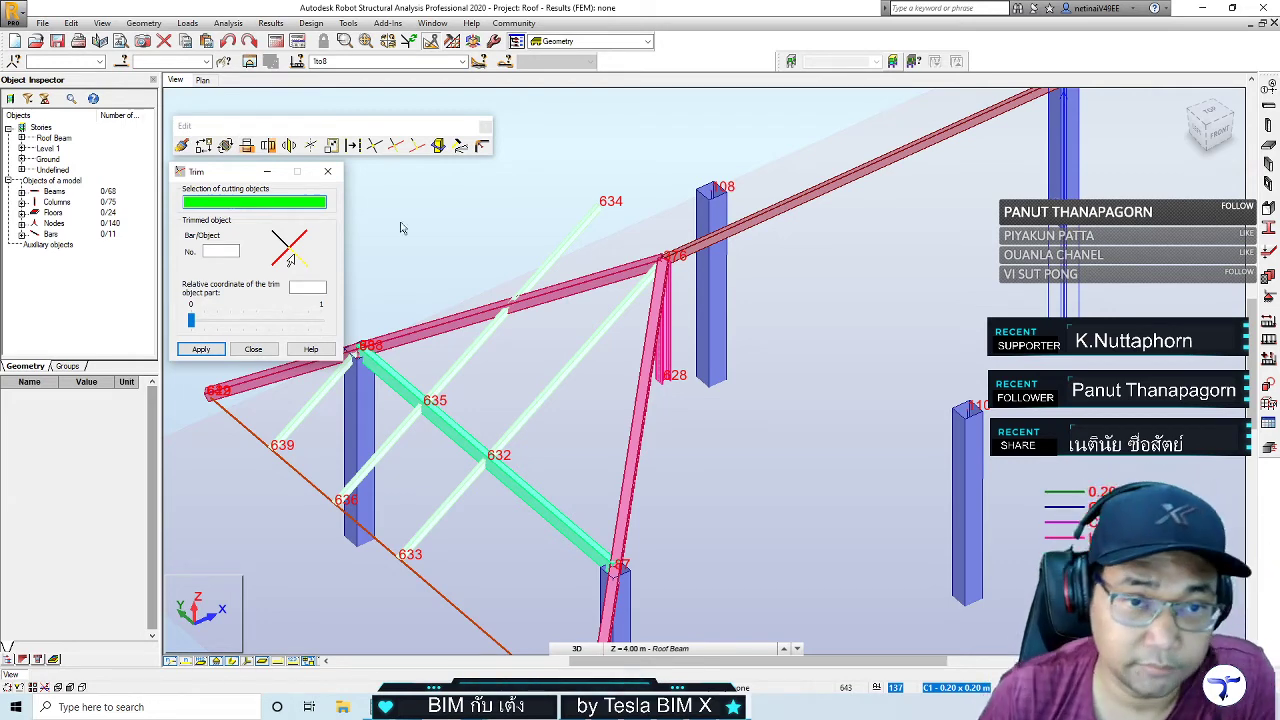
left_click(510, 305)
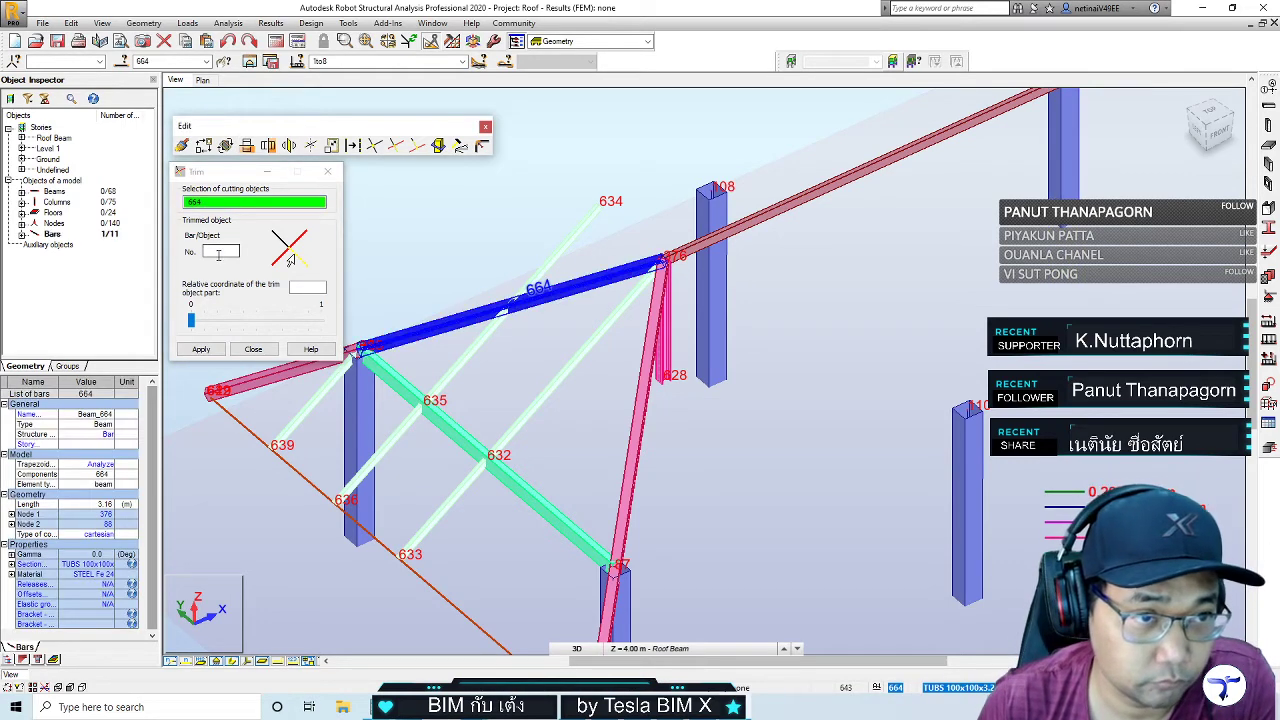
left_click(218, 254)
left_click(567, 238)
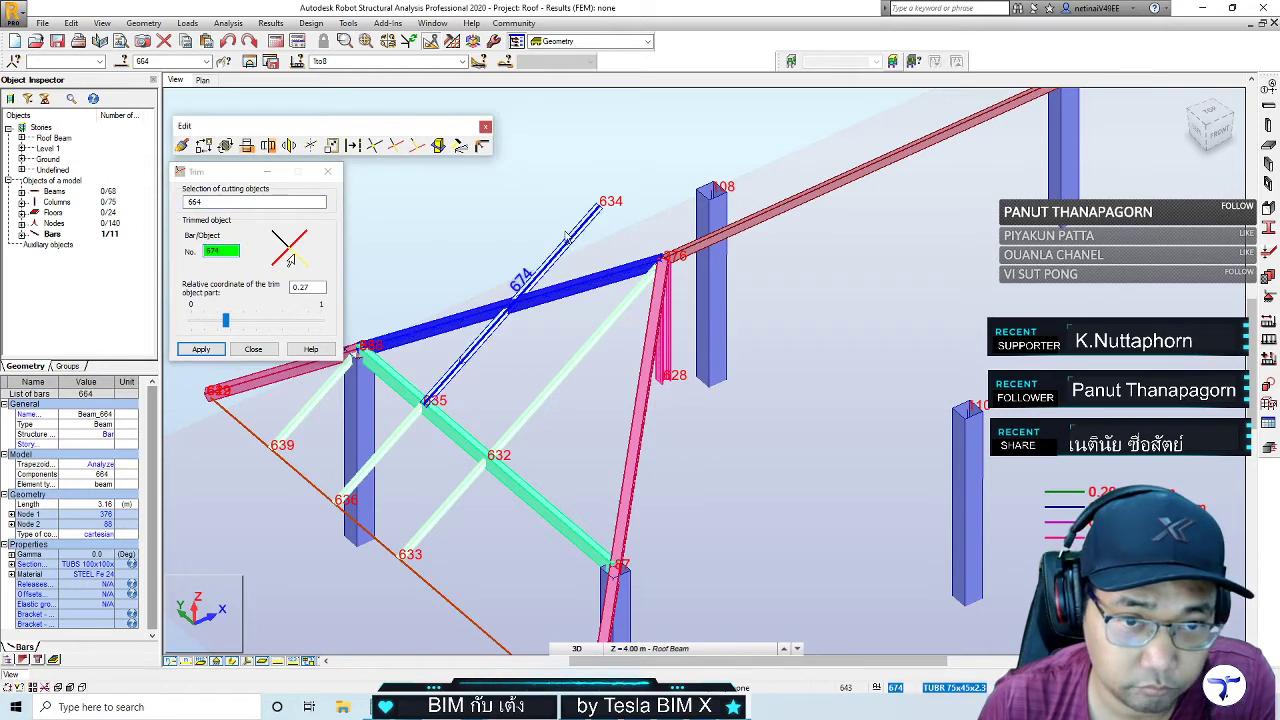
left_click(567, 238)
left_click(327, 171)
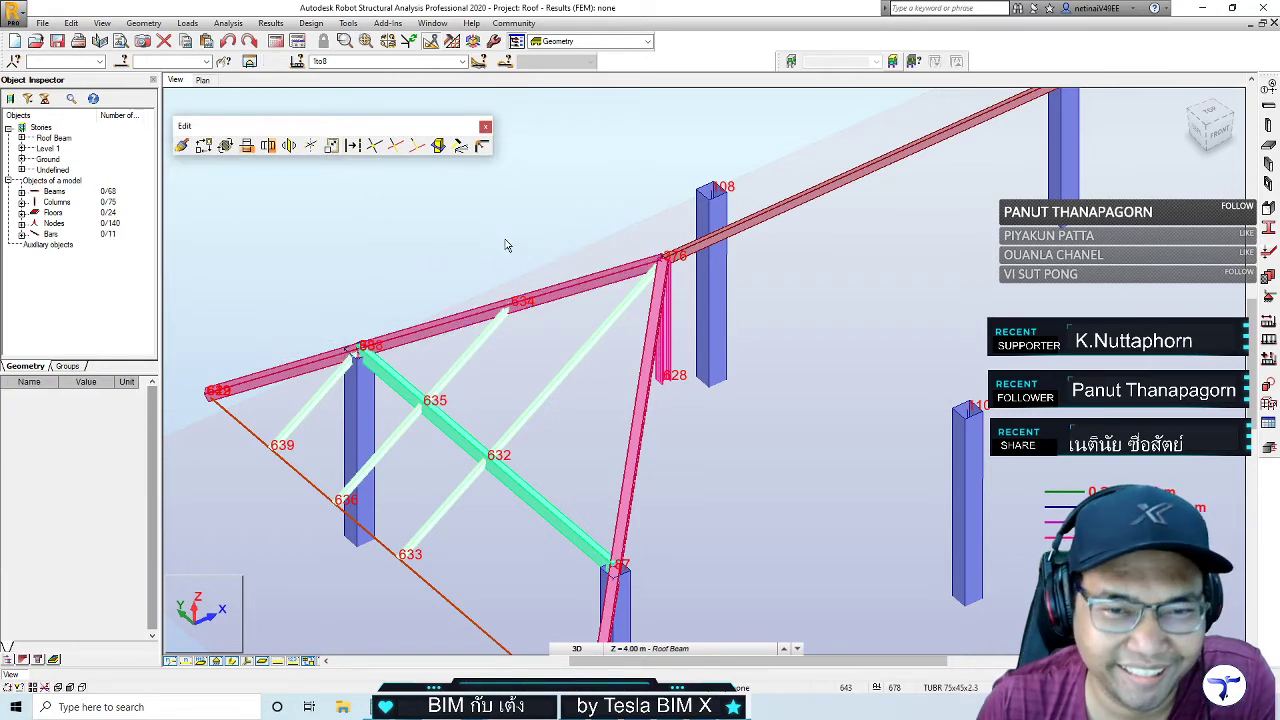
middle_click_drag(496, 344, 542, 337)
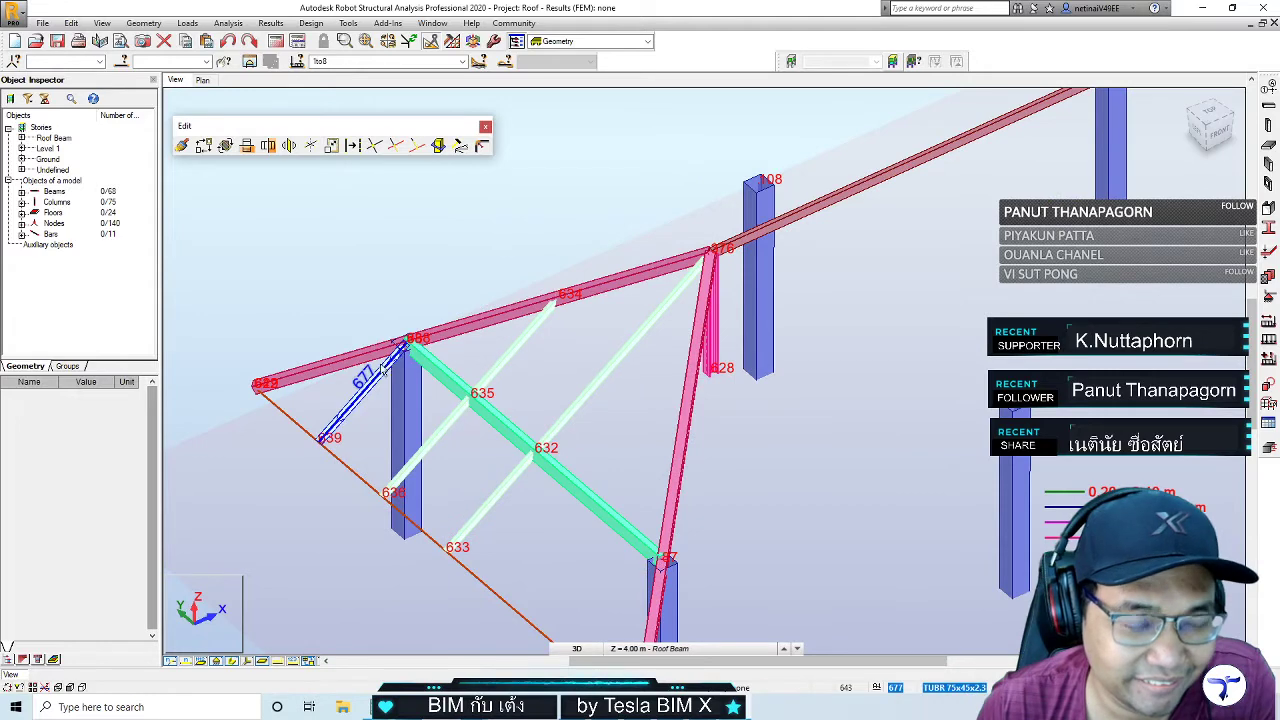
scroll(385, 360, "up", 1)
middle_click_drag(428, 218, 409, 206)
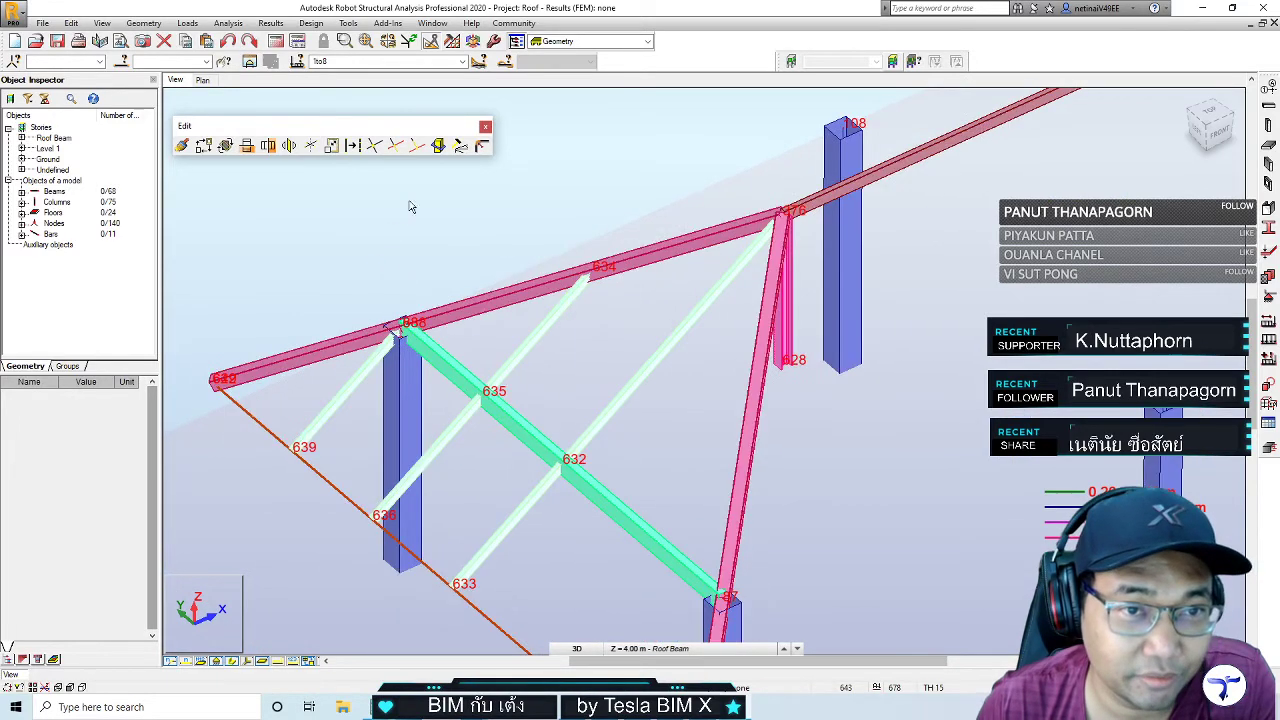
Run Structure Correction on the entire structure to merge duplicate nodes
left_click(460, 147)
left_click(187, 253)
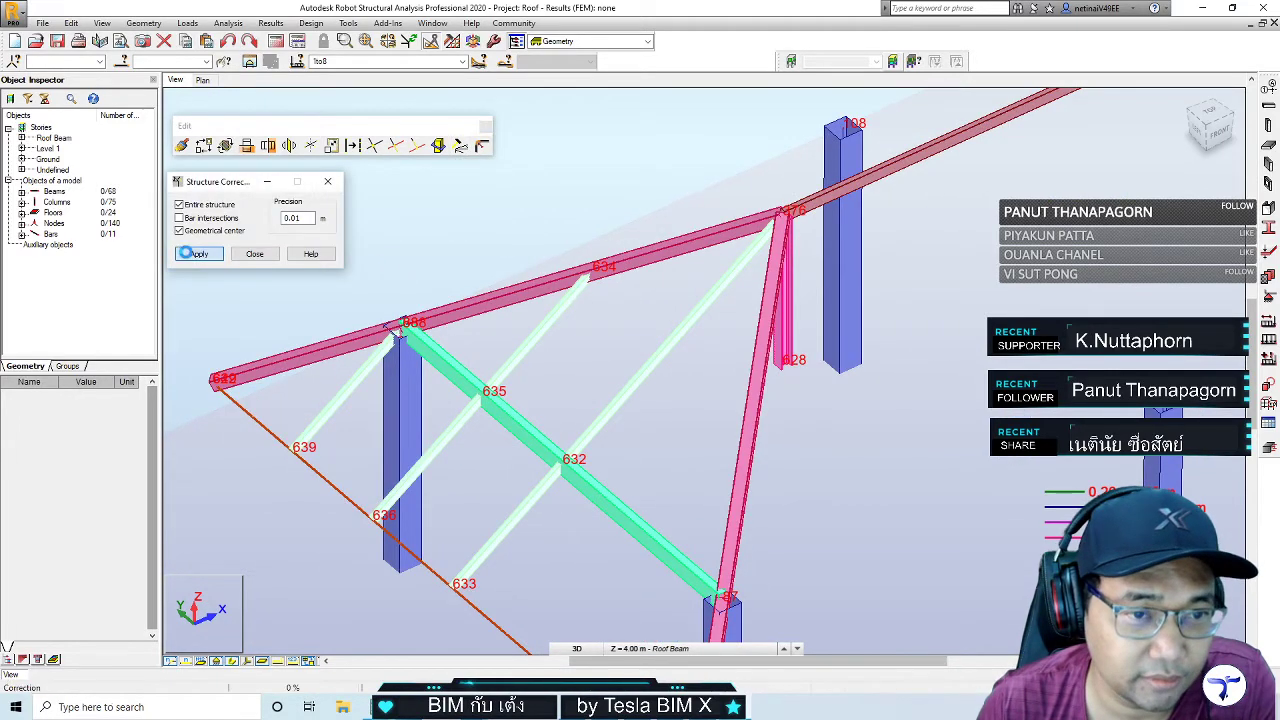
left_click(333, 181)
Select diagonal bars 672 and 673 from a side-on view of the truss
scroll(423, 223, "down", 3)
scroll(725, 417, "down", 2)
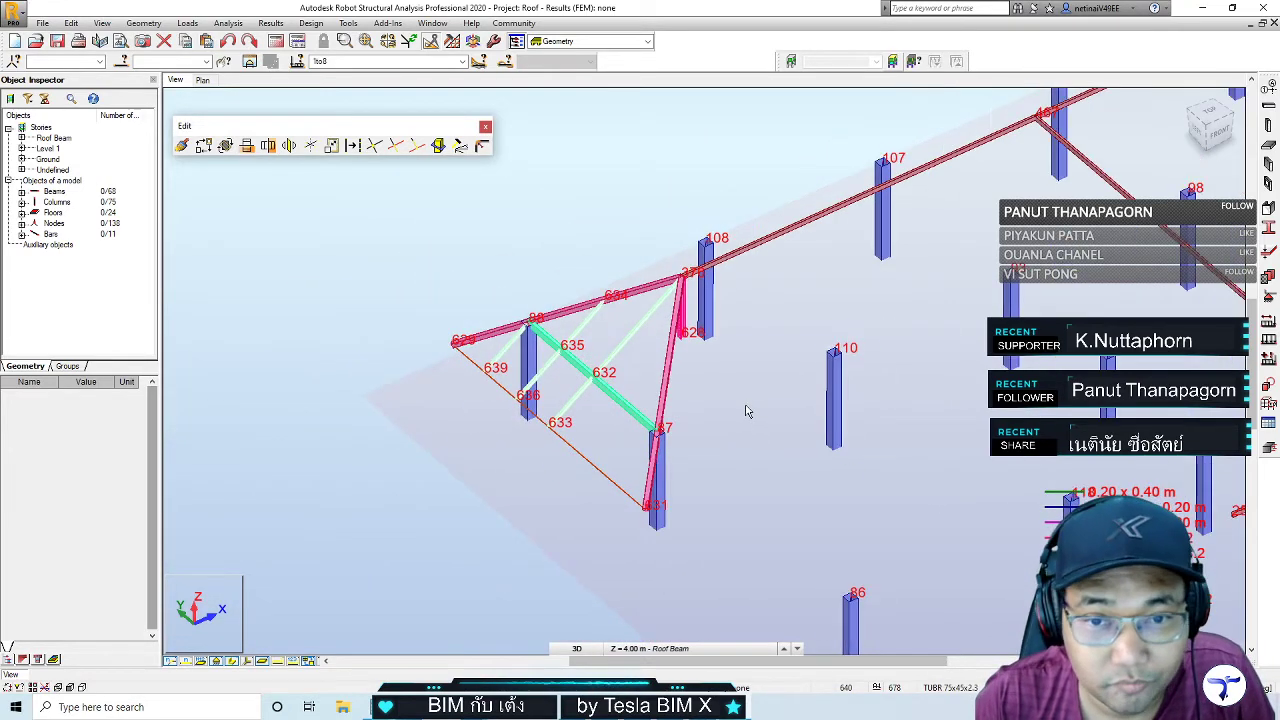
mouse_move(762, 411)
middle_mouse_down("shift")
mouse_move(843, 424)
mouse_move(681, 404)
mouse_move(687, 415)
middle_mouse_up("shift")
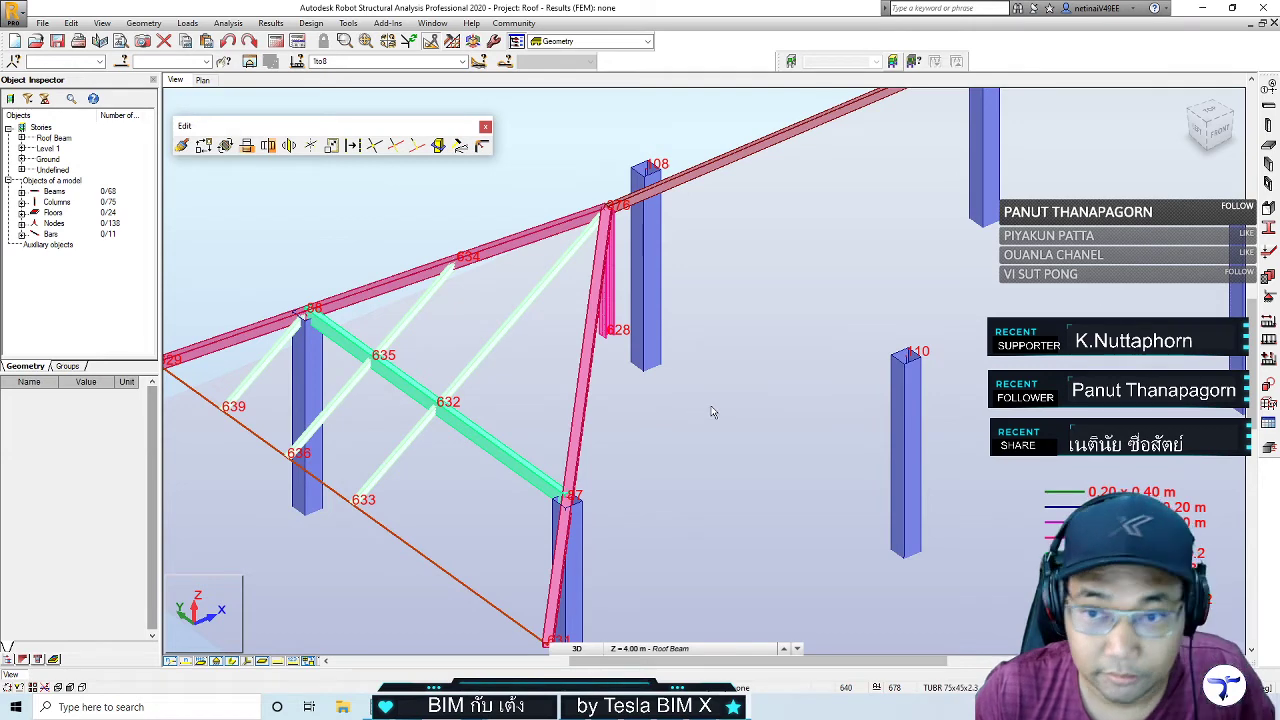
left_click(492, 347)
left_click(420, 440, "ctrl")
Copy diagonals 672 and 673 twice along the truss with Translation vector 0 -1
key("ctrl+alt+t")
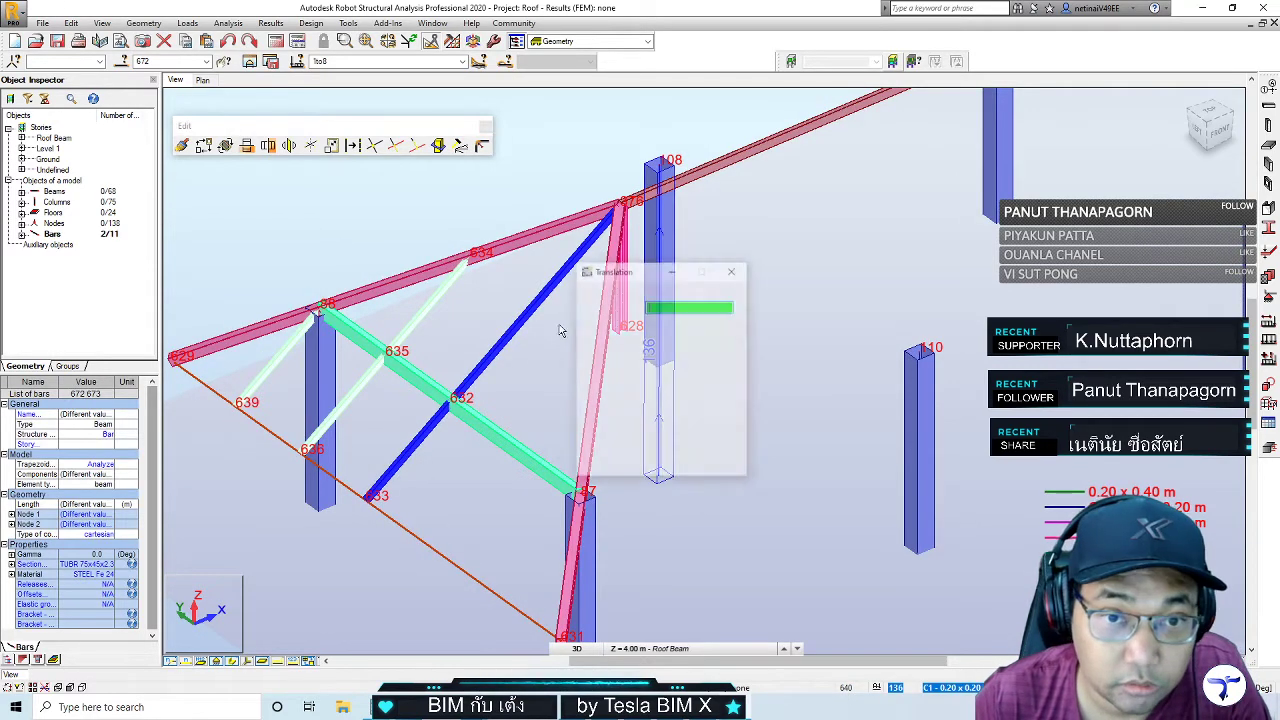
left_click_drag(615, 275, 620, 315)
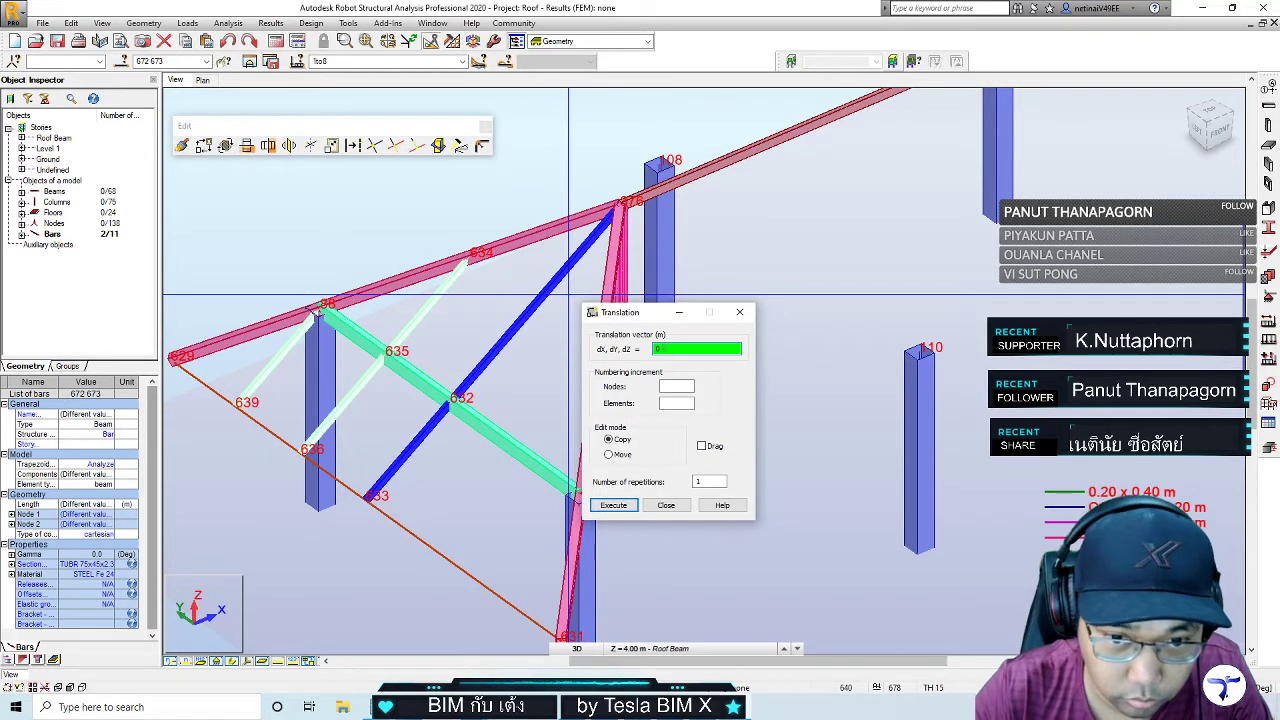
double_click(702, 482)
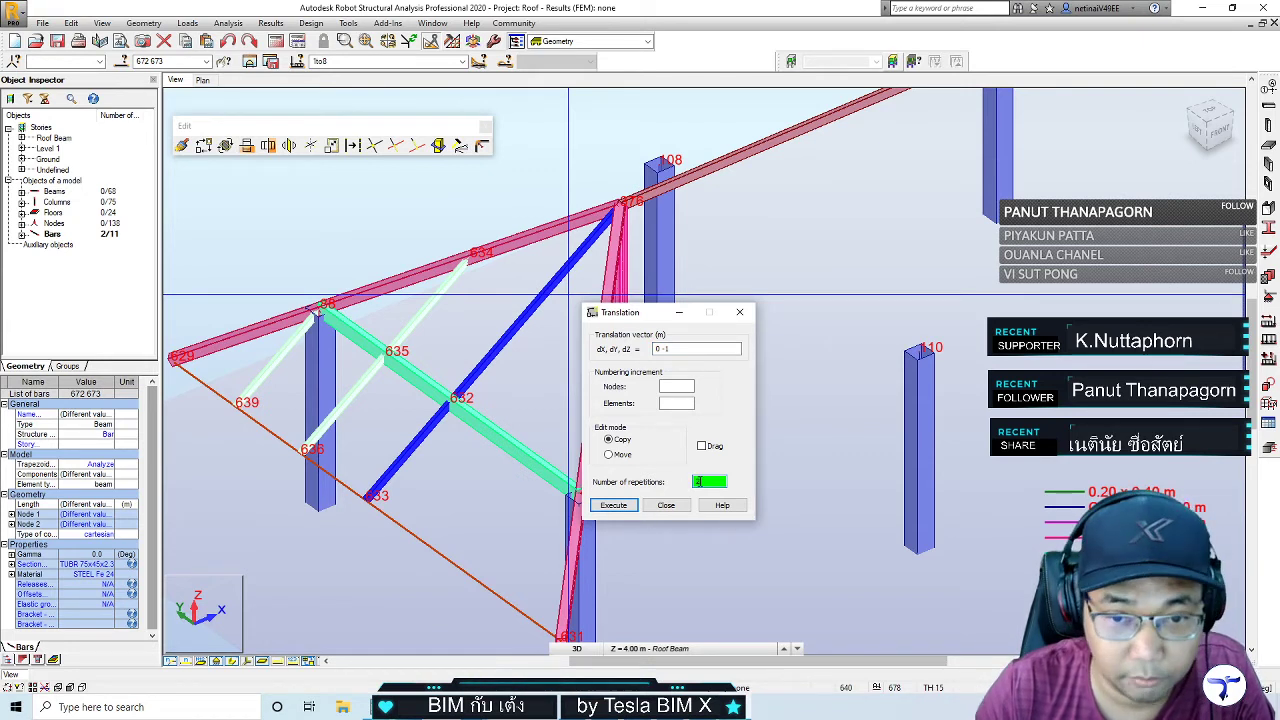
key("Return")
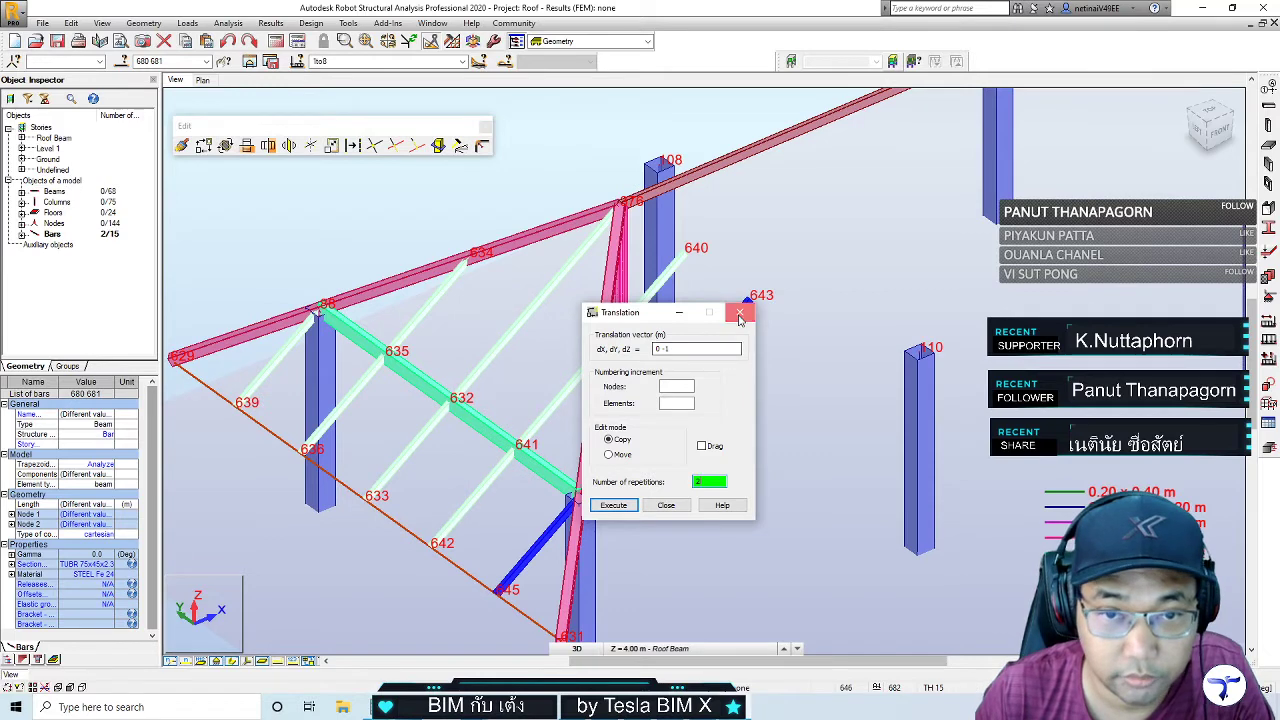
left_click(739, 316)
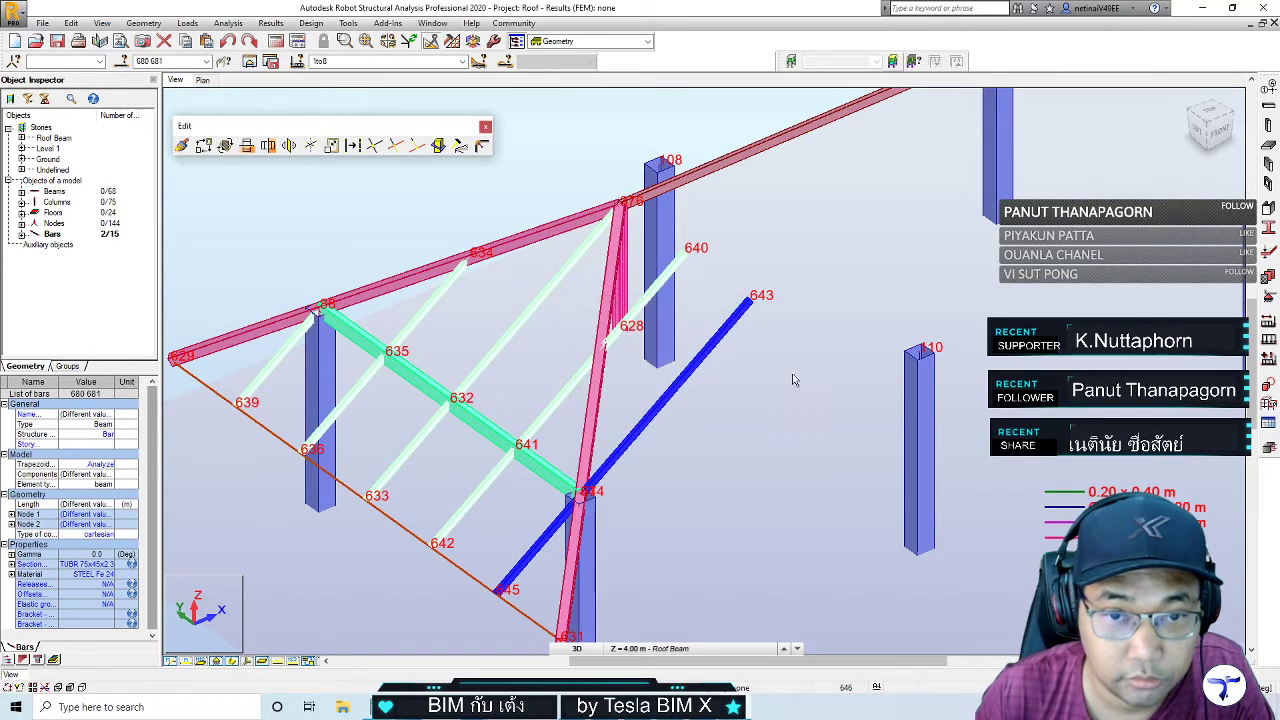
Delete the surplus copied bar 680 lying outside the truss
key("Escape")
left_click(685, 372)
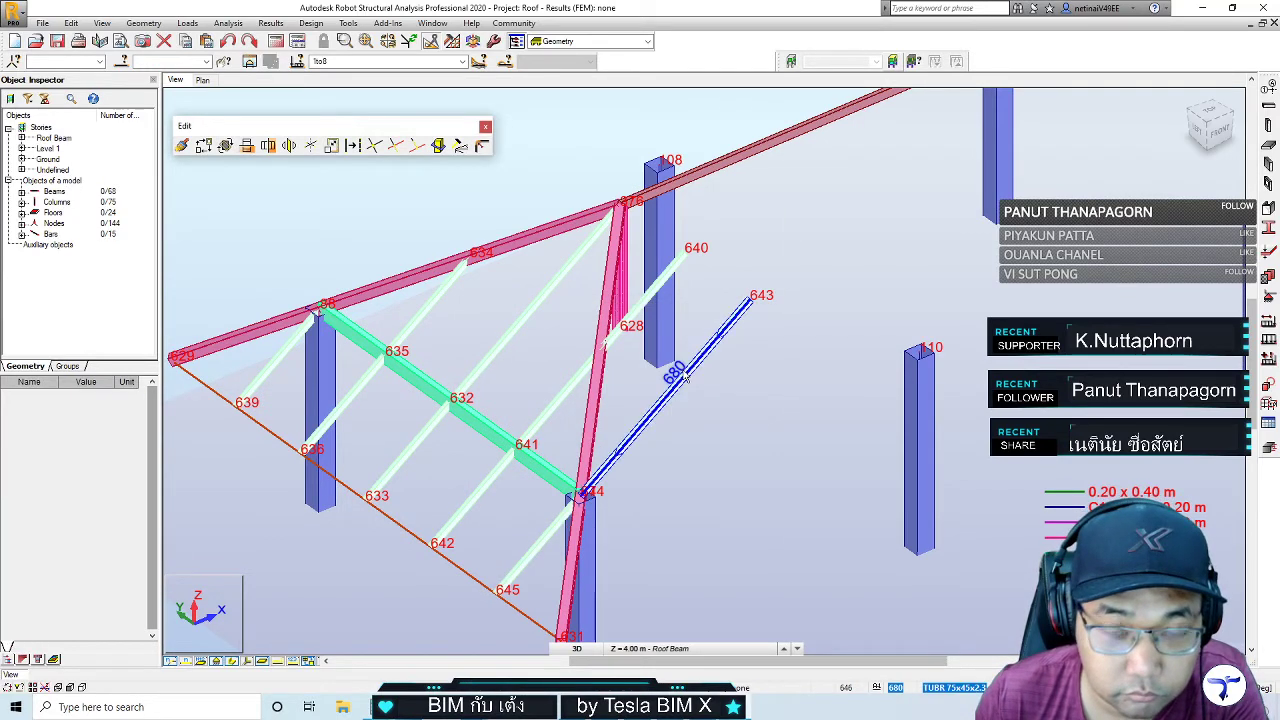
key("Delete")
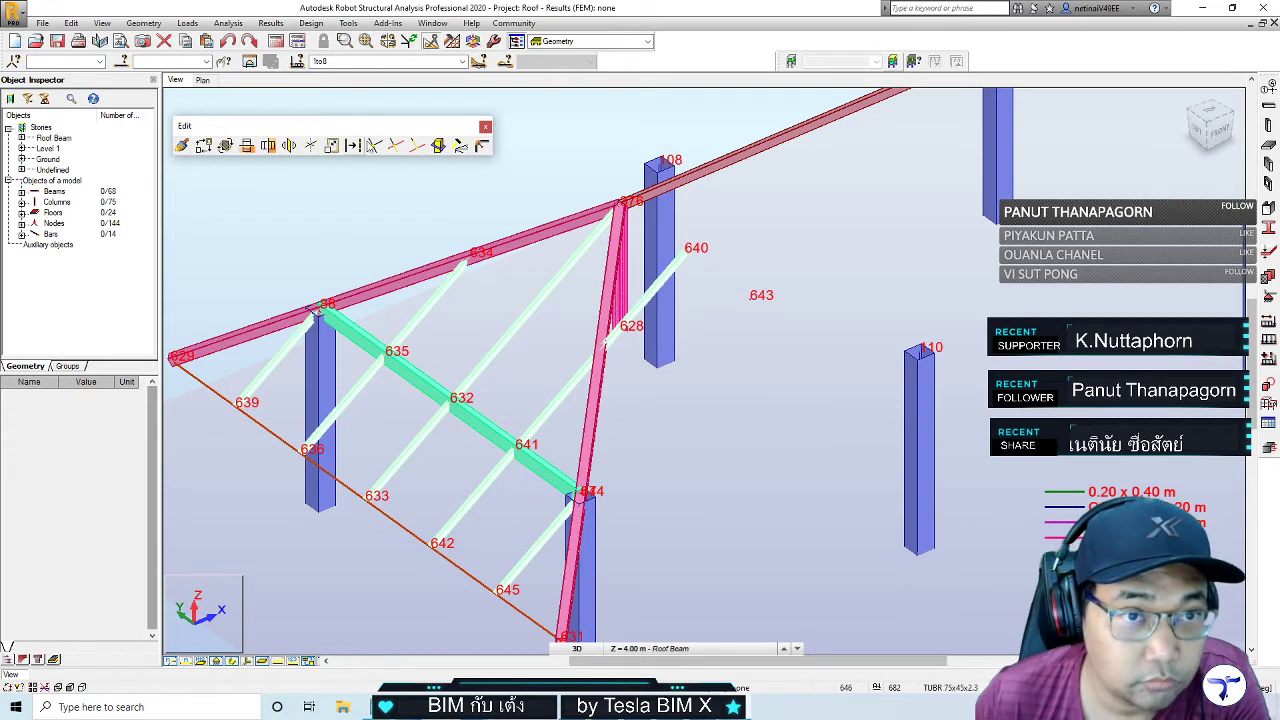
Trim copied web bar 640 back to diagonal member 668, removing its projecting end
left_click(395, 146)
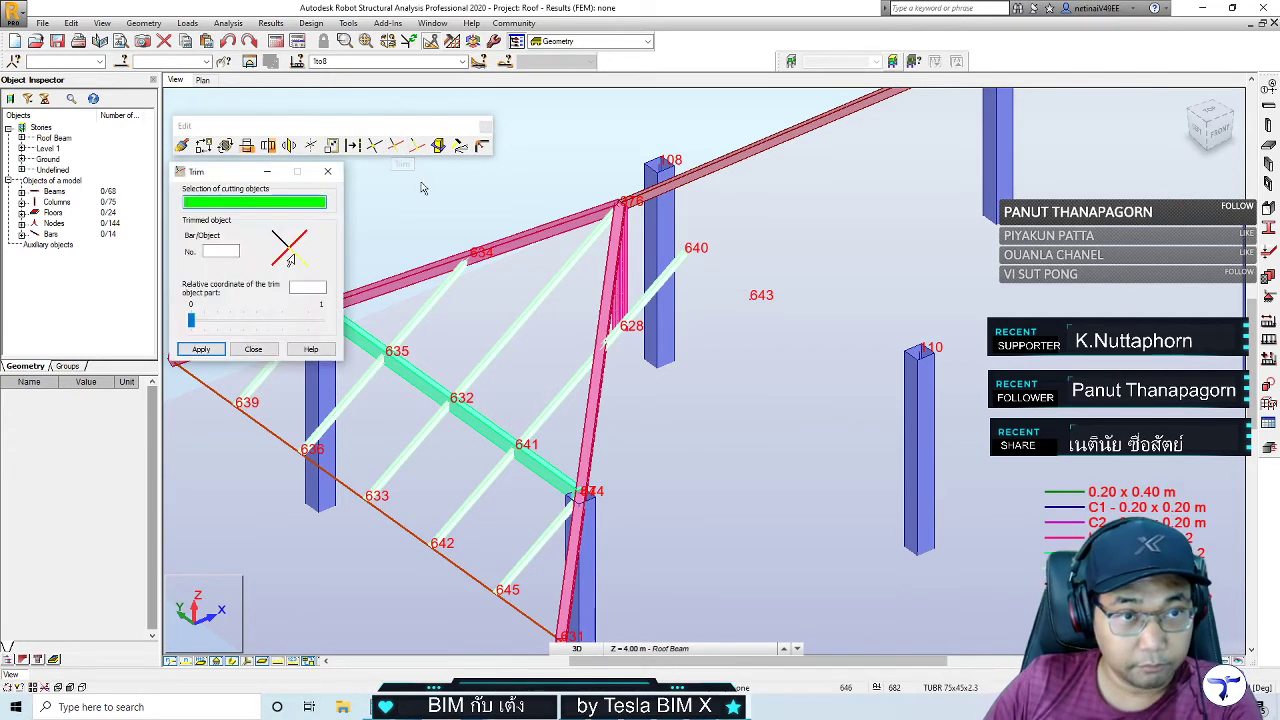
left_click(600, 395)
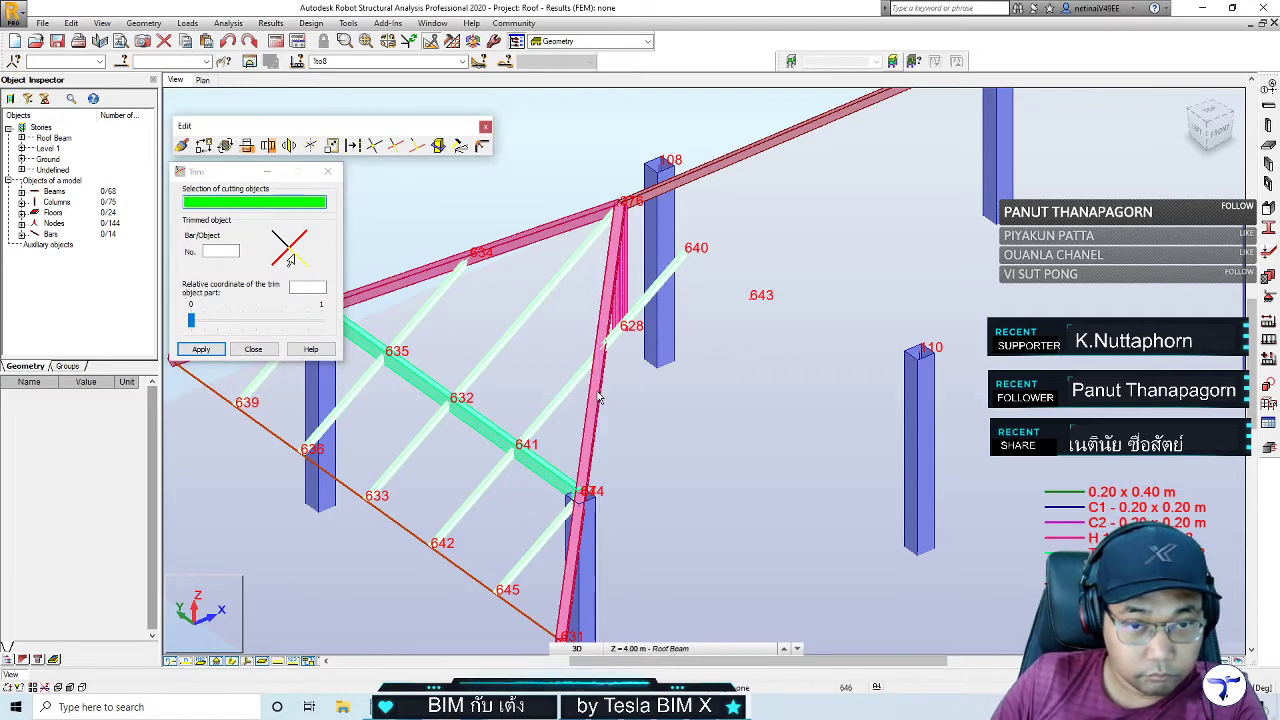
left_click(248, 203)
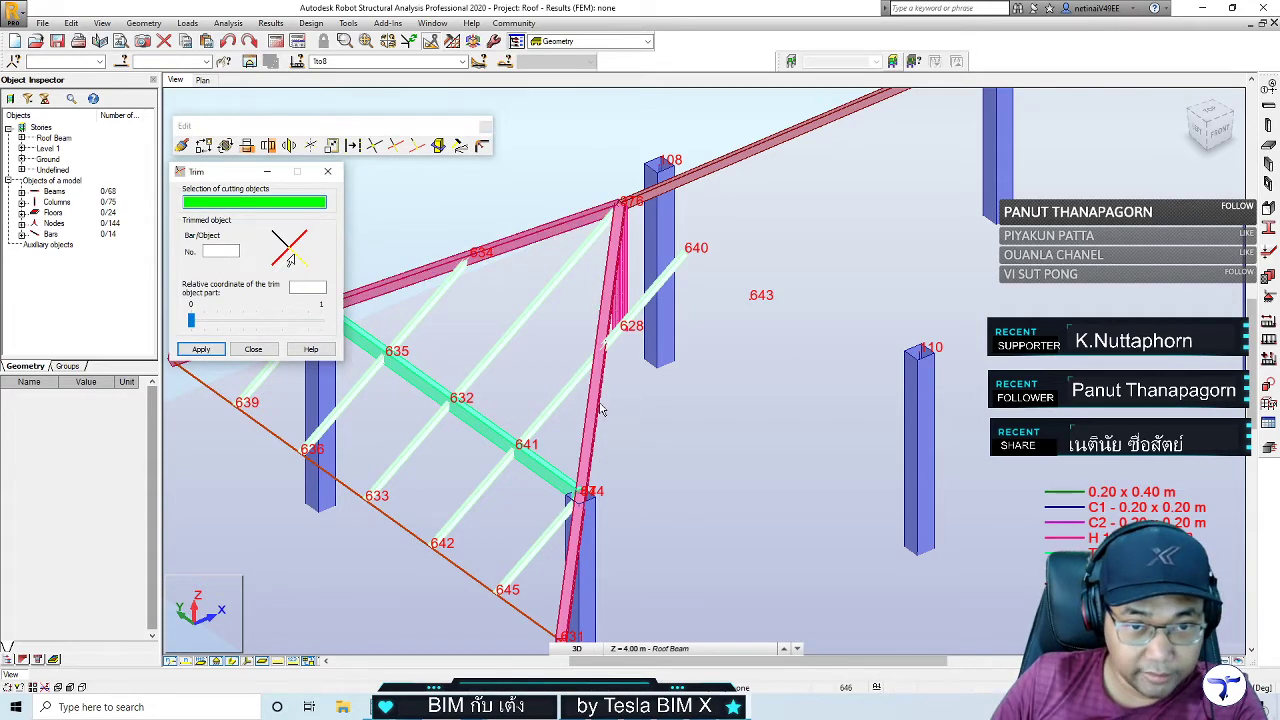
left_click(601, 409)
mouse_move(671, 430)
middle_mouse_down("shift")
mouse_move(620, 471)
mouse_move(630, 364)
middle_mouse_up("shift")
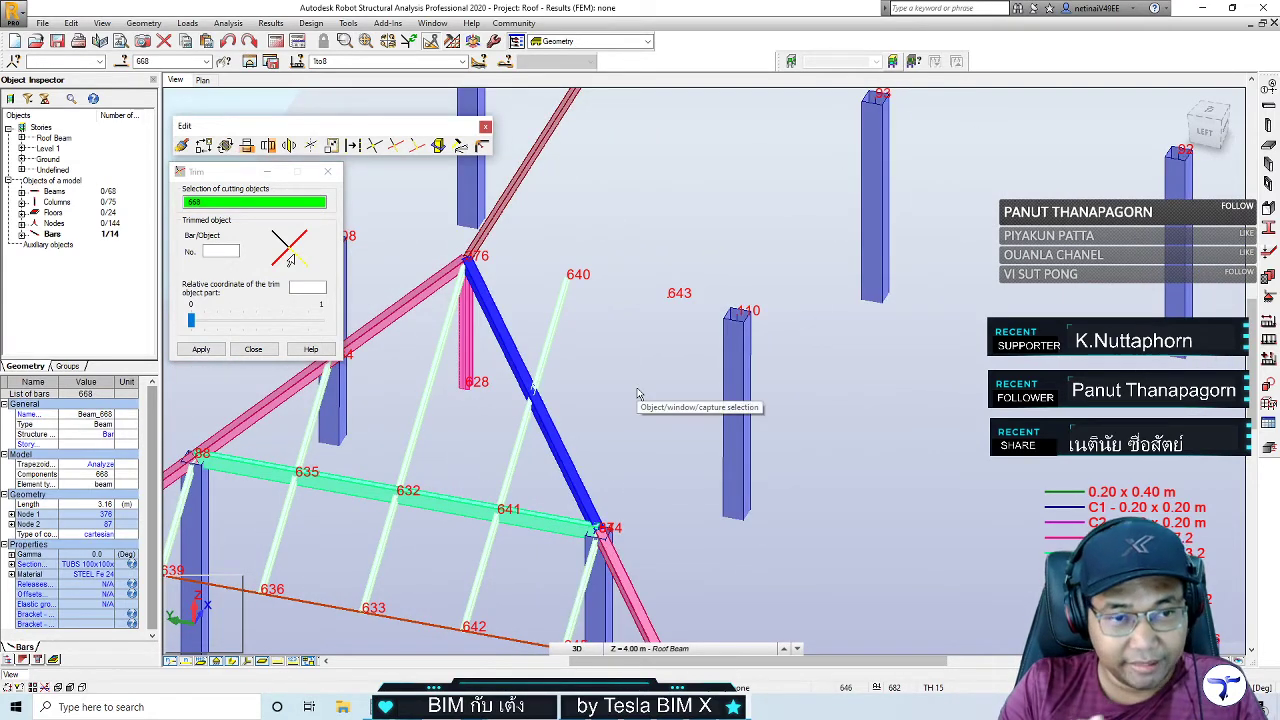
middle_click_drag(628, 365, 628, 343)
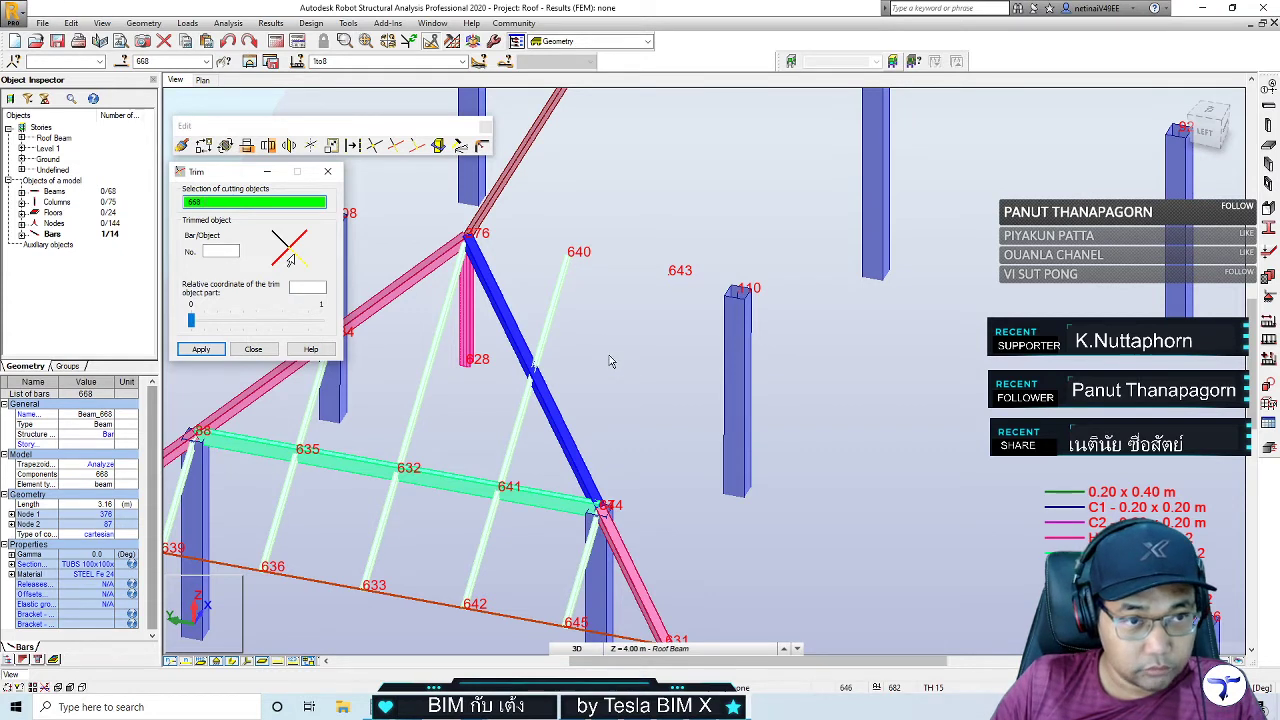
key("Return")
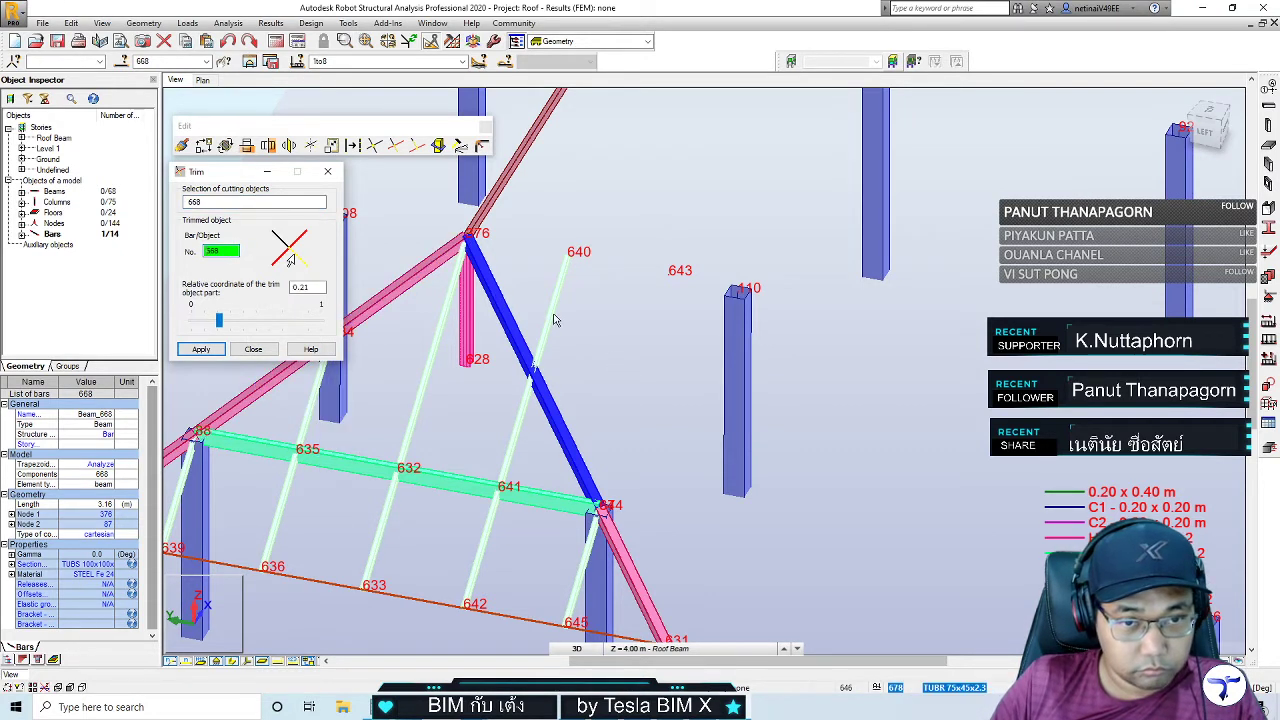
left_click(555, 320)
left_click(555, 320)
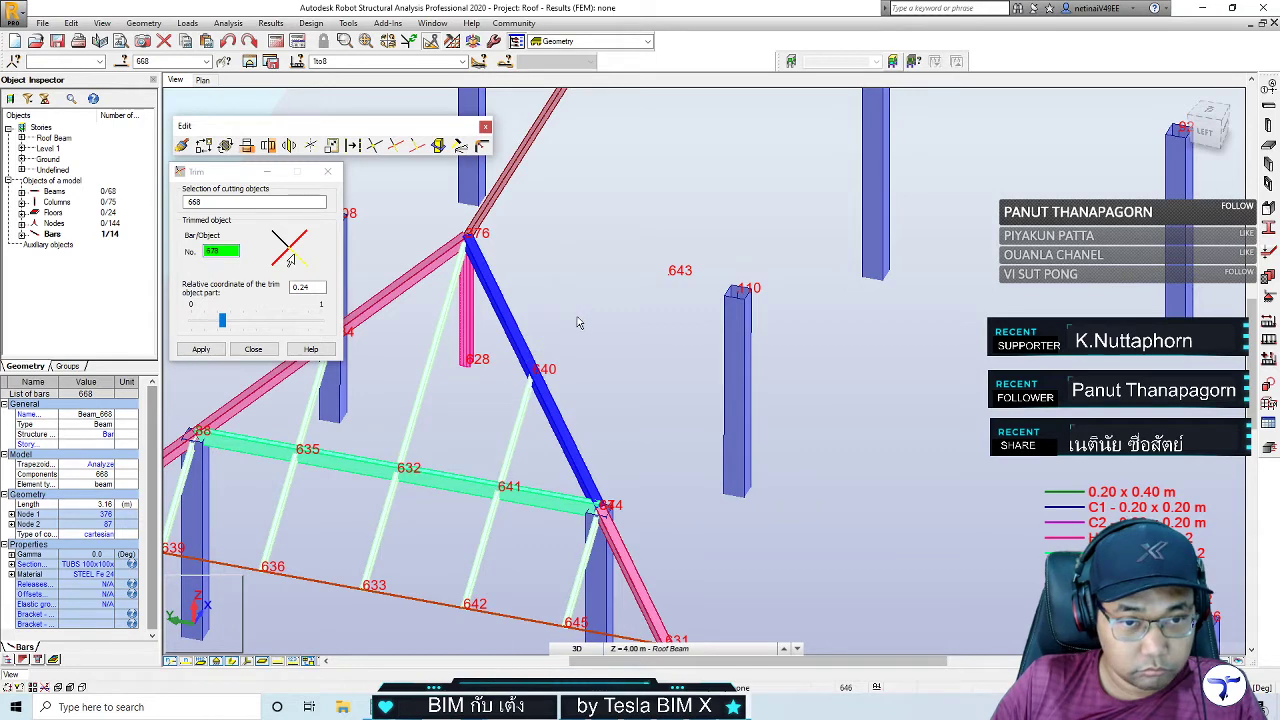
left_click(318, 175)
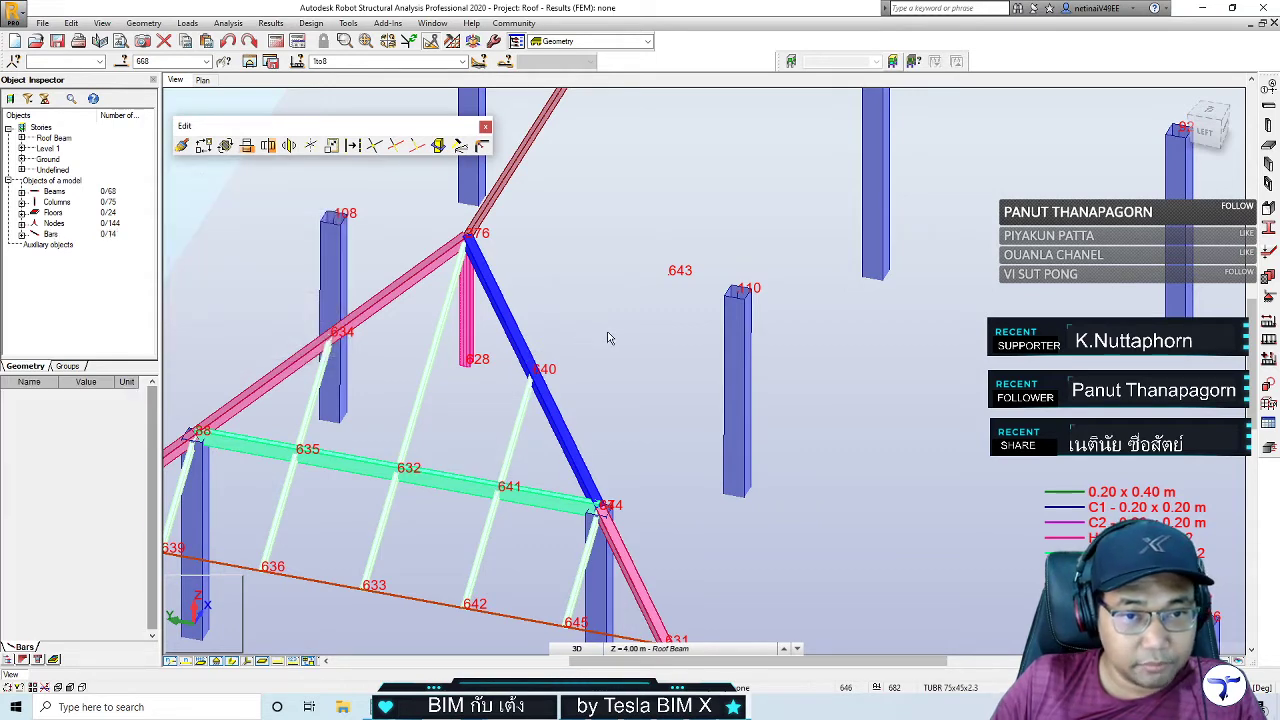
Zoom and pan the 3D view around the roof truss
mouse_move(607, 338)
middle_mouse_down("shift")
mouse_move(591, 337)
mouse_move(614, 337)
mouse_move(586, 314)
mouse_move(651, 409)
middle_mouse_up("shift")
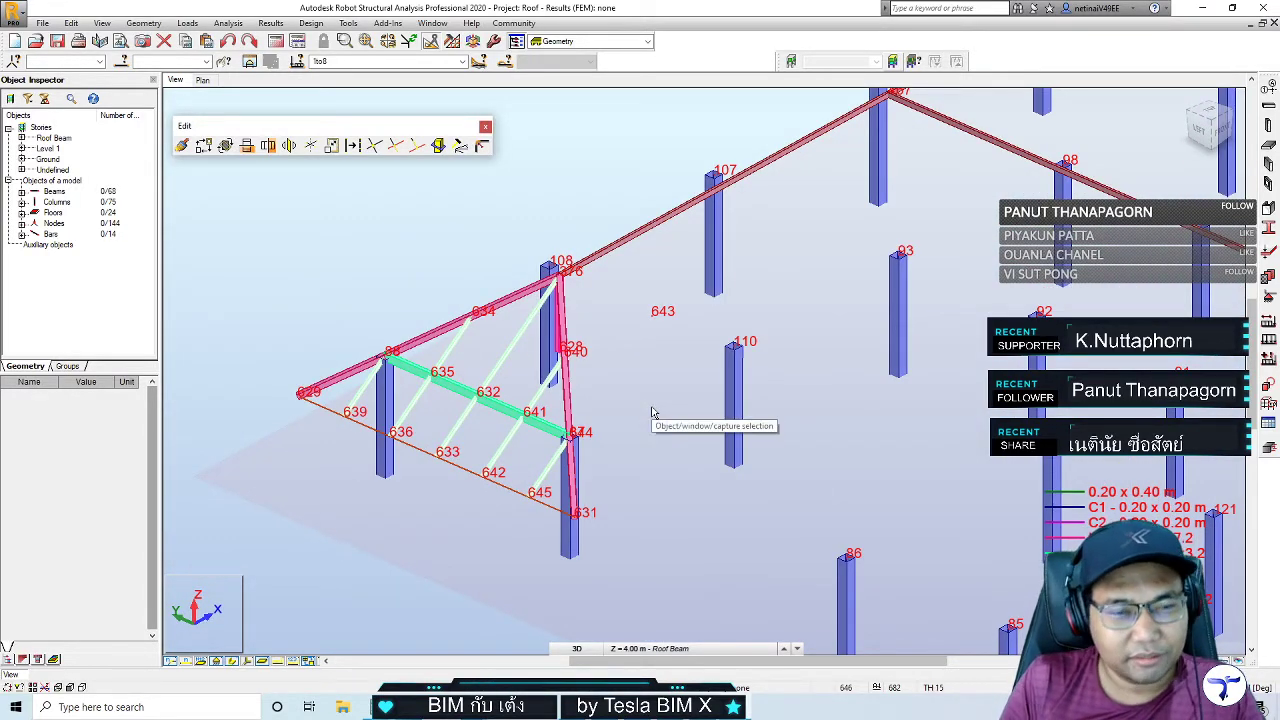
scroll(340, 366, "up", 3)
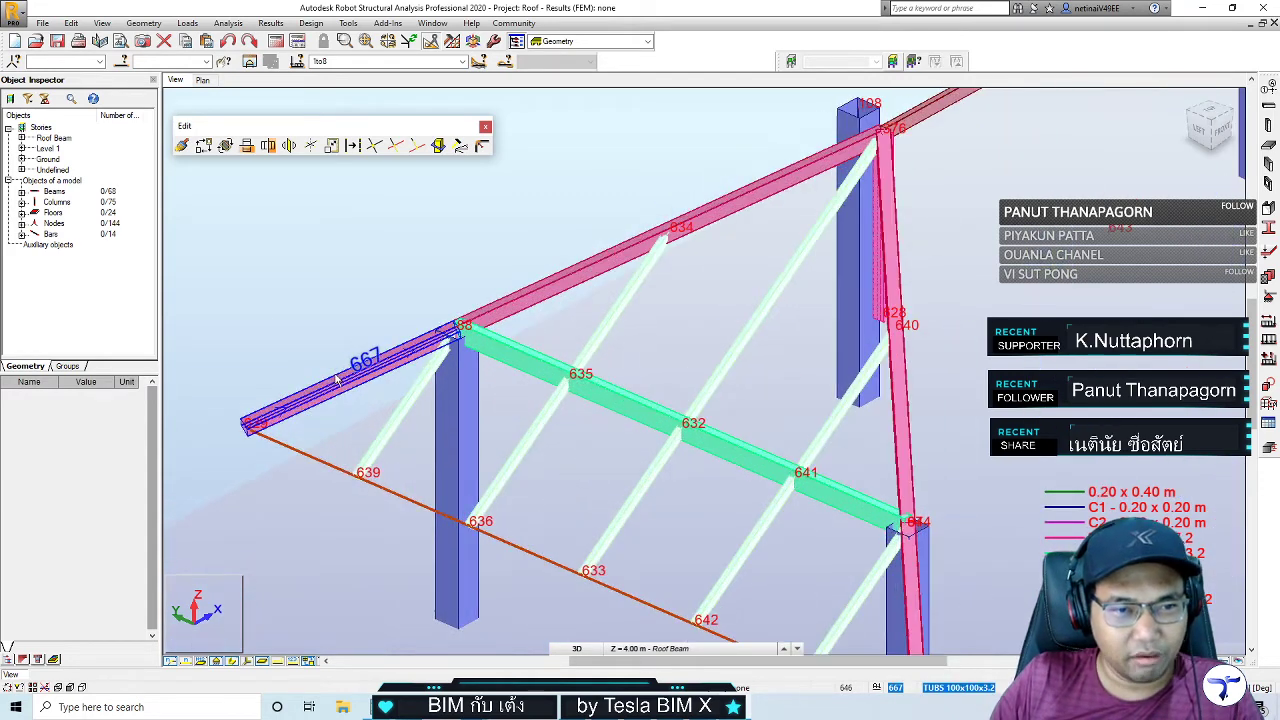
scroll(518, 258, "down", 1)
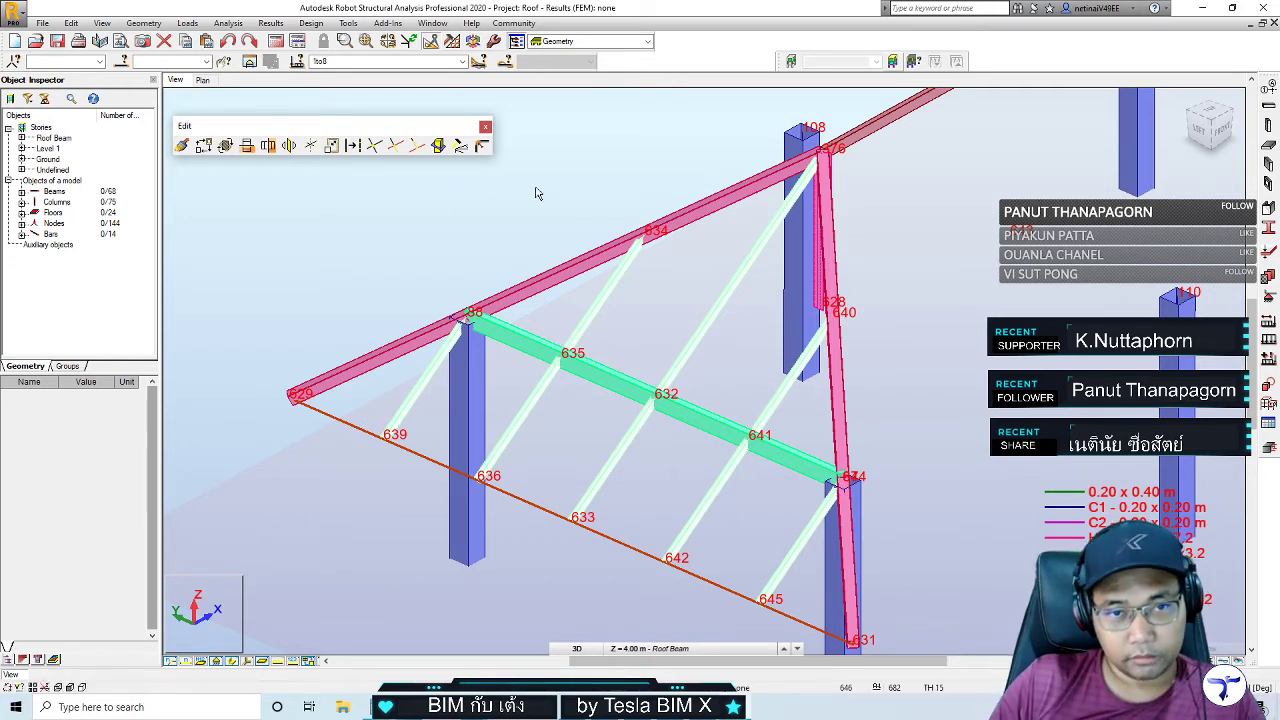
scroll(557, 213, "down", 1)
scroll(586, 200, "down", 1)
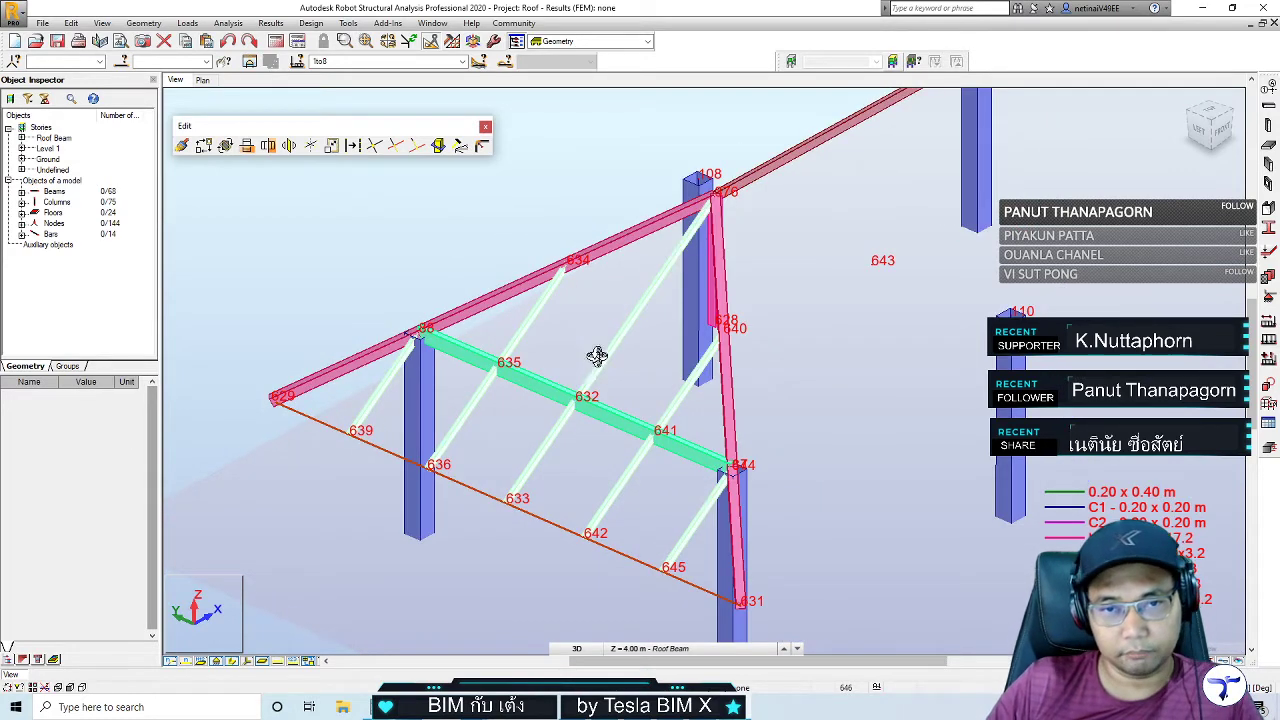
scroll(592, 358, "down", 1)
middle_click_drag(600, 354, 598, 372)
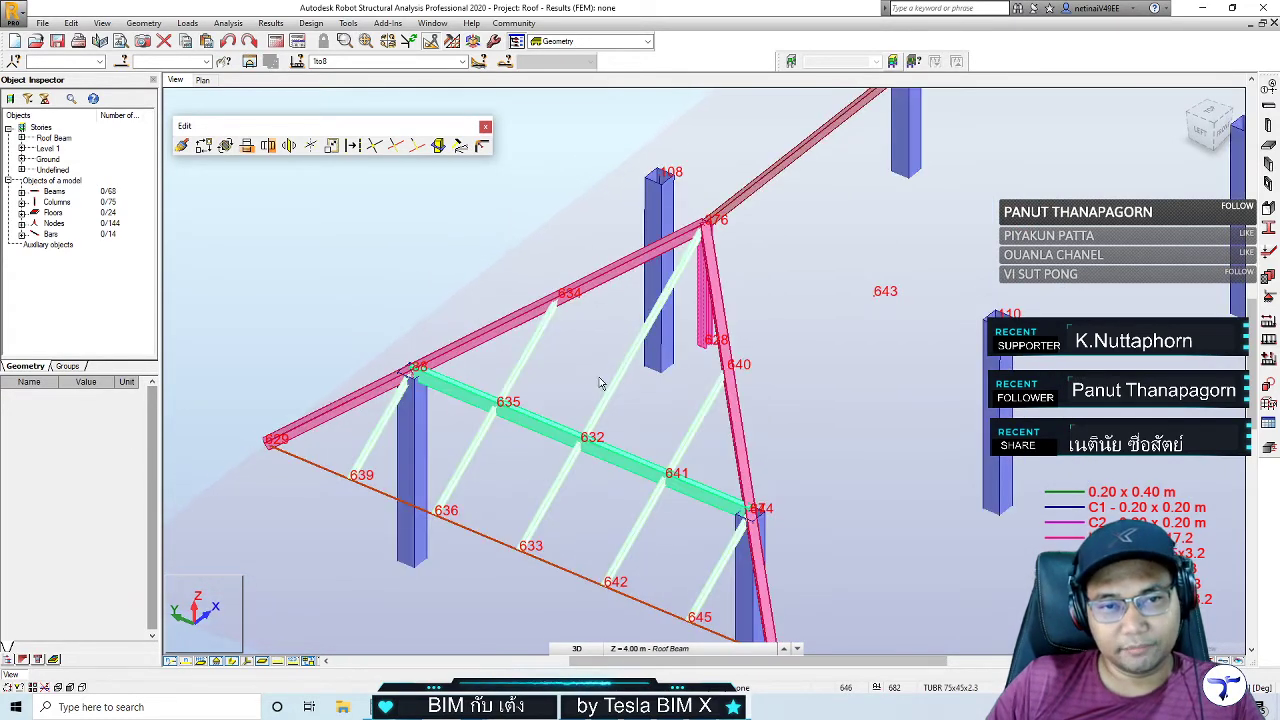
scroll(600, 375, "up", 1)
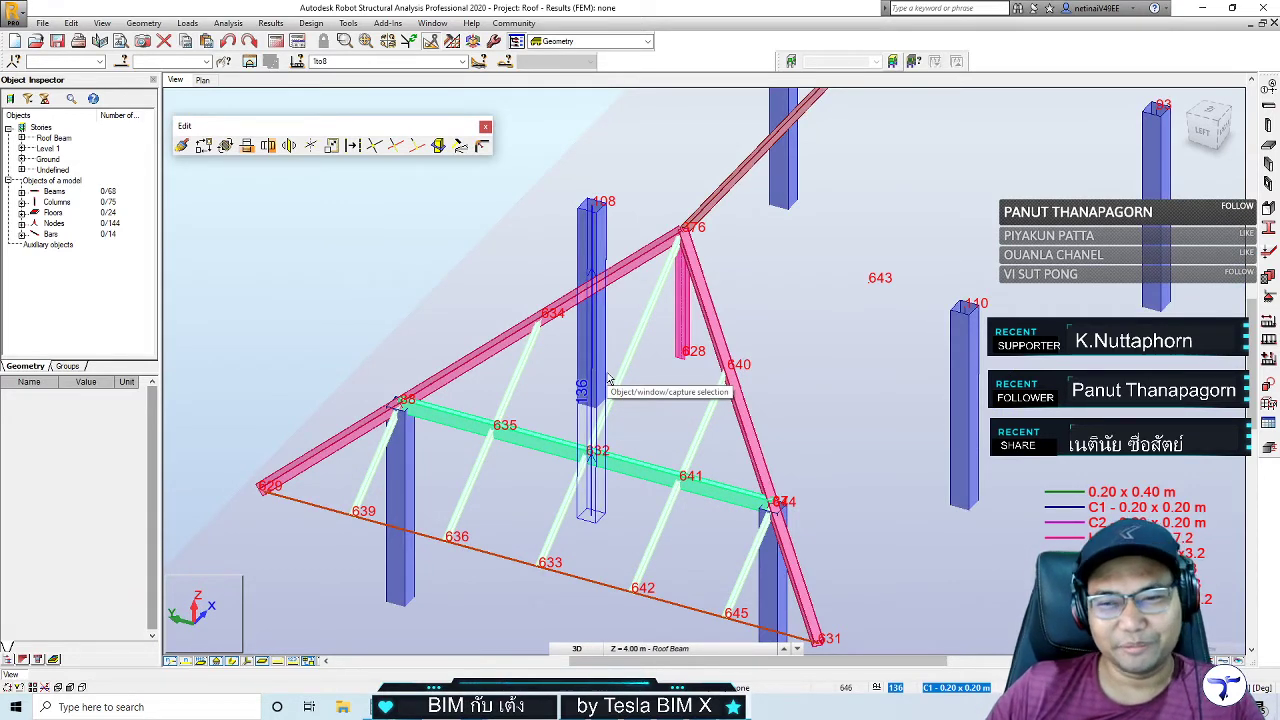
scroll(850, 350, "down", 2)
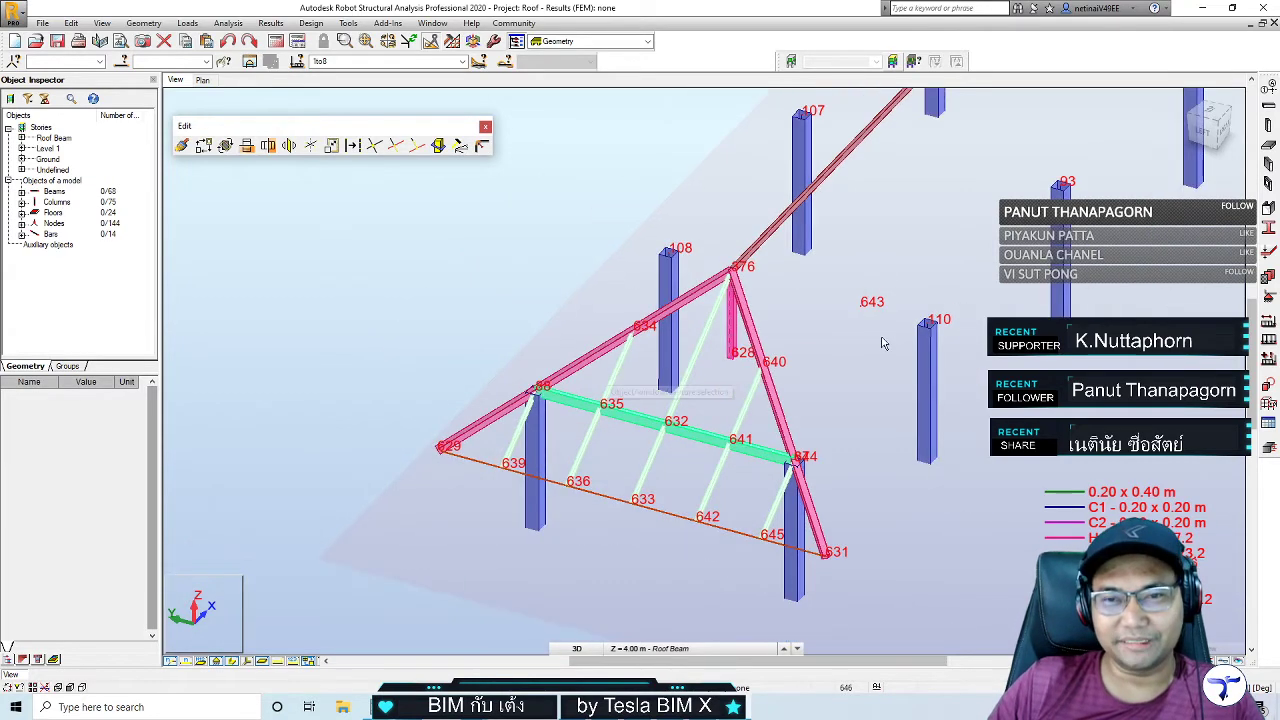
Orbit to a front view of the left truss and window-select its end bars
mouse_move(886, 343)
middle_mouse_down()
mouse_move(779, 395)
mouse_move(754, 431)
mouse_move(837, 466)
mouse_move(737, 423)
middle_mouse_up()
scroll(739, 419, "up", 1)
scroll(735, 416, "up", 1)
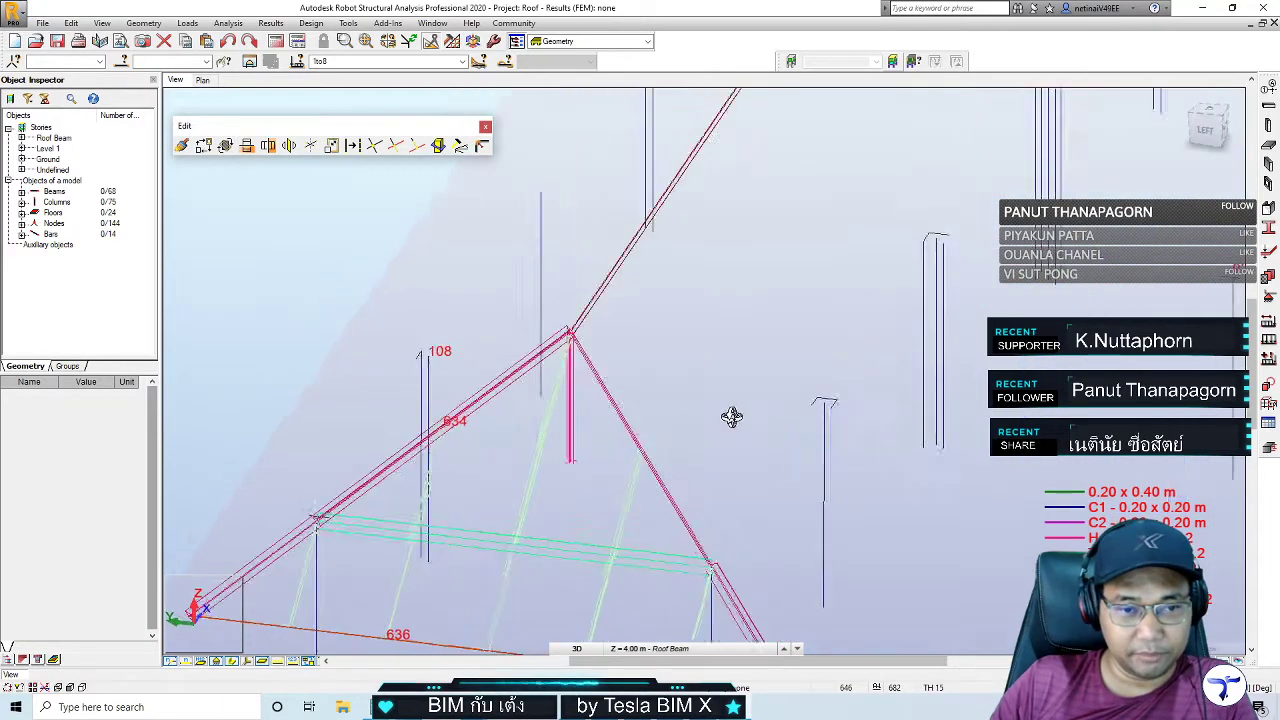
scroll(740, 420, "down", 2)
scroll(745, 425, "up", 1)
mouse_move(737, 431)
middle_mouse_down("shift")
mouse_move(737, 420)
mouse_move(871, 457)
middle_mouse_up("shift")
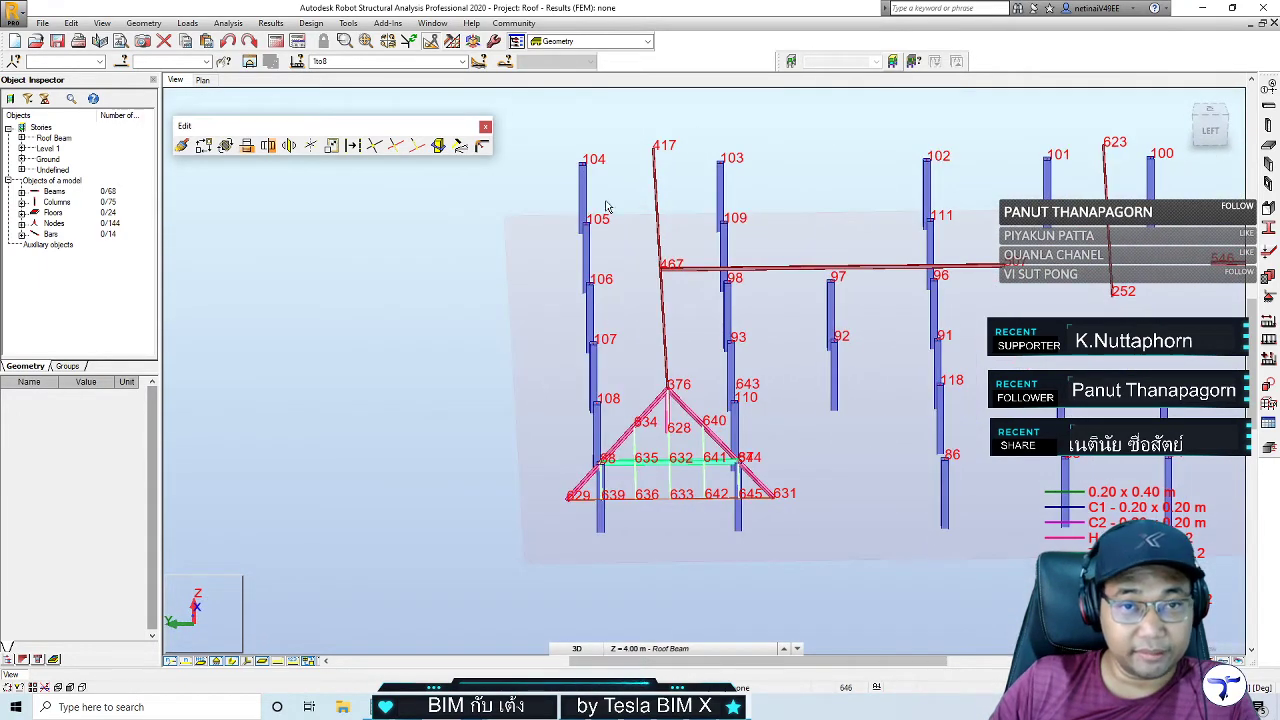
mouse_move(823, 545)
middle_mouse_down("shift")
mouse_move(789, 549)
mouse_move(817, 523)
mouse_move(726, 506)
mouse_move(760, 470)
middle_mouse_up("shift")
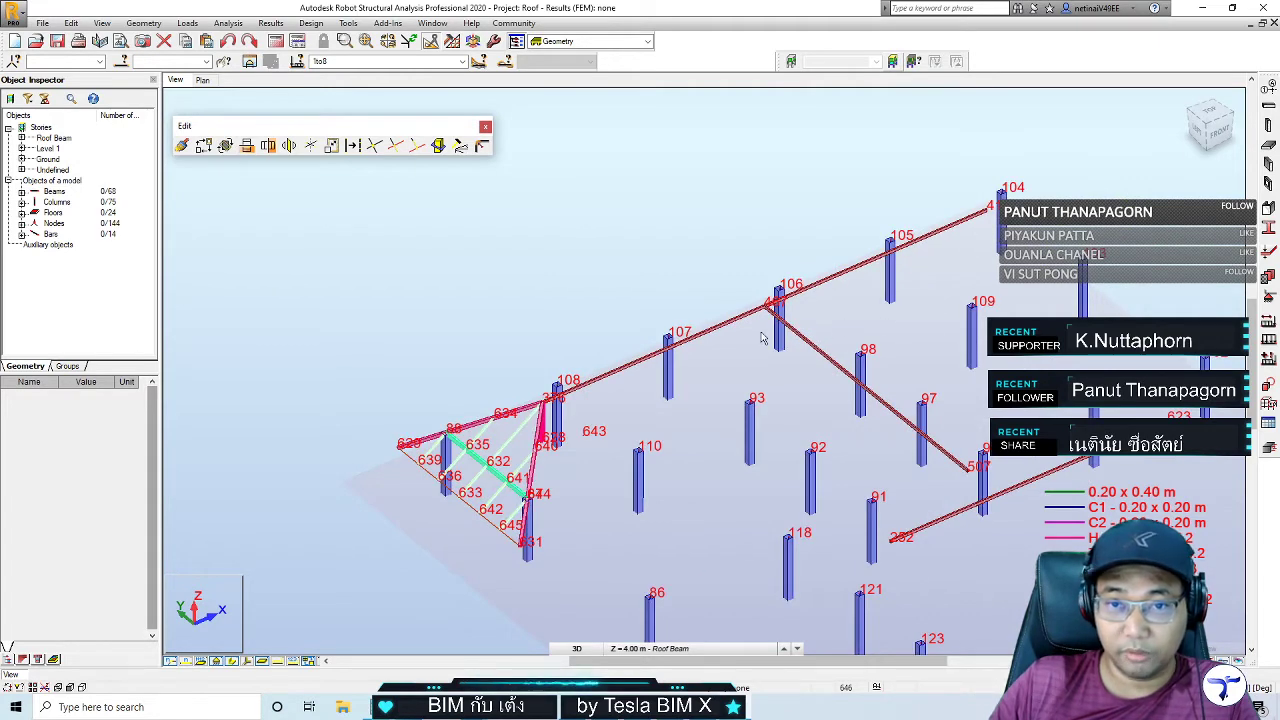
scroll(445, 490, "up", 2)
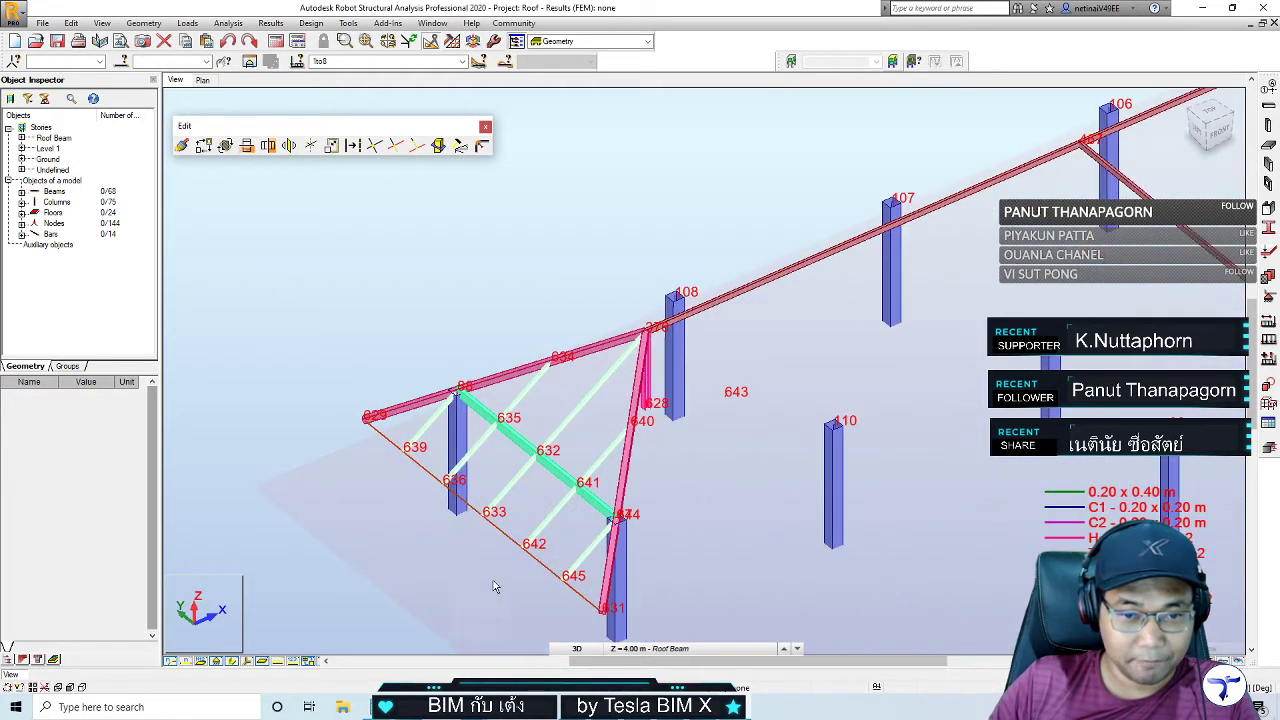
mouse_move(491, 586)
middle_mouse_down("shift")
mouse_move(449, 580)
mouse_move(460, 537)
middle_mouse_up("shift")
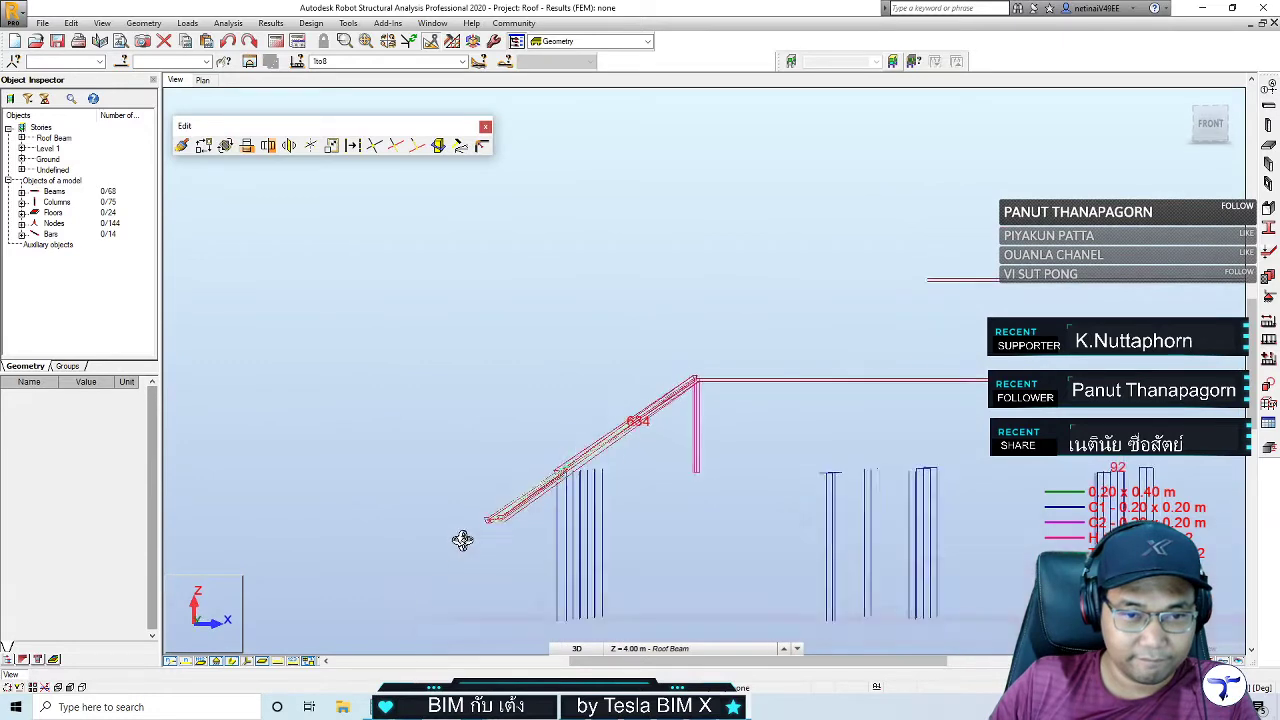
left_click_drag(530, 550, 455, 473)
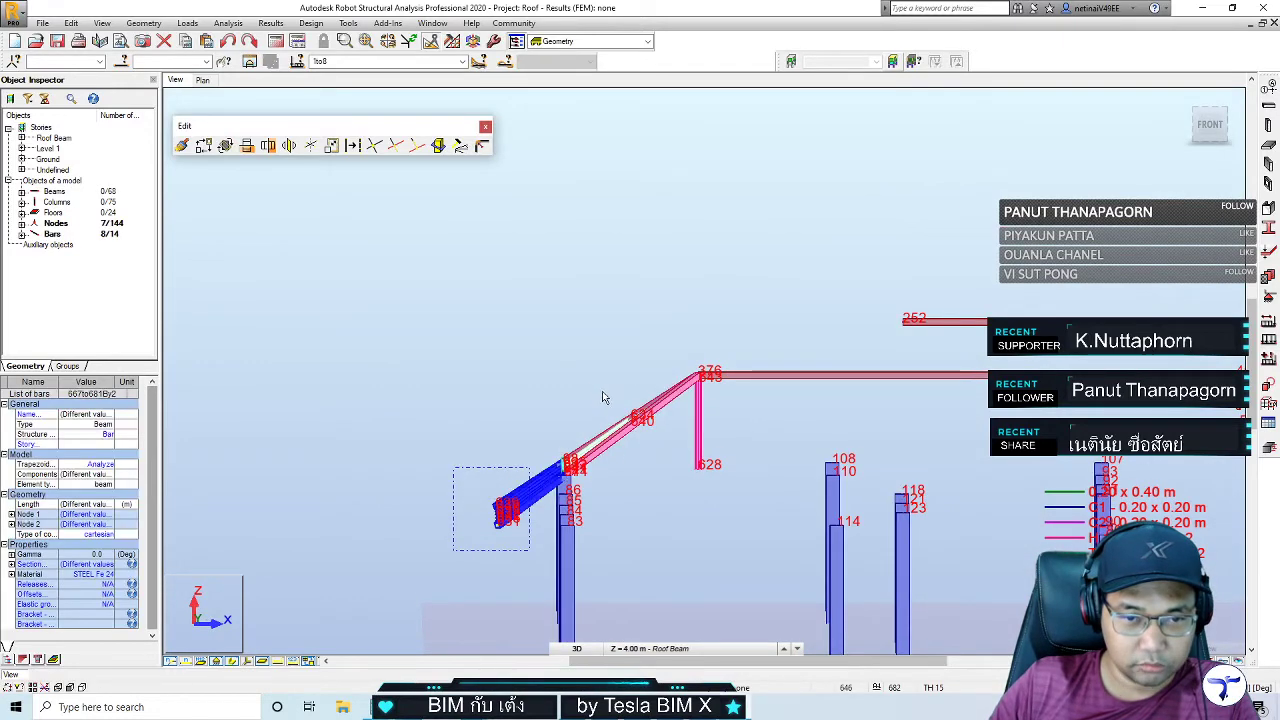
Select all 14 bars of the left roof truss
scroll(600, 400, "up", 2)
left_click_drag(697, 518, 622, 395)
mouse_move(622, 395)
middle_mouse_down("shift")
mouse_move(574, 366)
mouse_move(526, 366)
mouse_move(553, 468)
middle_mouse_up("shift")
left_click(553, 468, "ctrl")
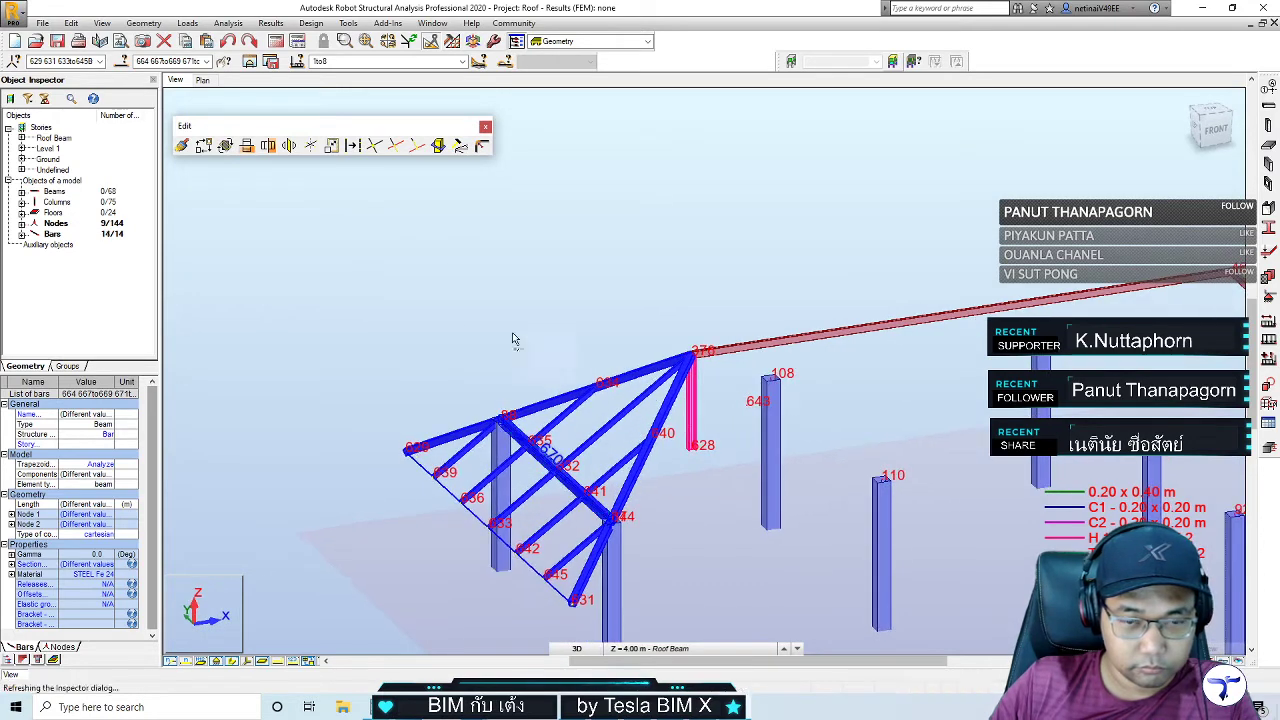
mouse_move(514, 337)
middle_mouse_down("shift")
mouse_move(423, 306)
mouse_move(606, 223)
mouse_move(686, 214)
mouse_move(529, 271)
mouse_move(480, 257)
middle_mouse_up("shift")
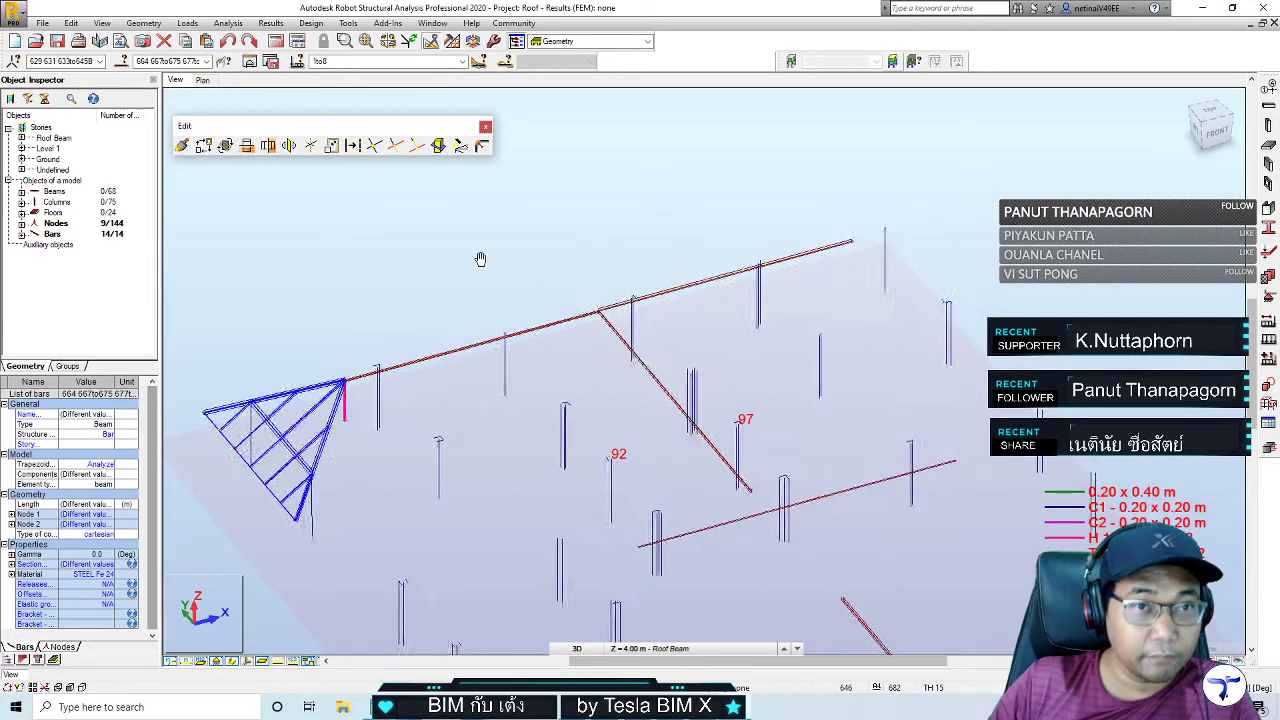
Mirror-copy the truss about the YZ plane at 30.96 m, giving 28 bars
left_click(289, 145)
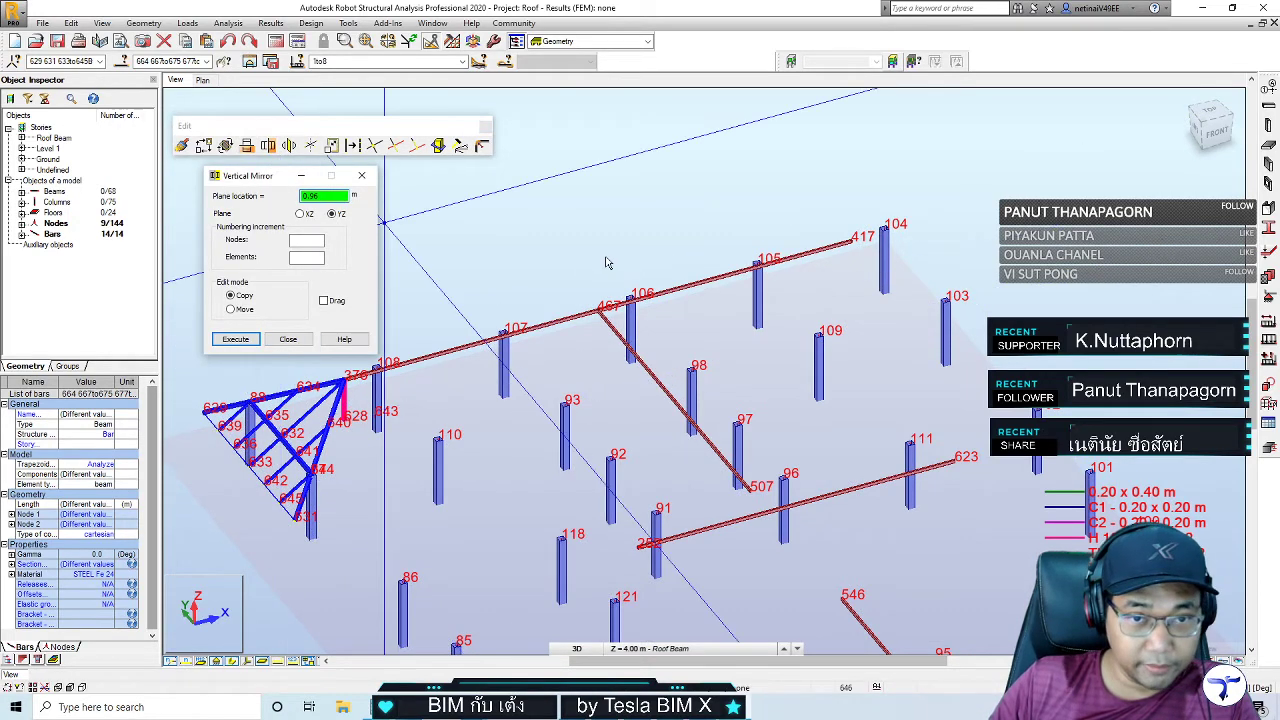
left_click(598, 310)
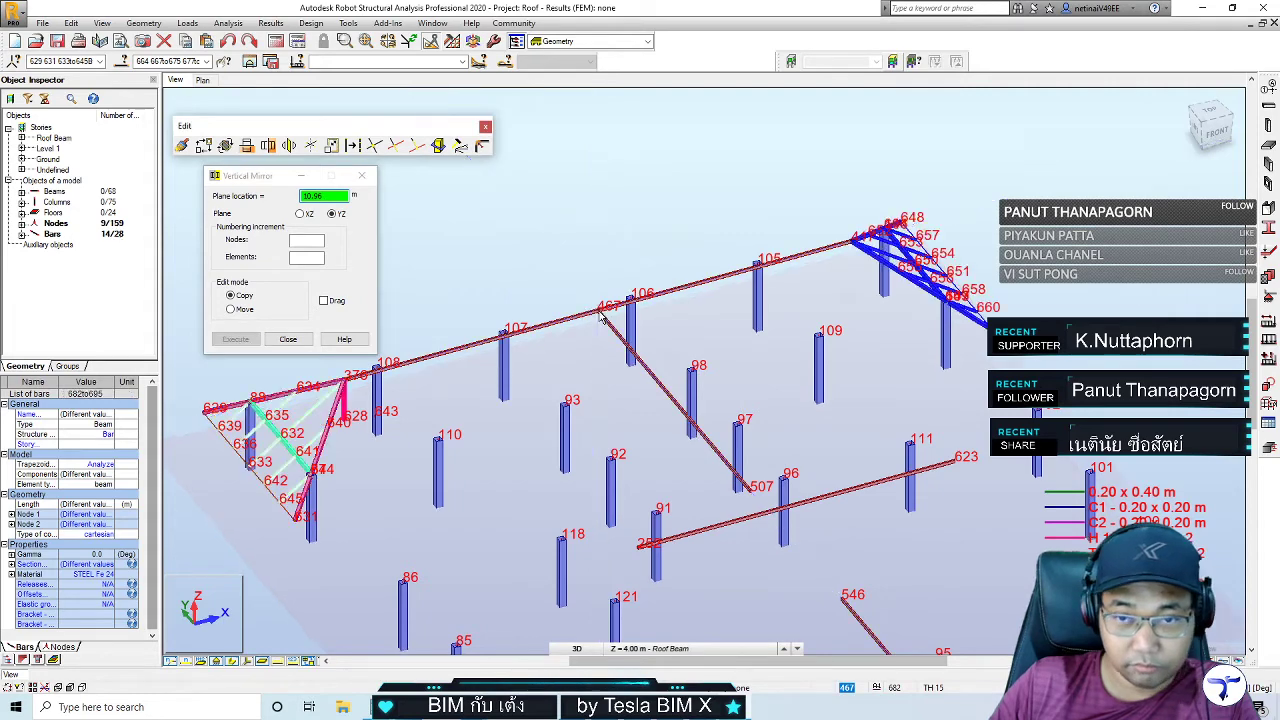
left_click(363, 177)
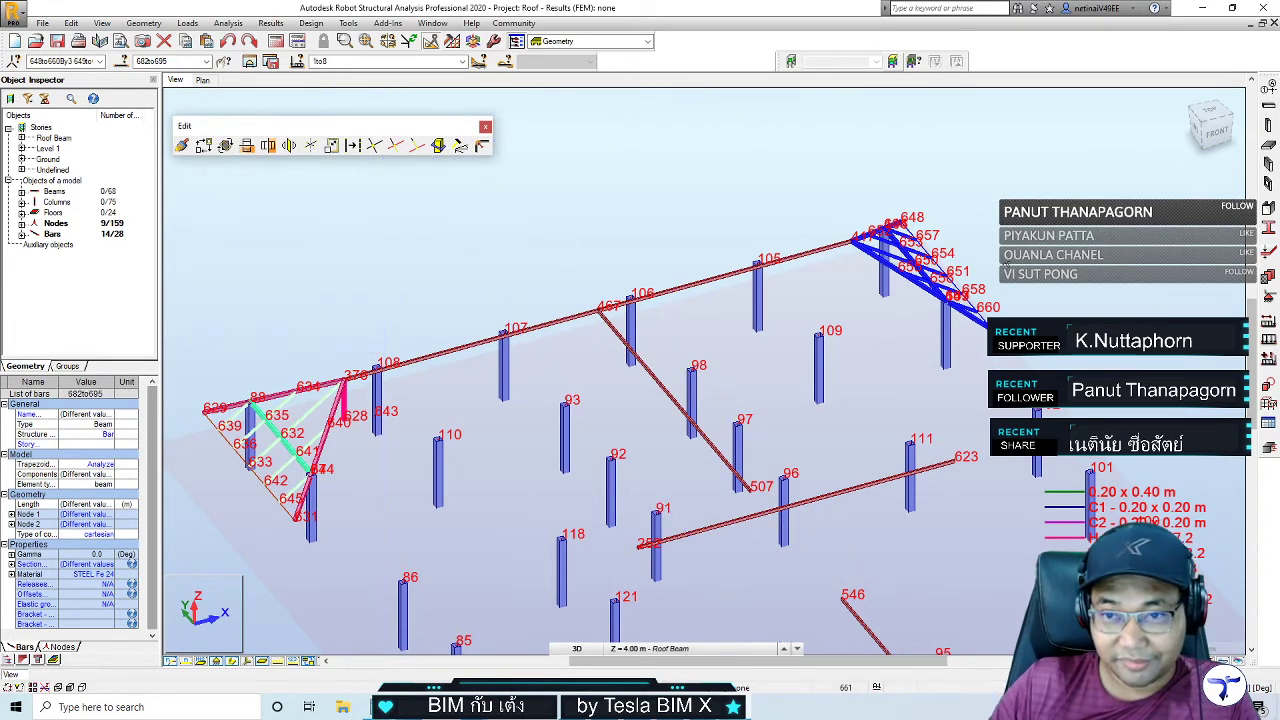
mouse_move(950, 320)
middle_mouse_down("shift")
mouse_move(1012, 316)
mouse_move(894, 371)
mouse_move(789, 314)
mouse_move(800, 380)
middle_mouse_up("shift")
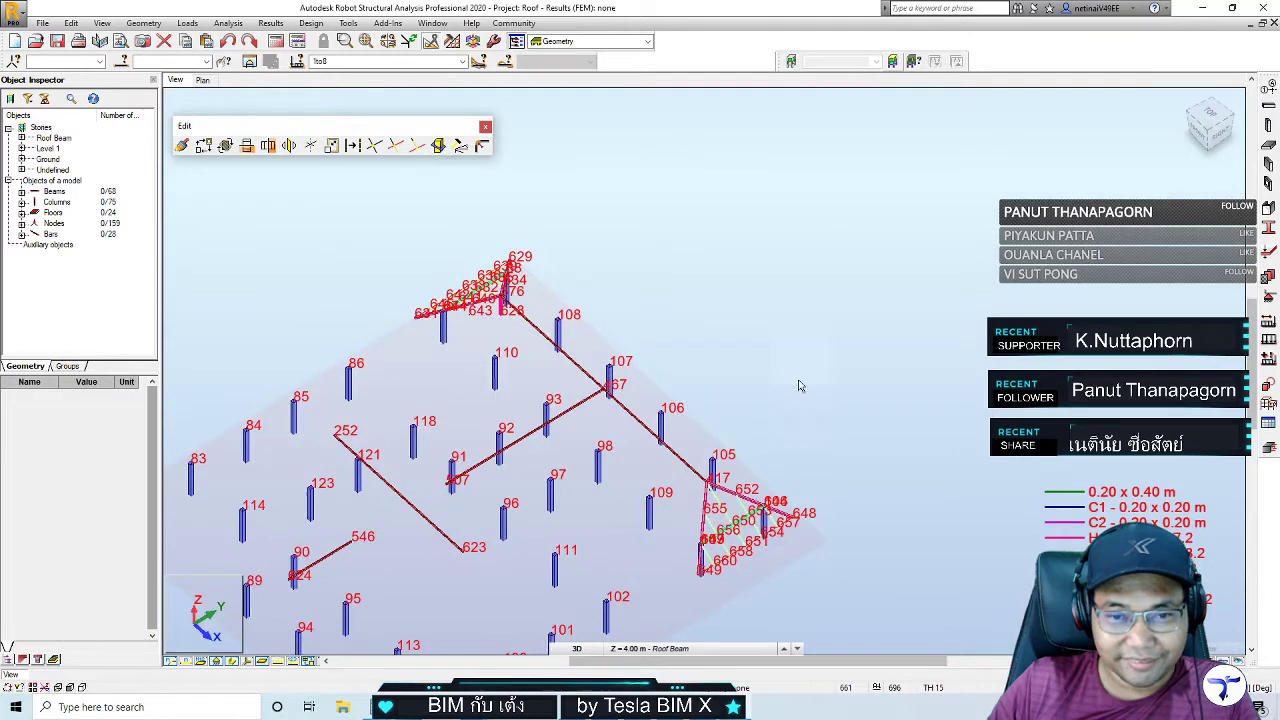
Hide node and bar number labels and bring the second truss into view
left_click(170, 661)
middle_click_drag(810, 616, 514, 400, "shift")
scroll(443, 317, "up", 3)
scroll(320, 278, "up", 1)
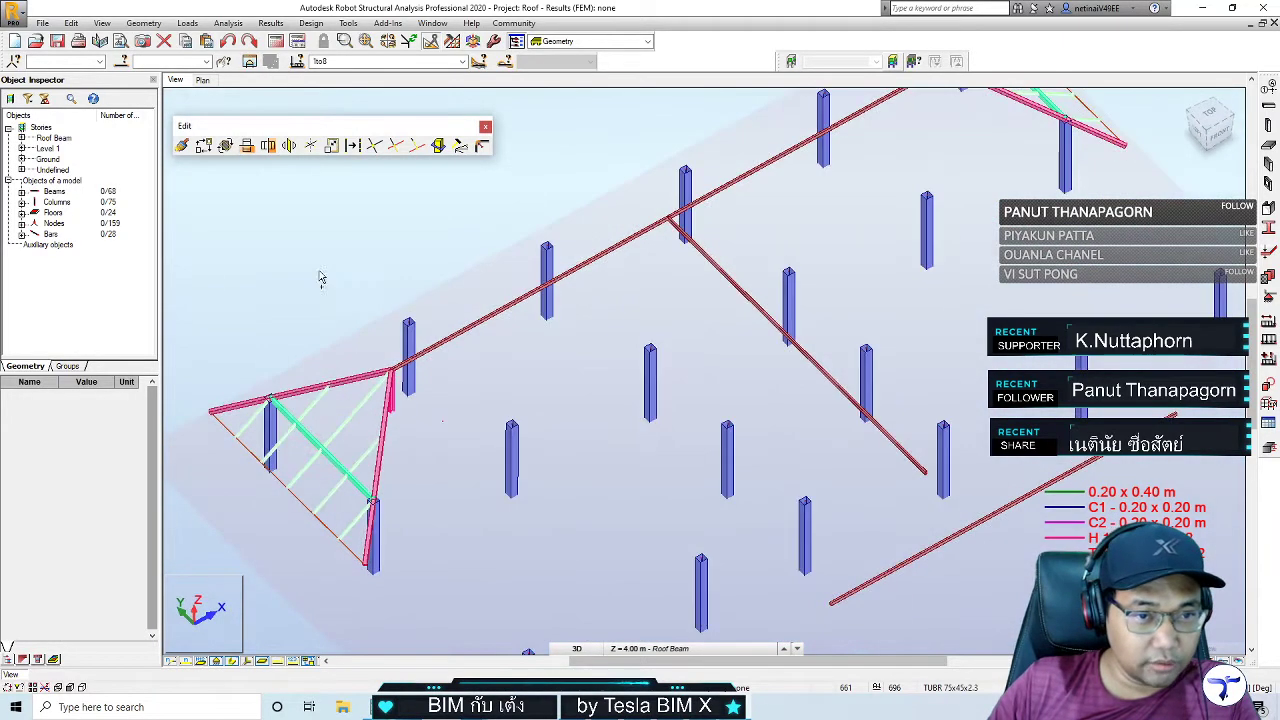
middle_click_drag(363, 314, 233, 389)
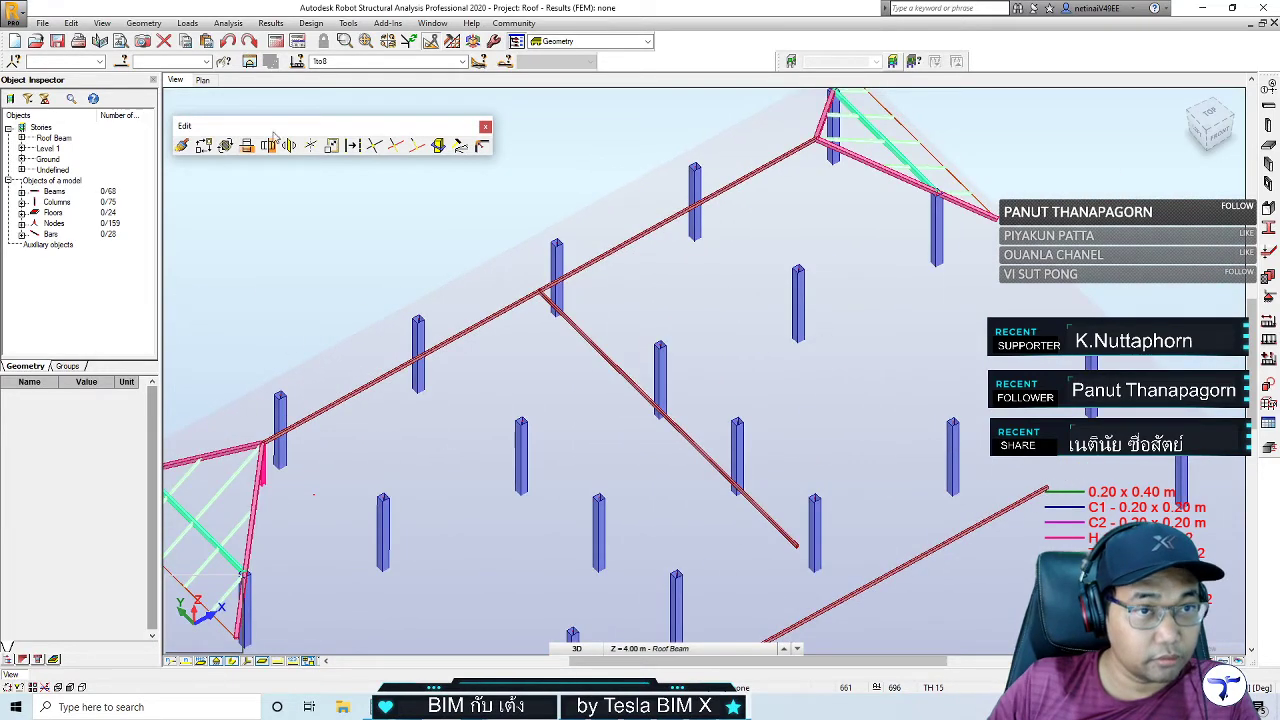
Run structure correction on the entire structure, merging duplicate nodes to 155
left_click(459, 147)
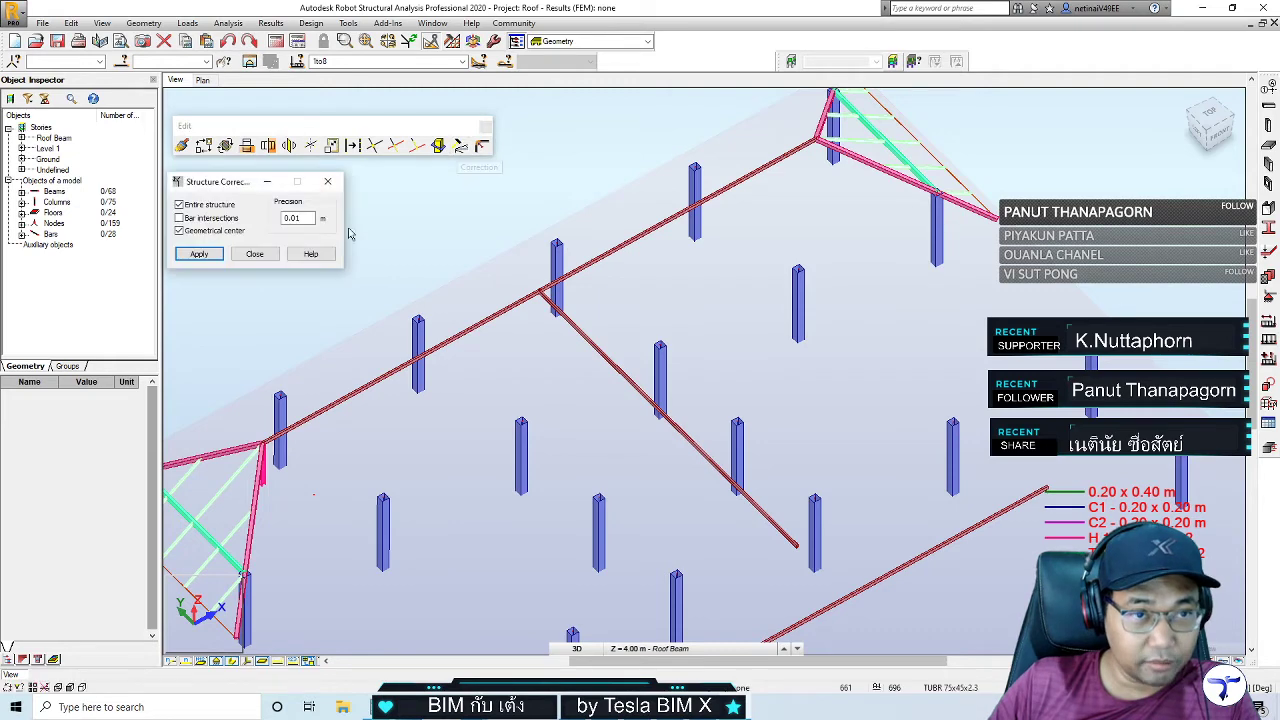
left_click(254, 253)
scroll(800, 390, "down", 2)
scroll(852, 398, "down", 1)
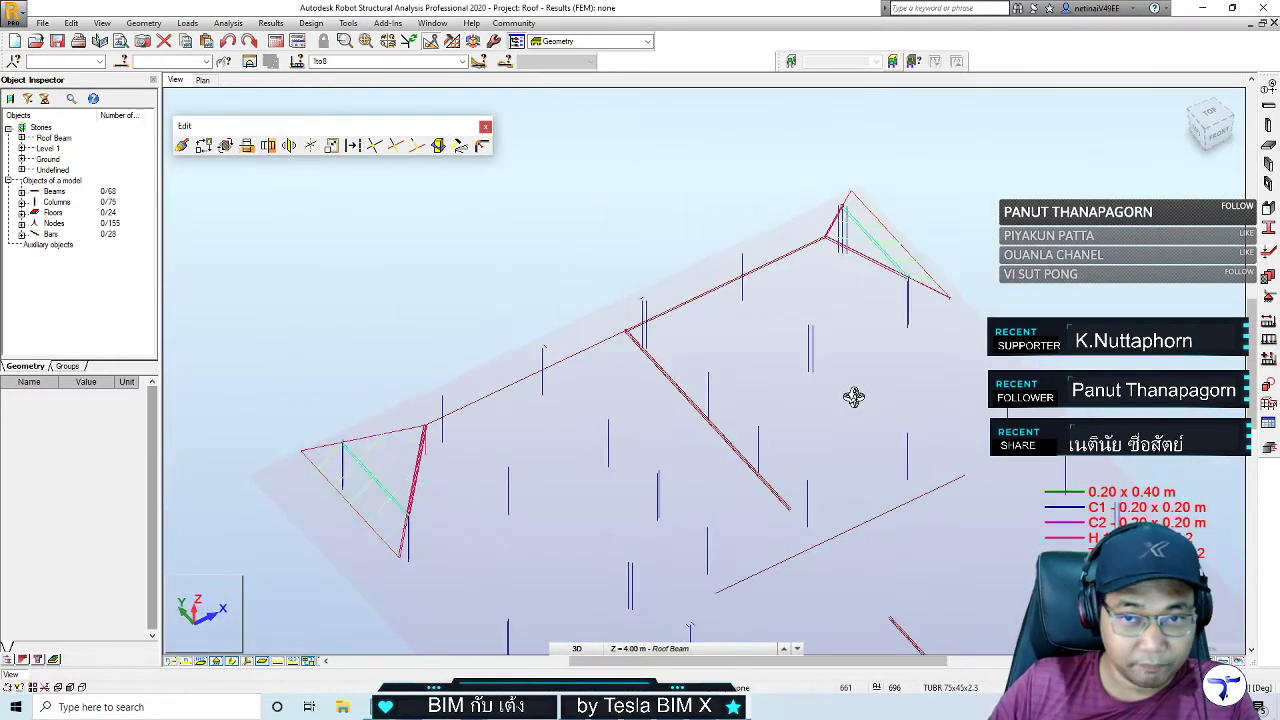
Select bottom chord beam 671 from a side view and open its context menu
left_click(234, 662)
left_click(234, 662)
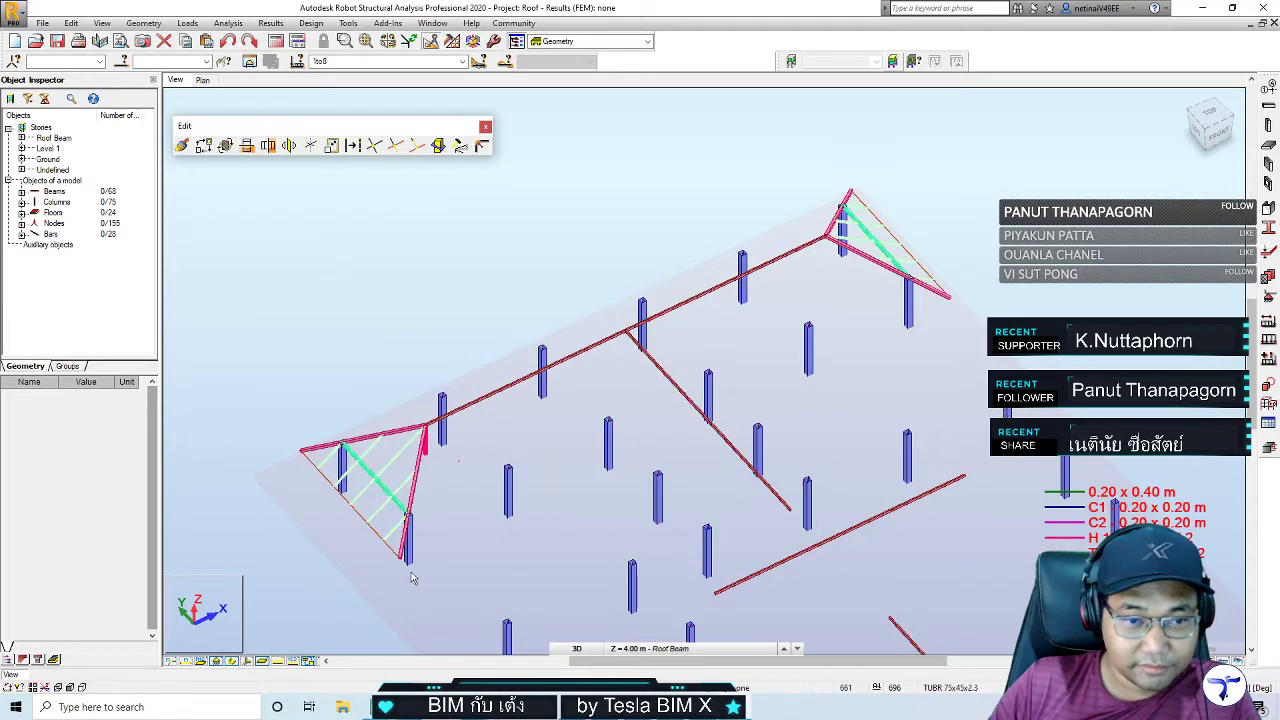
mouse_move(406, 563)
middle_mouse_down("shift")
mouse_move(586, 517)
mouse_move(533, 563)
mouse_move(577, 551)
mouse_move(597, 563)
mouse_move(517, 563)
mouse_move(527, 573)
mouse_move(577, 560)
middle_mouse_up("shift")
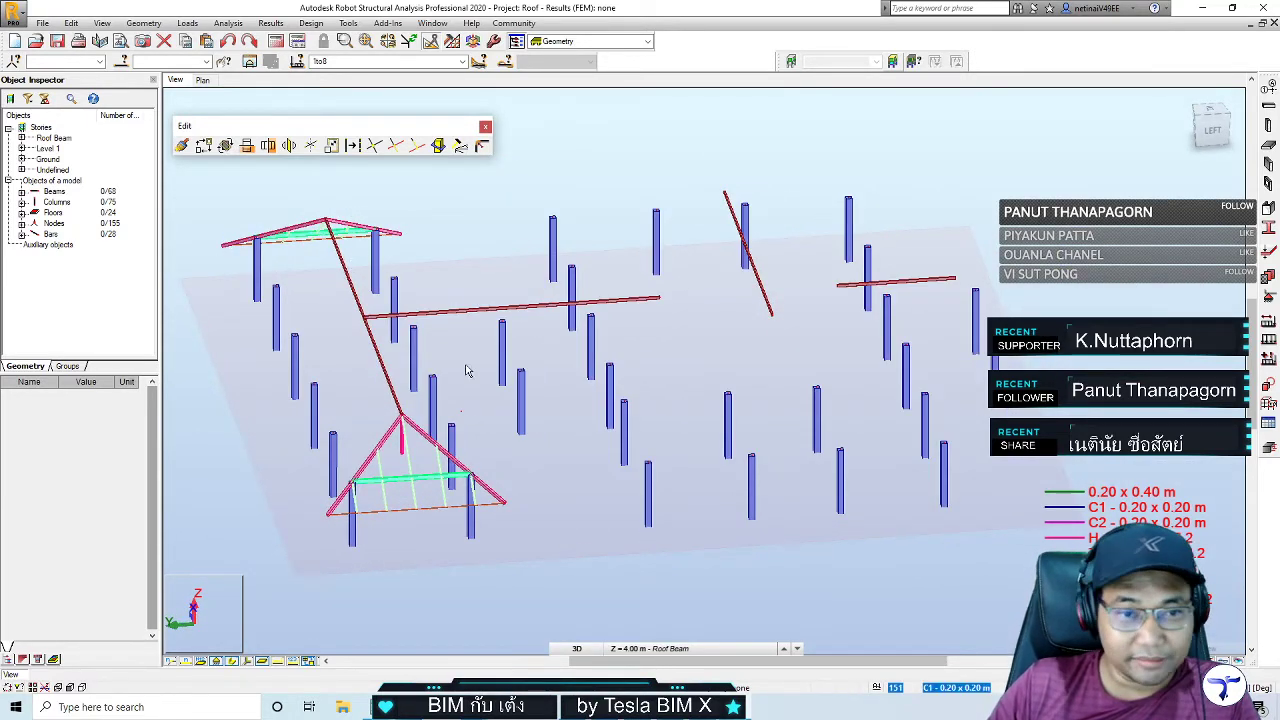
scroll(300, 490, "up", 2)
scroll(535, 593, "up", 2)
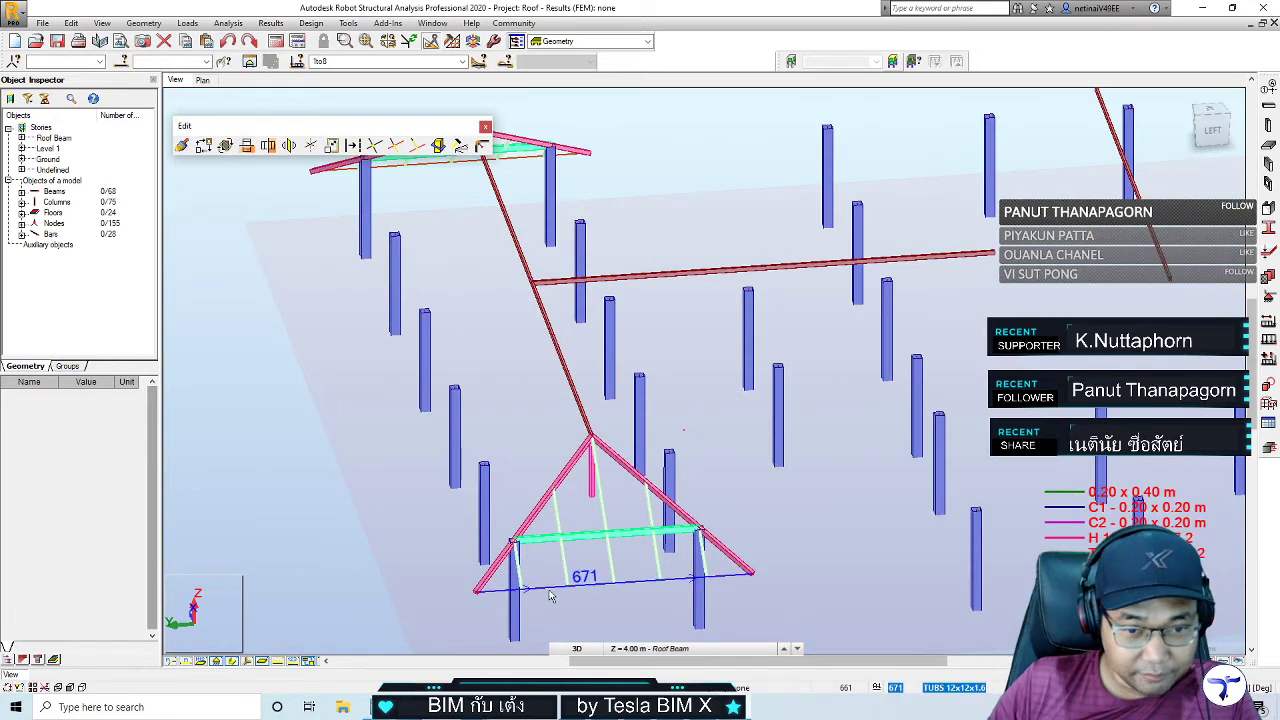
left_click(545, 596)
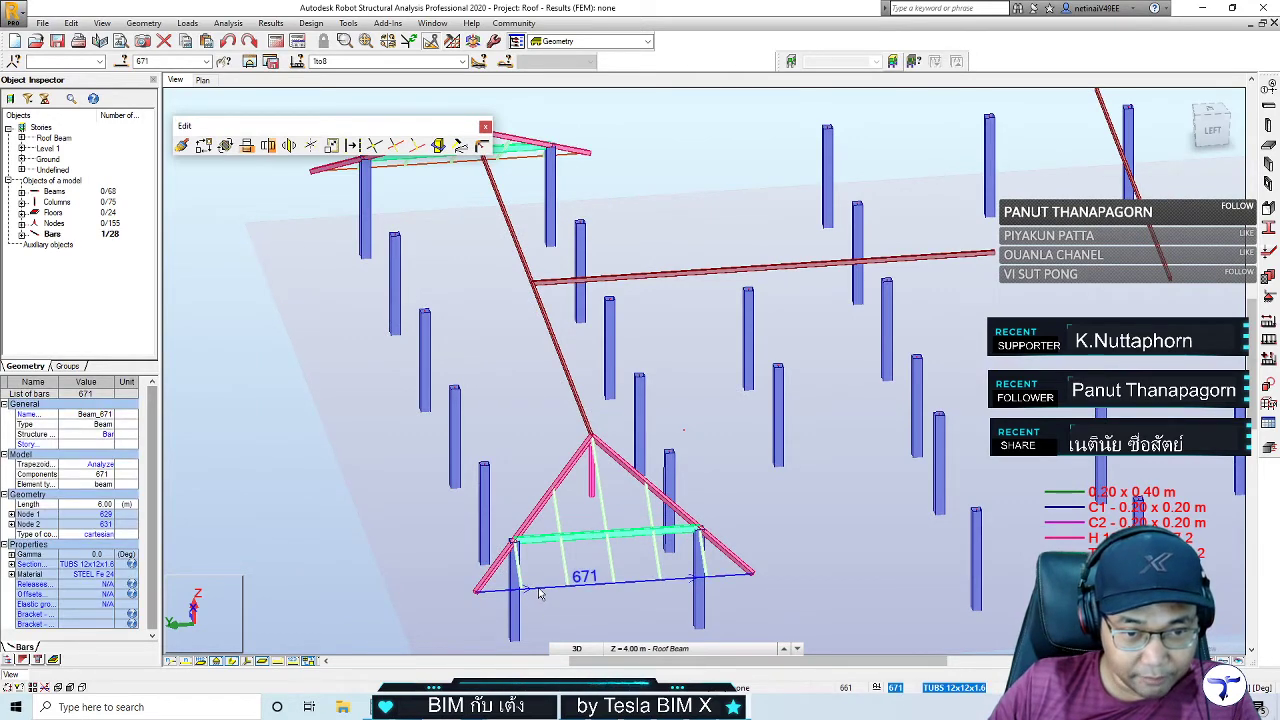
right_click(461, 589)
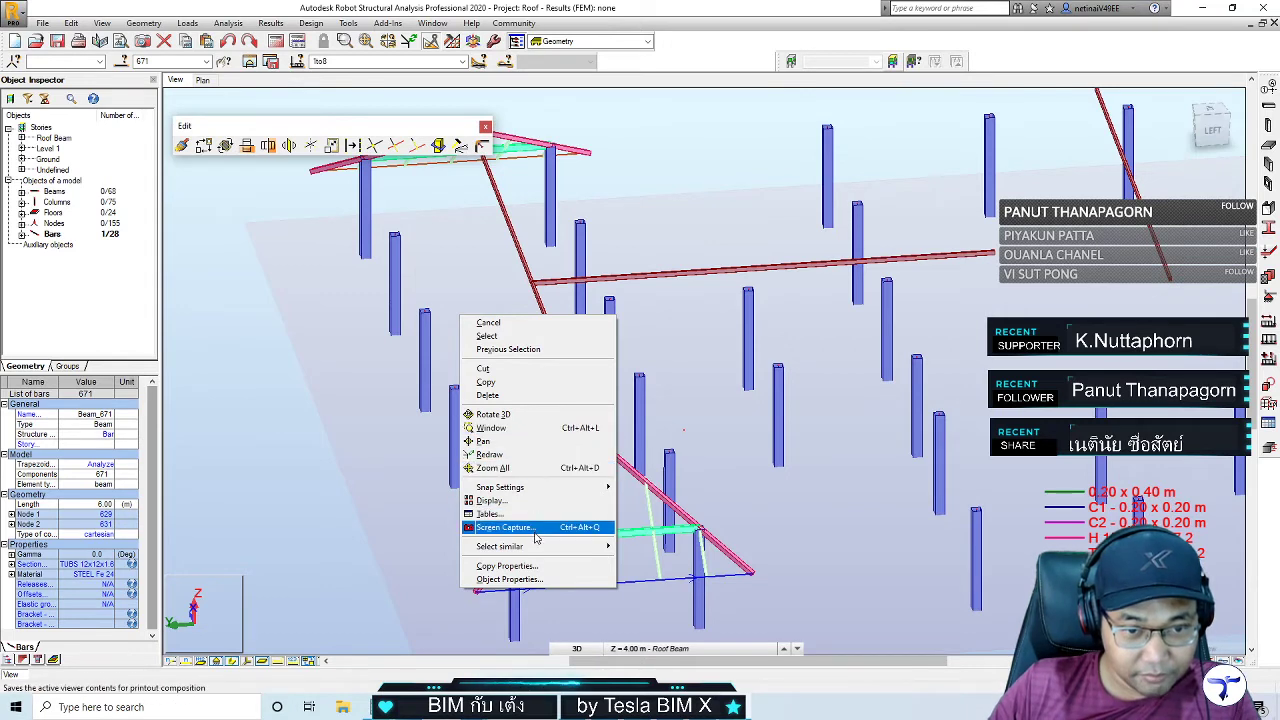
Clear the selection and start a new bar with the TUBS 12x12x1.6 section
key("Escape")
left_click(275, 415)
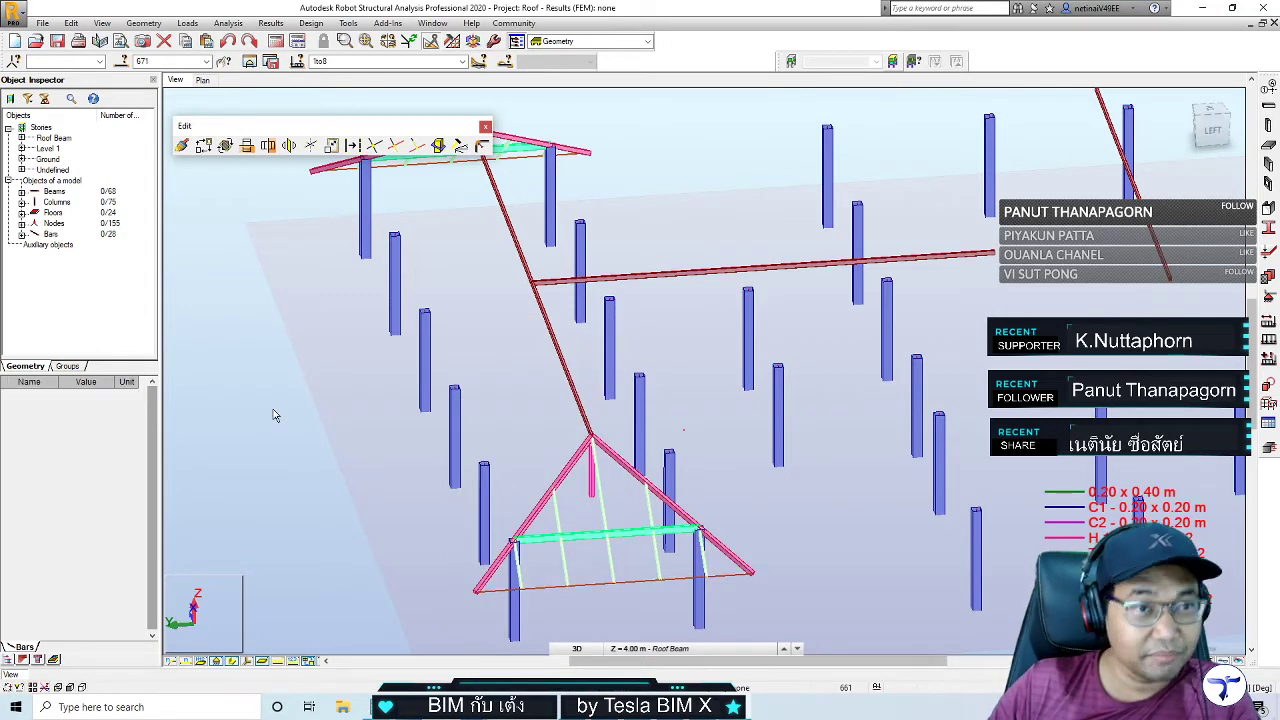
left_click(143, 22)
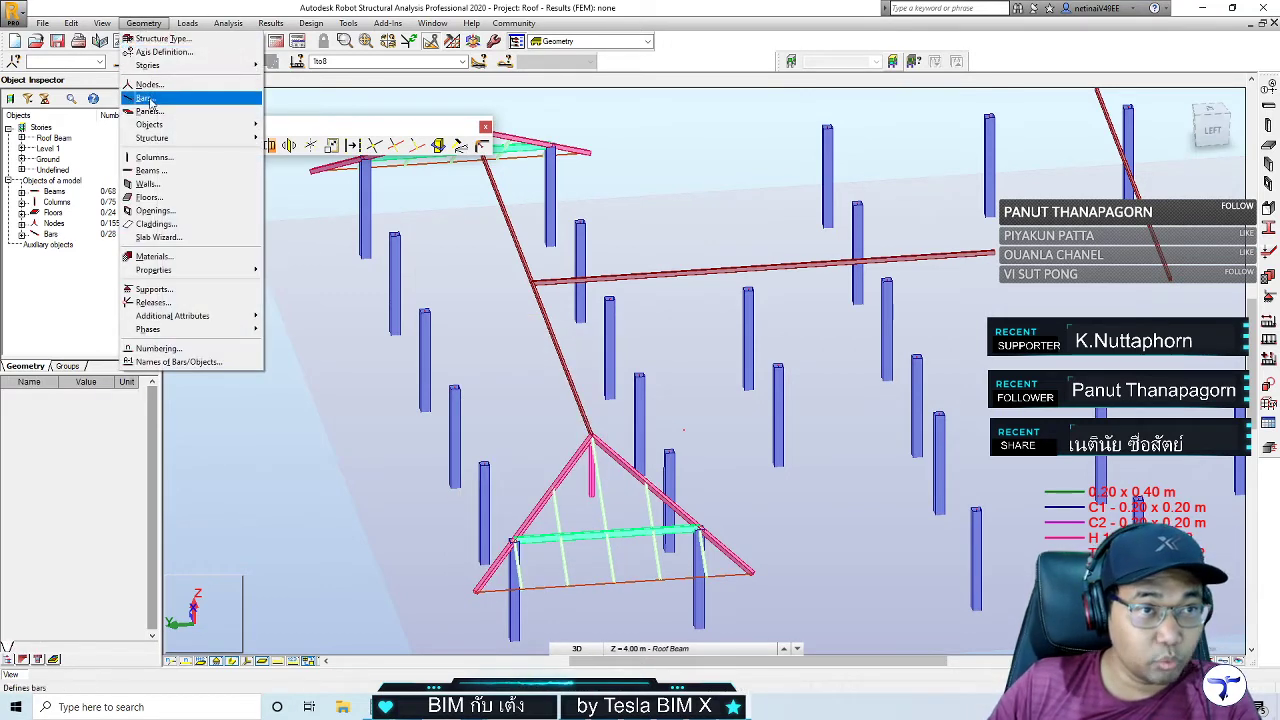
left_click(150, 97)
middle_click_drag(265, 322, 355, 322)
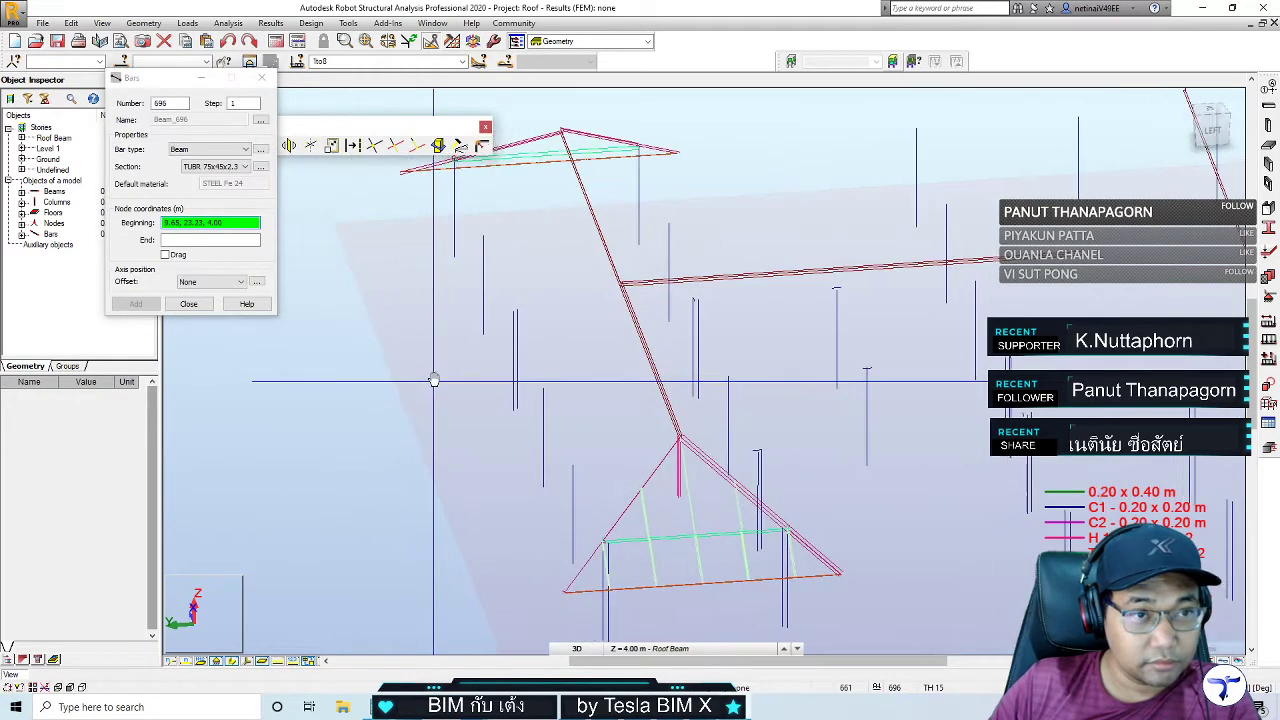
left_click(230, 166)
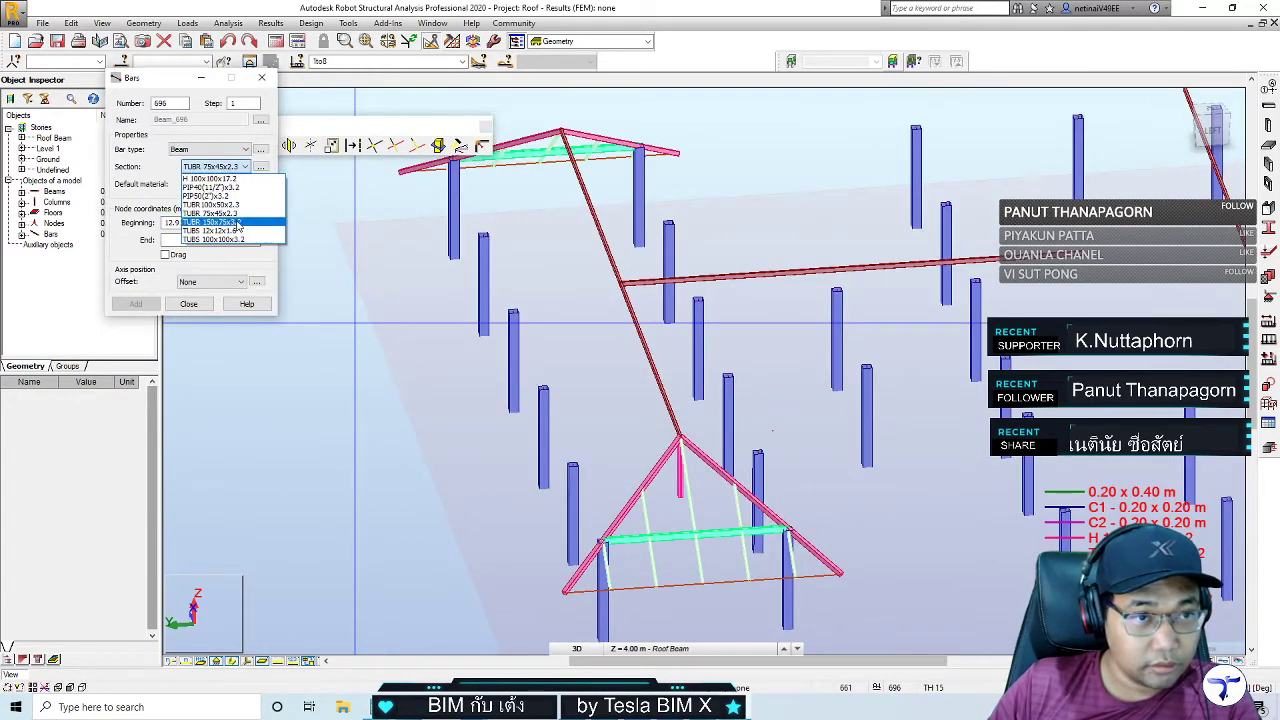
left_click(212, 231)
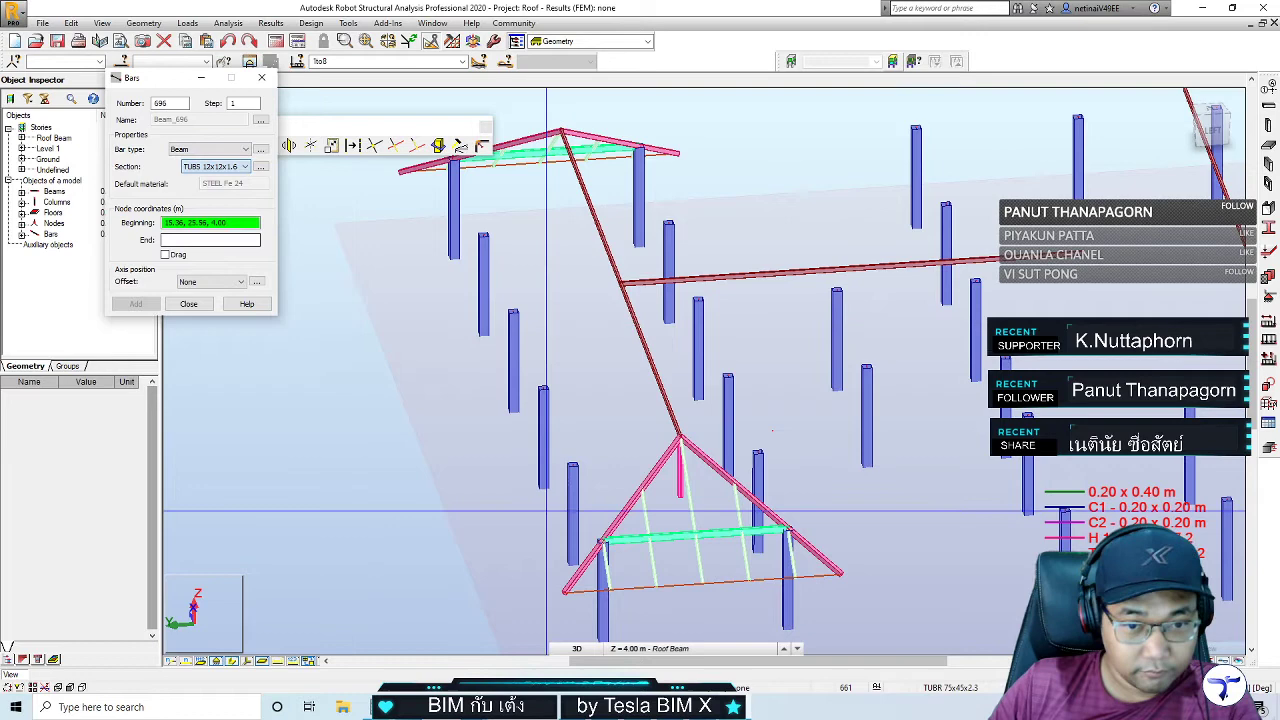
Draw bar 696 from the upper-left truss node down to the lower-left roof node
left_click(565, 592)
middle_click_drag(565, 592, 431, 252, "shift")
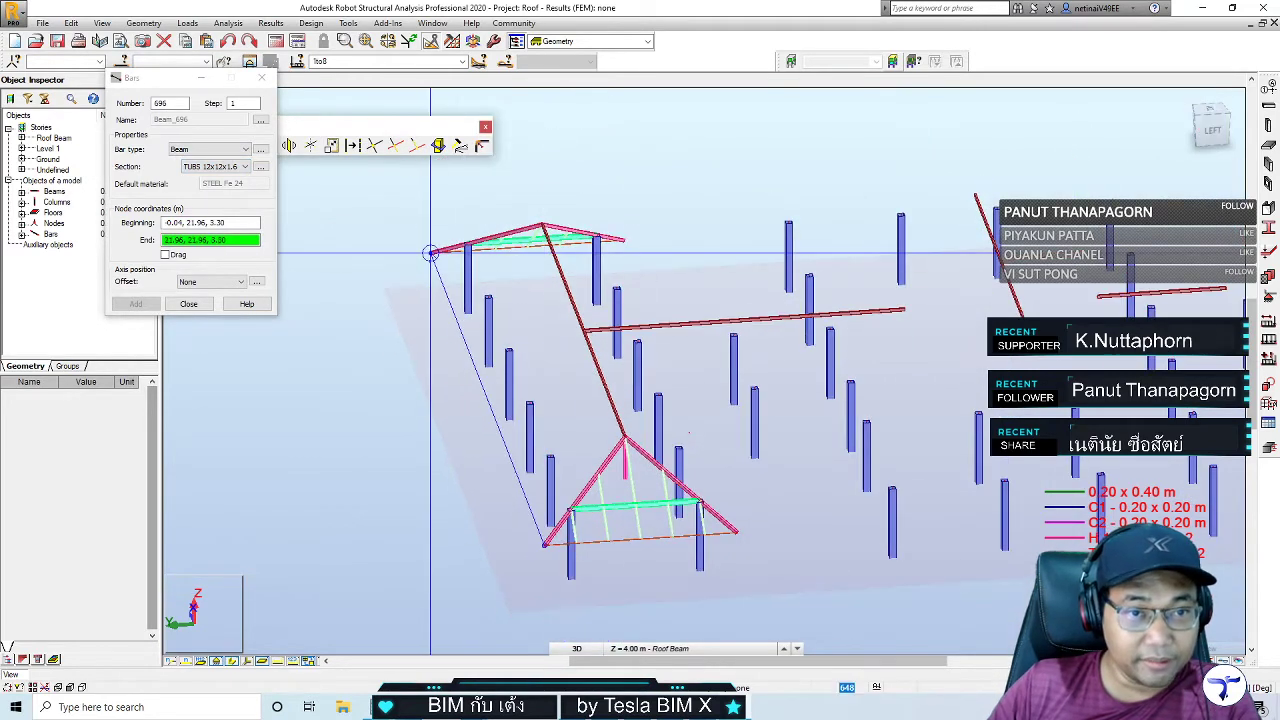
left_click(431, 252)
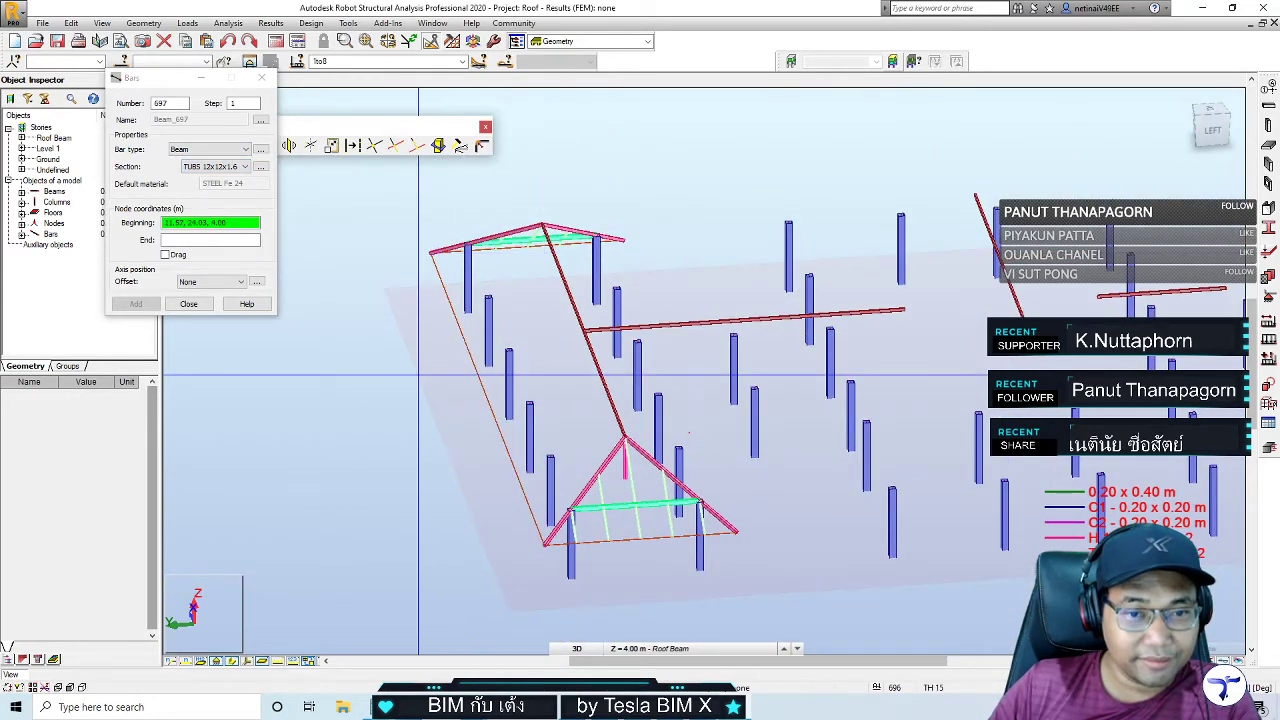
left_click(262, 77)
scroll(563, 436, "up", 2)
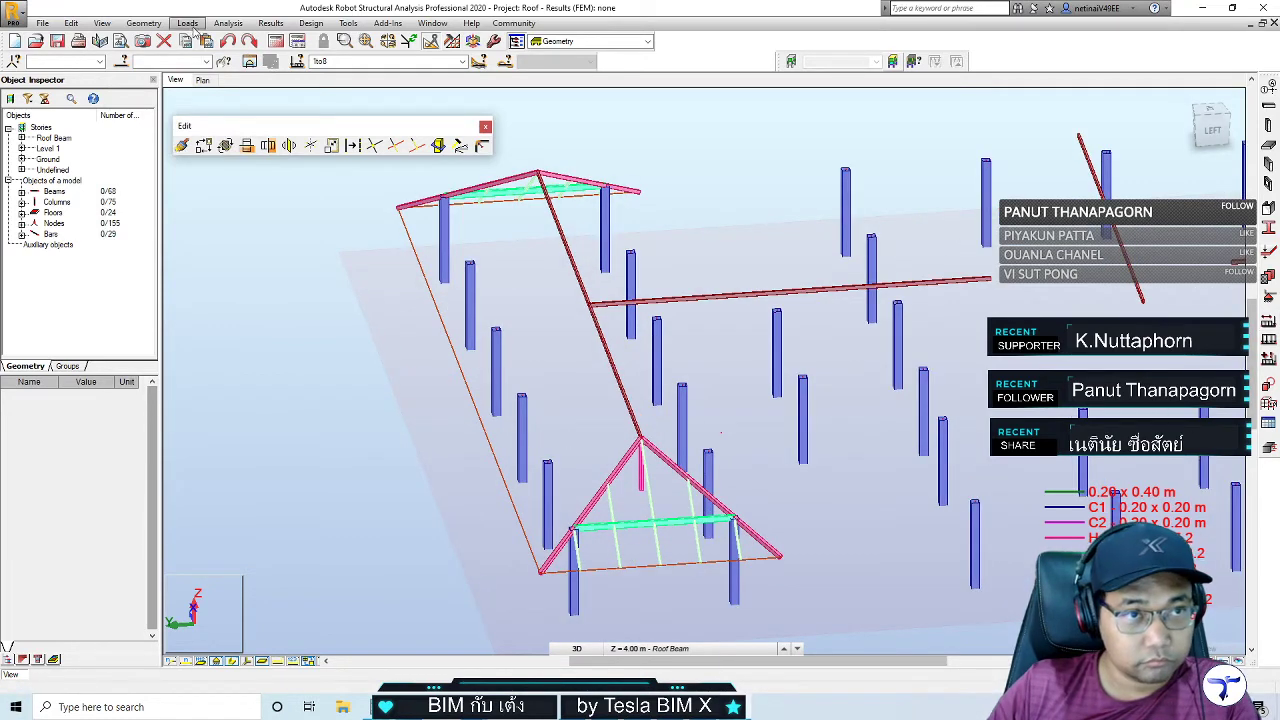
Check the Geometry menu, then open the Tools menu to reach Customize
left_click(143, 23)
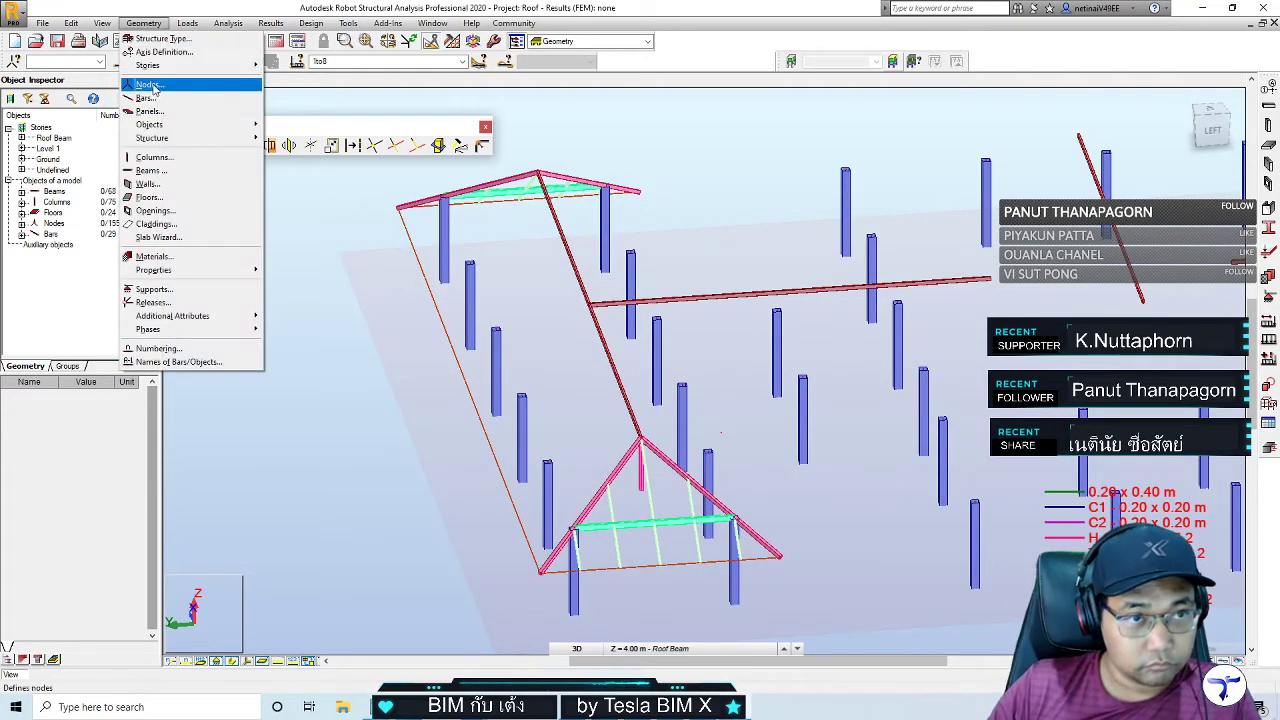
left_click(143, 23)
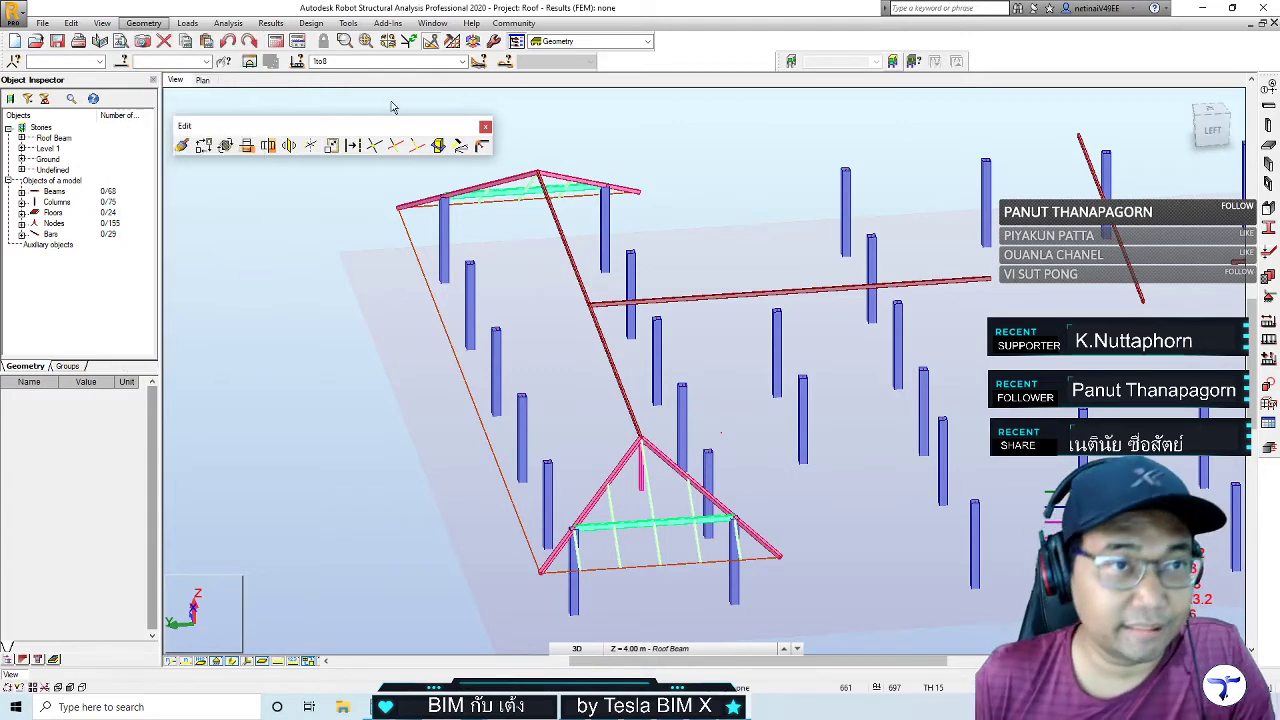
left_click(349, 23)
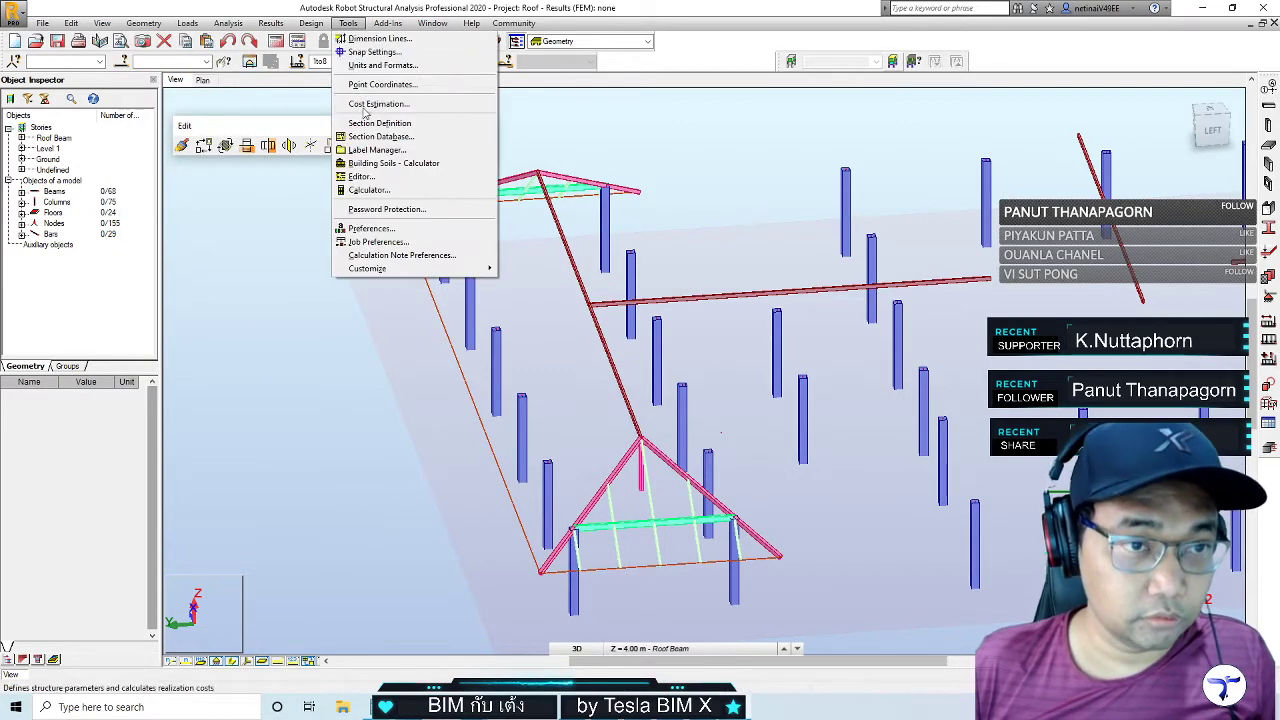
mouse_move(368, 268)
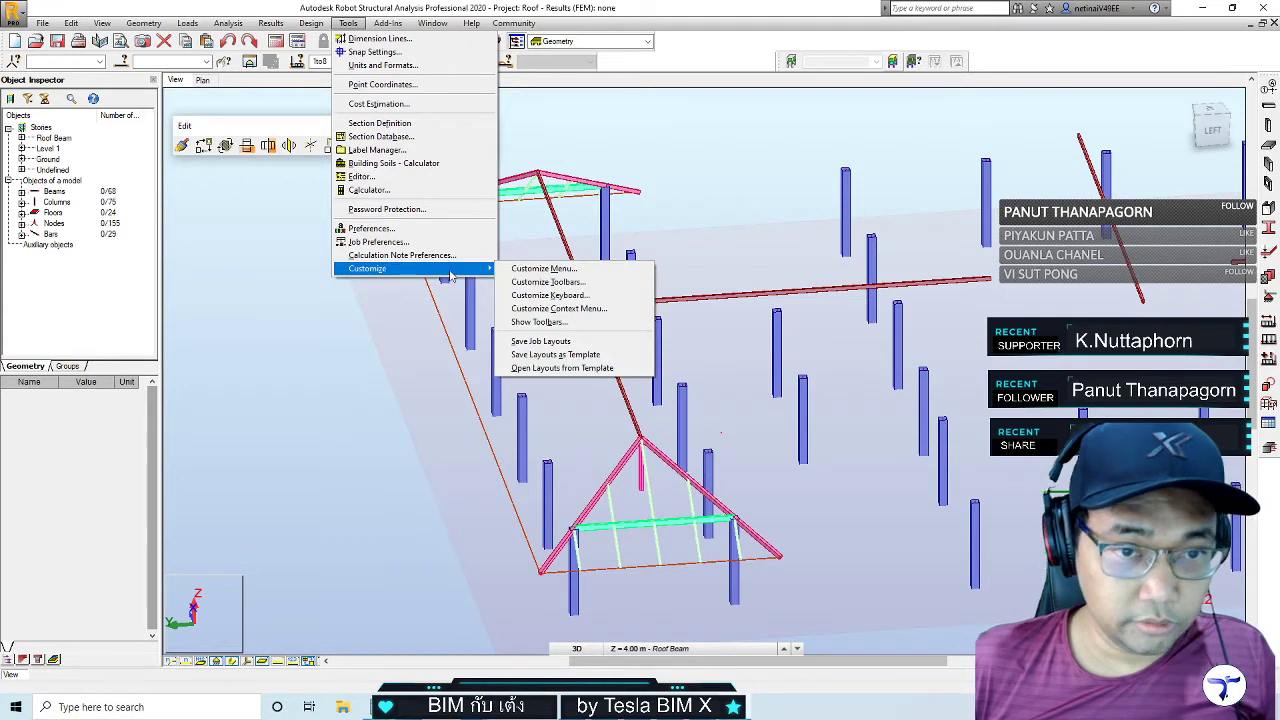
Open Customize Keyboard and browse the Geometry command categories (Objects, Structure, Properties)
left_click(505, 295)
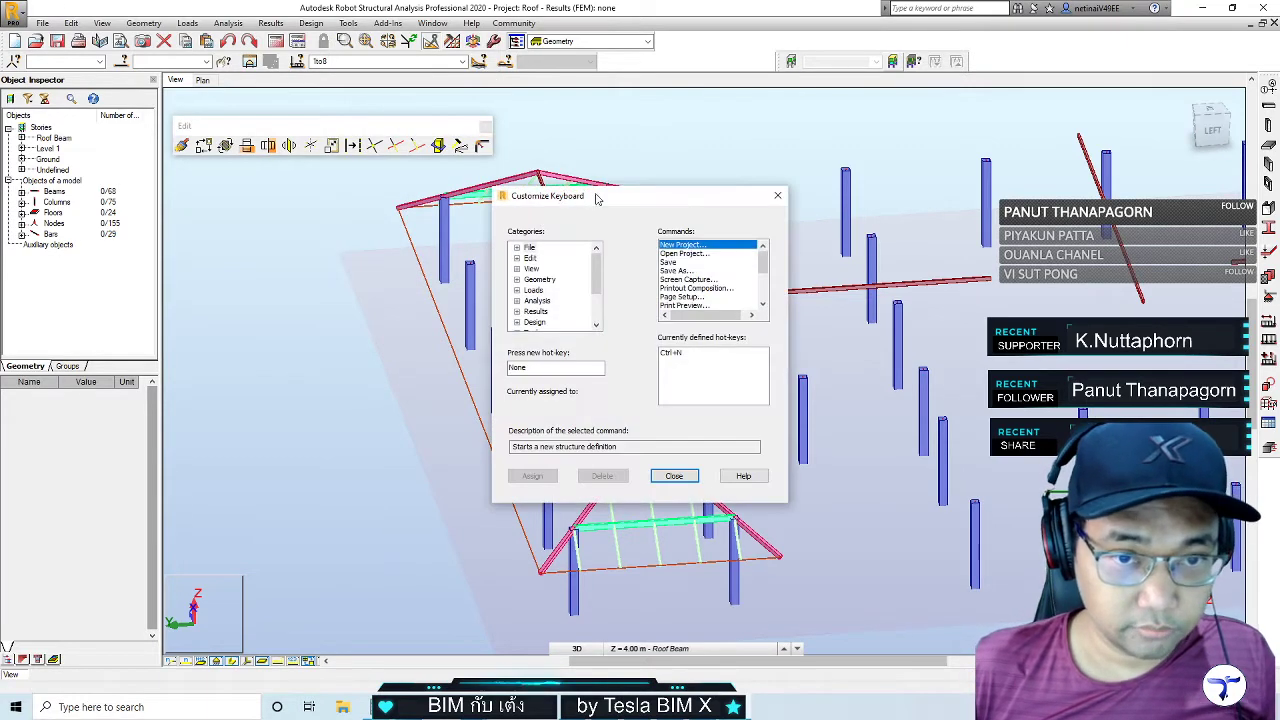
left_click_drag(594, 191, 334, 191)
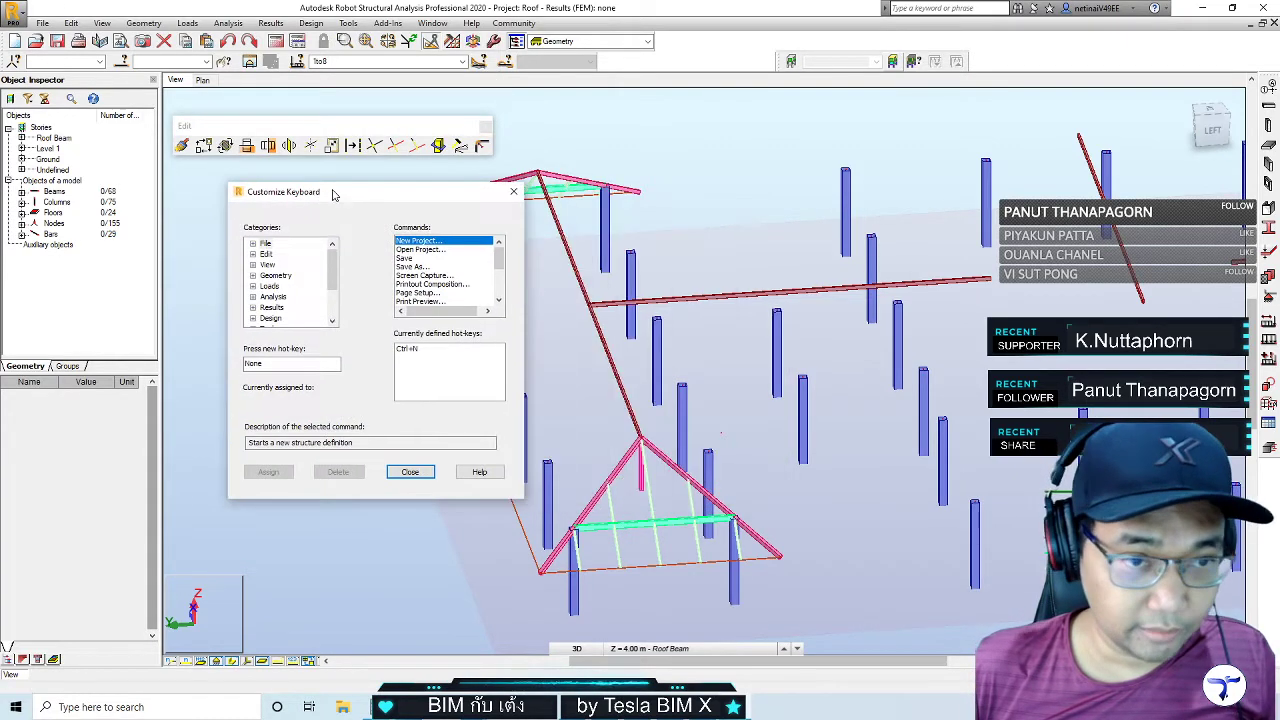
left_click(253, 276)
left_click(288, 265)
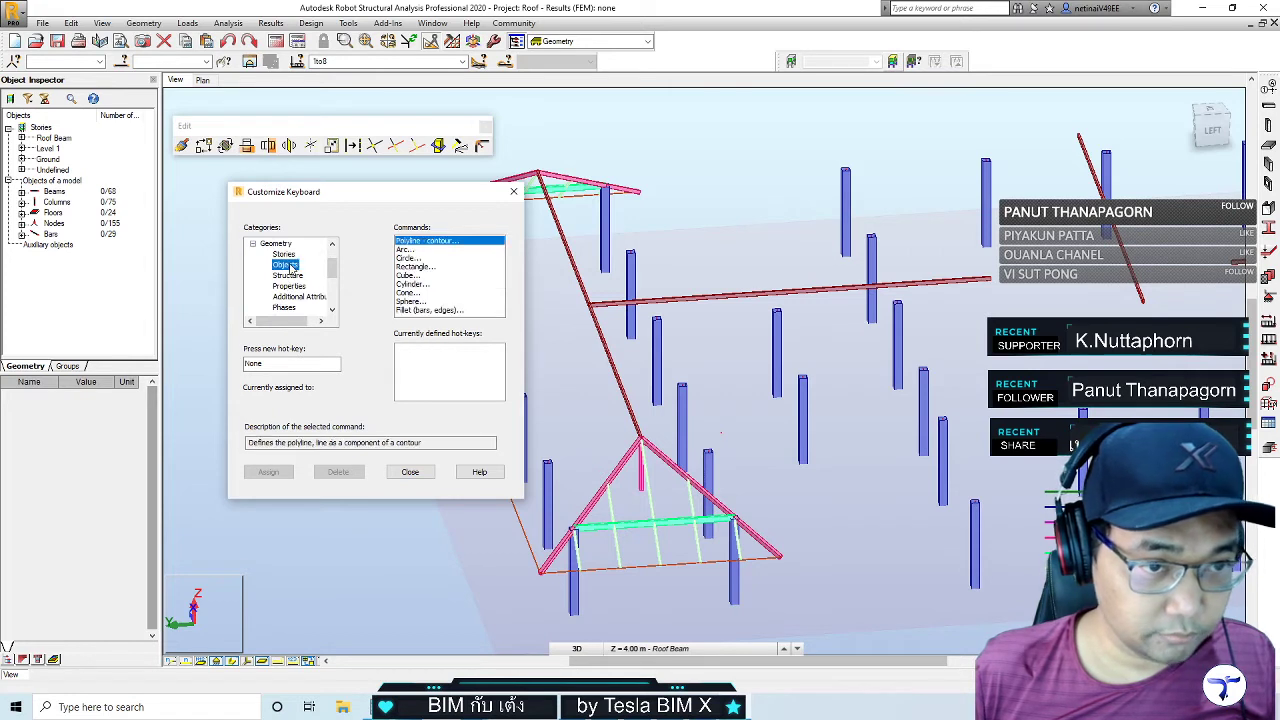
left_click(288, 275)
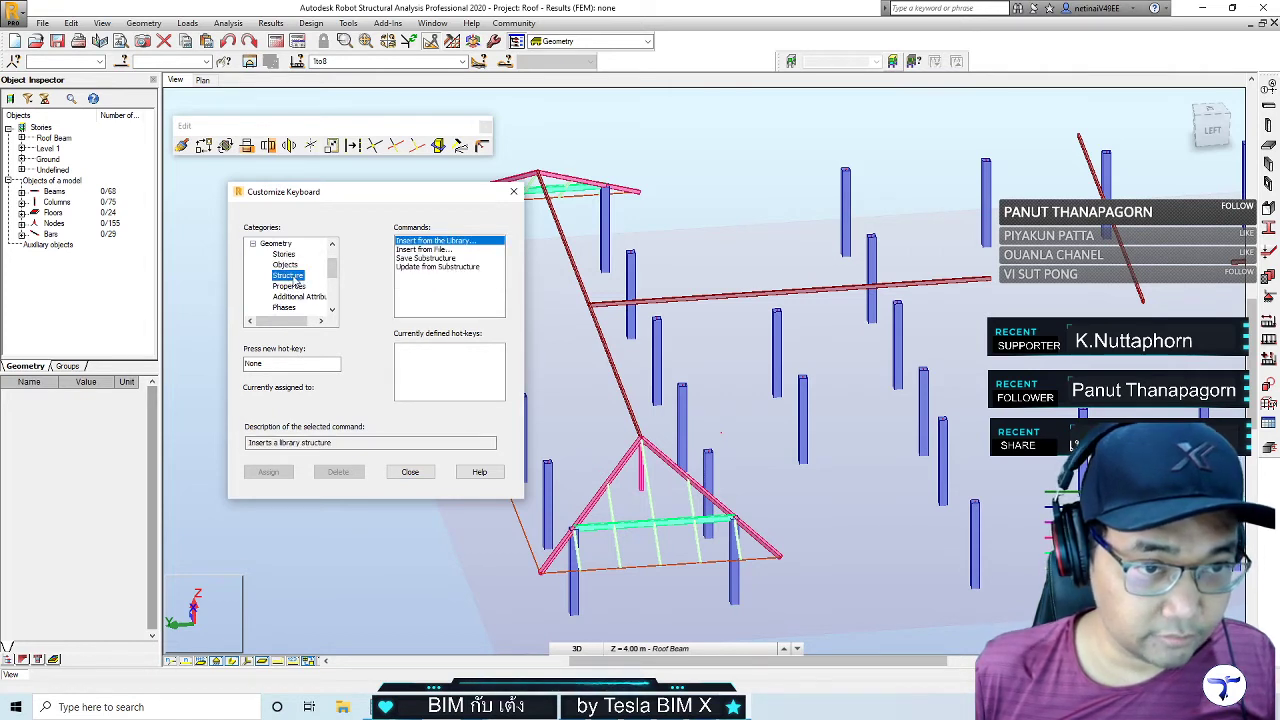
left_click(284, 255)
left_click(287, 265)
left_click(292, 287)
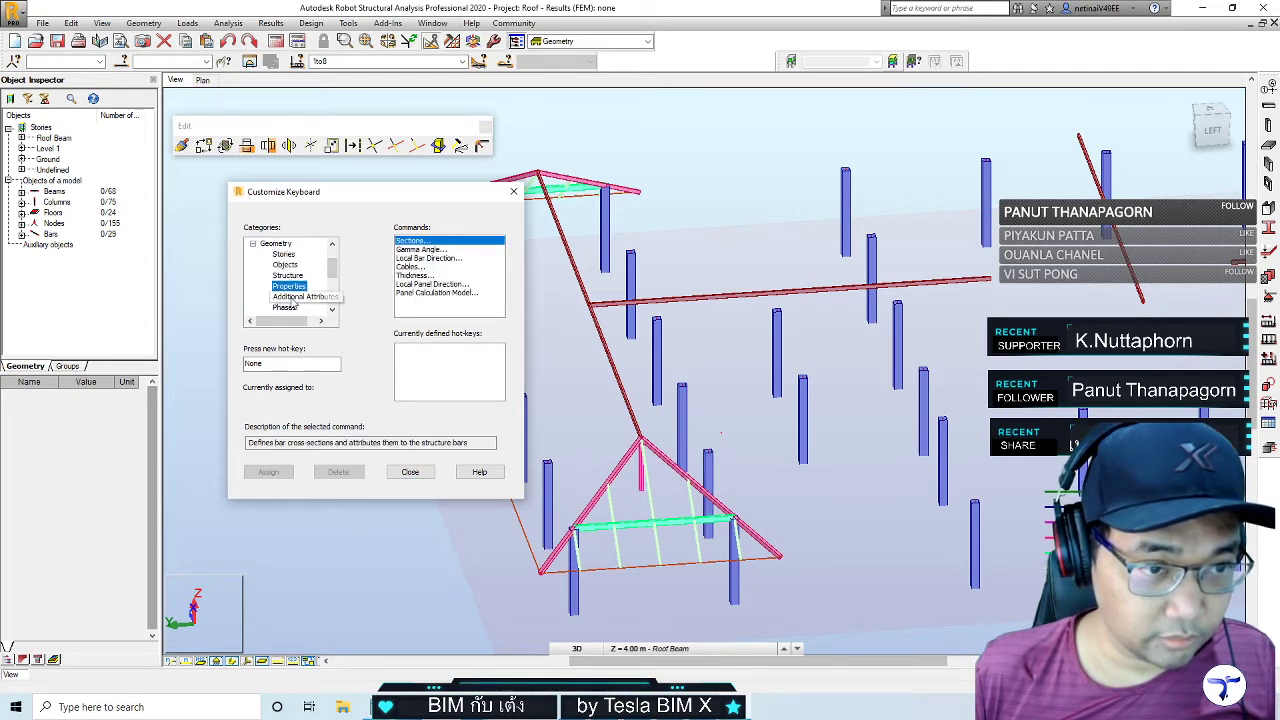
left_click(303, 296)
Look through the Phases, Objects and View command categories before returning to the main Geometry commands
scroll(305, 293, "down", 1)
left_click(287, 276)
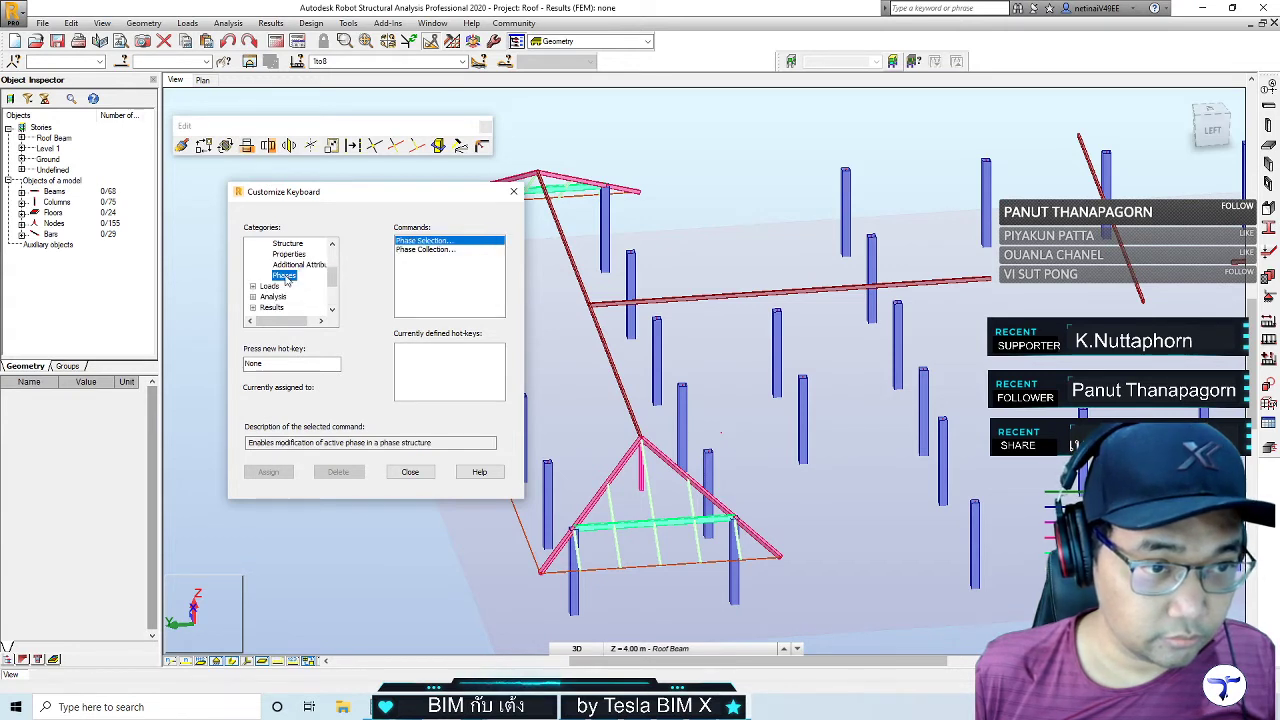
scroll(289, 282, "up", 1)
scroll(287, 285, "up", 1)
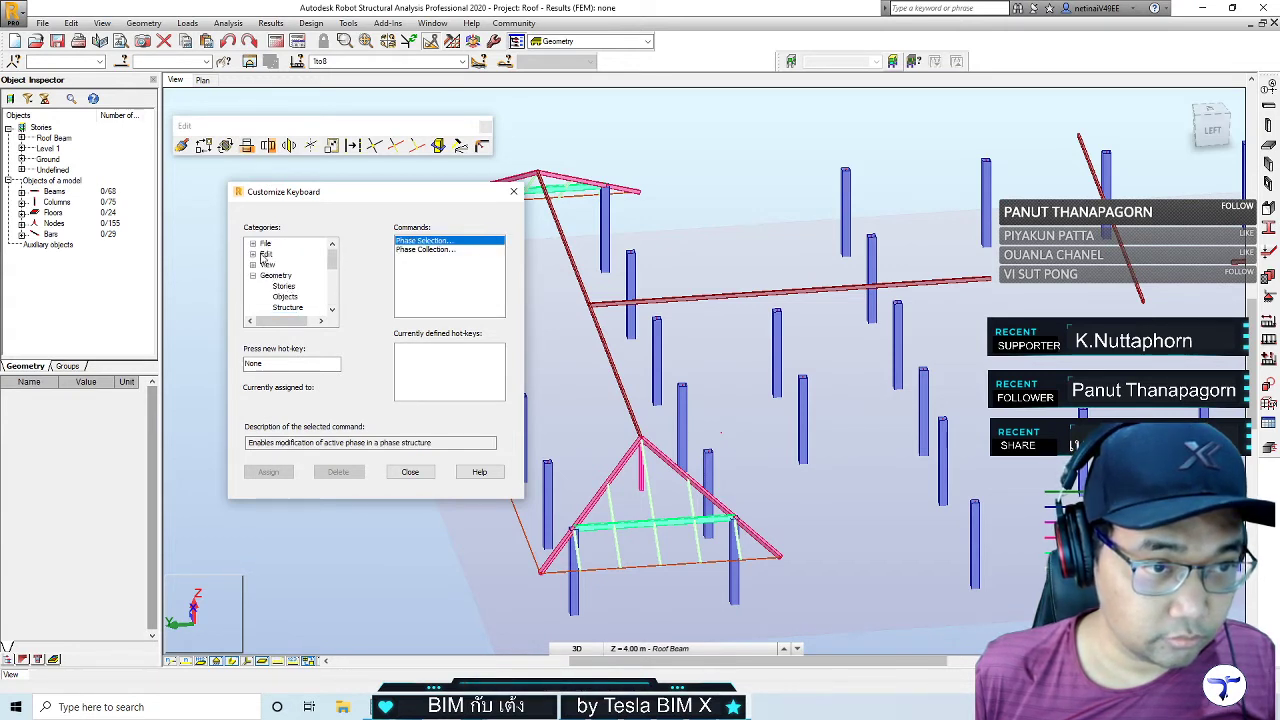
left_click(285, 287)
left_click(286, 296)
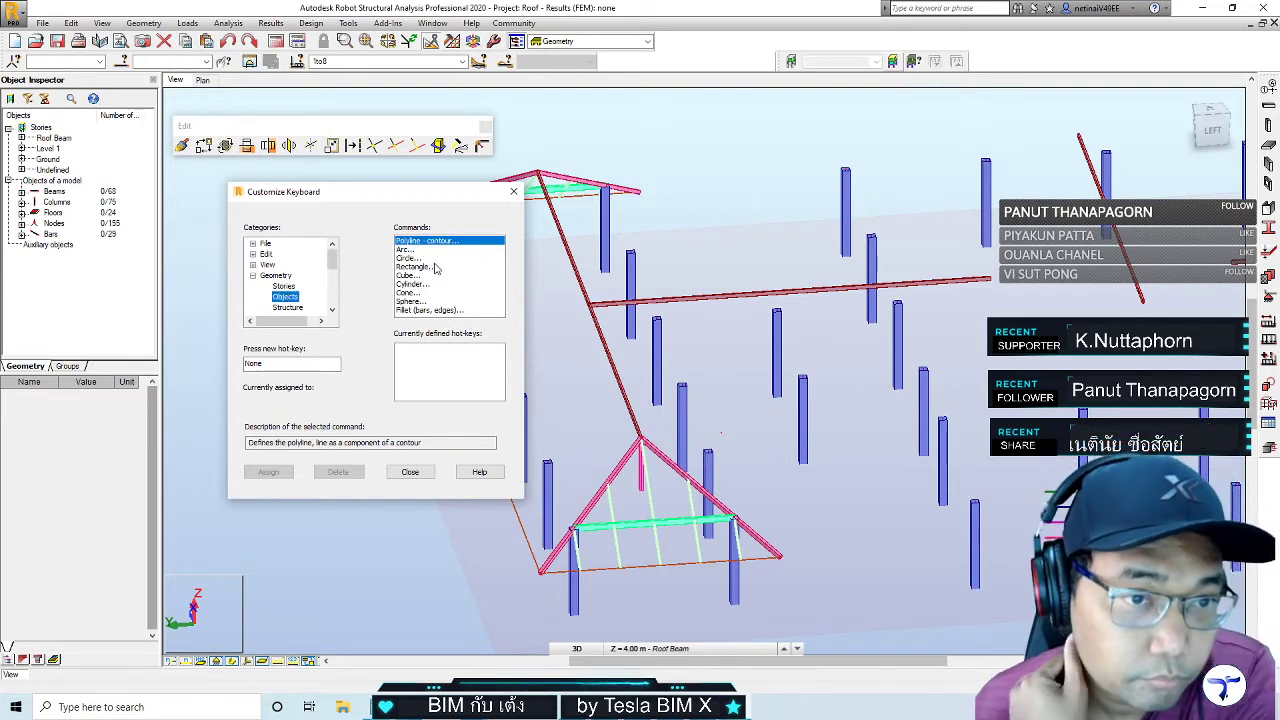
left_click(254, 265)
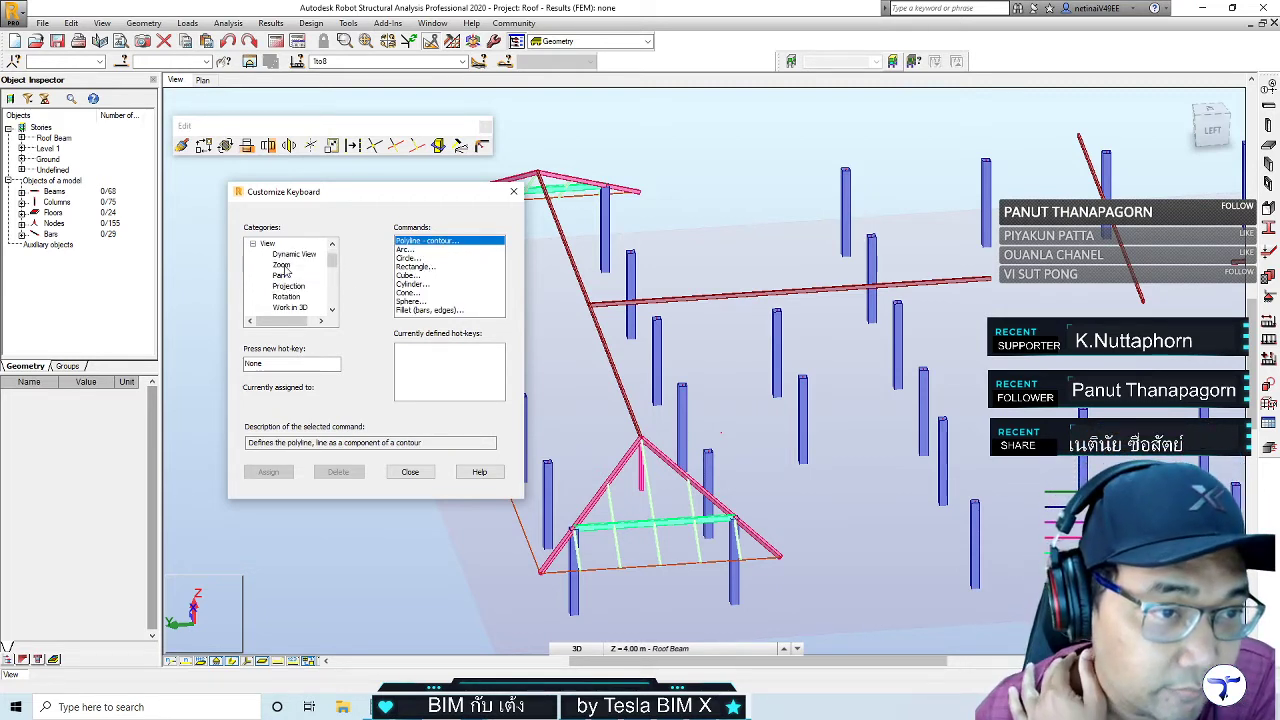
scroll(291, 272, "down", 1)
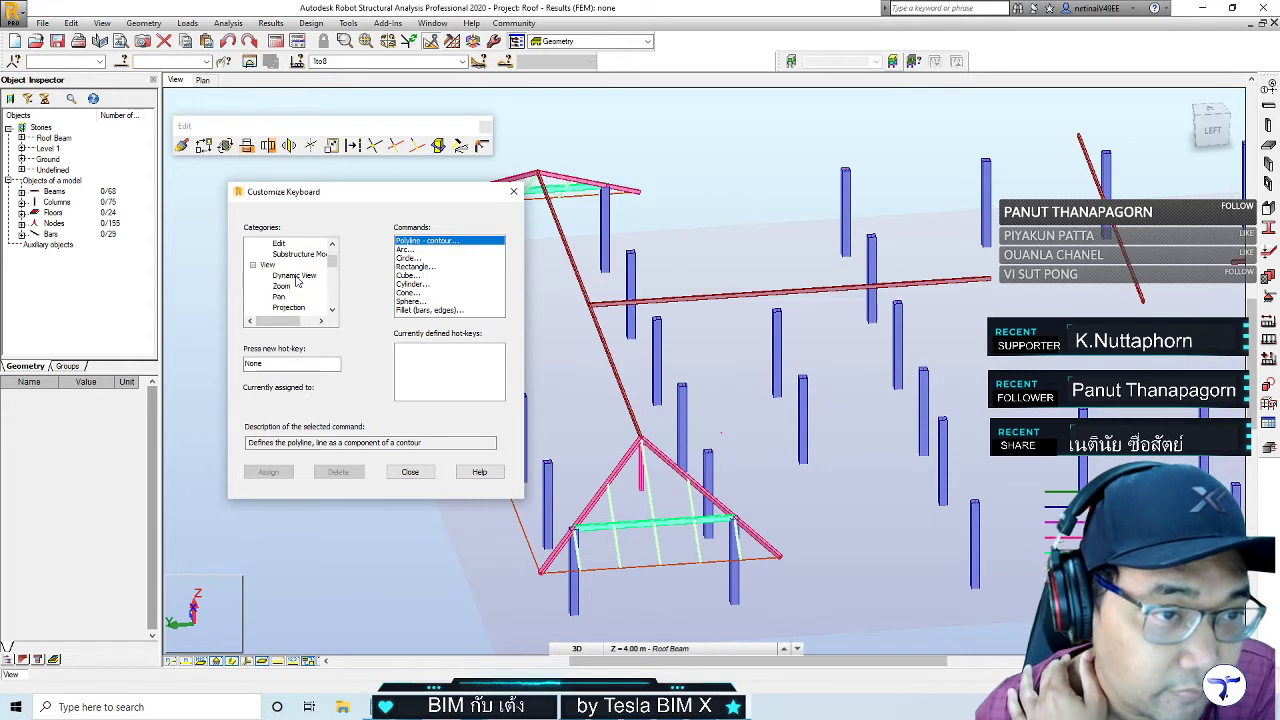
scroll(296, 282, "down", 2)
scroll(297, 284, "down", 2)
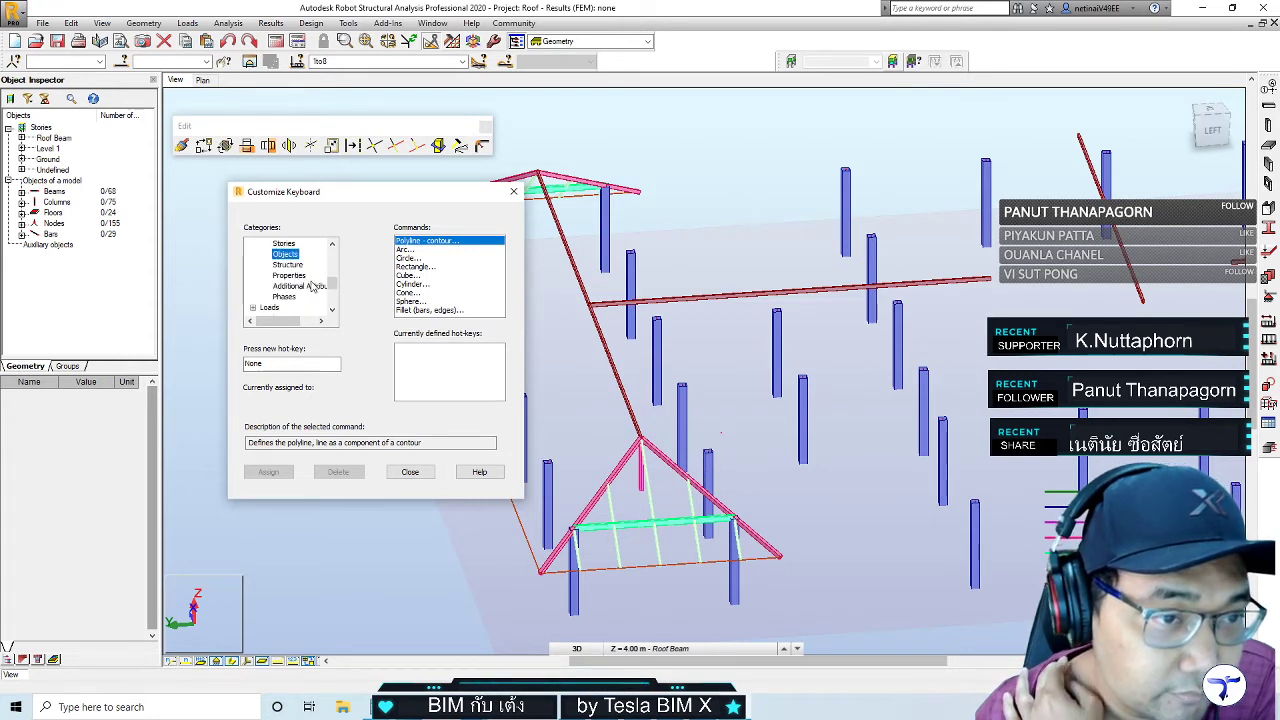
scroll(318, 289, "down", 2)
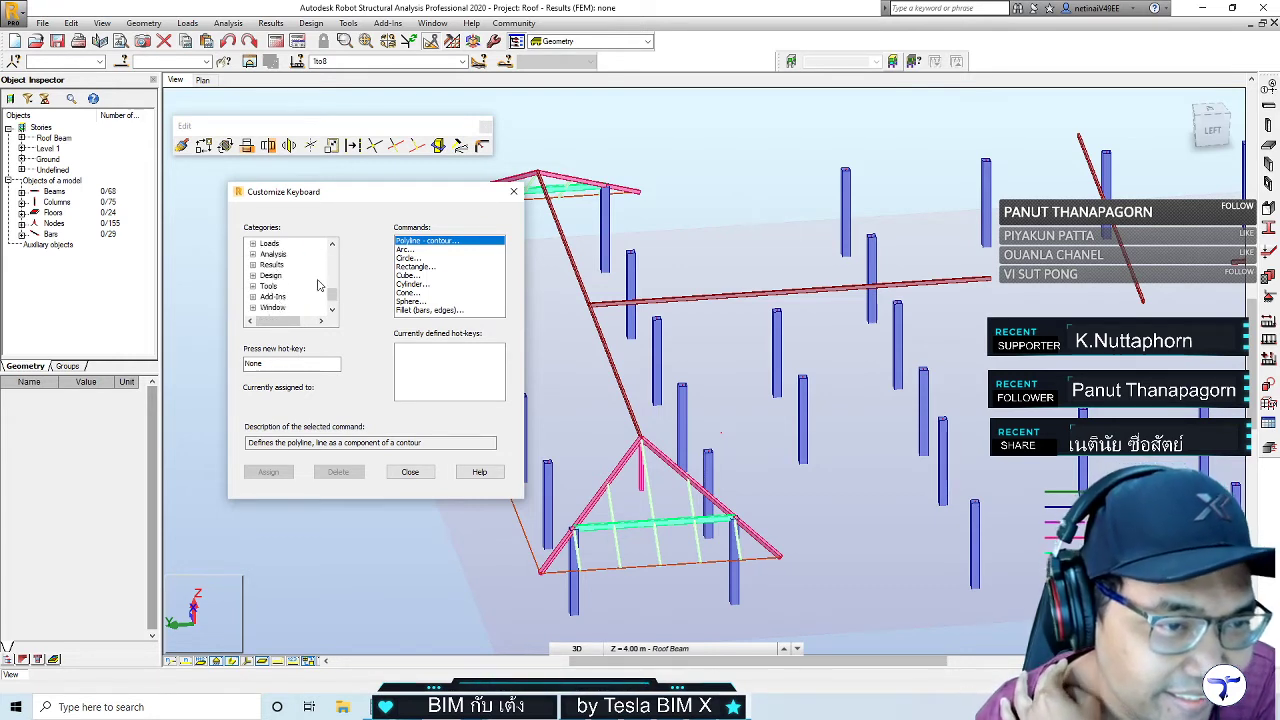
scroll(318, 285, "up", 4)
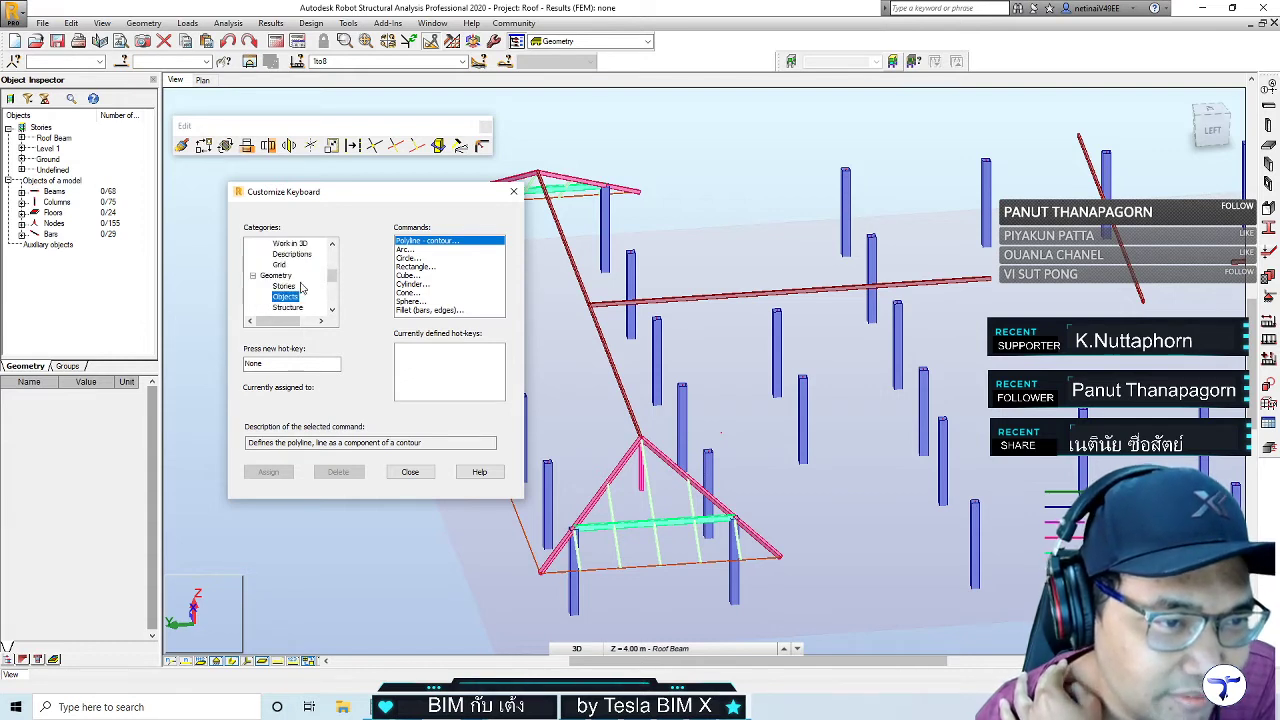
left_click(278, 278)
Assign shortcut B to the Geometry Bars command, then use B to start a new bar
left_click(402, 266)
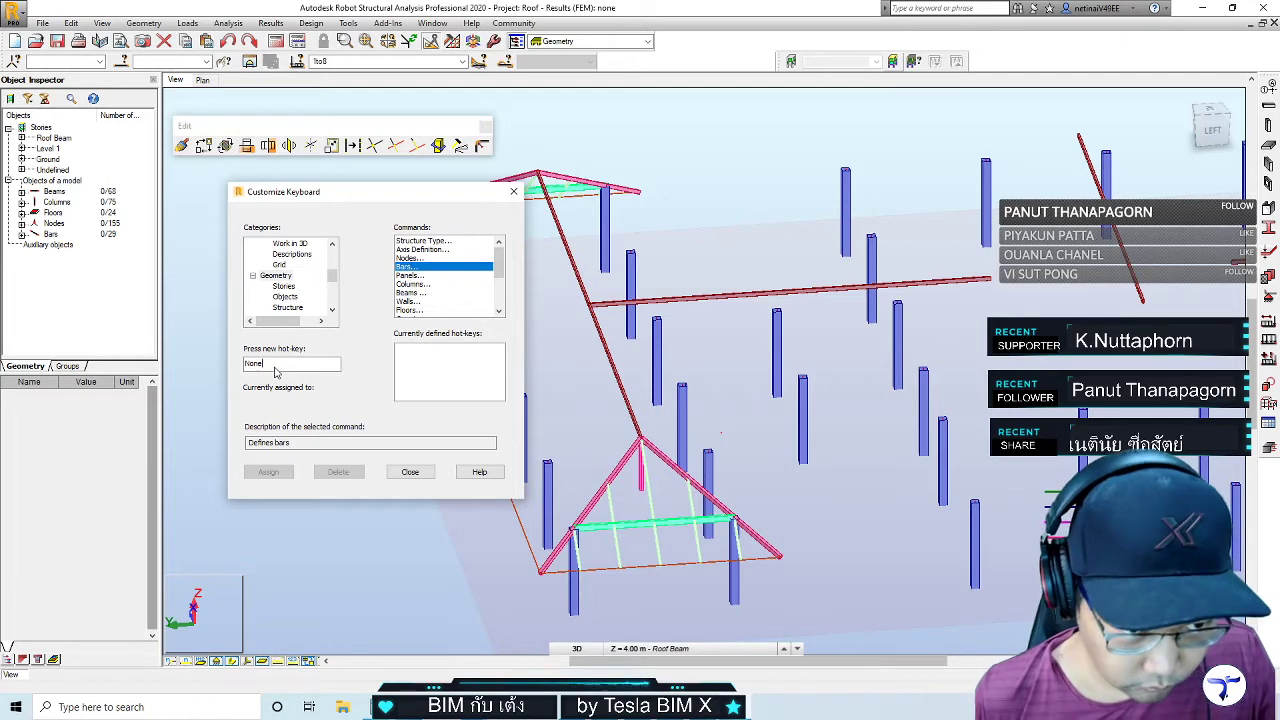
key("b")
left_click(268, 471)
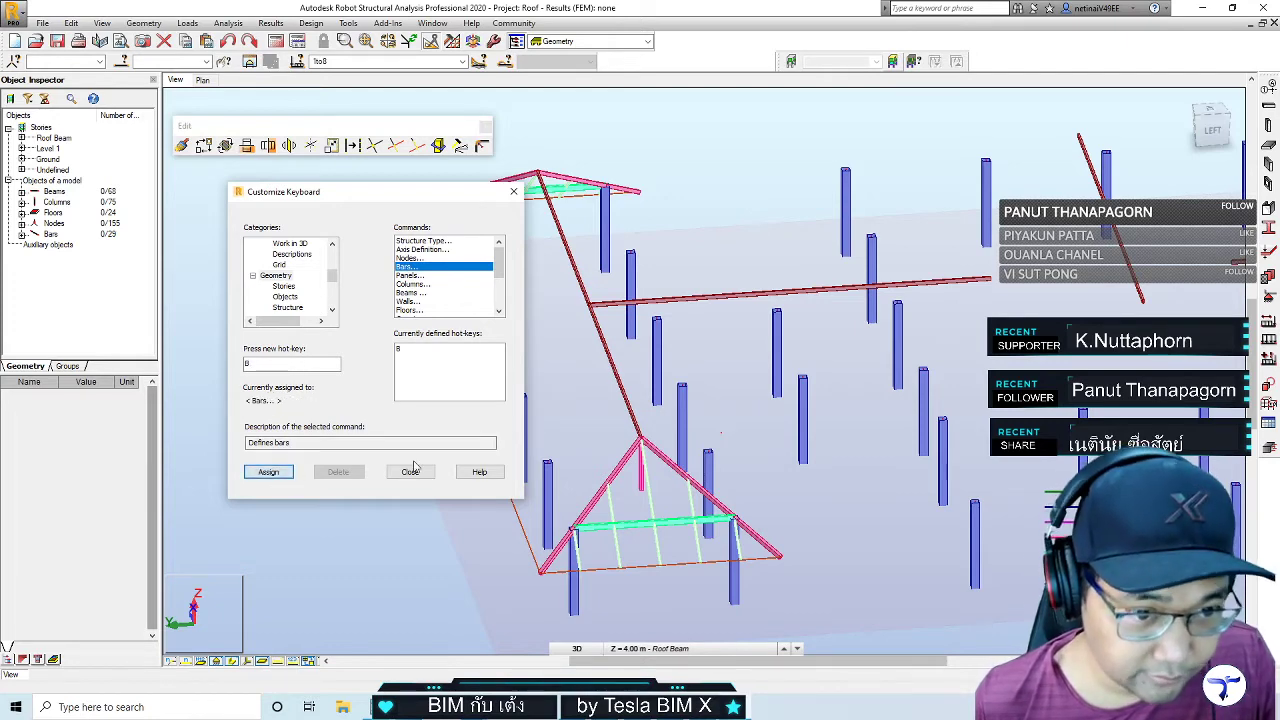
left_click(410, 471)
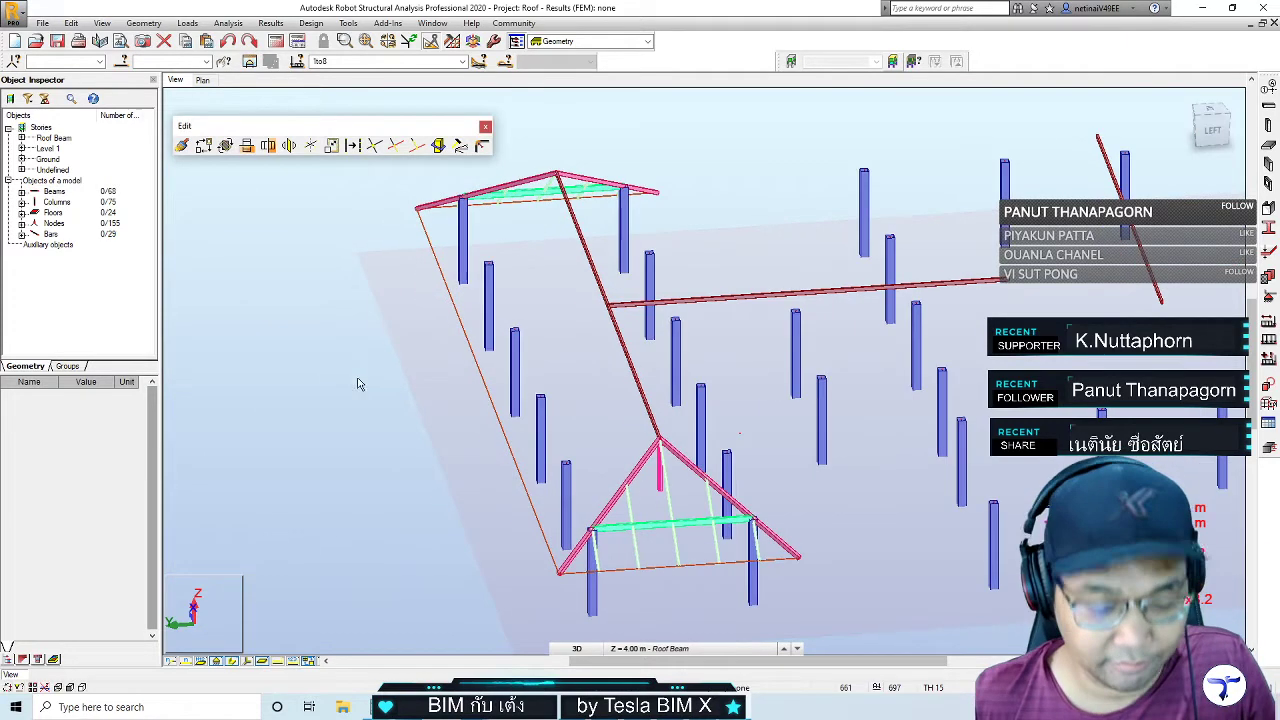
key("b")
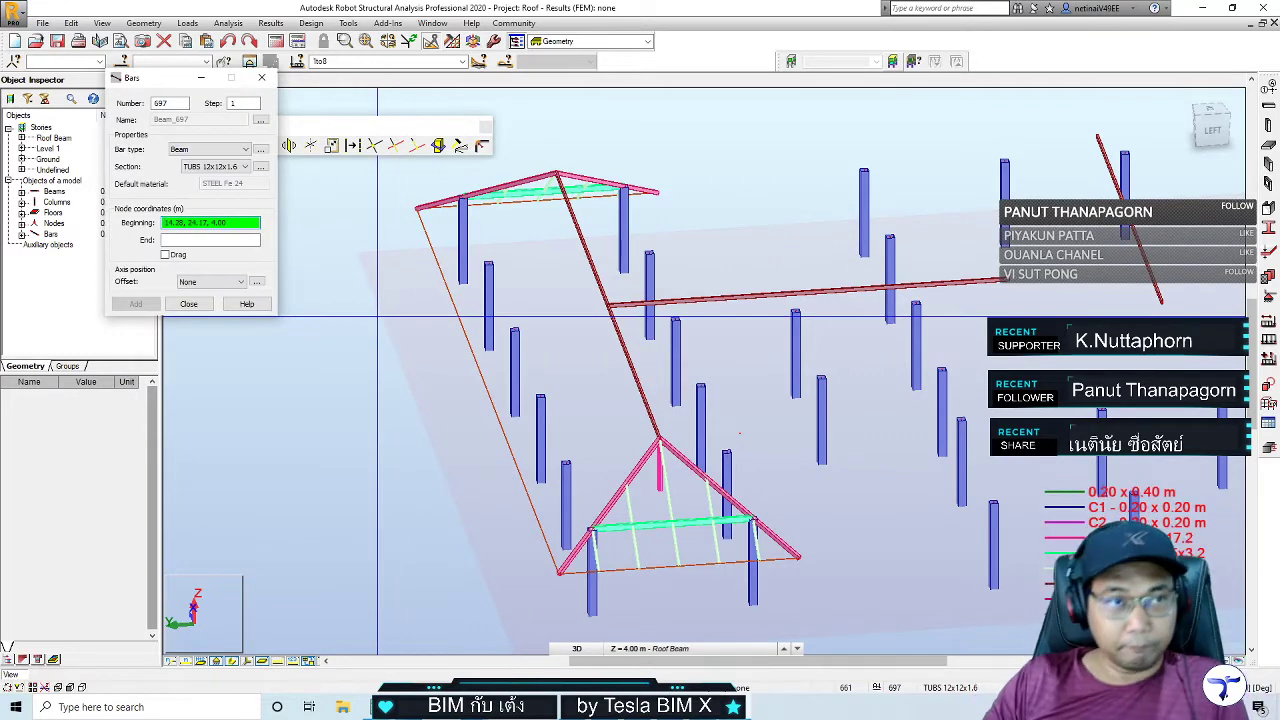
Set the bar section to TUBR 75x45x2.3 and start it at column top 4.96, 20.96, 4.00
mouse_move(740, 433)
middle_mouse_down("shift")
mouse_move(413, 485)
mouse_move(477, 580)
mouse_move(500, 580)
mouse_move(458, 588)
mouse_move(420, 549)
mouse_move(457, 550)
mouse_move(434, 560)
middle_mouse_up("shift")
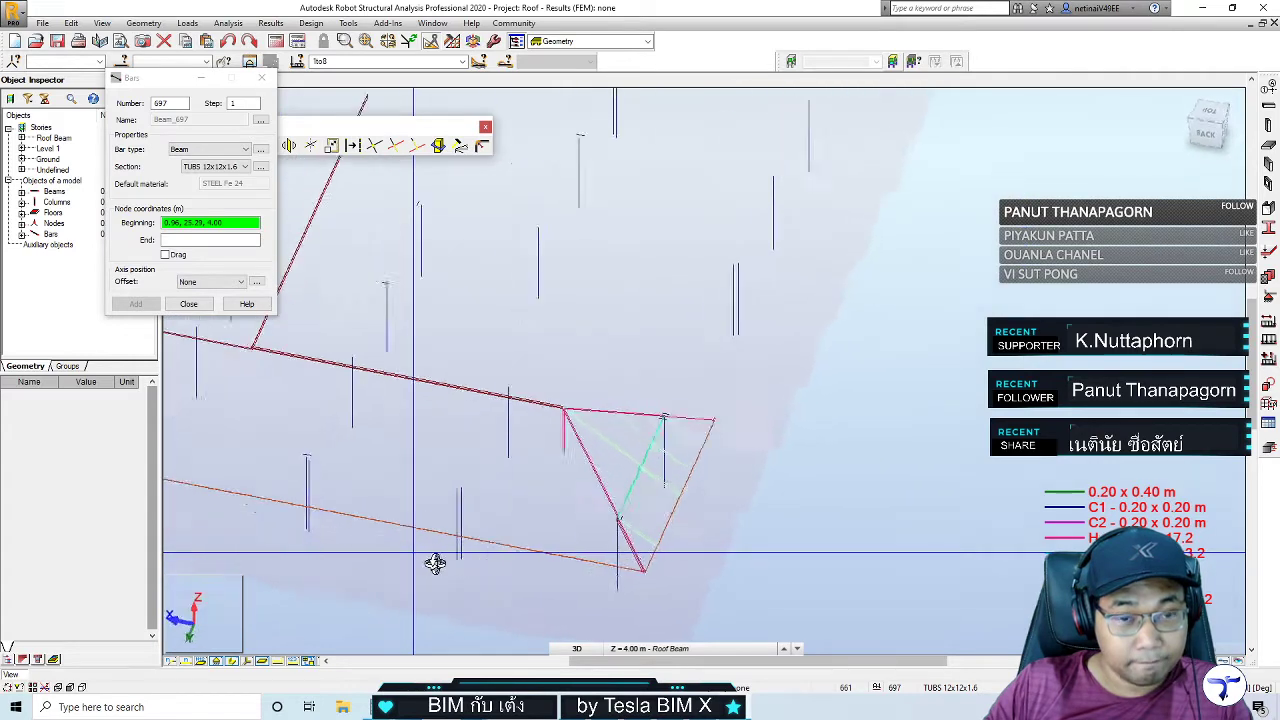
scroll(434, 560, "up", 3)
scroll(434, 560, "up", 3)
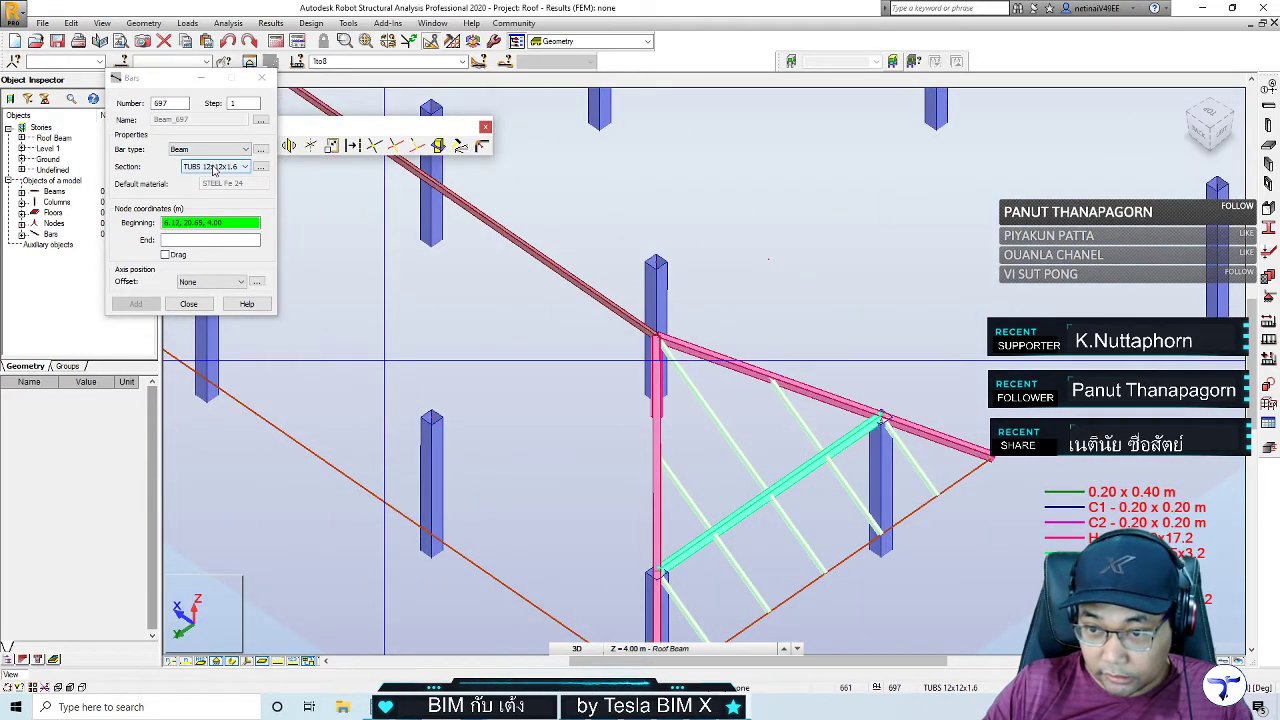
left_click(211, 168)
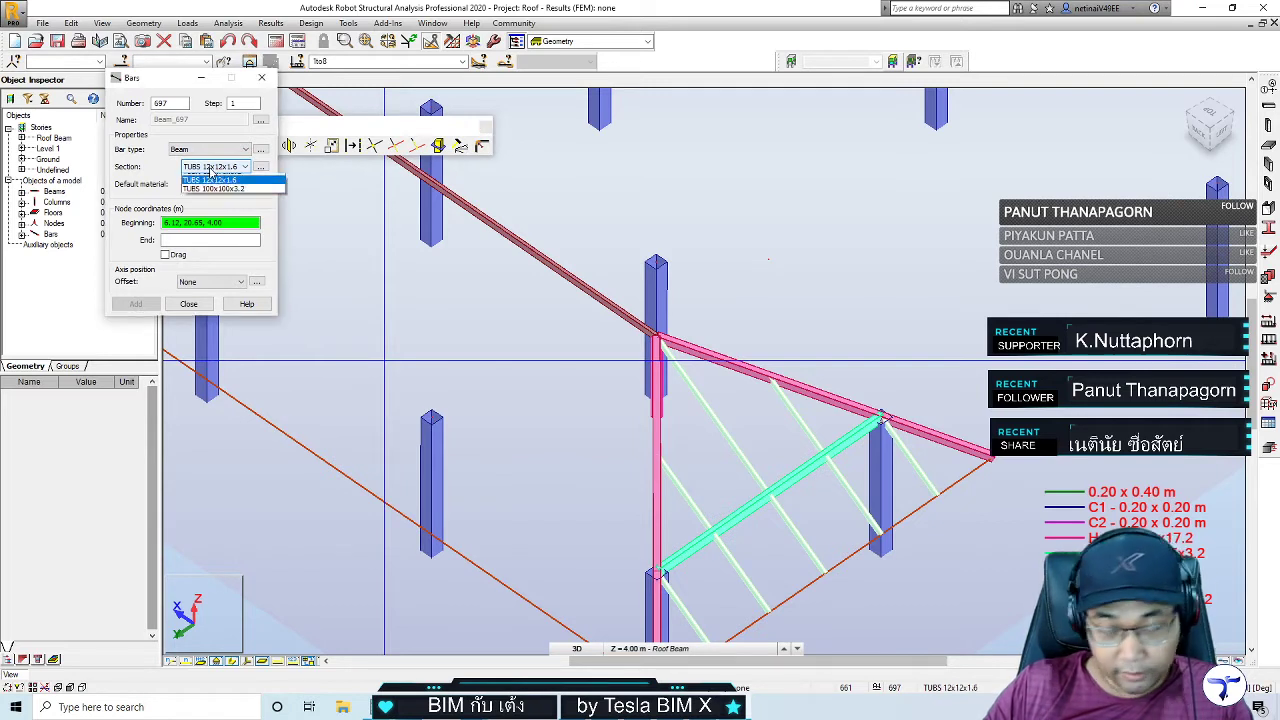
left_click(236, 215)
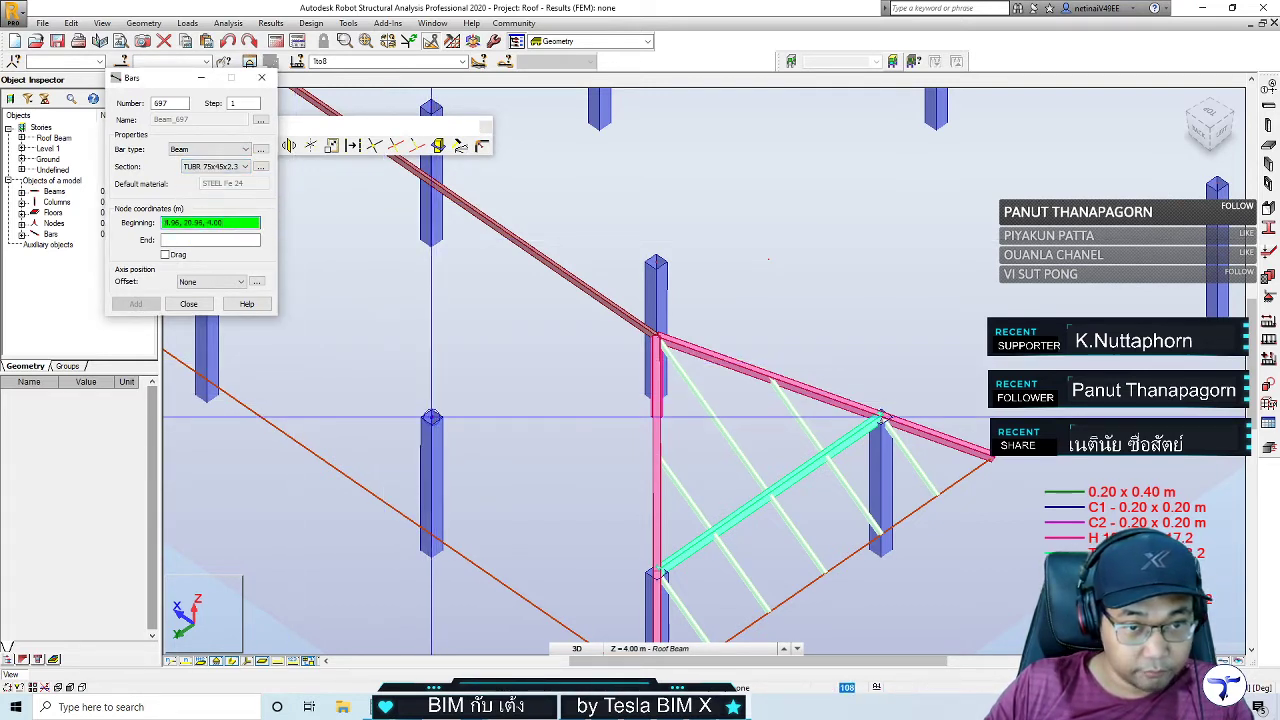
left_click(434, 410)
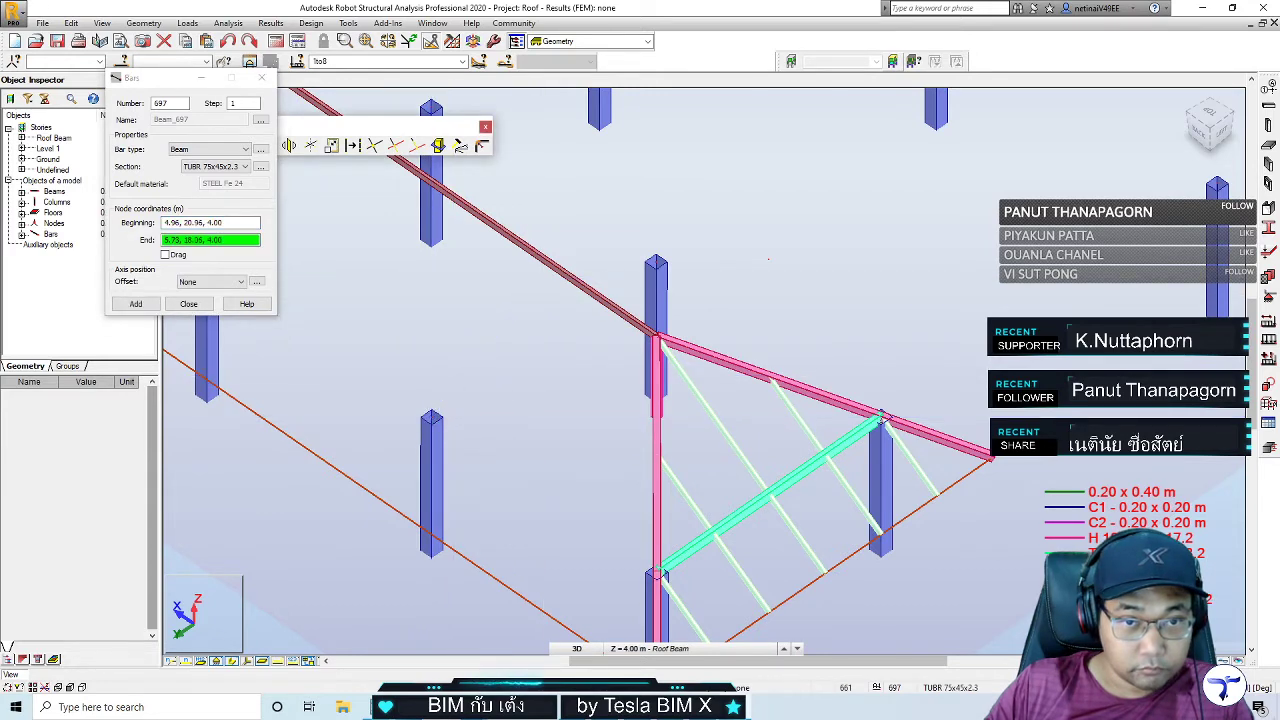
middle_click_drag(768, 258, 524, 405, "shift")
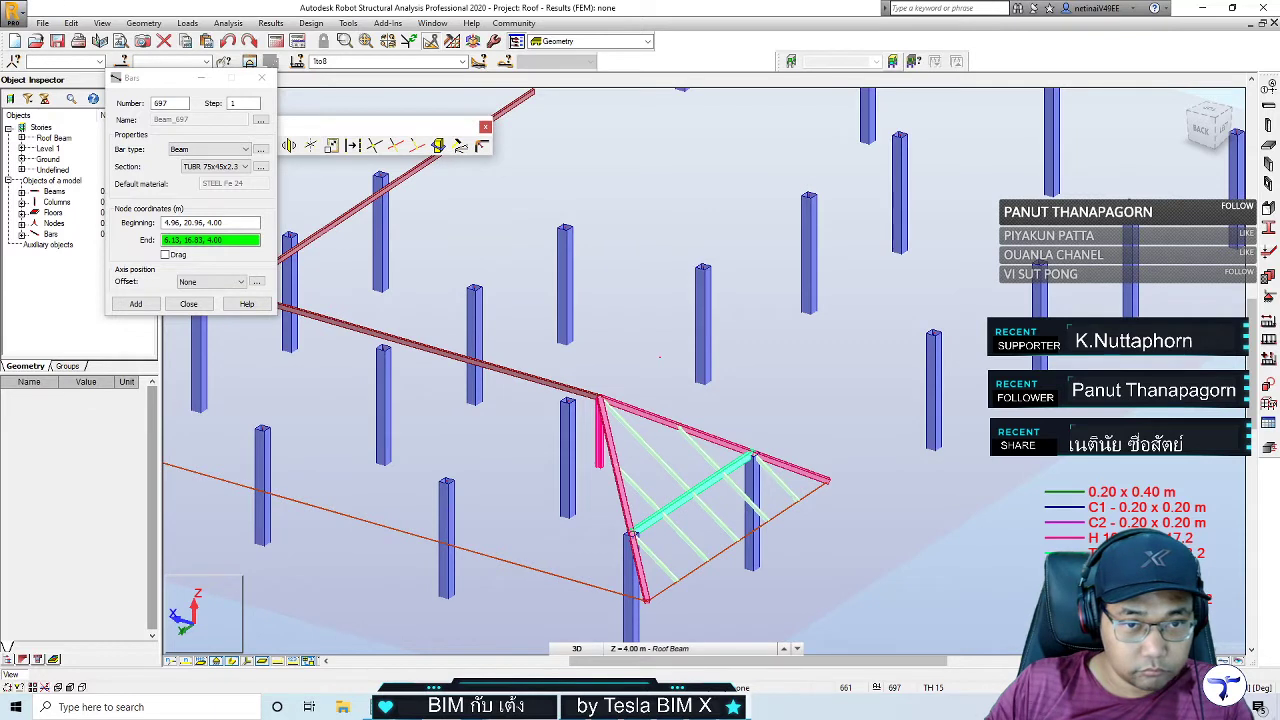
Open Snap Settings from the context menu, move it aside, and close it
right_click(437, 210)
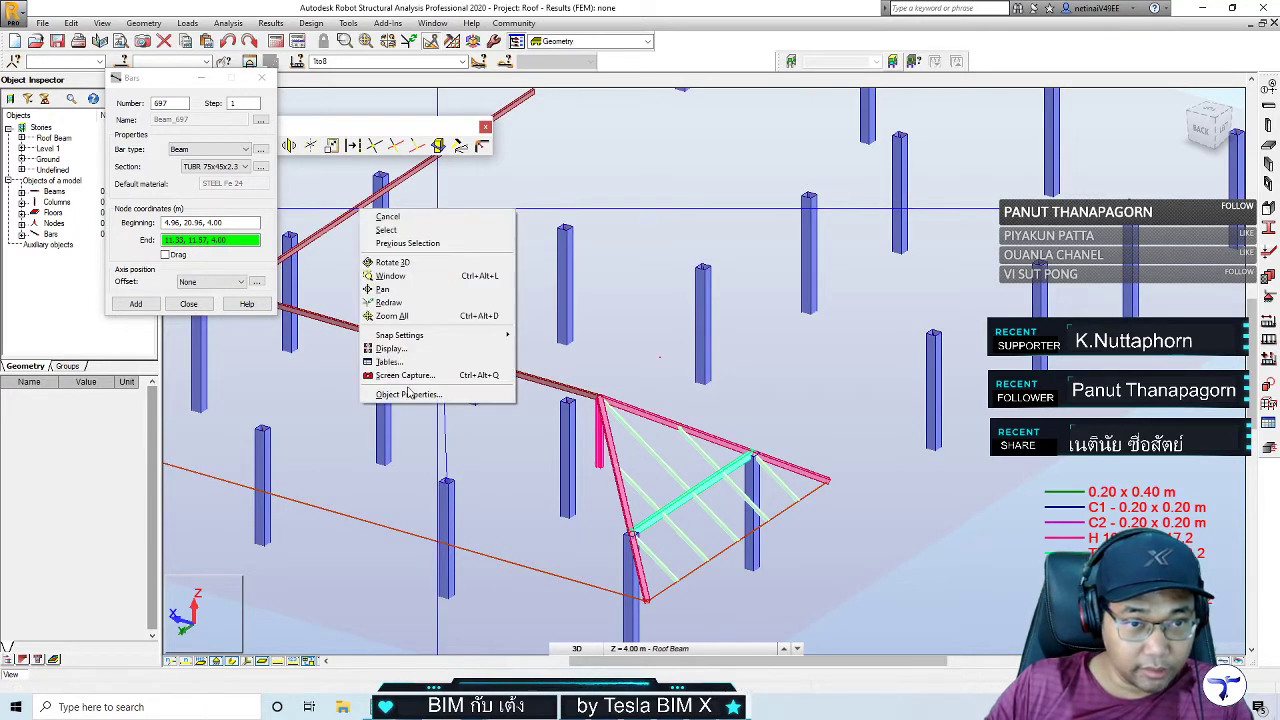
mouse_move(400, 335)
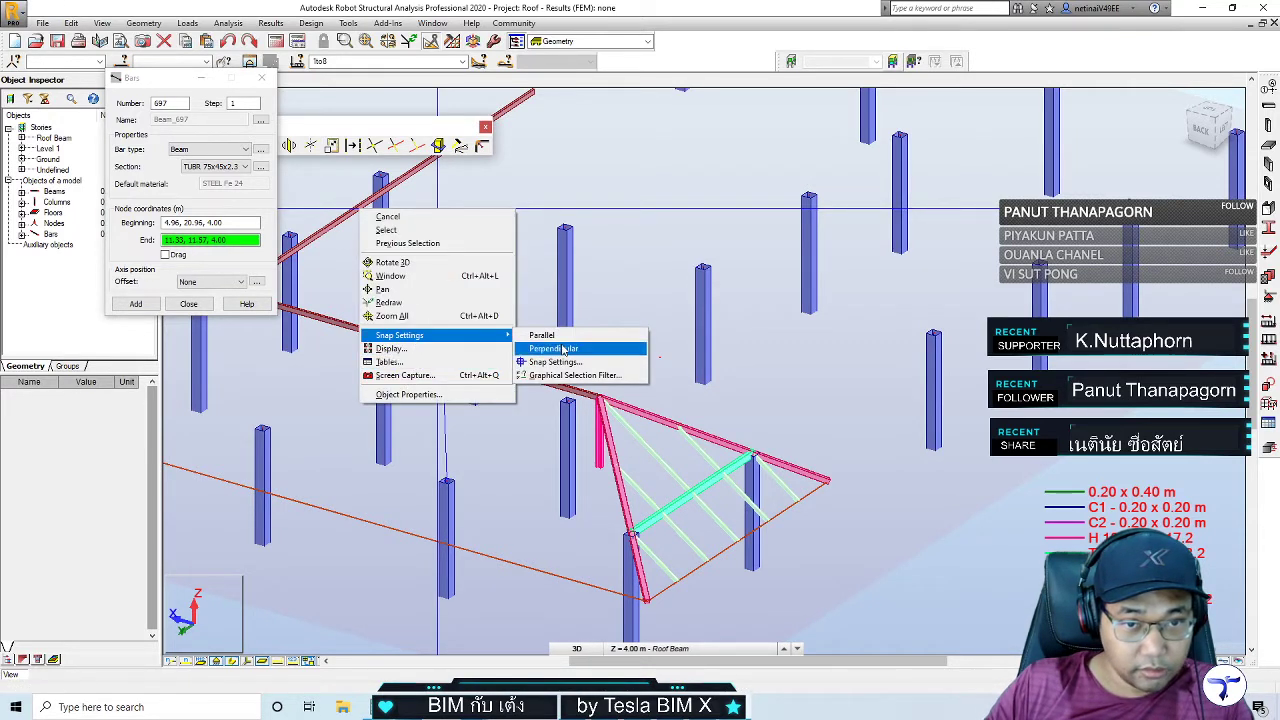
left_click(555, 361)
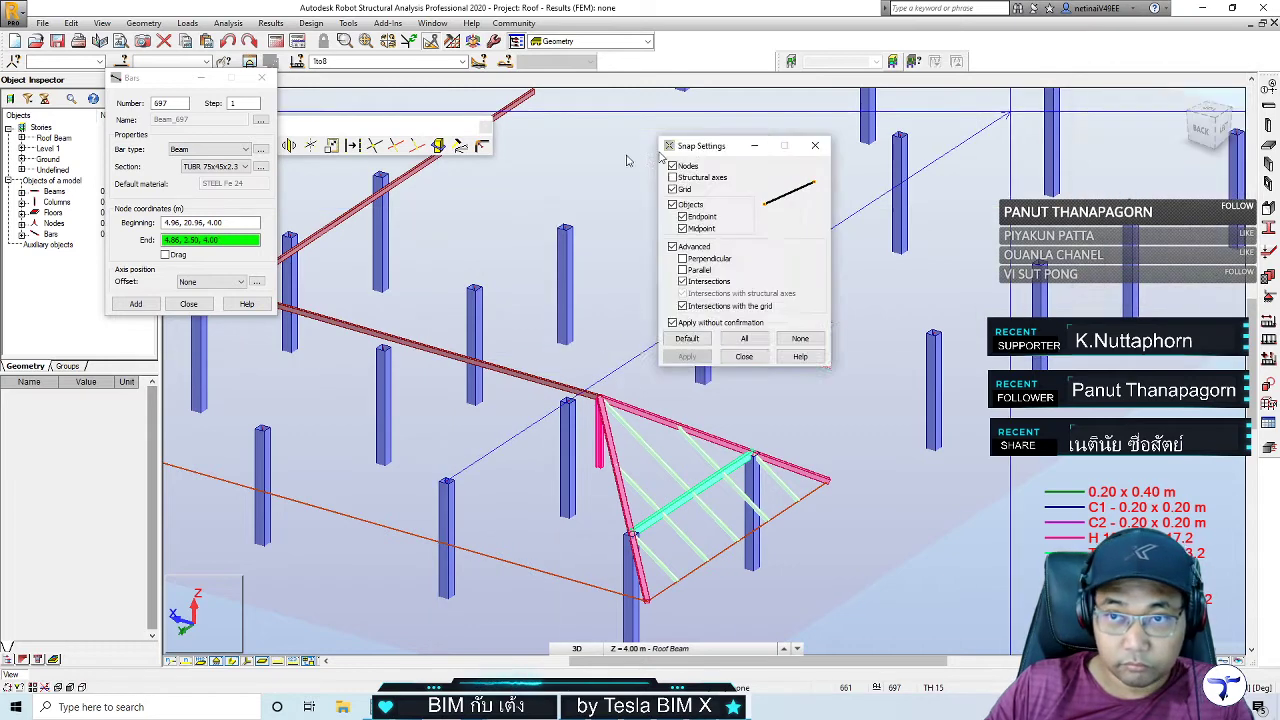
left_click_drag(701, 150, 373, 172)
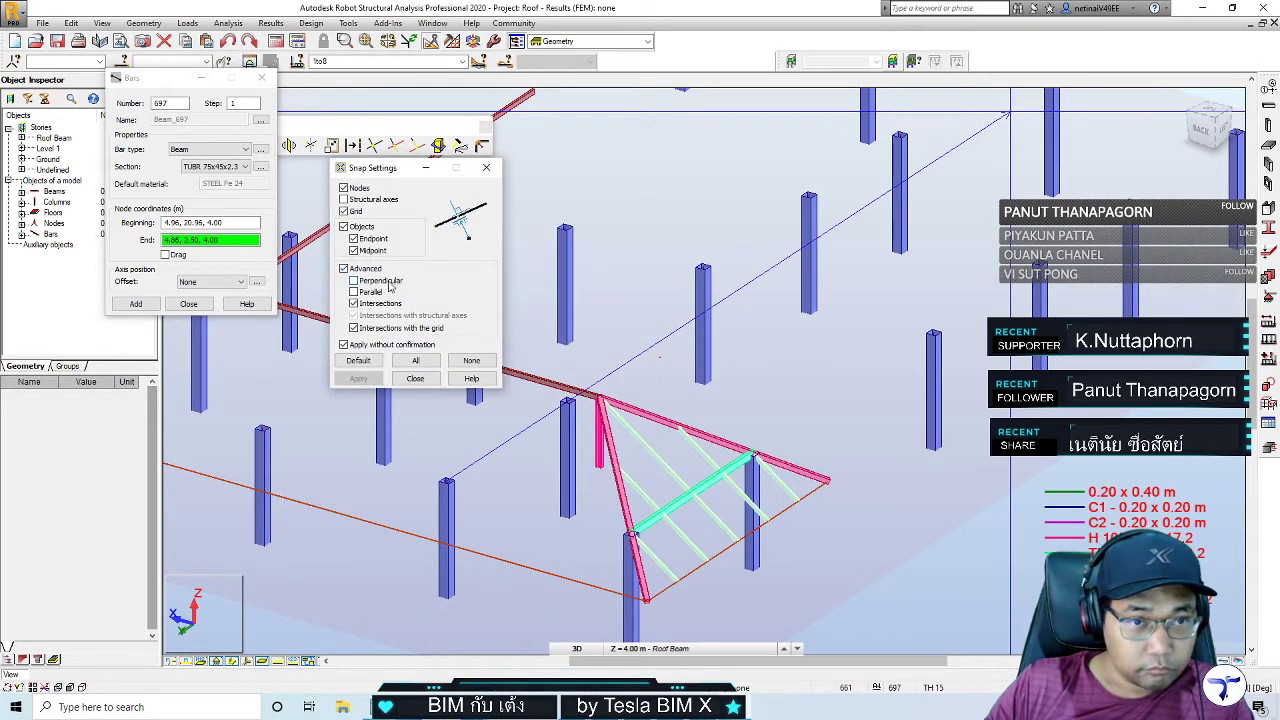
left_click(487, 168)
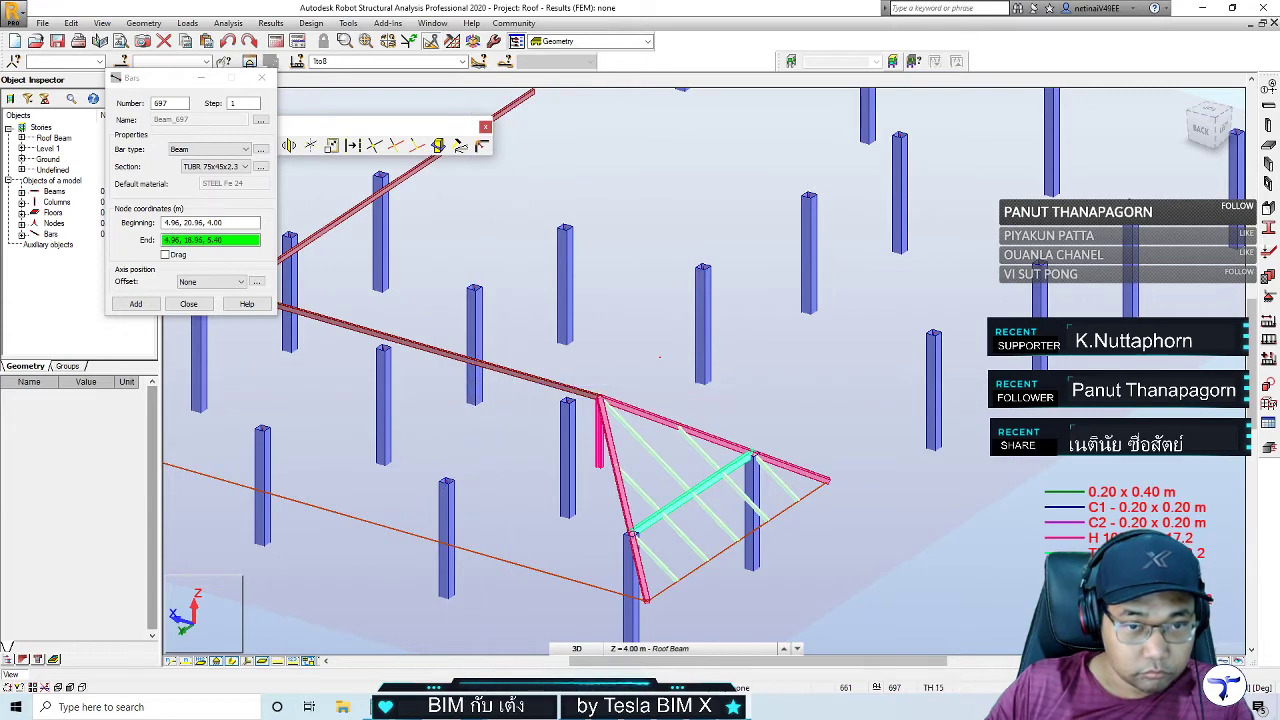
End the TUBR 75x45x2.3 brace on the pink roof beam and inspect it
scroll(482, 378, "up", 2)
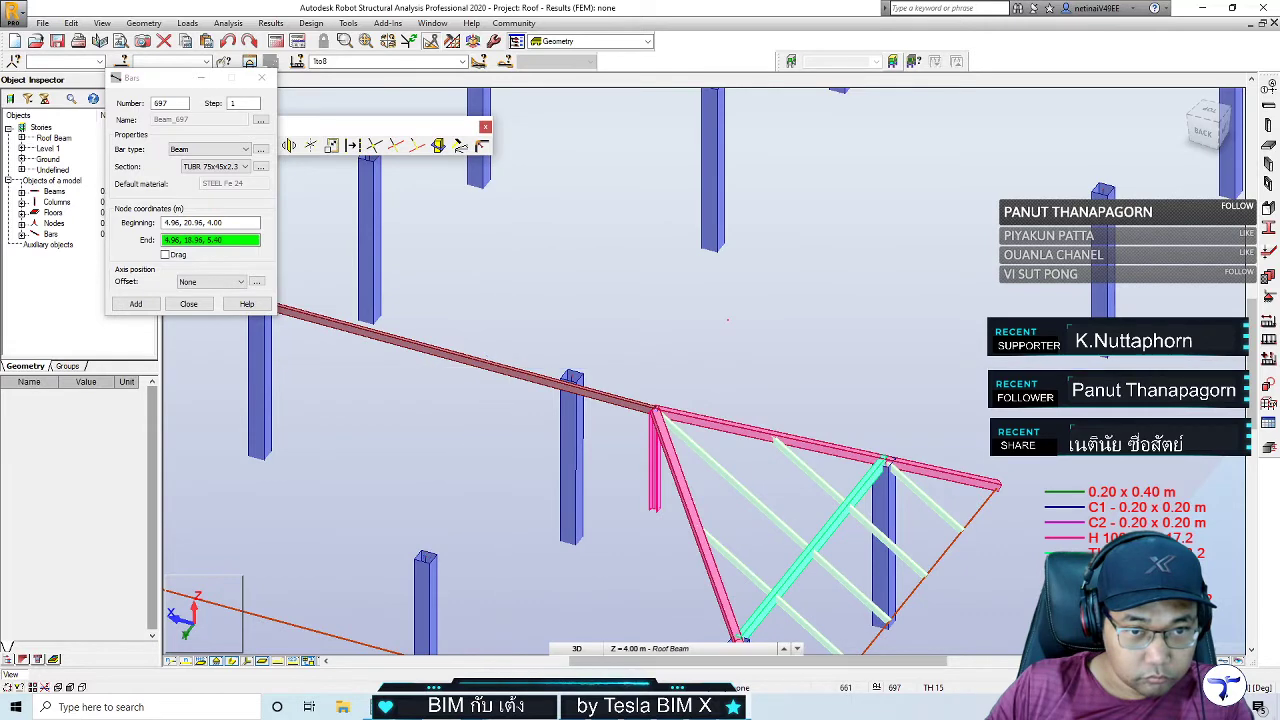
left_click(497, 372)
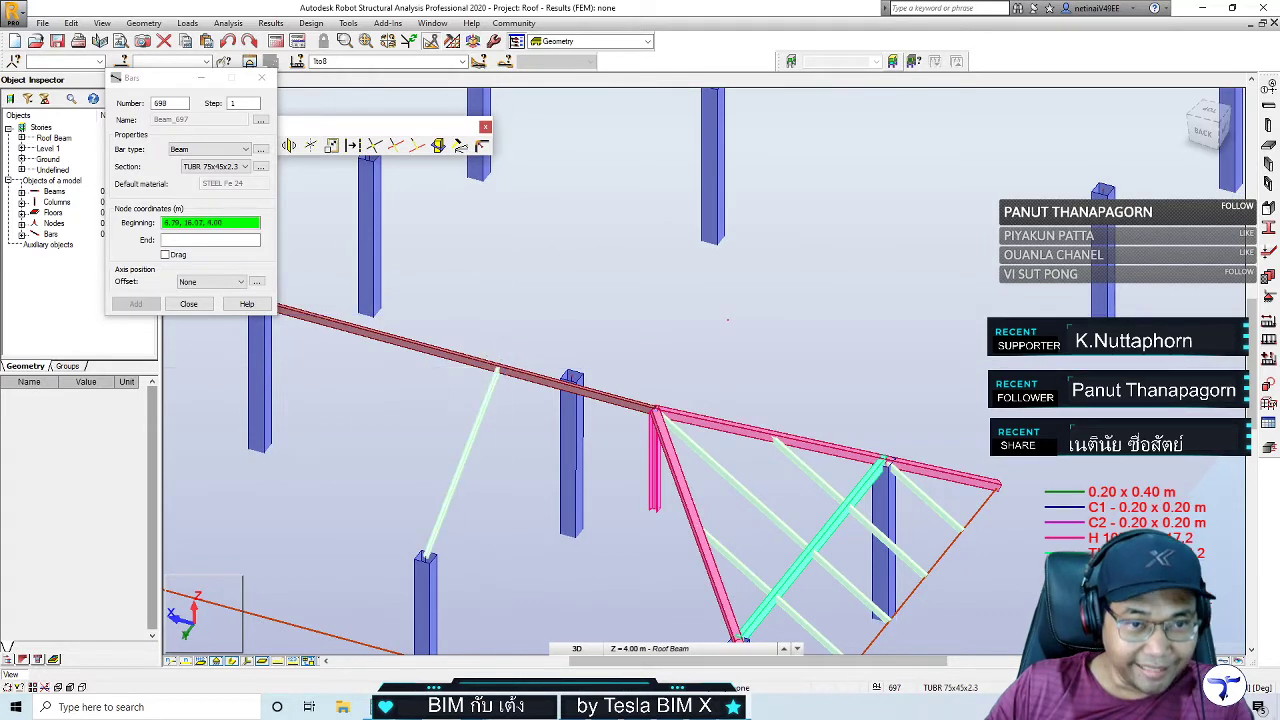
middle_click_drag(403, 209, 562, 487, "shift")
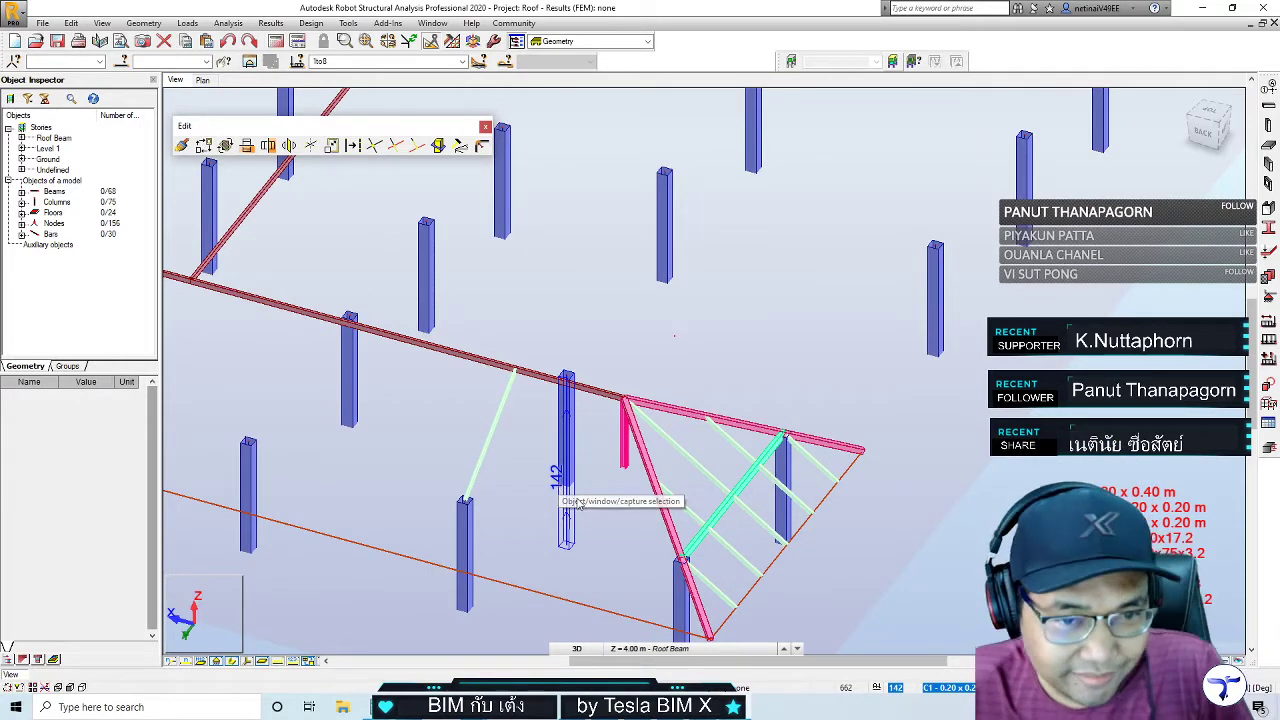
middle_click_drag(583, 523, 563, 525, "shift")
scroll(563, 525, "up", 3)
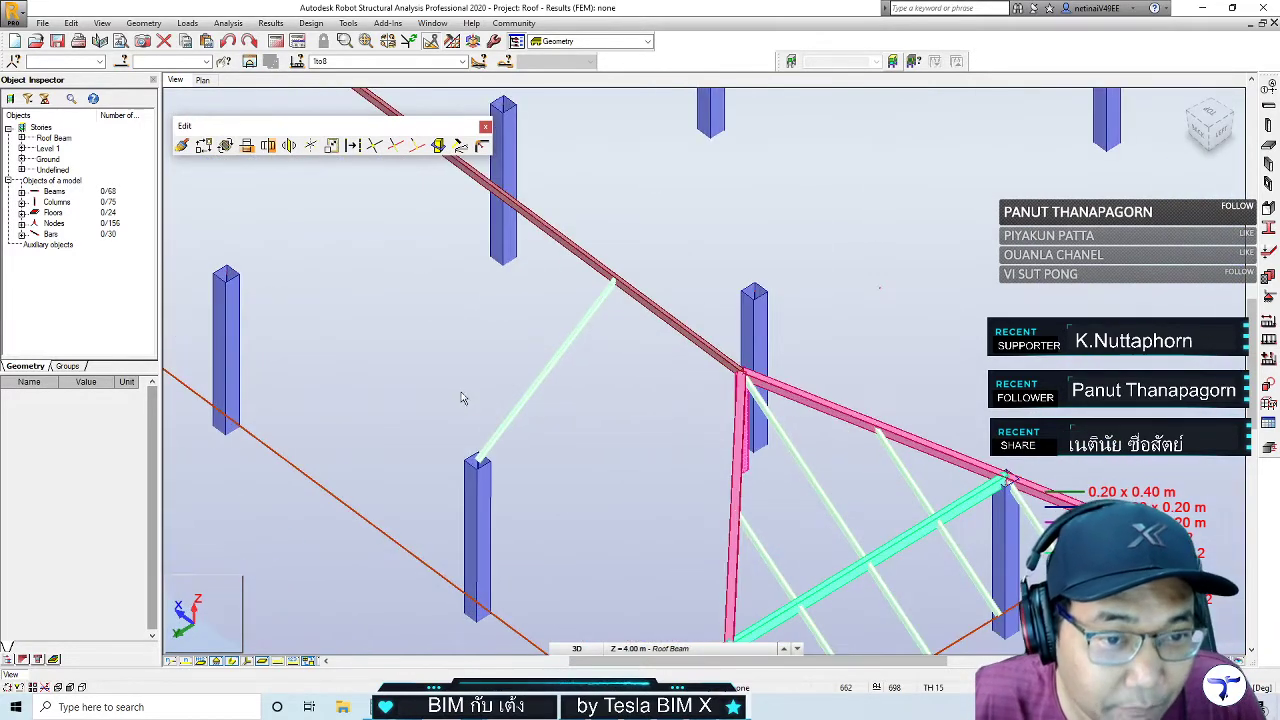
scroll(477, 331, "up", 2)
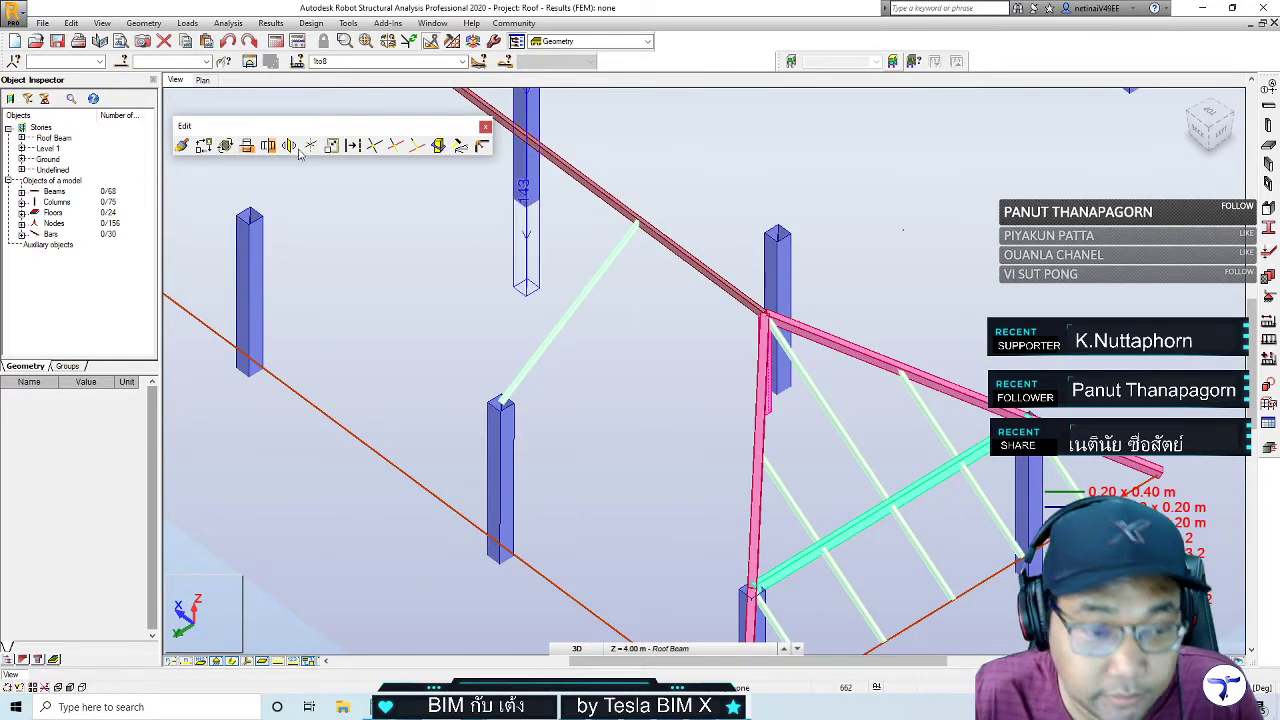
Draw a second brace from the column top down to the red edge beam, then stop drawing
key("ctrl+shift+b")
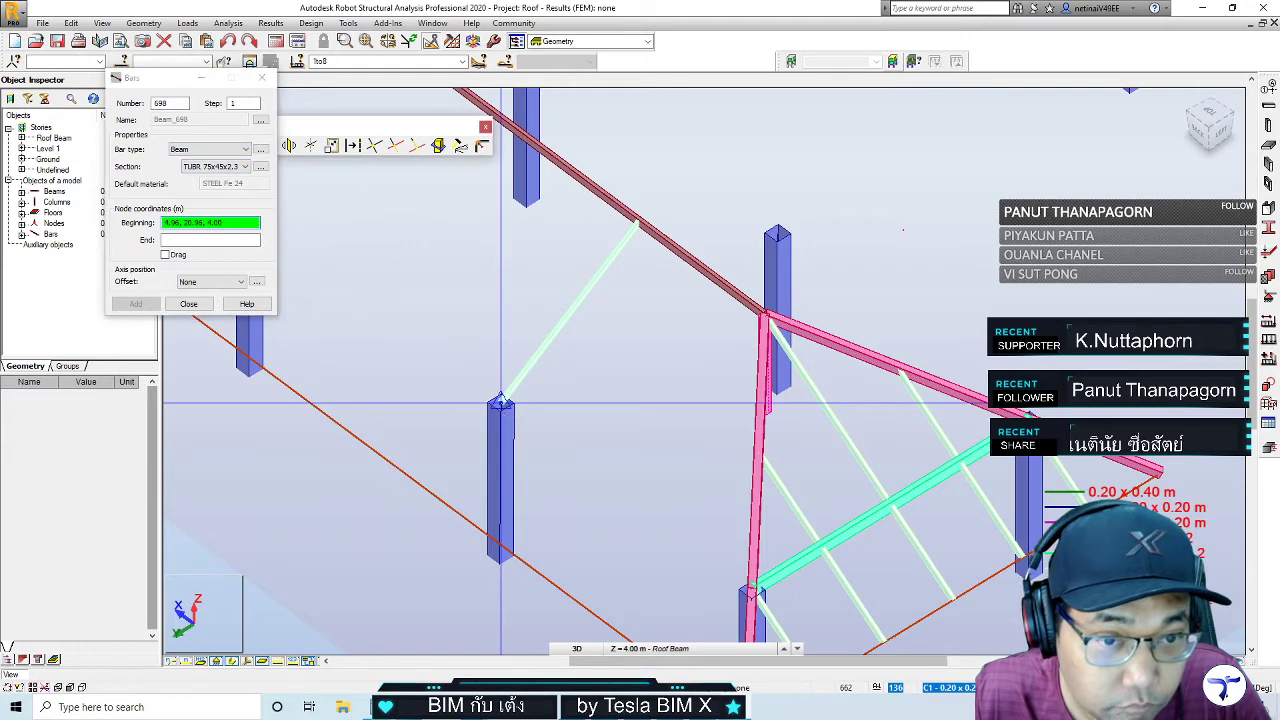
left_click(500, 403)
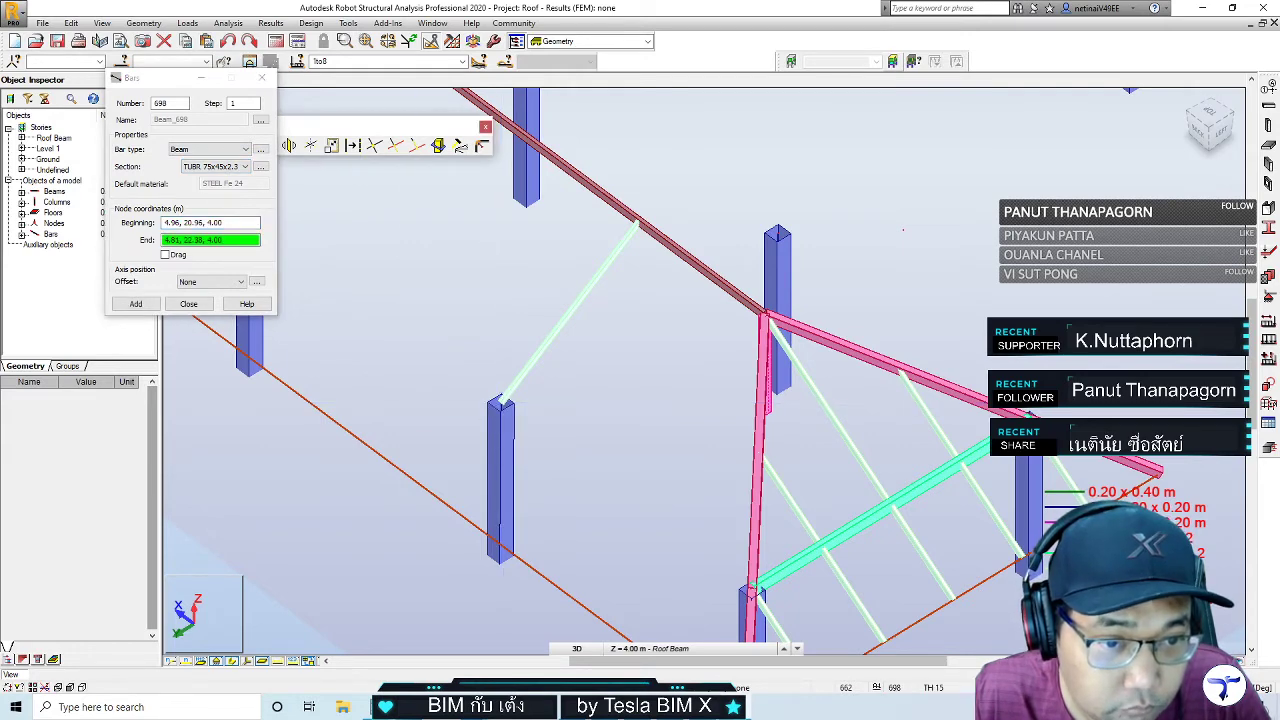
scroll(414, 490, "up", 2)
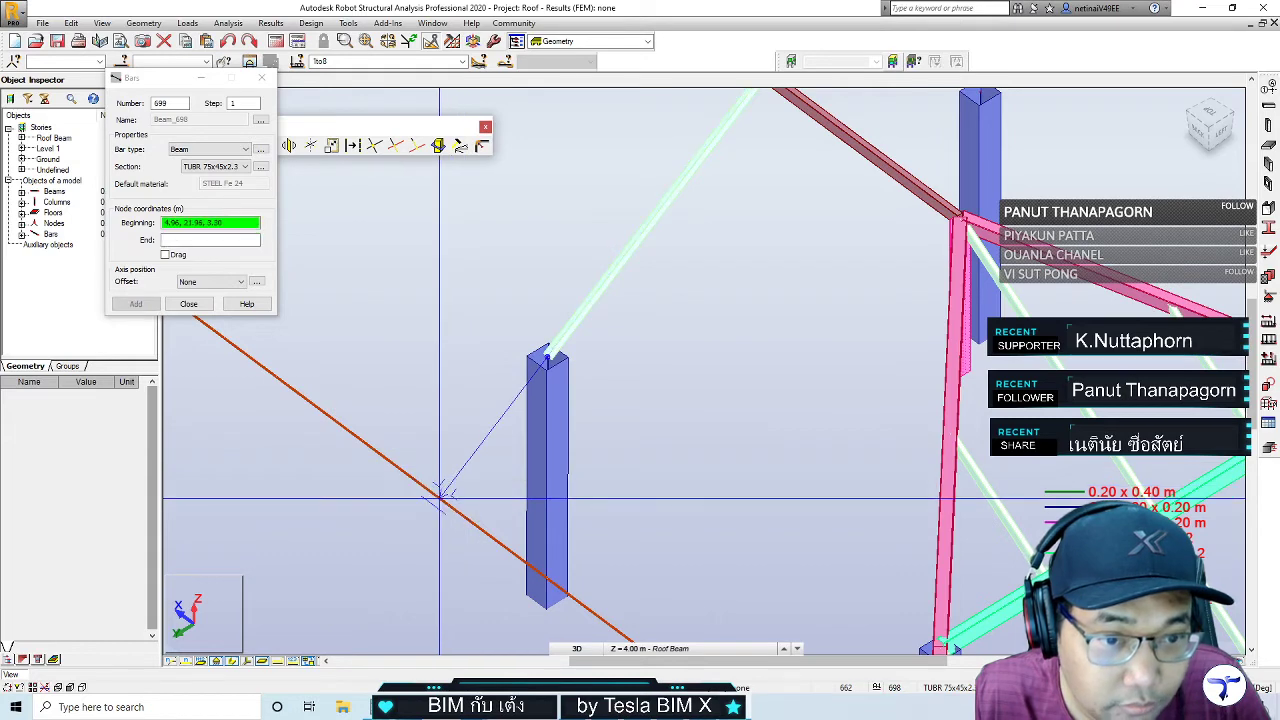
left_click(440, 497)
scroll(520, 320, "down", 2)
left_click(262, 77)
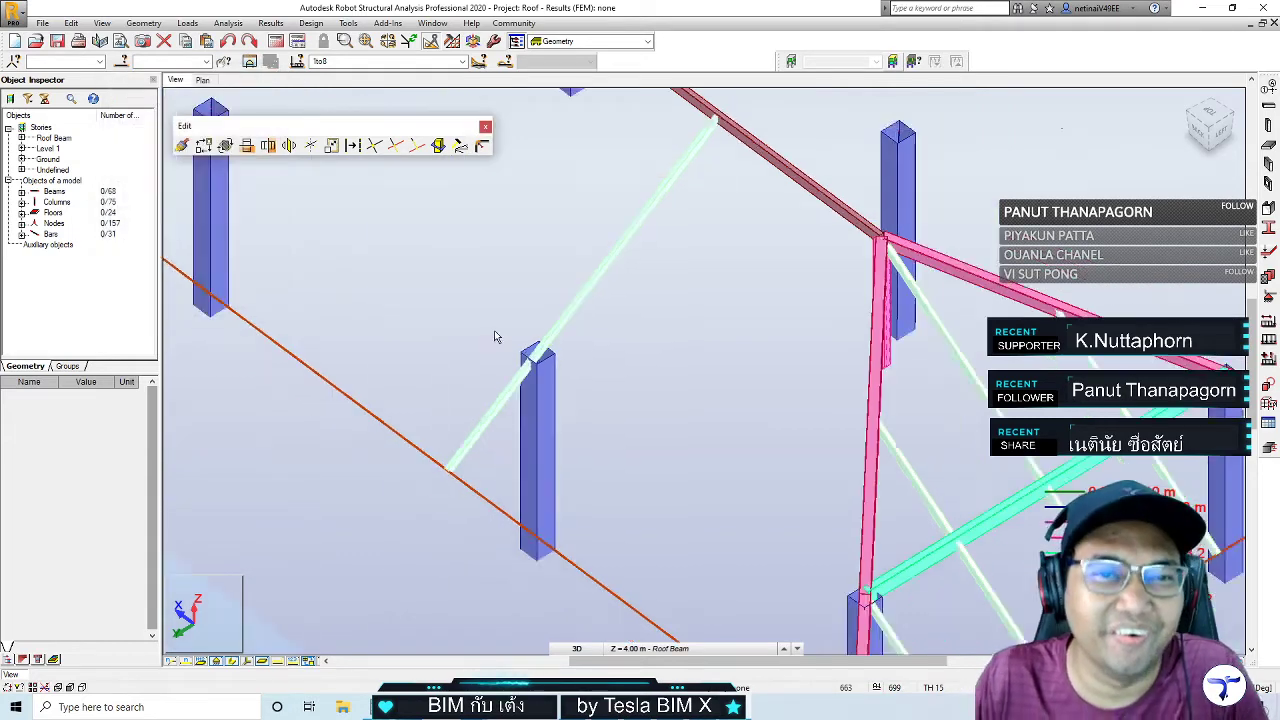
scroll(560, 360, "down", 2)
scroll(600, 375, "down", 1)
mouse_move(637, 400)
middle_mouse_down("shift")
mouse_move(643, 380)
mouse_move(680, 400)
mouse_move(611, 426)
mouse_move(661, 333)
mouse_move(680, 371)
mouse_move(588, 358)
middle_mouse_up("shift")
Translate braces 697 and 698 into seven repeated copies along the roof
scroll(695, 372, "up", 3)
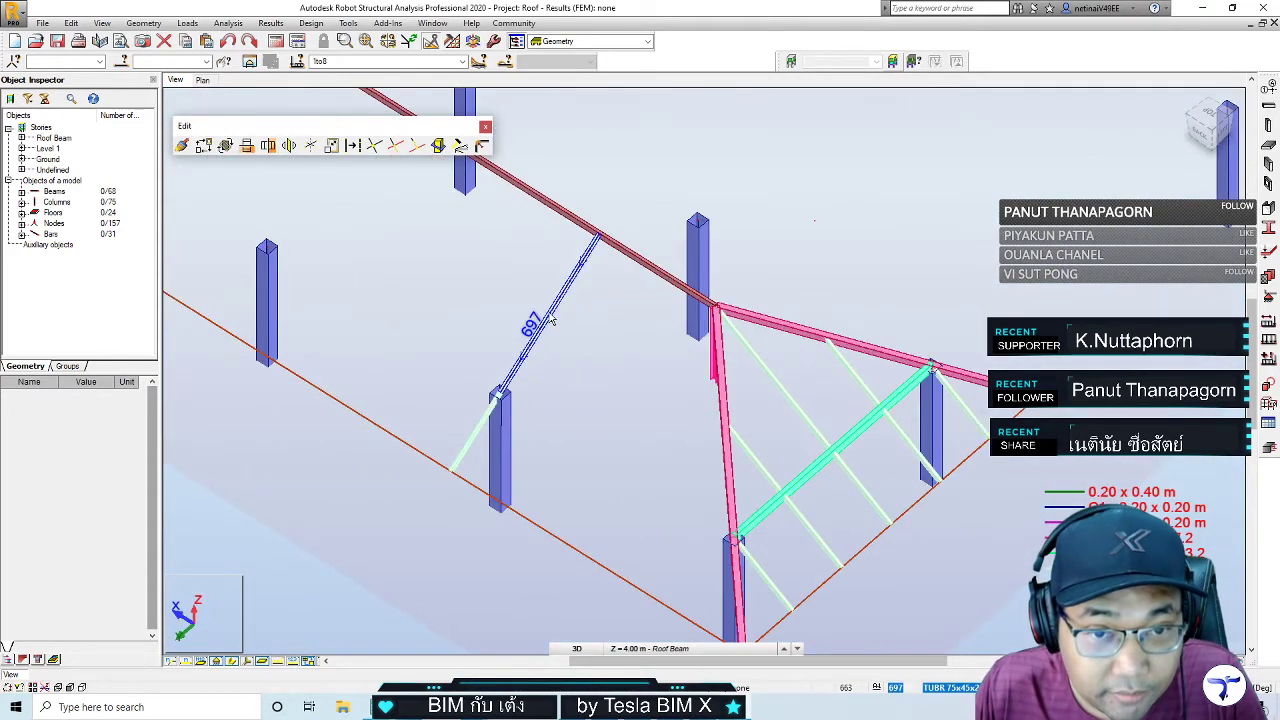
left_click(550, 318)
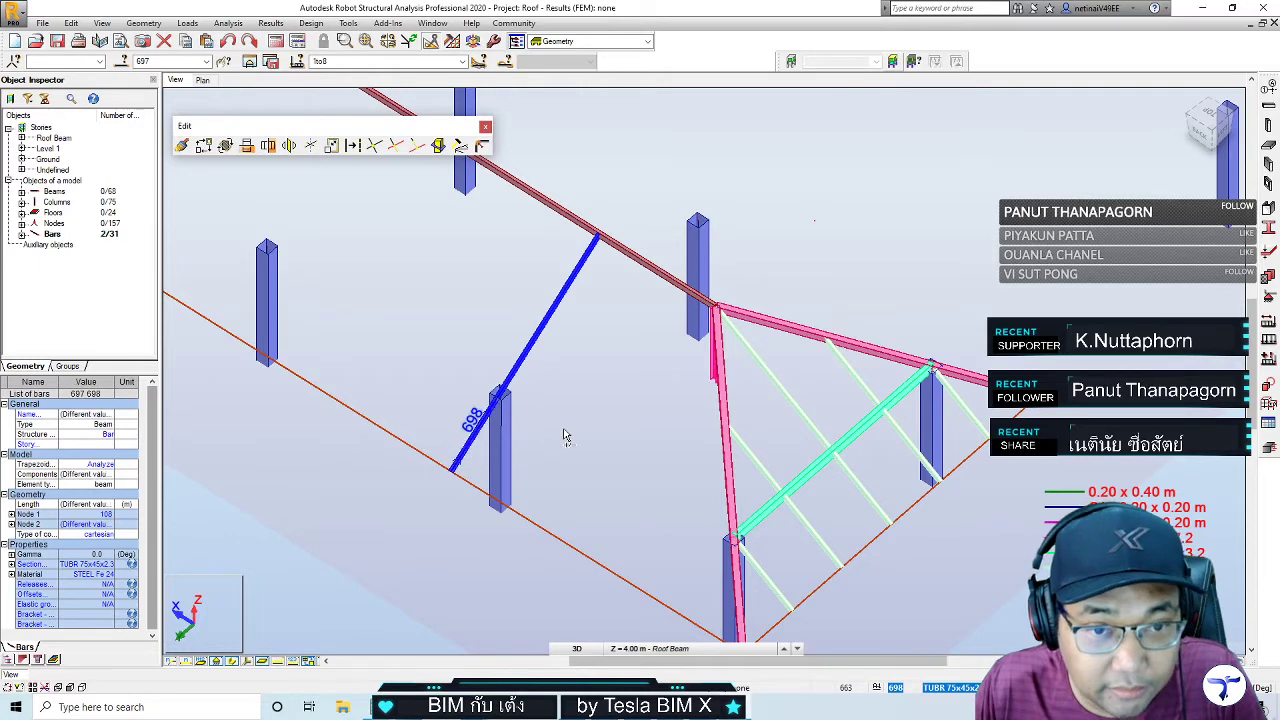
scroll(563, 436, "down", 2)
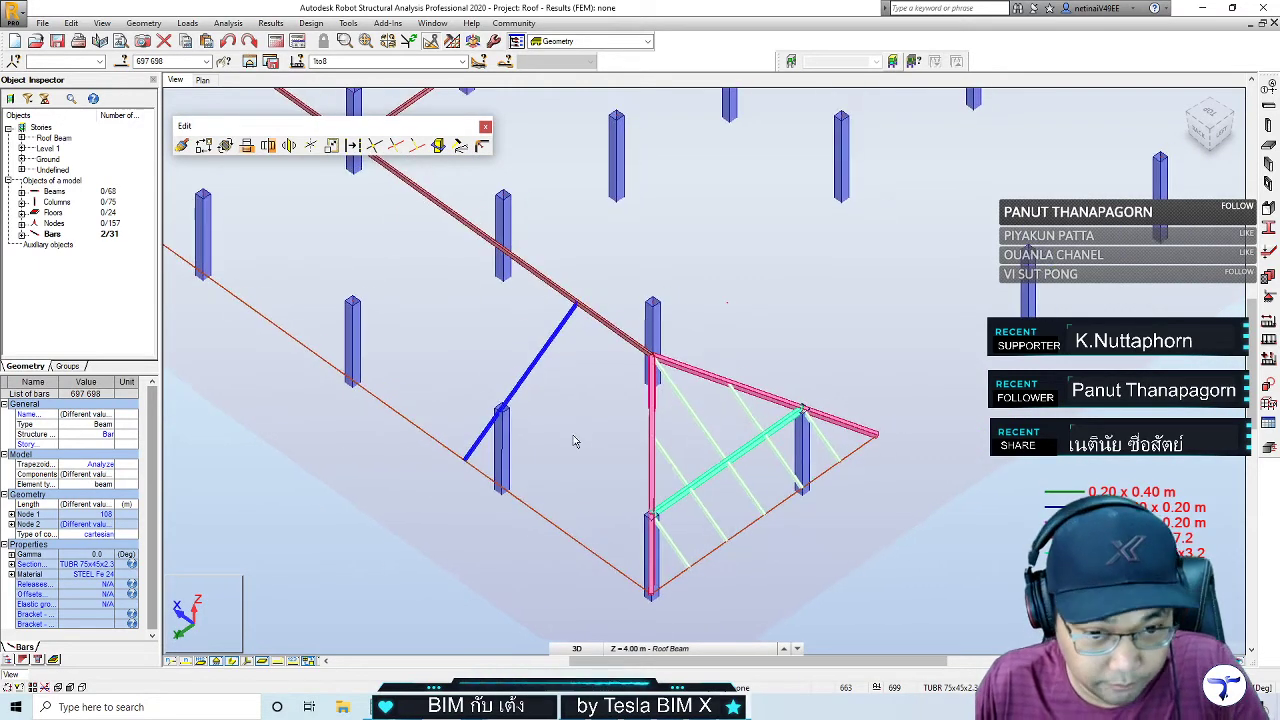
key("ctrl+alt+t")
left_click_drag(618, 306, 298, 276)
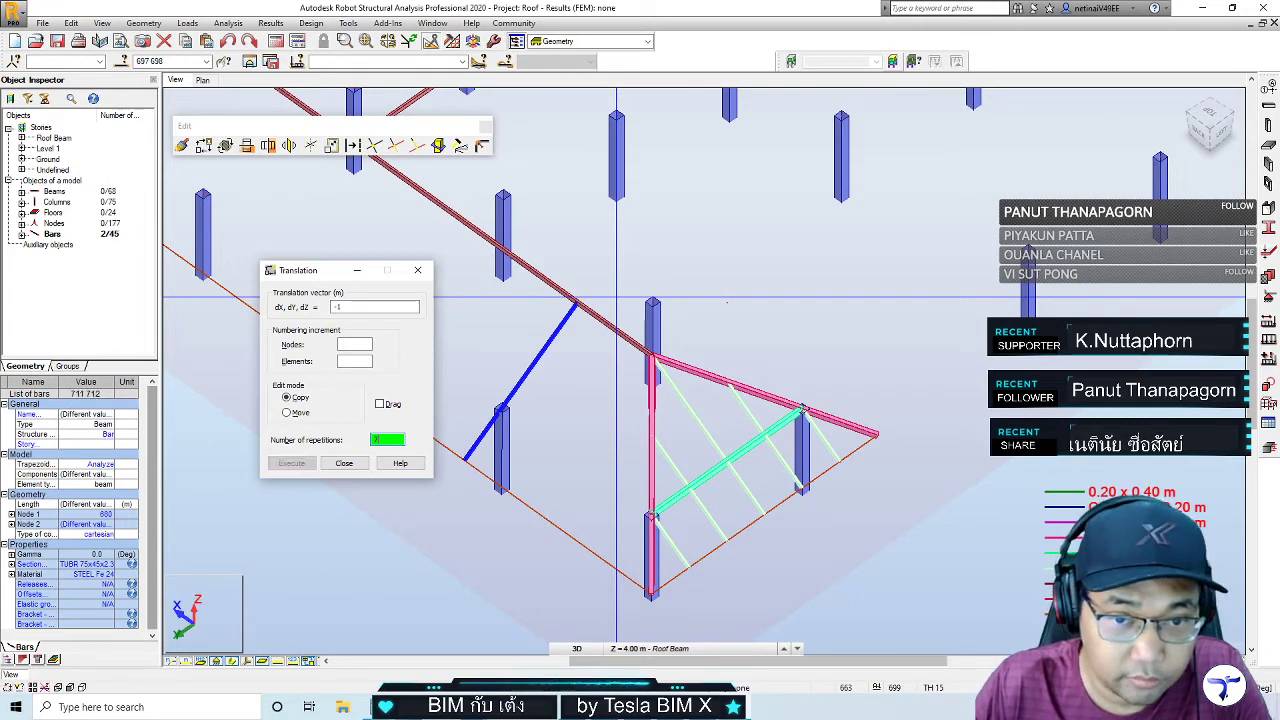
key("Tab")
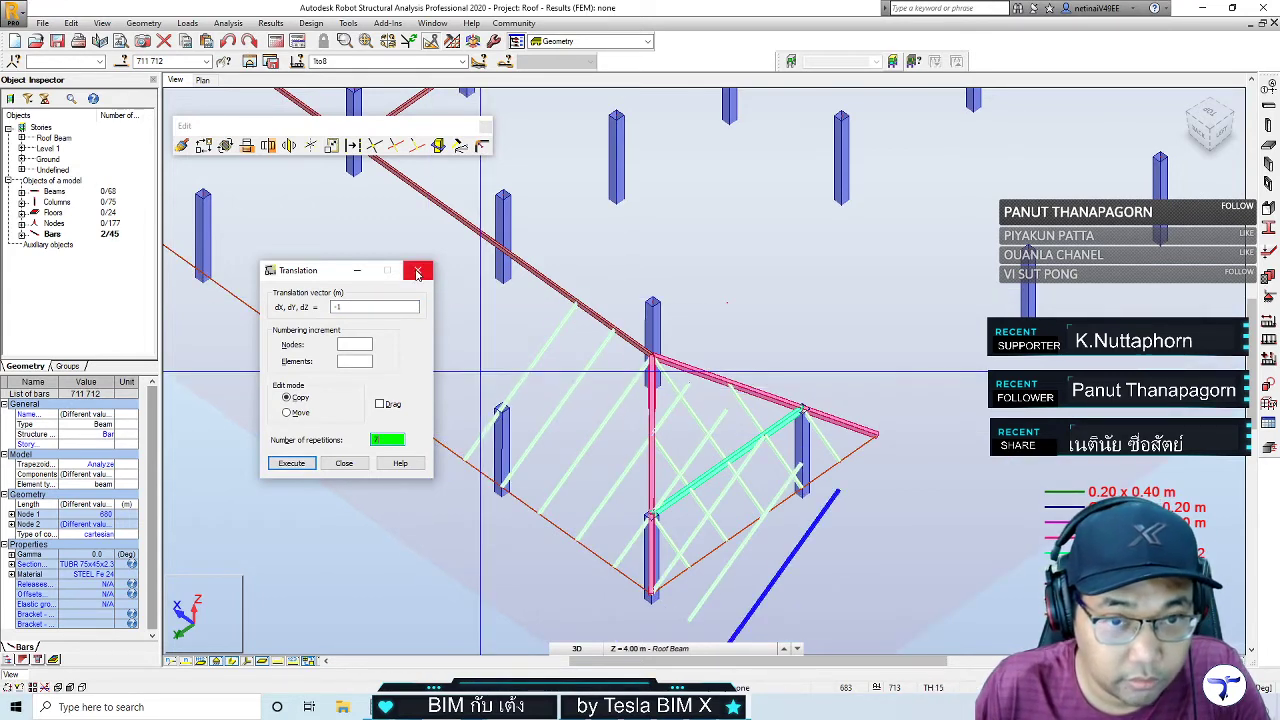
key("Escape")
mouse_move(780, 289)
middle_mouse_down()
mouse_move(720, 299)
mouse_move(718, 361)
middle_mouse_up()
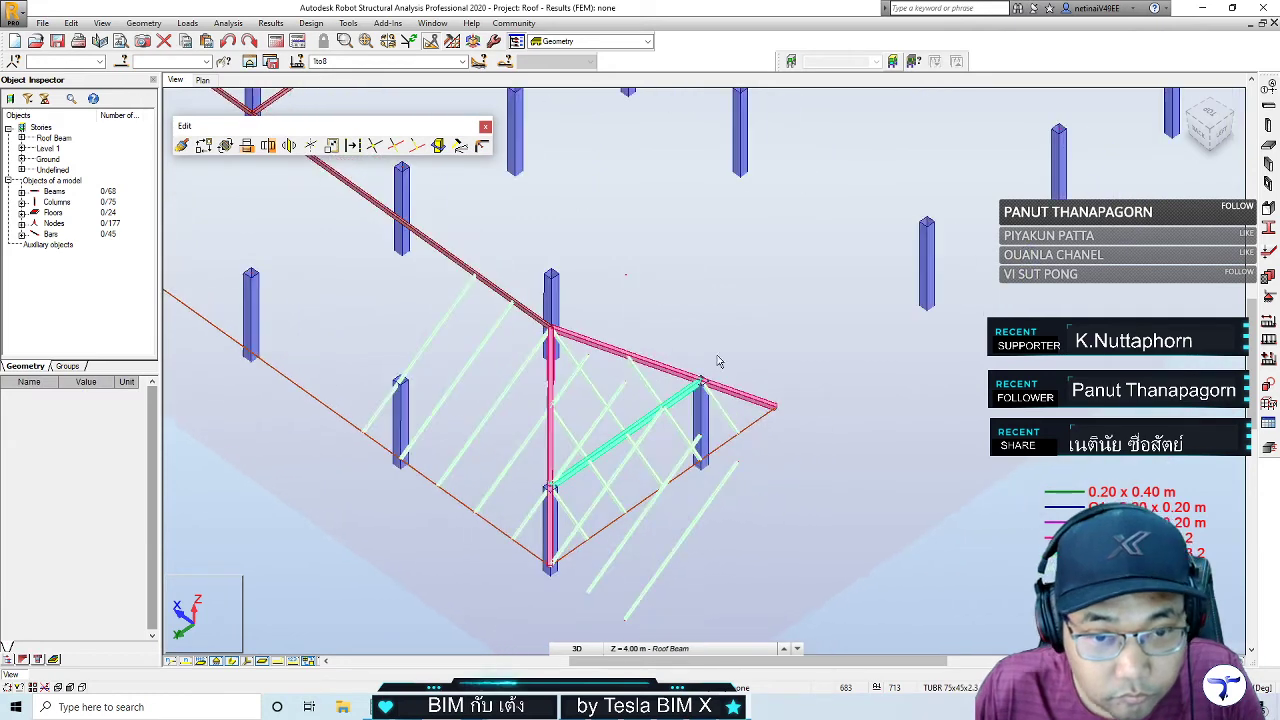
Delete the stray copied bars 711 and 712 beyond the roof edge
left_click(670, 563)
key("Delete")
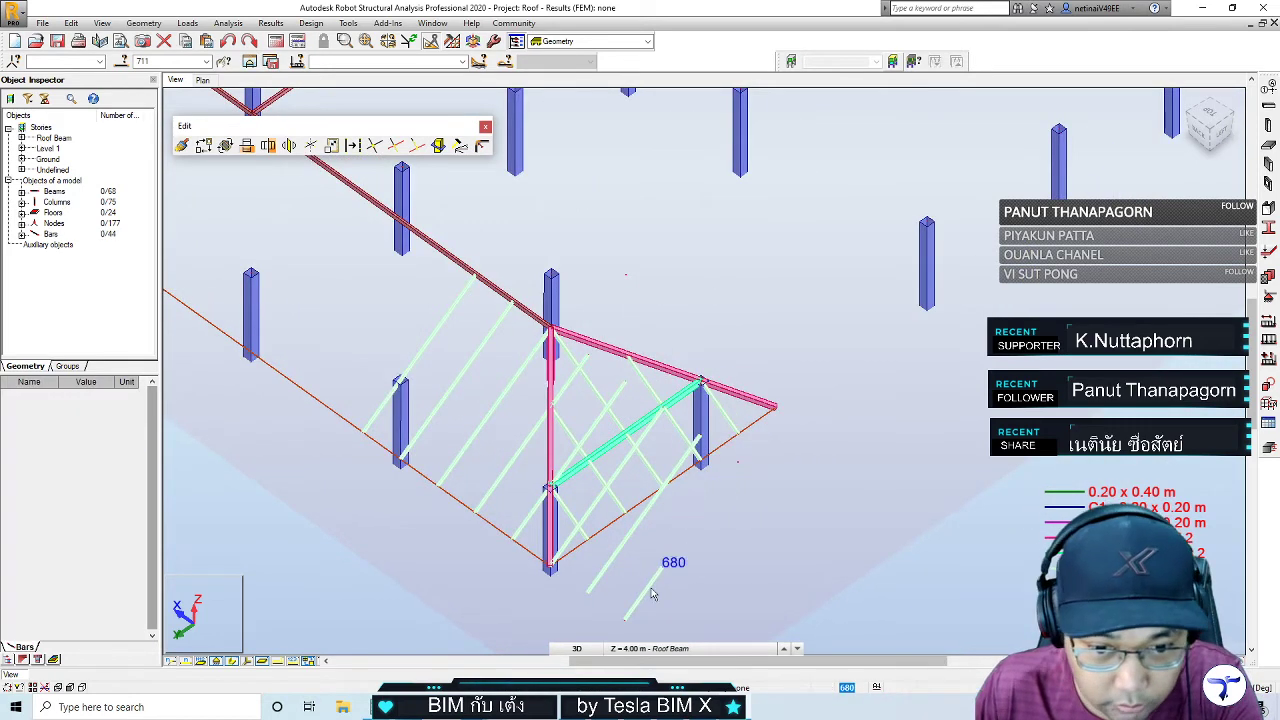
left_click(651, 592)
key("Delete")
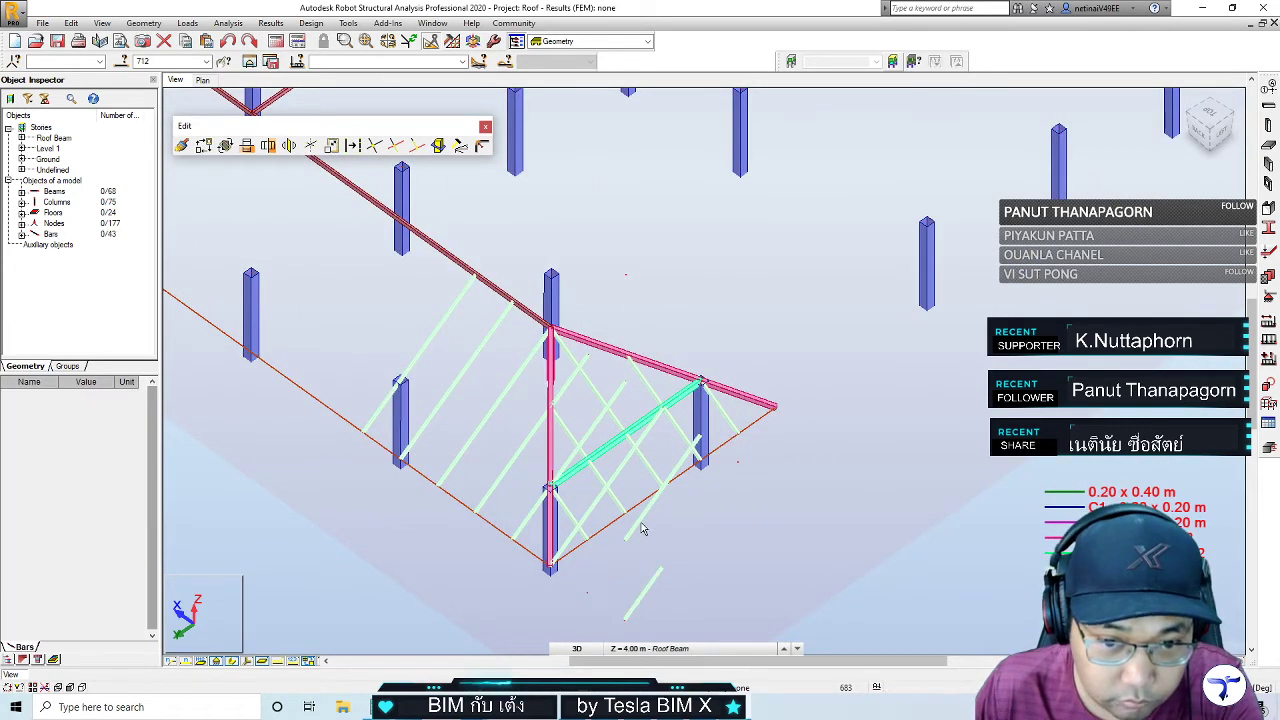
left_click(643, 530)
key("Delete")
left_click(650, 597)
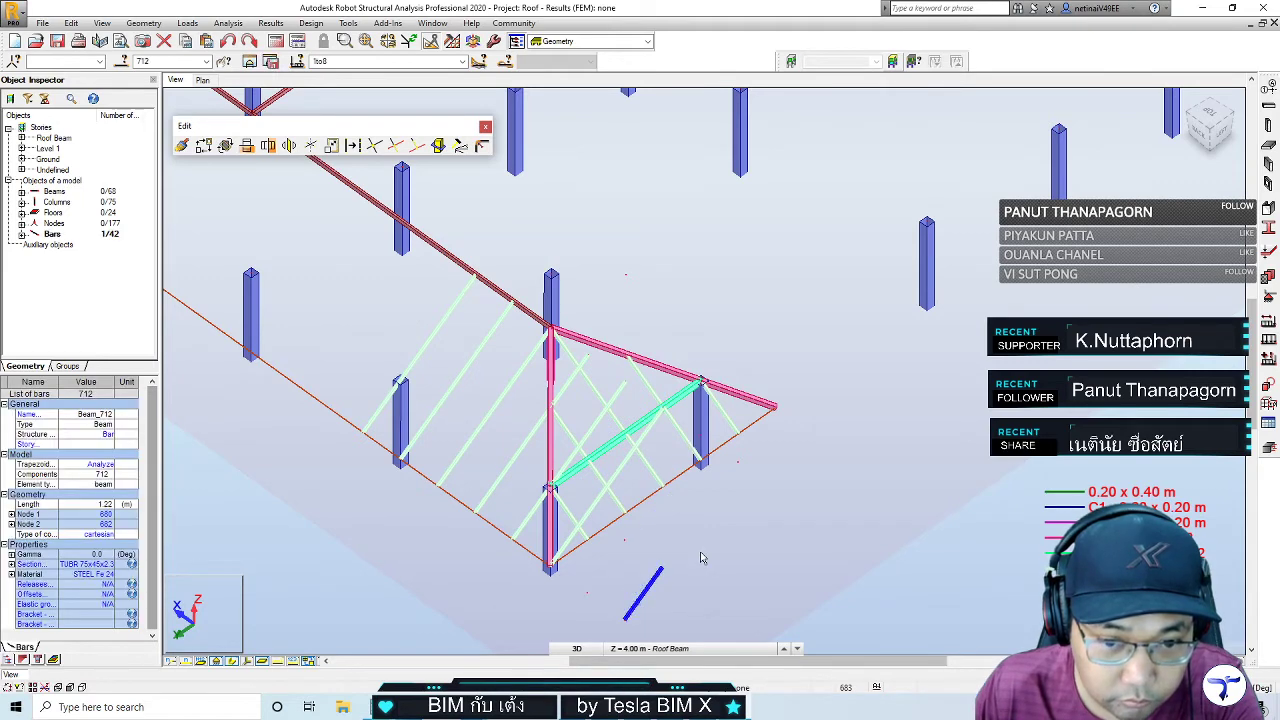
middle_click_drag(703, 555, 677, 508)
left_click(650, 520)
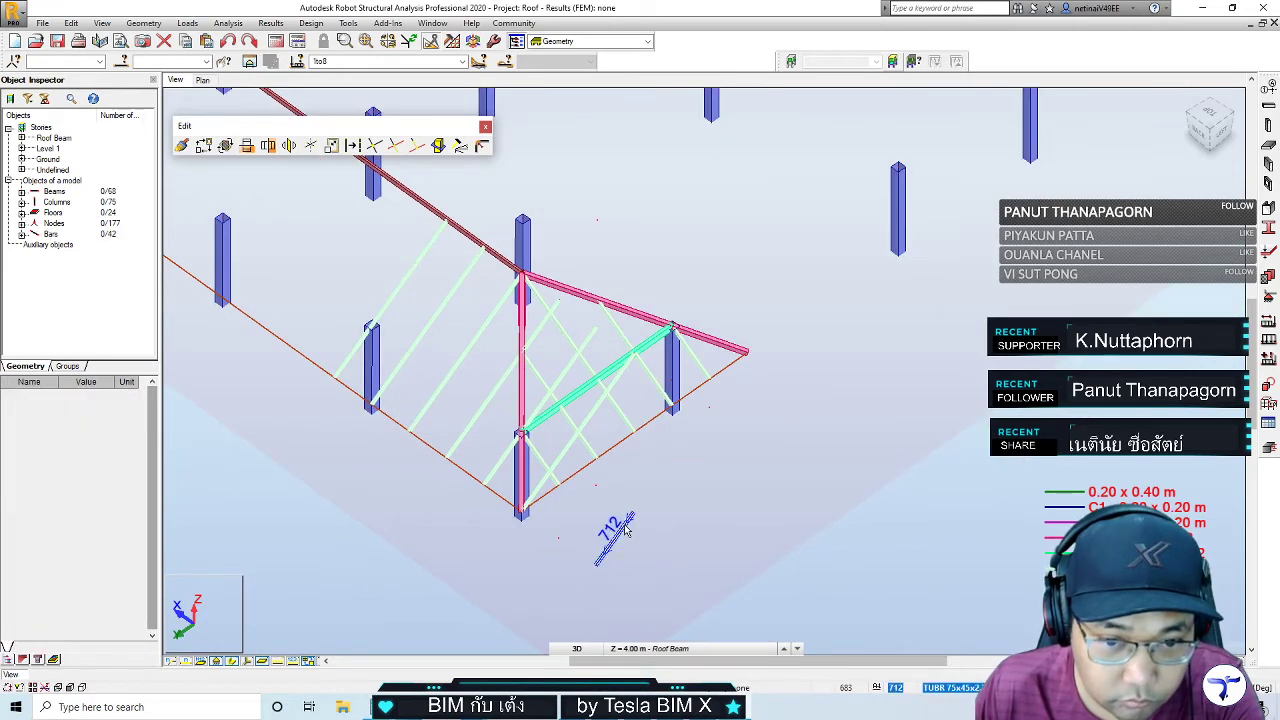
left_click(625, 532)
Delete braces 705, 707 and 708 that cross the truss, leaving 38 bars
scroll(480, 440, "up", 2)
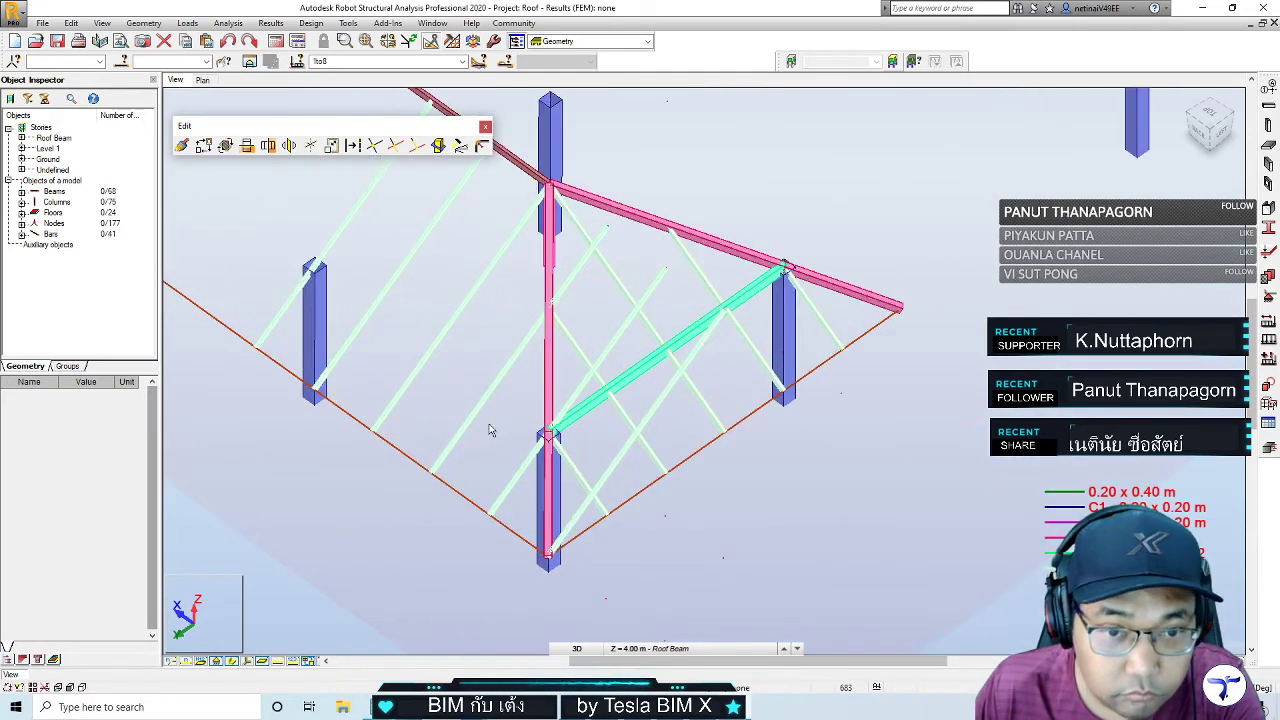
left_click(583, 395)
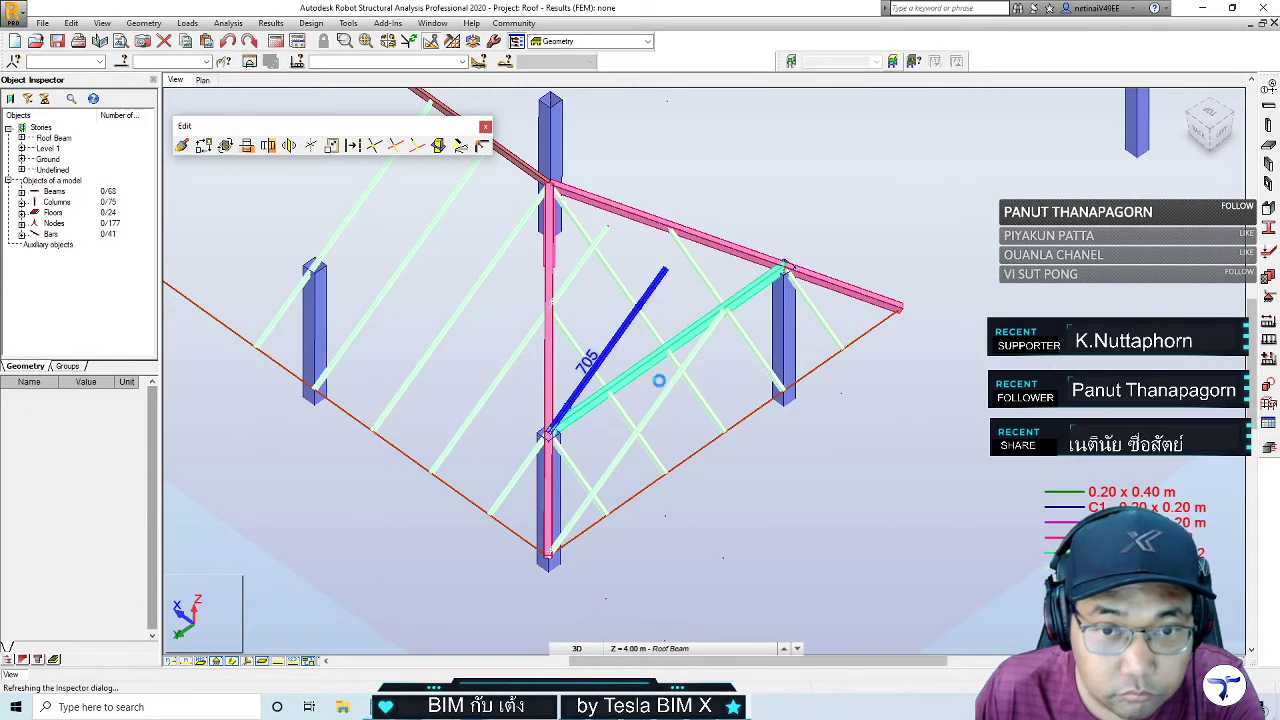
key("Delete")
left_click(656, 420)
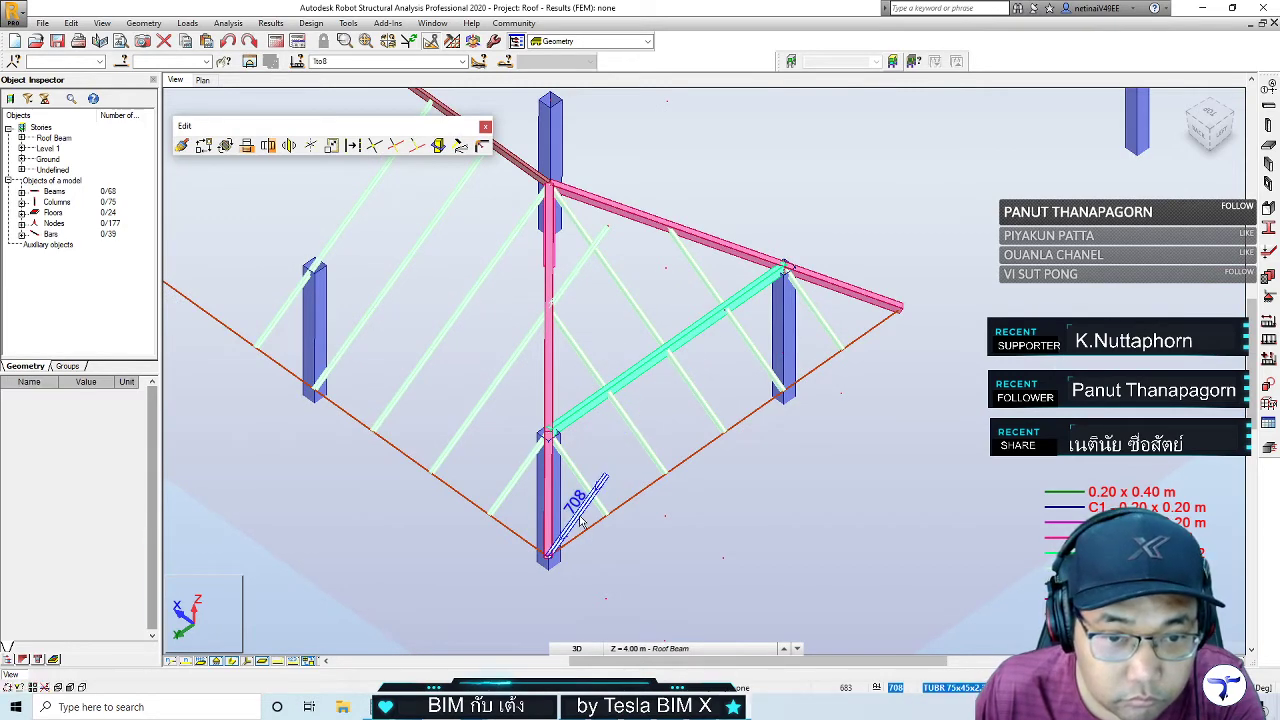
left_click(580, 520)
key("Delete")
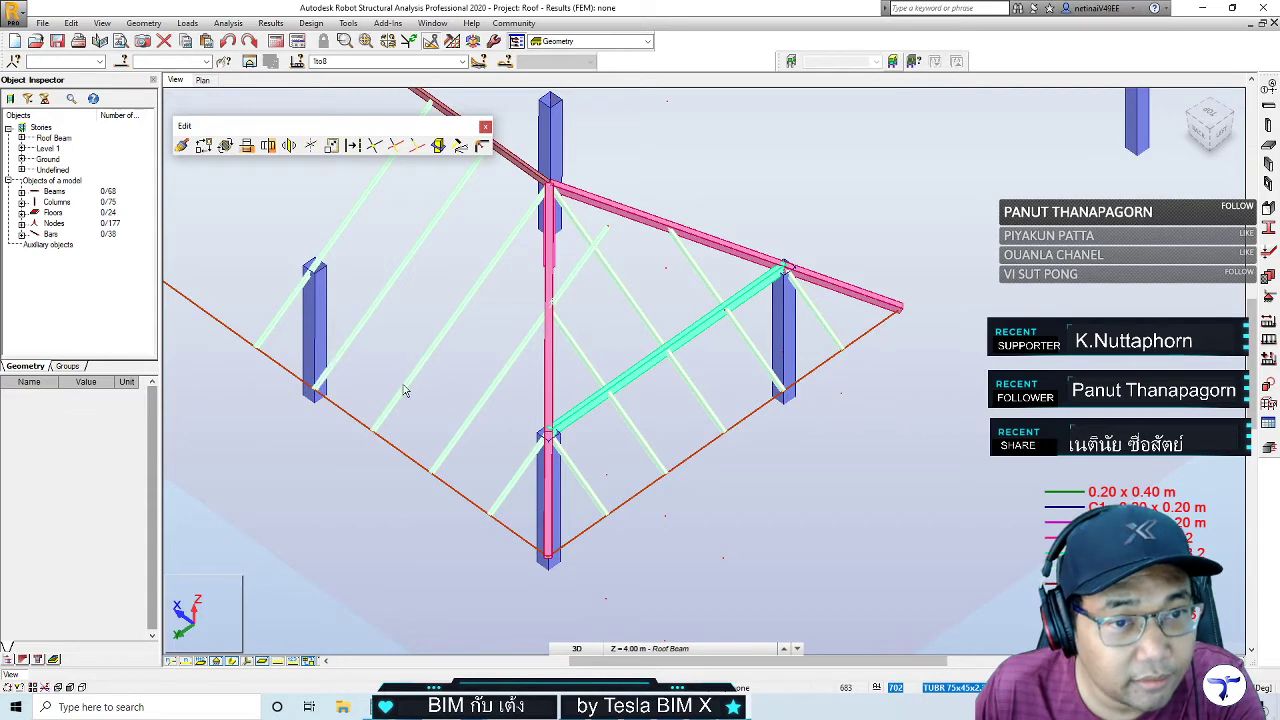
mouse_move(461, 438)
middle_mouse_down("shift")
mouse_move(630, 507)
mouse_move(637, 534)
middle_mouse_up("shift")
scroll(583, 326, "up", 2)
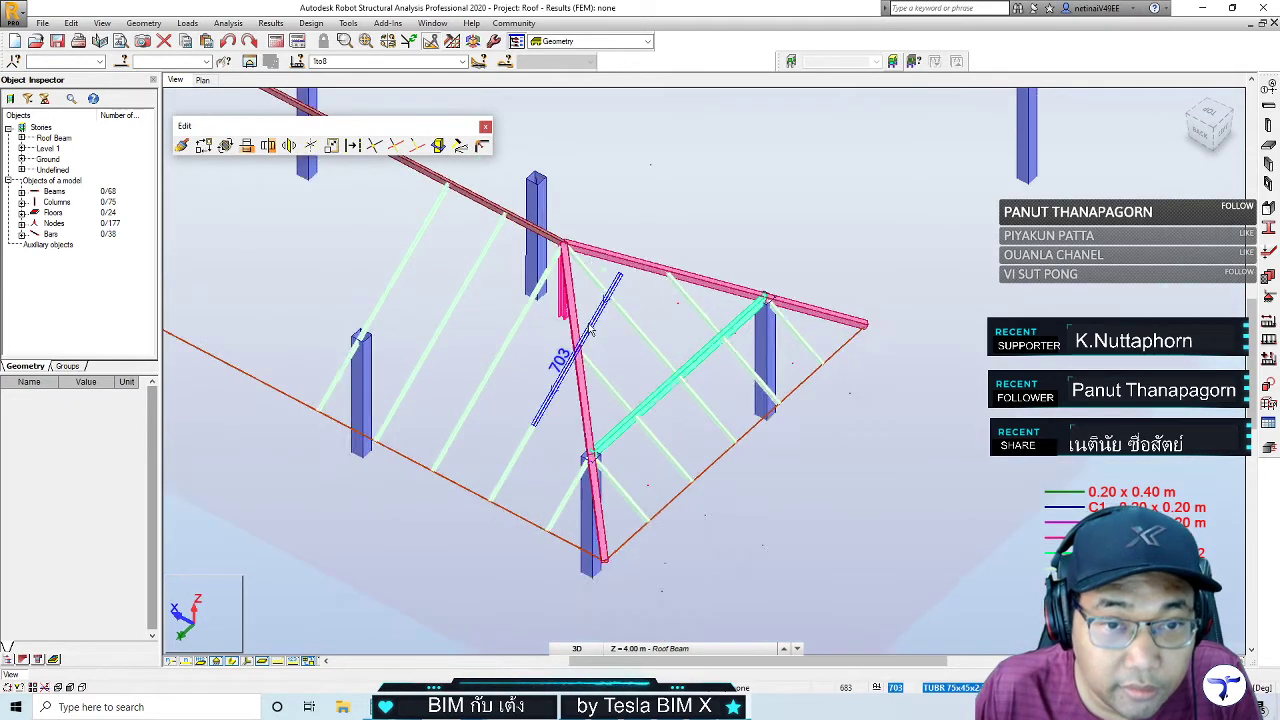
scroll(578, 335, "up", 2)
scroll(570, 348, "up", 3)
Trim the web bar against cutting bar 664 at relative coordinate 0.65
middle_click_drag(566, 354, 438, 346)
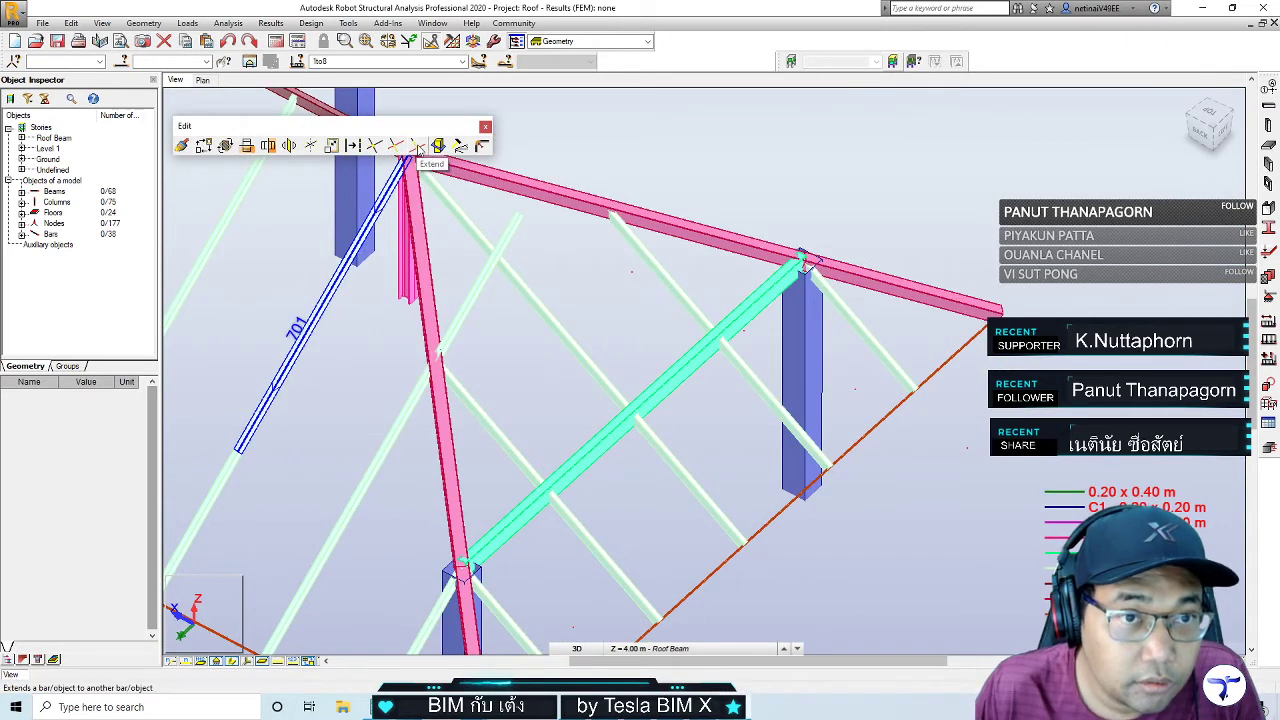
left_click(398, 147)
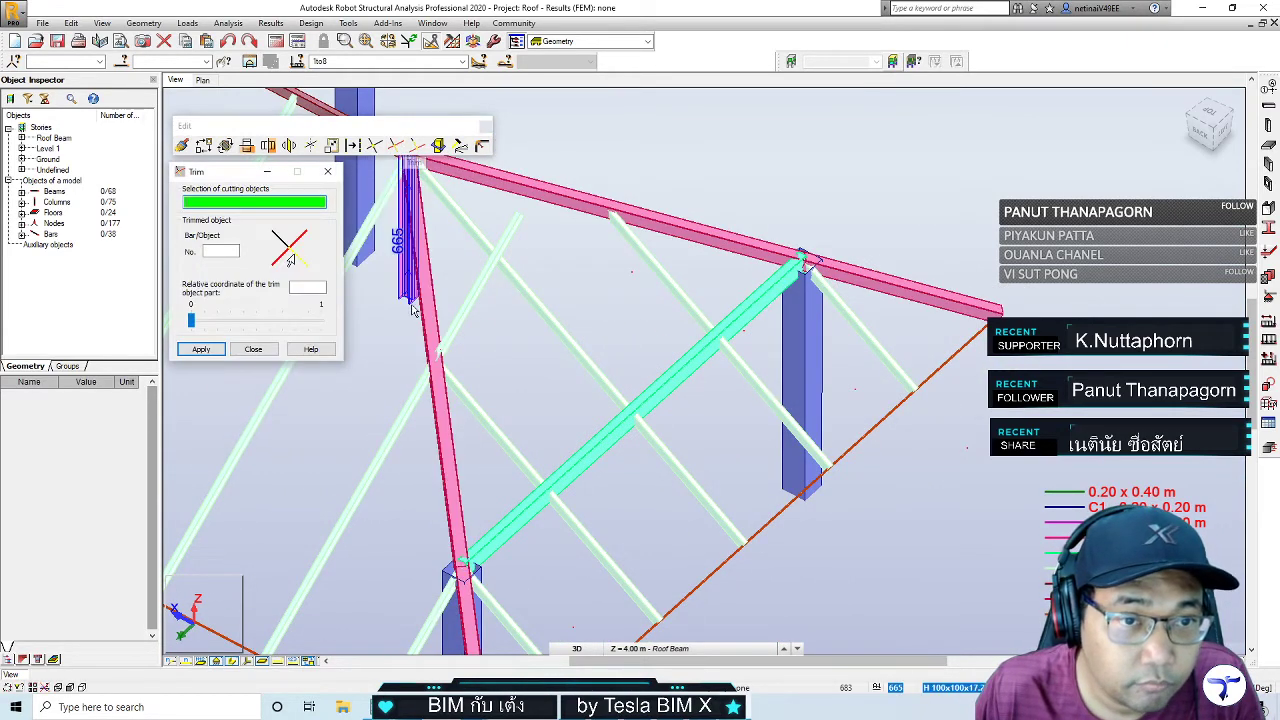
left_click(415, 168)
left_click(222, 251)
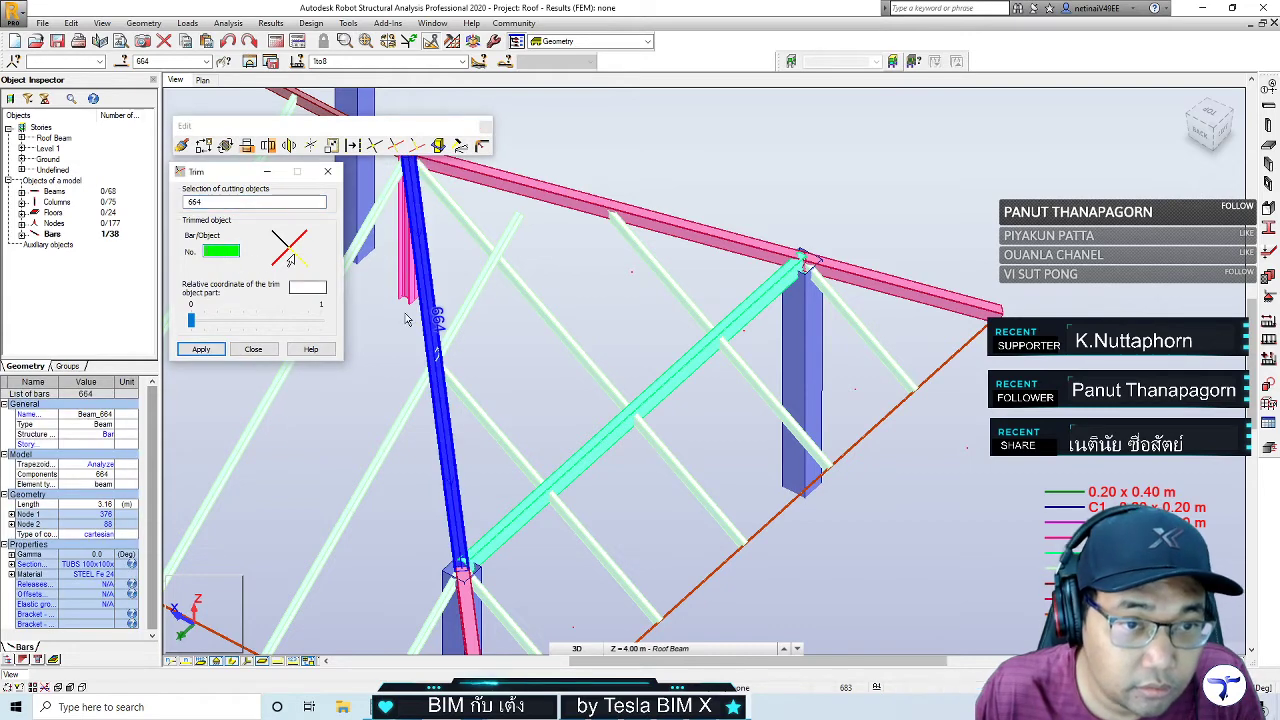
left_click(453, 318)
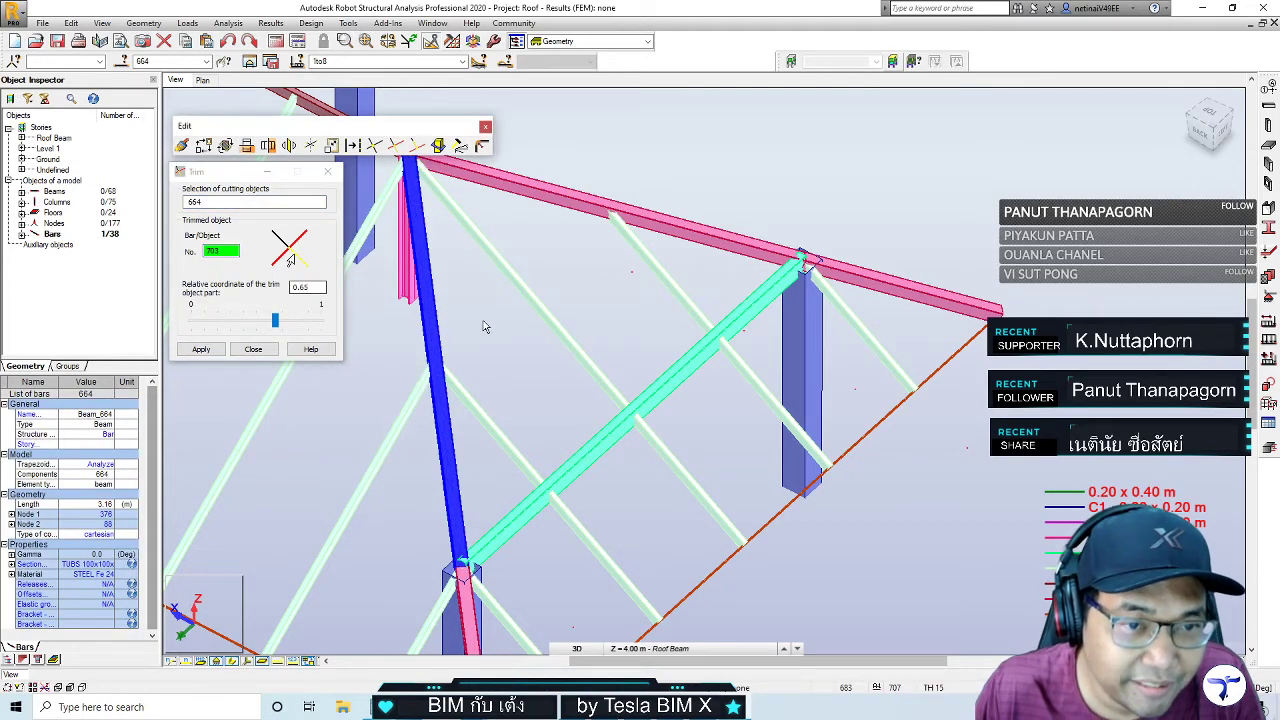
left_click(333, 175)
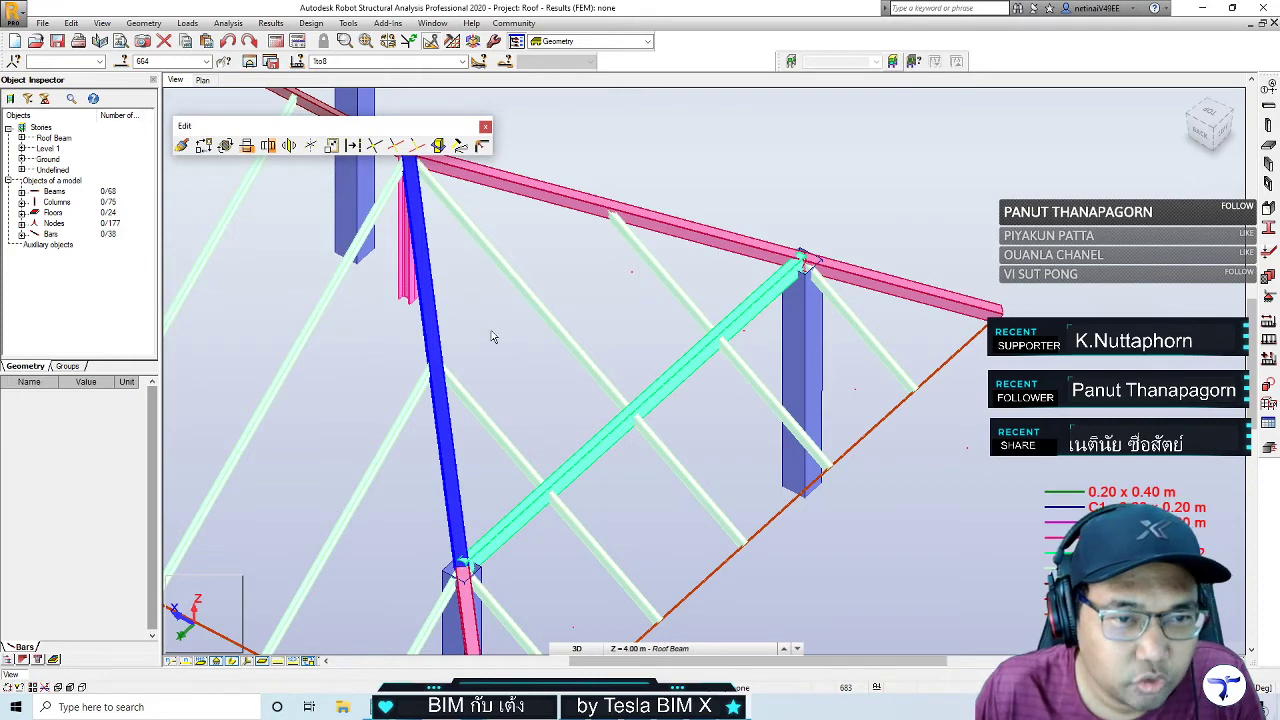
Zoom and pan across the roof frame to inspect it, then start a new bar definition
scroll(413, 375, "down", 3)
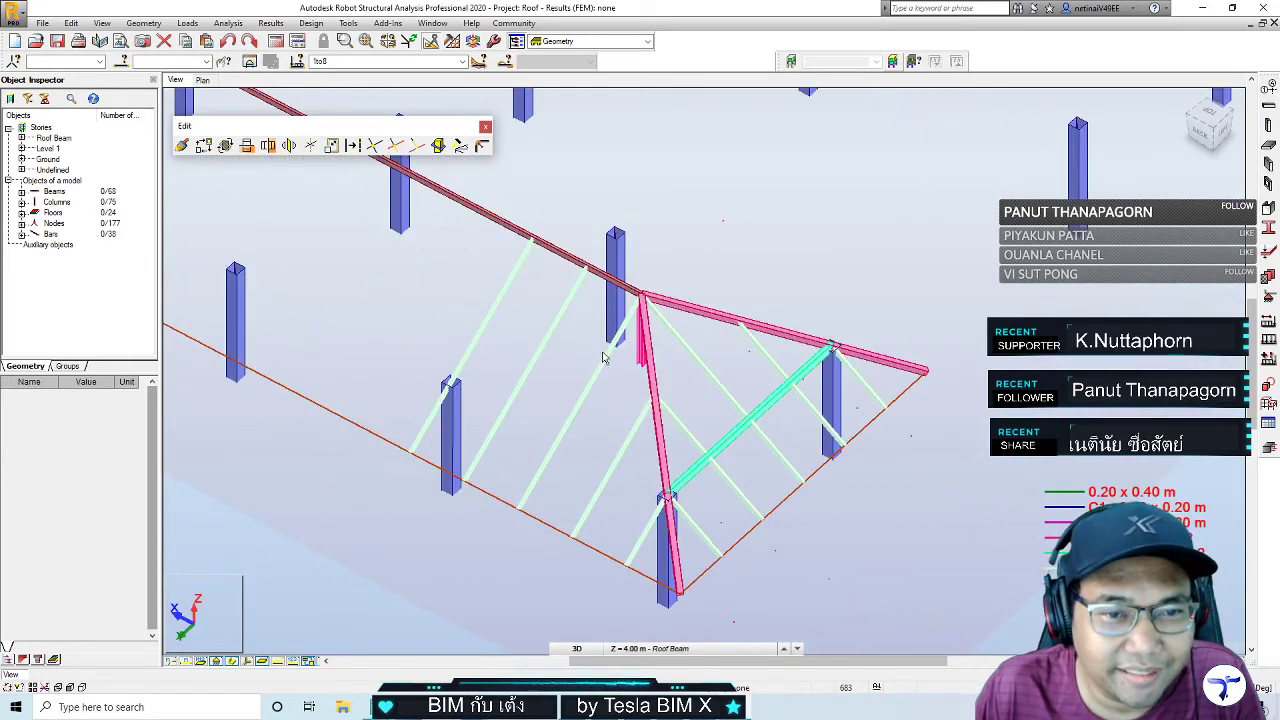
scroll(520, 480, "down", 3)
mouse_move(523, 491)
middle_mouse_down()
mouse_move(511, 527)
mouse_move(494, 514)
middle_mouse_up()
scroll(463, 509, "down", 3)
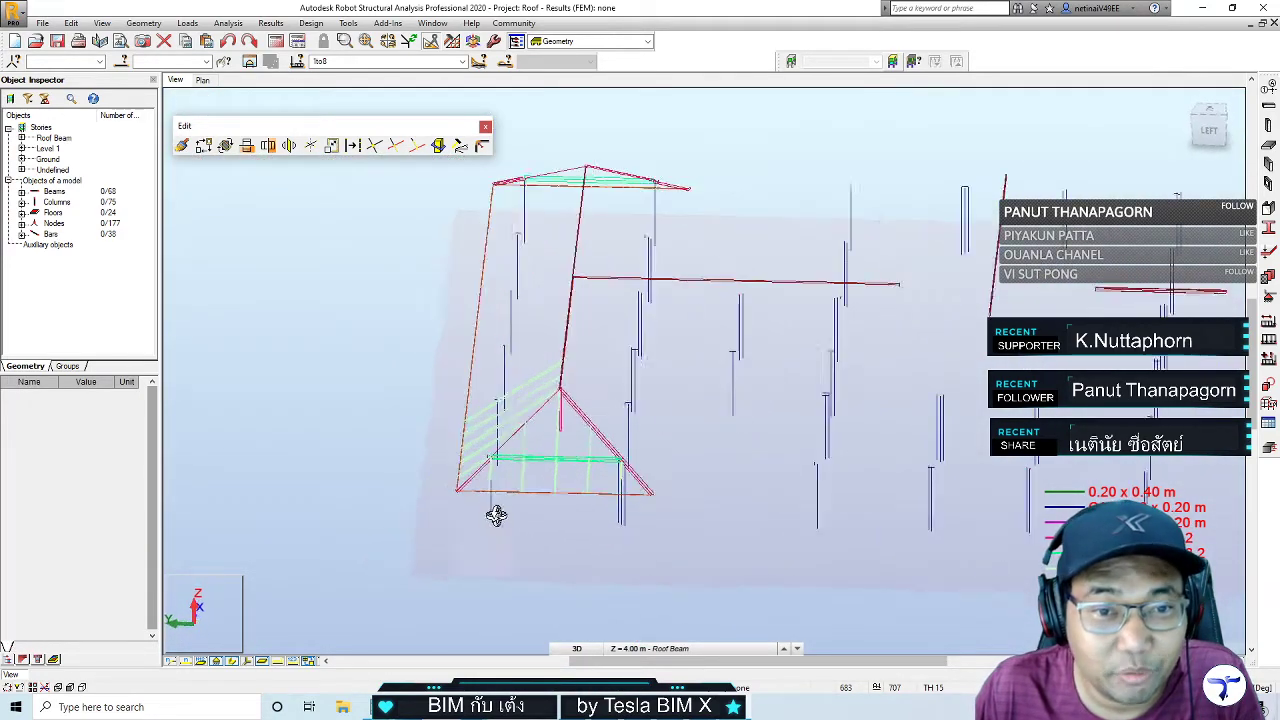
scroll(520, 520, "up", 3)
scroll(477, 511, "down", 2)
scroll(460, 550, "up", 2)
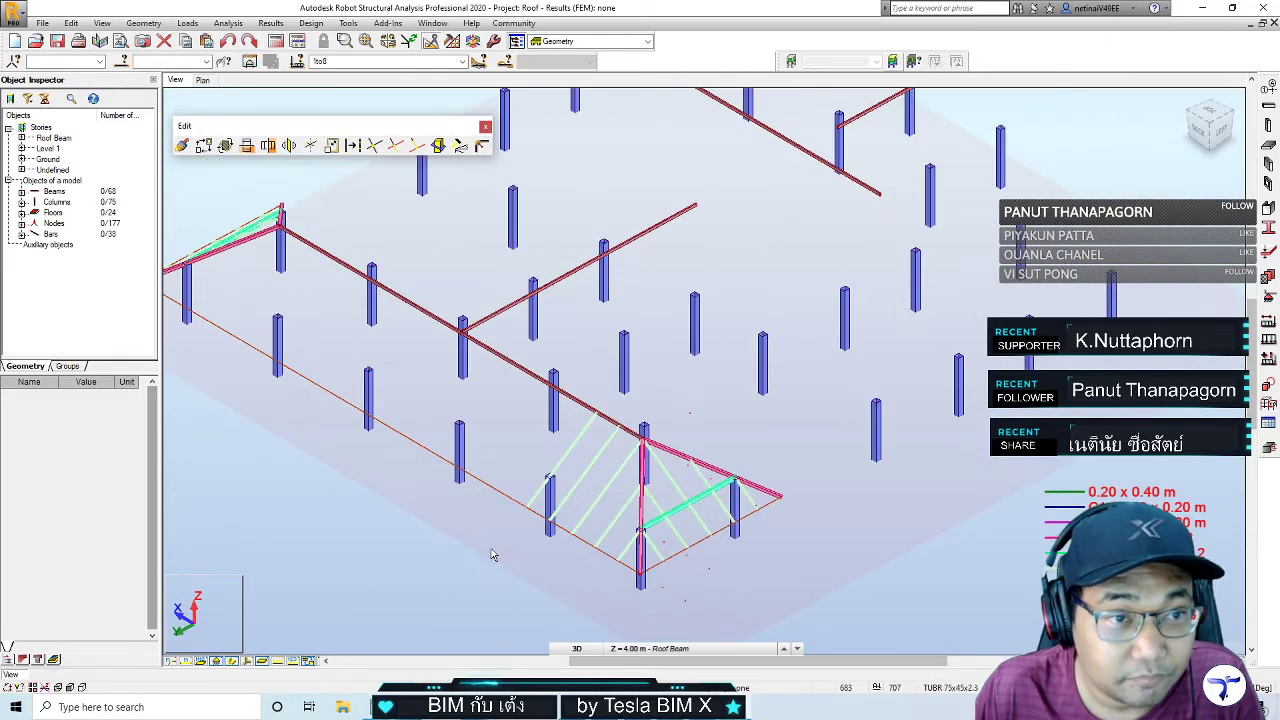
scroll(570, 478, "up", 1)
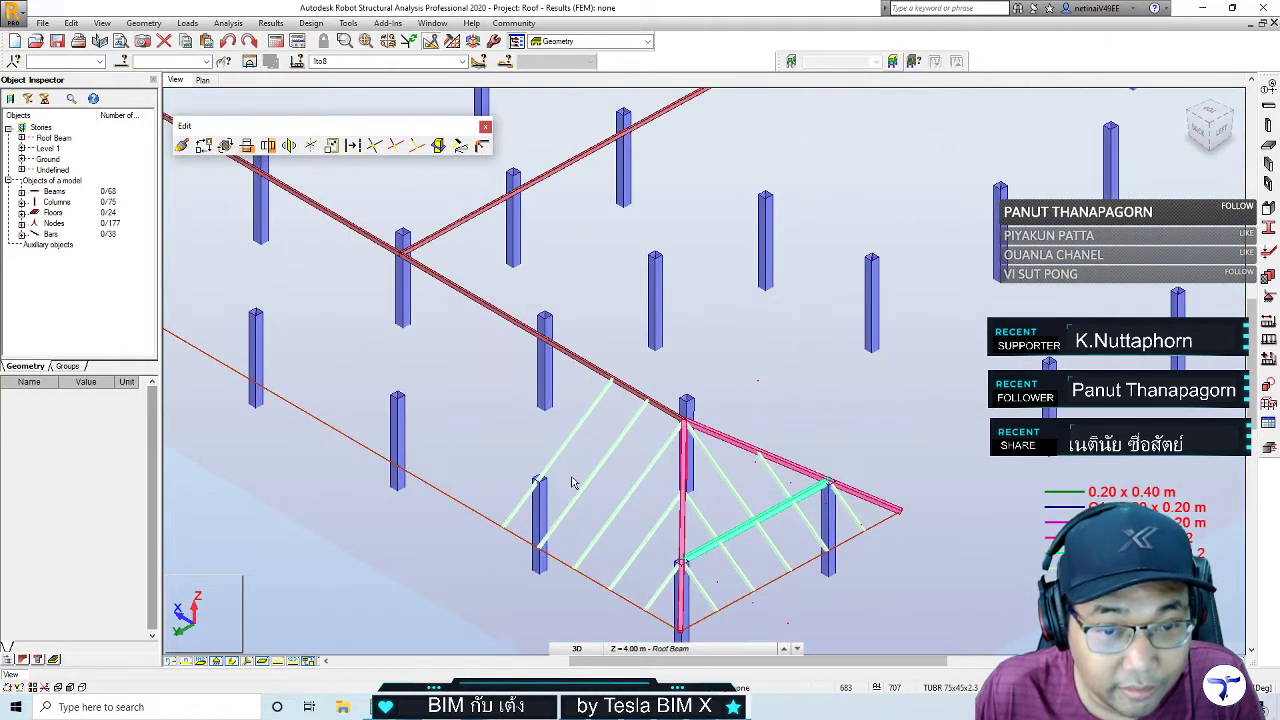
scroll(571, 485, "up", 1)
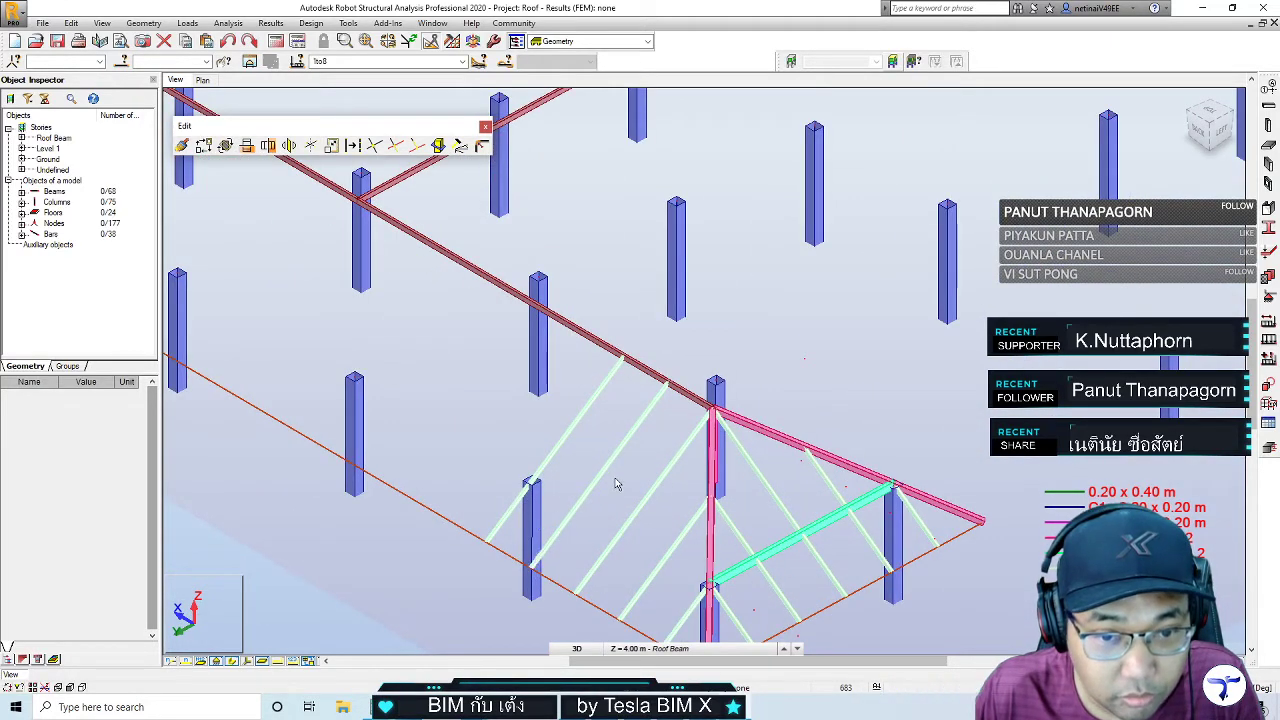
scroll(616, 484, "down", 2)
scroll(589, 437, "up", 2)
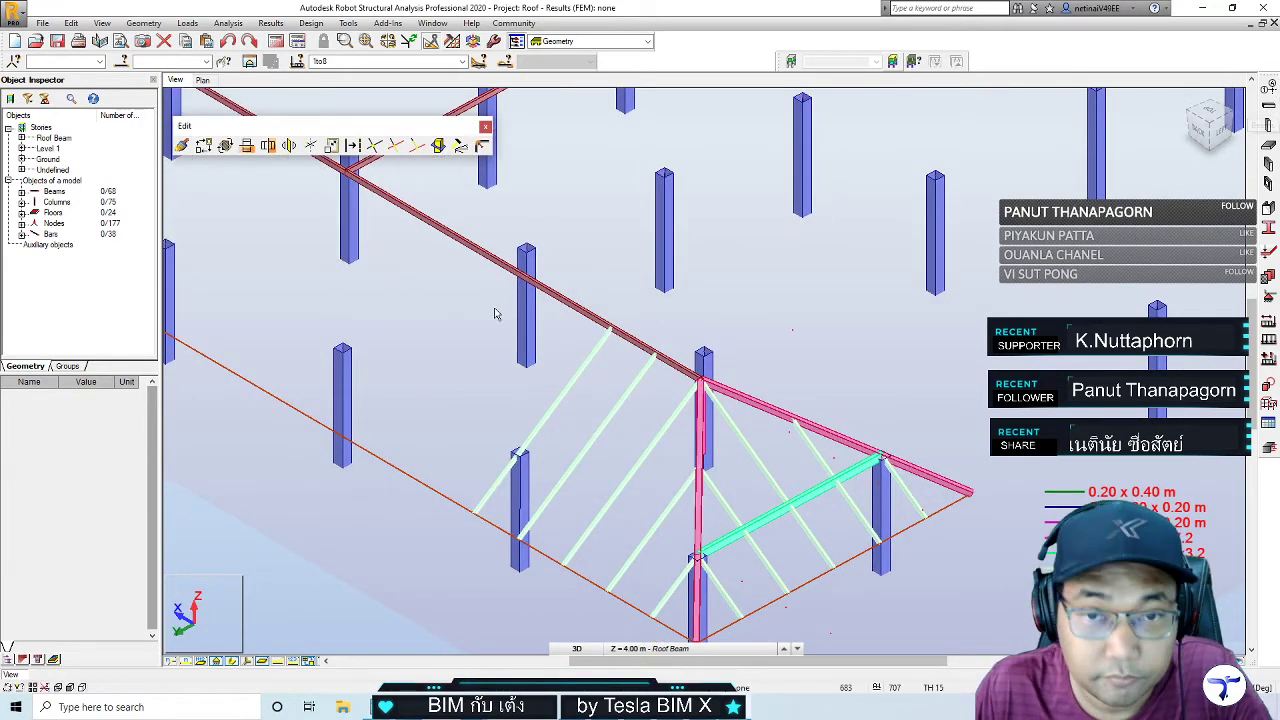
key("ctrl+b")
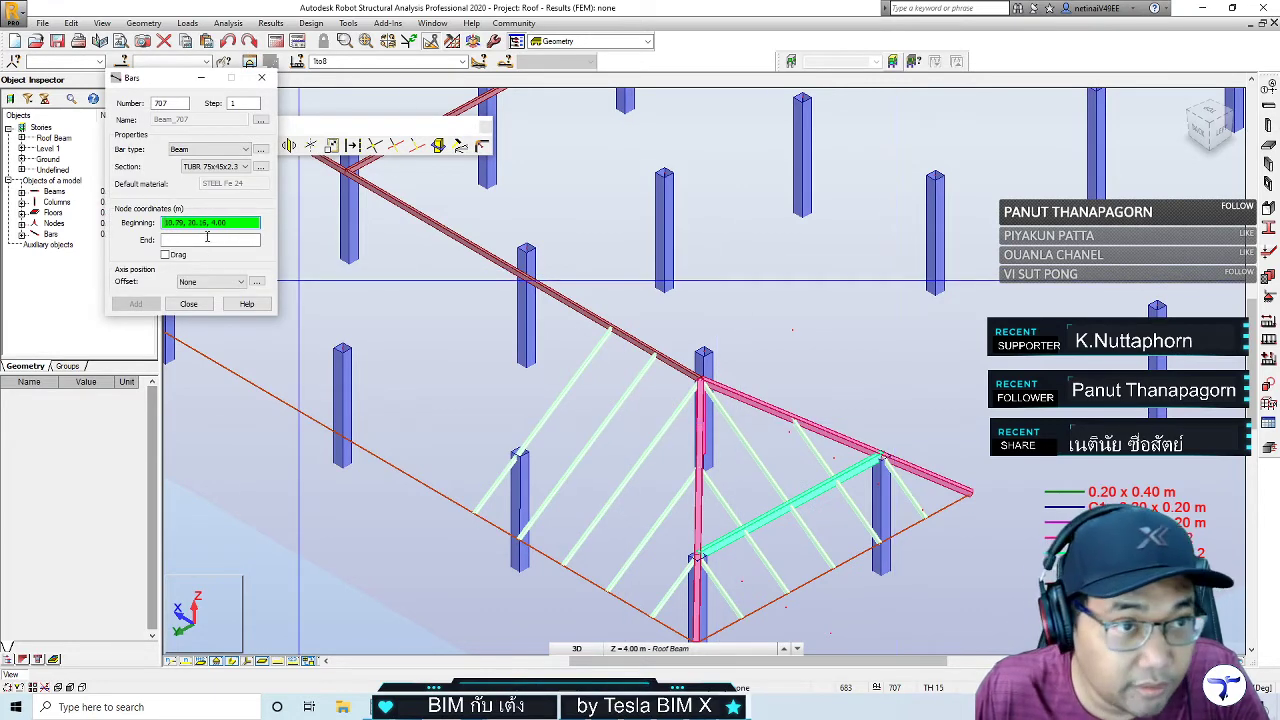
Draw a TUBR 150x75x3 bar from the hip corner node to the first column top, enabling Drag
left_click(227, 168)
left_click(234, 222)
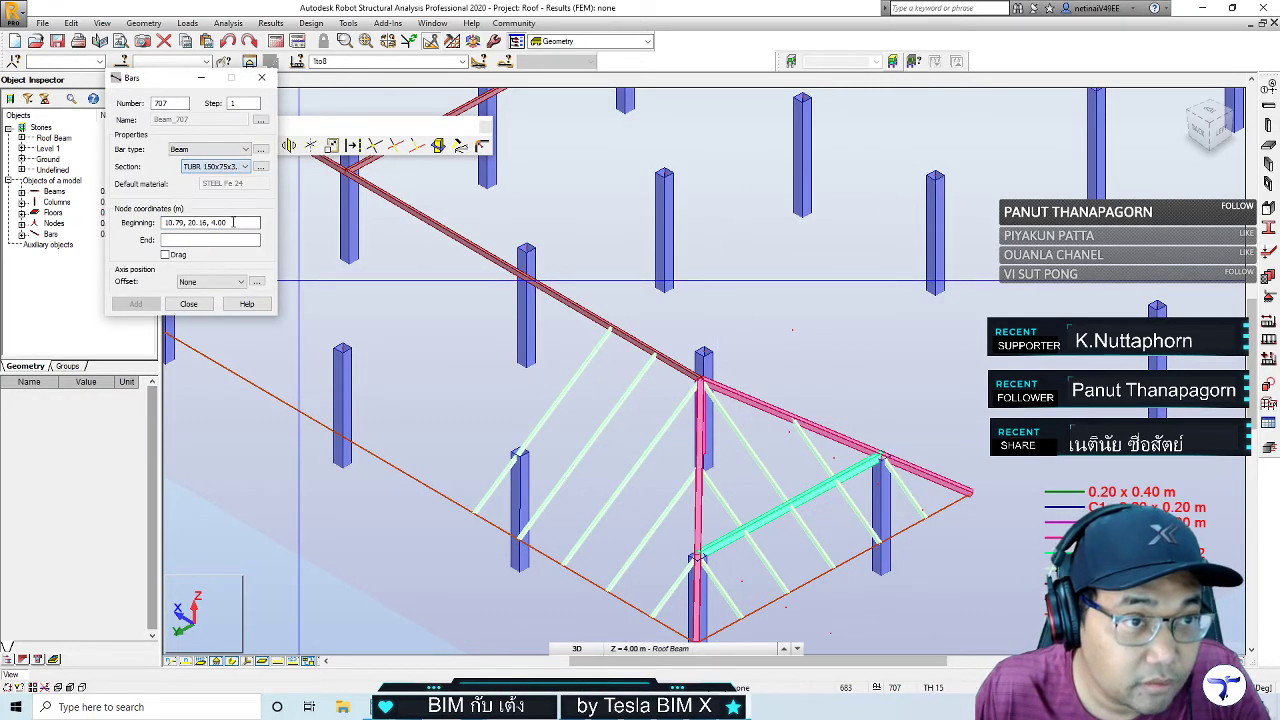
left_click(698, 557)
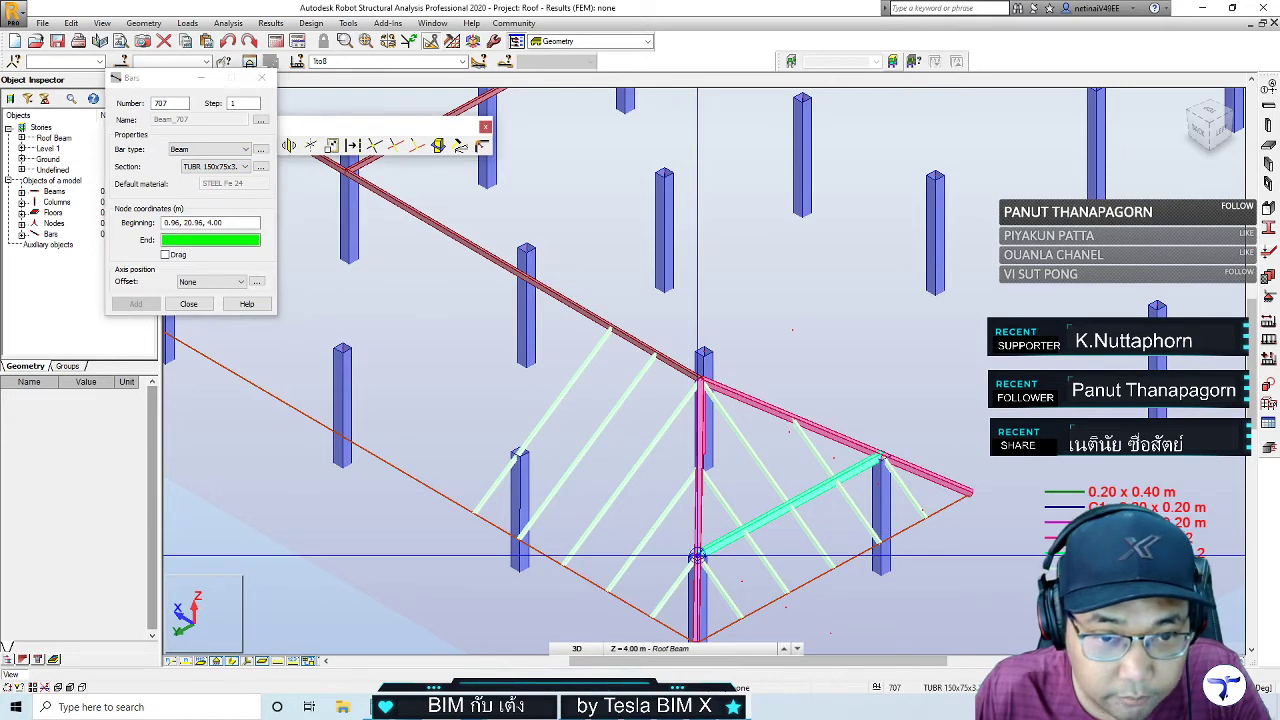
left_click(519, 454)
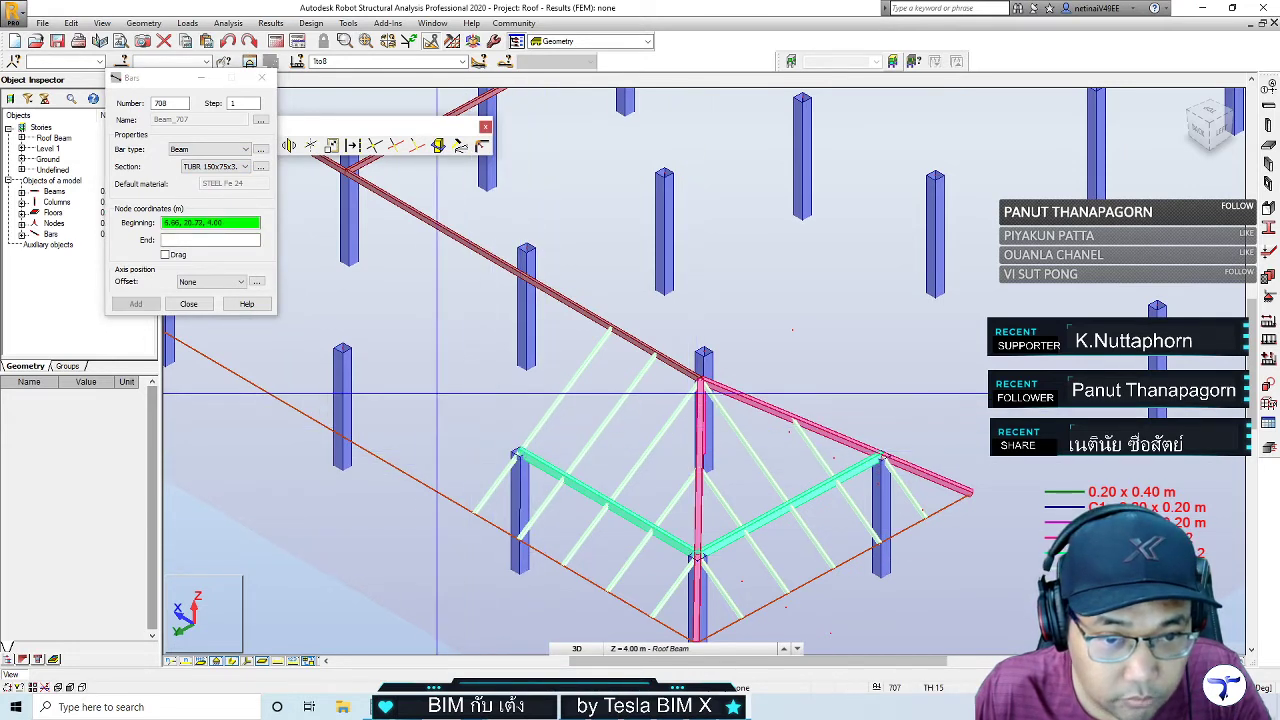
left_click(187, 256)
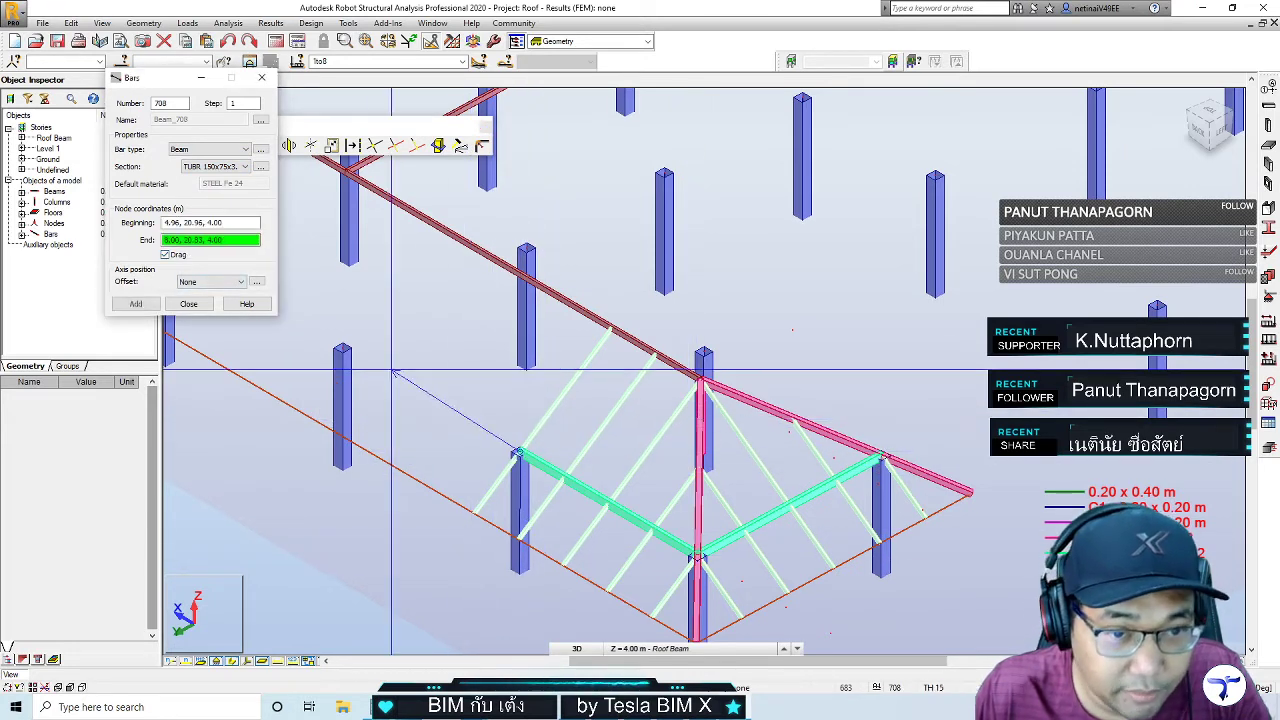
Continue the bar chain to the next two column tops along the roof, then finish
scroll(446, 460, "up", 3)
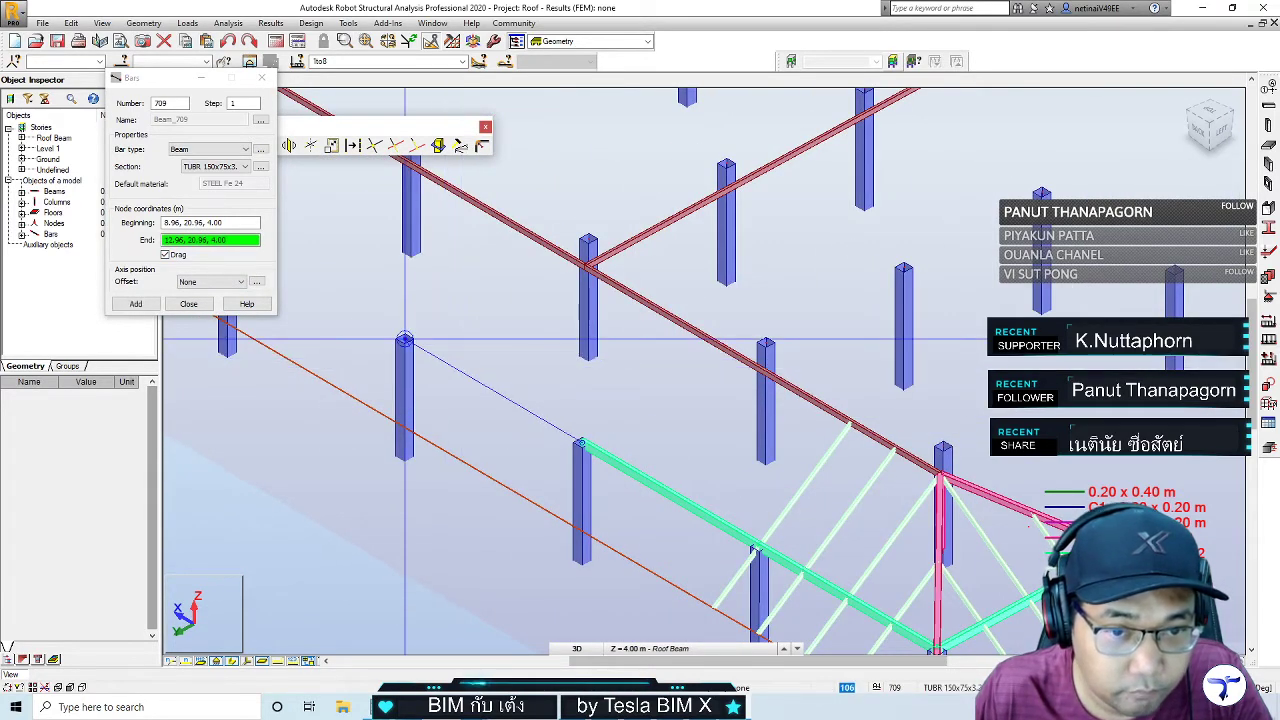
left_click(405, 340)
middle_click_drag(405, 340, 378, 318)
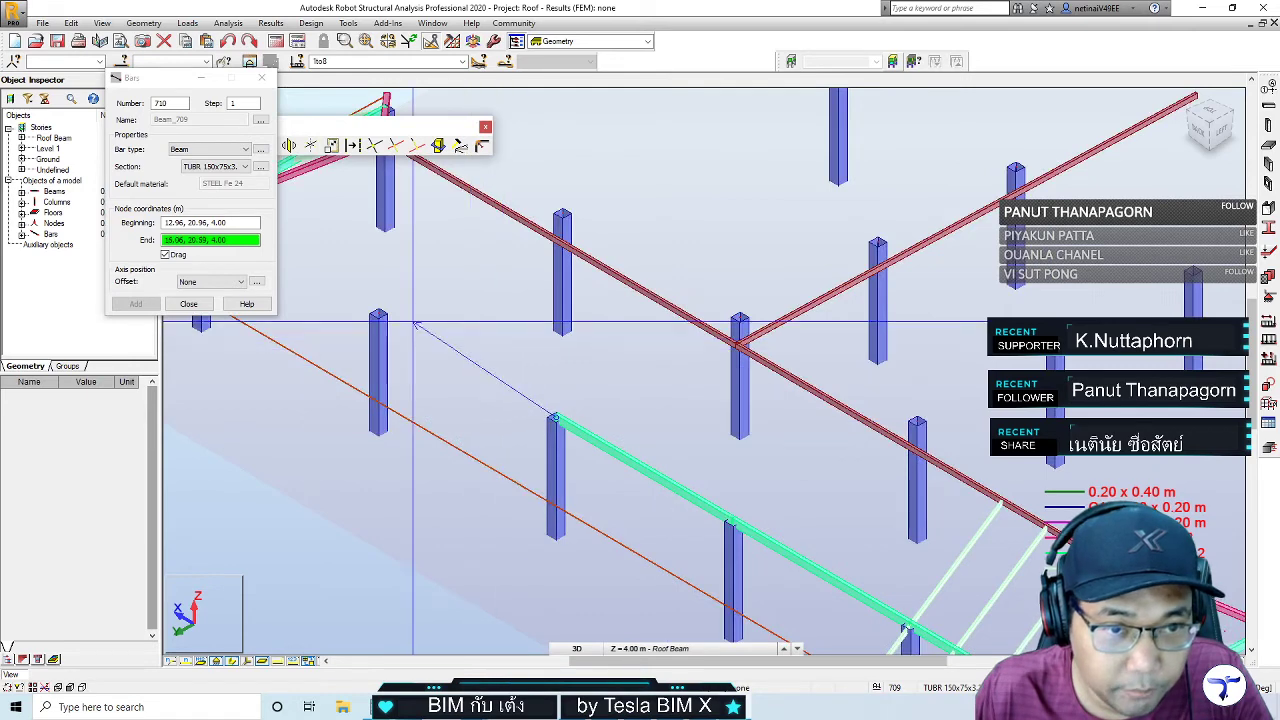
middle_click_drag(378, 316, 372, 325, "shift")
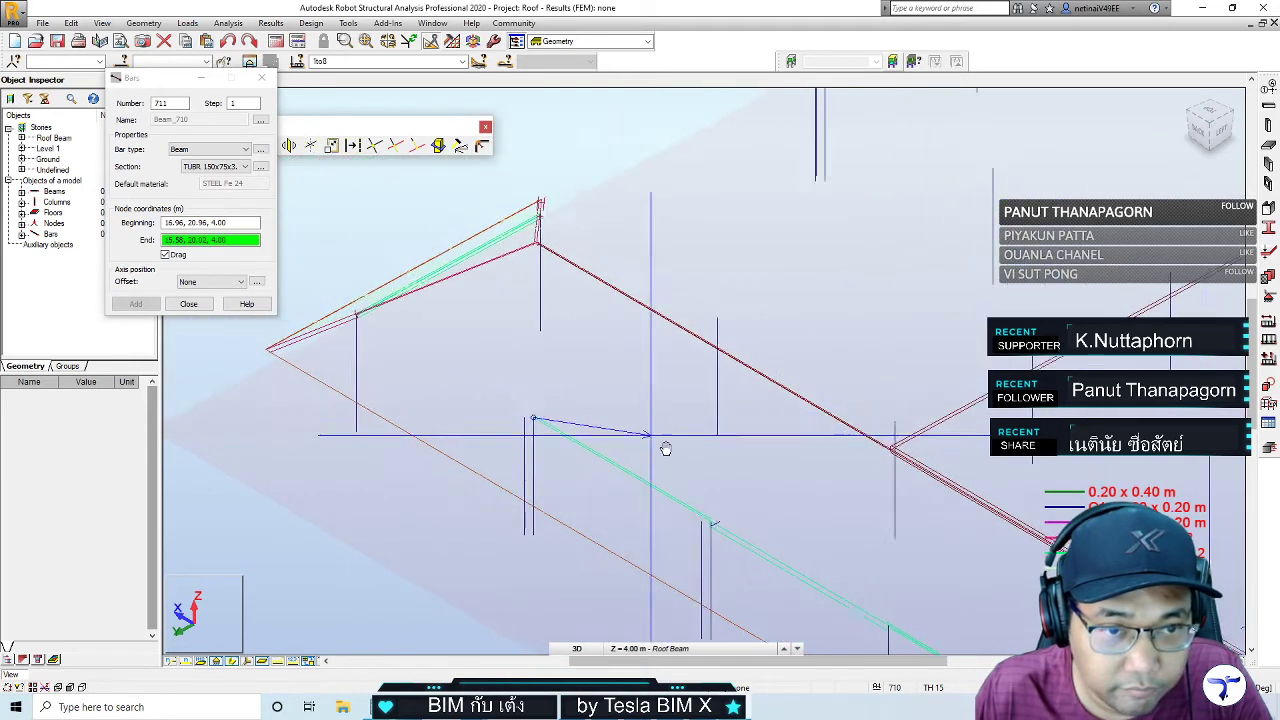
left_click(372, 325)
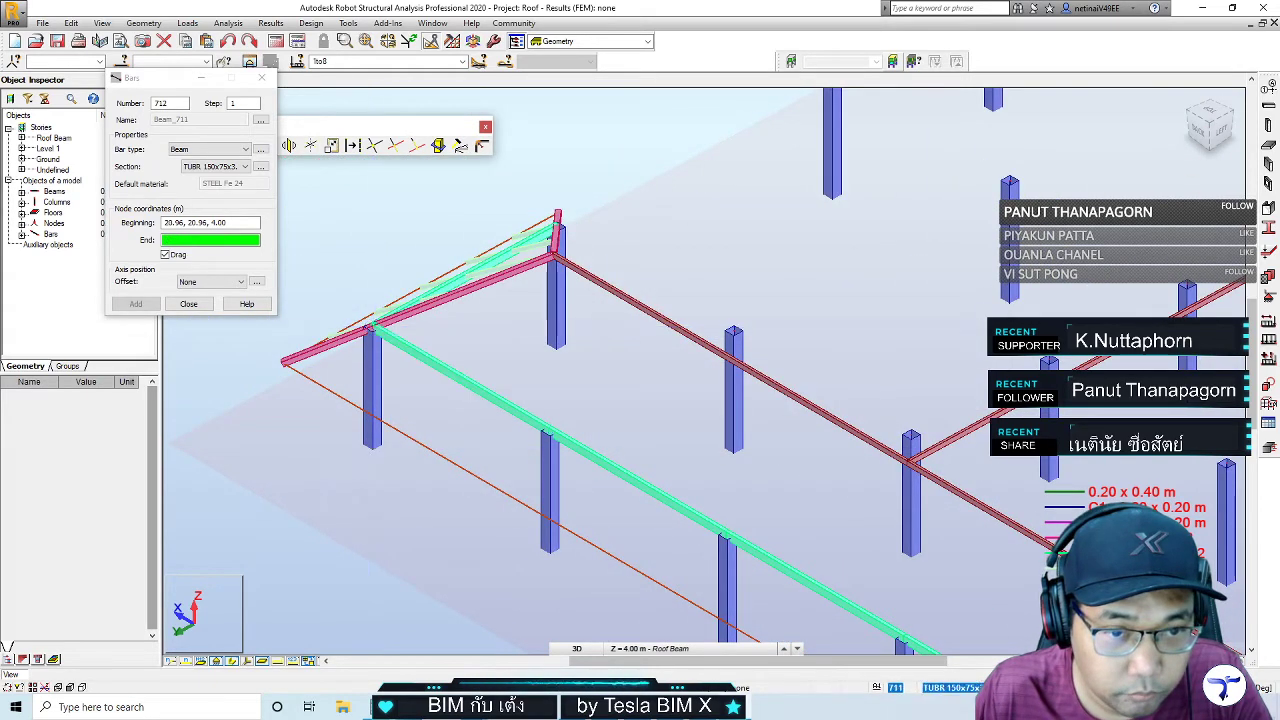
left_click(262, 77)
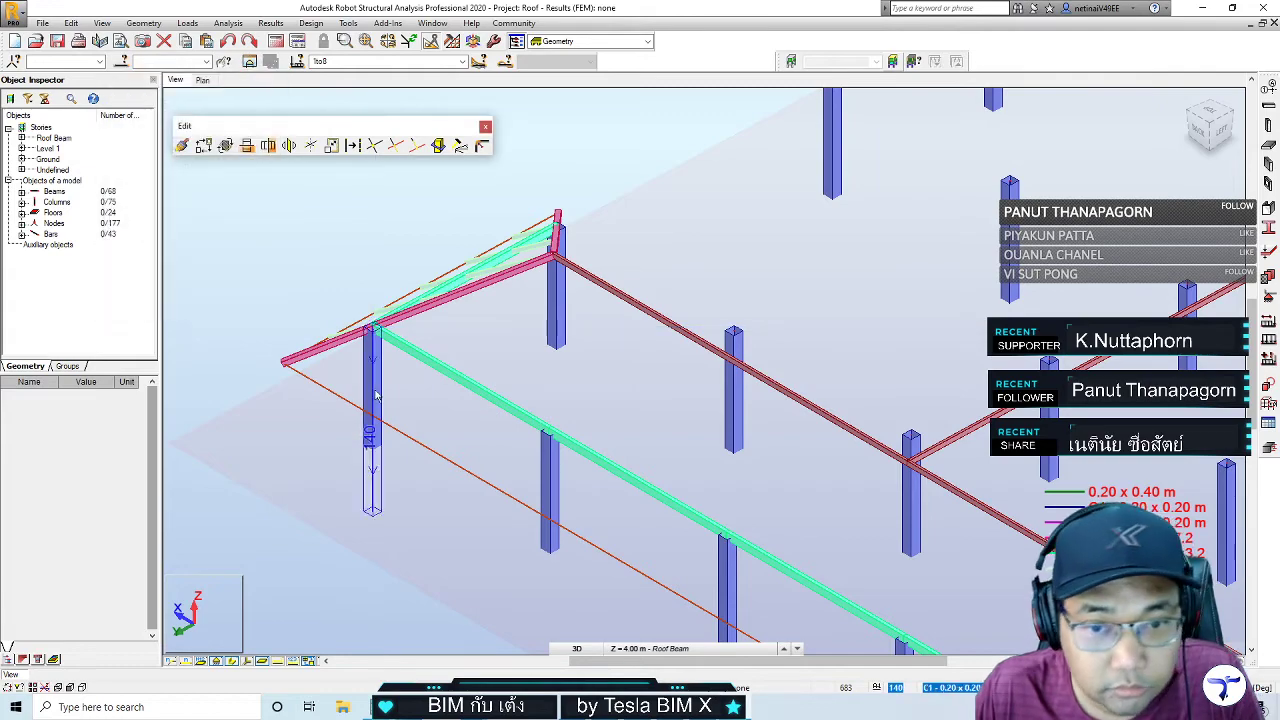
mouse_move(300, 330)
middle_mouse_down("shift")
mouse_move(443, 523)
mouse_move(511, 526)
mouse_move(537, 554)
mouse_move(649, 534)
mouse_move(551, 560)
mouse_move(705, 470)
mouse_move(653, 433)
middle_mouse_up("shift")
scroll(705, 470, "up", 3)
Select the hip-corner web bars 699 to 706
left_click(657, 400)
scroll(657, 400, "up", 1)
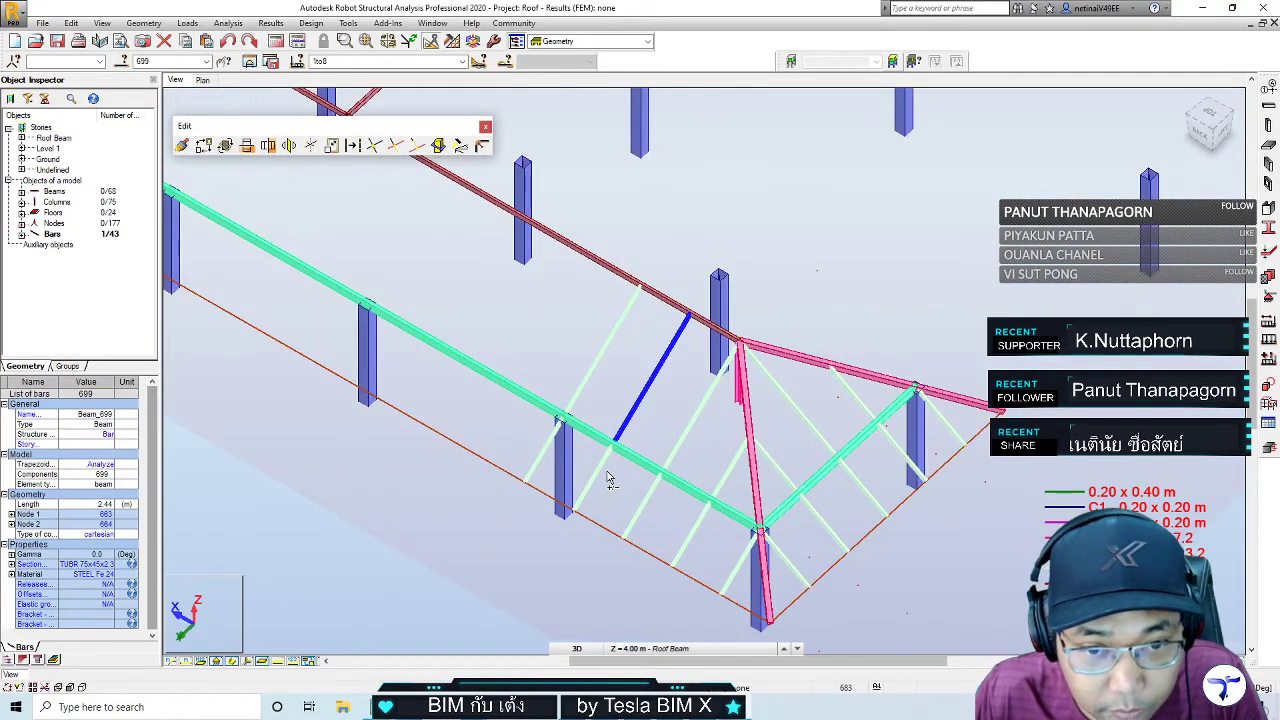
left_click(692, 428, "ctrl")
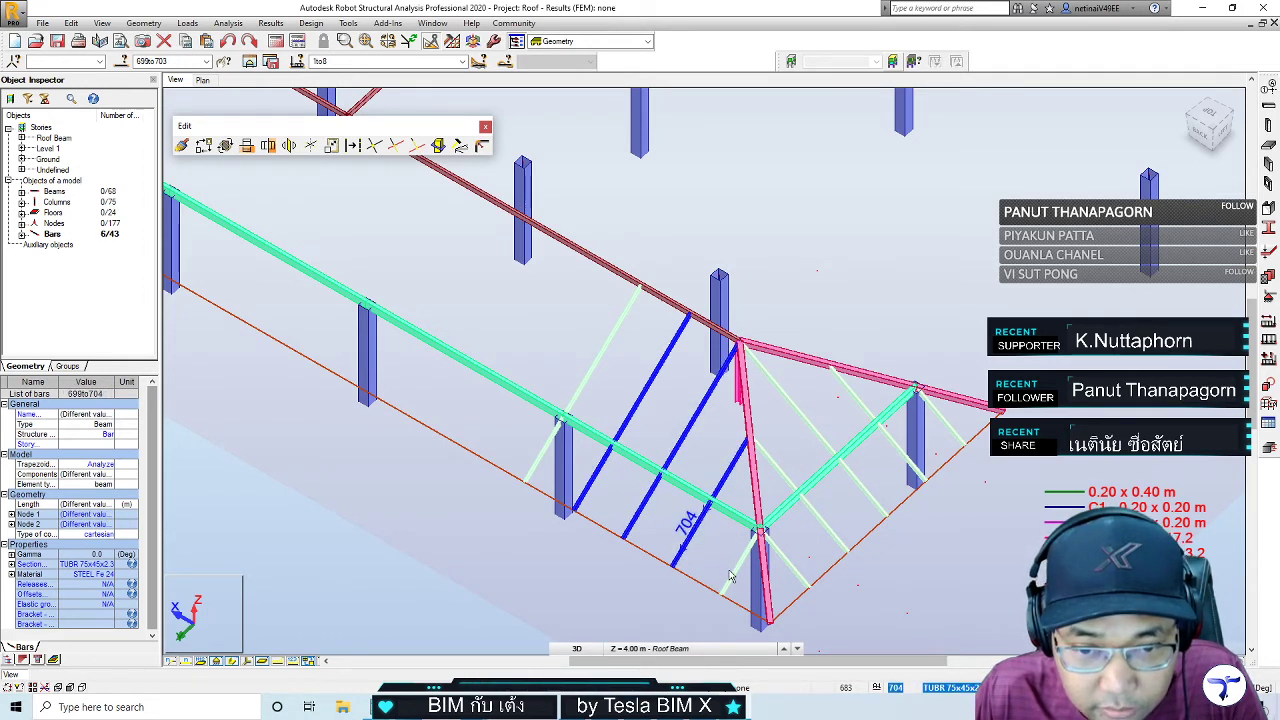
scroll(652, 553, "down", 2)
scroll(600, 545, "down", 1)
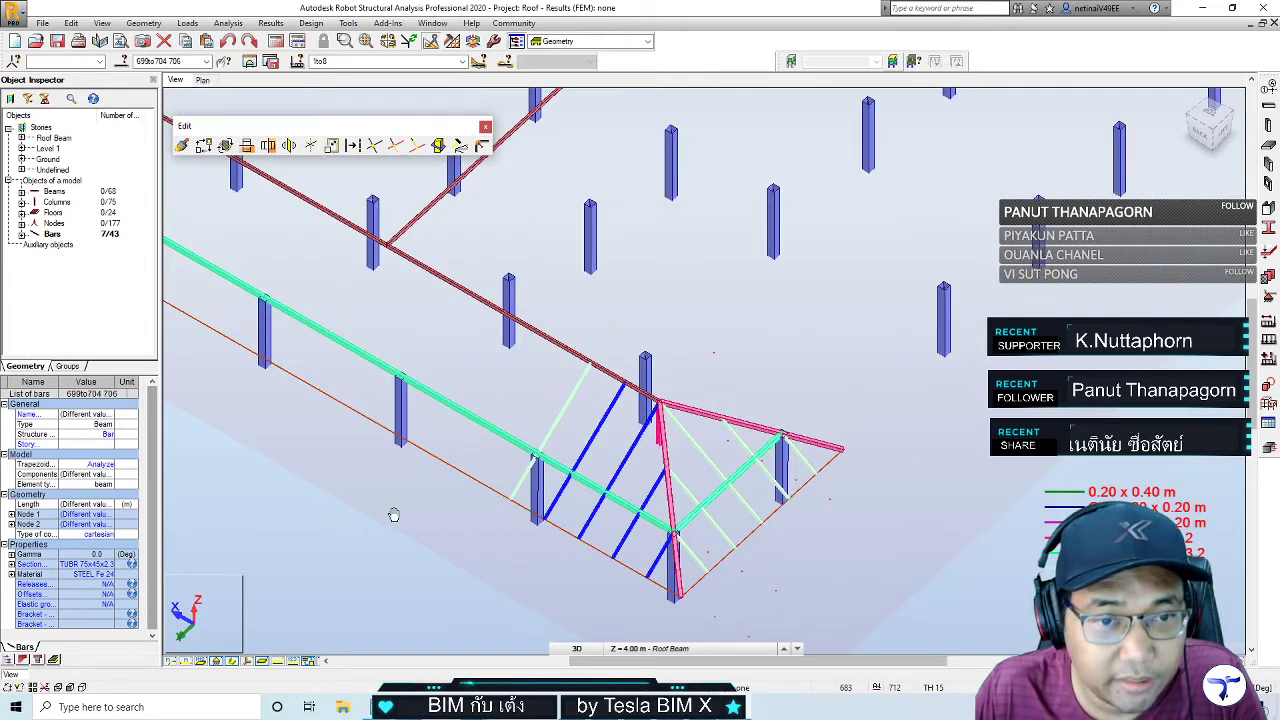
scroll(540, 540, "down", 1)
scroll(476, 531, "down", 1)
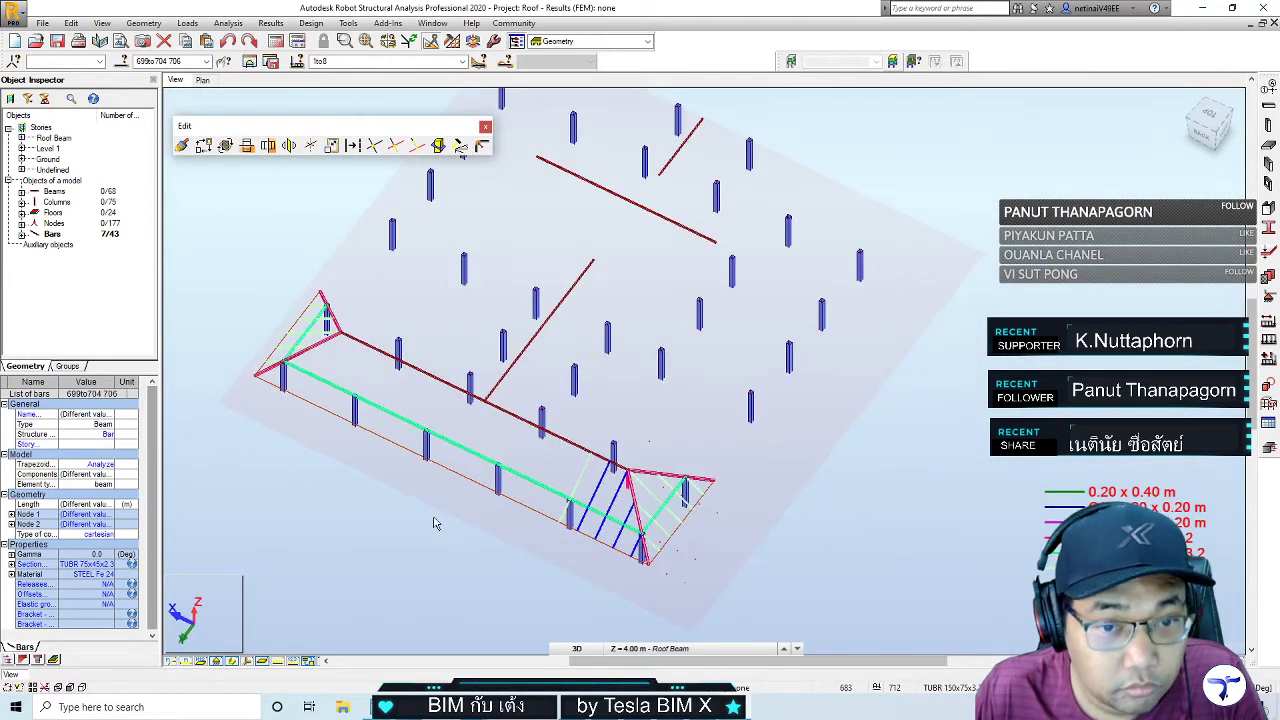
scroll(434, 523, "up", 1)
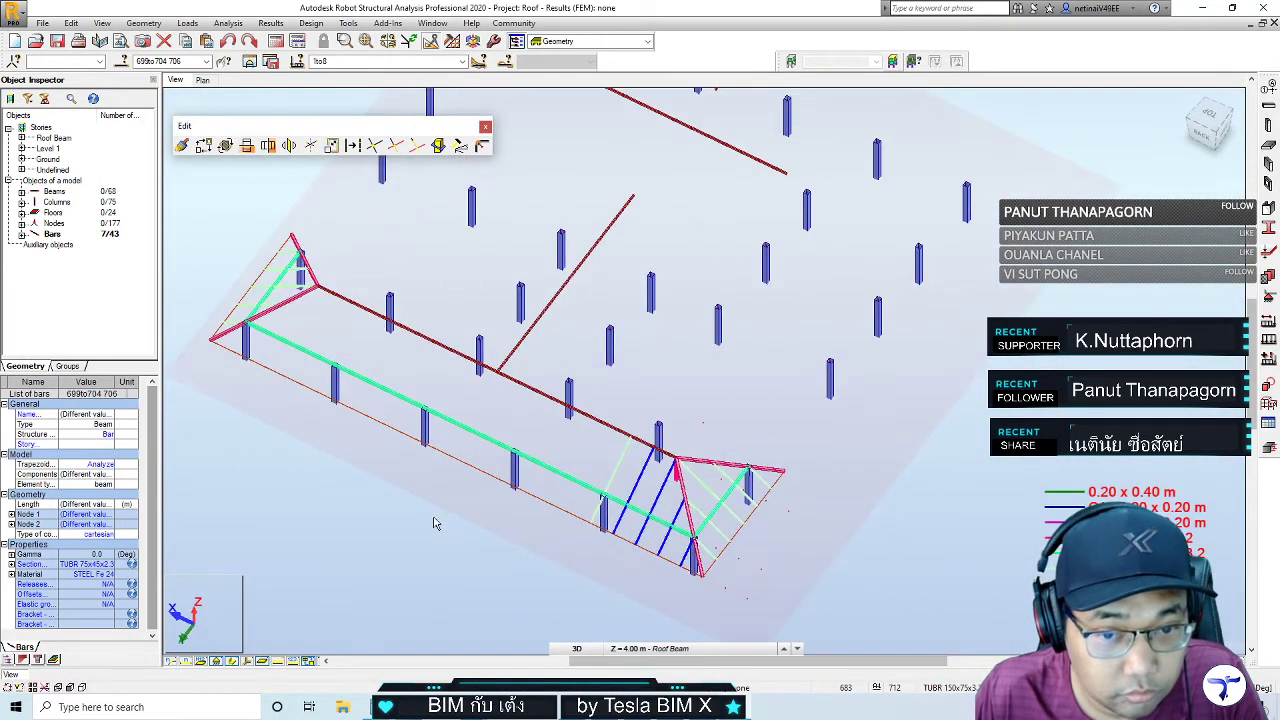
Start a Vertical Mirror and orient the view to pick the YZ mirror plane
left_click(268, 146)
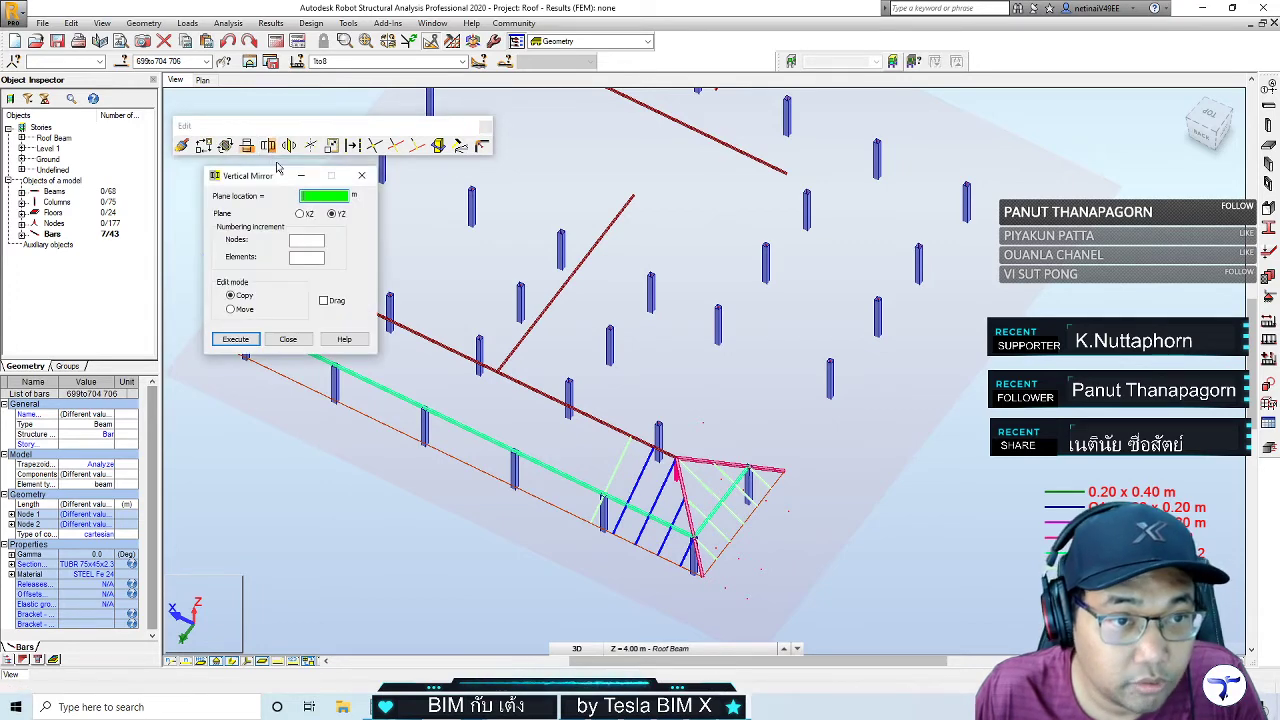
left_click_drag(237, 178, 272, 304)
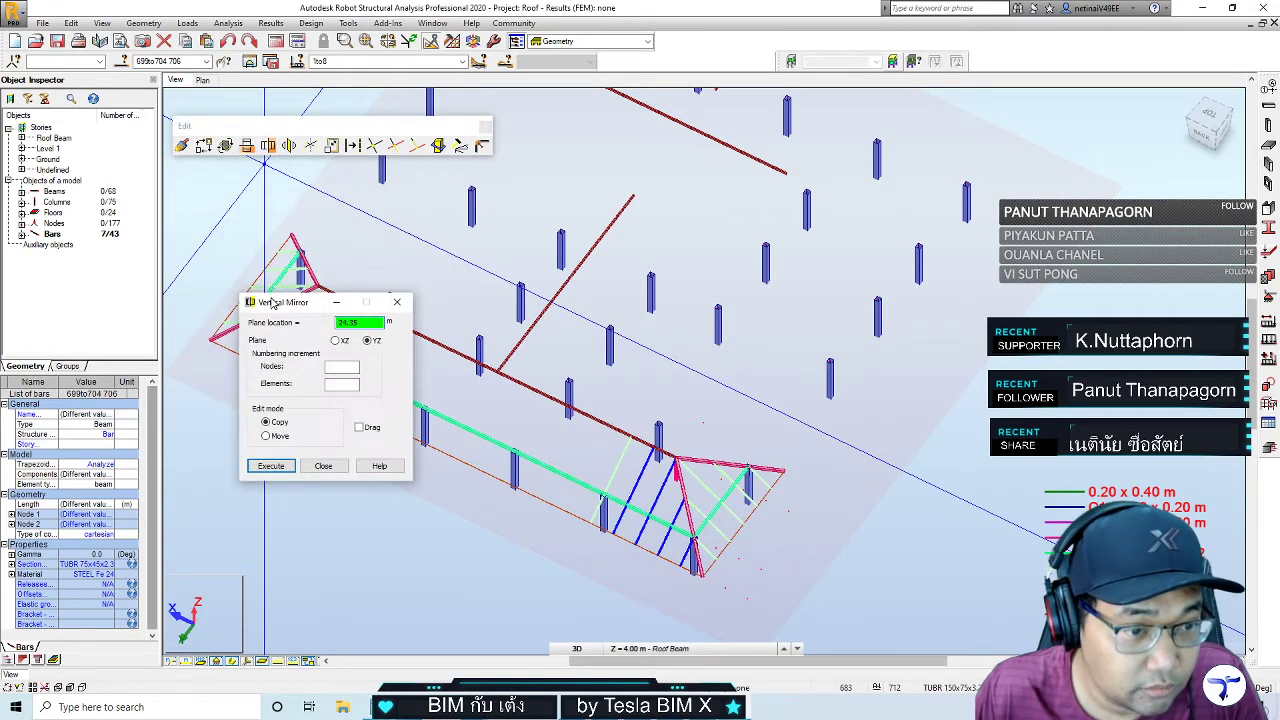
scroll(449, 537, "down", 1)
scroll(430, 560, "down", 1)
mouse_move(431, 560)
middle_mouse_down("shift")
mouse_move(586, 574)
mouse_move(560, 570)
middle_mouse_up("shift")
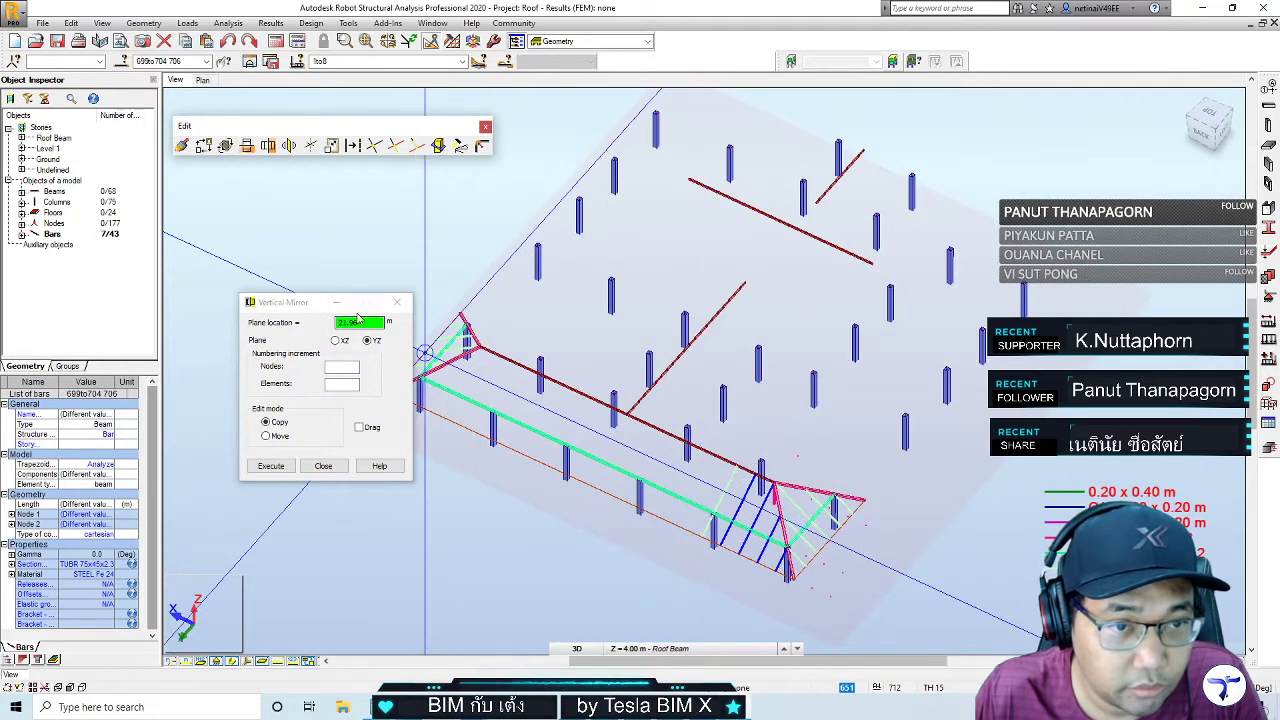
Finish mirroring the selected bars and orbit the view to see the whole frame
left_click(628, 418)
left_click(397, 302)
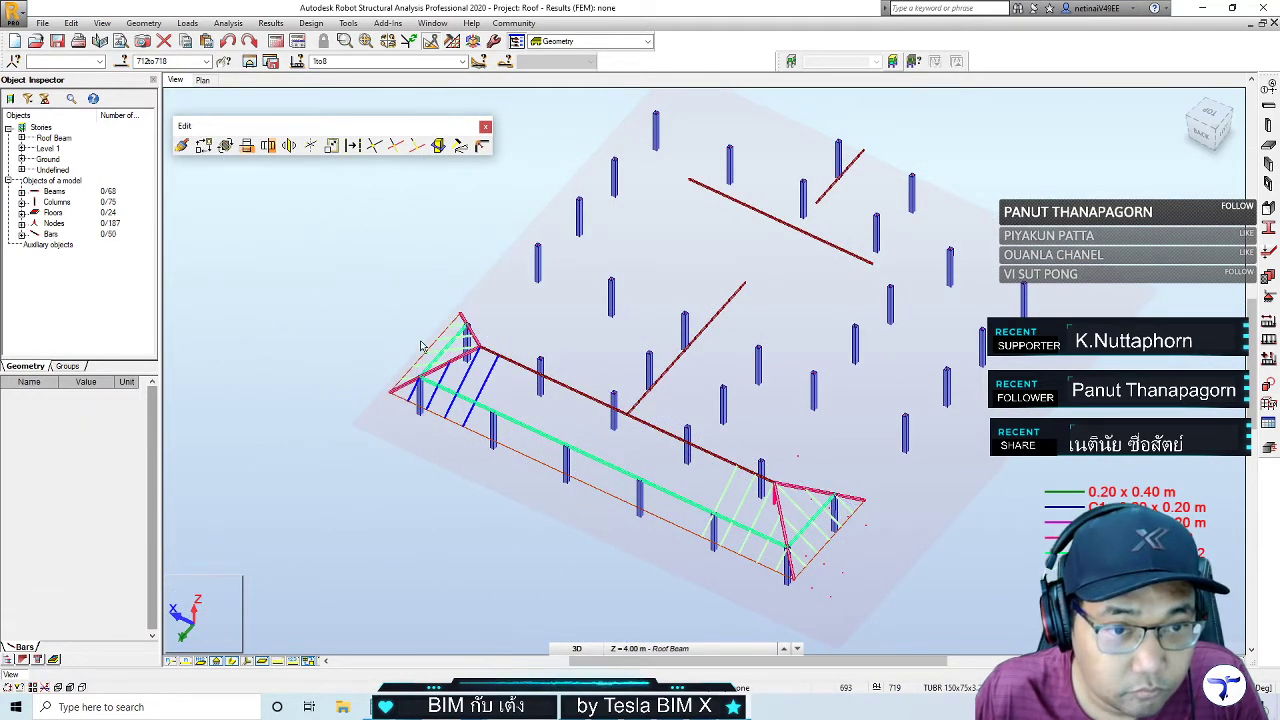
scroll(421, 345, "up", 3)
scroll(437, 397, "up", 2)
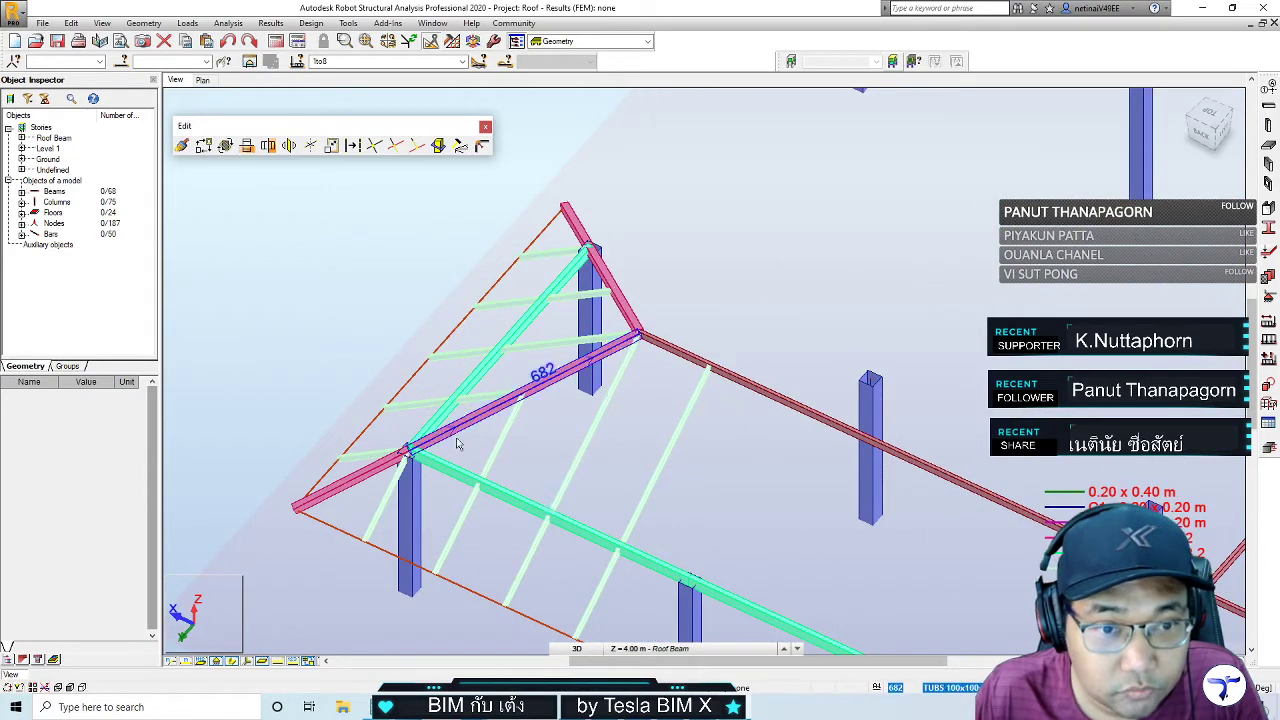
scroll(344, 404, "down", 3)
scroll(344, 404, "down", 3)
mouse_move(443, 477)
middle_mouse_down("shift")
mouse_move(437, 551)
mouse_move(672, 565)
middle_mouse_up("shift")
scroll(672, 565, "up", 2)
scroll(672, 565, "up", 2)
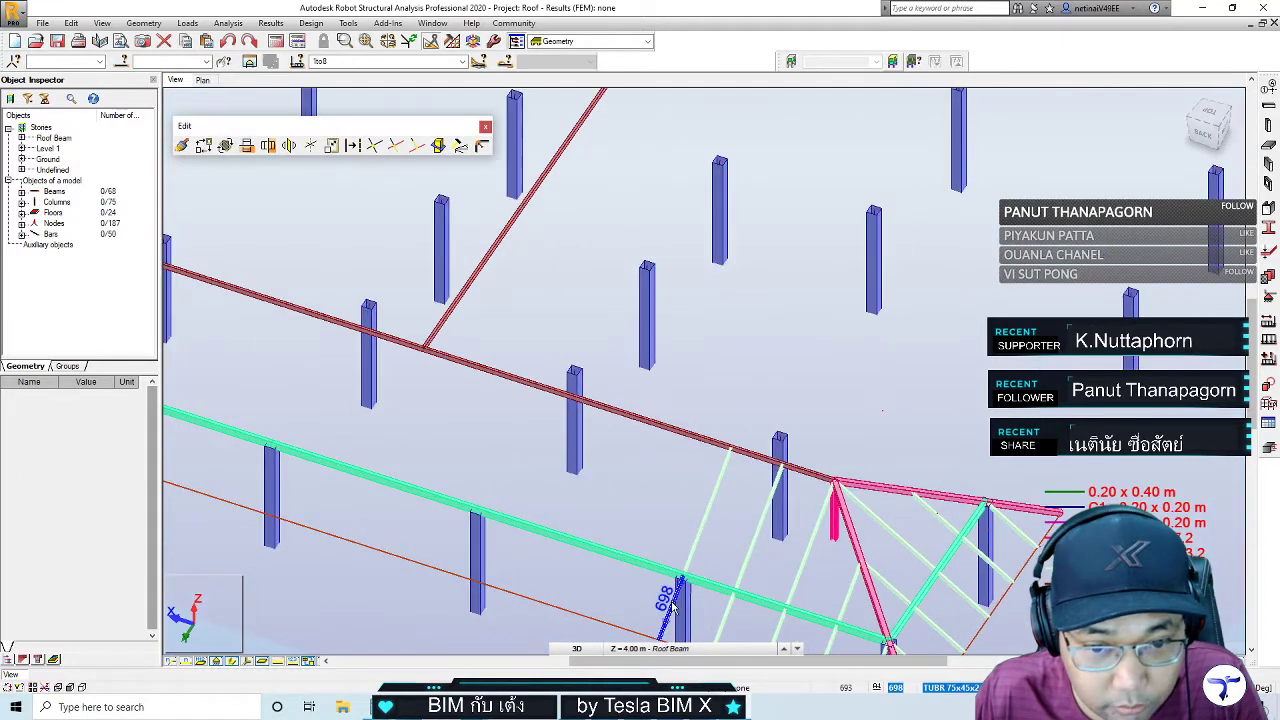
Select blue braces 697 and 698 and open Translation, moving the dialog off the roof
left_click(684, 580)
left_click(686, 528, "ctrl")
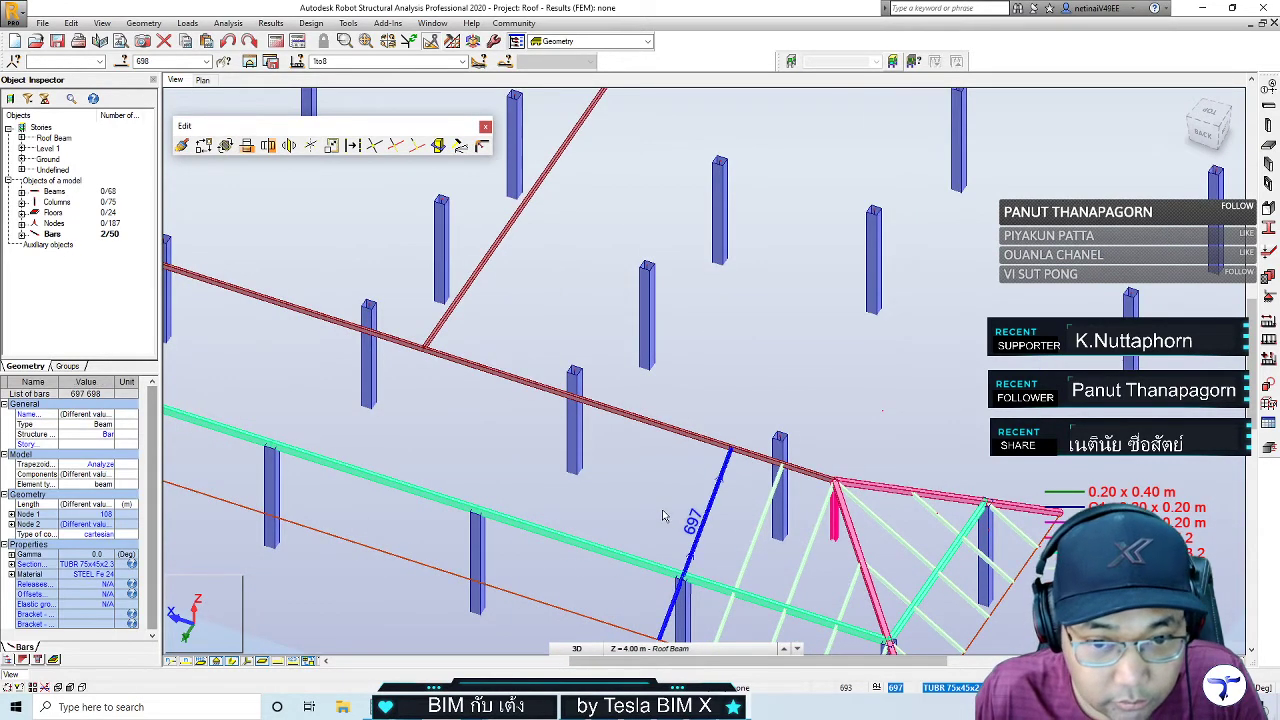
scroll(663, 500, "down", 3)
scroll(650, 497, "down", 2)
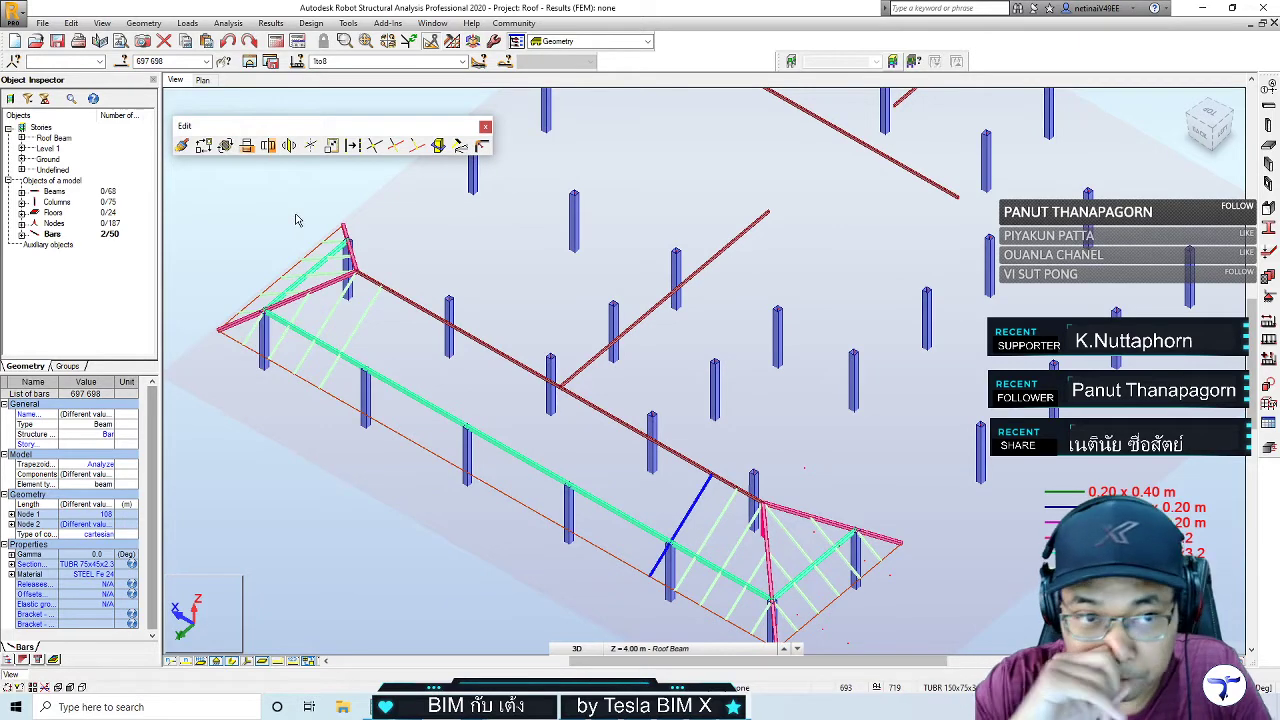
key("ctrl+t")
left_click_drag(329, 272, 808, 232)
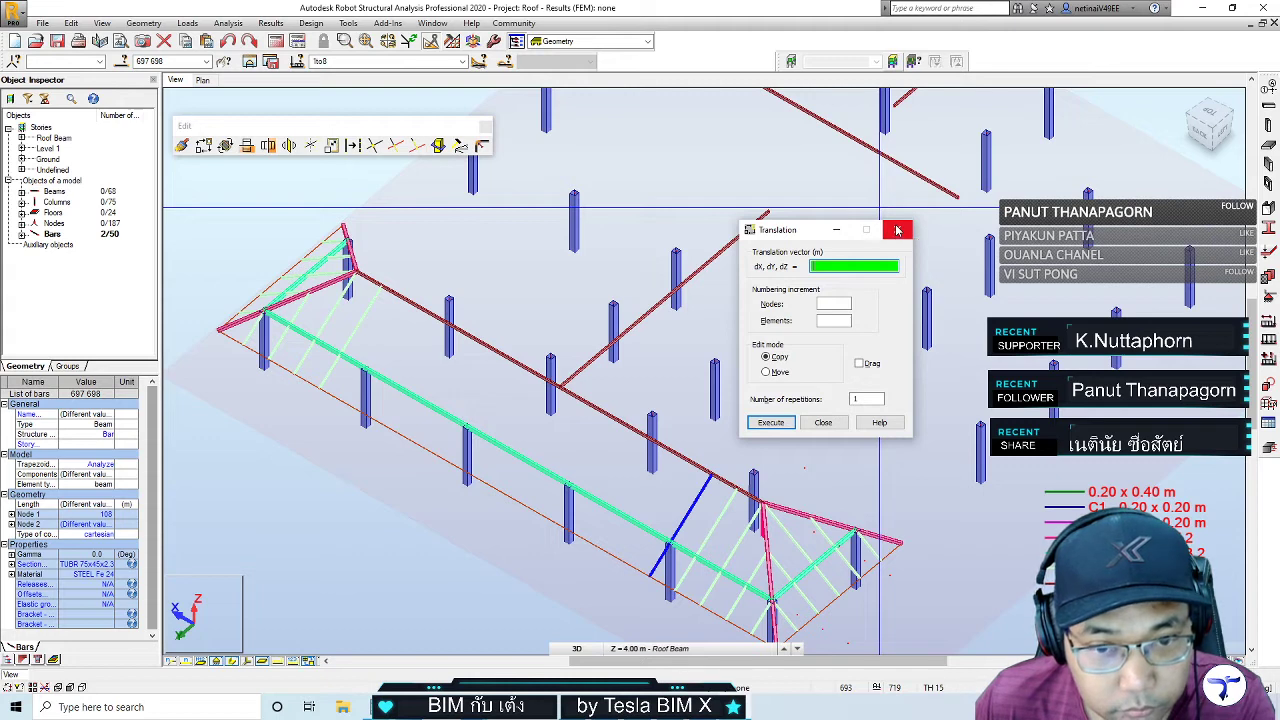
Copy braces 697 and 698 three times along X at 4.00 m steps, then clear the selection
left_click_drag(790, 230, 725, 163)
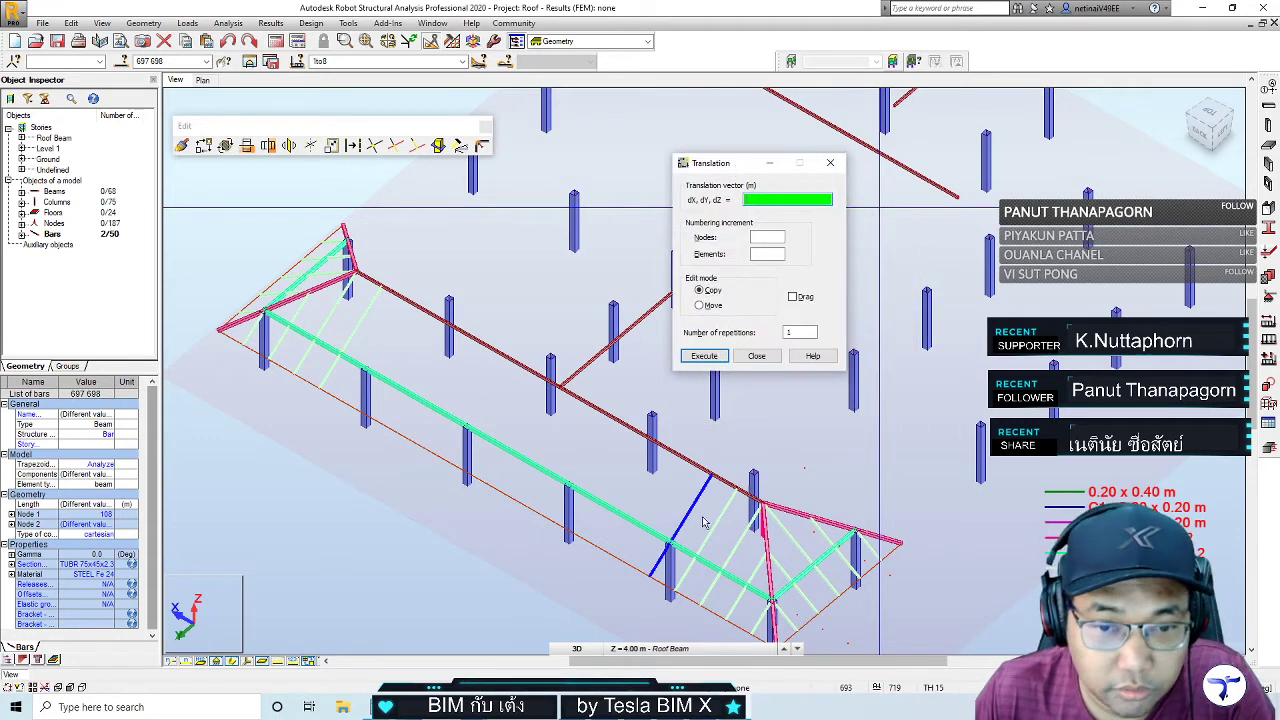
left_click(663, 548)
left_click(566, 487)
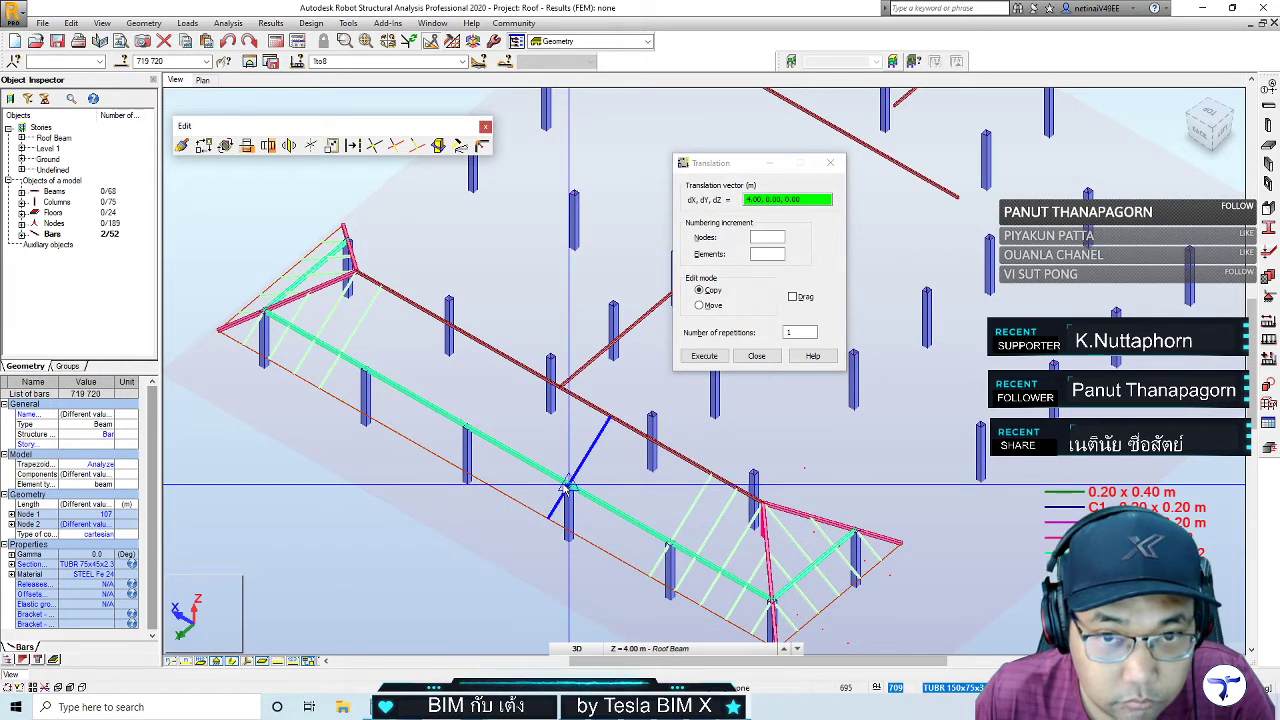
key("Return")
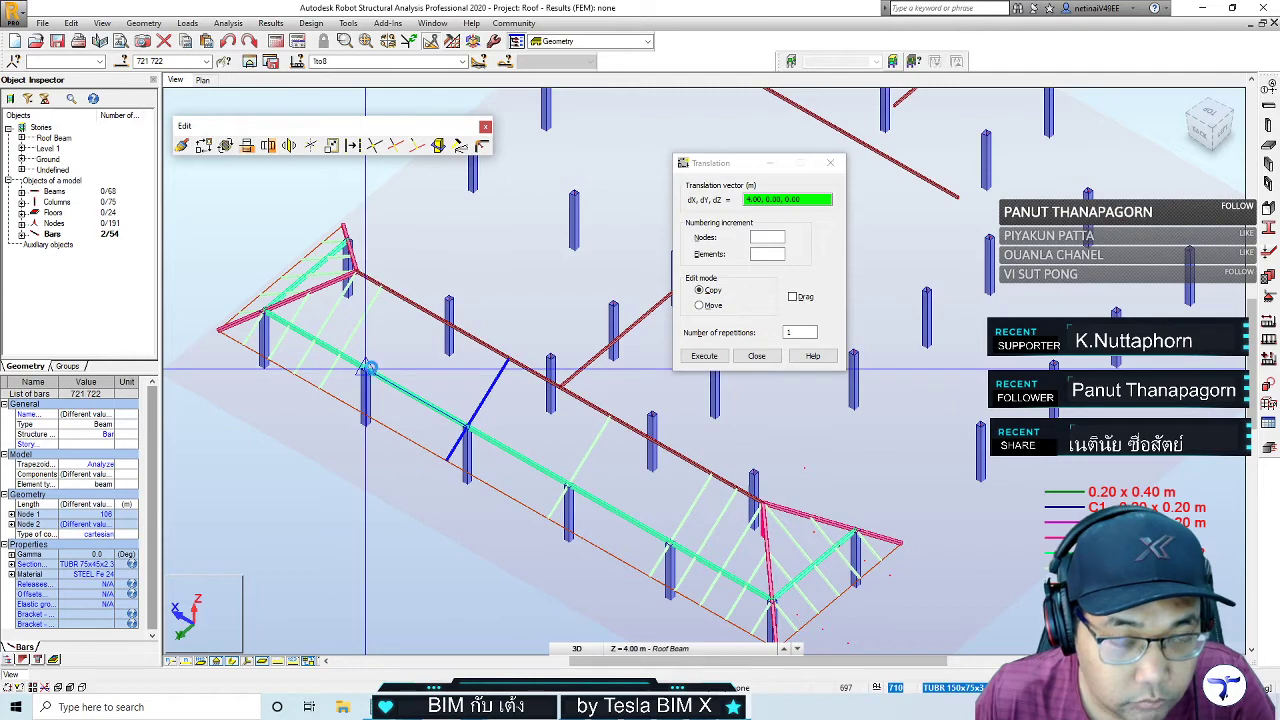
key("Return")
key("Escape")
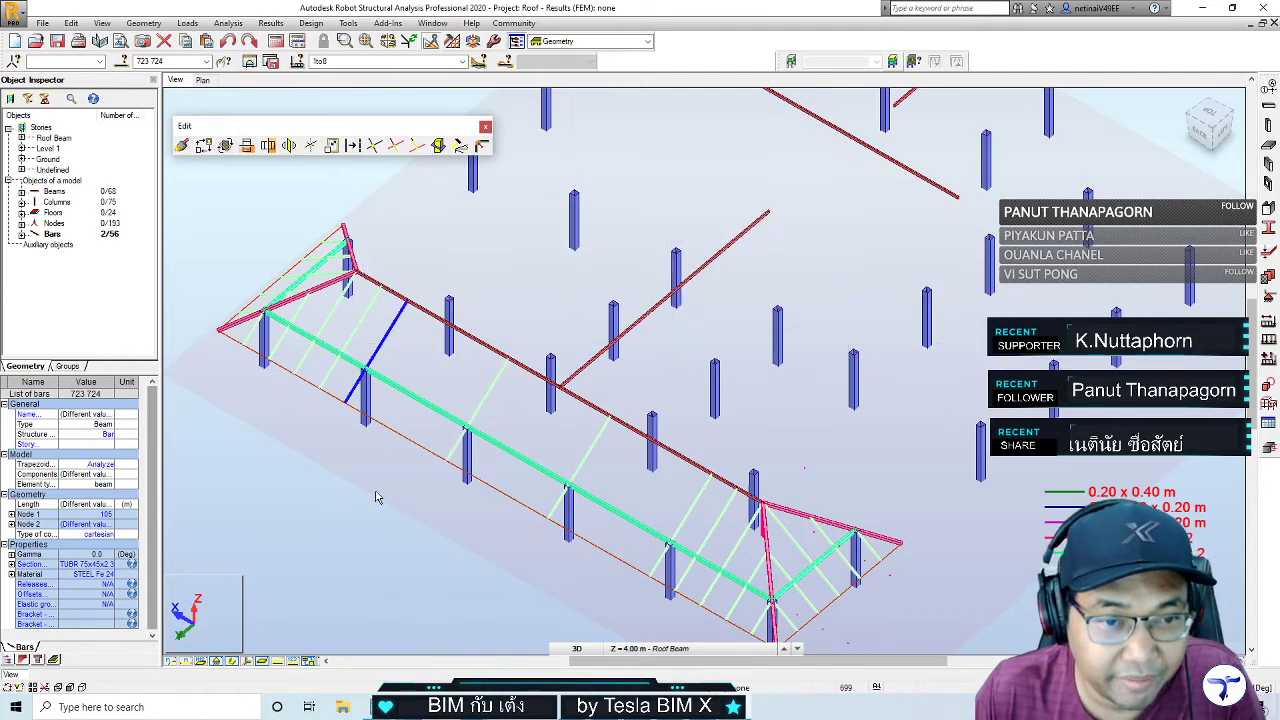
left_click(377, 497)
mouse_move(377, 497)
middle_mouse_down("shift")
mouse_move(380, 531)
mouse_move(414, 500)
mouse_move(363, 517)
mouse_move(380, 517)
middle_mouse_up("shift")
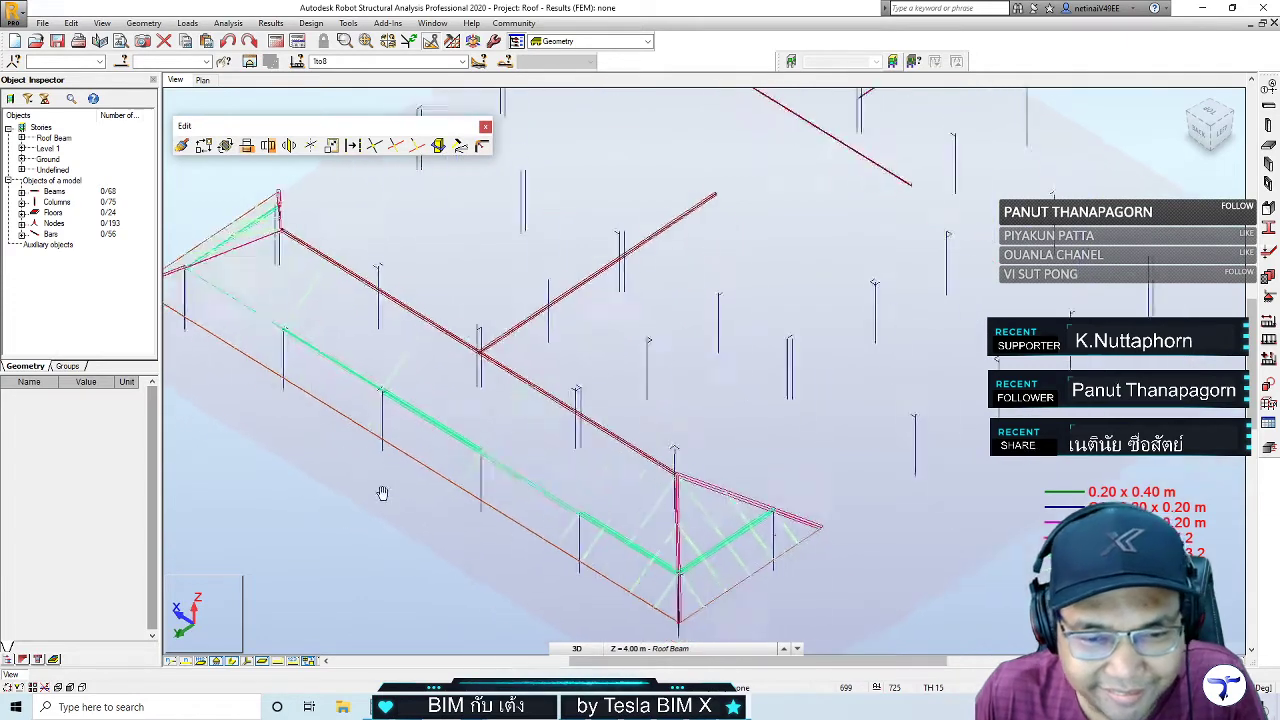
Translate braces 697 and 698 with 3 repetitions along the roof
scroll(500, 490, "up", 3)
left_click(557, 510)
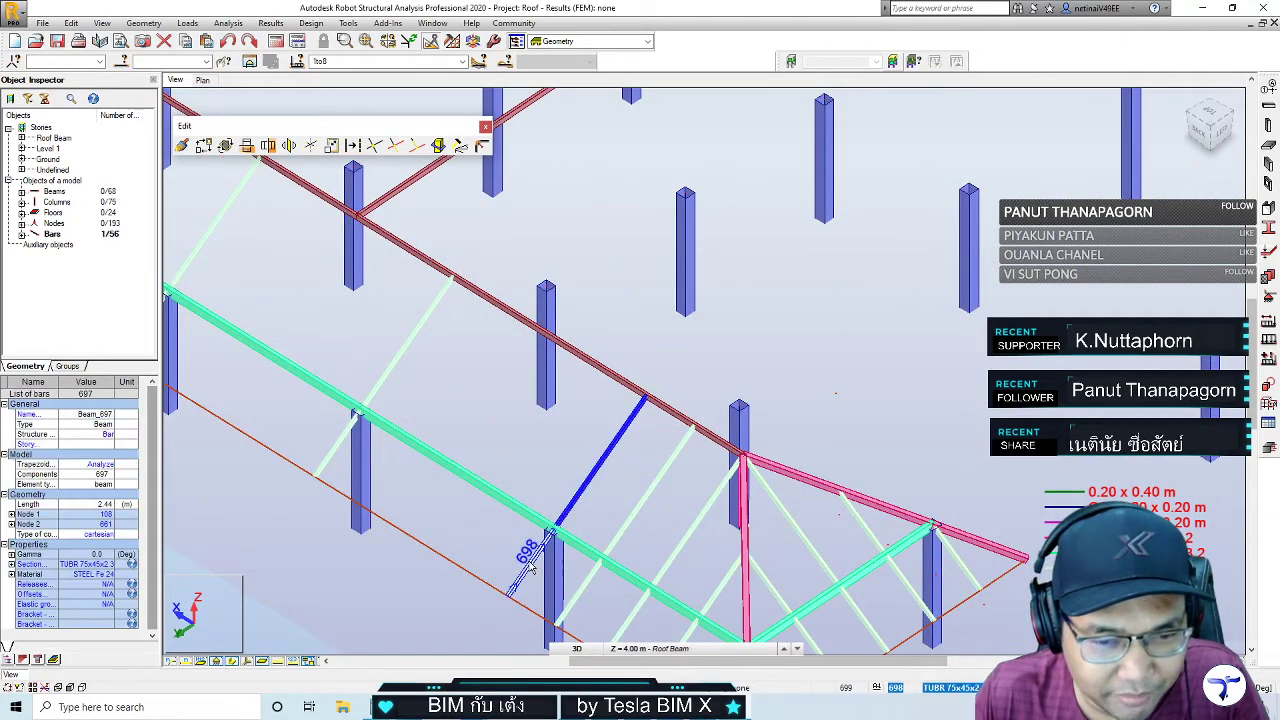
left_click(505, 515, "ctrl")
scroll(460, 451, "down", 2)
key("ctrl+alt+t")
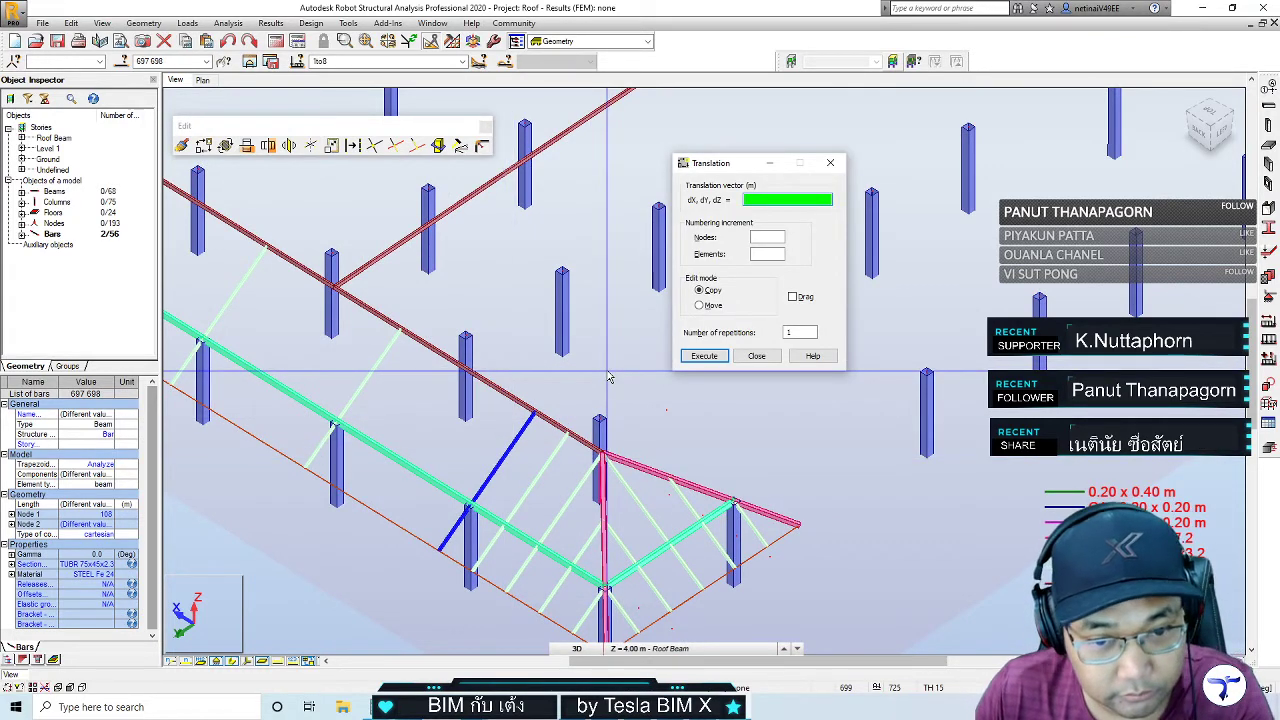
scroll(608, 378, "down", 2)
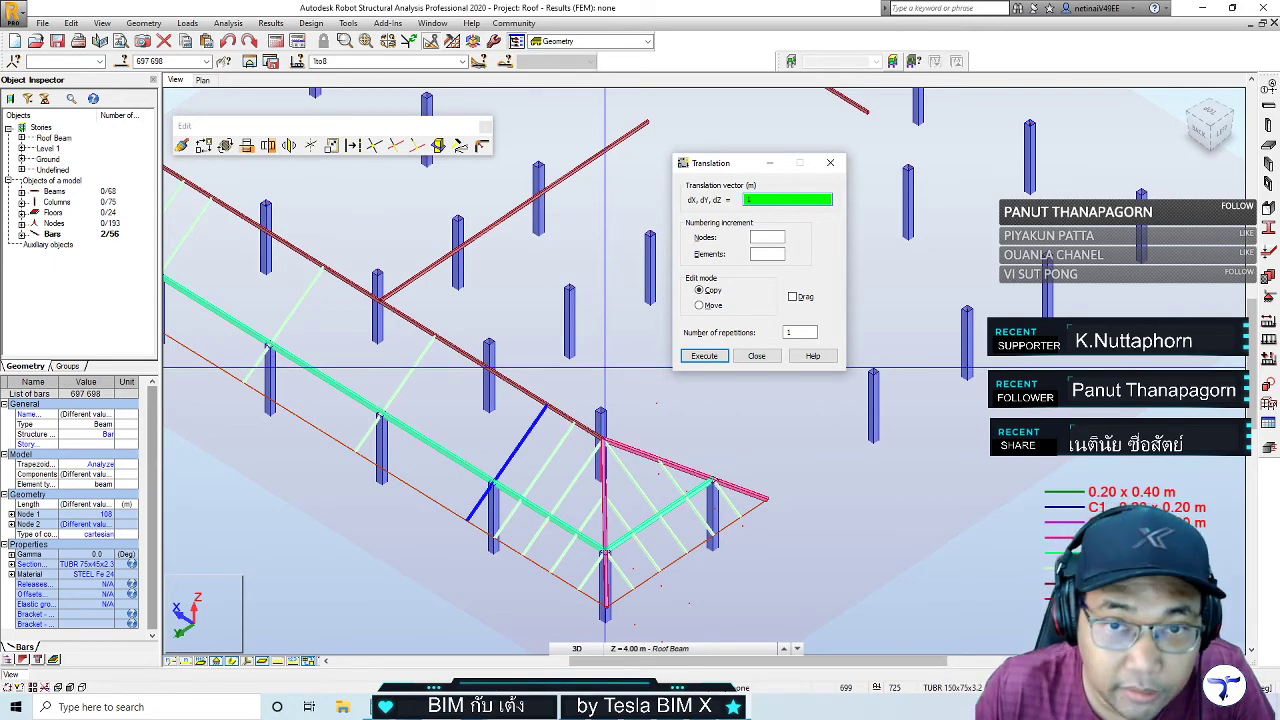
double_click(808, 332)
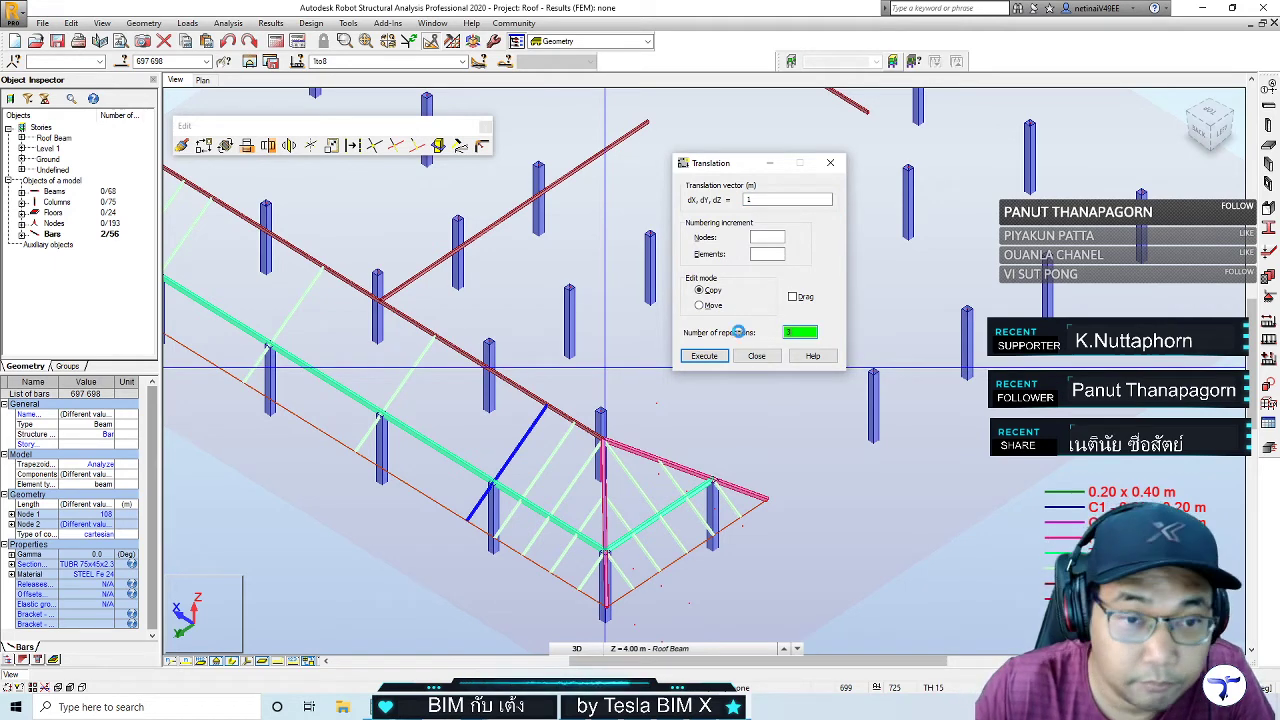
type("3")
key("Return")
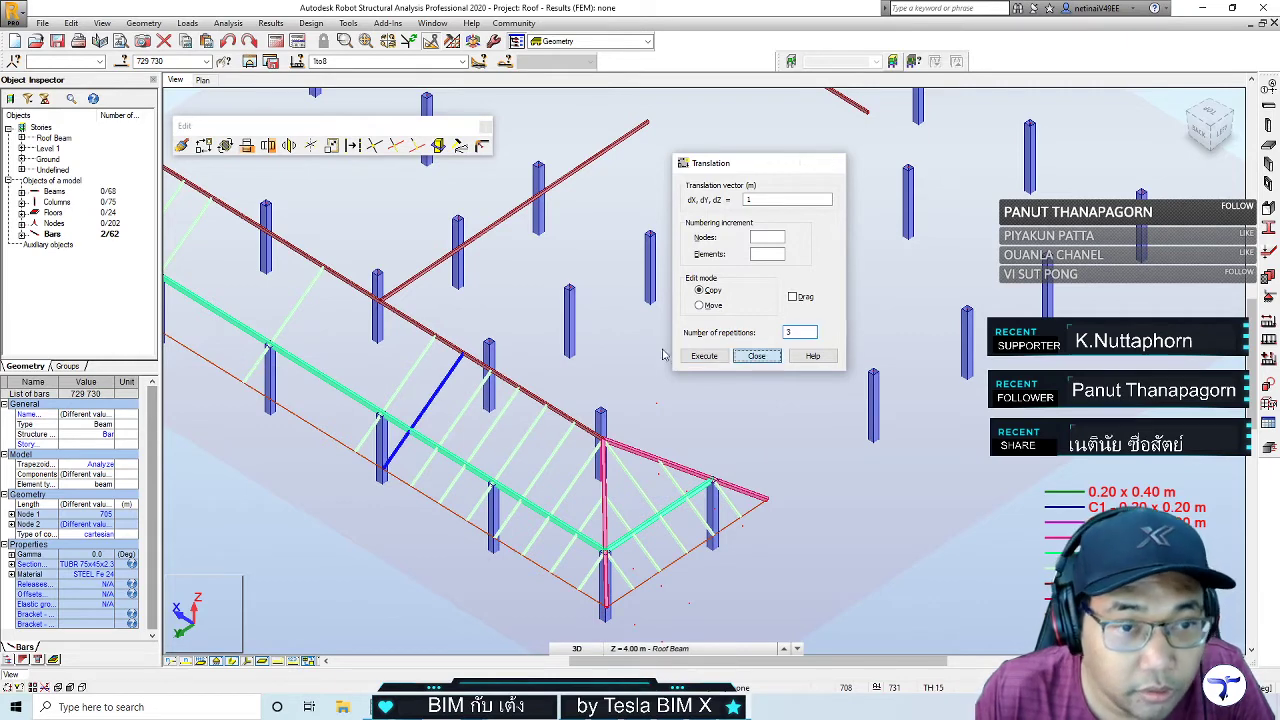
left_click(758, 356)
middle_click_drag(451, 412, 557, 482)
left_click(518, 486)
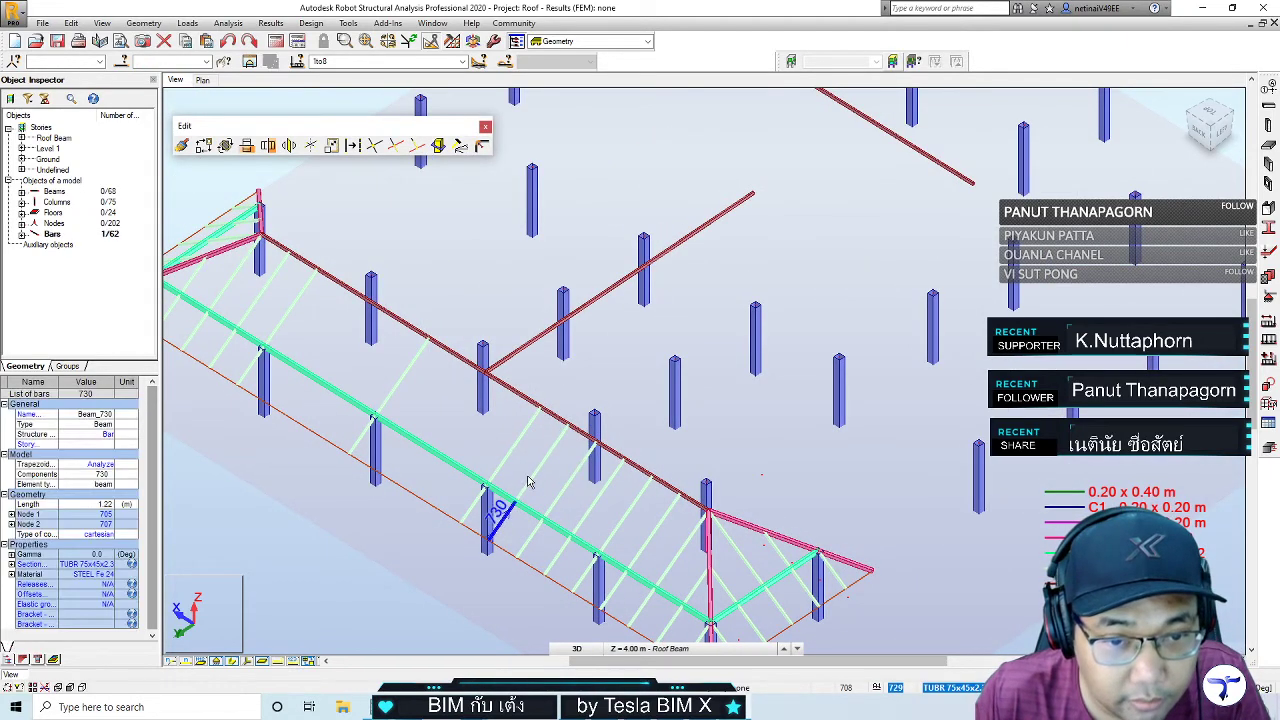
Select bars 719 and 720 and bring up Translation for them
left_click(475, 513)
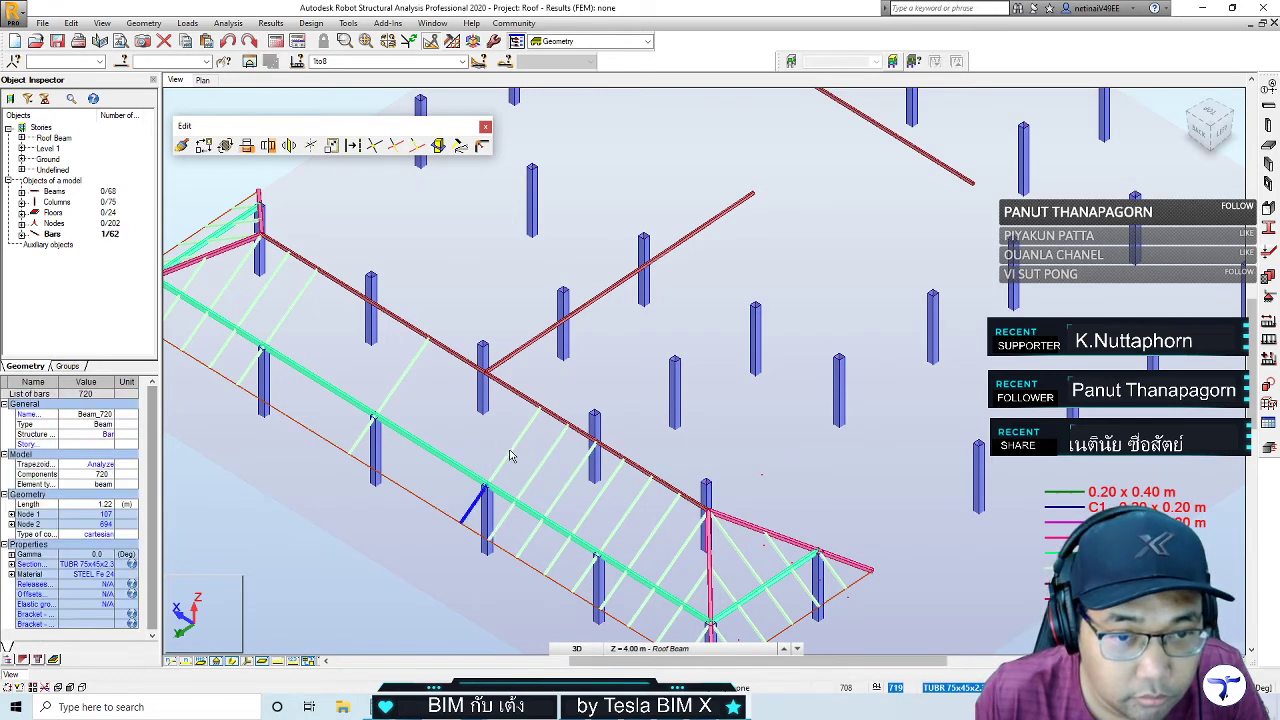
left_click(511, 455, "ctrl")
key("ctrl+t")
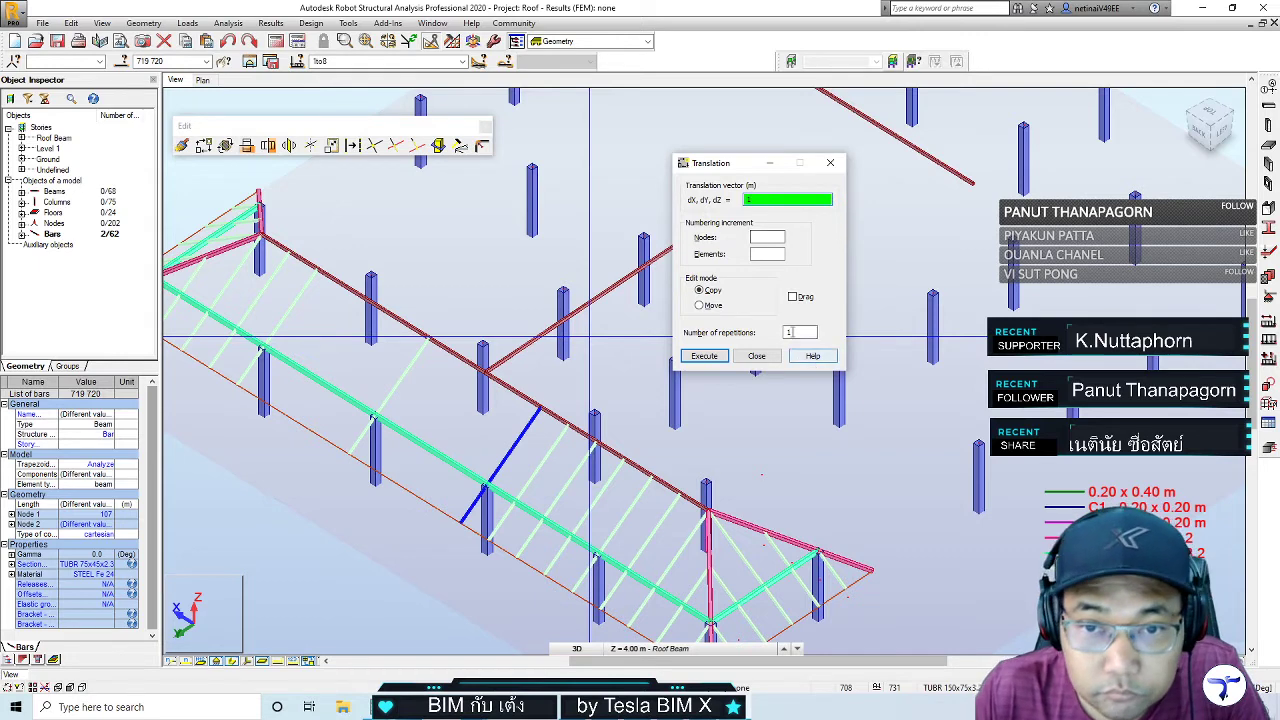
Copy bars 719 and 720 with 3 repetitions, then copy bars 721 and 722 once and undo it
double_click(795, 332)
type("3")
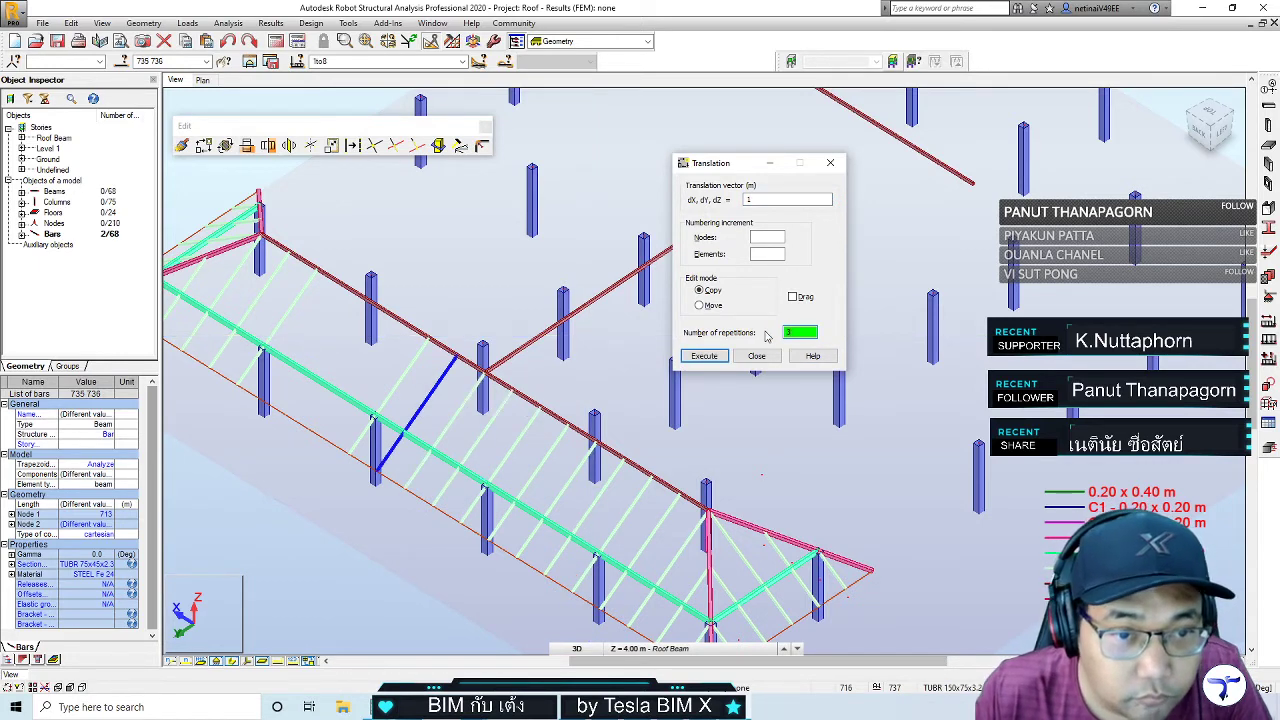
left_click(830, 162)
scroll(451, 391, "up", 2)
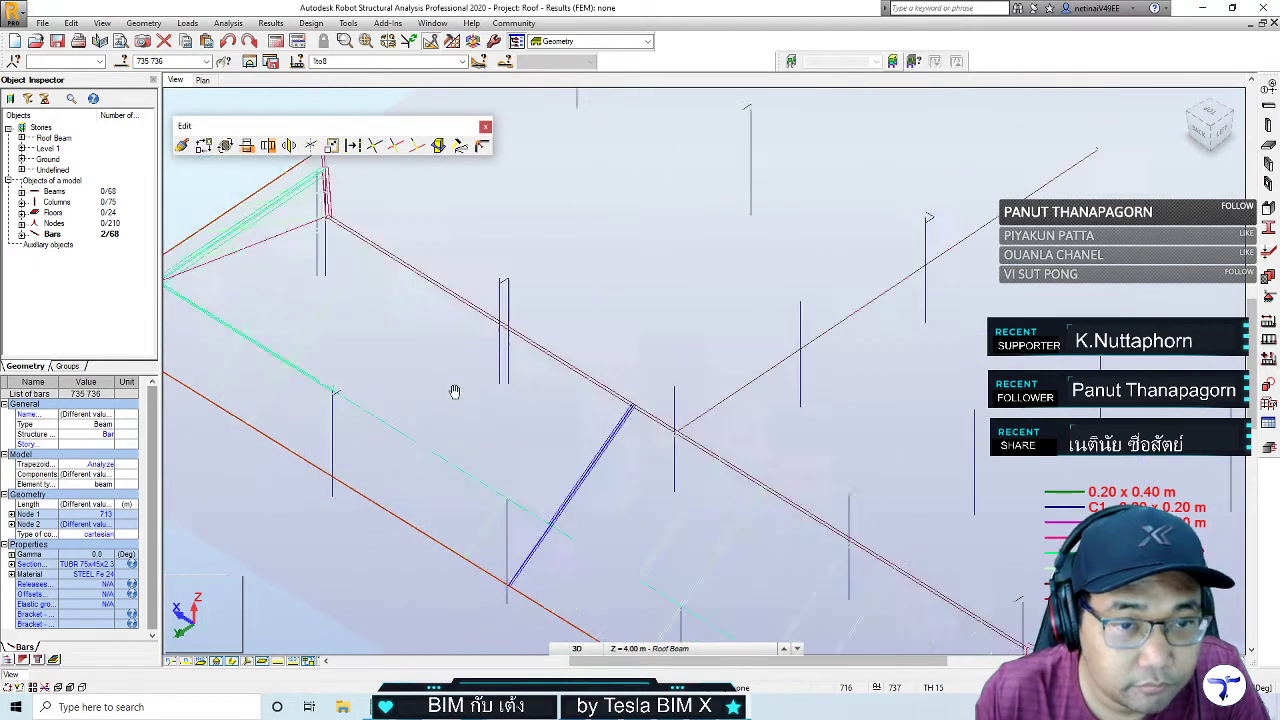
left_click(548, 445)
left_click(497, 538, "ctrl")
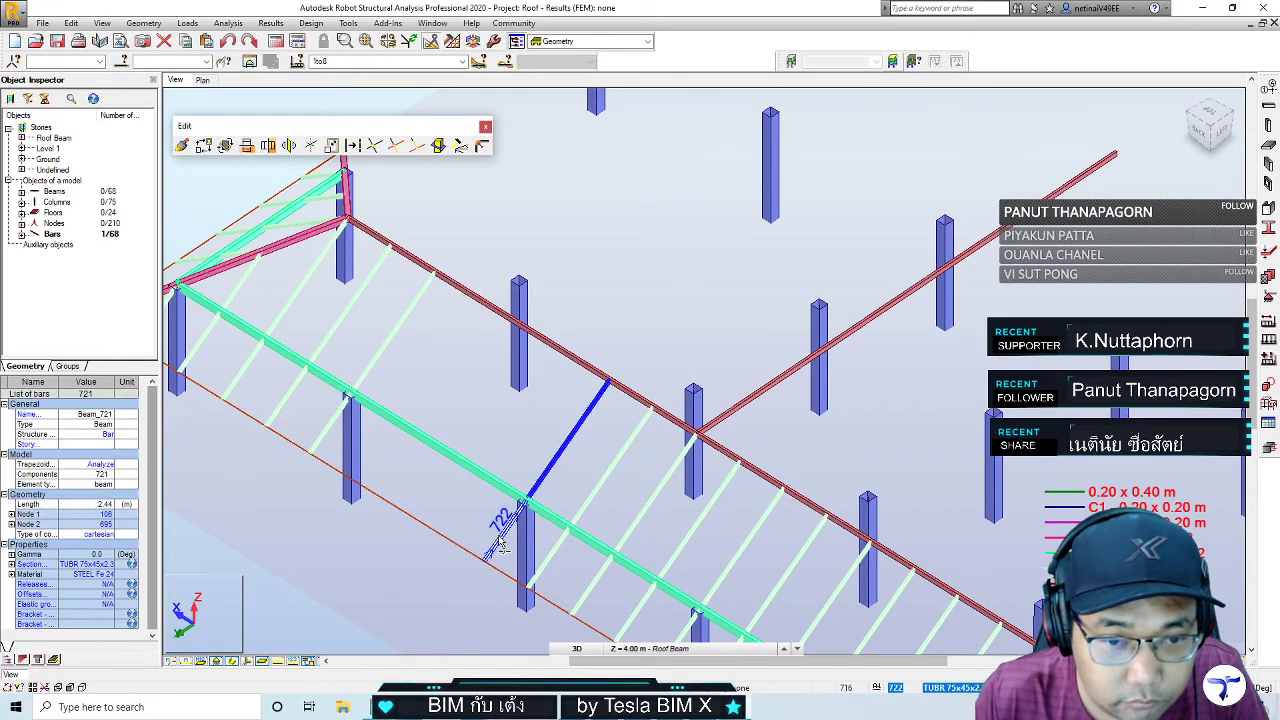
key("ctrl+t")
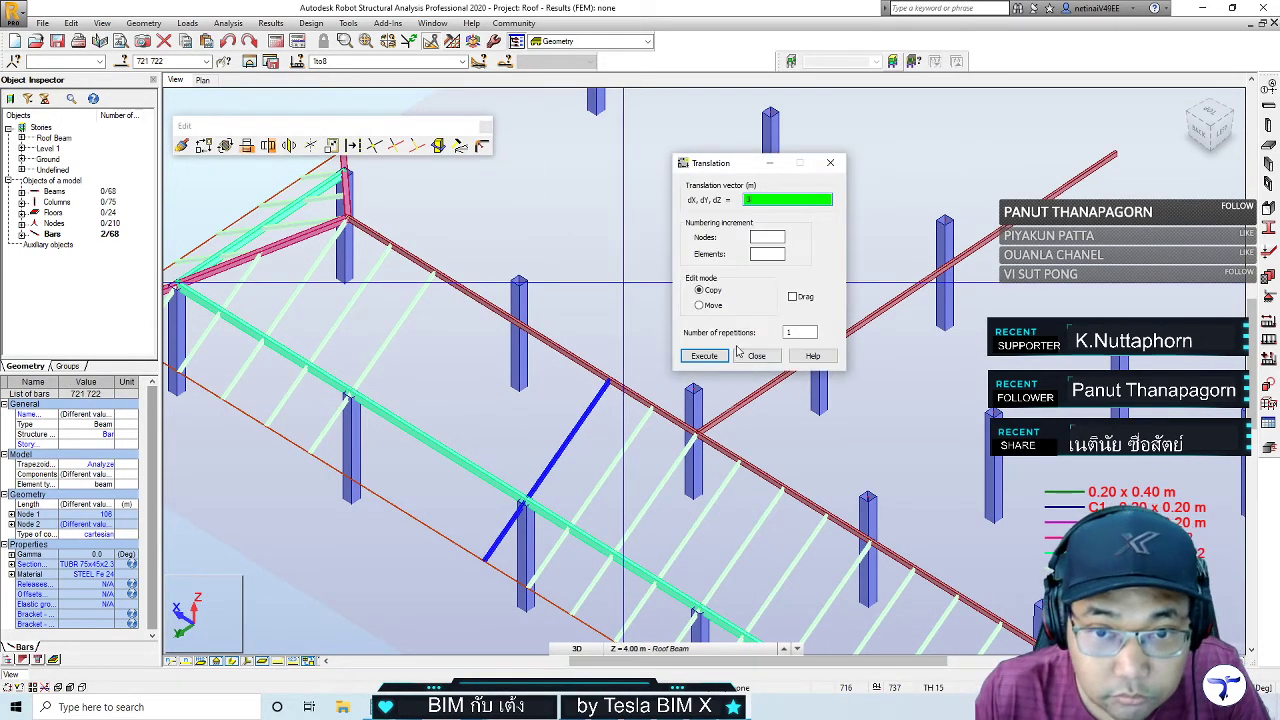
left_click(705, 357)
left_click(756, 357)
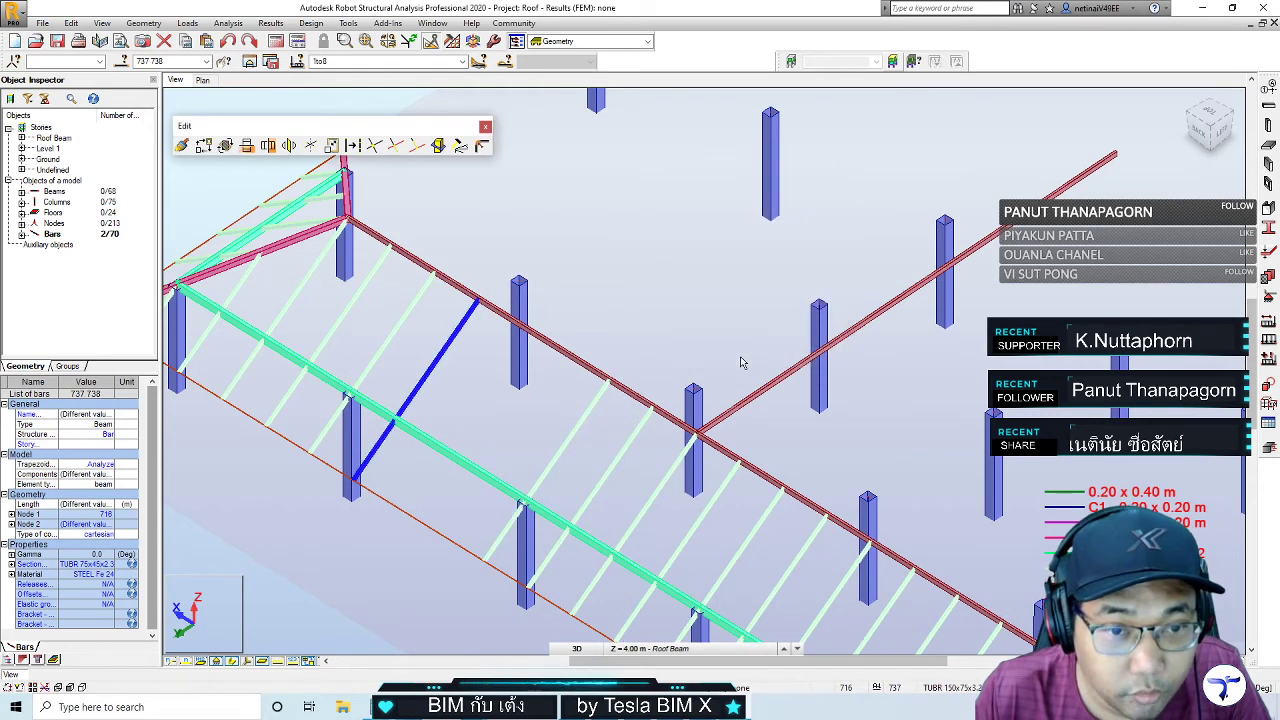
key("ctrl+z")
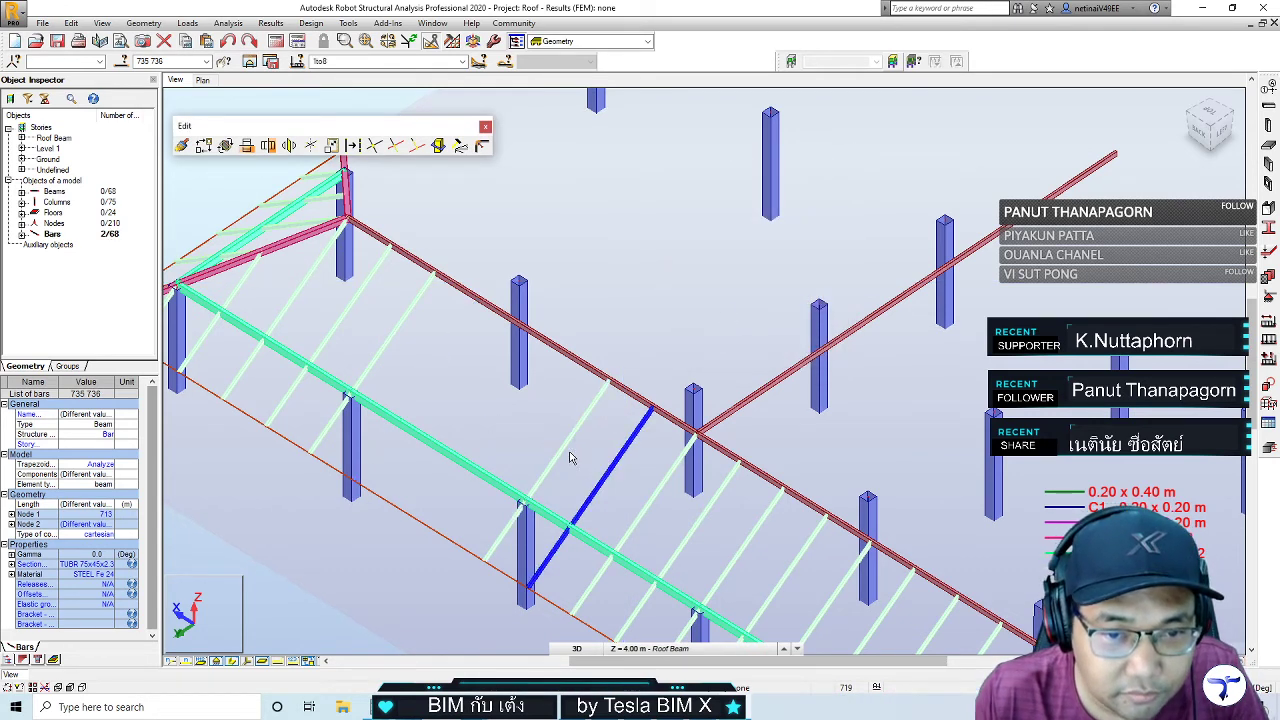
Reselect bars 721 and 722 and copy them with 3 repetitions
left_click(578, 455)
left_click(565, 448)
left_click(508, 530, "ctrl")
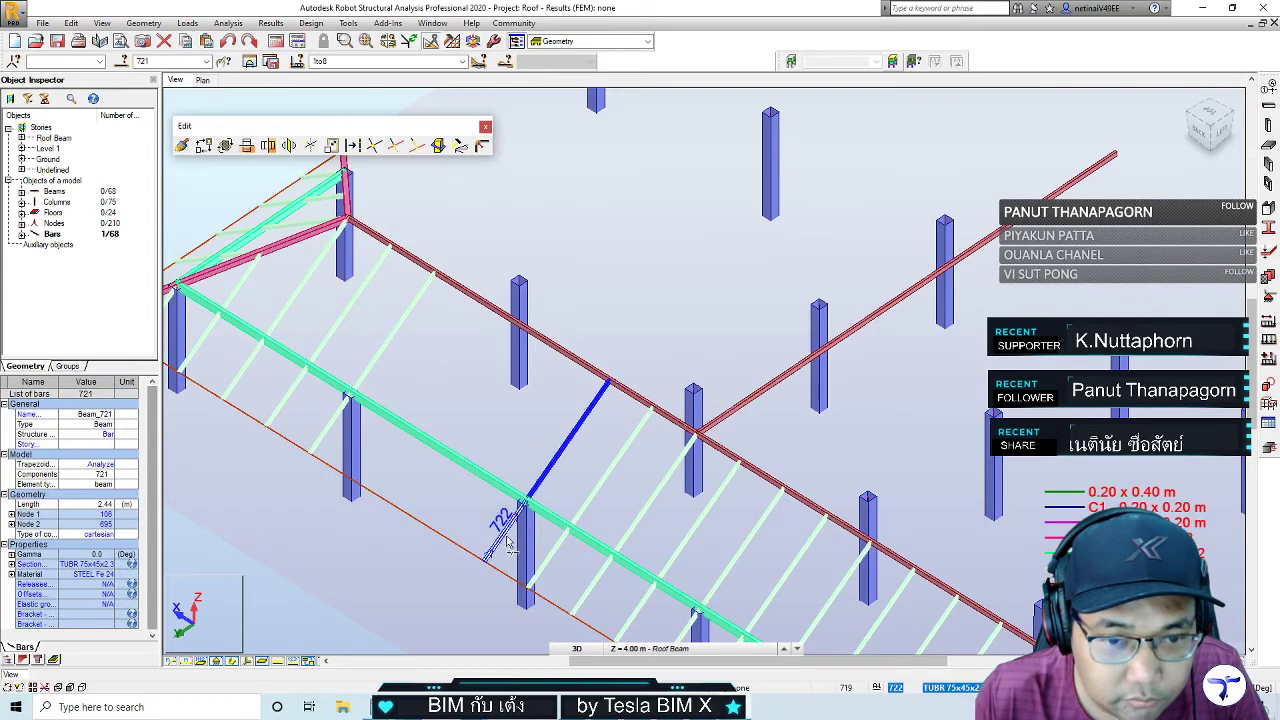
key("ctrl+t")
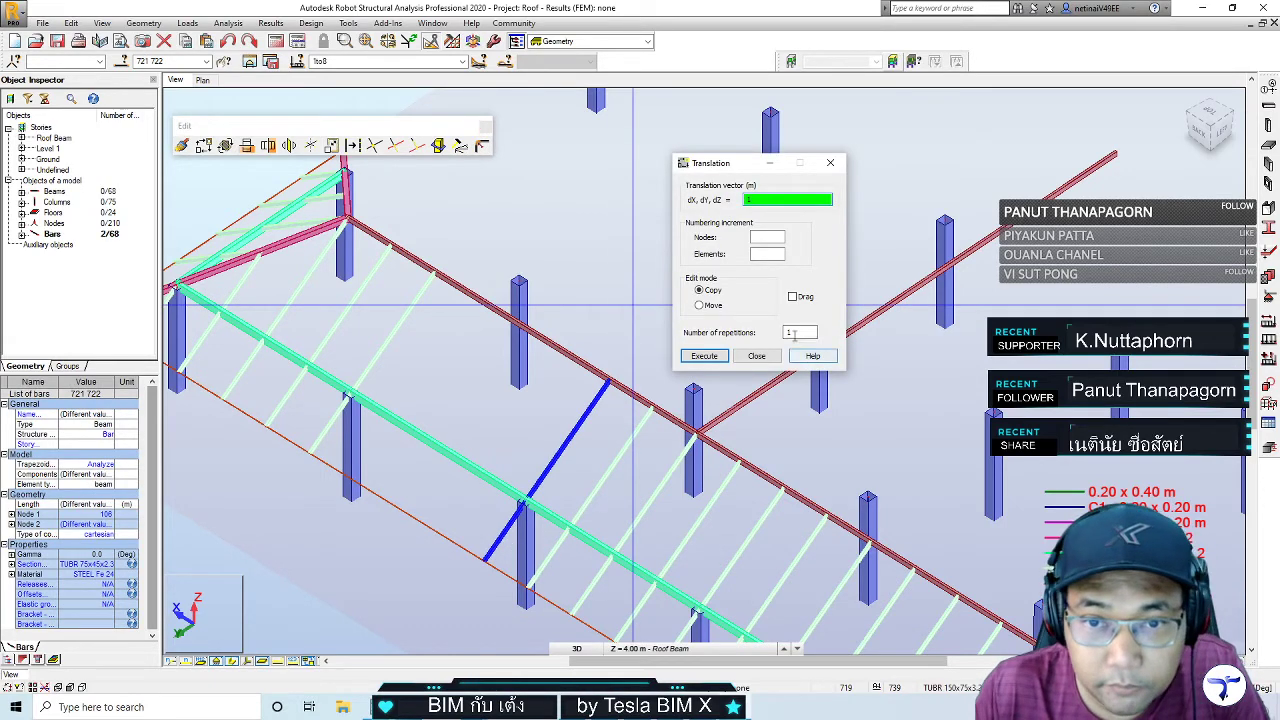
double_click(794, 333)
type("3")
left_click(704, 356)
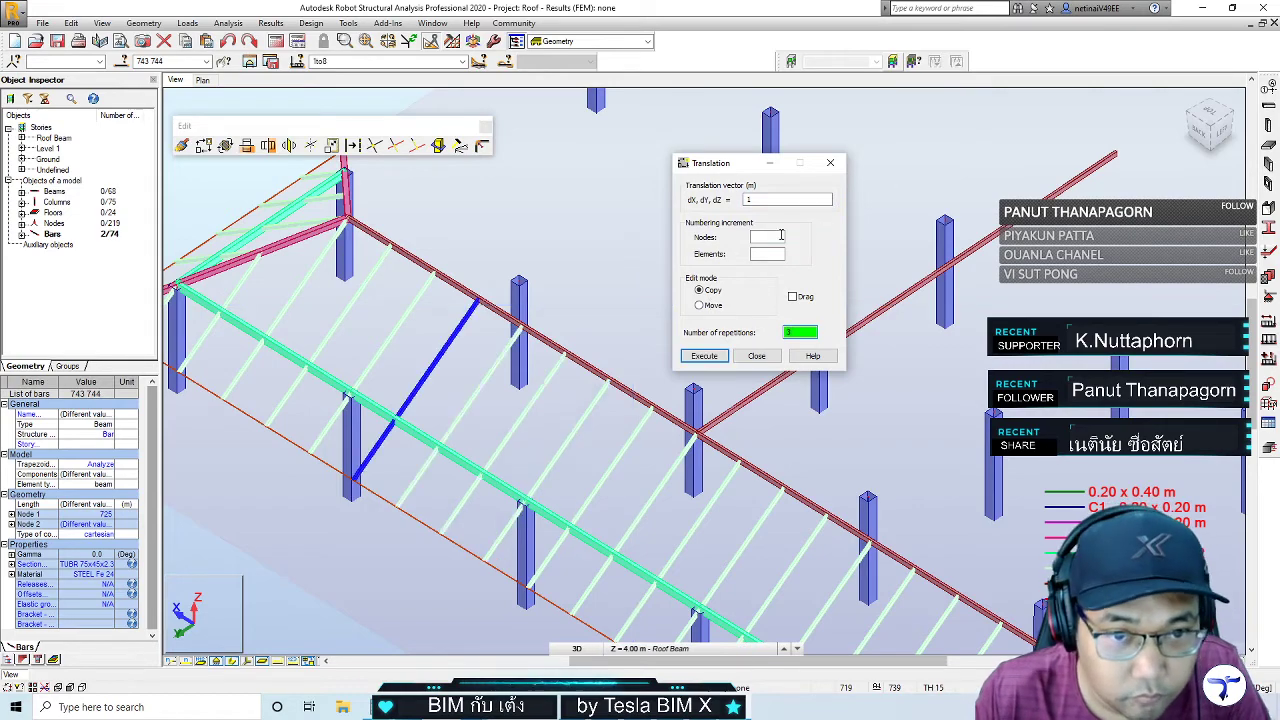
left_click(830, 162)
Orbit and pan to check the whole braced roof, then switch to Revit
left_click(636, 240)
scroll(597, 286, "down", 4)
mouse_move(597, 286)
middle_mouse_down("shift")
mouse_move(562, 504)
mouse_move(671, 523)
mouse_move(429, 523)
middle_mouse_up("shift")
scroll(409, 257, "up", 2)
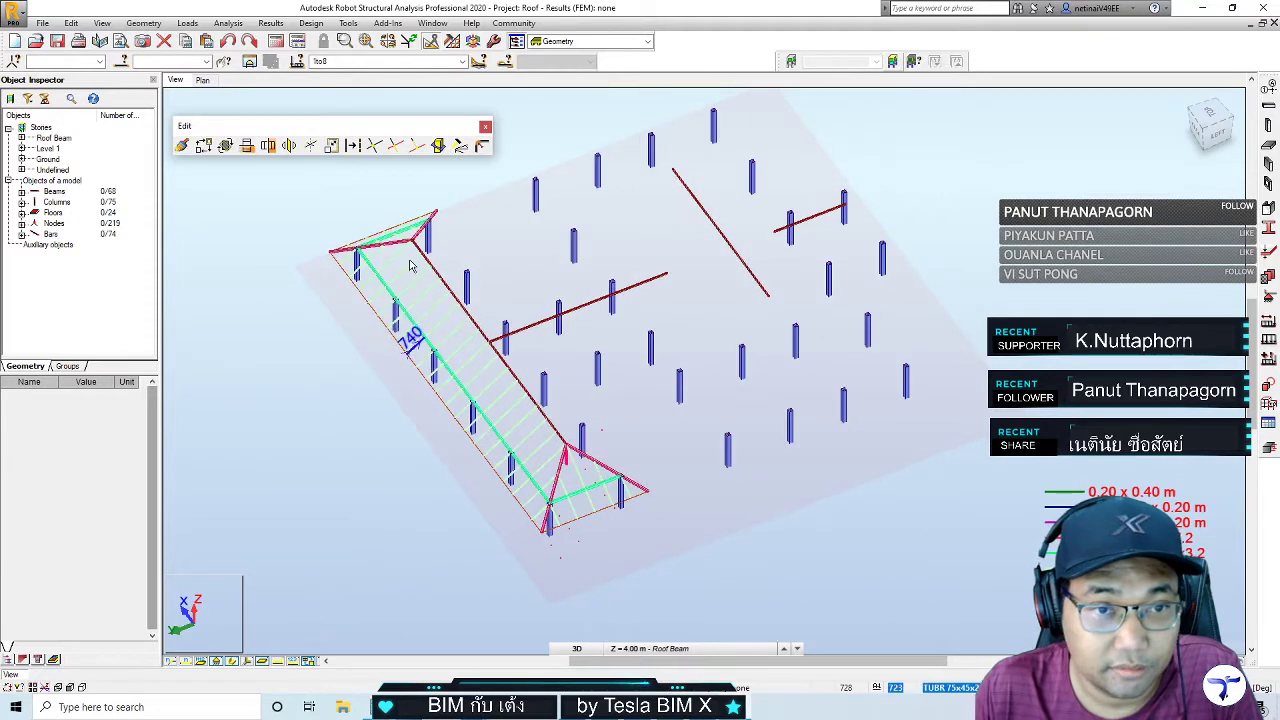
scroll(449, 237, "up", 2)
mouse_move(449, 237)
middle_mouse_down()
mouse_move(547, 317)
mouse_move(511, 309)
middle_mouse_up()
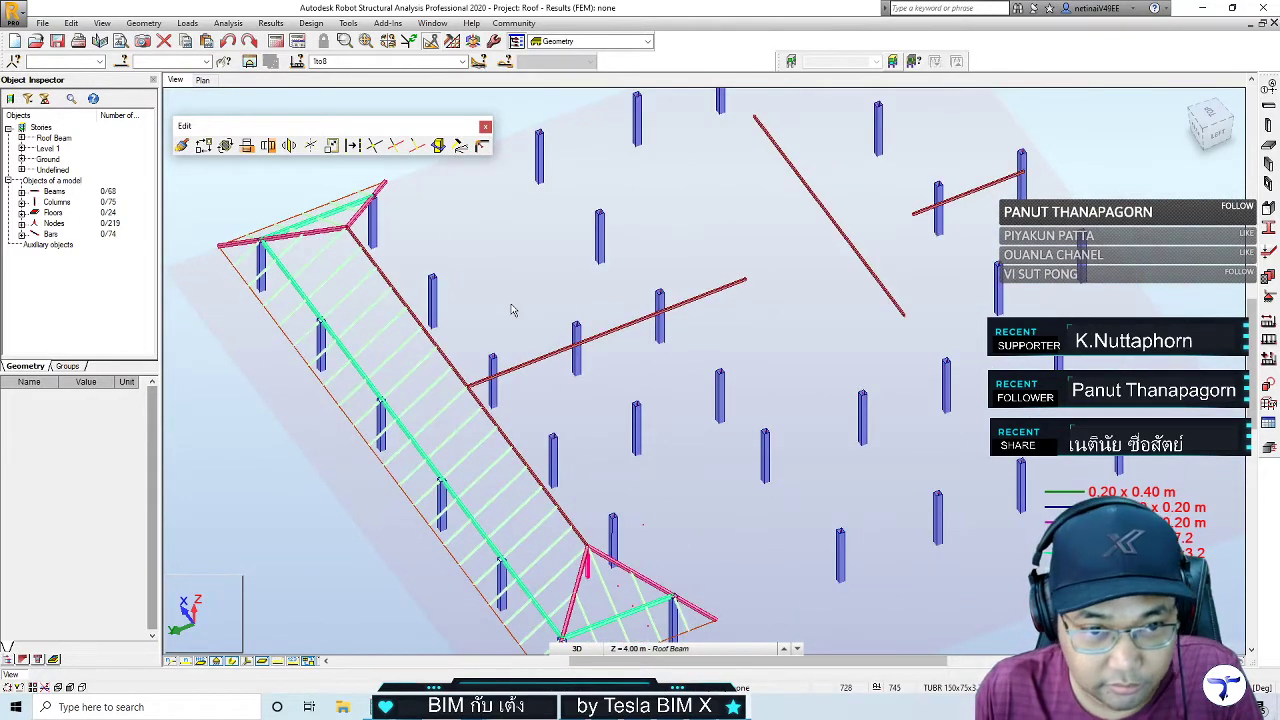
key("alt+Tab")
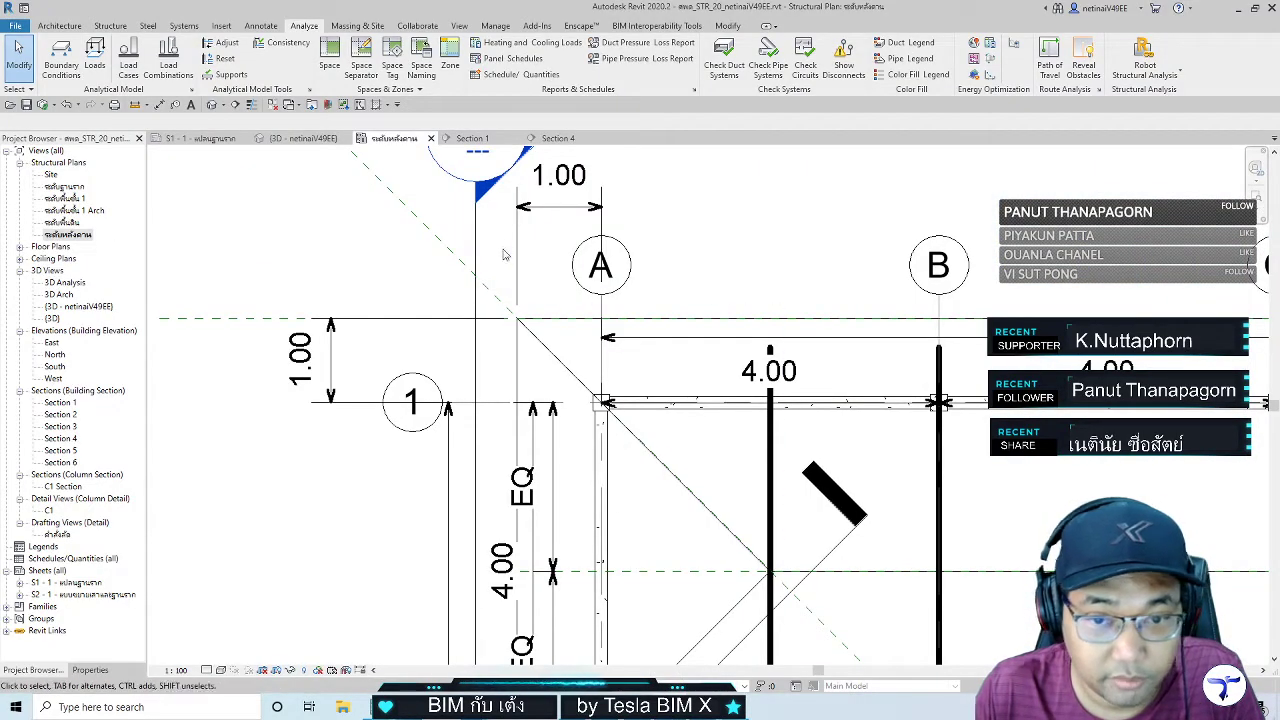
Open Revit's 3D view of the structure and orbit it to a new angle
scroll(508, 262, "down", 3)
left_click(295, 139)
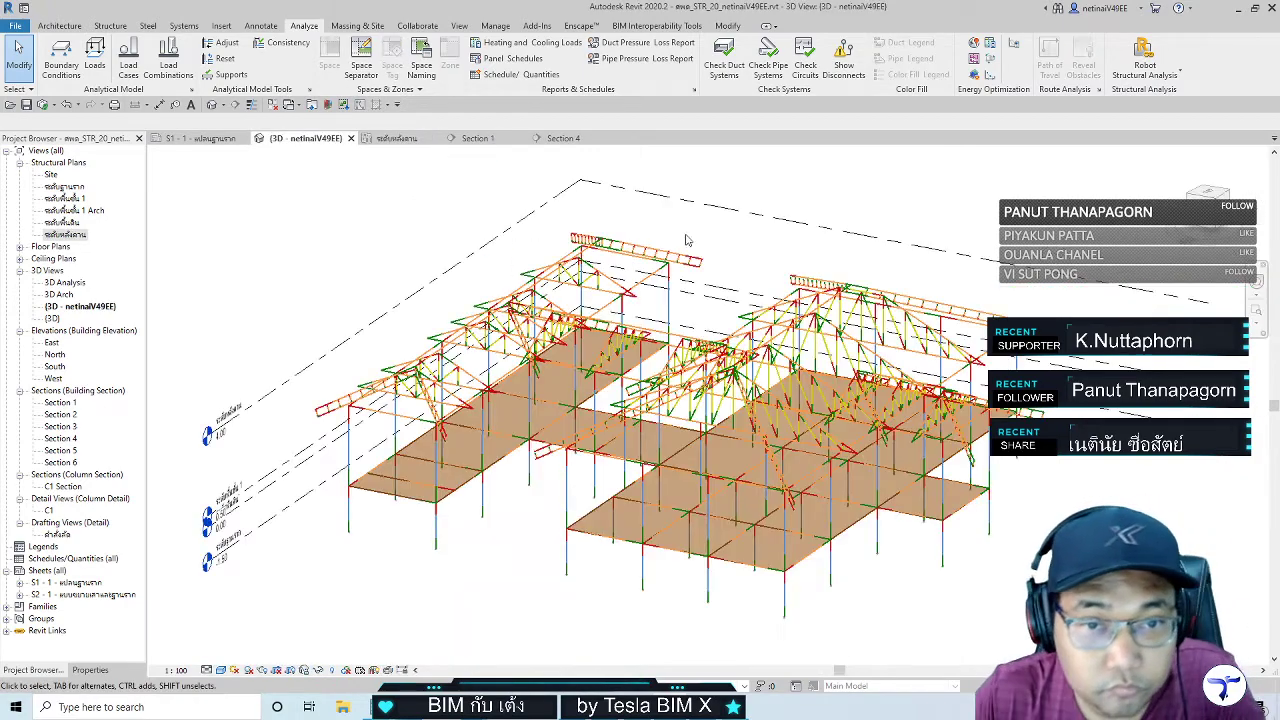
mouse_move(783, 258)
middle_mouse_down("shift")
mouse_move(762, 357)
mouse_move(386, 220)
middle_mouse_up("shift")
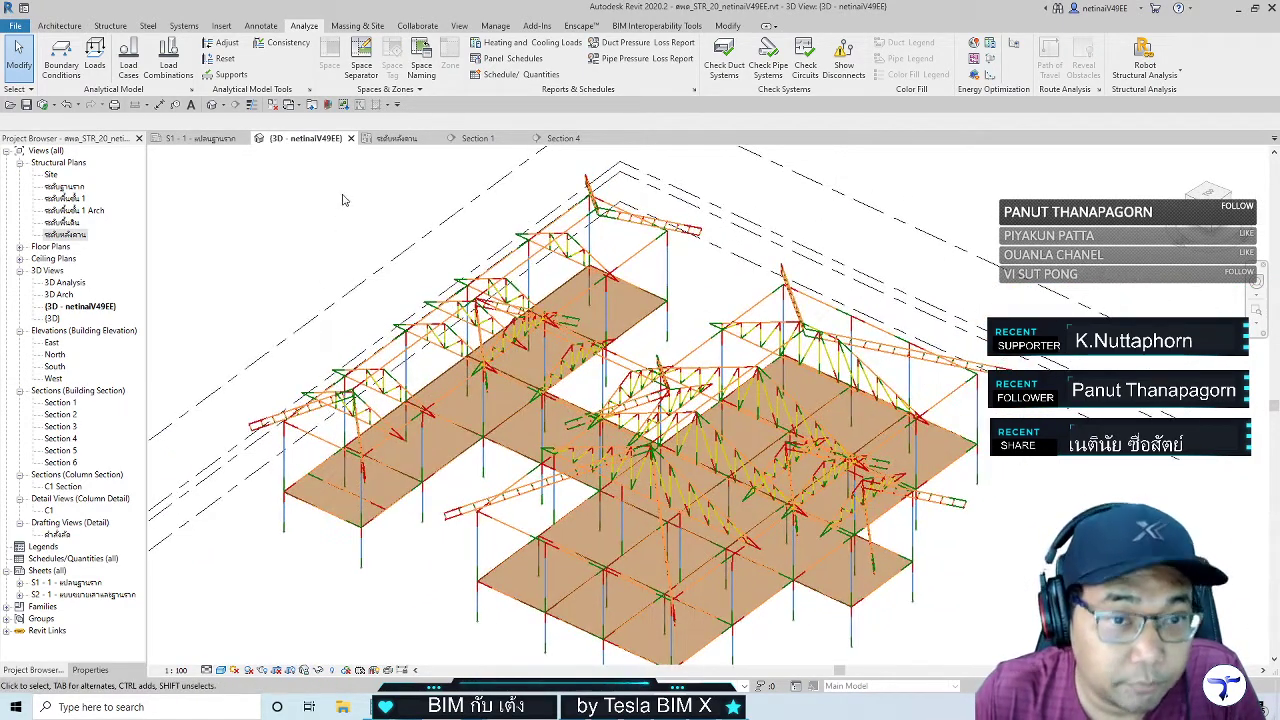
Turn on model categories via VG, then select the roof to reveal the framing beneath
key("v")
key("g")
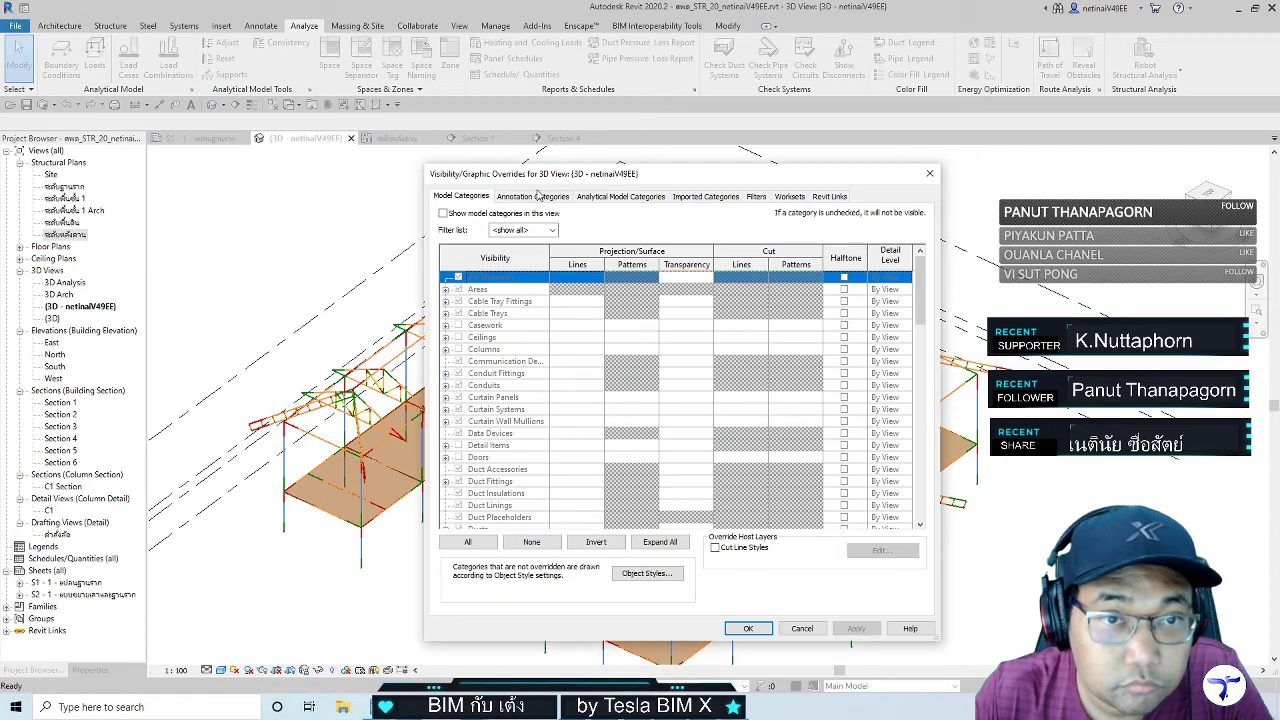
left_click(442, 213)
left_click(748, 627)
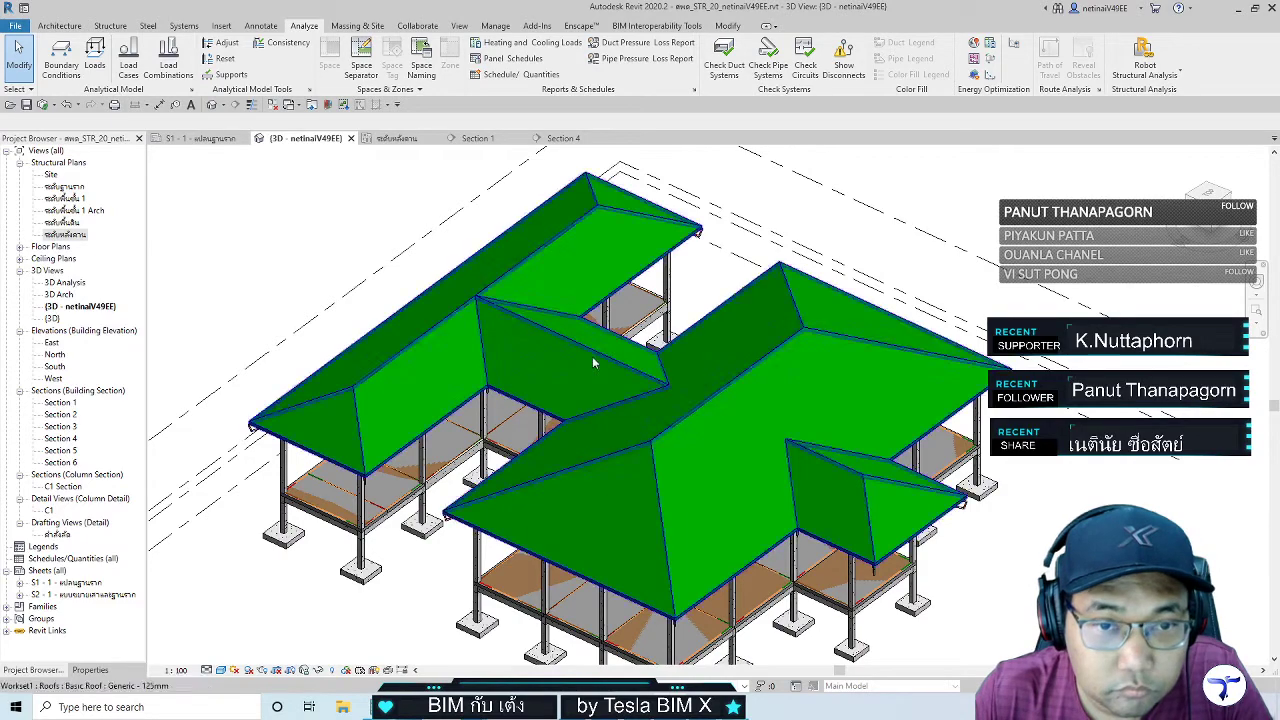
left_click(504, 318)
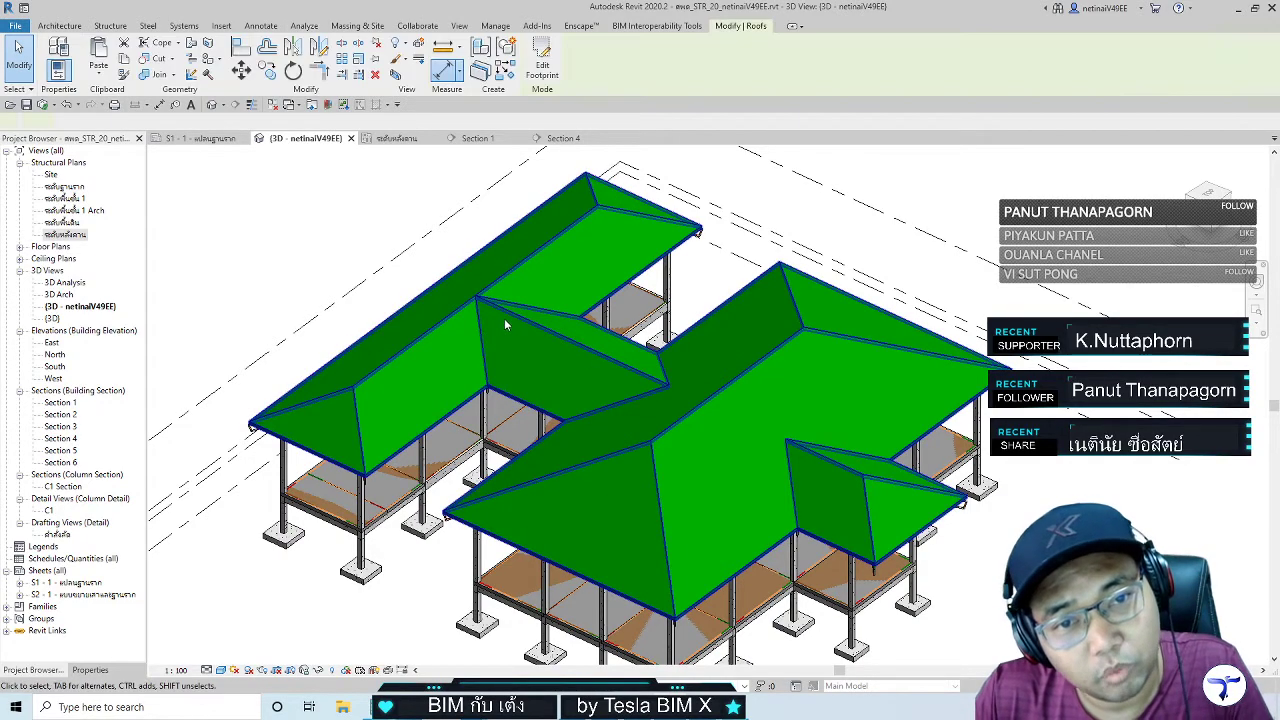
scroll(500, 317, "up", 3)
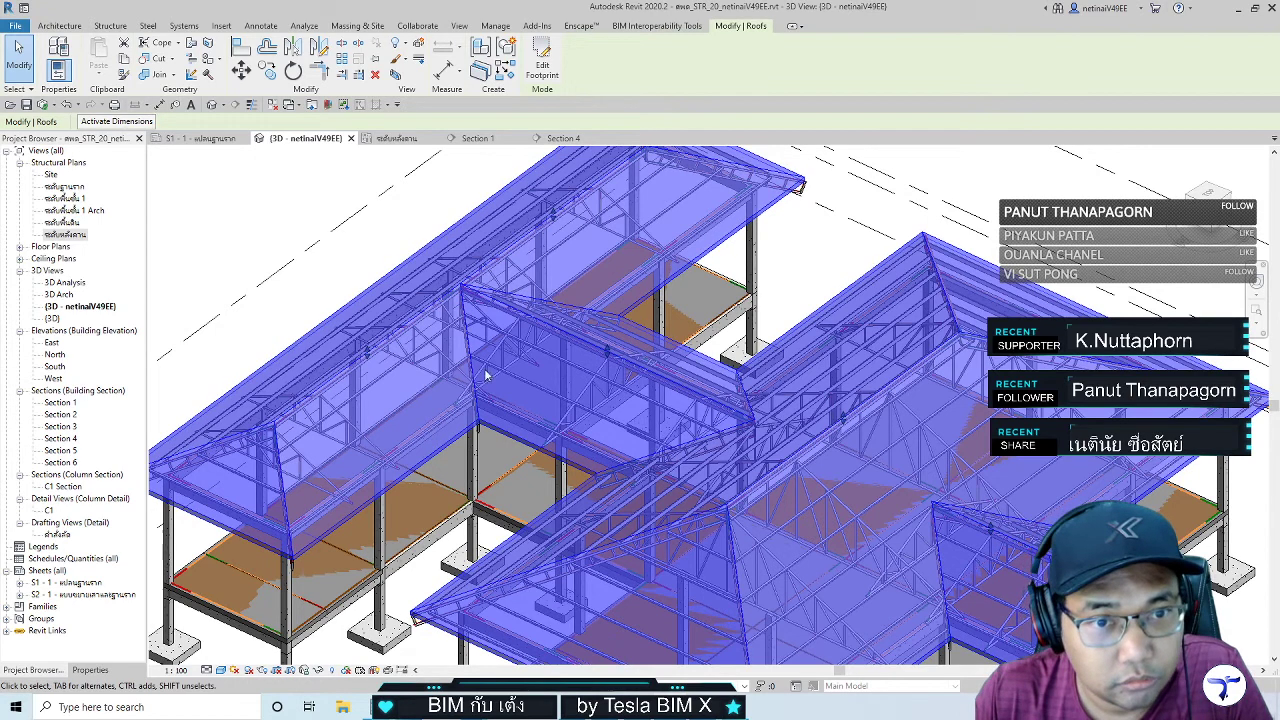
Minimize Revit and zoom, orbit and pan Robot's view to the roof truss corner
left_click(1238, 10)
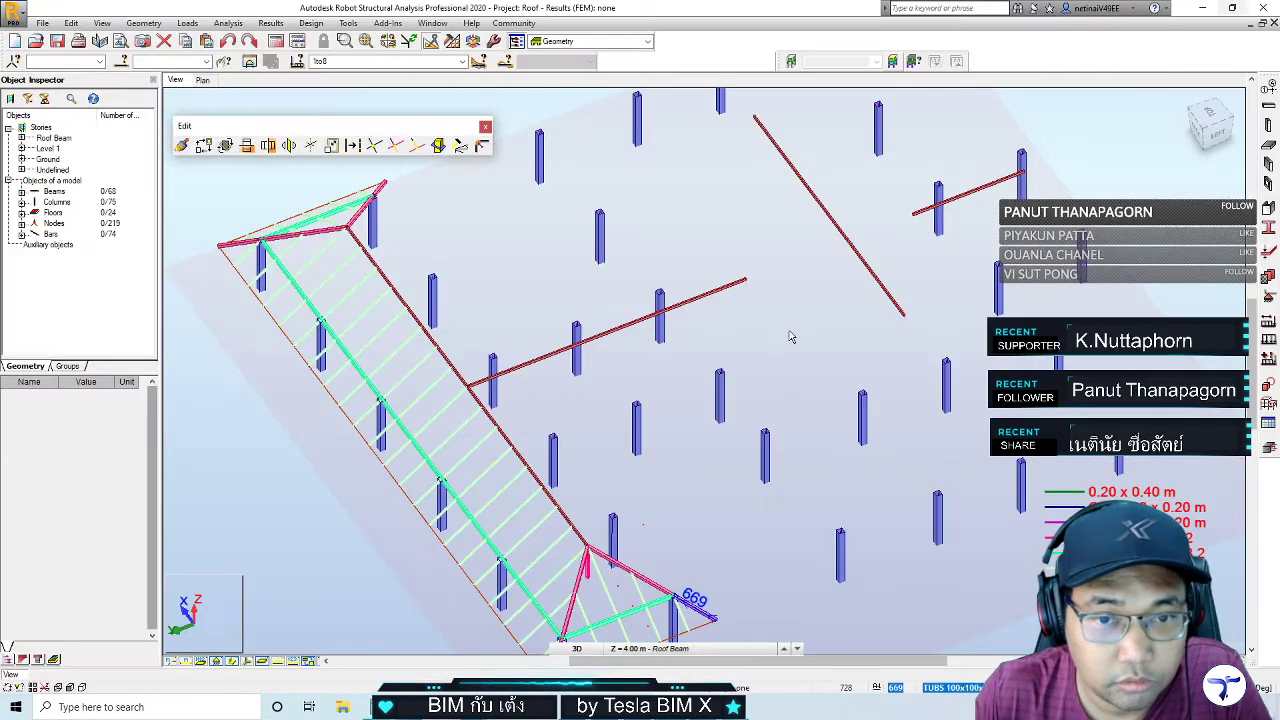
scroll(798, 345, "down", 1)
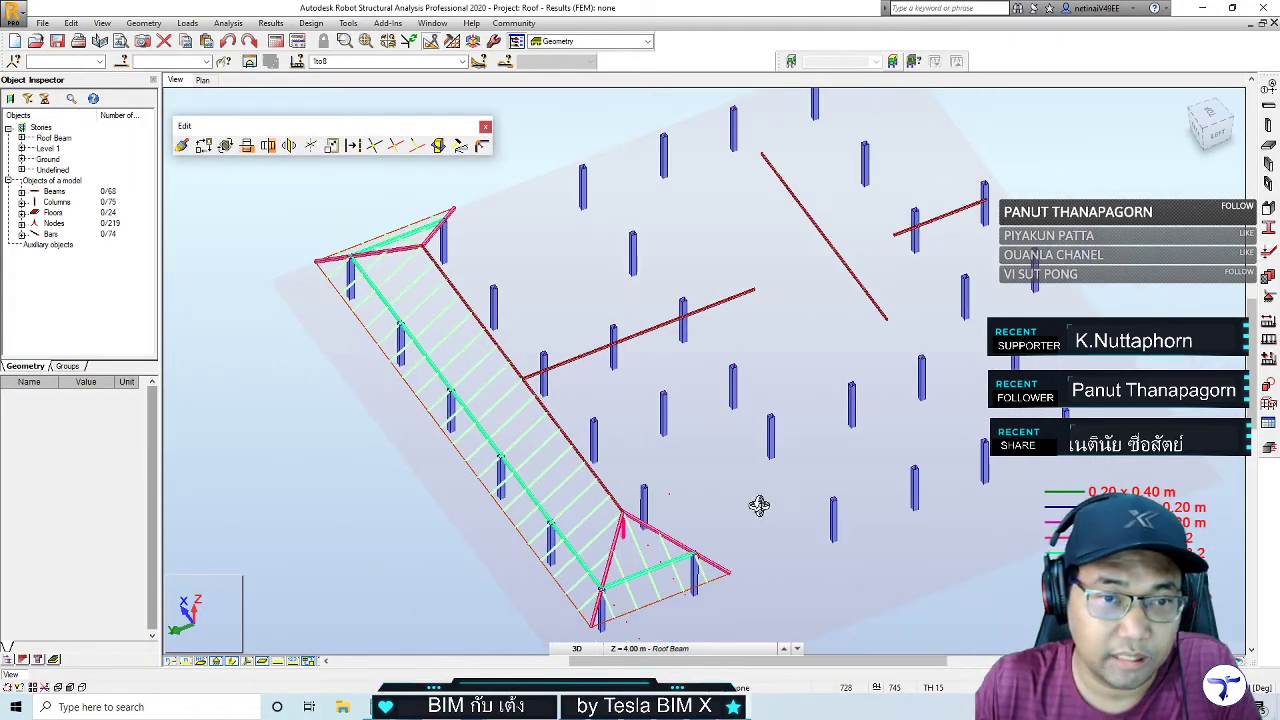
mouse_move(759, 505)
middle_mouse_down("shift")
mouse_move(709, 509)
mouse_move(714, 491)
mouse_move(640, 366)
mouse_move(680, 380)
mouse_move(628, 304)
middle_mouse_up("shift")
scroll(659, 400, "up", 2)
middle_click_drag(671, 375, 625, 384, "shift")
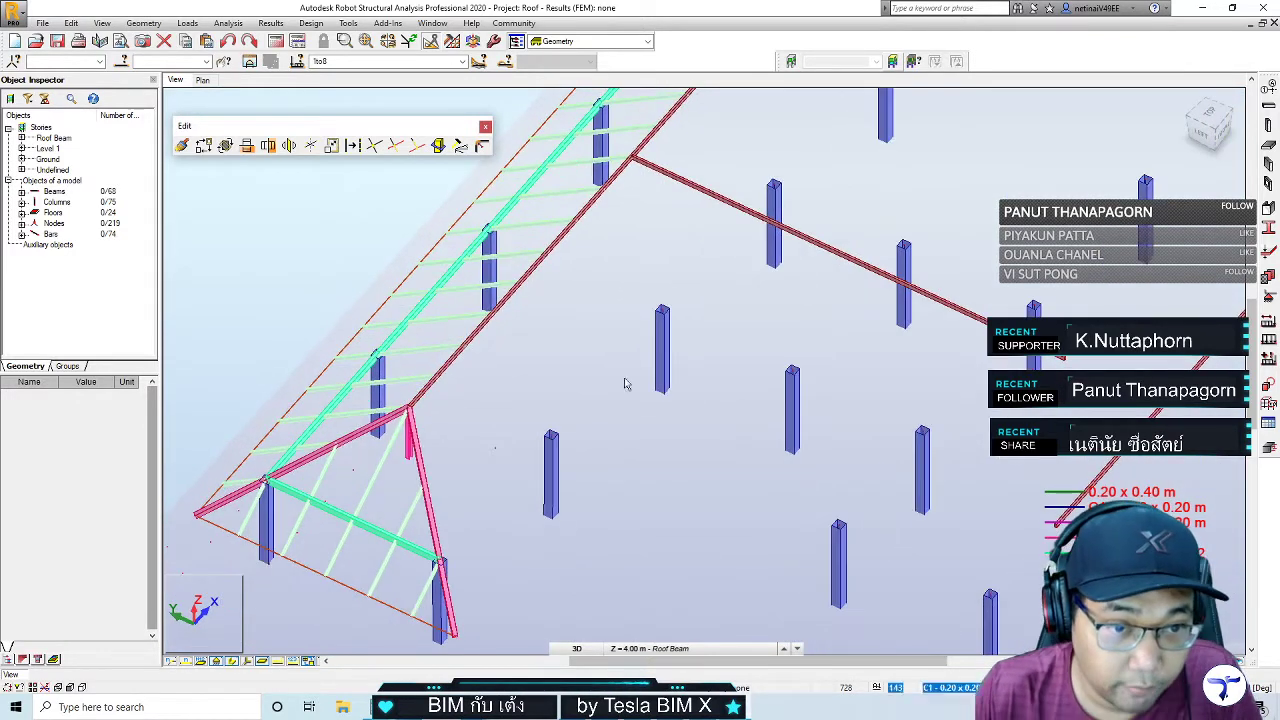
middle_click_drag(435, 492, 403, 442)
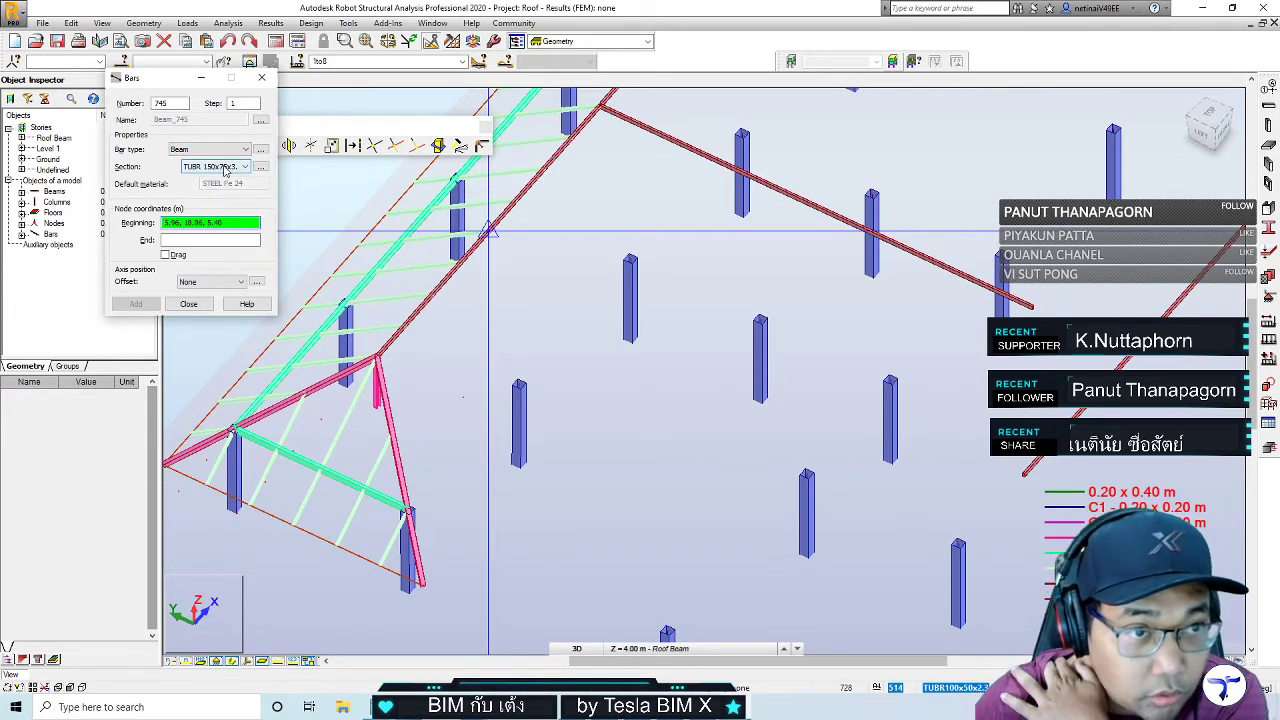
Check web bar 668's section, then give new bar 745 the TUBS 100x100x3 section
left_click(226, 168)
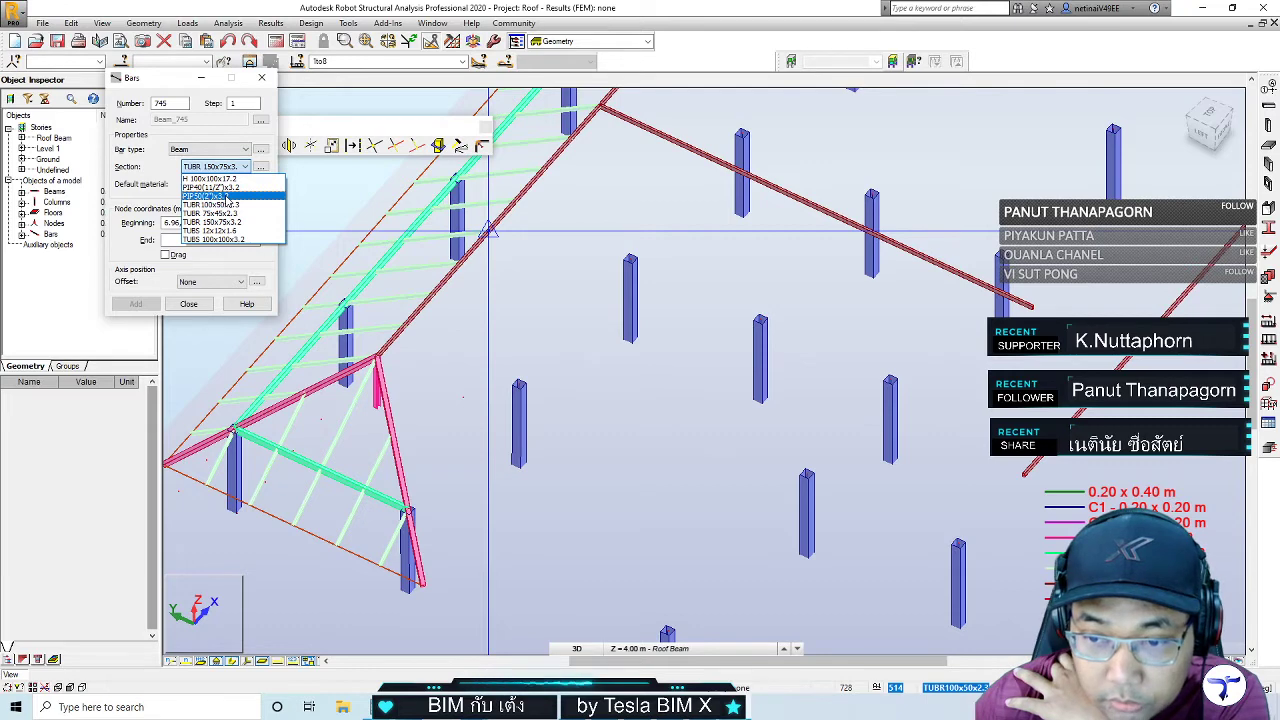
left_click(262, 78)
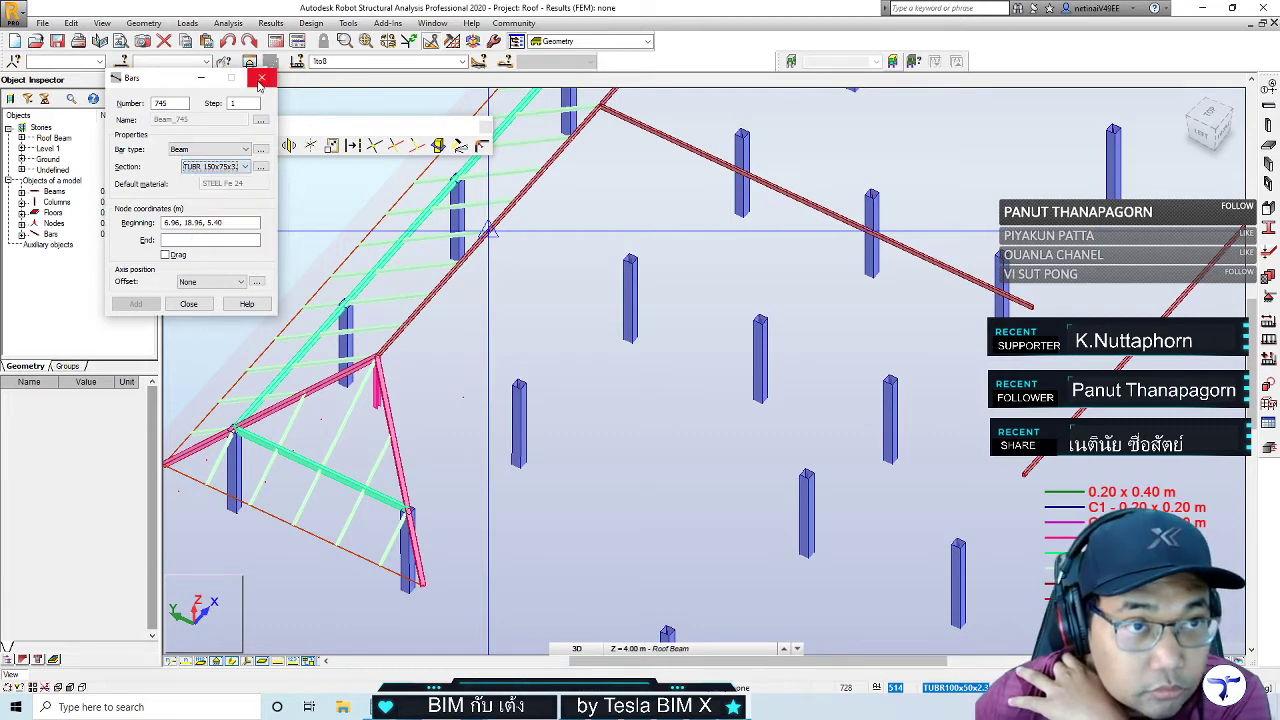
left_click(262, 78)
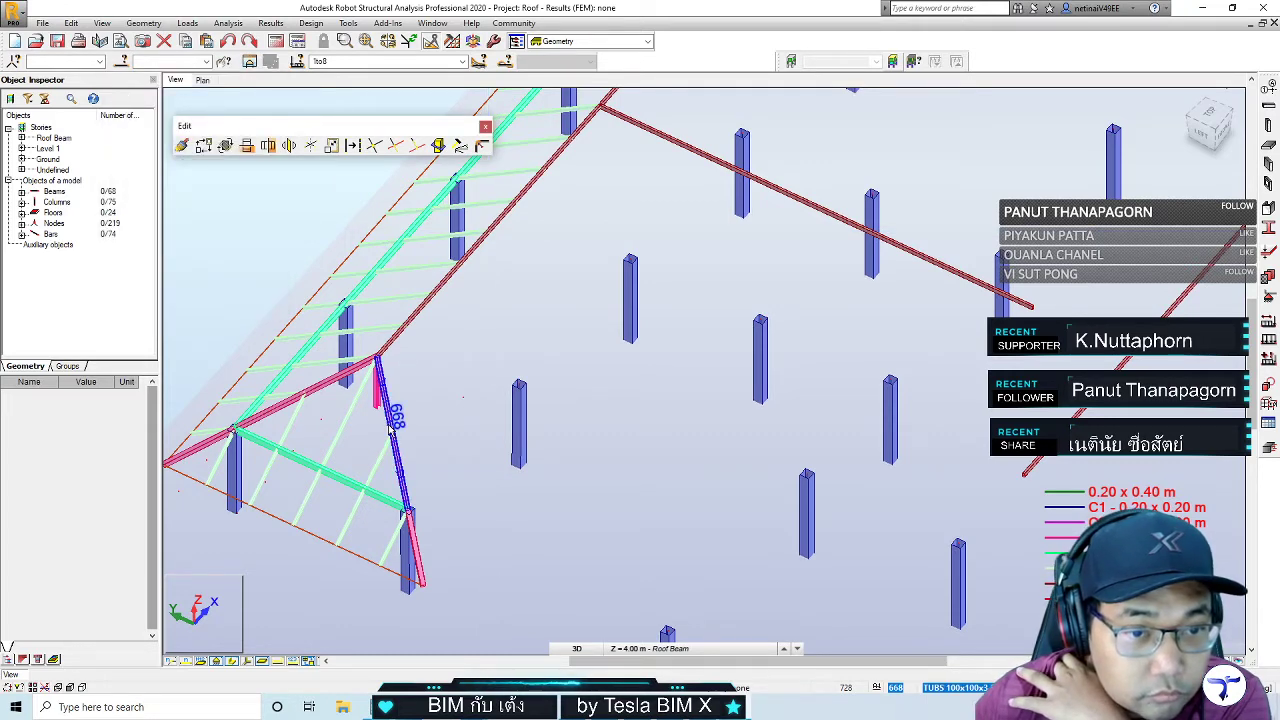
left_click(390, 428)
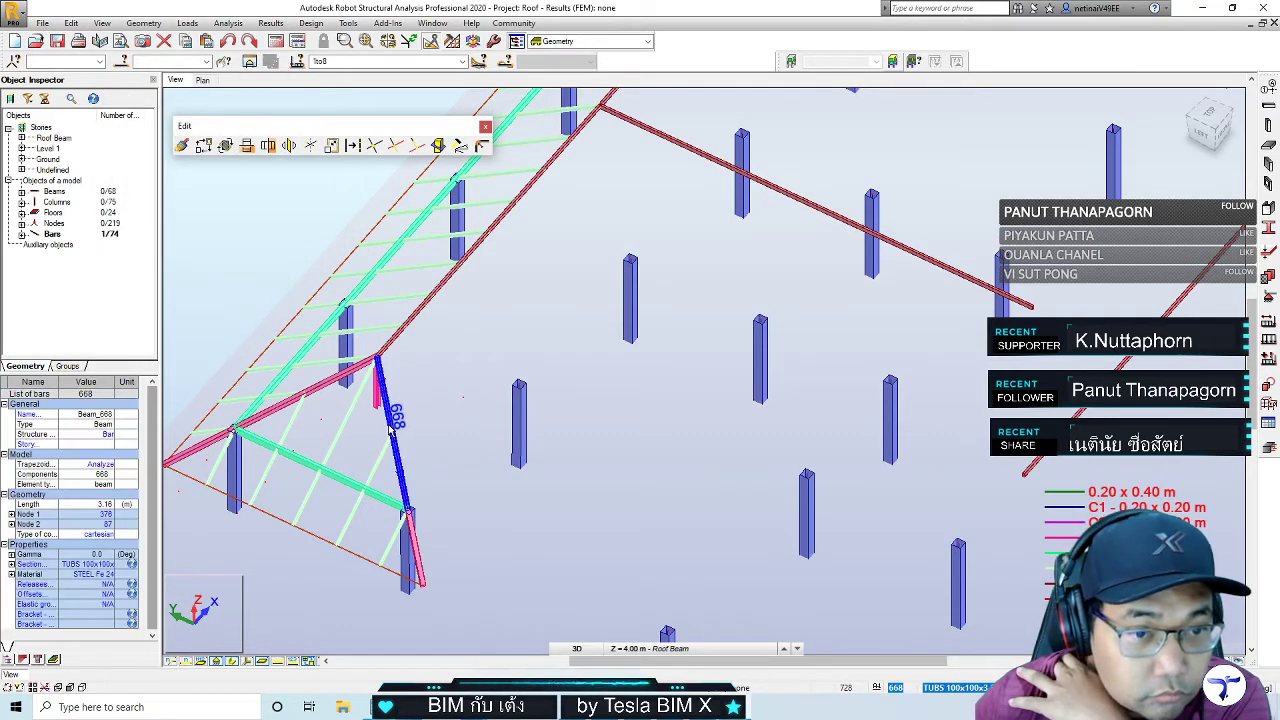
left_click(450, 418)
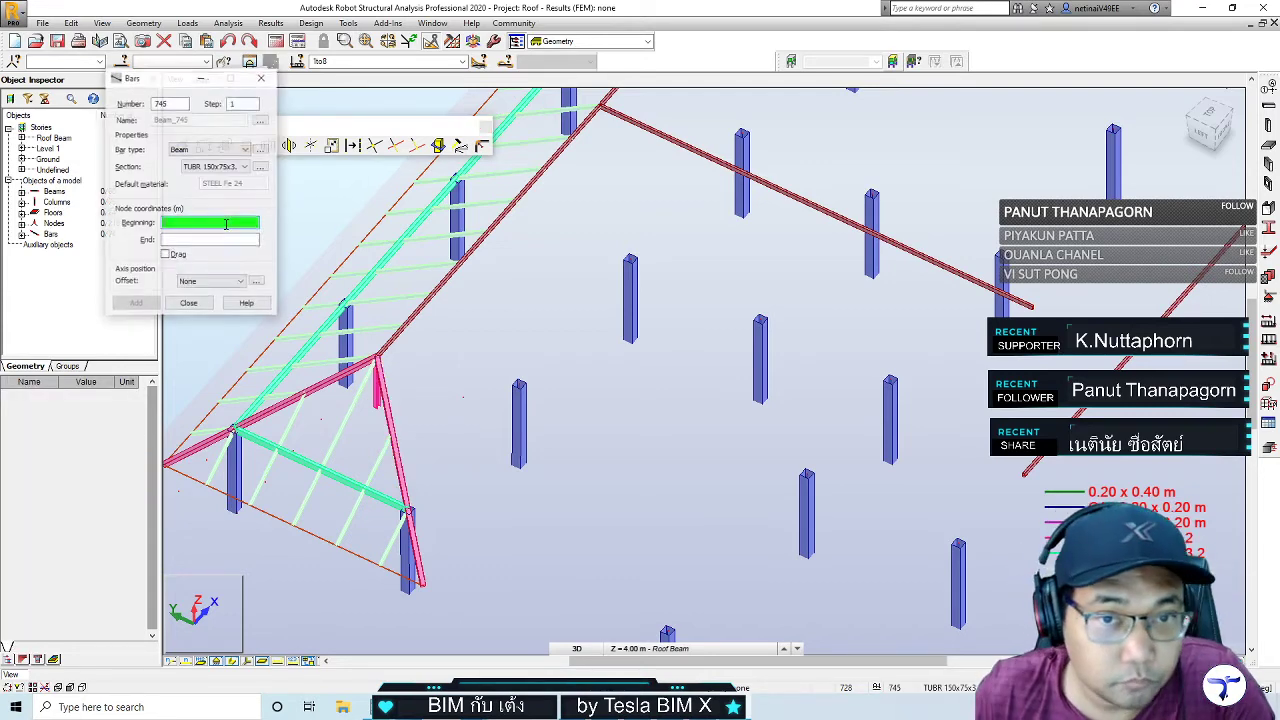
left_click(218, 167)
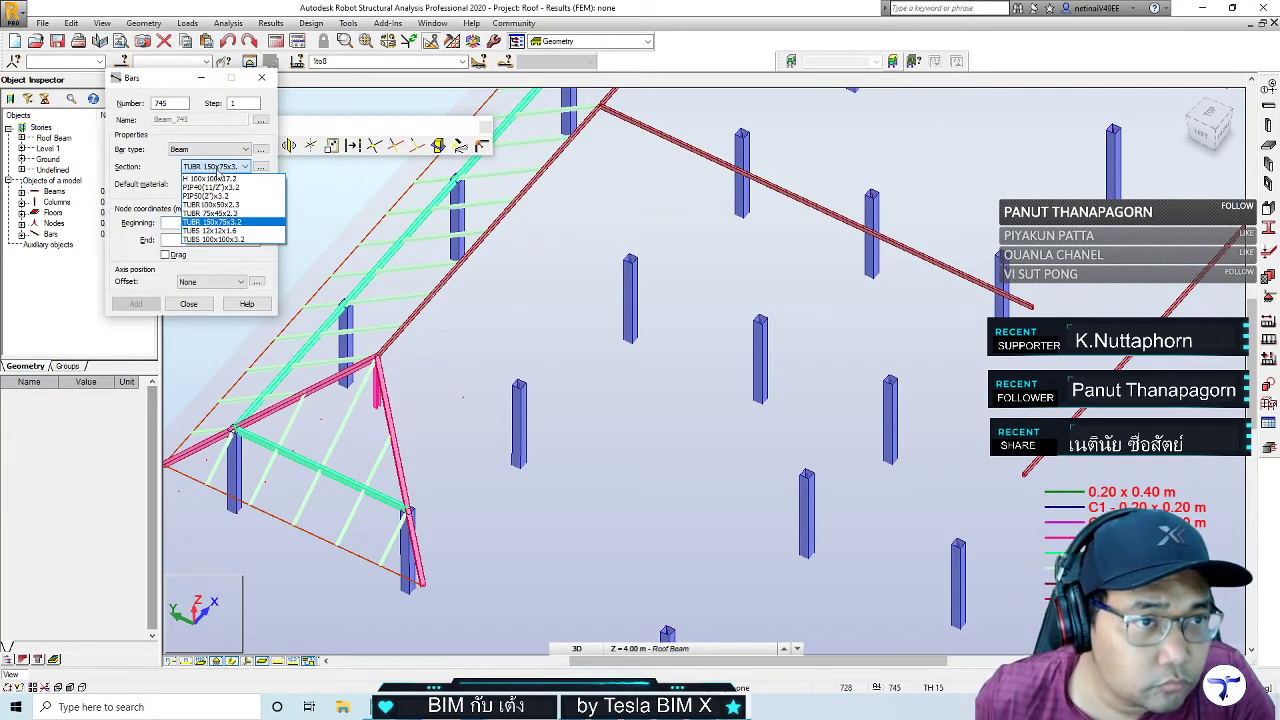
left_click(213, 239)
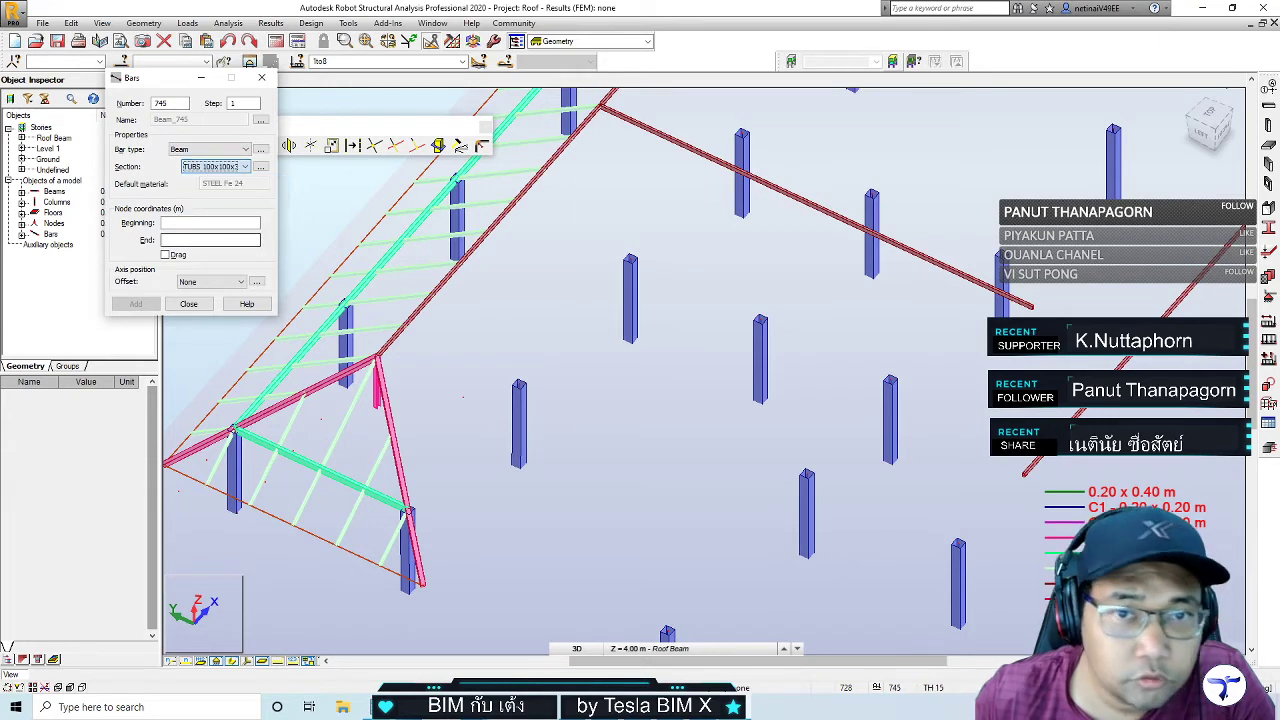
middle_click_drag(631, 188, 621, 288)
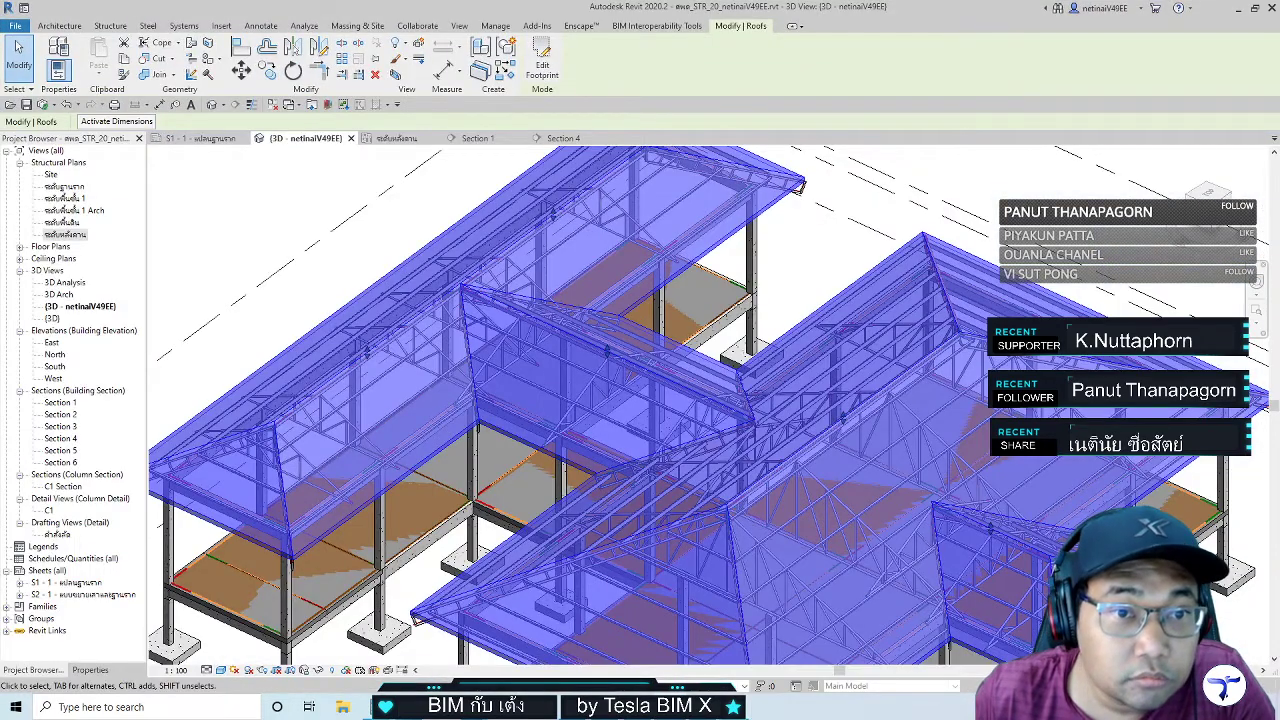
key("Escape")
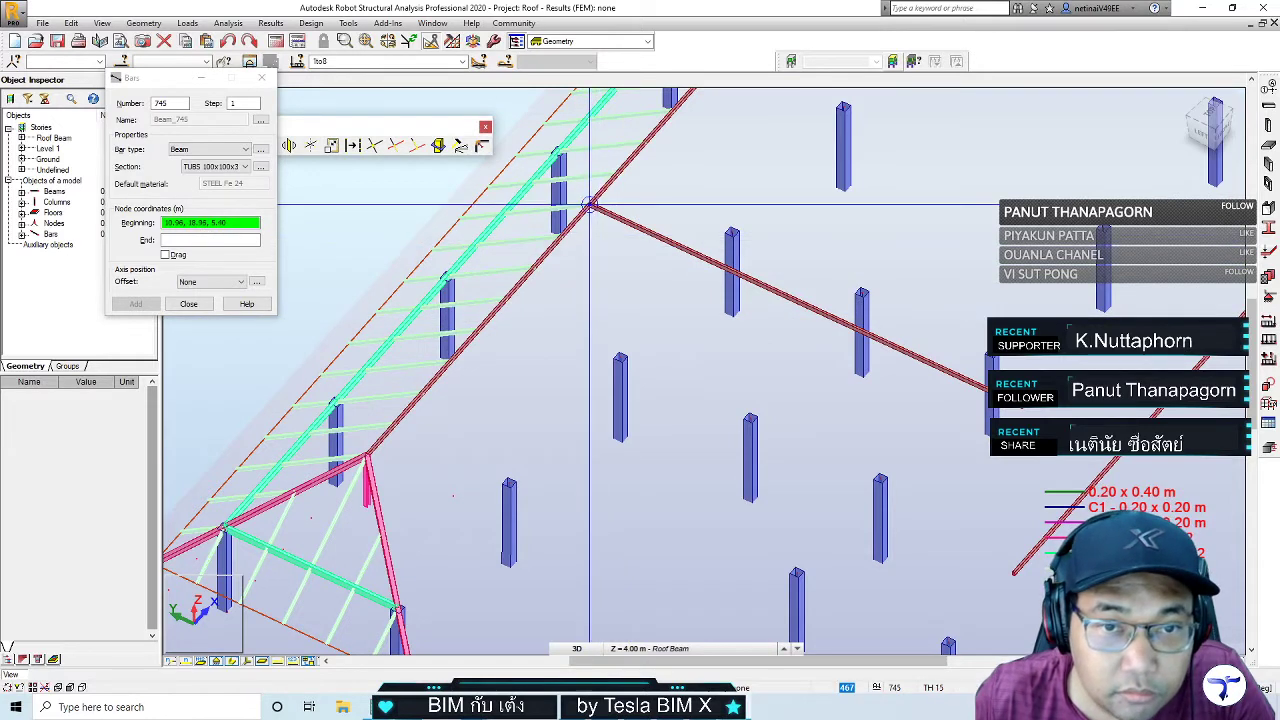
Draw TUBS 100x100x3 struts 745 and 746 from the roof-beam node to the two column tops
left_click(620, 355)
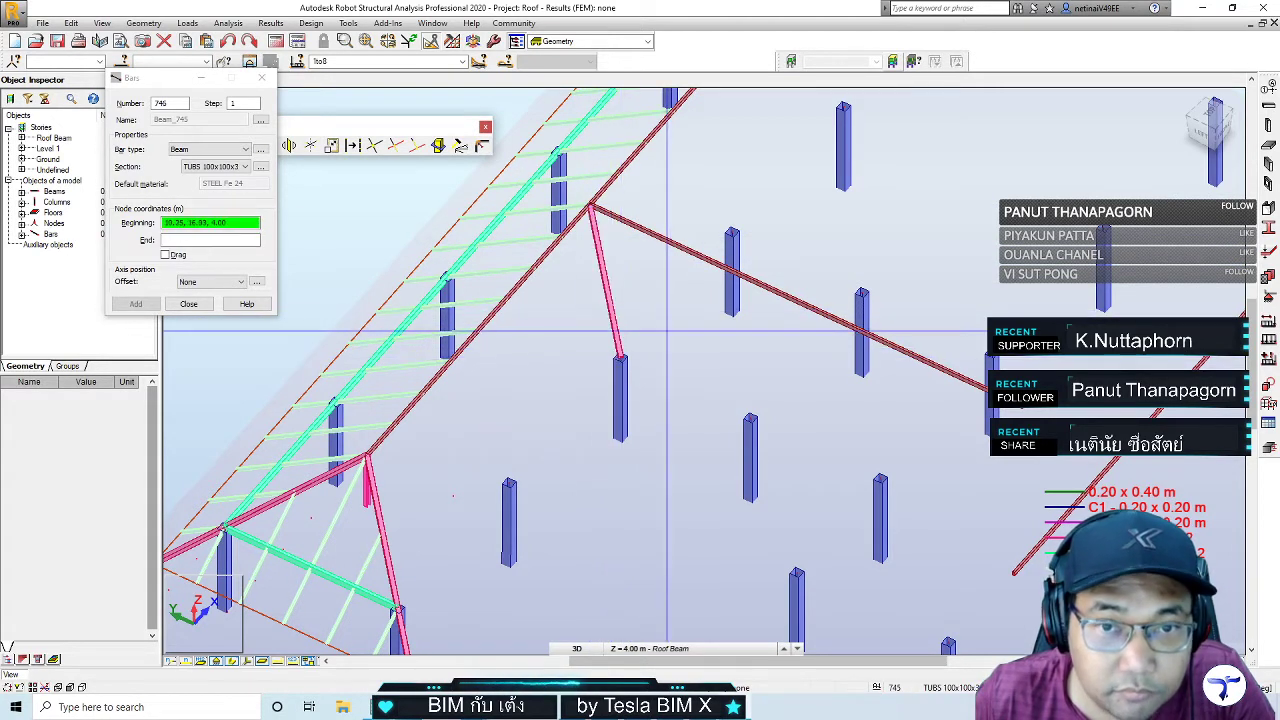
left_click(590, 207)
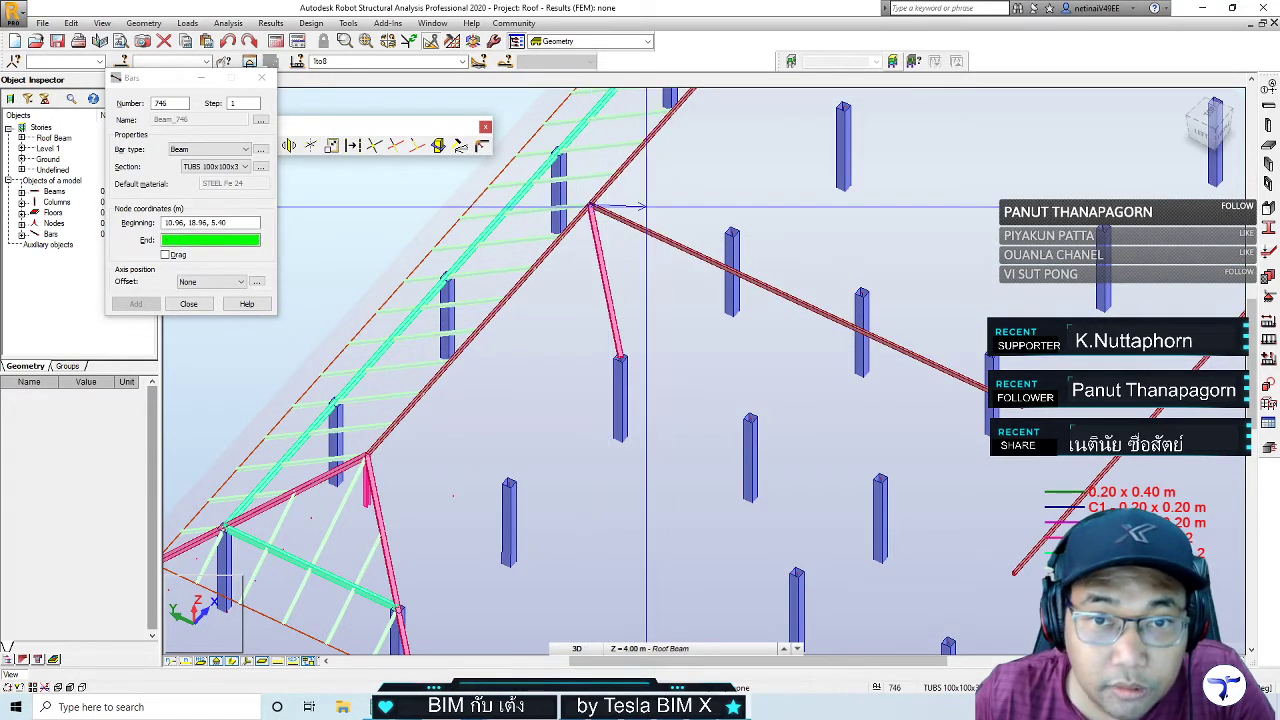
left_click(732, 232)
key("Escape")
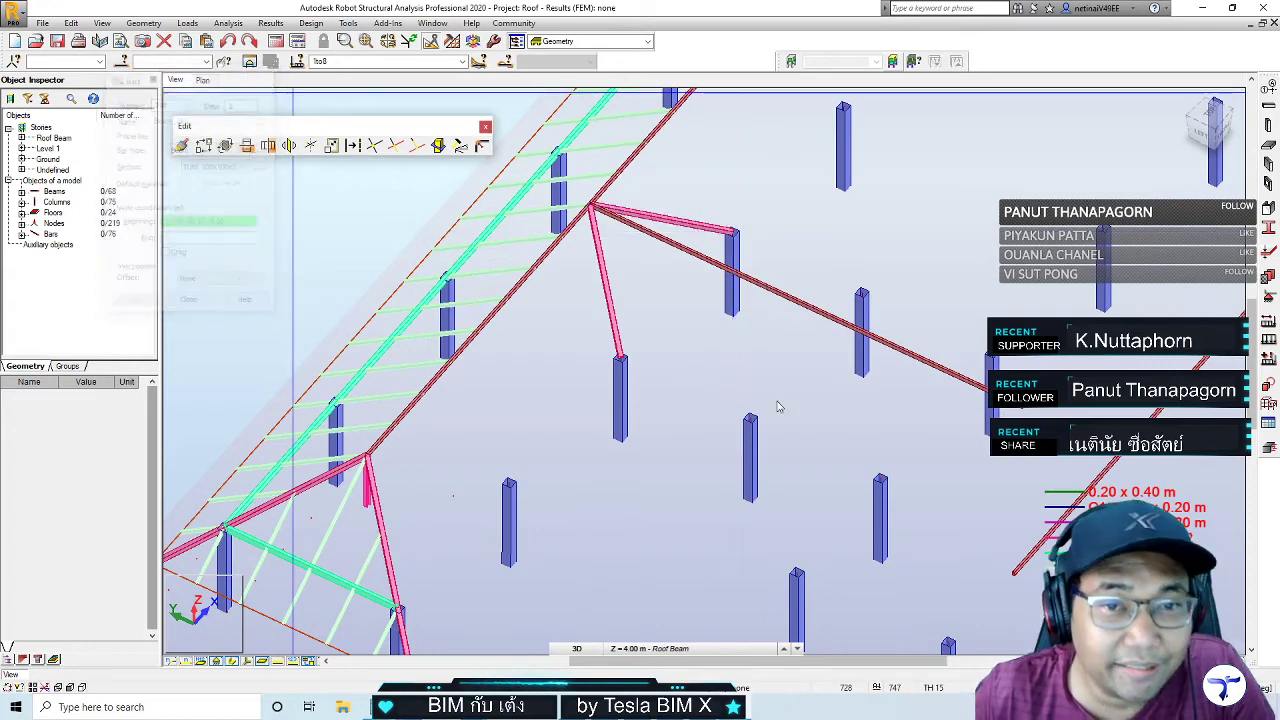
scroll(763, 398, "down", 2)
middle_click_drag(763, 398, 836, 491, "shift")
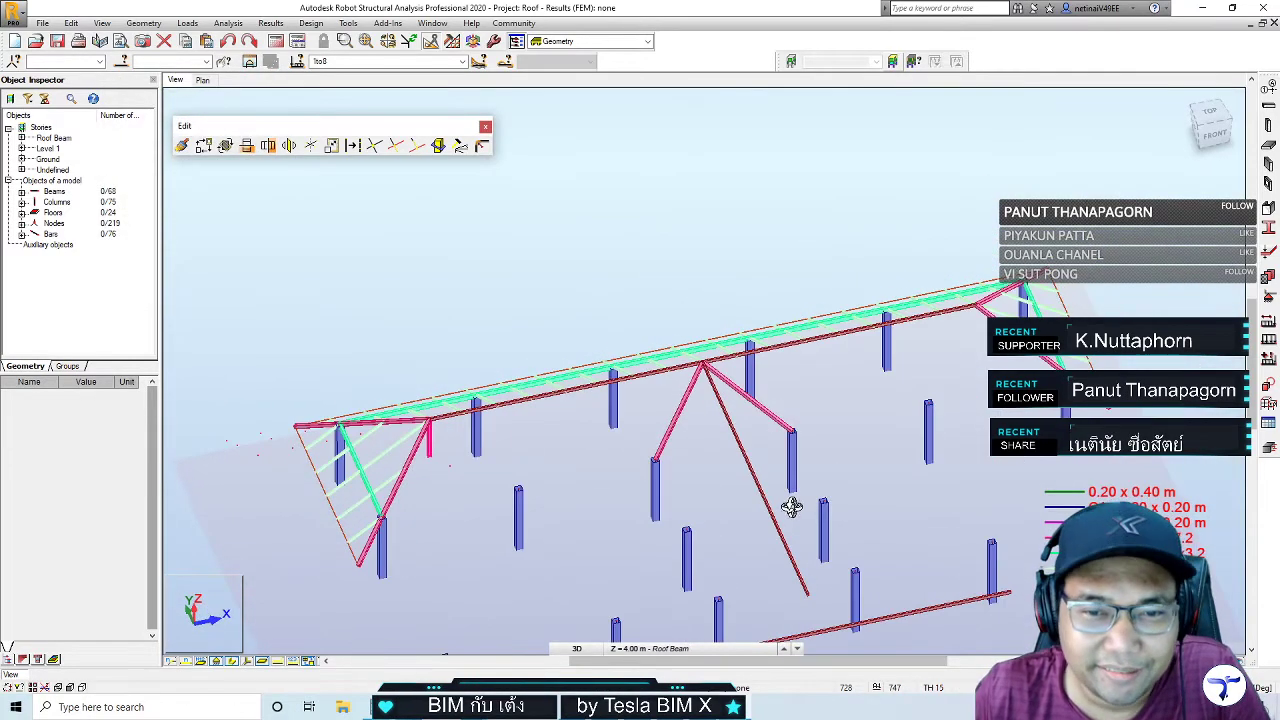
scroll(697, 363, "up", 3)
scroll(680, 463, "up", 1)
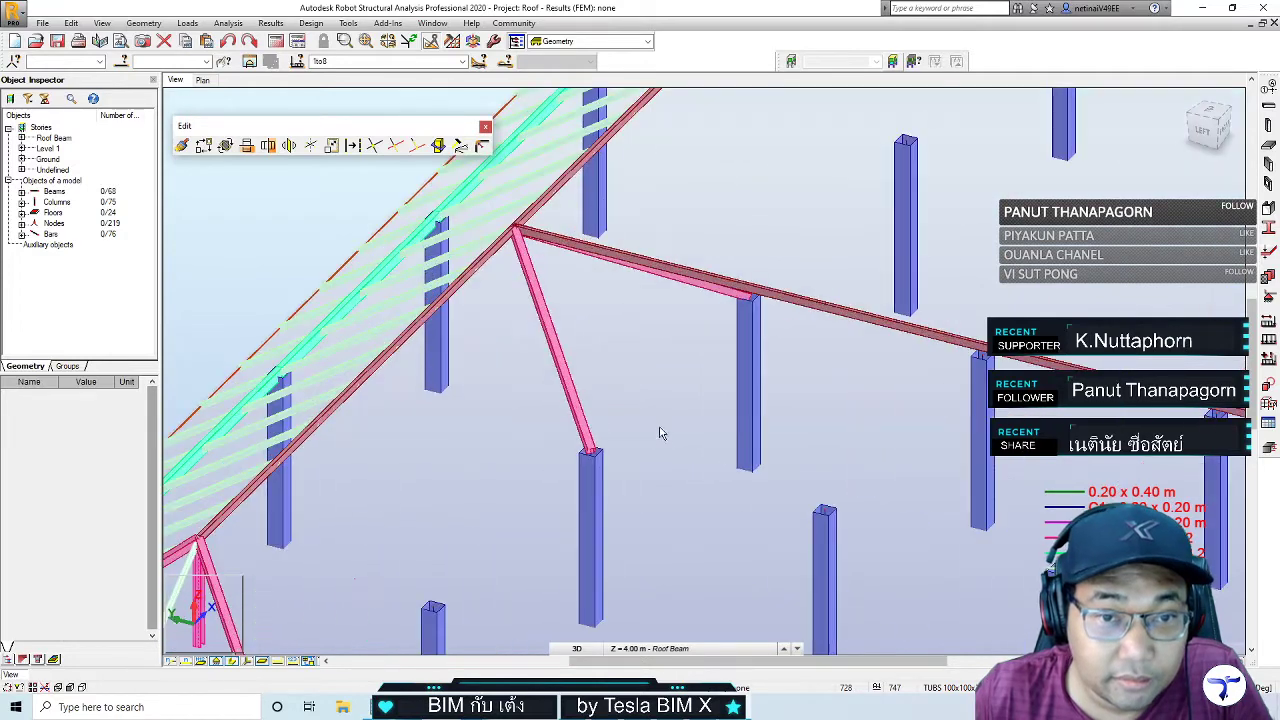
mouse_move(655, 425)
middle_mouse_down()
mouse_move(621, 467)
mouse_move(503, 461)
middle_mouse_up()
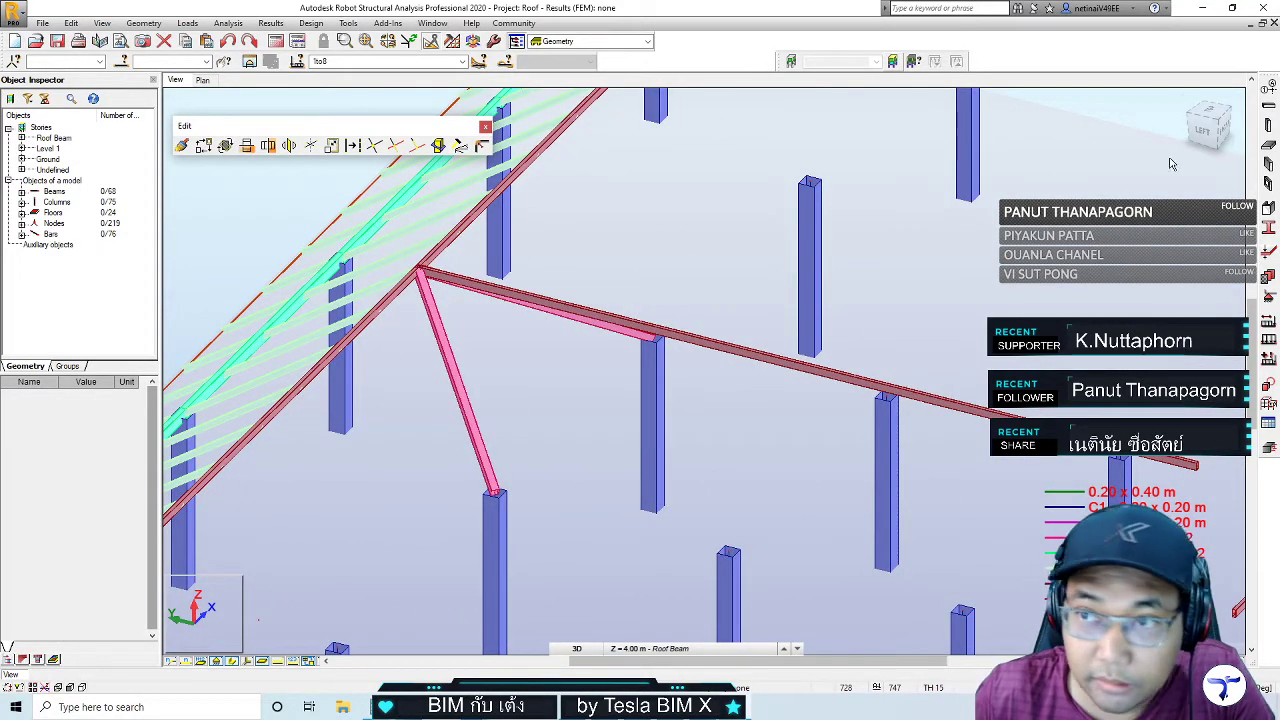
left_click(1267, 125)
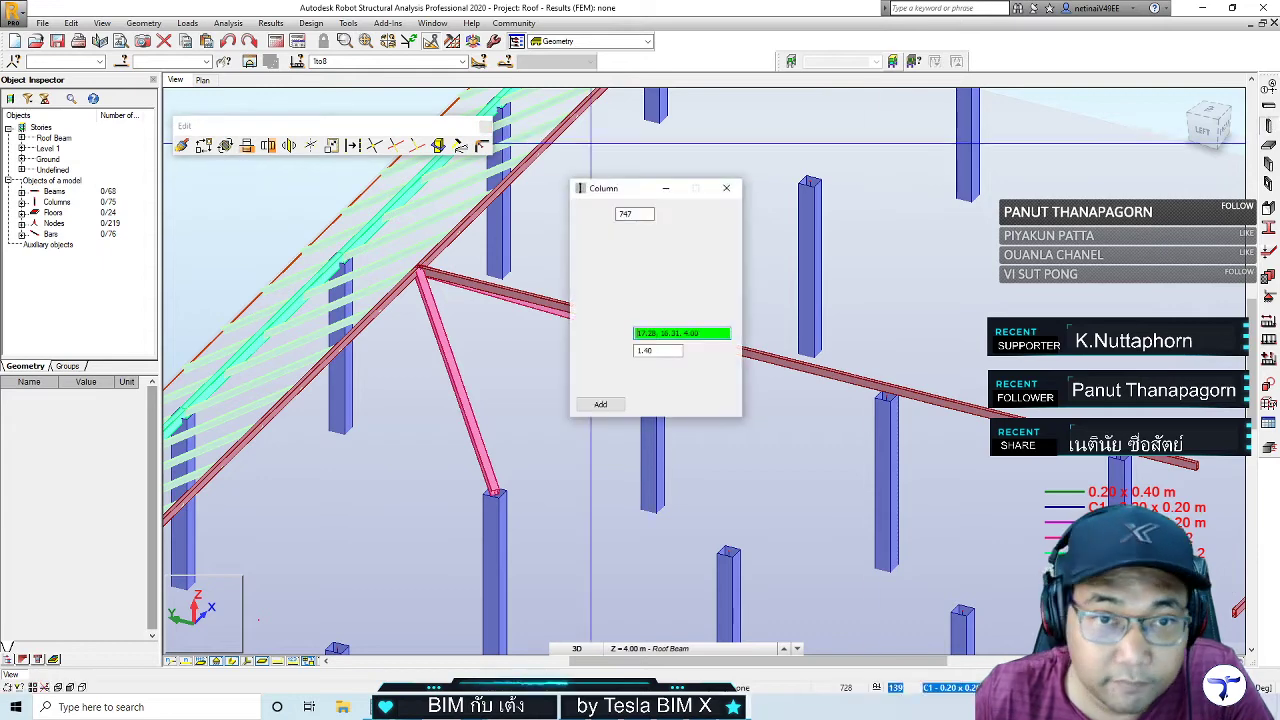
Hang a 1.40 m column from the roof-beam node and tie its foot to the adjacent column top
left_click_drag(628, 192, 150, 193)
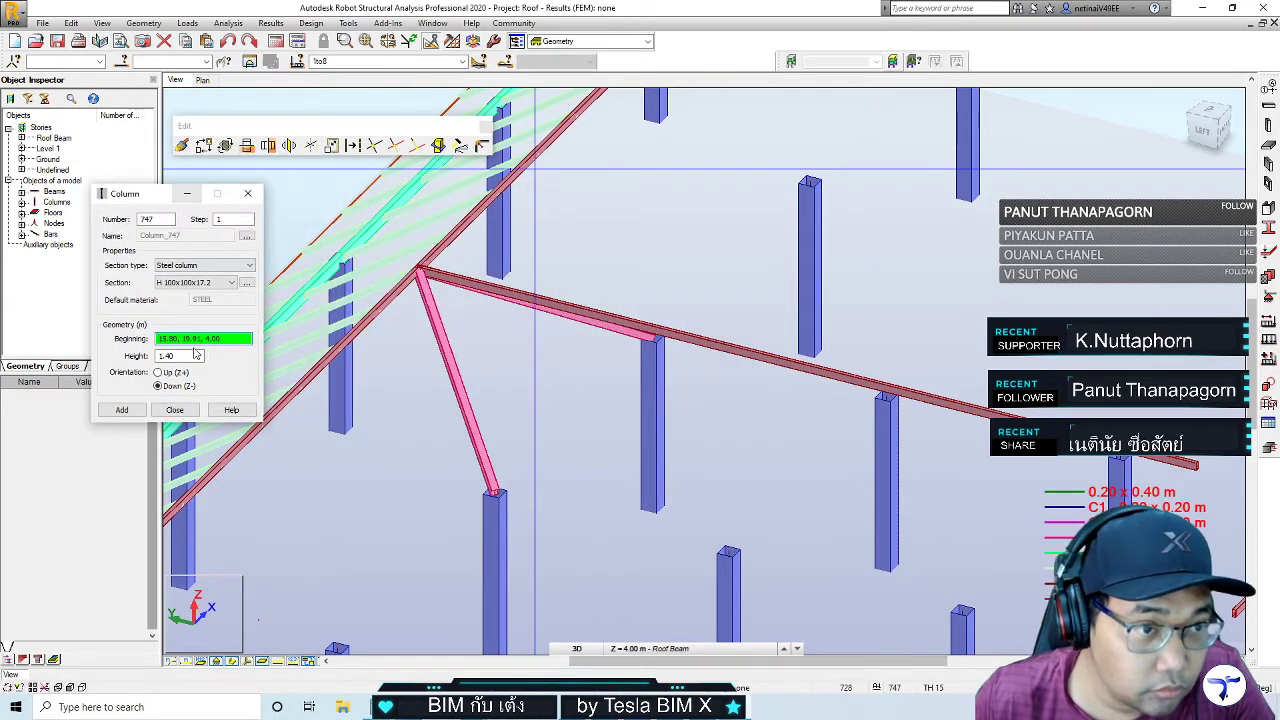
left_click(420, 272)
left_click(247, 193)
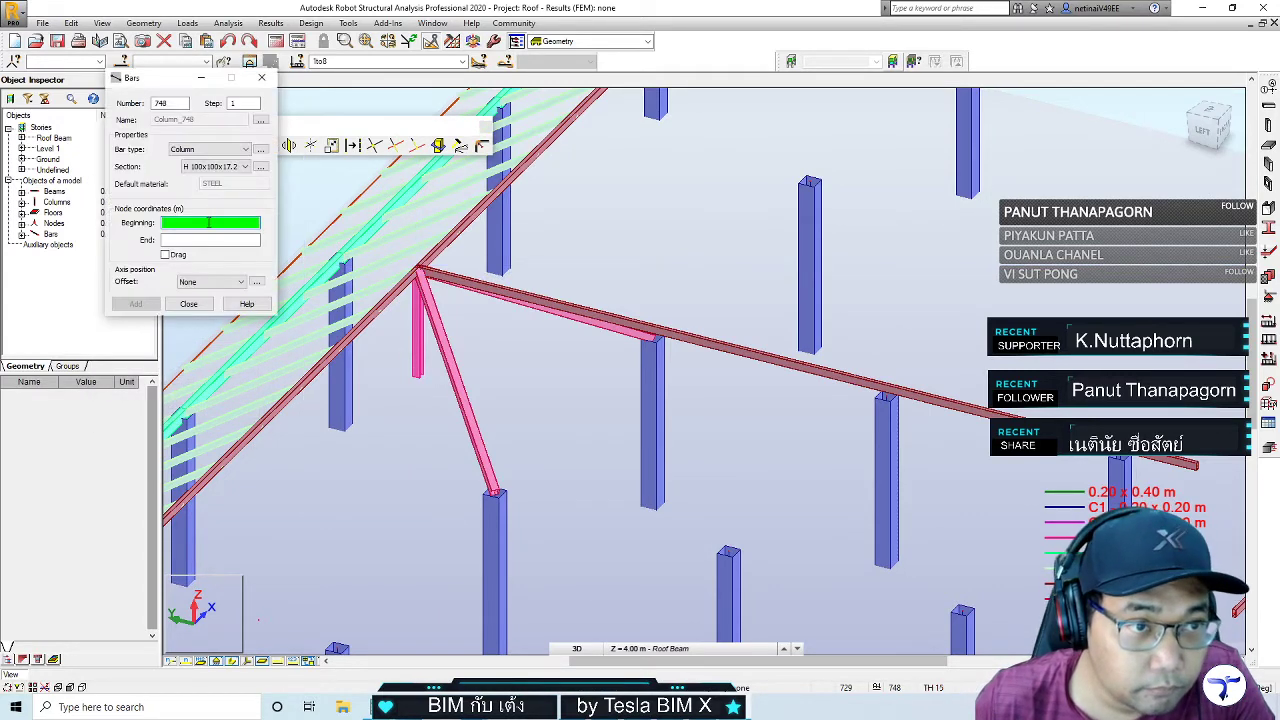
left_click(418, 375)
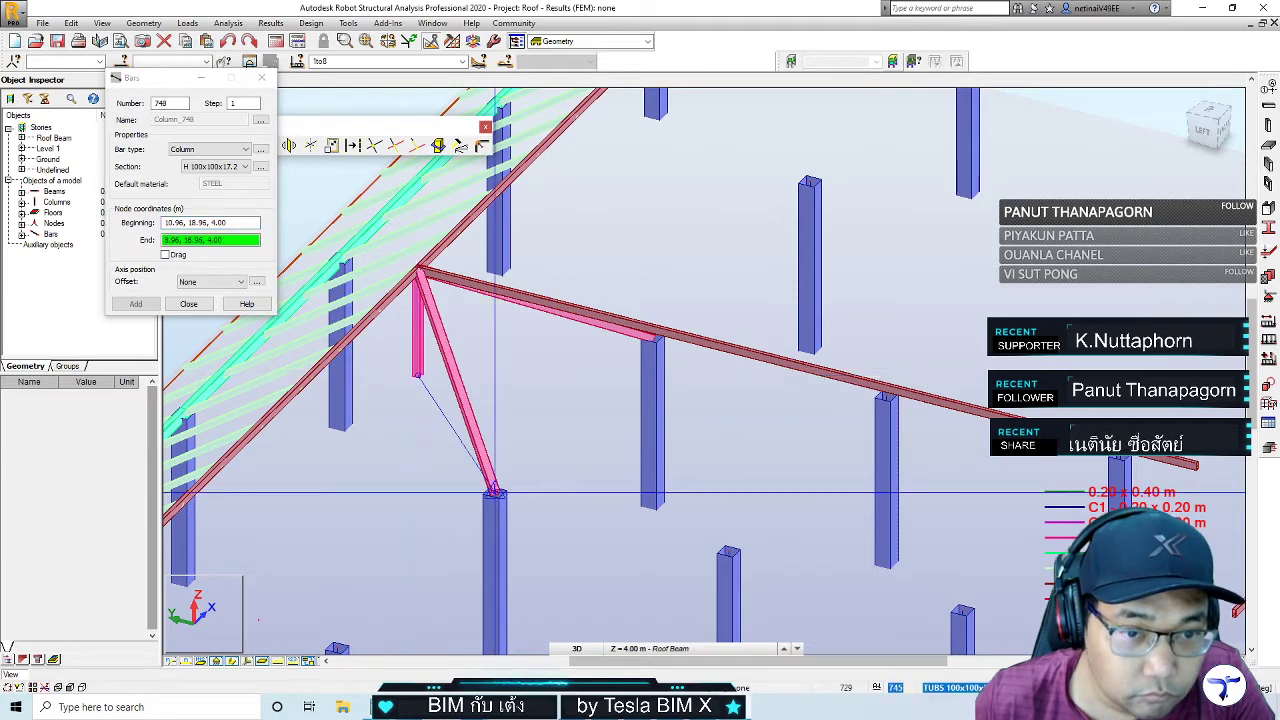
left_click(494, 492)
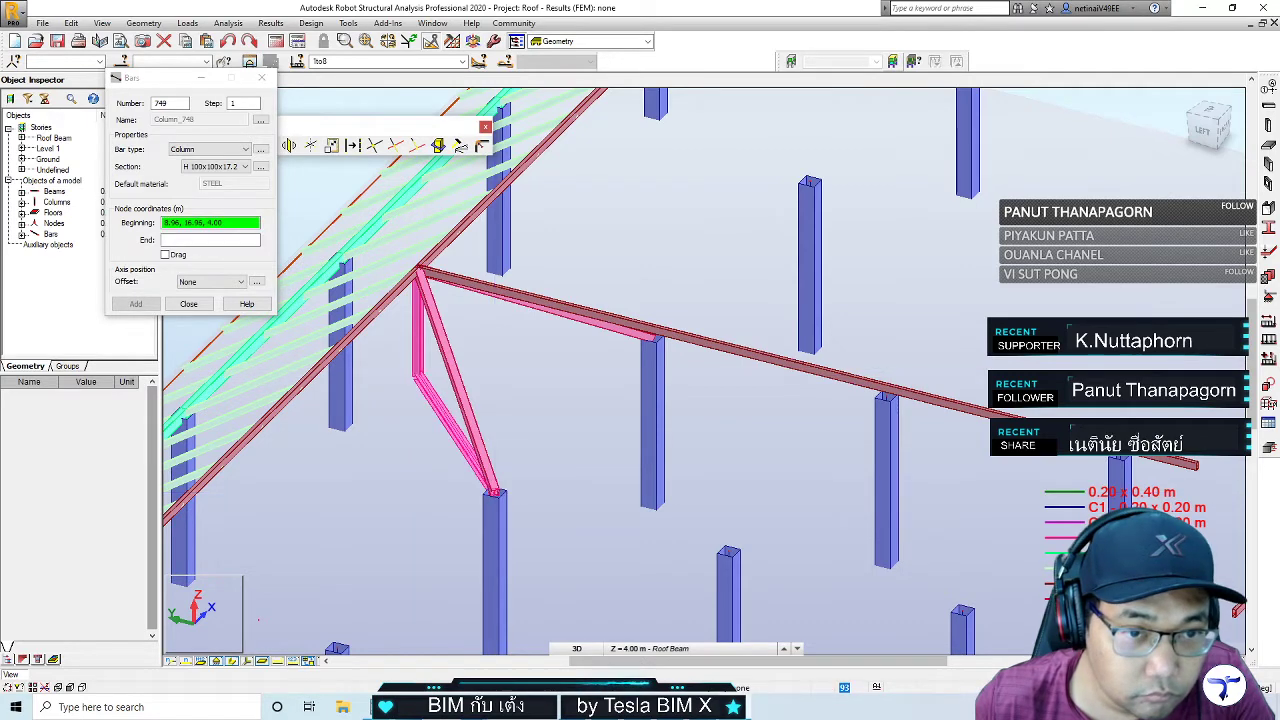
left_click(262, 77)
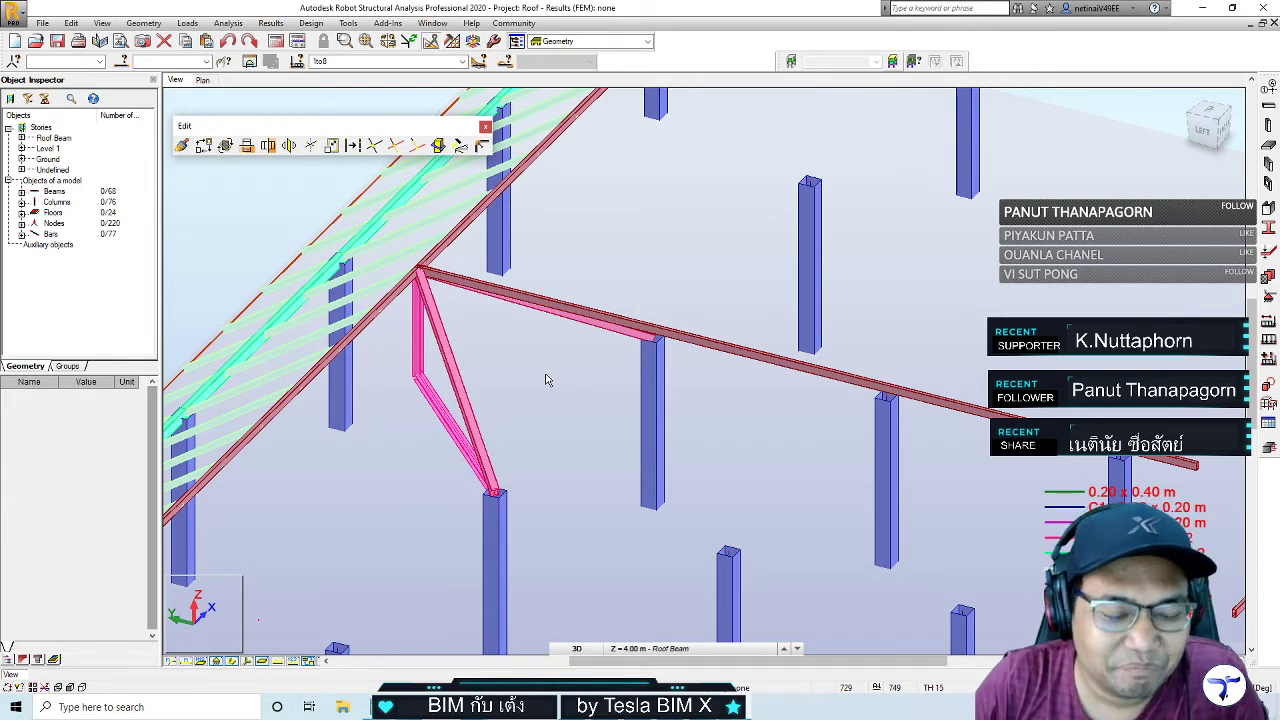
Orbit to view the new bracing and start a new Snipping Tool capture
mouse_move(527, 372)
middle_mouse_down("shift")
mouse_move(537, 394)
mouse_move(608, 360)
mouse_move(620, 378)
mouse_move(629, 371)
mouse_move(594, 434)
mouse_move(611, 383)
mouse_move(594, 475)
mouse_move(529, 406)
middle_mouse_up("shift")
scroll(434, 423, "up", 3)
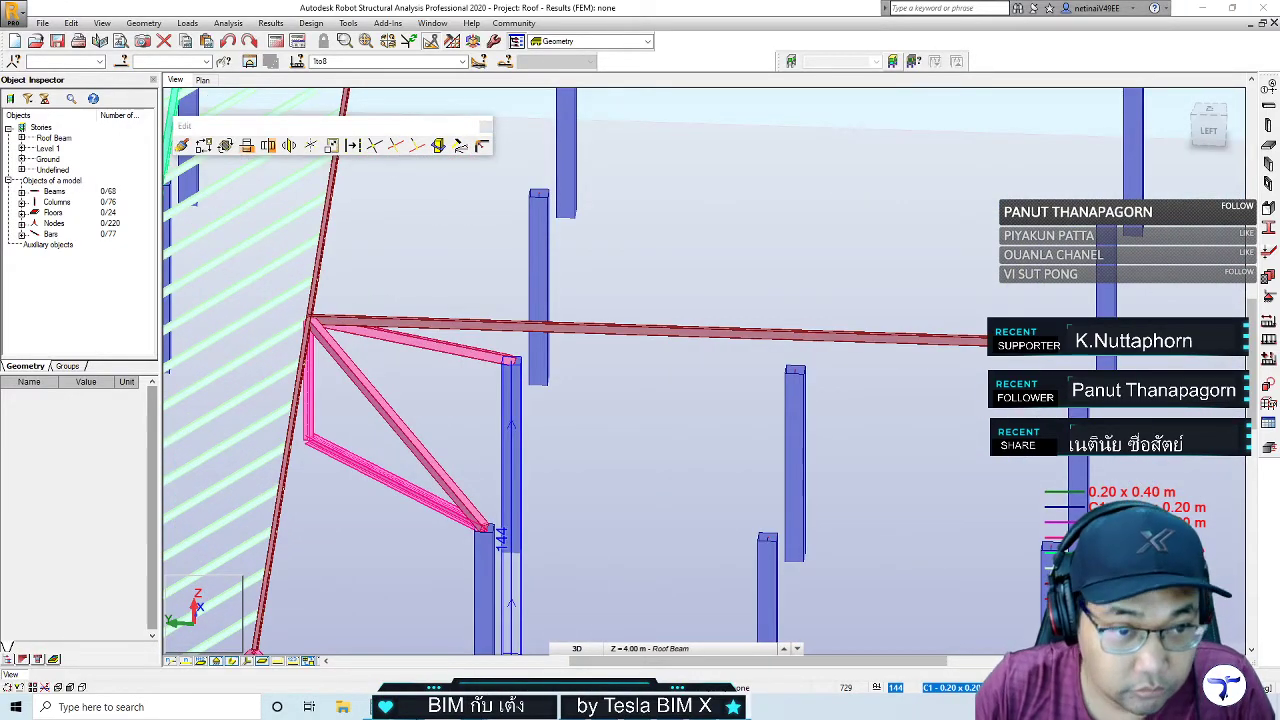
left_click(620, 707)
left_click(302, 108)
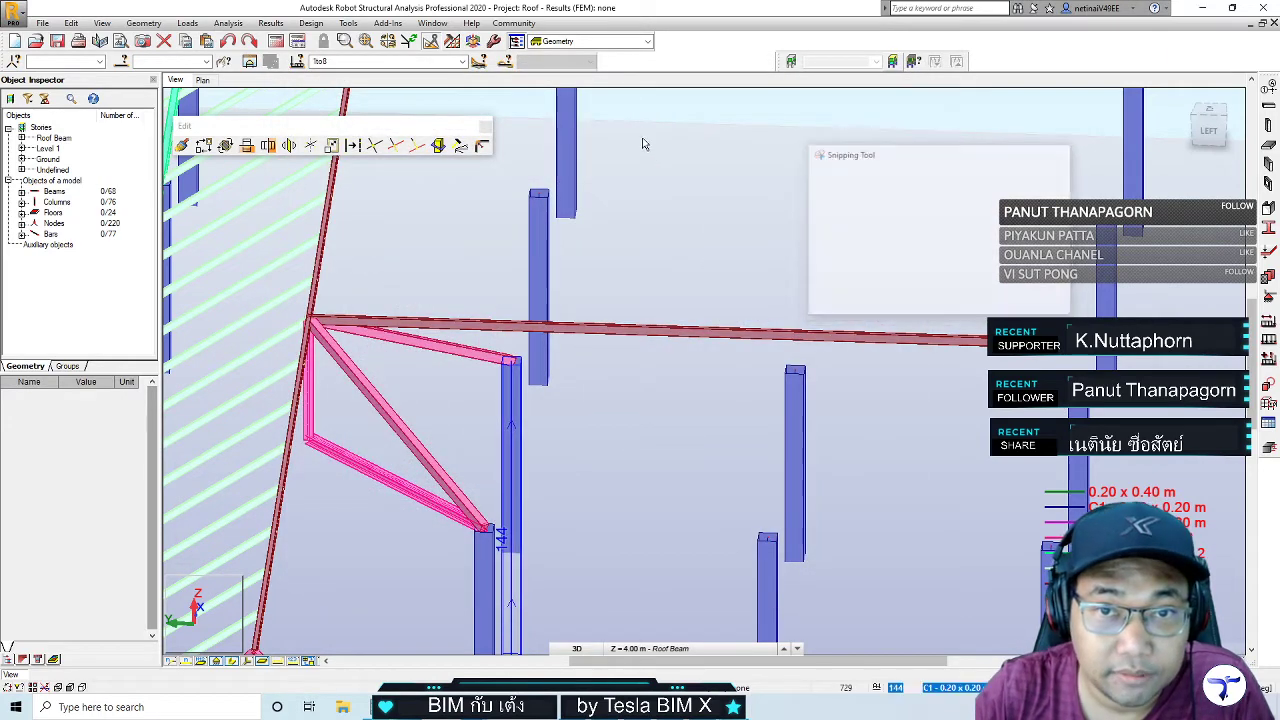
Snip the roof region and sketch a large and small triangle in red, then switch to blue pen
key("ctrl+n")
left_click_drag(610, 100, 972, 296)
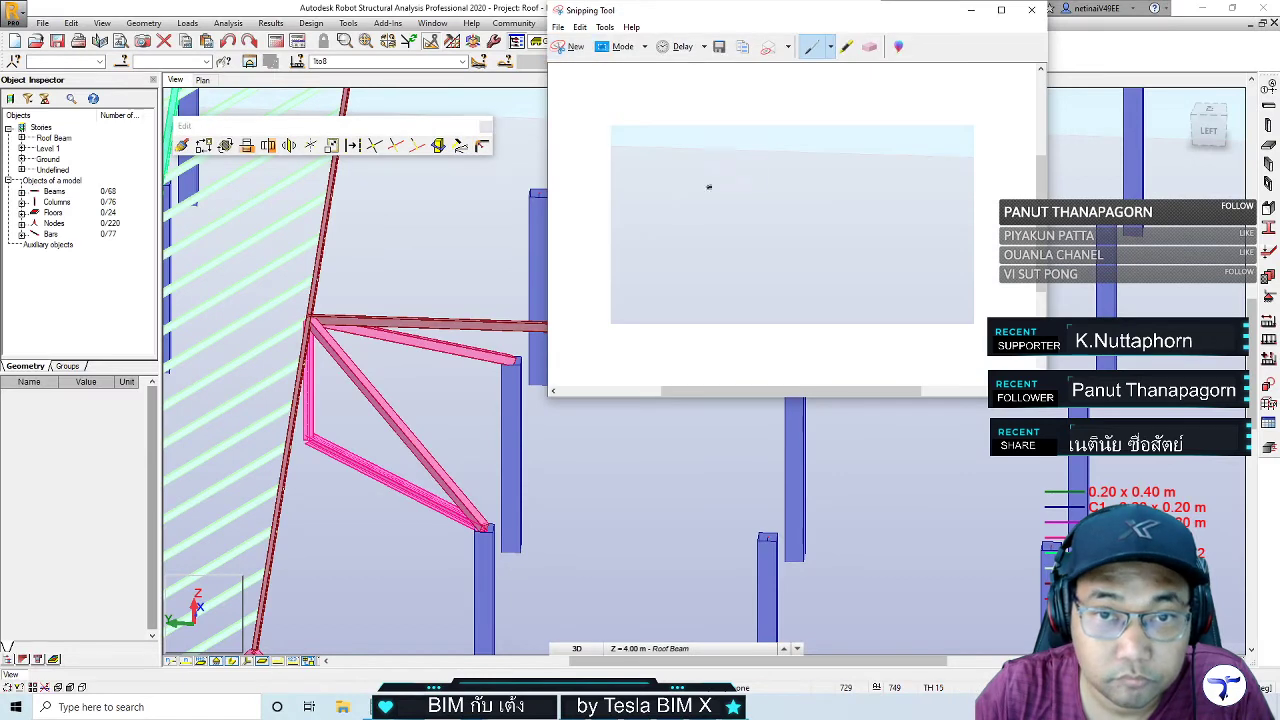
left_click_drag(658, 163, 668, 250)
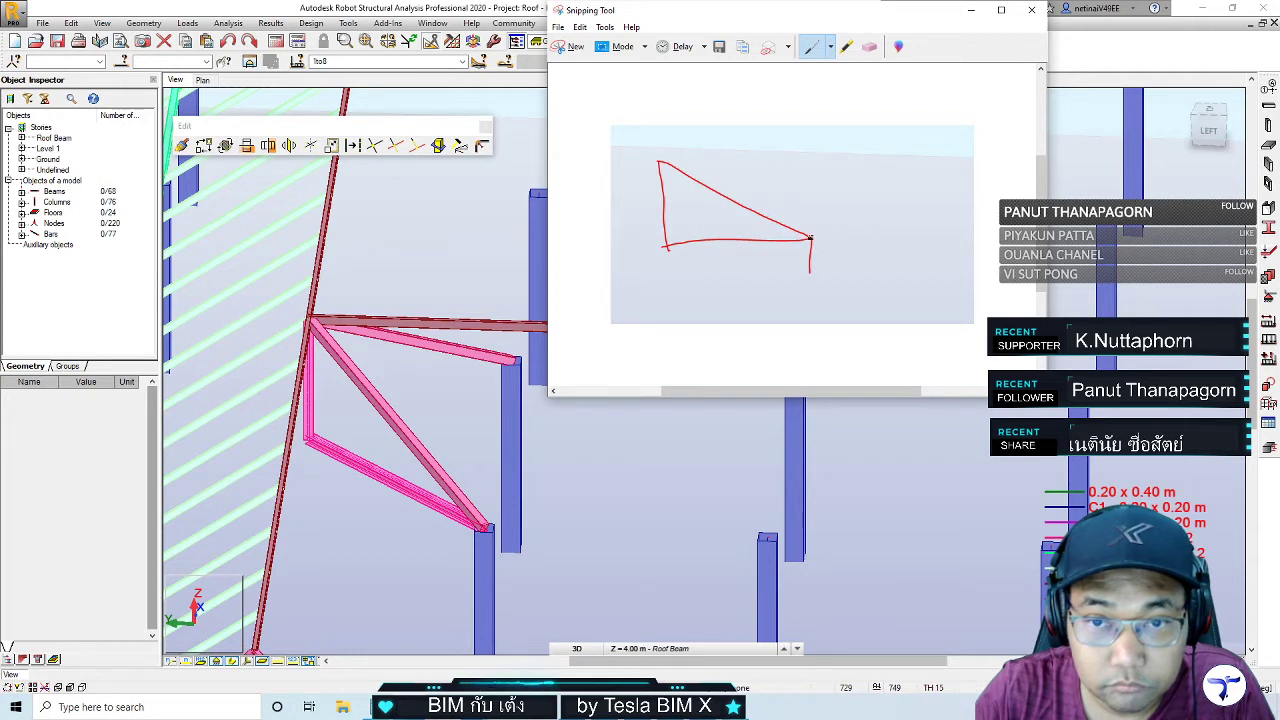
left_click_drag(812, 240, 881, 265)
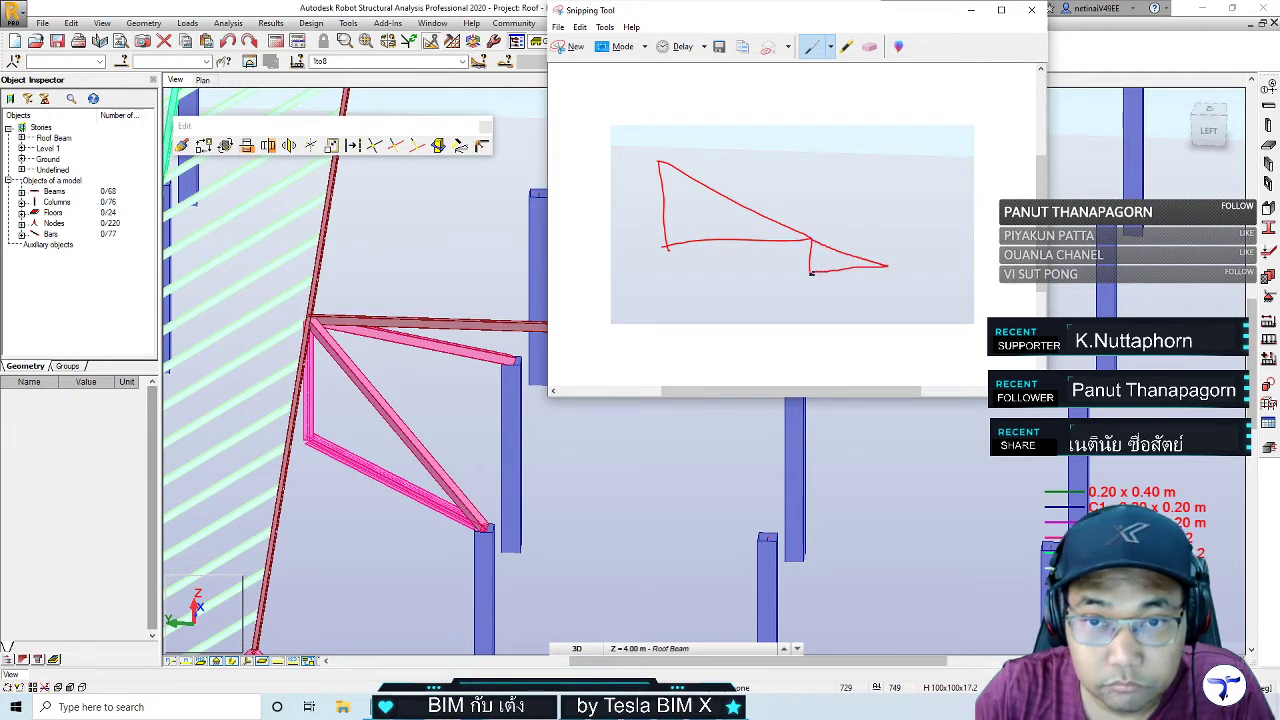
left_click(830, 47)
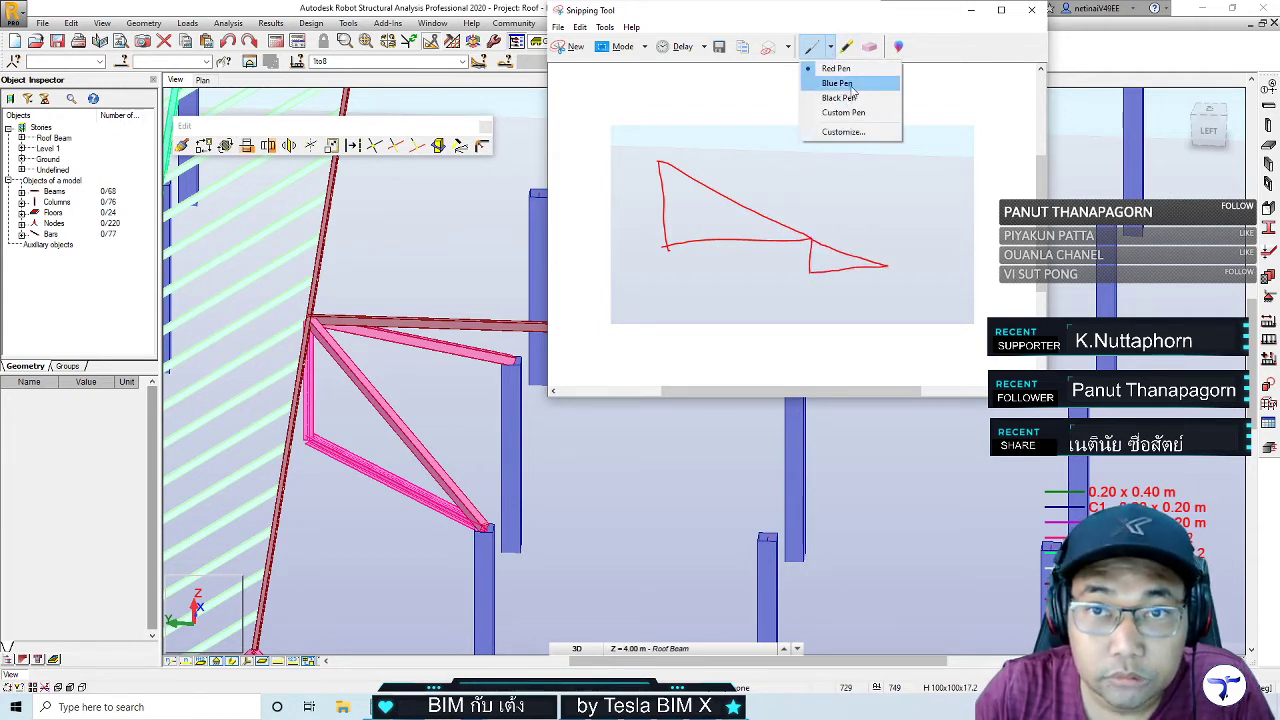
left_click(849, 84)
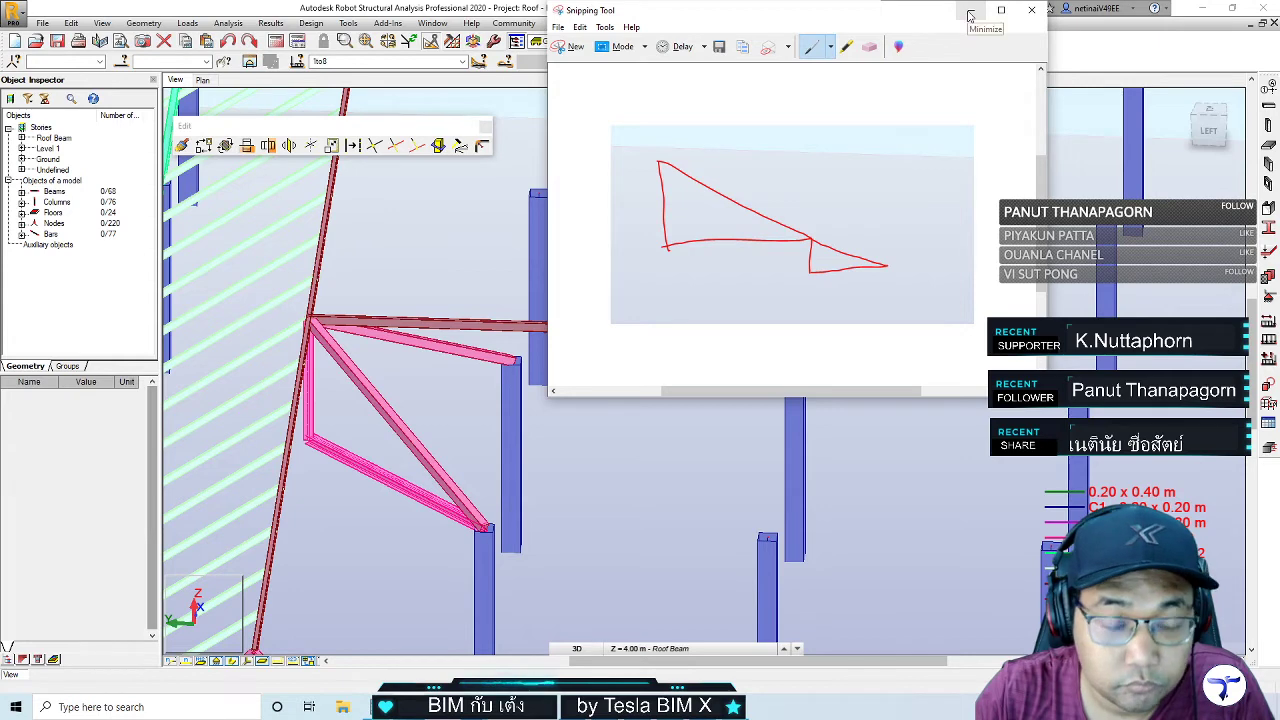
Check the lower diagonal's length in Robot and label the triangle's base 2.83 and left side 1.40
left_click(969, 14)
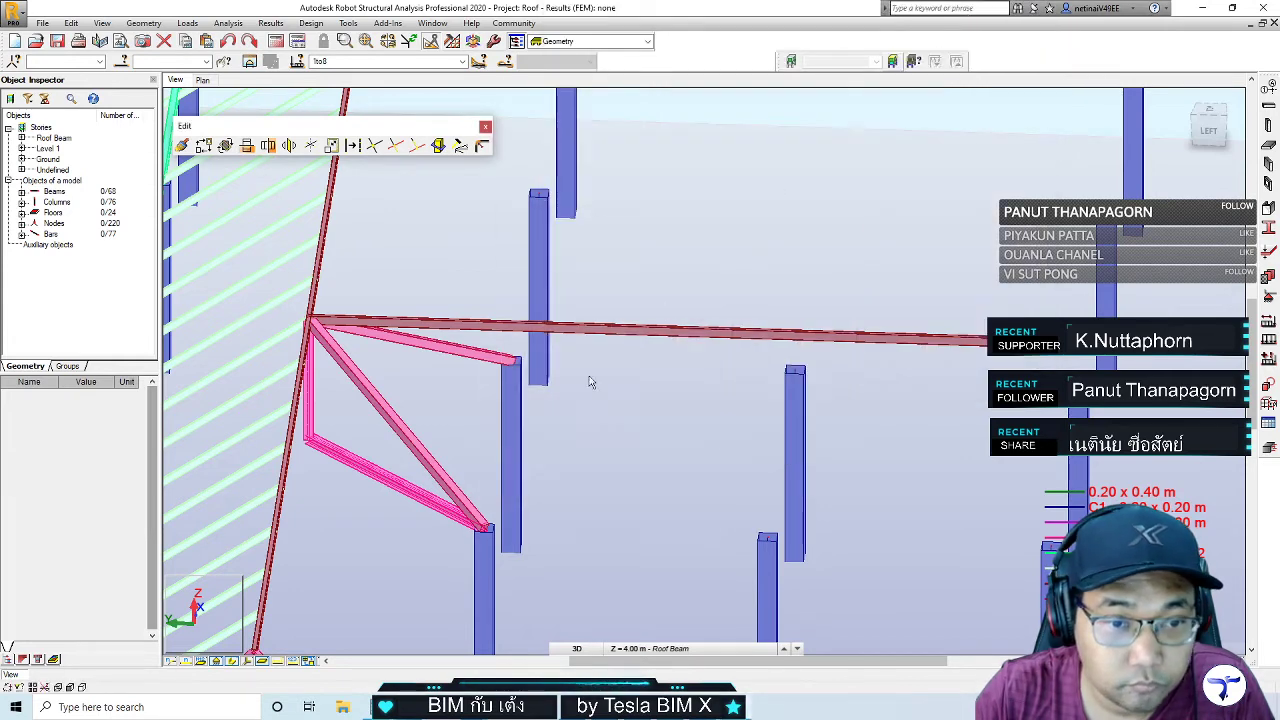
left_click(380, 466)
key("alt+Tab")
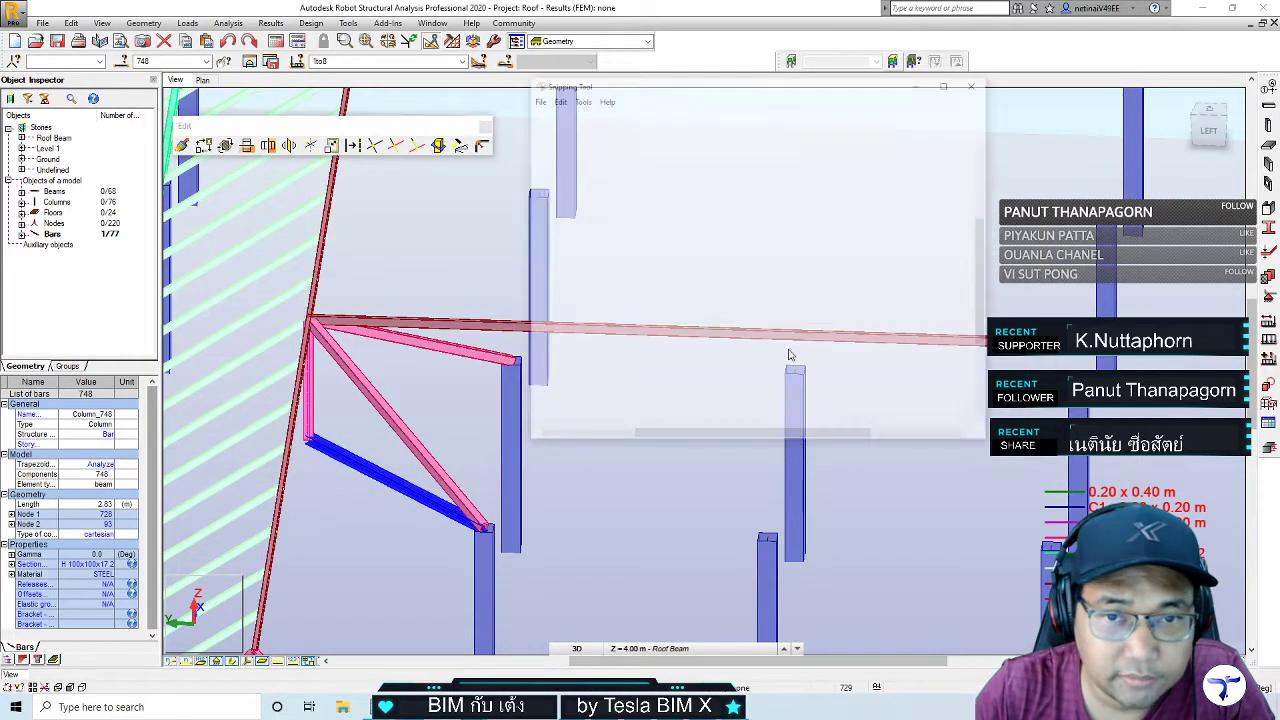
left_click_drag(721, 252, 723, 263)
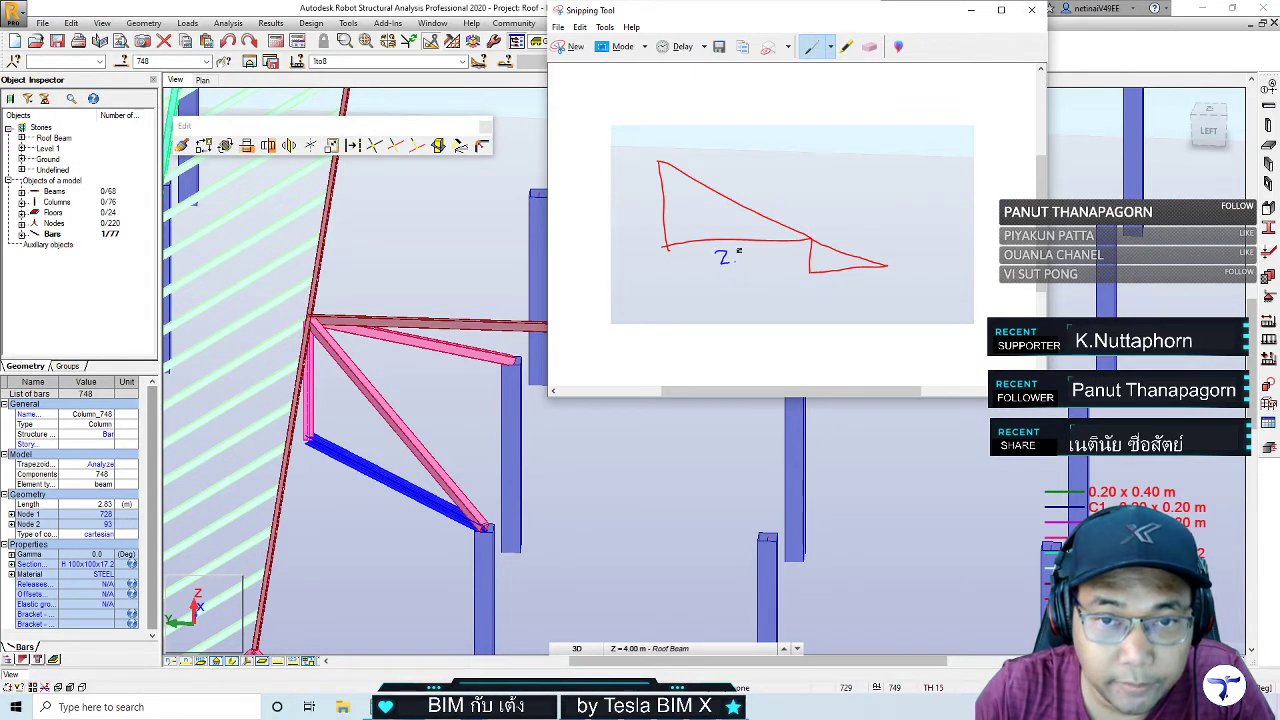
left_click_drag(742, 259, 752, 262)
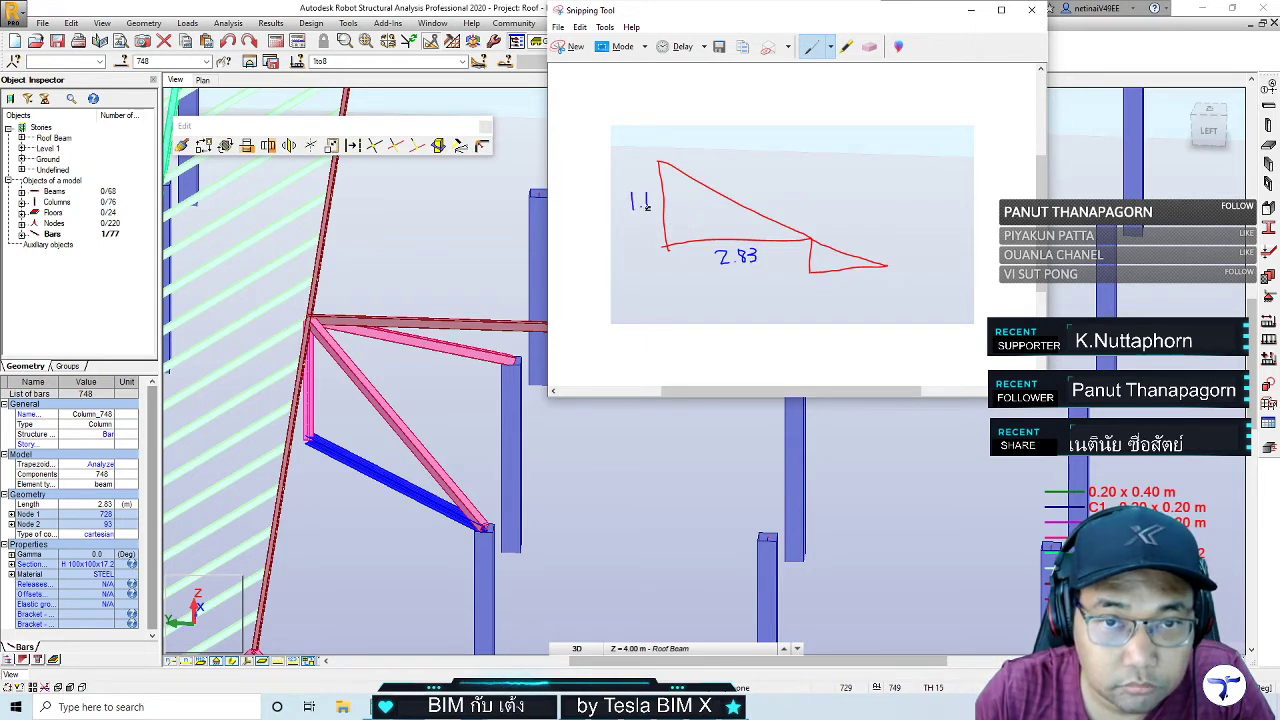
mouse_move(647, 192)
left_mouse_down()
mouse_move(646, 210)
mouse_move(655, 202)
left_mouse_up()
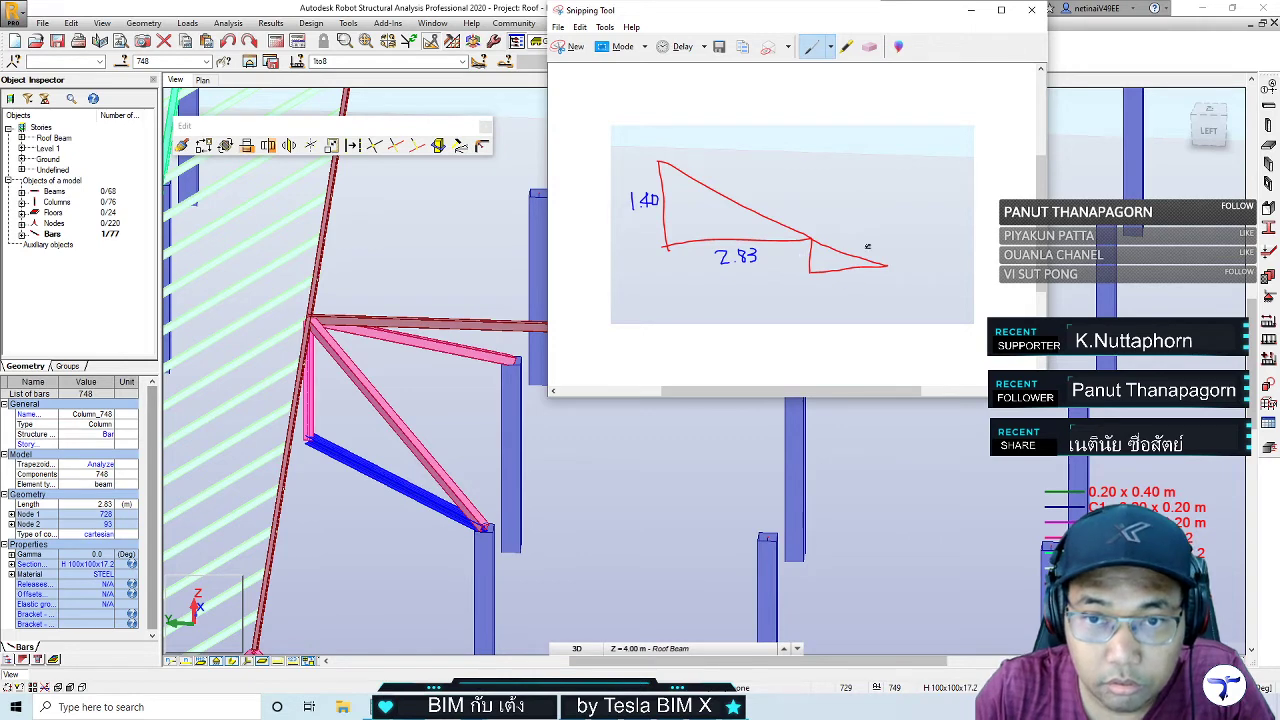
left_click(970, 10)
In Revit's roof structural plan, measure the first bracing distance, about 1.47
key("alt+Tab")
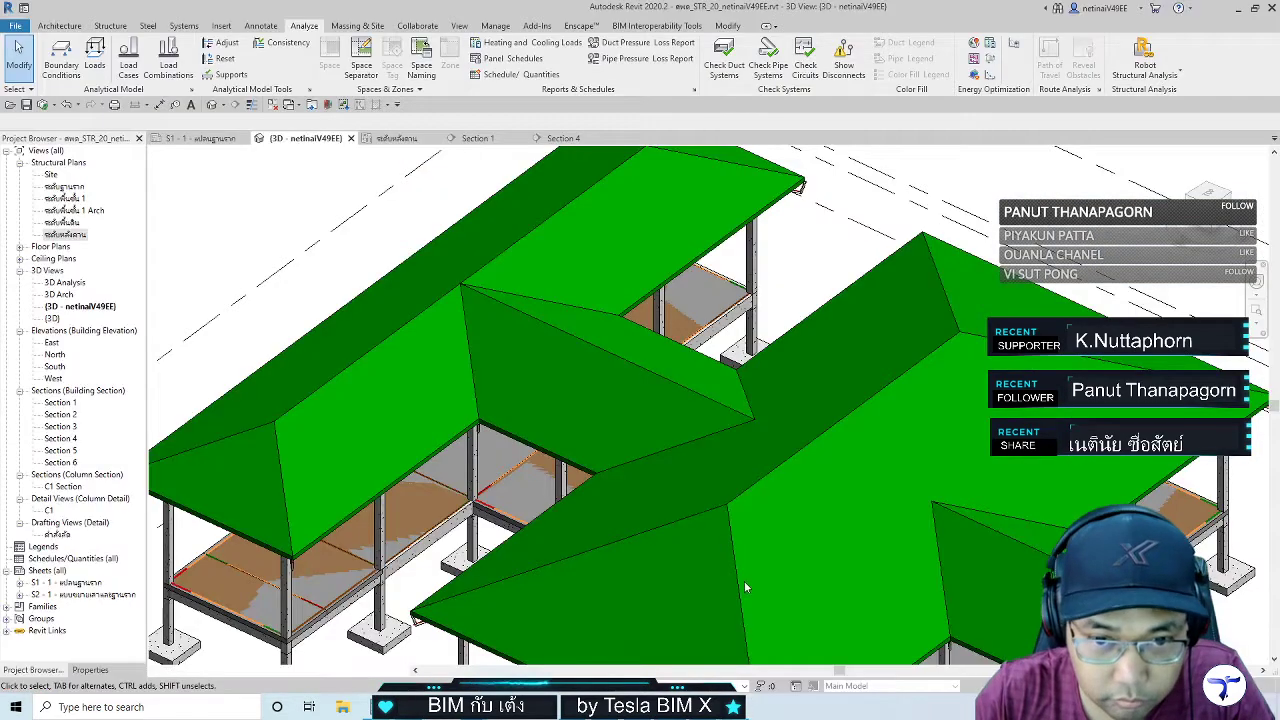
left_click(397, 138)
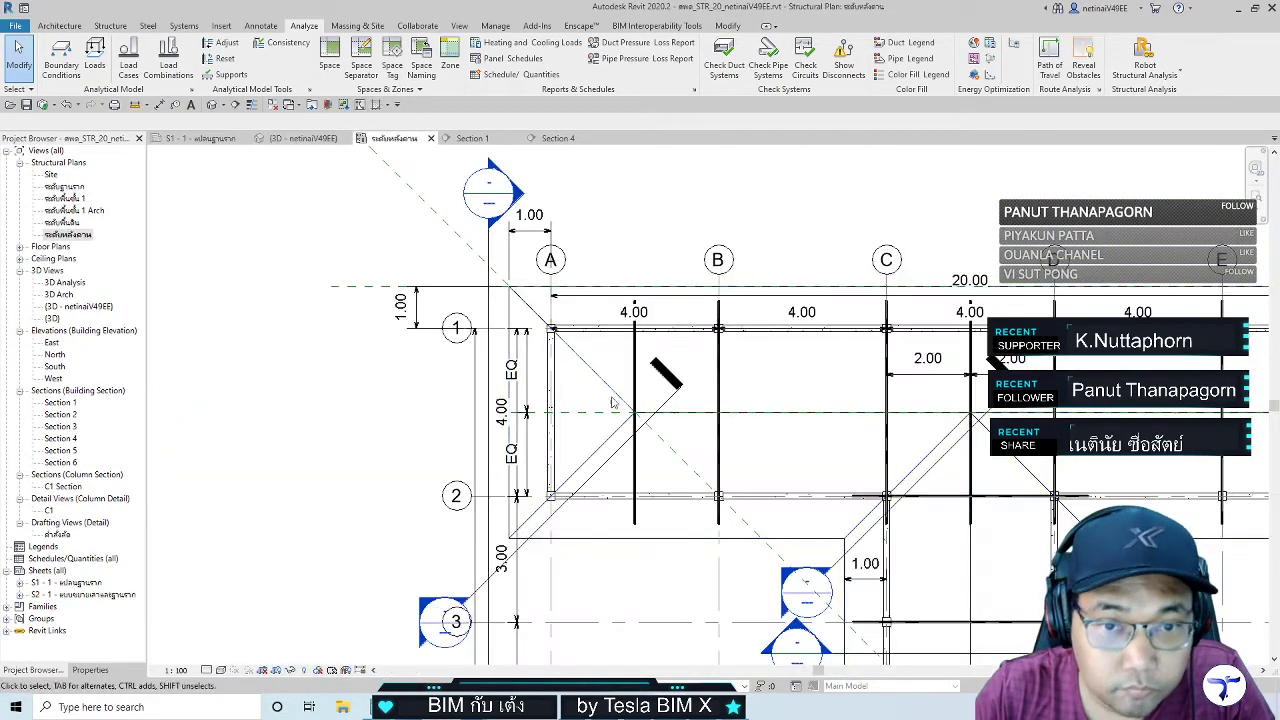
scroll(315, 163, "up", 2)
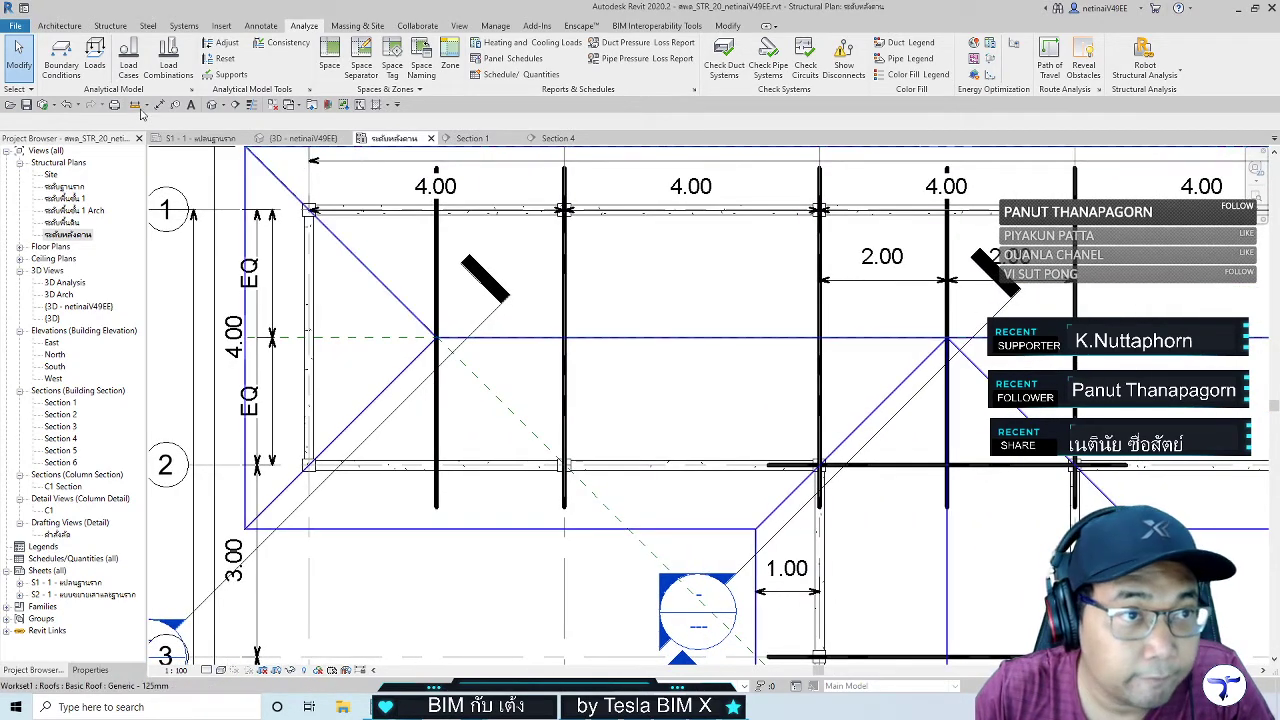
left_click(135, 104)
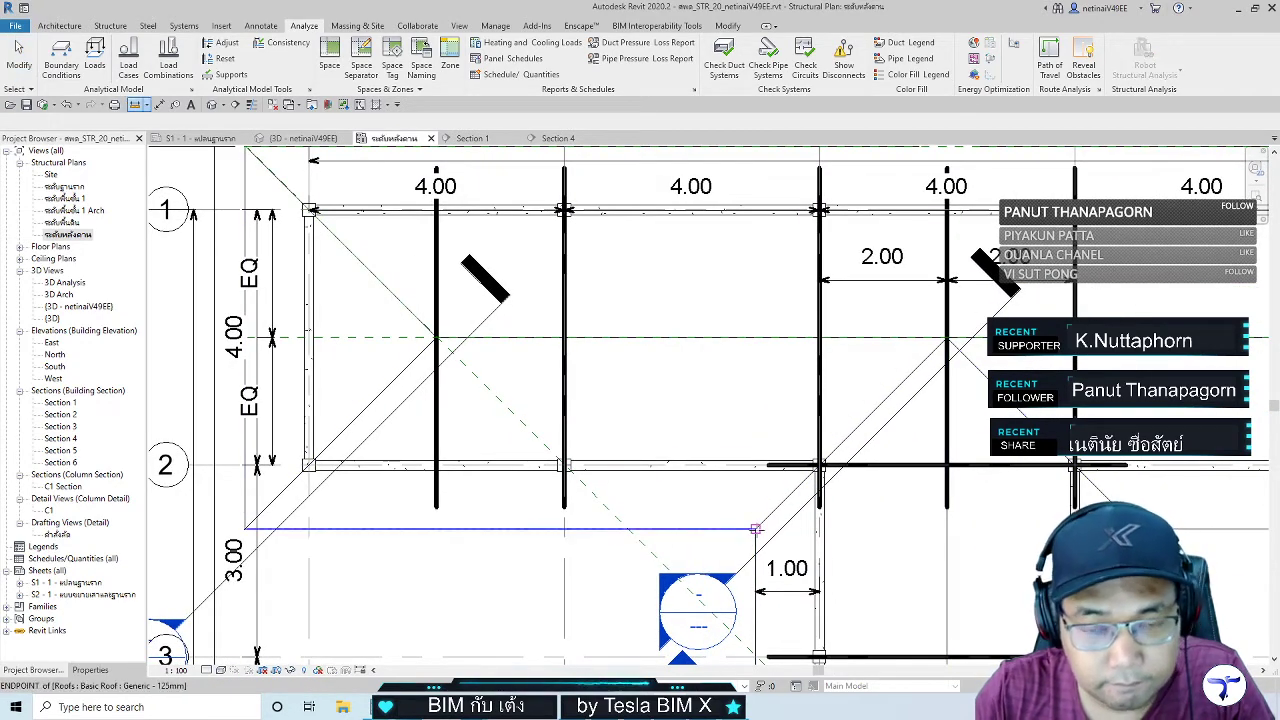
left_click(820, 467)
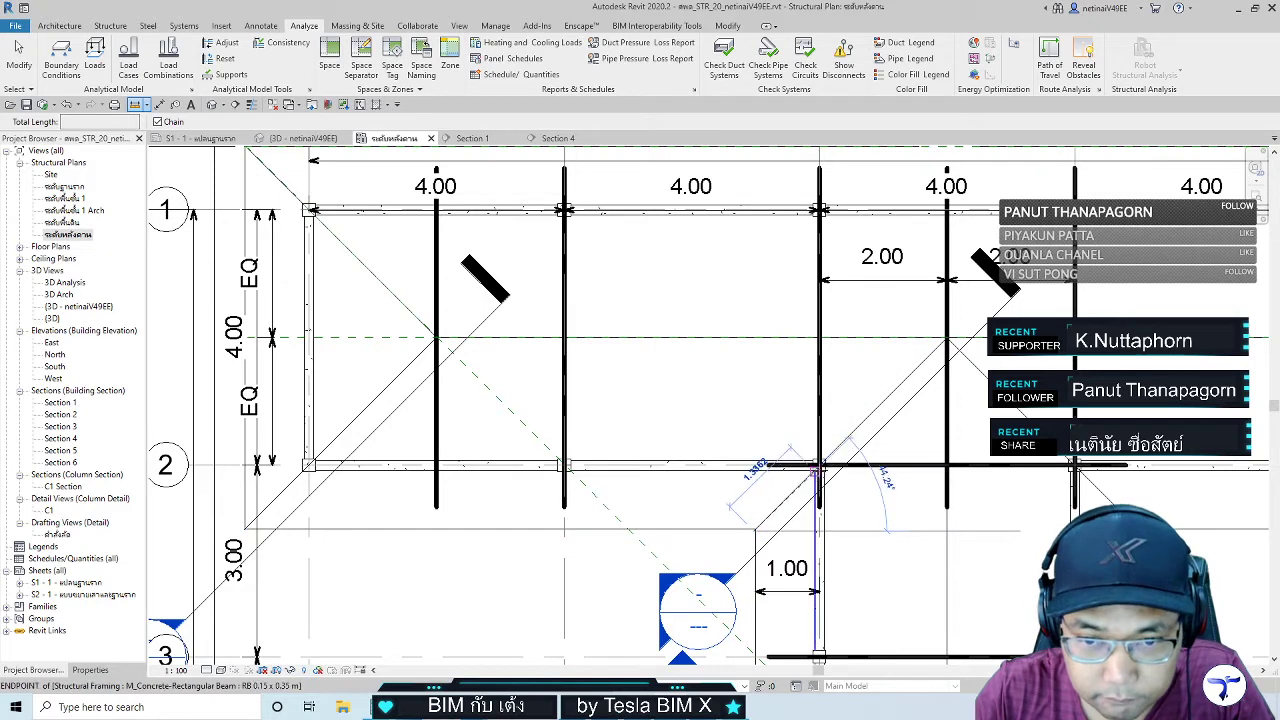
left_click(820, 466)
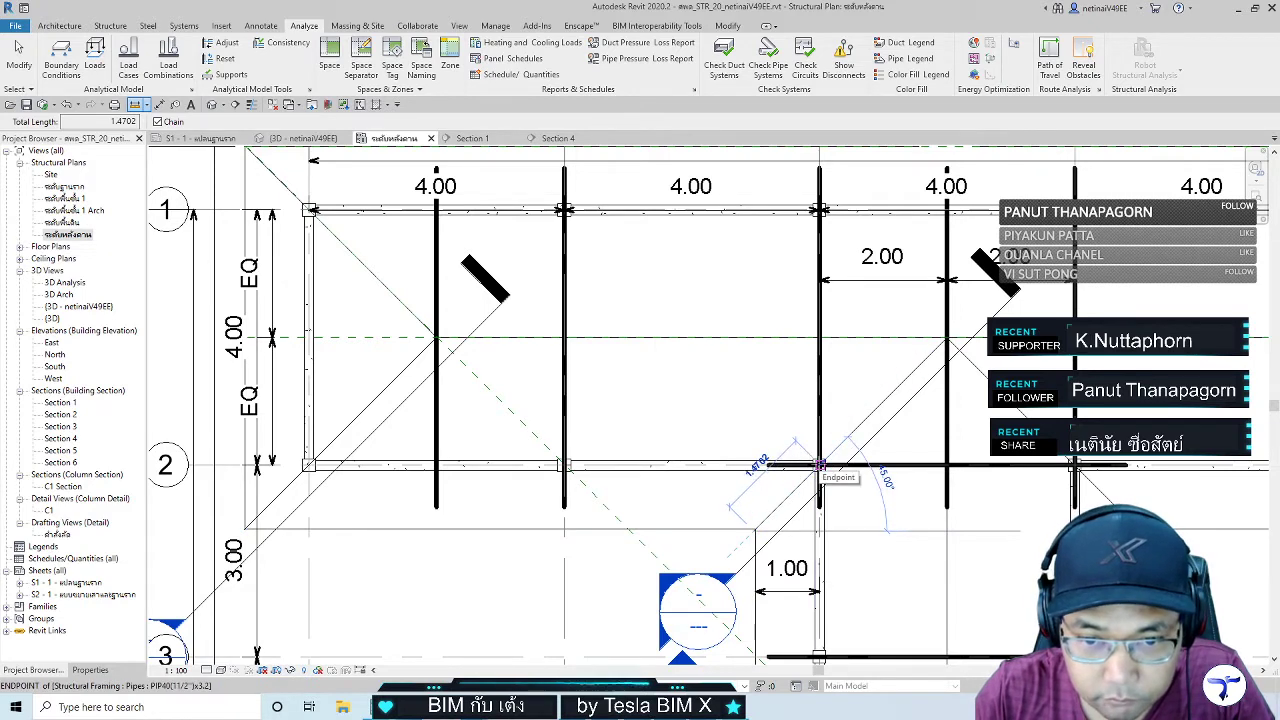
key("Escape")
Measure the second bracing distance between beam end and intersection, 1.4016, then return to Robot
scroll(800, 495, "up", 2)
scroll(800, 495, "up", 2)
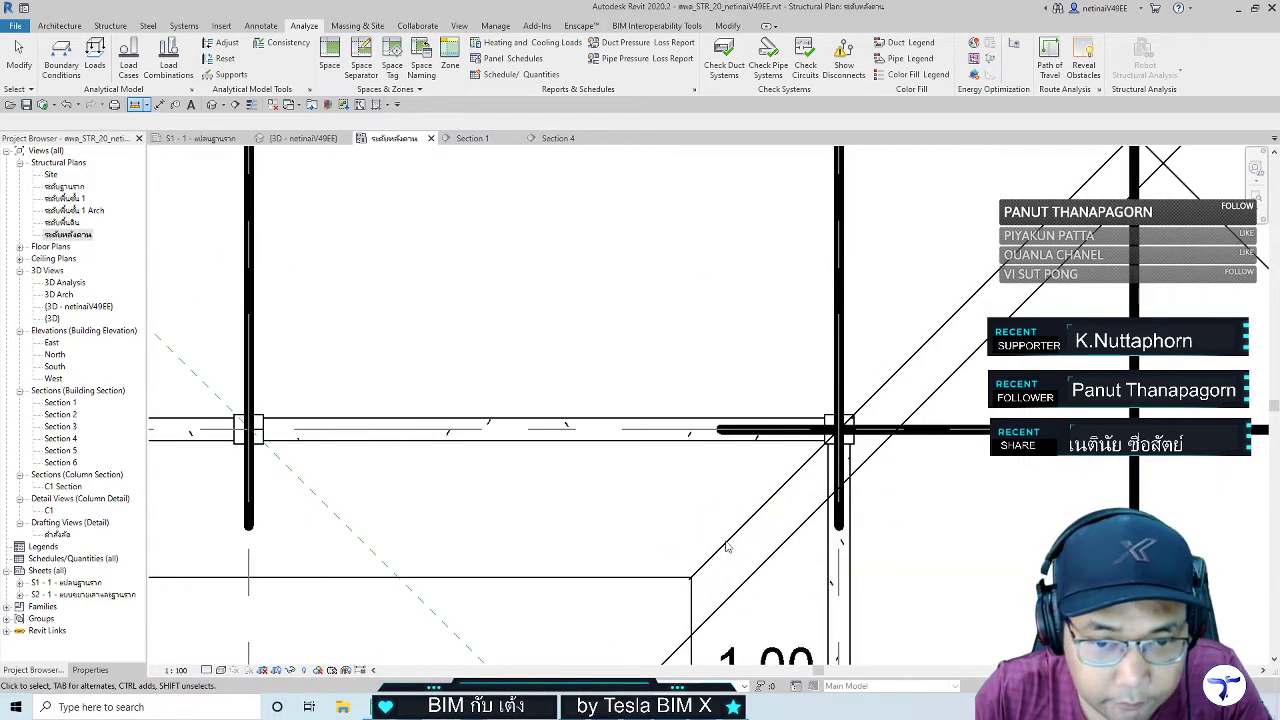
scroll(735, 565, "up", 2)
left_click(137, 104)
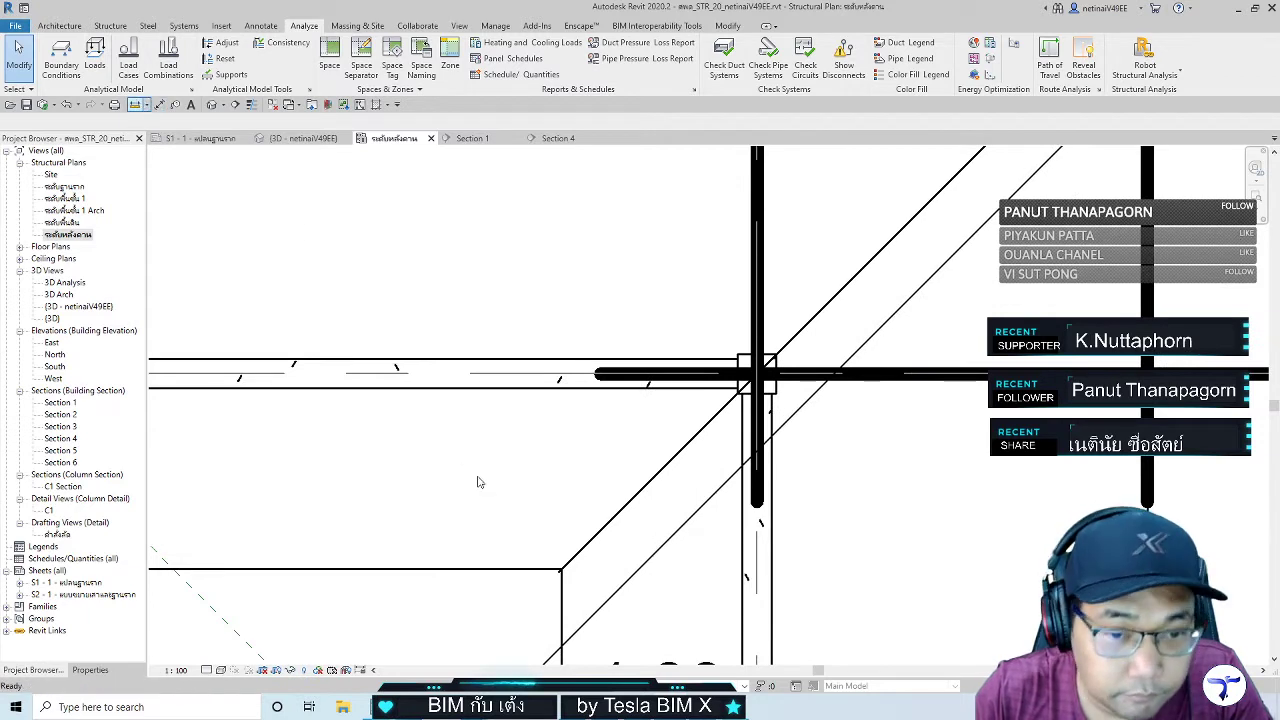
left_click(563, 568)
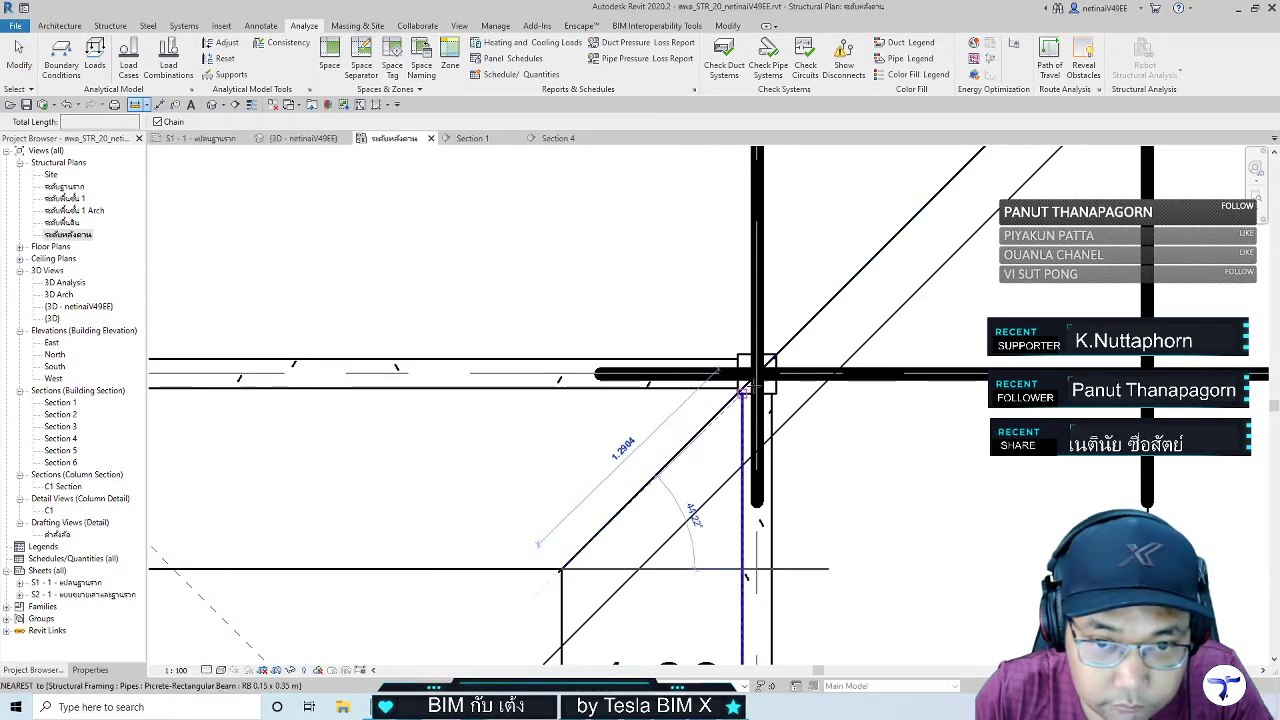
left_click(757, 375)
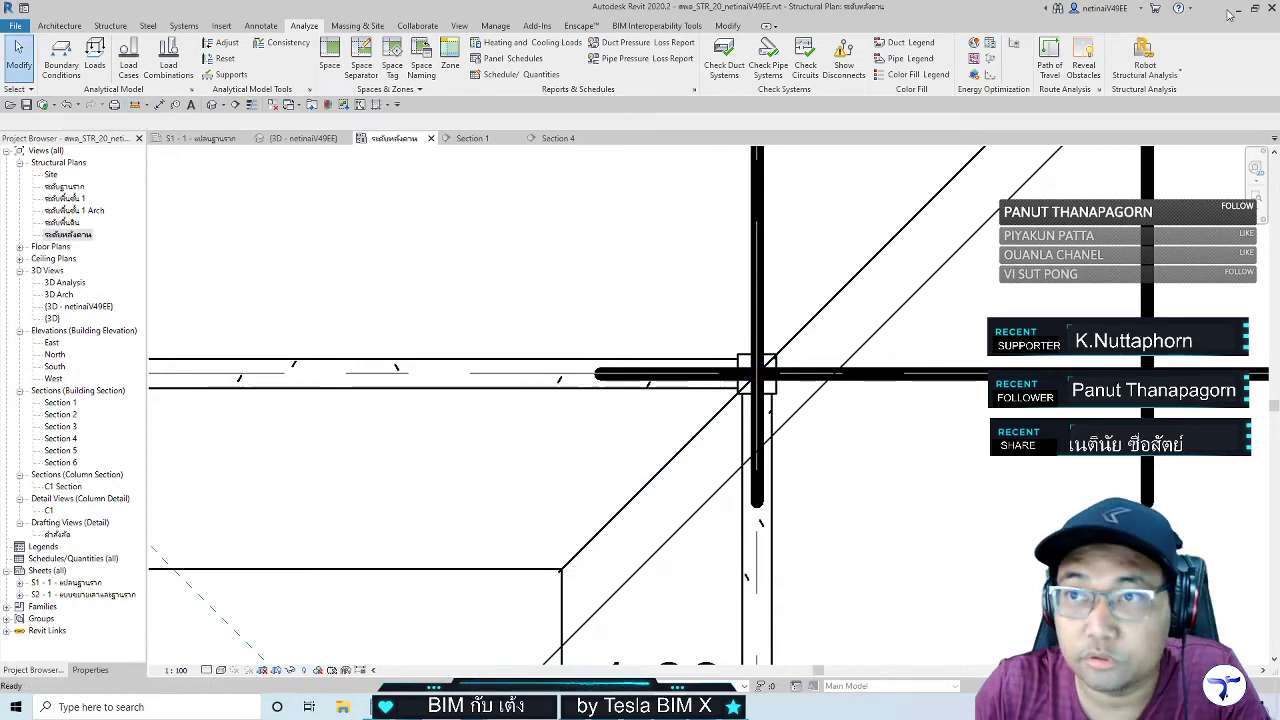
left_click(817, 714)
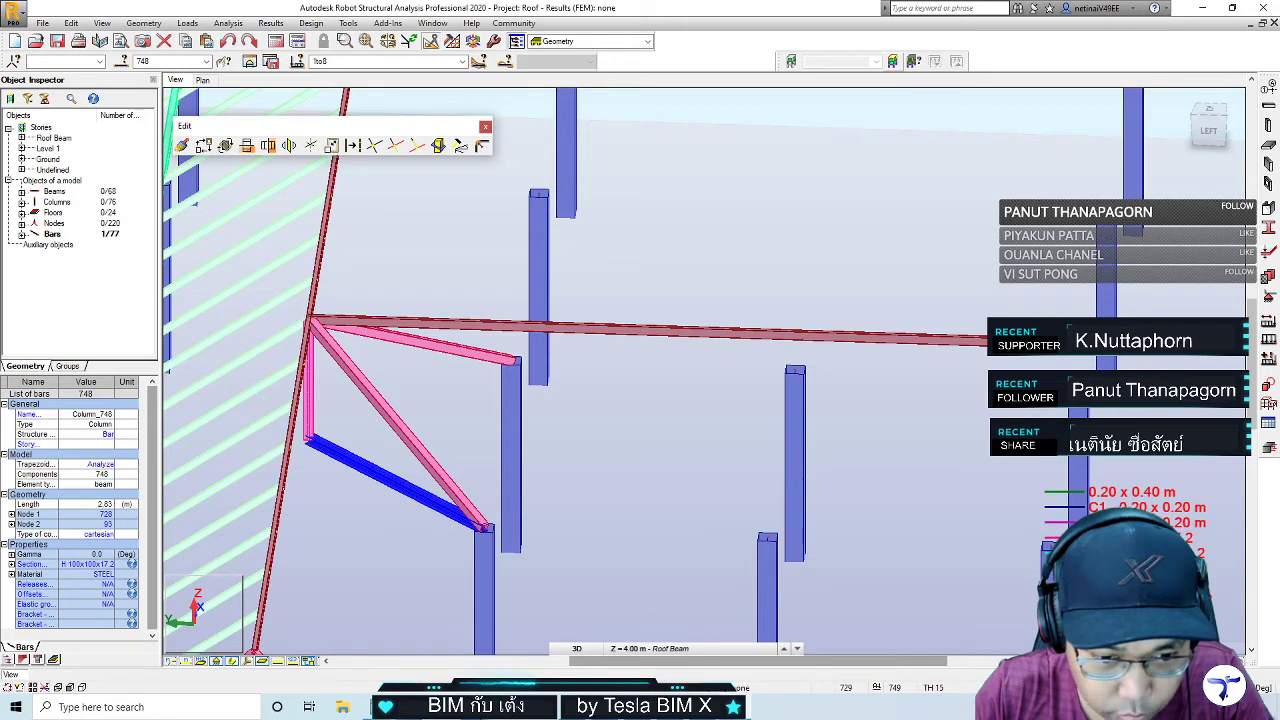
Label the small triangle's base 1.40 and height h, and write the ratio 1.40/2.83
key("alt+Tab")
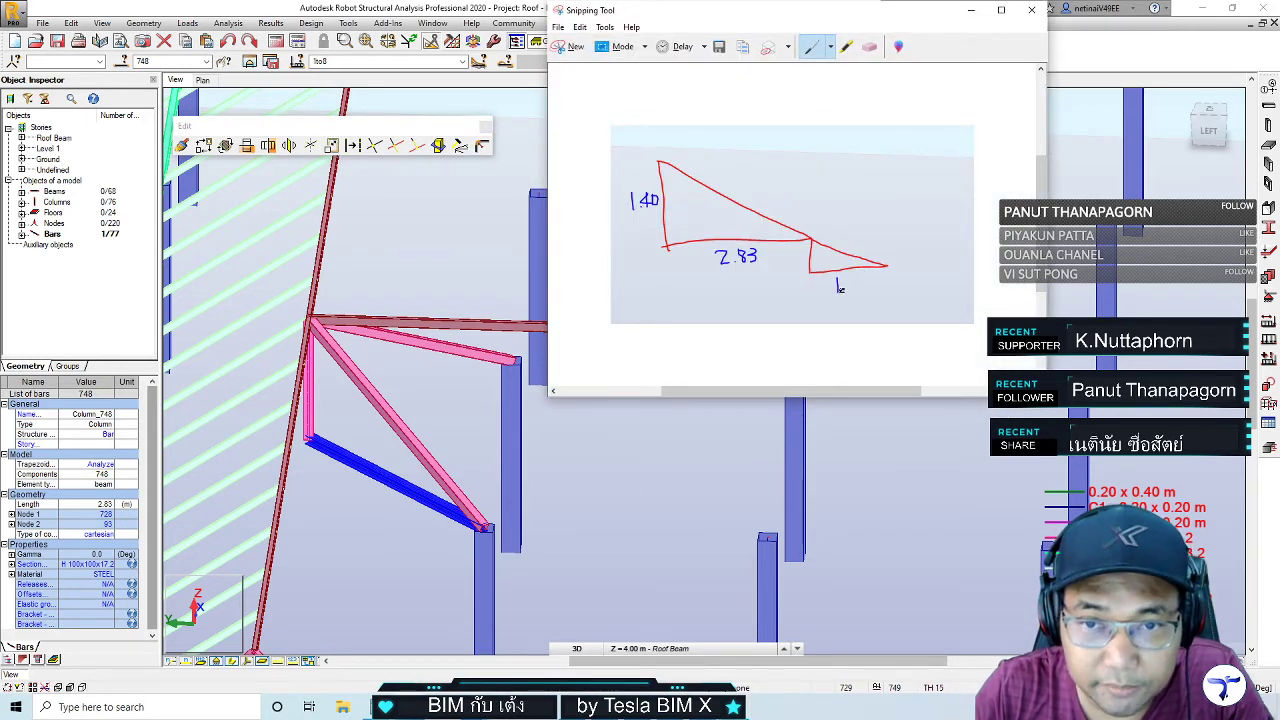
mouse_move(843, 291)
left_mouse_down()
mouse_move(848, 282)
mouse_move(852, 295)
left_mouse_up()
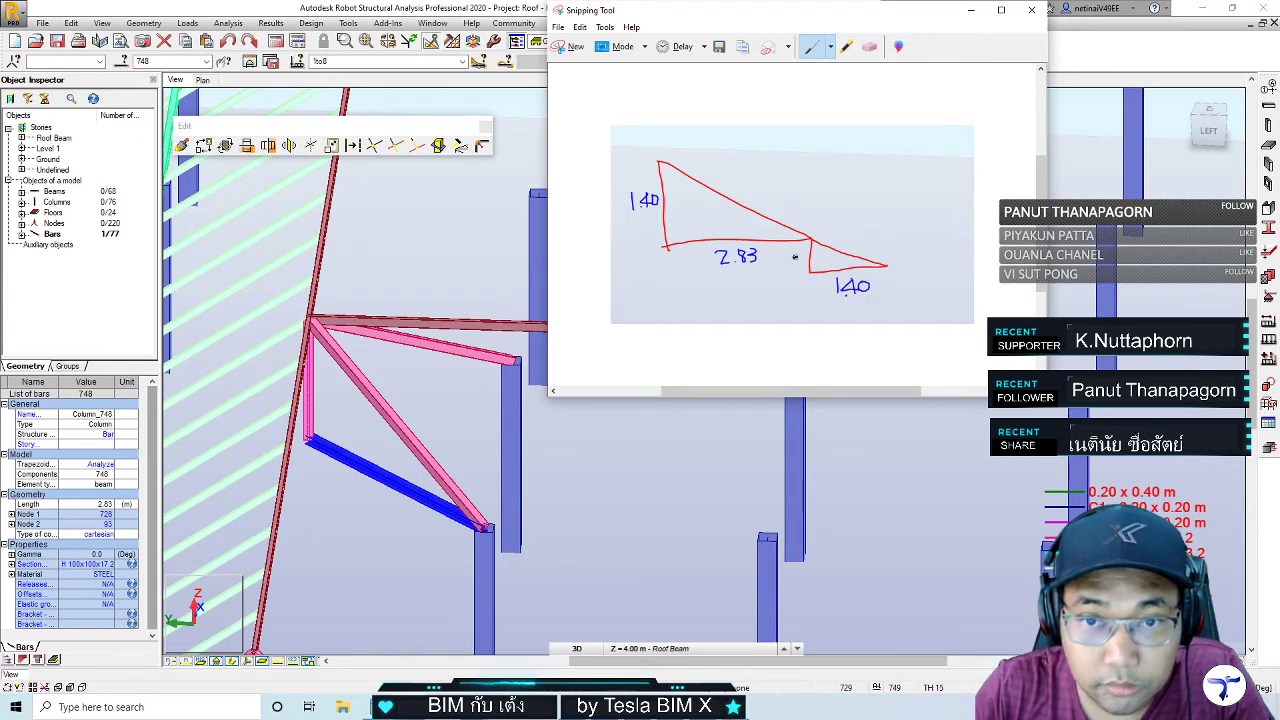
left_click_drag(797, 250, 797, 266)
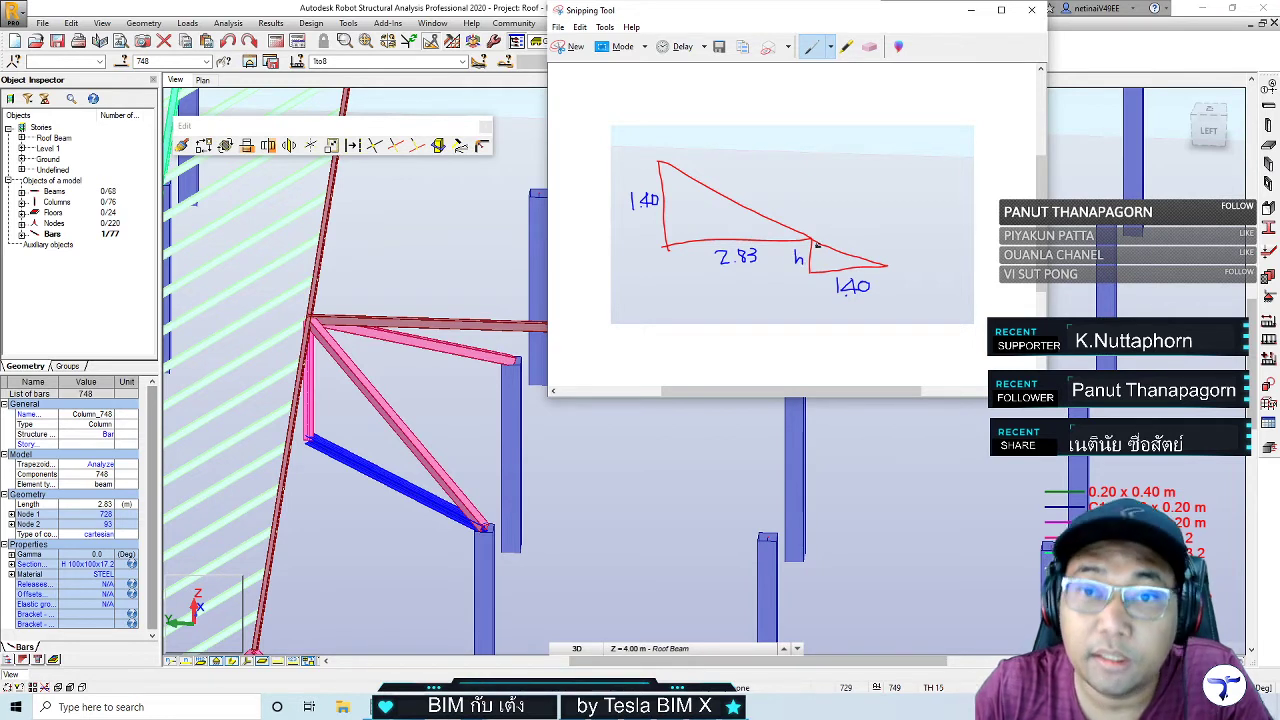
left_click_drag(753, 137, 753, 148)
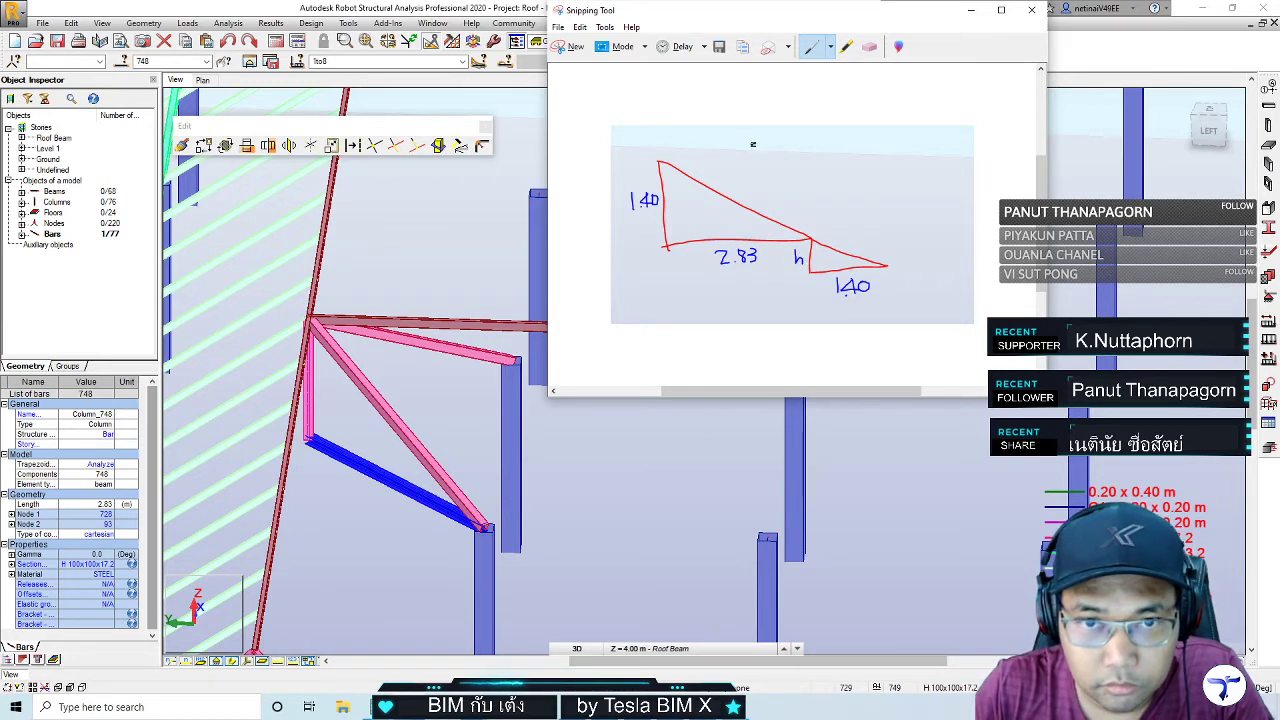
left_click(759, 147)
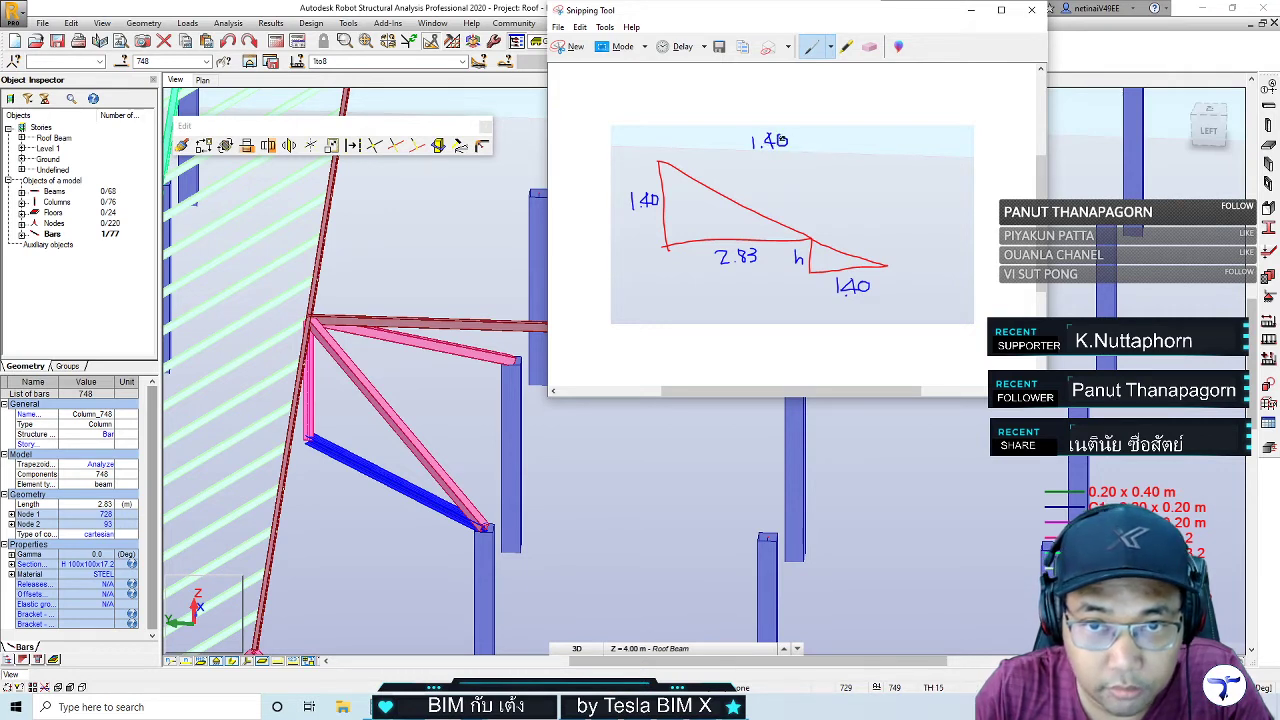
left_click_drag(751, 154, 798, 153)
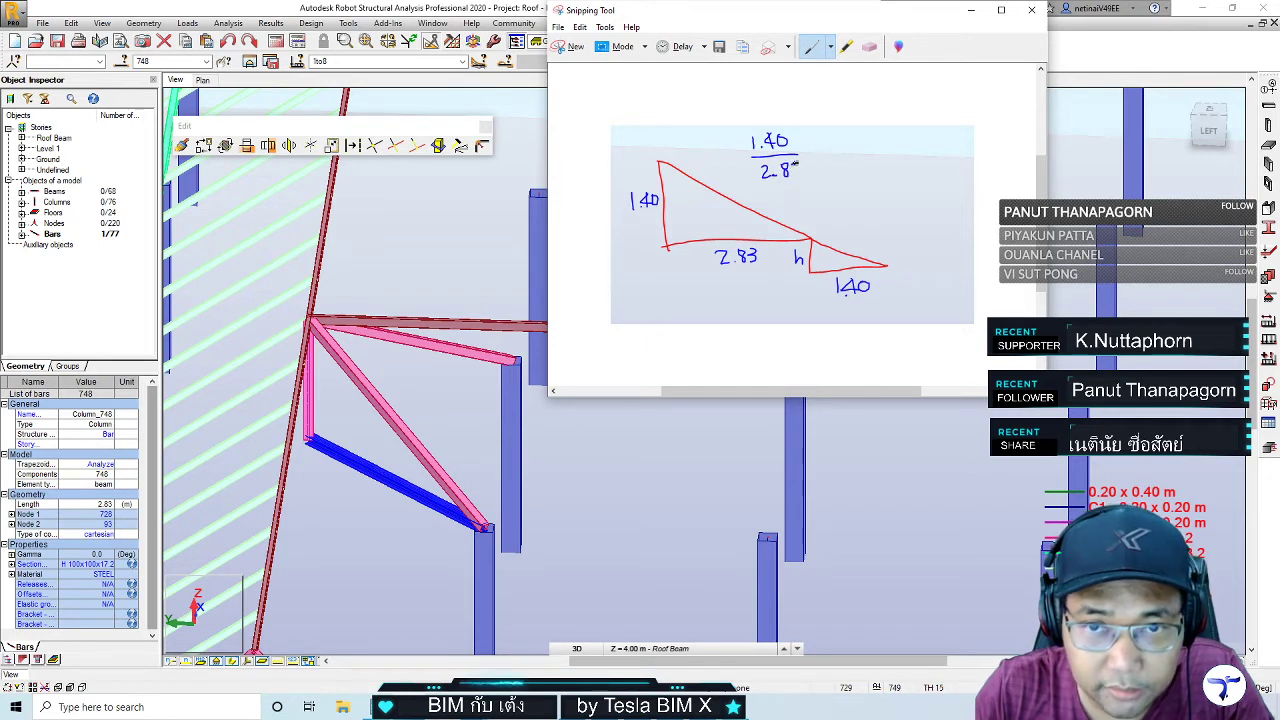
left_click_drag(794, 163, 796, 178)
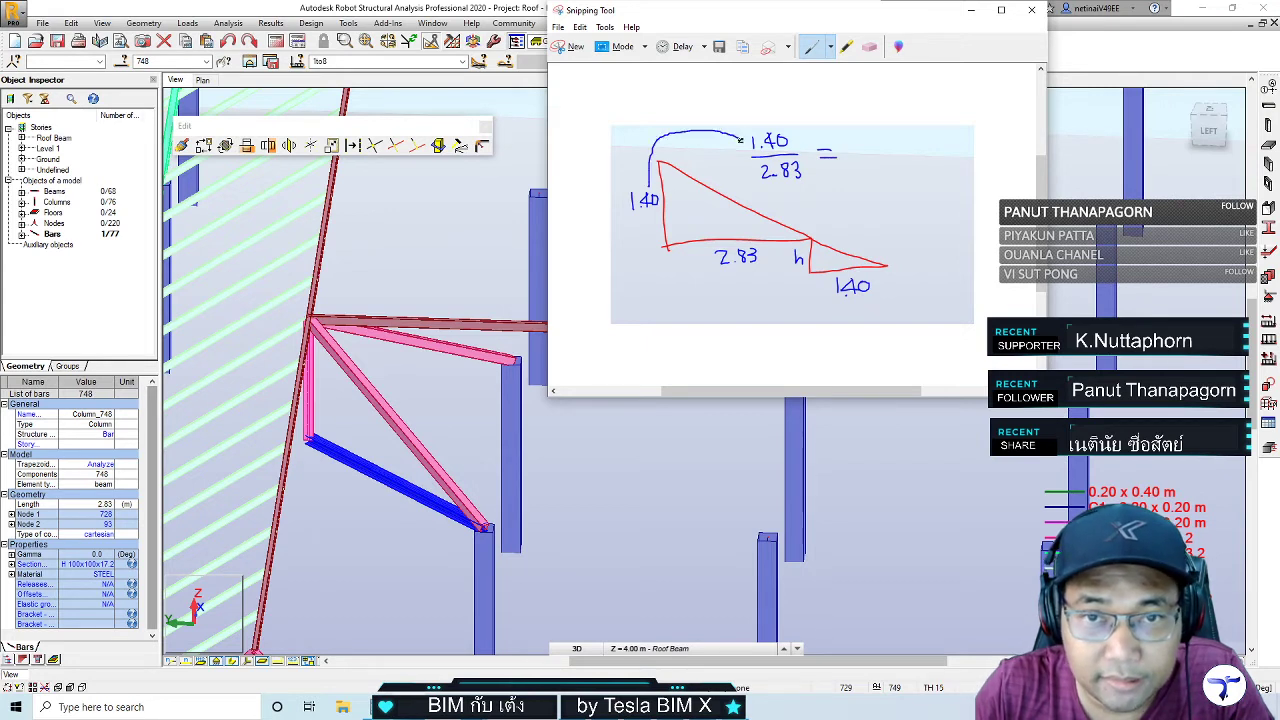
Add h/1.40 and draw arrows linking the triangle sides to the ratio's terms
left_click_drag(733, 131, 733, 147)
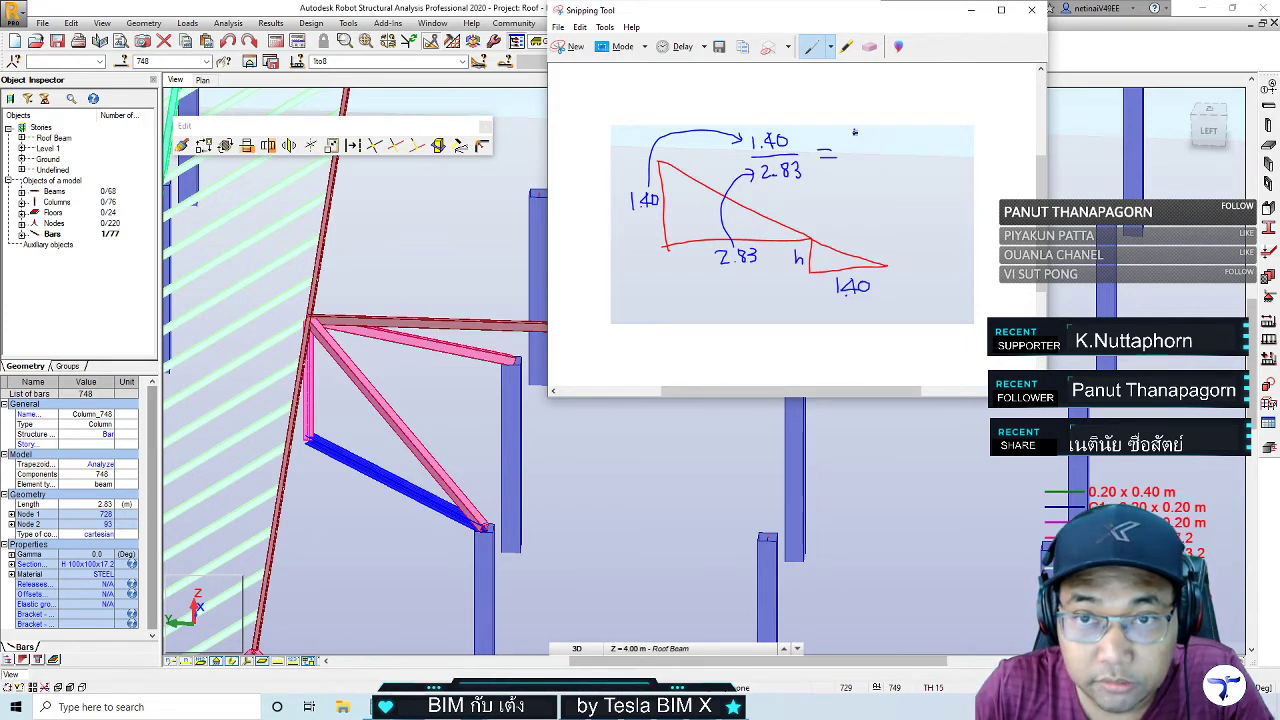
left_click_drag(866, 156, 882, 156)
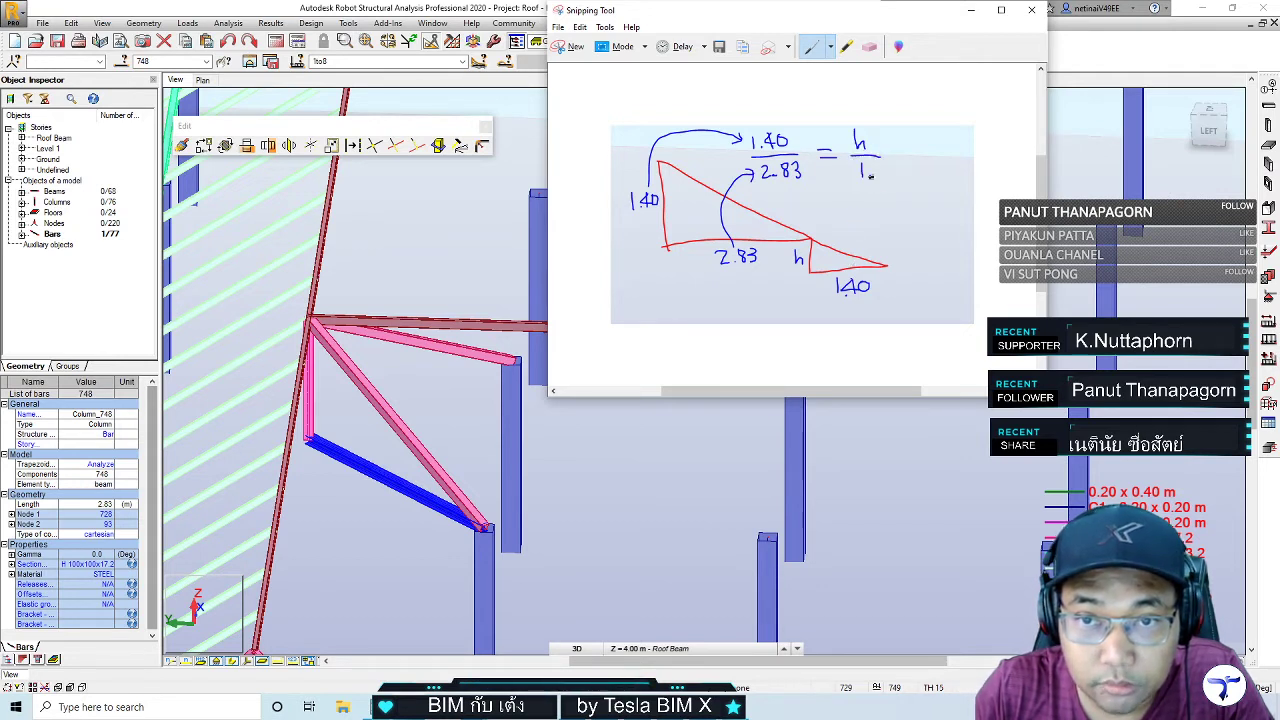
left_click_drag(874, 165, 886, 168)
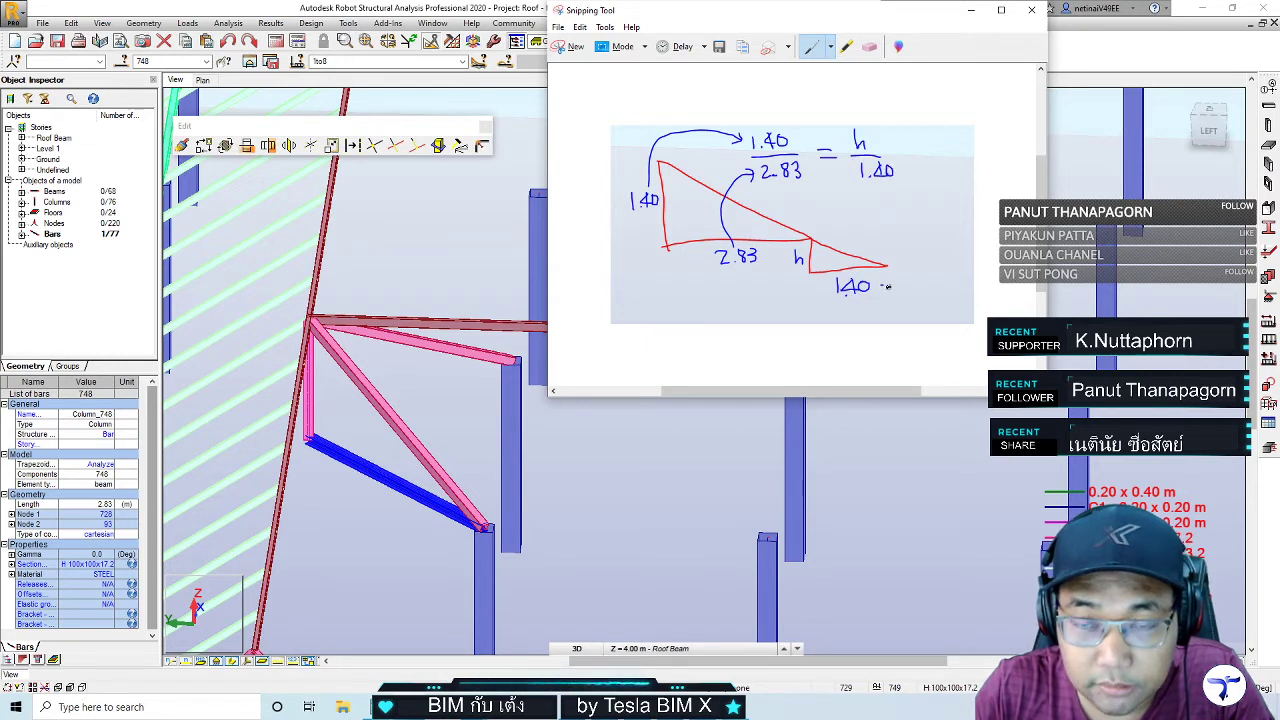
left_click_drag(880, 285, 898, 203)
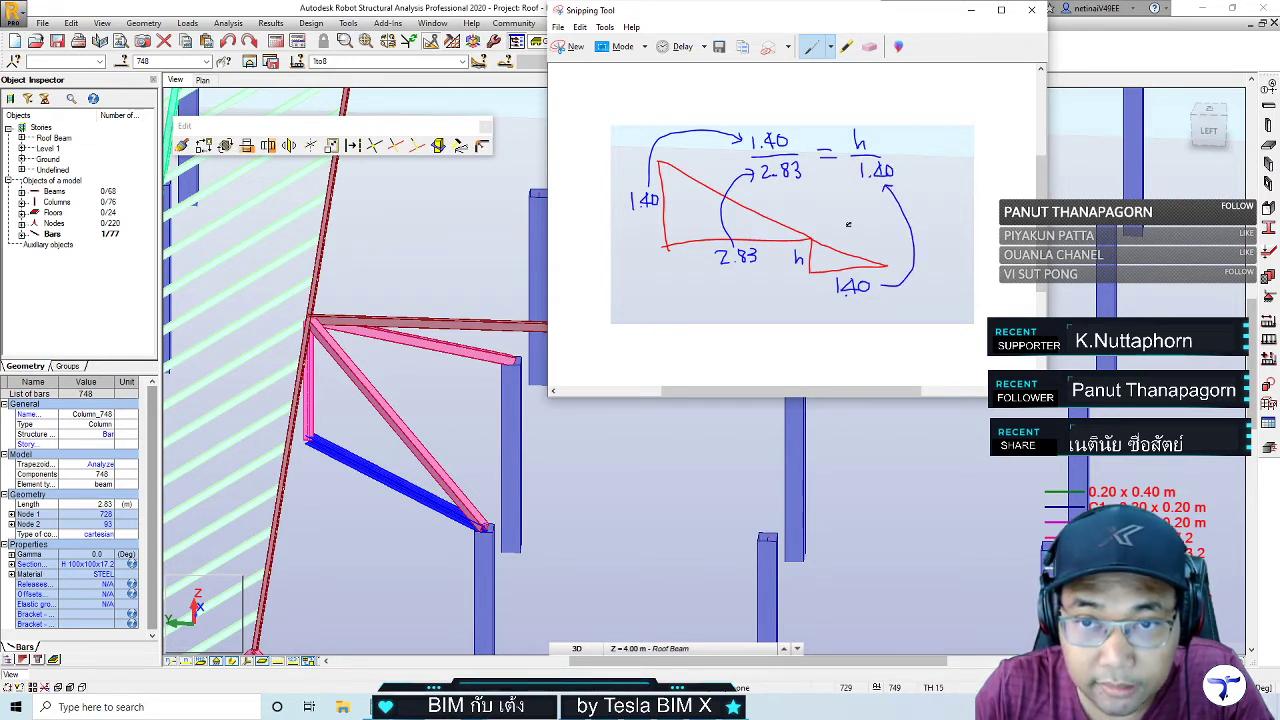
left_click_drag(807, 195, 847, 148)
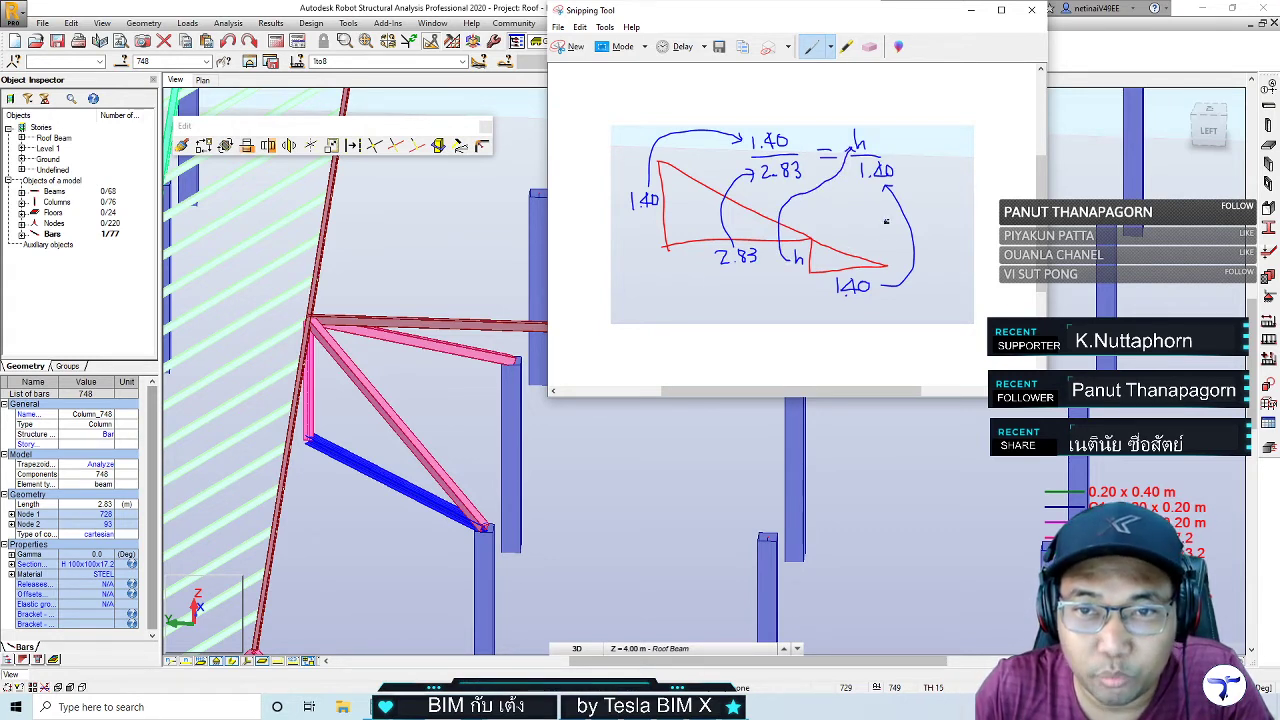
left_click_drag(676, 338, 675, 352)
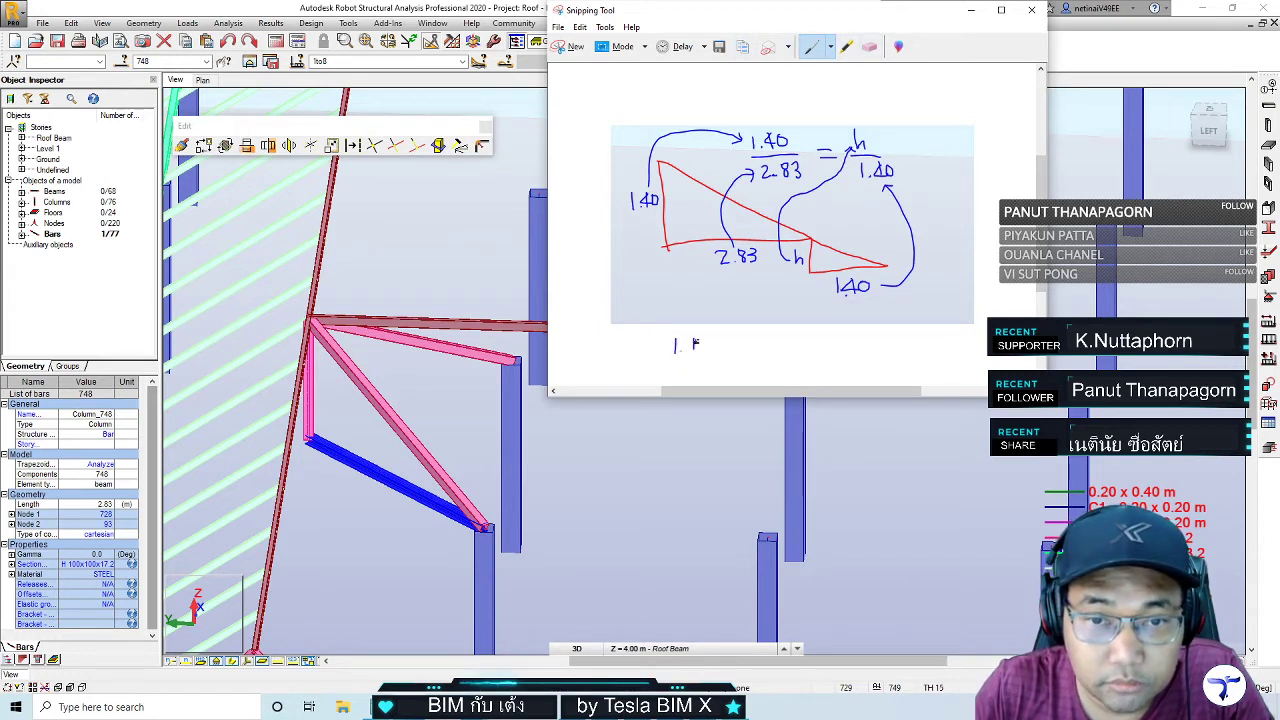
Write 1.40² = 2.83h and h = 1.40²/2.83 below the sketch, placing Calculator beside it
mouse_move(696, 342)
left_mouse_down()
mouse_move(694, 355)
mouse_move(706, 350)
left_mouse_up()
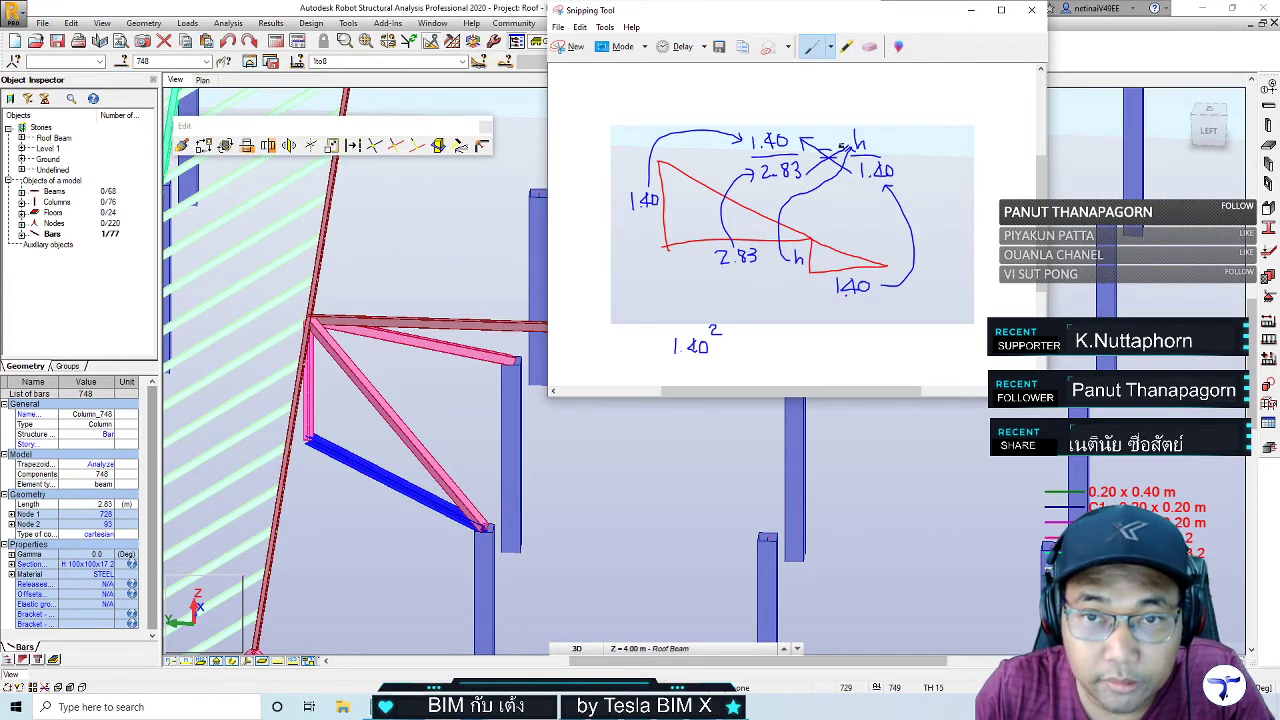
left_click_drag(733, 347, 749, 347)
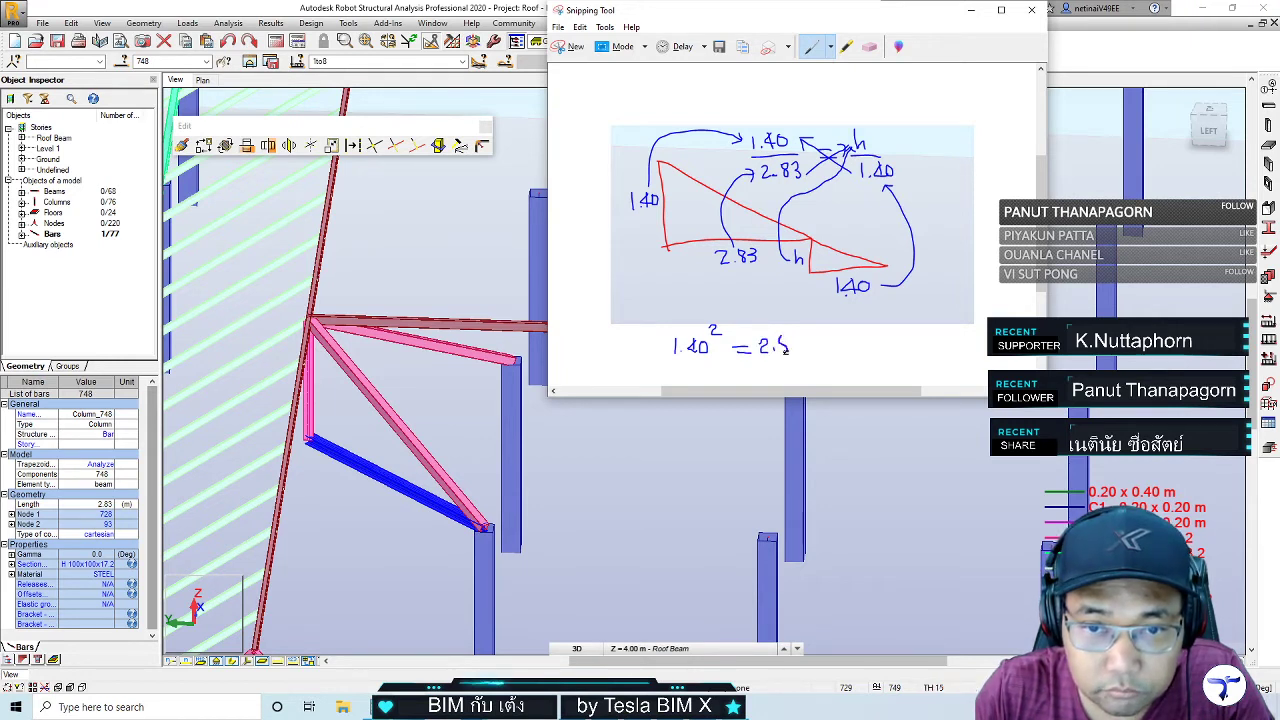
mouse_move(786, 350)
left_mouse_down()
mouse_move(783, 337)
mouse_move(886, 358)
left_mouse_up()
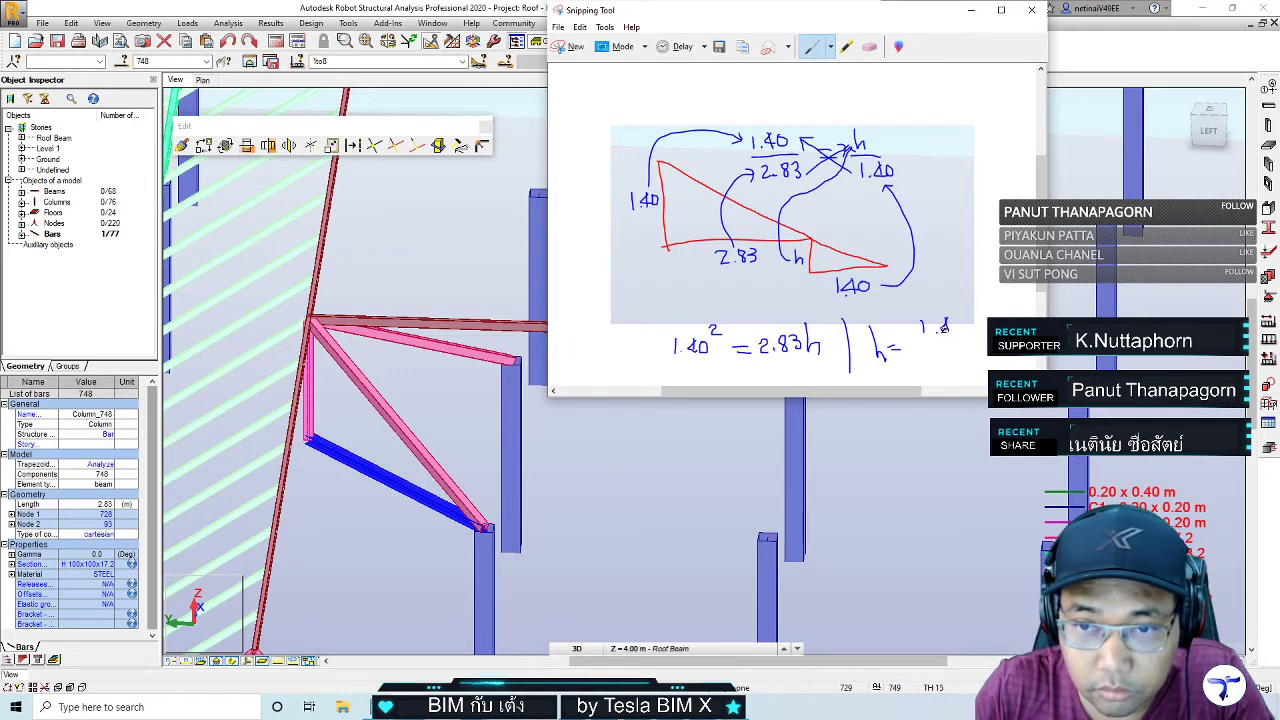
left_click_drag(944, 327, 957, 324)
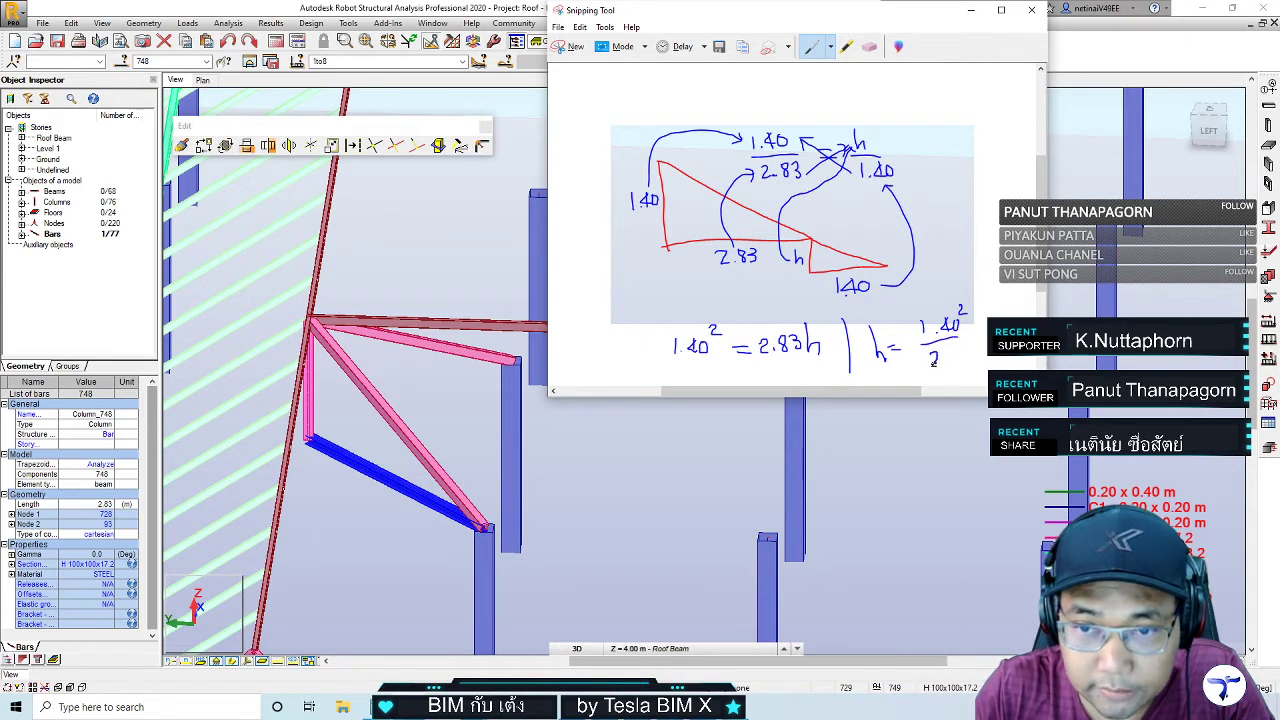
left_click_drag(954, 350, 949, 364)
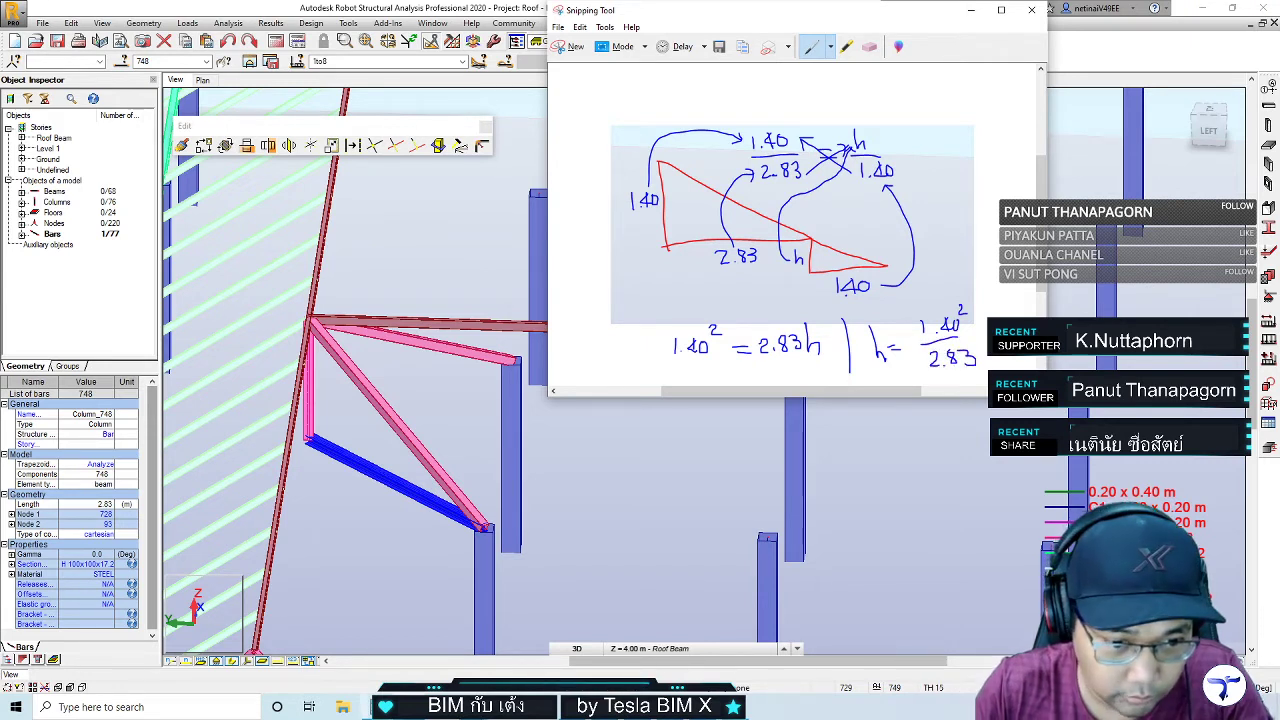
key("alt+Tab")
mouse_move(891, 120)
left_mouse_down()
mouse_move(829, 134)
mouse_move(275, 134)
mouse_move(315, 141)
left_mouse_up()
Compute 1.4 × 1.4 = 1.96, then 1.96 ÷ 2.83 ≈ 0.6926, in Calculator
left_click(391, 277)
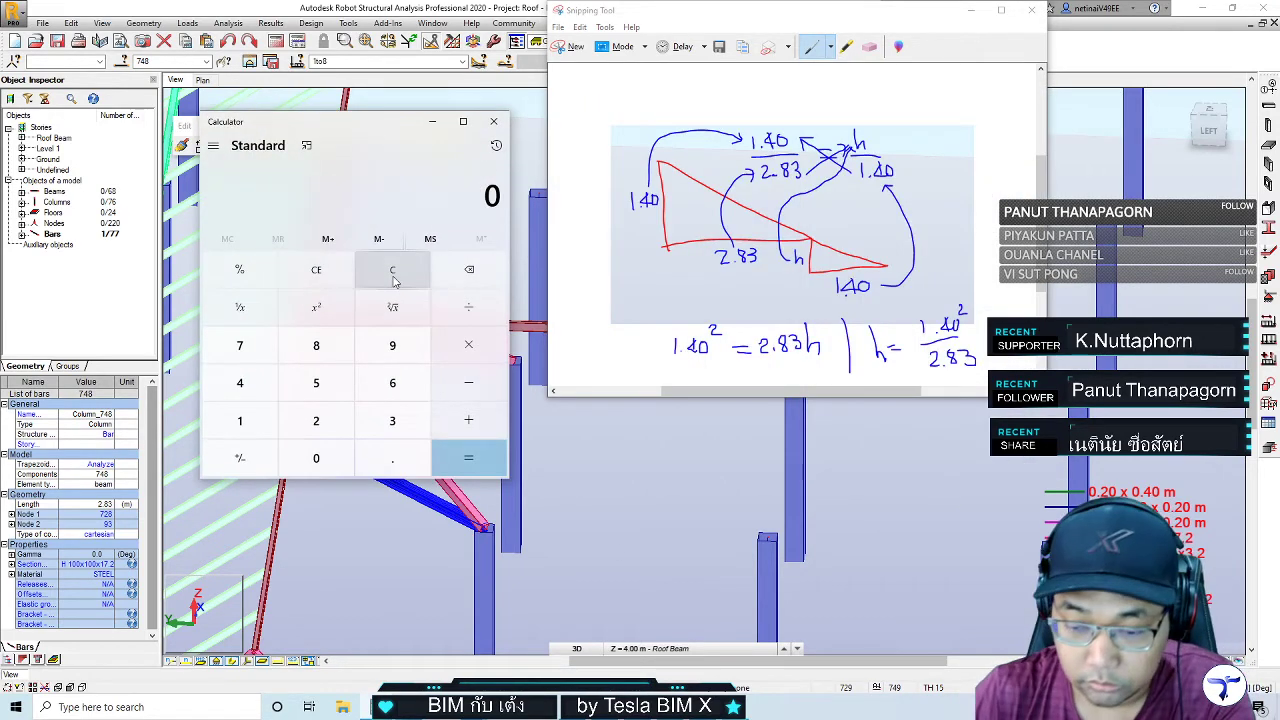
type("1.4*1.4")
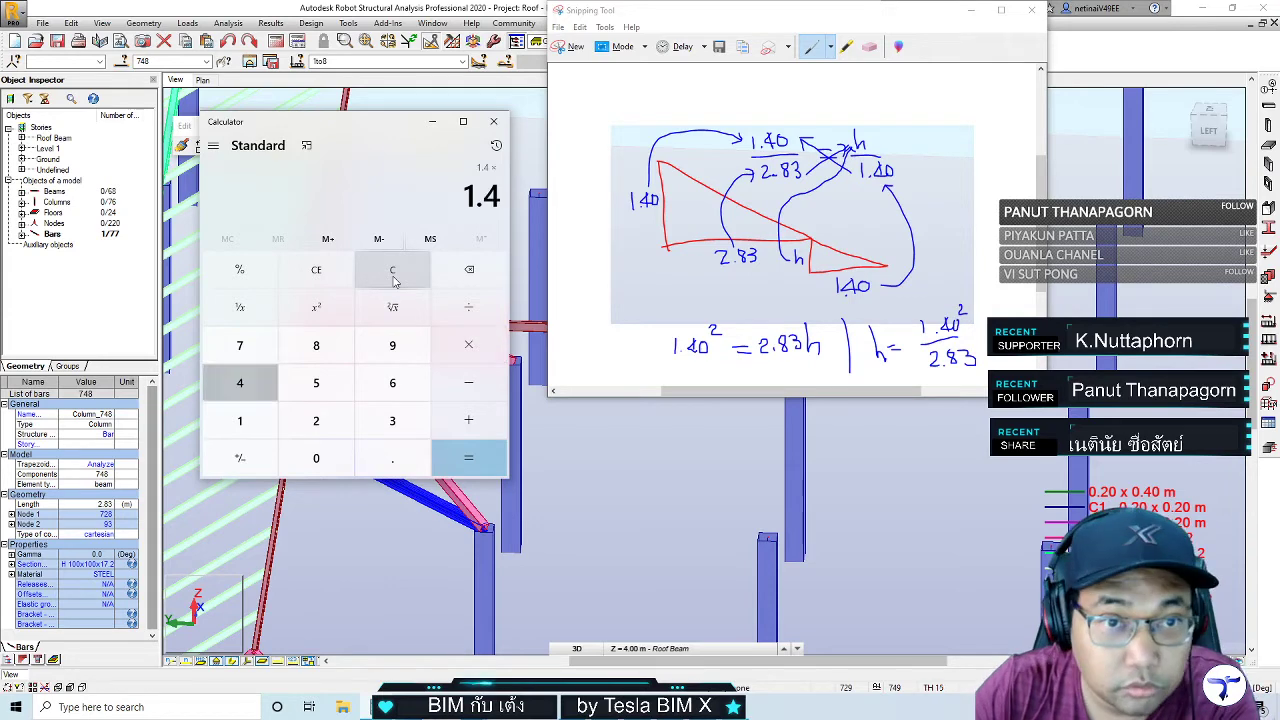
key("Return")
type("/2.83")
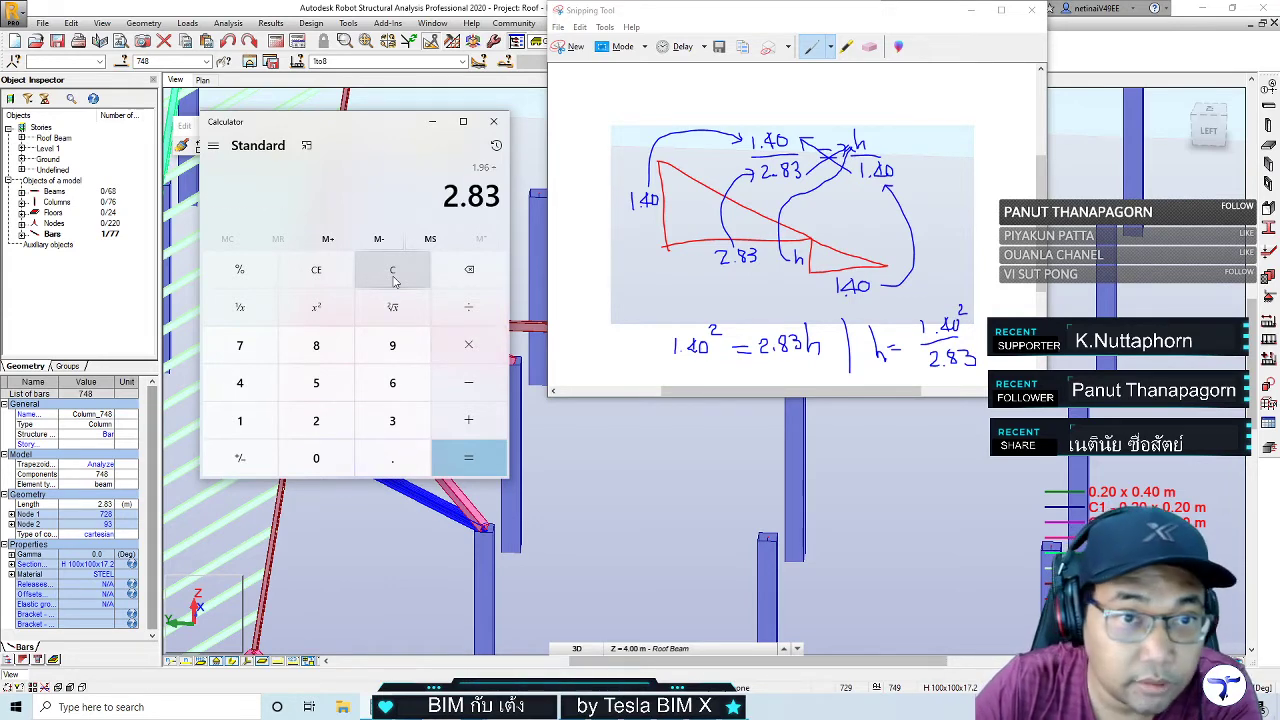
key("Return")
Hide Calculator, start noting the result, and close the sketch to return to Robot
left_click(428, 124)
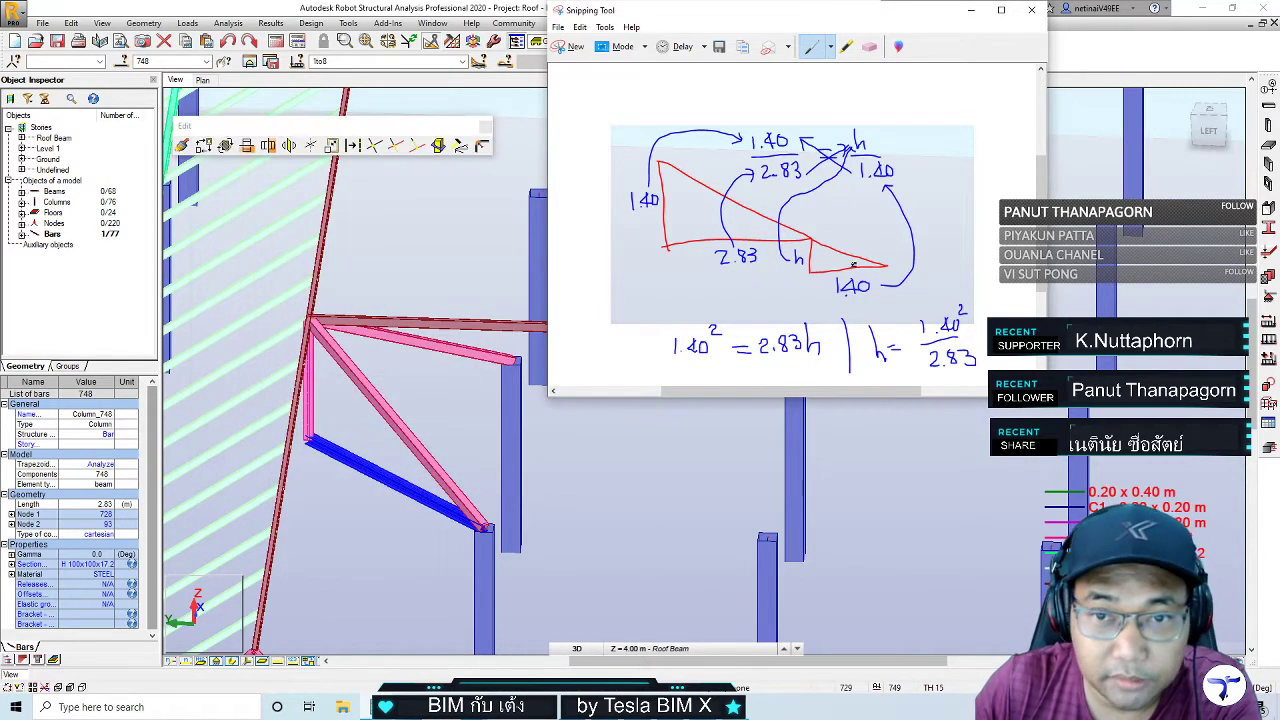
left_click_drag(970, 341, 988, 340)
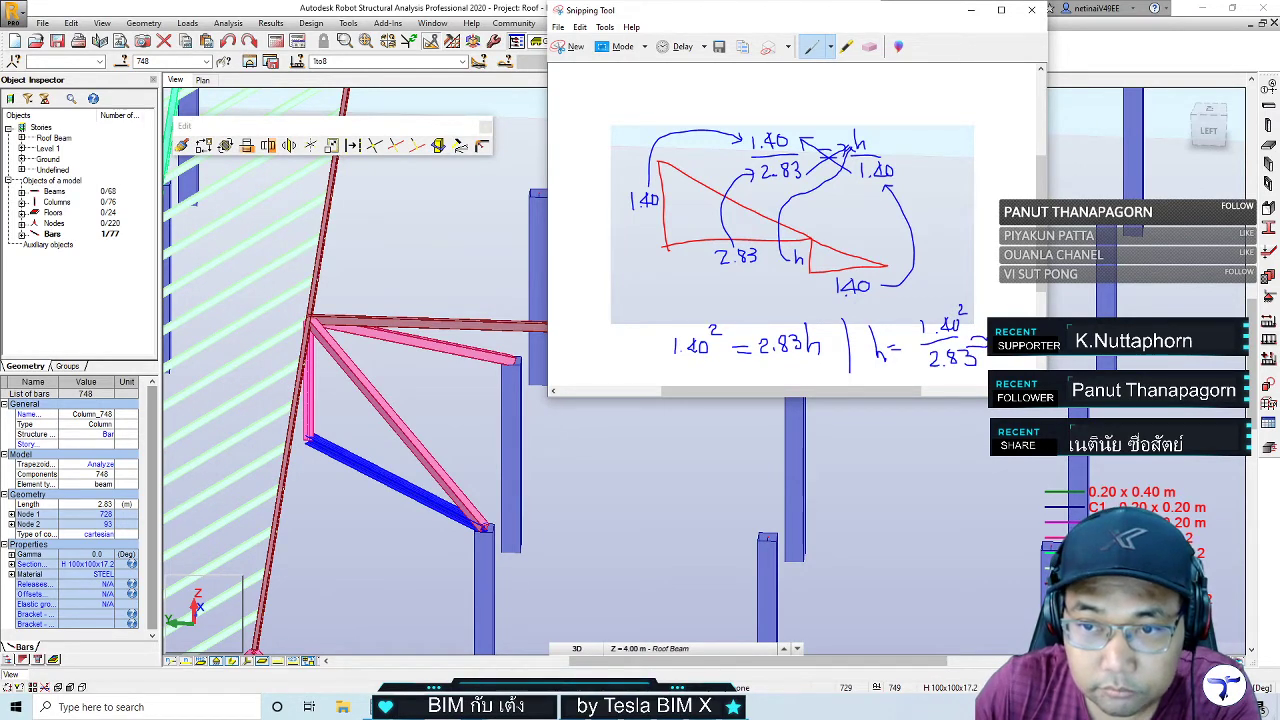
left_click(970, 10)
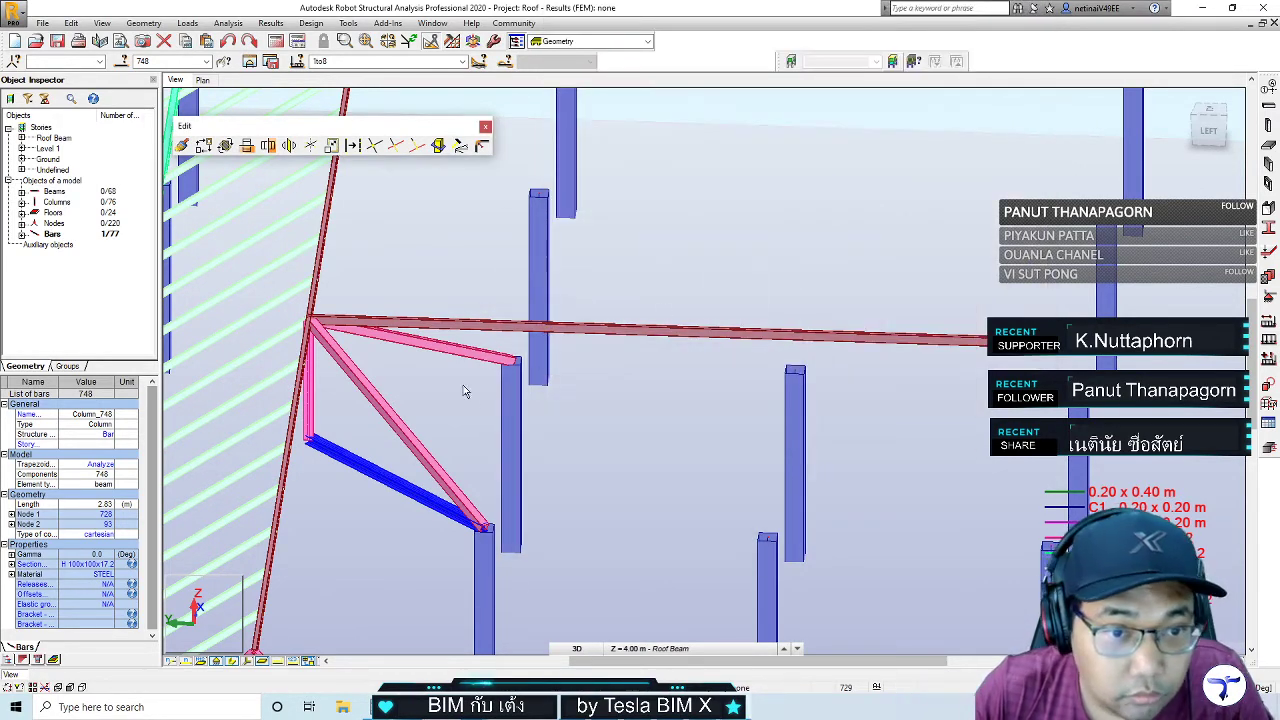
Select node 93 (8.96, 16.96, 4.00) at the pink diagonal's lower end, cross-checking the Revit plan
scroll(596, 441, "down", 1)
scroll(591, 437, "down", 1)
left_click(587, 452)
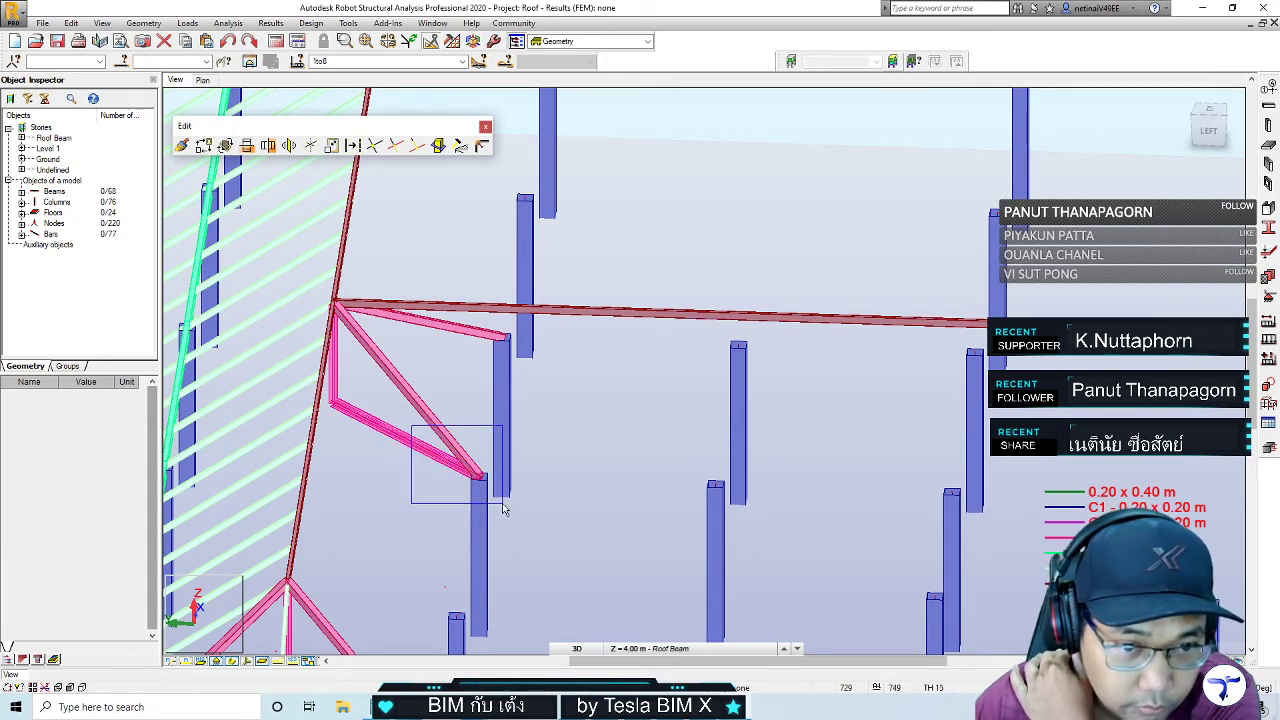
left_click_drag(503, 509, 503, 509)
middle_click_drag(610, 482, 472, 469)
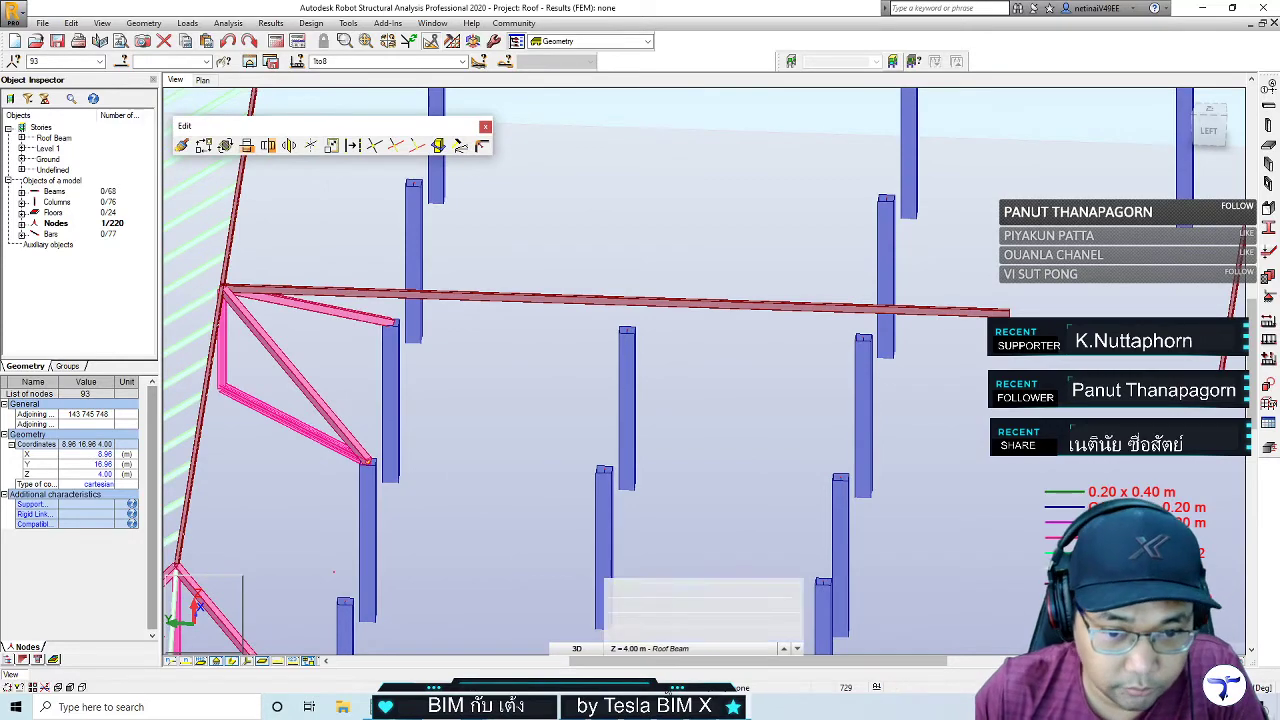
key("alt+Tab")
scroll(659, 441, "down", 2)
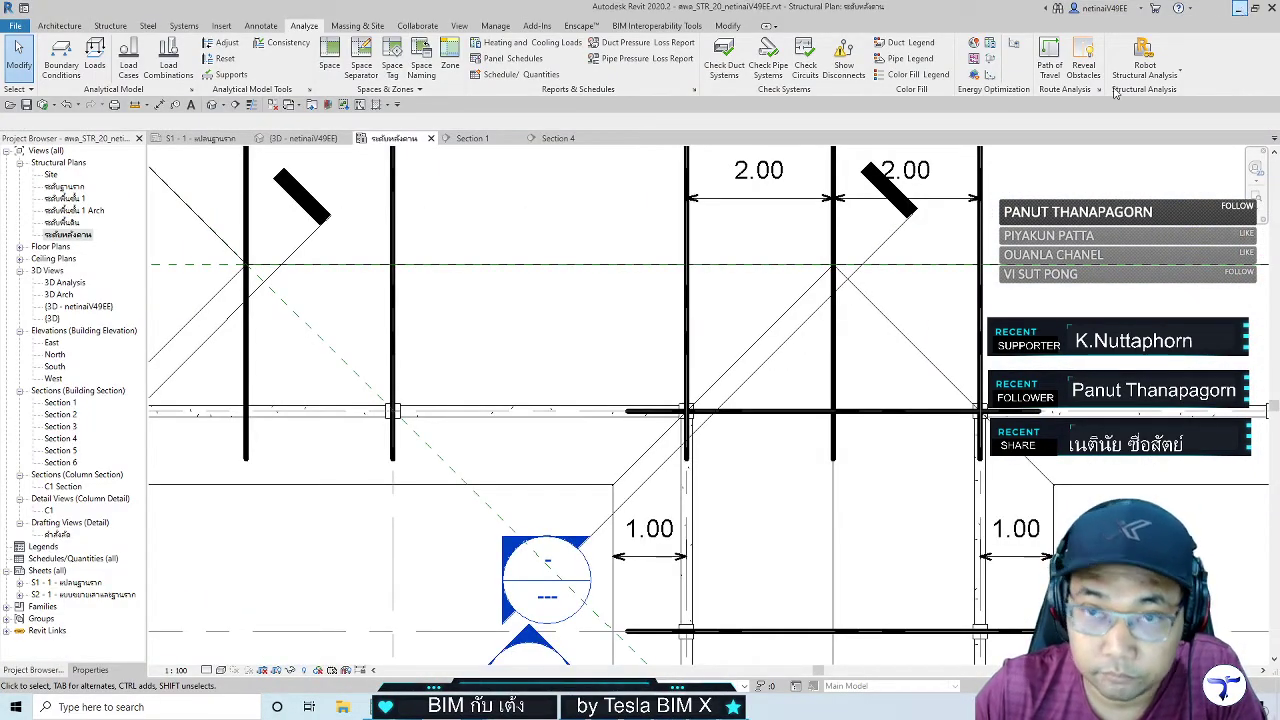
key("alt+Tab")
Open Translation for node 93, with the dialog moved aside and the view orbited to the roof truss
left_click(203, 145)
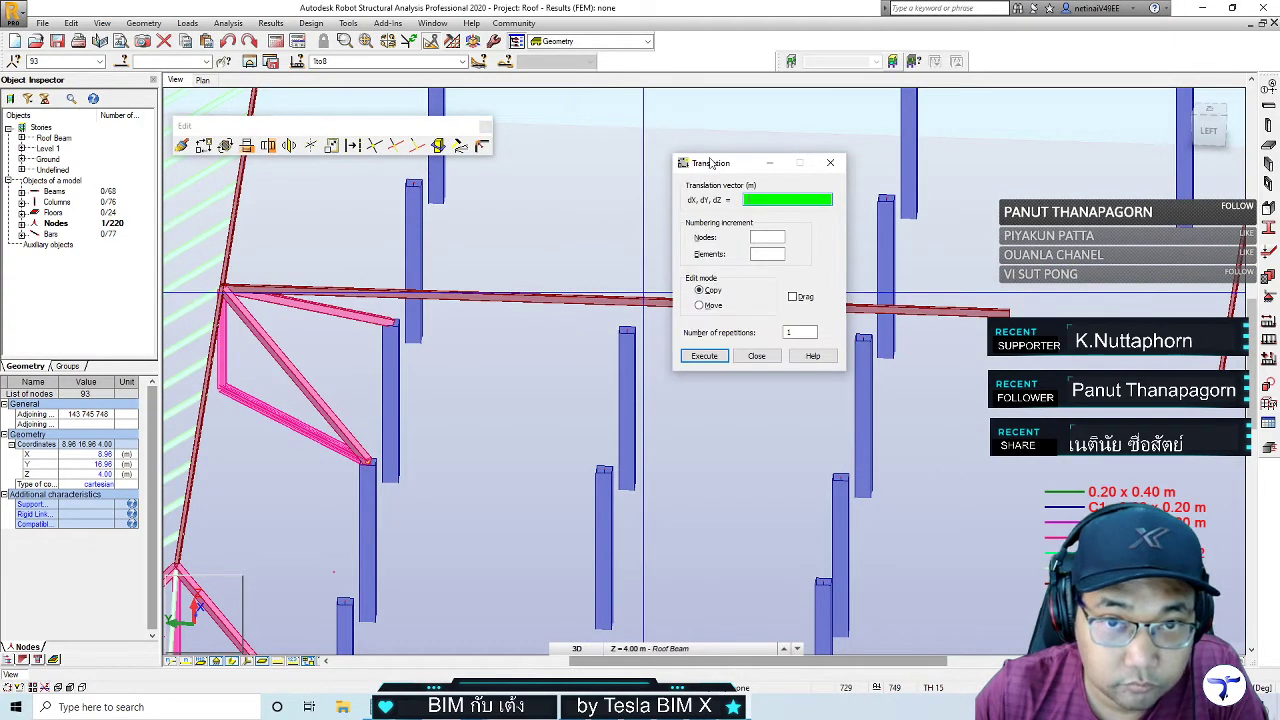
left_click_drag(710, 159, 469, 326)
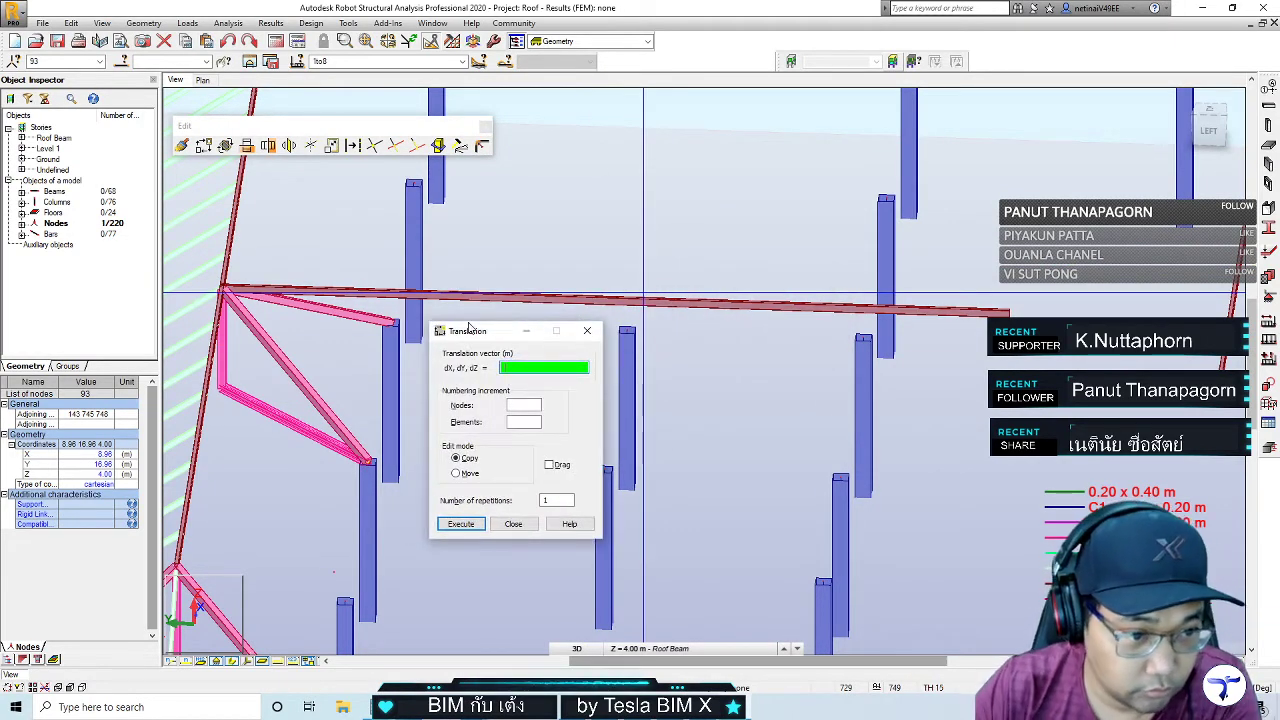
mouse_move(620, 332)
middle_mouse_down("shift")
mouse_move(842, 471)
mouse_move(794, 491)
middle_mouse_up("shift")
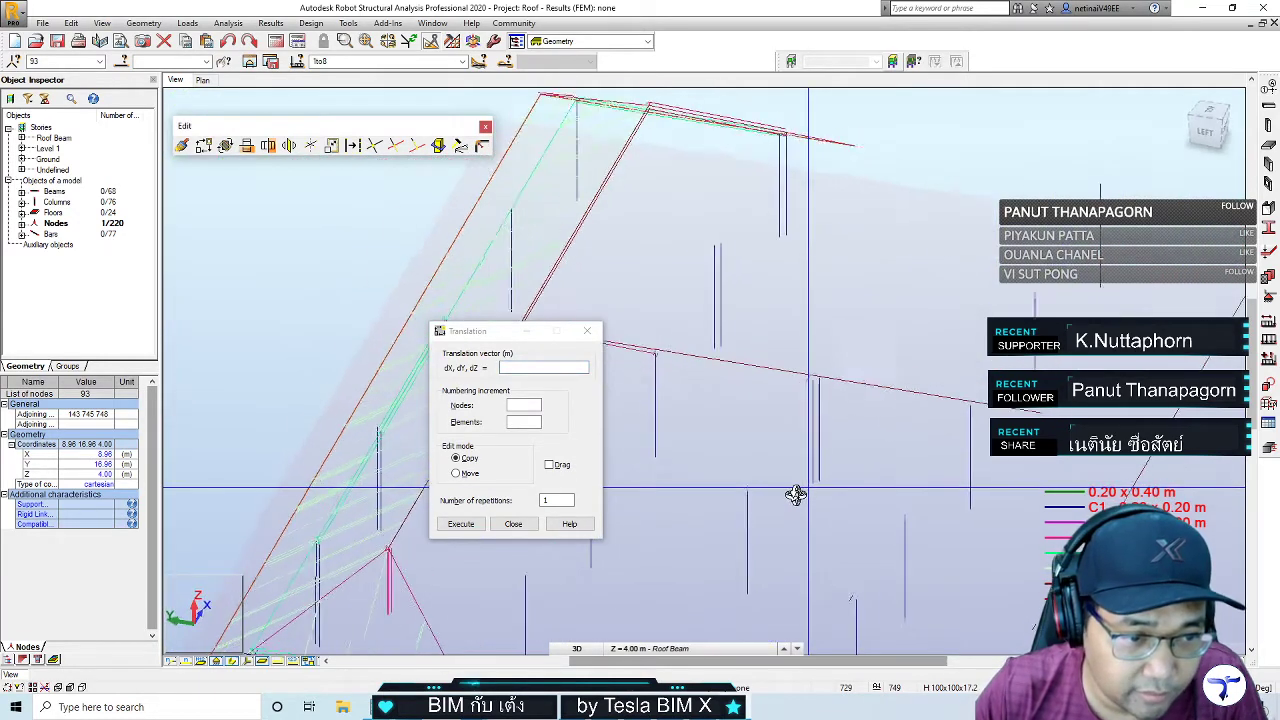
mouse_move(486, 334)
left_mouse_down()
mouse_move(536, 217)
mouse_move(341, 215)
left_mouse_up()
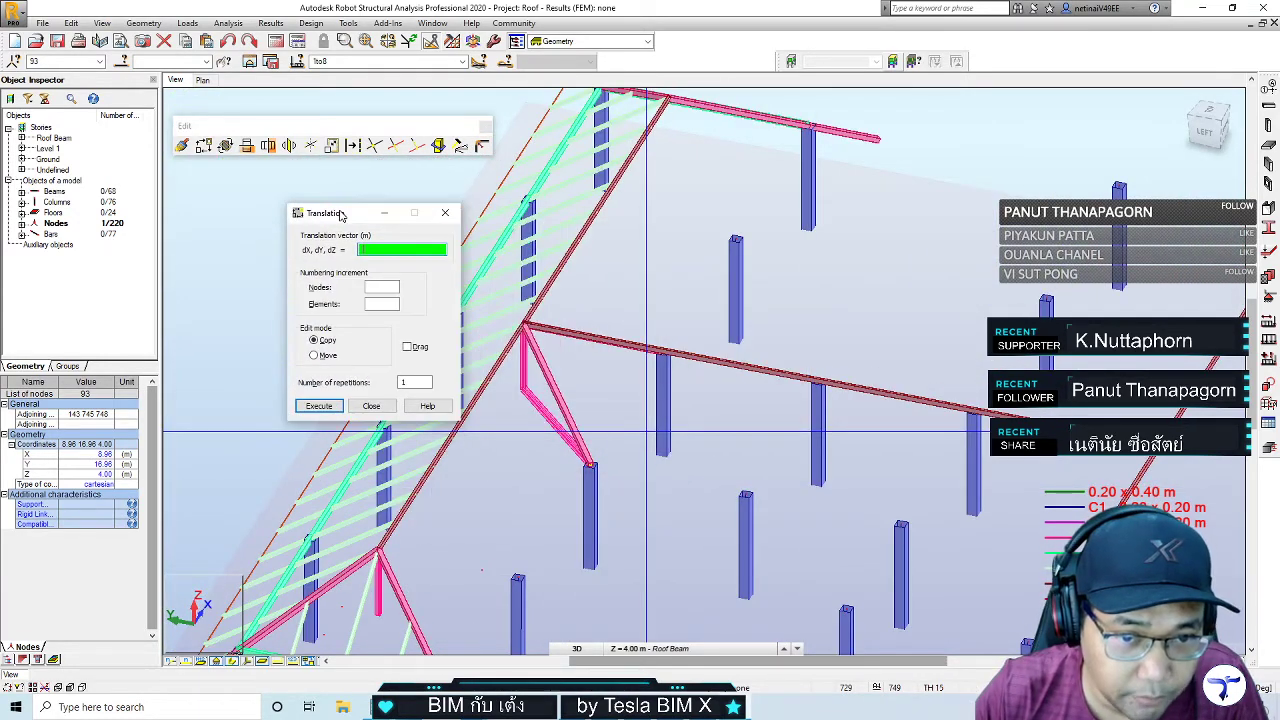
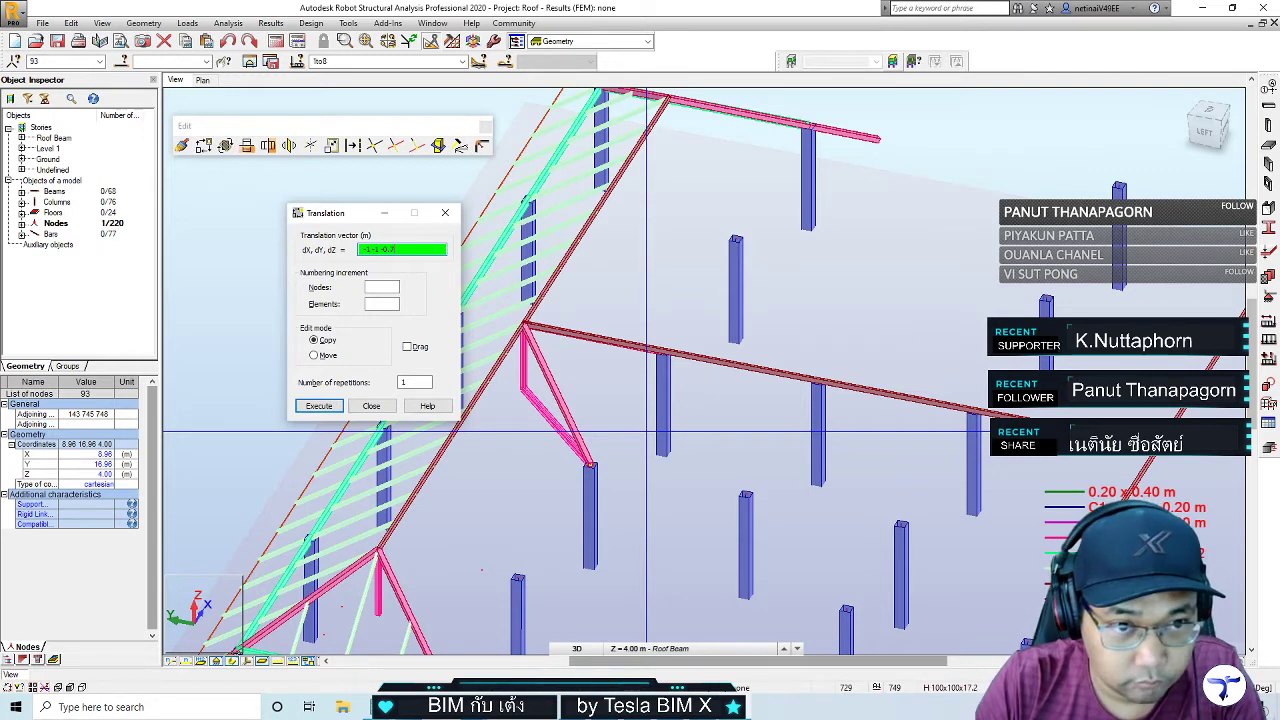
Close the Translation dialog and set the new-bar section to TUBS 100x100x3.2
left_click(445, 213)
key("ctrl+shift+b")
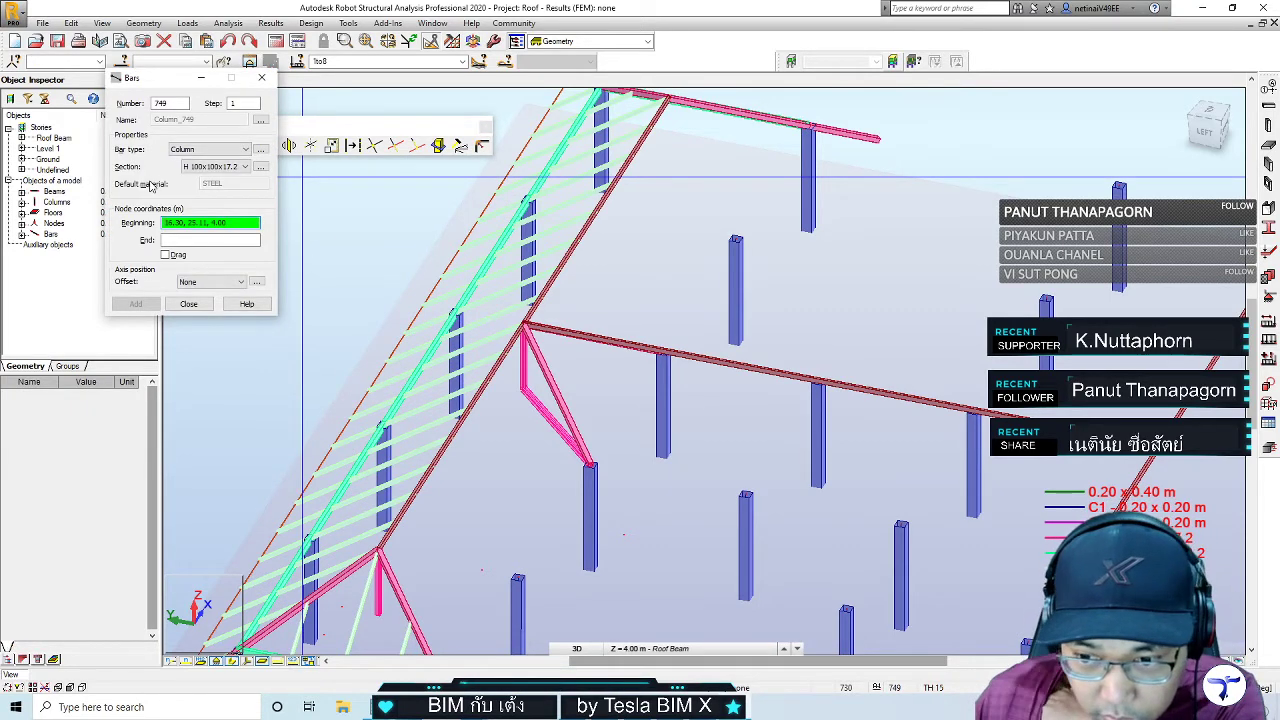
left_click(208, 170)
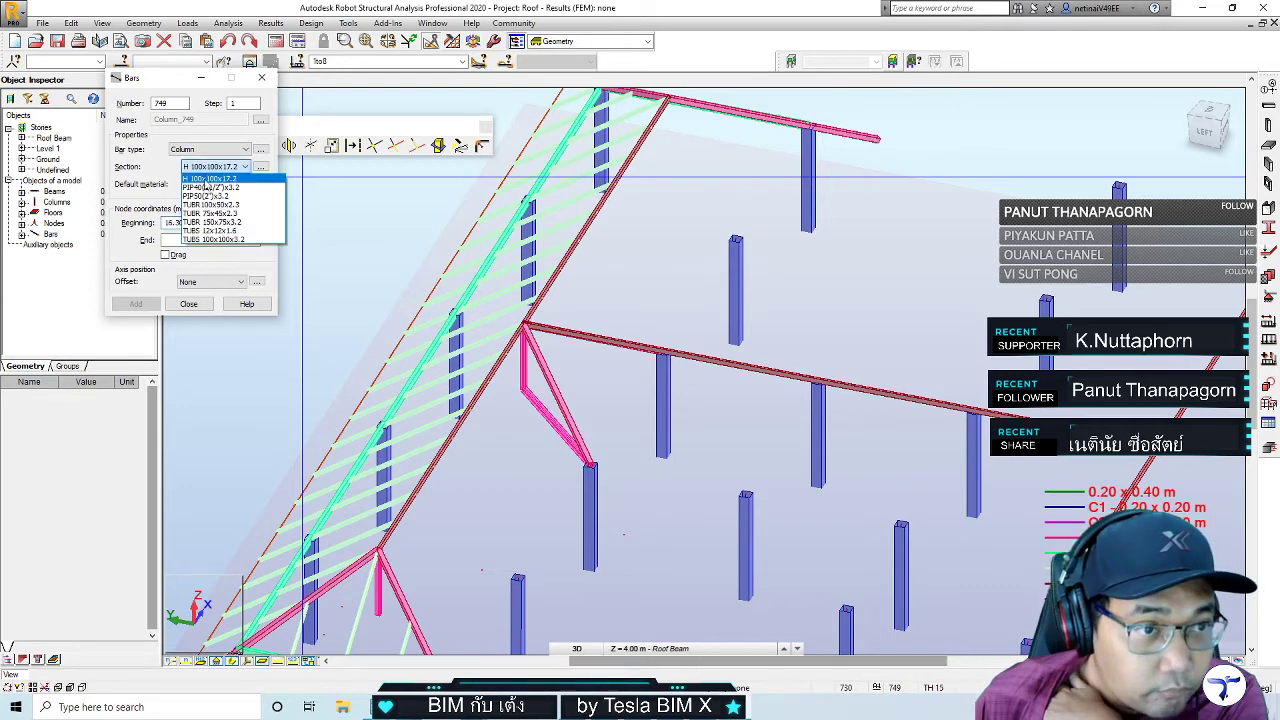
left_click(219, 240)
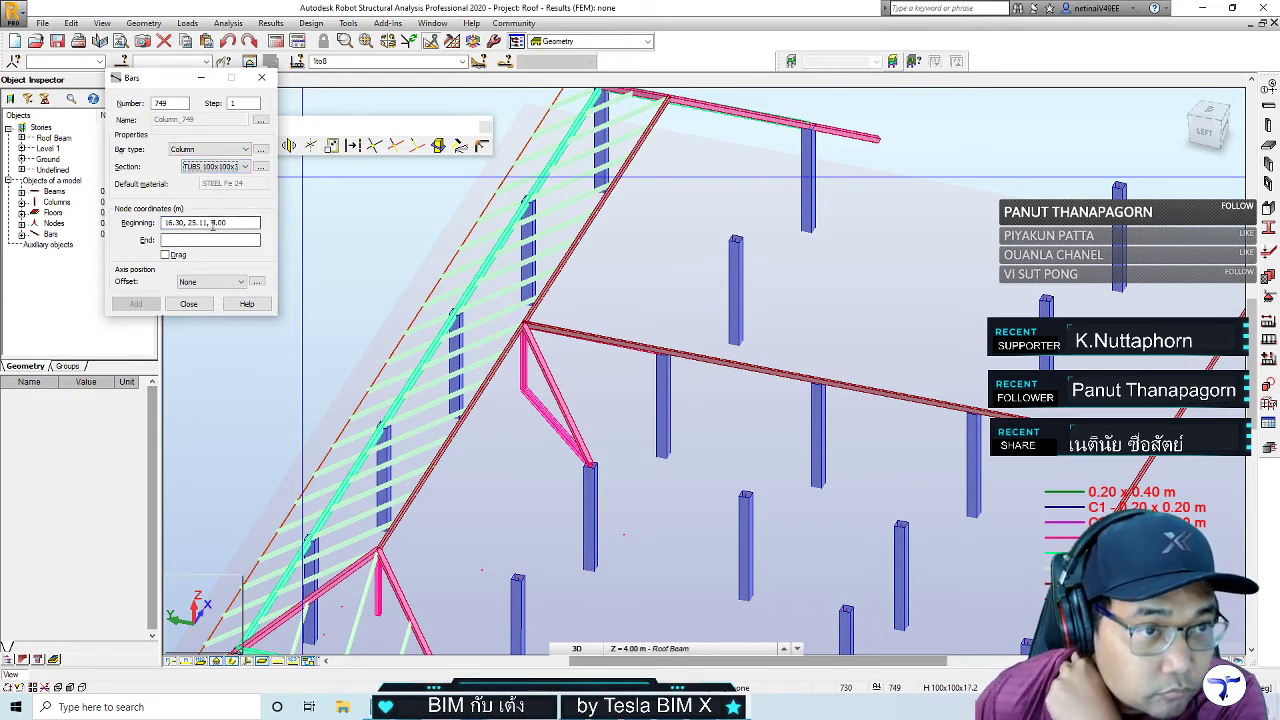
Draw strut bar 749 from the column-top node to the rafter, then select the unwanted diagonal bar
left_click(622, 464)
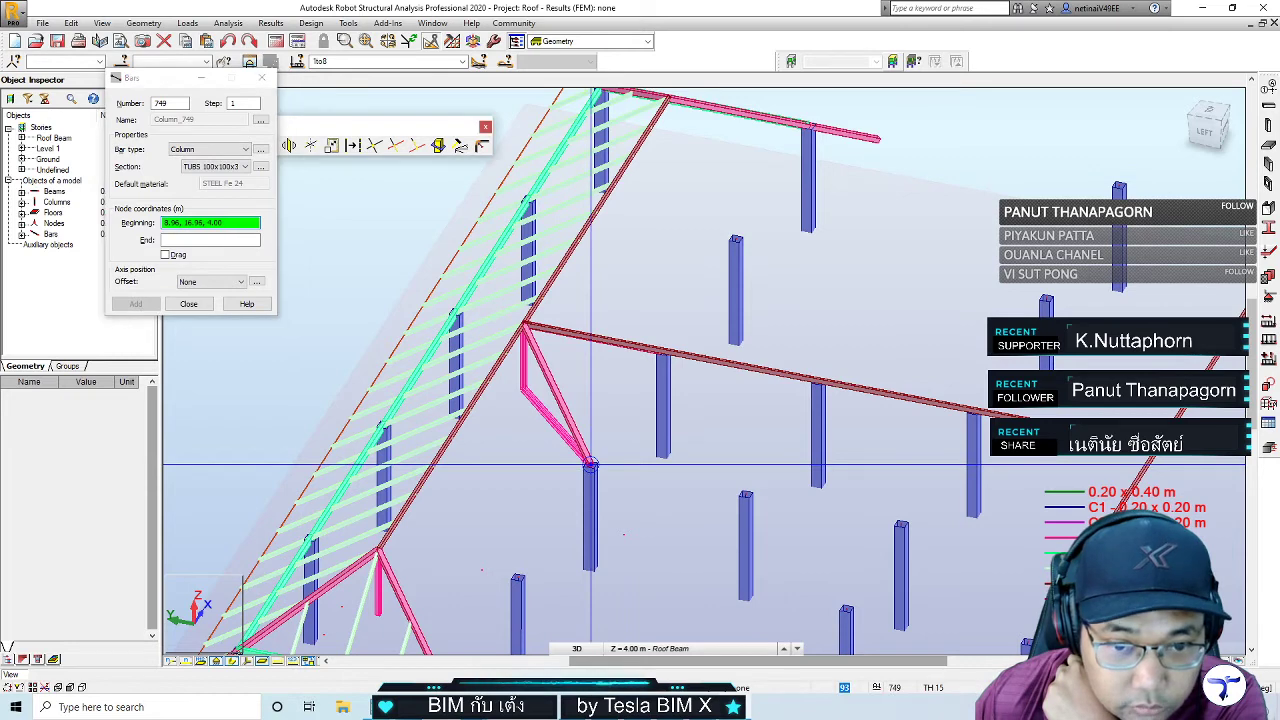
left_click(624, 534)
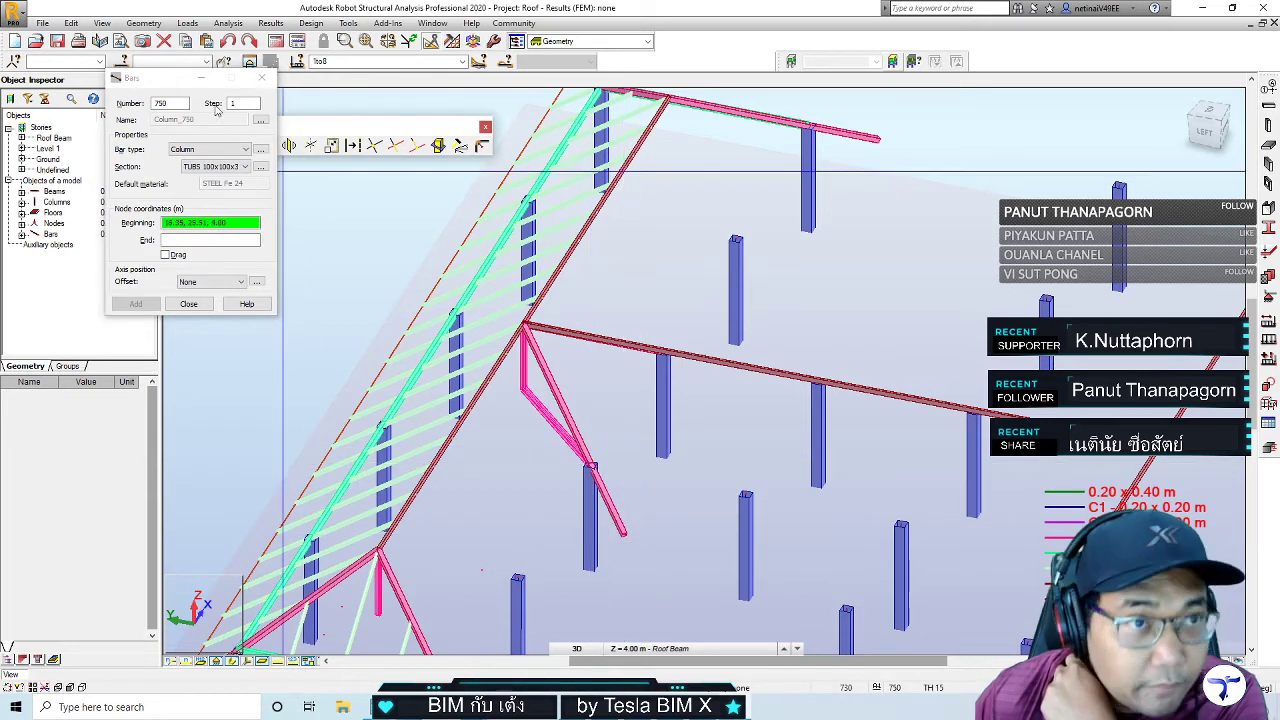
left_click(261, 79)
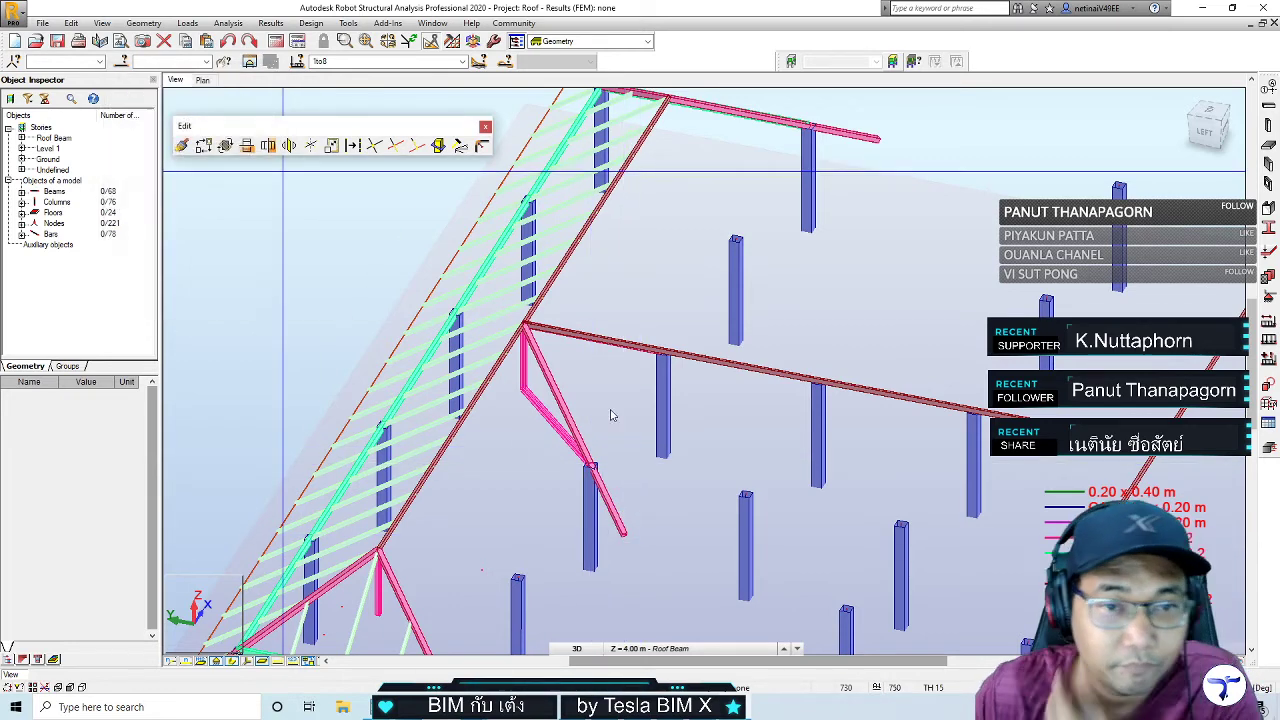
left_click(556, 428)
Delete the unwanted extra diagonal bar
key("Delete")
scroll(600, 405, "down", 2)
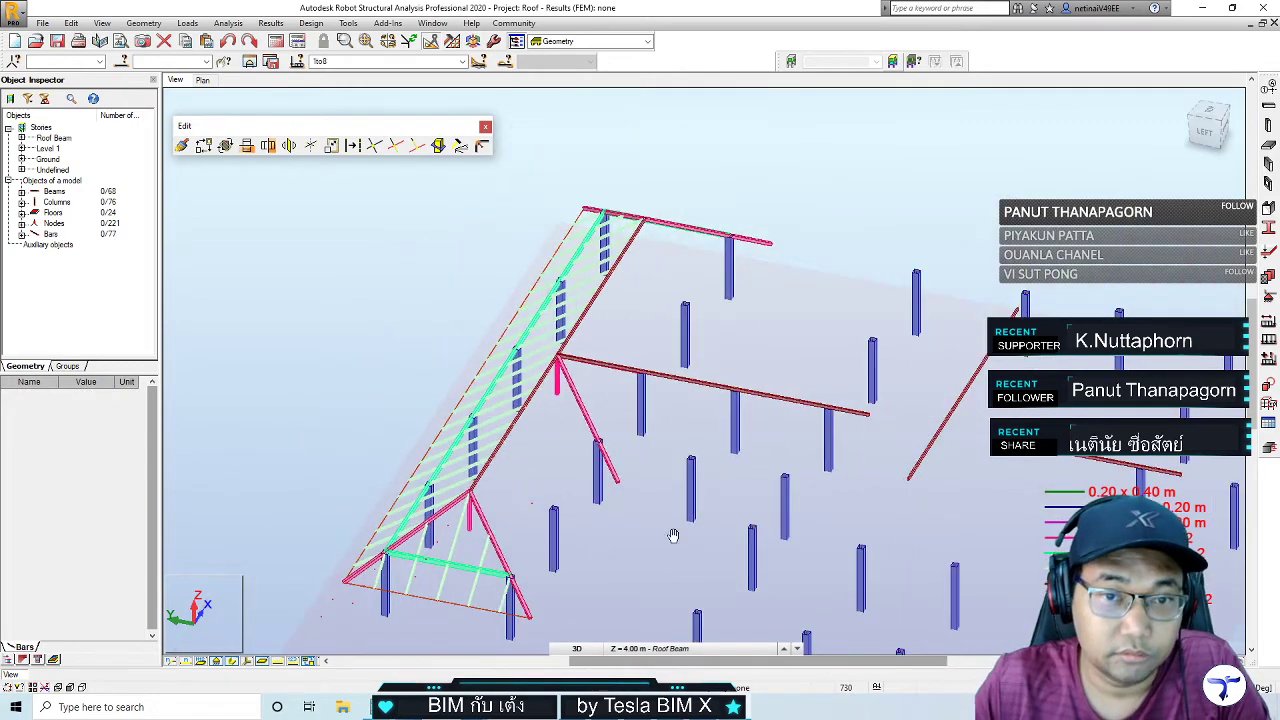
mouse_move(673, 536)
middle_mouse_down("shift")
mouse_move(617, 549)
mouse_move(591, 509)
middle_mouse_up("shift")
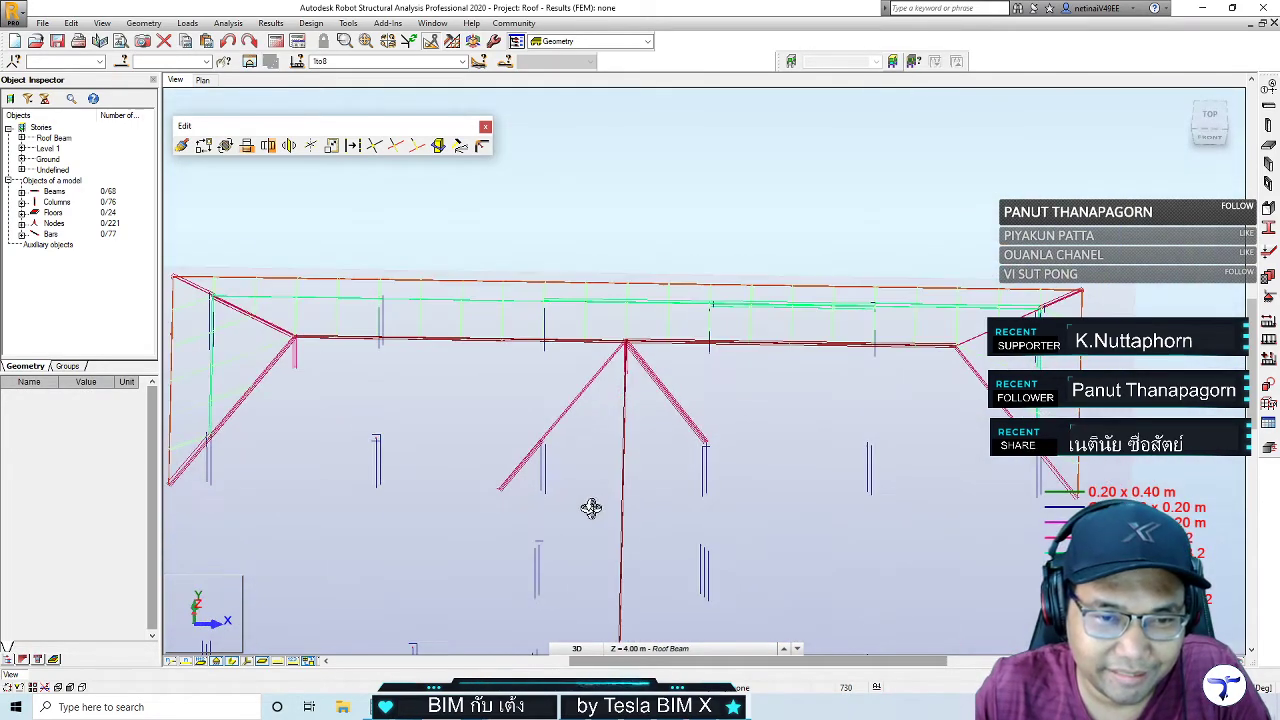
Mirror a copy of strut 749 across the truss centre on the YZ plane, creating bar 750
left_click(523, 475)
left_click(580, 395, "ctrl")
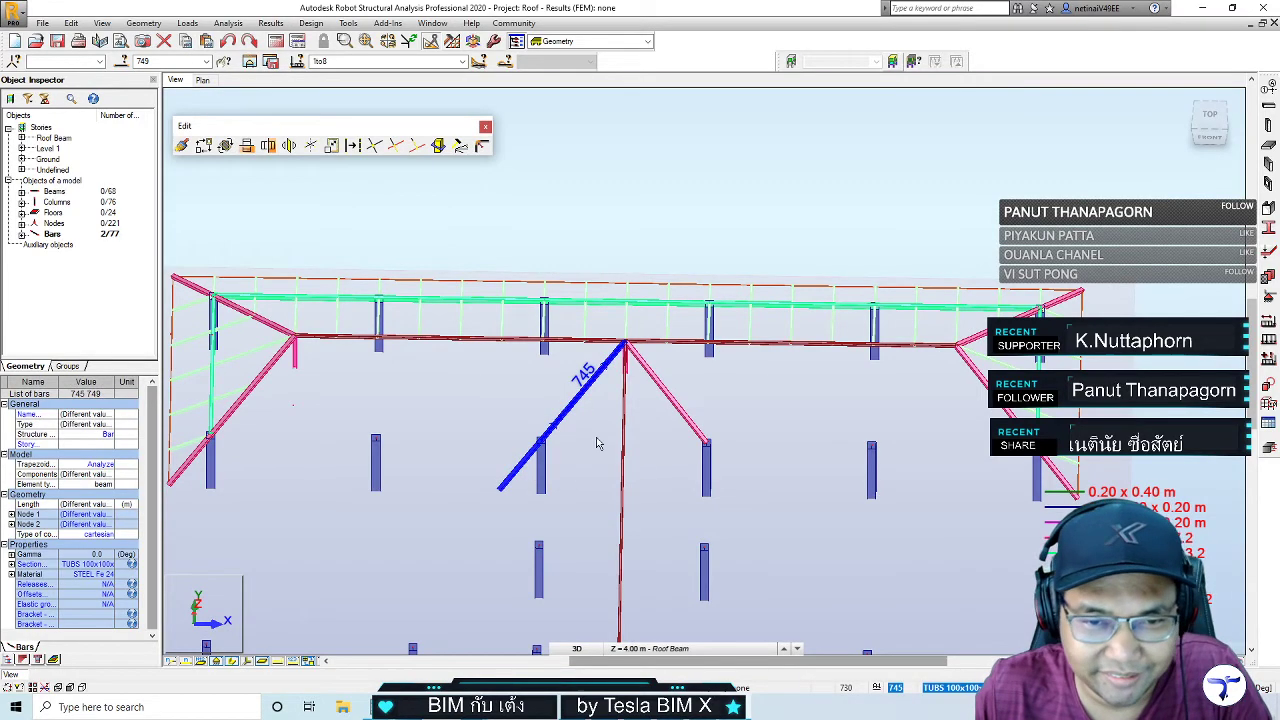
middle_click_drag(597, 443, 618, 431, "shift")
scroll(618, 431, "up", 3)
scroll(723, 360, "up", 2)
left_click(593, 457)
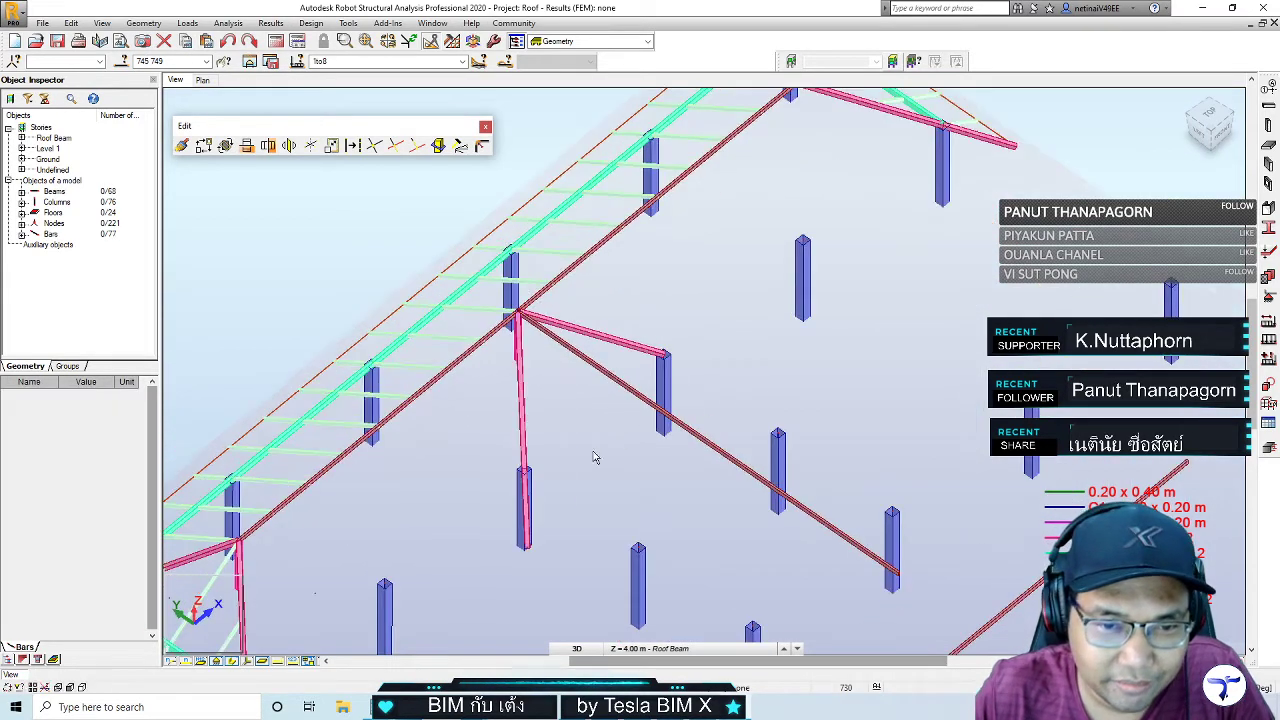
left_click(521, 522)
mouse_move(521, 522)
middle_mouse_down("shift")
mouse_move(586, 520)
mouse_move(600, 492)
middle_mouse_up("shift")
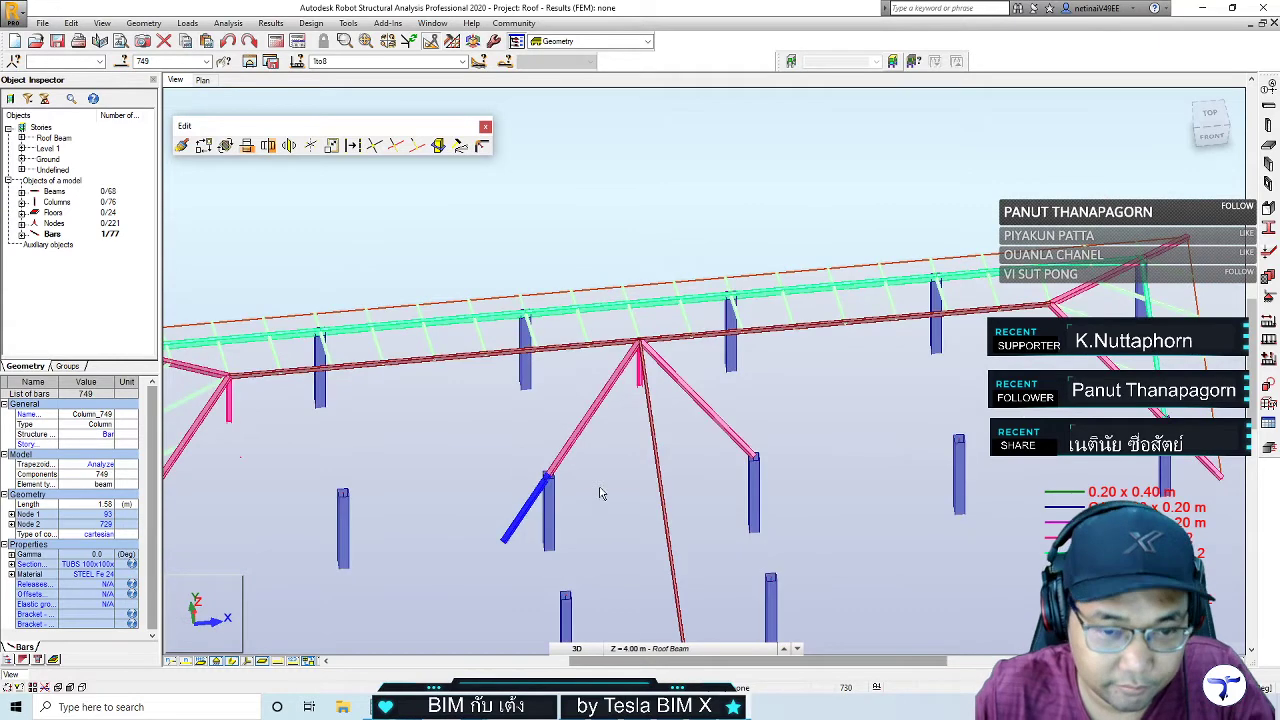
left_click(277, 147)
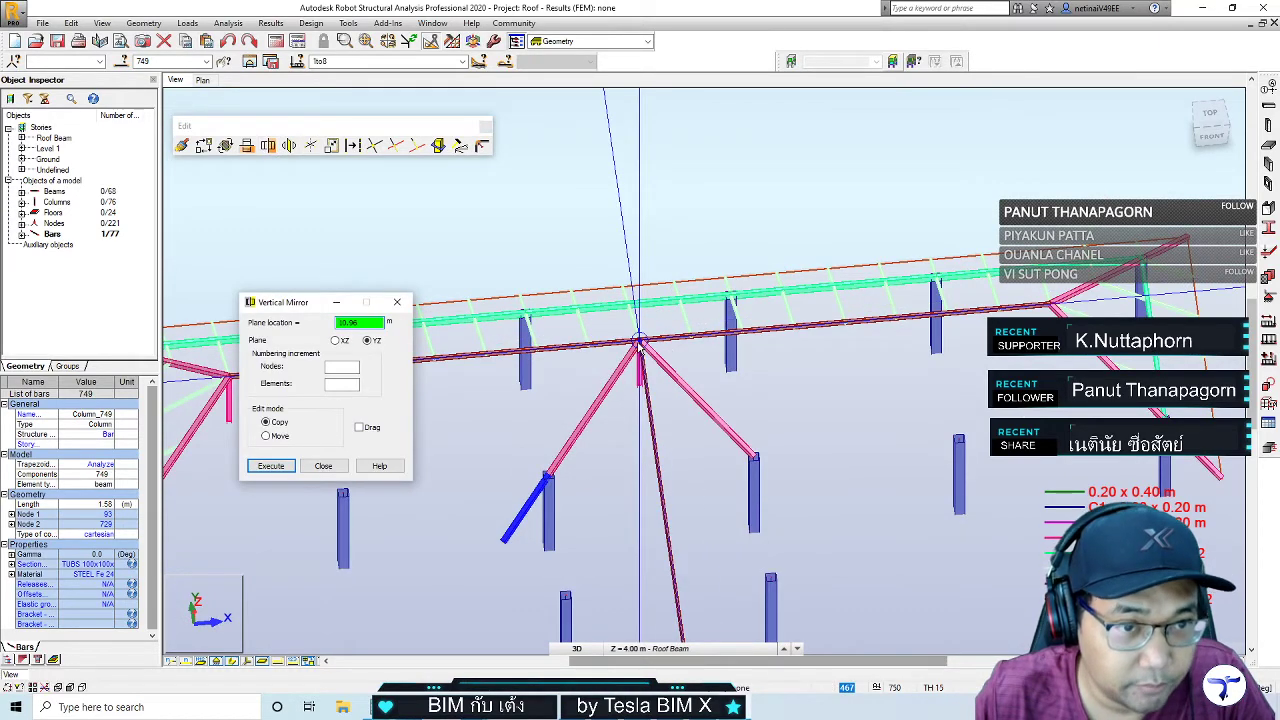
left_click(648, 345)
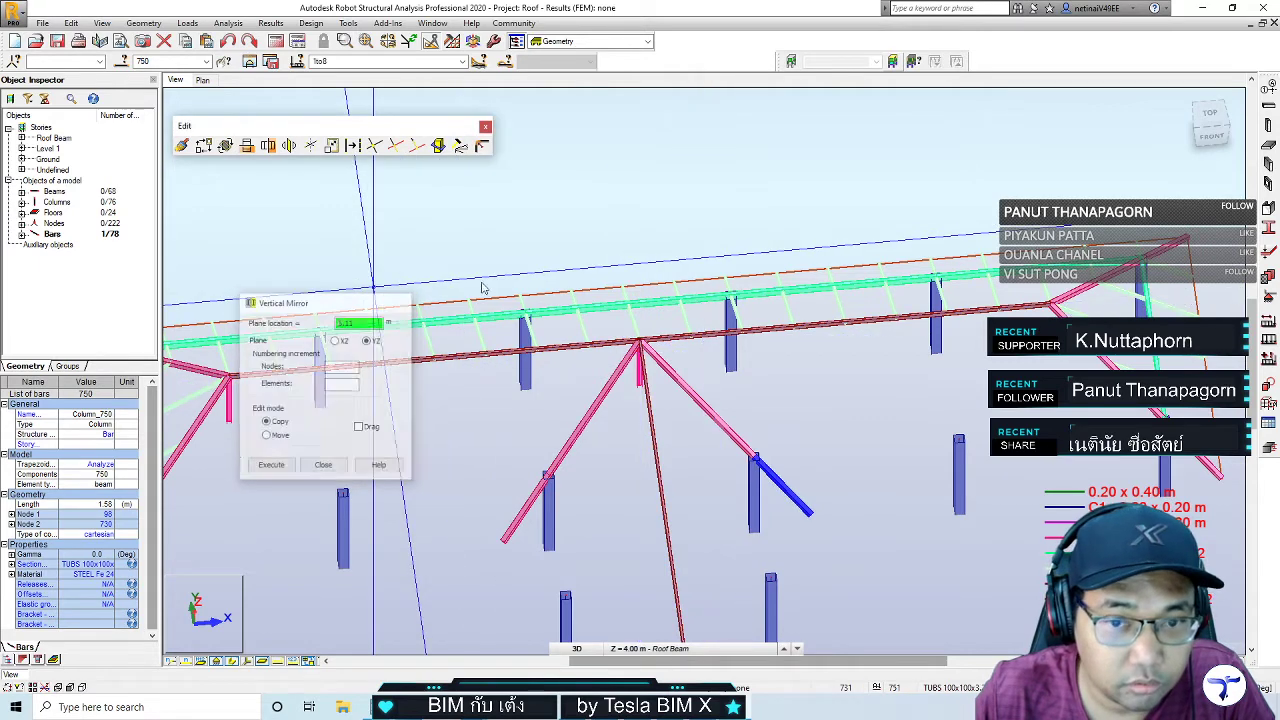
mouse_move(640, 243)
middle_mouse_down("shift")
mouse_move(814, 408)
mouse_move(857, 429)
mouse_move(872, 422)
mouse_move(761, 484)
middle_mouse_up("shift")
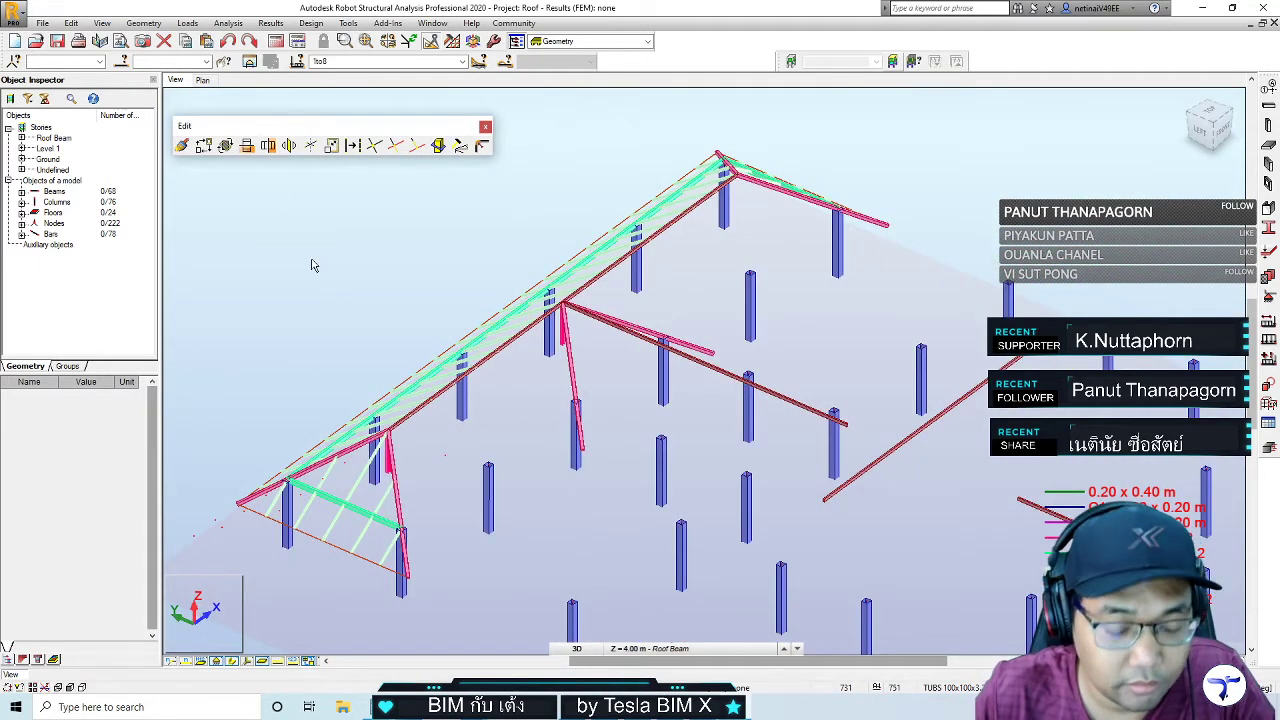
Draw two TUBS 12x12x1.6 tie bars (751, 752) between column-top nodes along the roof's lower edge
key("b")
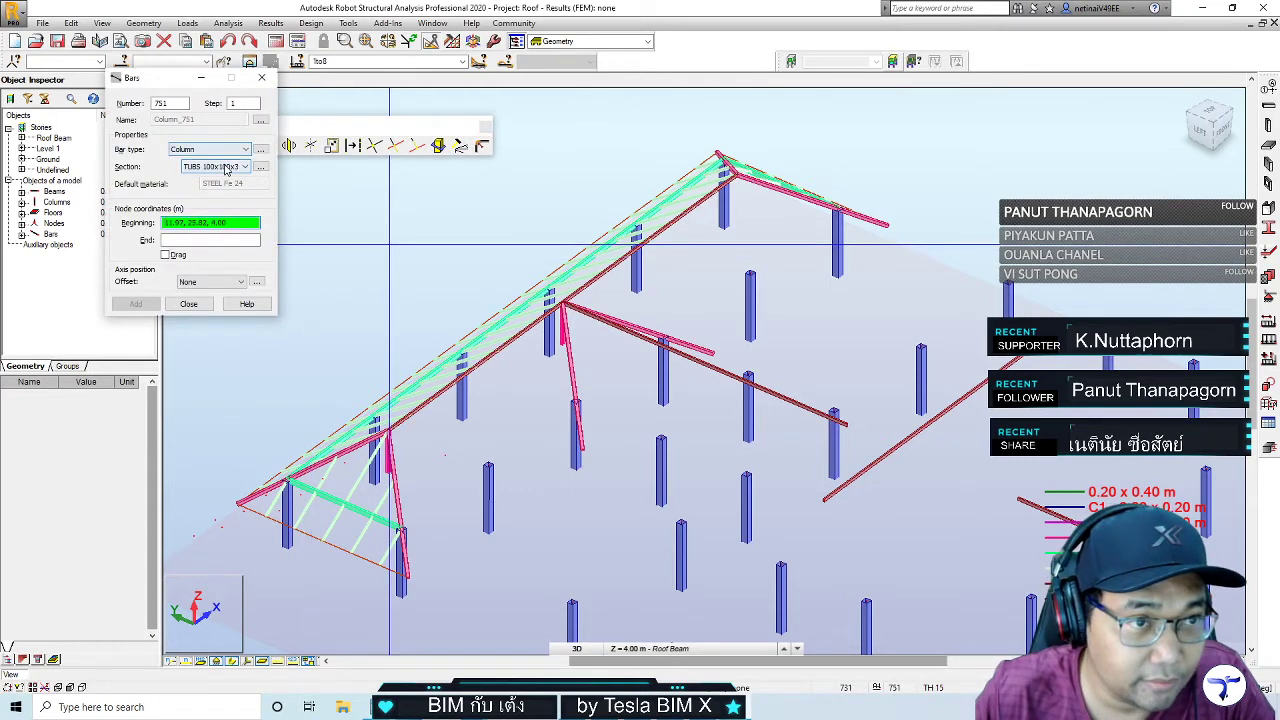
left_click(226, 167)
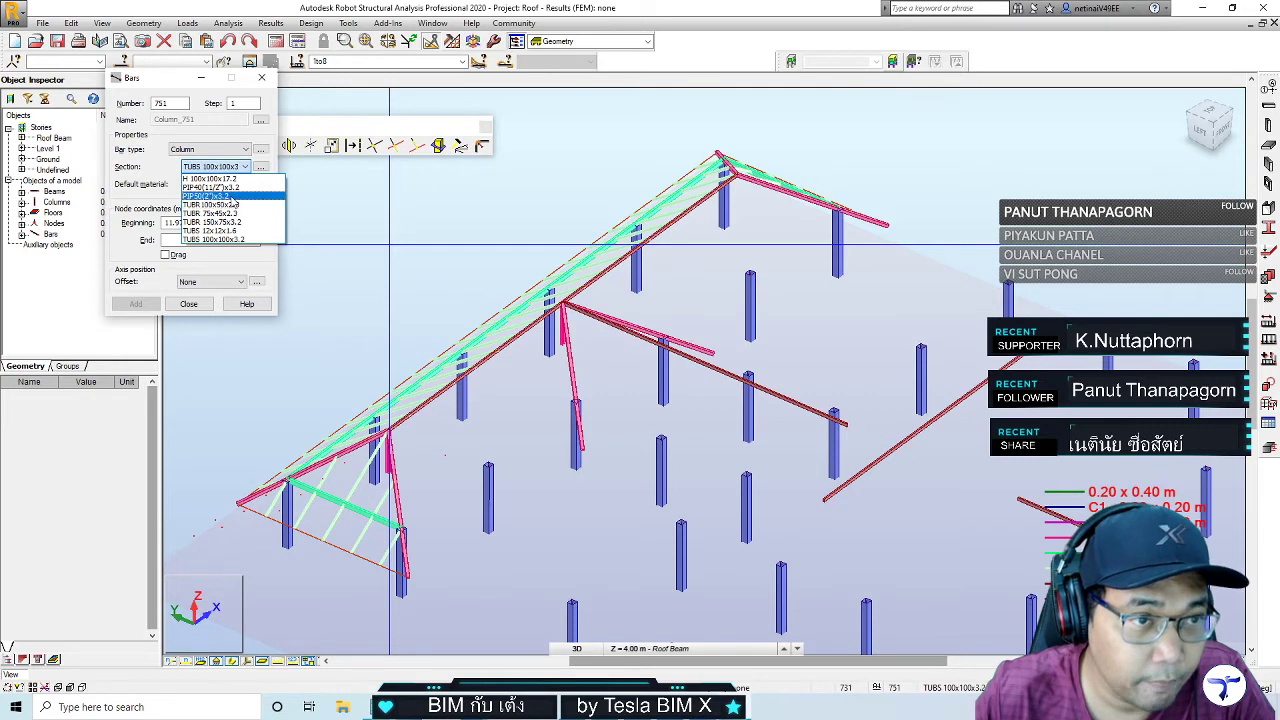
left_click(214, 231)
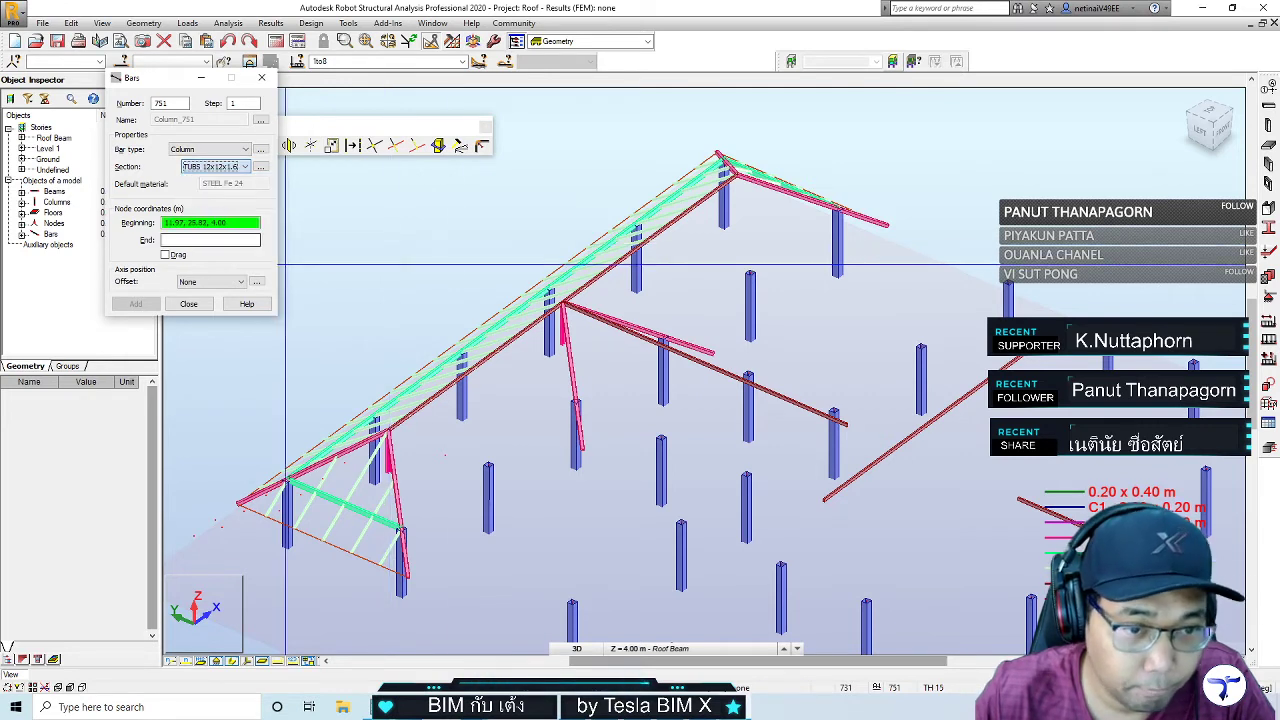
left_click(403, 578)
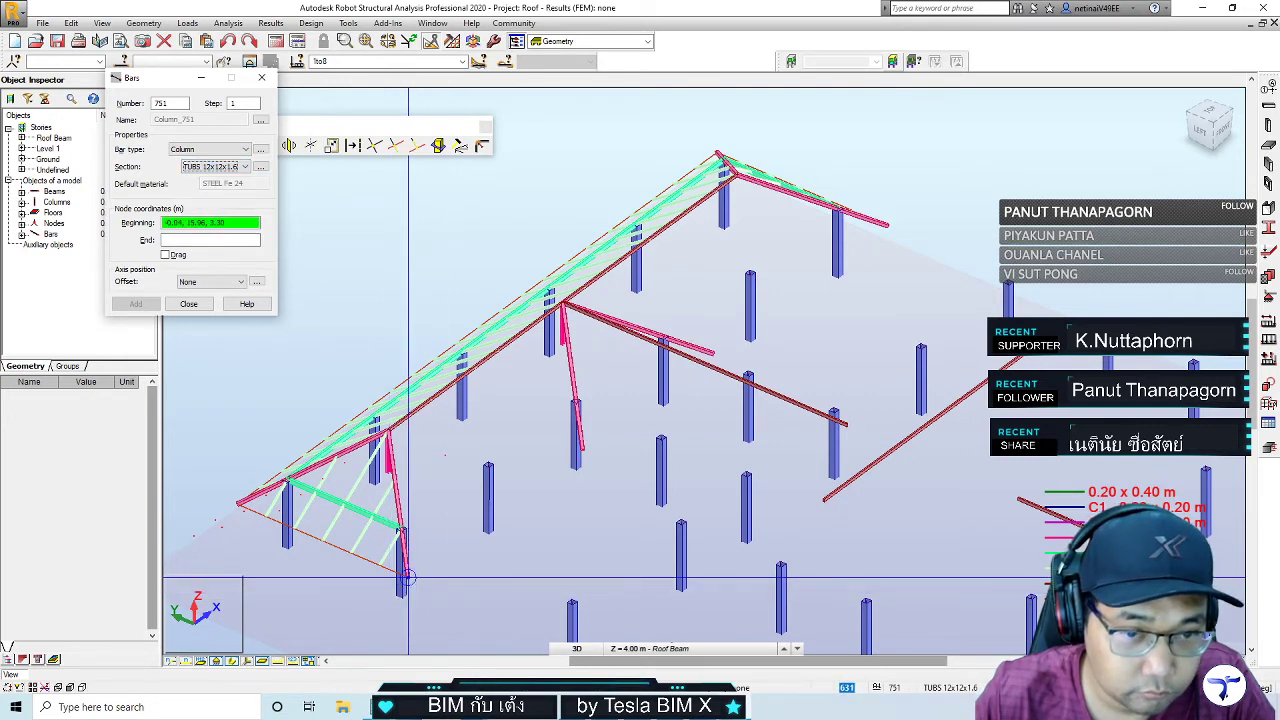
left_click(580, 450)
middle_click_drag(580, 450, 695, 372, "shift")
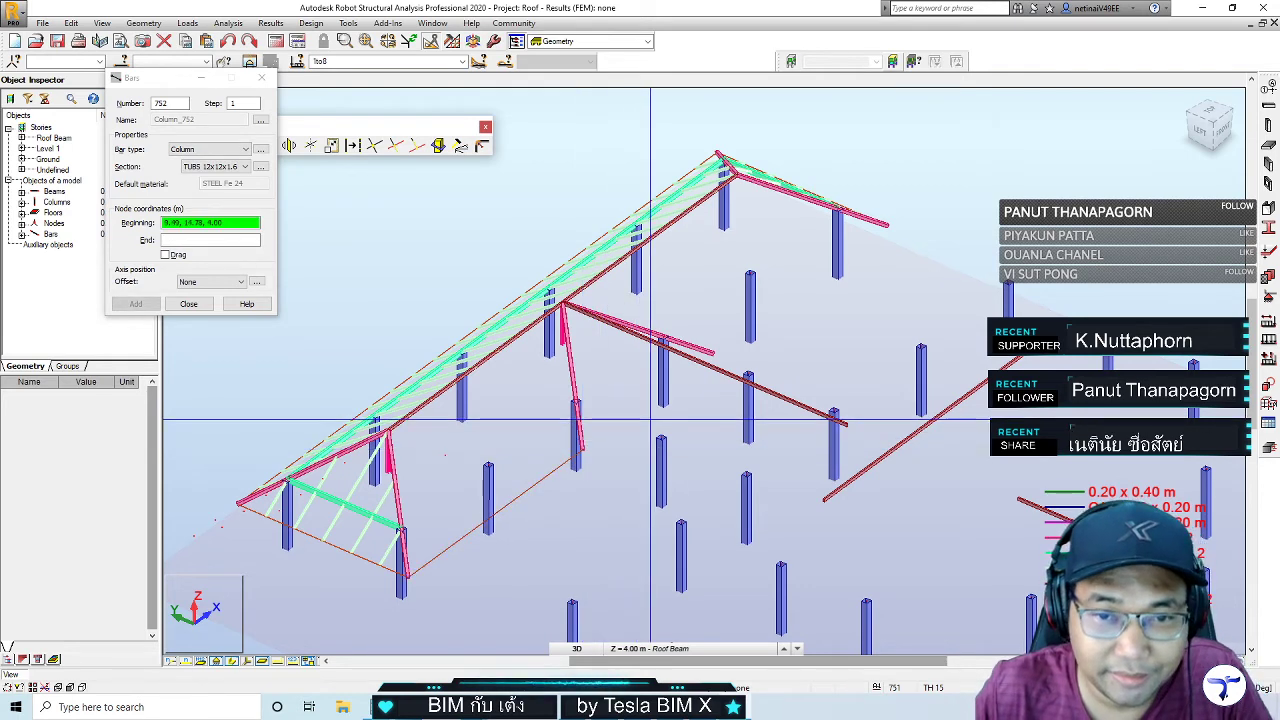
left_click(703, 364)
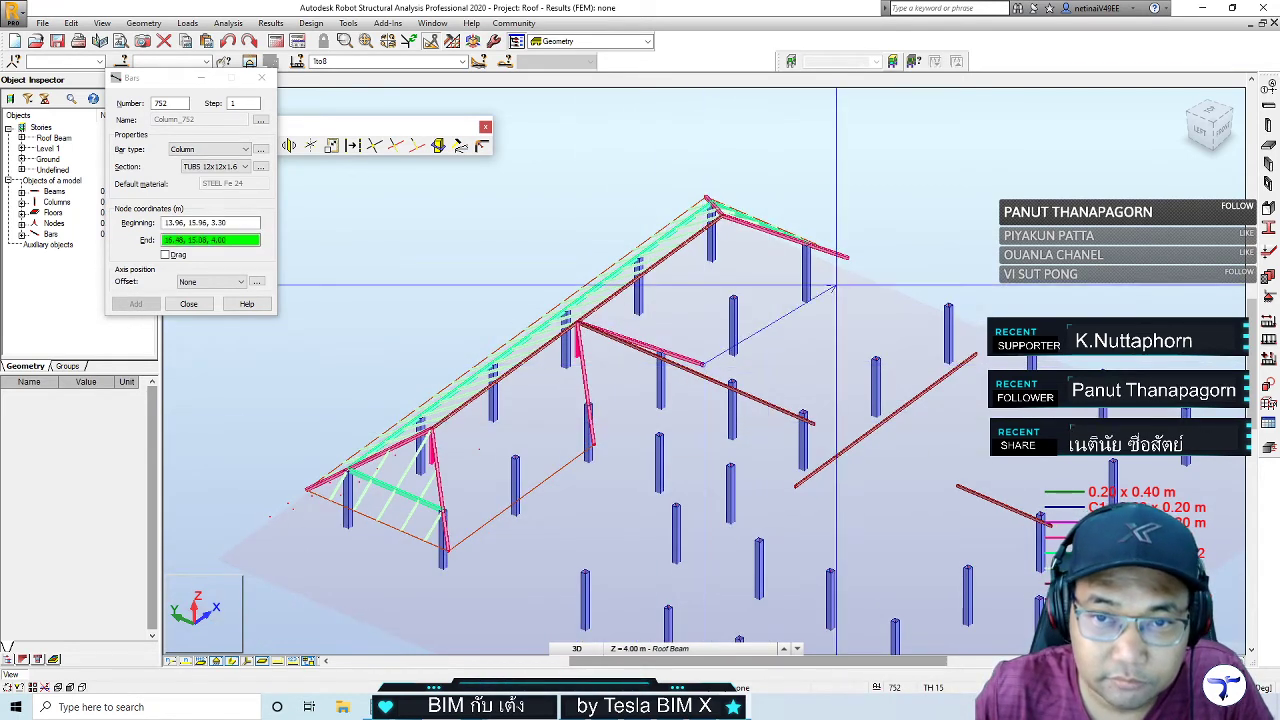
left_click(848, 258)
scroll(583, 493, "up", 2)
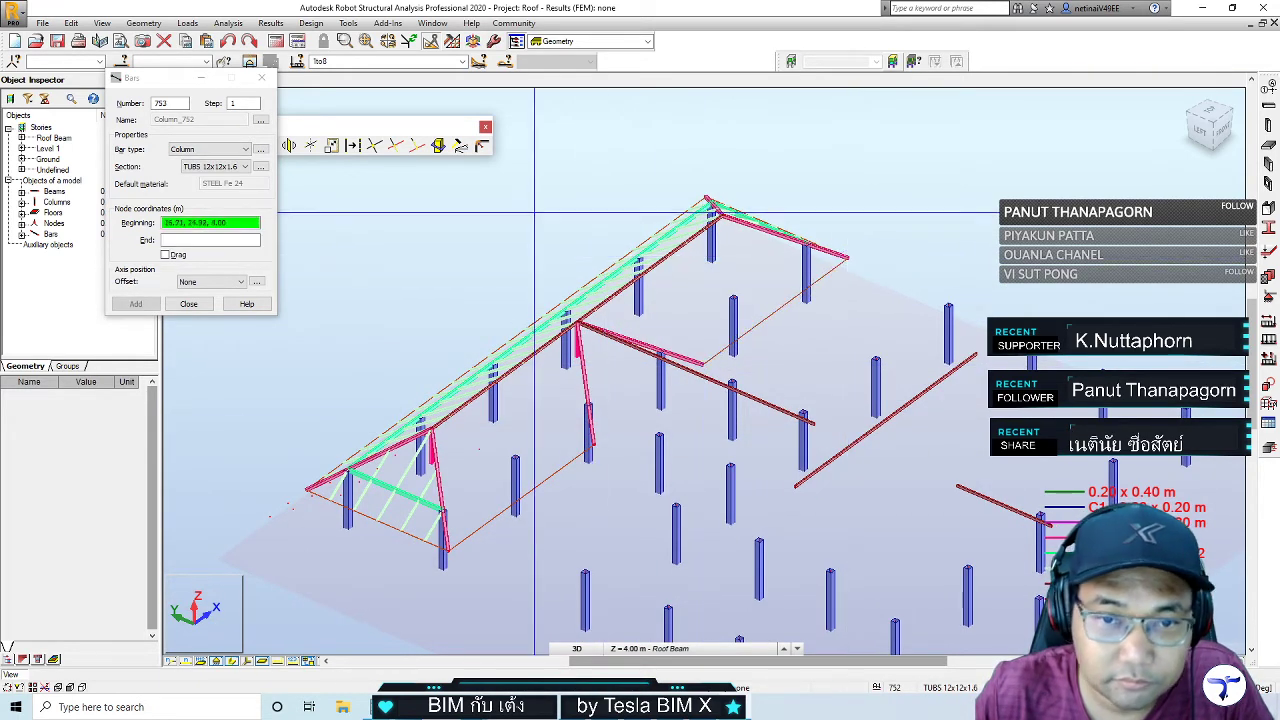
left_click(262, 77)
mouse_move(583, 493)
middle_mouse_down("shift")
mouse_move(620, 471)
mouse_move(560, 509)
middle_mouse_up("shift")
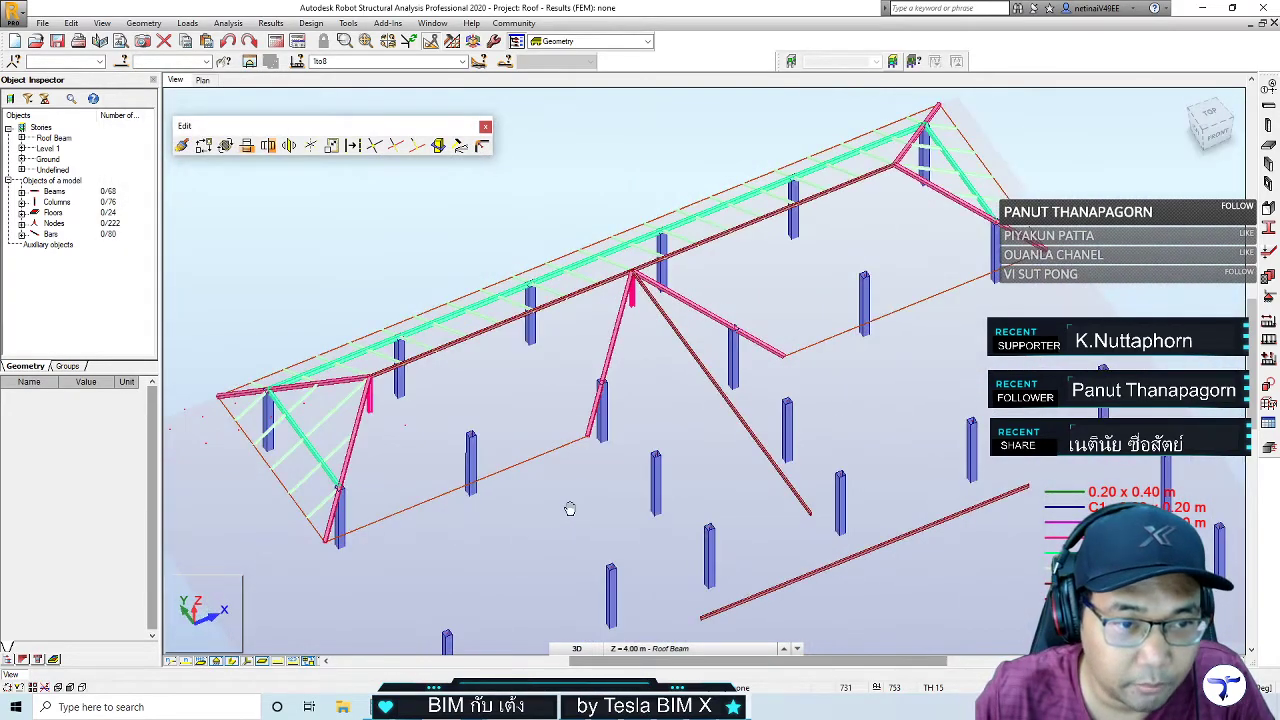
Orbit and zoom around the roof to inspect tie bars 751 and 752 from several angles
scroll(287, 470, "up", 3)
scroll(300, 450, "up", 2)
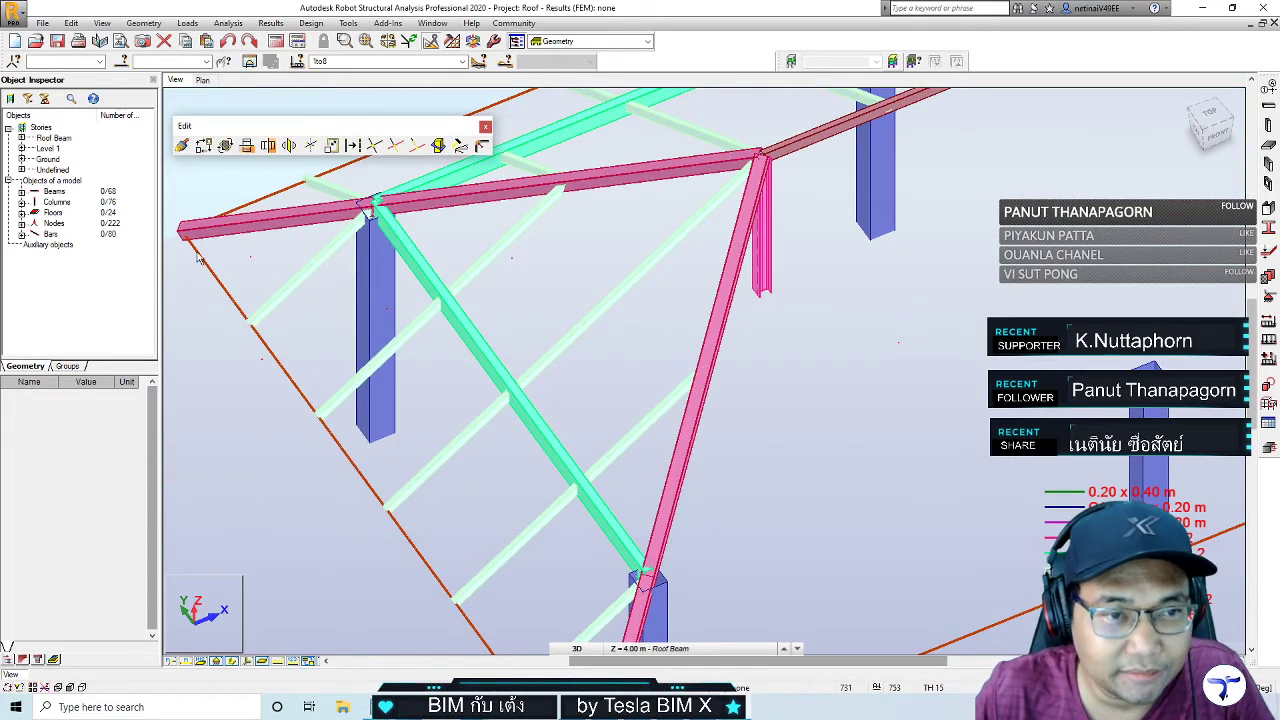
scroll(465, 457, "down", 2)
scroll(505, 417, "down", 2)
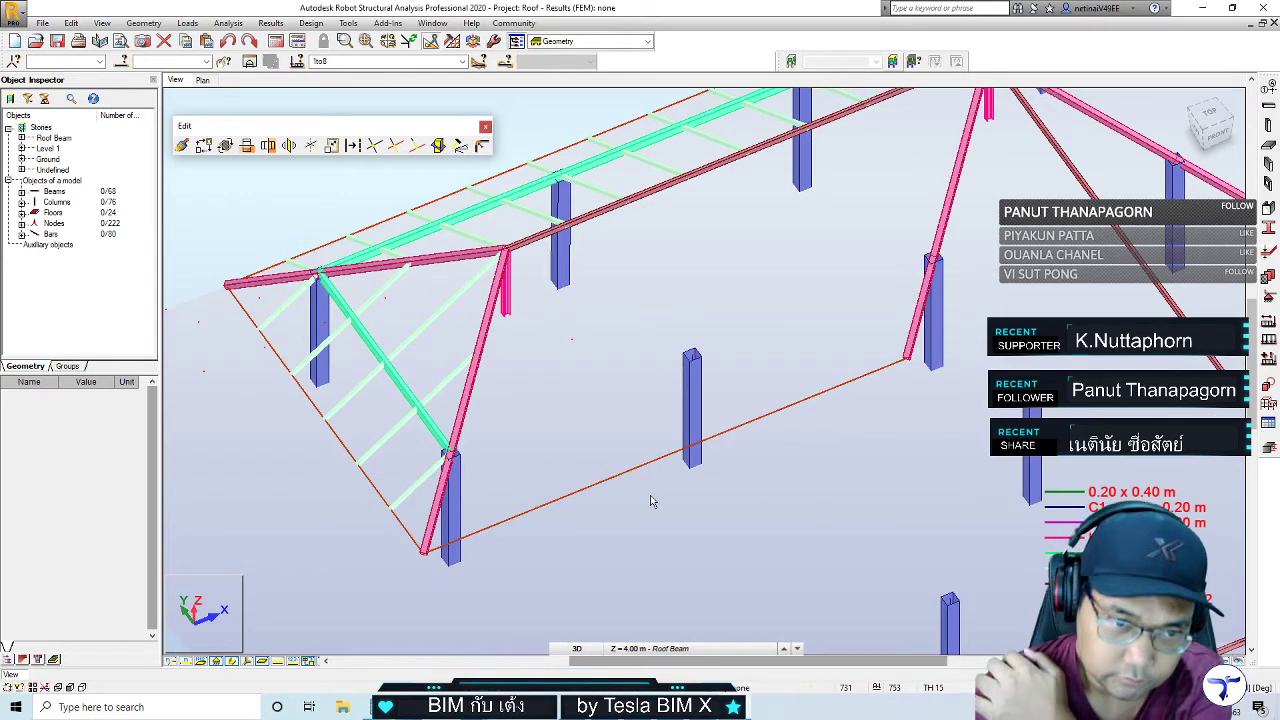
mouse_move(688, 503)
middle_mouse_down("shift")
mouse_move(767, 489)
mouse_move(723, 515)
mouse_move(766, 491)
middle_mouse_up("shift")
mouse_move(715, 527)
middle_mouse_down("shift")
mouse_move(720, 560)
mouse_move(725, 419)
middle_mouse_up("shift")
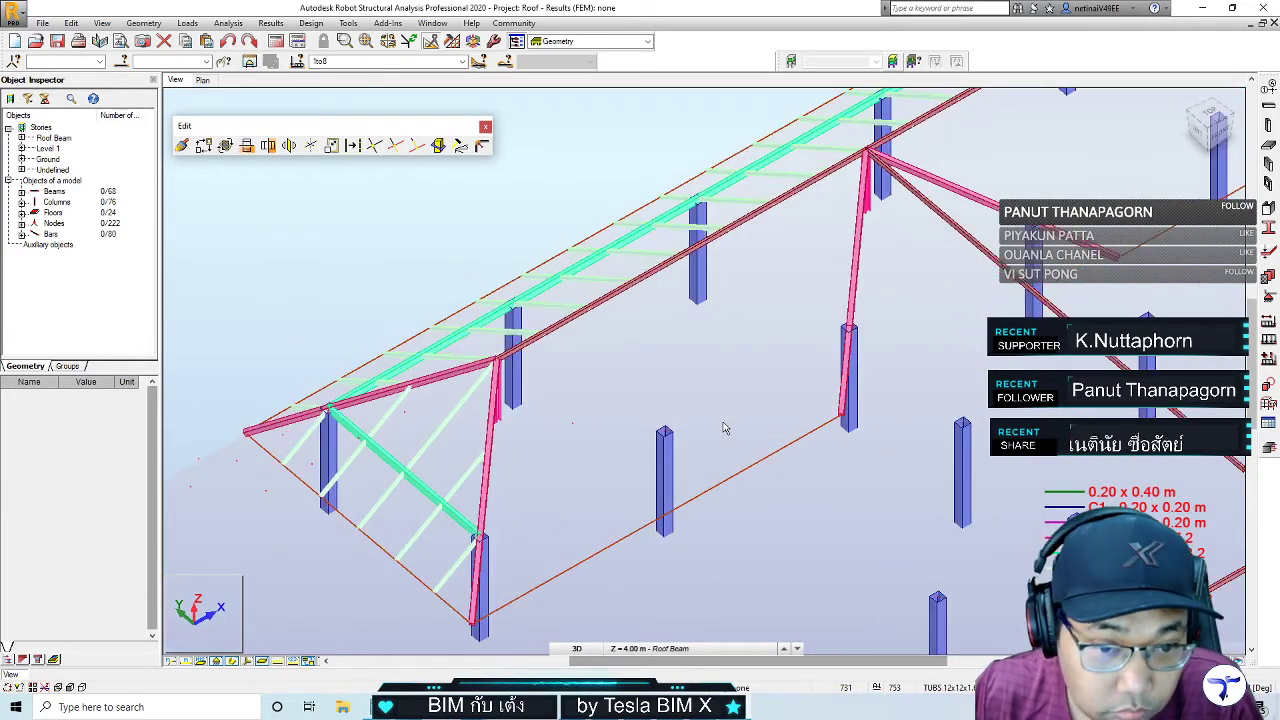
mouse_move(724, 427)
middle_mouse_down("shift")
mouse_move(764, 457)
mouse_move(757, 500)
mouse_move(777, 477)
mouse_move(758, 425)
mouse_move(694, 463)
mouse_move(985, 338)
middle_mouse_up("shift")
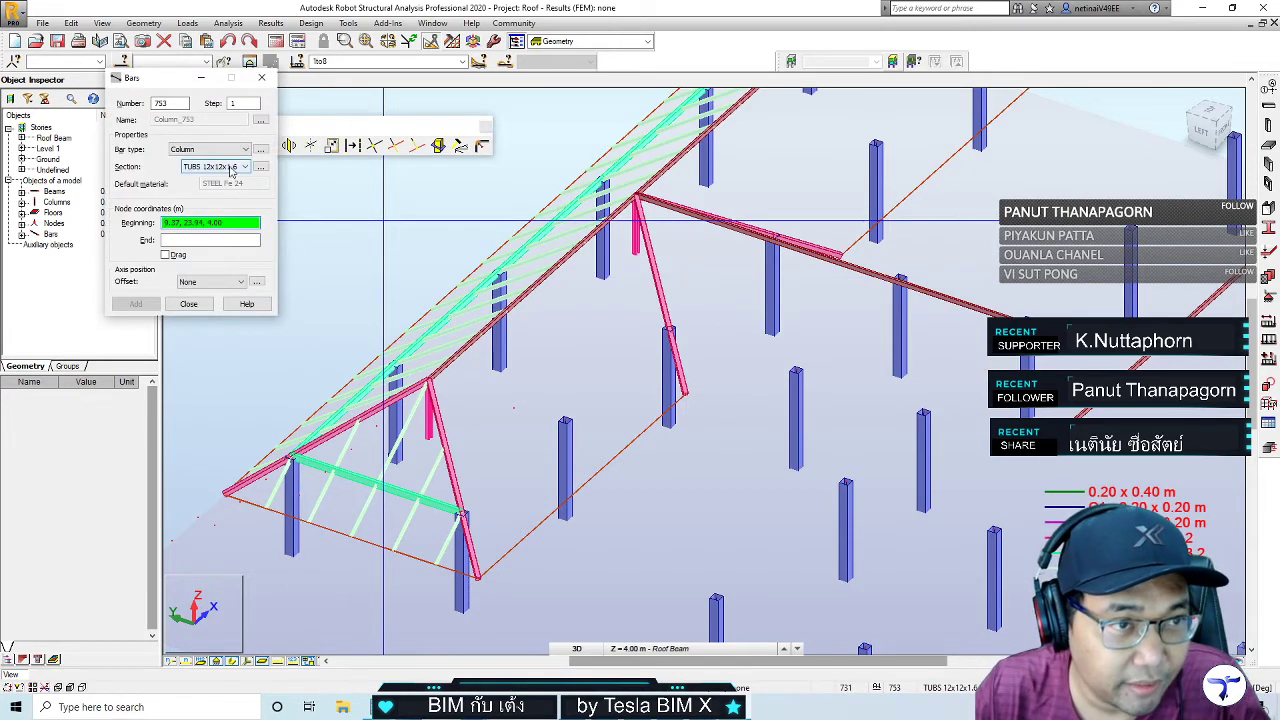
Switch new bars to beams with TUBR 75x45x2.3 section and draw a strut from a column top to the rafter
left_click(218, 152)
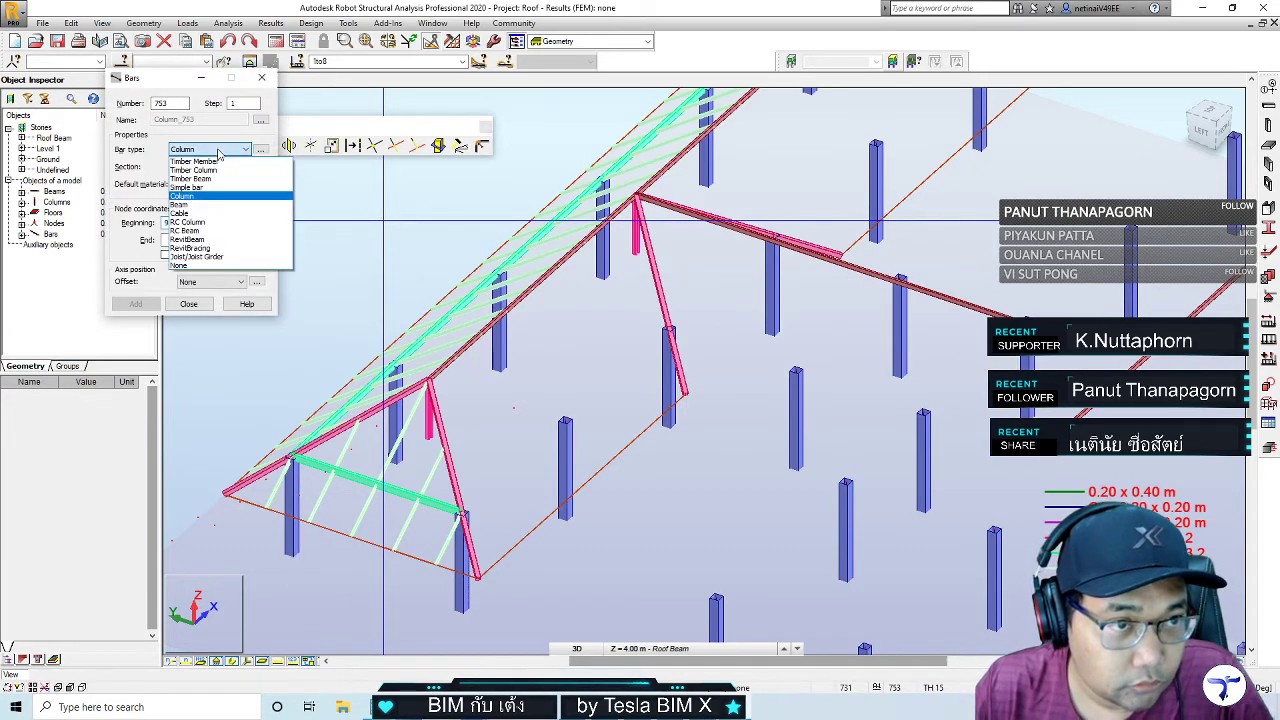
left_click(222, 205)
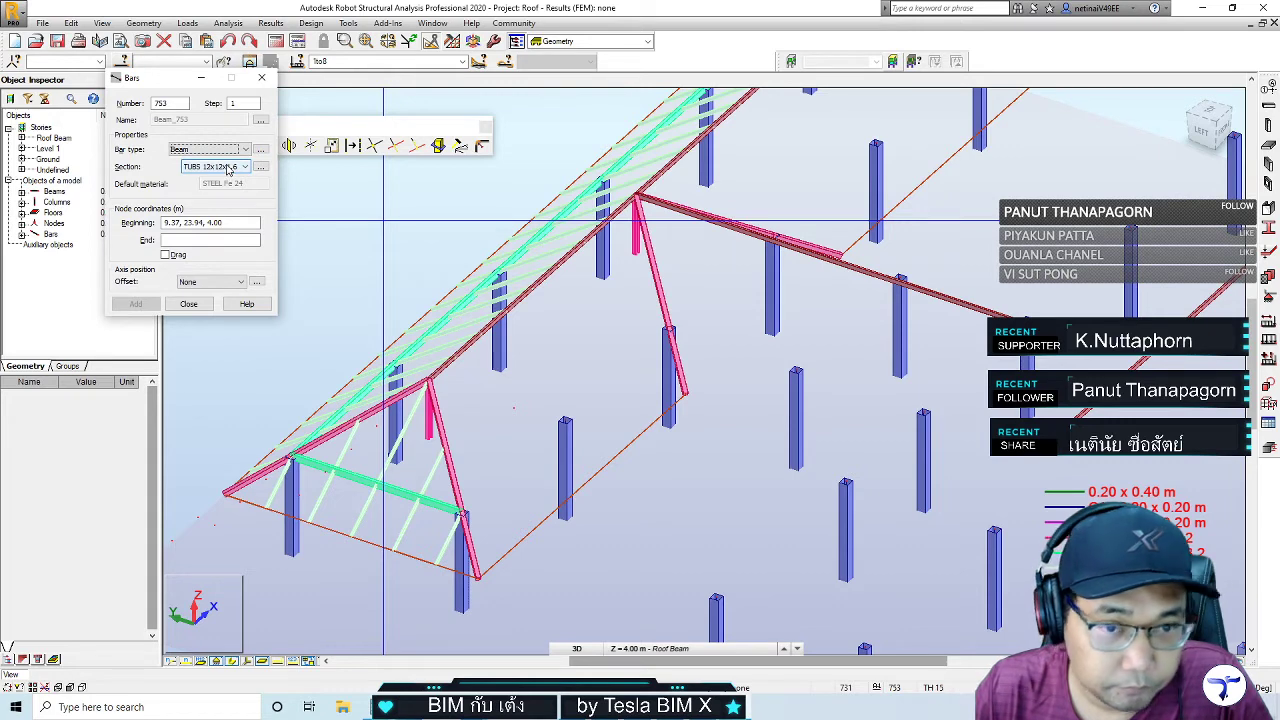
left_click(228, 168)
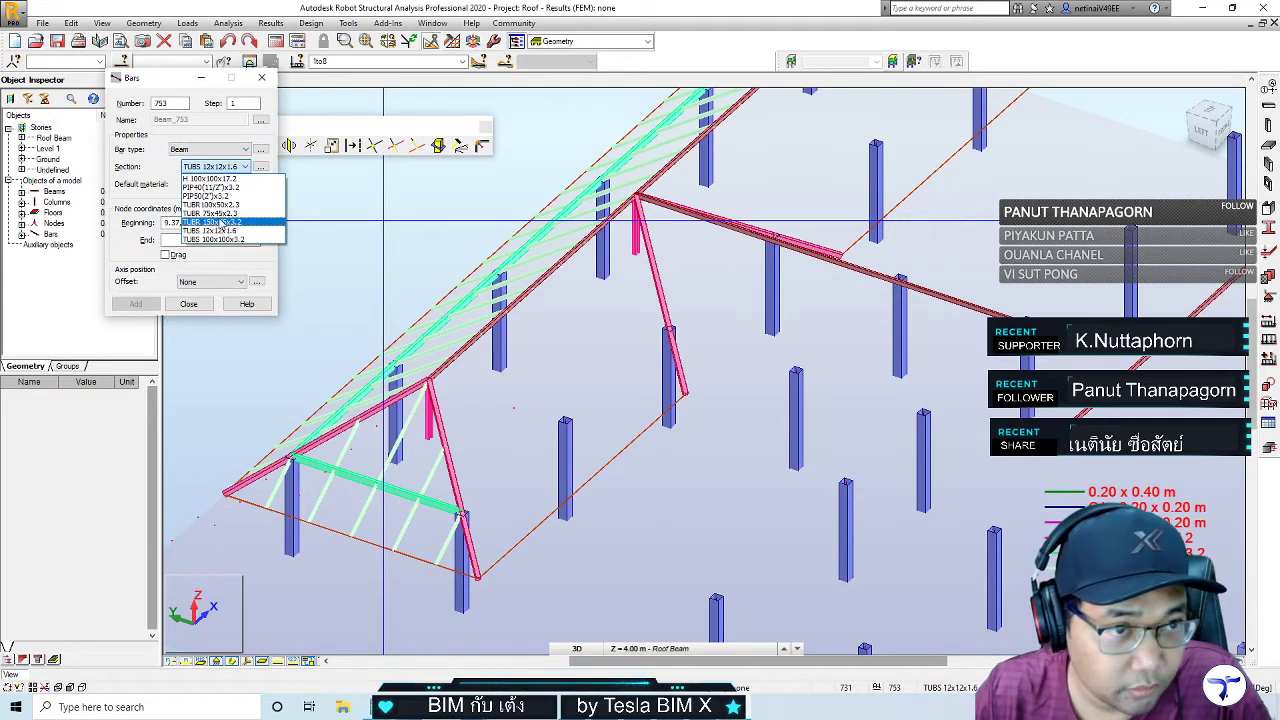
left_click(233, 213)
scroll(646, 400, "up", 2)
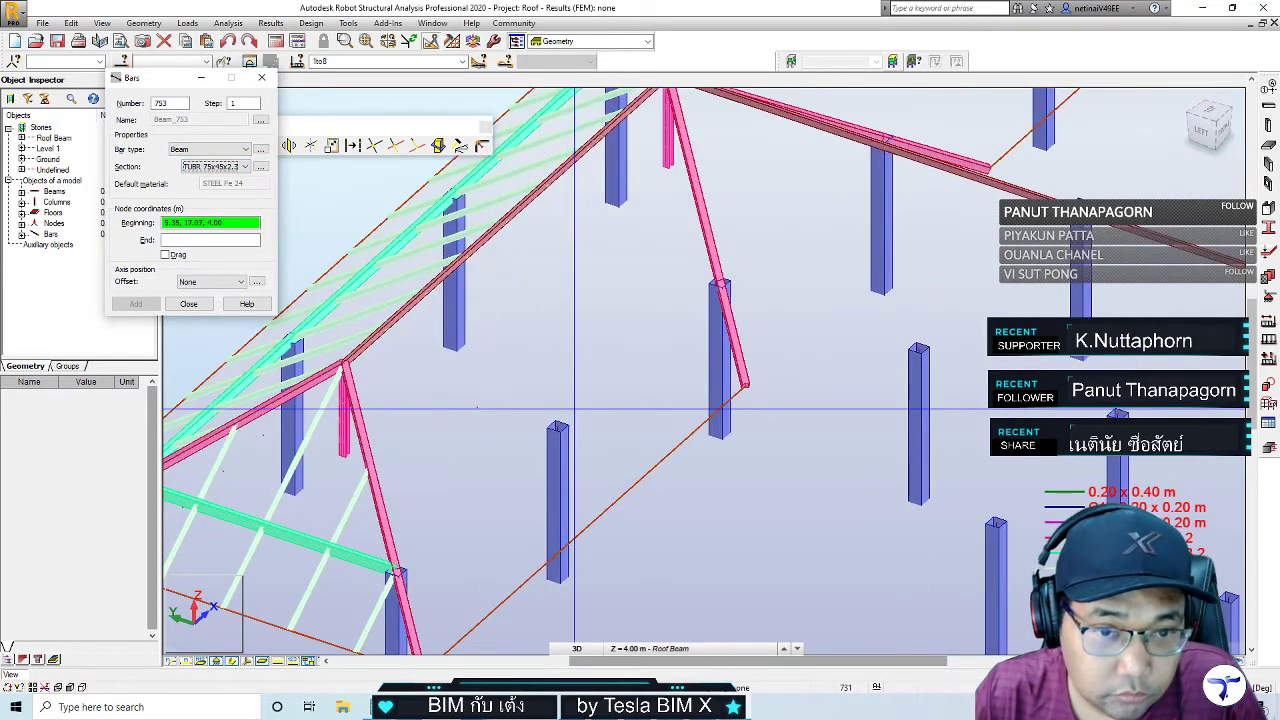
scroll(646, 400, "up", 2)
scroll(646, 400, "down", 2)
scroll(630, 405, "down", 2)
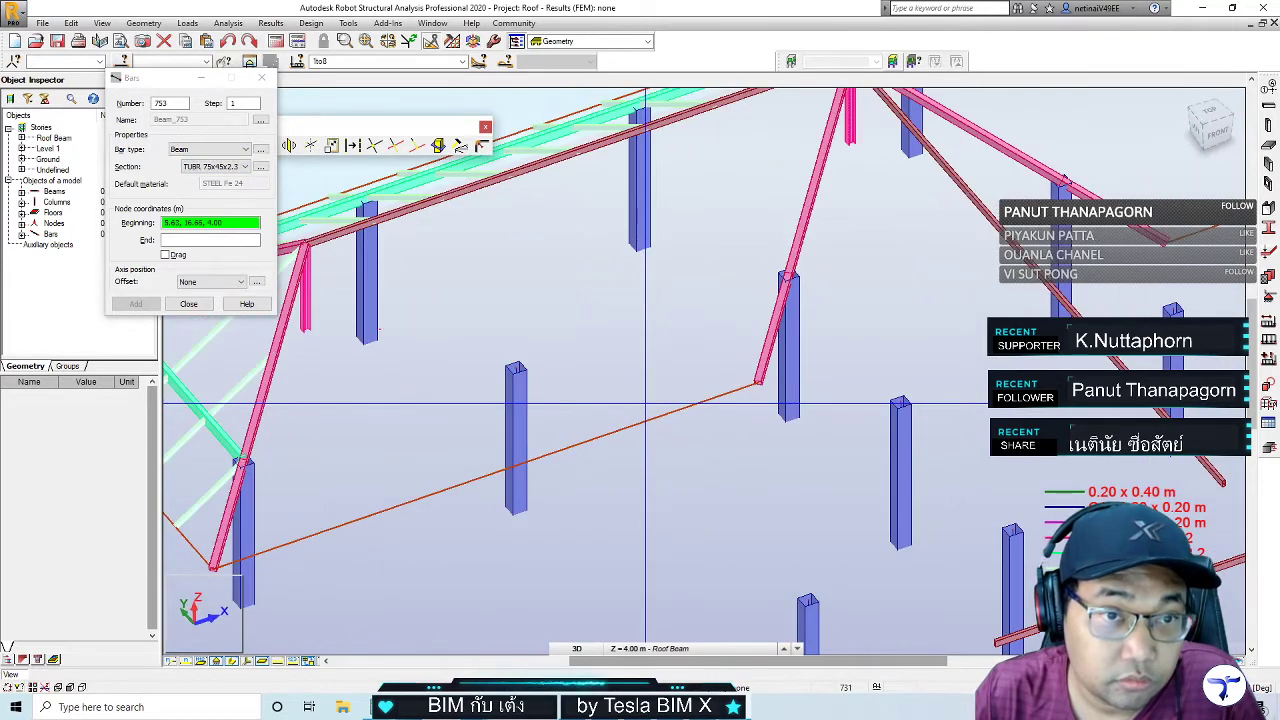
left_click(516, 369)
scroll(516, 369, "down", 1)
scroll(516, 369, "down", 1)
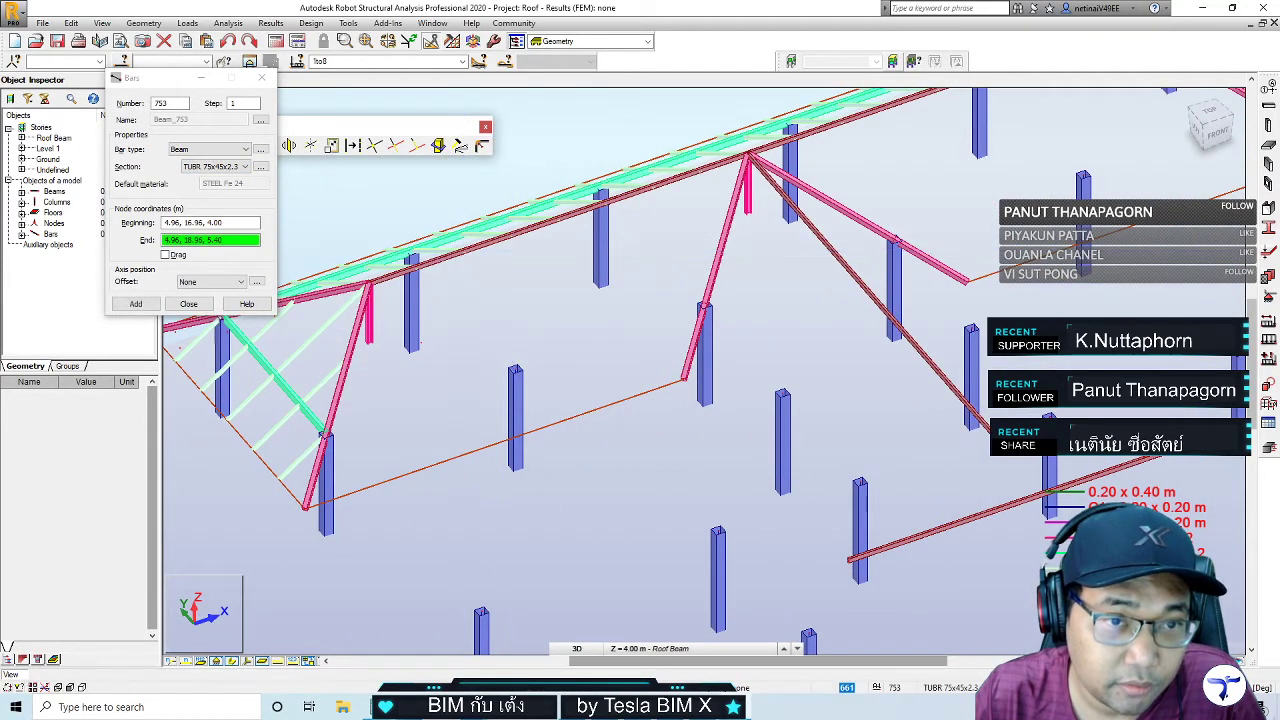
left_click(463, 250)
Draw two more TUBR 75x45x2.3 struts between column tops and the rafters
scroll(600, 357, "down", 2)
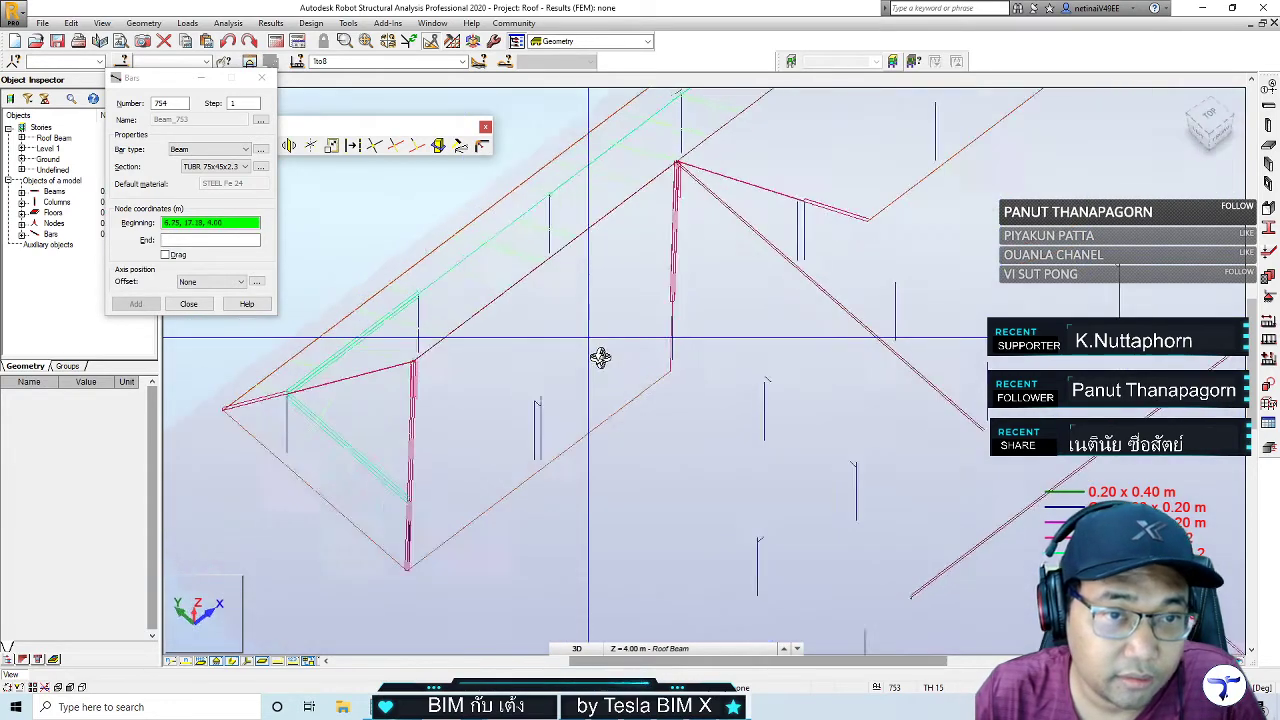
scroll(603, 357, "down", 1)
mouse_move(620, 357)
middle_mouse_down("shift")
mouse_move(634, 349)
mouse_move(717, 443)
middle_mouse_up("shift")
scroll(717, 443, "up", 2)
scroll(571, 423, "up", 2)
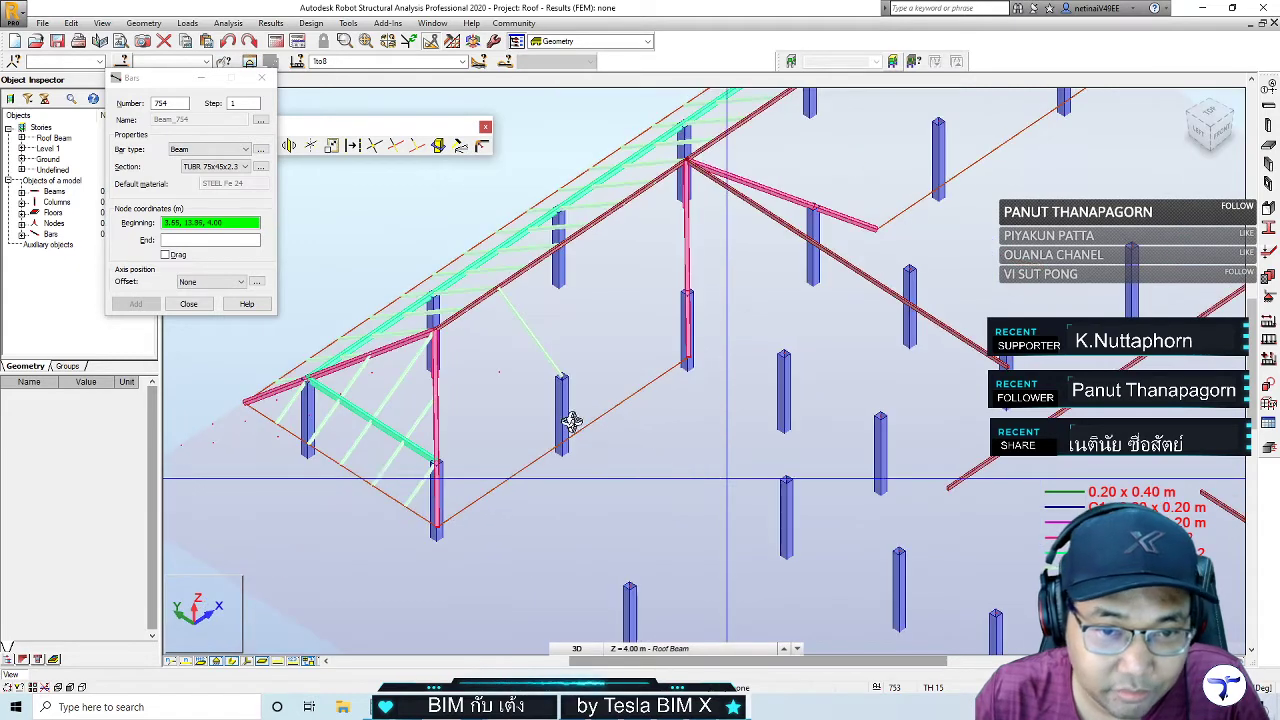
scroll(555, 373, "up", 2)
left_click(555, 373)
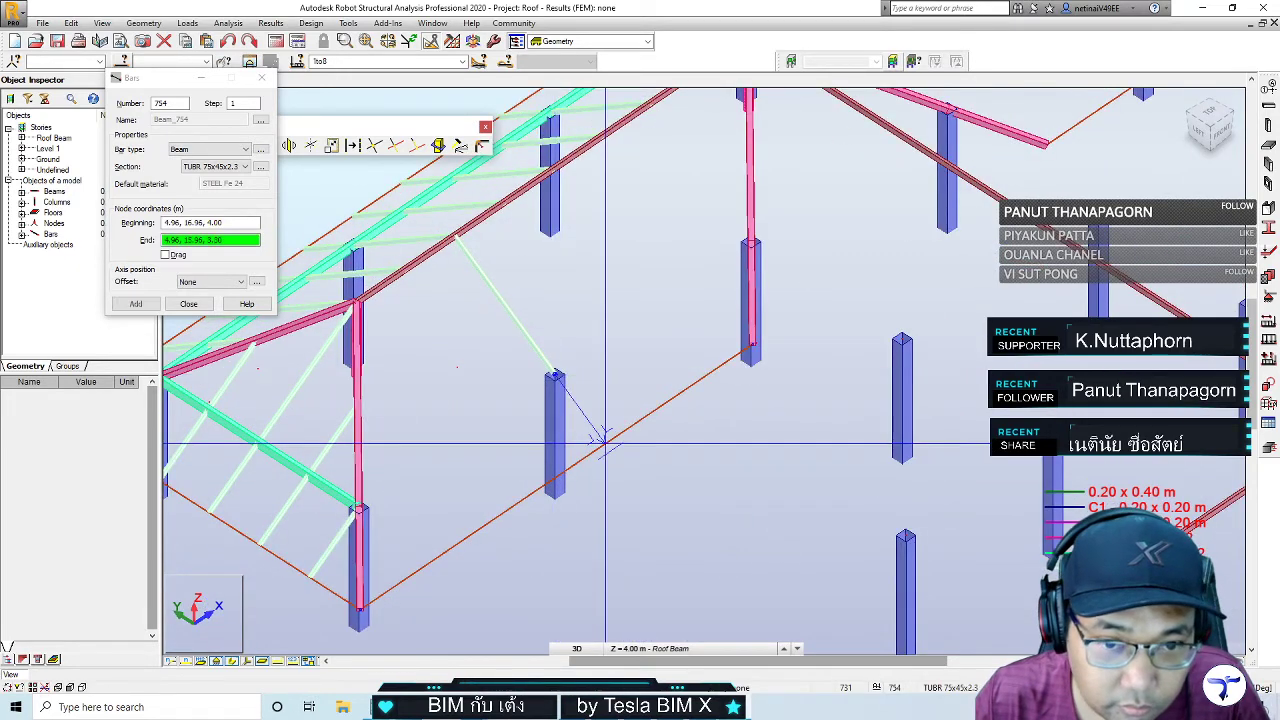
left_click(604, 440)
mouse_move(604, 440)
middle_mouse_down("shift")
mouse_move(672, 437)
mouse_move(737, 314)
mouse_move(729, 394)
mouse_move(722, 358)
middle_mouse_up("shift")
left_click(698, 362)
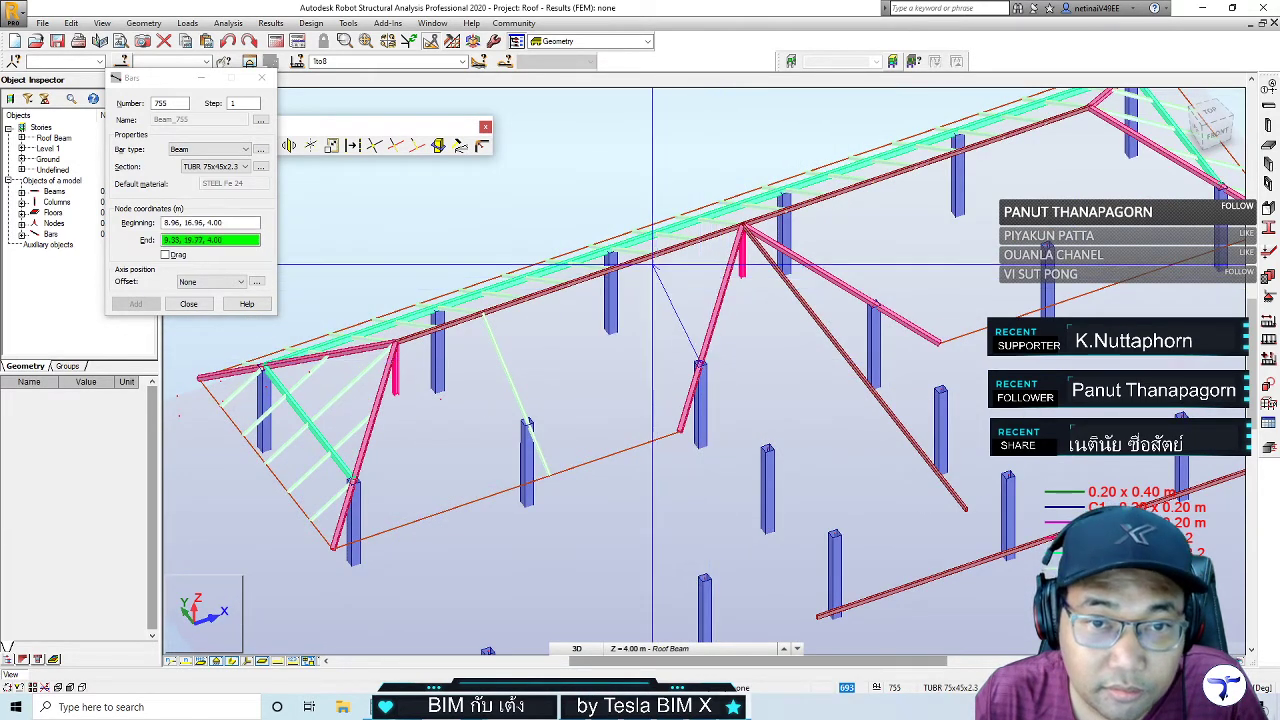
left_click(655, 255)
mouse_move(655, 255)
middle_mouse_down("shift")
mouse_move(640, 371)
mouse_move(609, 386)
middle_mouse_up("shift")
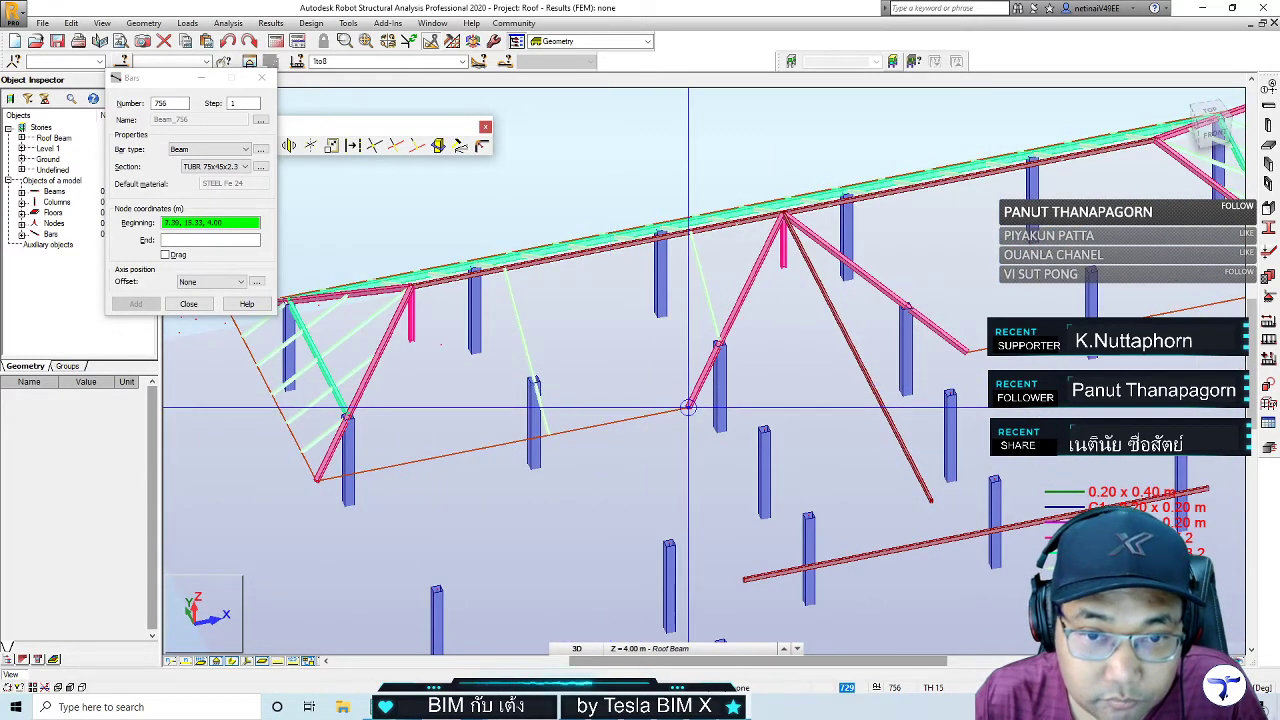
mouse_move(688, 407)
middle_mouse_down("shift")
mouse_move(501, 400)
mouse_move(604, 348)
mouse_move(585, 335)
middle_mouse_up("shift")
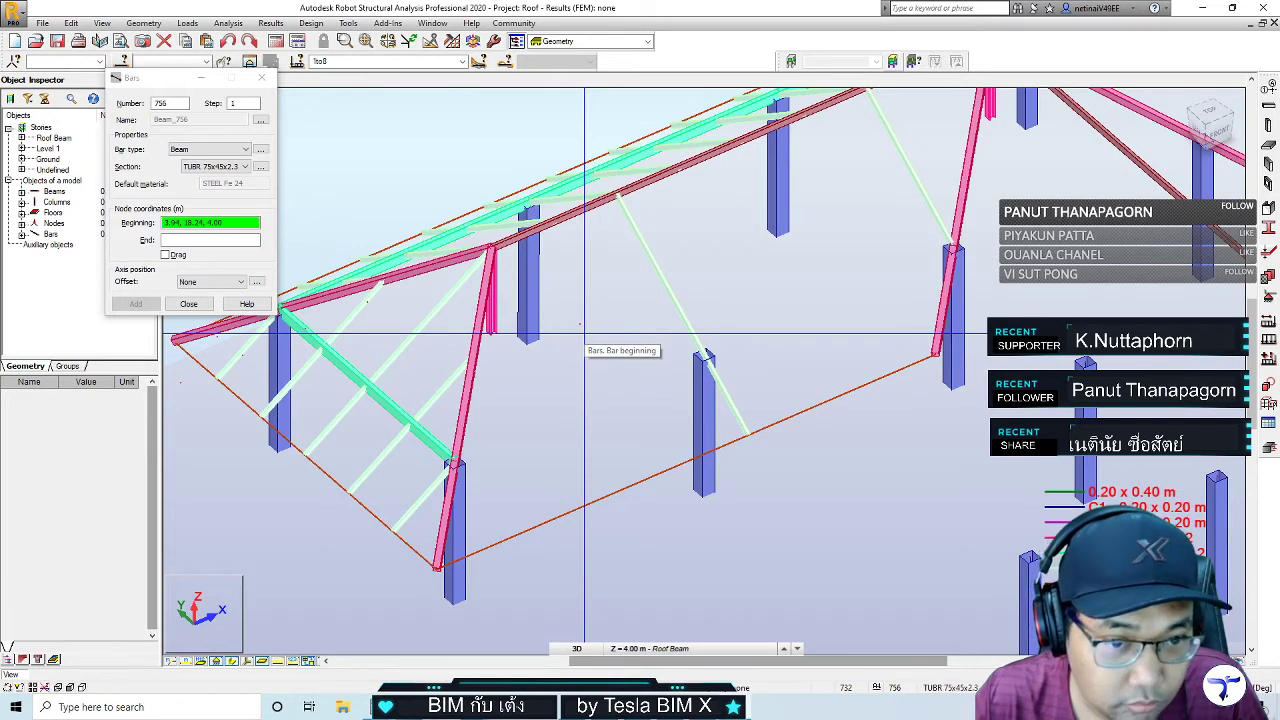
Add a strut at the corner column top, then undo a wrongly placed bar
left_click(453, 464)
left_click(436, 566)
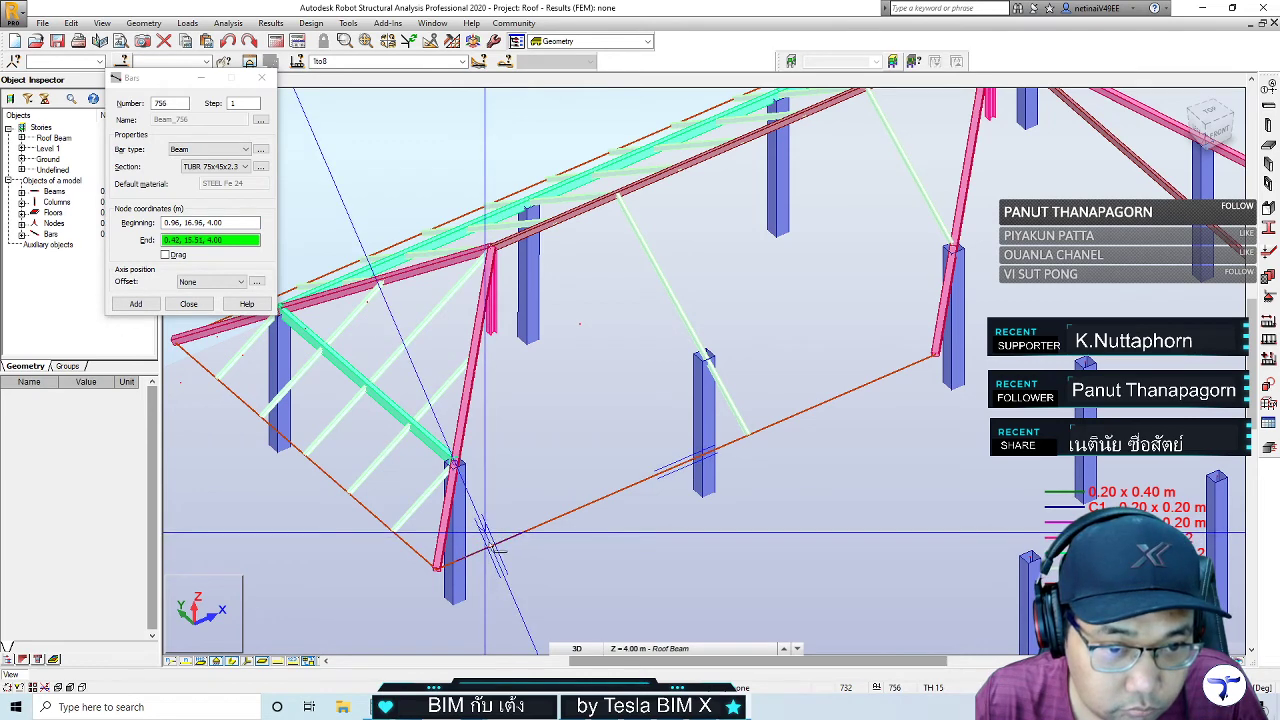
middle_click_drag(580, 323, 566, 361, "shift")
middle_click_drag(486, 563, 446, 545, "shift")
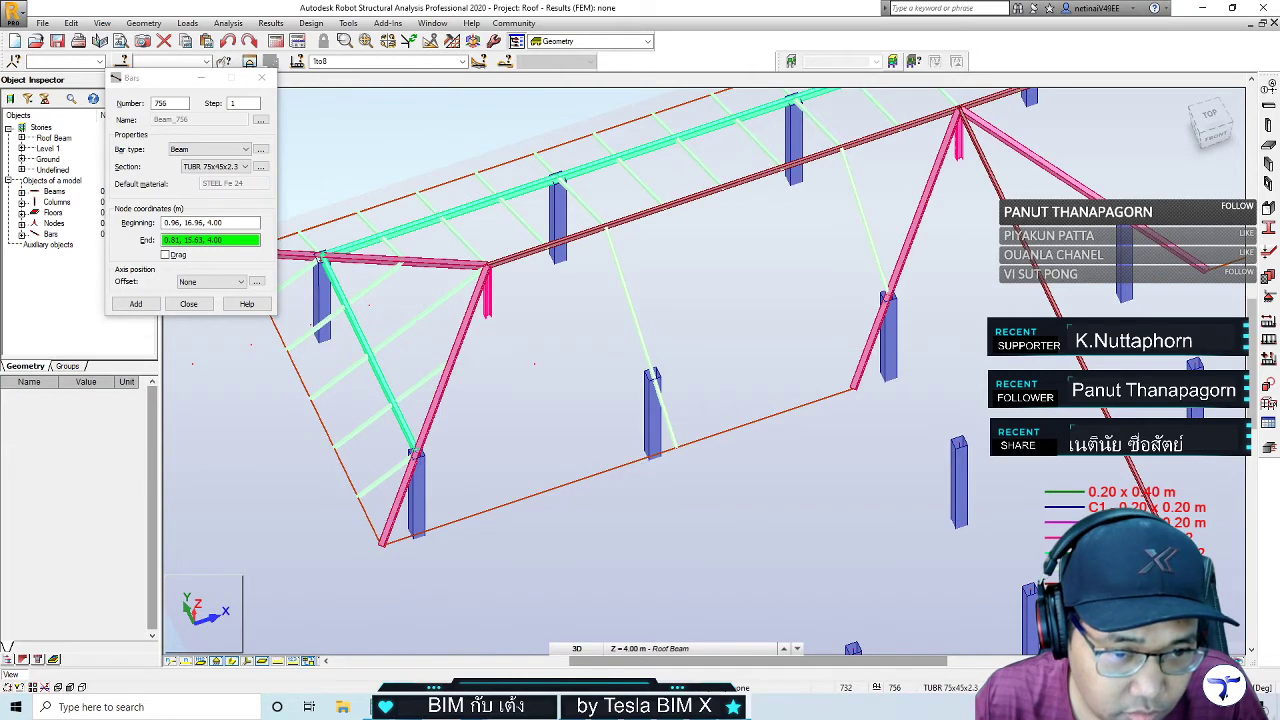
scroll(445, 521, "up", 3)
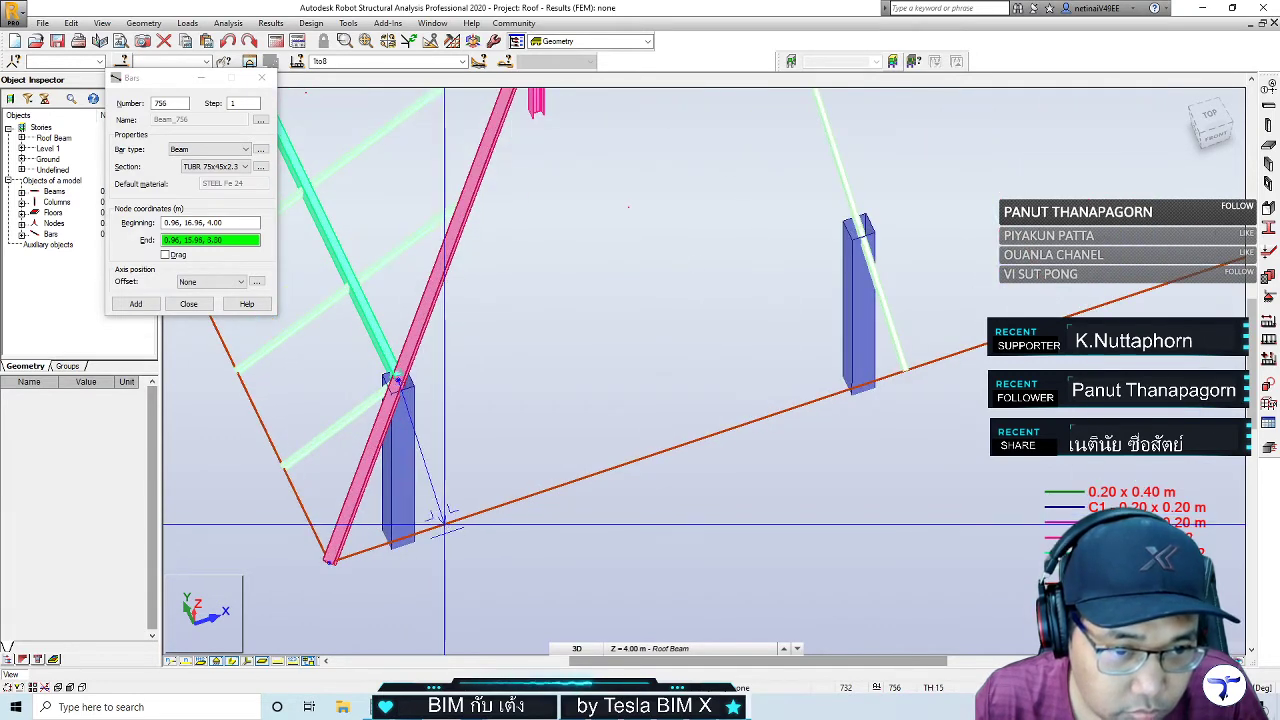
left_click(445, 521)
middle_click_drag(445, 521, 553, 368, "shift")
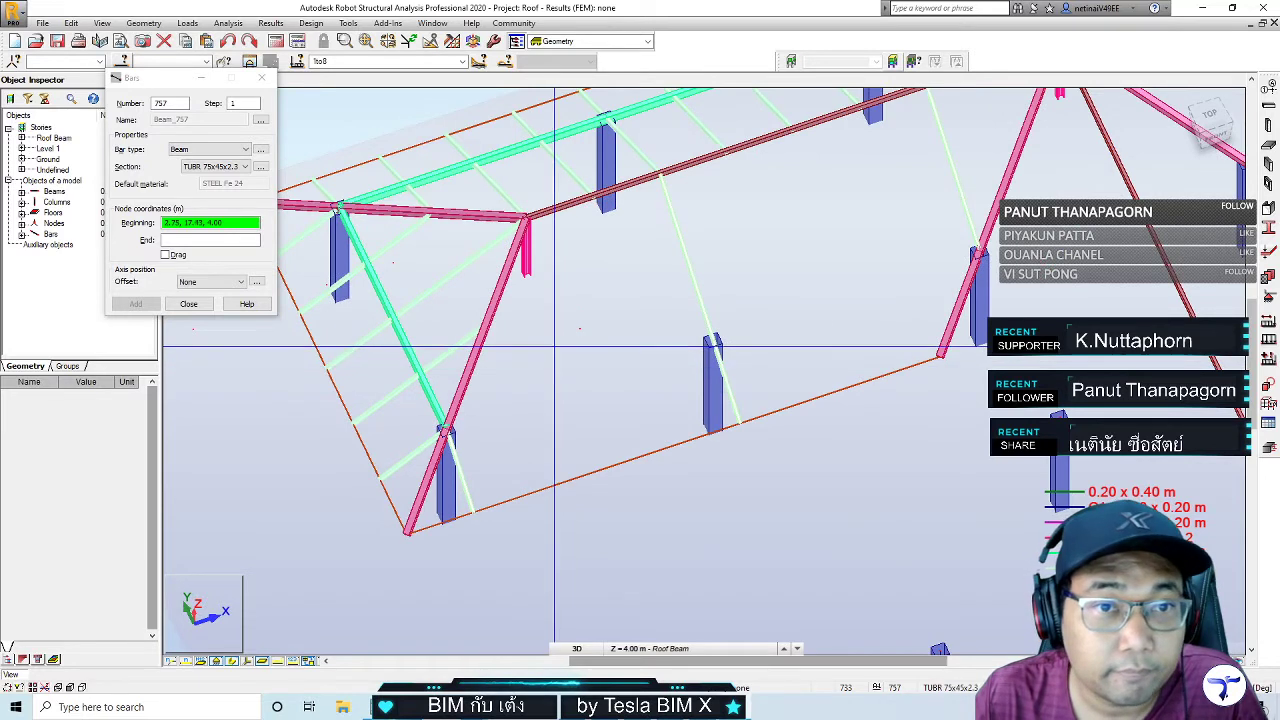
left_click(526, 218)
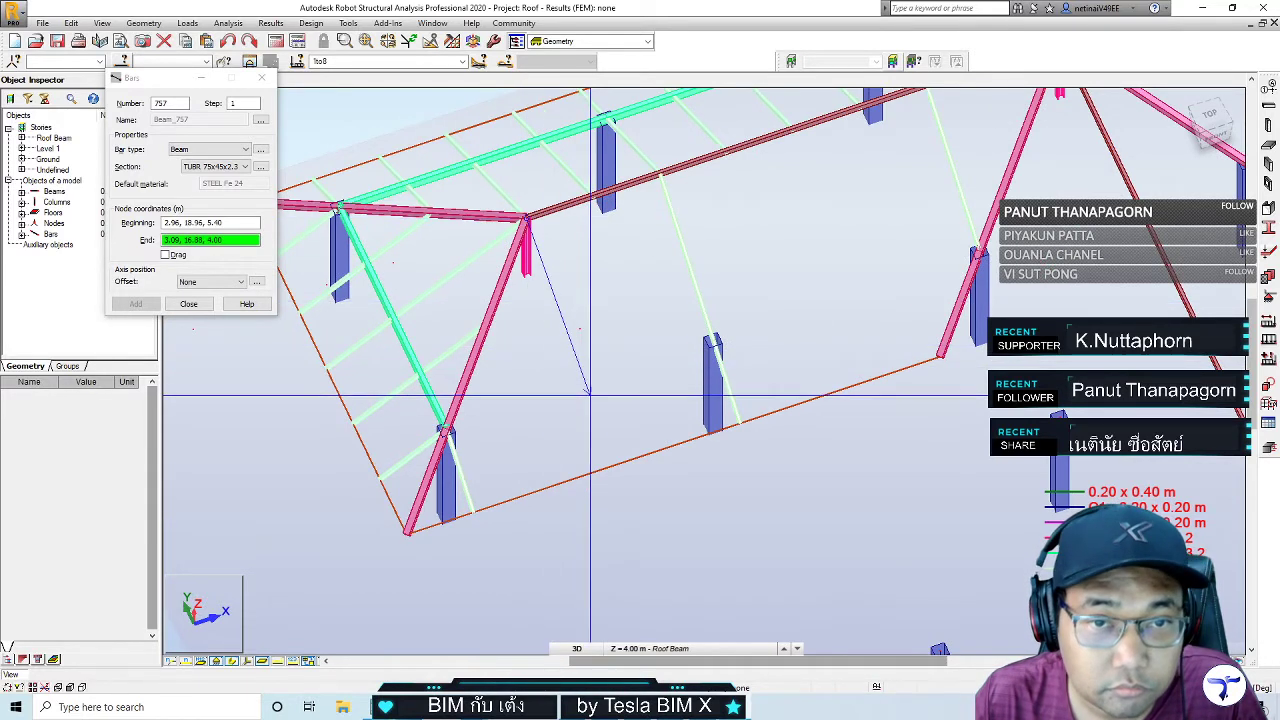
left_click(606, 462)
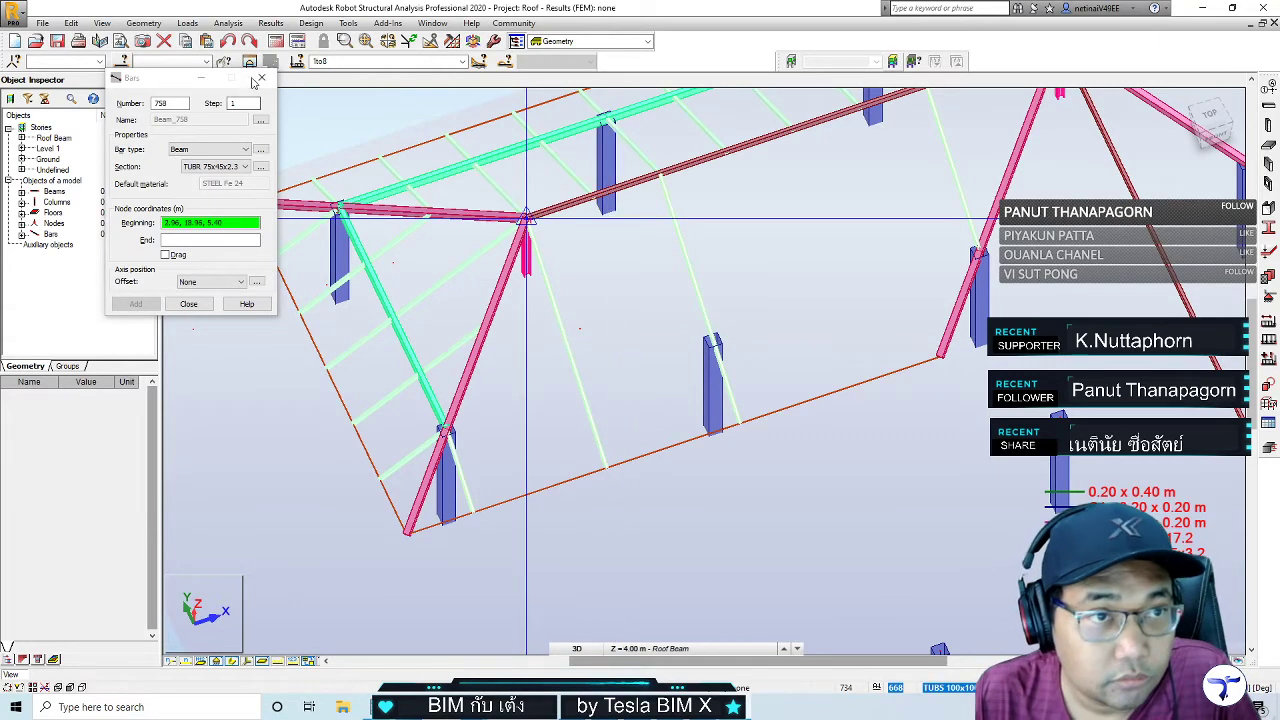
key("Escape")
key("ctrl+z")
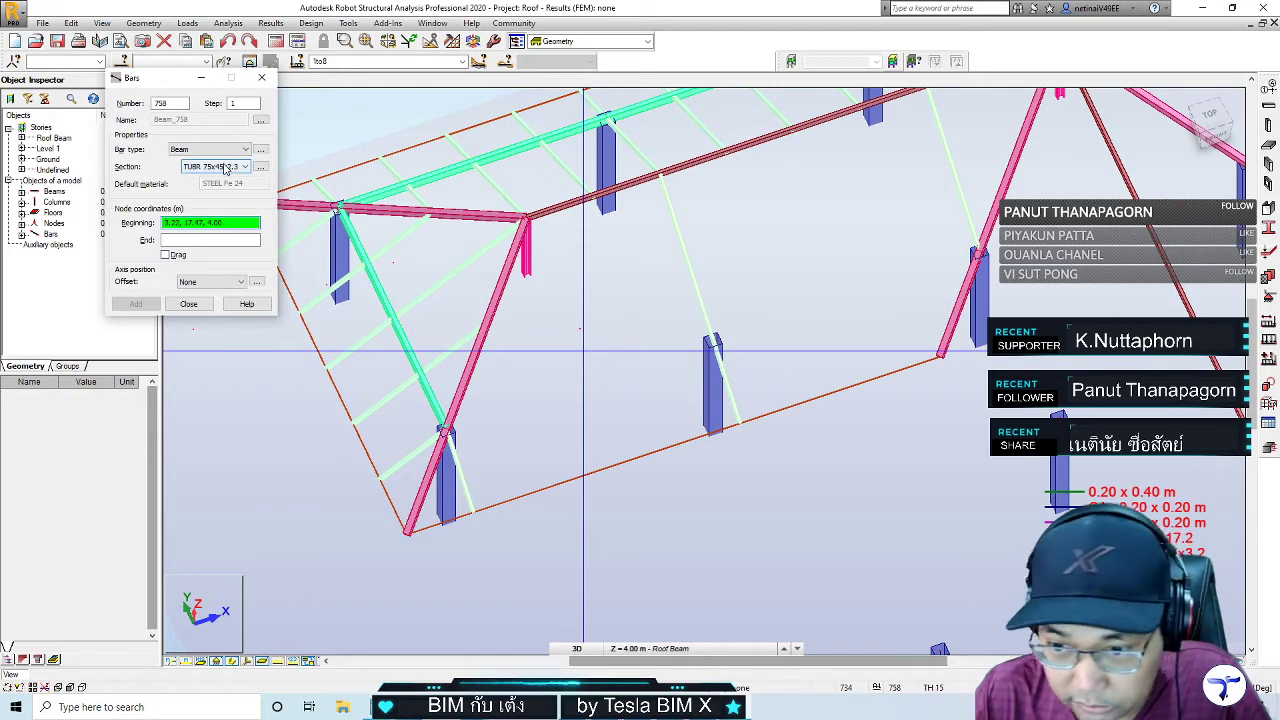
Draw a continuous TUBR 150x75x3.2 tie beam across three column tops at 4.00 m (bars 758, 759)
left_click(226, 168)
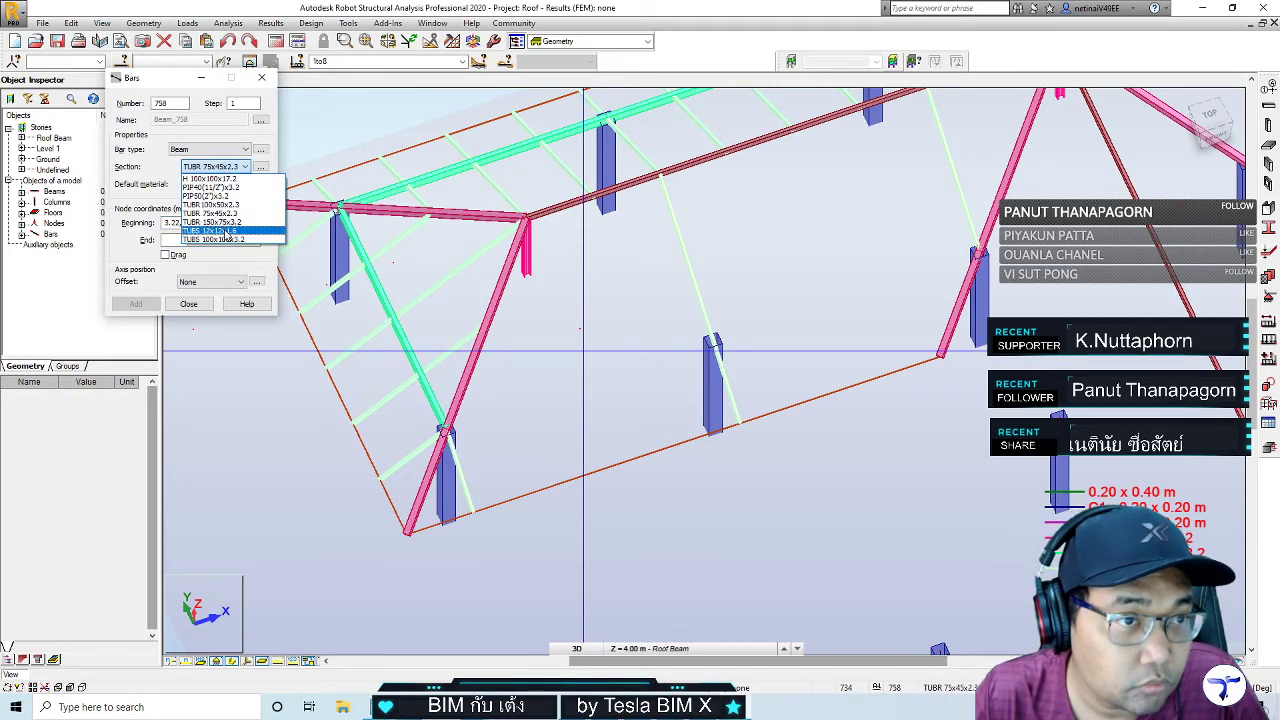
left_click(228, 222)
left_click(444, 430)
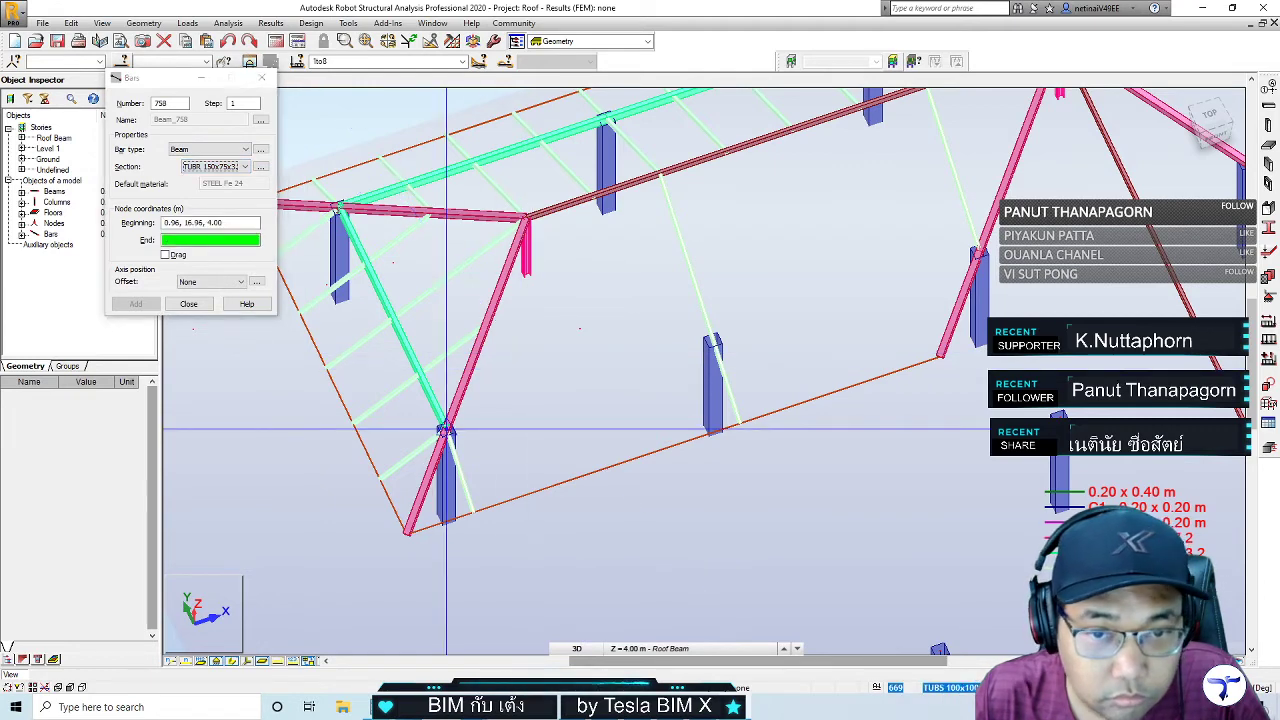
left_click(178, 255)
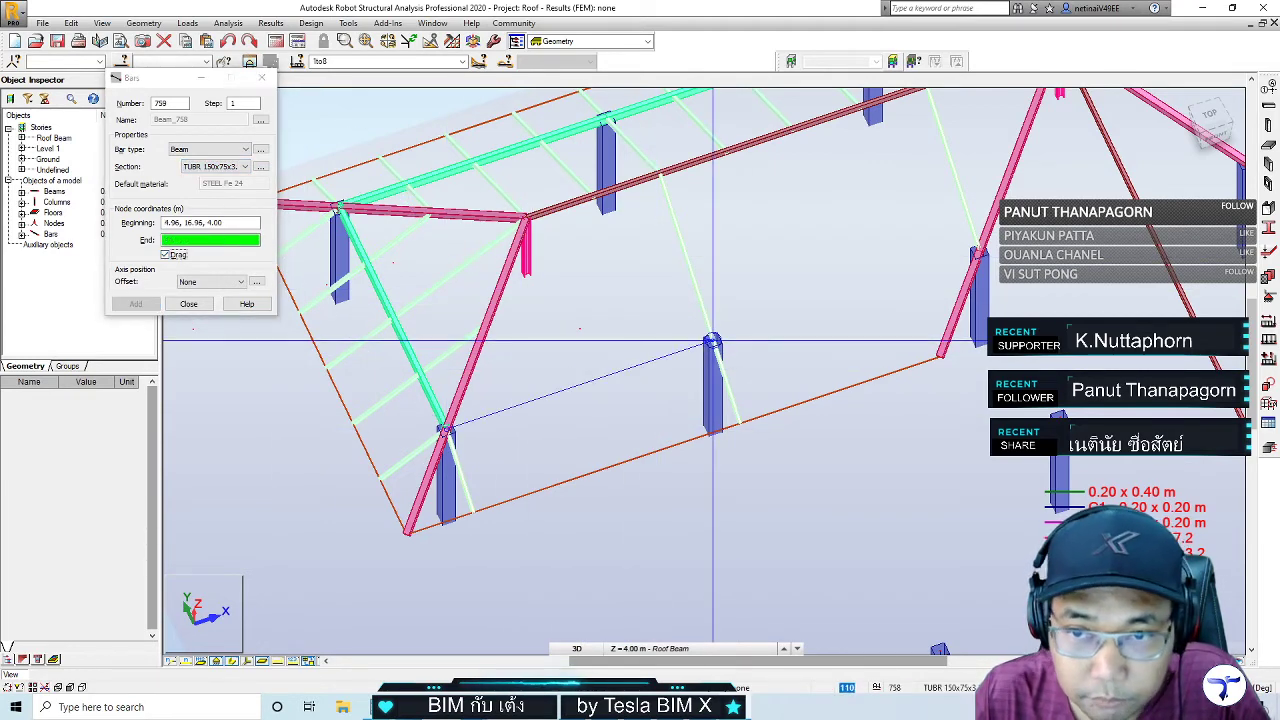
left_click(712, 341)
left_click(979, 253)
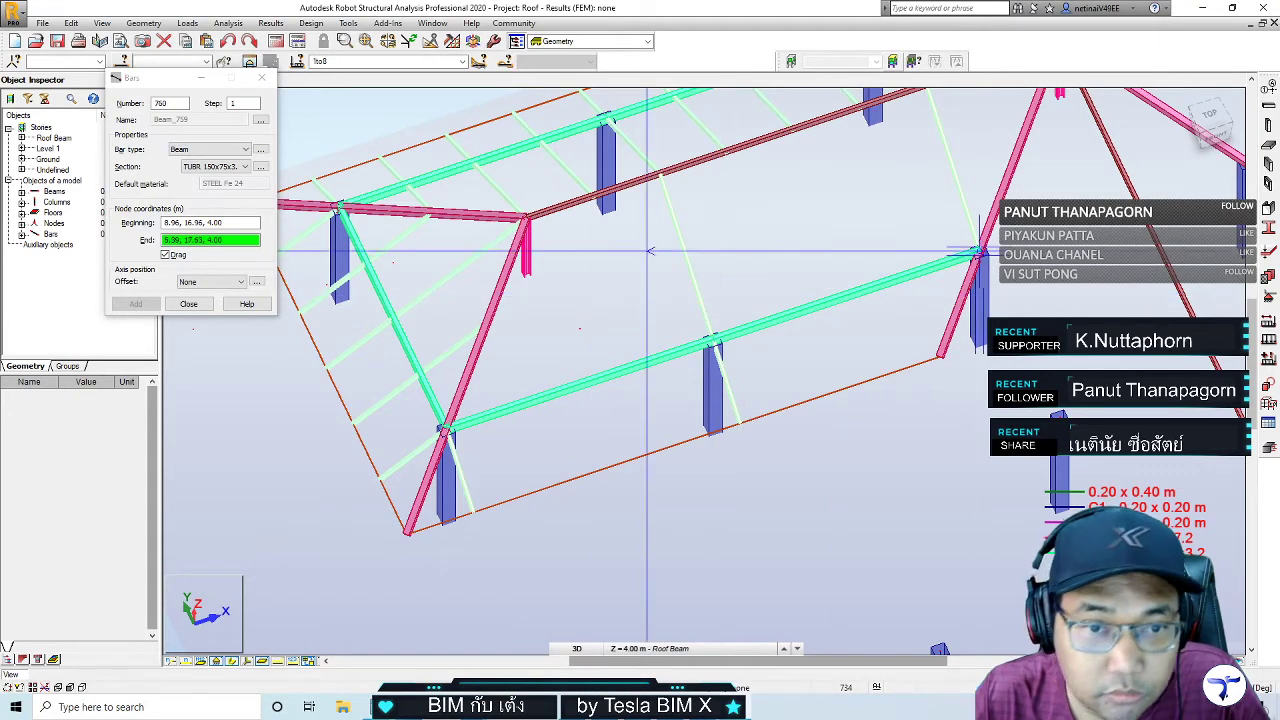
left_click(212, 167)
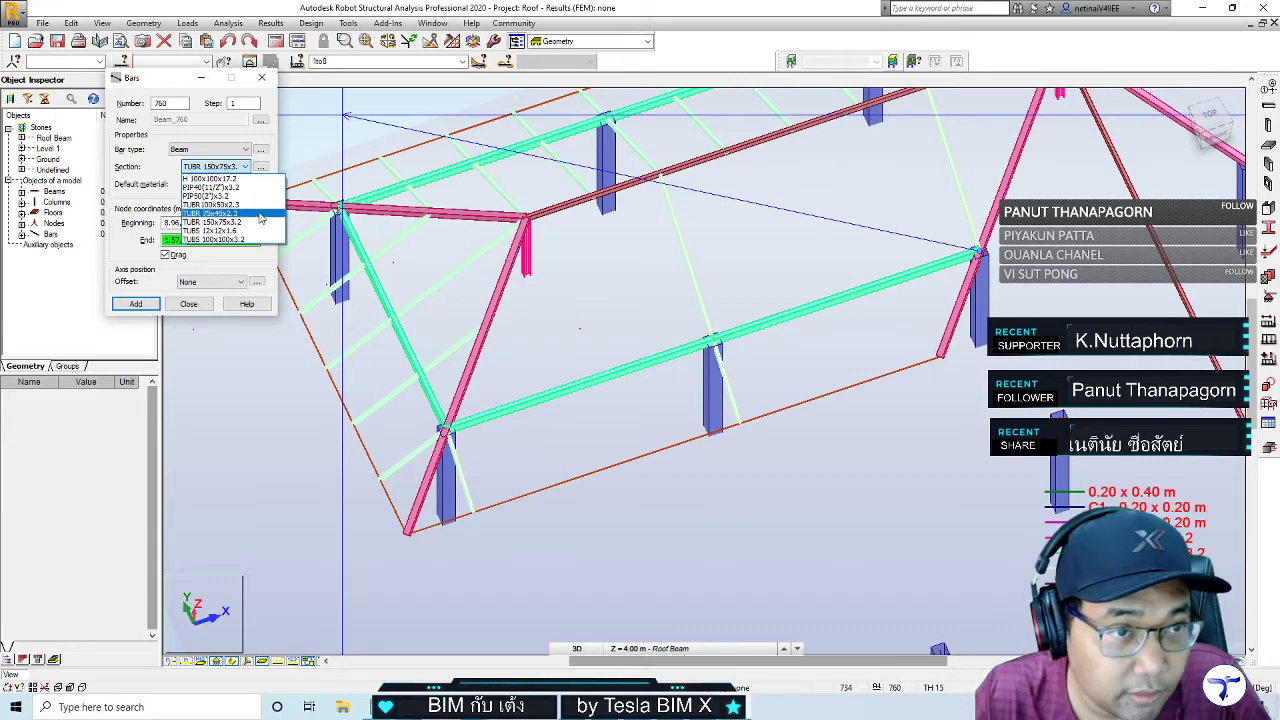
Switch back to TUBR 75x45x2.3 and draw struts from the rafter nodes down to the tie beam
left_click(210, 213)
left_click(525, 219)
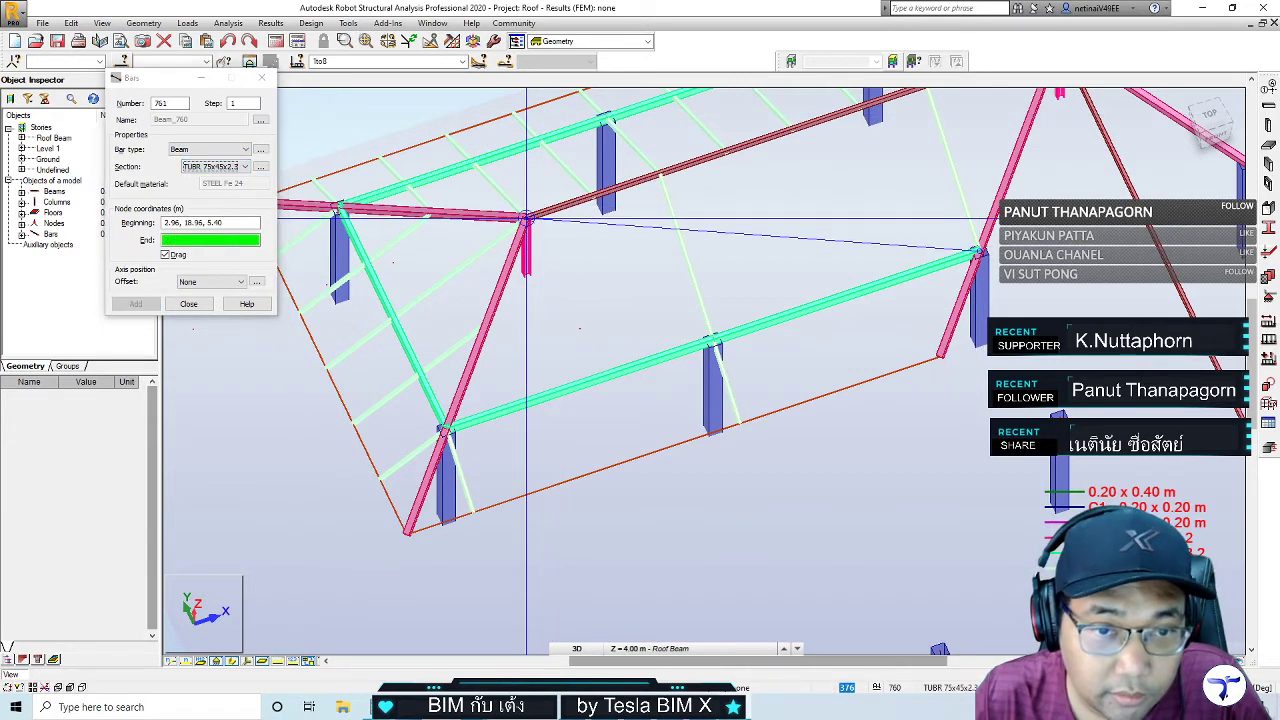
left_click(579, 384)
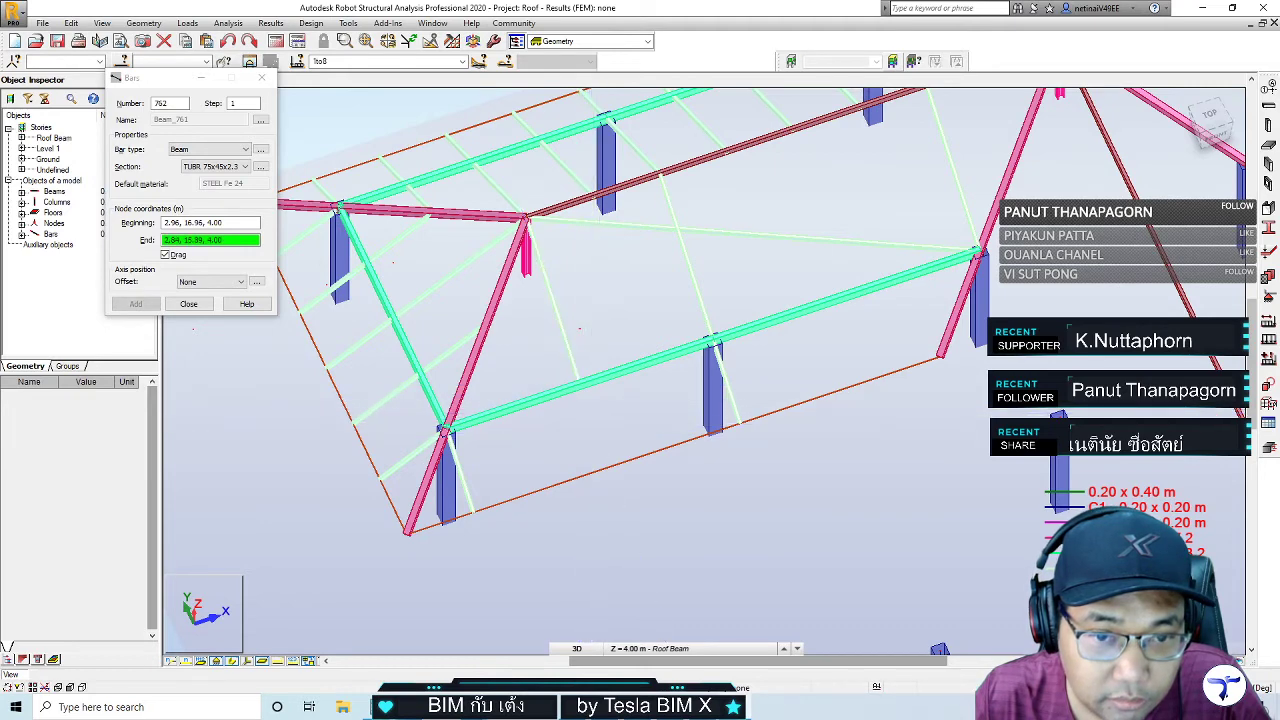
left_click(604, 463)
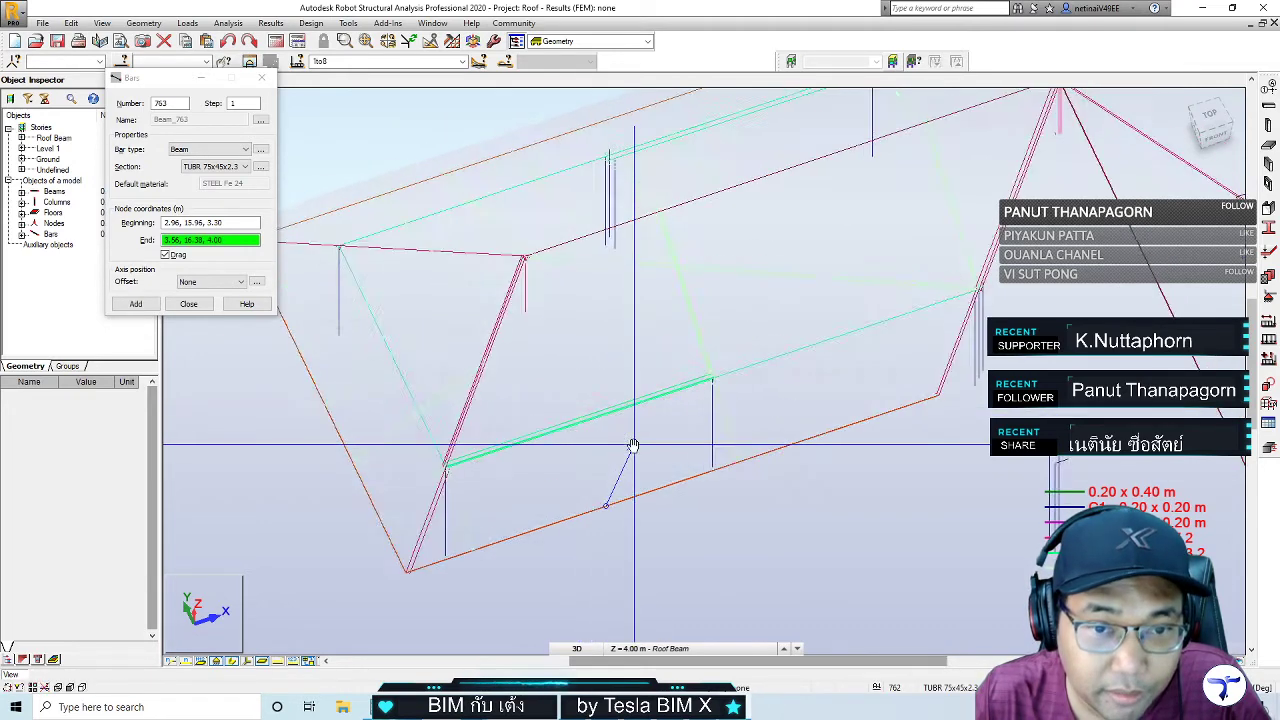
left_click(258, 224)
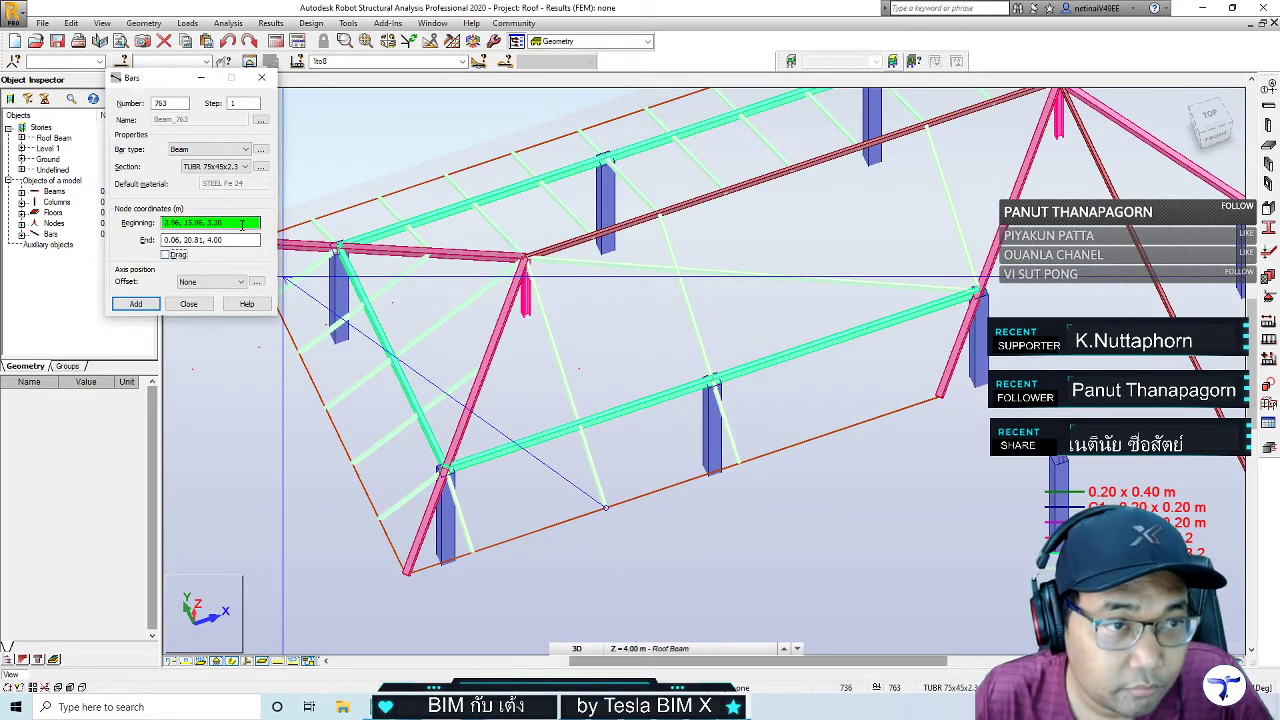
left_click(592, 236)
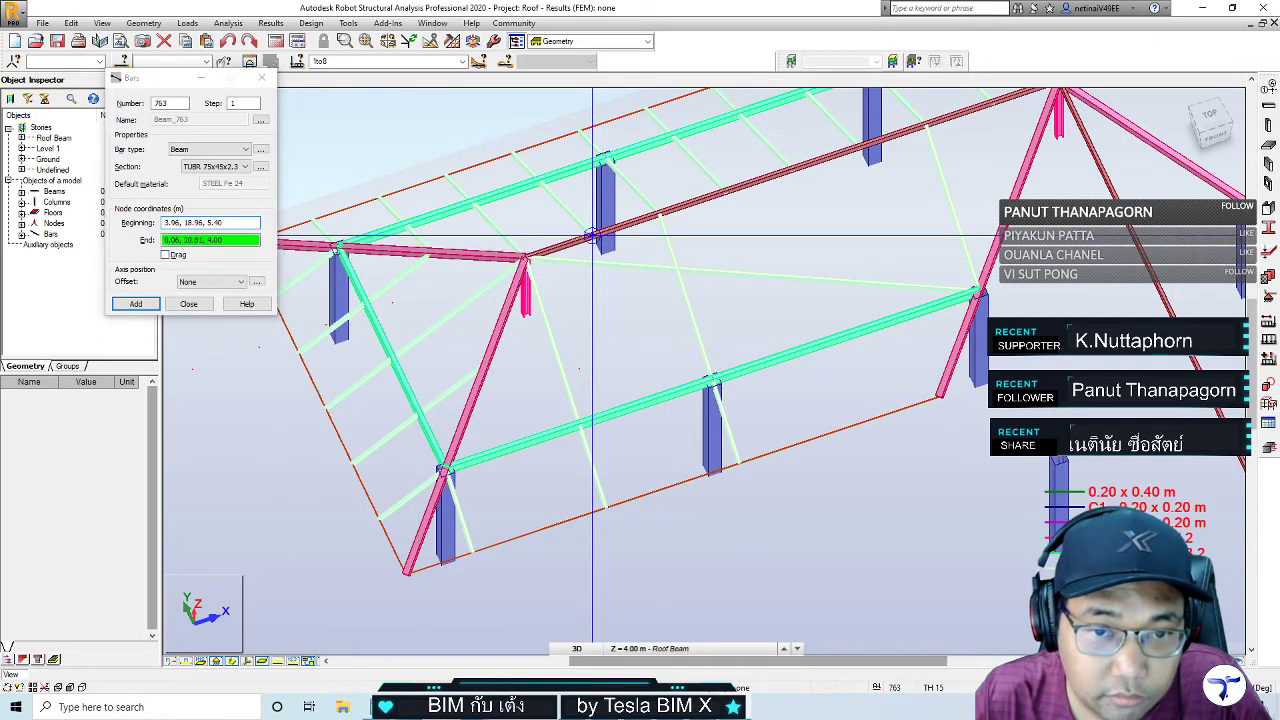
left_click(645, 400)
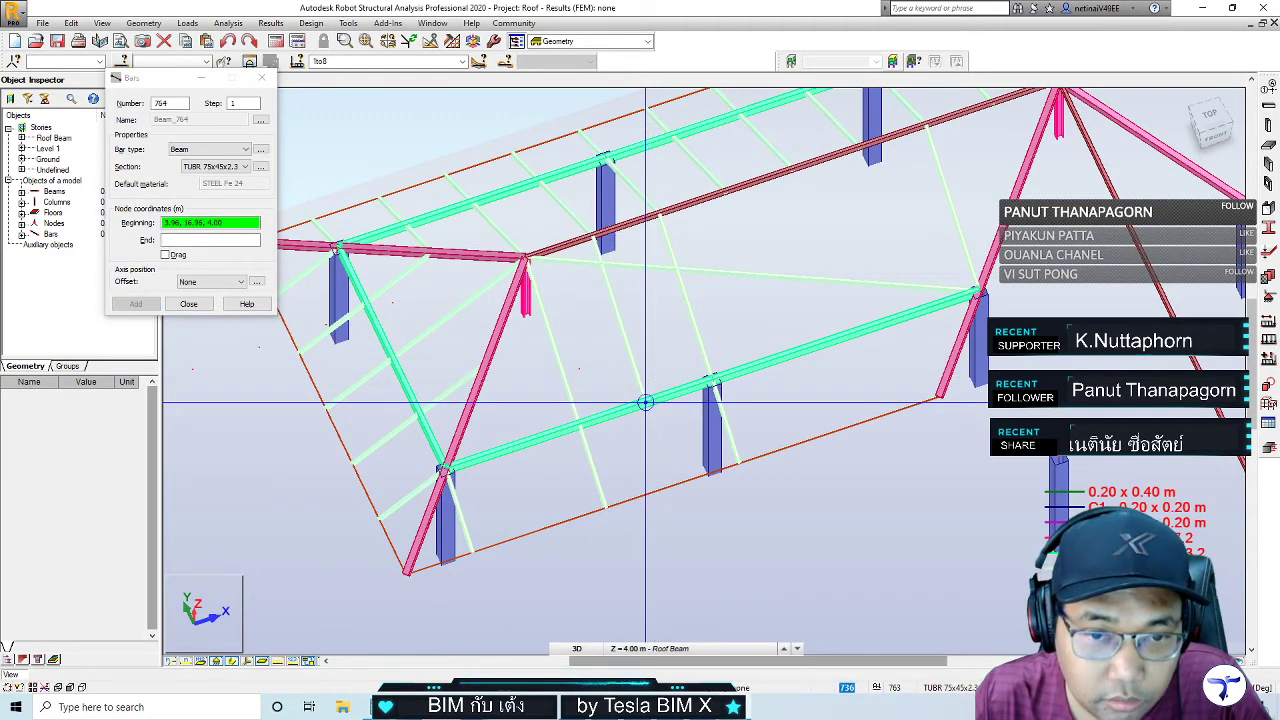
Add the remaining diagonal struts between rafter and tie beam, through bar 766, and close the Bars form
left_click(672, 484)
middle_click_drag(543, 443, 628, 443)
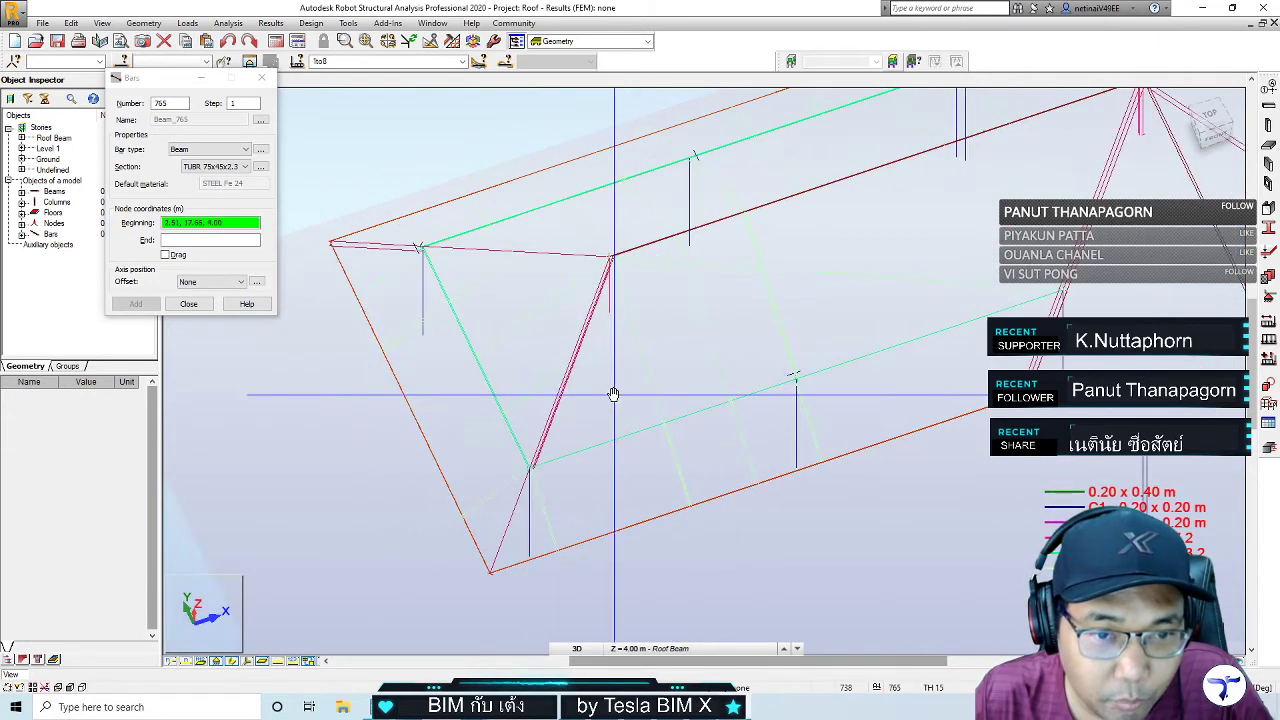
left_click(569, 363)
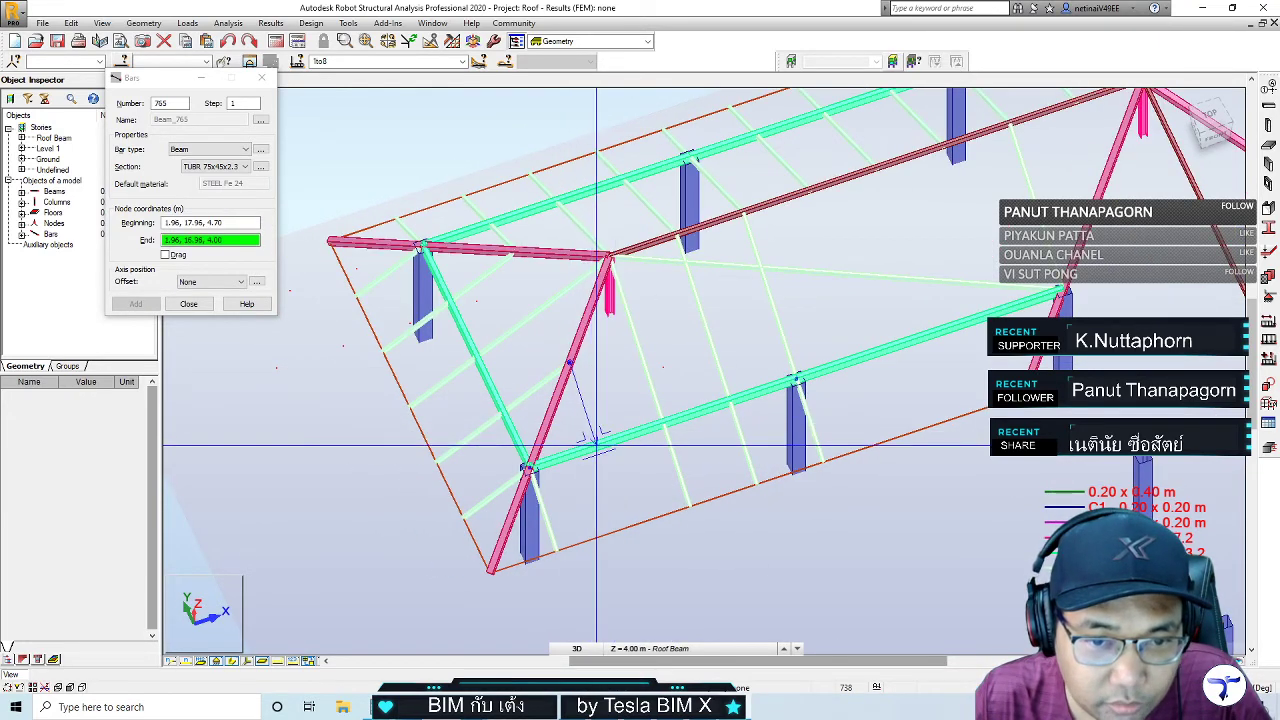
left_click(596, 445)
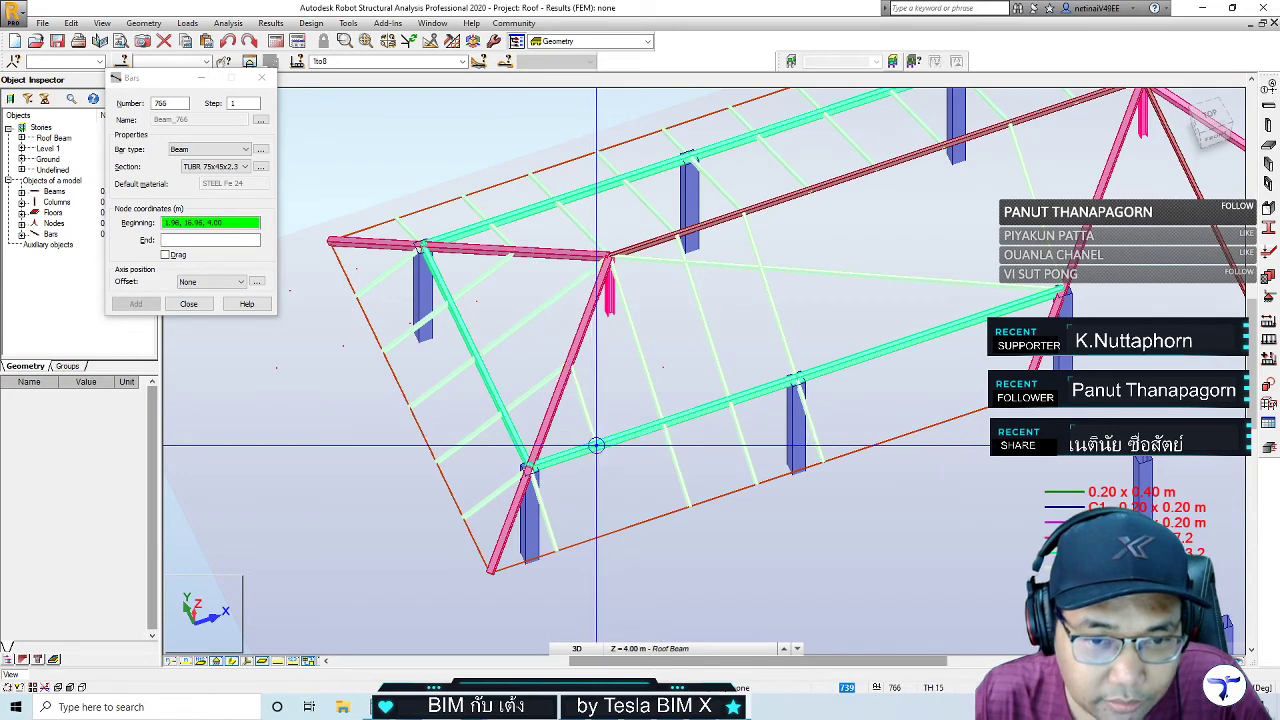
left_click(596, 445)
left_click(622, 520)
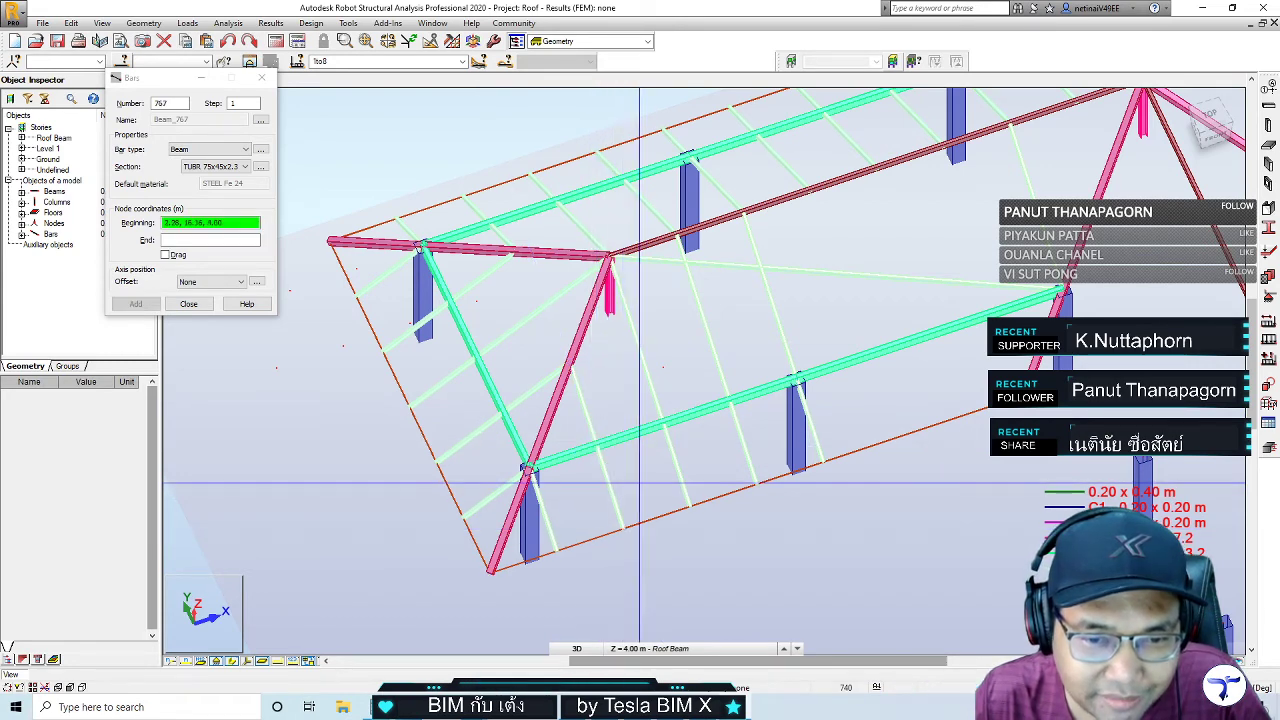
mouse_move(622, 520)
middle_mouse_down("shift")
mouse_move(673, 393)
mouse_move(768, 480)
middle_mouse_up("shift")
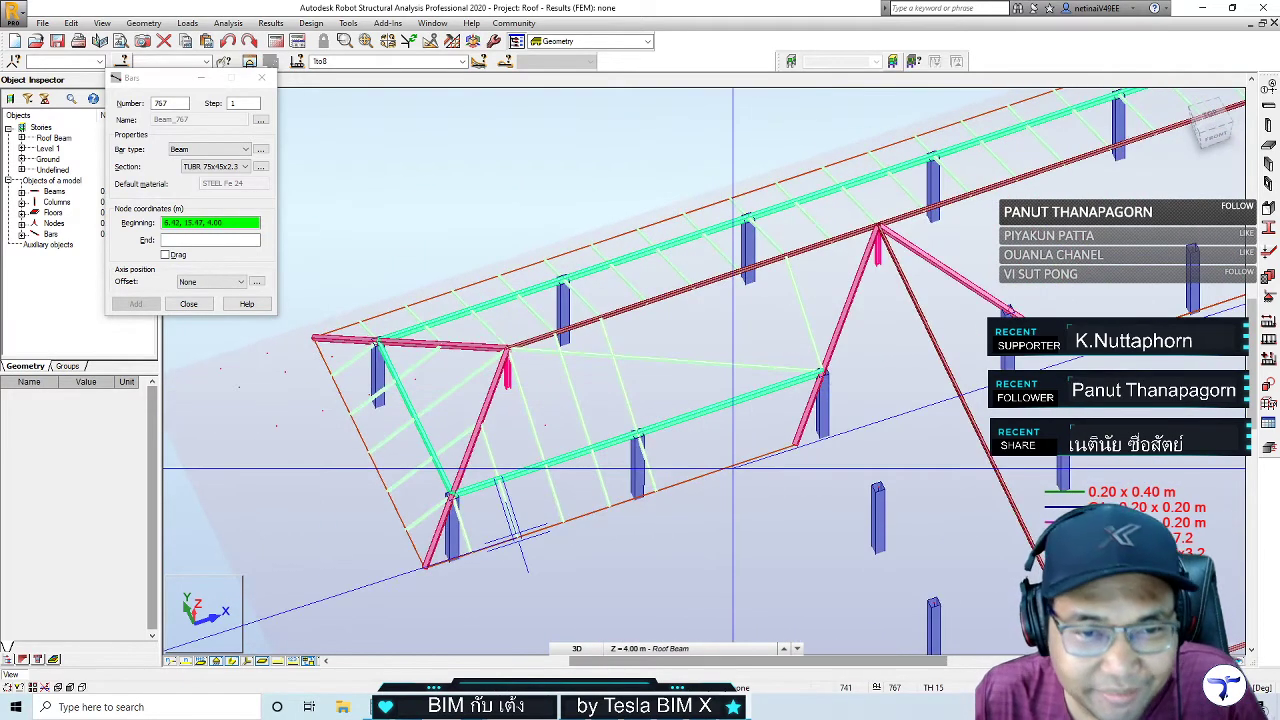
left_click(262, 78)
Delete bar 760 from the roof frame
left_click(692, 397)
key("Delete")
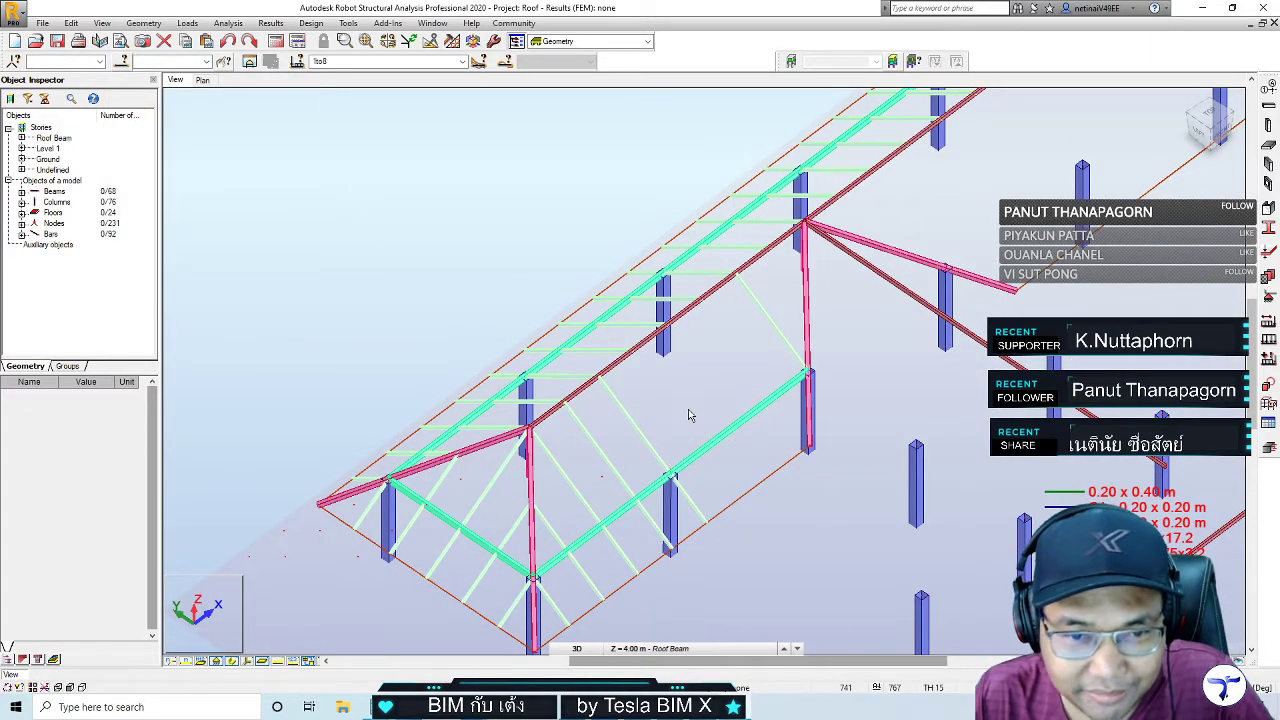
mouse_move(659, 400)
middle_mouse_down("shift")
mouse_move(591, 440)
mouse_move(666, 449)
mouse_move(623, 402)
middle_mouse_up("shift")
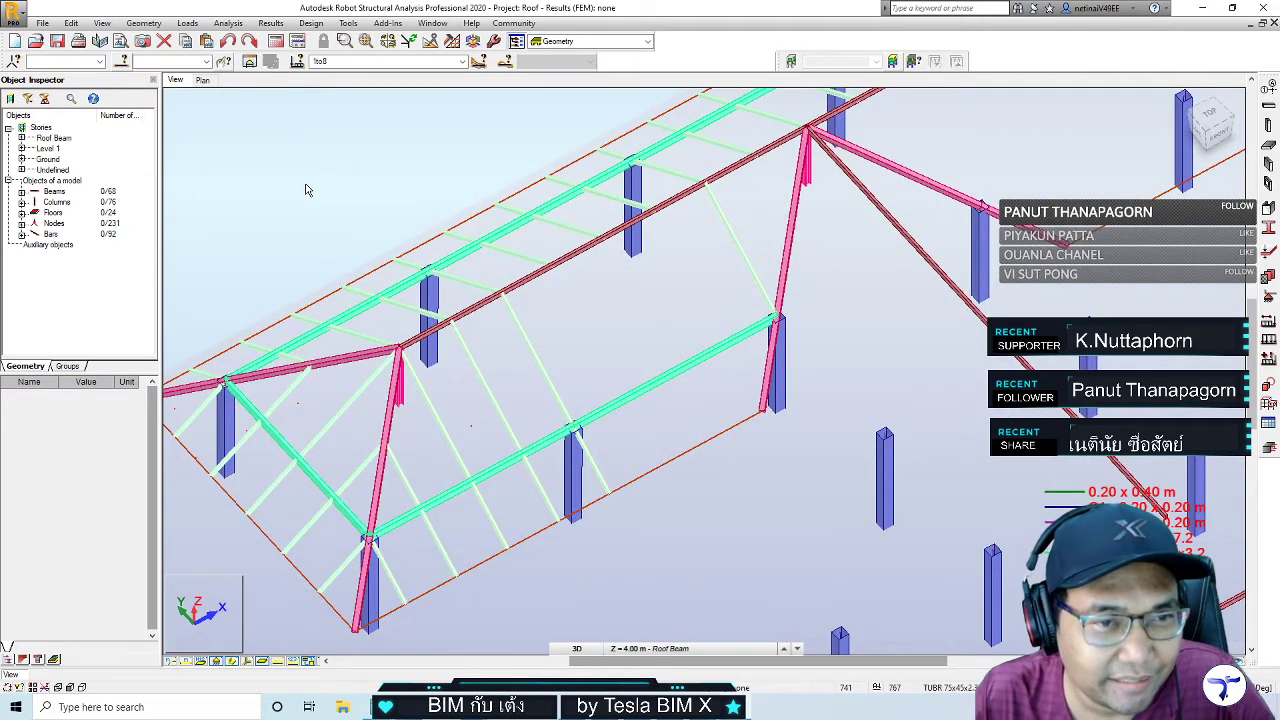
Draw new TUBR 75x45x2.3 diagonal struts from the upper beam down to the lower beam
key("ctrl+shift+b")
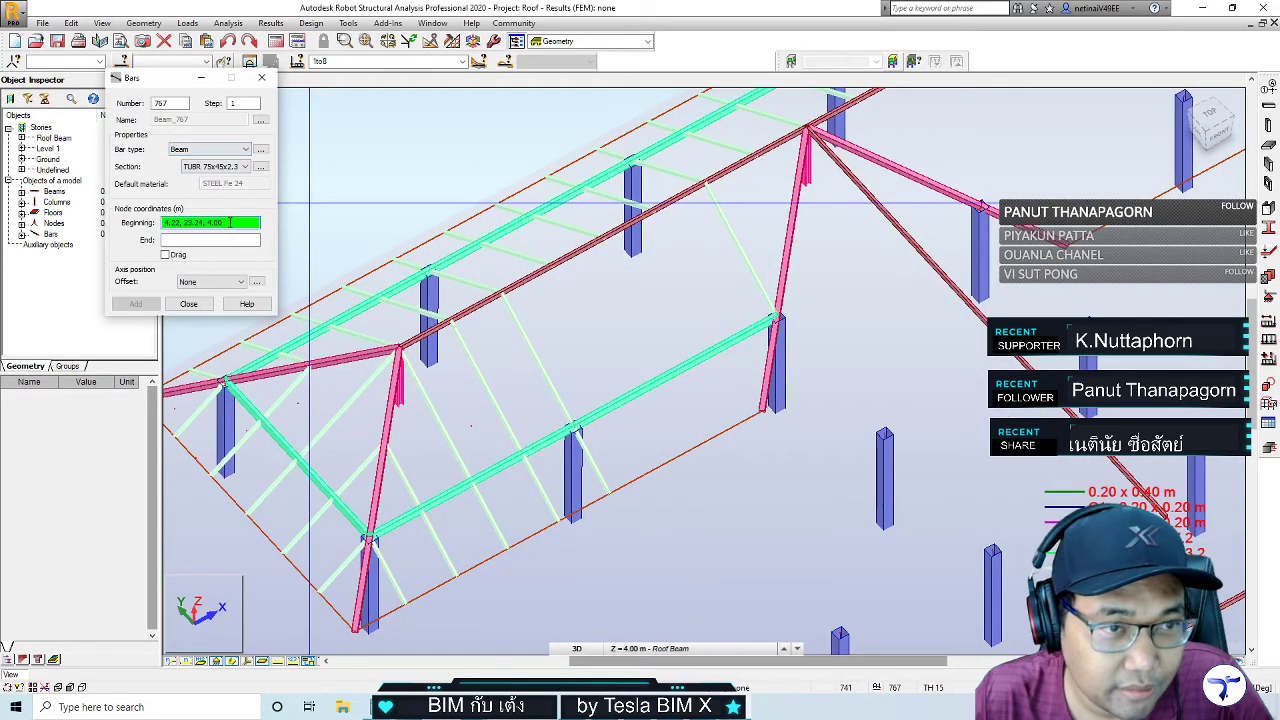
left_click(551, 232)
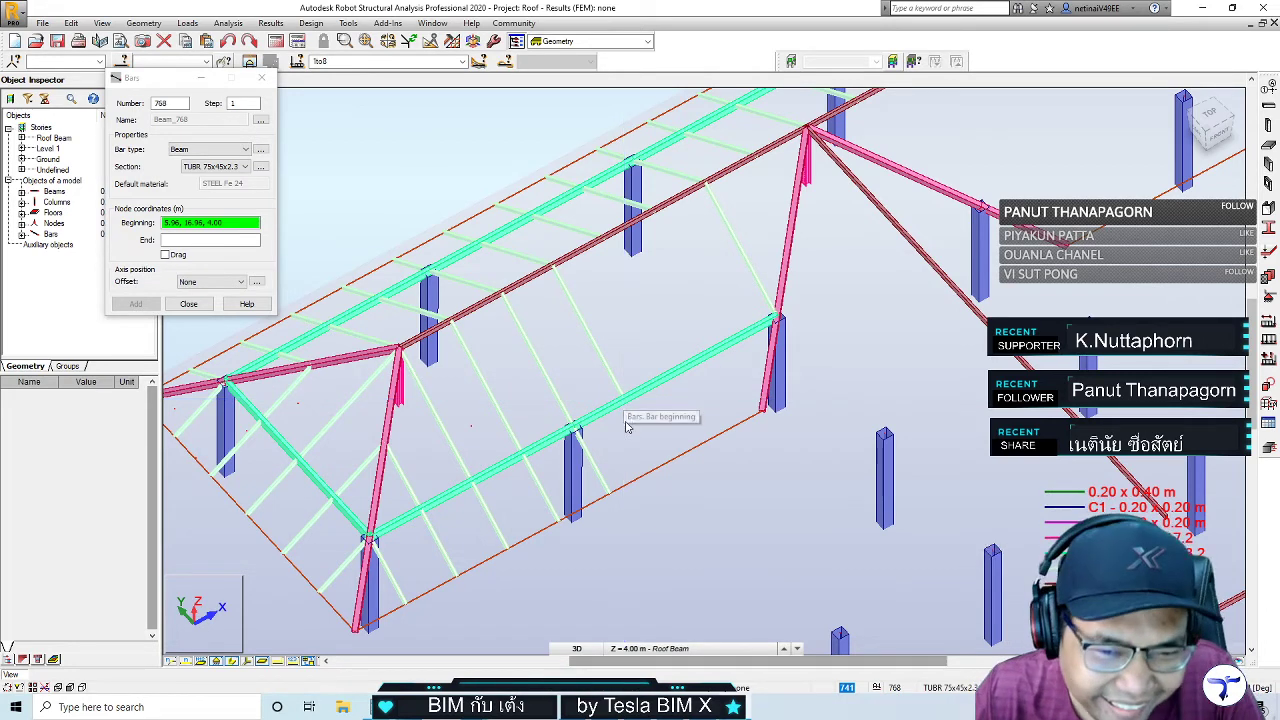
left_click(624, 398)
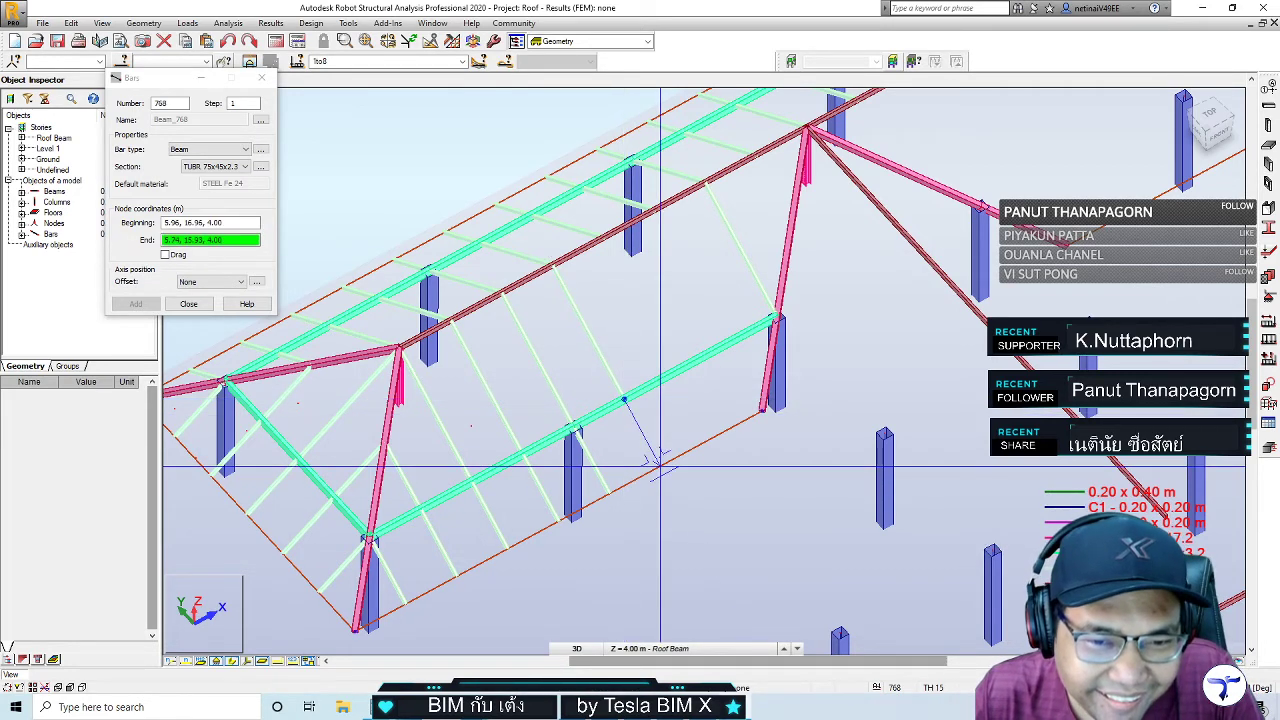
left_click(660, 466)
scroll(640, 440, "up", 3)
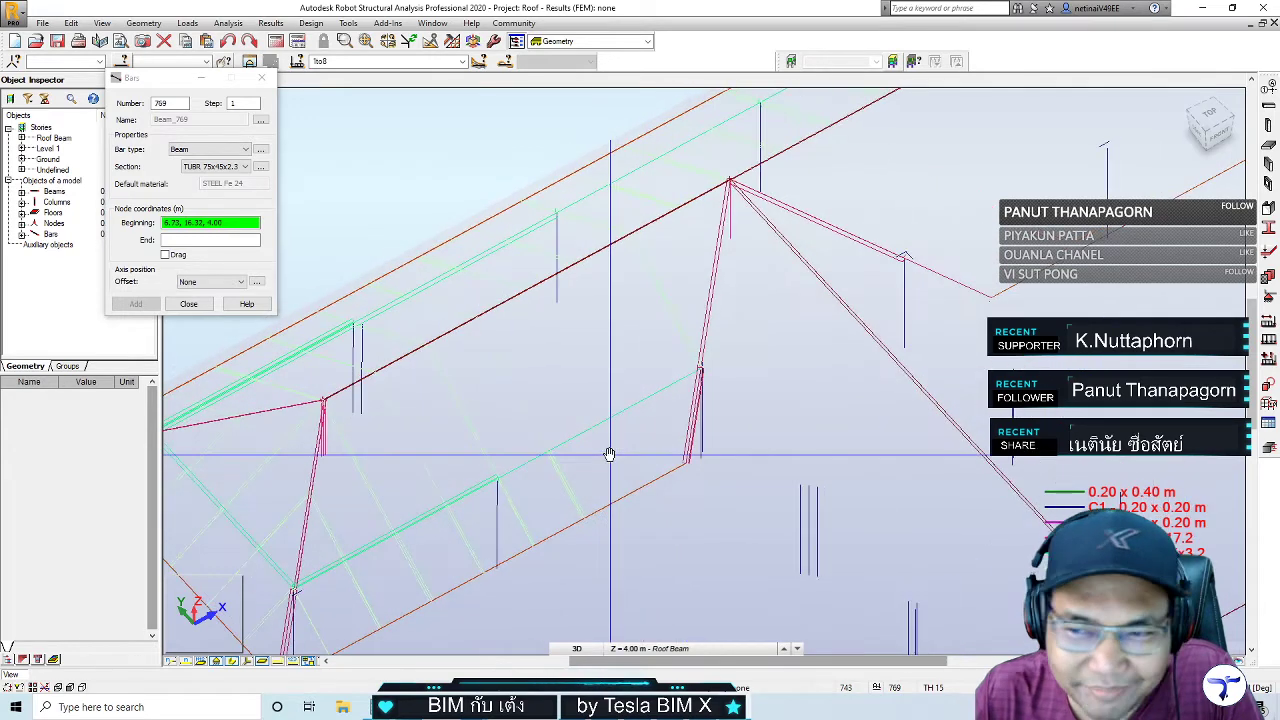
left_click(527, 290)
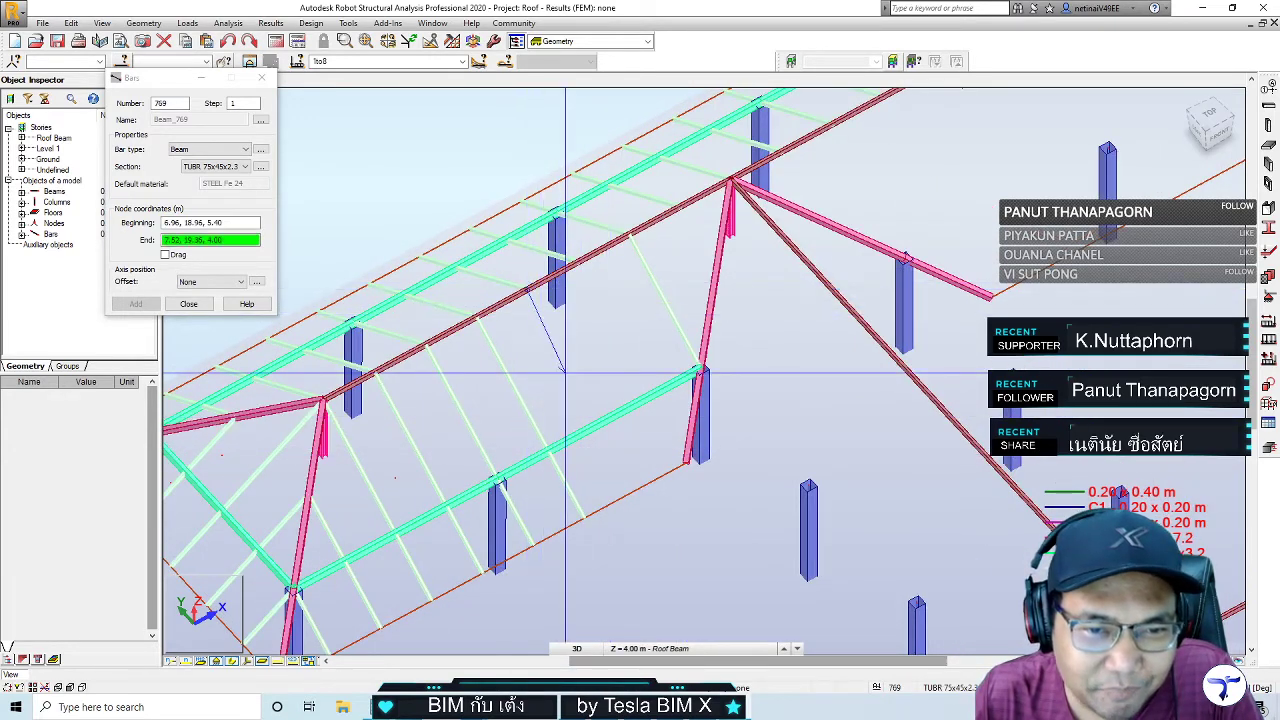
left_click(598, 422)
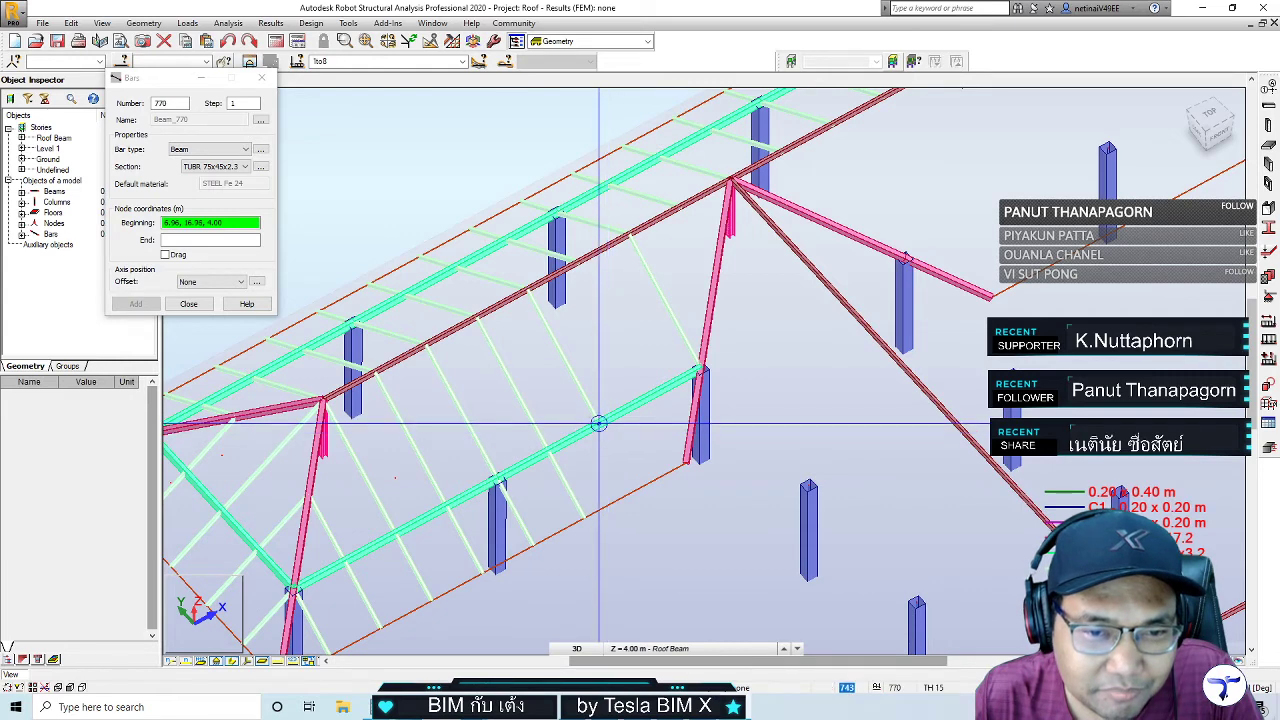
left_click(635, 490)
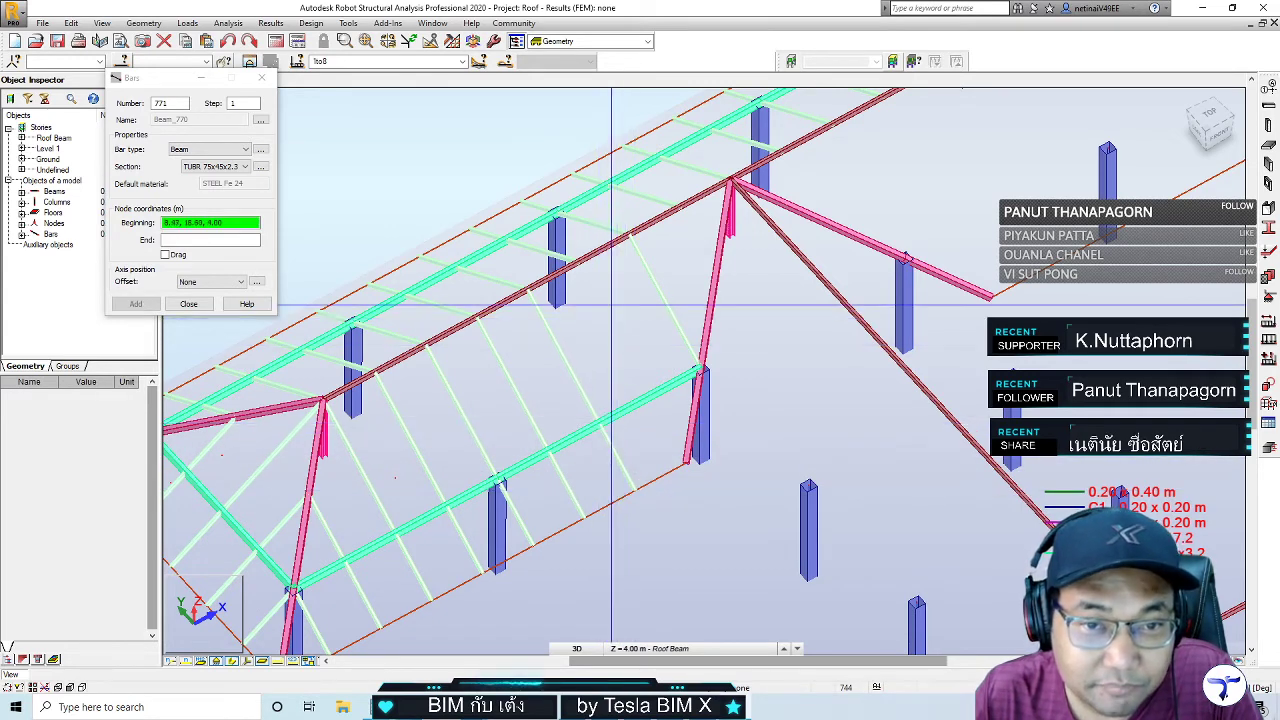
Add further diagonal struts up to bar 773, including one from 9.96, 18.96, 5.40
left_click(650, 393)
left_click(650, 393)
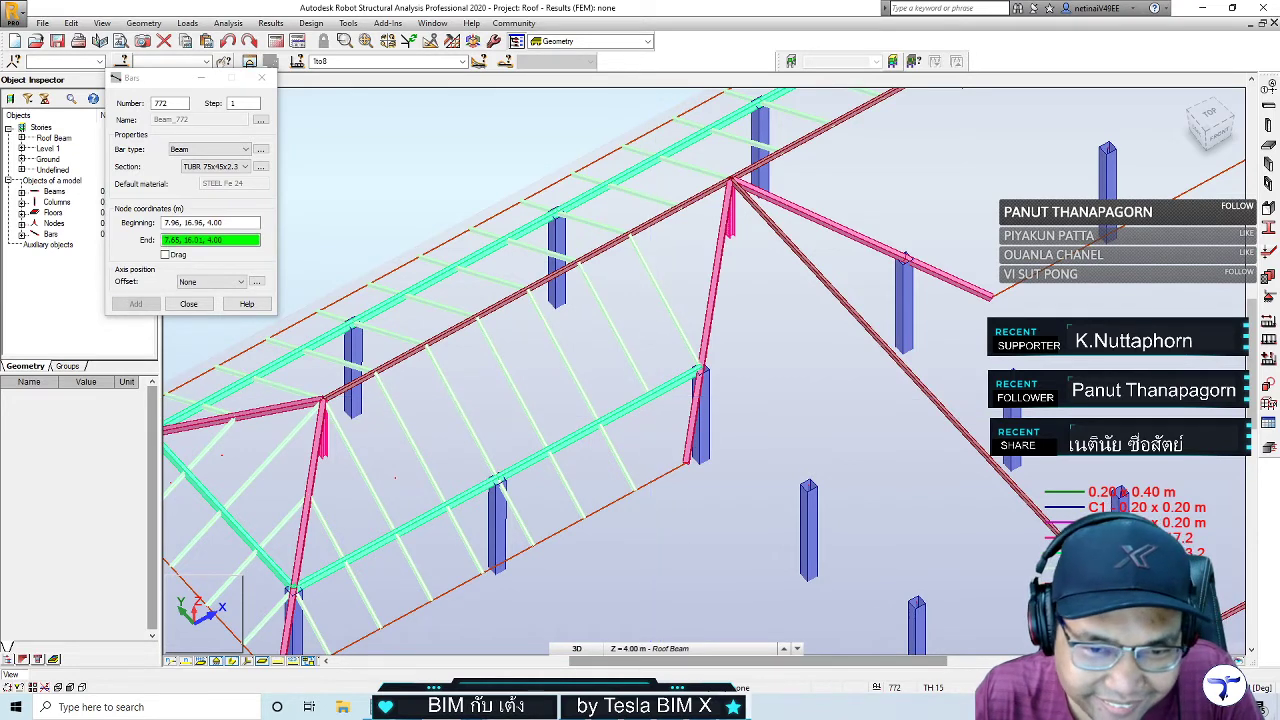
left_click(686, 462)
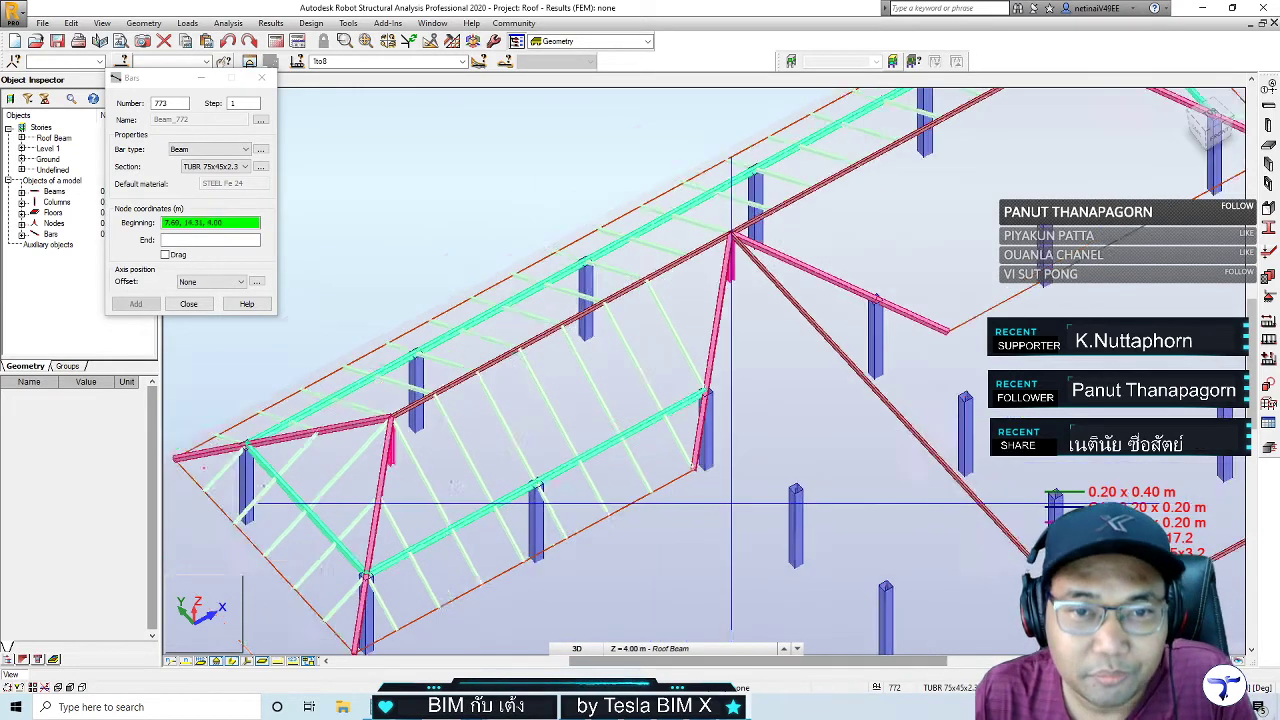
scroll(730, 450, "down", 5)
scroll(740, 410, "up", 2)
scroll(700, 430, "up", 2)
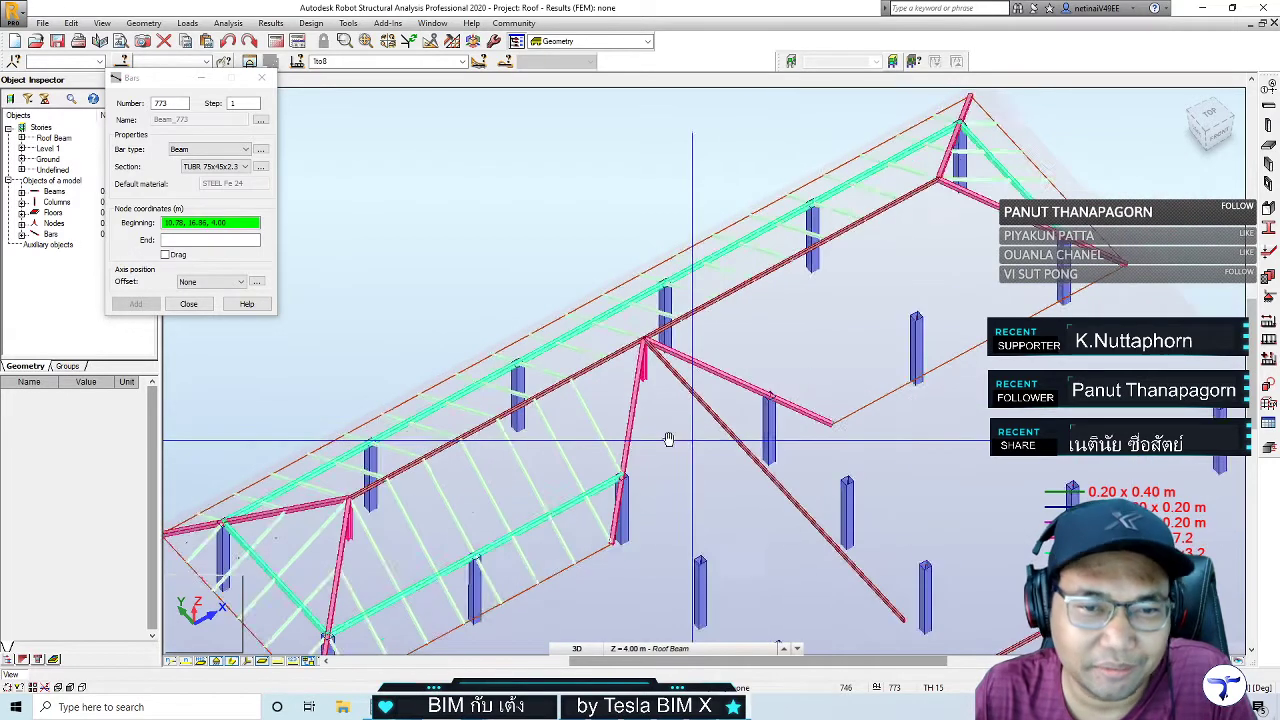
scroll(650, 400, "up", 2)
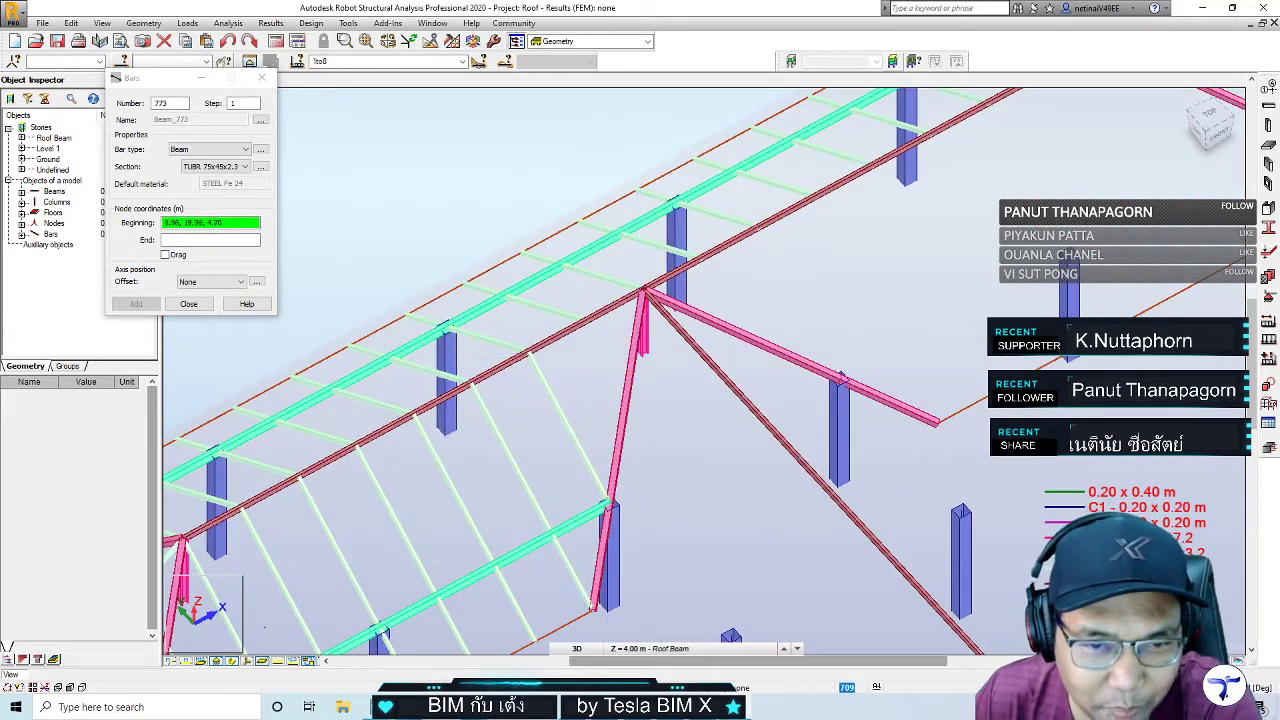
left_click(585, 320)
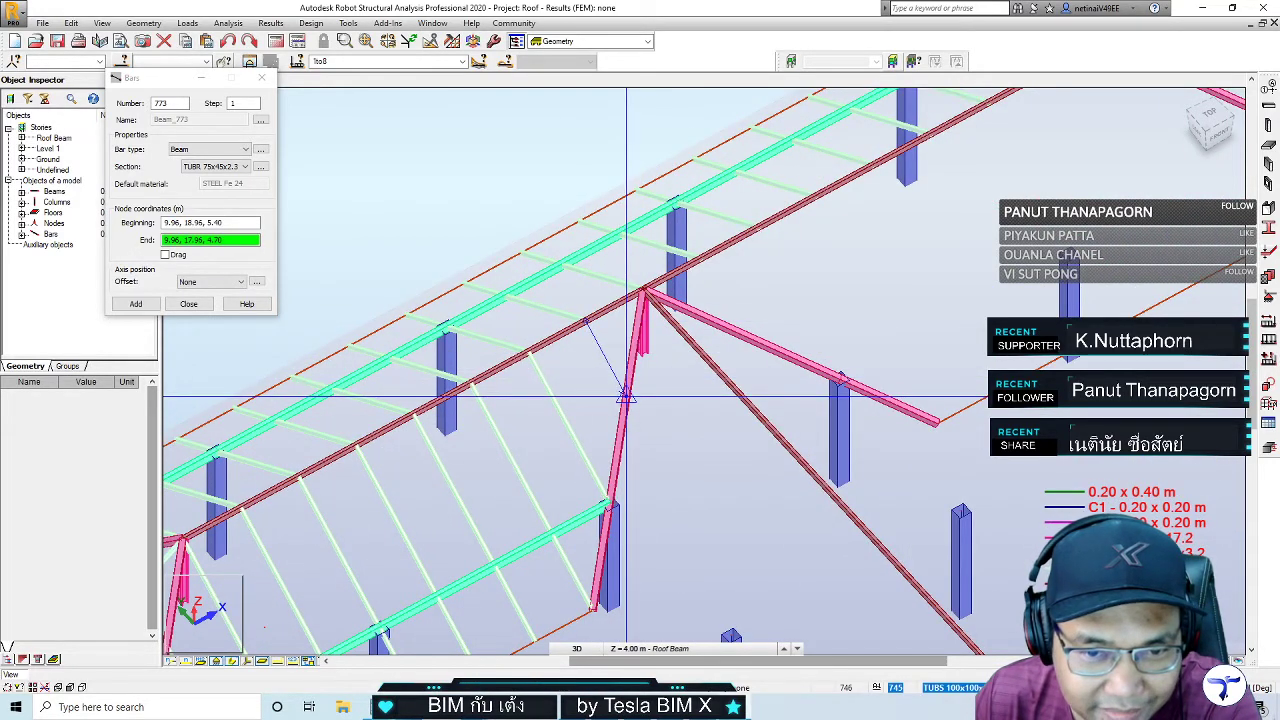
left_click(627, 397)
scroll(700, 470, "down", 3)
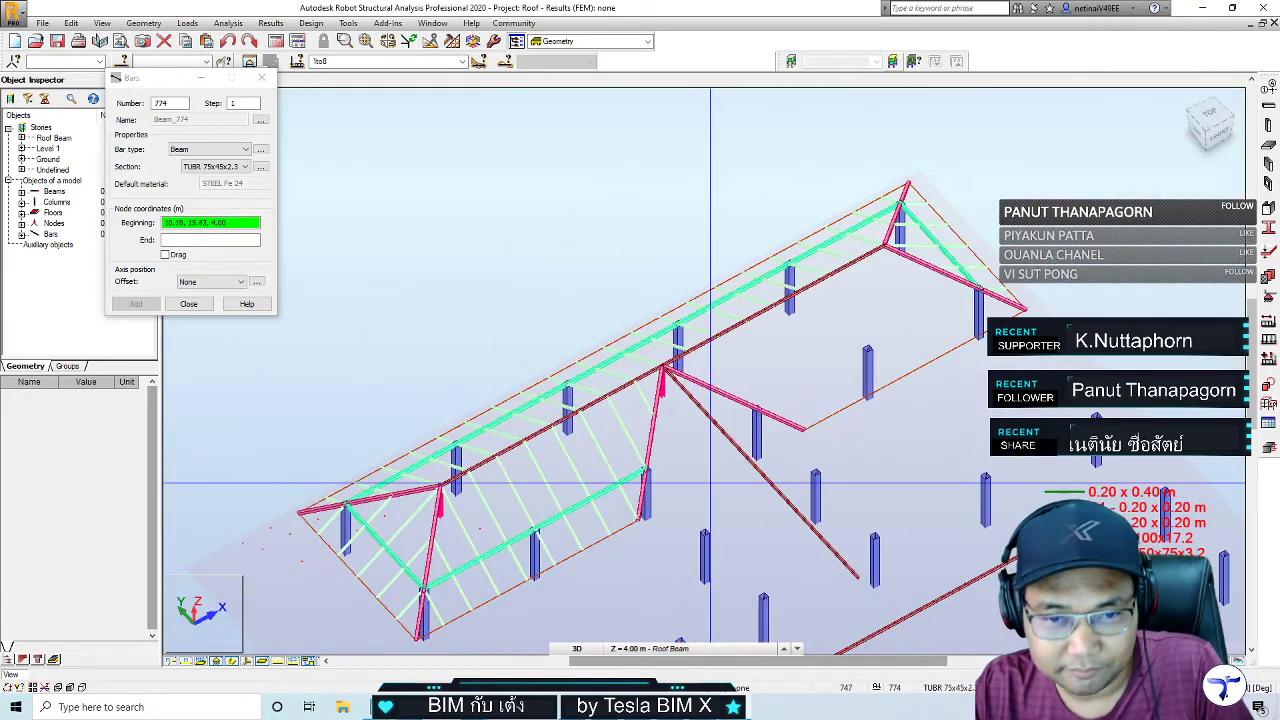
Draw a diagonal strut from ridge node 11.96, 18.96, 5.40 down to the lower beam
mouse_move(710, 485)
middle_mouse_down("shift")
mouse_move(784, 430)
mouse_move(500, 420)
middle_mouse_up("shift")
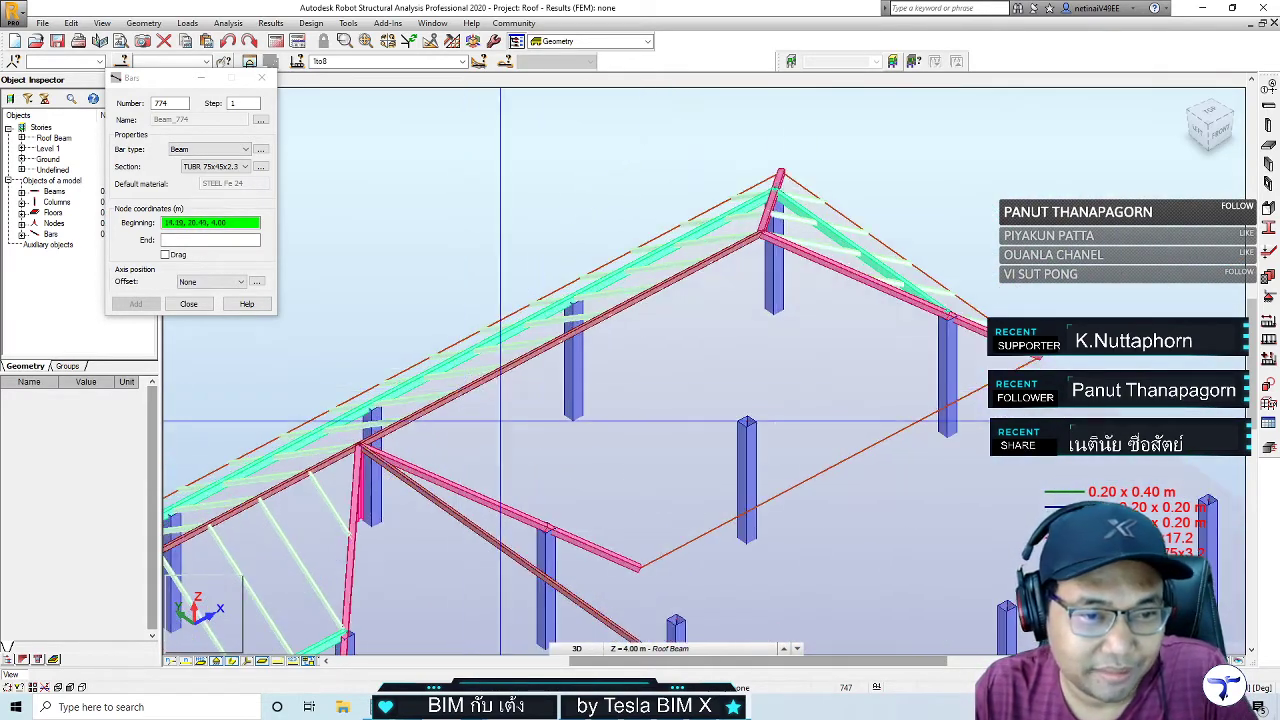
scroll(500, 420, "up", 1)
scroll(500, 425, "up", 1)
scroll(480, 430, "up", 1)
scroll(461, 440, "up", 2)
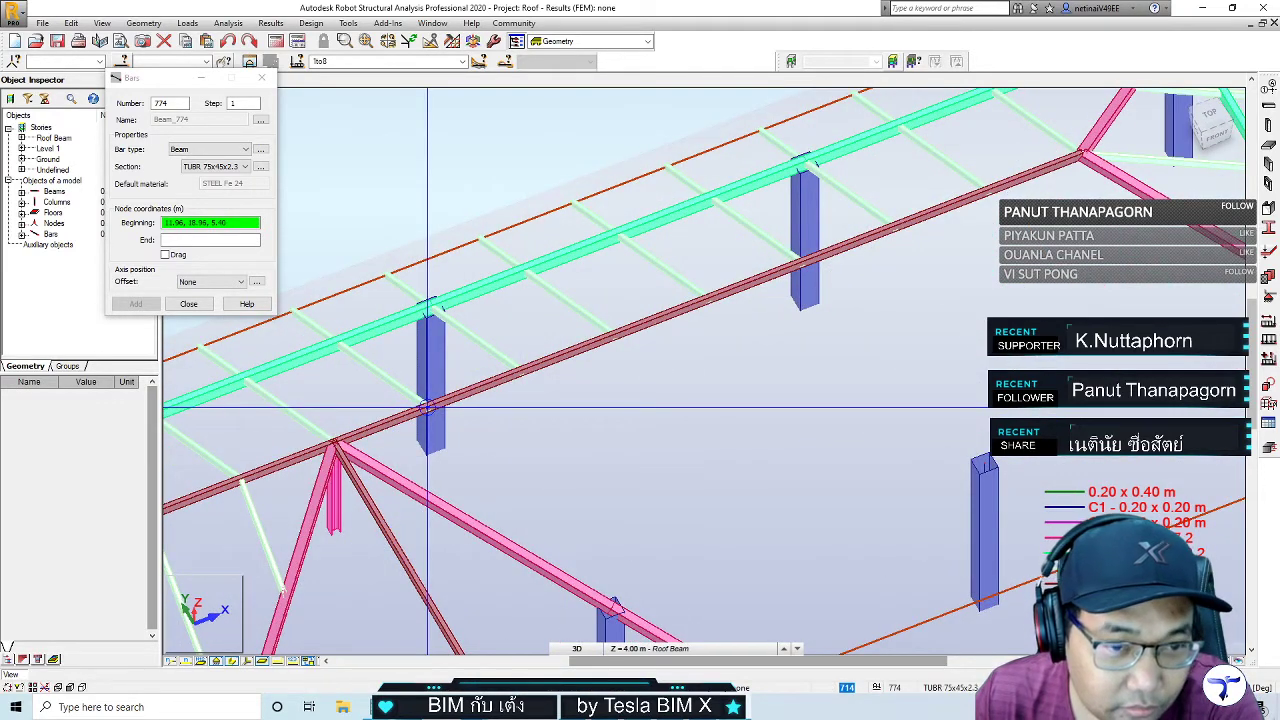
left_click(427, 405)
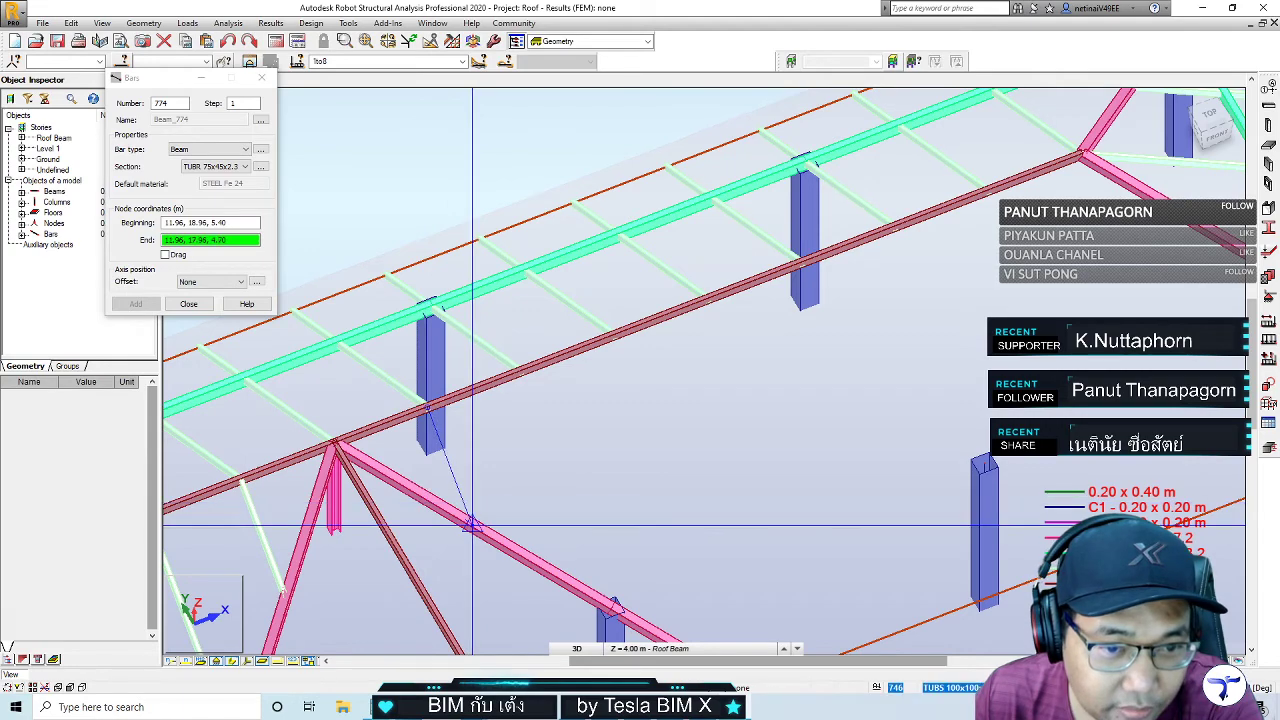
scroll(500, 510, "down", 3)
scroll(580, 490, "down", 1)
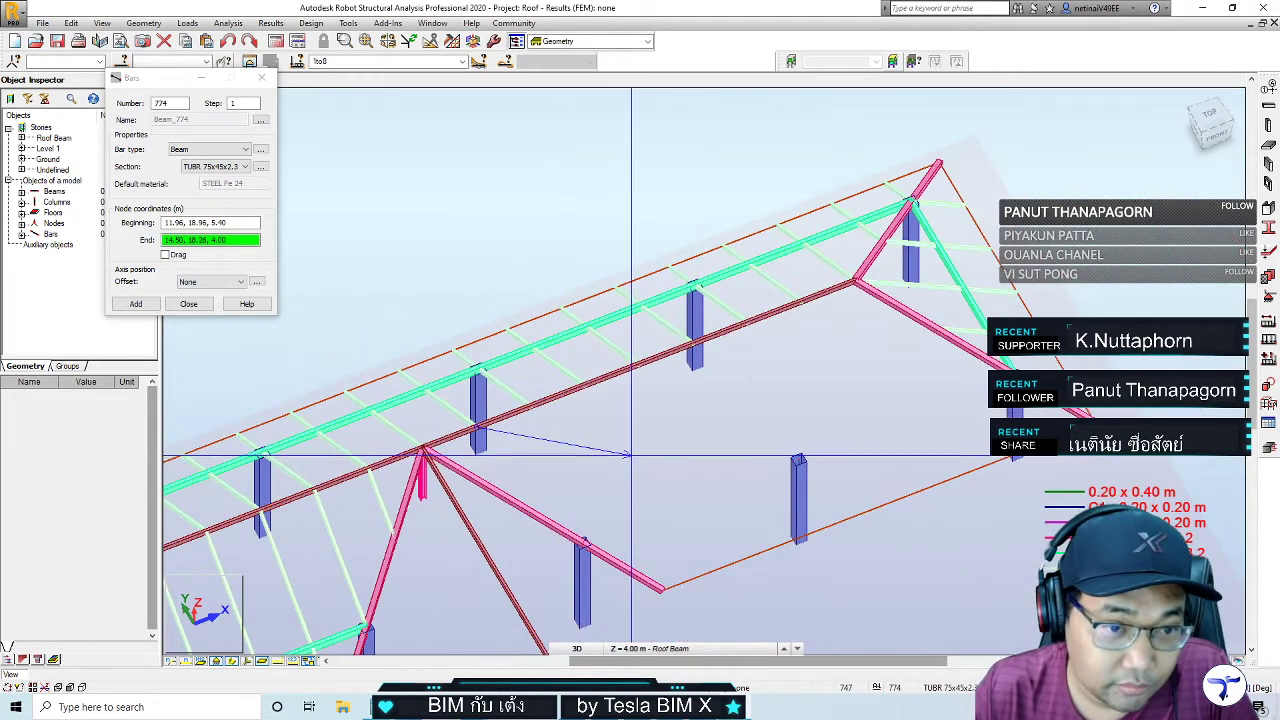
middle_click_drag(629, 470, 614, 477, "shift")
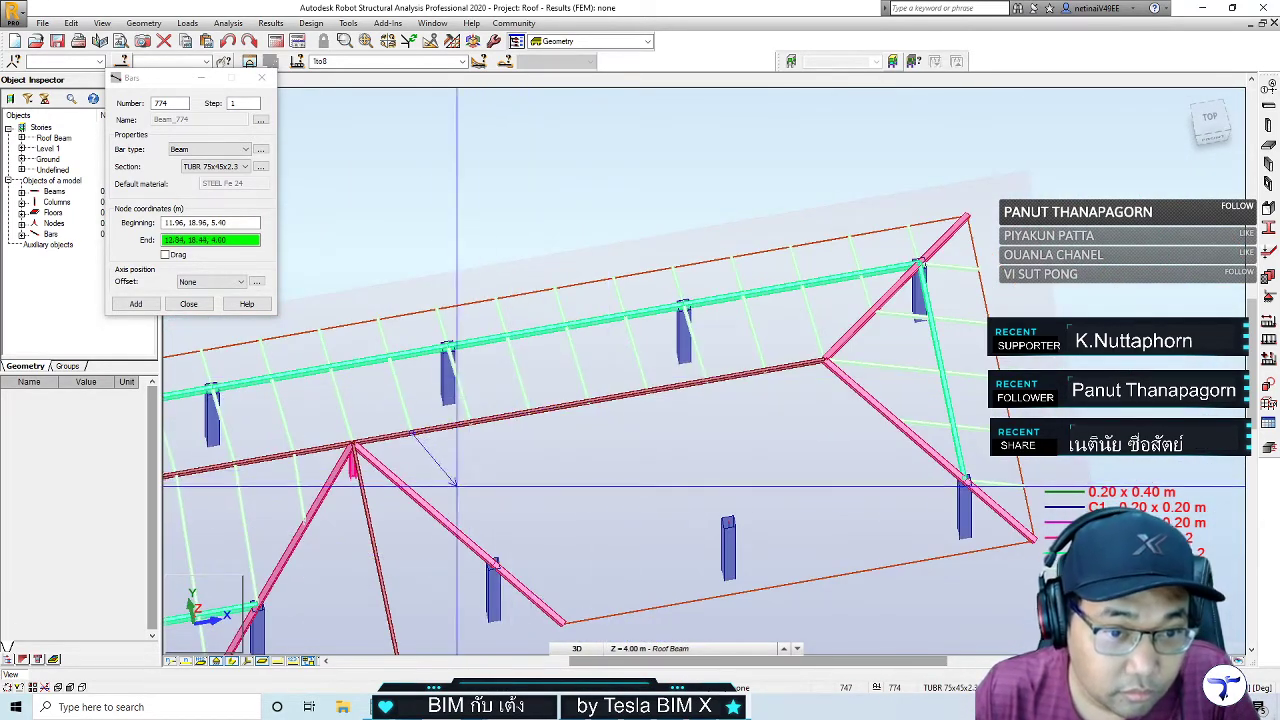
left_click(524, 494)
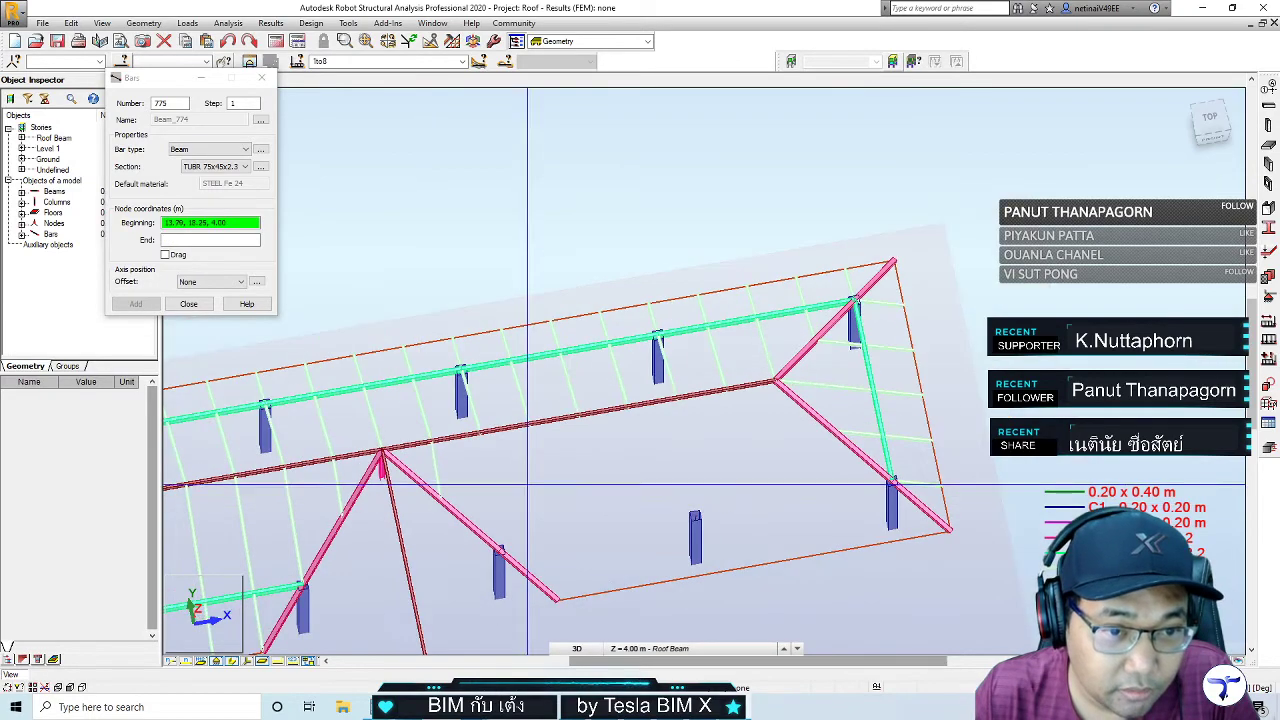
Add struts from ridge nodes at x 12.96 and 13.96 (y 18.96, z 5.40) to the lower beam
mouse_move(524, 494)
middle_mouse_down("shift")
mouse_move(551, 491)
mouse_move(557, 461)
middle_mouse_up("shift")
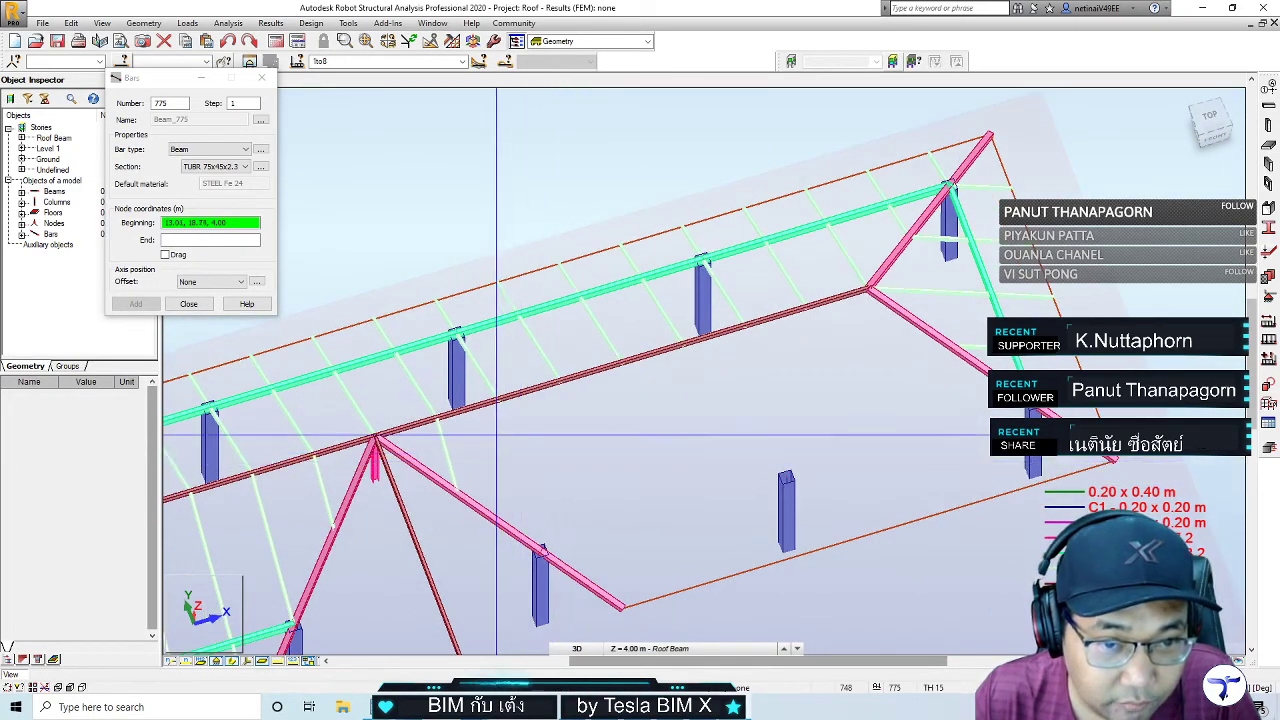
left_click(498, 397)
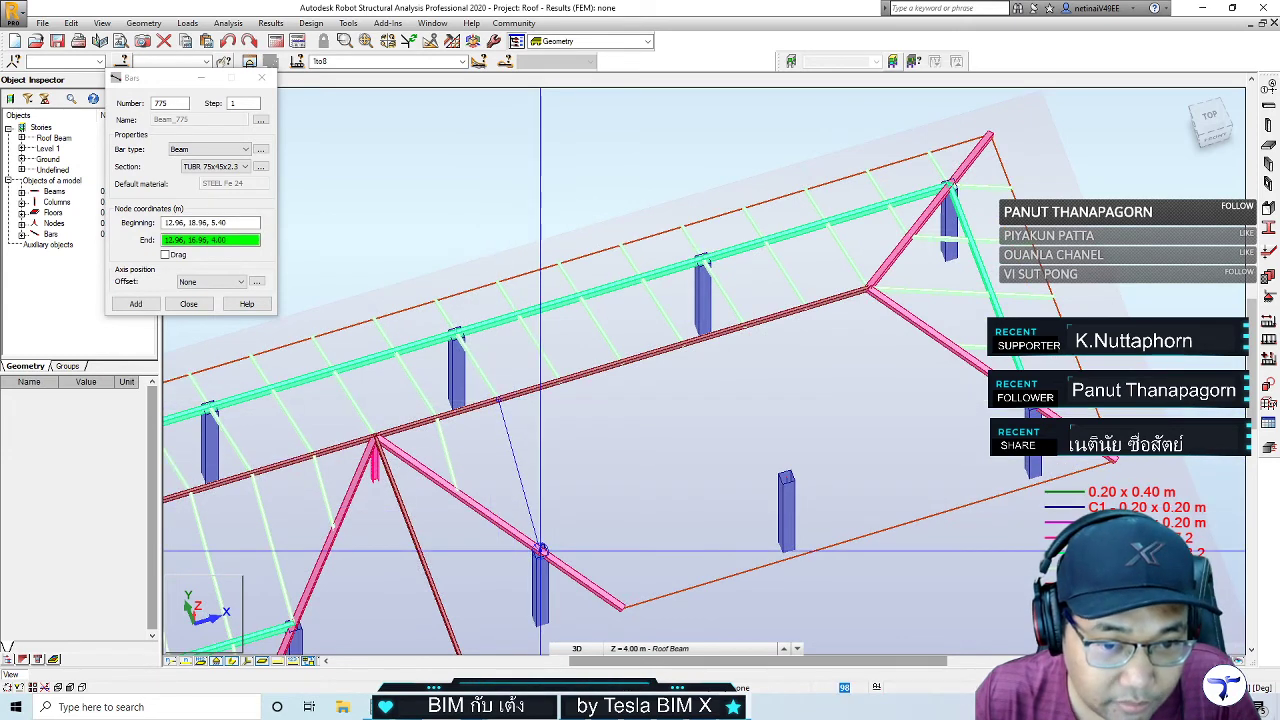
left_click(540, 549)
middle_click_drag(540, 549, 701, 385, "shift")
scroll(701, 385, "down", 2)
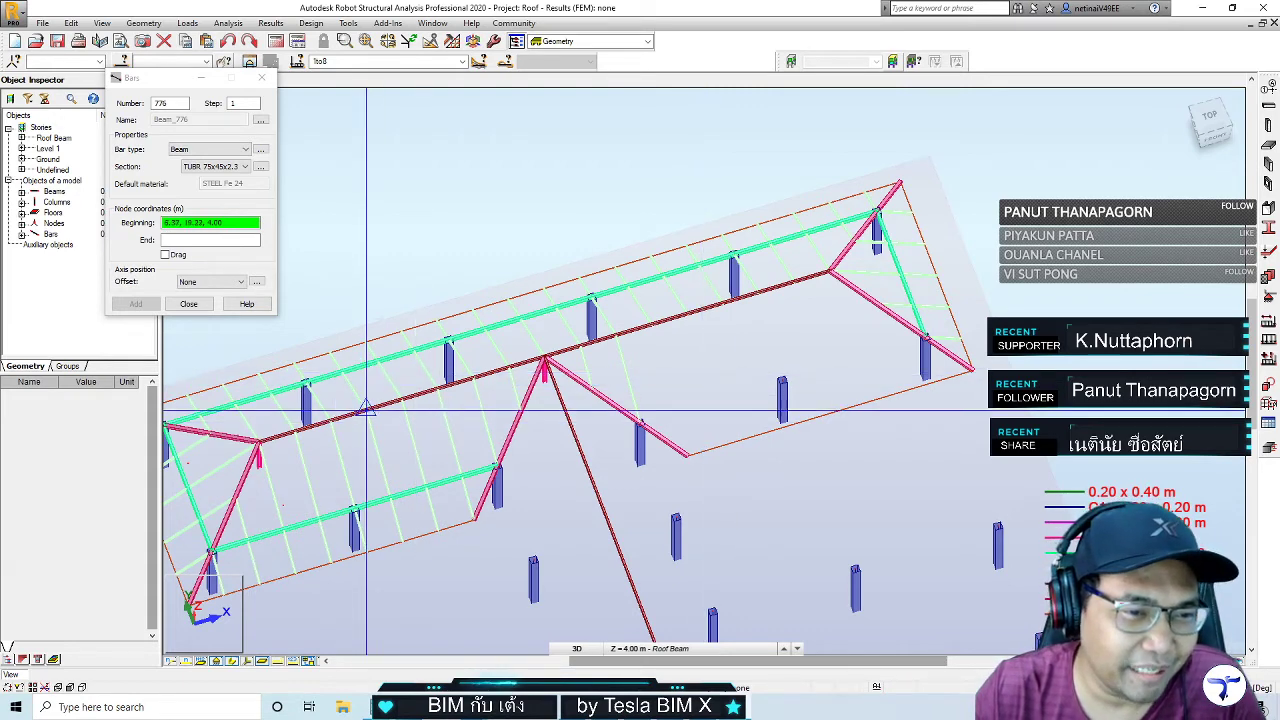
scroll(678, 443, "up", 2)
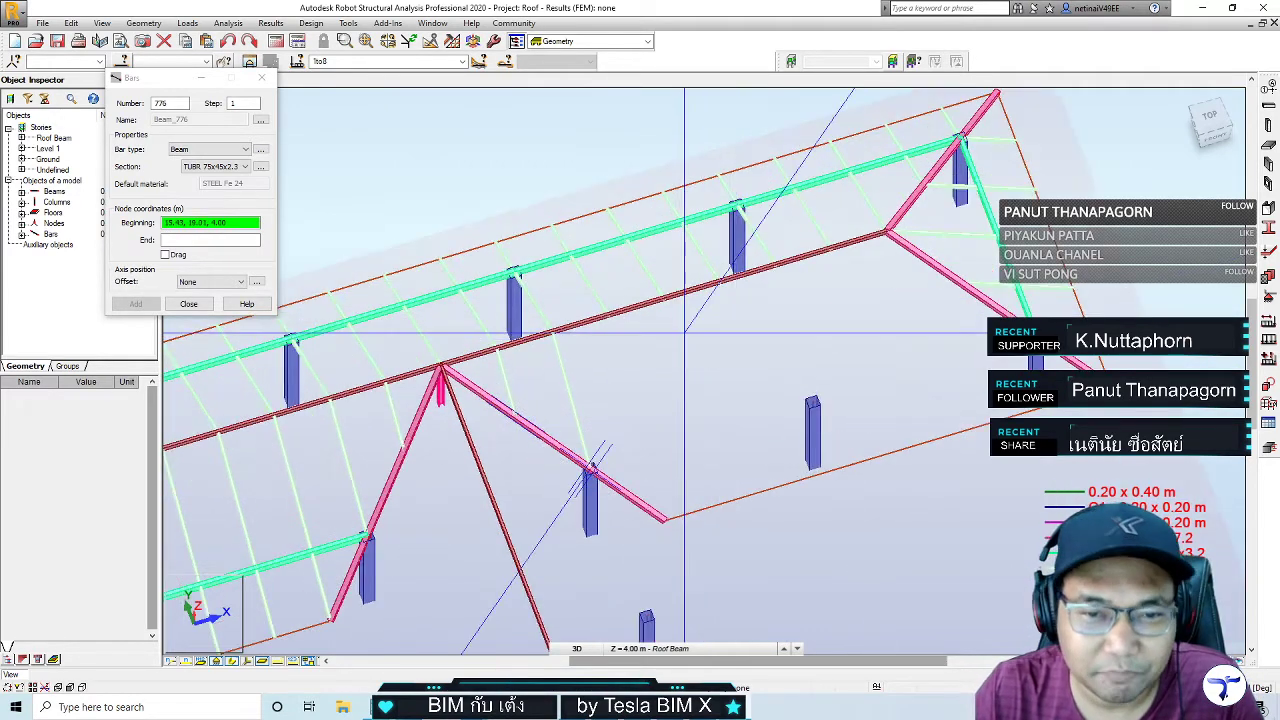
left_click(608, 316)
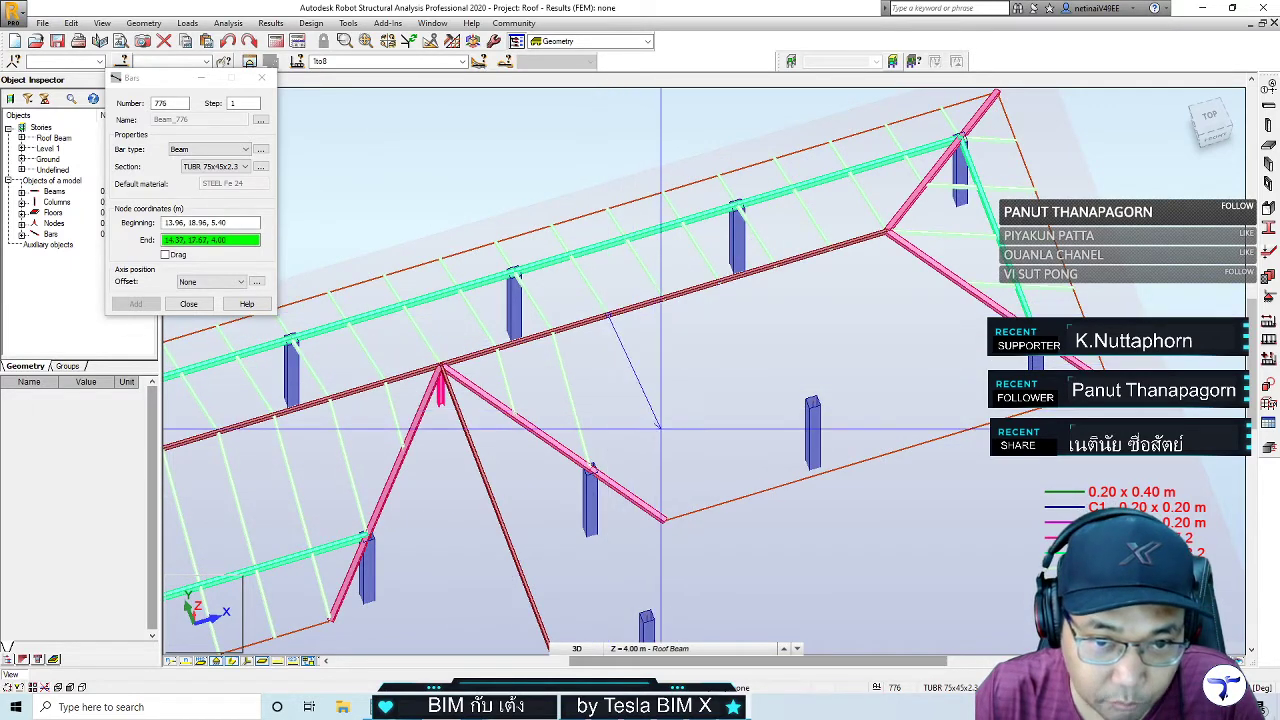
left_click(664, 519)
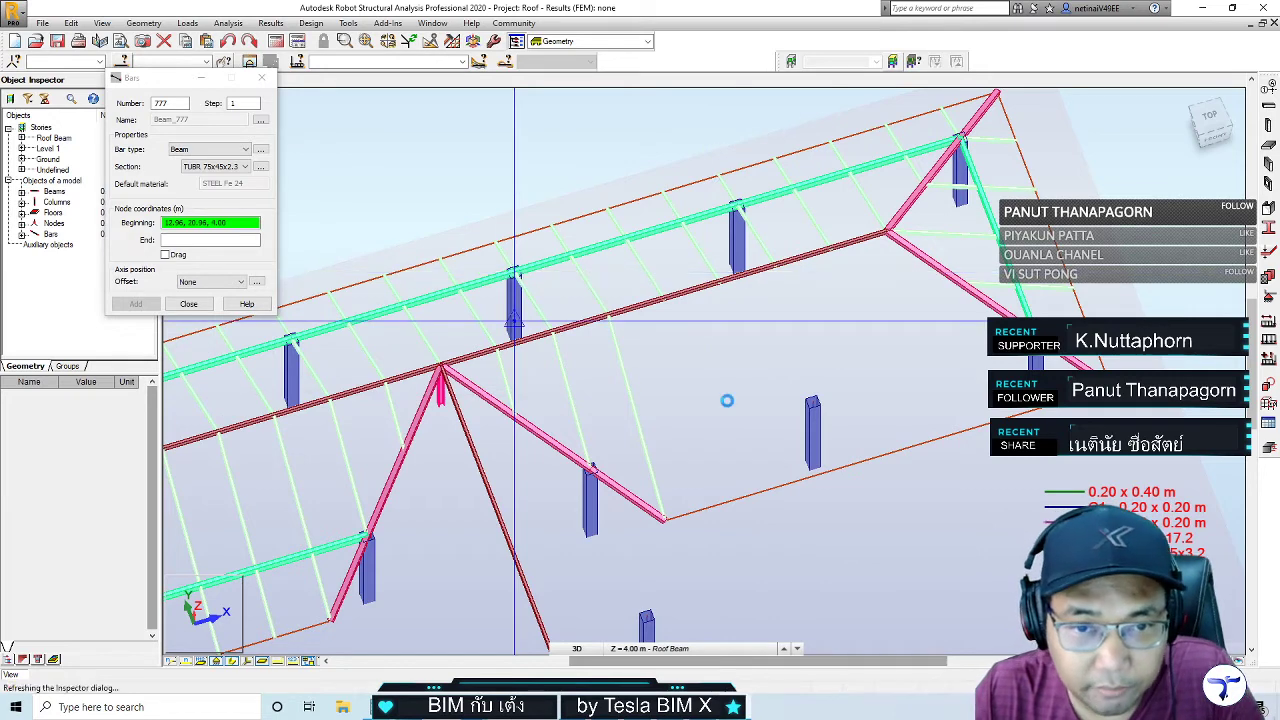
Draw tie beam 778 in TUBR 150x75x3.2, starting at 12.96, 16.96, 4.00
left_click(234, 166)
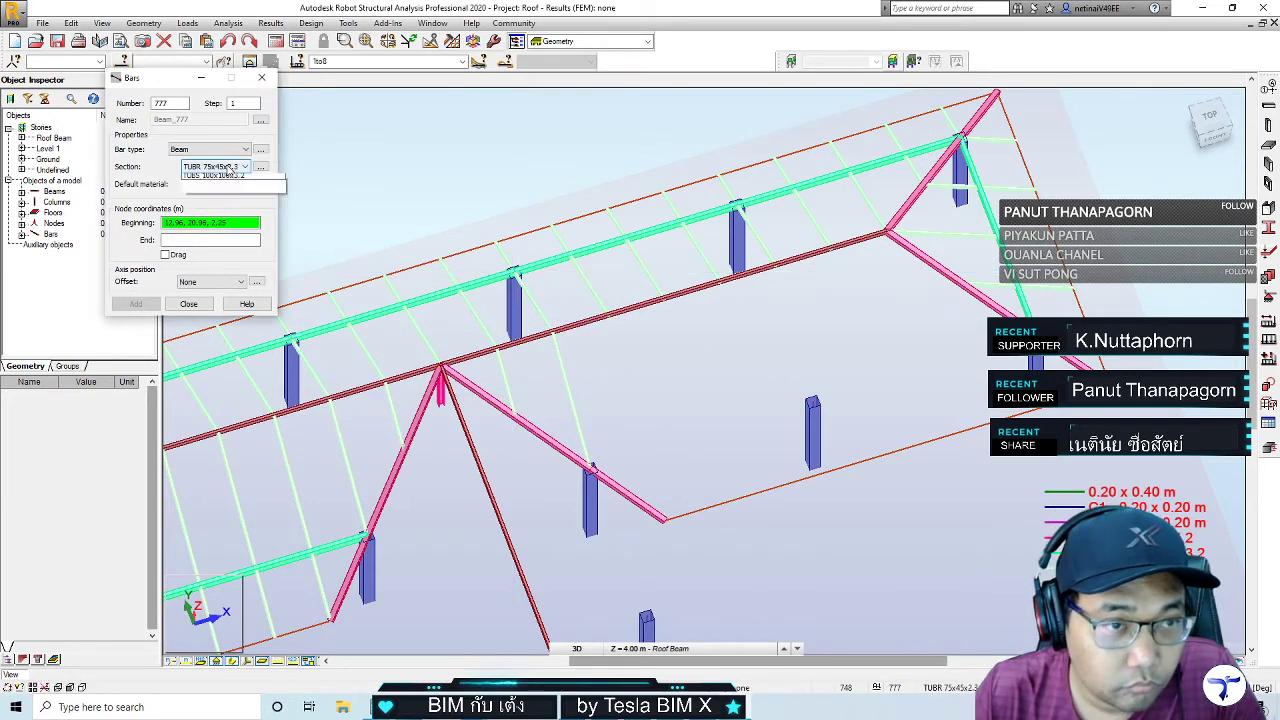
left_click(242, 223)
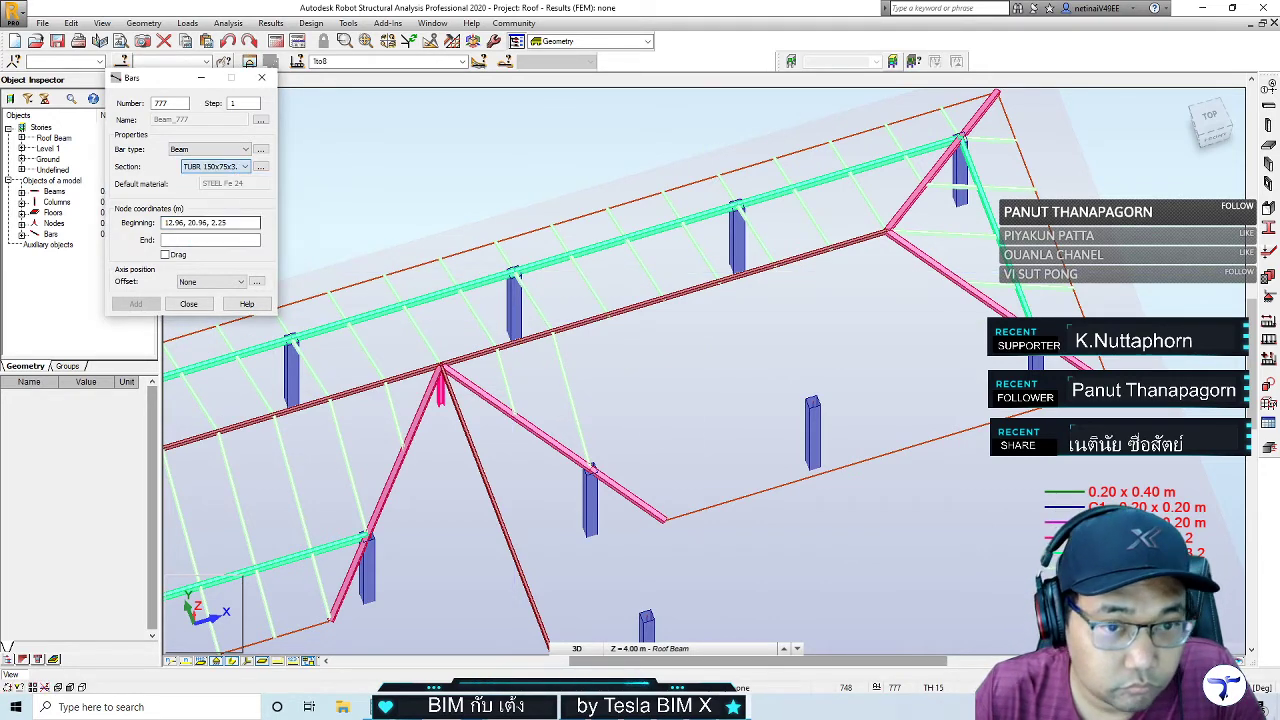
left_click(591, 467)
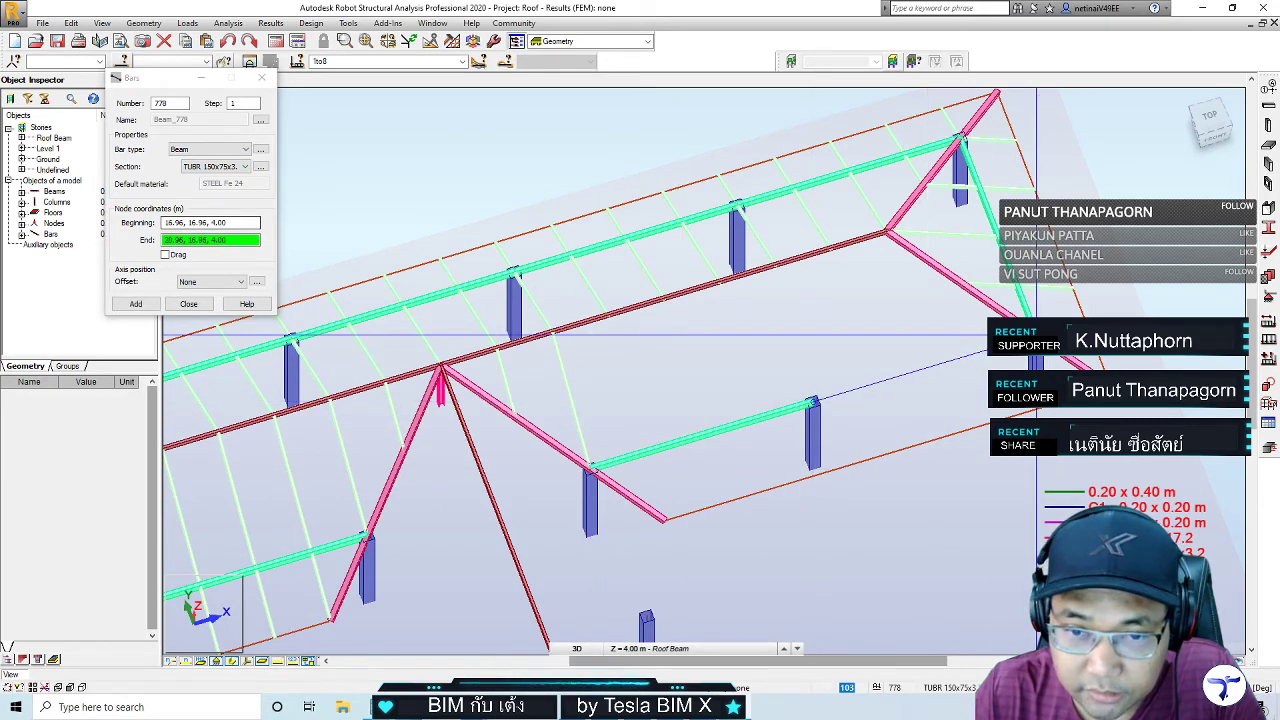
left_click(1036, 334)
Switch to TUBR 75x45x2.3 and draw struts 779 and 780 from the ridge beam
scroll(615, 384, "up", 2)
middle_click_drag(600, 371, 554, 360)
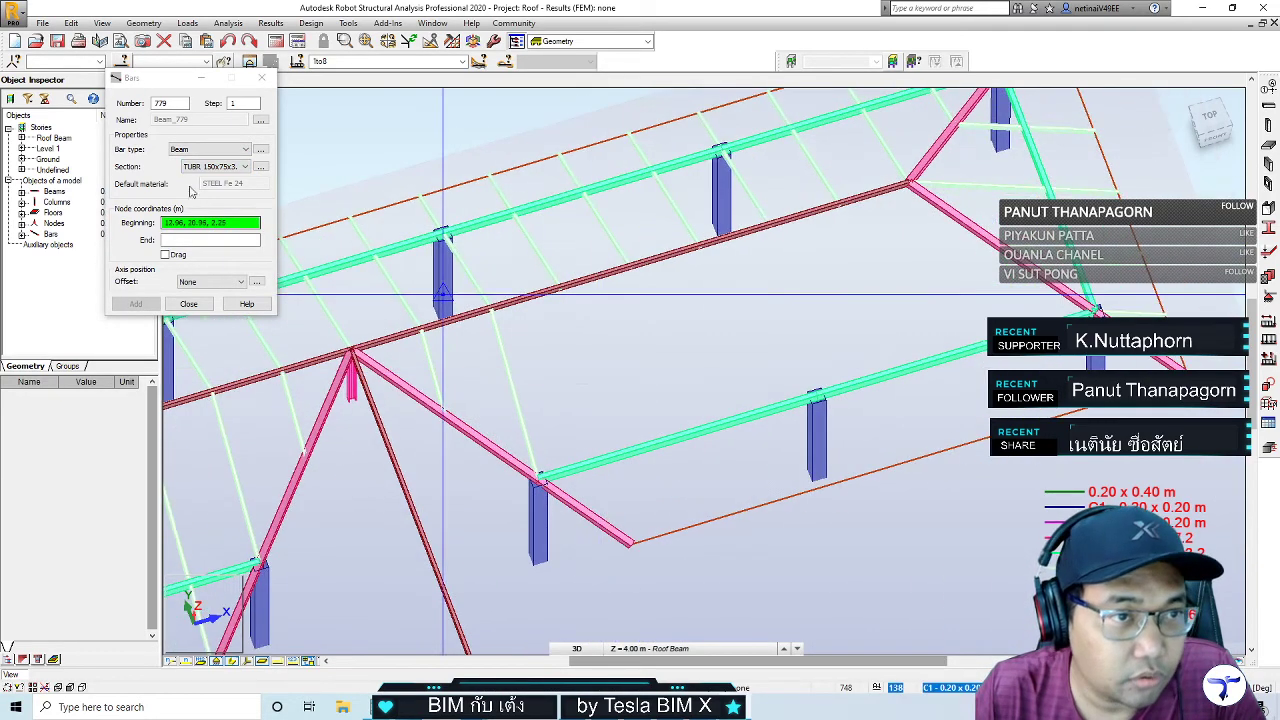
left_click(220, 167)
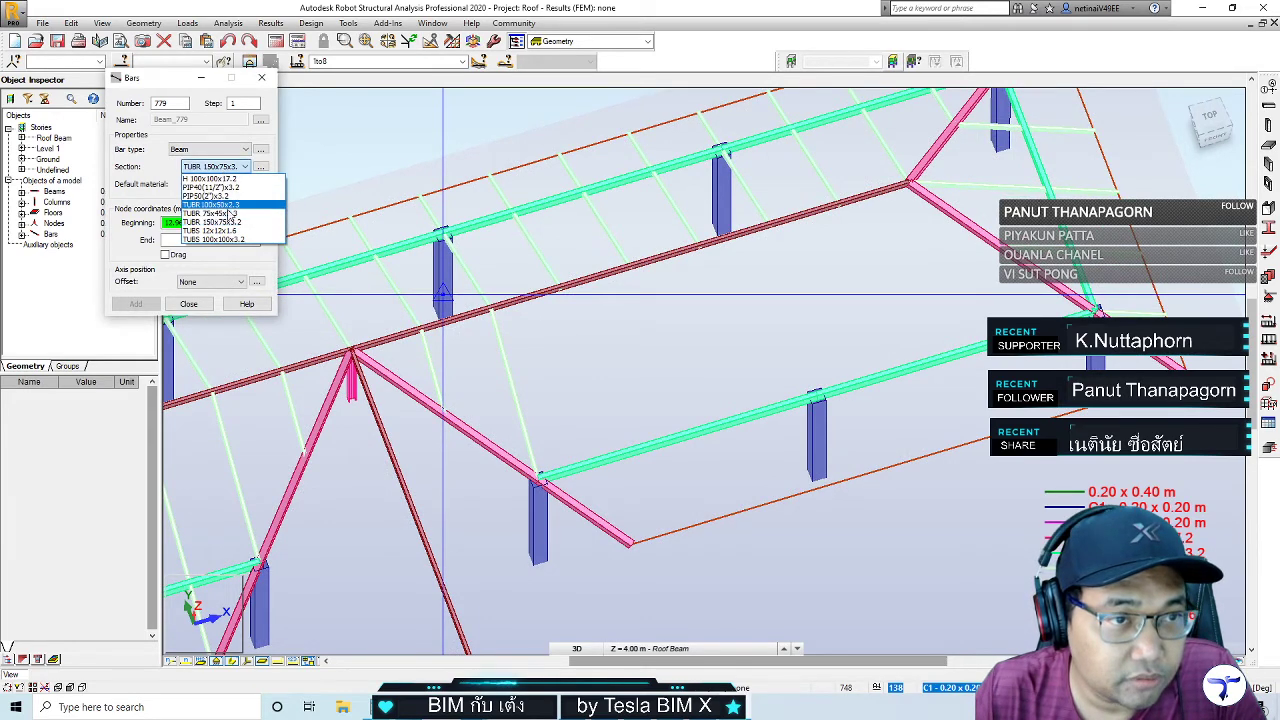
left_click(230, 213)
left_click(560, 287)
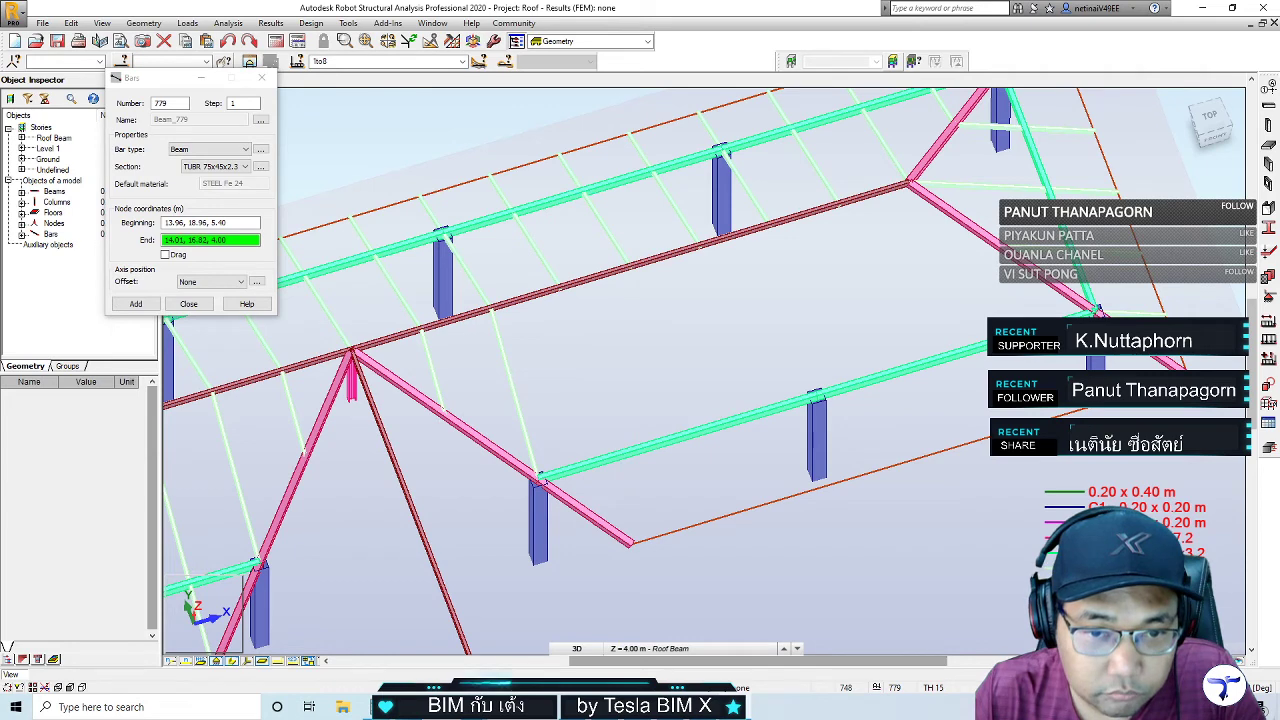
left_click(609, 460)
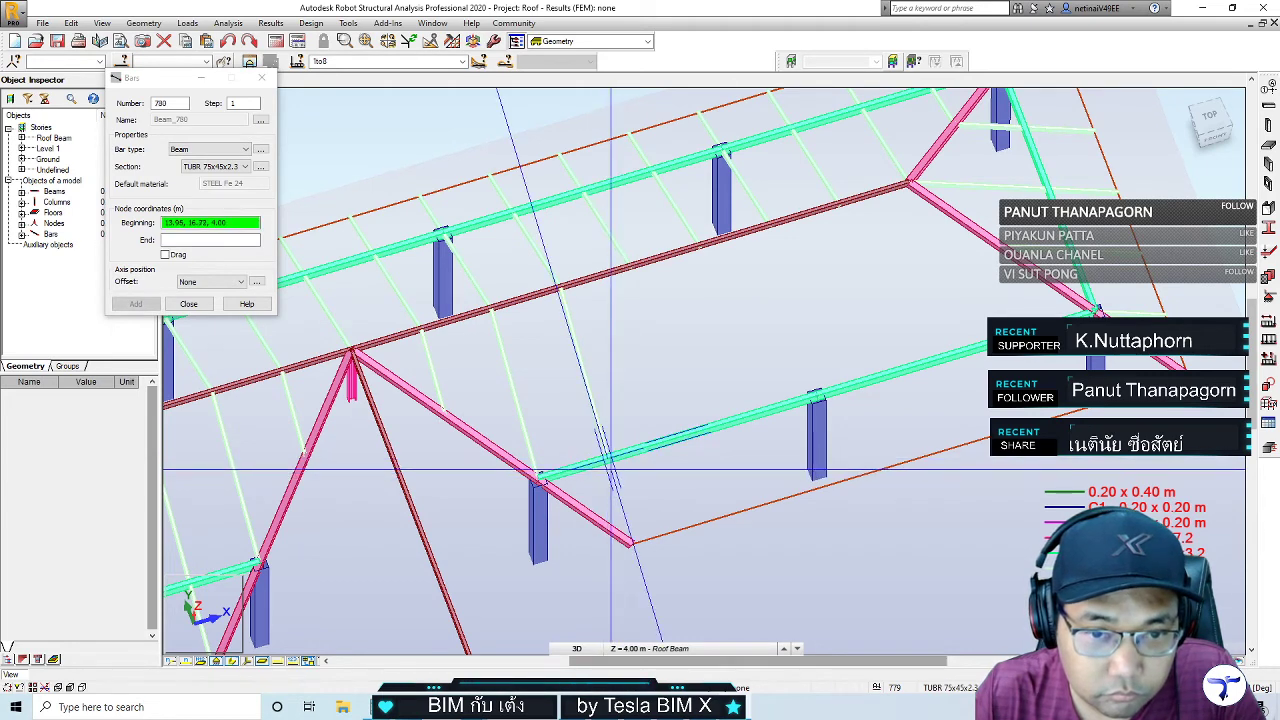
left_click(607, 460)
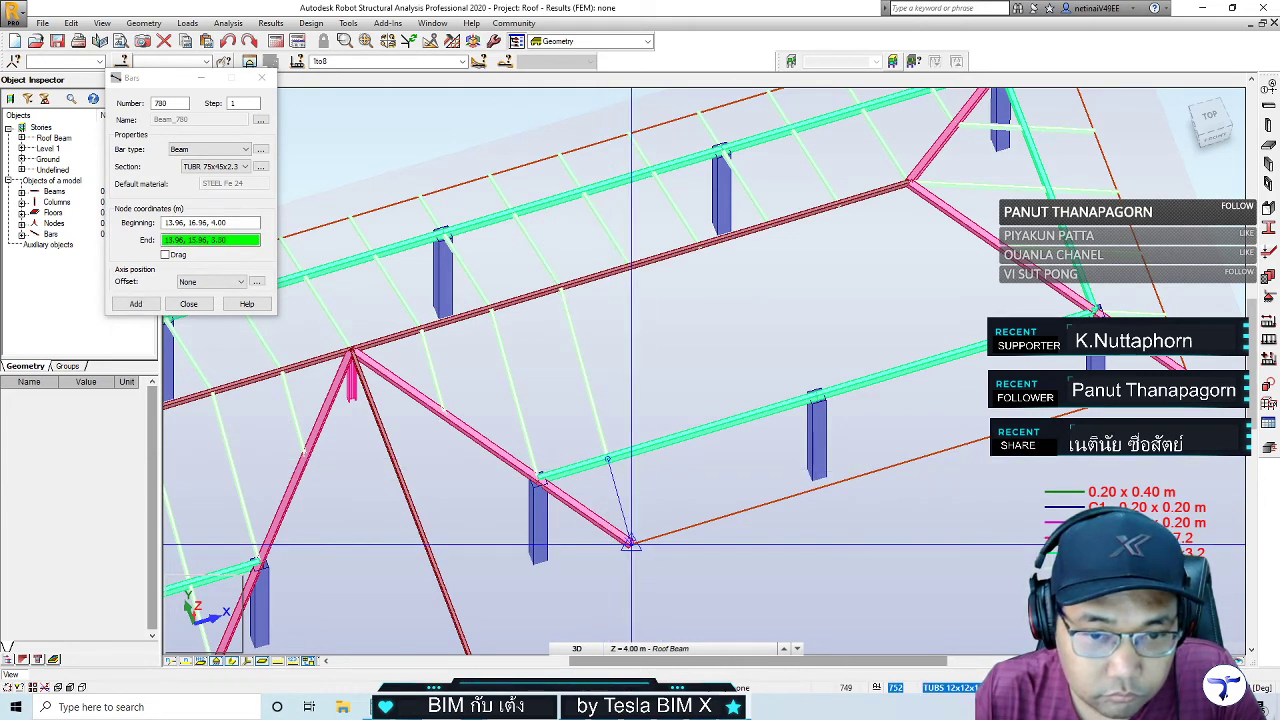
left_click(630, 541)
Add more ridge-to-beam struts through bar 784, plus one at node 16.96, 16.96, 4.00
middle_click_drag(630, 541, 680, 470, "shift")
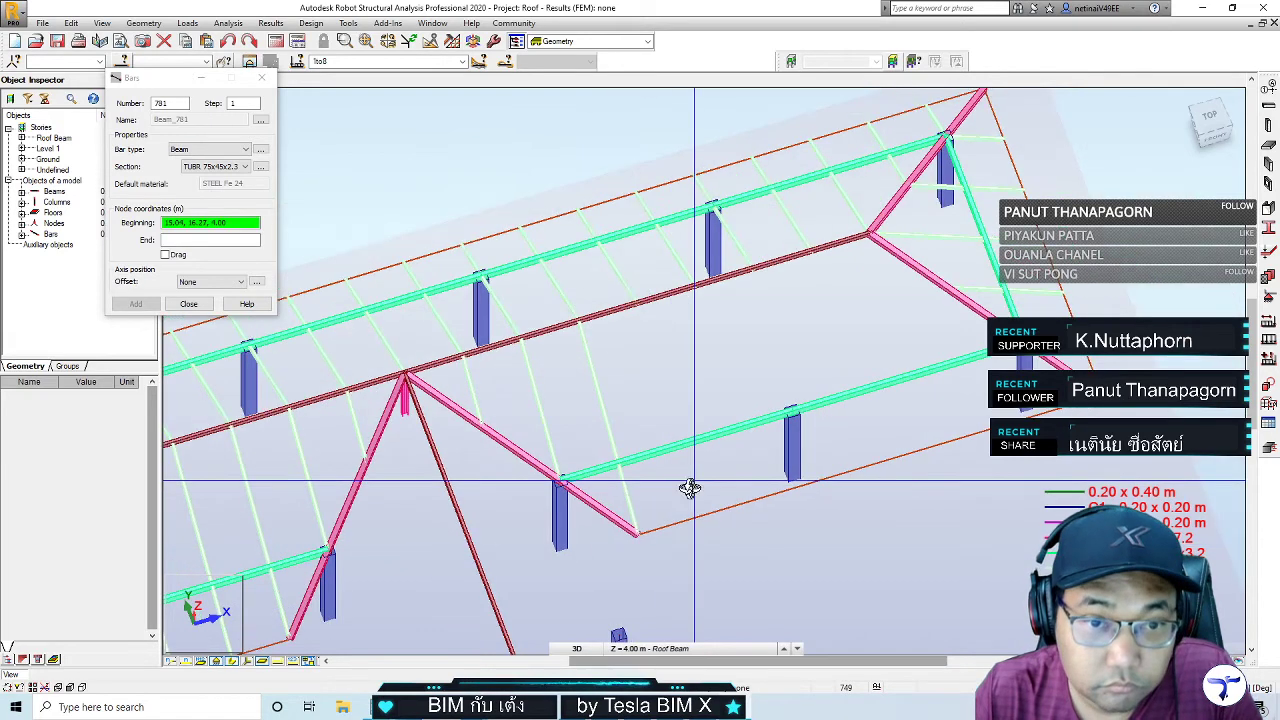
left_click(604, 311)
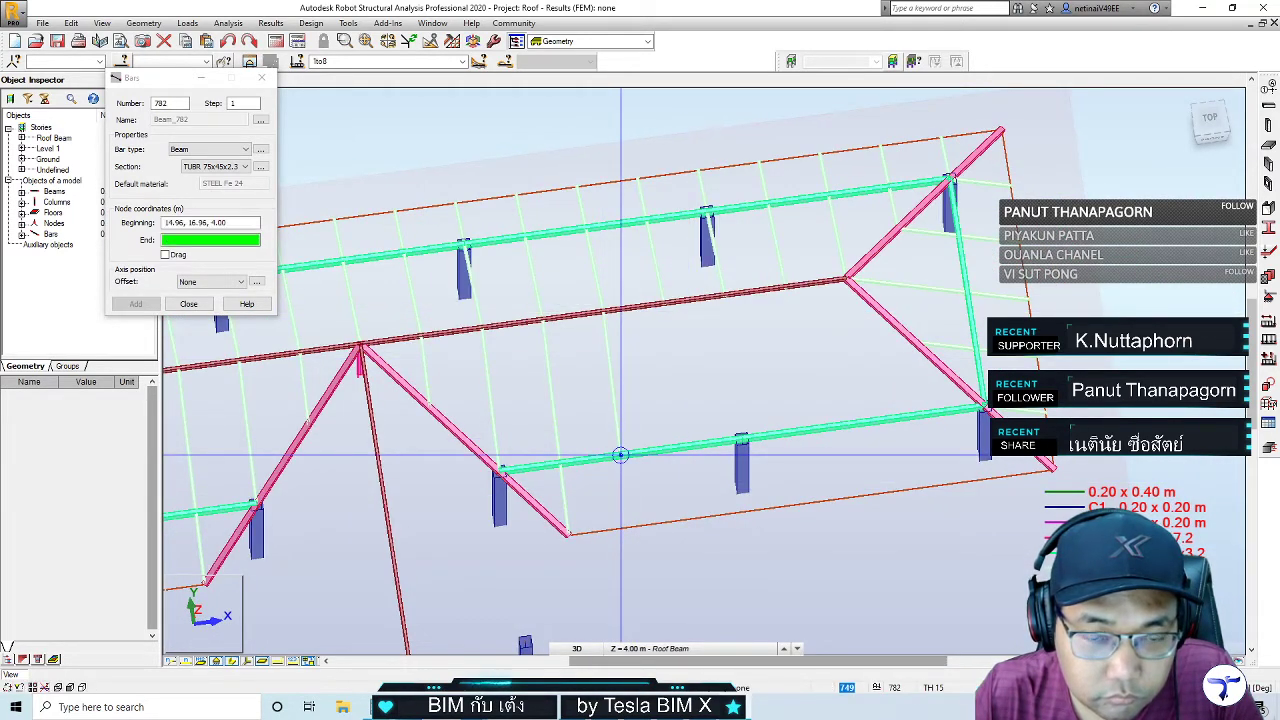
left_click(629, 522)
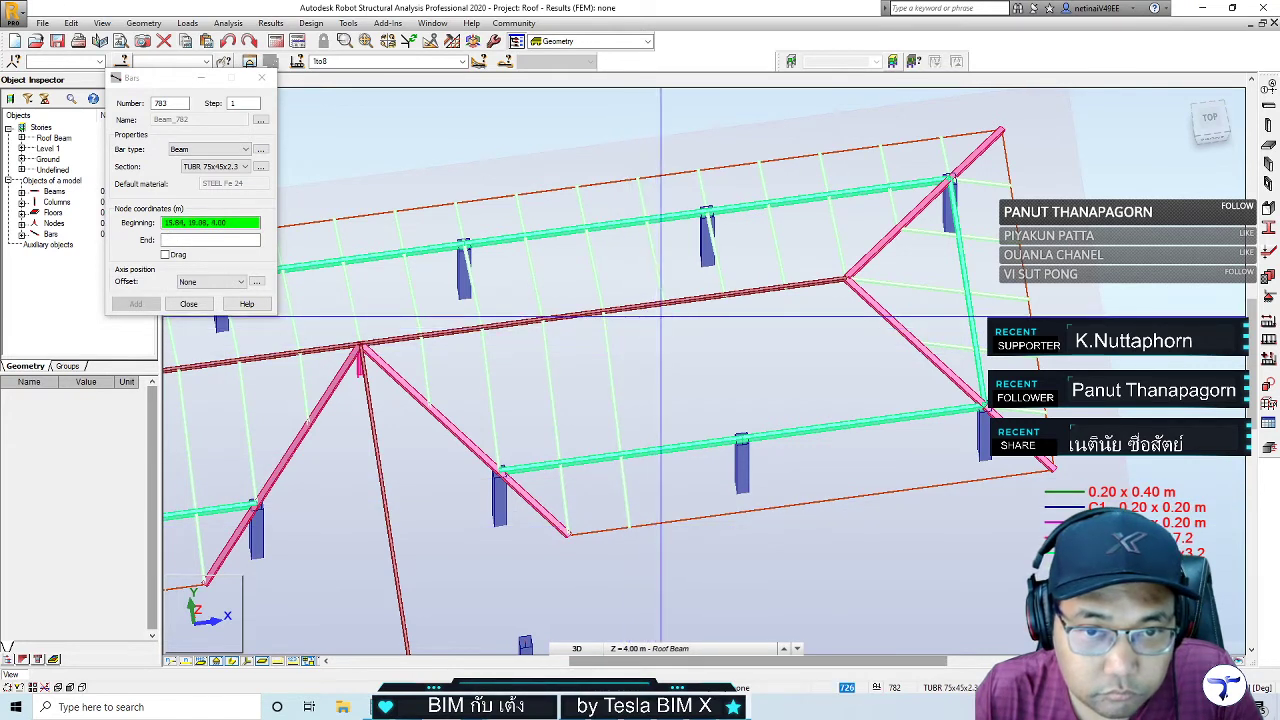
left_click(664, 302)
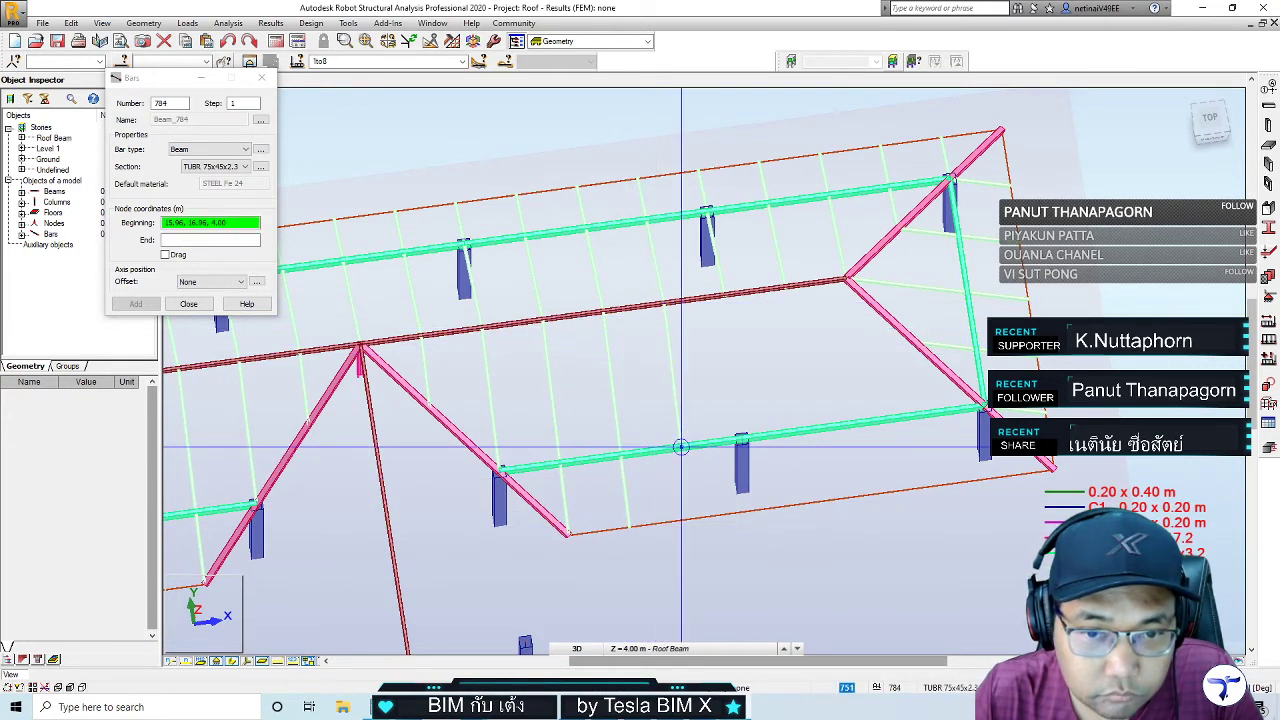
left_click(686, 518)
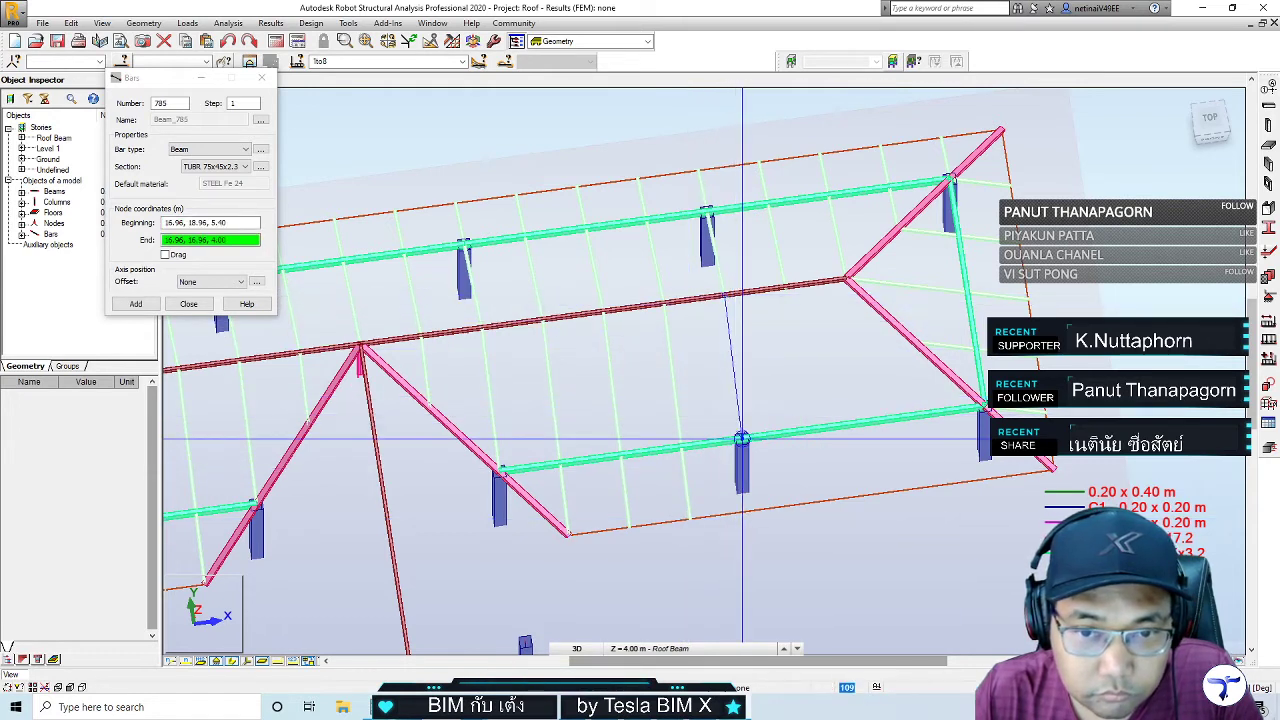
left_click(748, 508)
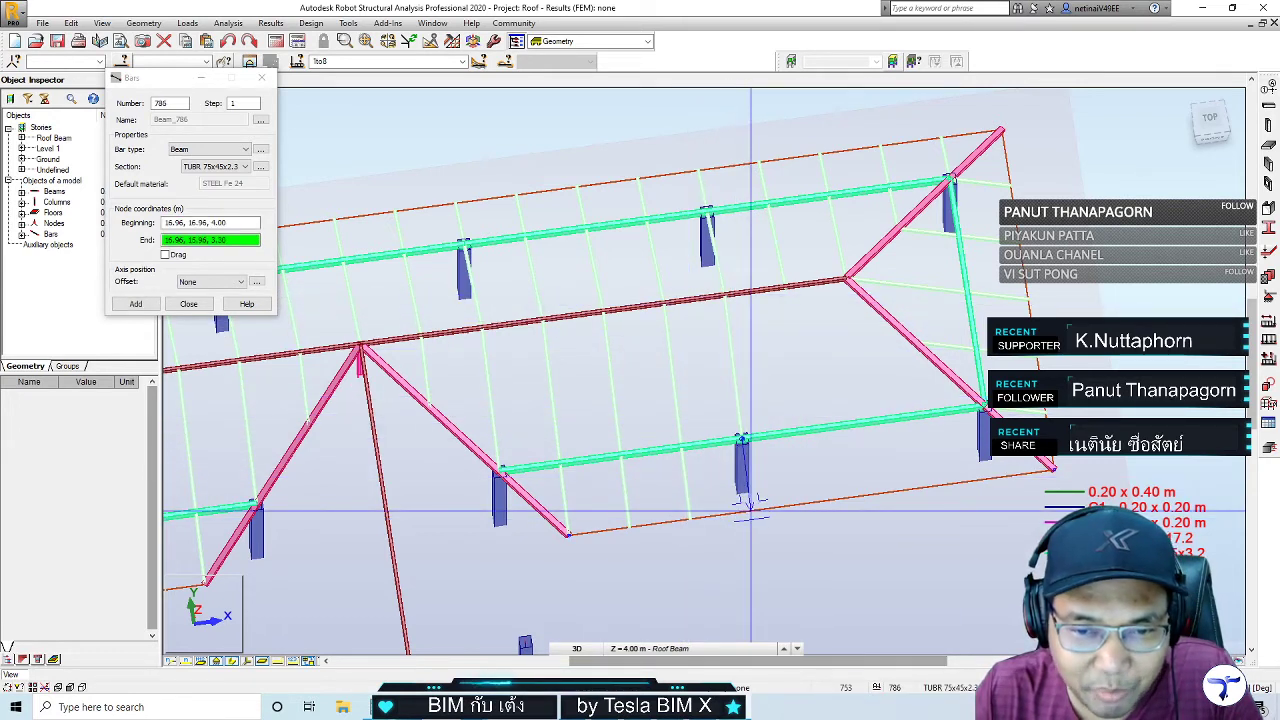
left_click(752, 505)
mouse_move(752, 505)
middle_mouse_down("shift")
mouse_move(697, 498)
mouse_move(548, 311)
middle_mouse_up("shift")
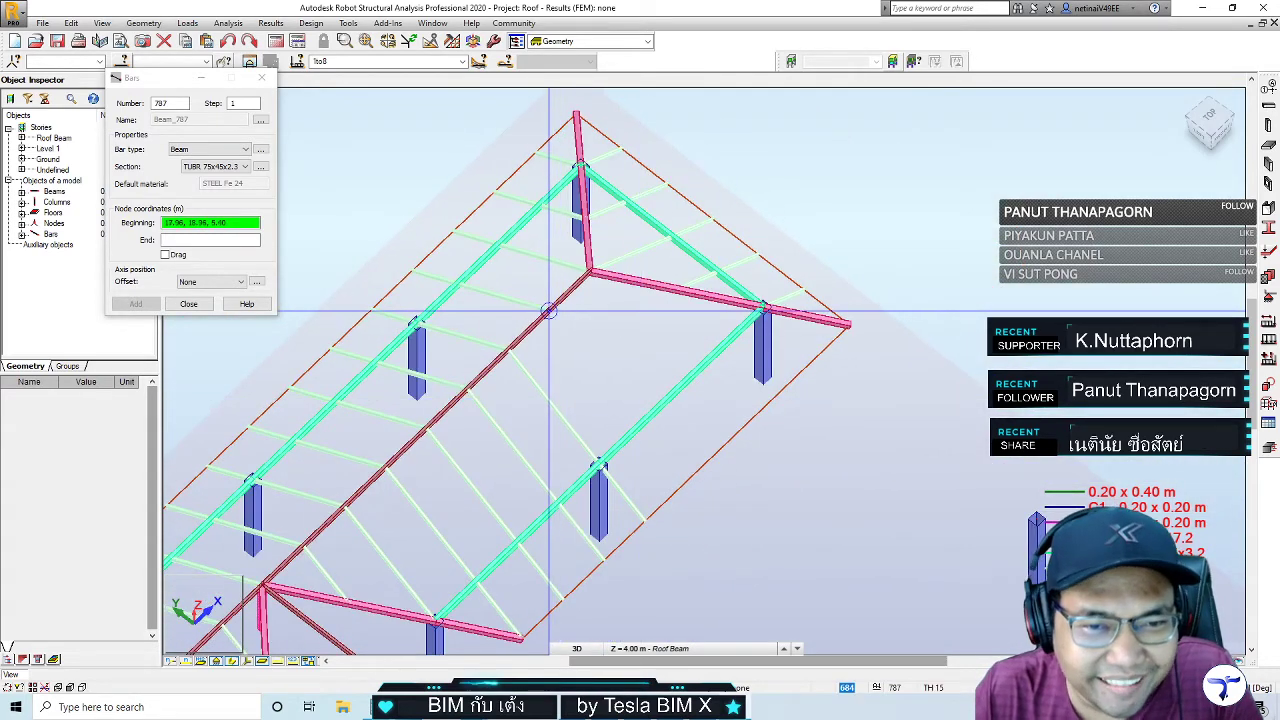
Draw struts 787 and 788 from ridge node 17.96, 18.96, 5.40 at the hip end
left_click(548, 311)
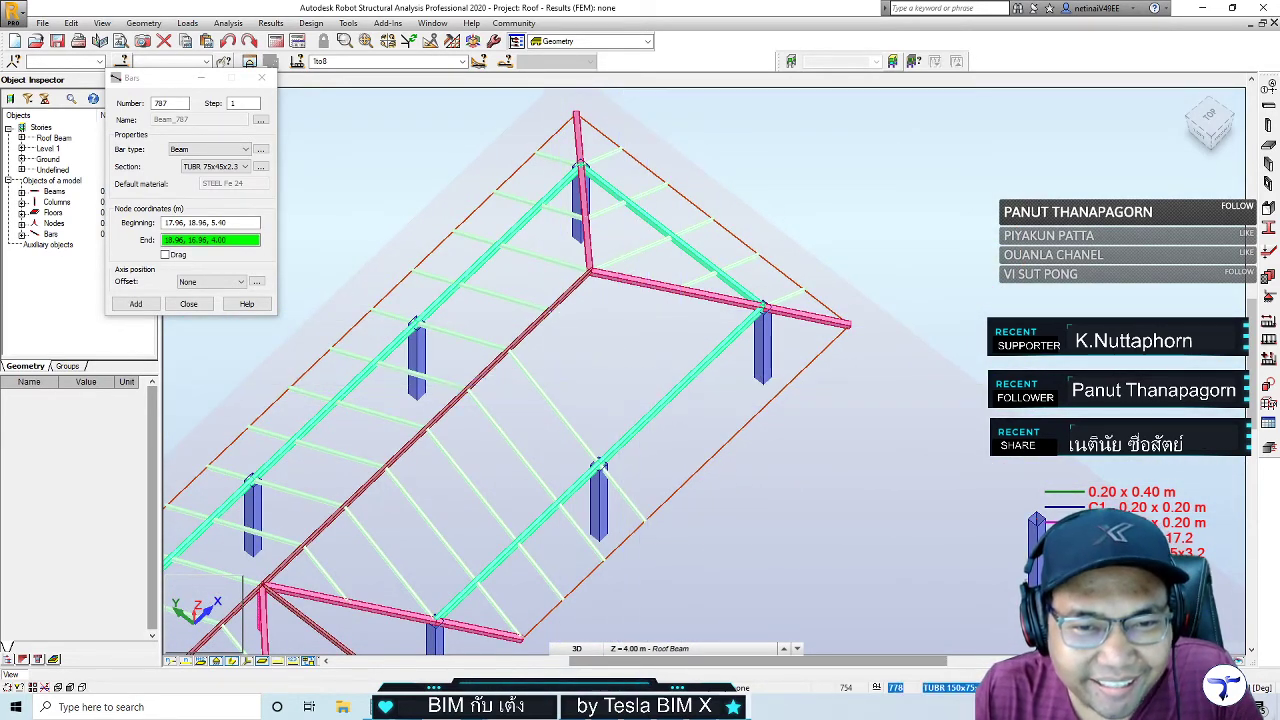
middle_click_drag(598, 467, 600, 500, "shift")
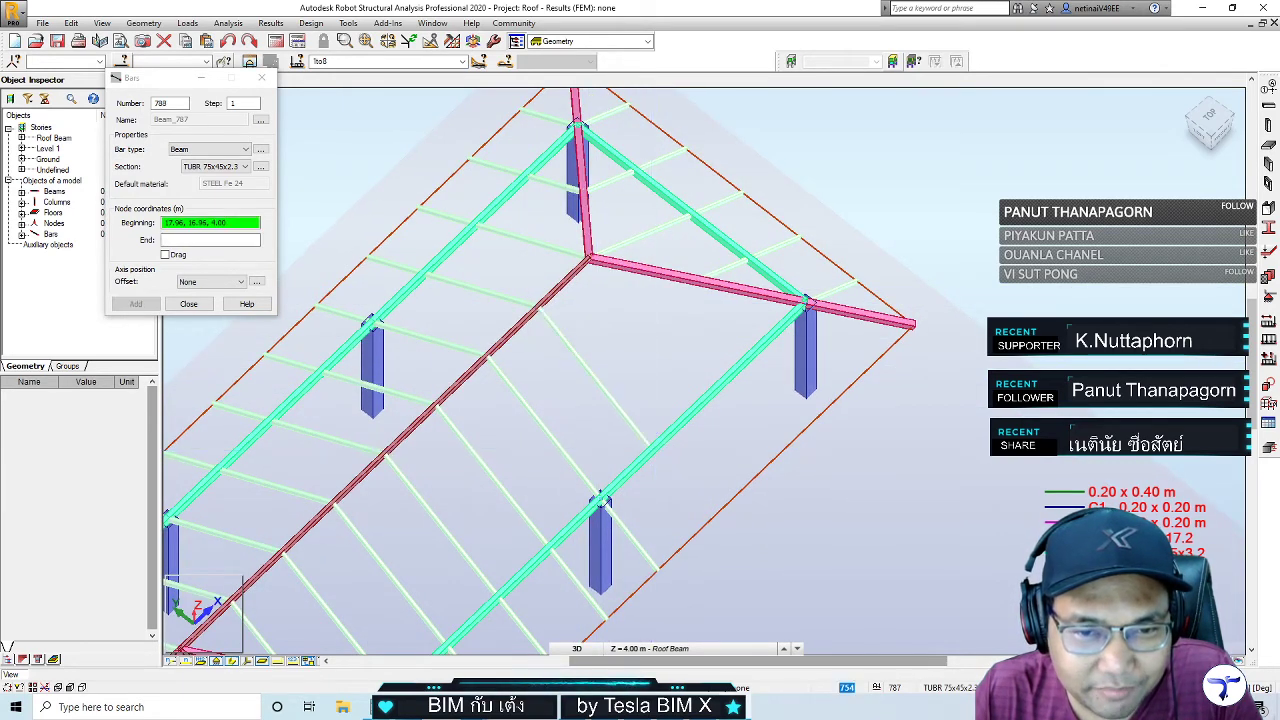
left_click(651, 448)
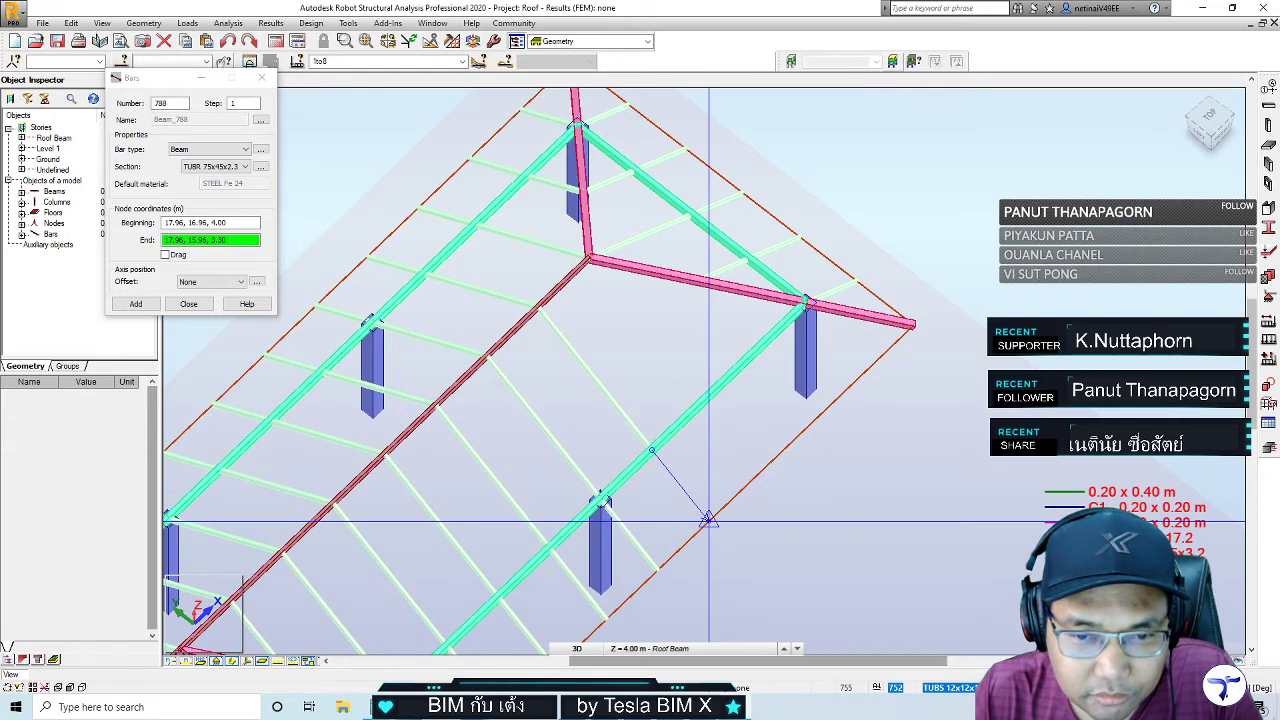
left_click(589, 258)
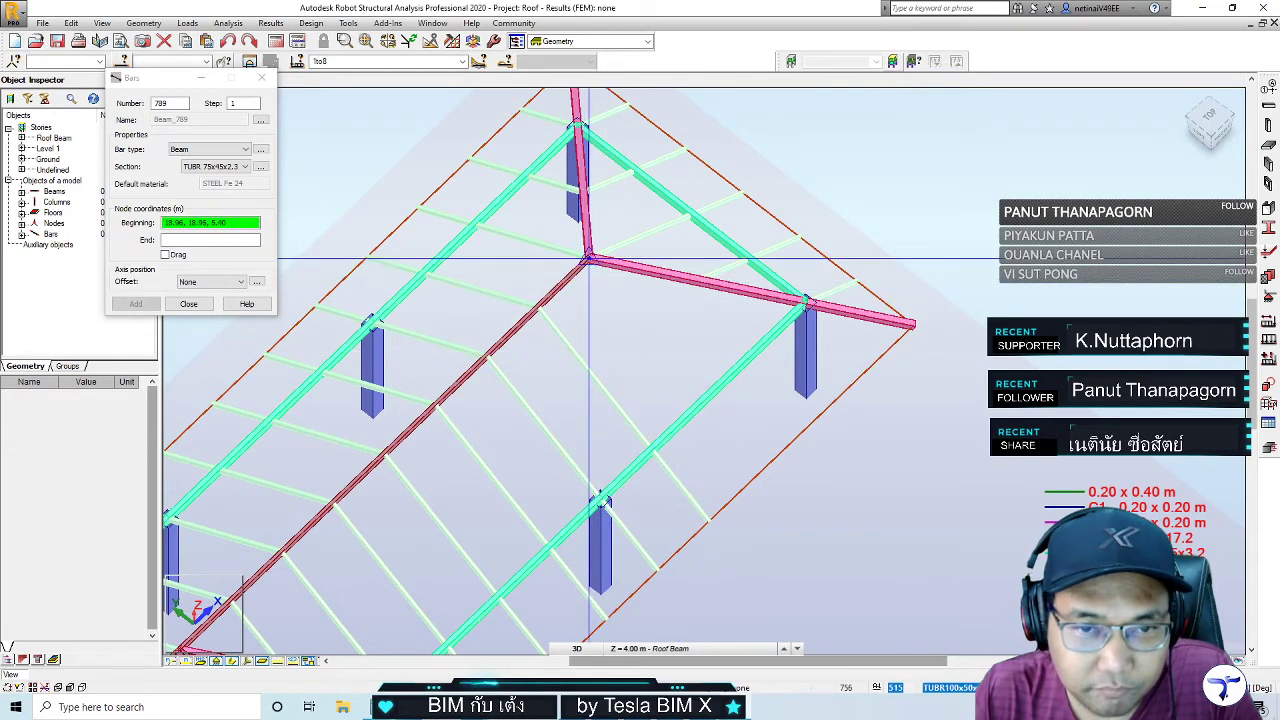
Add the remaining hip-end struts through bar 792, then cancel the unfinished bar
left_click(703, 400)
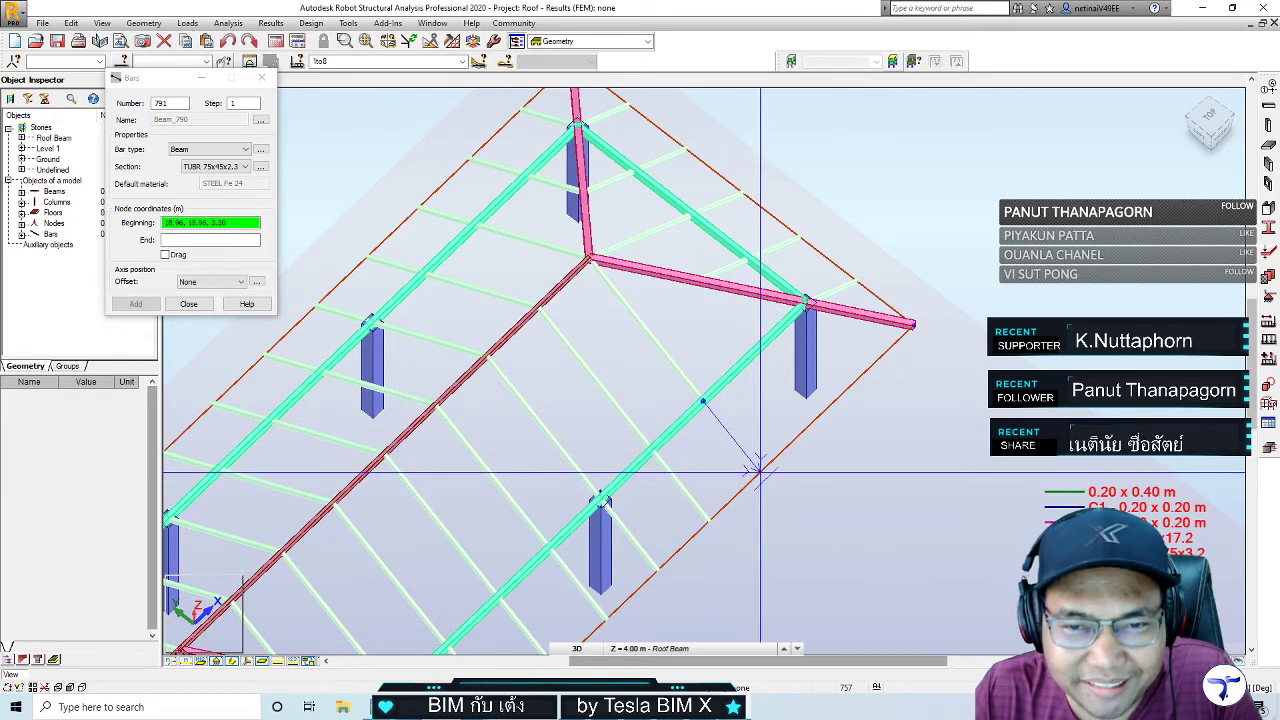
left_click(697, 282)
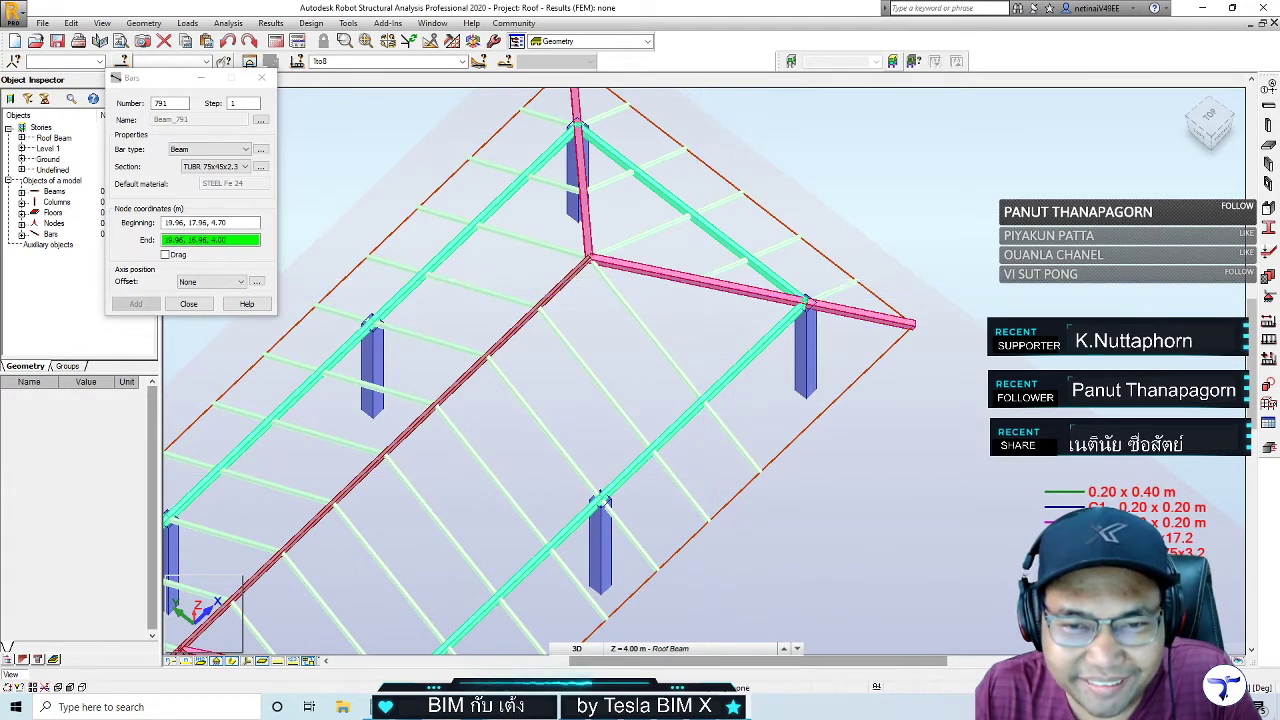
left_click(754, 352)
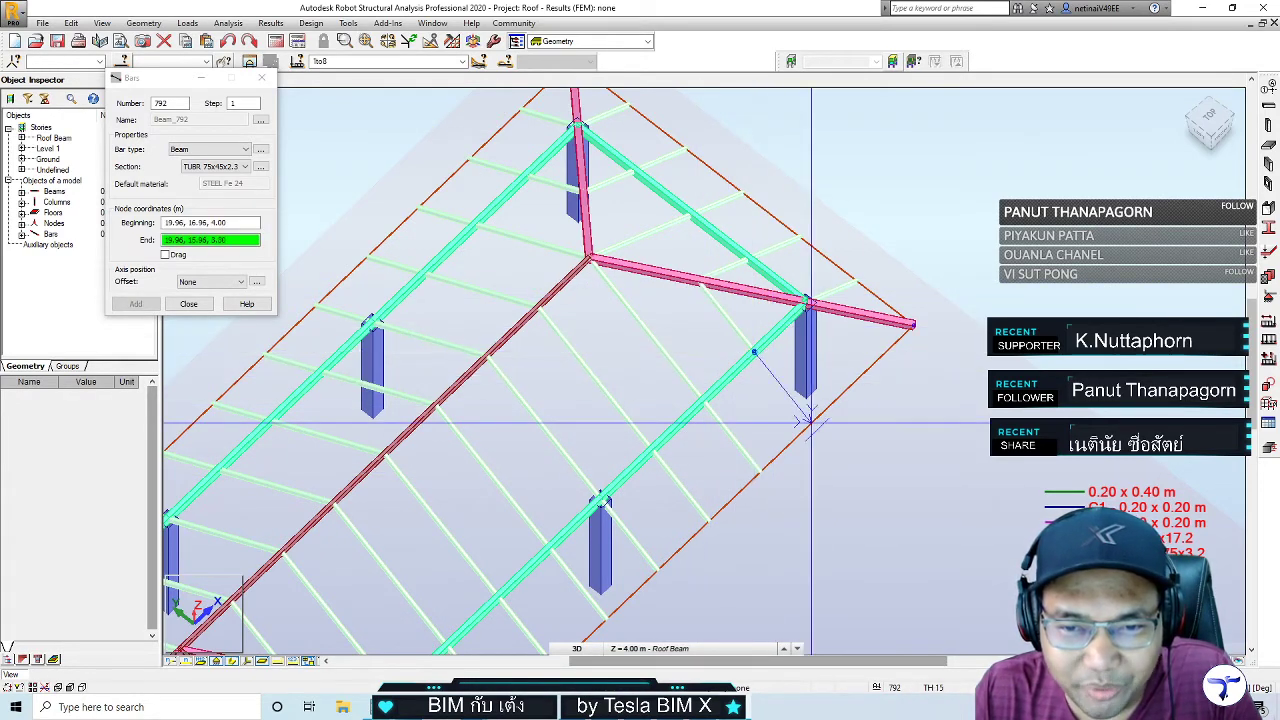
left_click(811, 422)
scroll(811, 422, "down", 2)
scroll(664, 348, "up", 2)
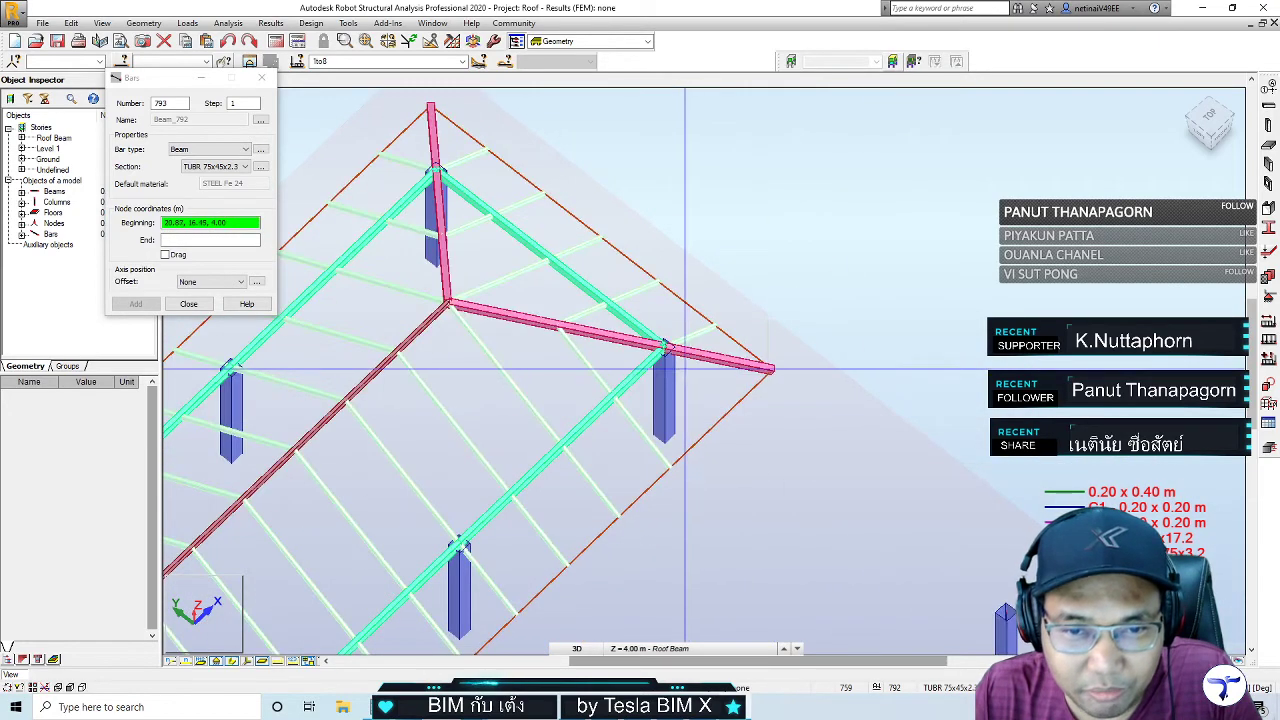
left_click(664, 348)
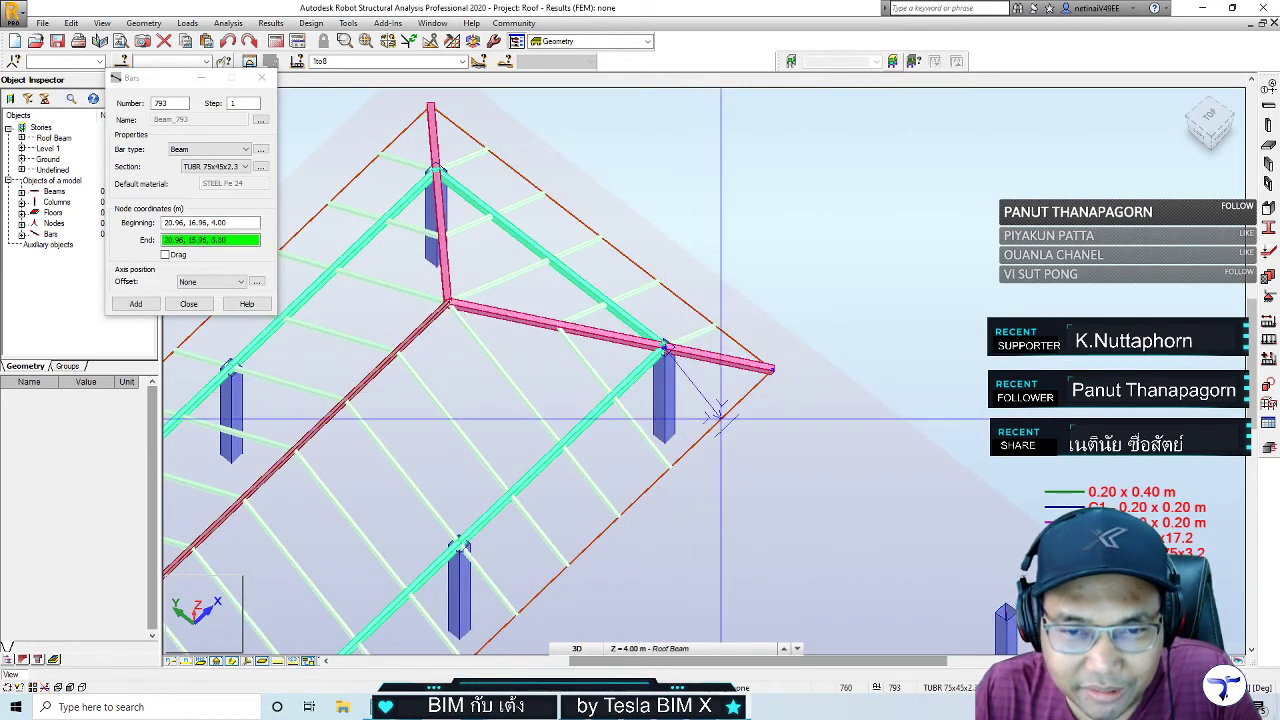
key("Escape")
key("Escape")
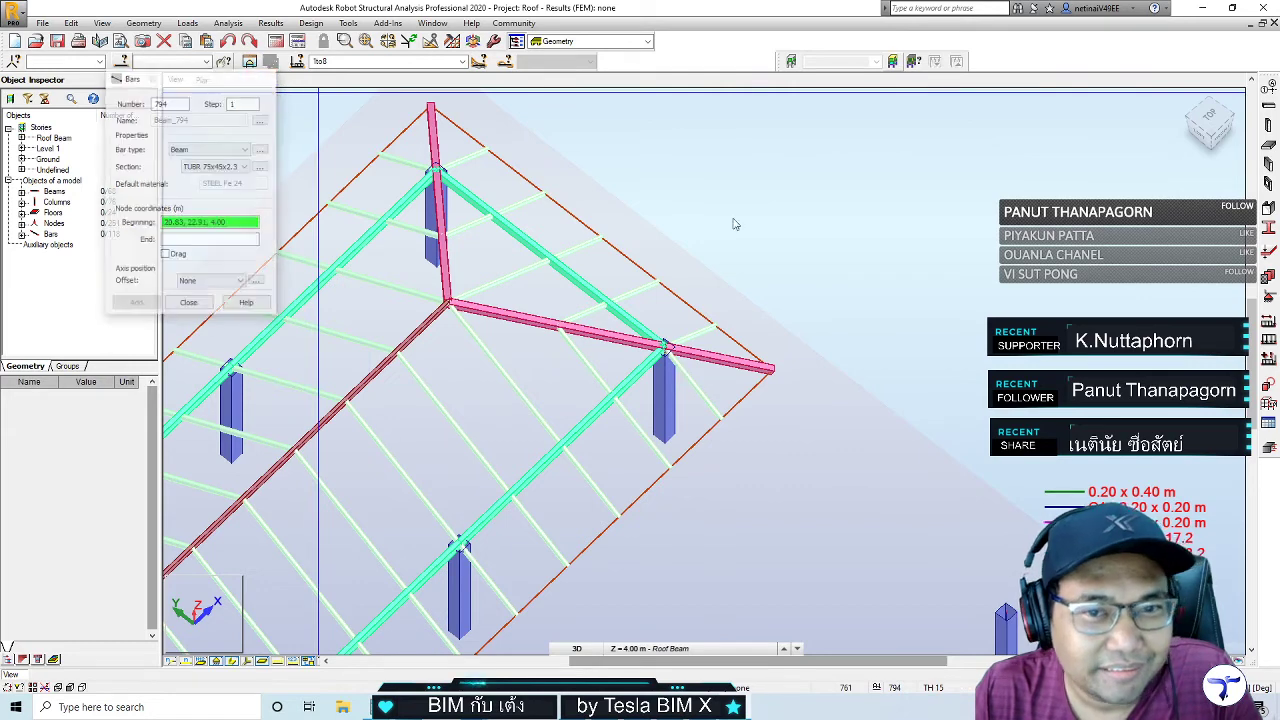
Zoom, pan and orbit the 3D view to inspect the completed roof framing
scroll(822, 266, "down", 2)
scroll(825, 290, "down", 2)
scroll(880, 285, "down", 2)
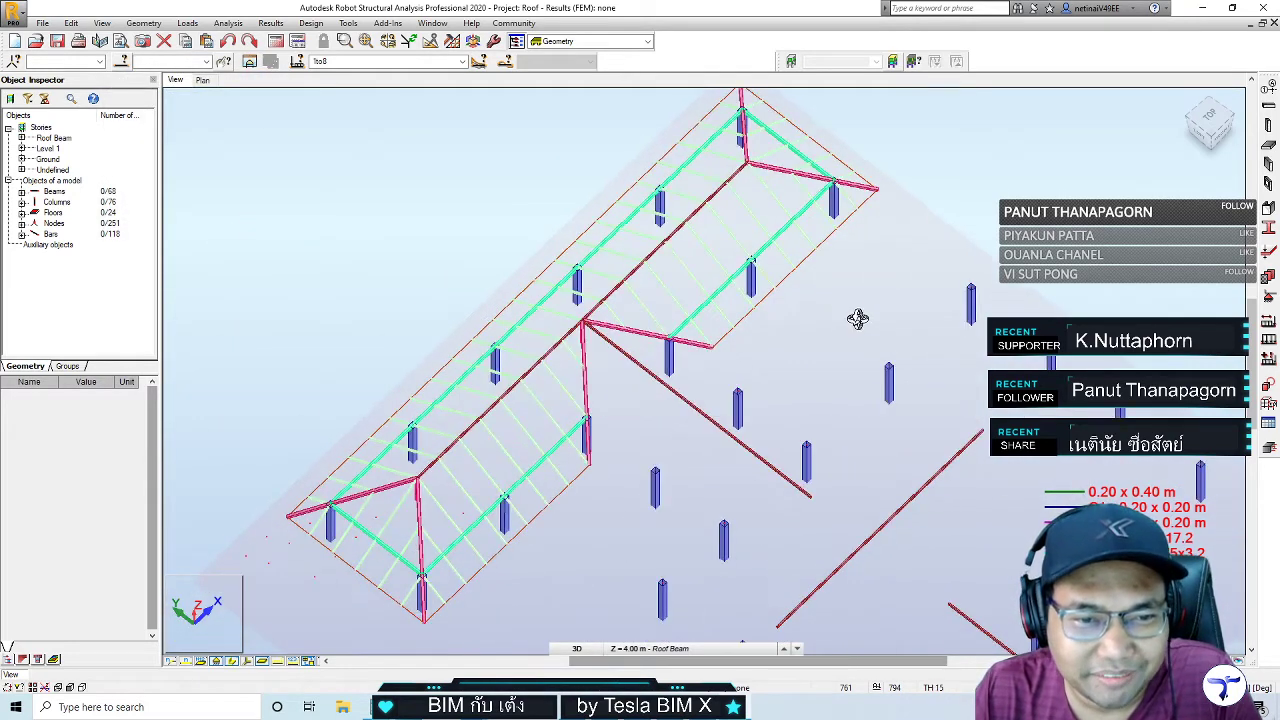
middle_click_drag(857, 320, 860, 304)
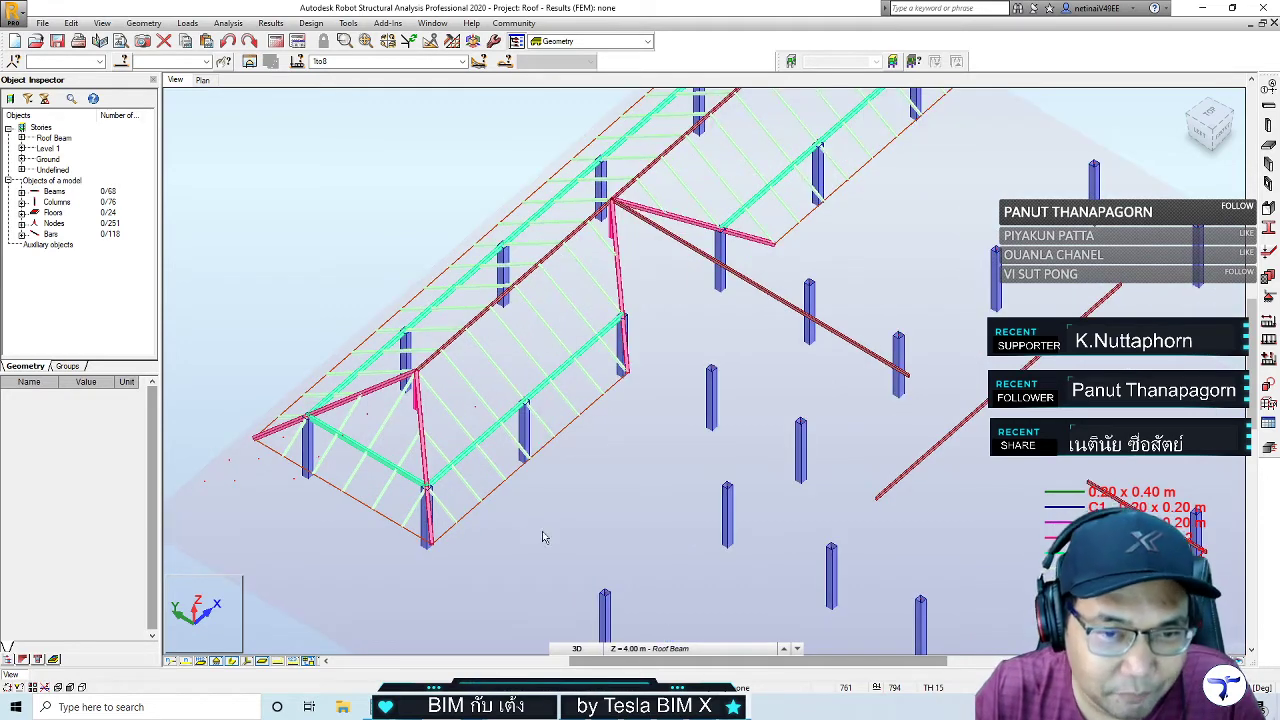
mouse_move(543, 537)
middle_mouse_down("shift")
mouse_move(563, 557)
mouse_move(597, 529)
mouse_move(589, 564)
mouse_move(583, 531)
mouse_move(603, 534)
mouse_move(557, 556)
mouse_move(820, 534)
mouse_move(540, 552)
mouse_move(640, 543)
mouse_move(636, 558)
mouse_move(689, 542)
middle_mouse_up("shift")
scroll(760, 529, "down", 2)
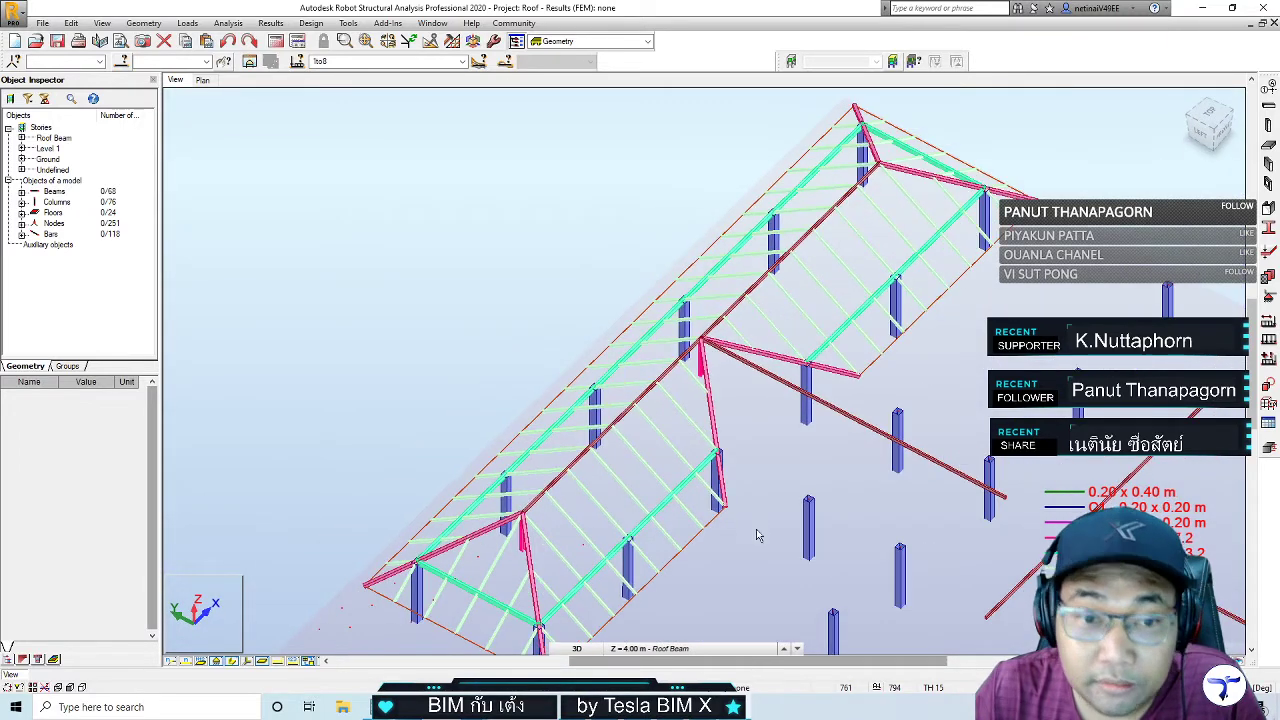
scroll(738, 564, "up", 2)
scroll(443, 543, "up", 2)
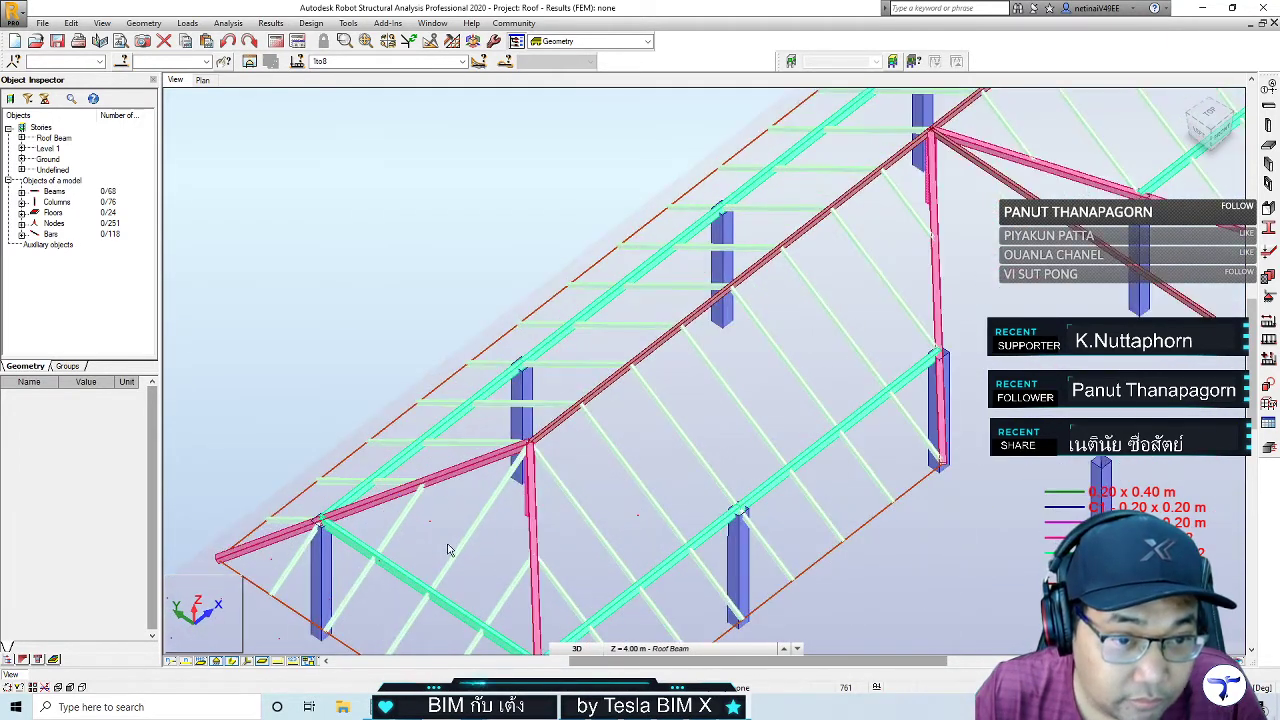
mouse_move(580, 520)
middle_mouse_down("shift")
mouse_move(610, 558)
mouse_move(503, 557)
middle_mouse_up("shift")
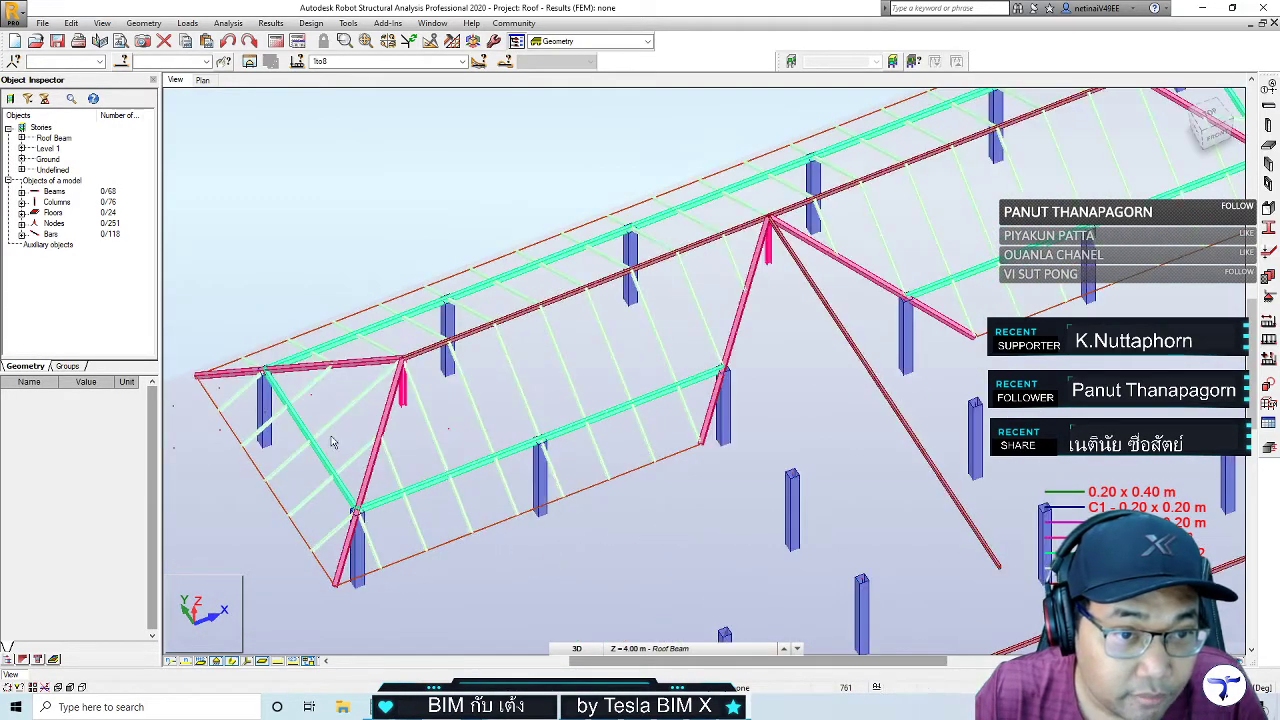
scroll(335, 443, "up", 2)
Place a short TUBR 150x75x3.2 column below the rafter node
left_click(1266, 126)
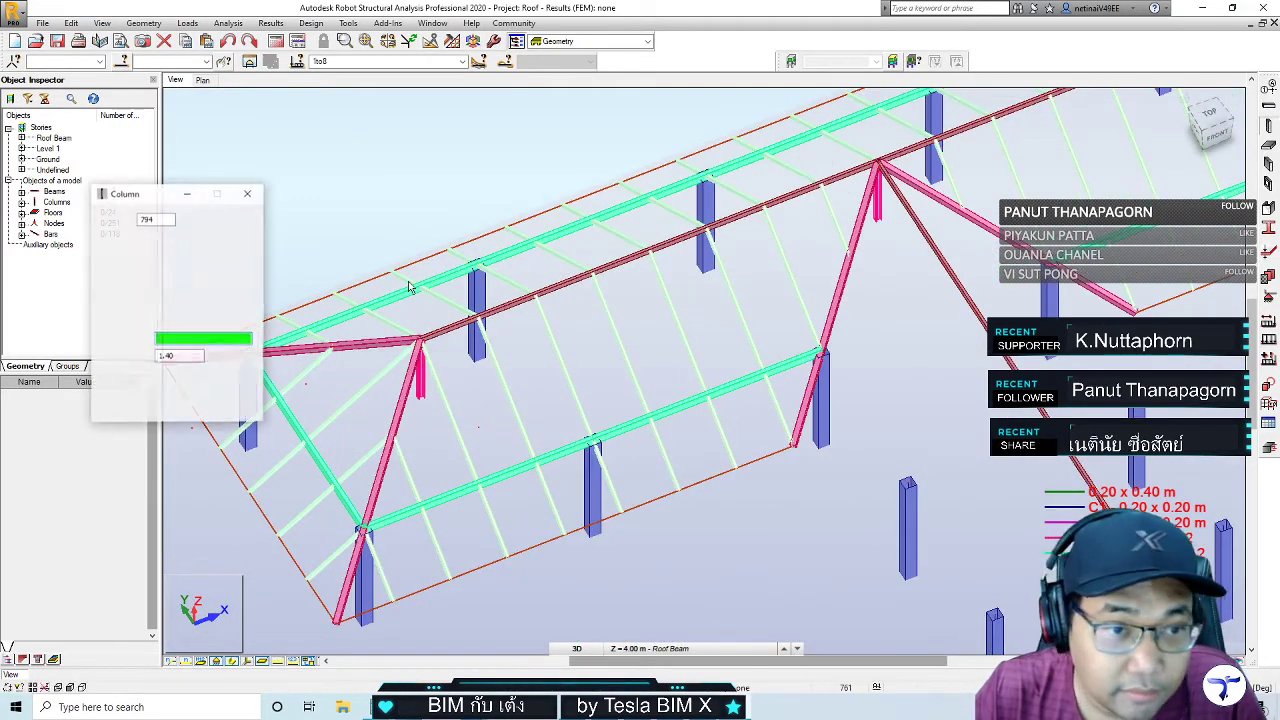
left_click(189, 284)
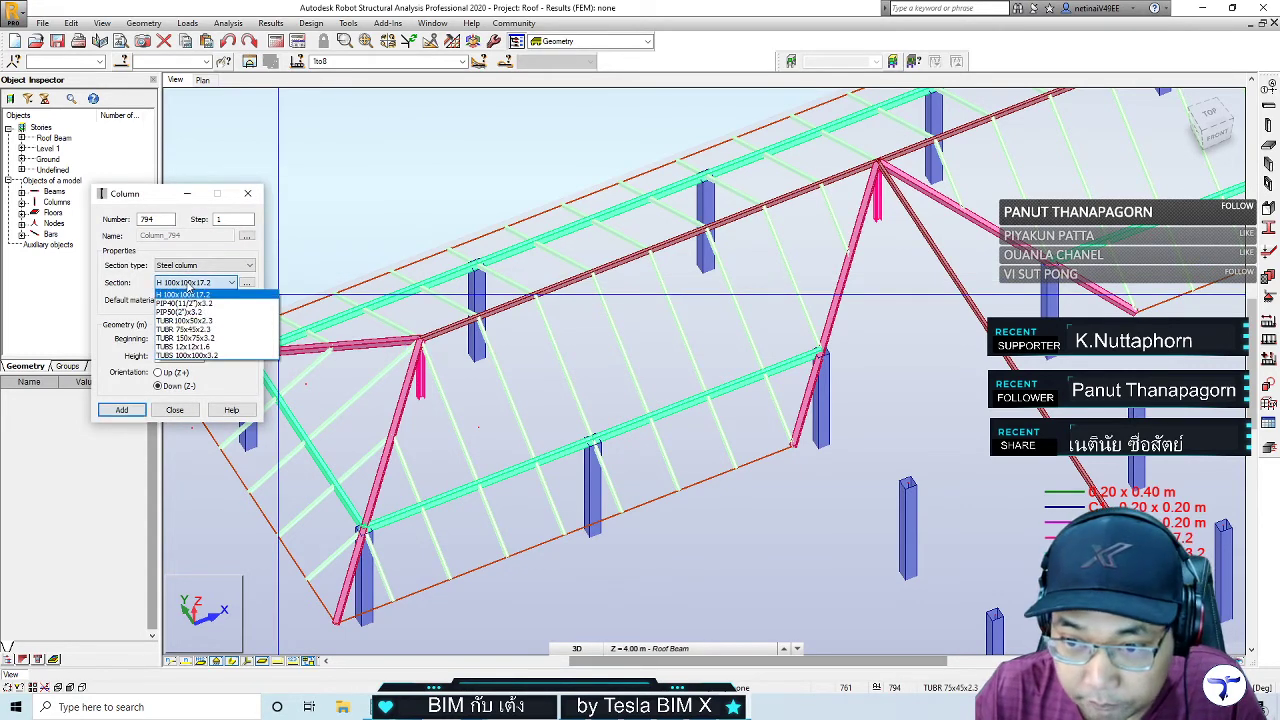
left_click(213, 341)
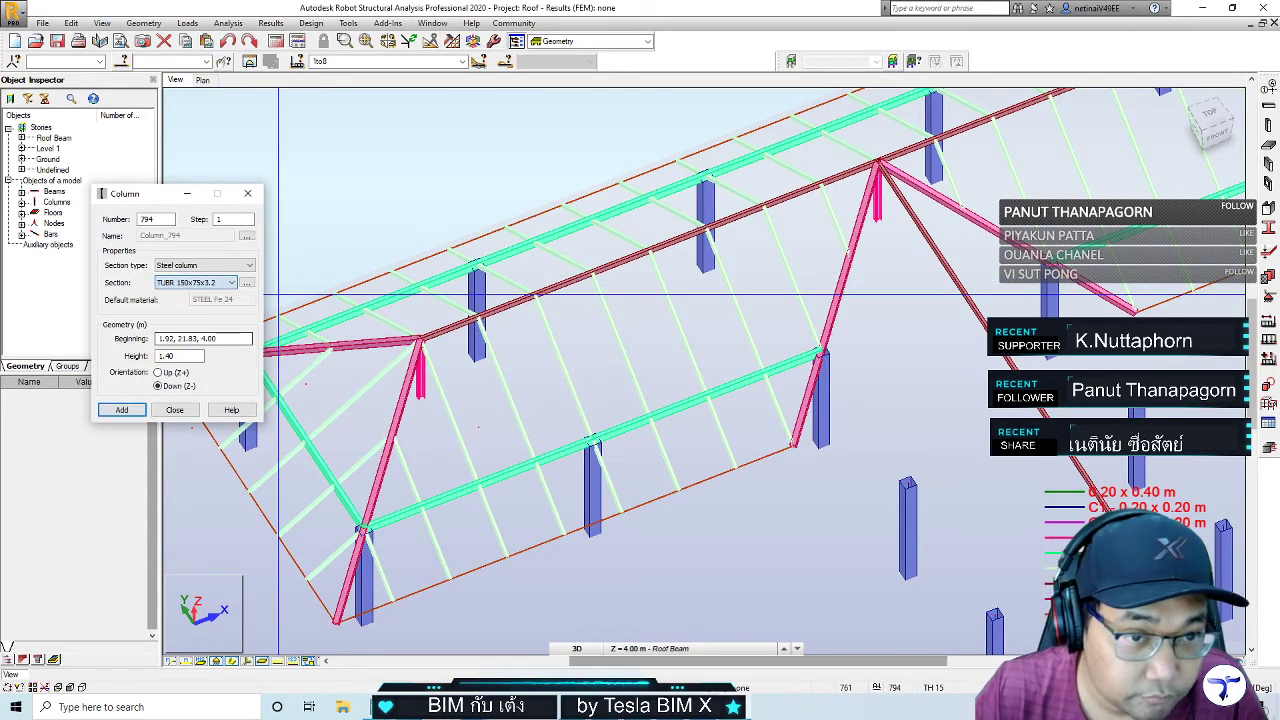
left_click(420, 396)
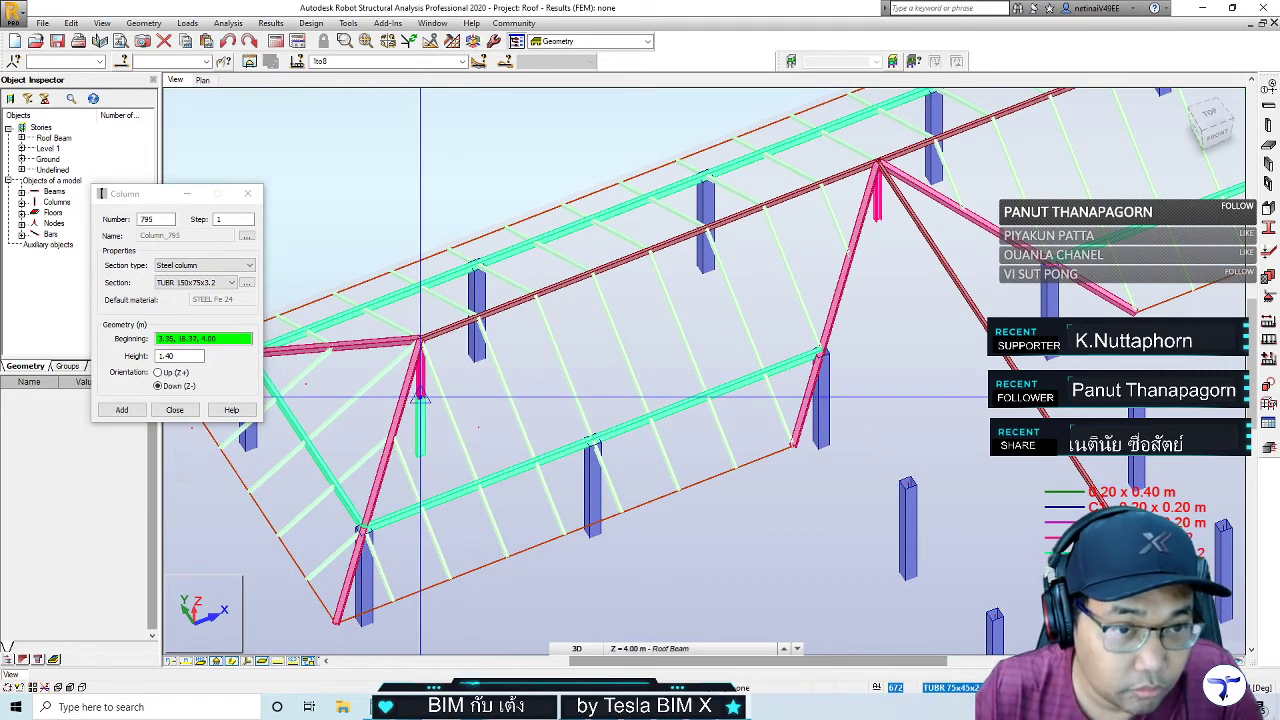
left_click(213, 265)
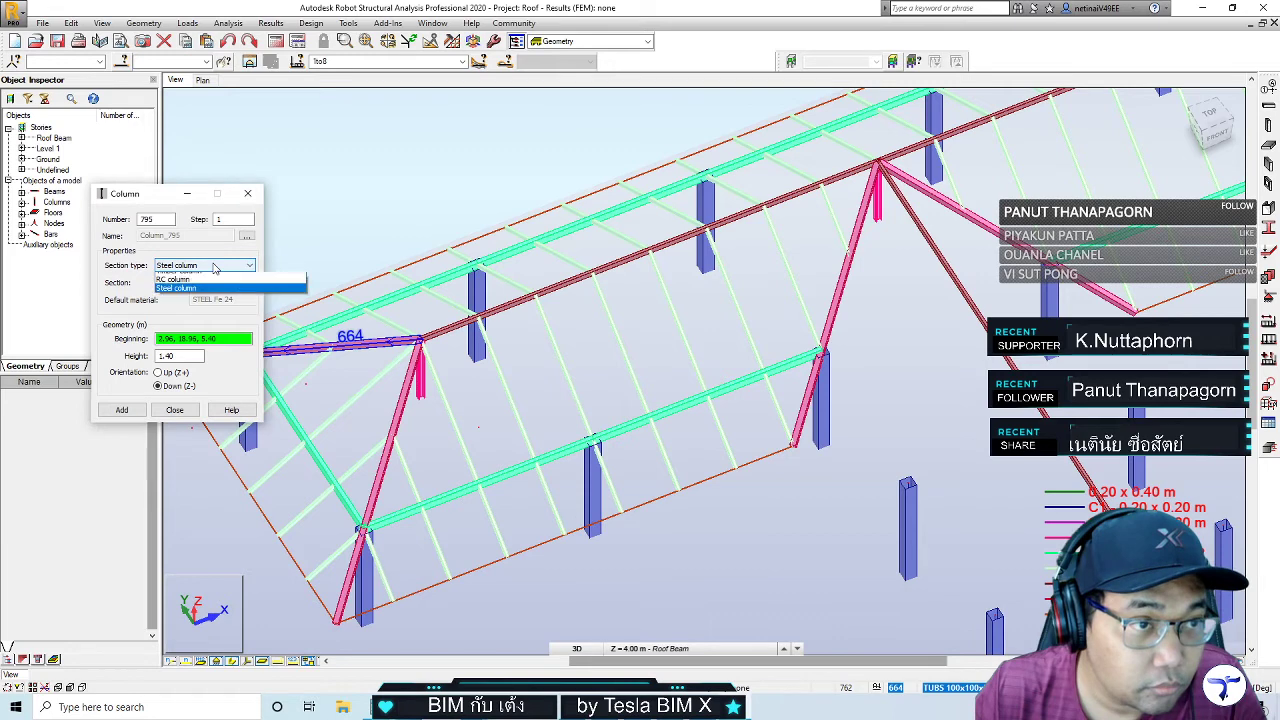
left_click(248, 193)
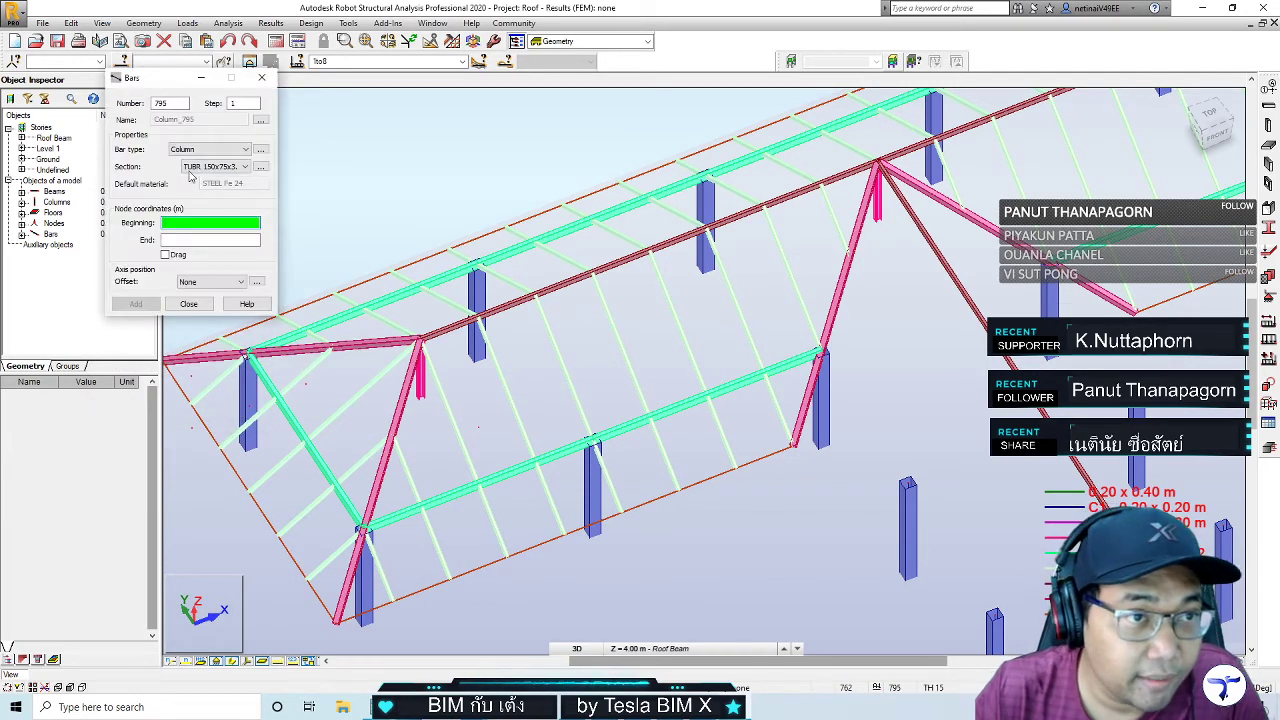
Draw beam 795 in TUBR 150x75x3.2 from the post foot to the green beam node
left_click(210, 149)
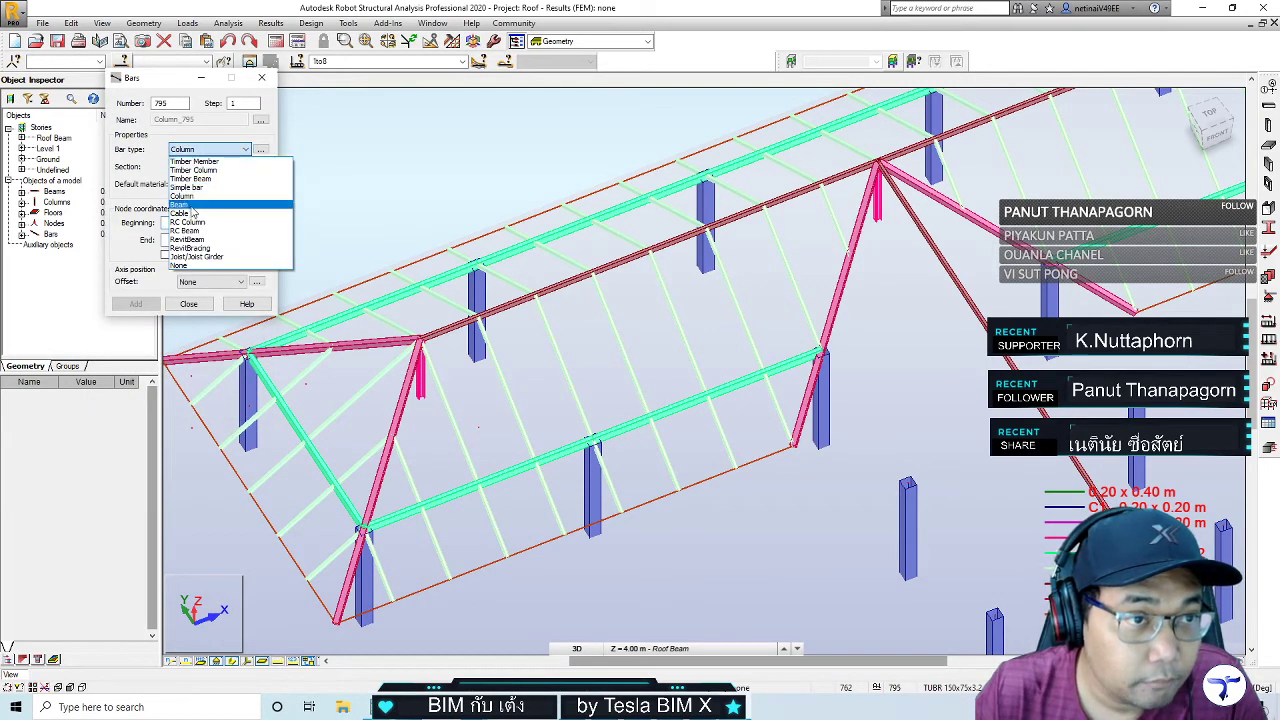
left_click(192, 205)
left_click(228, 167)
left_click(212, 221)
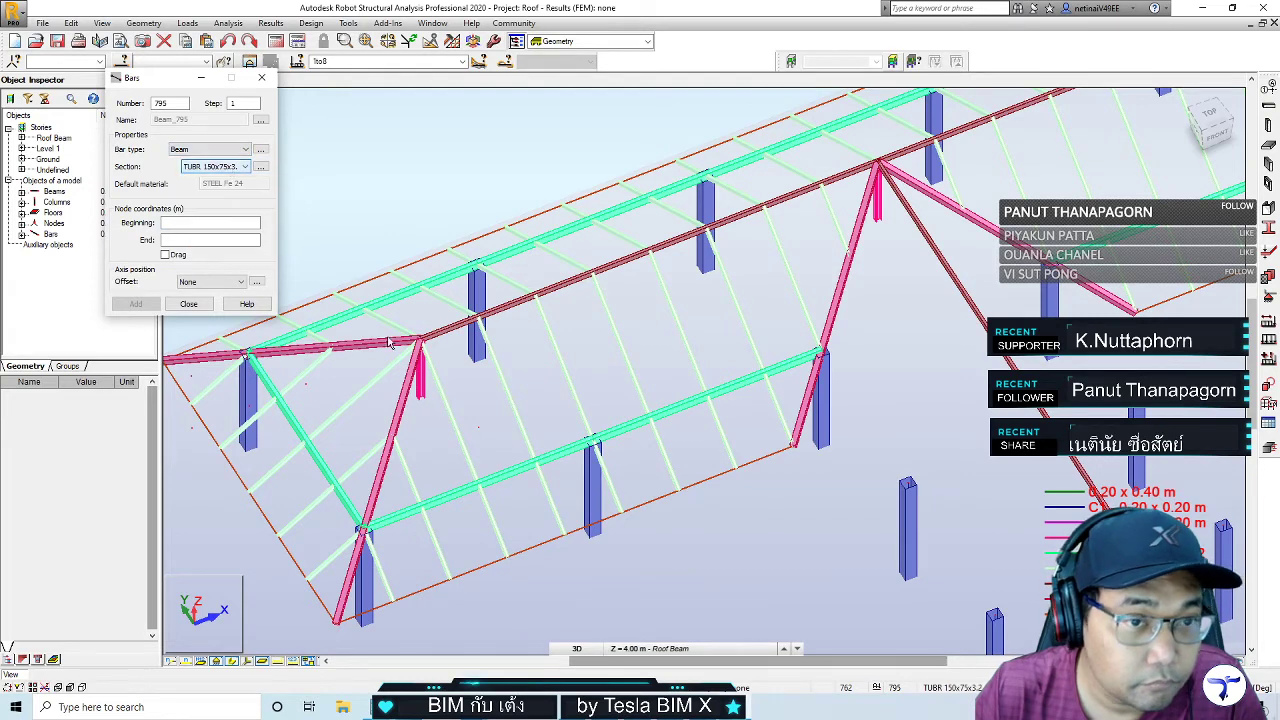
left_click(420, 396)
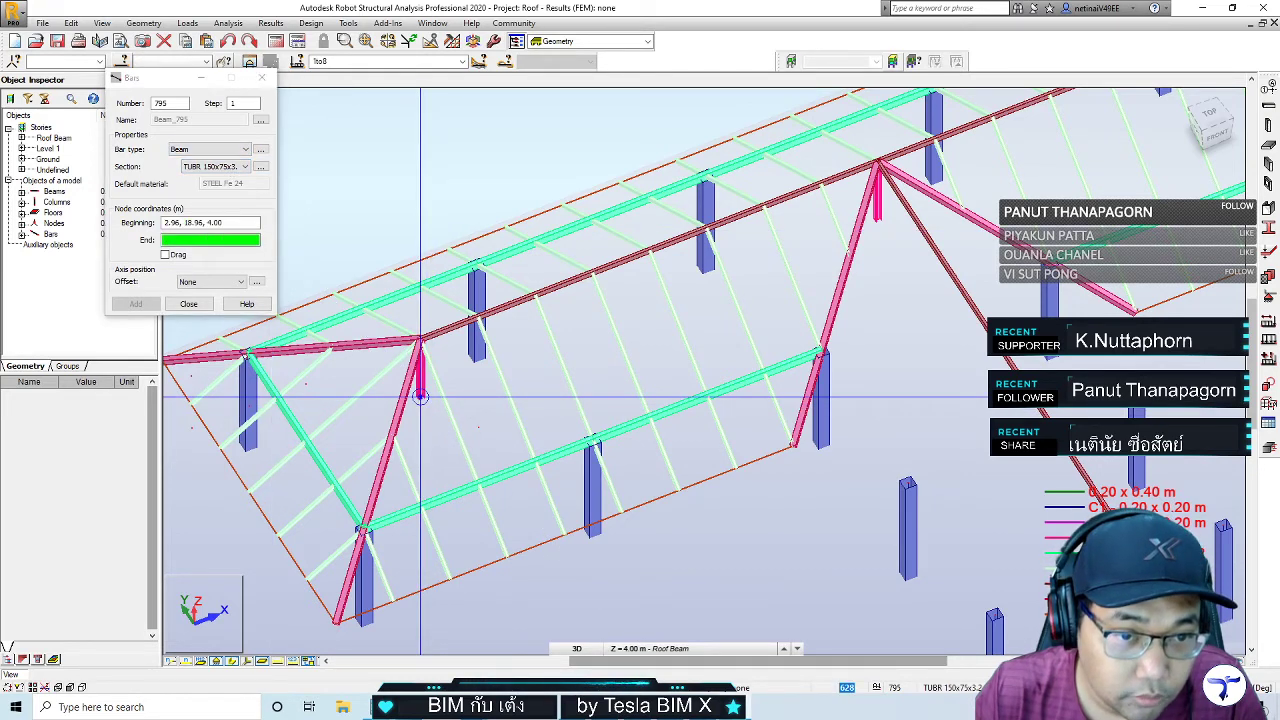
left_click(479, 484)
left_click(262, 77)
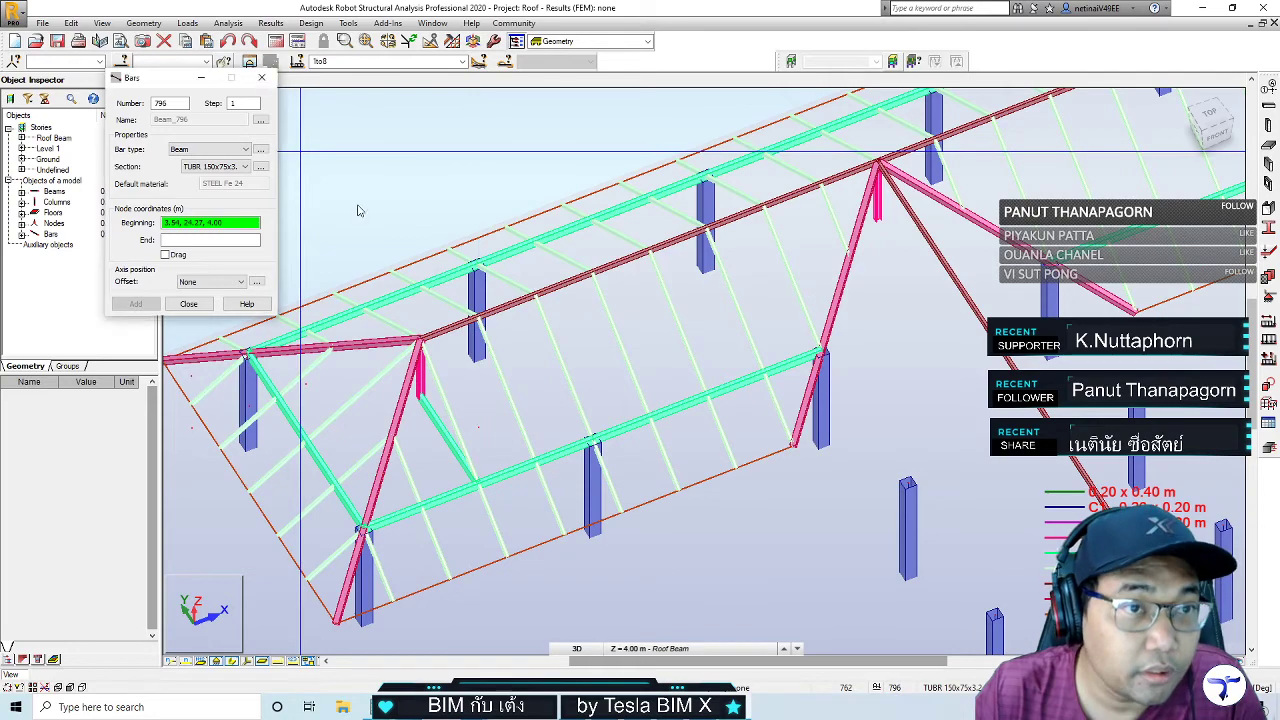
mouse_move(542, 447)
middle_mouse_down("shift")
mouse_move(625, 400)
mouse_move(618, 437)
middle_mouse_up("shift")
scroll(625, 400, "up", 2)
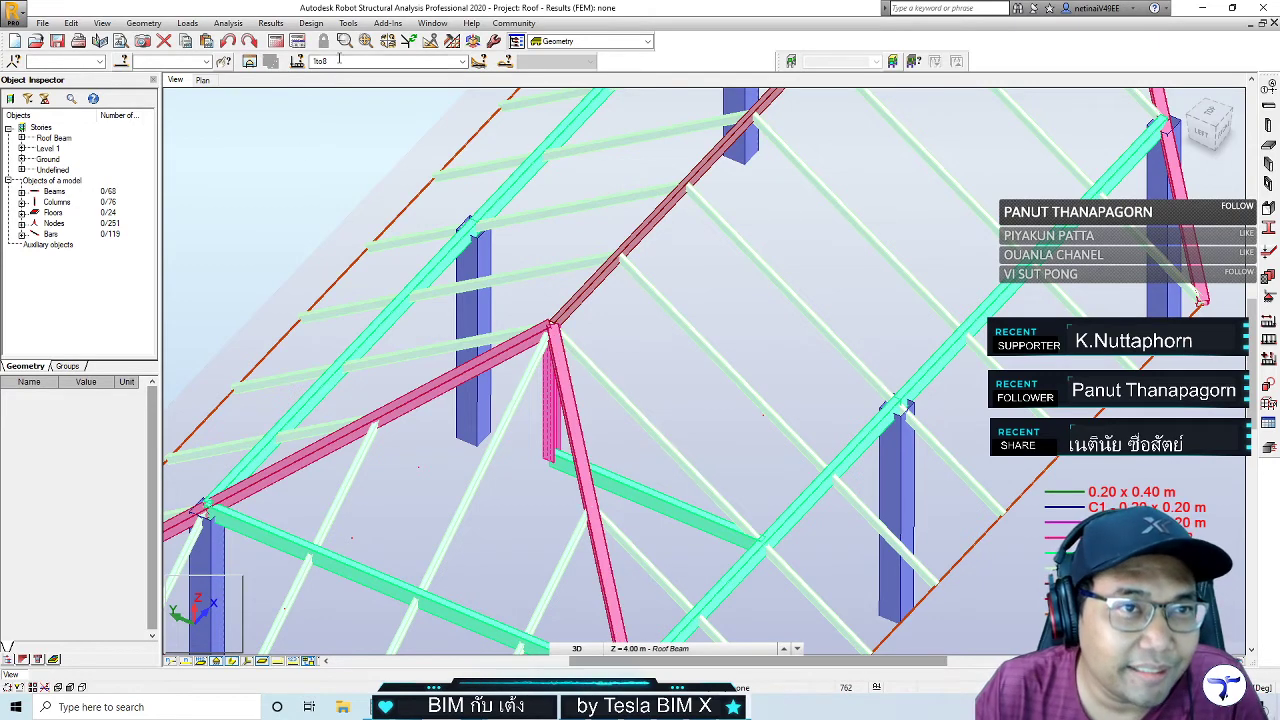
Try extending bars 795 and 761 to boundary bar 707 with the Extend tool
left_click(432, 42)
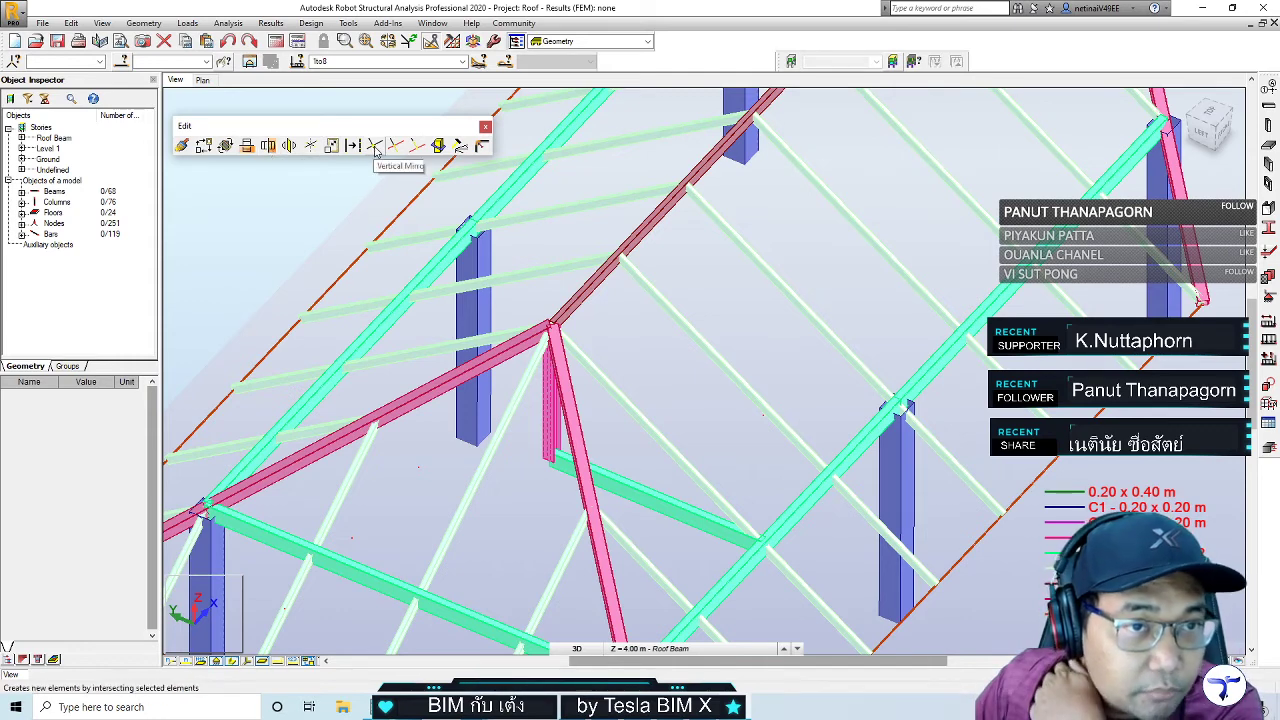
left_click(418, 146)
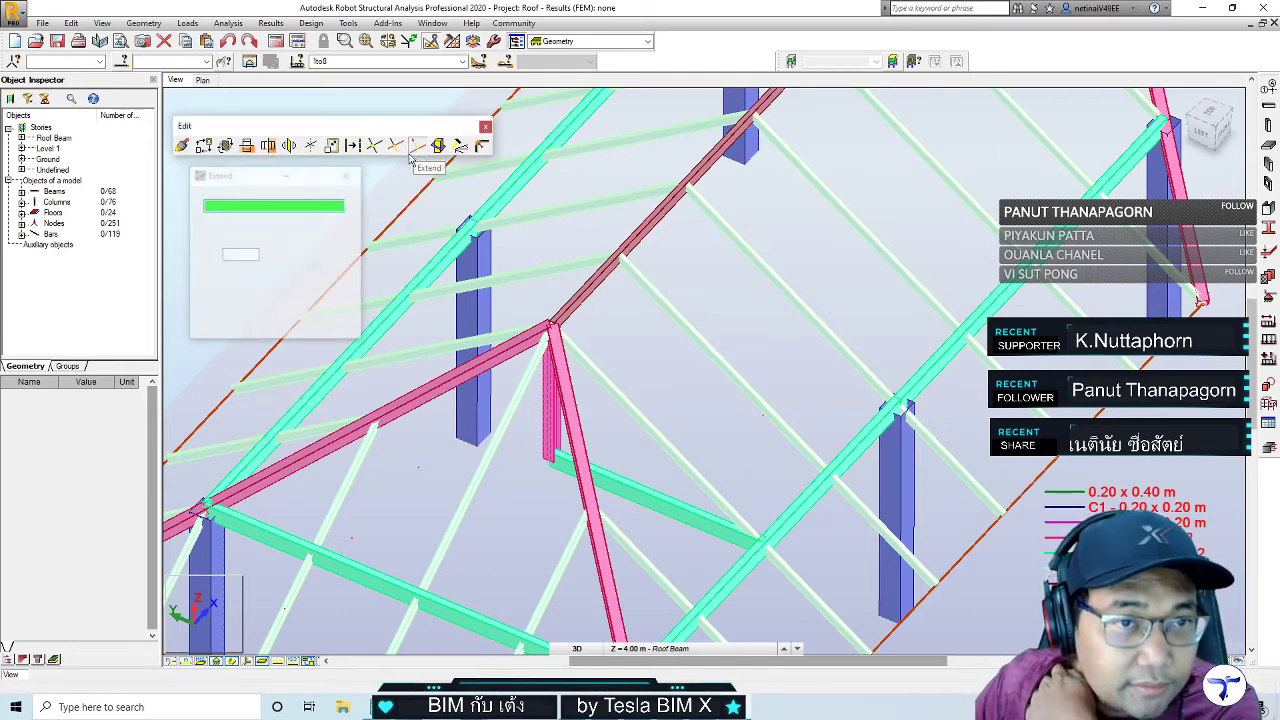
left_click(297, 395)
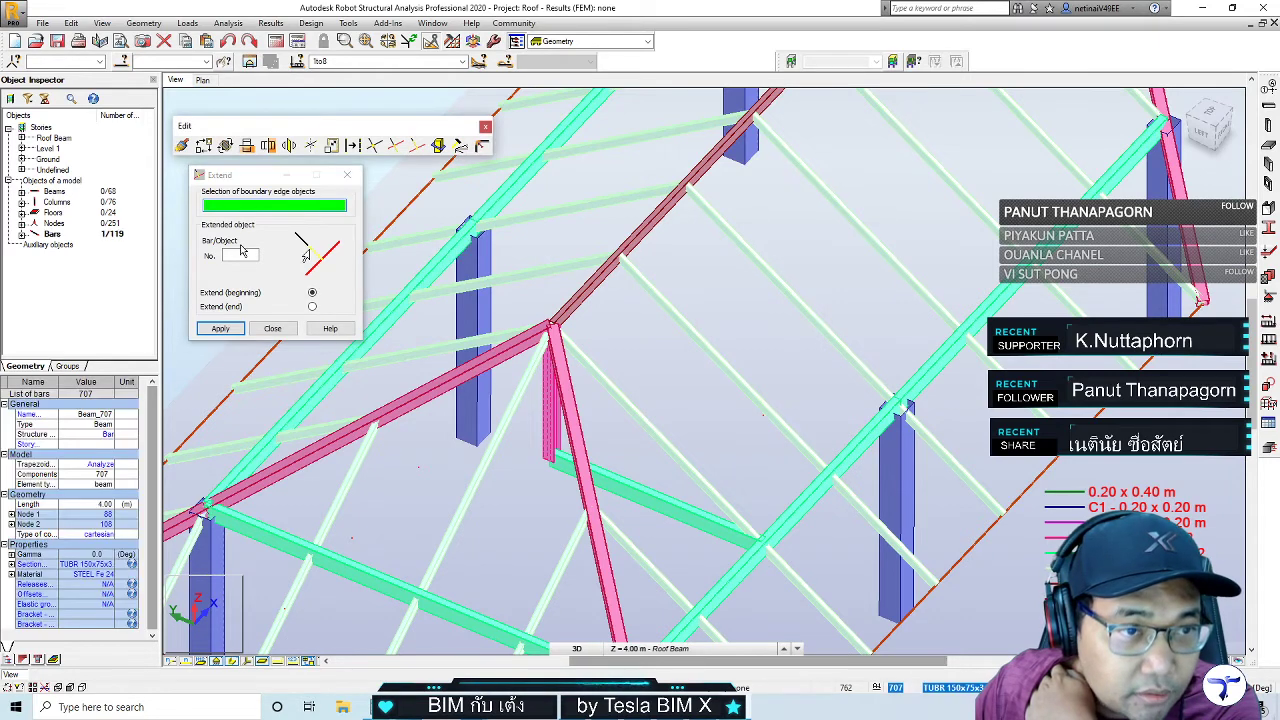
left_click(603, 470)
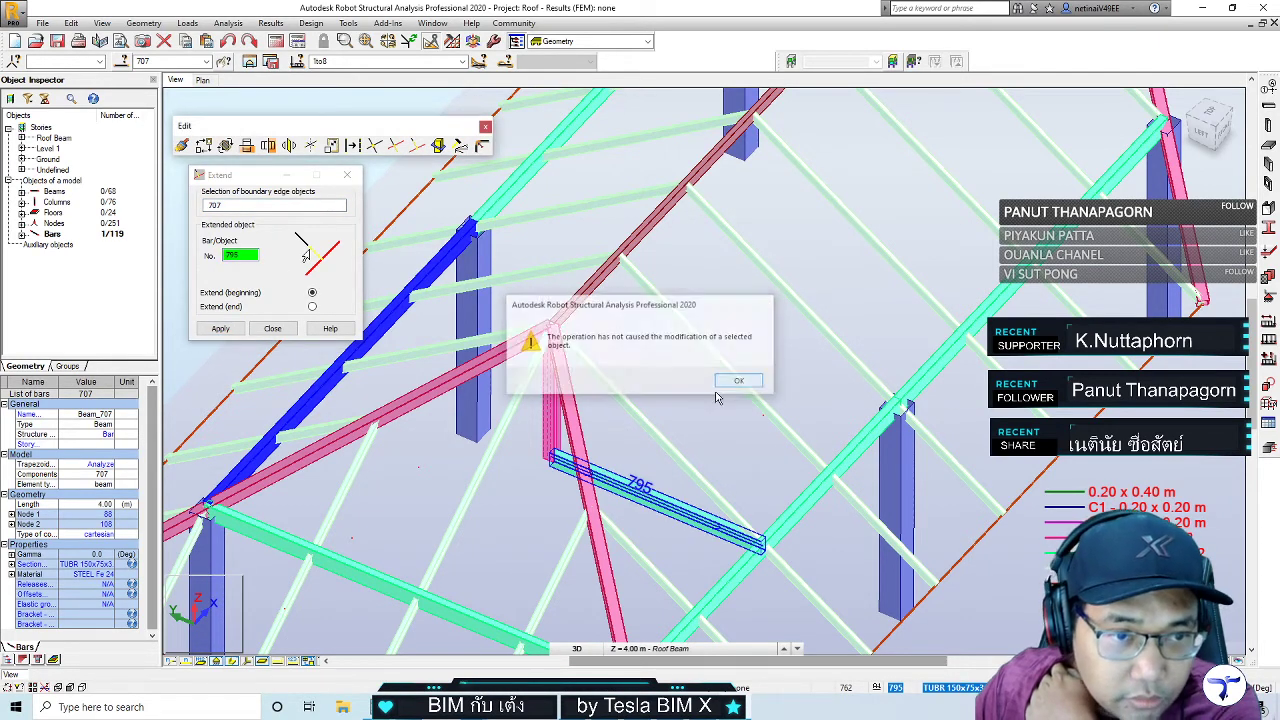
left_click(740, 381)
scroll(730, 426, "down", 1)
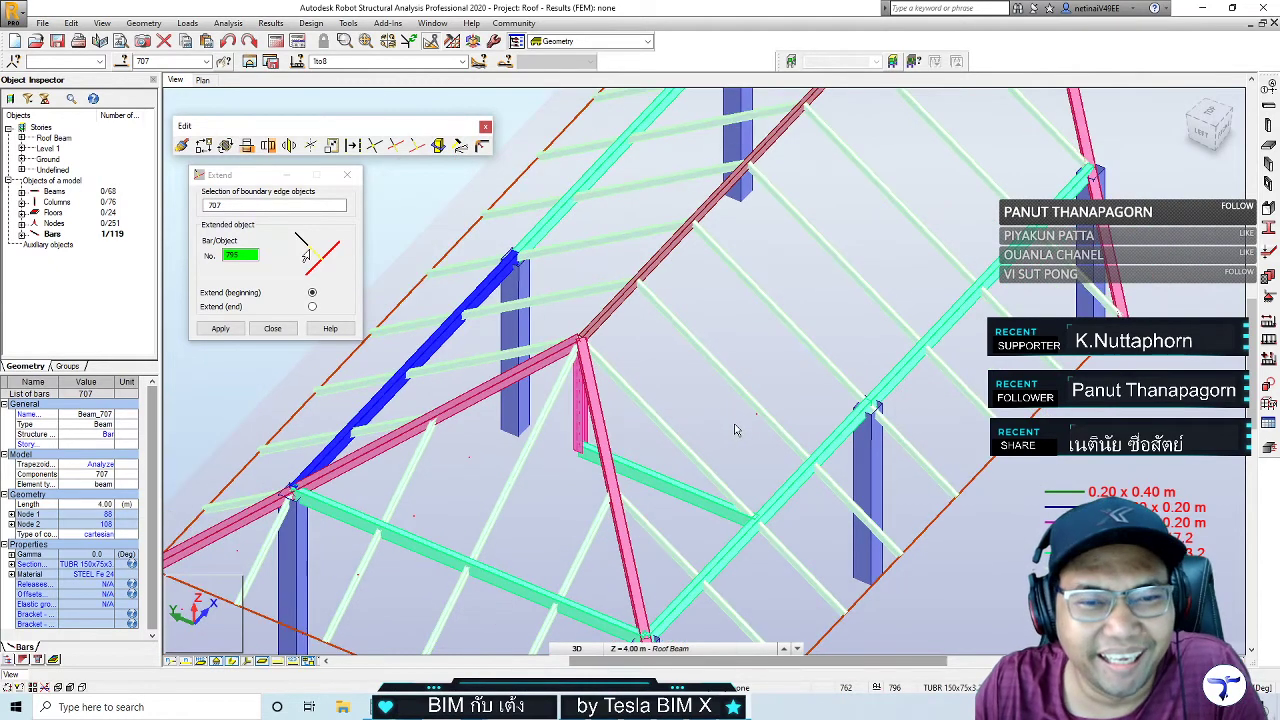
scroll(735, 430, "down", 1)
left_click(650, 400)
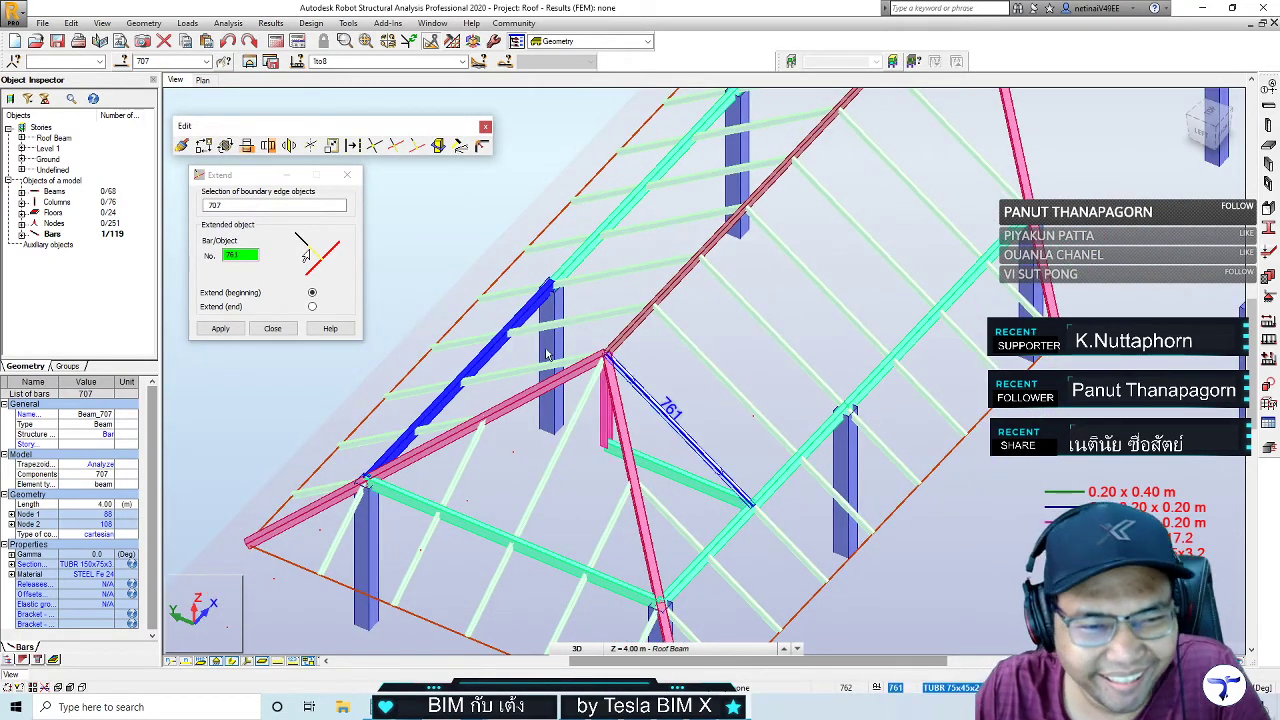
left_click(346, 177)
scroll(705, 484, "up", 1)
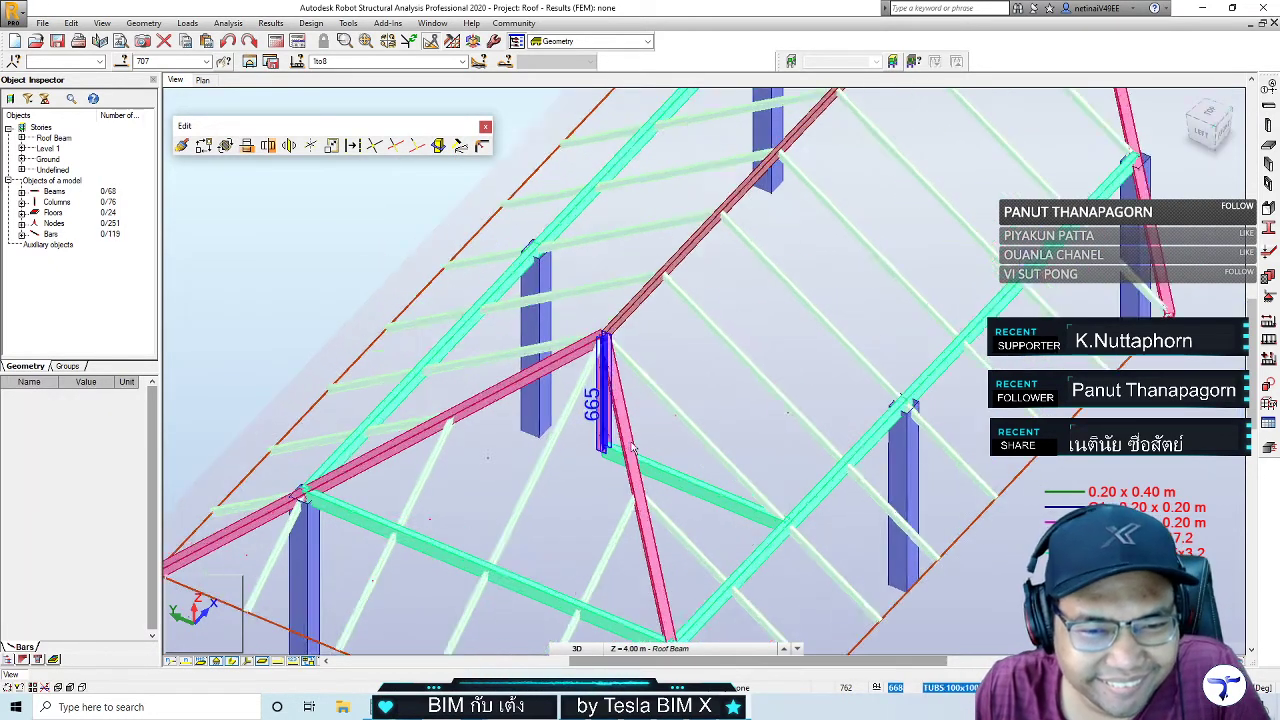
scroll(705, 484, "up", 1)
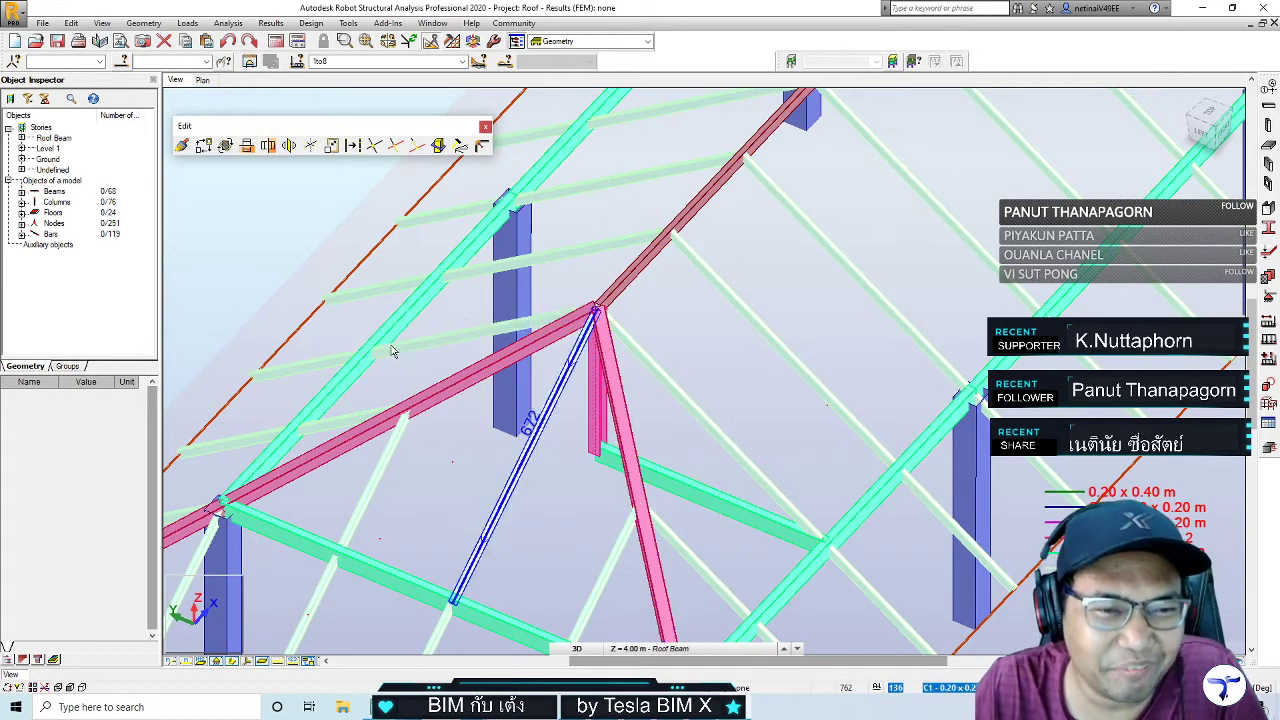
Try moving beam 795's end node, undo it, and delete the short beam 795
left_click(688, 474)
middle_click_drag(688, 474, 726, 536, "shift")
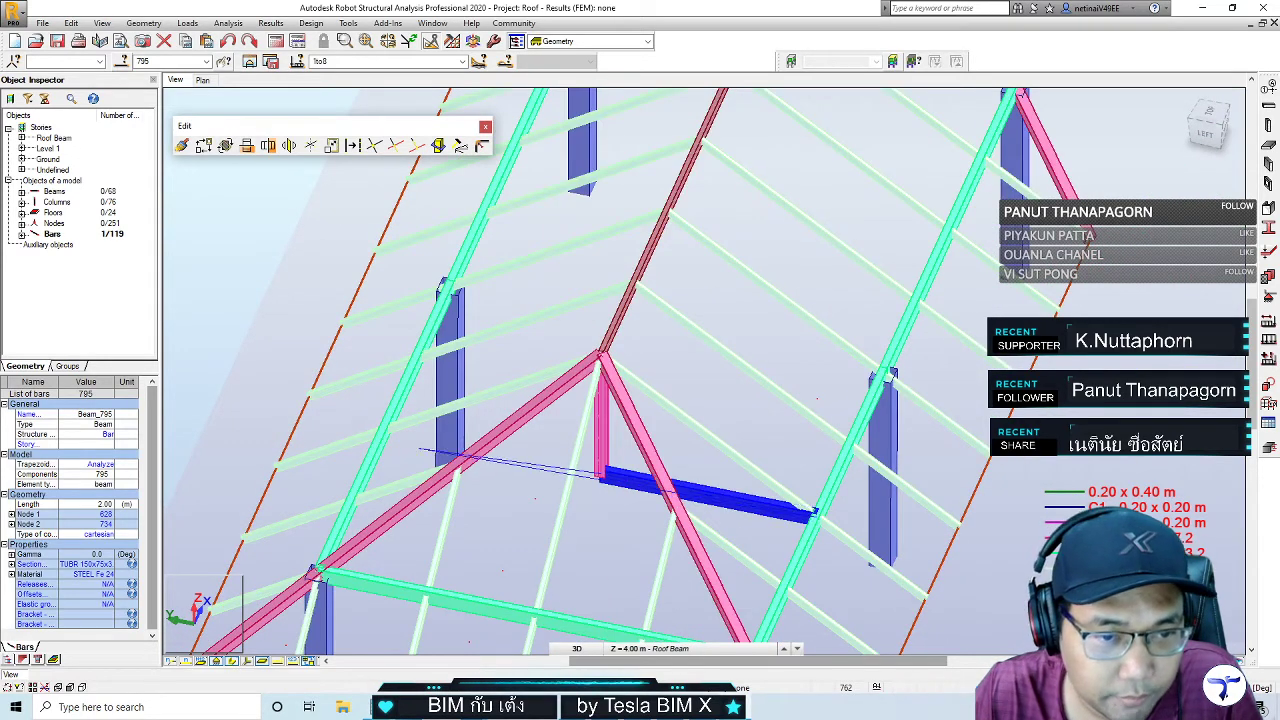
left_click(385, 430)
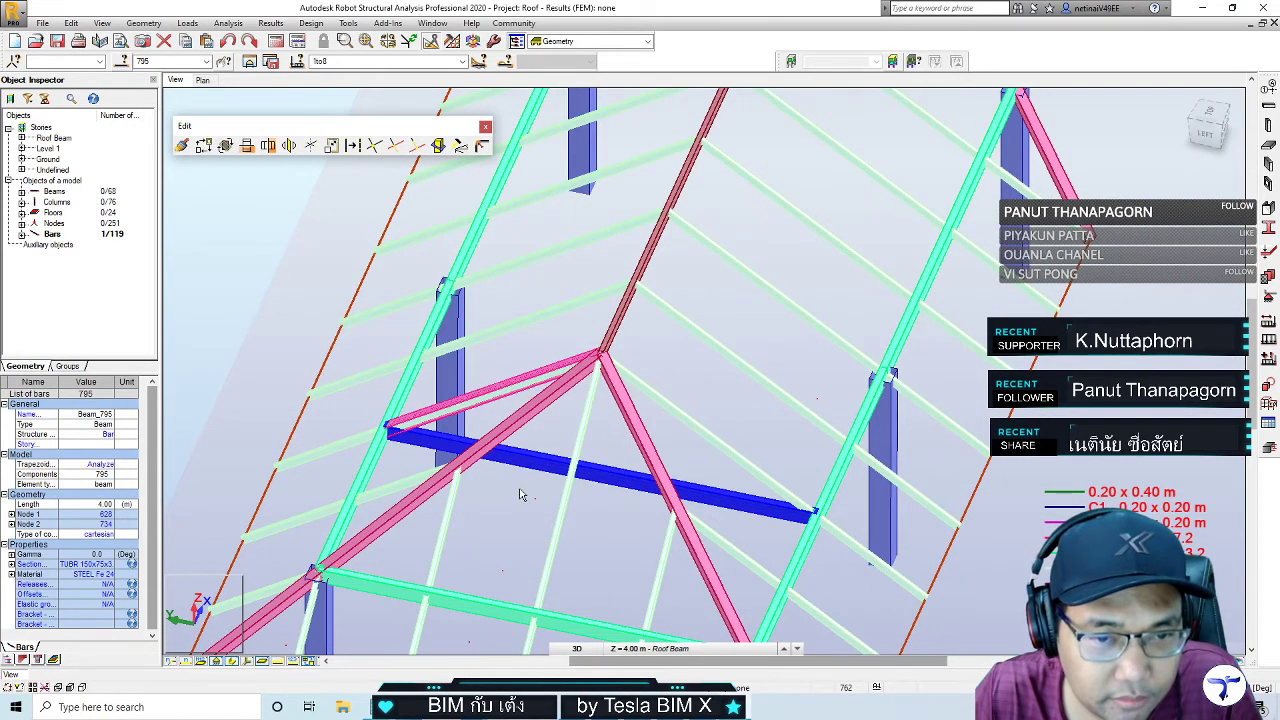
left_click(622, 528)
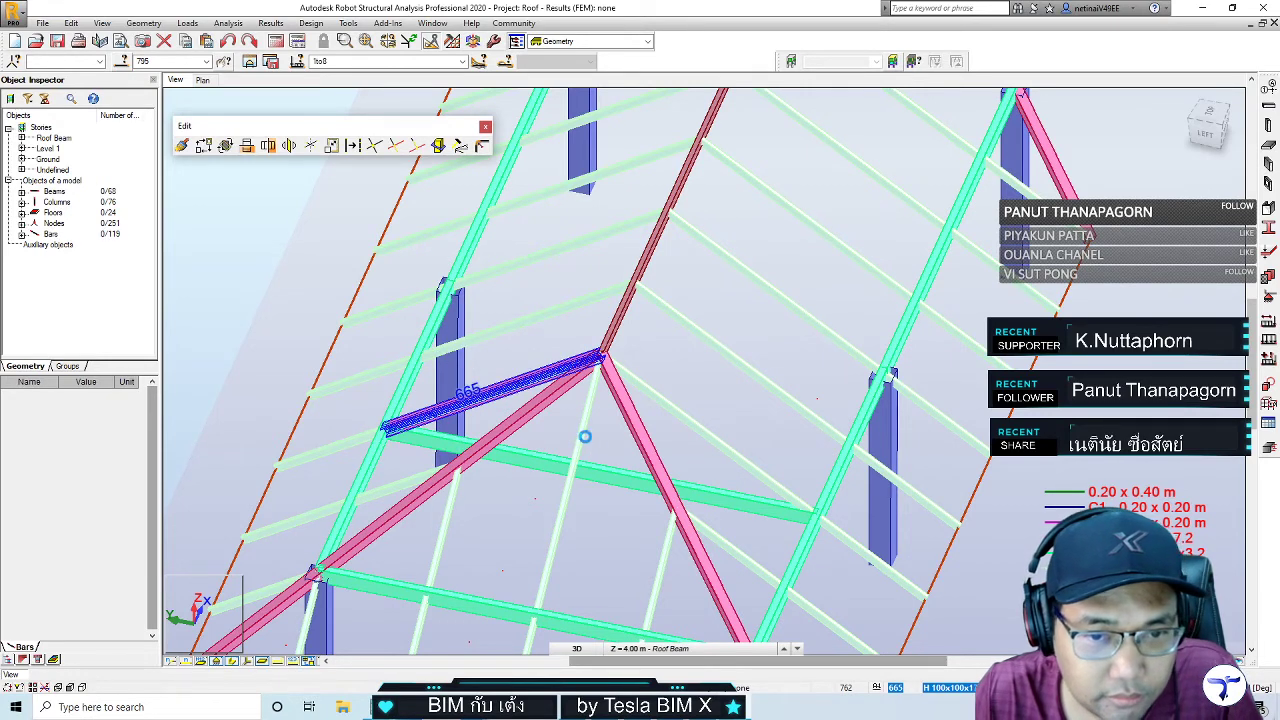
key("ctrl+z")
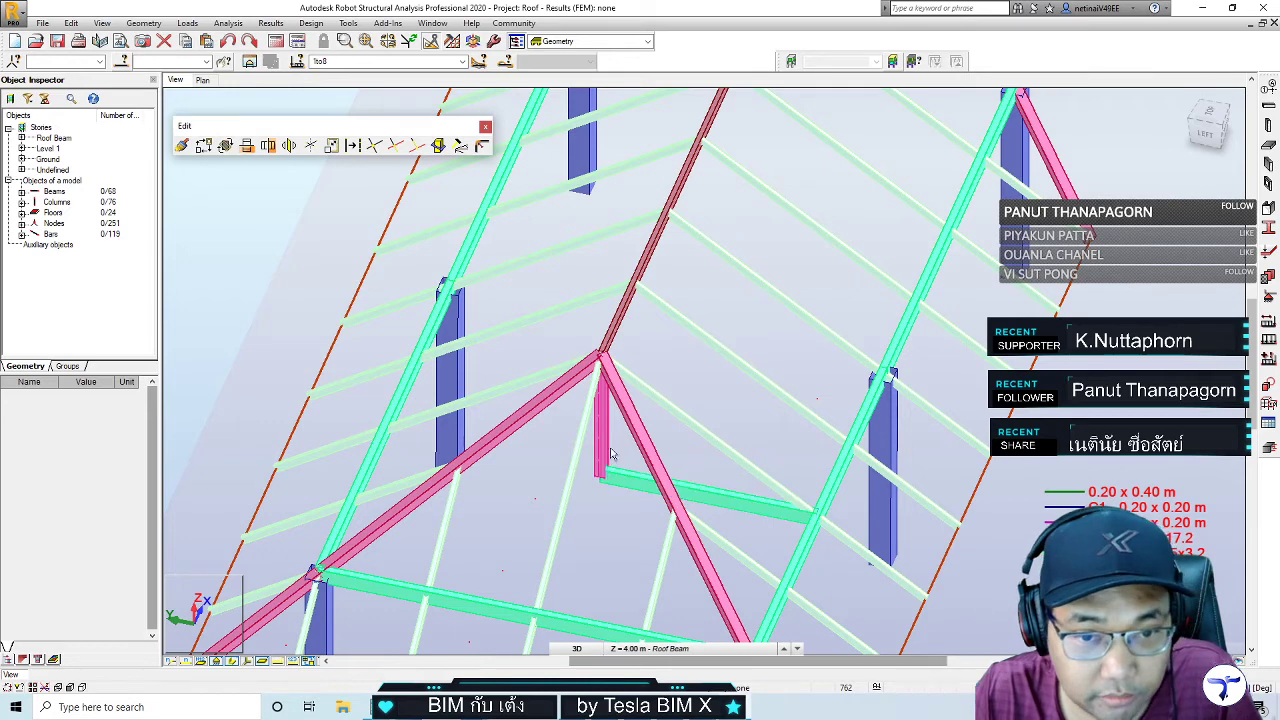
left_click(690, 490)
key("Delete")
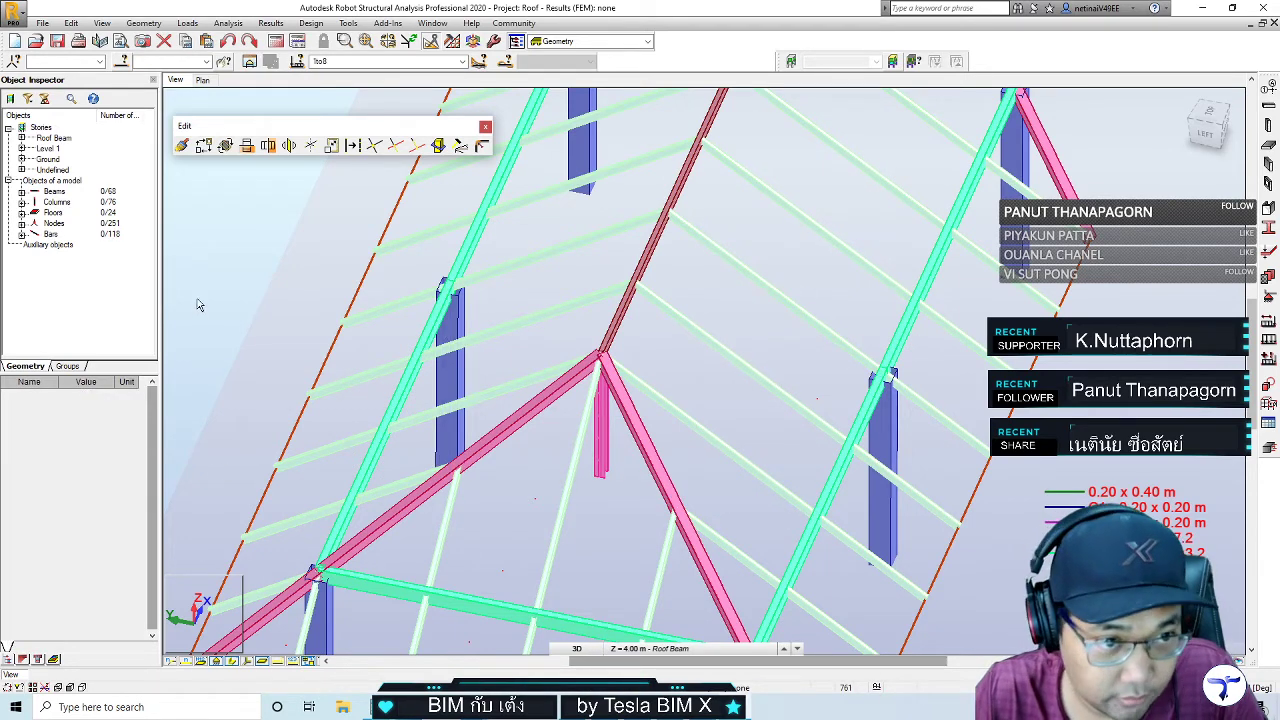
Draw a new beam from the left green beam to the right green beam
key("ctrl+shift+b")
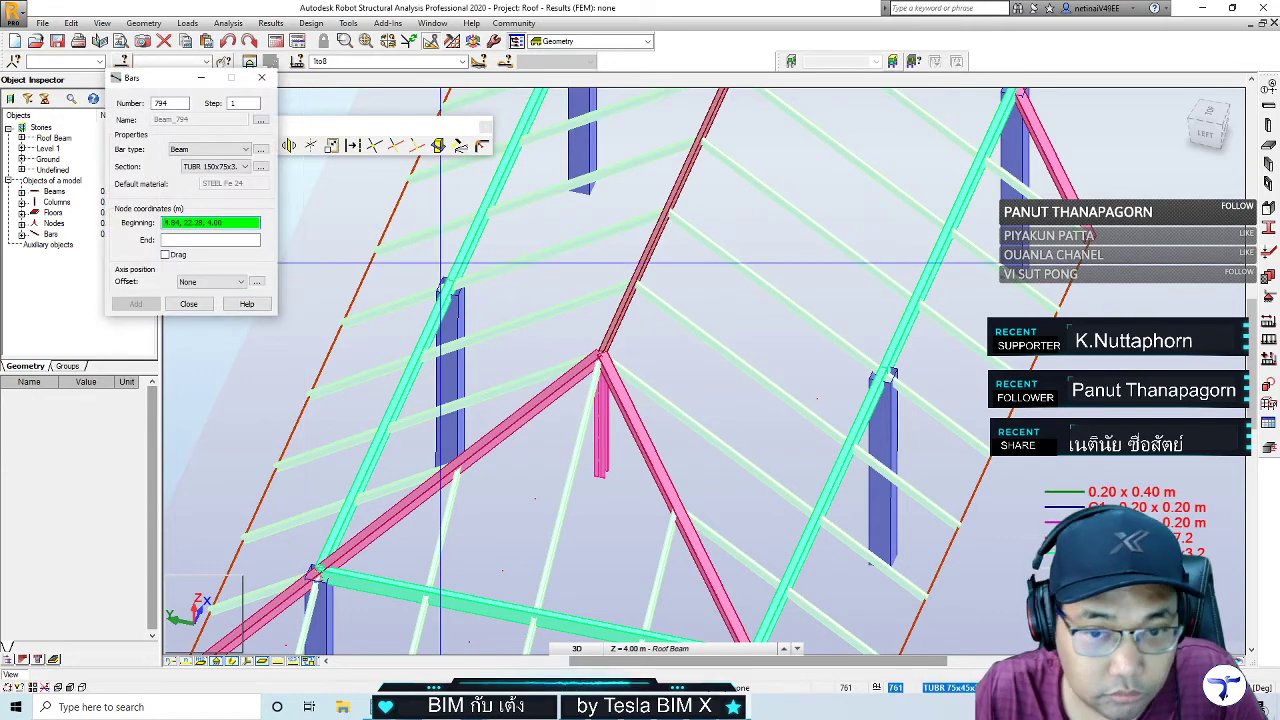
left_click(817, 517)
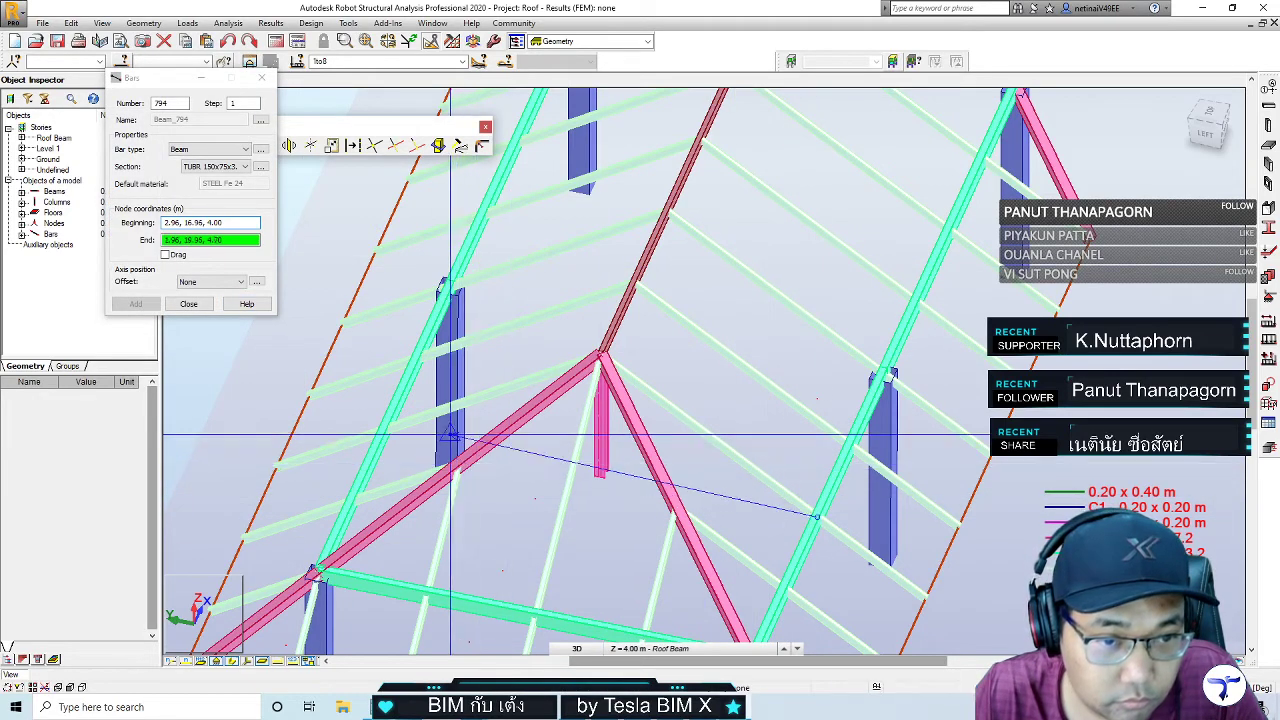
left_click(385, 431)
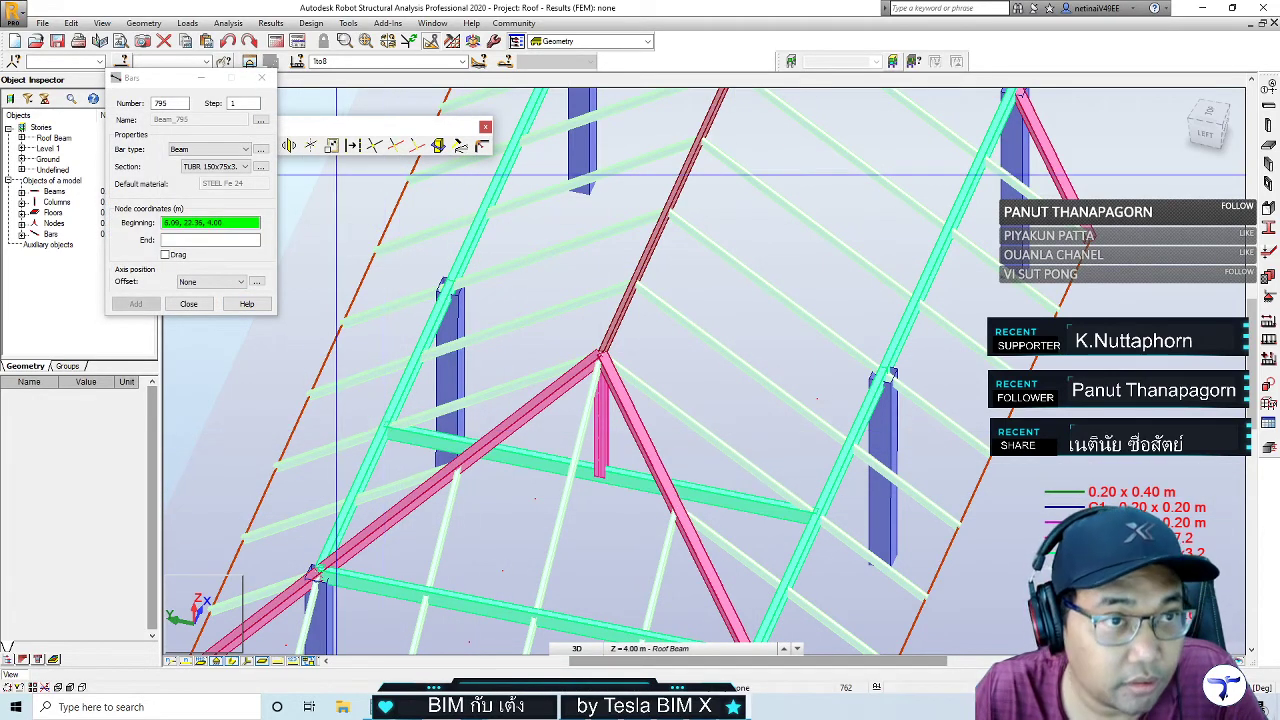
left_click(262, 78)
scroll(598, 478, "up", 2)
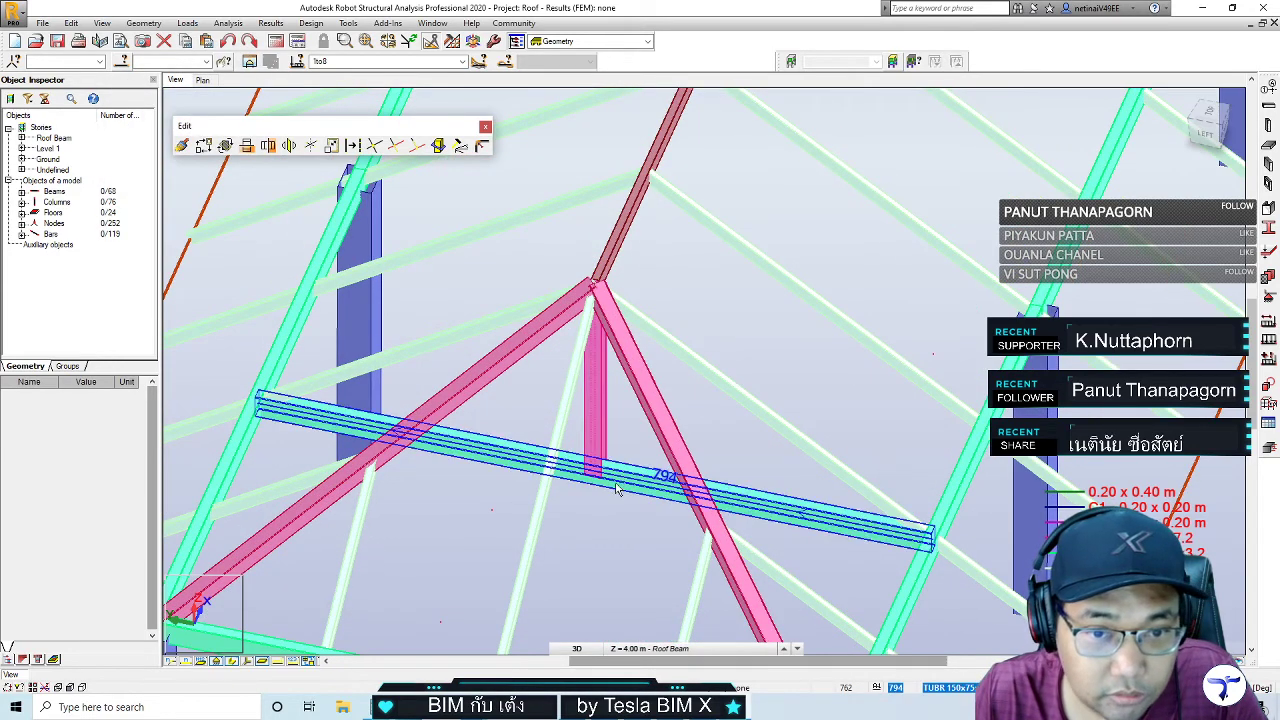
Split the new beam and the post where they cross, then check beam 794
left_click(585, 460)
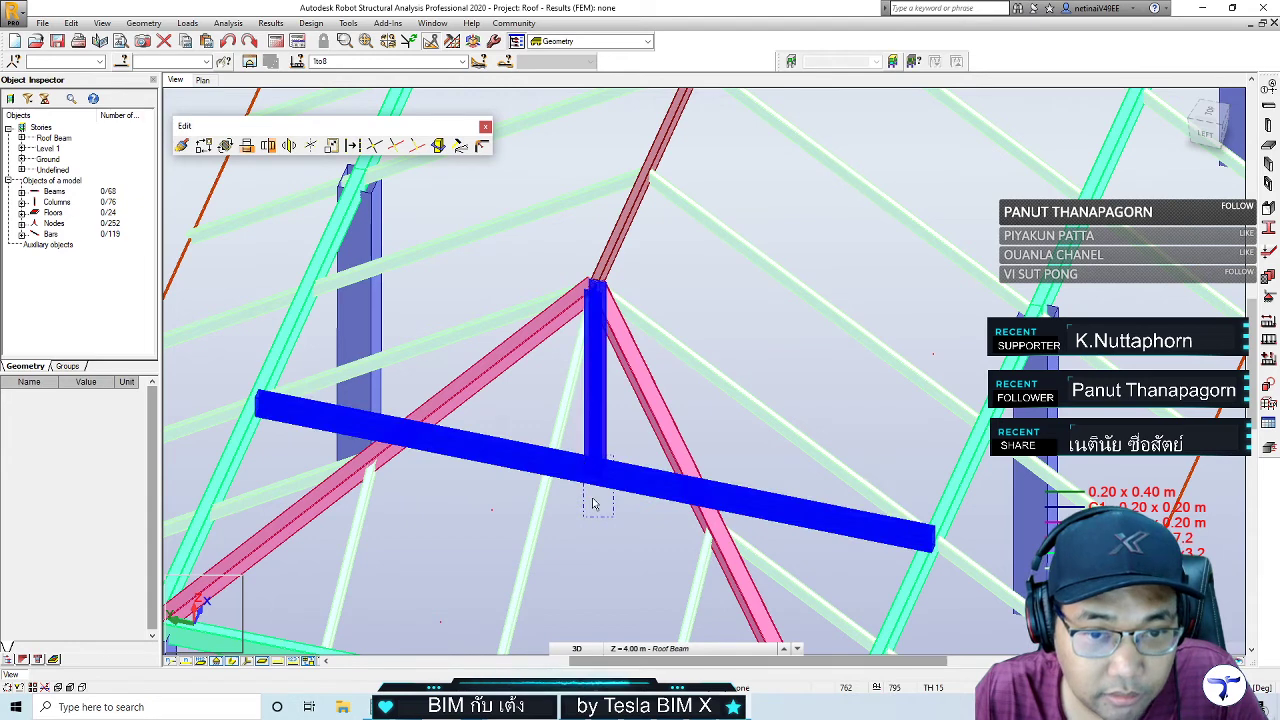
left_click(377, 147)
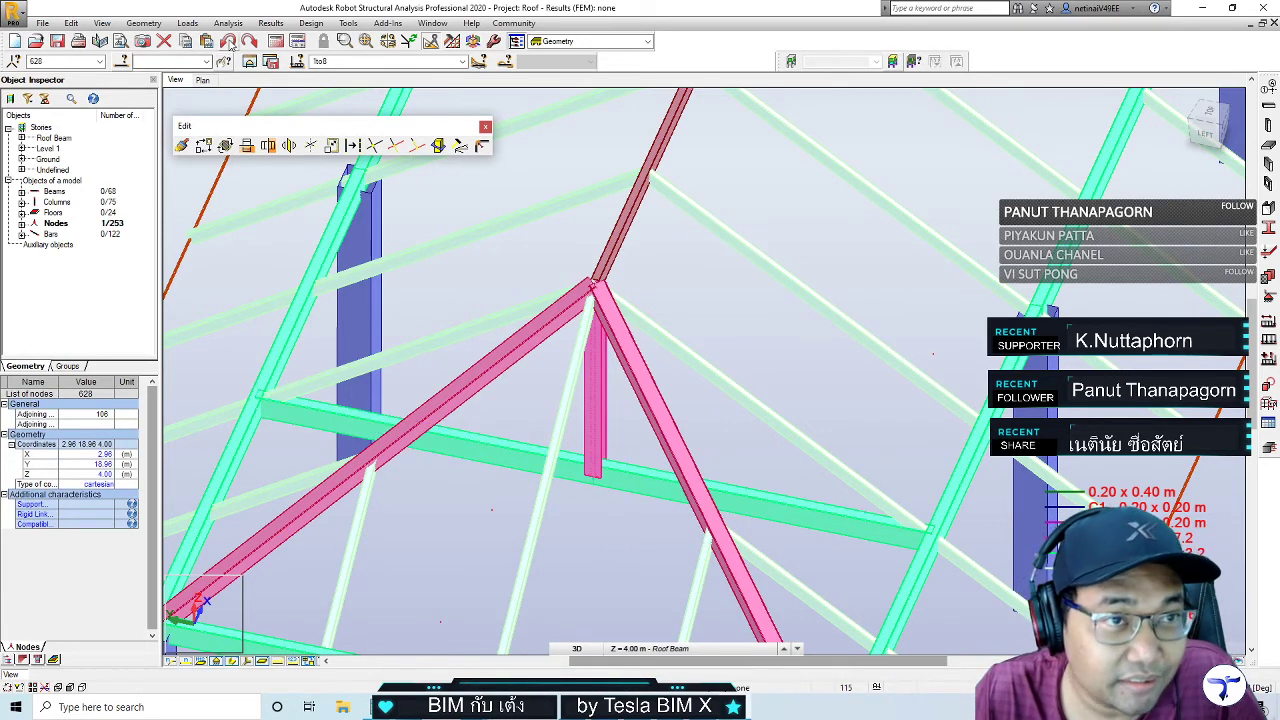
left_click(626, 490)
left_click(626, 525)
scroll(626, 525, "down", 3)
mouse_move(626, 525)
middle_mouse_down()
mouse_move(502, 632)
mouse_move(814, 520)
mouse_move(789, 538)
middle_mouse_up()
scroll(449, 401, "up", 1)
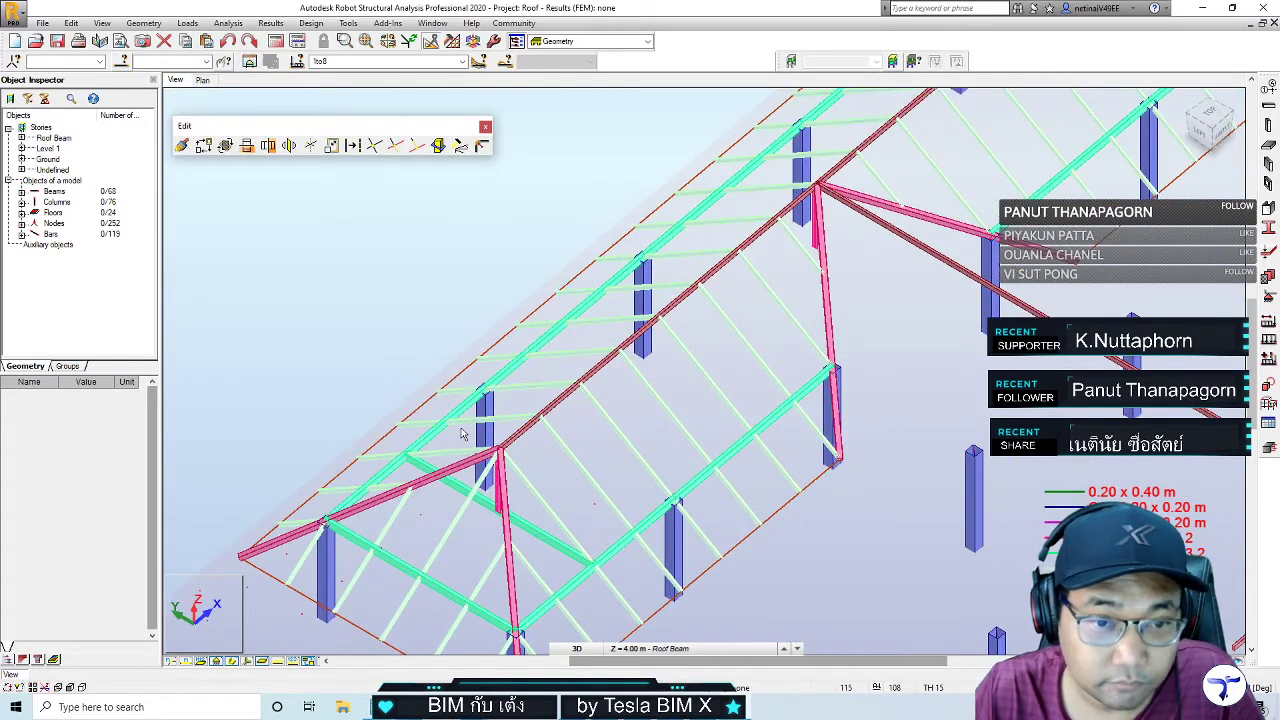
scroll(462, 433, "up", 2)
scroll(462, 433, "up", 1)
Select diagonal strut bar 794 together with the adjacent short post
left_click(502, 518)
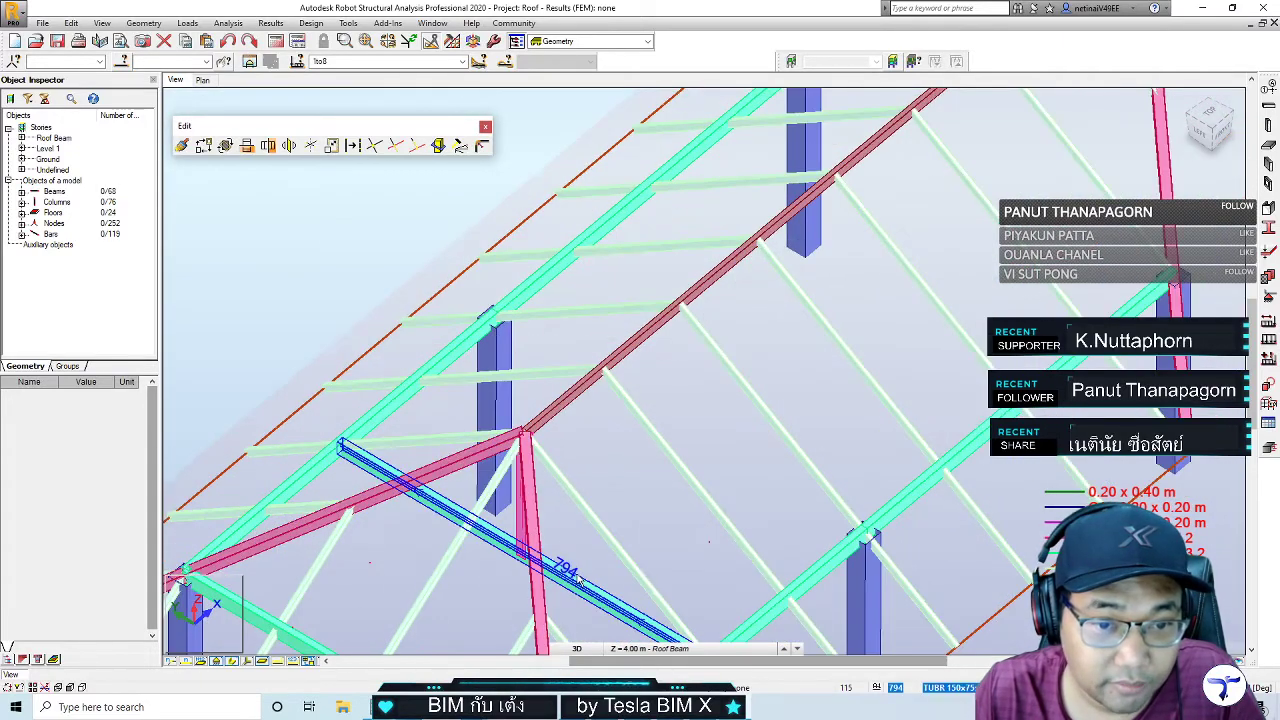
left_click(490, 500, "ctrl")
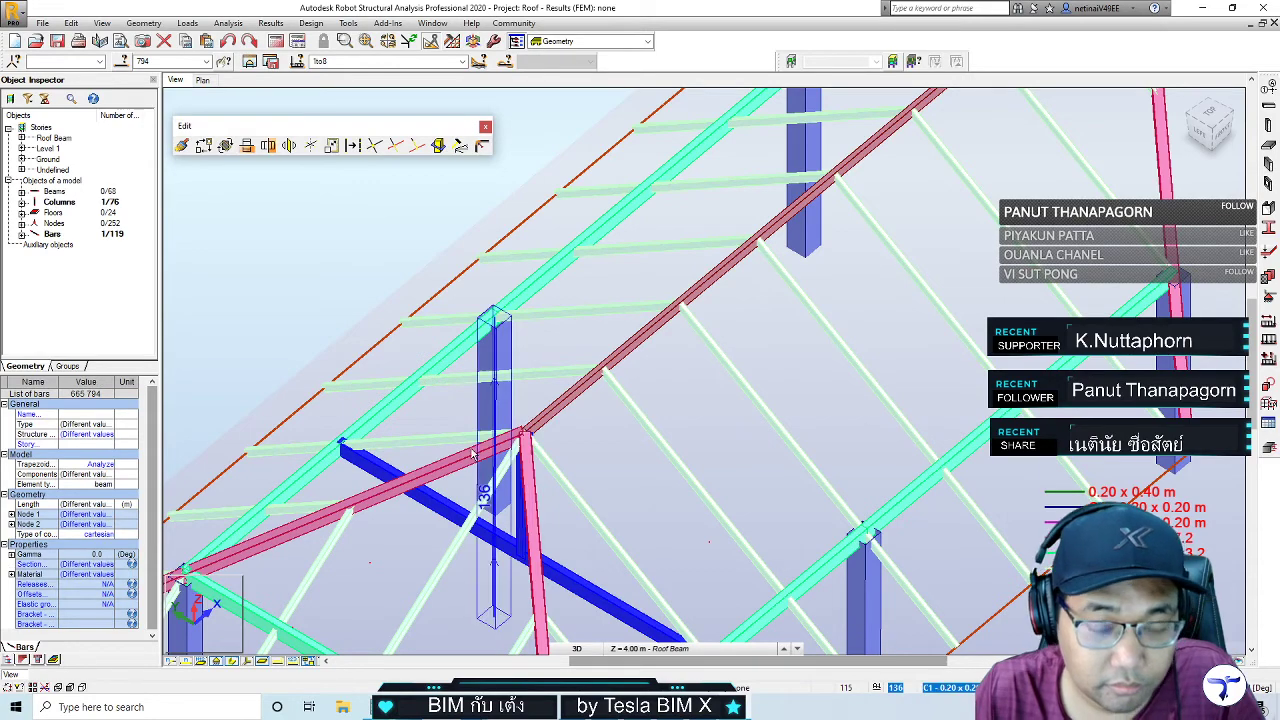
scroll(667, 501, "down", 3)
middle_click_drag(667, 501, 535, 472, "shift")
Copy the strut-and-post pair by translation to each further frame along the roof
key("ctrl+alt+t")
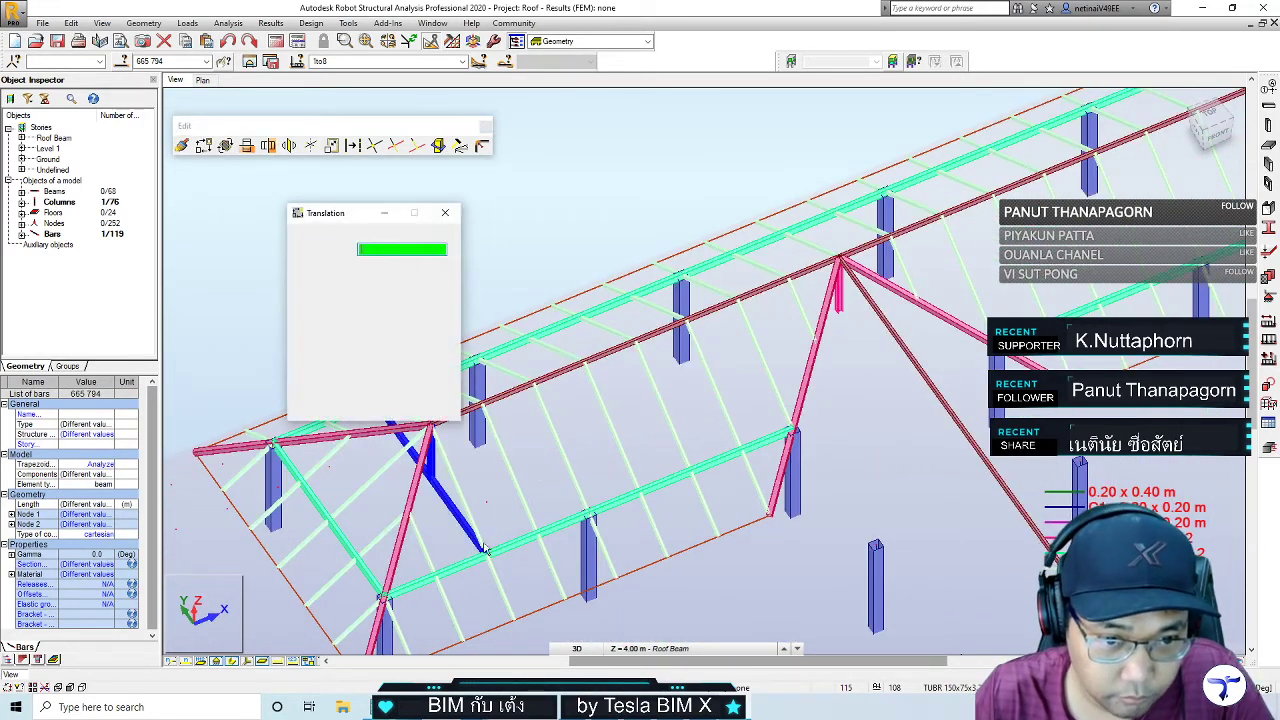
left_click(588, 515)
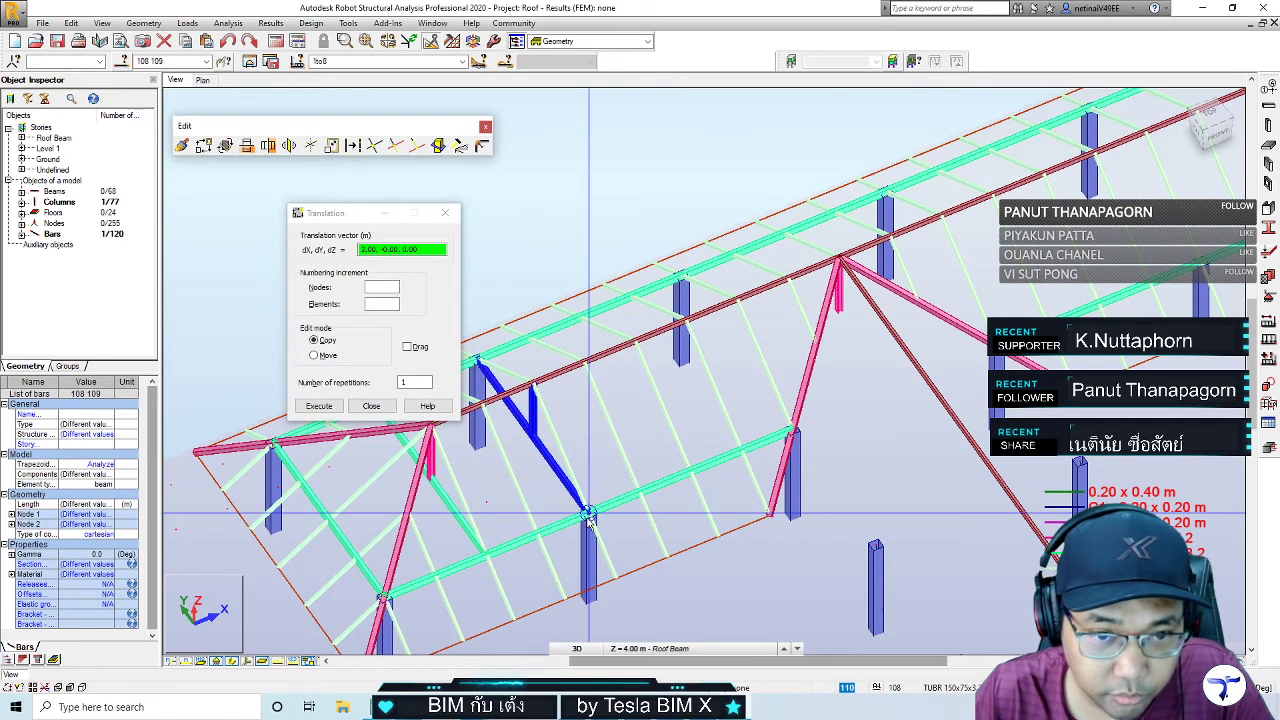
left_click(792, 430)
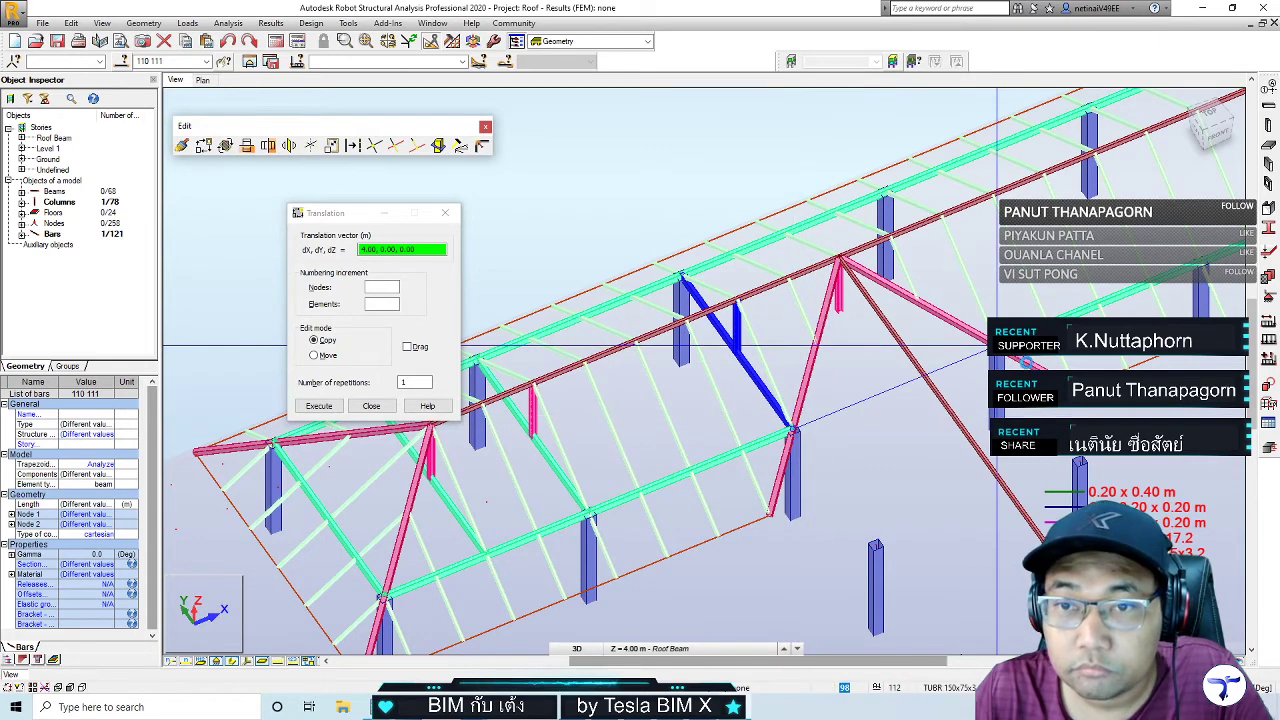
middle_click_drag(792, 432, 778, 458, "shift")
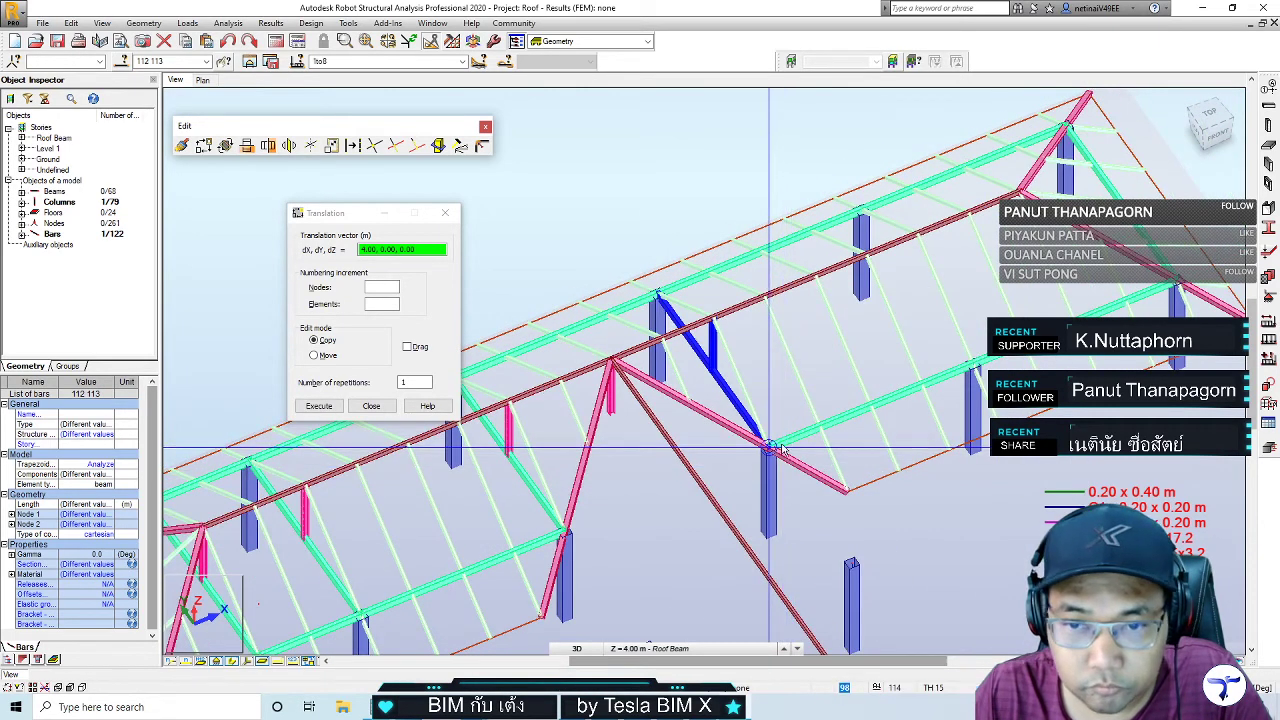
left_click(972, 362)
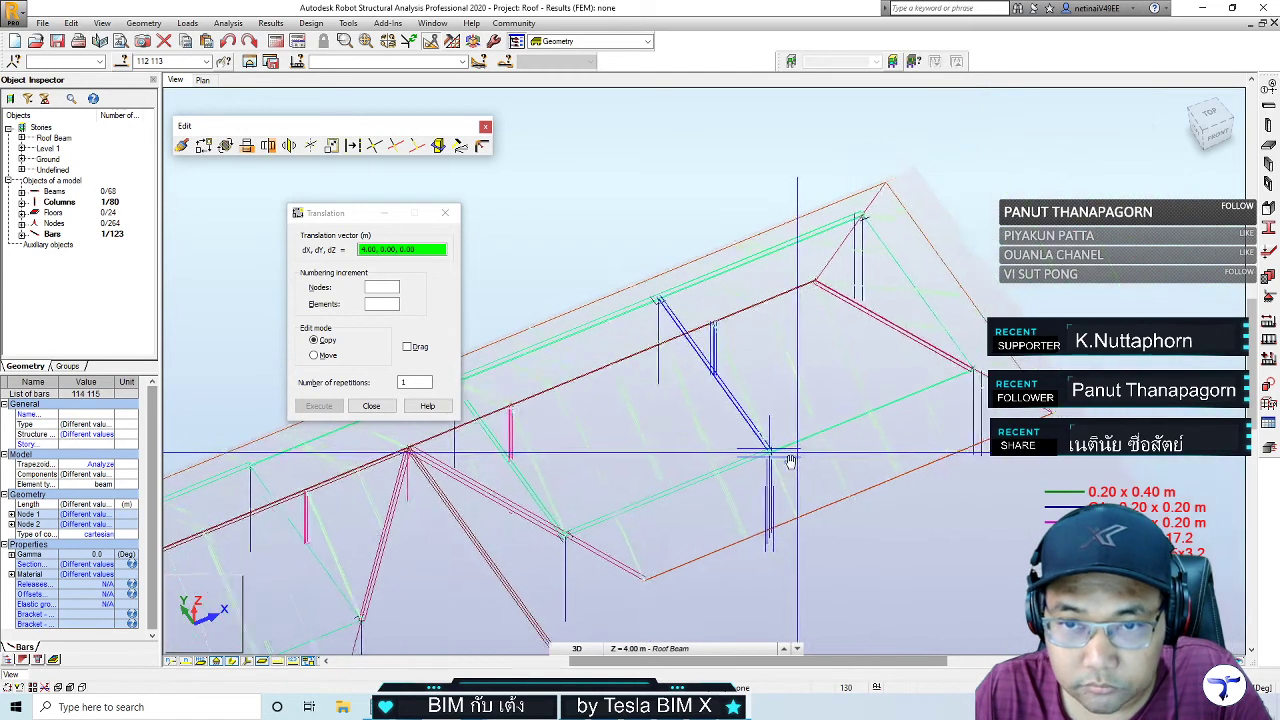
middle_click_drag(1005, 362, 785, 452, "shift")
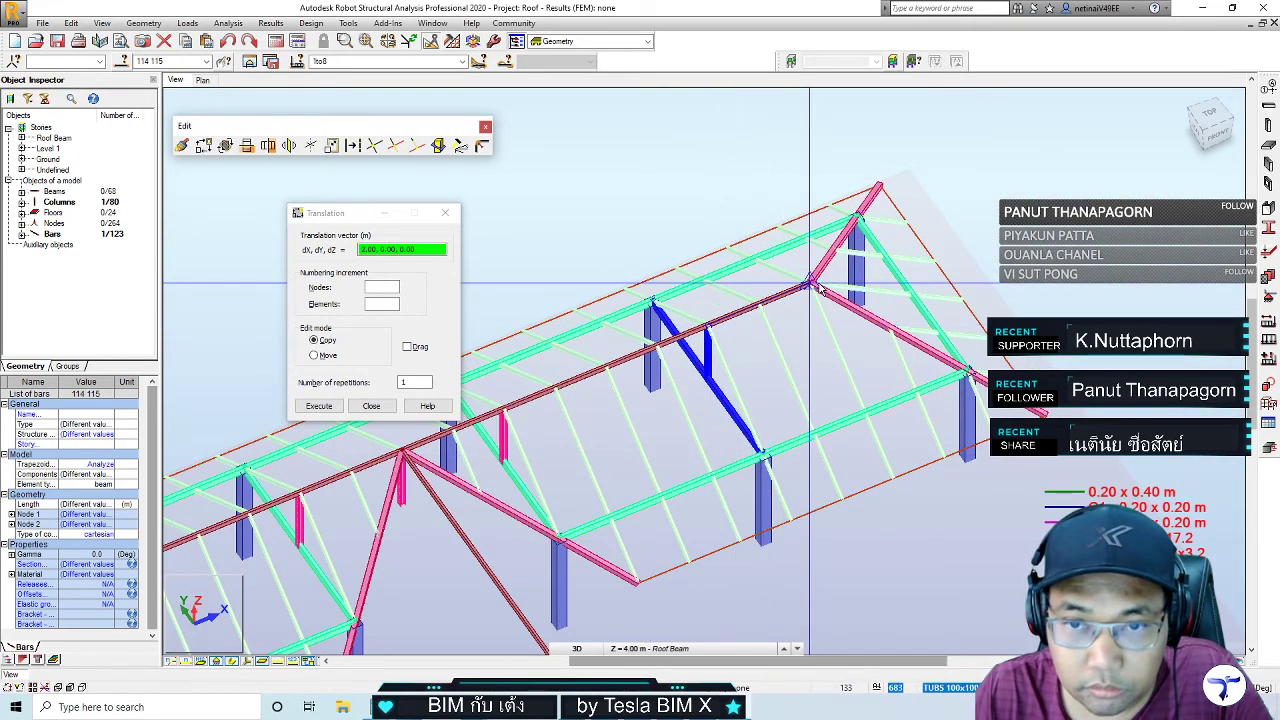
left_click(818, 289)
left_click(445, 212)
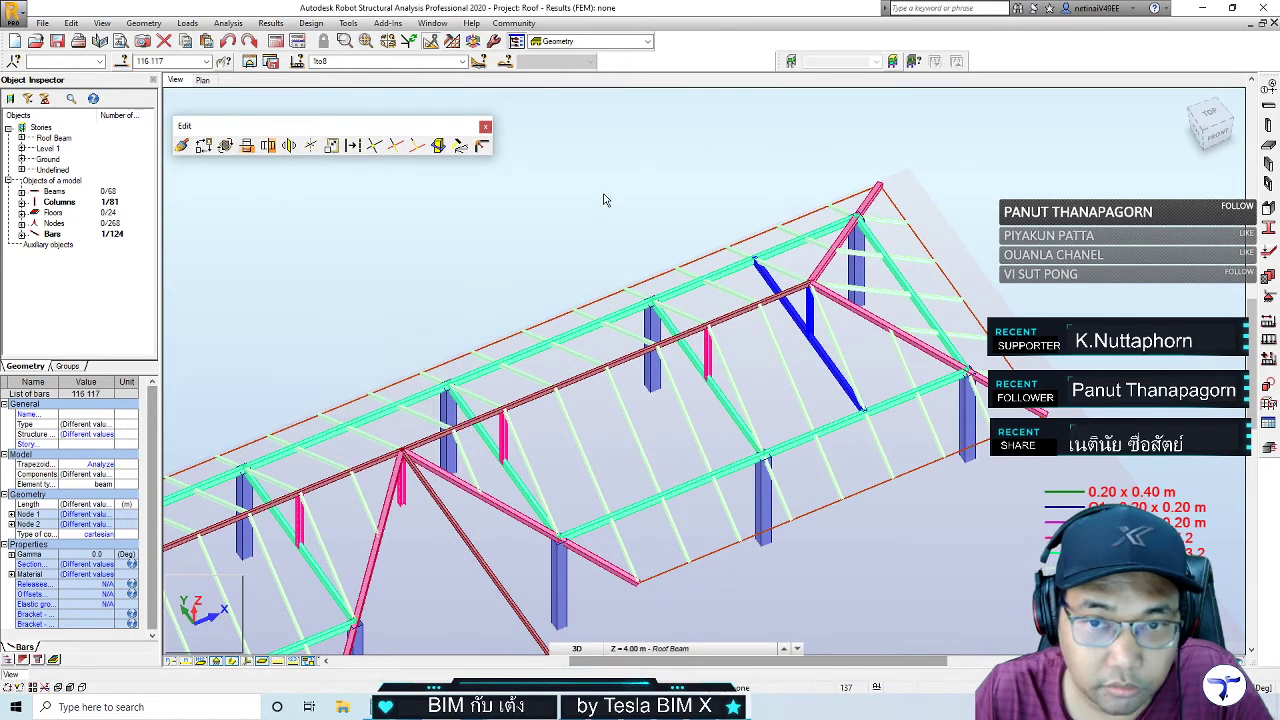
left_click(603, 200)
Draw a tie beam at 4.00 m joining the tops of two neighbouring posts
middle_click_drag(612, 576, 737, 484)
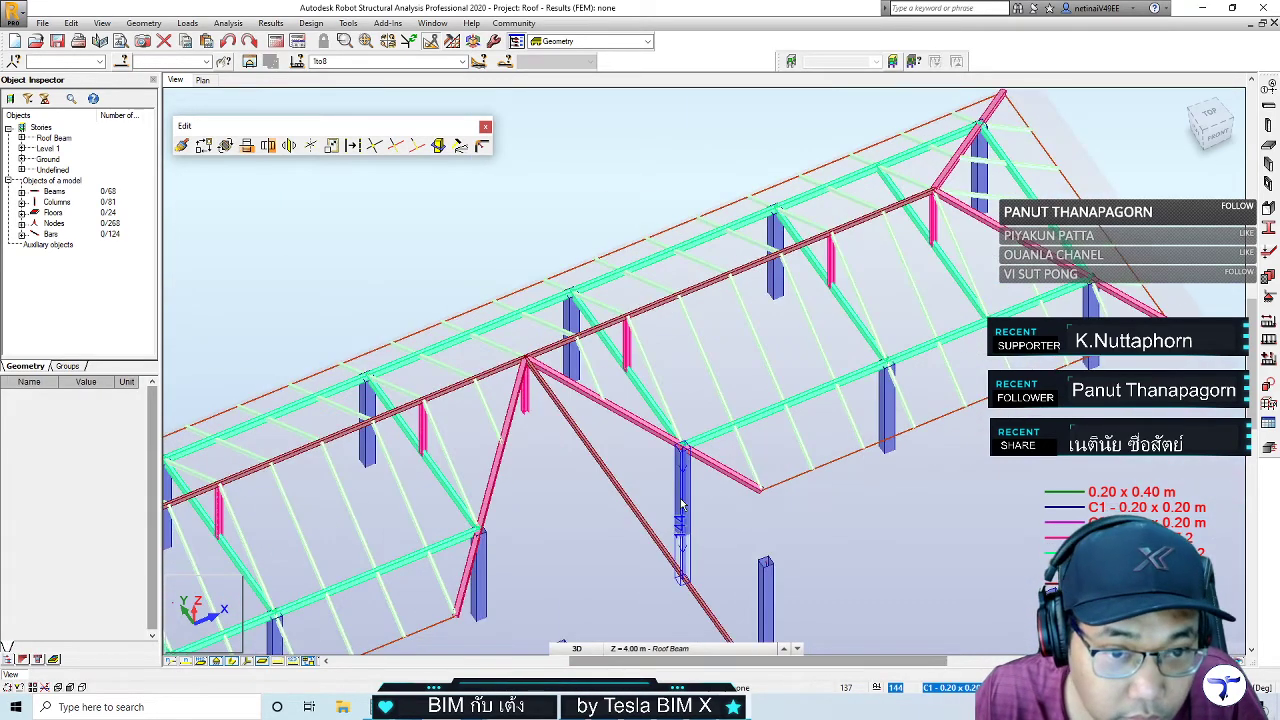
scroll(681, 505, "up", 3)
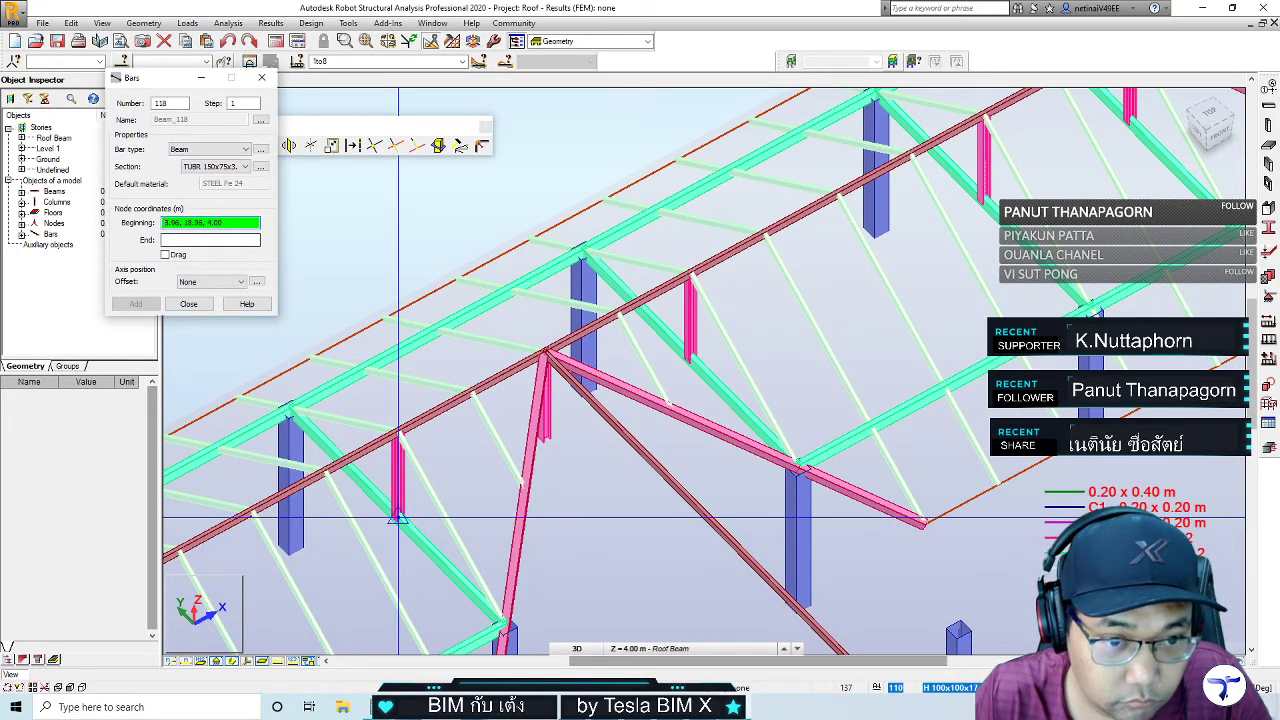
left_click(630, 335)
left_click(690, 357)
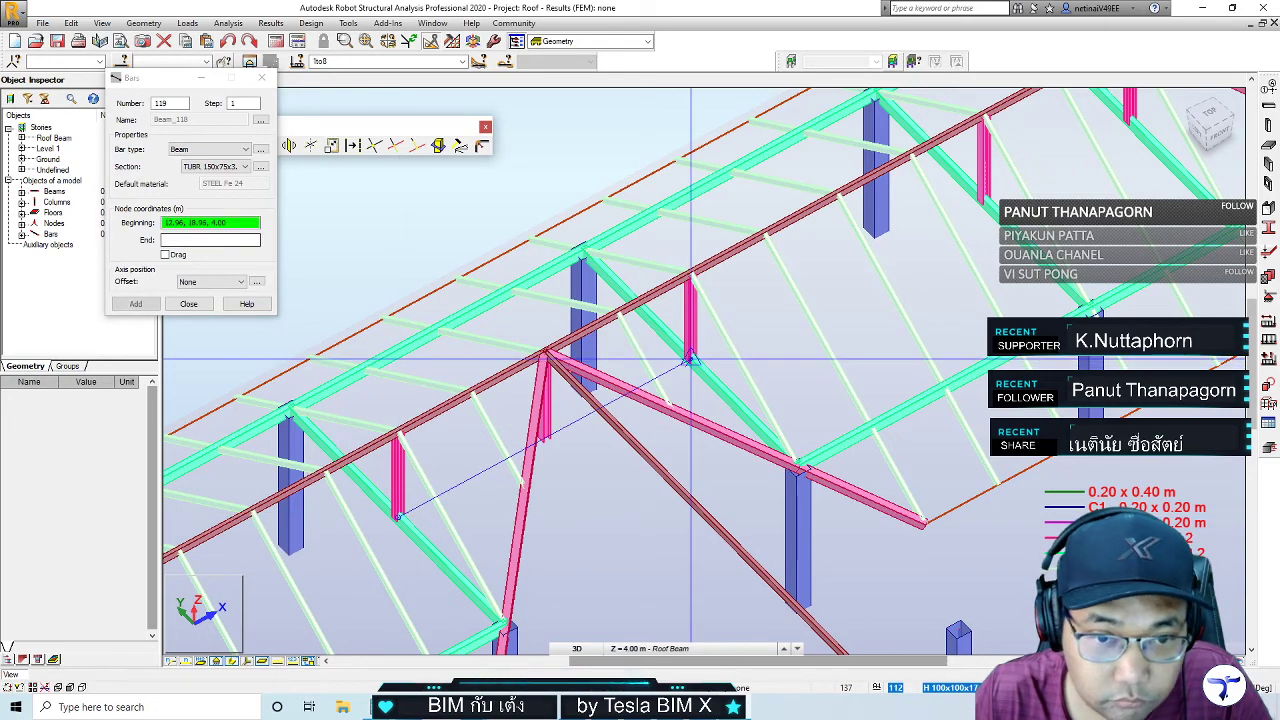
left_click(262, 78)
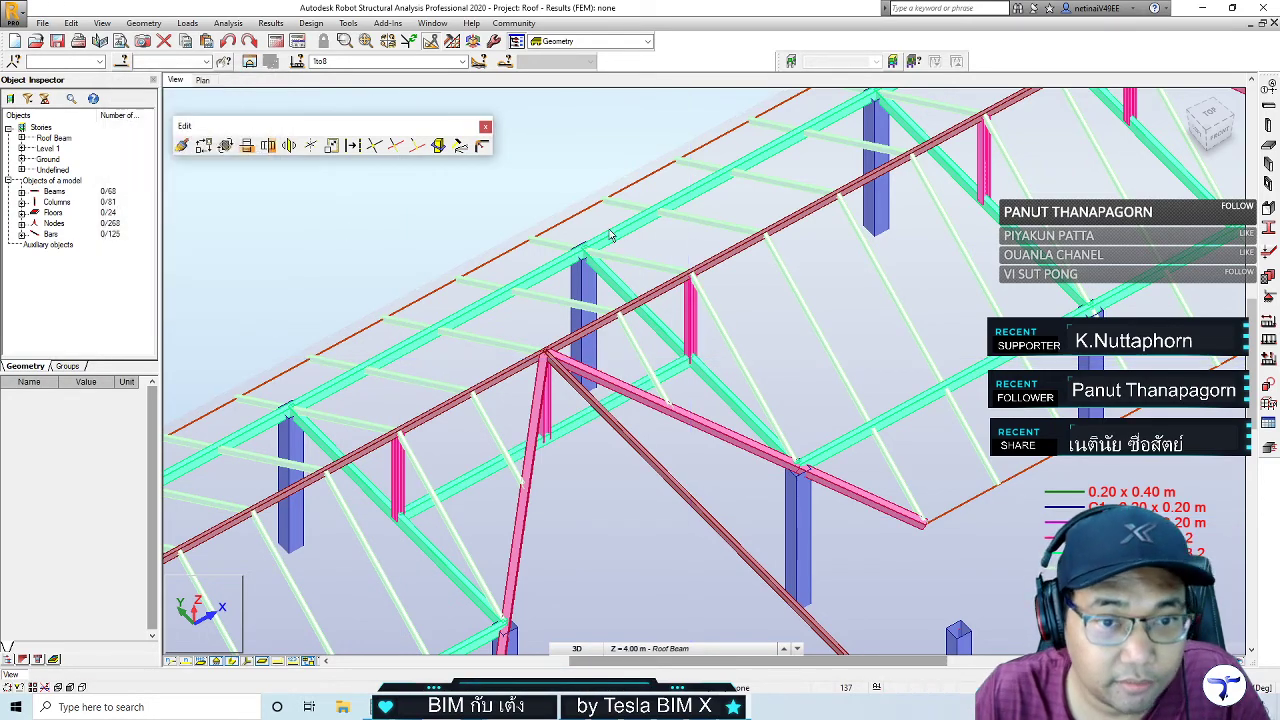
scroll(632, 288, "down", 2)
scroll(632, 288, "down", 2)
mouse_move(632, 287)
middle_mouse_down("shift")
mouse_move(731, 429)
mouse_move(757, 420)
mouse_move(772, 458)
mouse_move(742, 461)
middle_mouse_up("shift")
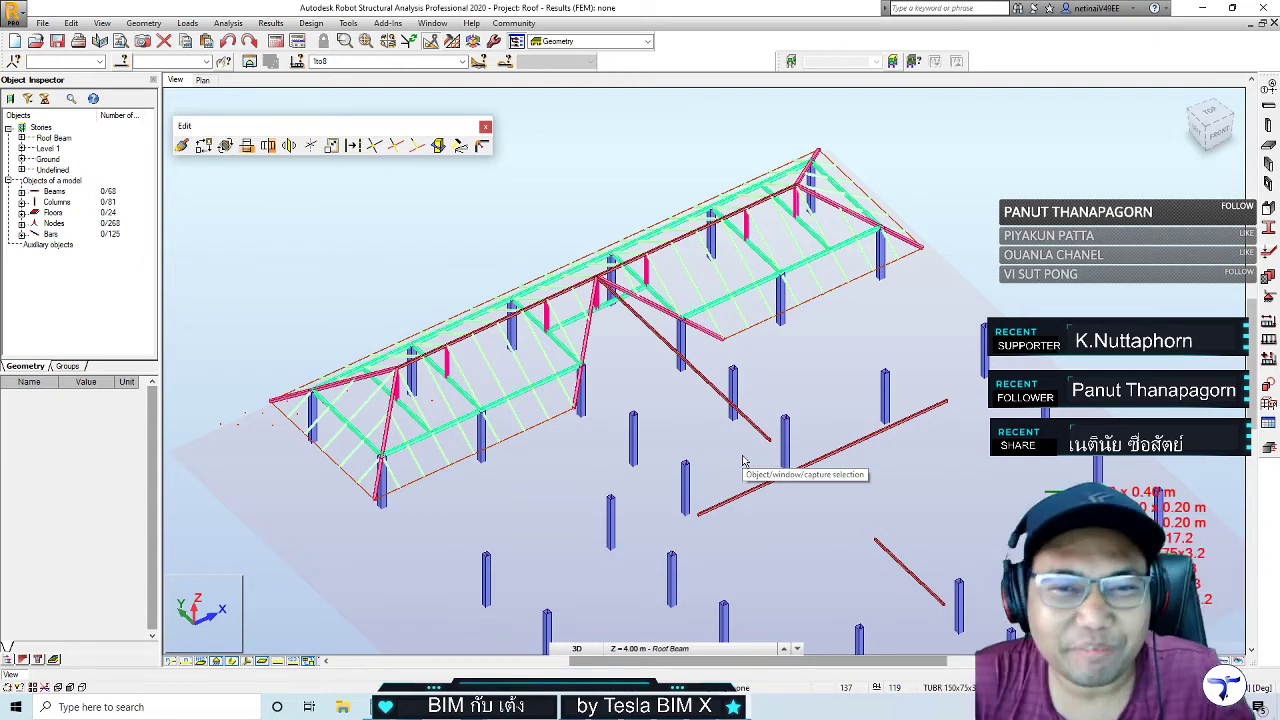
Choose File > Save As to store the roof model as a new .rtd file
mouse_move(743, 461)
middle_mouse_down("shift")
mouse_move(891, 457)
mouse_move(971, 492)
mouse_move(843, 486)
mouse_move(888, 457)
mouse_move(852, 480)
mouse_move(706, 400)
mouse_move(751, 366)
mouse_move(794, 371)
mouse_move(759, 372)
middle_mouse_up("shift")
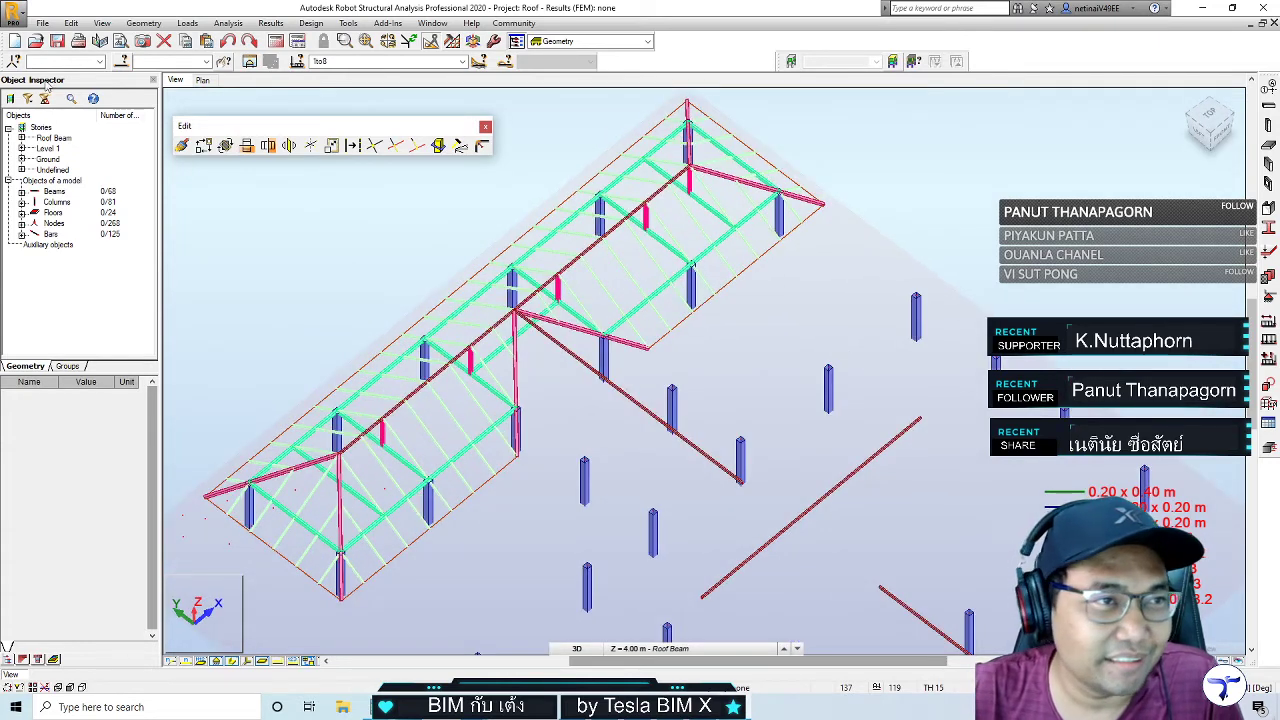
left_click(42, 24)
left_click(60, 86)
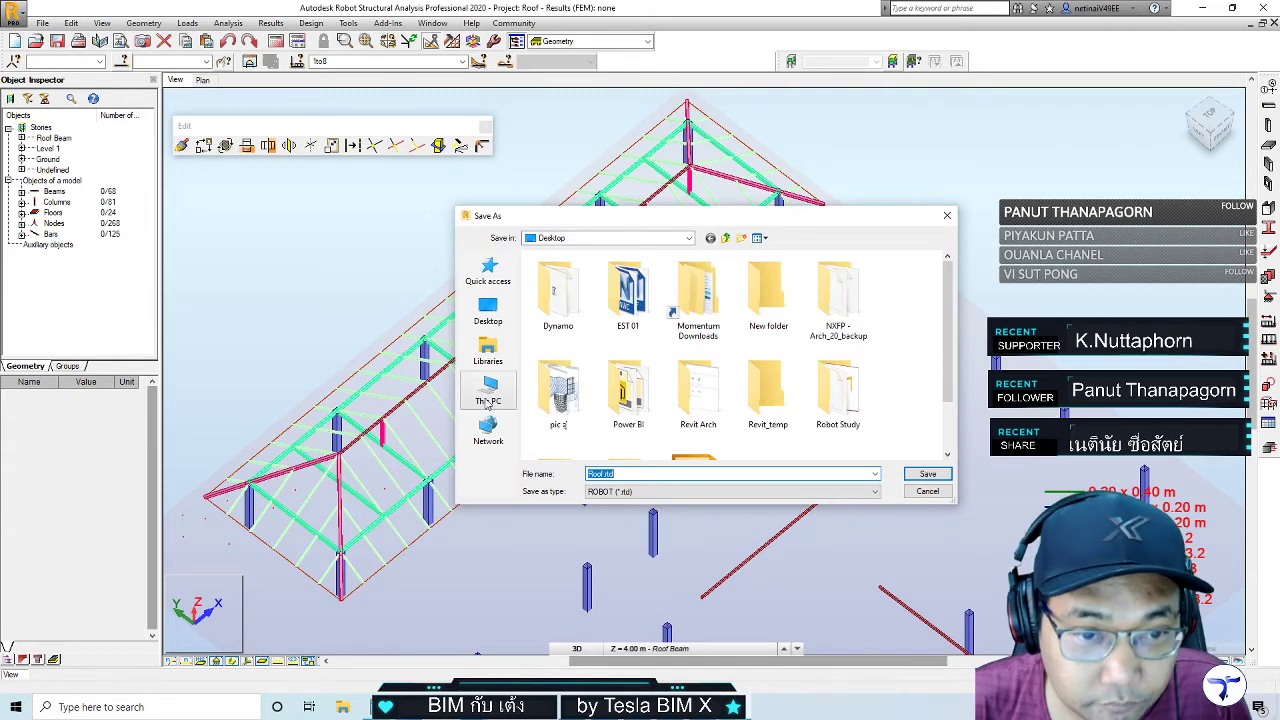
Browse to the Revit Structure project folder inside 1.Streaming File on the DATA (D:) drive
left_click(487, 393)
double_click(740, 430)
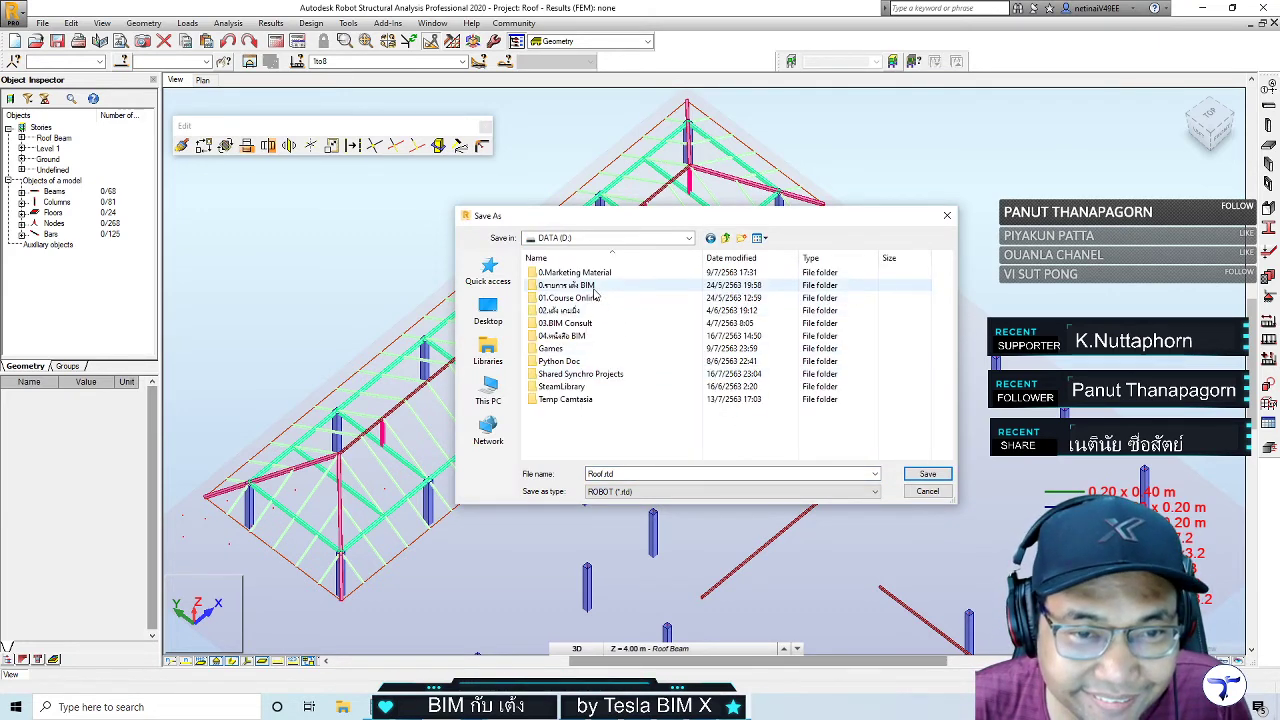
double_click(595, 286)
double_click(595, 273)
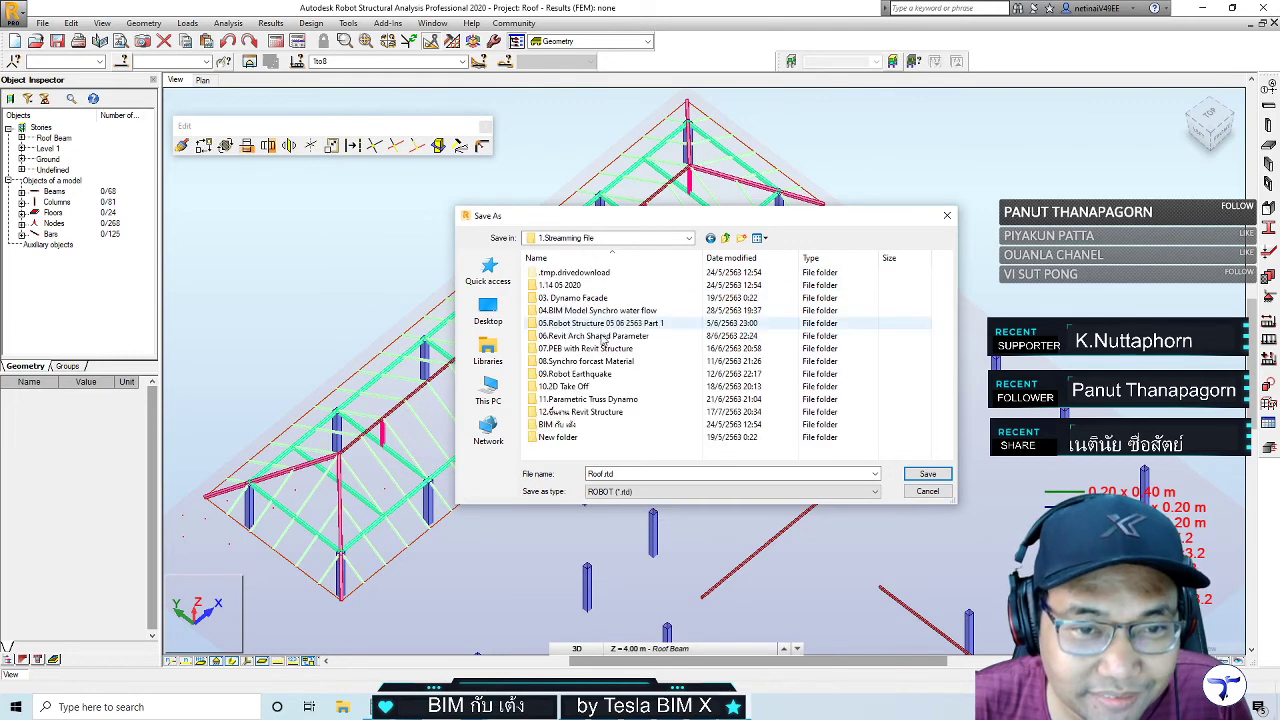
double_click(580, 411)
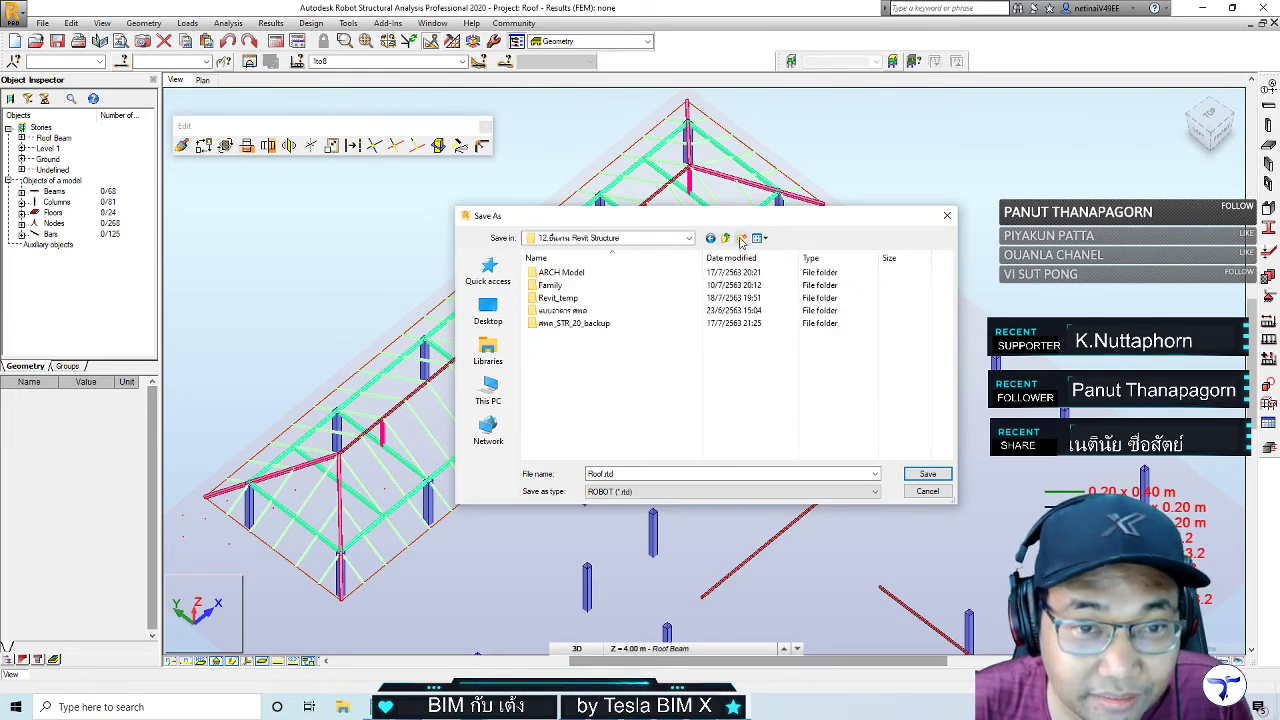
Create a new folder named 'Robot File' there and open it
key("ctrl+shift+n")
type("R")
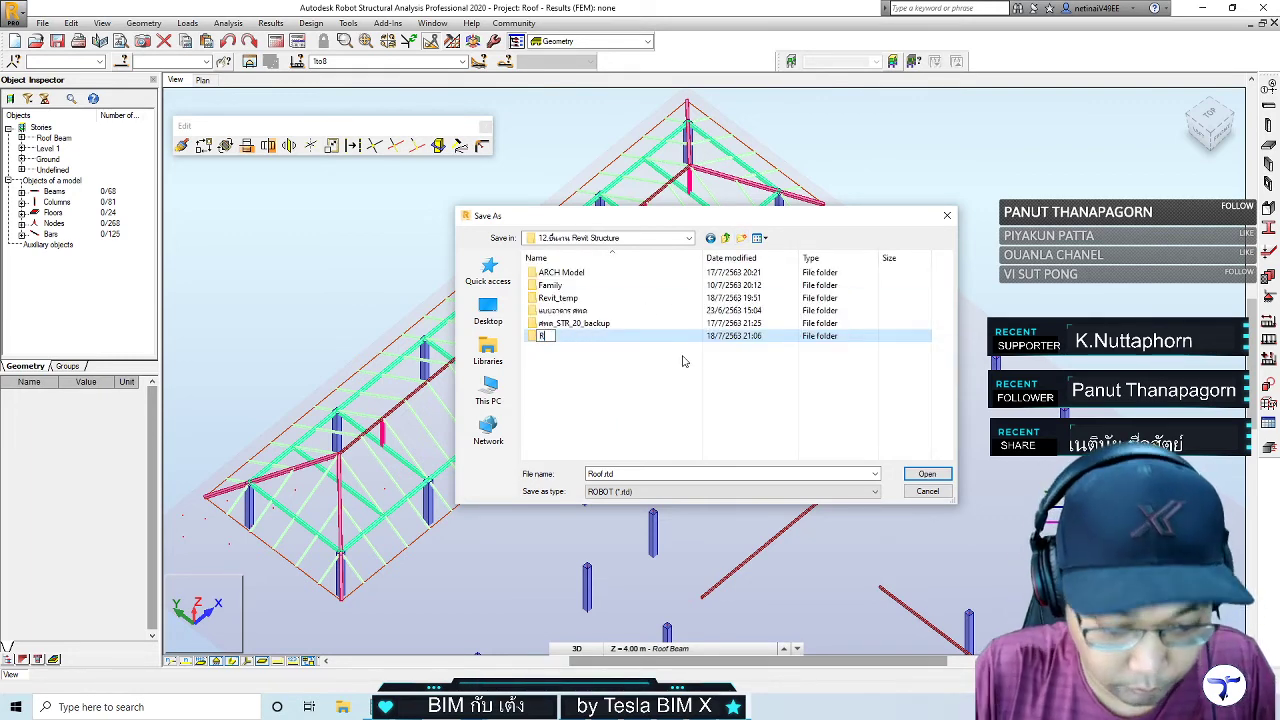
type("obot File")
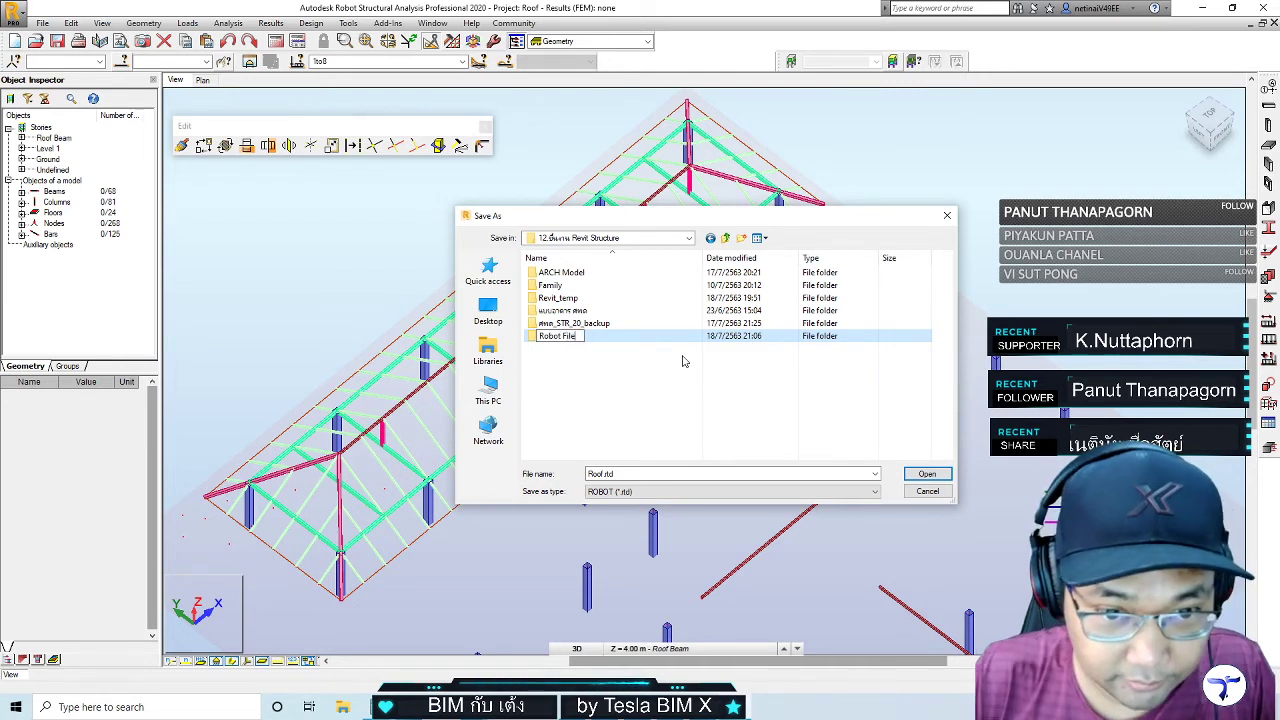
key("Return")
double_click(548, 336)
Save the model under the name 'SPD file'
left_click(632, 473)
type("S")
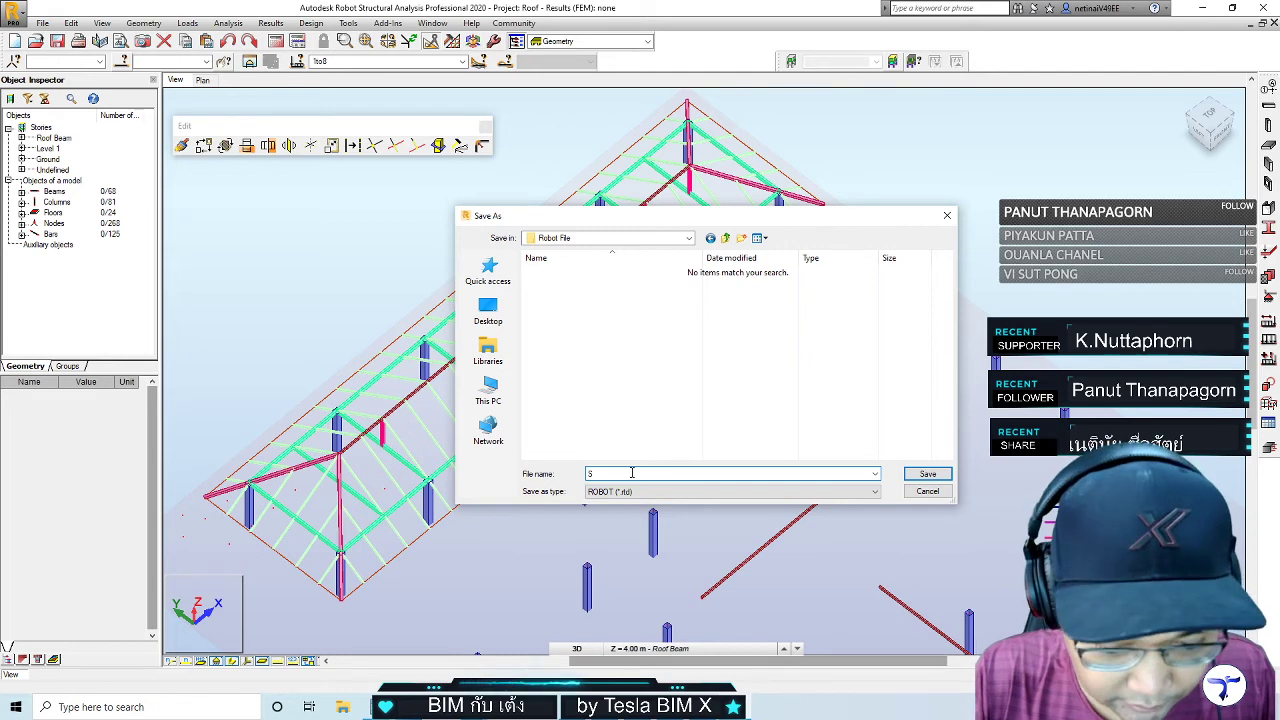
type("PD R")
type("le")
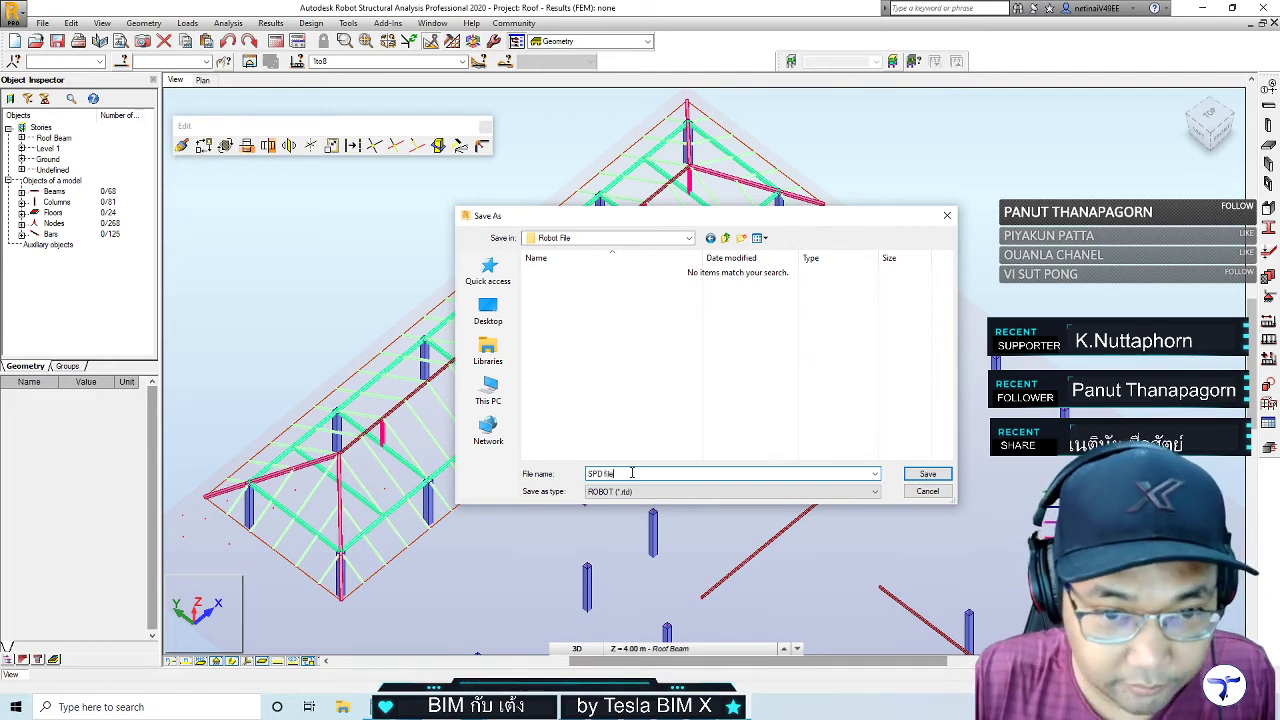
key("Return")
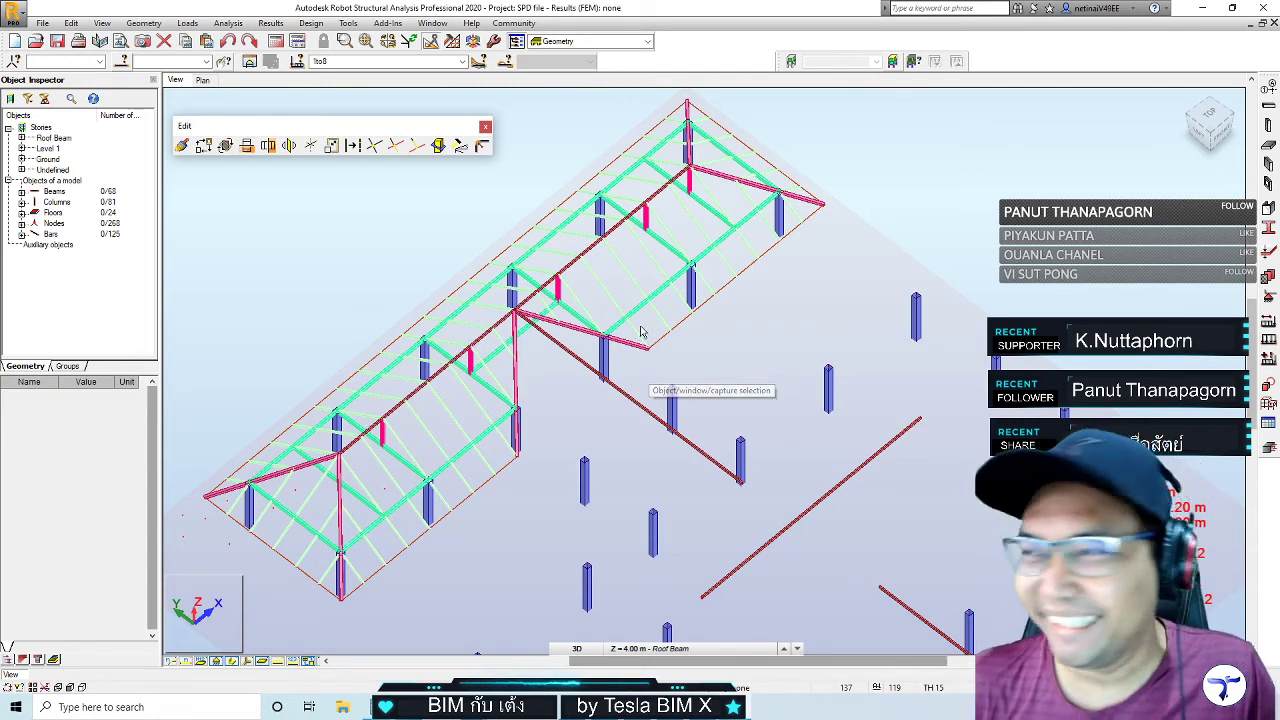
scroll(643, 330, "down", 1)
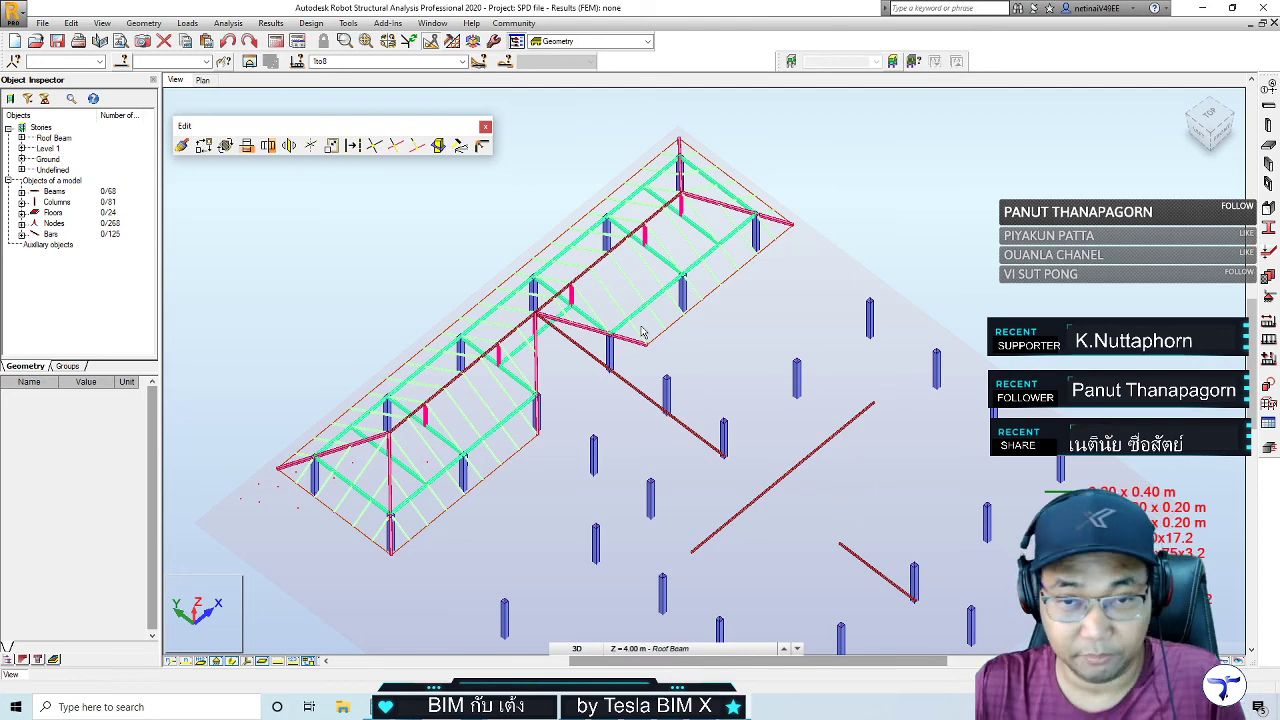
middle_click_drag(968, 307, 953, 298)
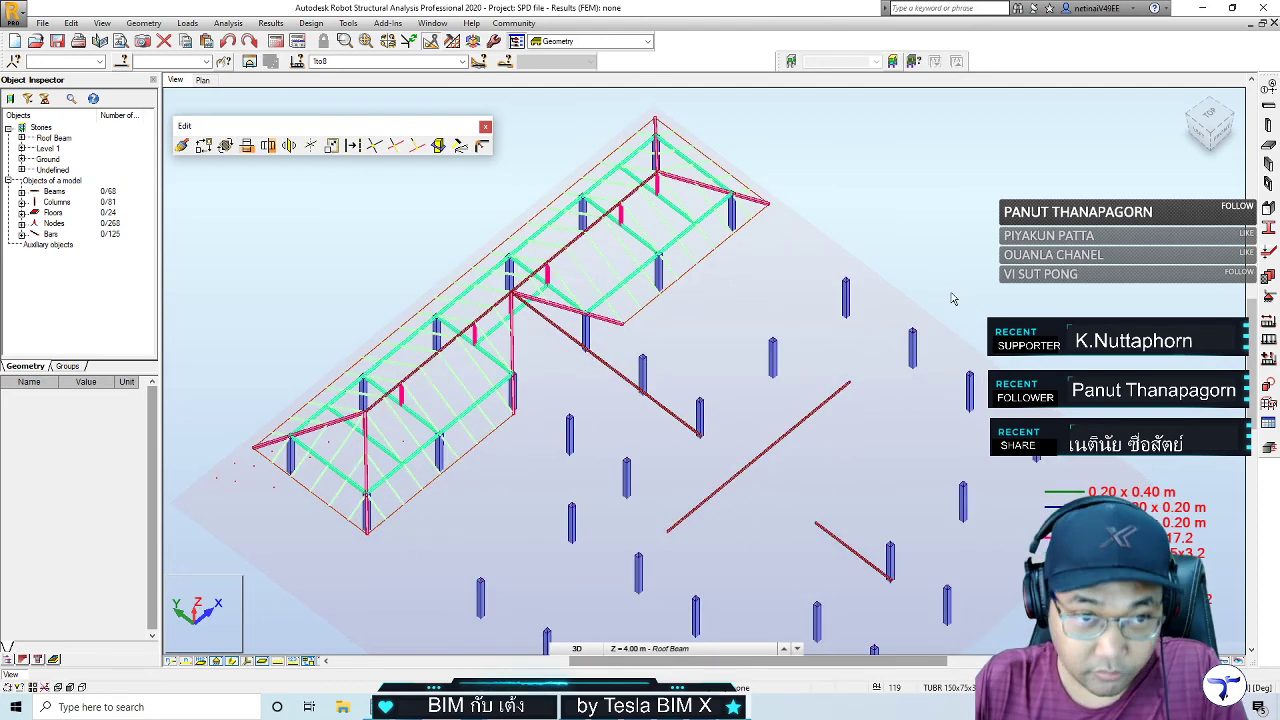